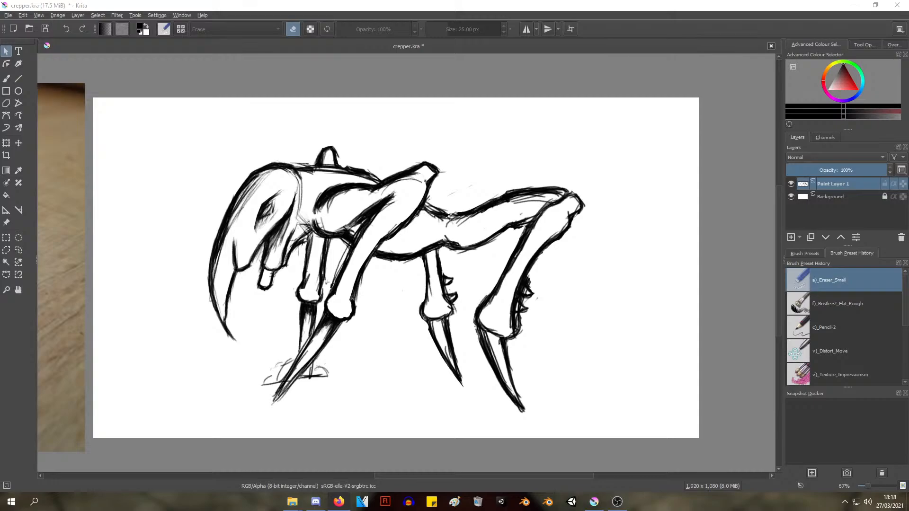
Lower the system speaker volume
{"action": "left_click", "coordinate": [867, 502]}
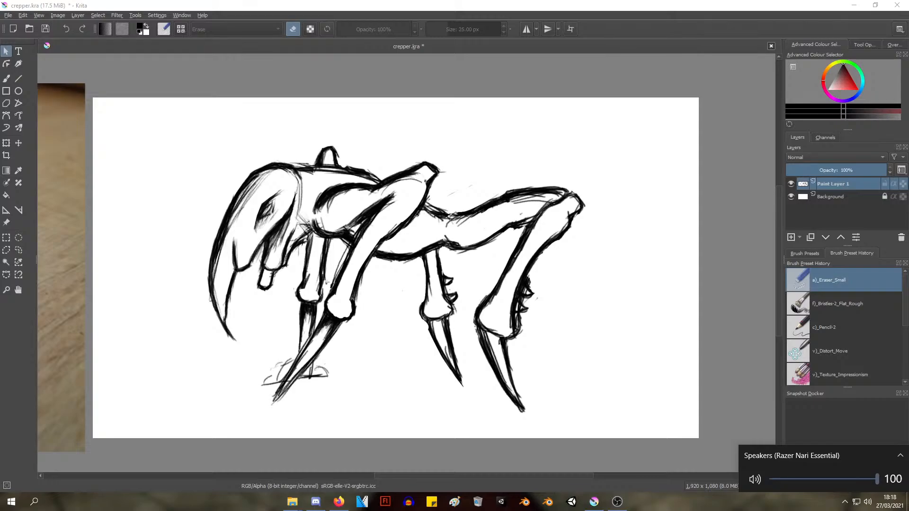
{"action": "left_click_drag", "start_coordinate": [878, 479], "coordinate": [857, 479]}
{"action": "scroll", "coordinate": [856, 479], "scroll_direction": "up", "scroll_amount": 7}
{"action": "scroll", "coordinate": [856, 480], "scroll_direction": "down", "scroll_amount": 1}
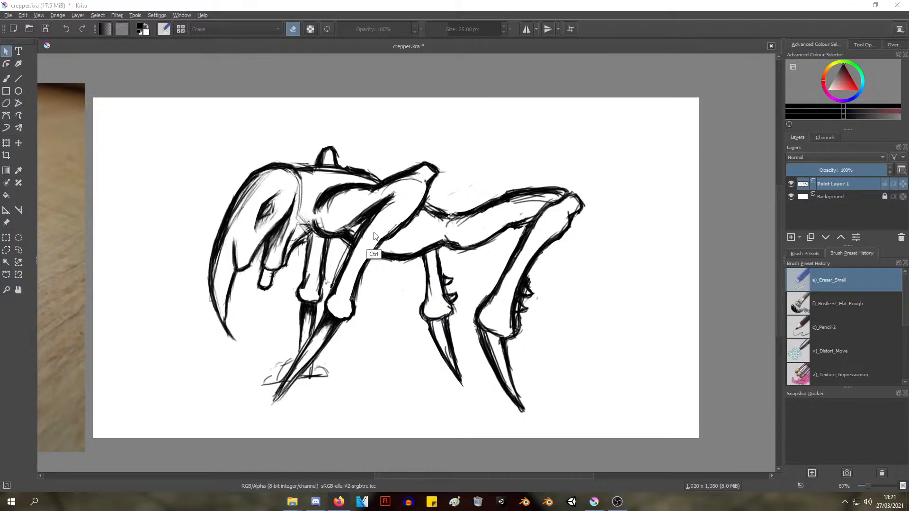
Activate the Freehand Brush tool in place of the shape selection tool for work on the creature sketch
{"action": "middle_click_drag", "start_coordinate": [372, 251], "coordinate": [371, 239], "text": "ctrl"}
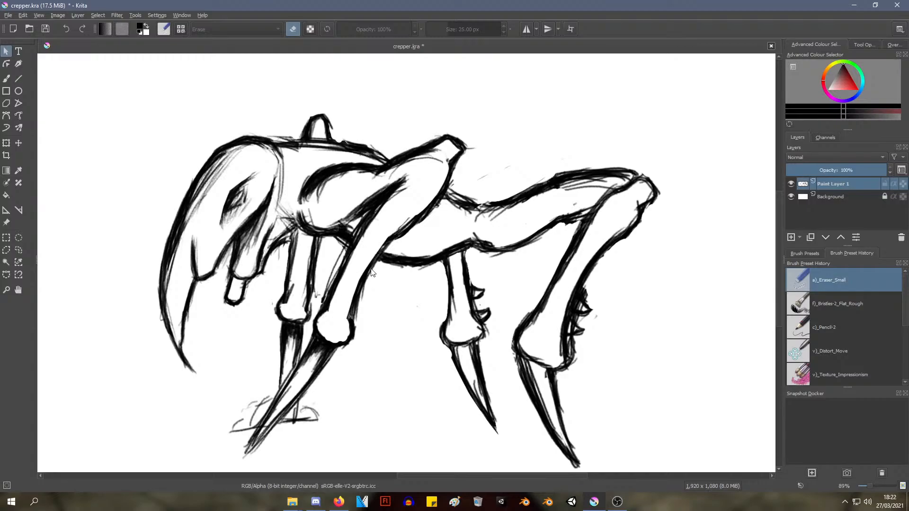
{"action": "scroll", "coordinate": [348, 295], "scroll_direction": "down", "scroll_amount": 2, "text": "ctrl"}
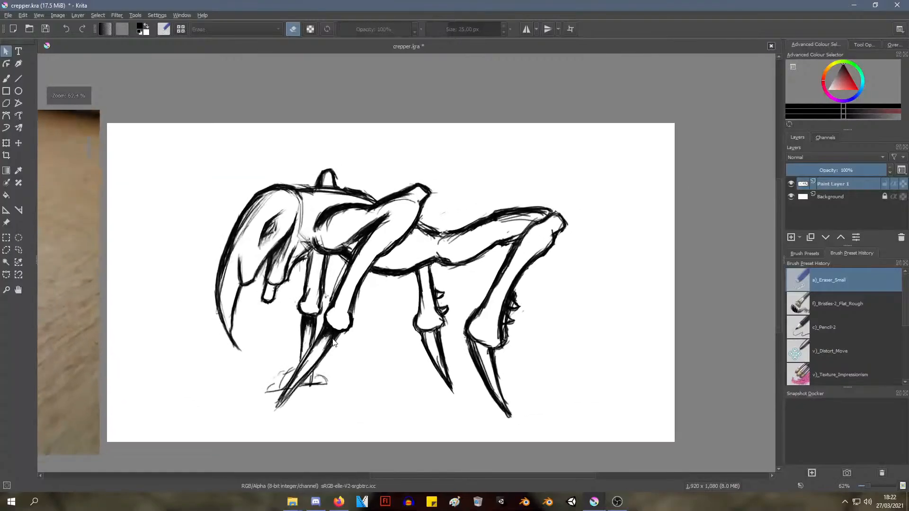
{"action": "mouse_move", "coordinate": [332, 341]}
{"action": "middle_mouse_down", "text": "shift"}
{"action": "mouse_move", "coordinate": [351, 270]}
{"action": "mouse_move", "coordinate": [382, 211]}
{"action": "middle_mouse_up", "text": "shift"}
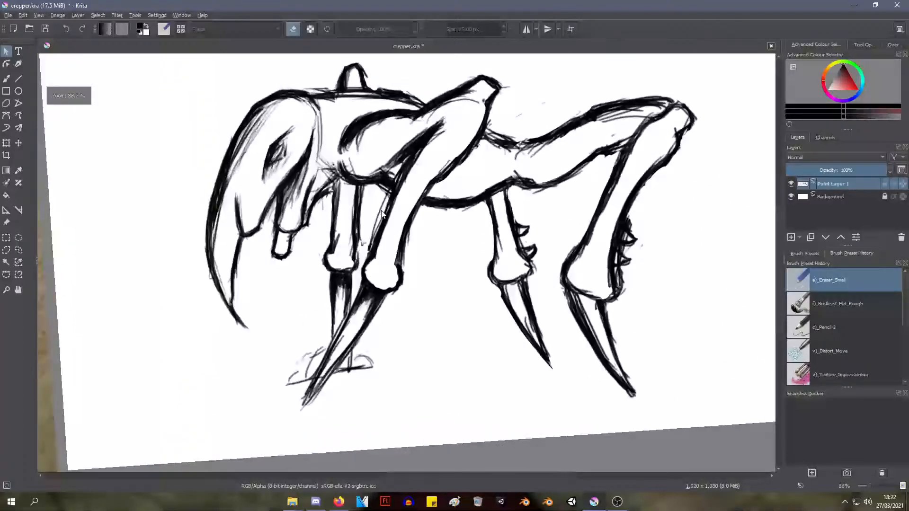
{"action": "right_click", "coordinate": [414, 145]}
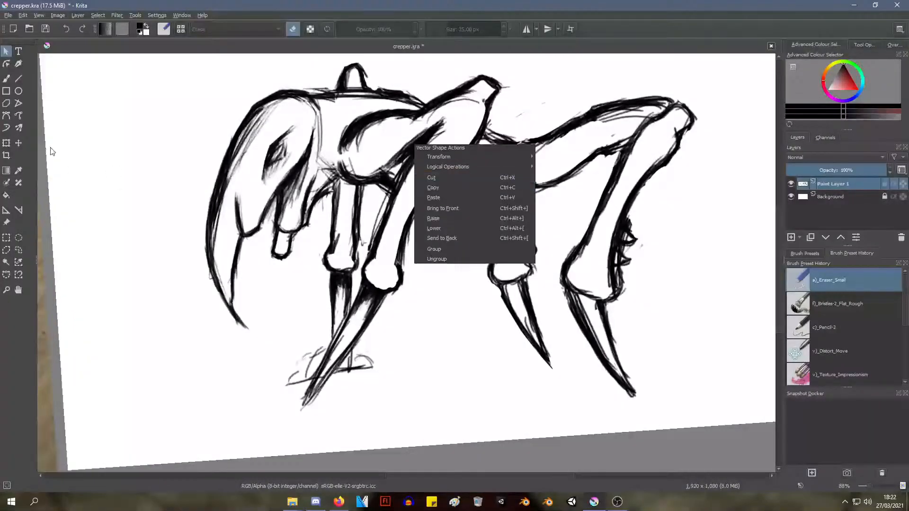
{"action": "left_click", "coordinate": [6, 78]}
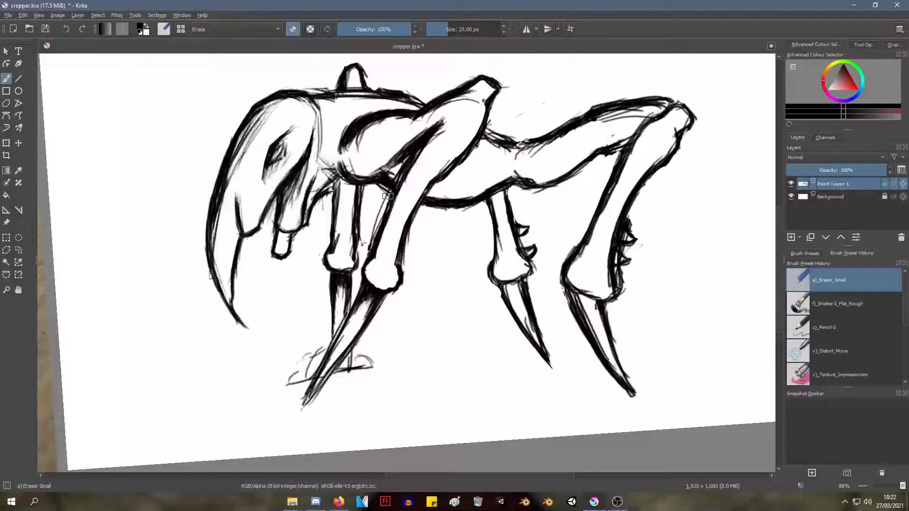
{"action": "right_click", "coordinate": [481, 249]}
{"action": "left_click", "coordinate": [482, 191]}
Give the Eraser Small preset a circular tip with a ratio of 1.00 and overwrite the saved brush
{"action": "left_click", "coordinate": [164, 29]}
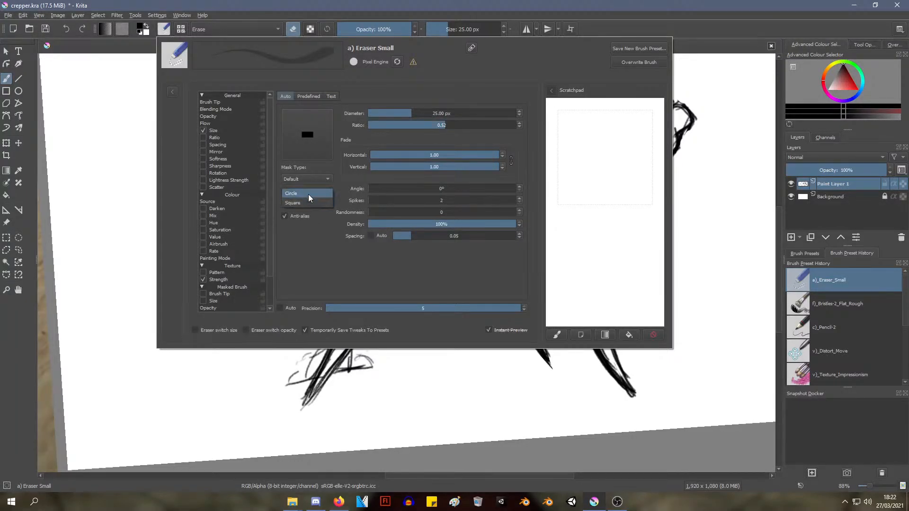
{"action": "left_click", "coordinate": [308, 194]}
{"action": "left_click_drag", "start_coordinate": [437, 129], "coordinate": [521, 125]}
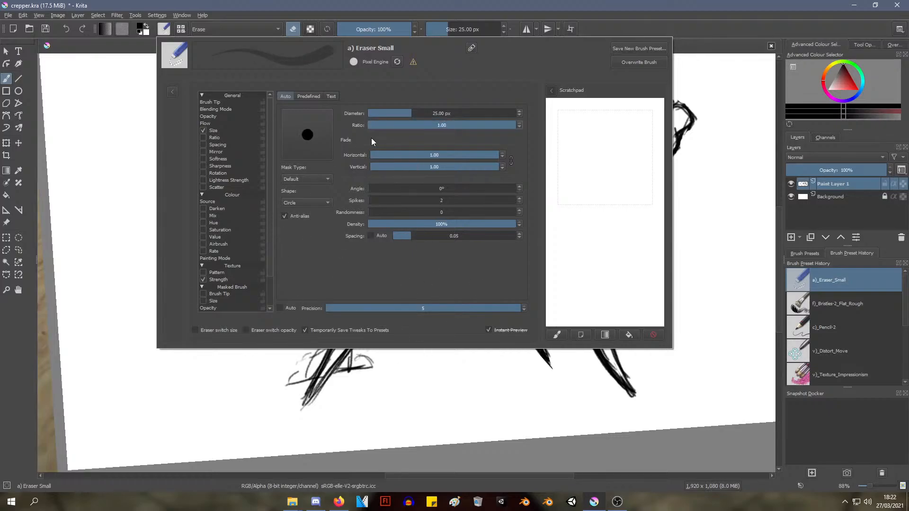
{"action": "left_click", "coordinate": [643, 62]}
{"action": "left_click", "coordinate": [686, 108]}
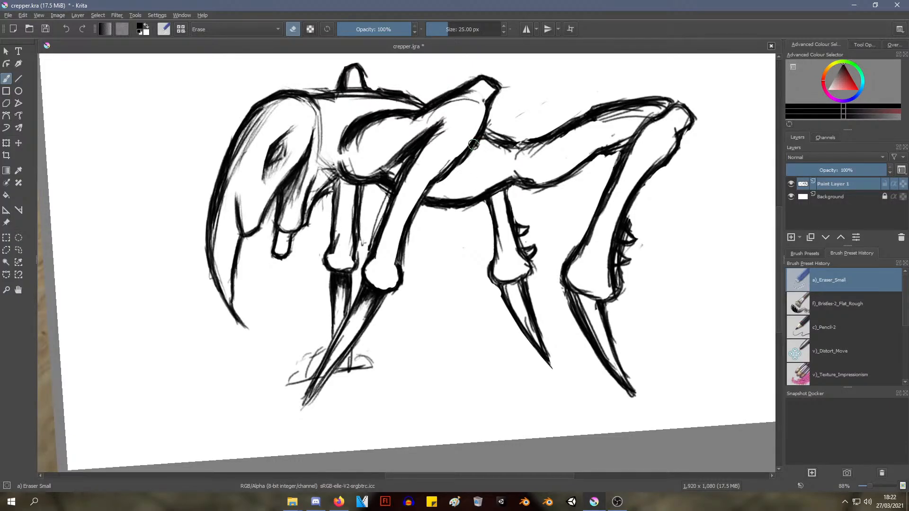
Check the reference photo beside the sketch and erase the near front leg's rear outline between belly and knee with the 25 px eraser
{"action": "mouse_move", "coordinate": [368, 203]}
{"action": "middle_mouse_down", "text": "ctrl"}
{"action": "mouse_move", "coordinate": [327, 266]}
{"action": "mouse_move", "coordinate": [327, 251]}
{"action": "mouse_move", "coordinate": [613, 210]}
{"action": "mouse_move", "coordinate": [609, 234]}
{"action": "middle_mouse_up", "text": "ctrl"}
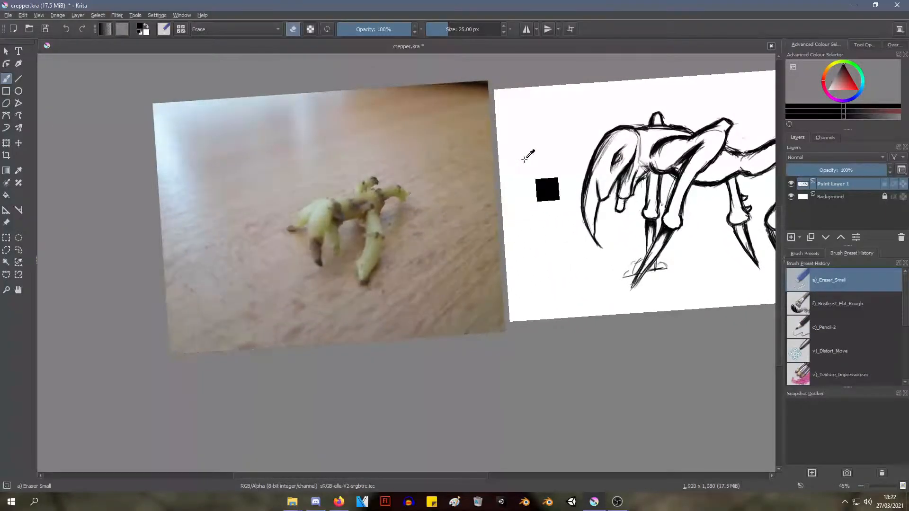
{"action": "mouse_move", "coordinate": [520, 171]}
{"action": "middle_mouse_down"}
{"action": "mouse_move", "coordinate": [484, 200]}
{"action": "mouse_move", "coordinate": [384, 204]}
{"action": "mouse_move", "coordinate": [423, 189]}
{"action": "middle_mouse_up"}
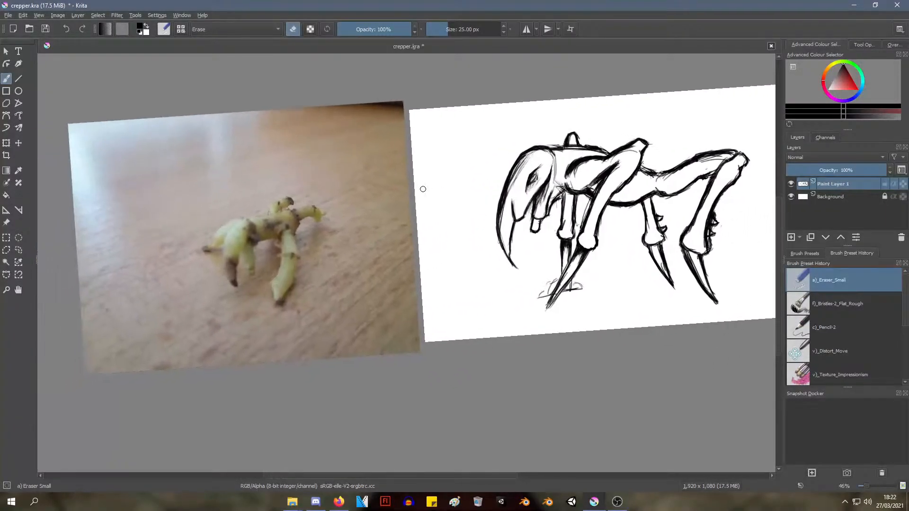
{"action": "middle_click_drag", "start_coordinate": [273, 251], "coordinate": [305, 199], "text": "ctrl"}
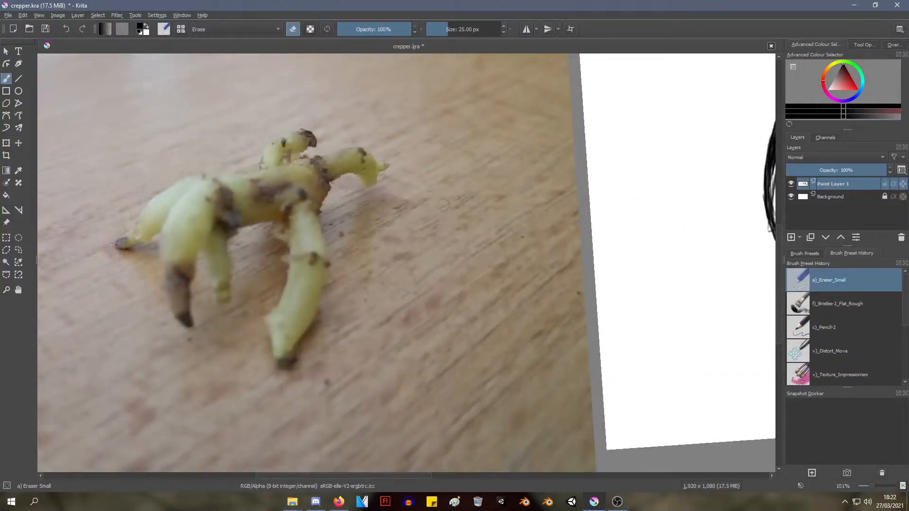
{"action": "mouse_move", "coordinate": [444, 205]}
{"action": "middle_mouse_down"}
{"action": "mouse_move", "coordinate": [71, 242]}
{"action": "mouse_move", "coordinate": [11, 229]}
{"action": "mouse_move", "coordinate": [2, 241]}
{"action": "middle_mouse_up"}
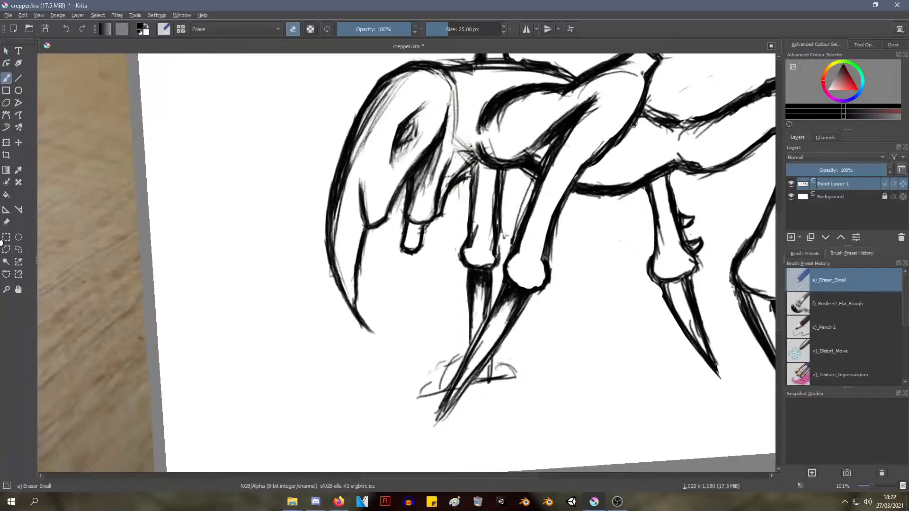
{"action": "mouse_move", "coordinate": [62, 238]}
{"action": "middle_mouse_down"}
{"action": "mouse_move", "coordinate": [42, 203]}
{"action": "mouse_move", "coordinate": [11, 218]}
{"action": "middle_mouse_up"}
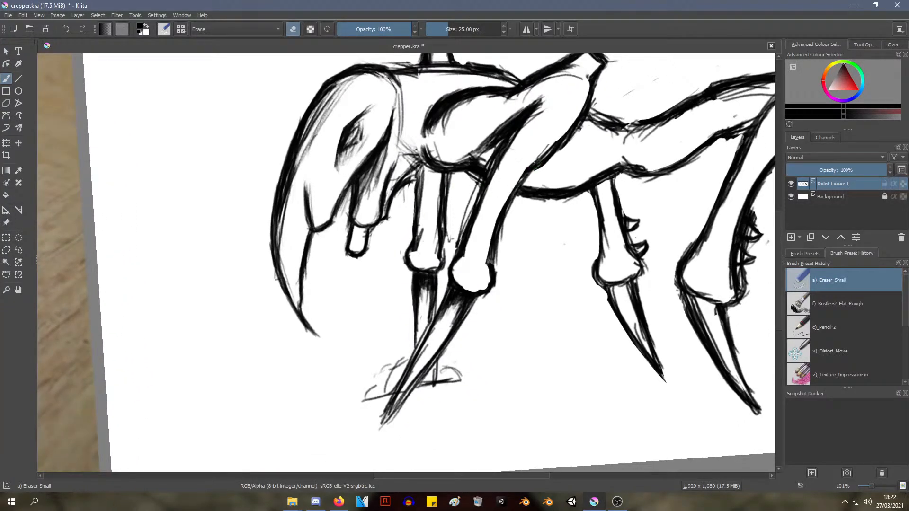
{"action": "left_click_drag", "start_coordinate": [536, 162], "coordinate": [512, 192]}
{"action": "mouse_move", "coordinate": [517, 185]}
{"action": "left_mouse_down"}
{"action": "mouse_move", "coordinate": [498, 210]}
{"action": "mouse_move", "coordinate": [516, 192]}
{"action": "left_mouse_up"}
{"action": "mouse_move", "coordinate": [537, 158]}
{"action": "left_mouse_down"}
{"action": "mouse_move", "coordinate": [497, 213]}
{"action": "mouse_move", "coordinate": [489, 265]}
{"action": "mouse_move", "coordinate": [496, 244]}
{"action": "left_mouse_up"}
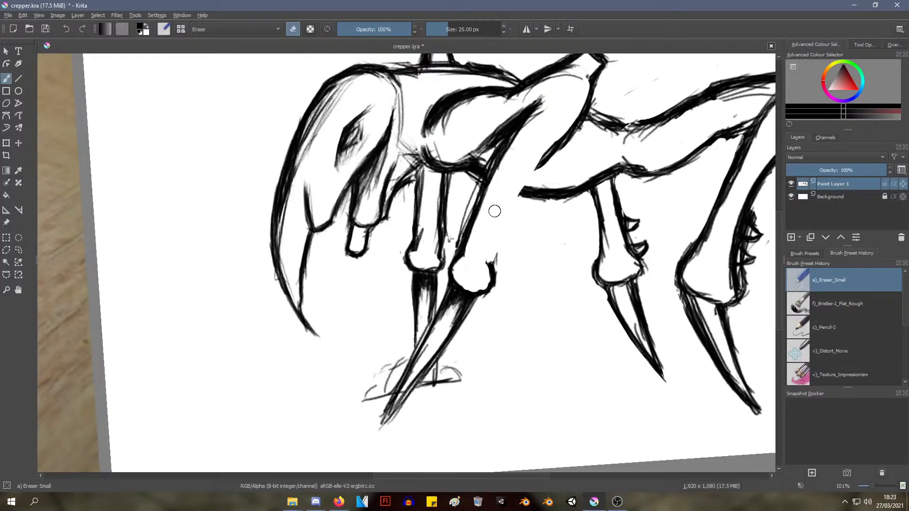
Redraw the erased rear outline of the near front leg with the Pencil-2 brush at 10 px, building it up with several strokes
{"action": "right_click", "coordinate": [518, 197]}
{"action": "right_click", "coordinate": [509, 187]}
{"action": "right_click", "coordinate": [429, 187]}
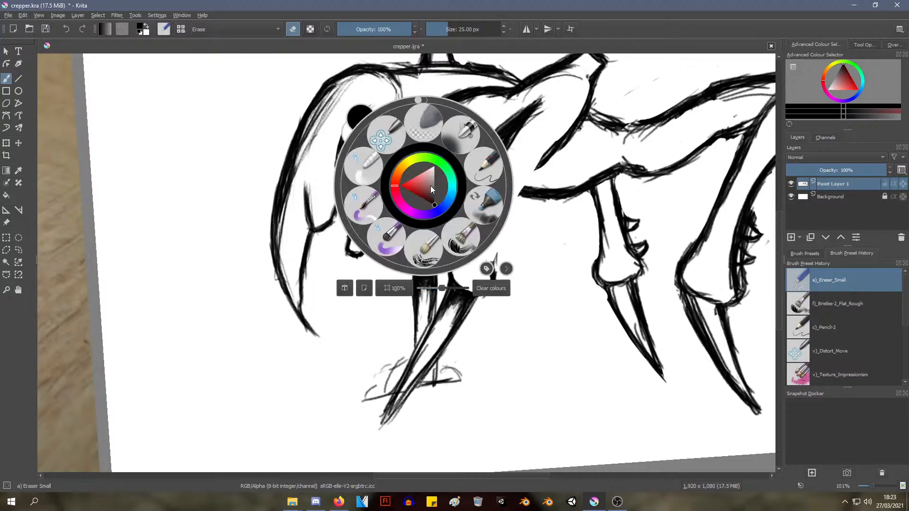
{"action": "left_click", "coordinate": [483, 171]}
{"action": "mouse_move", "coordinate": [545, 156]}
{"action": "left_mouse_down"}
{"action": "mouse_move", "coordinate": [507, 206]}
{"action": "mouse_move", "coordinate": [491, 261]}
{"action": "mouse_move", "coordinate": [531, 171]}
{"action": "mouse_move", "coordinate": [506, 227]}
{"action": "left_mouse_up"}
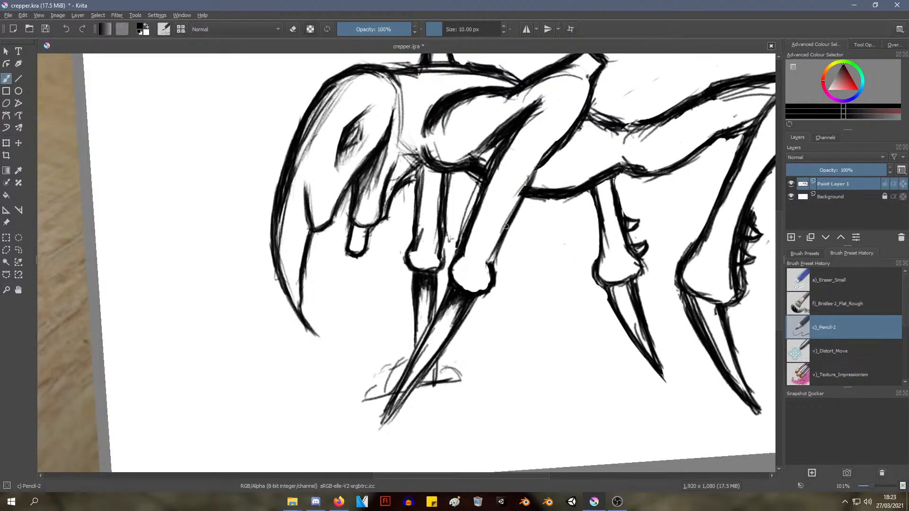
{"action": "mouse_move", "coordinate": [533, 171]}
{"action": "left_mouse_down"}
{"action": "mouse_move", "coordinate": [492, 255]}
{"action": "mouse_move", "coordinate": [535, 163]}
{"action": "mouse_move", "coordinate": [513, 191]}
{"action": "left_mouse_up"}
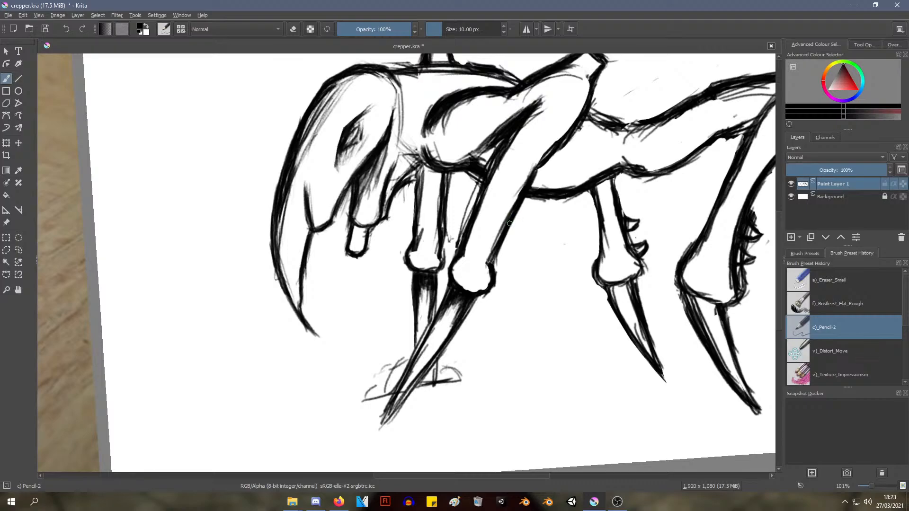
{"action": "left_click_drag", "start_coordinate": [540, 157], "coordinate": [511, 205]}
{"action": "left_click_drag", "start_coordinate": [547, 157], "coordinate": [534, 181]}
{"action": "mouse_move", "coordinate": [564, 142]}
{"action": "left_mouse_down"}
{"action": "mouse_move", "coordinate": [531, 188]}
{"action": "mouse_move", "coordinate": [535, 180]}
{"action": "mouse_move", "coordinate": [519, 189]}
{"action": "mouse_move", "coordinate": [531, 191]}
{"action": "mouse_move", "coordinate": [494, 246]}
{"action": "left_mouse_up"}
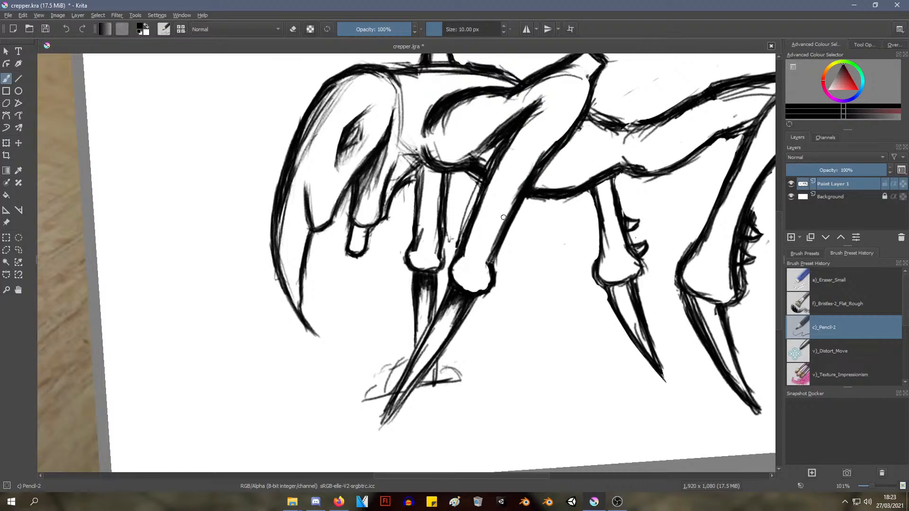
{"action": "mouse_move", "coordinate": [506, 215]}
{"action": "left_mouse_down"}
{"action": "mouse_move", "coordinate": [487, 261]}
{"action": "mouse_move", "coordinate": [493, 272]}
{"action": "left_mouse_up"}
{"action": "mouse_move", "coordinate": [516, 204]}
{"action": "middle_mouse_down", "text": "ctrl"}
{"action": "mouse_move", "coordinate": [495, 248]}
{"action": "mouse_move", "coordinate": [490, 238]}
{"action": "middle_mouse_up", "text": "ctrl"}
Switch to the Eraser Soft preset, test it on the near front leg's outline, and undo the stroke
{"action": "middle_click_drag", "start_coordinate": [467, 272], "coordinate": [512, 199], "text": "ctrl"}
{"action": "middle_click_drag", "start_coordinate": [512, 199], "coordinate": [429, 299]}
{"action": "right_click", "coordinate": [443, 213]}
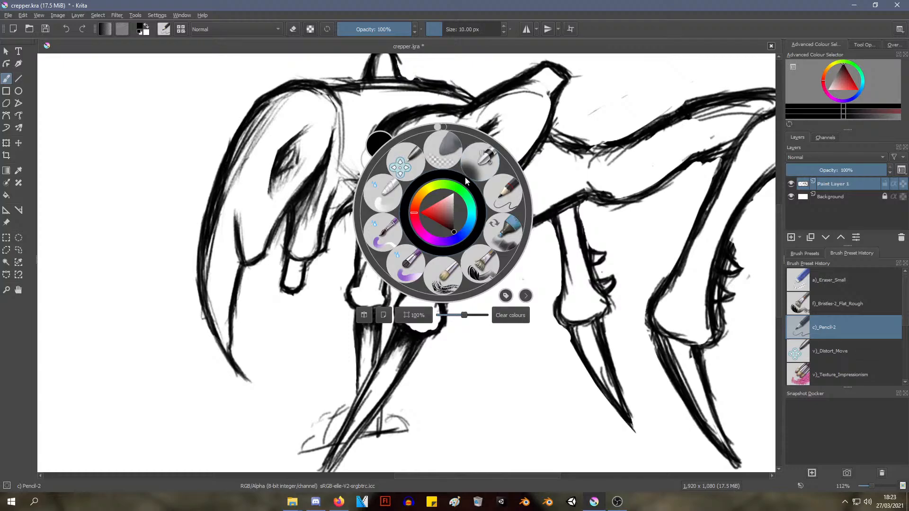
{"action": "left_click", "coordinate": [449, 154]}
{"action": "mouse_move", "coordinate": [433, 199]}
{"action": "left_mouse_down"}
{"action": "mouse_move", "coordinate": [408, 284]}
{"action": "mouse_move", "coordinate": [414, 265]}
{"action": "left_mouse_up"}
{"action": "key", "text": "ctrl+z"}
Expand the brush settings in the pop-up palette, rotate the canvas with it, and reset the rotation
{"action": "right_click", "coordinate": [456, 203]}
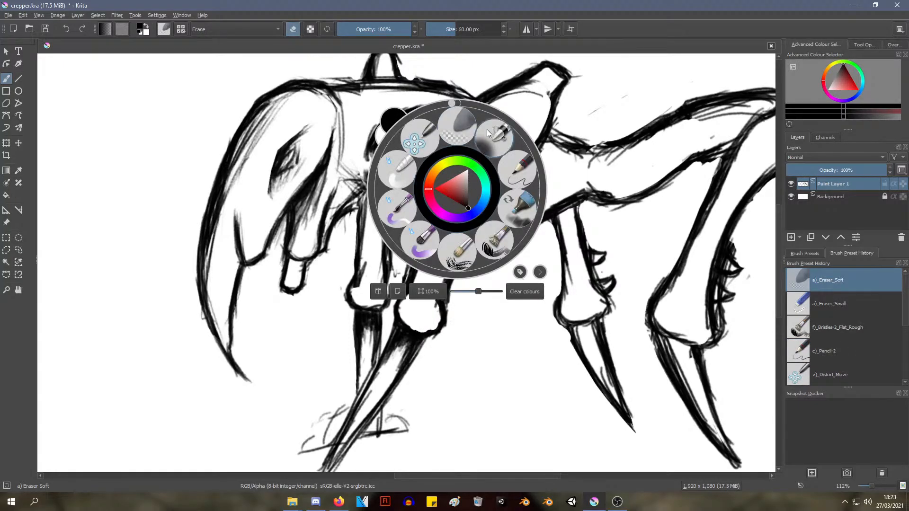
{"action": "left_click", "coordinate": [540, 273]}
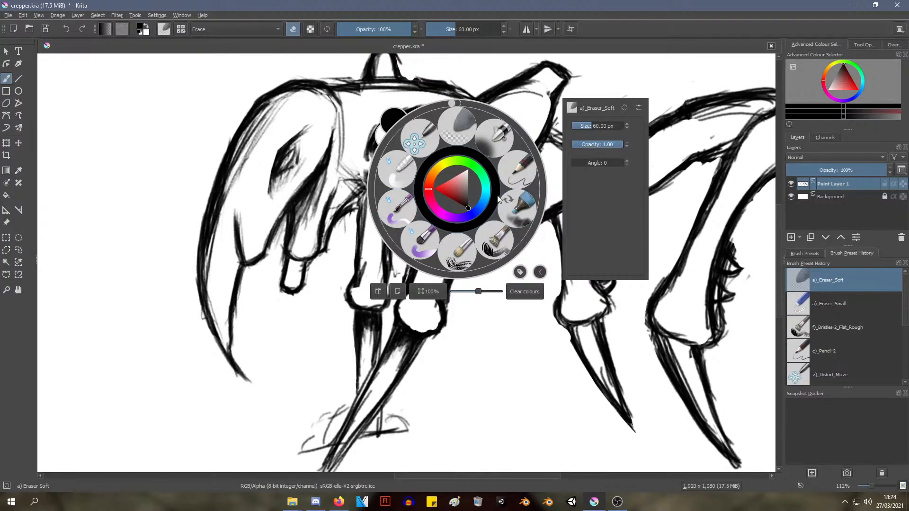
{"action": "left_click", "coordinate": [457, 112]}
{"action": "right_click", "coordinate": [441, 154]}
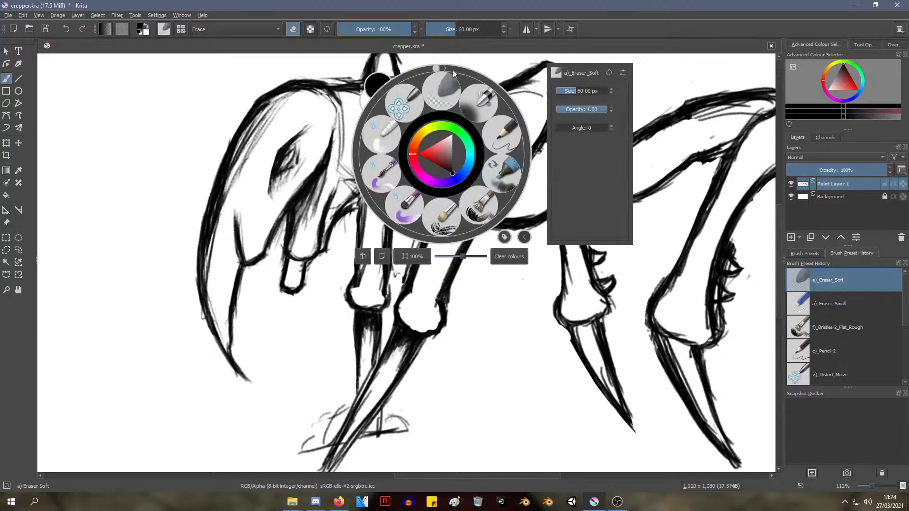
{"action": "left_click_drag", "start_coordinate": [453, 70], "coordinate": [439, 92]}
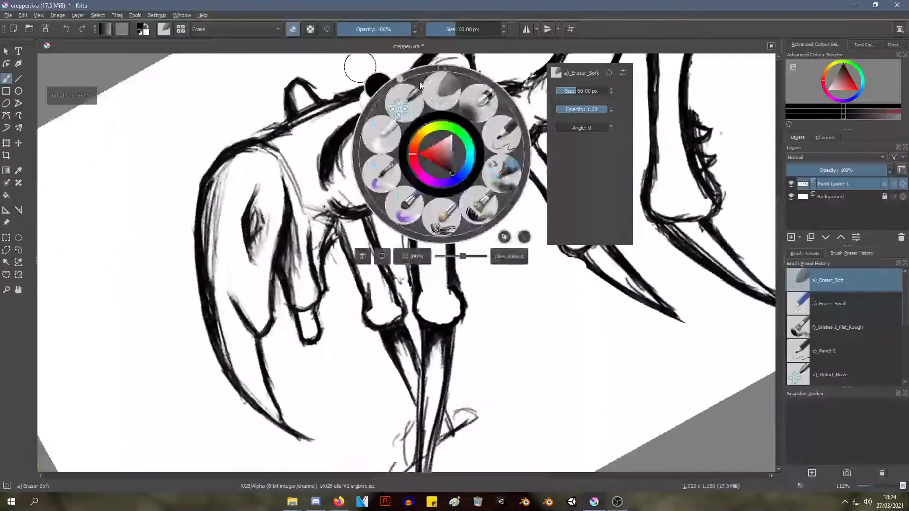
{"action": "left_click", "coordinate": [442, 67]}
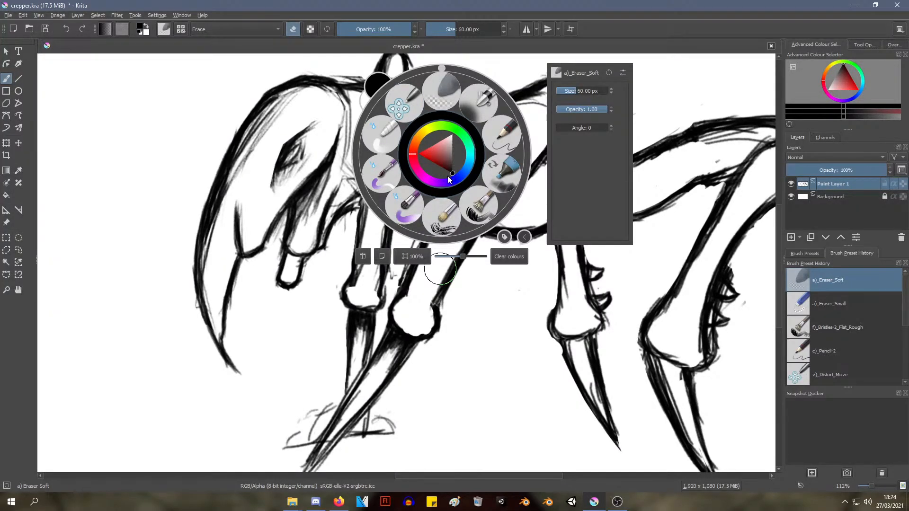
{"action": "left_click", "coordinate": [446, 100]}
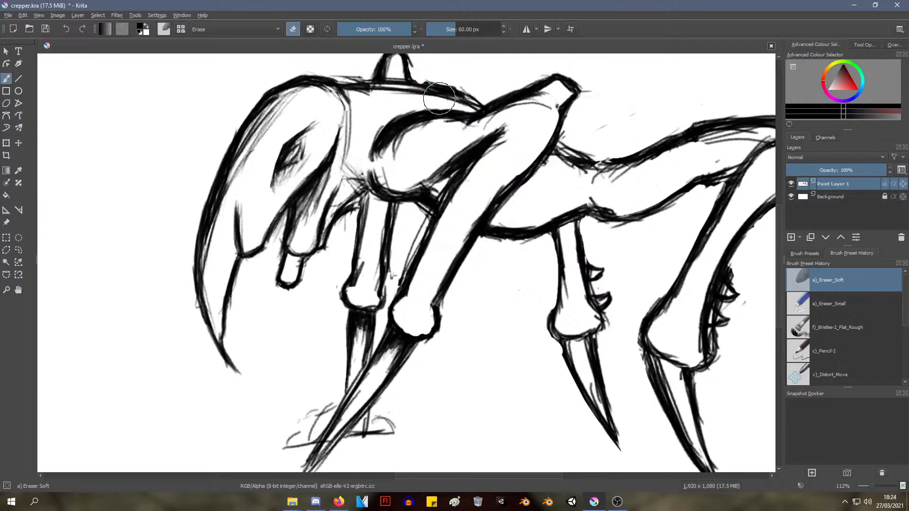
Try softly erasing the near front leg's lower rear outline with the 60 px Eraser Soft brush and undo it
{"action": "left_click", "coordinate": [449, 129], "text": "ctrl"}
{"action": "right_click", "coordinate": [453, 142]}
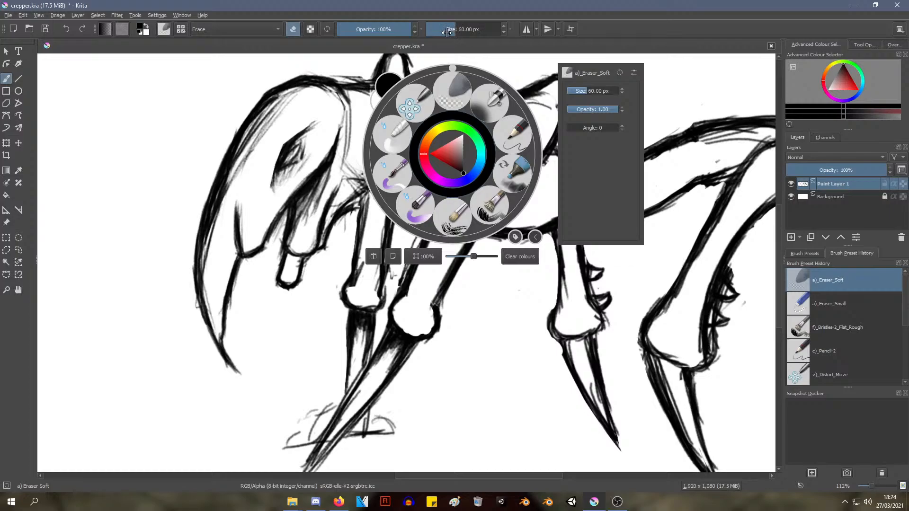
{"action": "left_click", "coordinate": [479, 391]}
{"action": "mouse_move", "coordinate": [473, 242]}
{"action": "left_mouse_down"}
{"action": "mouse_move", "coordinate": [450, 284]}
{"action": "mouse_move", "coordinate": [461, 256]}
{"action": "left_mouse_up"}
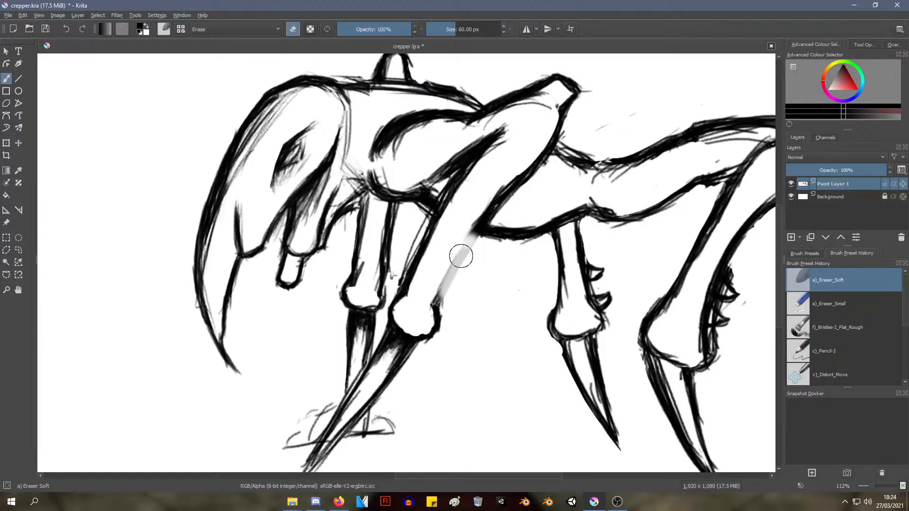
{"action": "key", "text": "ctrl+z"}
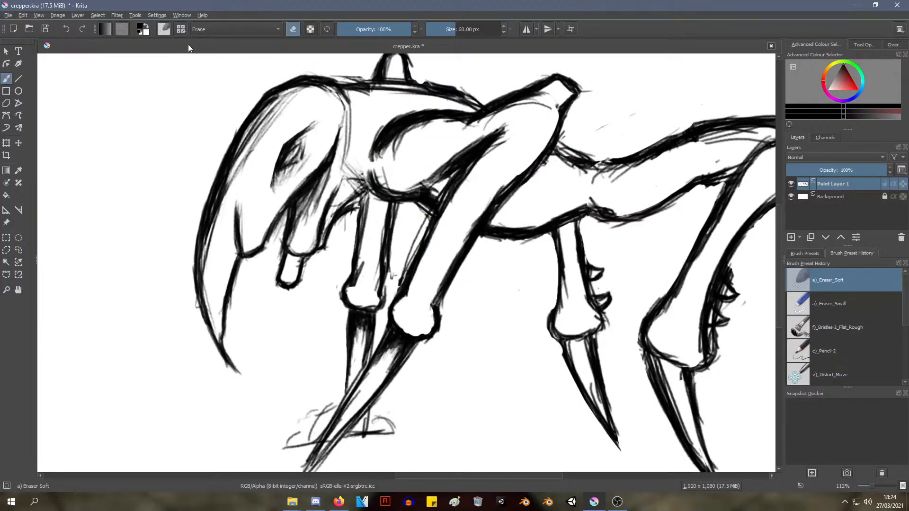
Try a square tip shape and the Default mask type on Eraser Soft, and restore the Circle shape and Gaussian mask
{"action": "left_click", "coordinate": [163, 29]}
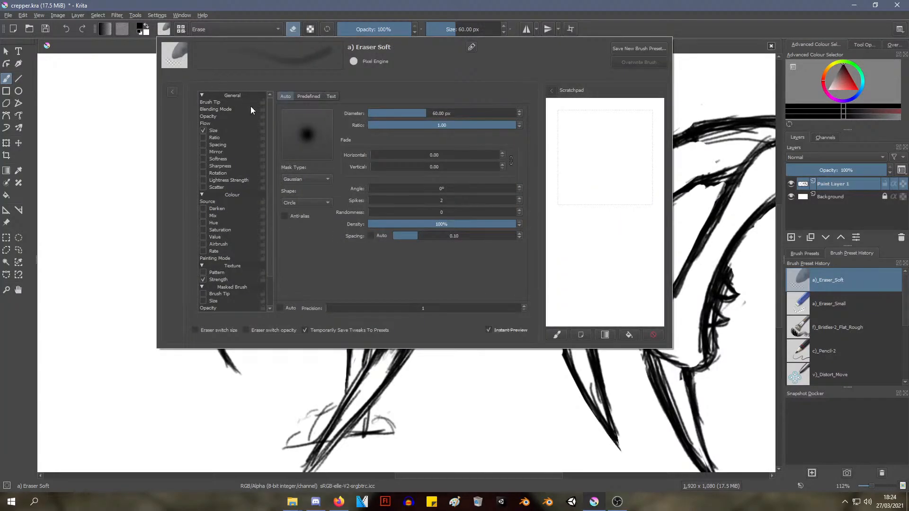
{"action": "left_click", "coordinate": [312, 204]}
{"action": "left_click", "coordinate": [315, 211]}
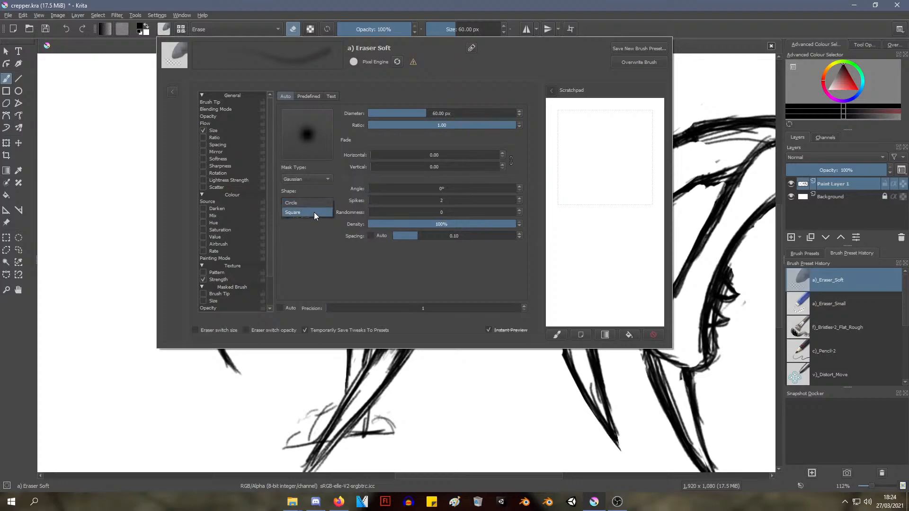
{"action": "left_click", "coordinate": [314, 161]}
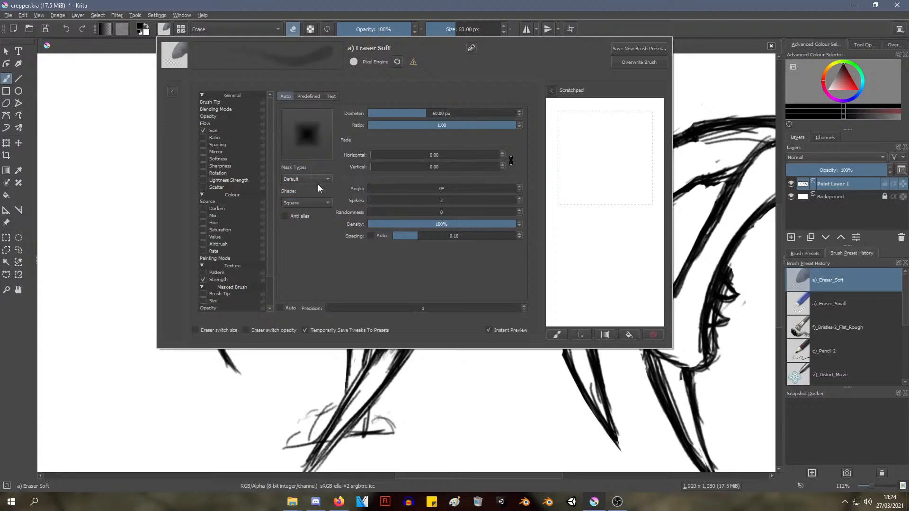
{"action": "left_click", "coordinate": [316, 200]}
{"action": "left_click", "coordinate": [312, 193]}
{"action": "left_click", "coordinate": [311, 178]}
{"action": "left_click", "coordinate": [308, 198]}
Set the Eraser Soft brush diameter to 94.28 px and close the brush editor
{"action": "left_click", "coordinate": [428, 112]}
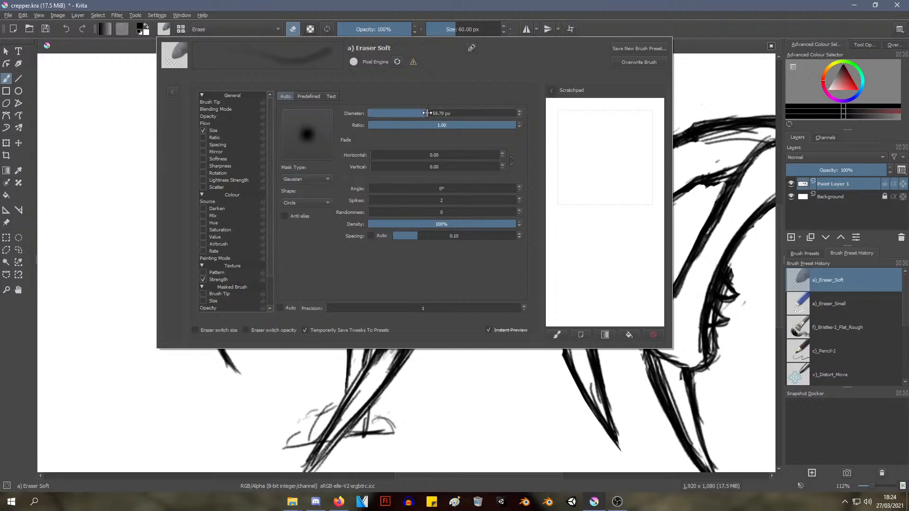
{"action": "mouse_move", "coordinate": [427, 112]}
{"action": "left_mouse_down"}
{"action": "mouse_move", "coordinate": [481, 113]}
{"action": "mouse_move", "coordinate": [435, 113]}
{"action": "mouse_move", "coordinate": [469, 113]}
{"action": "left_mouse_up"}
{"action": "left_click", "coordinate": [713, 90]}
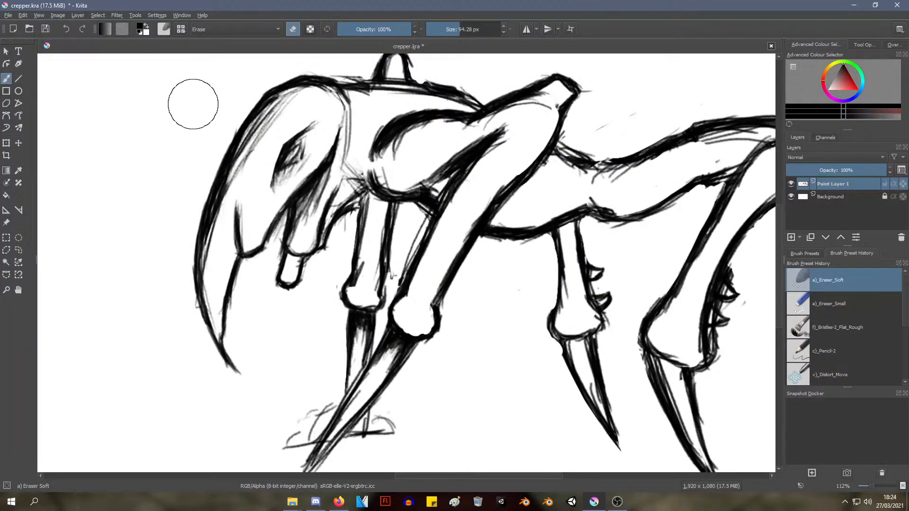
Try a soft erasing stroke on the creature's head beside the eye and undo it
{"action": "mouse_move", "coordinate": [333, 141]}
{"action": "left_mouse_down"}
{"action": "mouse_move", "coordinate": [309, 176]}
{"action": "mouse_move", "coordinate": [320, 184]}
{"action": "left_mouse_up"}
{"action": "key", "text": "ctrl+z"}
{"action": "key", "text": "ctrl+z"}
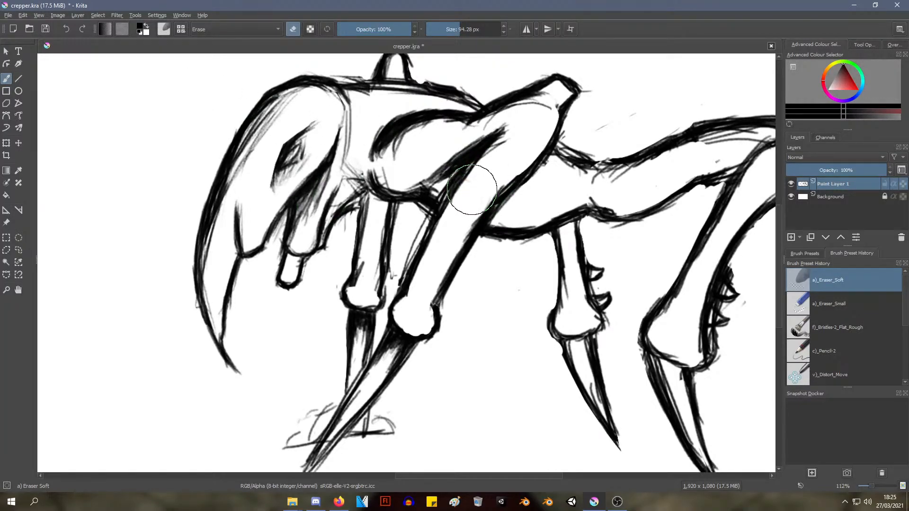
{"action": "middle_click_drag", "start_coordinate": [477, 212], "coordinate": [476, 213]}
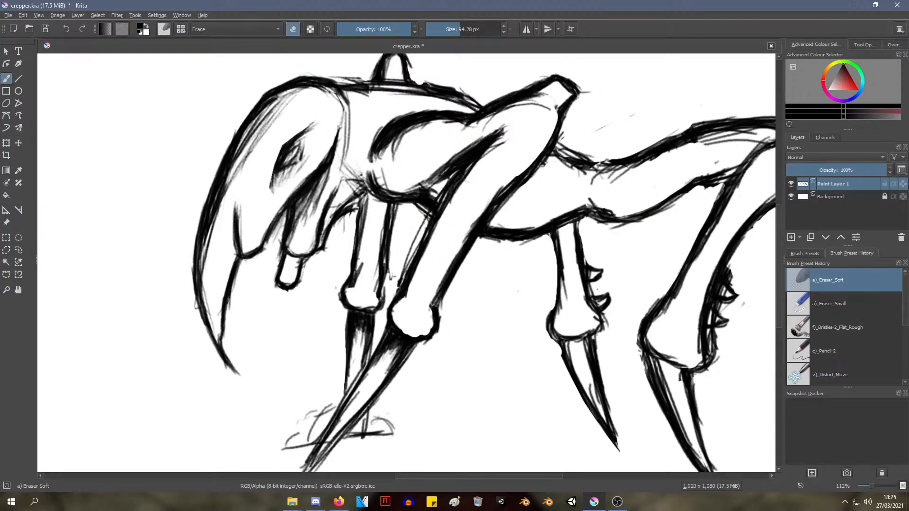
{"action": "mouse_move", "coordinate": [430, 186]}
{"action": "middle_mouse_down", "text": "ctrl"}
{"action": "mouse_move", "coordinate": [426, 228]}
{"action": "mouse_move", "coordinate": [420, 206]}
{"action": "mouse_move", "coordinate": [441, 243]}
{"action": "mouse_move", "coordinate": [445, 236]}
{"action": "mouse_move", "coordinate": [384, 264]}
{"action": "mouse_move", "coordinate": [389, 248]}
{"action": "mouse_move", "coordinate": [329, 308]}
{"action": "mouse_move", "coordinate": [331, 198]}
{"action": "mouse_move", "coordinate": [335, 240]}
{"action": "middle_mouse_up", "text": "ctrl"}
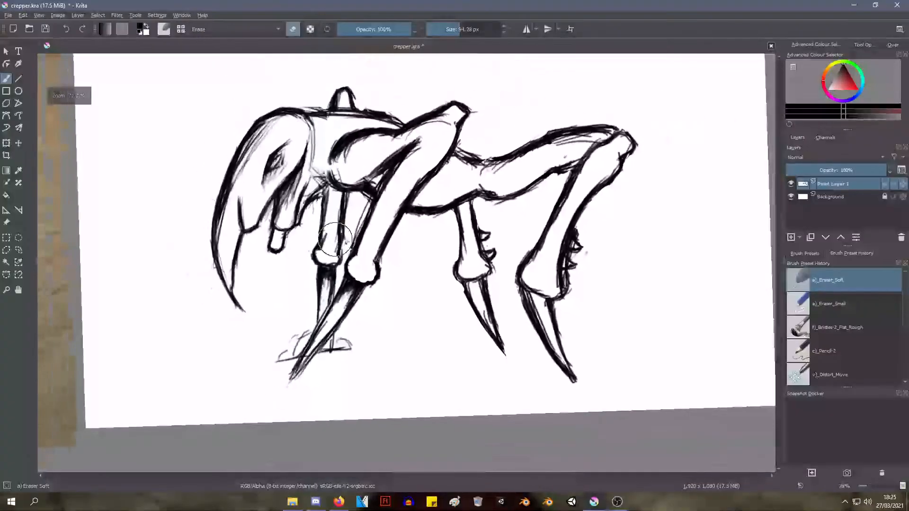
{"action": "left_click_drag", "start_coordinate": [393, 167], "coordinate": [407, 199]}
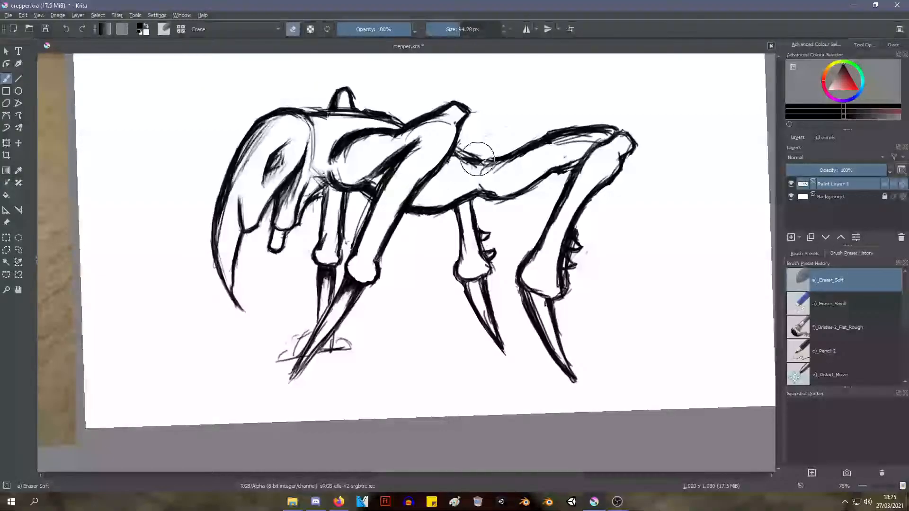
{"action": "mouse_move", "coordinate": [467, 175]}
{"action": "left_mouse_down"}
{"action": "mouse_move", "coordinate": [487, 179]}
{"action": "mouse_move", "coordinate": [462, 166]}
{"action": "mouse_move", "coordinate": [491, 190]}
{"action": "left_mouse_up"}
{"action": "middle_click_drag", "start_coordinate": [399, 188], "coordinate": [382, 222], "text": "ctrl"}
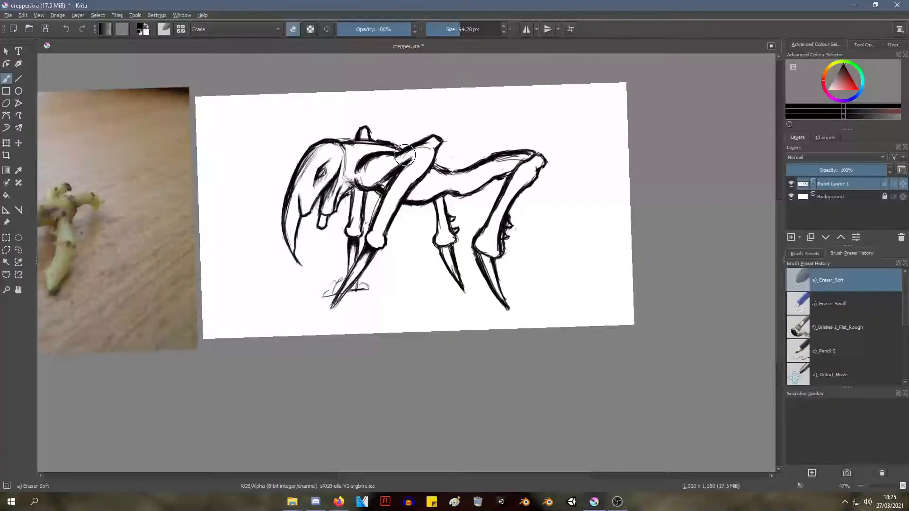
{"action": "mouse_move", "coordinate": [398, 167]}
{"action": "middle_mouse_down", "text": "ctrl"}
{"action": "mouse_move", "coordinate": [399, 158]}
{"action": "mouse_move", "coordinate": [398, 193]}
{"action": "mouse_move", "coordinate": [417, 159]}
{"action": "mouse_move", "coordinate": [403, 175]}
{"action": "middle_mouse_up", "text": "ctrl"}
Thicken the near front leg's rear outline above the knee with the Pencil-2 brush at 10 px
{"action": "right_click", "coordinate": [398, 170]}
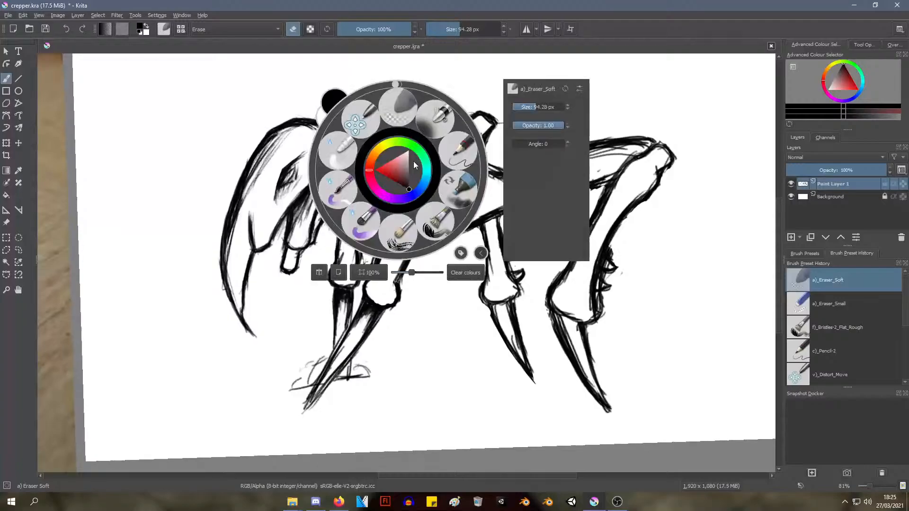
{"action": "left_click", "coordinate": [459, 151]}
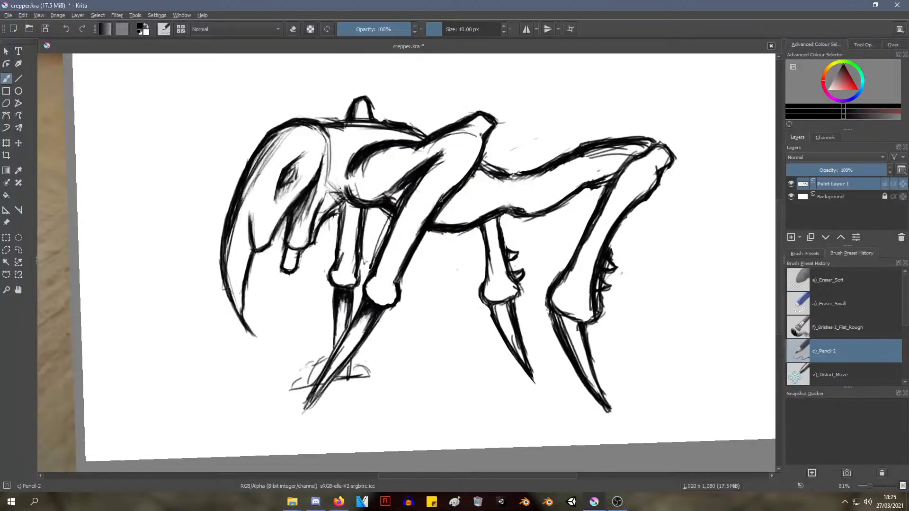
{"action": "left_click_drag", "start_coordinate": [442, 207], "coordinate": [403, 278]}
{"action": "left_click_drag", "start_coordinate": [430, 232], "coordinate": [404, 273]}
{"action": "left_click_drag", "start_coordinate": [428, 230], "coordinate": [396, 289]}
Try softly erasing the thickened rear outline of the near front leg with the 94.28 px Eraser Soft brush and undo it
{"action": "right_click", "coordinate": [435, 193]}
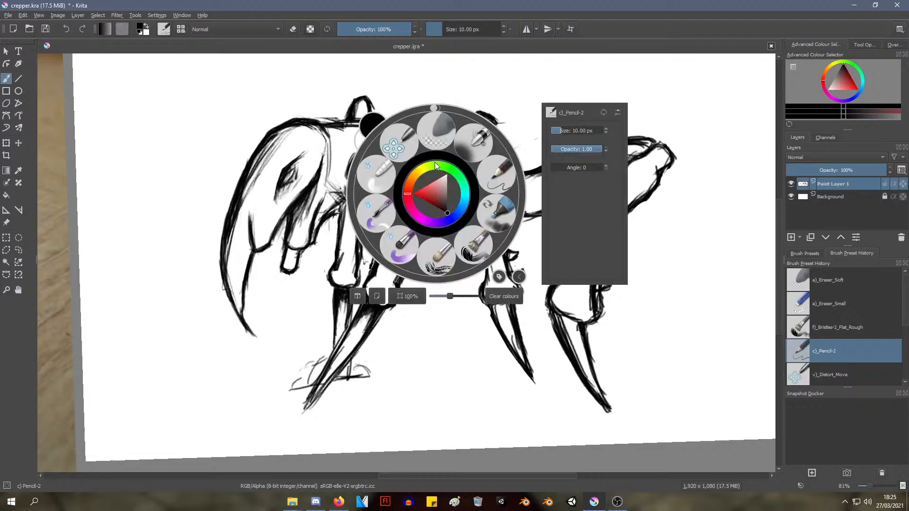
{"action": "left_click", "coordinate": [431, 140]}
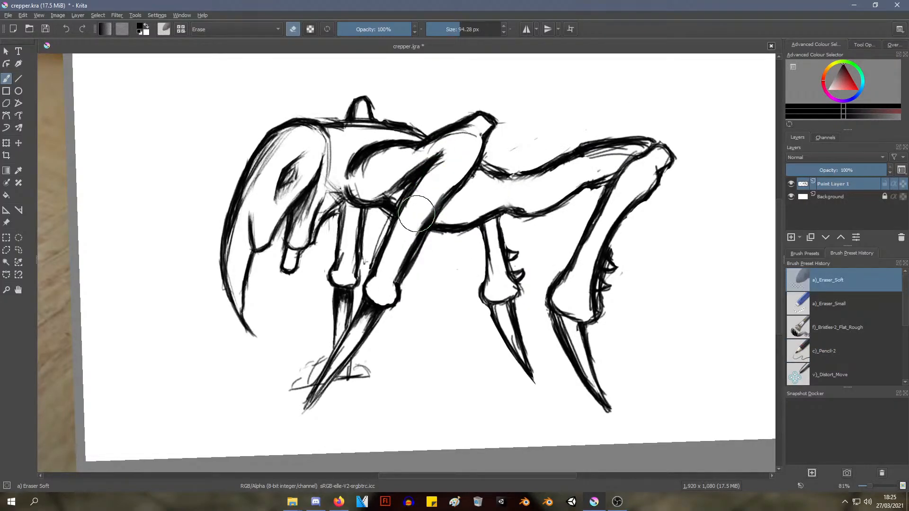
{"action": "left_click_drag", "start_coordinate": [382, 274], "coordinate": [407, 234]}
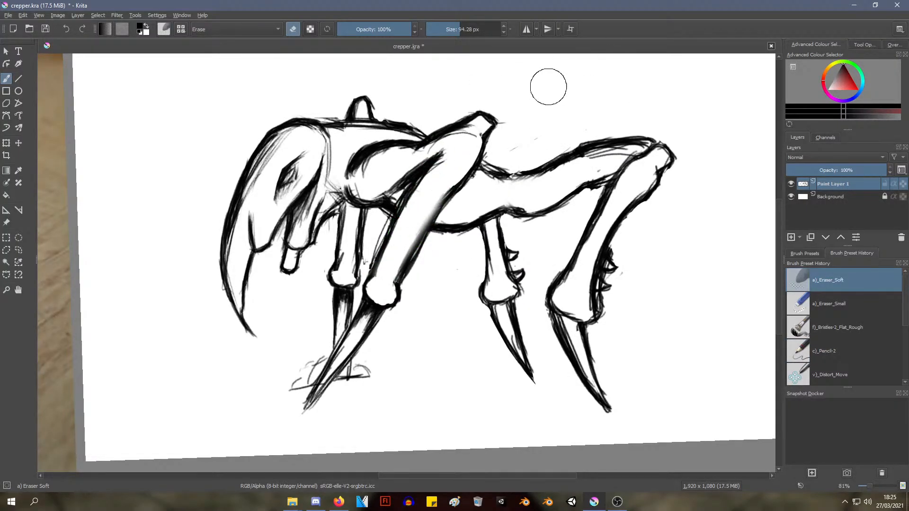
{"action": "key", "text": "ctrl+z"}
{"action": "key", "text": "ctrl+z"}
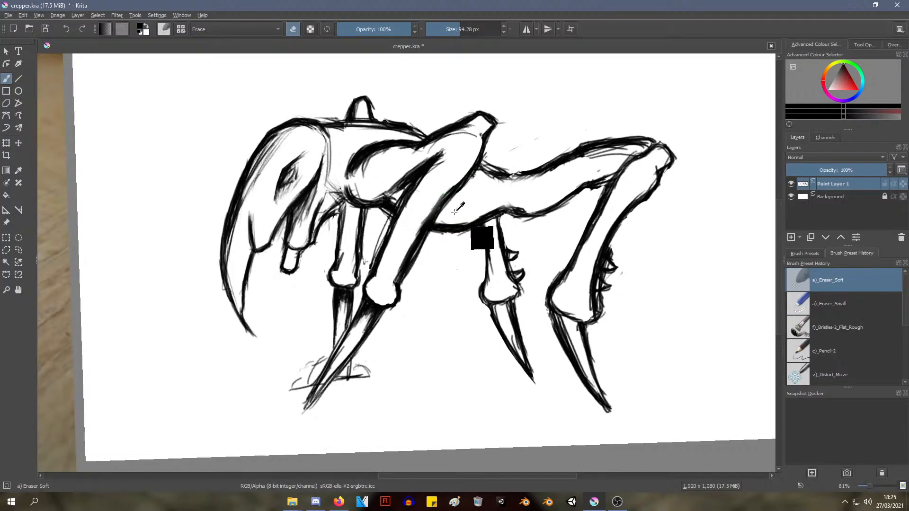
Try the Colour Dodge blending mode on the Eraser Soft brush and reselect the preset in the pop-up palette
{"action": "left_click", "coordinate": [292, 30]}
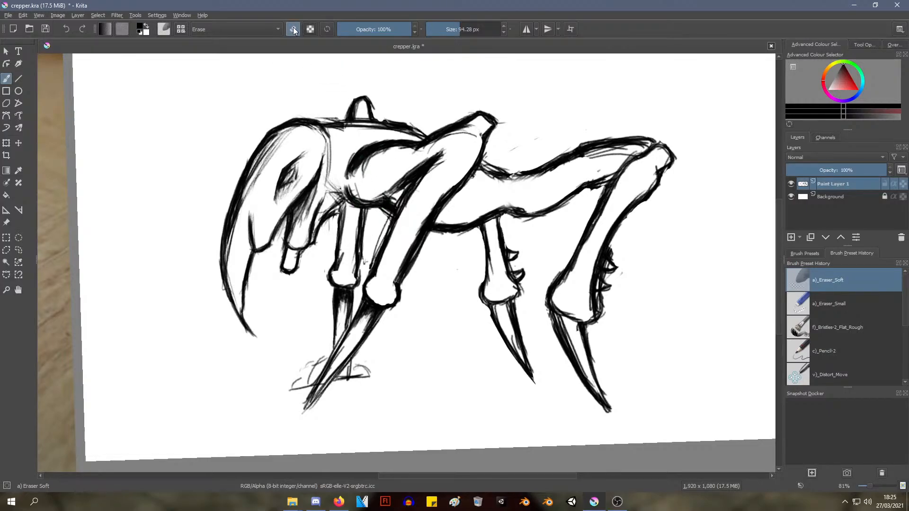
{"action": "left_click", "coordinate": [265, 29]}
{"action": "left_click", "coordinate": [268, 32]}
{"action": "left_click", "coordinate": [265, 29]}
{"action": "right_click", "coordinate": [118, 65]}
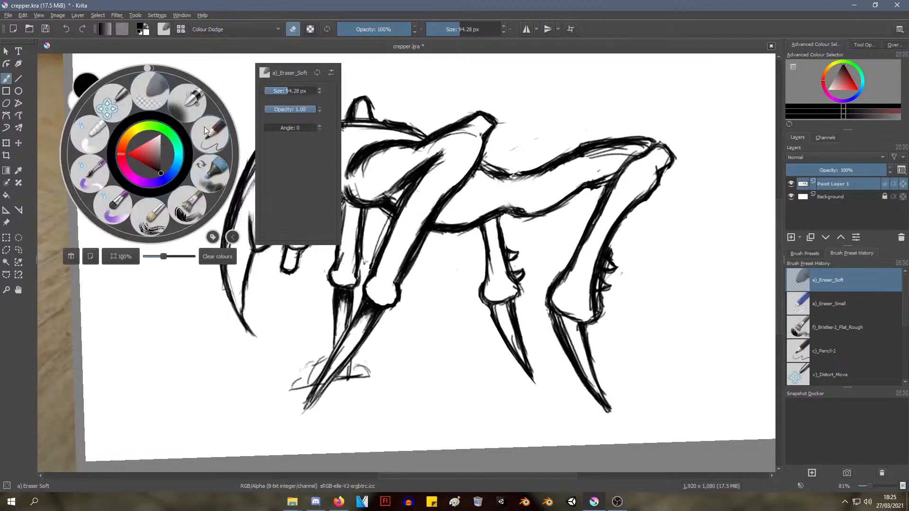
{"action": "left_click", "coordinate": [148, 92]}
Reload the original Eraser Soft preset in the pop-up palette, restoring the Erase blending mode and 60 px size
{"action": "right_click", "coordinate": [244, 143]}
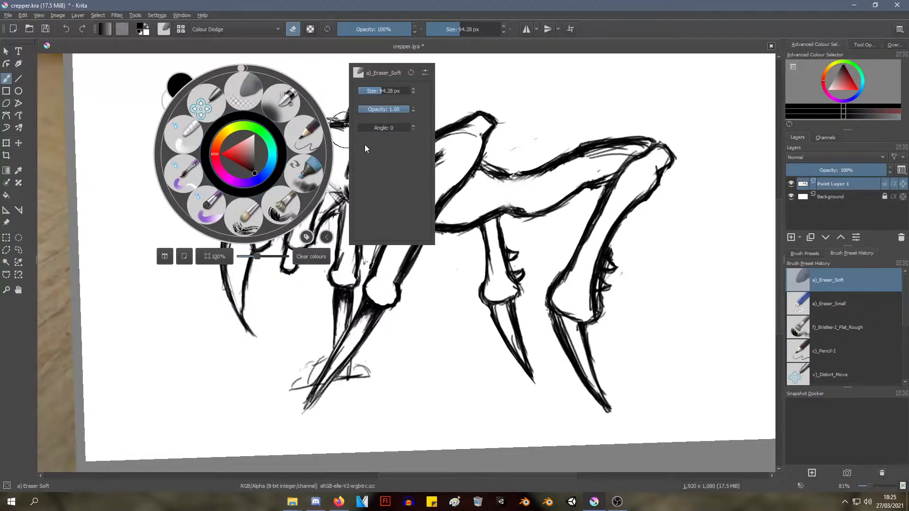
{"action": "left_click_drag", "start_coordinate": [380, 91], "coordinate": [370, 93]}
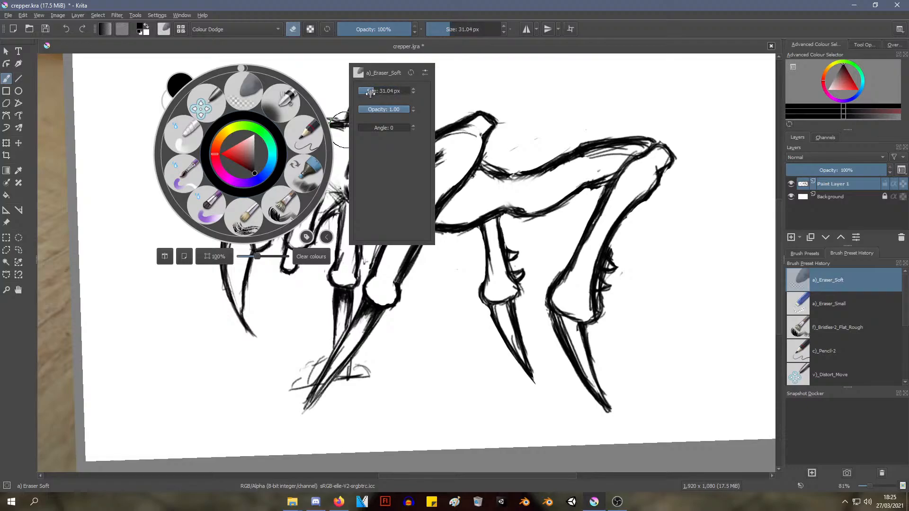
{"action": "left_click", "coordinate": [411, 72]}
View the properties offered in the Brush HUD configuration and close it without changes
{"action": "left_click", "coordinate": [422, 74]}
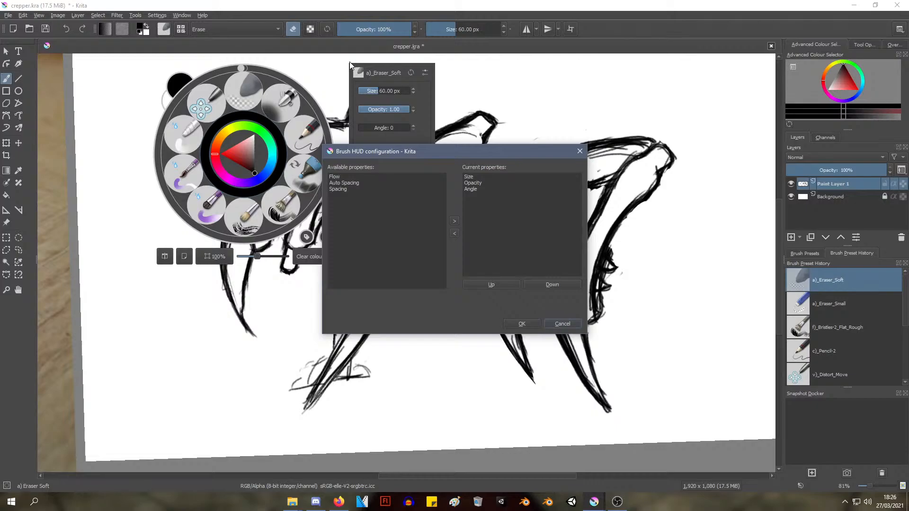
{"action": "left_click", "coordinate": [384, 58]}
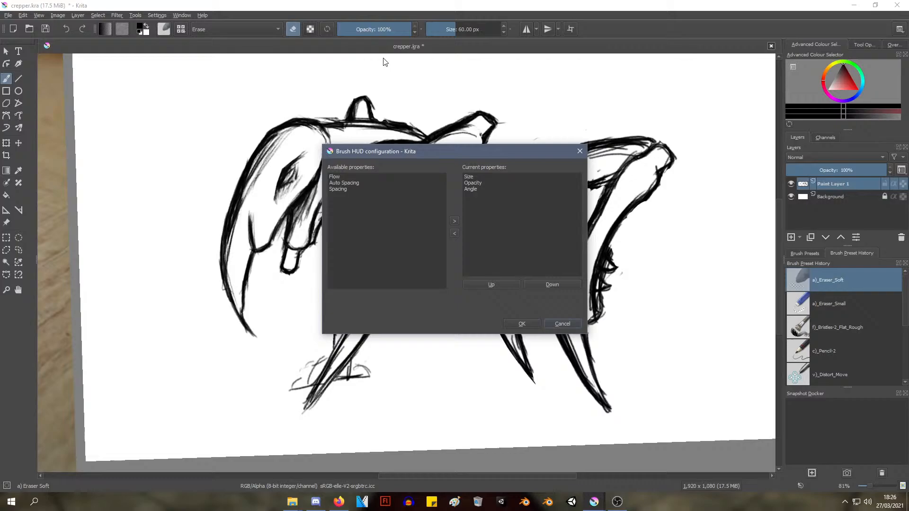
{"action": "left_click", "coordinate": [566, 322]}
Demonstrate picking the Eraser Soft preset from the pop-up palette
{"action": "right_click", "coordinate": [288, 178]}
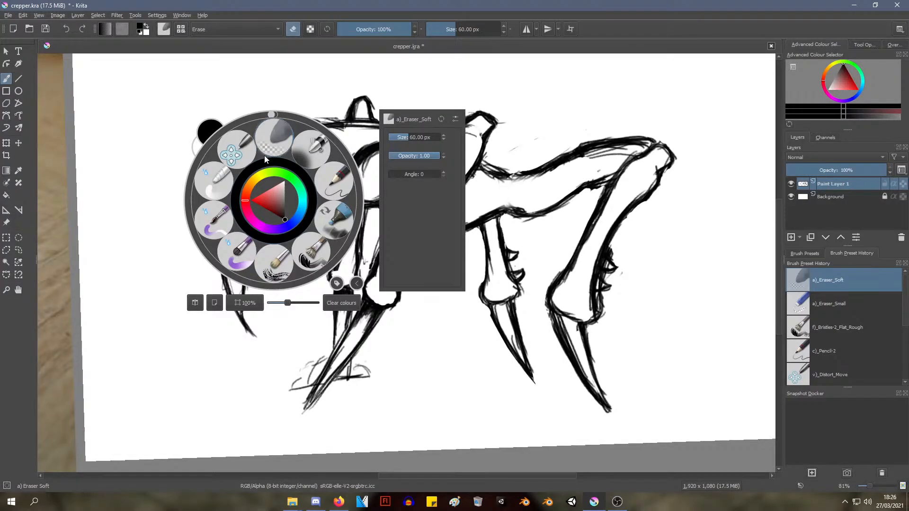
{"action": "left_click", "coordinate": [280, 135]}
{"action": "right_click", "coordinate": [283, 133]}
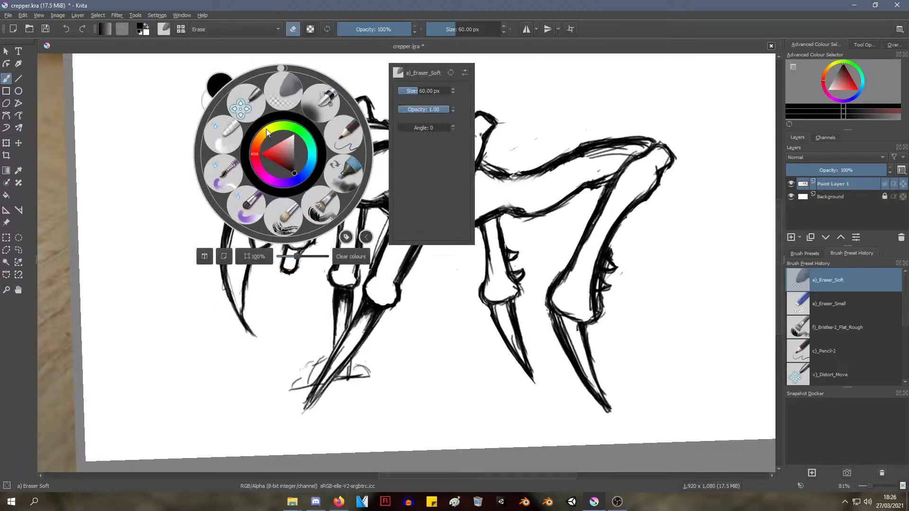
{"action": "left_click", "coordinate": [283, 100]}
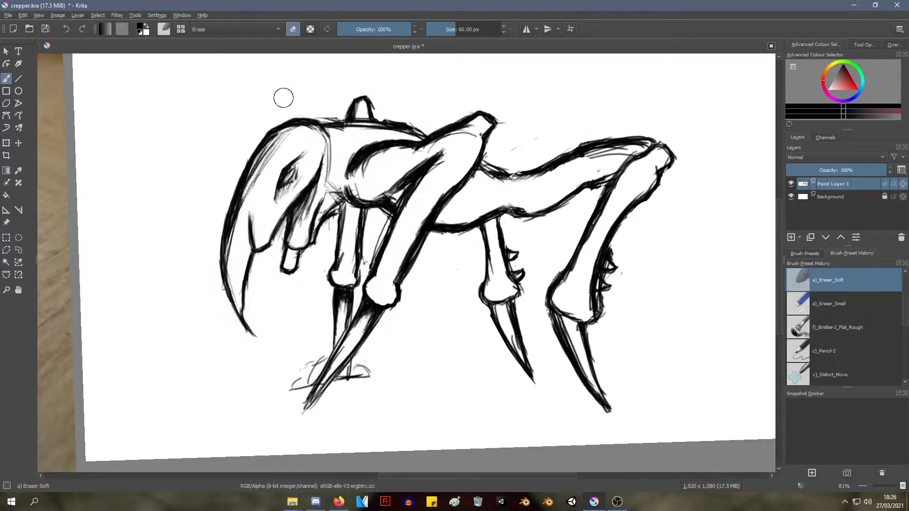
Switch to the 25 px Eraser Small preset from the brush preset history while the pop-up palette is open
{"action": "right_click", "coordinate": [661, 259]}
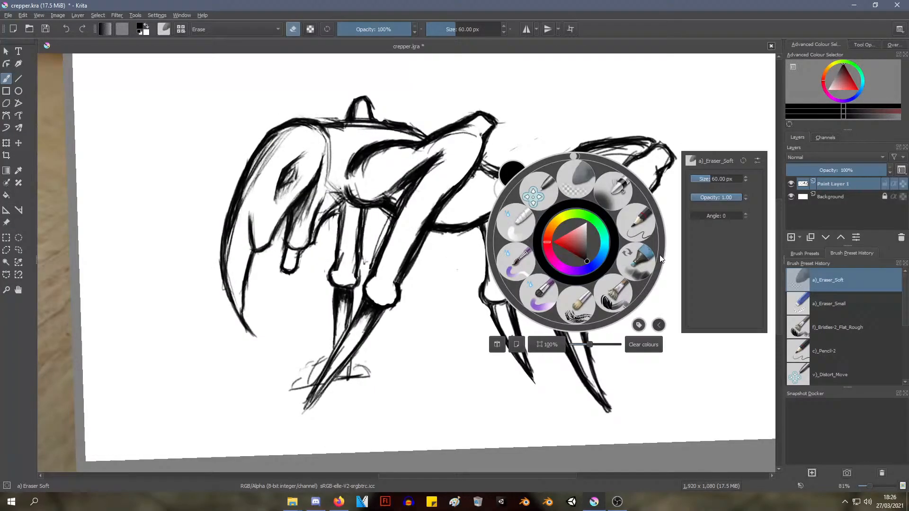
{"action": "left_click", "coordinate": [807, 305]}
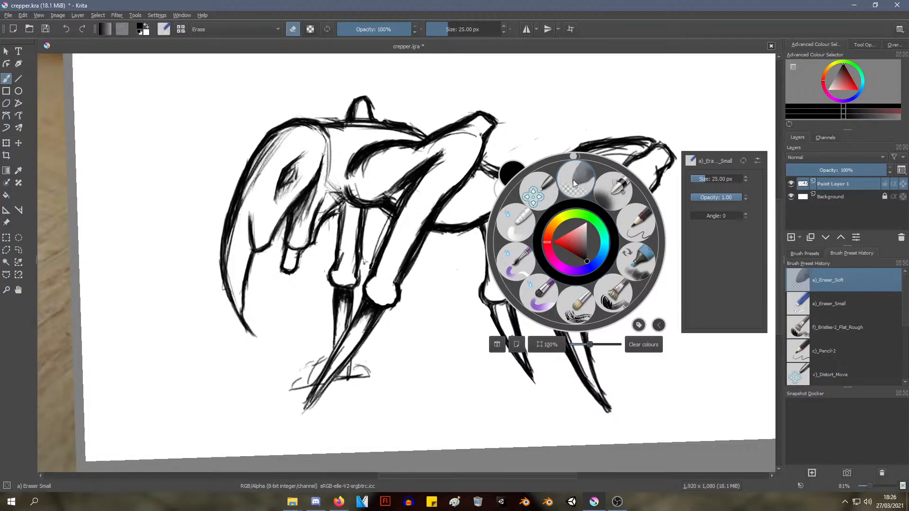
{"action": "left_click", "coordinate": [823, 309]}
{"action": "left_click", "coordinate": [833, 304]}
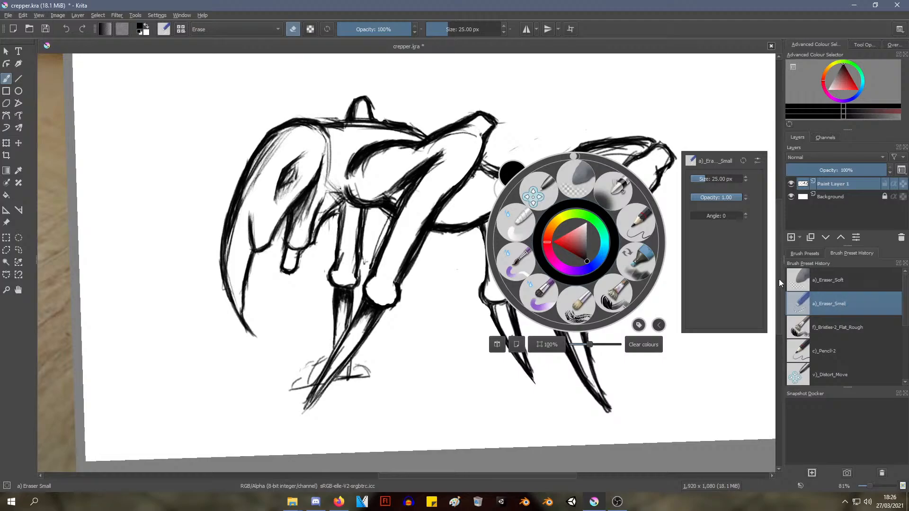
Toggle the mirrored canvas view on and off and switch back to the Eraser Soft preset
{"action": "left_click", "coordinate": [498, 345]}
{"action": "left_click", "coordinate": [499, 345]}
{"action": "scroll", "coordinate": [872, 315], "scroll_direction": "down", "scroll_amount": 2}
{"action": "scroll", "coordinate": [868, 329], "scroll_direction": "up", "scroll_amount": 2}
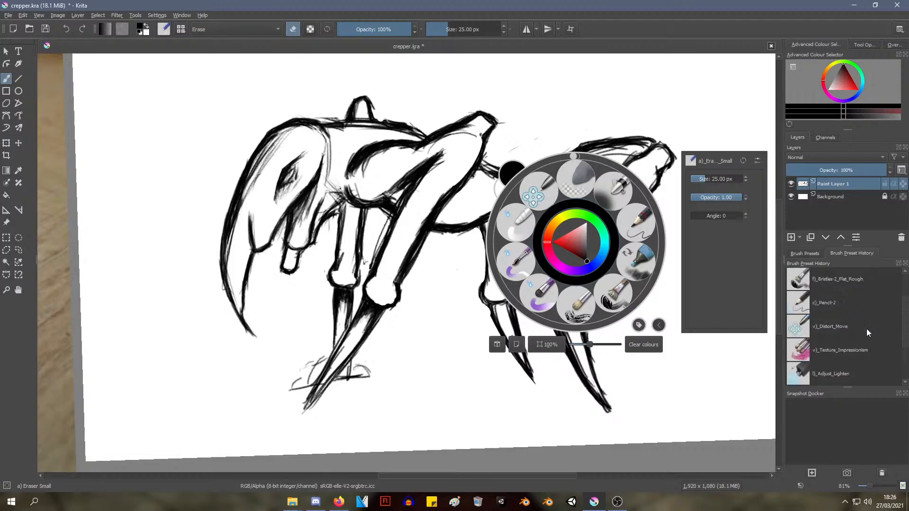
{"action": "left_click", "coordinate": [576, 178]}
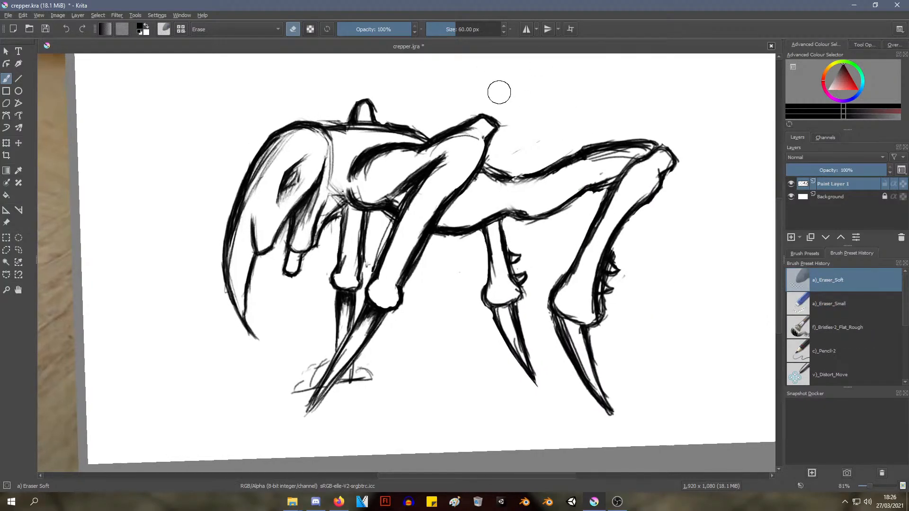
Select the 50 px Eraser Circle preset and open its settings in the brush editor
{"action": "left_click", "coordinate": [181, 30]}
{"action": "left_click", "coordinate": [191, 63]}
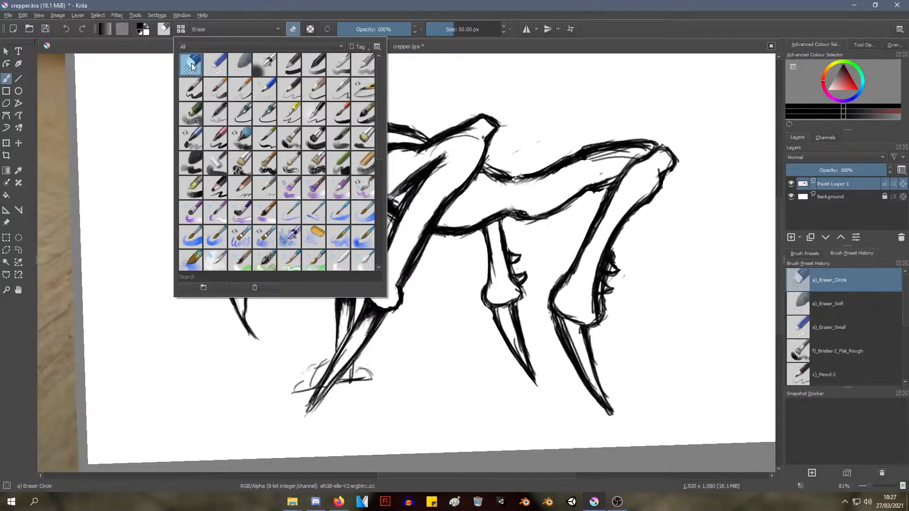
{"action": "left_click", "coordinate": [167, 30]}
{"action": "left_click", "coordinate": [167, 29]}
{"action": "left_click", "coordinate": [167, 29]}
{"action": "left_click", "coordinate": [167, 29]}
{"action": "left_click", "coordinate": [167, 30]}
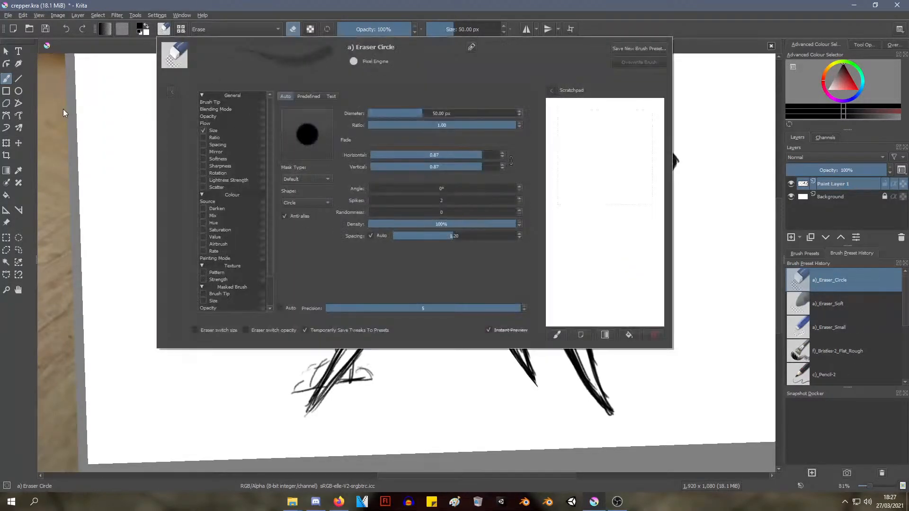
Switch to Eraser Soft with the pop-up palette and return to Eraser Circle from the brush preset history
{"action": "right_click", "coordinate": [63, 109]}
{"action": "left_click", "coordinate": [165, 32]}
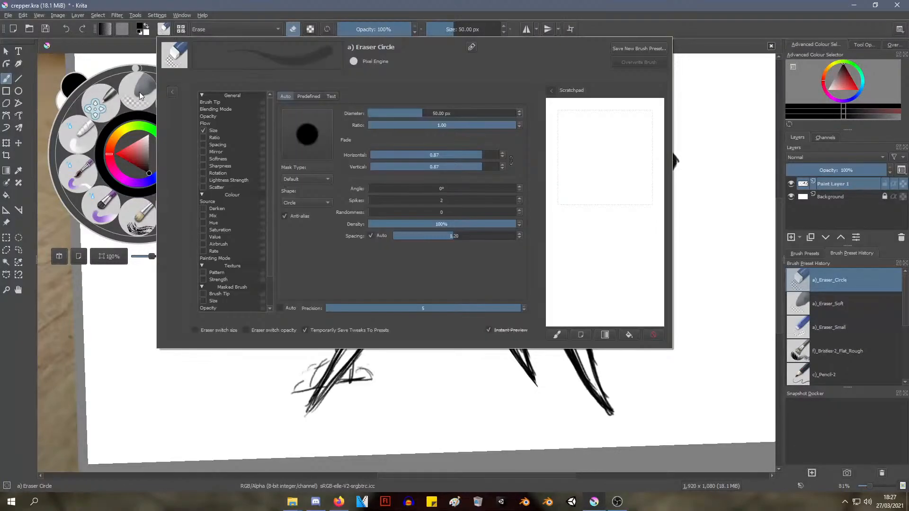
{"action": "left_click", "coordinate": [138, 90]}
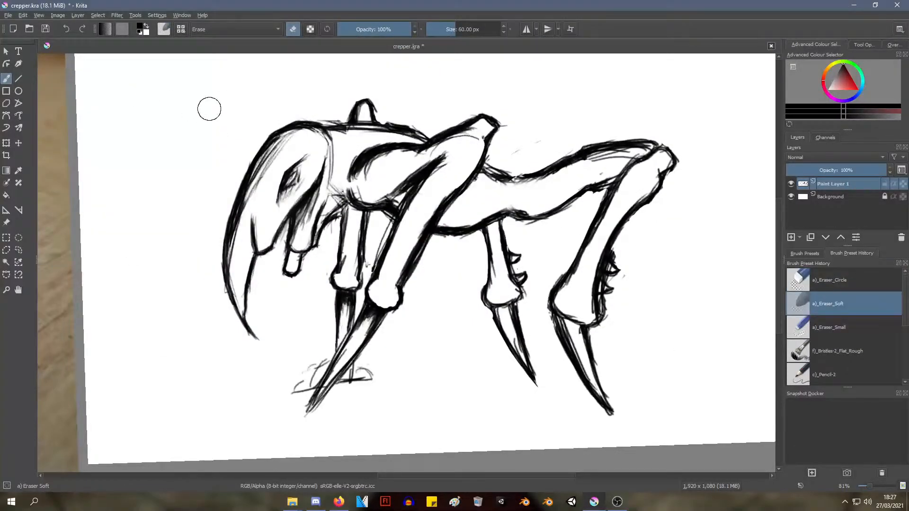
{"action": "left_click", "coordinate": [837, 288]}
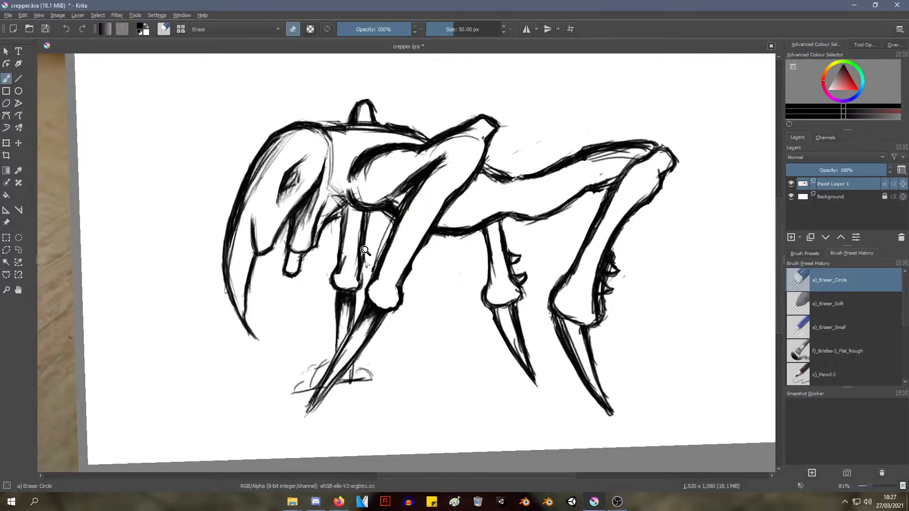
Thin the near front leg's rear outline above the knee with the 50 px Eraser Circle brush
{"action": "mouse_move", "coordinate": [364, 250]}
{"action": "middle_mouse_down", "text": "ctrl"}
{"action": "mouse_move", "coordinate": [392, 227]}
{"action": "mouse_move", "coordinate": [381, 231]}
{"action": "middle_mouse_up", "text": "ctrl"}
{"action": "mouse_move", "coordinate": [373, 262]}
{"action": "middle_mouse_down", "text": "shift"}
{"action": "mouse_move", "coordinate": [391, 242]}
{"action": "mouse_move", "coordinate": [374, 272]}
{"action": "middle_mouse_up", "text": "shift"}
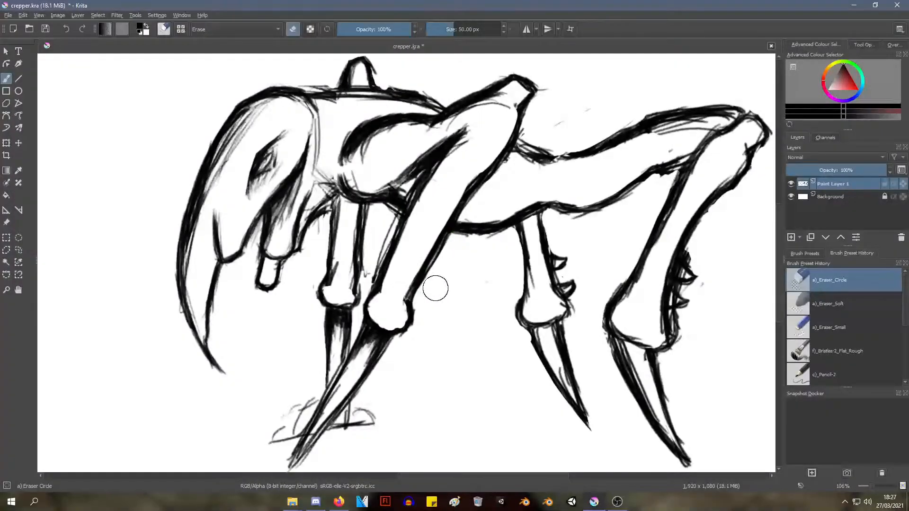
{"action": "mouse_move", "coordinate": [401, 295]}
{"action": "middle_mouse_down", "text": "ctrl"}
{"action": "mouse_move", "coordinate": [399, 278]}
{"action": "mouse_move", "coordinate": [402, 337]}
{"action": "mouse_move", "coordinate": [380, 287]}
{"action": "mouse_move", "coordinate": [398, 264]}
{"action": "middle_mouse_up", "text": "ctrl"}
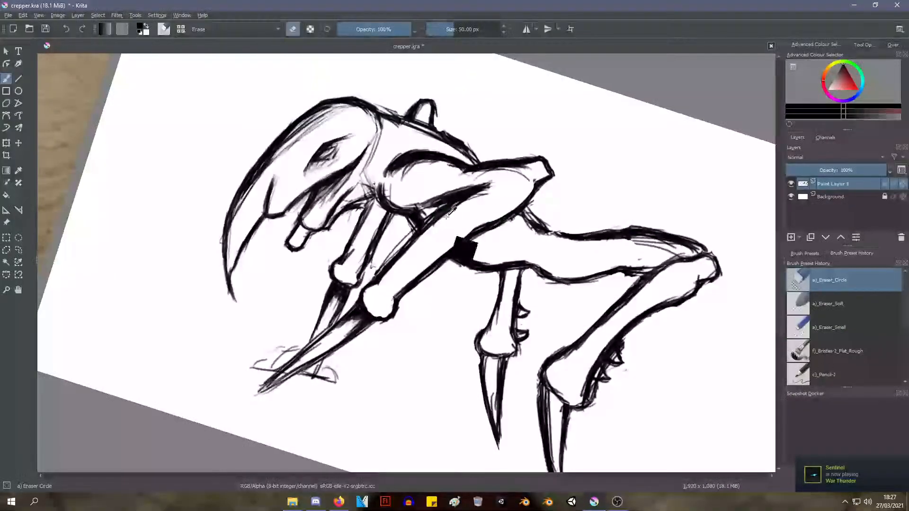
{"action": "mouse_move", "coordinate": [438, 229]}
{"action": "middle_mouse_down", "text": "ctrl"}
{"action": "mouse_move", "coordinate": [400, 276]}
{"action": "mouse_move", "coordinate": [367, 142]}
{"action": "mouse_move", "coordinate": [361, 237]}
{"action": "mouse_move", "coordinate": [350, 198]}
{"action": "mouse_move", "coordinate": [375, 152]}
{"action": "middle_mouse_up", "text": "ctrl"}
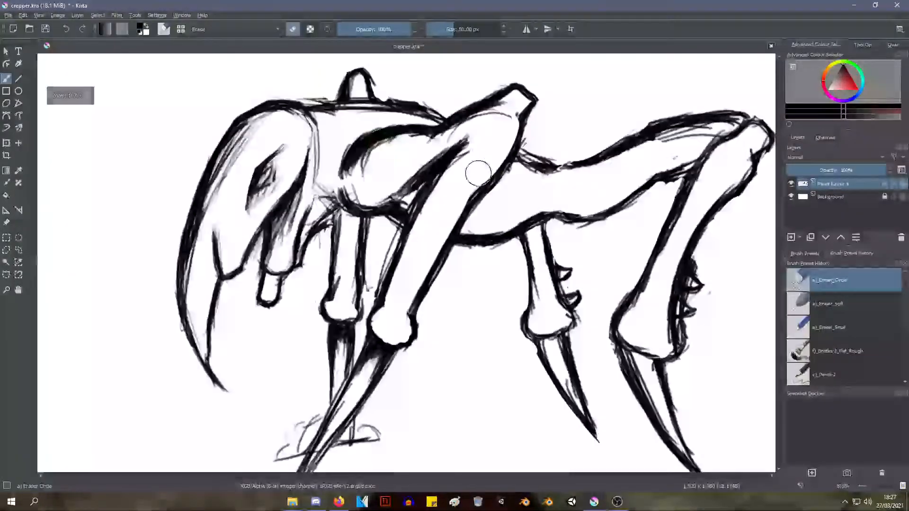
Erase the stray sketch lines inside the near front leg's upper section and undo the last two strokes
{"action": "middle_click_drag", "start_coordinate": [476, 166], "coordinate": [423, 160], "text": "ctrl"}
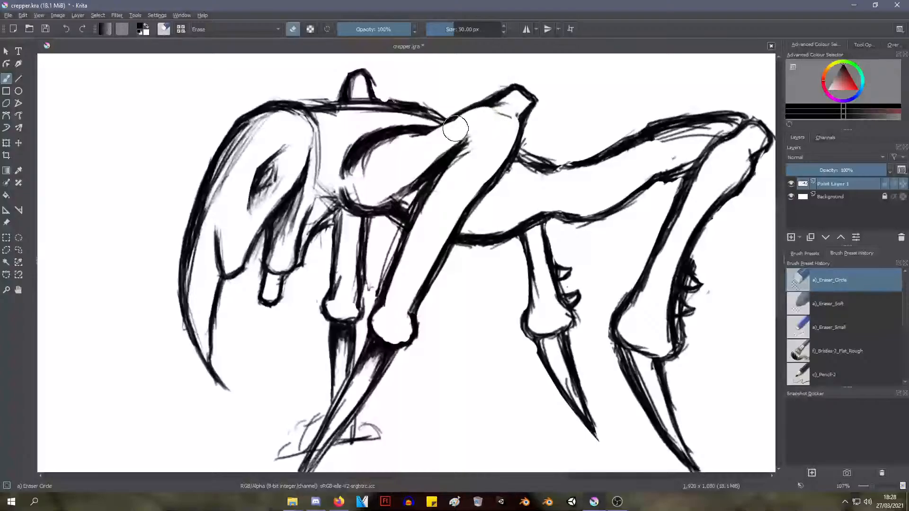
{"action": "key", "text": "ctrl+z"}
{"action": "key", "text": "ctrl+z"}
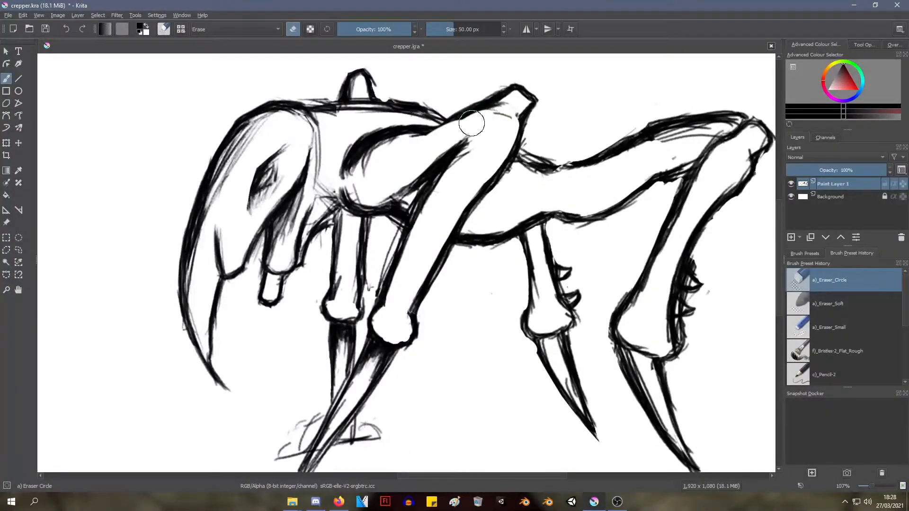
Trim the near front leg's upper outline and the dark inner edge beside the body with the Eraser Circle brush
{"action": "left_click_drag", "start_coordinate": [455, 125], "coordinate": [486, 115]}
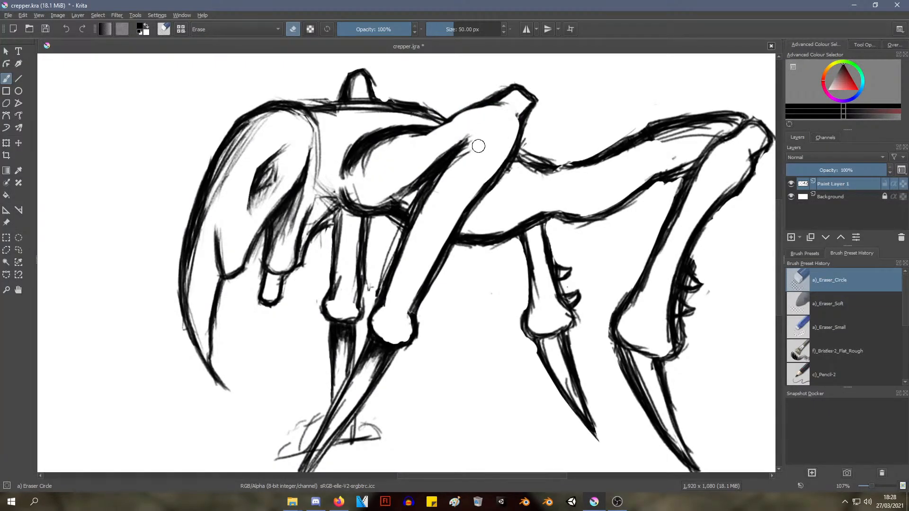
{"action": "left_click_drag", "start_coordinate": [467, 158], "coordinate": [421, 222]}
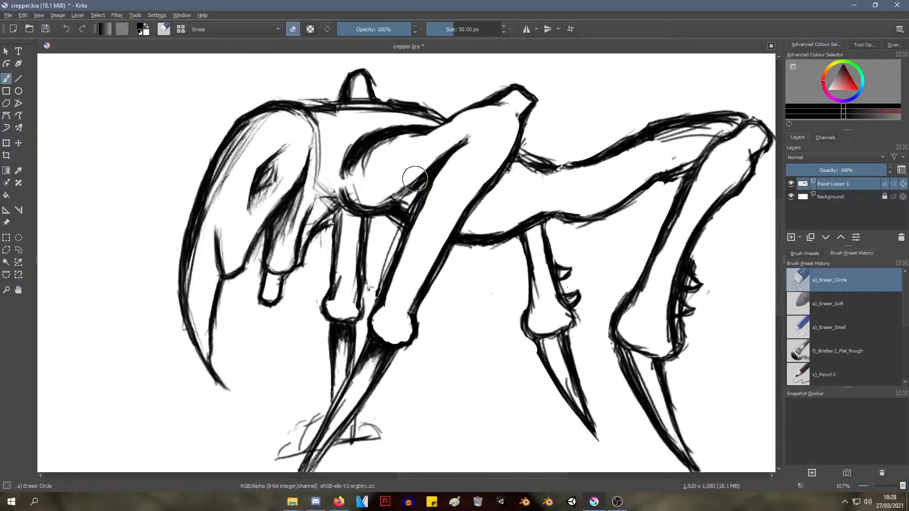
{"action": "mouse_move", "coordinate": [416, 166]}
{"action": "middle_mouse_down", "text": "ctrl"}
{"action": "mouse_move", "coordinate": [407, 207]}
{"action": "mouse_move", "coordinate": [406, 185]}
{"action": "mouse_move", "coordinate": [395, 198]}
{"action": "middle_mouse_up", "text": "ctrl"}
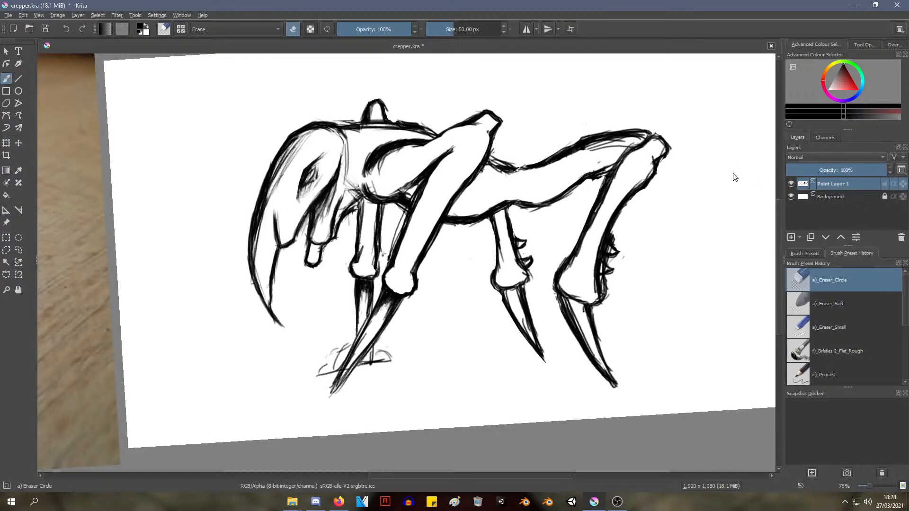
Add a new paint layer and move it between Paint Layer 1 and the Background
{"action": "left_click", "coordinate": [78, 14]}
{"action": "mouse_move", "coordinate": [159, 105]}
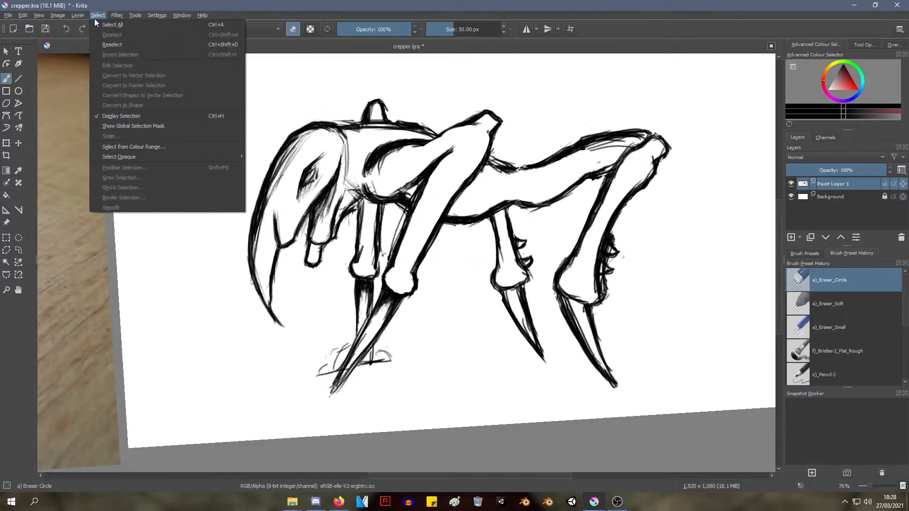
{"action": "mouse_move", "coordinate": [136, 53]}
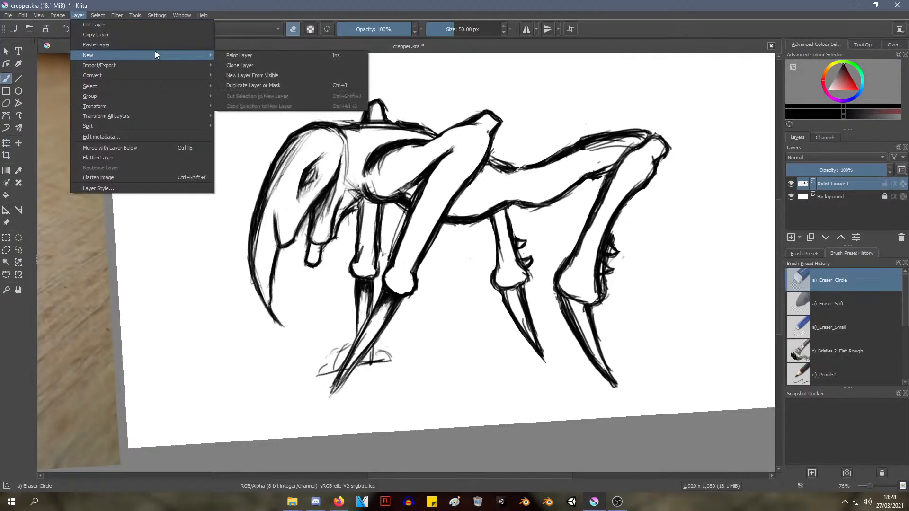
{"action": "left_click", "coordinate": [259, 55]}
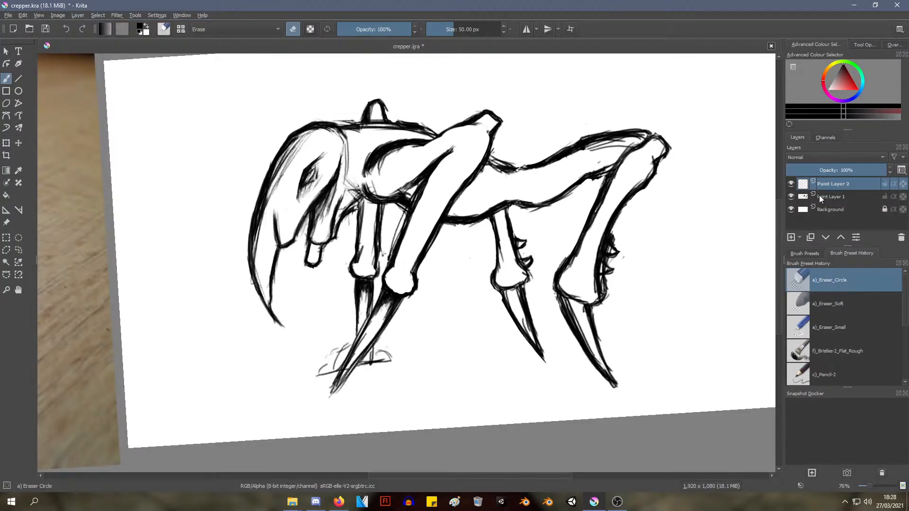
{"action": "mouse_move", "coordinate": [835, 198]}
{"action": "left_mouse_down"}
{"action": "mouse_move", "coordinate": [836, 214]}
{"action": "mouse_move", "coordinate": [838, 206]}
{"action": "left_mouse_up"}
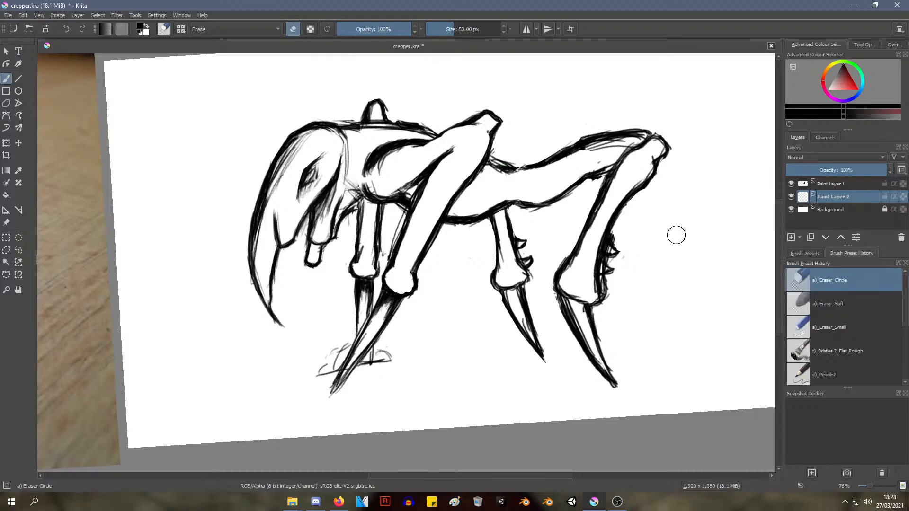
Shift the brush colour's hue to blue with the pop-up palette's colour wheel
{"action": "right_click", "coordinate": [511, 204]}
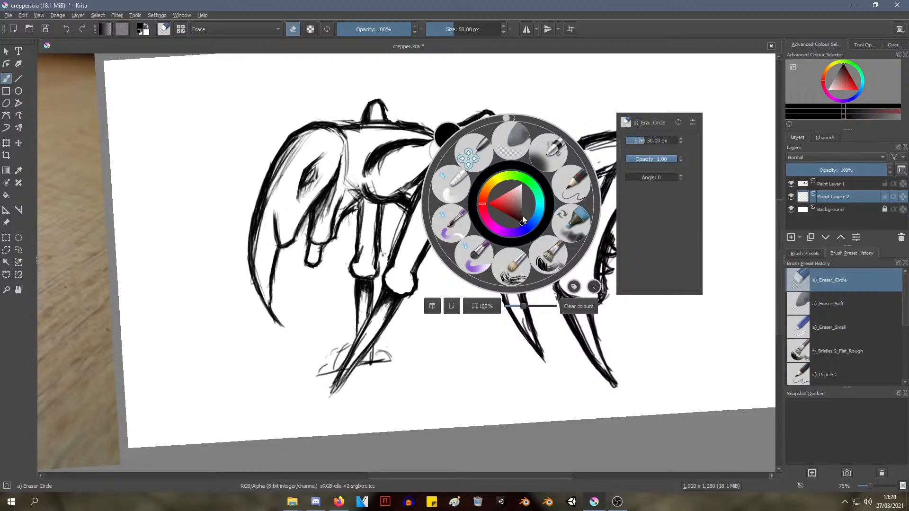
{"action": "left_click", "coordinate": [527, 230]}
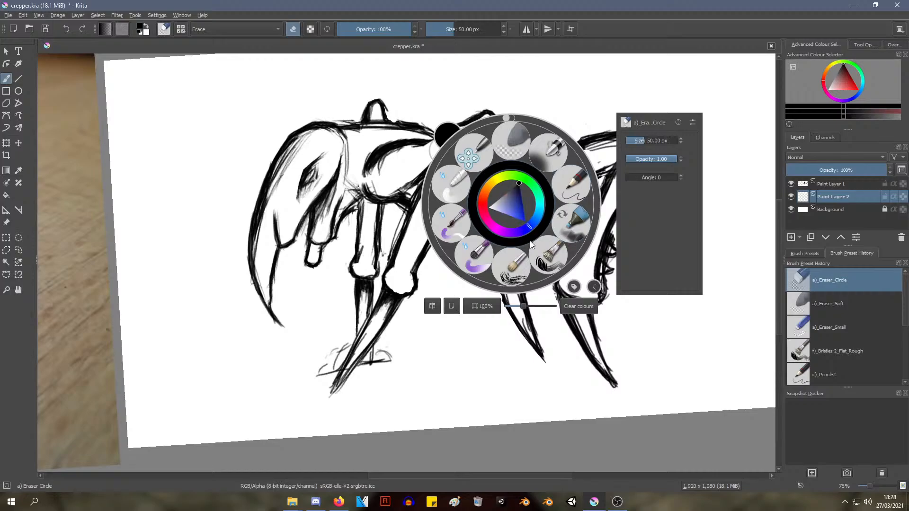
{"action": "left_click", "coordinate": [677, 180]}
{"action": "left_click", "coordinate": [616, 350]}
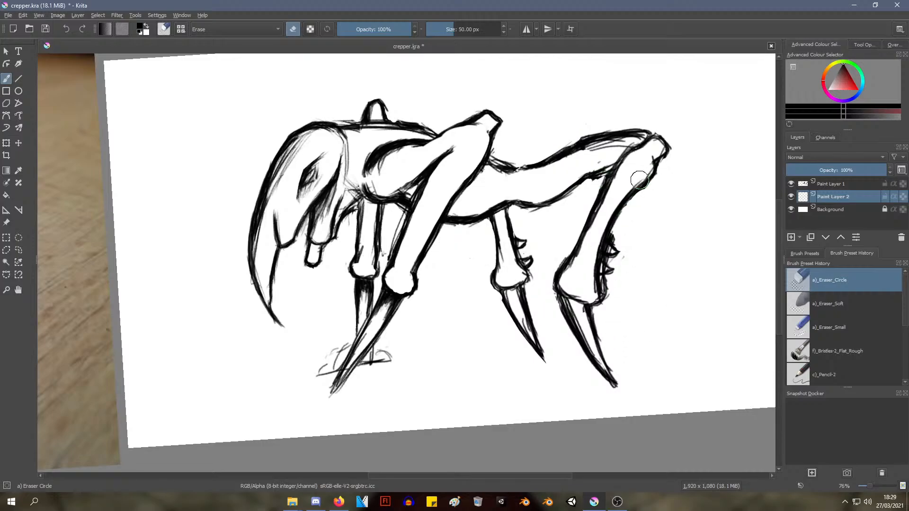
{"action": "left_click_drag", "start_coordinate": [639, 180], "coordinate": [616, 211]}
{"action": "right_click", "coordinate": [628, 191]}
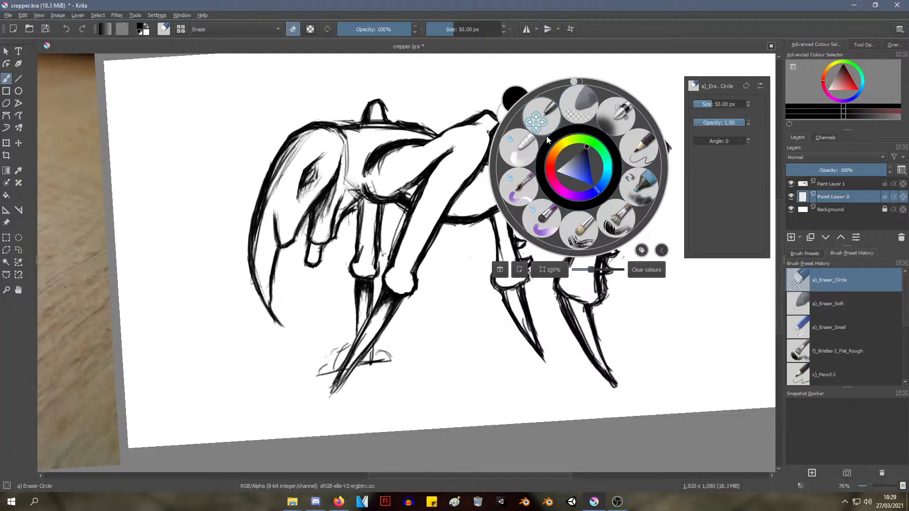
{"action": "left_click", "coordinate": [577, 118]}
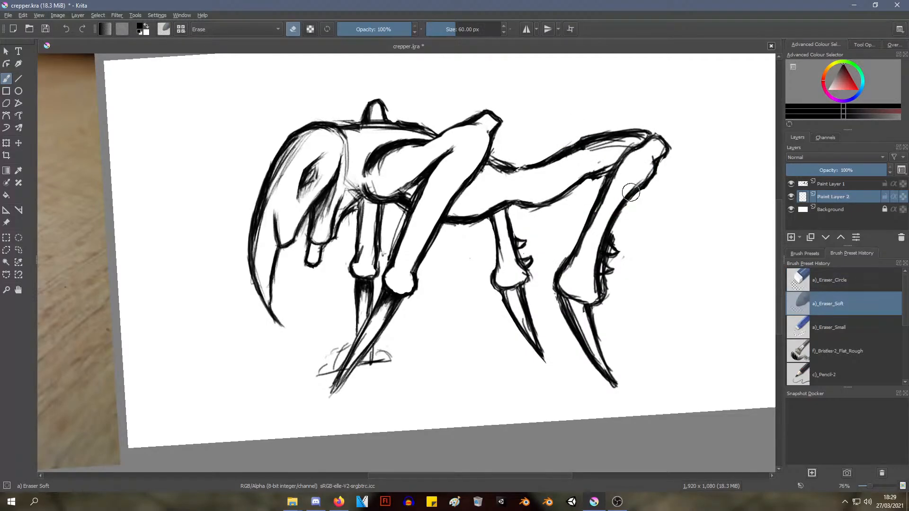
{"action": "left_click", "coordinate": [809, 281]}
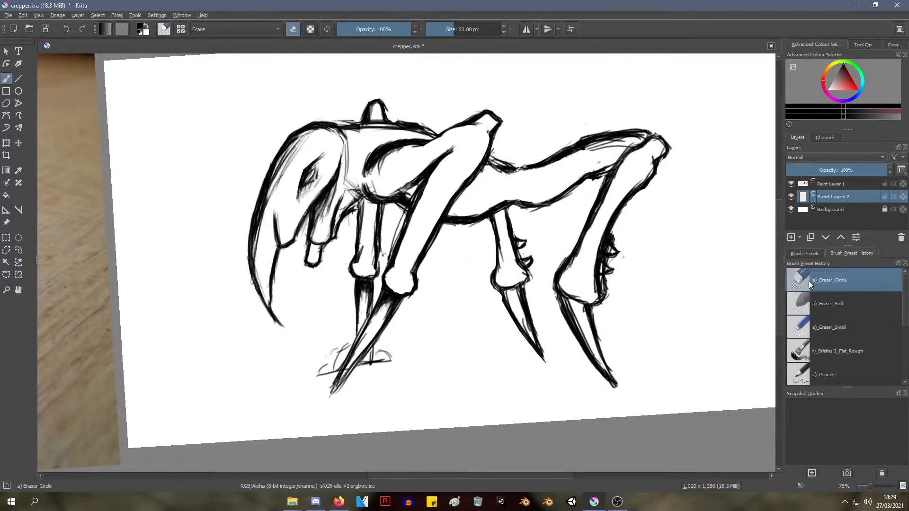
Activate Paint Layer 1 and erase the stray sketch lines inside the near hind leg's thigh
{"action": "left_click", "coordinate": [835, 184]}
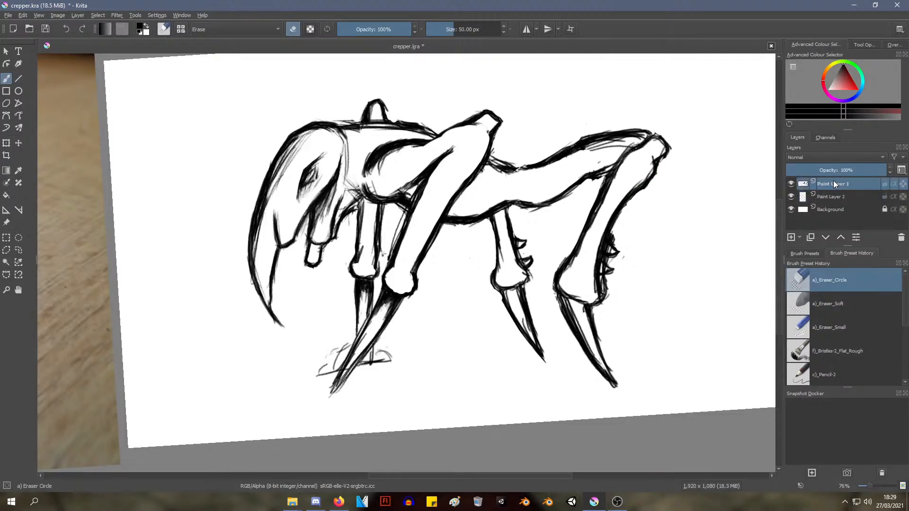
{"action": "scroll", "coordinate": [613, 185], "scroll_direction": "up", "scroll_amount": 3}
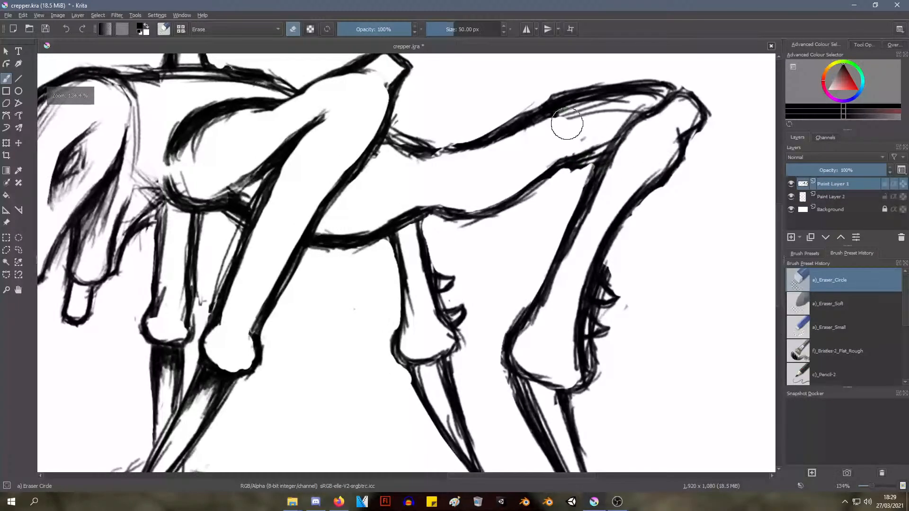
{"action": "mouse_move", "coordinate": [607, 121]}
{"action": "left_mouse_down"}
{"action": "mouse_move", "coordinate": [552, 124]}
{"action": "mouse_move", "coordinate": [646, 95]}
{"action": "mouse_move", "coordinate": [671, 119]}
{"action": "left_mouse_up"}
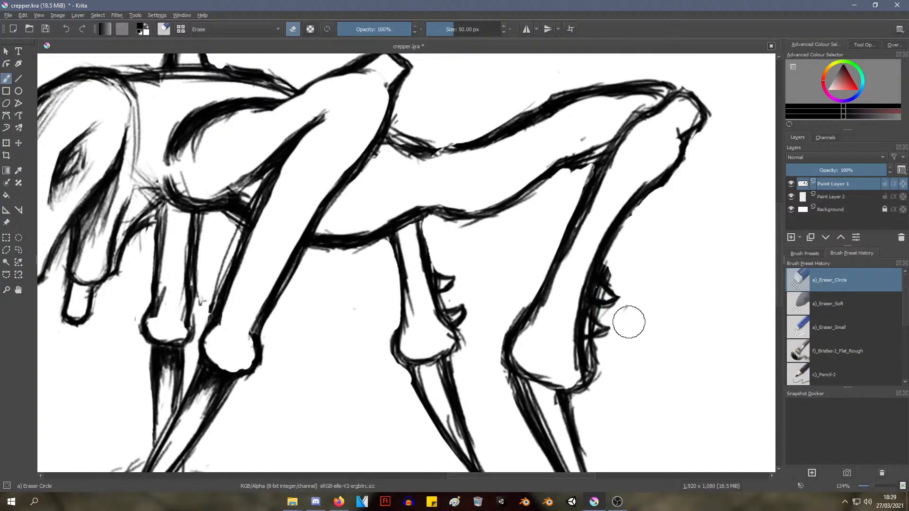
Set the Eraser Circle size to 1.89 px and start clearing the inside of the near hind leg's upper spike
{"action": "left_click_drag", "start_coordinate": [629, 318], "coordinate": [610, 326], "text": "shift"}
{"action": "middle_click_drag", "start_coordinate": [609, 325], "coordinate": [588, 340], "text": "shift"}
{"action": "middle_click_drag", "start_coordinate": [594, 337], "coordinate": [619, 269], "text": "ctrl"}
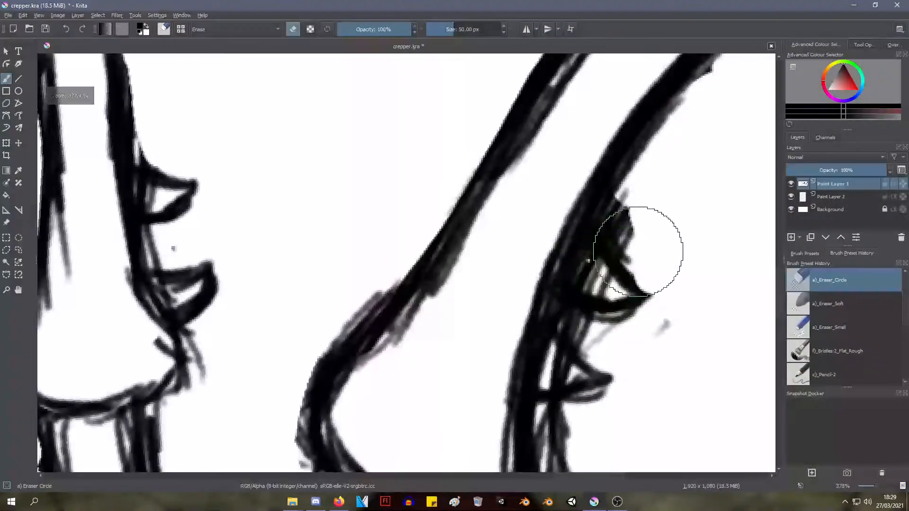
{"action": "right_click", "coordinate": [574, 161]}
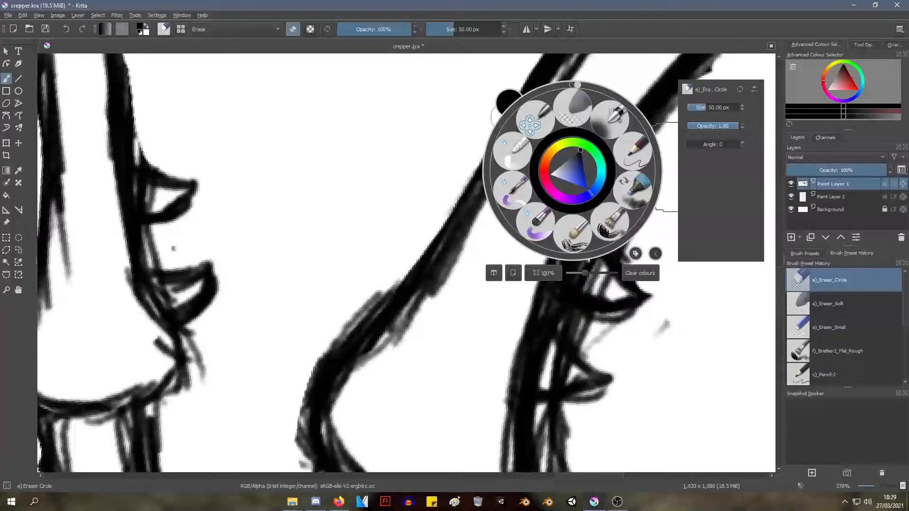
{"action": "left_click_drag", "start_coordinate": [709, 109], "coordinate": [695, 110]}
{"action": "left_click", "coordinate": [664, 157]}
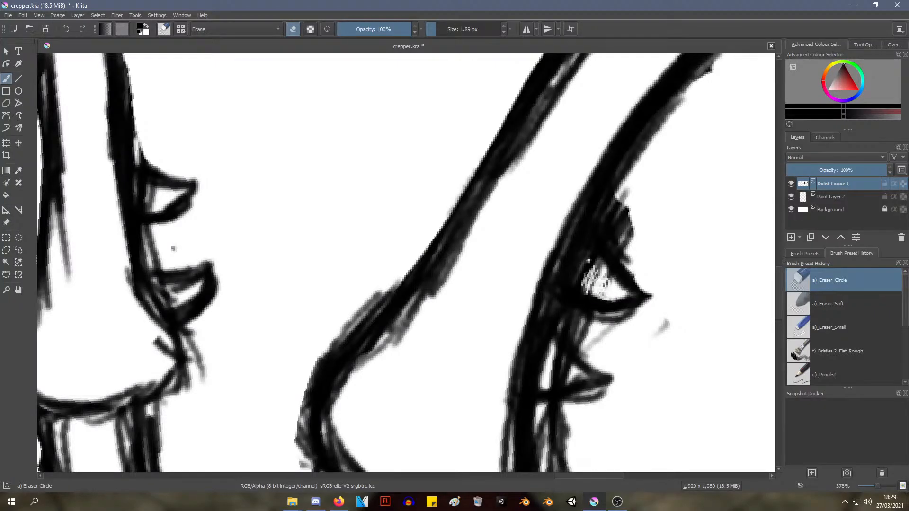
Set the Eraser Circle size to 9.19 px and clear the inside of the near hind leg's upper spike
{"action": "right_click", "coordinate": [602, 279]}
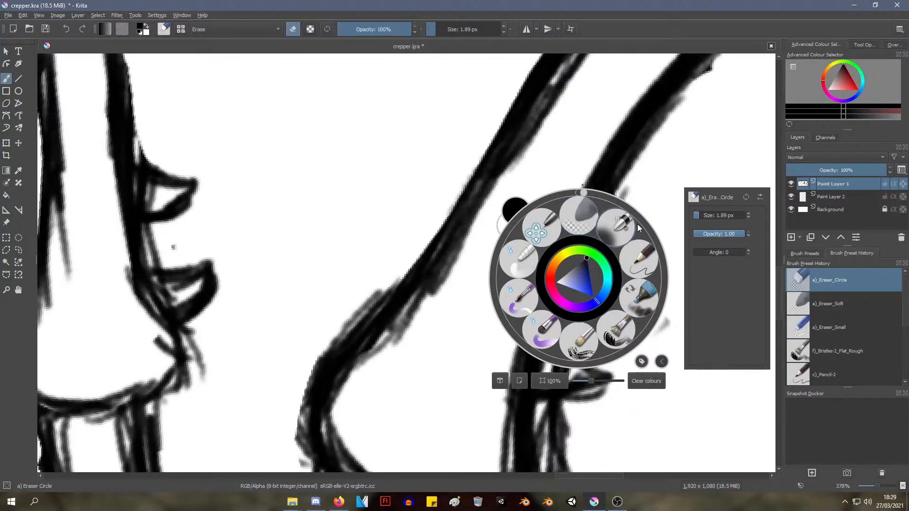
{"action": "left_click_drag", "start_coordinate": [706, 216], "coordinate": [703, 215]}
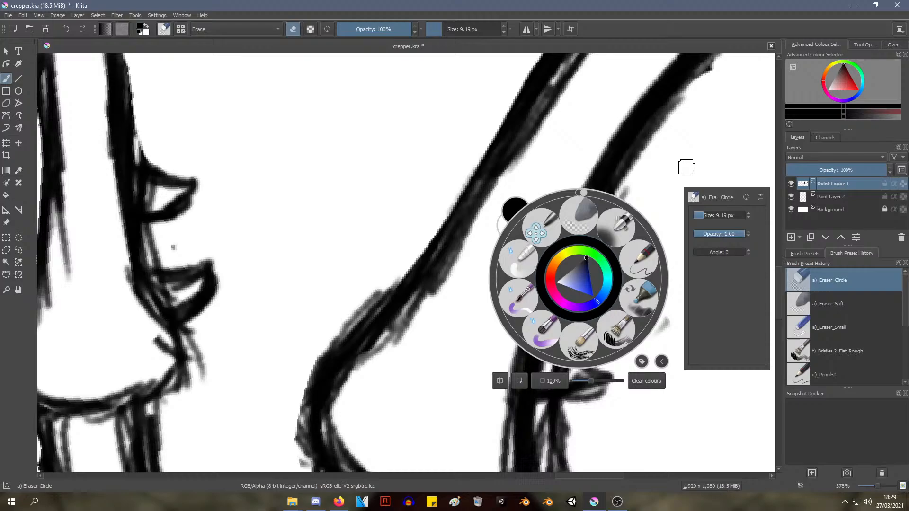
{"action": "left_click", "coordinate": [715, 159]}
{"action": "mouse_move", "coordinate": [603, 266]}
{"action": "left_mouse_down"}
{"action": "mouse_move", "coordinate": [626, 286]}
{"action": "mouse_move", "coordinate": [589, 265]}
{"action": "mouse_move", "coordinate": [586, 284]}
{"action": "mouse_move", "coordinate": [603, 270]}
{"action": "mouse_move", "coordinate": [624, 288]}
{"action": "left_mouse_up"}
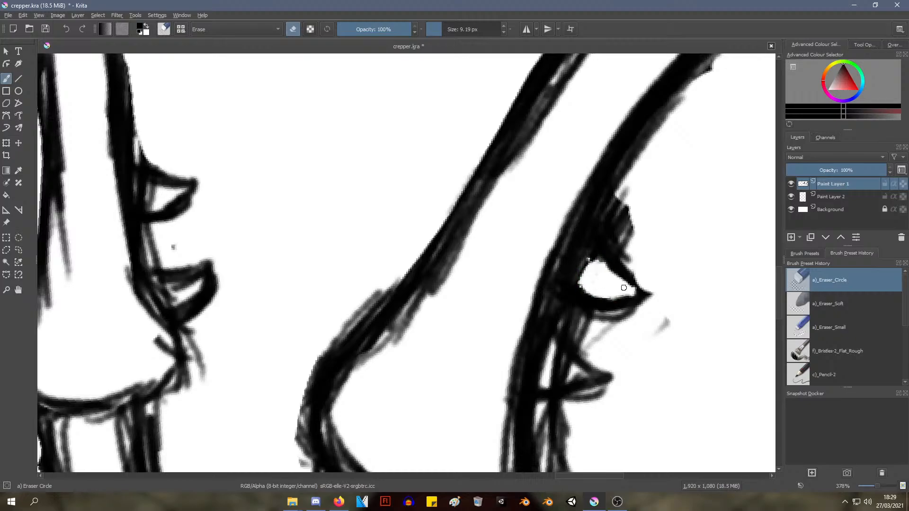
{"action": "mouse_move", "coordinate": [591, 257]}
{"action": "left_mouse_down"}
{"action": "mouse_move", "coordinate": [583, 254]}
{"action": "mouse_move", "coordinate": [590, 260]}
{"action": "mouse_move", "coordinate": [577, 284]}
{"action": "left_mouse_up"}
{"action": "mouse_move", "coordinate": [599, 256]}
{"action": "middle_mouse_down", "text": "ctrl"}
{"action": "mouse_move", "coordinate": [518, 382]}
{"action": "mouse_move", "coordinate": [627, 246]}
{"action": "middle_mouse_up", "text": "ctrl"}
Erase the sketch lines inside the near hind leg's lower spike
{"action": "mouse_move", "coordinate": [564, 270]}
{"action": "middle_mouse_down", "text": "shift"}
{"action": "mouse_move", "coordinate": [526, 233]}
{"action": "mouse_move", "coordinate": [394, 178]}
{"action": "mouse_move", "coordinate": [381, 160]}
{"action": "middle_mouse_up", "text": "shift"}
{"action": "mouse_move", "coordinate": [441, 233]}
{"action": "left_mouse_down"}
{"action": "mouse_move", "coordinate": [442, 247]}
{"action": "mouse_move", "coordinate": [470, 250]}
{"action": "mouse_move", "coordinate": [447, 254]}
{"action": "mouse_move", "coordinate": [443, 242]}
{"action": "mouse_move", "coordinate": [451, 256]}
{"action": "mouse_move", "coordinate": [443, 263]}
{"action": "left_mouse_up"}
{"action": "mouse_move", "coordinate": [410, 219]}
{"action": "middle_mouse_down", "text": "ctrl"}
{"action": "mouse_move", "coordinate": [392, 262]}
{"action": "mouse_move", "coordinate": [408, 219]}
{"action": "middle_mouse_up", "text": "ctrl"}
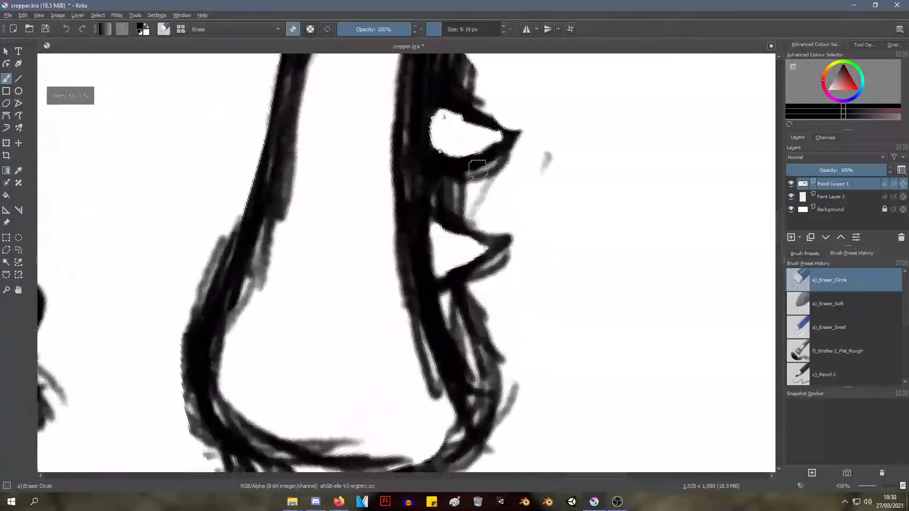
Clear the sketch lines inside both spikes on the far hind leg with the 9.19 px eraser
{"action": "mouse_move", "coordinate": [452, 147]}
{"action": "left_mouse_down"}
{"action": "mouse_move", "coordinate": [436, 150]}
{"action": "mouse_move", "coordinate": [443, 160]}
{"action": "mouse_move", "coordinate": [491, 141]}
{"action": "mouse_move", "coordinate": [432, 118]}
{"action": "left_mouse_up"}
{"action": "mouse_move", "coordinate": [432, 117]}
{"action": "middle_mouse_down", "text": "shift"}
{"action": "mouse_move", "coordinate": [402, 199]}
{"action": "mouse_move", "coordinate": [418, 193]}
{"action": "mouse_move", "coordinate": [353, 260]}
{"action": "mouse_move", "coordinate": [353, 278]}
{"action": "mouse_move", "coordinate": [349, 262]}
{"action": "mouse_move", "coordinate": [414, 229]}
{"action": "mouse_move", "coordinate": [356, 94]}
{"action": "middle_mouse_up", "text": "shift"}
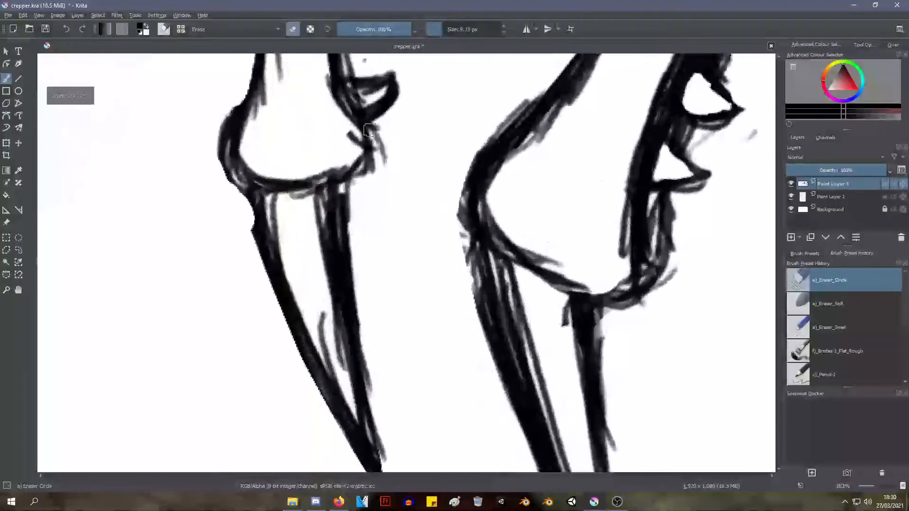
{"action": "left_click_drag", "start_coordinate": [355, 95], "coordinate": [376, 88]}
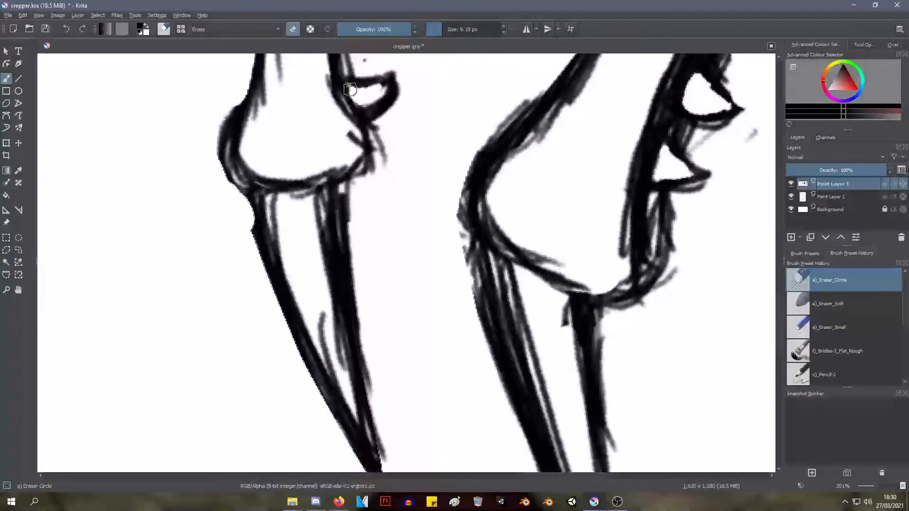
{"action": "mouse_move", "coordinate": [350, 85]}
{"action": "middle_mouse_down", "text": "shift"}
{"action": "mouse_move", "coordinate": [335, 126]}
{"action": "mouse_move", "coordinate": [334, 100]}
{"action": "middle_mouse_up", "text": "shift"}
{"action": "middle_click_drag", "start_coordinate": [335, 100], "coordinate": [321, 214]}
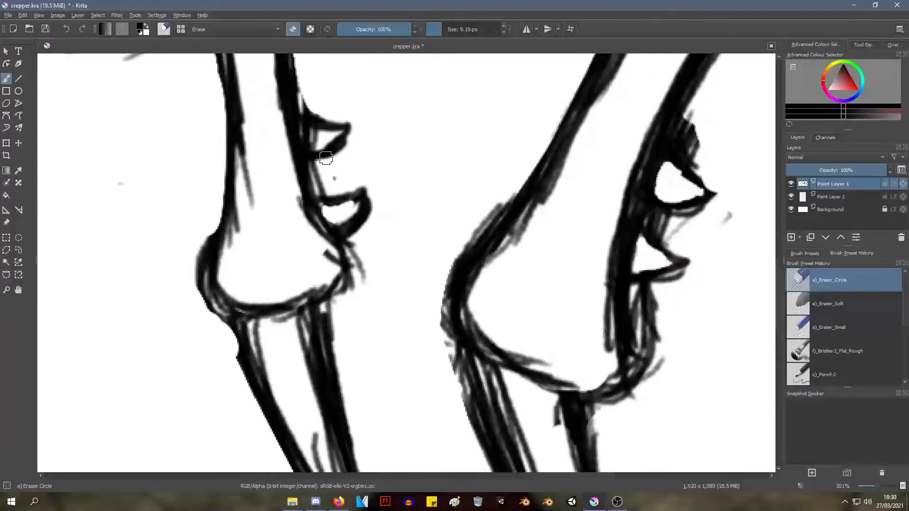
{"action": "left_click_drag", "start_coordinate": [307, 145], "coordinate": [312, 142]}
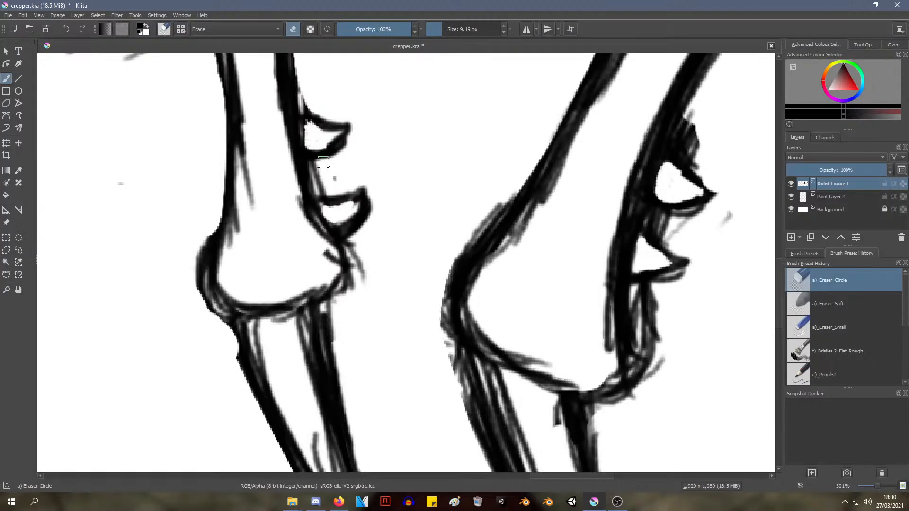
{"action": "right_click", "coordinate": [322, 163]}
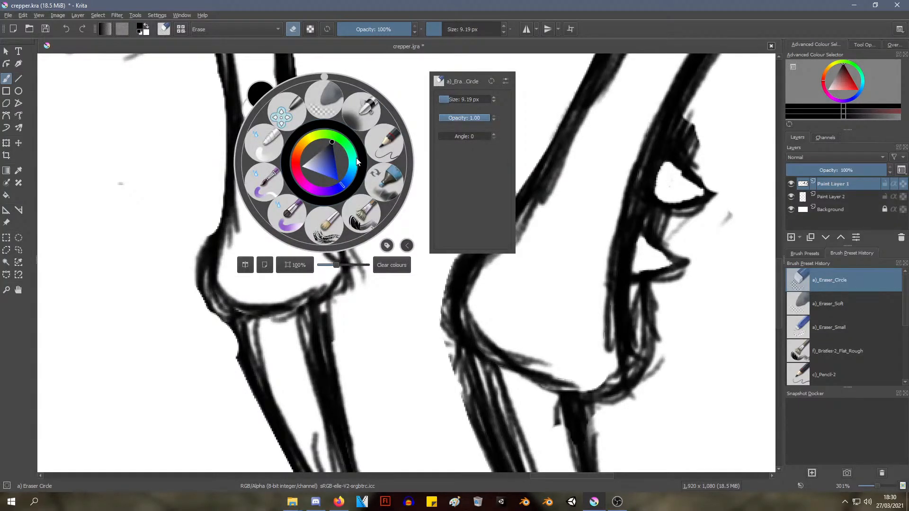
{"action": "left_click", "coordinate": [565, 117]}
{"action": "middle_click_drag", "start_coordinate": [551, 152], "coordinate": [386, 251], "text": "ctrl"}
{"action": "mouse_move", "coordinate": [454, 162]}
{"action": "middle_mouse_down"}
{"action": "mouse_move", "coordinate": [383, 268]}
{"action": "mouse_move", "coordinate": [400, 228]}
{"action": "mouse_move", "coordinate": [382, 250]}
{"action": "mouse_move", "coordinate": [418, 210]}
{"action": "middle_mouse_up"}
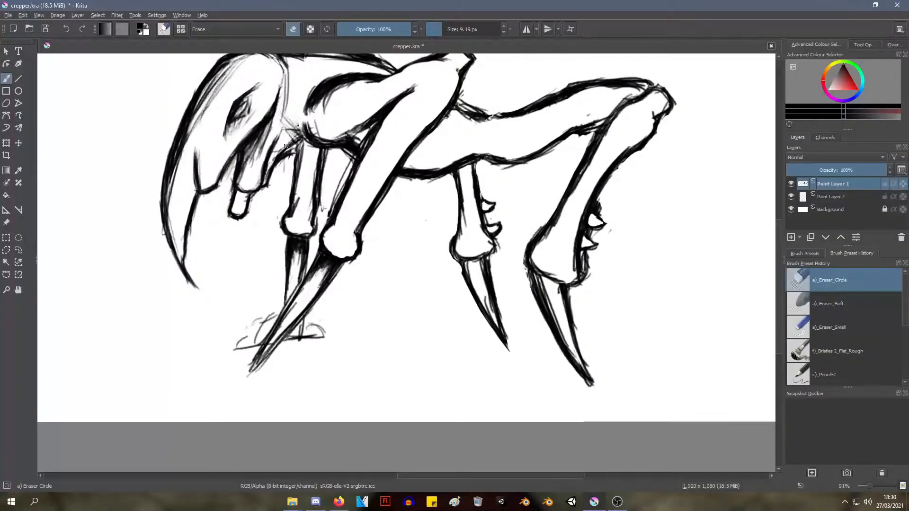
{"action": "middle_click_drag", "start_coordinate": [291, 152], "coordinate": [285, 194], "text": "ctrl"}
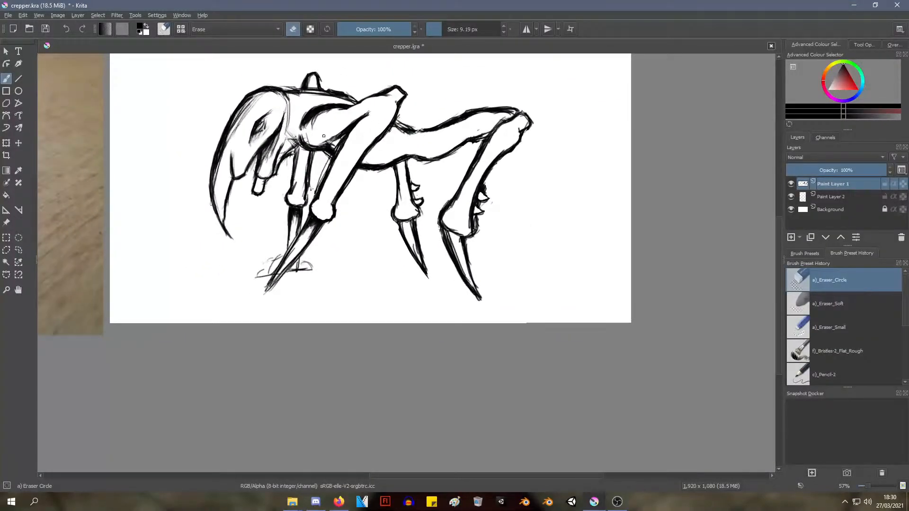
{"action": "middle_click_drag", "start_coordinate": [351, 138], "coordinate": [350, 138], "text": "shift"}
{"action": "middle_click_drag", "start_coordinate": [350, 137], "coordinate": [409, 204]}
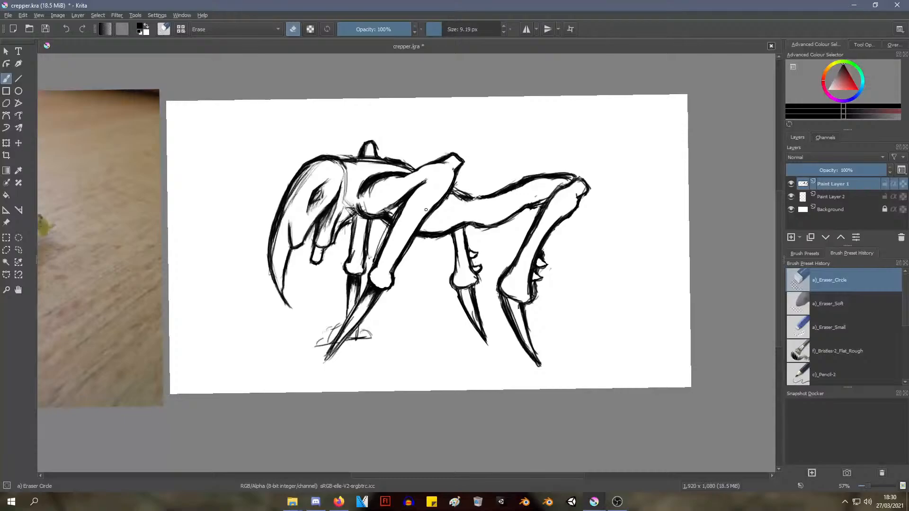
Select the Wet Paint preset, lock Paint Layer 1 and make Paint Layer 2 active
{"action": "right_click", "coordinate": [423, 217]}
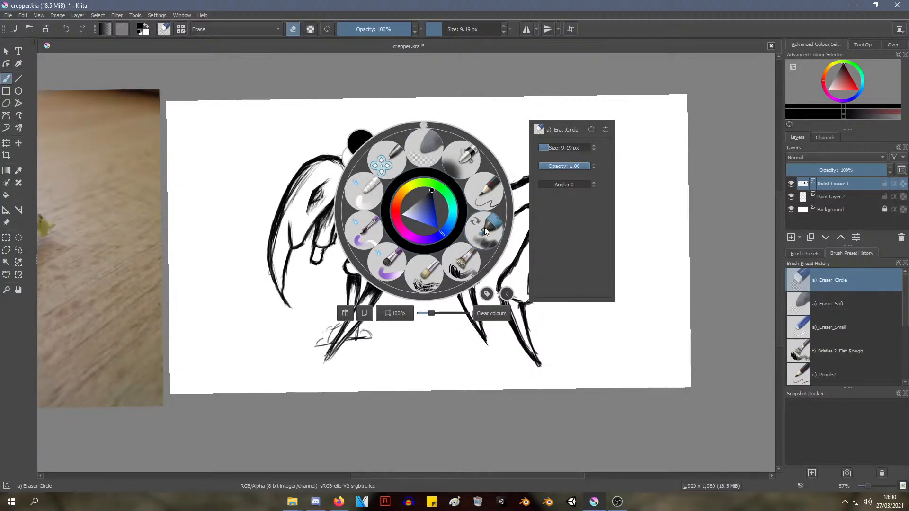
{"action": "left_click", "coordinate": [391, 260]}
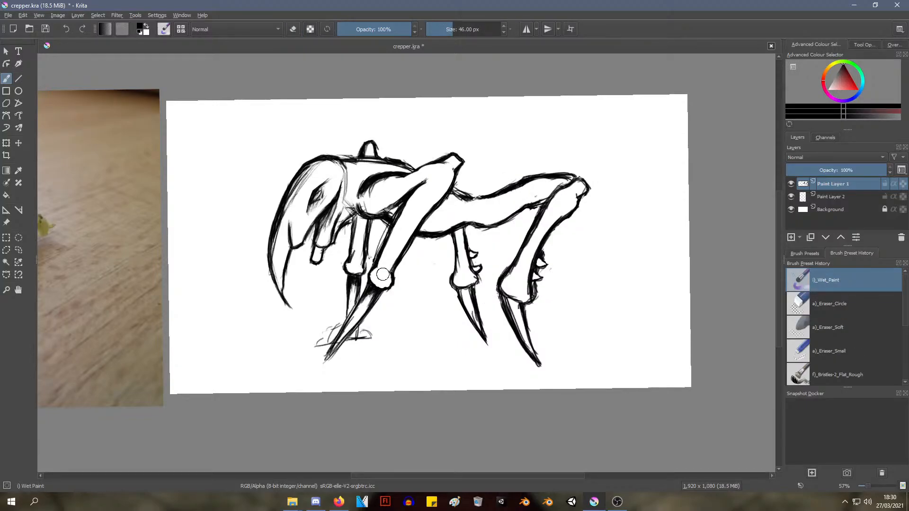
{"action": "left_click", "coordinate": [830, 199]}
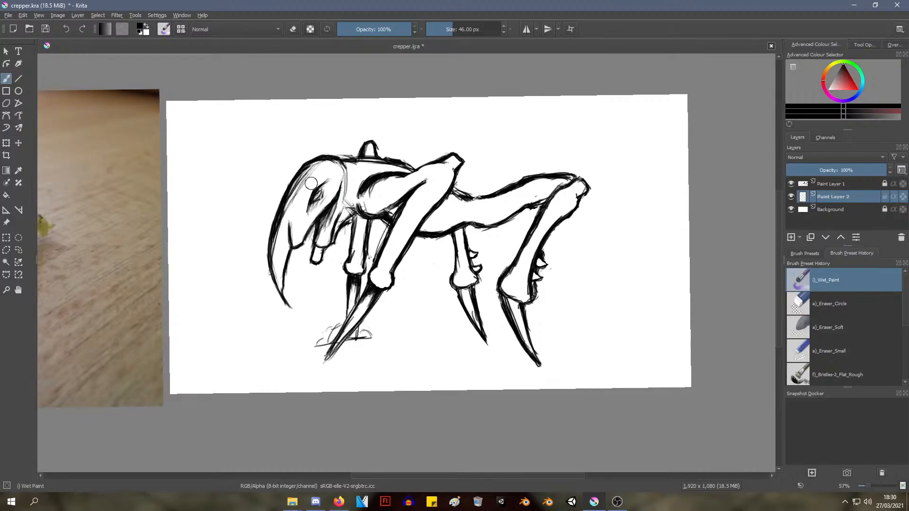
Try the 46 px Wet Paint brush over the creature's head on Paint Layer 2 and undo the strokes
{"action": "mouse_move", "coordinate": [322, 190]}
{"action": "left_mouse_down"}
{"action": "mouse_move", "coordinate": [341, 189]}
{"action": "mouse_move", "coordinate": [331, 265]}
{"action": "mouse_move", "coordinate": [318, 259]}
{"action": "mouse_move", "coordinate": [315, 294]}
{"action": "left_mouse_up"}
{"action": "key", "text": "ctrl+z"}
{"action": "key", "text": "ctrl+z"}
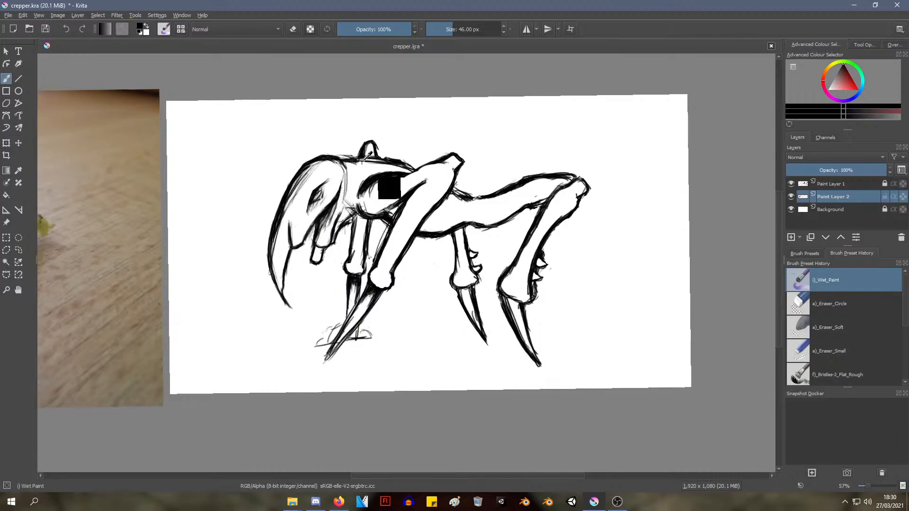
Switch to the Bristles-2 Flat Rough brush preset from the pop-up palette
{"action": "right_click", "coordinate": [429, 150]}
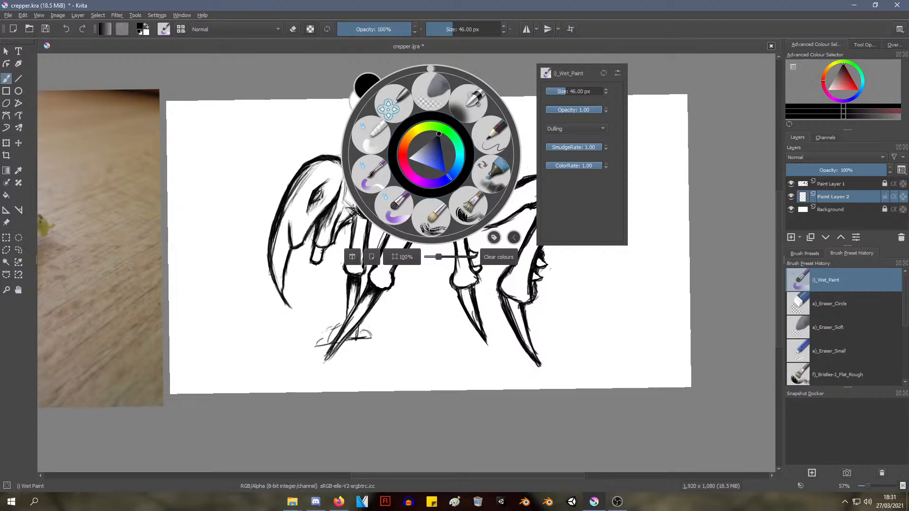
{"action": "key", "text": "alt+Tab"}
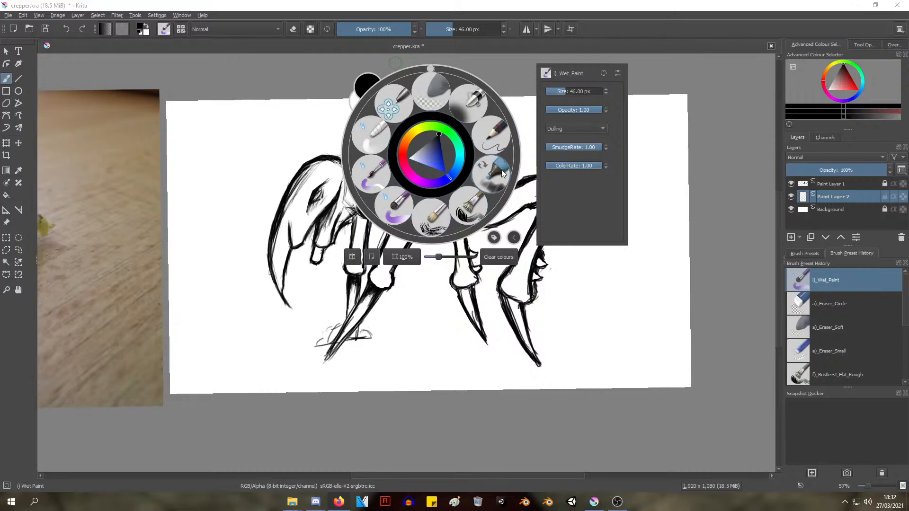
{"action": "left_click", "coordinate": [469, 208]}
{"action": "scroll", "coordinate": [280, 243], "scroll_direction": "up", "scroll_amount": 3}
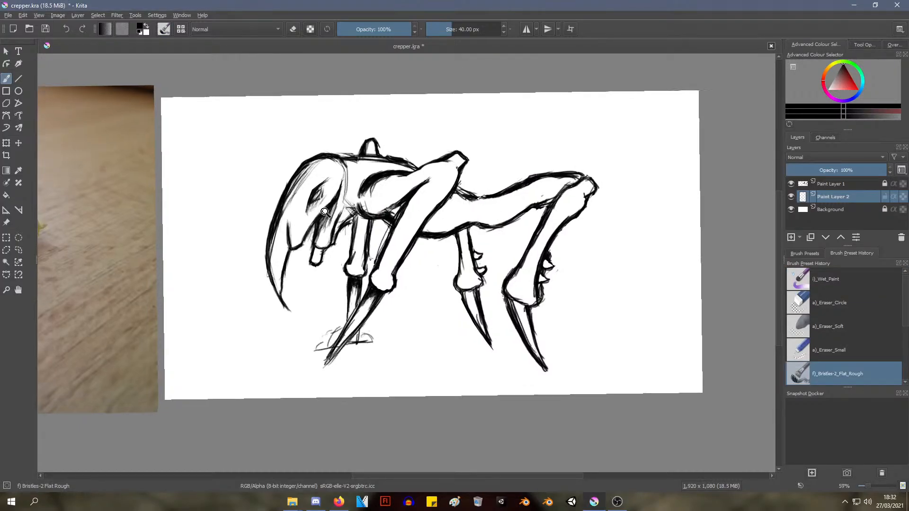
Try the 40 px Bristles-2 Flat Rough brush with short strokes around the creature's head and undo them
{"action": "mouse_move", "coordinate": [280, 244]}
{"action": "left_mouse_down"}
{"action": "mouse_move", "coordinate": [285, 215]}
{"action": "mouse_move", "coordinate": [284, 250]}
{"action": "left_mouse_up"}
{"action": "mouse_move", "coordinate": [285, 232]}
{"action": "left_mouse_down"}
{"action": "mouse_move", "coordinate": [278, 259]}
{"action": "mouse_move", "coordinate": [290, 237]}
{"action": "left_mouse_up"}
{"action": "left_click_drag", "start_coordinate": [345, 233], "coordinate": [351, 242]}
{"action": "key", "text": "ctrl+z"}
{"action": "key", "text": "ctrl+z"}
{"action": "key", "text": "ctrl+z"}
{"action": "key", "text": "ctrl+z"}
Choose a light peach-orange and paint the creature's jaw, neck and upper chest on Paint Layer 2 with the 40 px bristle brush
{"action": "right_click", "coordinate": [313, 213]}
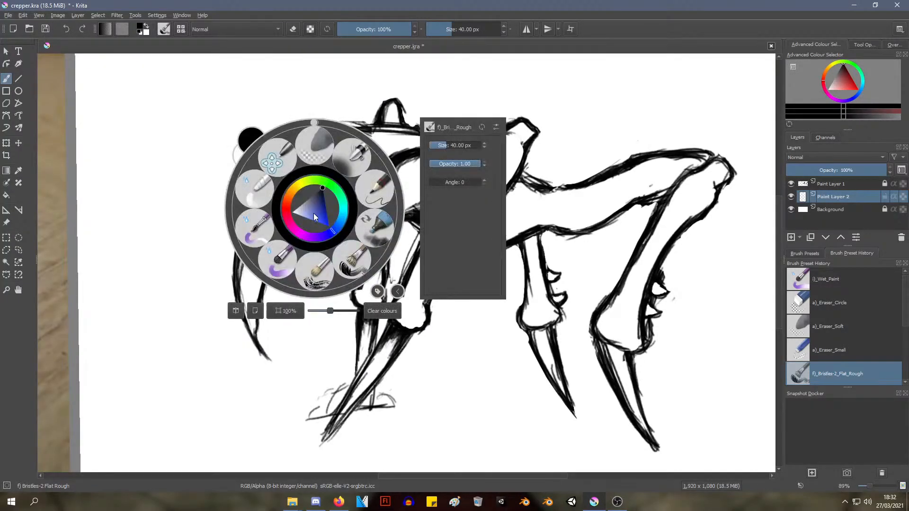
{"action": "left_click_drag", "start_coordinate": [321, 214], "coordinate": [290, 192]}
{"action": "left_click", "coordinate": [323, 196]}
{"action": "left_click", "coordinate": [411, 212]}
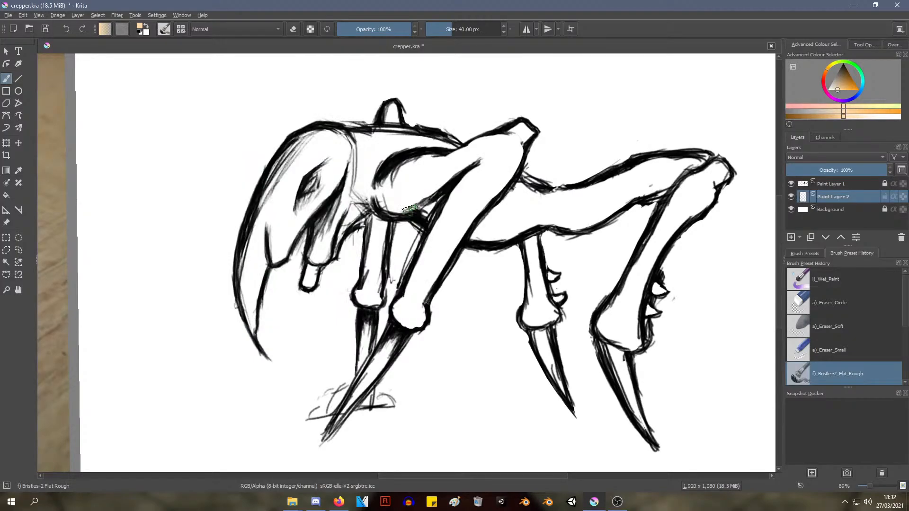
{"action": "mouse_move", "coordinate": [331, 222]}
{"action": "left_mouse_down"}
{"action": "mouse_move", "coordinate": [313, 258]}
{"action": "mouse_move", "coordinate": [342, 199]}
{"action": "mouse_move", "coordinate": [327, 240]}
{"action": "mouse_move", "coordinate": [338, 245]}
{"action": "mouse_move", "coordinate": [321, 265]}
{"action": "mouse_move", "coordinate": [338, 247]}
{"action": "mouse_move", "coordinate": [316, 226]}
{"action": "mouse_move", "coordinate": [351, 226]}
{"action": "left_mouse_up"}
{"action": "mouse_move", "coordinate": [357, 194]}
{"action": "left_mouse_down"}
{"action": "mouse_move", "coordinate": [364, 169]}
{"action": "mouse_move", "coordinate": [342, 207]}
{"action": "mouse_move", "coordinate": [361, 182]}
{"action": "mouse_move", "coordinate": [367, 201]}
{"action": "mouse_move", "coordinate": [330, 211]}
{"action": "left_mouse_up"}
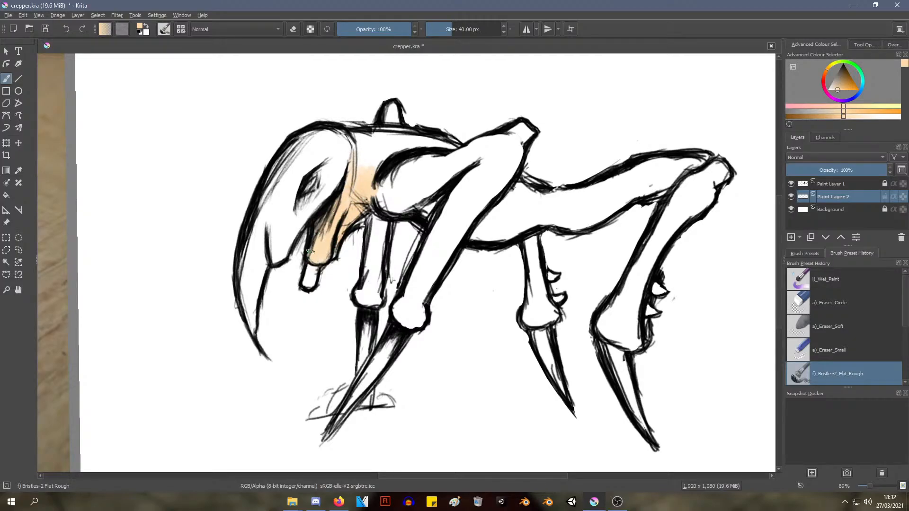
{"action": "mouse_move", "coordinate": [385, 192]}
{"action": "left_mouse_down"}
{"action": "mouse_move", "coordinate": [420, 161]}
{"action": "mouse_move", "coordinate": [415, 166]}
{"action": "mouse_move", "coordinate": [444, 162]}
{"action": "left_mouse_up"}
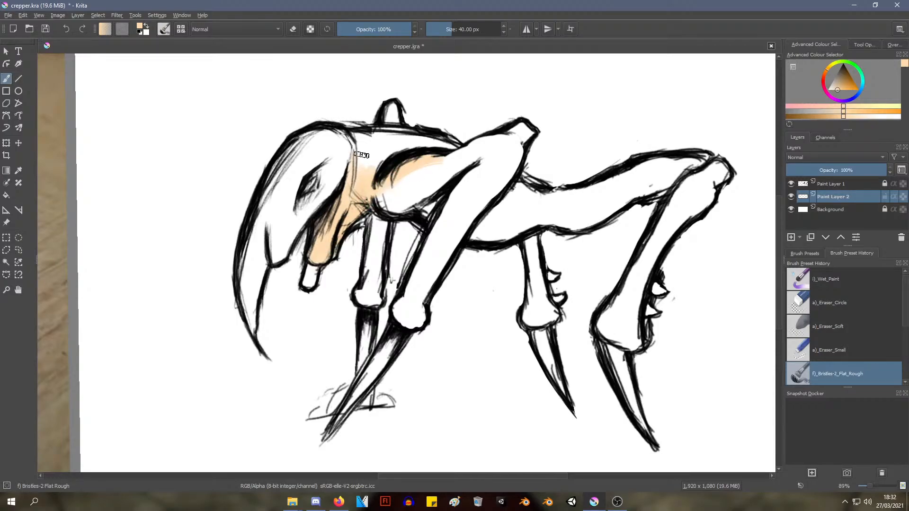
{"action": "mouse_move", "coordinate": [366, 166]}
{"action": "left_mouse_down"}
{"action": "mouse_move", "coordinate": [367, 145]}
{"action": "mouse_move", "coordinate": [378, 152]}
{"action": "mouse_move", "coordinate": [367, 171]}
{"action": "mouse_move", "coordinate": [379, 137]}
{"action": "mouse_move", "coordinate": [355, 163]}
{"action": "mouse_move", "coordinate": [346, 160]}
{"action": "left_mouse_up"}
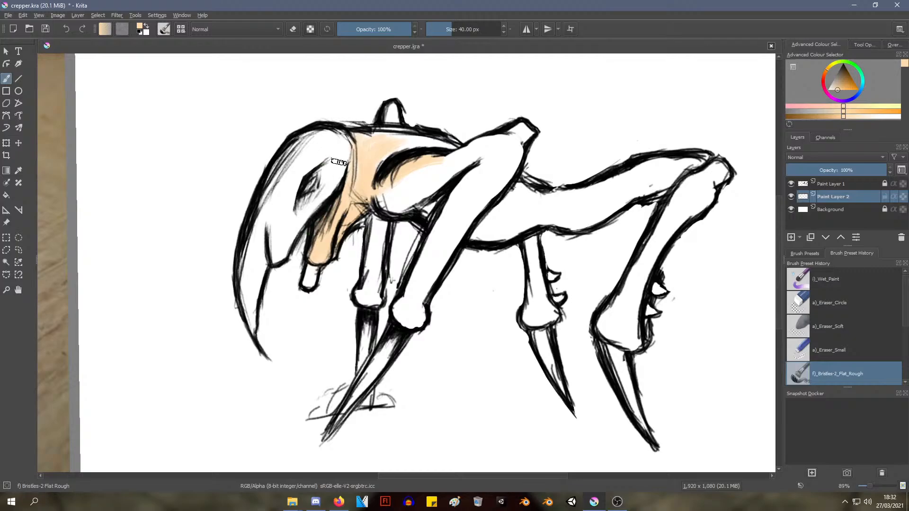
Fill the creature's head with peach-orange, including the areas around the eye and along the crown
{"action": "mouse_move", "coordinate": [340, 162]}
{"action": "left_mouse_down"}
{"action": "mouse_move", "coordinate": [283, 258]}
{"action": "mouse_move", "coordinate": [290, 250]}
{"action": "mouse_move", "coordinate": [276, 249]}
{"action": "mouse_move", "coordinate": [275, 234]}
{"action": "mouse_move", "coordinate": [280, 256]}
{"action": "mouse_move", "coordinate": [299, 213]}
{"action": "mouse_move", "coordinate": [284, 229]}
{"action": "mouse_move", "coordinate": [290, 204]}
{"action": "mouse_move", "coordinate": [279, 241]}
{"action": "mouse_move", "coordinate": [288, 164]}
{"action": "mouse_move", "coordinate": [268, 213]}
{"action": "mouse_move", "coordinate": [289, 189]}
{"action": "mouse_move", "coordinate": [273, 213]}
{"action": "mouse_move", "coordinate": [282, 156]}
{"action": "mouse_move", "coordinate": [286, 178]}
{"action": "mouse_move", "coordinate": [303, 161]}
{"action": "mouse_move", "coordinate": [284, 205]}
{"action": "mouse_move", "coordinate": [326, 157]}
{"action": "mouse_move", "coordinate": [286, 167]}
{"action": "mouse_move", "coordinate": [302, 149]}
{"action": "mouse_move", "coordinate": [329, 152]}
{"action": "mouse_move", "coordinate": [340, 139]}
{"action": "left_mouse_up"}
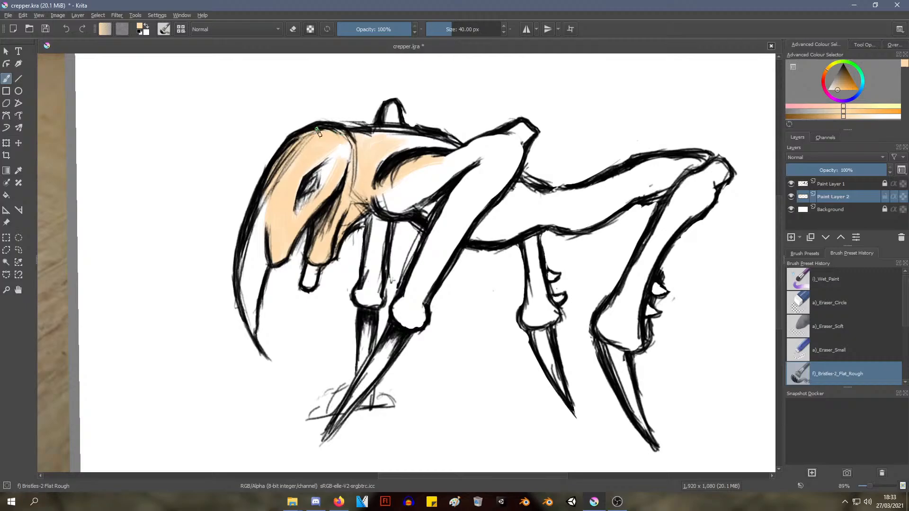
{"action": "mouse_move", "coordinate": [279, 169]}
{"action": "left_mouse_down"}
{"action": "mouse_move", "coordinate": [263, 214]}
{"action": "mouse_move", "coordinate": [276, 188]}
{"action": "mouse_move", "coordinate": [301, 195]}
{"action": "left_mouse_up"}
{"action": "mouse_move", "coordinate": [298, 199]}
{"action": "left_mouse_down"}
{"action": "mouse_move", "coordinate": [294, 190]}
{"action": "mouse_move", "coordinate": [290, 207]}
{"action": "left_mouse_up"}
{"action": "left_click_drag", "start_coordinate": [327, 170], "coordinate": [322, 167]}
{"action": "mouse_move", "coordinate": [321, 201]}
{"action": "left_mouse_down"}
{"action": "mouse_move", "coordinate": [331, 148]}
{"action": "mouse_move", "coordinate": [298, 225]}
{"action": "mouse_move", "coordinate": [302, 205]}
{"action": "left_mouse_up"}
{"action": "left_click_drag", "start_coordinate": [331, 163], "coordinate": [346, 144]}
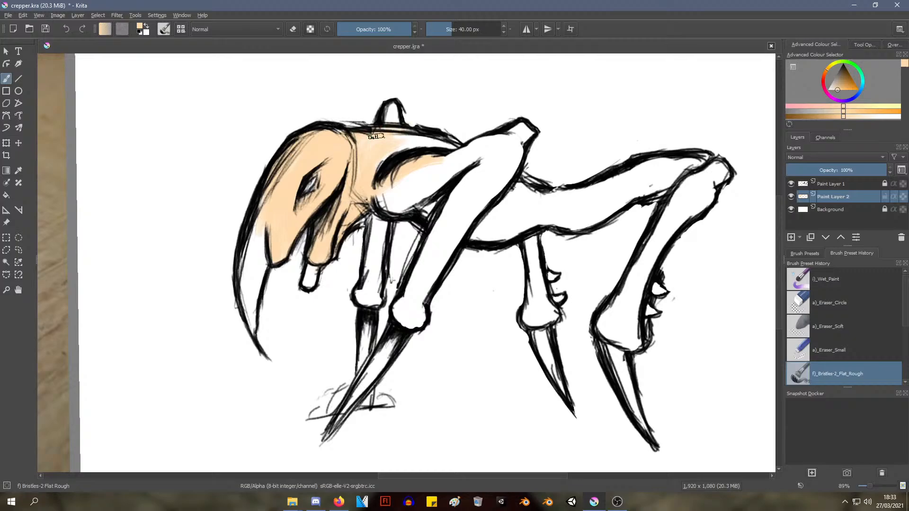
Paint the front of the back, the far front leg and the near shoulder in peach-orange
{"action": "mouse_move", "coordinate": [376, 135]}
{"action": "left_mouse_down"}
{"action": "mouse_move", "coordinate": [441, 144]}
{"action": "mouse_move", "coordinate": [399, 140]}
{"action": "mouse_move", "coordinate": [371, 172]}
{"action": "left_mouse_up"}
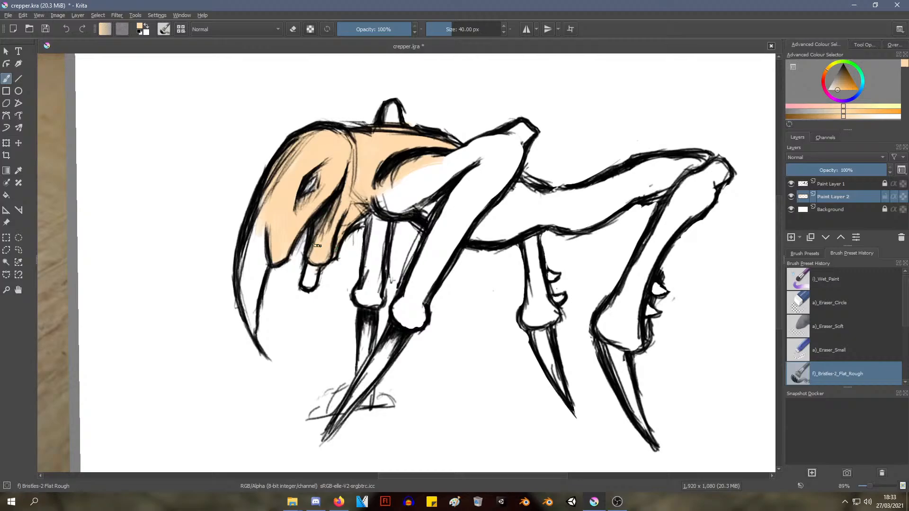
{"action": "mouse_move", "coordinate": [377, 226]}
{"action": "left_mouse_down"}
{"action": "mouse_move", "coordinate": [375, 288]}
{"action": "mouse_move", "coordinate": [378, 244]}
{"action": "mouse_move", "coordinate": [358, 297]}
{"action": "mouse_move", "coordinate": [381, 301]}
{"action": "mouse_move", "coordinate": [370, 289]}
{"action": "mouse_move", "coordinate": [359, 303]}
{"action": "left_mouse_up"}
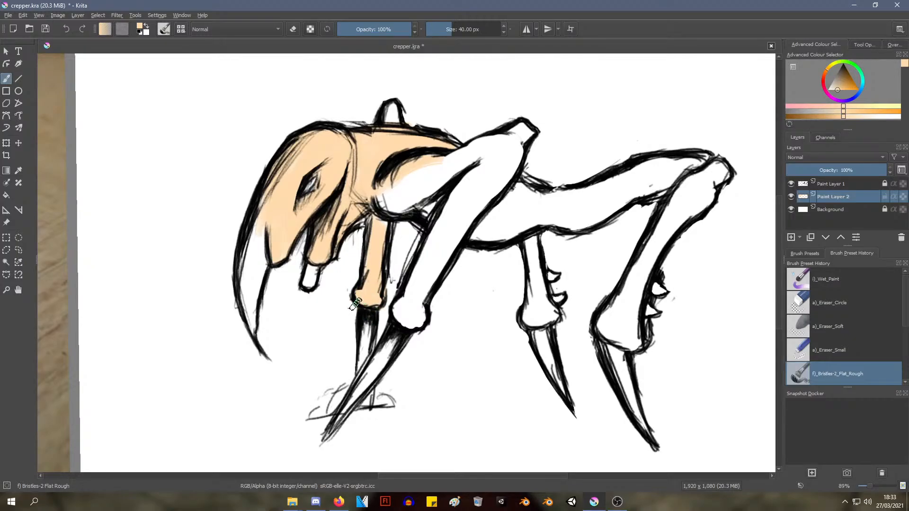
{"action": "mouse_move", "coordinate": [382, 217]}
{"action": "left_mouse_down"}
{"action": "mouse_move", "coordinate": [398, 190]}
{"action": "mouse_move", "coordinate": [417, 194]}
{"action": "mouse_move", "coordinate": [413, 178]}
{"action": "mouse_move", "coordinate": [398, 192]}
{"action": "mouse_move", "coordinate": [412, 173]}
{"action": "mouse_move", "coordinate": [431, 171]}
{"action": "mouse_move", "coordinate": [424, 186]}
{"action": "mouse_move", "coordinate": [440, 192]}
{"action": "mouse_move", "coordinate": [429, 171]}
{"action": "mouse_move", "coordinate": [470, 149]}
{"action": "mouse_move", "coordinate": [449, 171]}
{"action": "mouse_move", "coordinate": [496, 151]}
{"action": "left_mouse_up"}
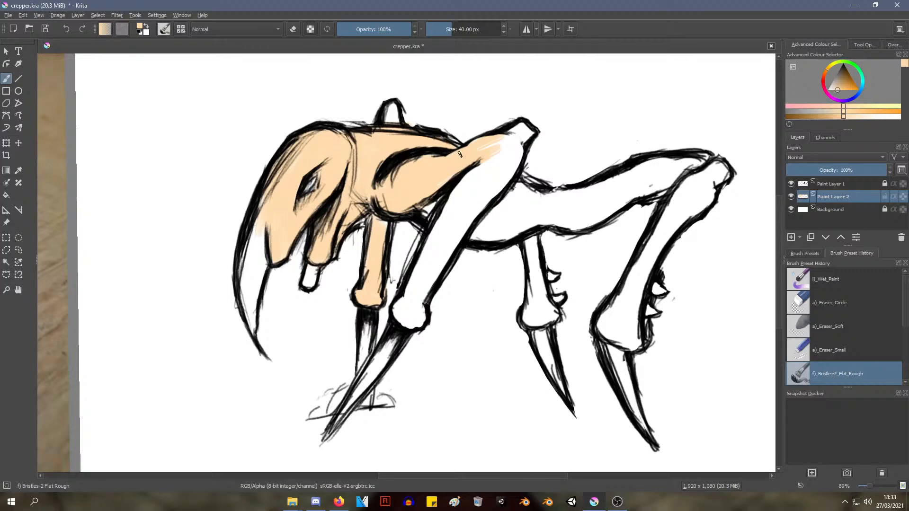
Fill the near front leg with peach-orange from its upper joint down to the knob above the claw
{"action": "mouse_move", "coordinate": [501, 145]}
{"action": "left_mouse_down"}
{"action": "mouse_move", "coordinate": [522, 133]}
{"action": "mouse_move", "coordinate": [510, 134]}
{"action": "mouse_move", "coordinate": [495, 192]}
{"action": "mouse_move", "coordinate": [516, 150]}
{"action": "mouse_move", "coordinate": [493, 199]}
{"action": "mouse_move", "coordinate": [462, 207]}
{"action": "mouse_move", "coordinate": [436, 237]}
{"action": "mouse_move", "coordinate": [468, 173]}
{"action": "mouse_move", "coordinate": [457, 192]}
{"action": "mouse_move", "coordinate": [467, 216]}
{"action": "mouse_move", "coordinate": [515, 154]}
{"action": "left_mouse_up"}
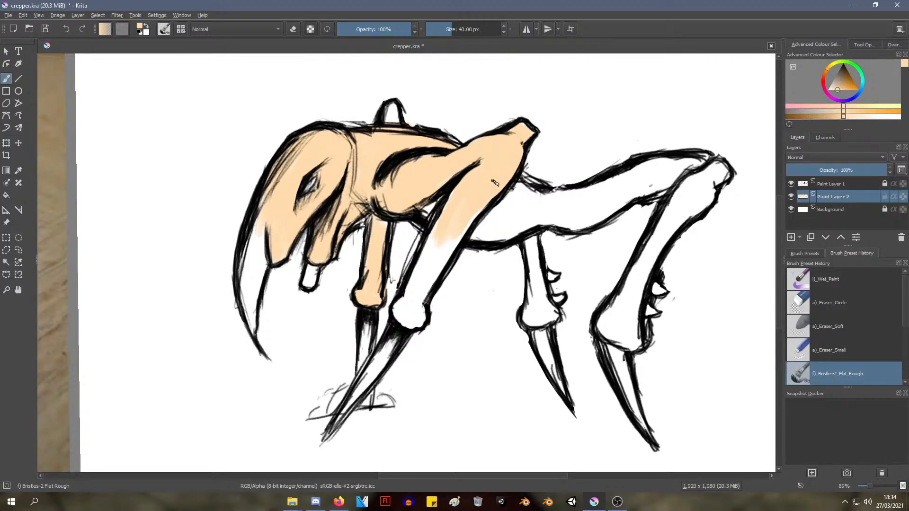
{"action": "mouse_move", "coordinate": [462, 230]}
{"action": "left_mouse_down"}
{"action": "mouse_move", "coordinate": [460, 211]}
{"action": "mouse_move", "coordinate": [417, 284]}
{"action": "mouse_move", "coordinate": [457, 234]}
{"action": "mouse_move", "coordinate": [435, 245]}
{"action": "left_mouse_up"}
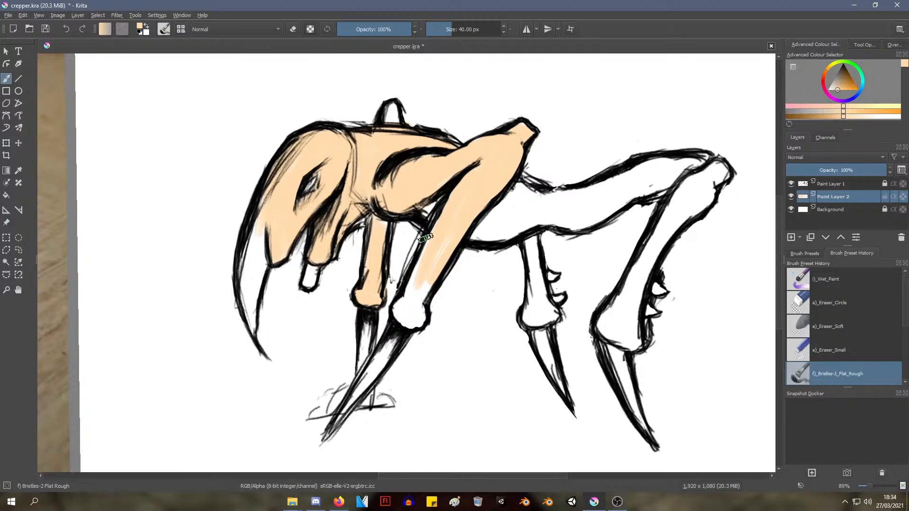
{"action": "left_click_drag", "start_coordinate": [429, 239], "coordinate": [403, 300]}
{"action": "mouse_move", "coordinate": [439, 220]}
{"action": "left_mouse_down"}
{"action": "mouse_move", "coordinate": [414, 315]}
{"action": "mouse_move", "coordinate": [408, 321]}
{"action": "mouse_move", "coordinate": [400, 307]}
{"action": "mouse_move", "coordinate": [407, 291]}
{"action": "mouse_move", "coordinate": [410, 327]}
{"action": "mouse_move", "coordinate": [419, 312]}
{"action": "left_mouse_up"}
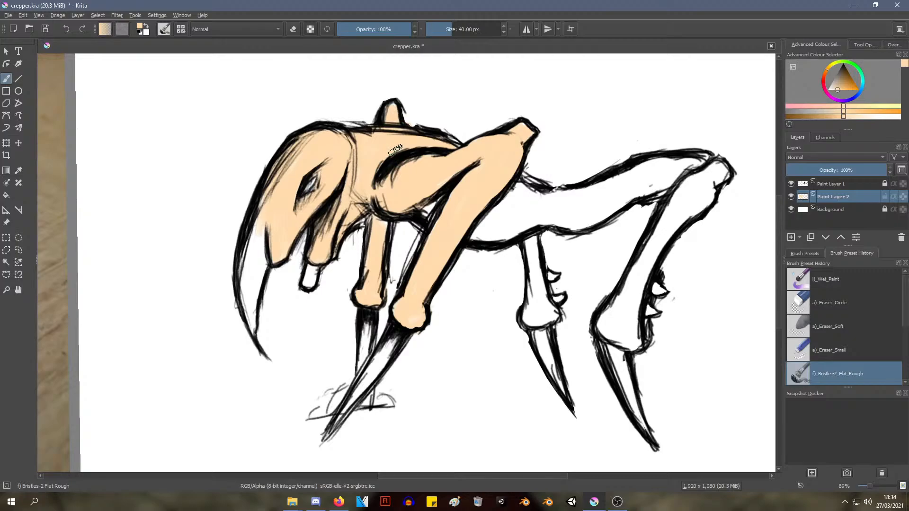
Fill the long curved tusk and the small peg under the jaw with peach-orange
{"action": "mouse_move", "coordinate": [260, 222]}
{"action": "left_mouse_down"}
{"action": "mouse_move", "coordinate": [248, 263]}
{"action": "mouse_move", "coordinate": [259, 298]}
{"action": "left_mouse_up"}
{"action": "mouse_move", "coordinate": [262, 231]}
{"action": "left_mouse_down"}
{"action": "mouse_move", "coordinate": [248, 303]}
{"action": "mouse_move", "coordinate": [257, 284]}
{"action": "mouse_move", "coordinate": [258, 330]}
{"action": "left_mouse_up"}
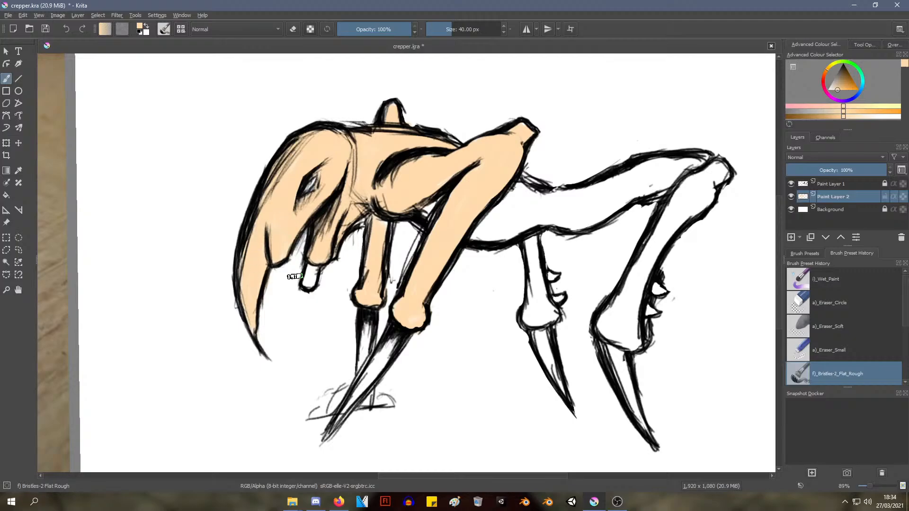
{"action": "left_click_drag", "start_coordinate": [308, 263], "coordinate": [306, 287]}
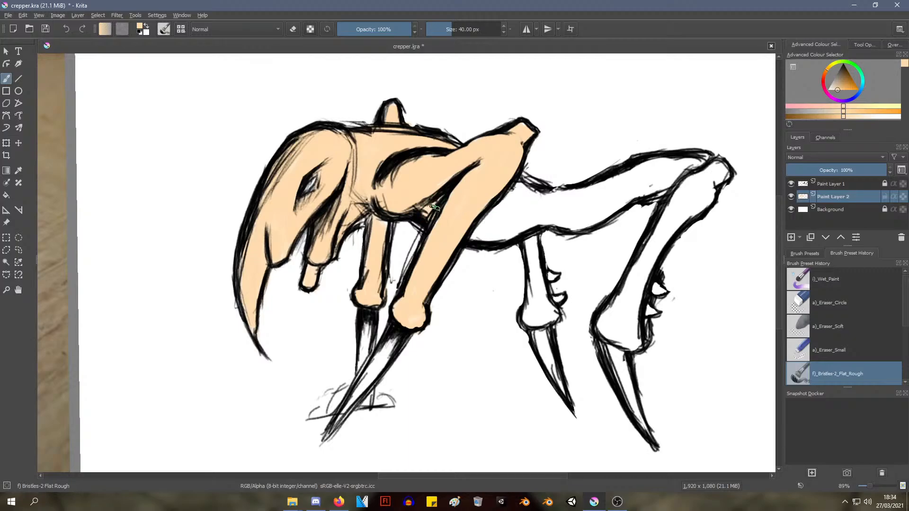
Paint the rear body and both hind legs down to the knobs above the claws in peach-orange
{"action": "mouse_move", "coordinate": [485, 250]}
{"action": "left_mouse_down"}
{"action": "mouse_move", "coordinate": [471, 232]}
{"action": "mouse_move", "coordinate": [497, 227]}
{"action": "mouse_move", "coordinate": [494, 219]}
{"action": "mouse_move", "coordinate": [471, 224]}
{"action": "mouse_move", "coordinate": [532, 192]}
{"action": "mouse_move", "coordinate": [521, 189]}
{"action": "mouse_move", "coordinate": [514, 220]}
{"action": "mouse_move", "coordinate": [487, 237]}
{"action": "mouse_move", "coordinate": [513, 210]}
{"action": "mouse_move", "coordinate": [575, 193]}
{"action": "mouse_move", "coordinate": [518, 217]}
{"action": "mouse_move", "coordinate": [560, 205]}
{"action": "mouse_move", "coordinate": [570, 228]}
{"action": "mouse_move", "coordinate": [557, 206]}
{"action": "mouse_move", "coordinate": [526, 221]}
{"action": "mouse_move", "coordinate": [529, 203]}
{"action": "mouse_move", "coordinate": [558, 220]}
{"action": "mouse_move", "coordinate": [590, 220]}
{"action": "mouse_move", "coordinate": [612, 199]}
{"action": "mouse_move", "coordinate": [613, 211]}
{"action": "mouse_move", "coordinate": [569, 213]}
{"action": "mouse_move", "coordinate": [608, 183]}
{"action": "mouse_move", "coordinate": [668, 170]}
{"action": "mouse_move", "coordinate": [644, 192]}
{"action": "mouse_move", "coordinate": [674, 187]}
{"action": "mouse_move", "coordinate": [675, 166]}
{"action": "mouse_move", "coordinate": [708, 162]}
{"action": "mouse_move", "coordinate": [712, 182]}
{"action": "mouse_move", "coordinate": [708, 192]}
{"action": "mouse_move", "coordinate": [711, 174]}
{"action": "mouse_move", "coordinate": [692, 209]}
{"action": "mouse_move", "coordinate": [706, 204]}
{"action": "mouse_move", "coordinate": [708, 187]}
{"action": "mouse_move", "coordinate": [644, 241]}
{"action": "left_mouse_up"}
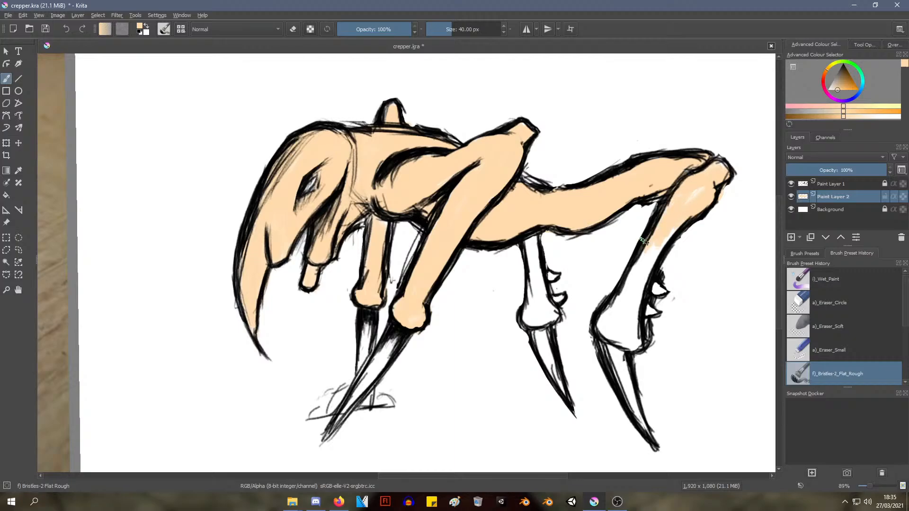
{"action": "mouse_move", "coordinate": [705, 183]}
{"action": "left_mouse_down"}
{"action": "mouse_move", "coordinate": [644, 275]}
{"action": "mouse_move", "coordinate": [639, 258]}
{"action": "mouse_move", "coordinate": [625, 317]}
{"action": "mouse_move", "coordinate": [632, 339]}
{"action": "mouse_move", "coordinate": [637, 299]}
{"action": "mouse_move", "coordinate": [623, 334]}
{"action": "mouse_move", "coordinate": [608, 327]}
{"action": "mouse_move", "coordinate": [621, 336]}
{"action": "left_mouse_up"}
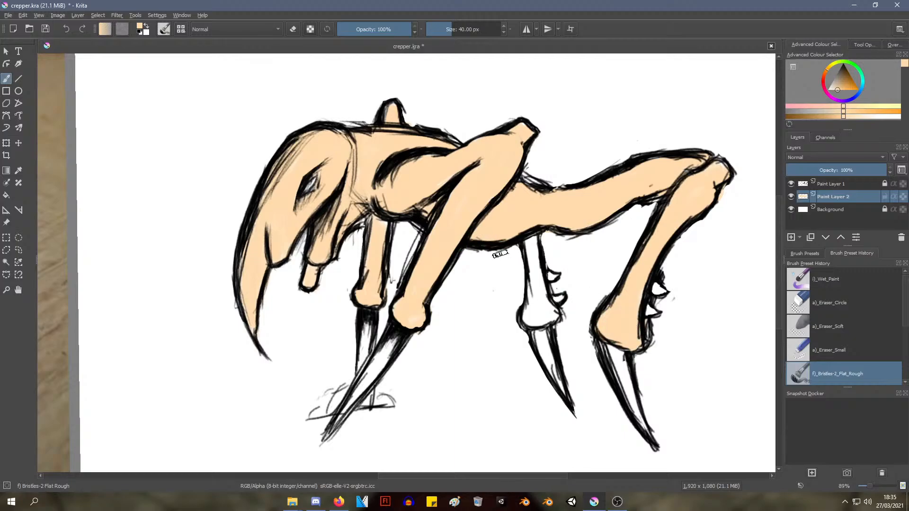
{"action": "mouse_move", "coordinate": [518, 249]}
{"action": "left_mouse_down"}
{"action": "mouse_move", "coordinate": [535, 294]}
{"action": "mouse_move", "coordinate": [531, 243]}
{"action": "mouse_move", "coordinate": [529, 319]}
{"action": "mouse_move", "coordinate": [534, 306]}
{"action": "mouse_move", "coordinate": [549, 305]}
{"action": "left_mouse_up"}
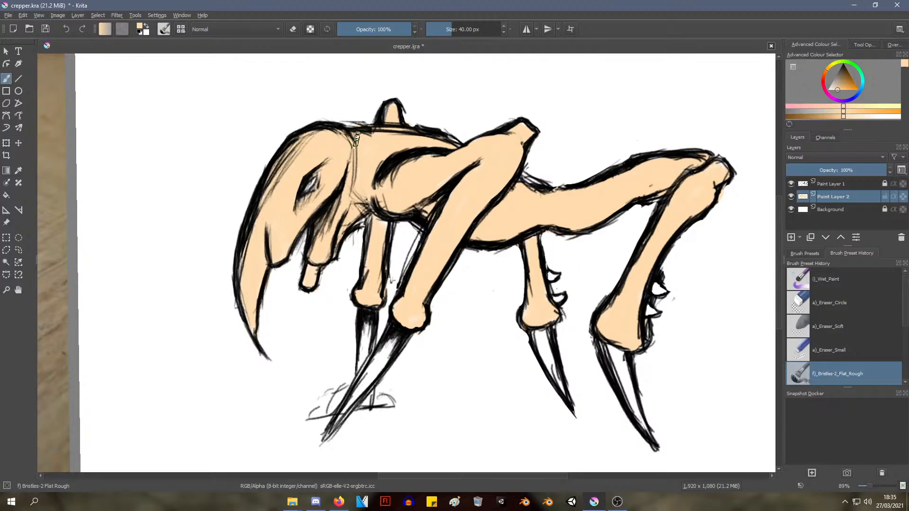
Choose a paler pinkish skin tone and brush it over the creature's head
{"action": "right_click", "coordinate": [439, 196]}
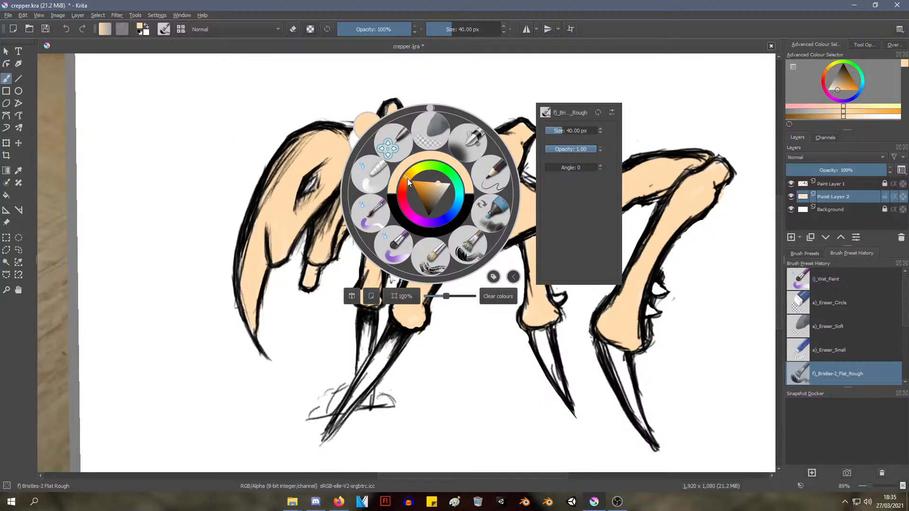
{"action": "mouse_move", "coordinate": [407, 178]}
{"action": "left_mouse_down"}
{"action": "mouse_move", "coordinate": [446, 181]}
{"action": "mouse_move", "coordinate": [437, 187]}
{"action": "mouse_move", "coordinate": [453, 180]}
{"action": "mouse_move", "coordinate": [441, 182]}
{"action": "left_mouse_up"}
{"action": "left_click", "coordinate": [442, 183]}
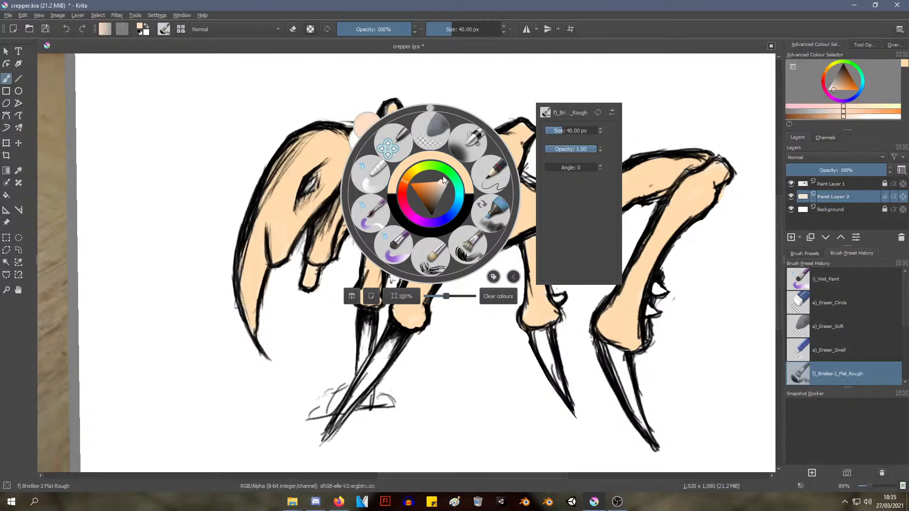
{"action": "left_click", "coordinate": [337, 116]}
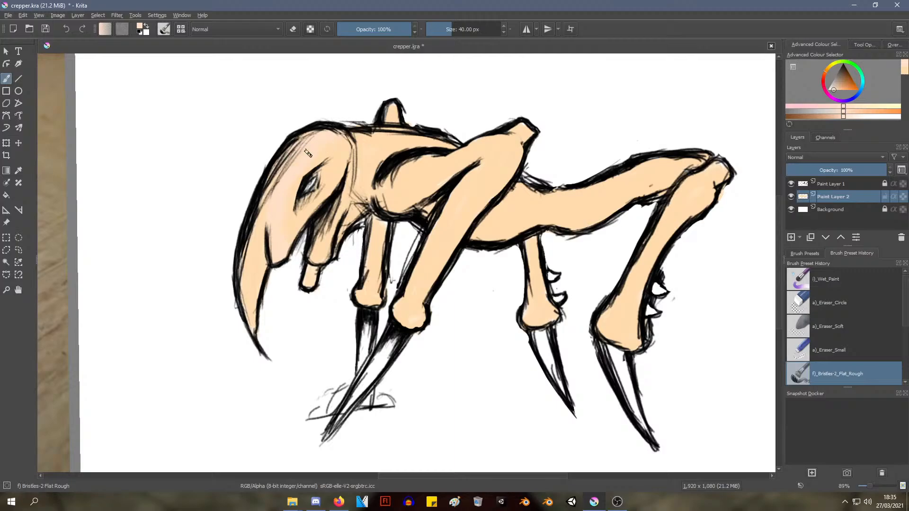
{"action": "left_click_drag", "start_coordinate": [308, 154], "coordinate": [276, 244]}
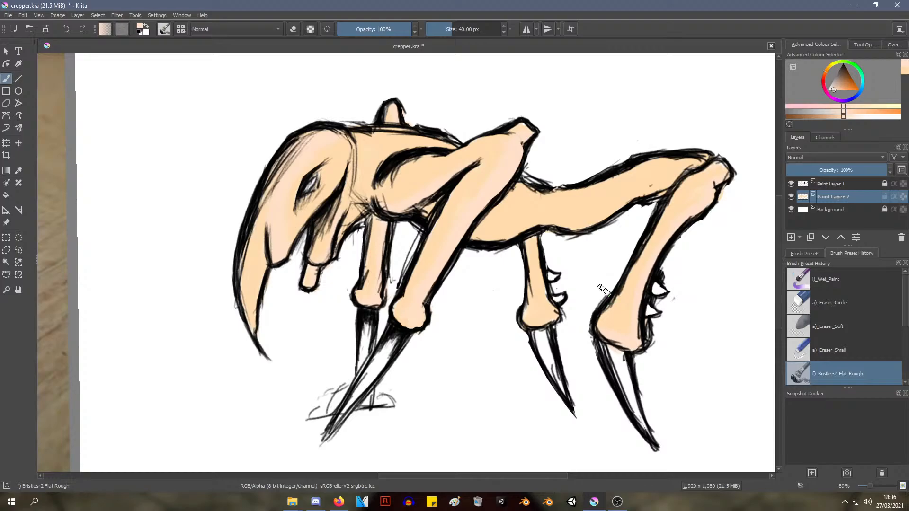
Choose a salmon red and shade the gap behind the near shoulder and the lower edge of the belly
{"action": "right_click", "coordinate": [415, 231]}
{"action": "left_click_drag", "start_coordinate": [388, 219], "coordinate": [385, 231]}
{"action": "left_click", "coordinate": [406, 227]}
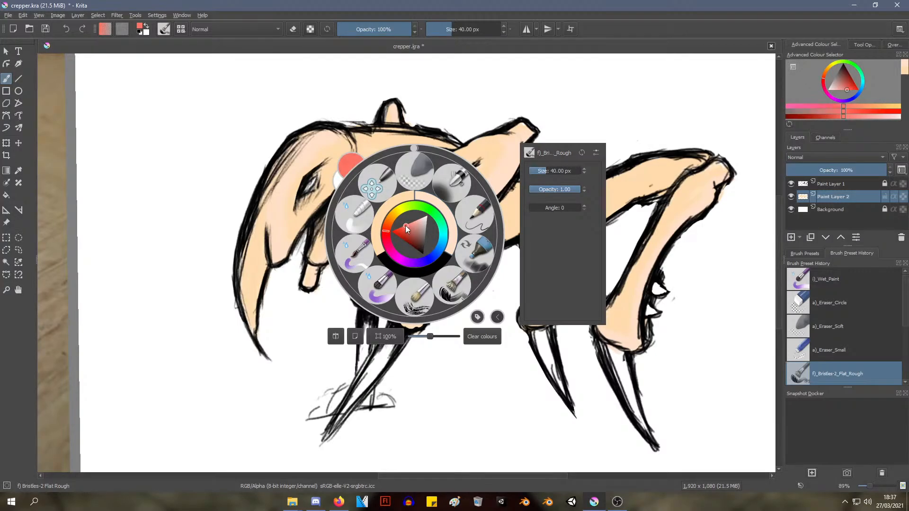
{"action": "left_click", "coordinate": [316, 347]}
{"action": "left_click_drag", "start_coordinate": [416, 216], "coordinate": [427, 211]}
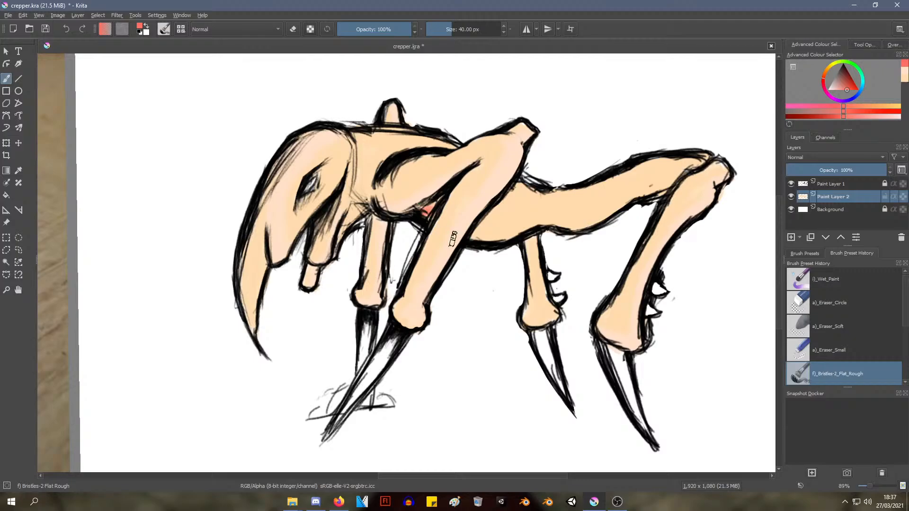
{"action": "mouse_move", "coordinate": [471, 236]}
{"action": "left_mouse_down"}
{"action": "mouse_move", "coordinate": [521, 230]}
{"action": "mouse_move", "coordinate": [511, 238]}
{"action": "mouse_move", "coordinate": [540, 226]}
{"action": "mouse_move", "coordinate": [495, 242]}
{"action": "mouse_move", "coordinate": [635, 208]}
{"action": "left_mouse_up"}
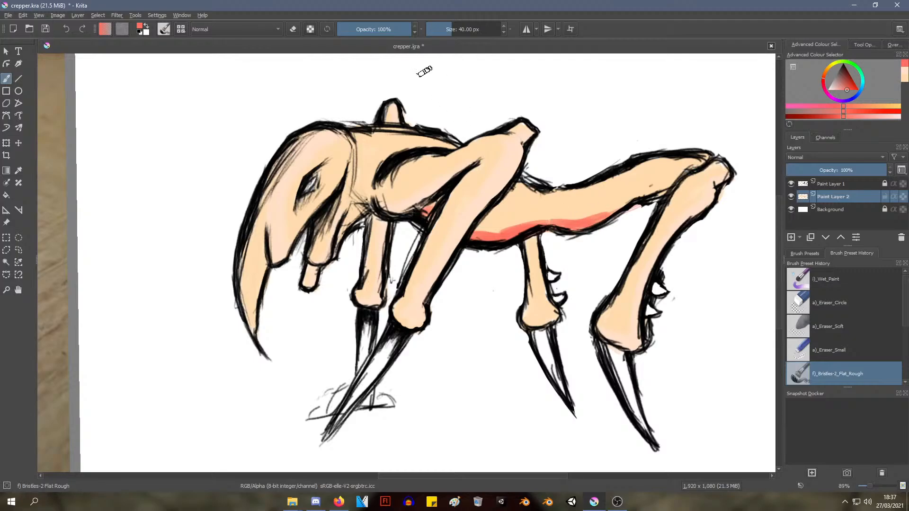
Lower the brush opacity to 46% and blend the salmon-red shading upward along the belly to the hind joint
{"action": "left_click_drag", "start_coordinate": [388, 28], "coordinate": [369, 27]}
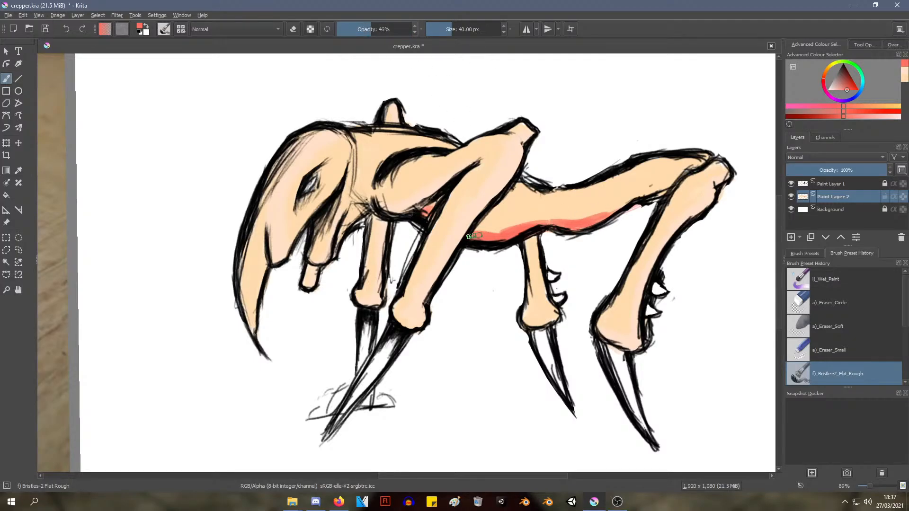
{"action": "mouse_move", "coordinate": [474, 235]}
{"action": "left_mouse_down"}
{"action": "mouse_move", "coordinate": [606, 215]}
{"action": "mouse_move", "coordinate": [637, 201]}
{"action": "mouse_move", "coordinate": [469, 236]}
{"action": "mouse_move", "coordinate": [522, 226]}
{"action": "mouse_move", "coordinate": [527, 216]}
{"action": "mouse_move", "coordinate": [588, 224]}
{"action": "mouse_move", "coordinate": [620, 197]}
{"action": "left_mouse_up"}
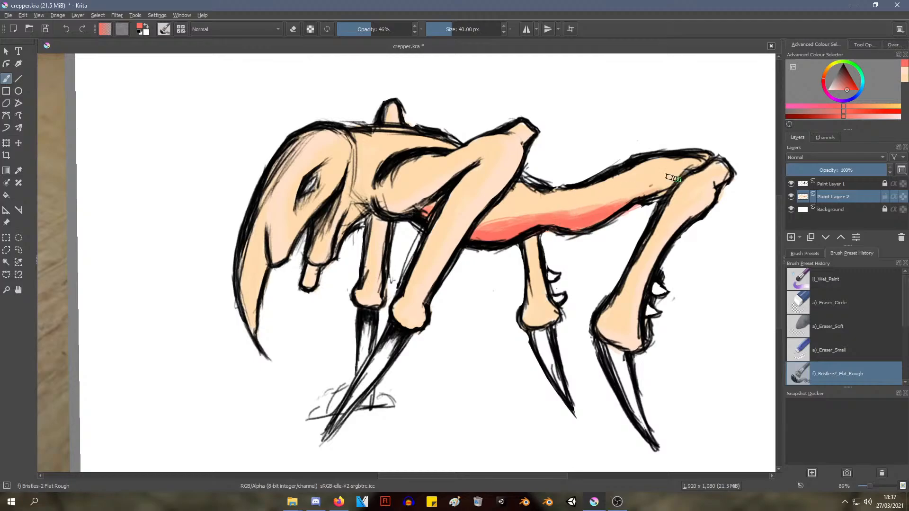
{"action": "mouse_move", "coordinate": [585, 220]}
{"action": "left_mouse_down"}
{"action": "mouse_move", "coordinate": [609, 202]}
{"action": "mouse_move", "coordinate": [668, 186]}
{"action": "left_mouse_up"}
{"action": "mouse_move", "coordinate": [475, 217]}
{"action": "left_mouse_down"}
{"action": "mouse_move", "coordinate": [495, 210]}
{"action": "mouse_move", "coordinate": [491, 223]}
{"action": "mouse_move", "coordinate": [502, 221]}
{"action": "mouse_move", "coordinate": [507, 203]}
{"action": "mouse_move", "coordinate": [488, 216]}
{"action": "left_mouse_up"}
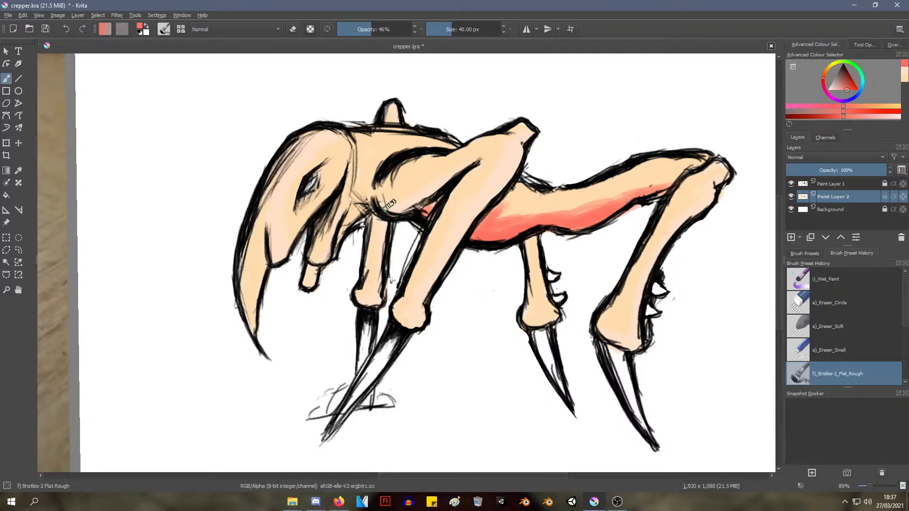
Shade the throat and the rear edges of the far front and far hind legs in salmon red at 46% opacity
{"action": "left_click_drag", "start_coordinate": [365, 213], "coordinate": [331, 255]}
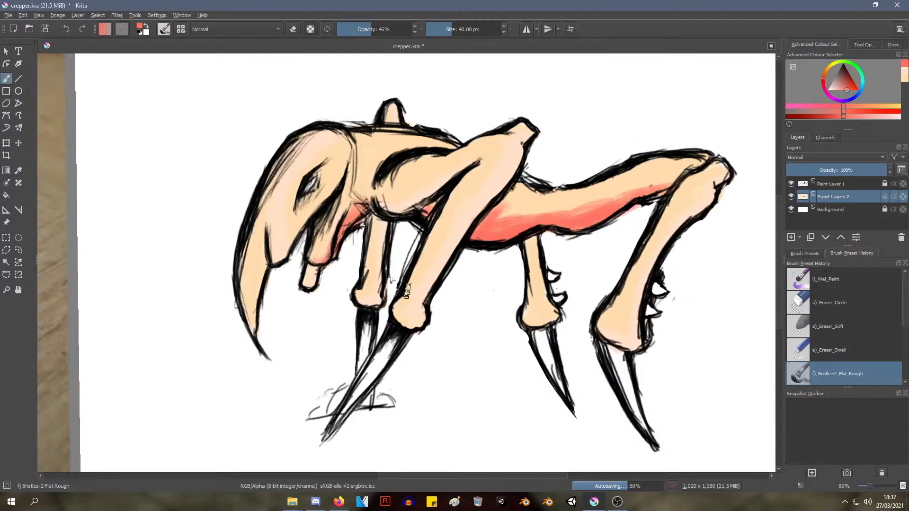
{"action": "left_click_drag", "start_coordinate": [385, 224], "coordinate": [372, 286]}
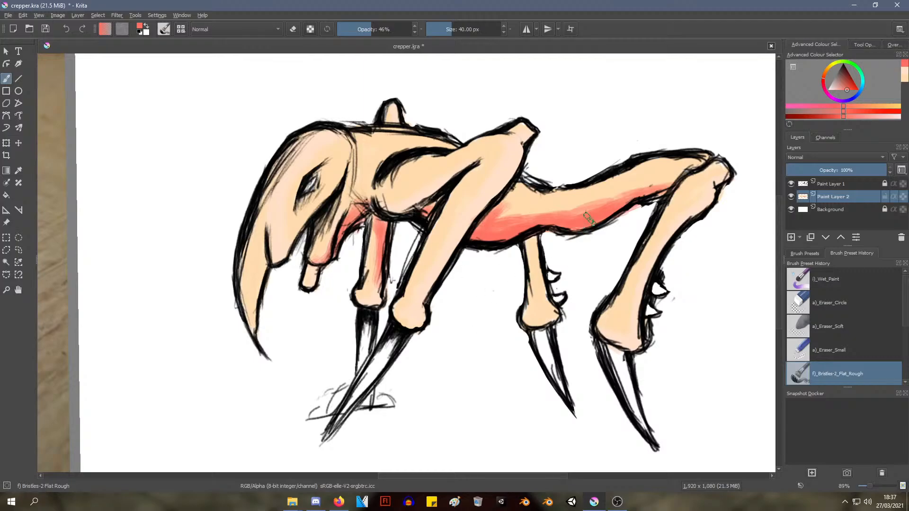
{"action": "mouse_move", "coordinate": [532, 237]}
{"action": "left_mouse_down"}
{"action": "mouse_move", "coordinate": [530, 273]}
{"action": "mouse_move", "coordinate": [535, 241]}
{"action": "mouse_move", "coordinate": [546, 296]}
{"action": "left_mouse_up"}
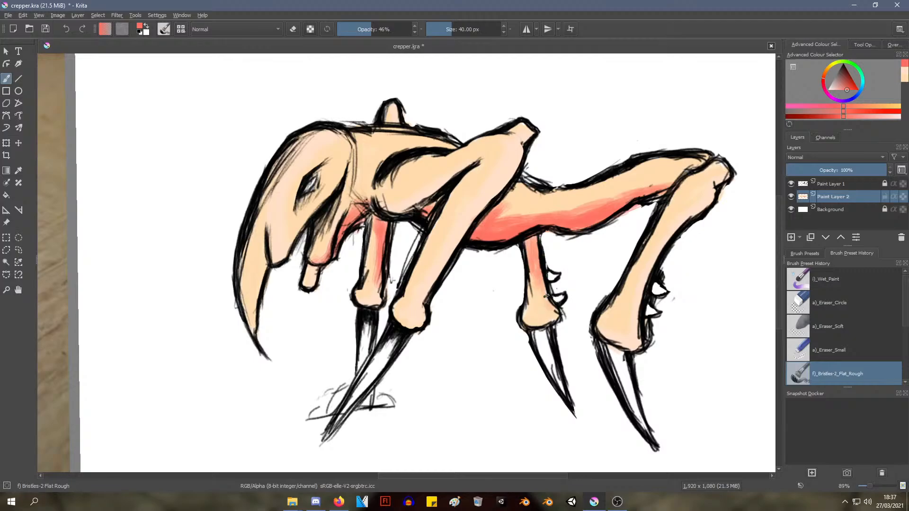
{"action": "left_click_drag", "start_coordinate": [533, 242], "coordinate": [559, 318]}
Shade the near hind leg's rear edge in salmon red from the upper joint down to the knob above the claw
{"action": "left_click_drag", "start_coordinate": [732, 177], "coordinate": [673, 234]}
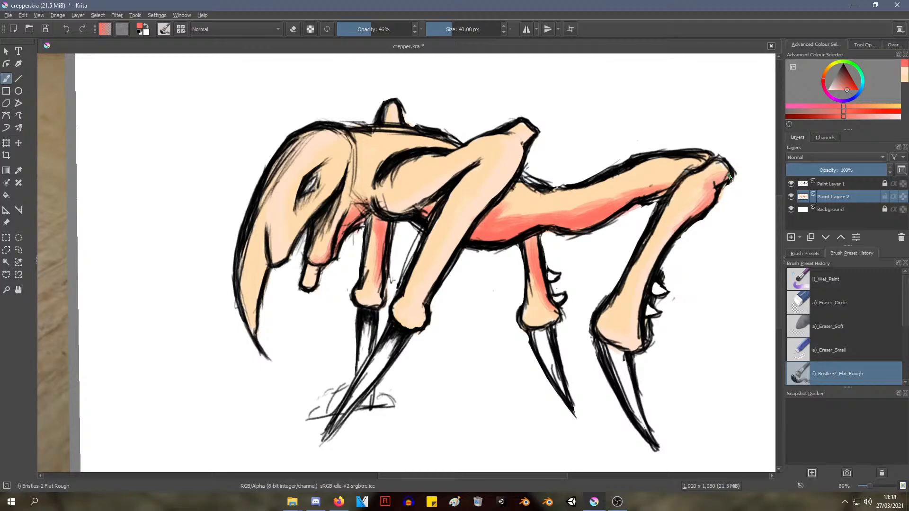
{"action": "mouse_move", "coordinate": [729, 178]}
{"action": "left_mouse_down"}
{"action": "mouse_move", "coordinate": [722, 168]}
{"action": "mouse_move", "coordinate": [724, 178]}
{"action": "mouse_move", "coordinate": [677, 227]}
{"action": "left_mouse_up"}
{"action": "mouse_move", "coordinate": [714, 197]}
{"action": "left_mouse_down"}
{"action": "mouse_move", "coordinate": [656, 258]}
{"action": "mouse_move", "coordinate": [641, 284]}
{"action": "mouse_move", "coordinate": [638, 328]}
{"action": "mouse_move", "coordinate": [613, 349]}
{"action": "mouse_move", "coordinate": [645, 335]}
{"action": "left_mouse_up"}
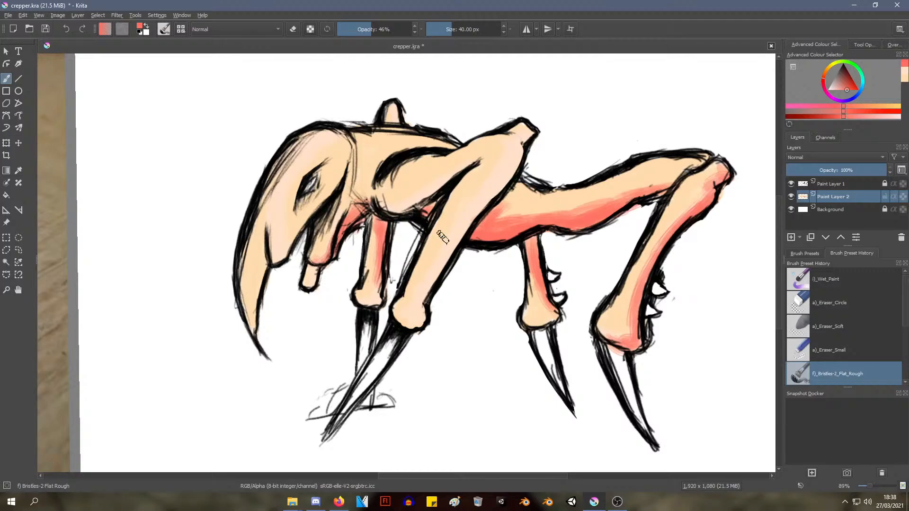
Shade the underside of the near front leg's upper arm in salmon red
{"action": "mouse_move", "coordinate": [431, 192]}
{"action": "left_mouse_down"}
{"action": "mouse_move", "coordinate": [412, 203]}
{"action": "mouse_move", "coordinate": [467, 168]}
{"action": "mouse_move", "coordinate": [407, 205]}
{"action": "mouse_move", "coordinate": [397, 203]}
{"action": "mouse_move", "coordinate": [404, 208]}
{"action": "left_mouse_up"}
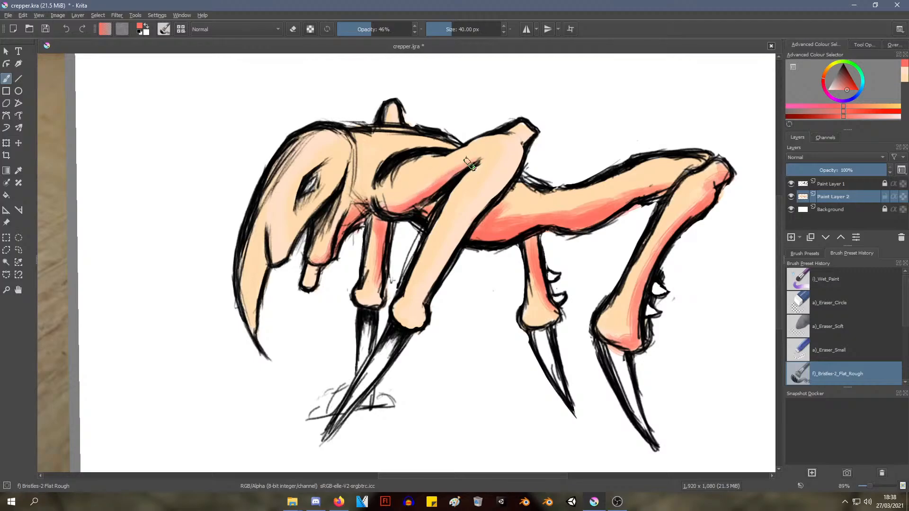
{"action": "scroll", "coordinate": [405, 335], "scroll_direction": "down", "scroll_amount": 5}
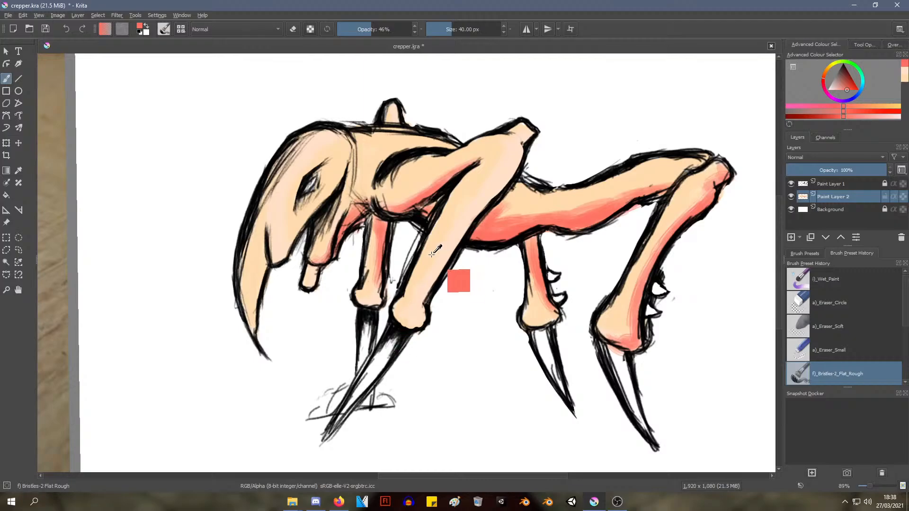
{"action": "scroll", "coordinate": [393, 333], "scroll_direction": "up", "scroll_amount": 5}
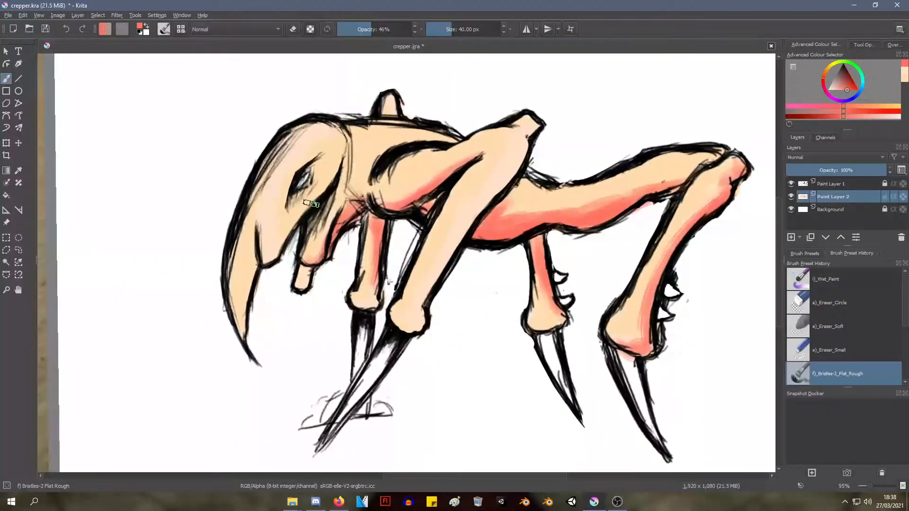
Shade the head's rear edge in salmon red from behind the eye down to the lower lobe
{"action": "mouse_move", "coordinate": [337, 154]}
{"action": "left_mouse_down"}
{"action": "mouse_move", "coordinate": [318, 198]}
{"action": "mouse_move", "coordinate": [322, 191]}
{"action": "left_mouse_up"}
{"action": "mouse_move", "coordinate": [338, 163]}
{"action": "left_mouse_down"}
{"action": "mouse_move", "coordinate": [265, 263]}
{"action": "mouse_move", "coordinate": [291, 219]}
{"action": "mouse_move", "coordinate": [339, 176]}
{"action": "mouse_move", "coordinate": [340, 205]}
{"action": "mouse_move", "coordinate": [306, 272]}
{"action": "left_mouse_up"}
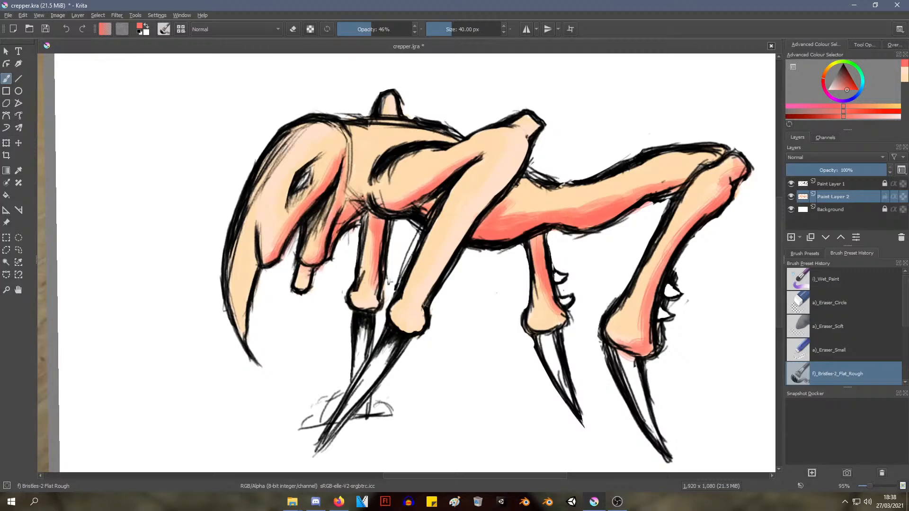
{"action": "scroll", "coordinate": [316, 345], "scroll_direction": "down", "scroll_amount": 5}
{"action": "scroll", "coordinate": [313, 359], "scroll_direction": "up", "scroll_amount": 4}
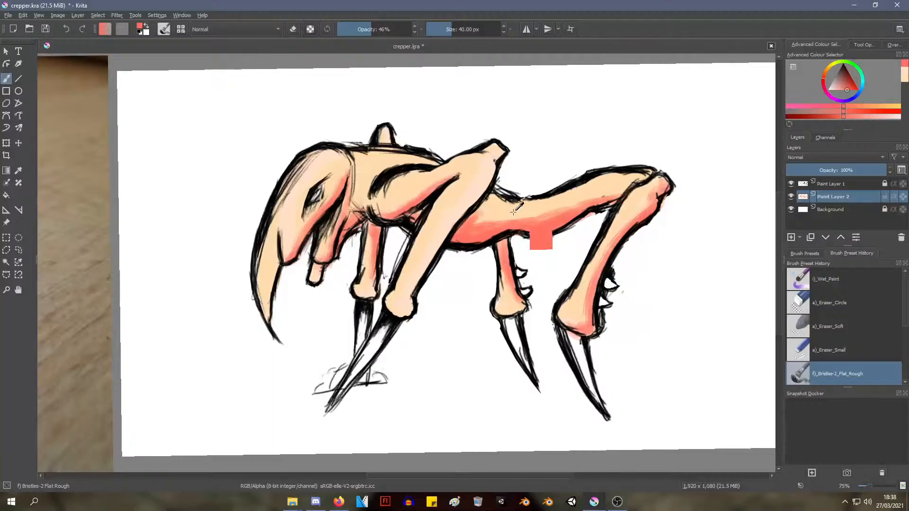
Sample the peach skin colour and blend it over the upper edge of the red belly shading toward the hind joint
{"action": "left_click", "coordinate": [414, 191], "text": "ctrl"}
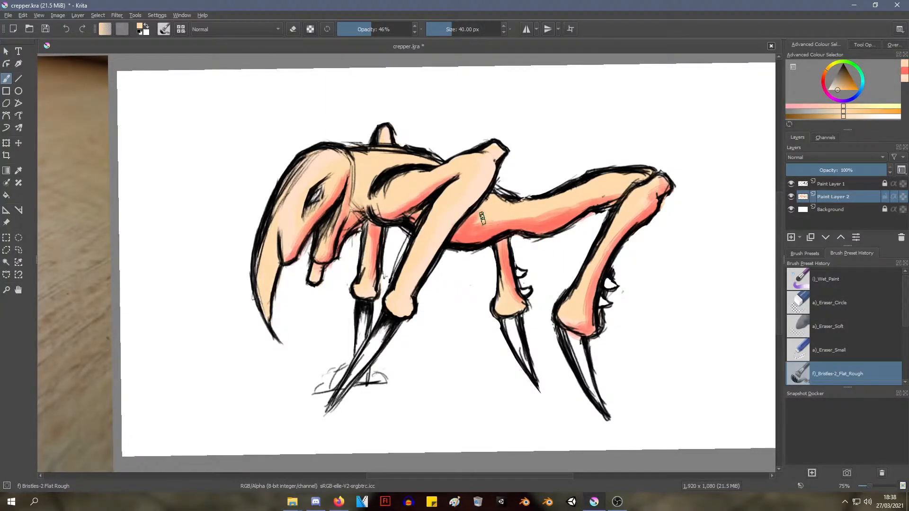
{"action": "mouse_move", "coordinate": [482, 218]}
{"action": "left_mouse_down"}
{"action": "mouse_move", "coordinate": [538, 209]}
{"action": "mouse_move", "coordinate": [548, 215]}
{"action": "mouse_move", "coordinate": [611, 189]}
{"action": "left_mouse_up"}
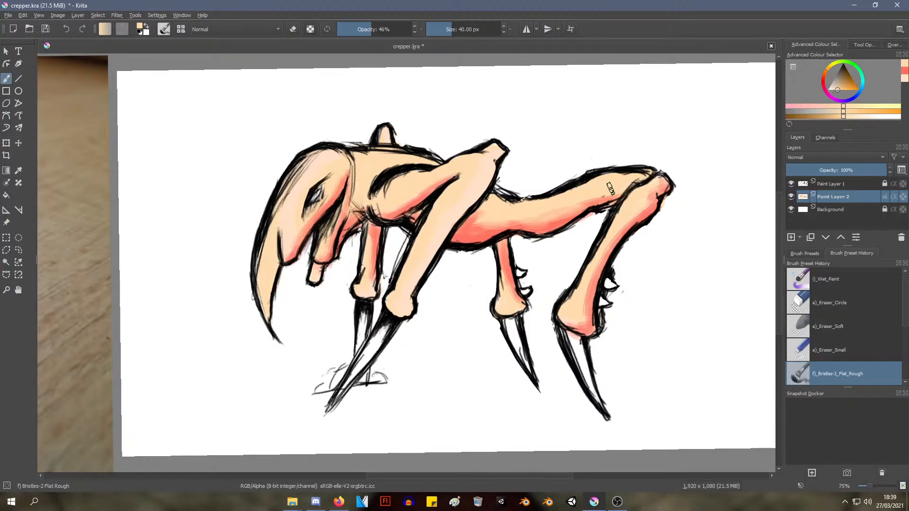
{"action": "middle_click_drag", "start_coordinate": [491, 245], "coordinate": [466, 244], "text": "ctrl"}
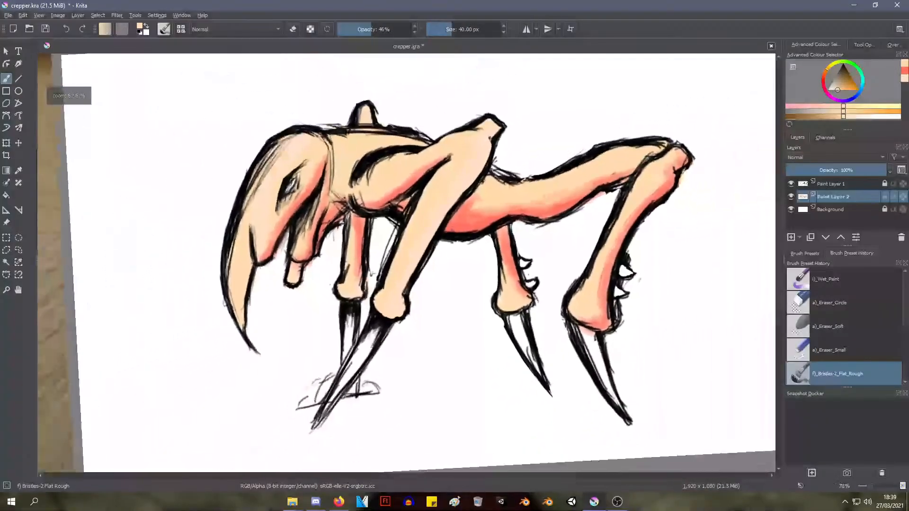
{"action": "mouse_move", "coordinate": [500, 208]}
{"action": "left_mouse_down"}
{"action": "mouse_move", "coordinate": [481, 202]}
{"action": "mouse_move", "coordinate": [545, 198]}
{"action": "left_mouse_up"}
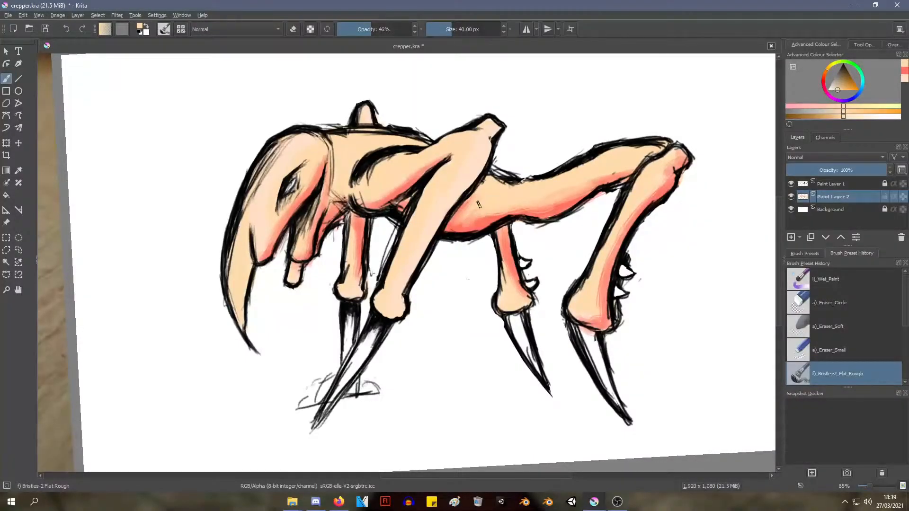
{"action": "left_click_drag", "start_coordinate": [478, 204], "coordinate": [549, 191]}
{"action": "mouse_move", "coordinate": [580, 163]}
{"action": "middle_mouse_down", "text": "ctrl"}
{"action": "mouse_move", "coordinate": [535, 232]}
{"action": "mouse_move", "coordinate": [434, 273]}
{"action": "mouse_move", "coordinate": [422, 213]}
{"action": "mouse_move", "coordinate": [411, 223]}
{"action": "mouse_move", "coordinate": [414, 214]}
{"action": "middle_mouse_up", "text": "ctrl"}
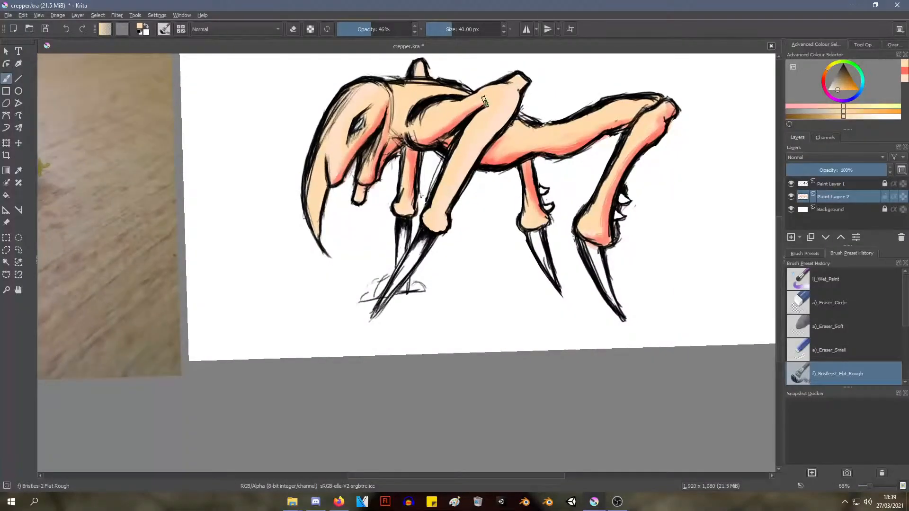
{"action": "mouse_move", "coordinate": [424, 127]}
{"action": "middle_mouse_down", "text": "shift"}
{"action": "mouse_move", "coordinate": [412, 118]}
{"action": "mouse_move", "coordinate": [428, 114]}
{"action": "mouse_move", "coordinate": [332, 161]}
{"action": "middle_mouse_up", "text": "shift"}
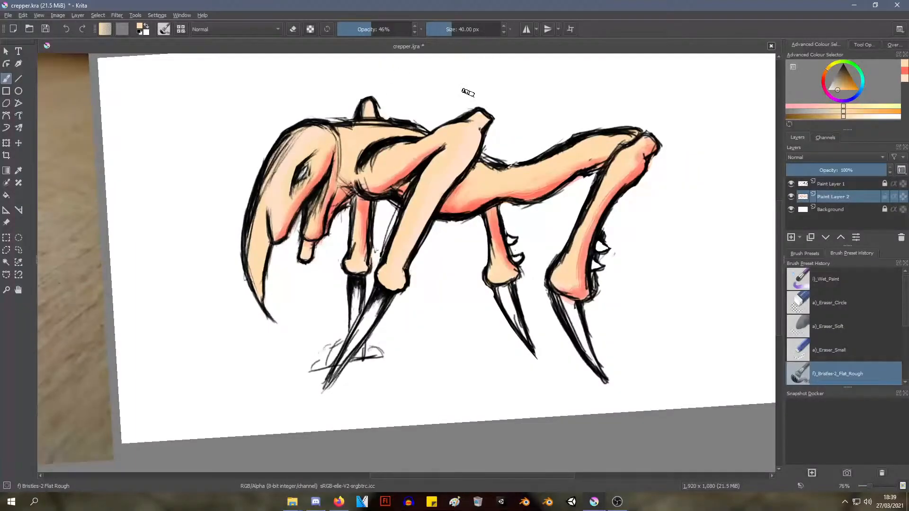
Activate and unlock the line-art layer Paint Layer 1 and choose the Eraser Circle preset
{"action": "left_click", "coordinate": [834, 185]}
{"action": "right_click", "coordinate": [216, 84]}
{"action": "right_click", "coordinate": [239, 101]}
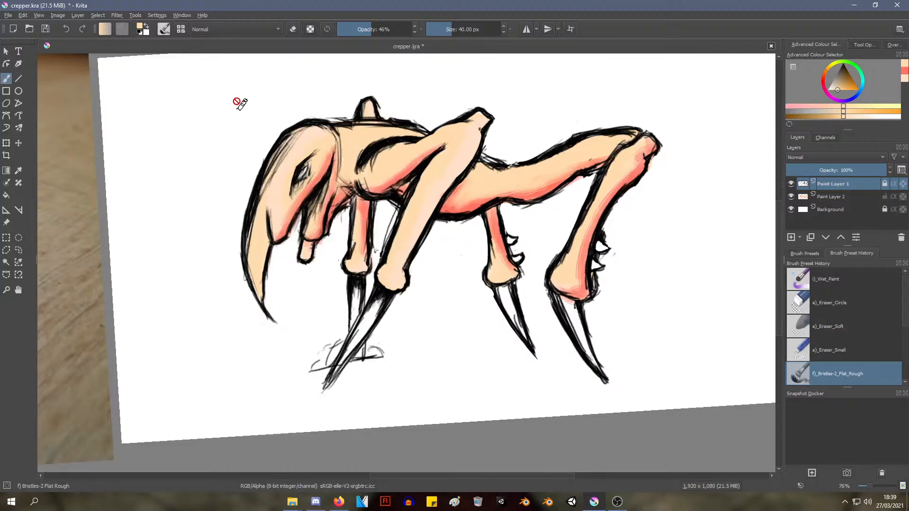
{"action": "right_click", "coordinate": [197, 91]}
{"action": "right_click", "coordinate": [198, 89]}
{"action": "right_click", "coordinate": [220, 97]}
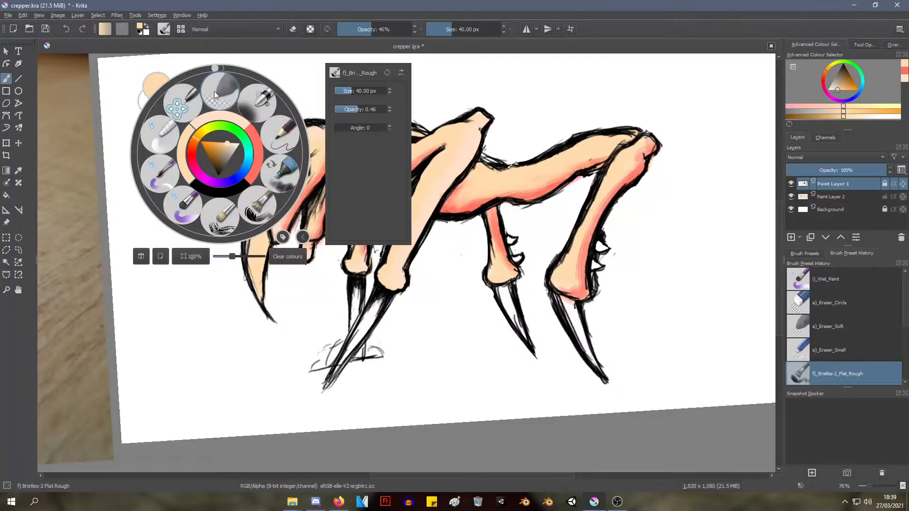
{"action": "left_click", "coordinate": [214, 91]}
{"action": "right_click", "coordinate": [265, 154]}
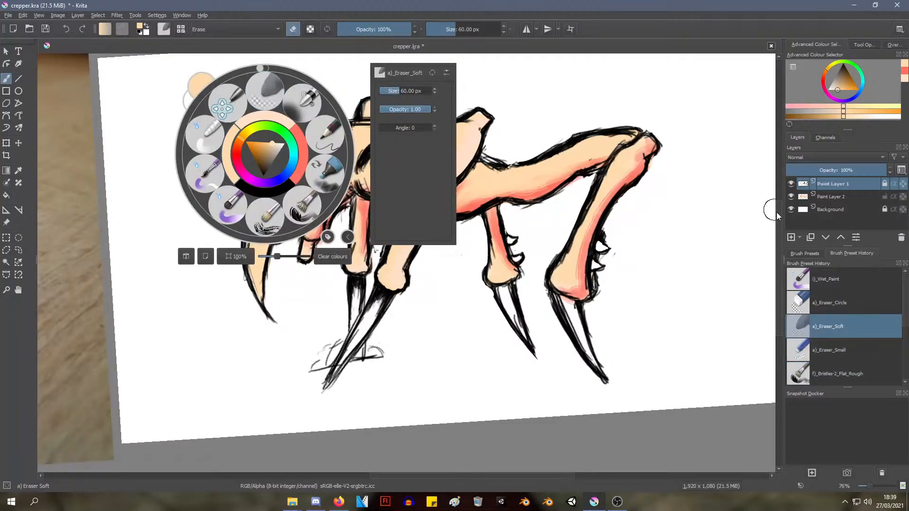
{"action": "left_click", "coordinate": [826, 303]}
{"action": "left_click", "coordinate": [160, 202]}
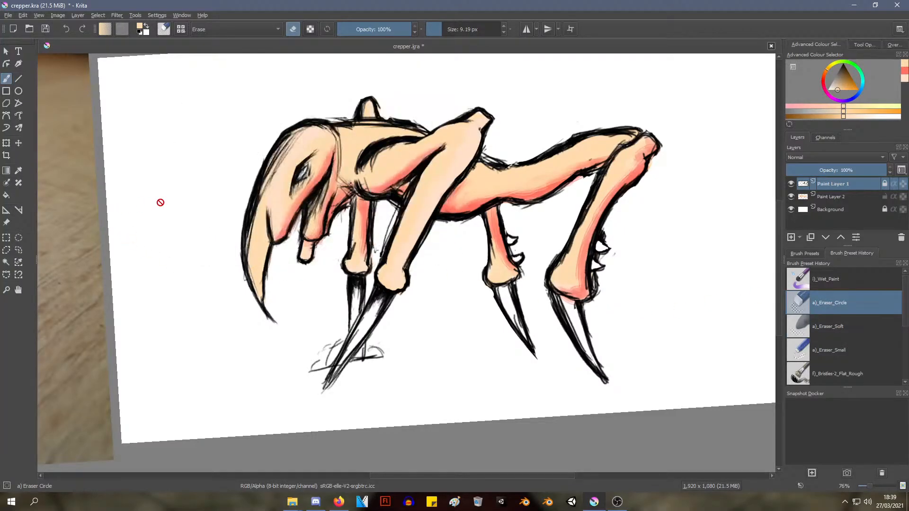
{"action": "right_click", "coordinate": [400, 145]}
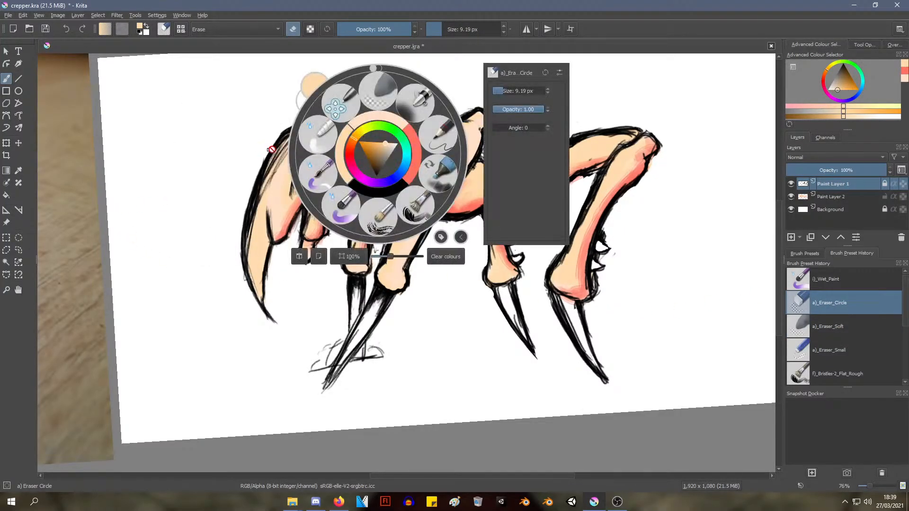
{"action": "left_click", "coordinate": [375, 88]}
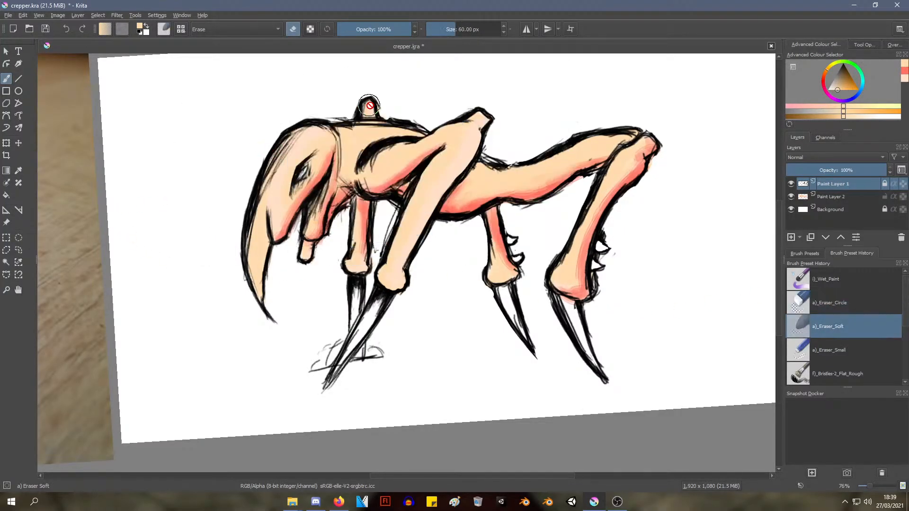
{"action": "left_click", "coordinate": [822, 307]}
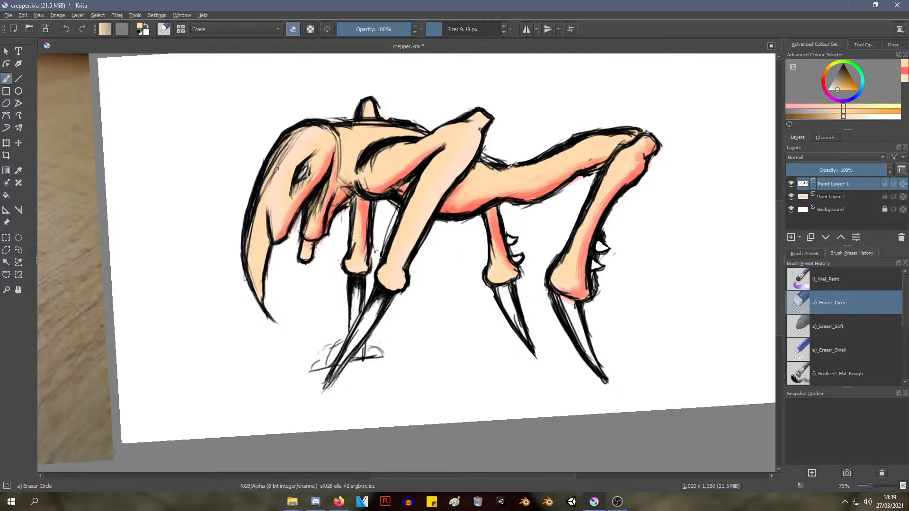
Try erasing the stray sketch lines inside the head's upper front edge with the eraser set to 10.51 px
{"action": "left_click_drag", "start_coordinate": [278, 168], "coordinate": [278, 166]}
{"action": "right_click", "coordinate": [293, 161]}
{"action": "right_click", "coordinate": [292, 164]}
{"action": "right_click", "coordinate": [291, 168]}
{"action": "left_click", "coordinate": [417, 105]}
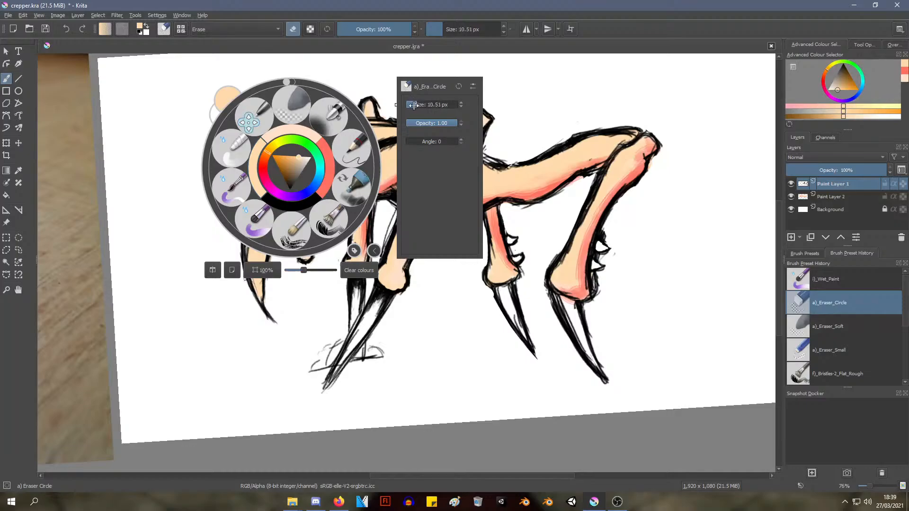
{"action": "left_click", "coordinate": [194, 195]}
{"action": "left_click_drag", "start_coordinate": [281, 157], "coordinate": [279, 162]}
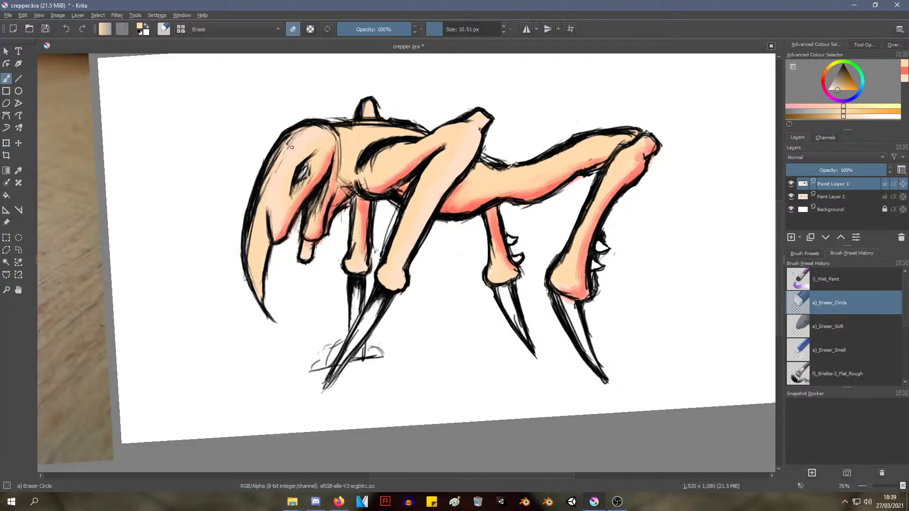
{"action": "key", "text": "ctrl+z"}
{"action": "key", "text": "ctrl+z"}
Enlarge the eraser to 21.06 px and erase the loose inner sketch lines along the front and crown of the head
{"action": "left_click_drag", "start_coordinate": [276, 170], "coordinate": [290, 141]}
{"action": "right_click", "coordinate": [298, 144]}
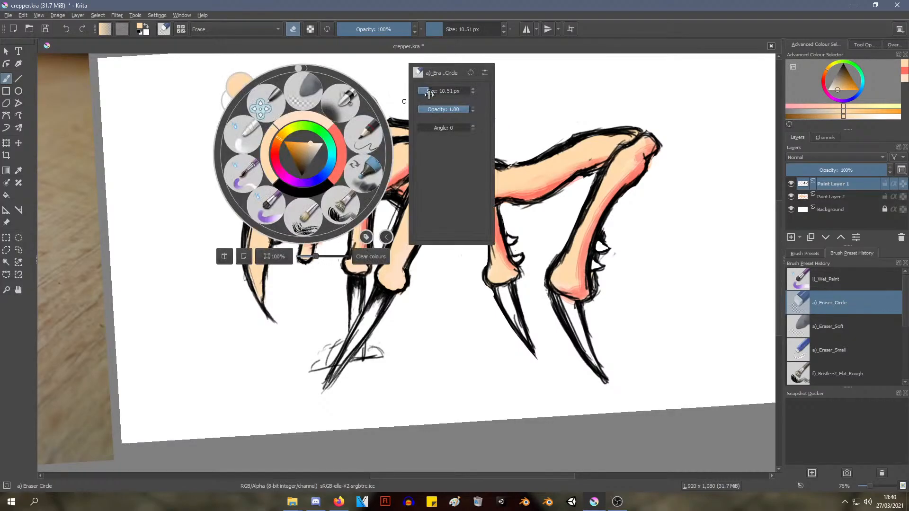
{"action": "left_click_drag", "start_coordinate": [430, 91], "coordinate": [437, 90]}
{"action": "left_click", "coordinate": [190, 207]}
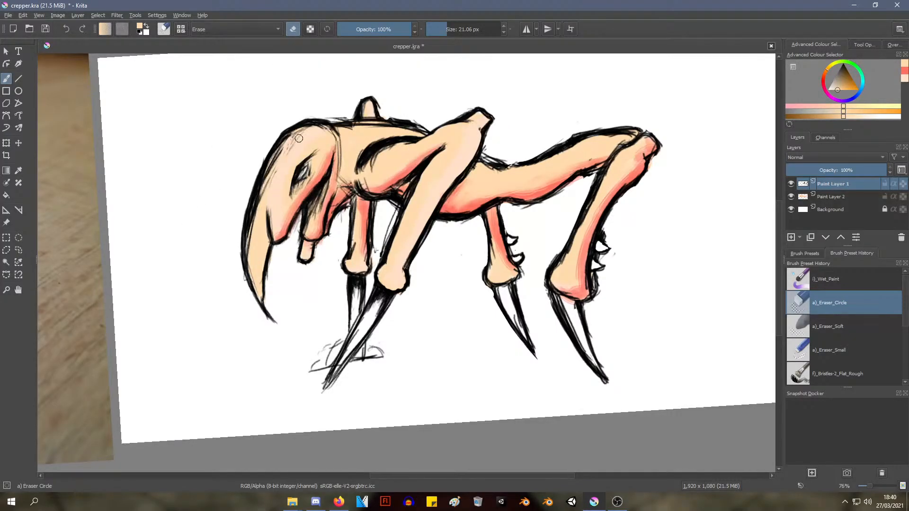
{"action": "mouse_move", "coordinate": [298, 138]}
{"action": "left_mouse_down"}
{"action": "mouse_move", "coordinate": [257, 205]}
{"action": "mouse_move", "coordinate": [249, 258]}
{"action": "mouse_move", "coordinate": [254, 206]}
{"action": "left_mouse_up"}
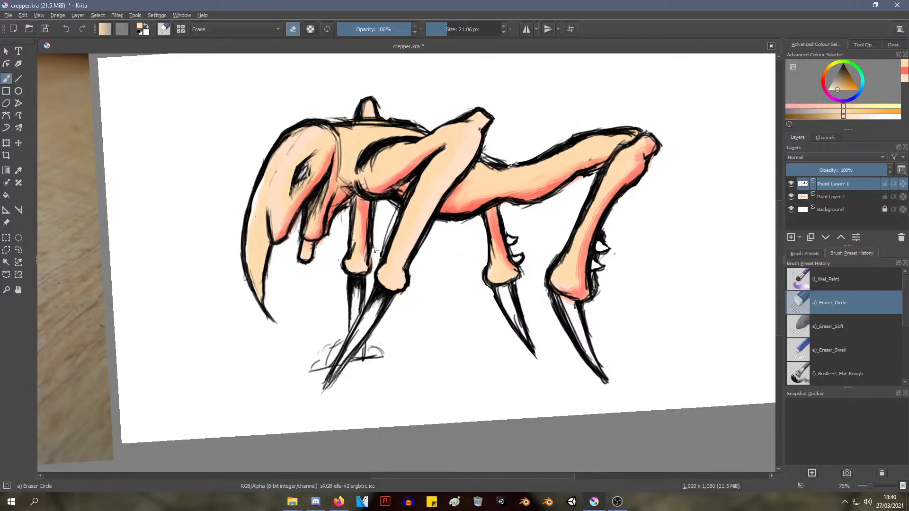
{"action": "mouse_move", "coordinate": [258, 195]}
{"action": "left_mouse_down"}
{"action": "mouse_move", "coordinate": [259, 183]}
{"action": "mouse_move", "coordinate": [258, 204]}
{"action": "mouse_move", "coordinate": [262, 177]}
{"action": "left_mouse_up"}
{"action": "key", "text": "ctrl+z"}
{"action": "left_click_drag", "start_coordinate": [295, 136], "coordinate": [314, 128]}
{"action": "right_click", "coordinate": [451, 147]}
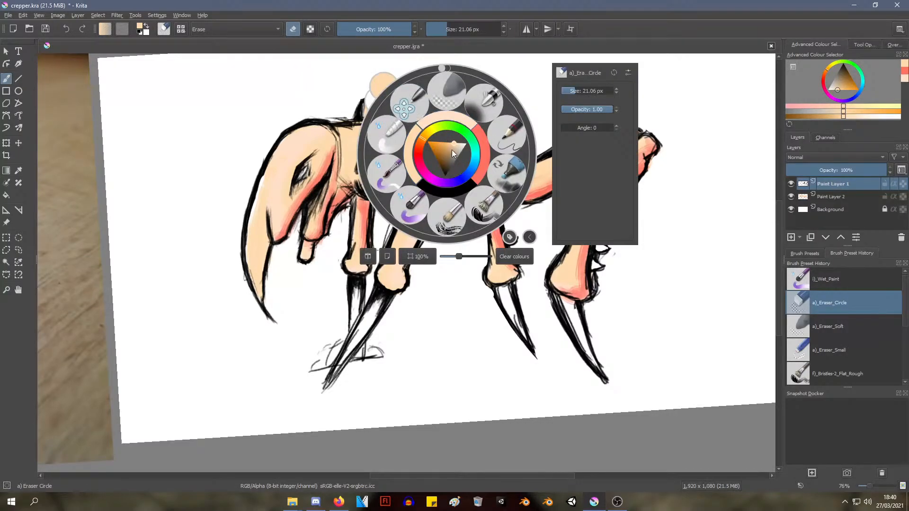
{"action": "left_click", "coordinate": [261, 81]}
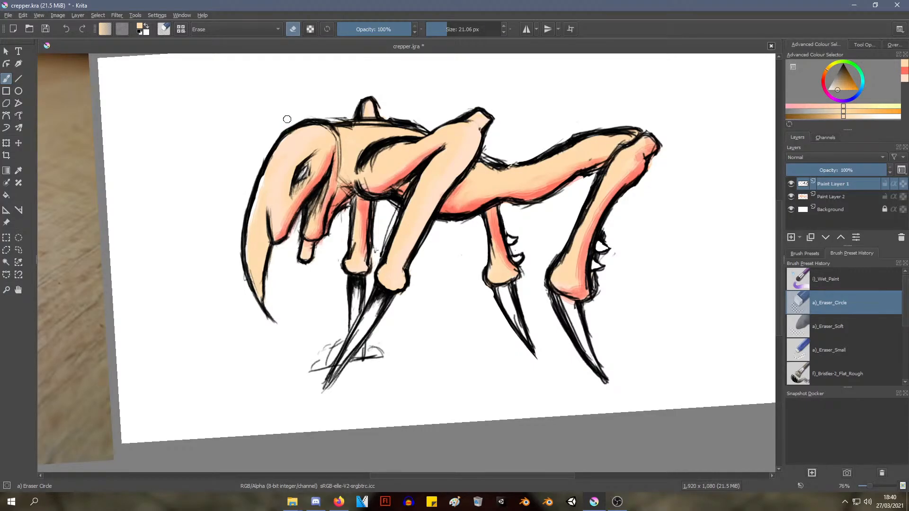
{"action": "right_click", "coordinate": [287, 102]}
{"action": "left_click", "coordinate": [168, 205]}
Choose the Pencil-2 brush and paint peach over the thick black line around the near front leg's shoulder
{"action": "right_click", "coordinate": [321, 113]}
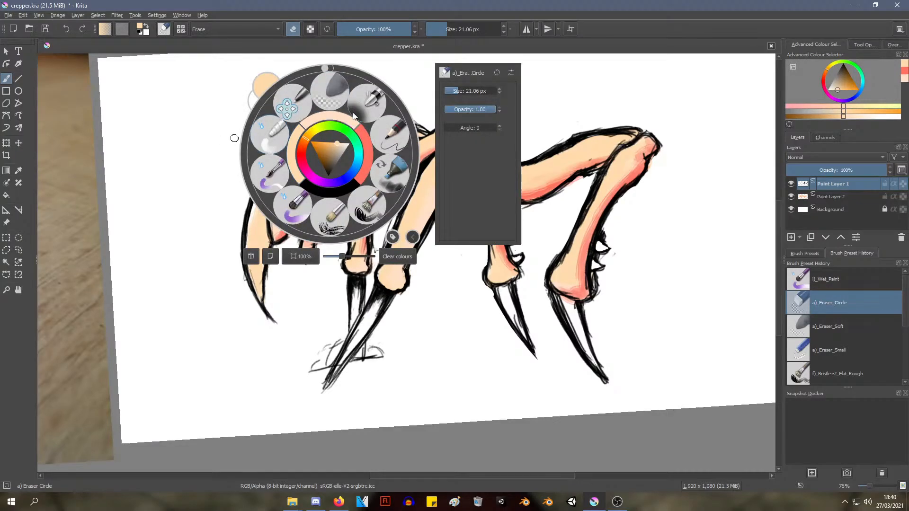
{"action": "left_click", "coordinate": [395, 134]}
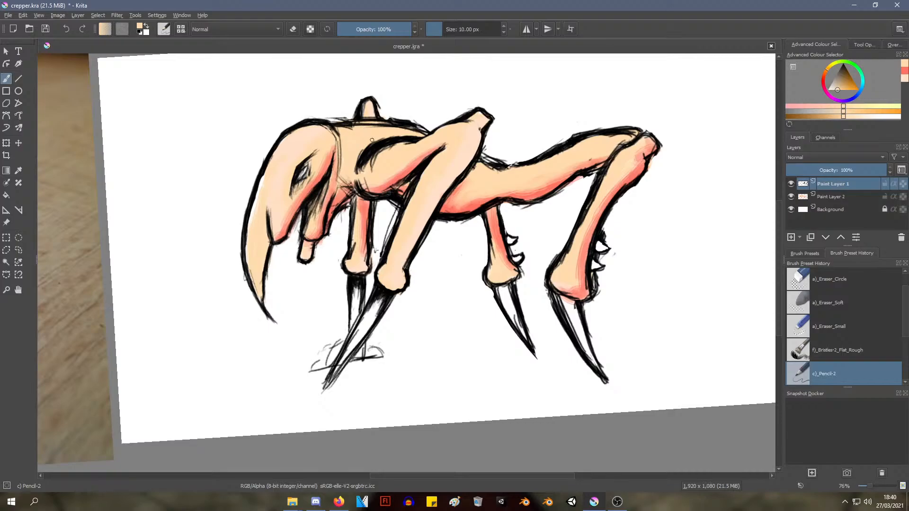
{"action": "right_click", "coordinate": [370, 150]}
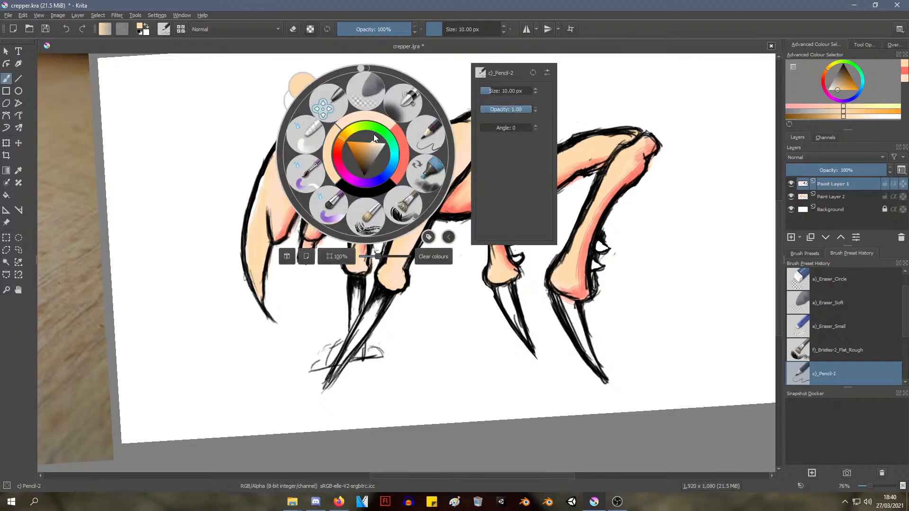
{"action": "left_click", "coordinate": [214, 156]}
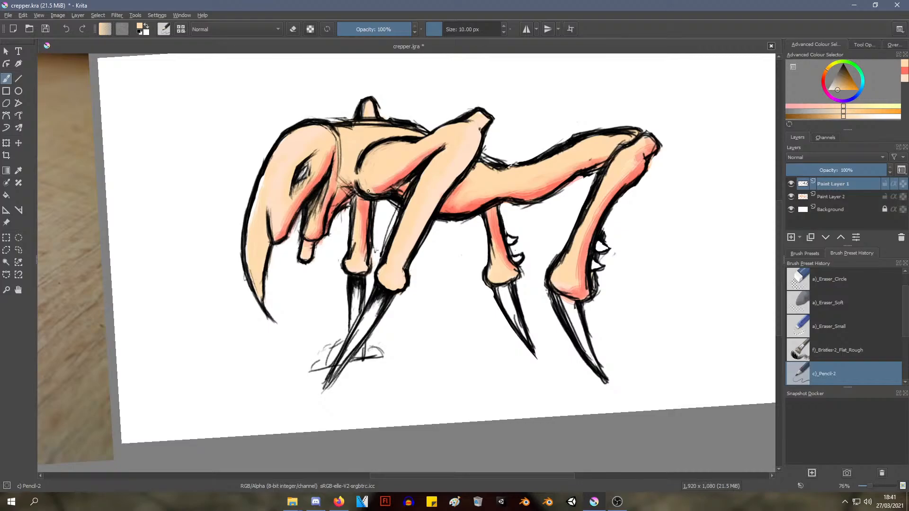
{"action": "mouse_move", "coordinate": [363, 179]}
{"action": "left_mouse_down"}
{"action": "mouse_move", "coordinate": [375, 150]}
{"action": "mouse_move", "coordinate": [397, 143]}
{"action": "left_mouse_up"}
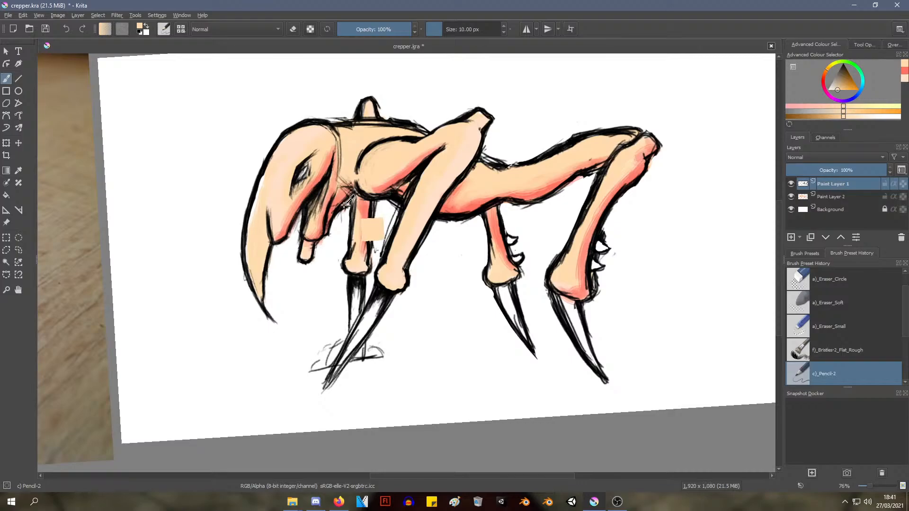
{"action": "middle_click_drag", "start_coordinate": [348, 199], "coordinate": [361, 160], "text": "ctrl"}
Try painting peach over the dark hatching between the head and the lower jaw
{"action": "mouse_move", "coordinate": [296, 205]}
{"action": "left_mouse_down"}
{"action": "mouse_move", "coordinate": [303, 192]}
{"action": "mouse_move", "coordinate": [284, 239]}
{"action": "mouse_move", "coordinate": [305, 188]}
{"action": "left_mouse_up"}
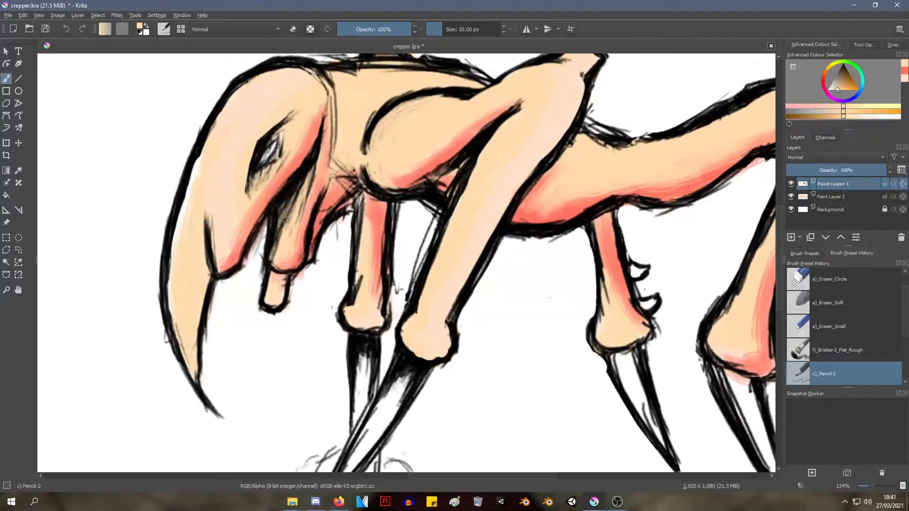
{"action": "mouse_move", "coordinate": [286, 219]}
{"action": "left_mouse_down"}
{"action": "mouse_move", "coordinate": [278, 247]}
{"action": "mouse_move", "coordinate": [306, 184]}
{"action": "mouse_move", "coordinate": [283, 245]}
{"action": "left_mouse_up"}
{"action": "scroll", "coordinate": [353, 154], "scroll_direction": "down", "scroll_amount": 5}
{"action": "scroll", "coordinate": [360, 154], "scroll_direction": "up", "scroll_amount": 3}
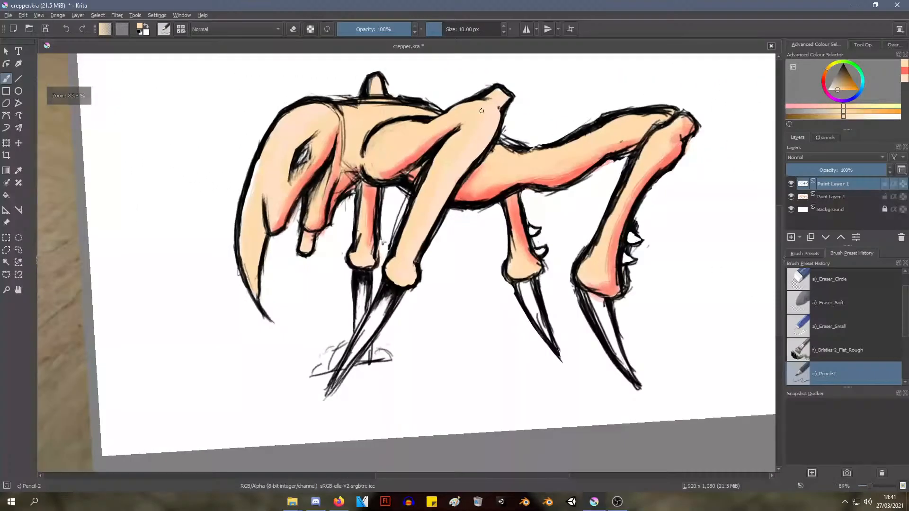
{"action": "middle_click_drag", "start_coordinate": [473, 151], "coordinate": [496, 150], "text": "shift"}
{"action": "middle_click_drag", "start_coordinate": [496, 150], "coordinate": [340, 229]}
{"action": "scroll", "coordinate": [339, 229], "scroll_direction": "up", "scroll_amount": 5}
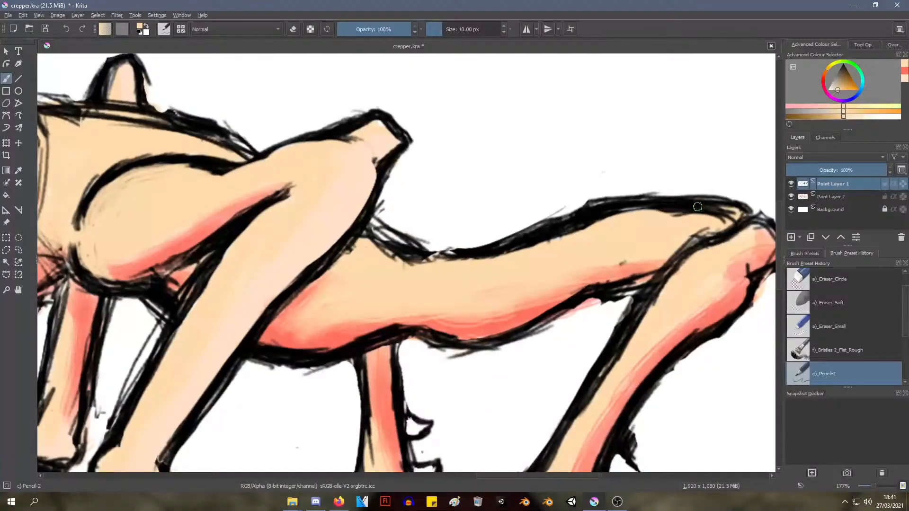
{"action": "scroll", "coordinate": [396, 214], "scroll_direction": "down", "scroll_amount": 4}
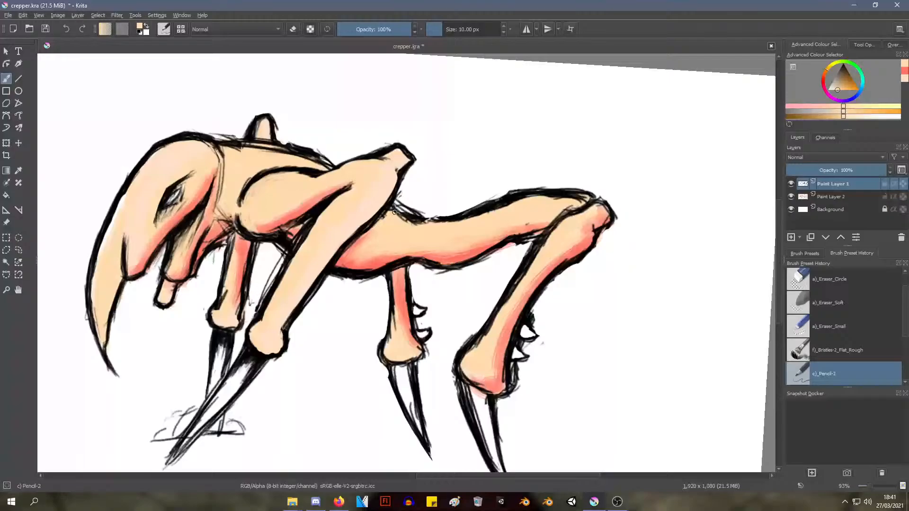
Undo the peach touch-ups and erasing on the line art back to the original shoulder and head lines
{"action": "key", "text": "ctrl"}
{"action": "key", "text": "ctrl"}
{"action": "key", "text": "ctrl"}
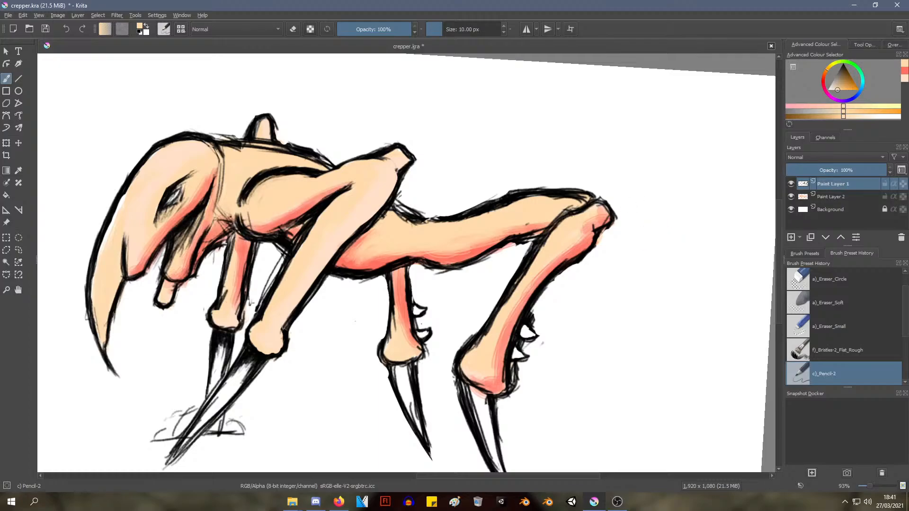
{"action": "key", "text": "ctrl"}
{"action": "key", "text": "ctrl"}
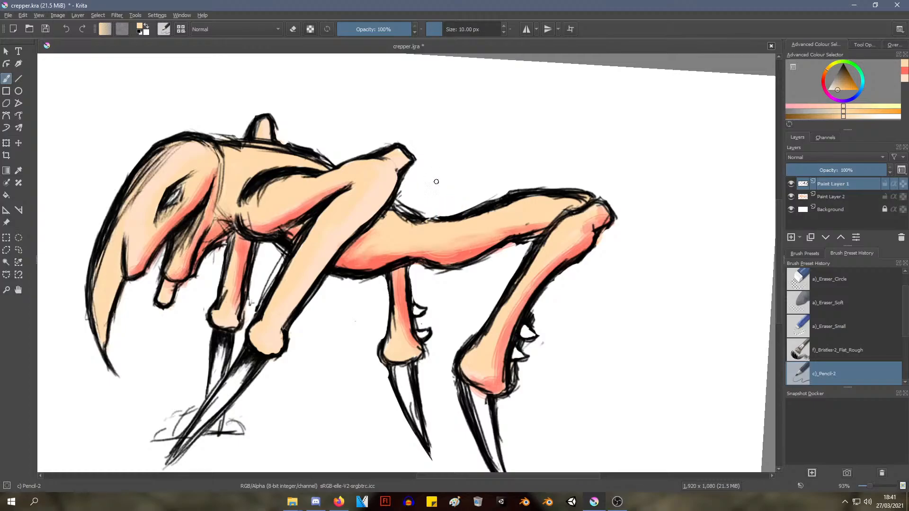
{"action": "key", "text": "ctrl"}
{"action": "middle_click_drag", "start_coordinate": [454, 126], "coordinate": [435, 145], "text": "ctrl"}
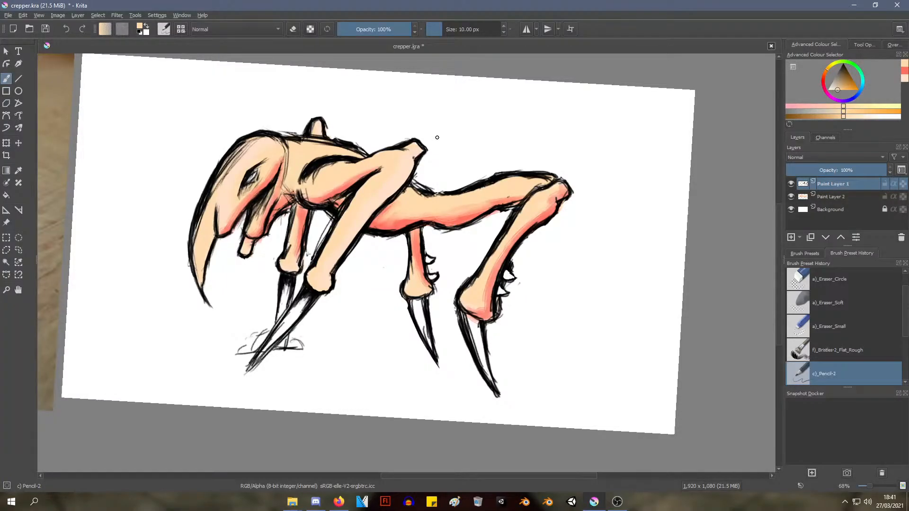
{"action": "middle_click_drag", "start_coordinate": [378, 197], "coordinate": [345, 253]}
{"action": "mouse_move", "coordinate": [346, 253]}
{"action": "middle_mouse_down"}
{"action": "mouse_move", "coordinate": [358, 222]}
{"action": "mouse_move", "coordinate": [341, 250]}
{"action": "middle_mouse_up"}
{"action": "middle_click_drag", "start_coordinate": [342, 249], "coordinate": [338, 221], "text": "ctrl"}
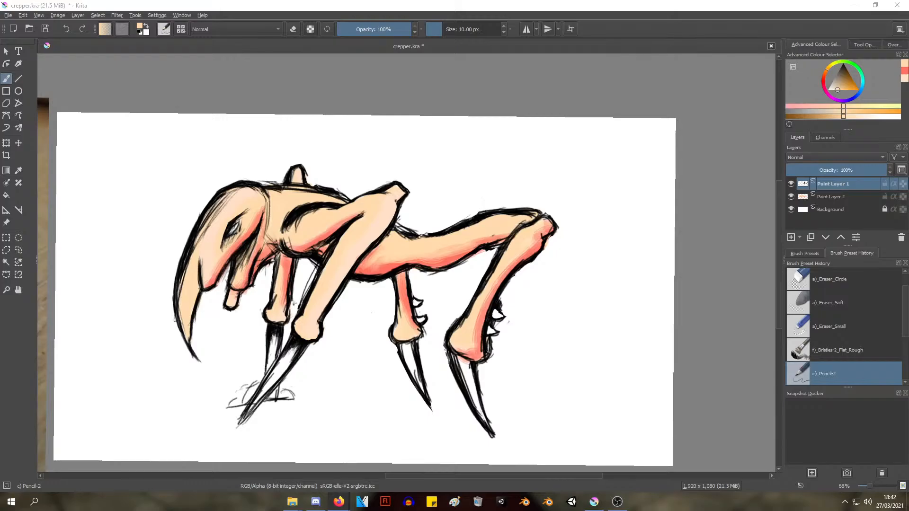
Close the Resident Evil 2 Leon texture page in the browser and return to the creature painting in Krita
{"action": "left_click_drag", "start_coordinate": [487, 74], "coordinate": [580, 69]}
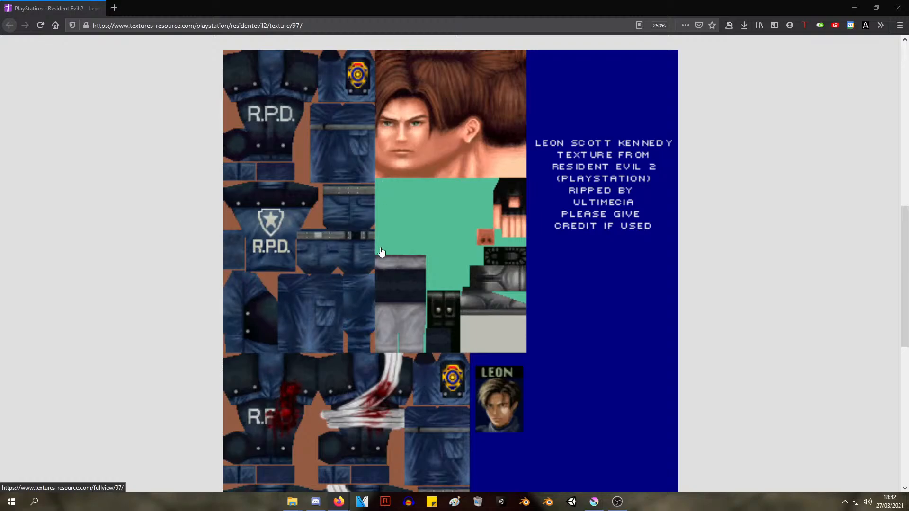
{"action": "left_click", "coordinate": [898, 8]}
{"action": "scroll", "coordinate": [467, 159], "scroll_direction": "down", "scroll_amount": 1, "text": "ctrl"}
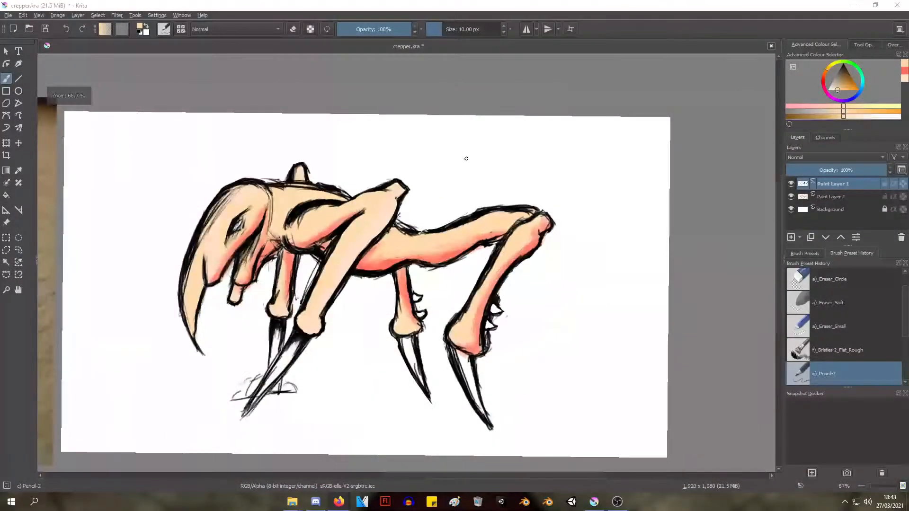
{"action": "middle_click_drag", "start_coordinate": [457, 143], "coordinate": [491, 118]}
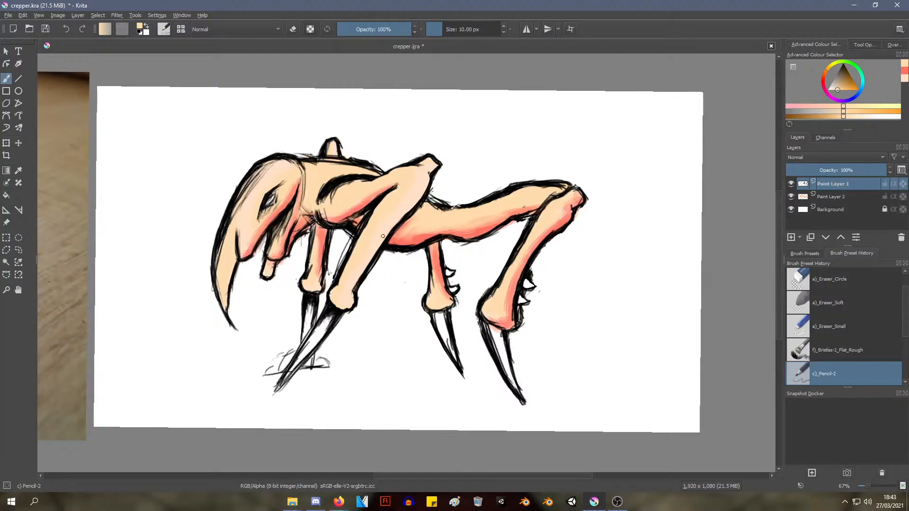
Choose a light brownish grey and fill the small stub beneath the lower jaw on Paint Layer 2
{"action": "right_click", "coordinate": [320, 231]}
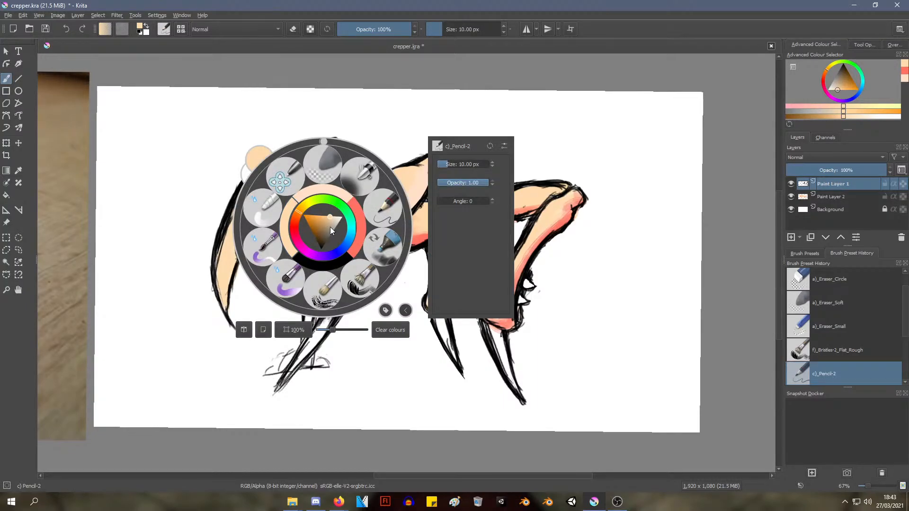
{"action": "left_click", "coordinate": [331, 228]}
{"action": "left_click", "coordinate": [170, 305]}
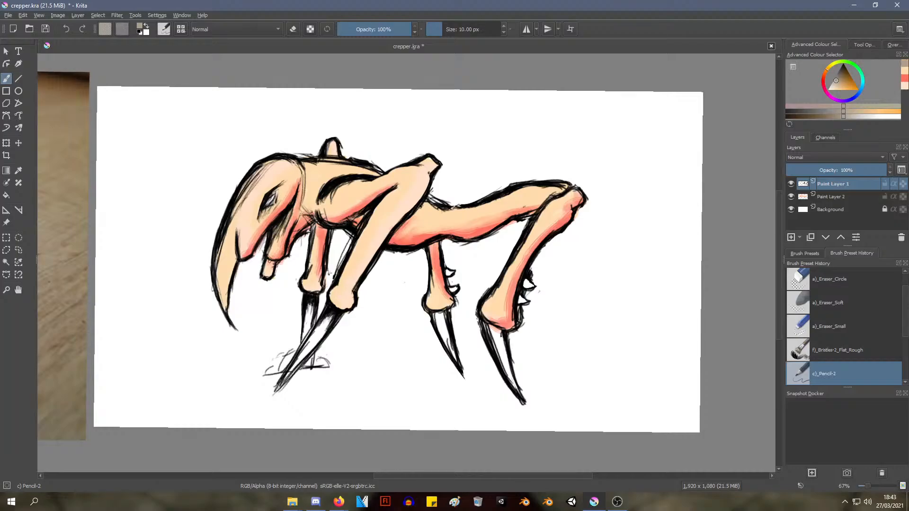
{"action": "left_click", "coordinate": [832, 197]}
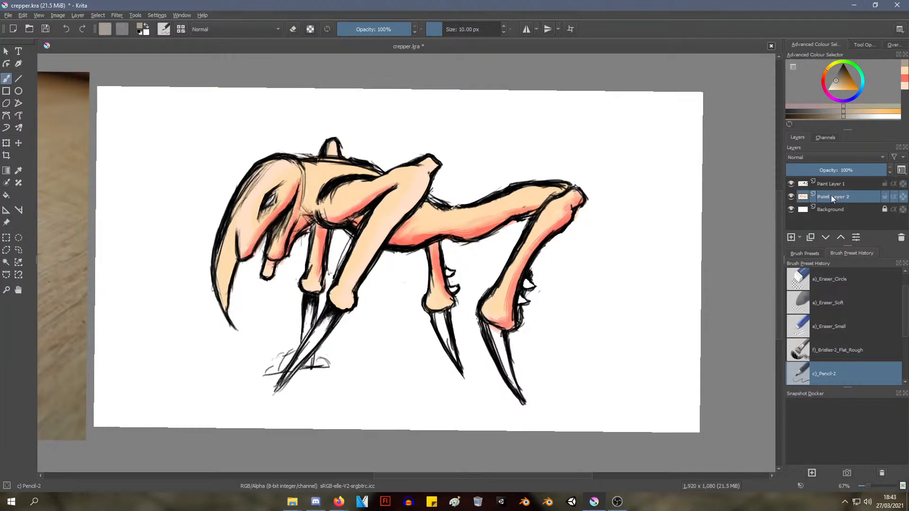
{"action": "middle_click_drag", "start_coordinate": [320, 244], "coordinate": [322, 205], "text": "ctrl"}
{"action": "mouse_move", "coordinate": [220, 280]}
{"action": "left_mouse_down"}
{"action": "mouse_move", "coordinate": [228, 284]}
{"action": "mouse_move", "coordinate": [216, 300]}
{"action": "mouse_move", "coordinate": [226, 302]}
{"action": "mouse_move", "coordinate": [229, 280]}
{"action": "left_mouse_up"}
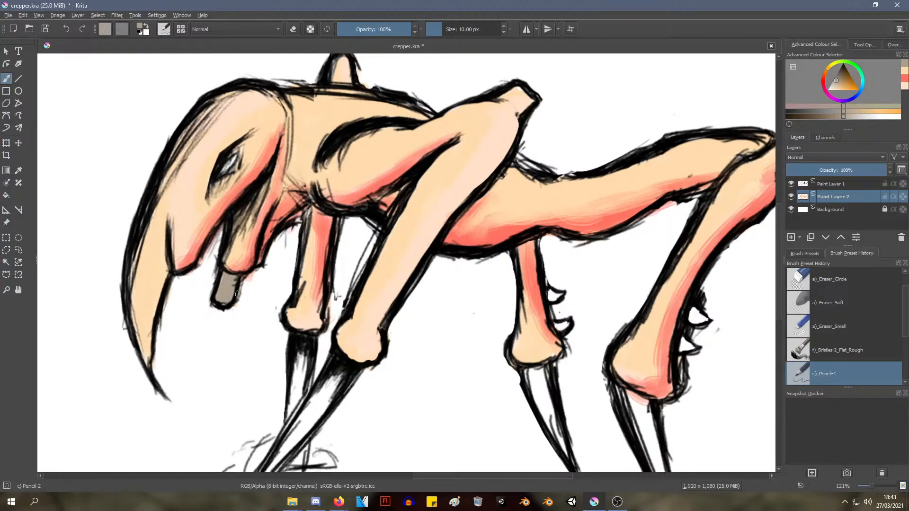
Shade the edges of the stub beneath the jaw in dark brownish grey and soften its centre with the lighter grey
{"action": "scroll", "coordinate": [228, 284], "scroll_direction": "down", "scroll_amount": 1}
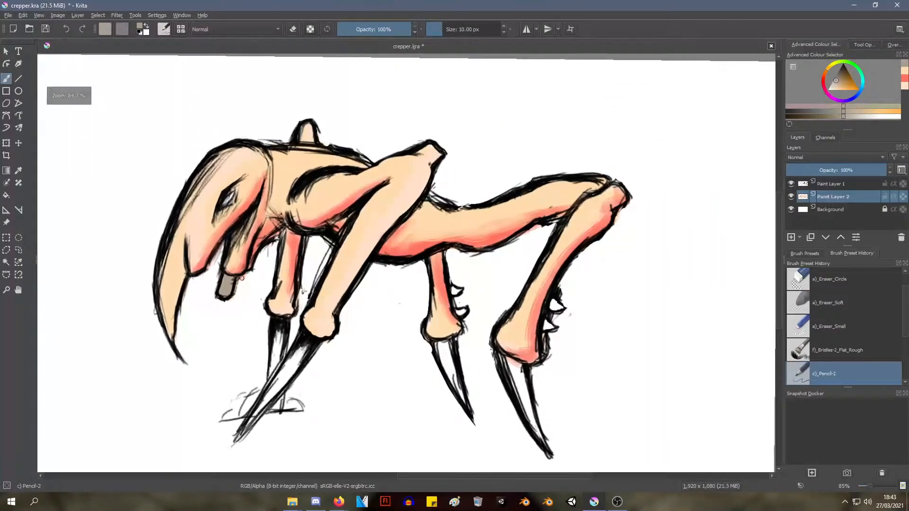
{"action": "right_click", "coordinate": [229, 284]}
{"action": "left_click_drag", "start_coordinate": [230, 290], "coordinate": [227, 288]}
{"action": "left_click", "coordinate": [113, 231]}
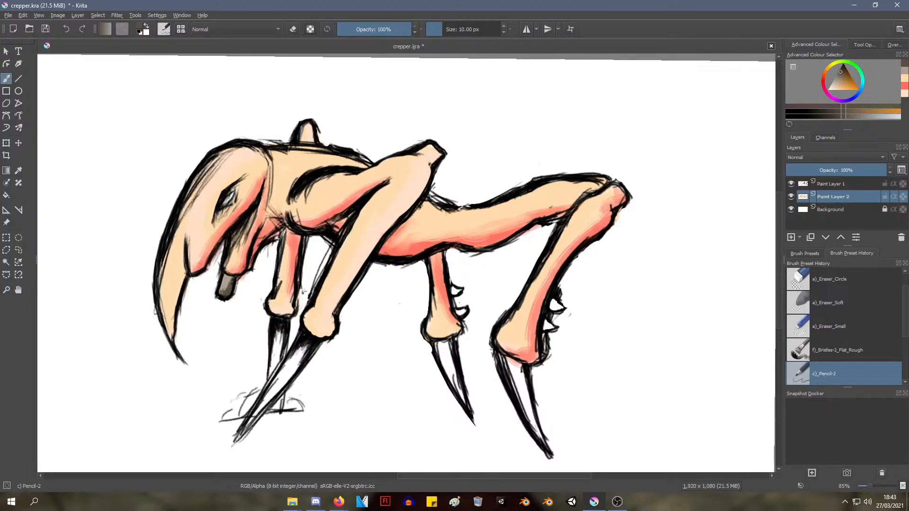
{"action": "middle_click_drag", "start_coordinate": [221, 318], "coordinate": [221, 279], "text": "ctrl"}
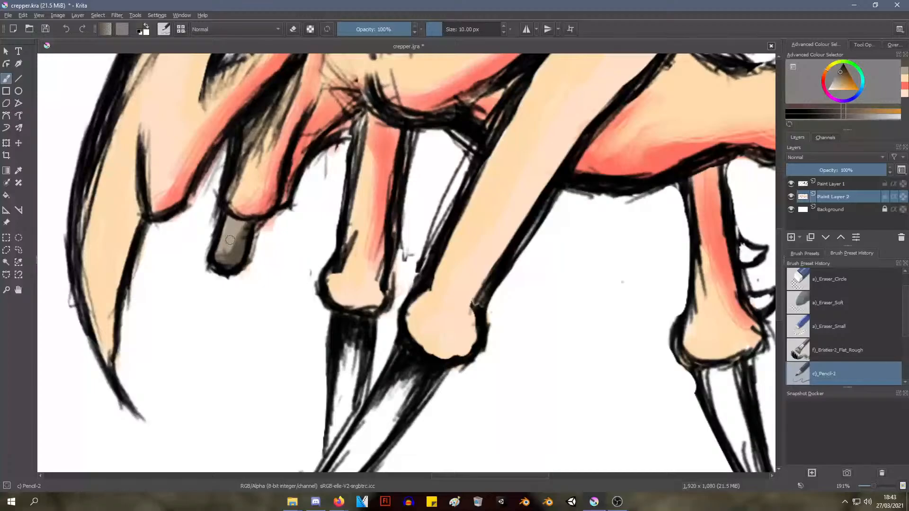
{"action": "mouse_move", "coordinate": [230, 240]}
{"action": "left_mouse_down", "text": "ctrl"}
{"action": "mouse_move", "coordinate": [222, 244]}
{"action": "mouse_move", "coordinate": [231, 235]}
{"action": "left_mouse_up", "text": "ctrl"}
{"action": "left_click", "coordinate": [223, 245], "text": "ctrl"}
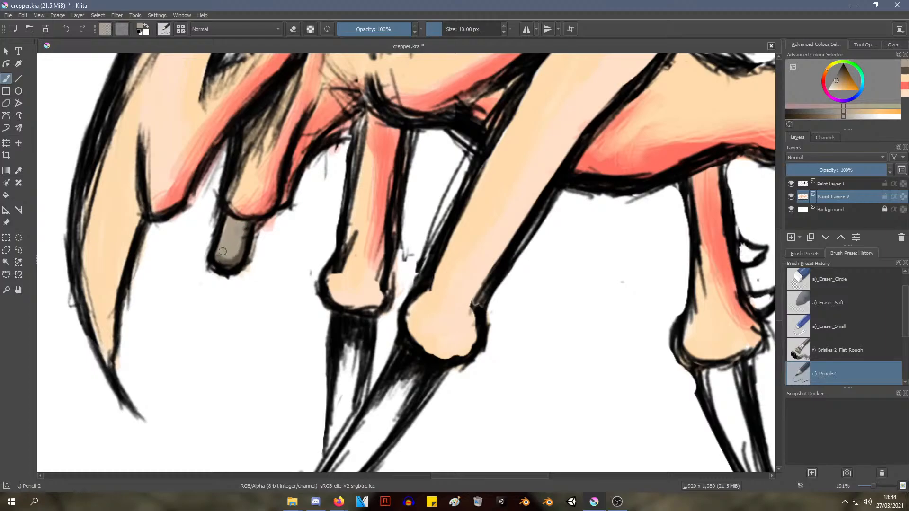
Add a new paint layer directly above Paint Layer 2
{"action": "mouse_move", "coordinate": [304, 229]}
{"action": "middle_mouse_down", "text": "ctrl"}
{"action": "mouse_move", "coordinate": [263, 288]}
{"action": "mouse_move", "coordinate": [260, 260]}
{"action": "mouse_move", "coordinate": [292, 214]}
{"action": "middle_mouse_up", "text": "ctrl"}
{"action": "right_click", "coordinate": [341, 187]}
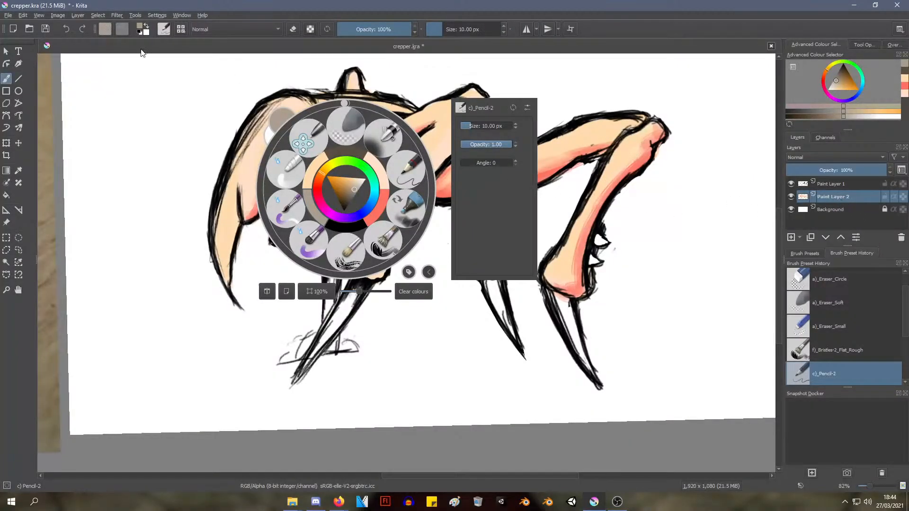
{"action": "left_click", "coordinate": [58, 15]}
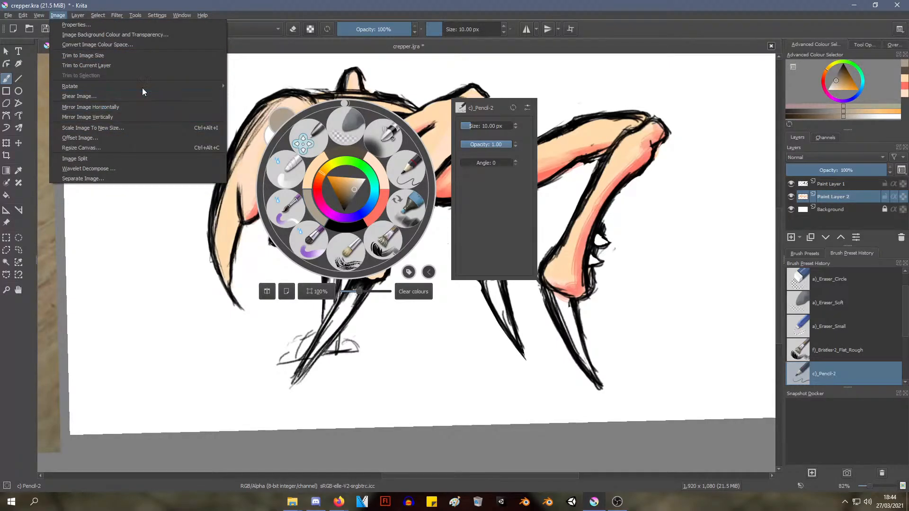
{"action": "left_click", "coordinate": [98, 15]}
{"action": "mouse_move", "coordinate": [78, 15]}
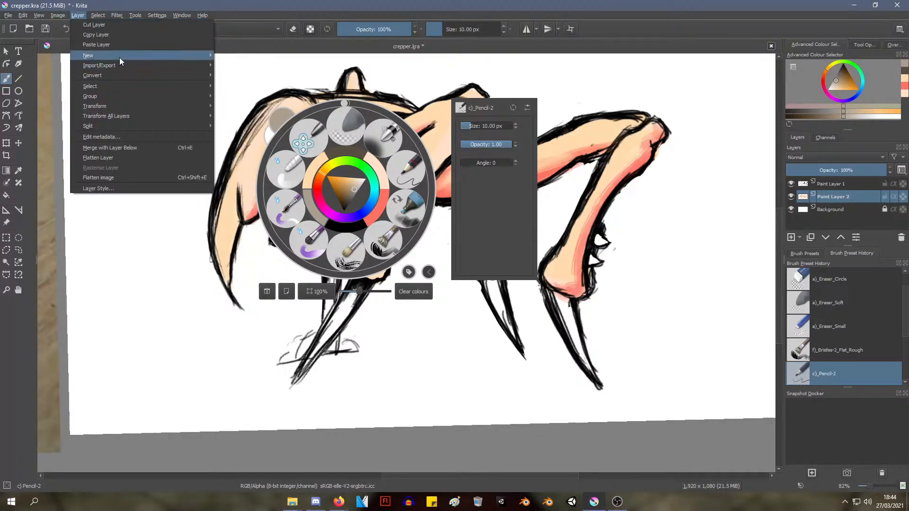
{"action": "mouse_move", "coordinate": [134, 57]}
{"action": "left_click", "coordinate": [246, 56]}
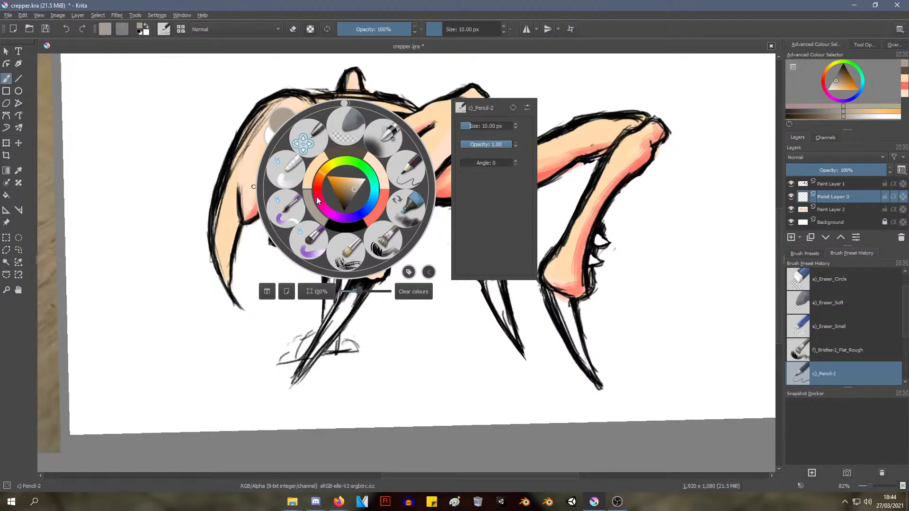
Set the painting colour to dark red and choose the Wet Paint Details brush
{"action": "left_click", "coordinate": [335, 191]}
{"action": "left_click_drag", "start_coordinate": [318, 191], "coordinate": [317, 184]}
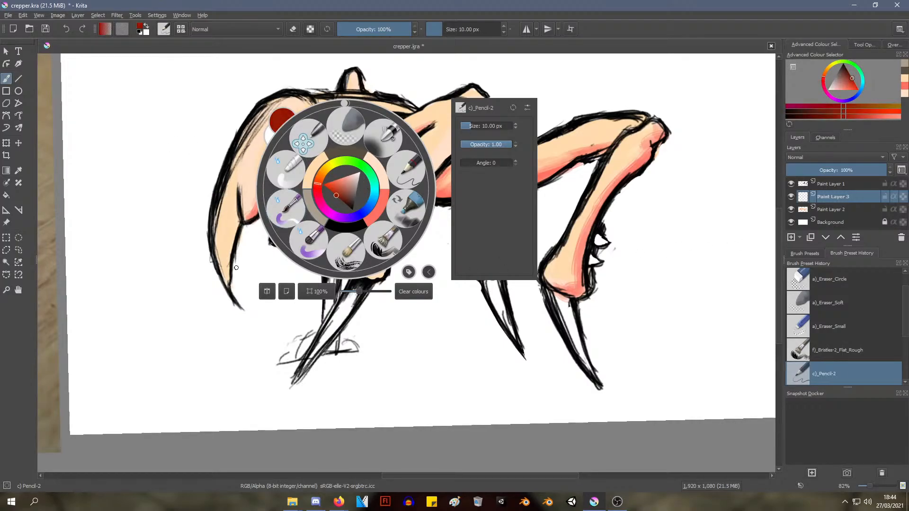
{"action": "left_click", "coordinate": [236, 268]}
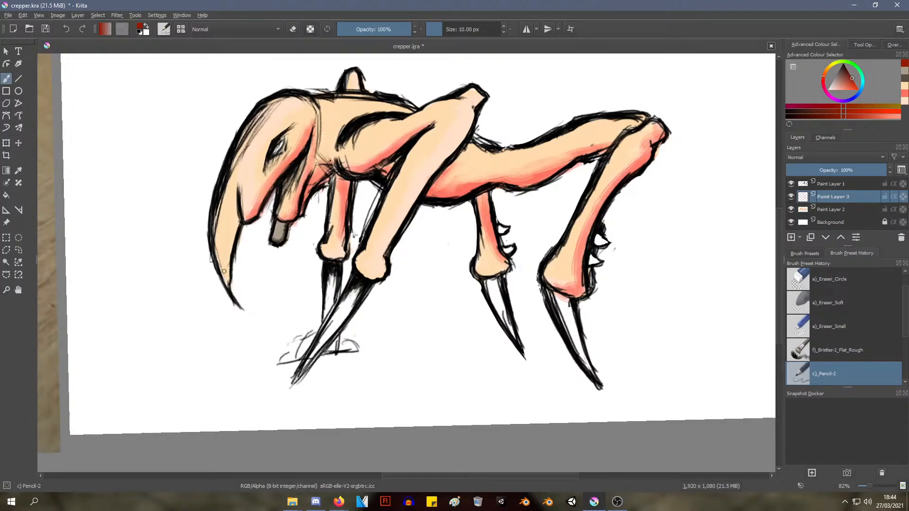
{"action": "scroll", "coordinate": [224, 272], "scroll_direction": "up", "scroll_amount": 4}
{"action": "right_click", "coordinate": [251, 194]}
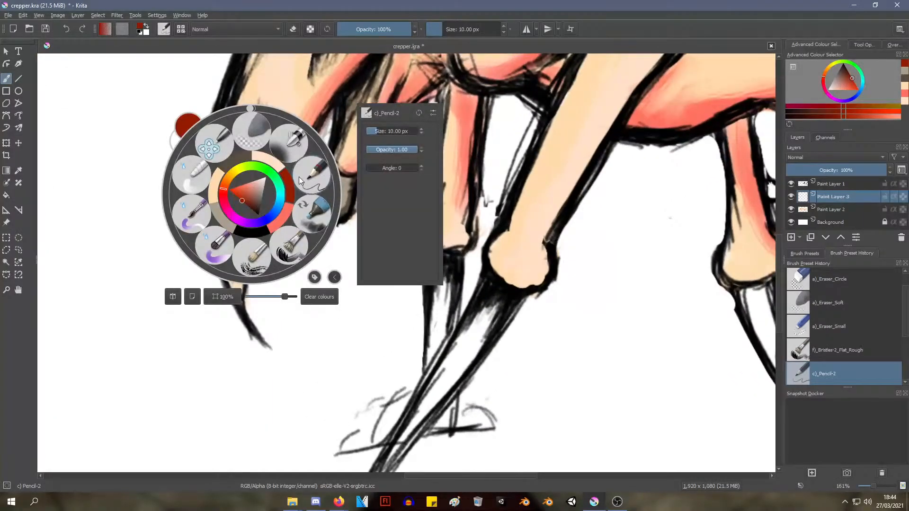
{"action": "left_click", "coordinate": [192, 216]}
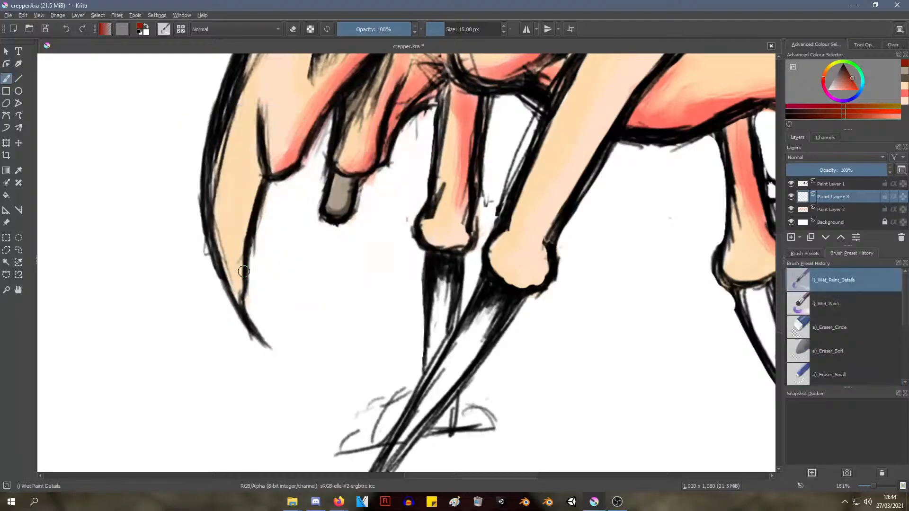
Paint dark-red blood over the pointed lower tip of the head and dab small spots just above it
{"action": "mouse_move", "coordinate": [233, 238]}
{"action": "left_mouse_down"}
{"action": "mouse_move", "coordinate": [240, 299]}
{"action": "mouse_move", "coordinate": [214, 222]}
{"action": "mouse_move", "coordinate": [224, 227]}
{"action": "mouse_move", "coordinate": [247, 324]}
{"action": "mouse_move", "coordinate": [266, 348]}
{"action": "left_mouse_up"}
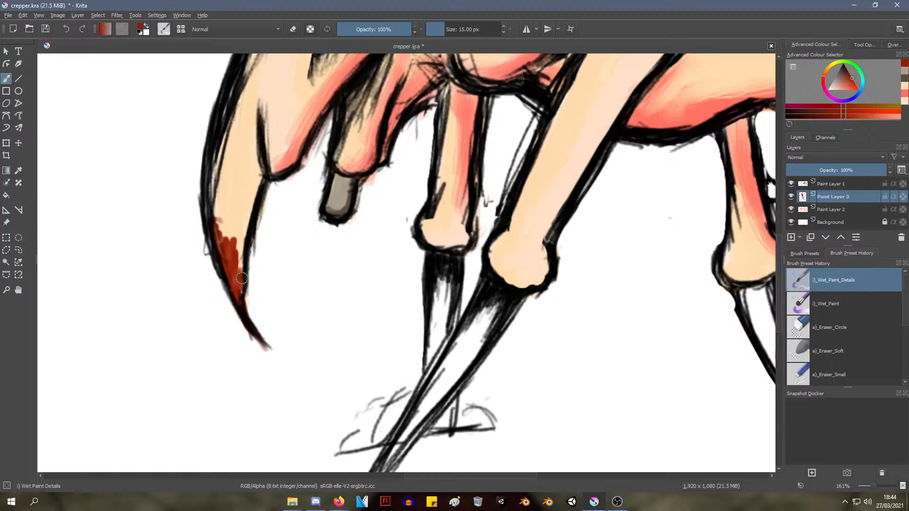
{"action": "mouse_move", "coordinate": [242, 278]}
{"action": "left_mouse_down"}
{"action": "mouse_move", "coordinate": [235, 219]}
{"action": "mouse_move", "coordinate": [227, 225]}
{"action": "mouse_move", "coordinate": [239, 214]}
{"action": "mouse_move", "coordinate": [216, 207]}
{"action": "mouse_move", "coordinate": [235, 247]}
{"action": "left_mouse_up"}
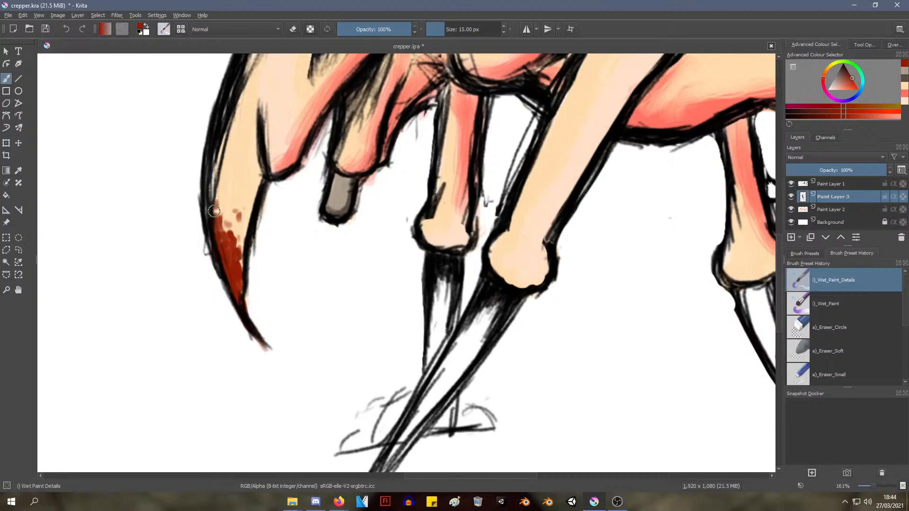
{"action": "left_click", "coordinate": [223, 181]}
{"action": "left_click_drag", "start_coordinate": [222, 200], "coordinate": [221, 206]}
{"action": "left_click", "coordinate": [237, 237]}
{"action": "left_click", "coordinate": [237, 228]}
{"action": "left_click", "coordinate": [233, 211]}
{"action": "left_click", "coordinate": [229, 203]}
{"action": "left_click", "coordinate": [247, 211]}
Extend the blood up the head tip with uneven dark-red streaks, undoing the stroke that spills over the outline
{"action": "mouse_move", "coordinate": [278, 204]}
{"action": "middle_mouse_down", "text": "ctrl"}
{"action": "mouse_move", "coordinate": [235, 310]}
{"action": "mouse_move", "coordinate": [234, 193]}
{"action": "middle_mouse_up", "text": "ctrl"}
{"action": "left_click_drag", "start_coordinate": [225, 205], "coordinate": [224, 211]}
{"action": "mouse_move", "coordinate": [225, 211]}
{"action": "left_mouse_down"}
{"action": "mouse_move", "coordinate": [215, 234]}
{"action": "mouse_move", "coordinate": [212, 208]}
{"action": "left_mouse_up"}
{"action": "left_click_drag", "start_coordinate": [237, 260], "coordinate": [236, 228]}
{"action": "left_click_drag", "start_coordinate": [238, 240], "coordinate": [245, 306]}
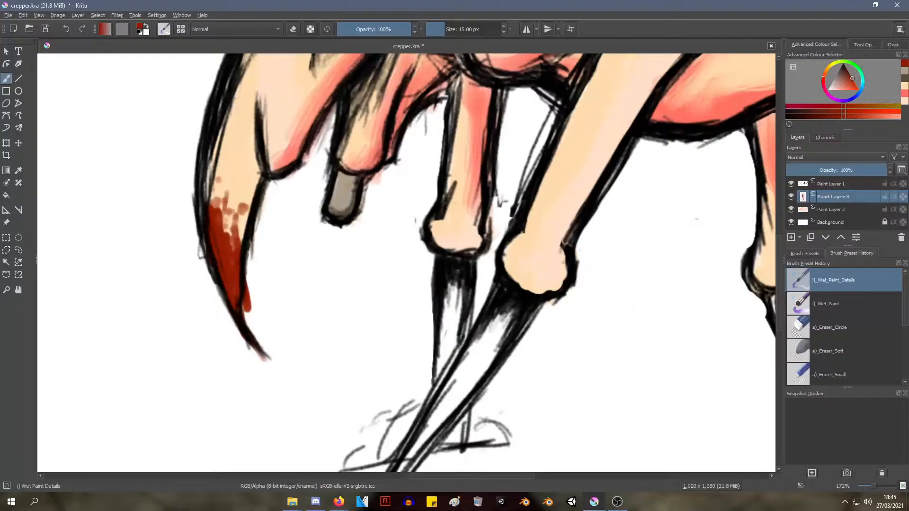
{"action": "key", "text": "ctrl+z"}
{"action": "left_click_drag", "start_coordinate": [234, 255], "coordinate": [237, 224]}
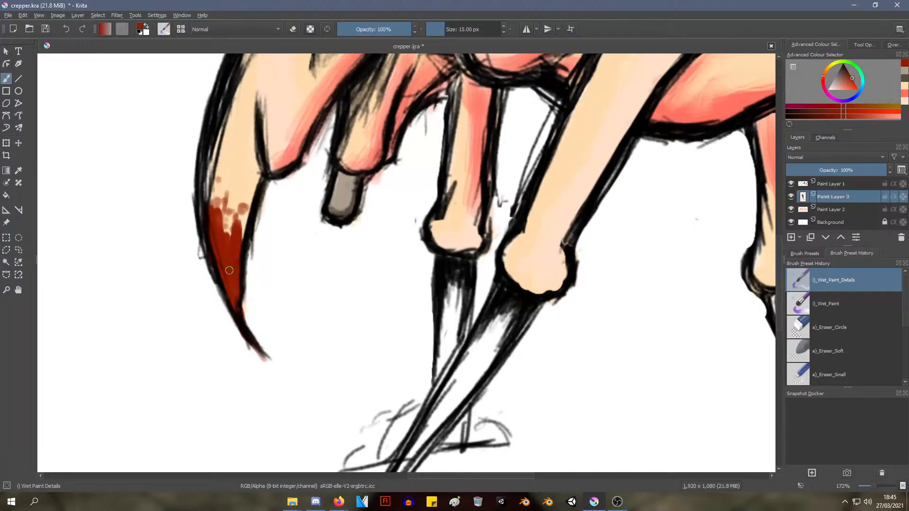
{"action": "left_click_drag", "start_coordinate": [229, 270], "coordinate": [219, 168]}
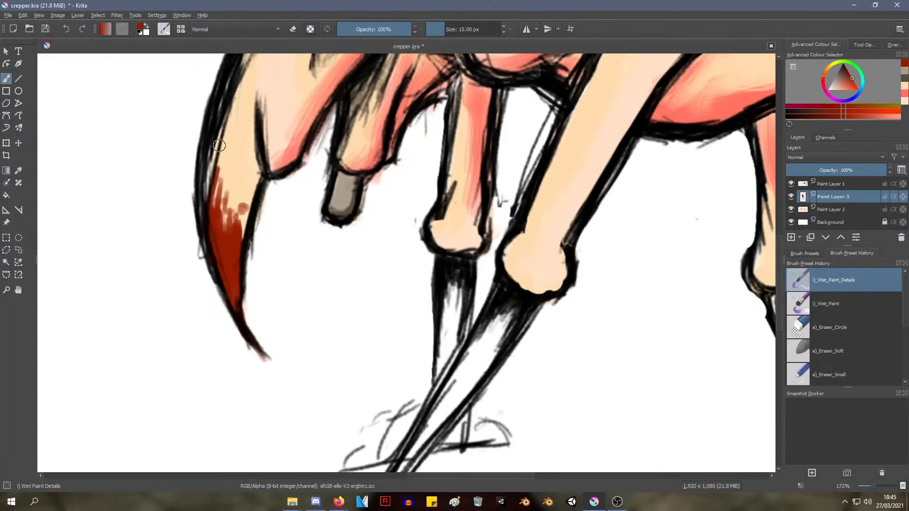
{"action": "left_click_drag", "start_coordinate": [235, 232], "coordinate": [238, 202]}
{"action": "mouse_move", "coordinate": [219, 238]}
{"action": "middle_mouse_down", "text": "ctrl"}
{"action": "mouse_move", "coordinate": [207, 319]}
{"action": "mouse_move", "coordinate": [212, 229]}
{"action": "middle_mouse_up", "text": "ctrl"}
Try erasing gaps between the blood streaks on the head tip with the Eraser Soft and Eraser Circle brushes
{"action": "right_click", "coordinate": [75, 146]}
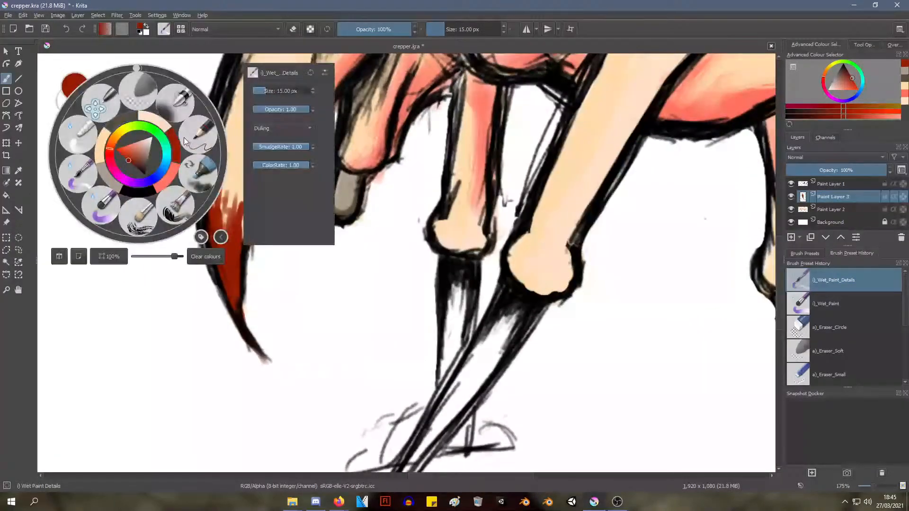
{"action": "left_click", "coordinate": [141, 89]}
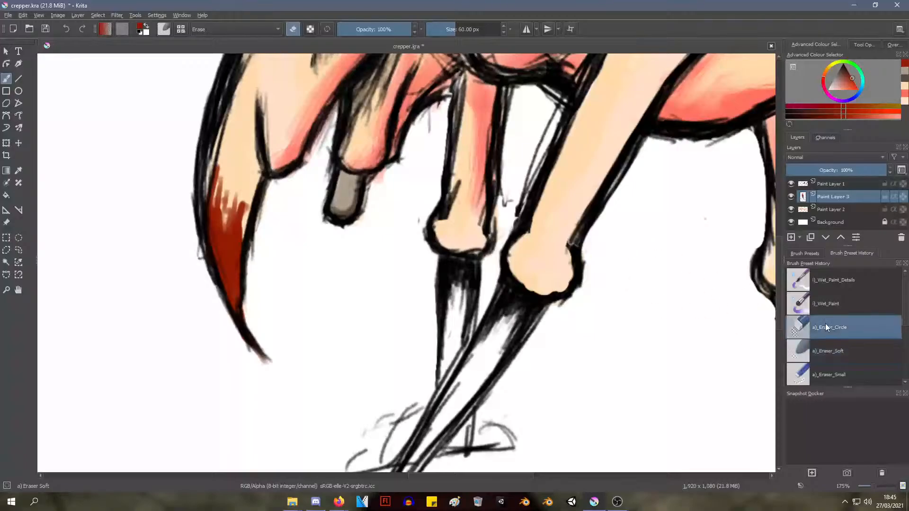
{"action": "left_click_drag", "start_coordinate": [237, 194], "coordinate": [229, 258]}
{"action": "key", "text": "ctrl+z"}
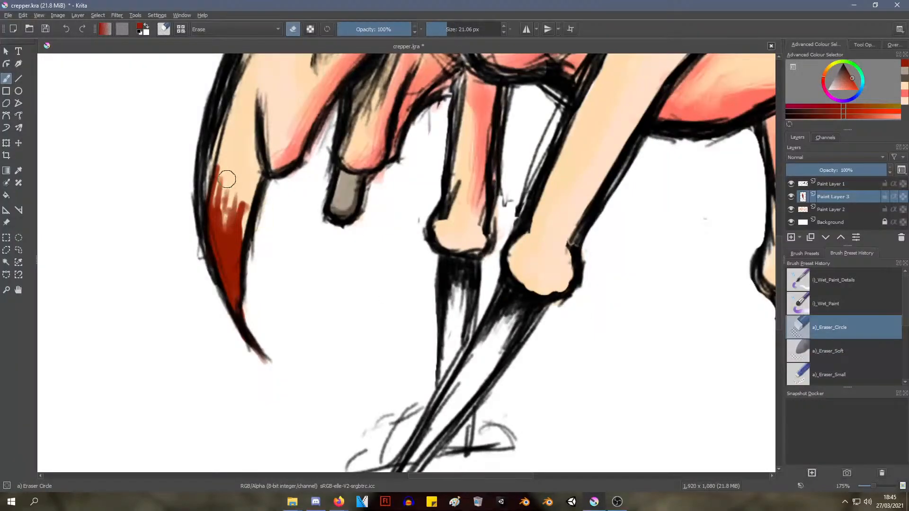
{"action": "mouse_move", "coordinate": [228, 182]}
{"action": "left_mouse_down"}
{"action": "mouse_move", "coordinate": [219, 237]}
{"action": "mouse_move", "coordinate": [223, 246]}
{"action": "mouse_move", "coordinate": [231, 238]}
{"action": "left_mouse_up"}
{"action": "key", "text": "ctrl+z"}
{"action": "key", "text": "ctrl+z"}
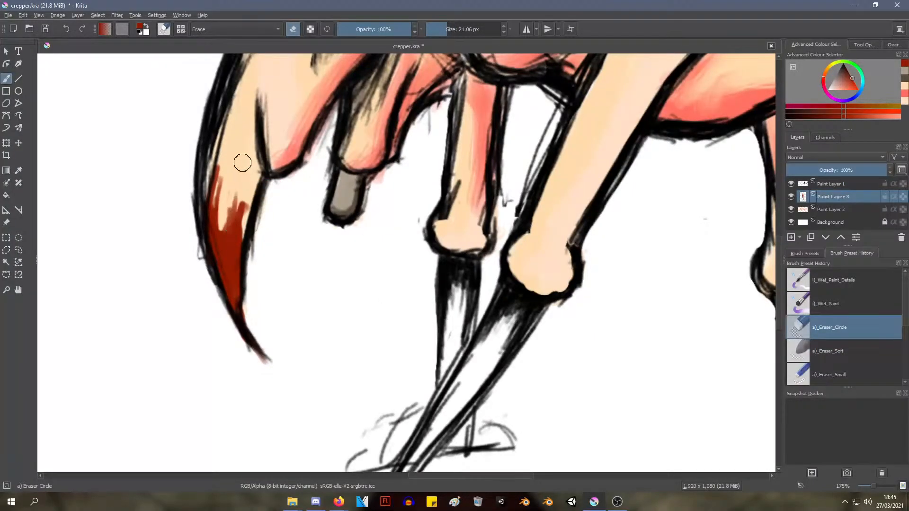
{"action": "left_click_drag", "start_coordinate": [241, 175], "coordinate": [231, 272]}
{"action": "key", "text": "ctrl+z"}
{"action": "key", "text": "ctrl+z"}
Open the pop-up palette of brushes and colours
{"action": "right_click", "coordinate": [345, 179]}
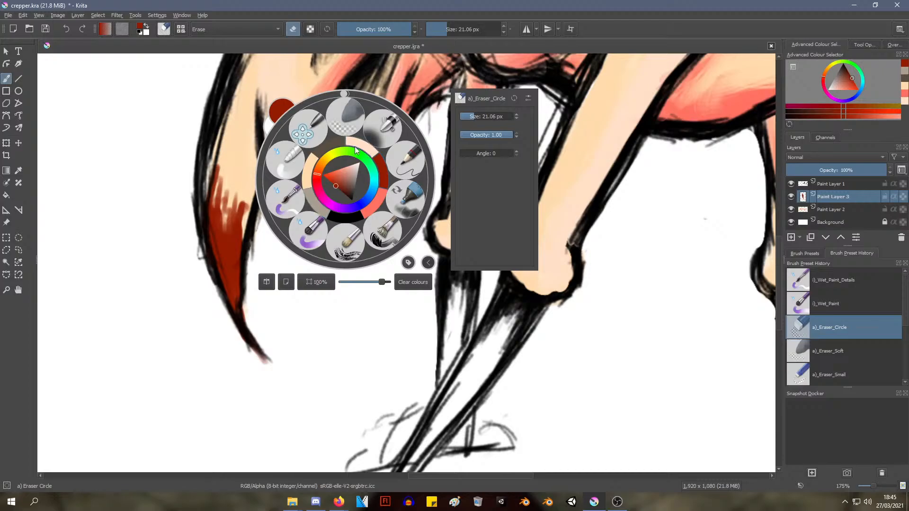
Try erasing a hair-thin gap in the head tip's blood with the Eraser Circle brush at 1.89 px
{"action": "left_click", "coordinate": [348, 130]}
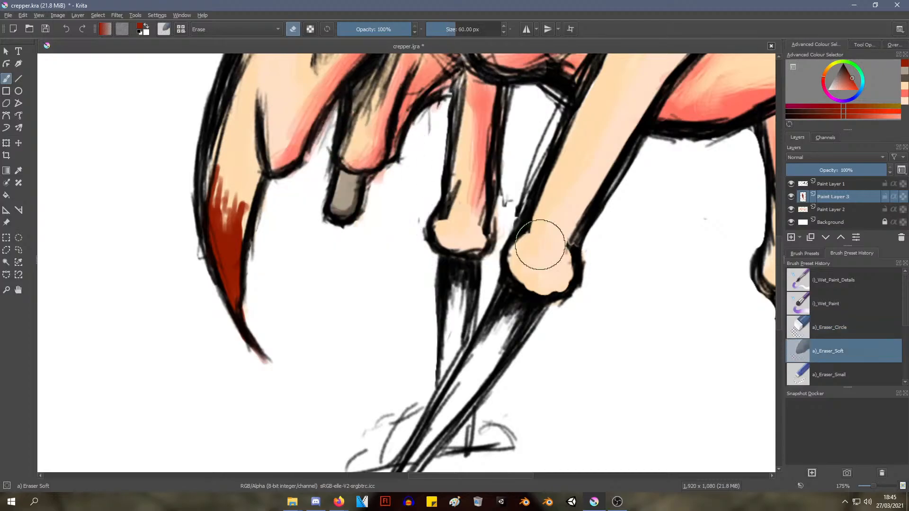
{"action": "right_click", "coordinate": [563, 244]}
{"action": "left_click", "coordinate": [362, 192]}
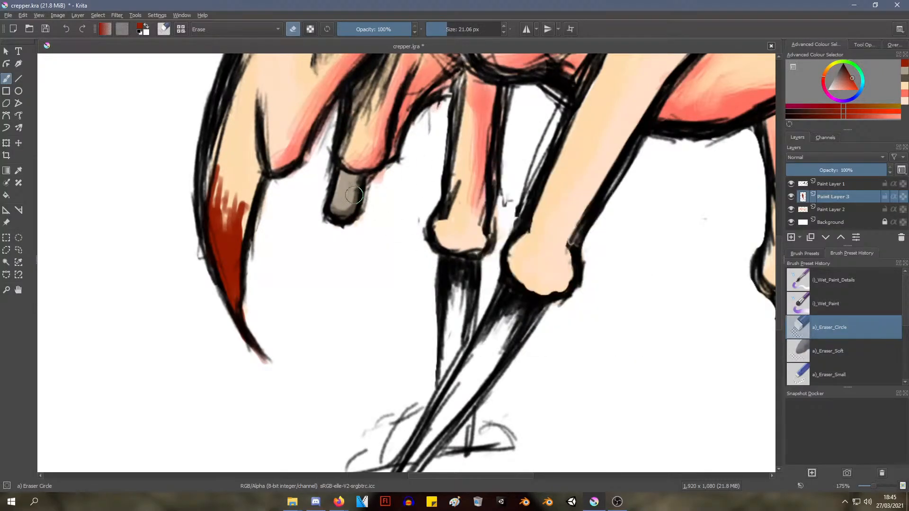
{"action": "right_click", "coordinate": [359, 187]}
{"action": "left_click_drag", "start_coordinate": [490, 126], "coordinate": [480, 126]}
{"action": "left_click", "coordinate": [236, 202]}
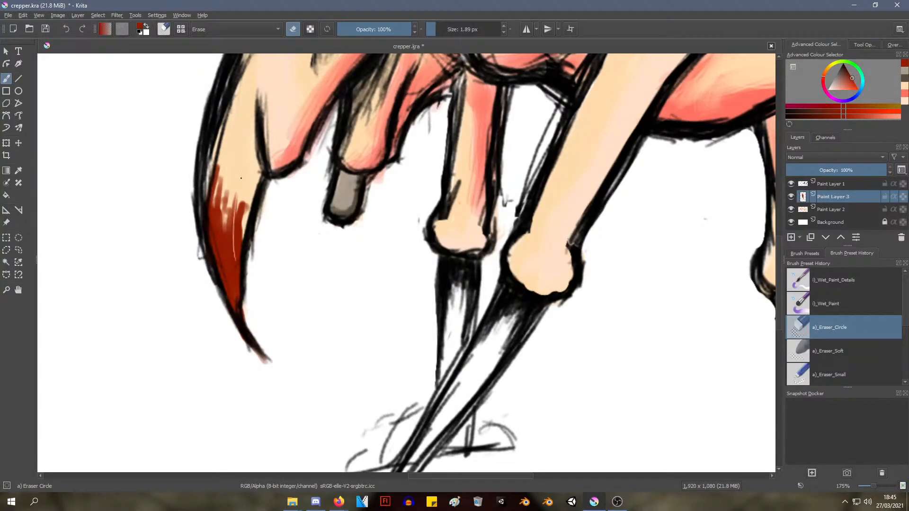
Set the Eraser Circle brush to 4.24 px and erase thin vertical gaps through the upper blood on the head tip
{"action": "right_click", "coordinate": [250, 184]}
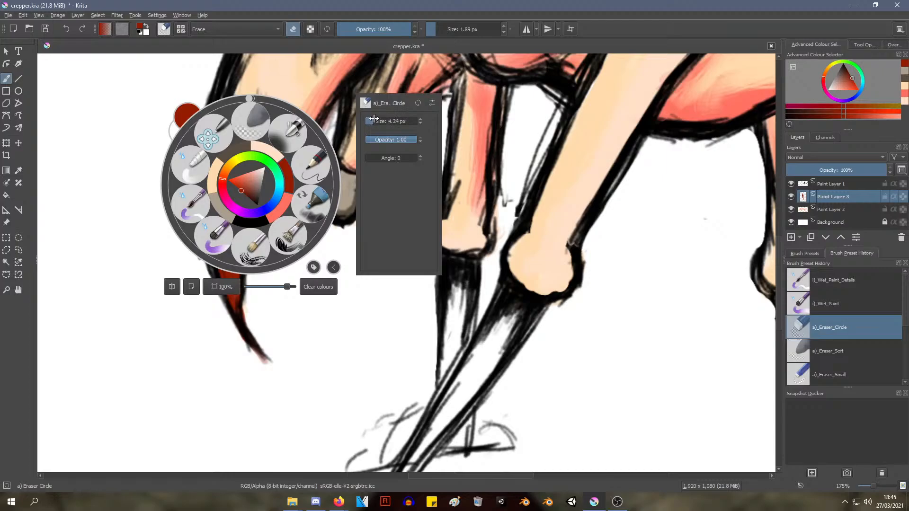
{"action": "left_click_drag", "start_coordinate": [375, 118], "coordinate": [373, 119]}
{"action": "left_click", "coordinate": [229, 205]}
{"action": "right_click", "coordinate": [231, 212]}
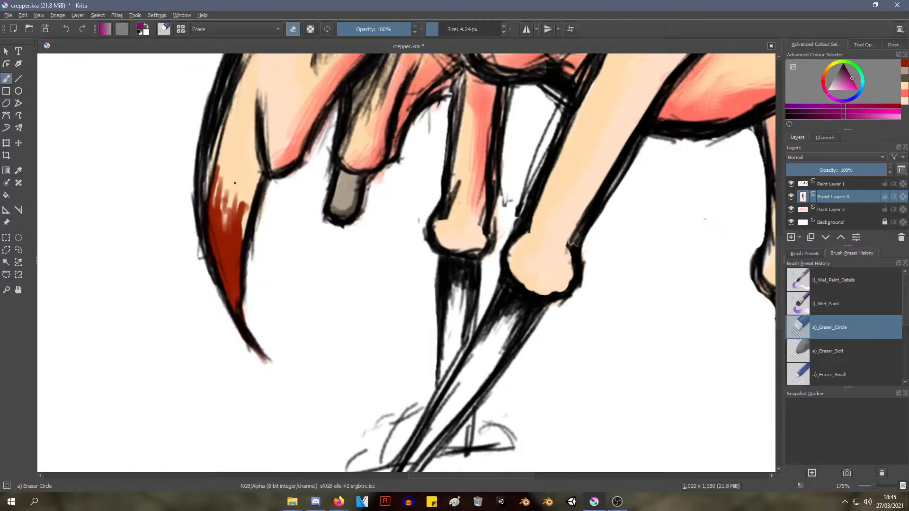
{"action": "mouse_move", "coordinate": [232, 205]}
{"action": "left_mouse_down"}
{"action": "mouse_move", "coordinate": [227, 260]}
{"action": "mouse_move", "coordinate": [235, 253]}
{"action": "left_mouse_up"}
{"action": "left_click_drag", "start_coordinate": [242, 200], "coordinate": [236, 258]}
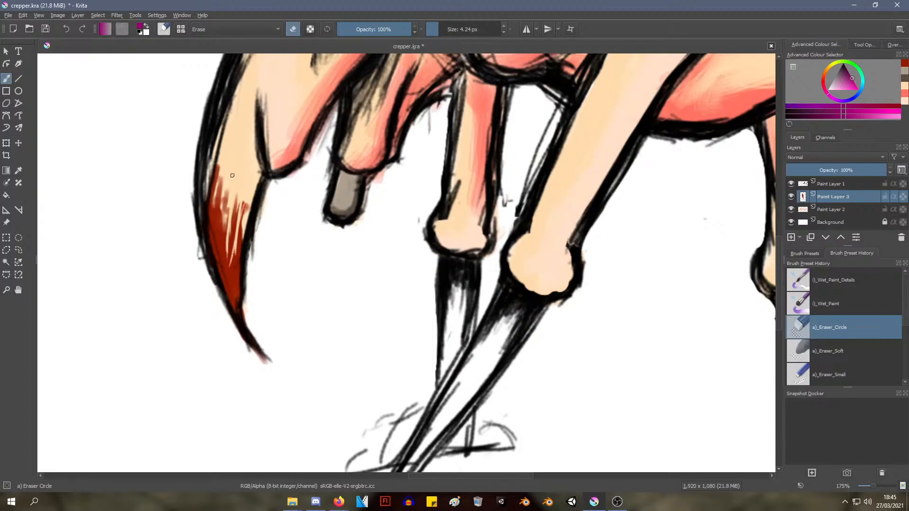
{"action": "left_click_drag", "start_coordinate": [228, 209], "coordinate": [225, 254]}
{"action": "mouse_move", "coordinate": [225, 190]}
{"action": "left_mouse_down"}
{"action": "mouse_move", "coordinate": [222, 240]}
{"action": "mouse_move", "coordinate": [214, 231]}
{"action": "mouse_move", "coordinate": [221, 242]}
{"action": "left_mouse_up"}
{"action": "mouse_move", "coordinate": [236, 197]}
{"action": "left_mouse_down"}
{"action": "mouse_move", "coordinate": [231, 240]}
{"action": "mouse_move", "coordinate": [240, 225]}
{"action": "left_mouse_up"}
{"action": "left_click_drag", "start_coordinate": [248, 203], "coordinate": [237, 267]}
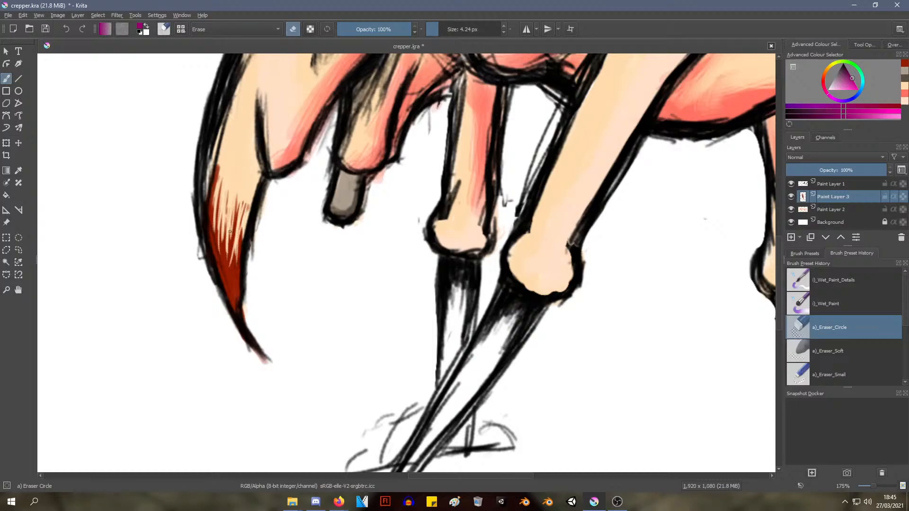
Erase finer gaps along the outer edge and middle of the head tip's blood so it thins out upwards
{"action": "middle_click_drag", "start_coordinate": [304, 126], "coordinate": [269, 212], "text": "ctrl"}
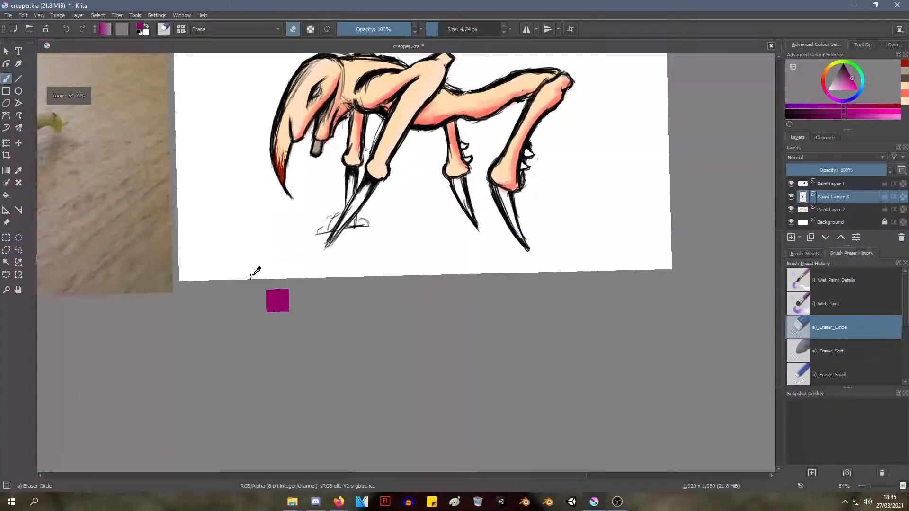
{"action": "mouse_move", "coordinate": [233, 258]}
{"action": "middle_mouse_down", "text": "ctrl"}
{"action": "mouse_move", "coordinate": [243, 180]}
{"action": "mouse_move", "coordinate": [254, 169]}
{"action": "mouse_move", "coordinate": [249, 392]}
{"action": "mouse_move", "coordinate": [274, 210]}
{"action": "middle_mouse_up", "text": "ctrl"}
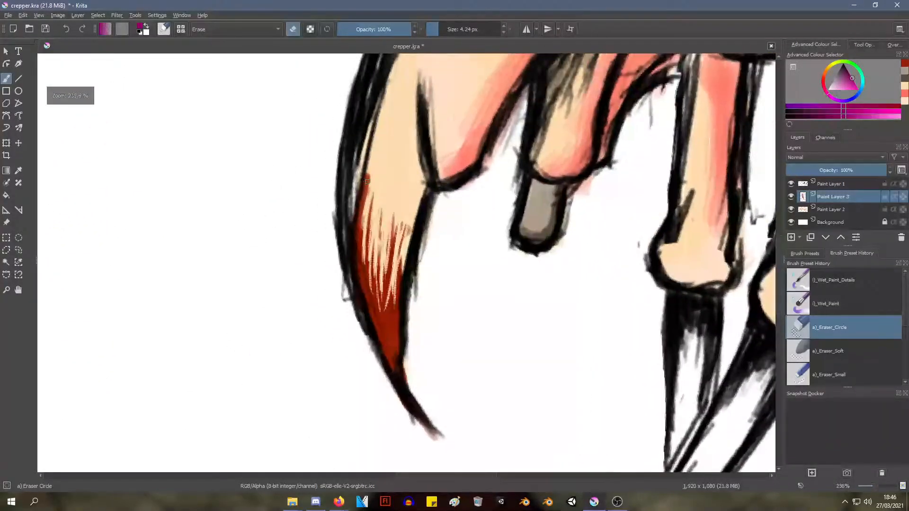
{"action": "mouse_move", "coordinate": [357, 235]}
{"action": "left_mouse_down"}
{"action": "mouse_move", "coordinate": [372, 170]}
{"action": "mouse_move", "coordinate": [358, 253]}
{"action": "left_mouse_up"}
{"action": "mouse_move", "coordinate": [368, 186]}
{"action": "left_mouse_down"}
{"action": "mouse_move", "coordinate": [359, 261]}
{"action": "mouse_move", "coordinate": [368, 264]}
{"action": "left_mouse_up"}
{"action": "left_click_drag", "start_coordinate": [384, 173], "coordinate": [378, 307]}
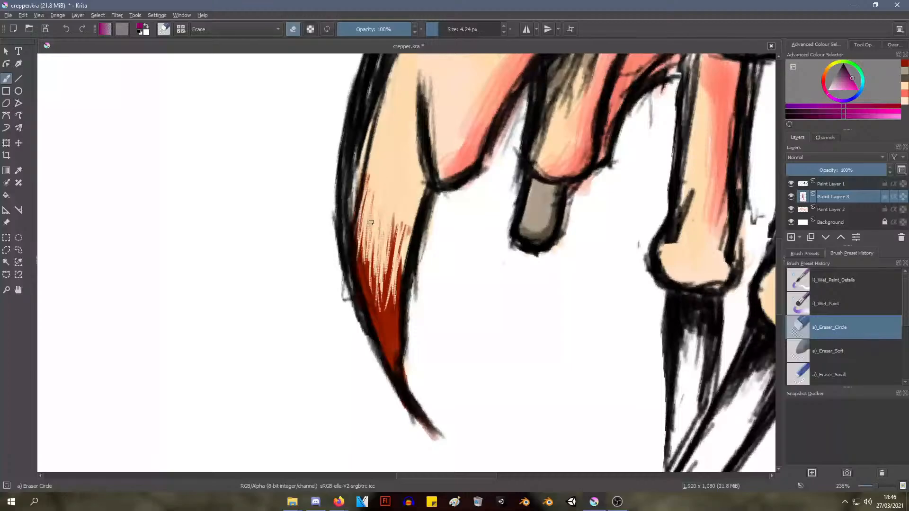
{"action": "left_click_drag", "start_coordinate": [370, 219], "coordinate": [374, 290]}
{"action": "mouse_move", "coordinate": [382, 232]}
{"action": "left_mouse_down"}
{"action": "mouse_move", "coordinate": [392, 292]}
{"action": "mouse_move", "coordinate": [394, 260]}
{"action": "mouse_move", "coordinate": [389, 280]}
{"action": "left_mouse_up"}
{"action": "left_click_drag", "start_coordinate": [394, 214], "coordinate": [388, 255]}
{"action": "mouse_move", "coordinate": [400, 254]}
{"action": "left_mouse_down"}
{"action": "mouse_move", "coordinate": [407, 223]}
{"action": "mouse_move", "coordinate": [404, 251]}
{"action": "left_mouse_up"}
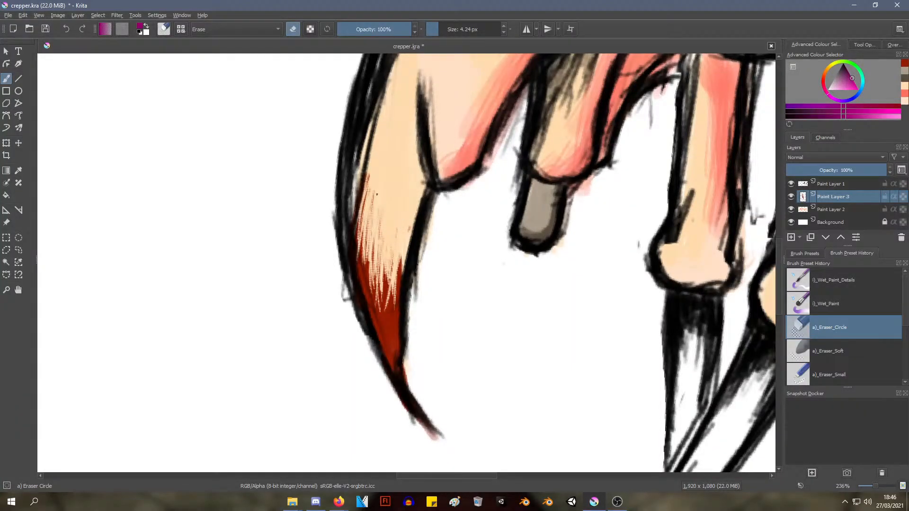
With the Wet Paint Details brush, sample the blood's dark red and dab it on the lower end of the grey stub
{"action": "middle_click_drag", "start_coordinate": [392, 211], "coordinate": [323, 301], "text": "ctrl"}
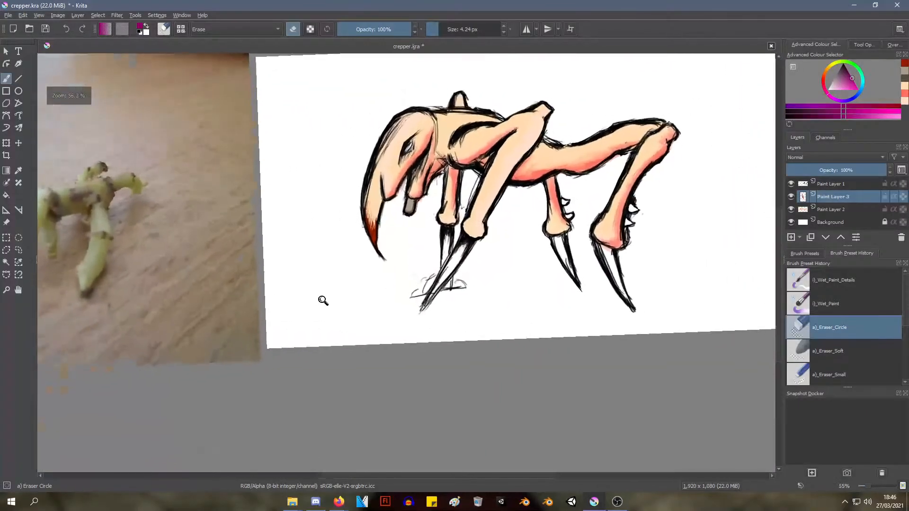
{"action": "mouse_move", "coordinate": [382, 190]}
{"action": "middle_mouse_down", "text": "shift"}
{"action": "mouse_move", "coordinate": [379, 207]}
{"action": "mouse_move", "coordinate": [380, 188]}
{"action": "middle_mouse_up", "text": "shift"}
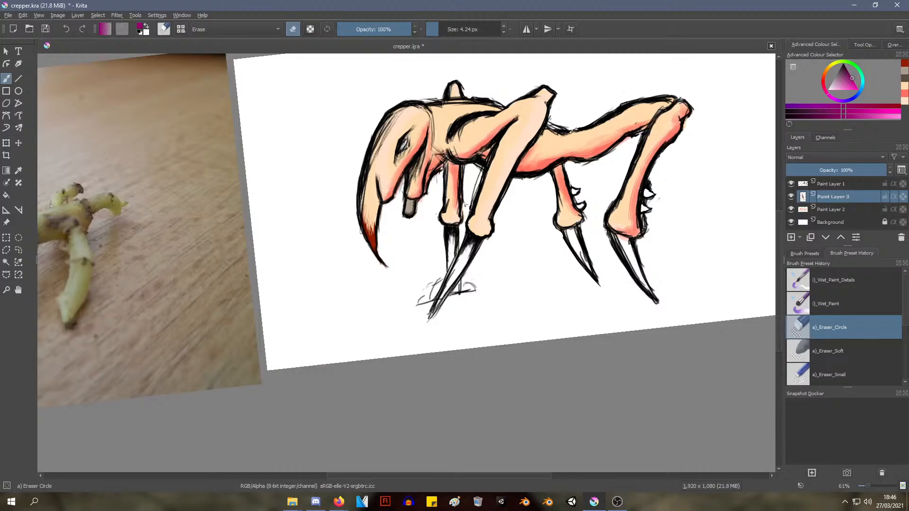
{"action": "middle_click_drag", "start_coordinate": [379, 201], "coordinate": [403, 159], "text": "ctrl"}
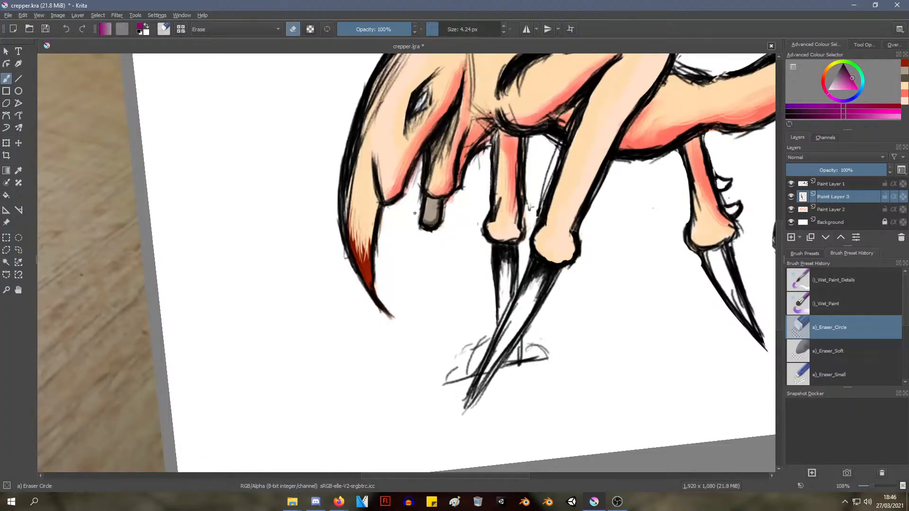
{"action": "right_click", "coordinate": [413, 266]}
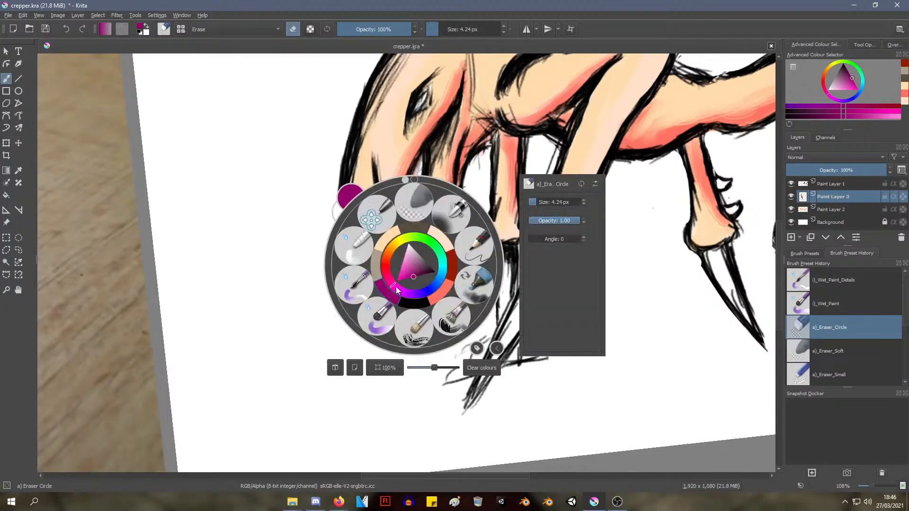
{"action": "right_click", "coordinate": [334, 207]}
{"action": "right_click", "coordinate": [335, 208]}
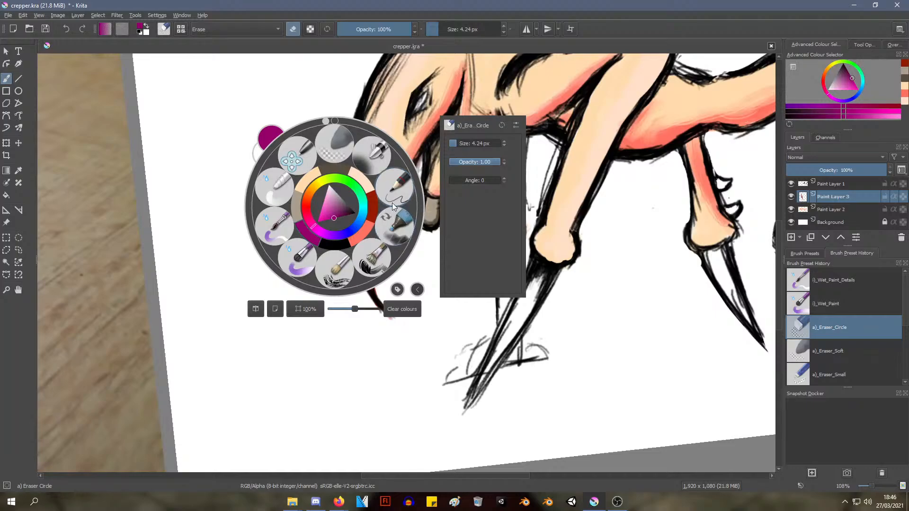
{"action": "left_click", "coordinate": [393, 191]}
{"action": "right_click", "coordinate": [356, 264]}
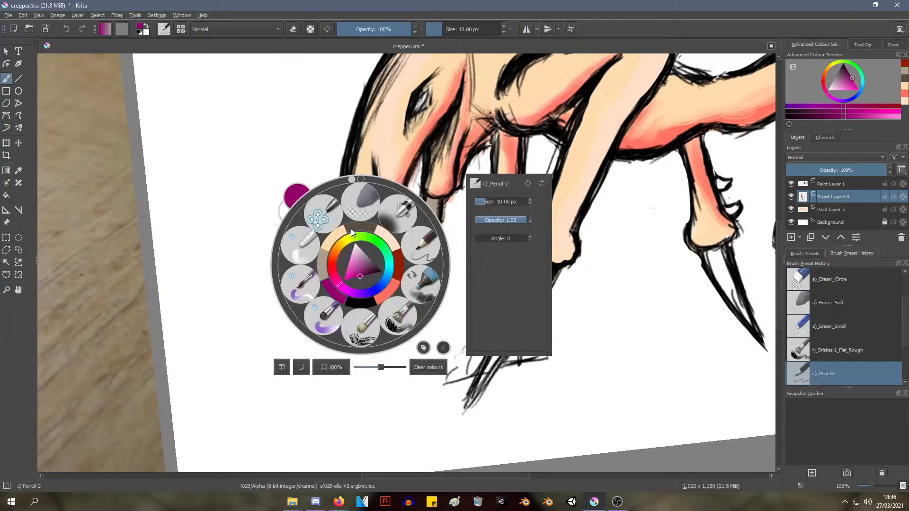
{"action": "left_click", "coordinate": [309, 281]}
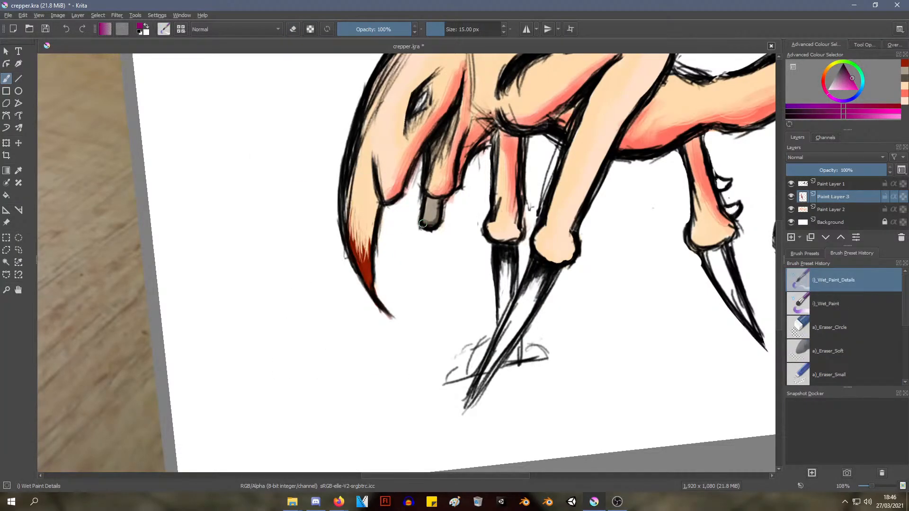
{"action": "left_click", "coordinate": [369, 271], "text": "ctrl"}
{"action": "left_click_drag", "start_coordinate": [436, 214], "coordinate": [432, 221]}
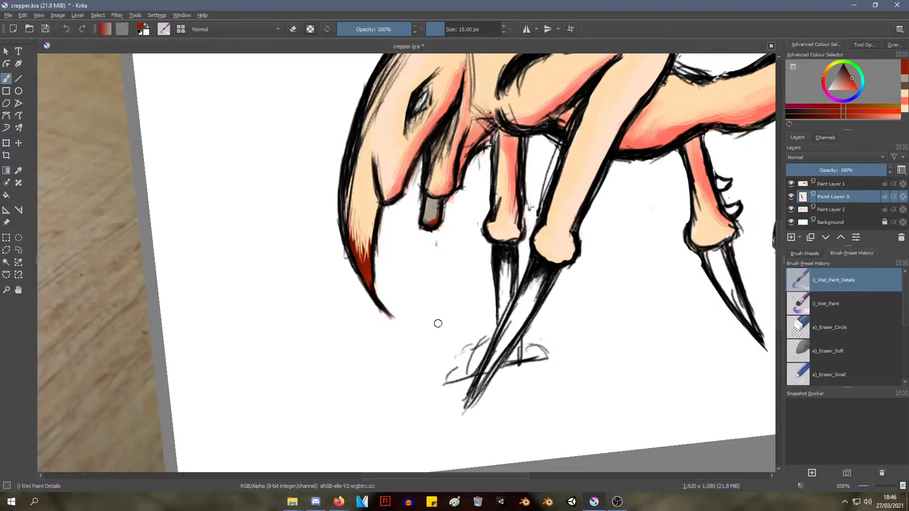
Try loose dark-red strokes on the ground below the head tip and undo them
{"action": "left_click_drag", "start_coordinate": [446, 340], "coordinate": [401, 351]}
{"action": "mouse_move", "coordinate": [401, 352]}
{"action": "left_mouse_down"}
{"action": "mouse_move", "coordinate": [443, 343]}
{"action": "mouse_move", "coordinate": [409, 354]}
{"action": "left_mouse_up"}
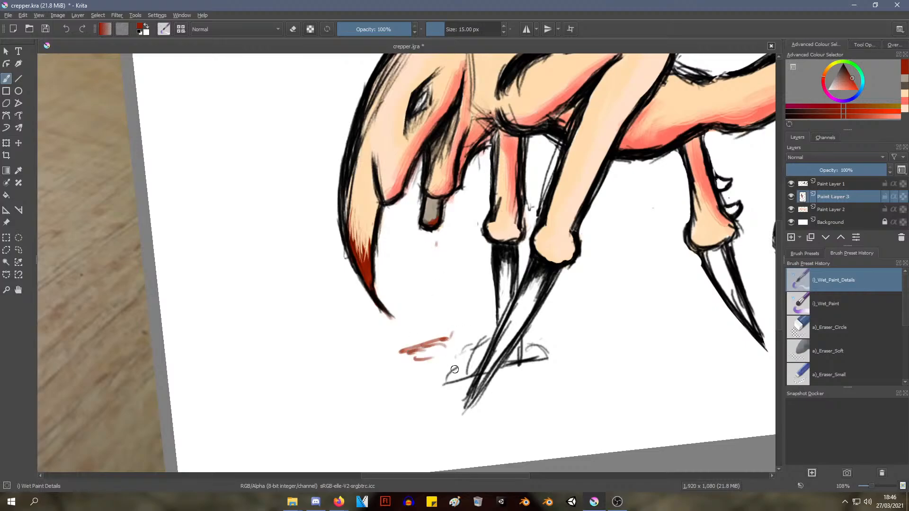
{"action": "key", "text": "ctrl+z"}
{"action": "key", "text": "ctrl+z"}
{"action": "key", "text": "ctrl+z"}
{"action": "key", "text": "ctrl+z"}
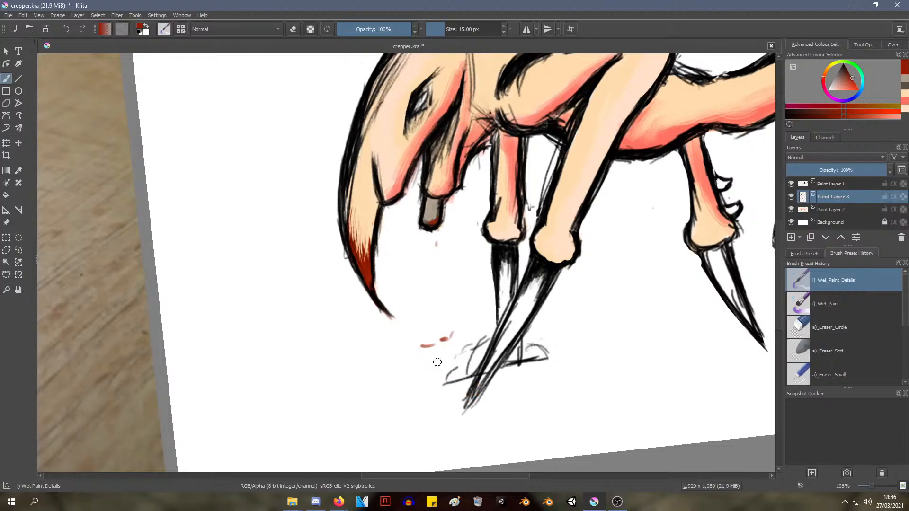
{"action": "key", "text": "ctrl+z"}
Paint a solid dark-red blood puddle on the ground reaching the front foot, with small droplets around its outer end
{"action": "mouse_move", "coordinate": [447, 369]}
{"action": "left_mouse_down"}
{"action": "mouse_move", "coordinate": [405, 380]}
{"action": "mouse_move", "coordinate": [452, 364]}
{"action": "mouse_move", "coordinate": [417, 374]}
{"action": "mouse_move", "coordinate": [441, 361]}
{"action": "mouse_move", "coordinate": [407, 383]}
{"action": "mouse_move", "coordinate": [455, 379]}
{"action": "mouse_move", "coordinate": [410, 388]}
{"action": "mouse_move", "coordinate": [459, 366]}
{"action": "left_mouse_up"}
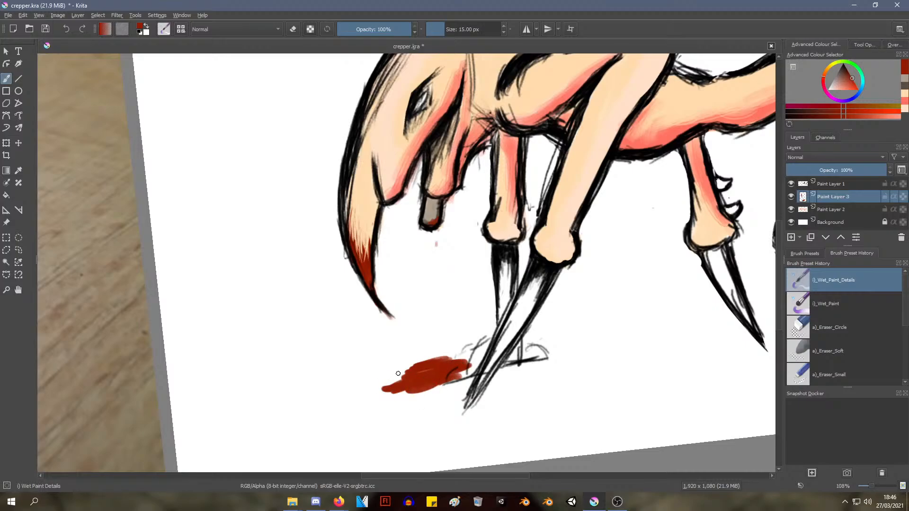
{"action": "mouse_move", "coordinate": [398, 373]}
{"action": "left_mouse_down"}
{"action": "mouse_move", "coordinate": [368, 383]}
{"action": "mouse_move", "coordinate": [386, 387]}
{"action": "mouse_move", "coordinate": [405, 376]}
{"action": "mouse_move", "coordinate": [397, 379]}
{"action": "left_mouse_up"}
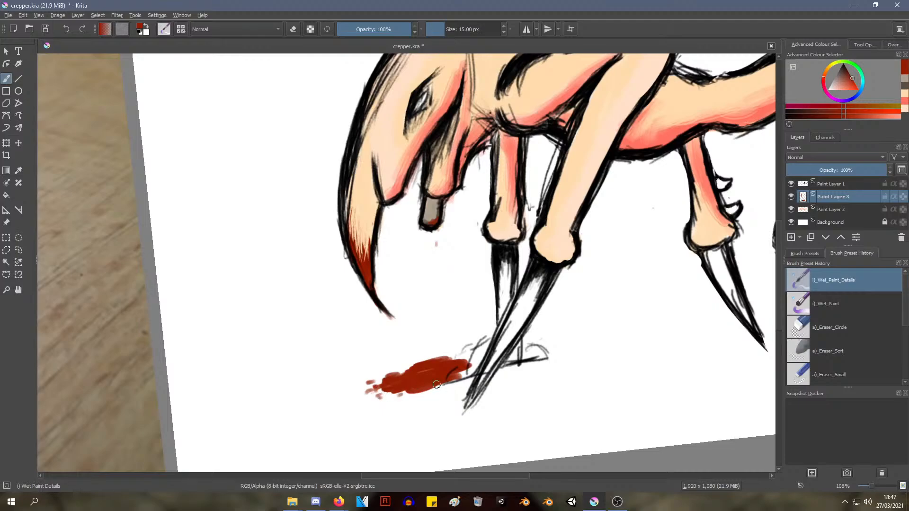
{"action": "middle_click_drag", "start_coordinate": [464, 244], "coordinate": [421, 303], "text": "ctrl"}
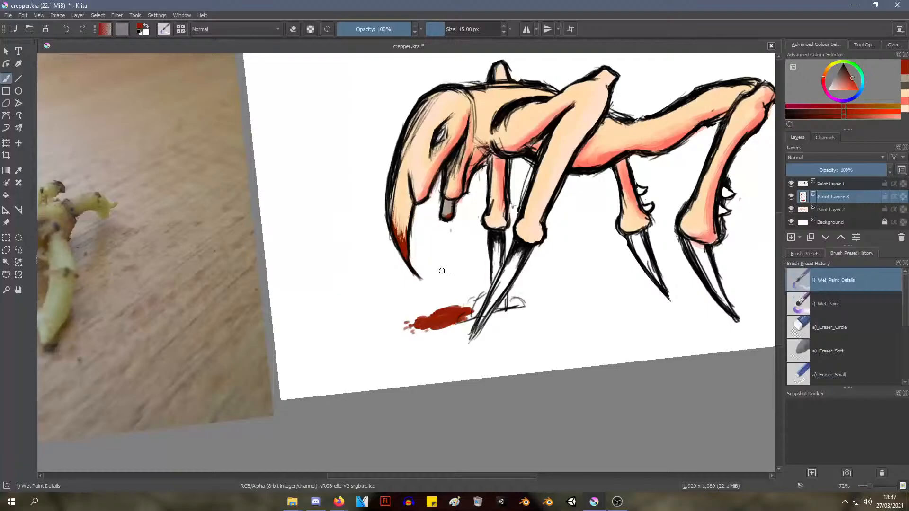
{"action": "middle_click_drag", "start_coordinate": [457, 227], "coordinate": [409, 274], "text": "shift"}
{"action": "middle_click_drag", "start_coordinate": [400, 291], "coordinate": [390, 264], "text": "ctrl"}
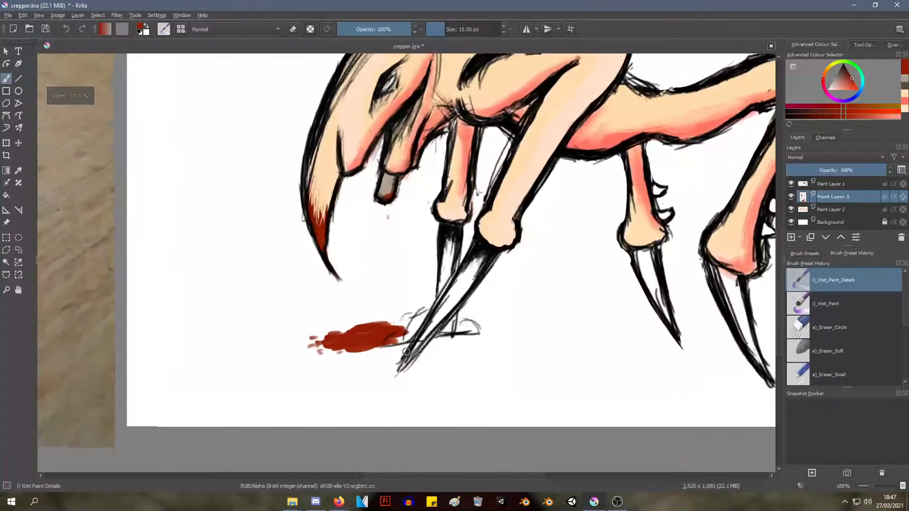
{"action": "mouse_move", "coordinate": [353, 349]}
{"action": "left_mouse_down"}
{"action": "mouse_move", "coordinate": [407, 346]}
{"action": "mouse_move", "coordinate": [383, 340]}
{"action": "mouse_move", "coordinate": [413, 327]}
{"action": "mouse_move", "coordinate": [403, 329]}
{"action": "left_mouse_up"}
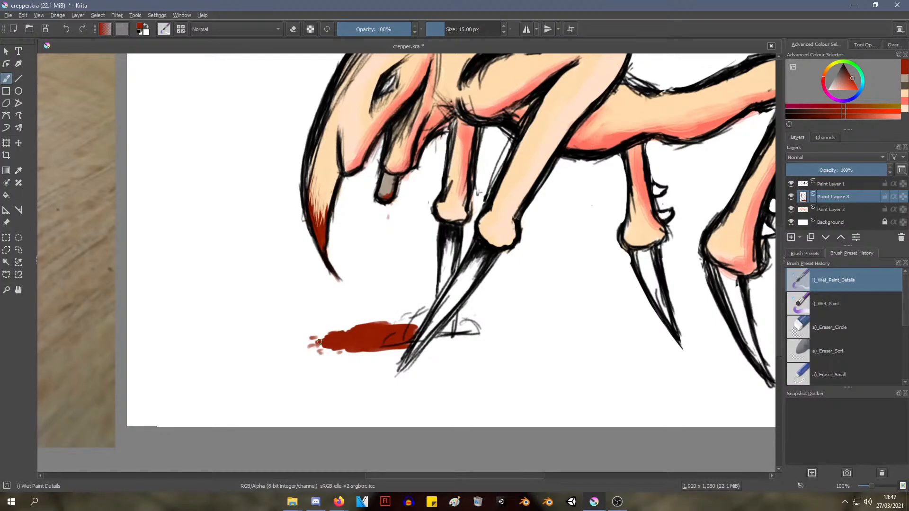
Paint a dark-red drip hanging below the grey stub and trim it to a thin-necked drop with the Eraser Circle brush
{"action": "scroll", "coordinate": [380, 376], "scroll_direction": "down", "scroll_amount": 3}
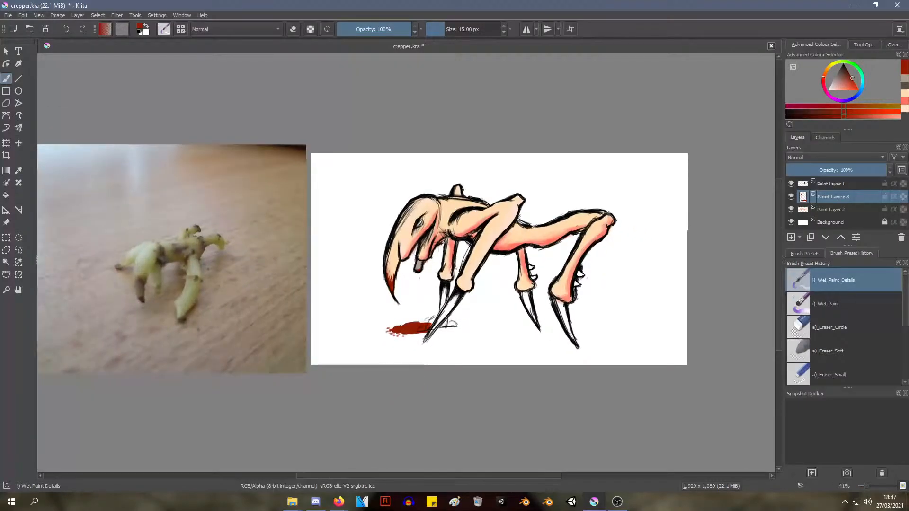
{"action": "scroll", "coordinate": [393, 356], "scroll_direction": "up", "scroll_amount": 5}
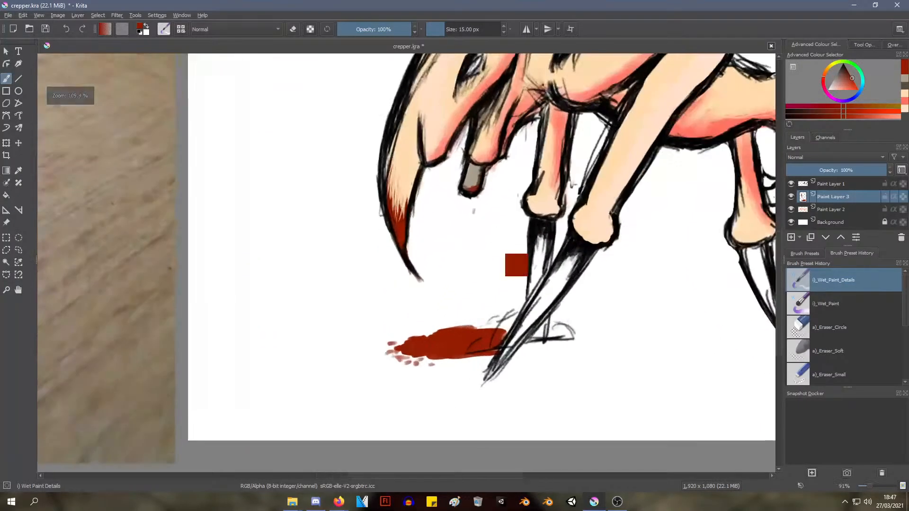
{"action": "mouse_move", "coordinate": [463, 198]}
{"action": "left_mouse_down"}
{"action": "mouse_move", "coordinate": [467, 211]}
{"action": "mouse_move", "coordinate": [472, 204]}
{"action": "left_mouse_up"}
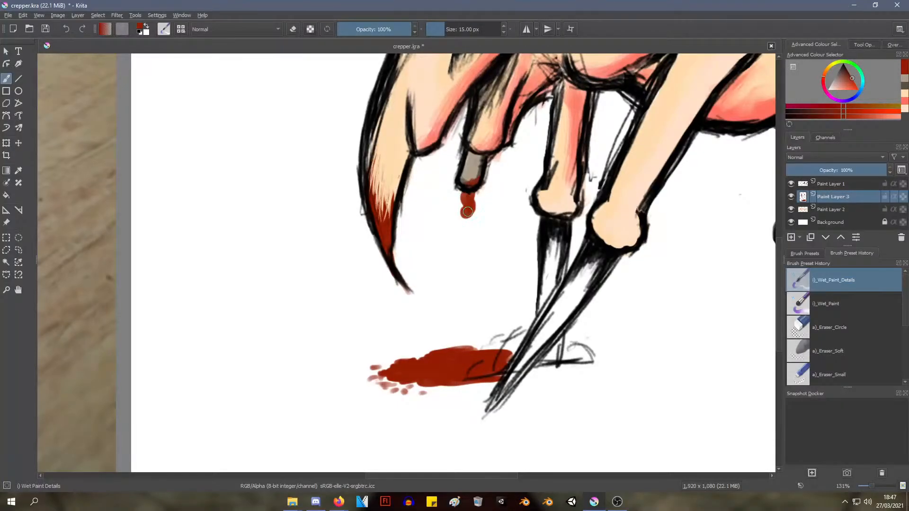
{"action": "right_click", "coordinate": [483, 214]}
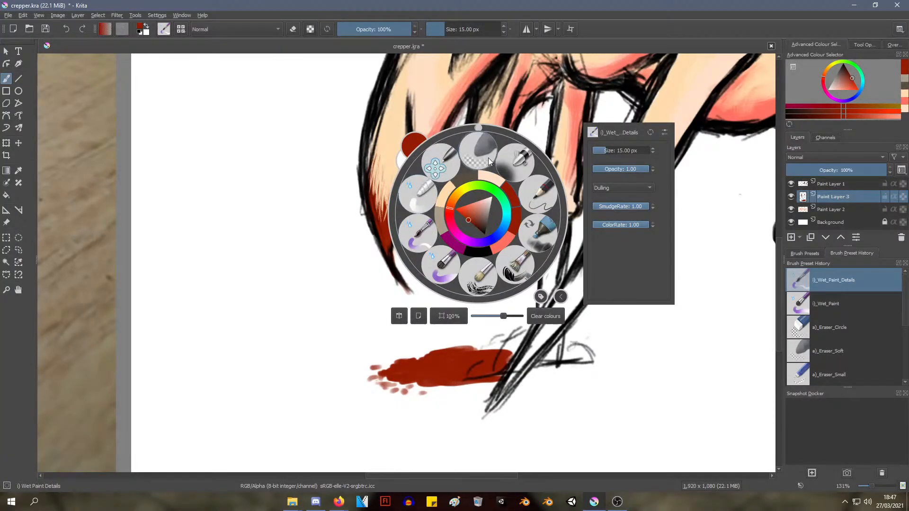
{"action": "left_click", "coordinate": [474, 155]}
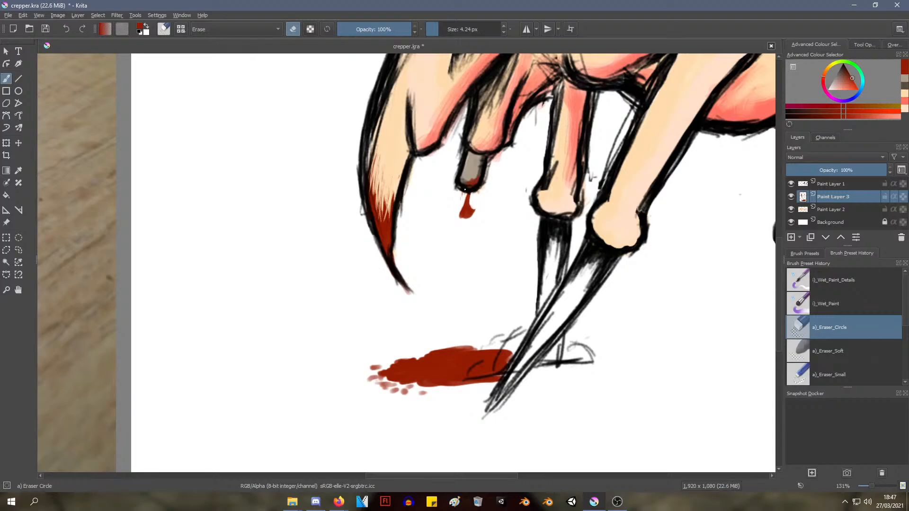
{"action": "middle_click_drag", "start_coordinate": [474, 162], "coordinate": [413, 241], "text": "ctrl"}
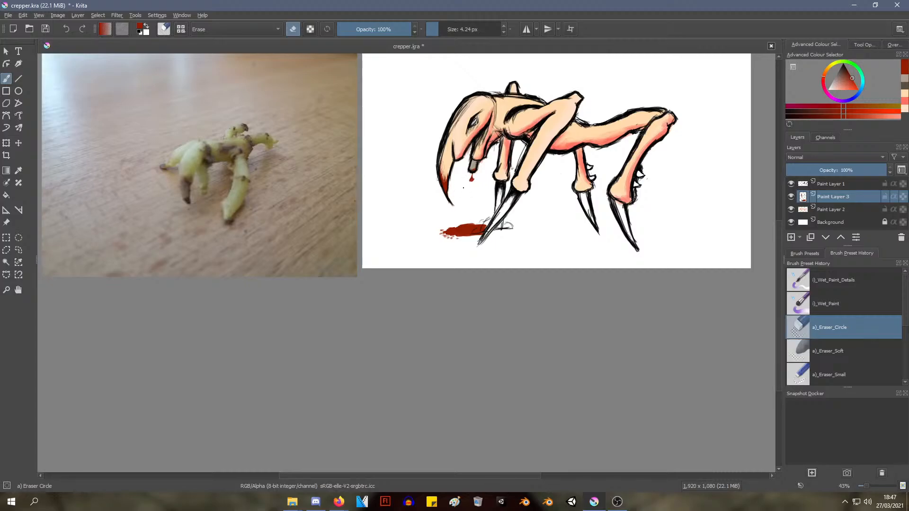
Try a dab over the hanging blood drop with the Wet Paint brush at 46 px and undo it
{"action": "middle_click_drag", "start_coordinate": [464, 188], "coordinate": [534, 111], "text": "ctrl"}
{"action": "middle_click_drag", "start_coordinate": [486, 159], "coordinate": [481, 161], "text": "shift"}
{"action": "middle_click_drag", "start_coordinate": [469, 164], "coordinate": [365, 248]}
{"action": "right_click", "coordinate": [397, 227]}
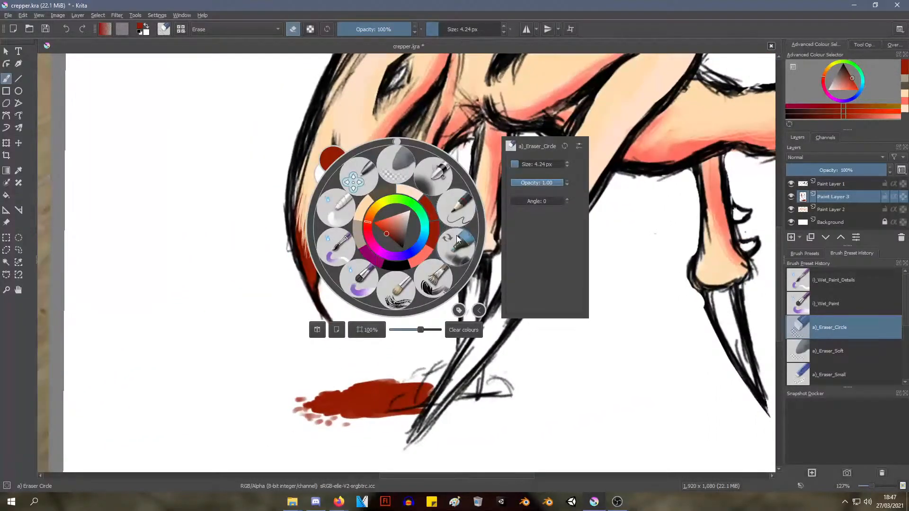
{"action": "left_click", "coordinate": [364, 281]}
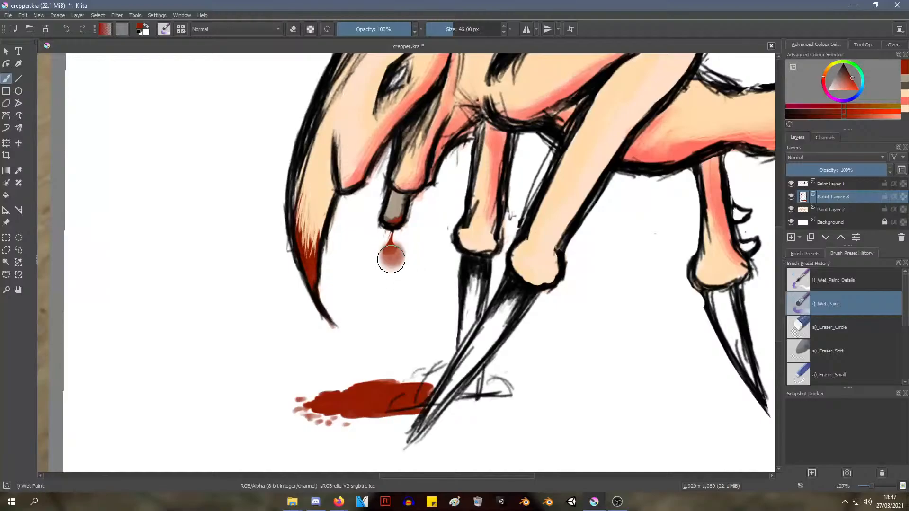
{"action": "key", "text": "ctrl+z"}
Thicken the hanging blood drop in dark red with the Wet Paint Details brush at 15 px
{"action": "right_click", "coordinate": [405, 254]}
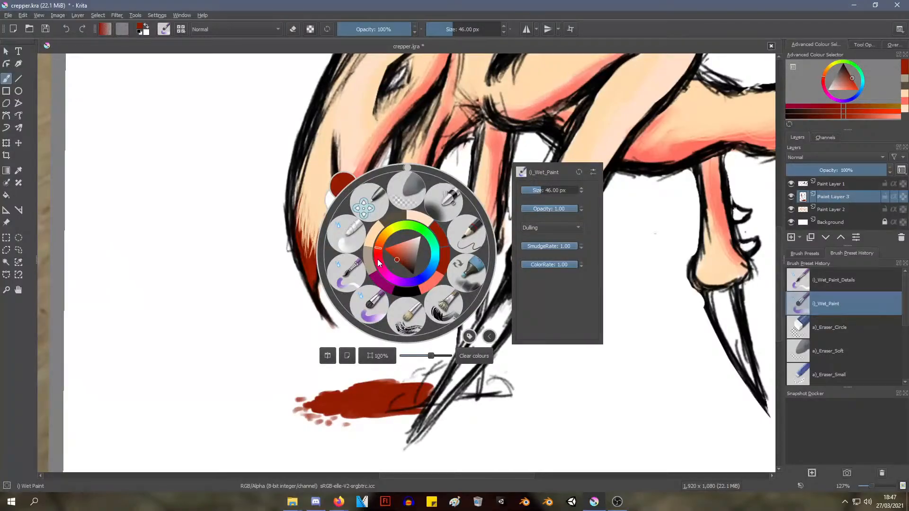
{"action": "left_click", "coordinate": [355, 272]}
{"action": "mouse_move", "coordinate": [389, 235]}
{"action": "left_mouse_down"}
{"action": "mouse_move", "coordinate": [393, 254]}
{"action": "mouse_move", "coordinate": [390, 234]}
{"action": "left_mouse_up"}
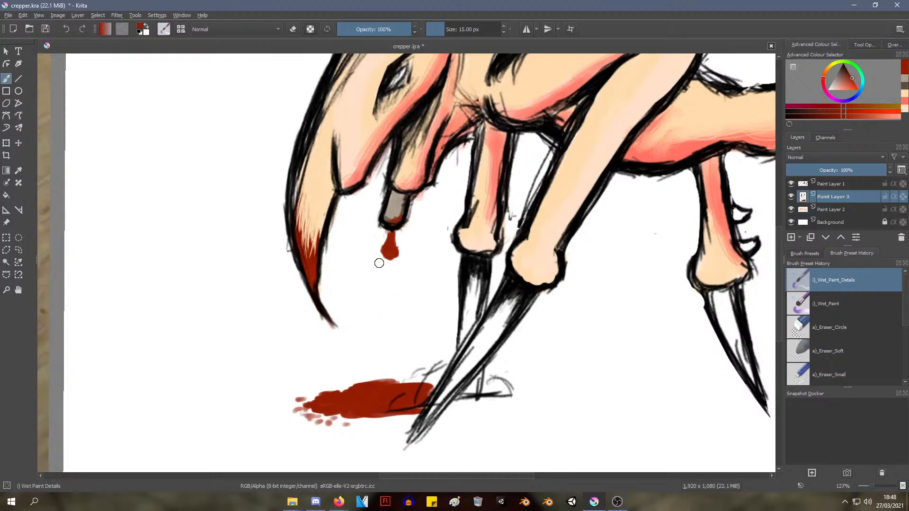
Trim the outline of the hanging blood drop into a clean teardrop with the Eraser Circle brush at 4.24 px
{"action": "right_click", "coordinate": [382, 260]}
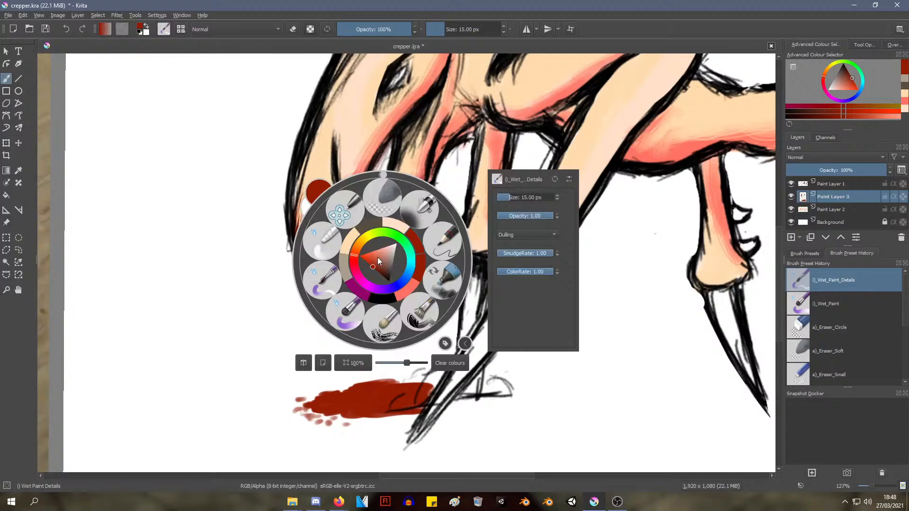
{"action": "left_click", "coordinate": [382, 201]}
{"action": "left_click", "coordinate": [796, 335]}
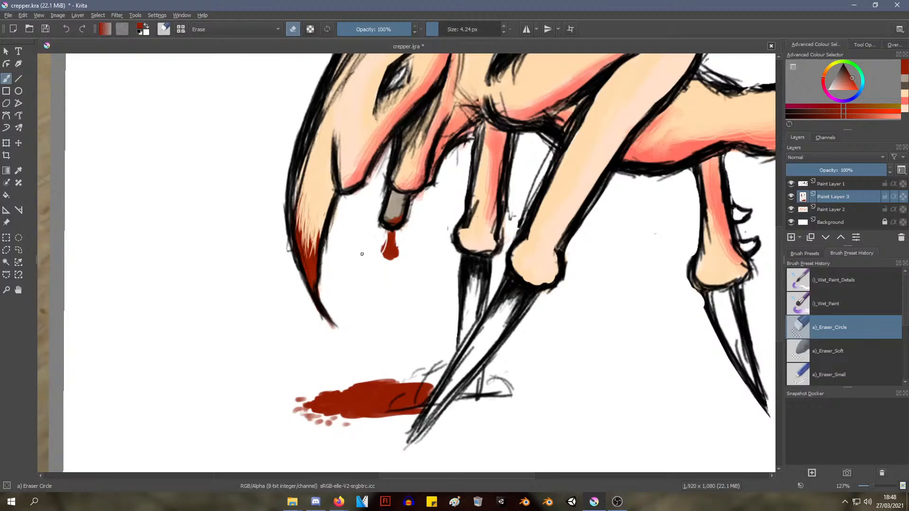
{"action": "right_click", "coordinate": [379, 246]}
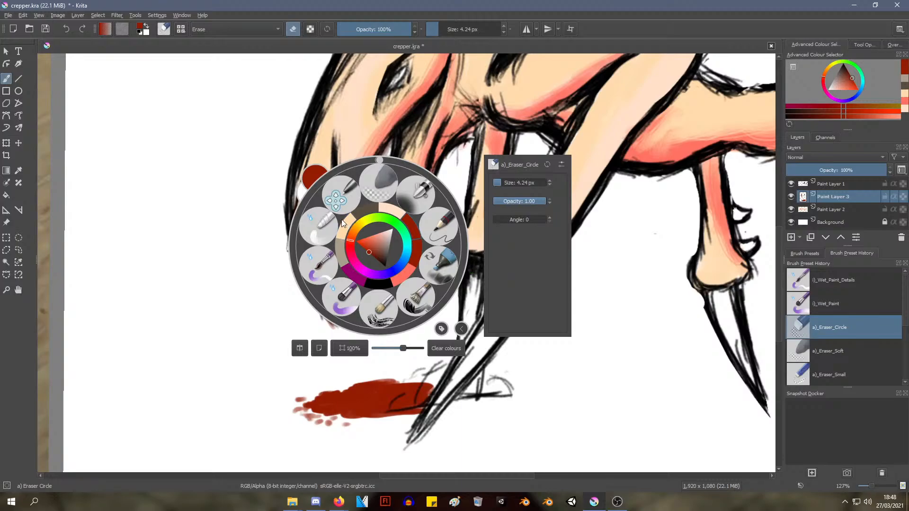
{"action": "left_click", "coordinate": [353, 143]}
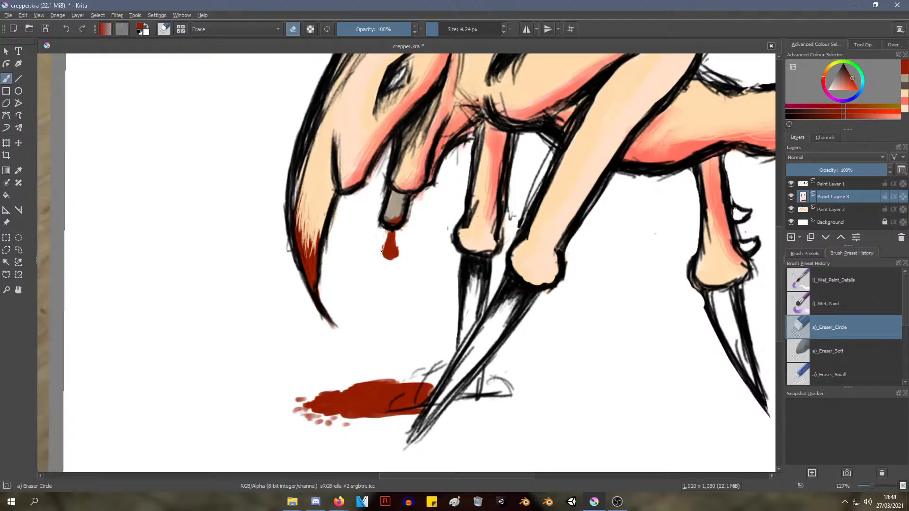
{"action": "left_click_drag", "start_coordinate": [386, 238], "coordinate": [380, 260], "text": "ctrl"}
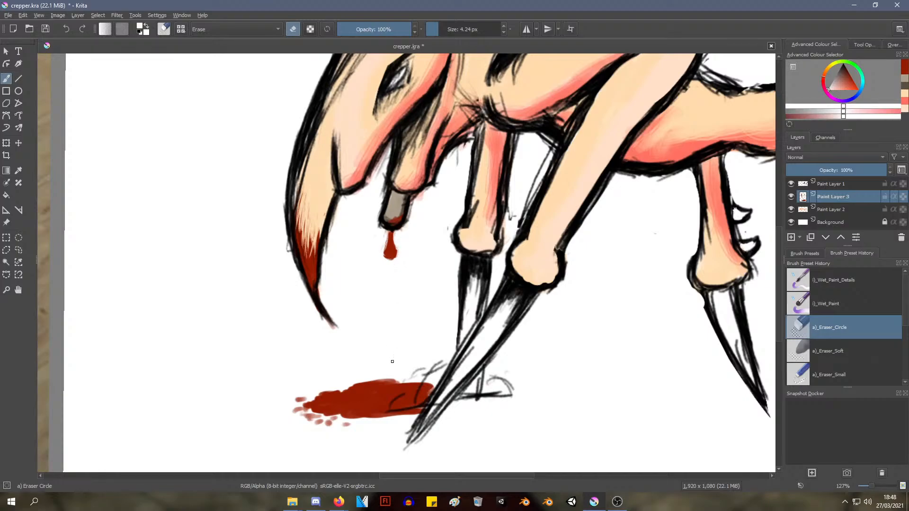
Paint small white highlights inside the lower part of the hanging blood drop with the Pencil-2 brush at 10 px
{"action": "mouse_move", "coordinate": [428, 184]}
{"action": "middle_mouse_down", "text": "ctrl"}
{"action": "mouse_move", "coordinate": [403, 221]}
{"action": "mouse_move", "coordinate": [422, 192]}
{"action": "middle_mouse_up", "text": "ctrl"}
{"action": "right_click", "coordinate": [422, 192]}
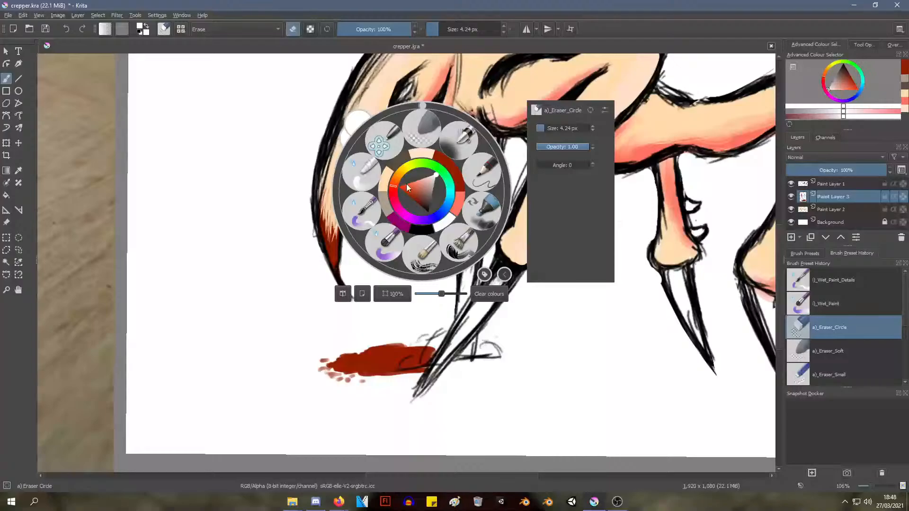
{"action": "left_click", "coordinate": [482, 171]}
{"action": "right_click", "coordinate": [483, 172]}
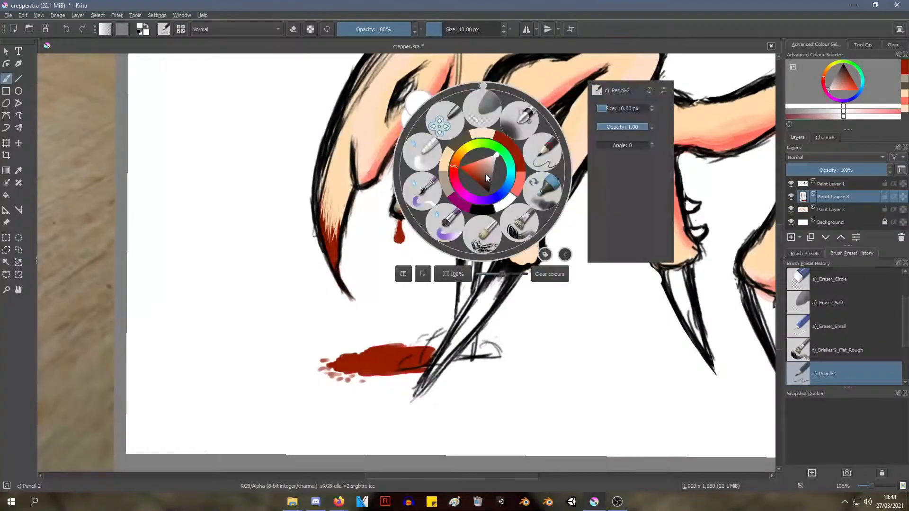
{"action": "left_click", "coordinate": [284, 238]}
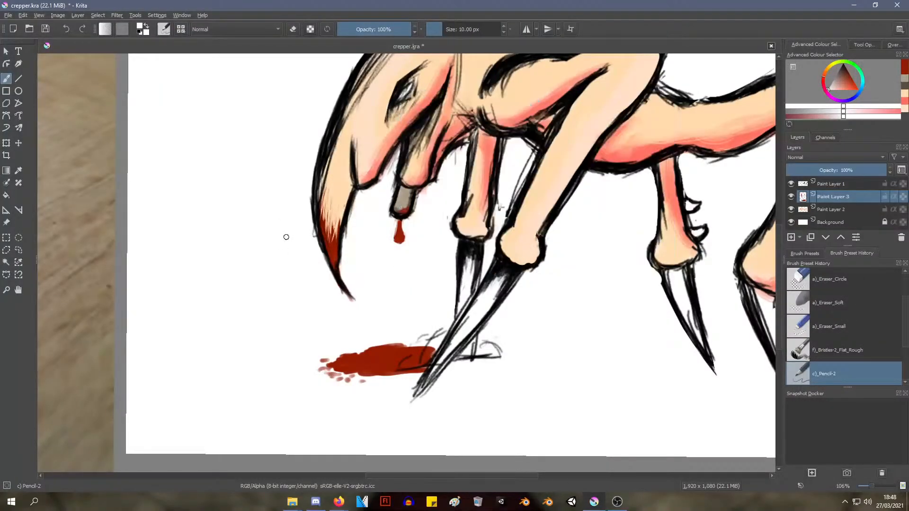
{"action": "middle_click_drag", "start_coordinate": [284, 237], "coordinate": [331, 204], "text": "ctrl"}
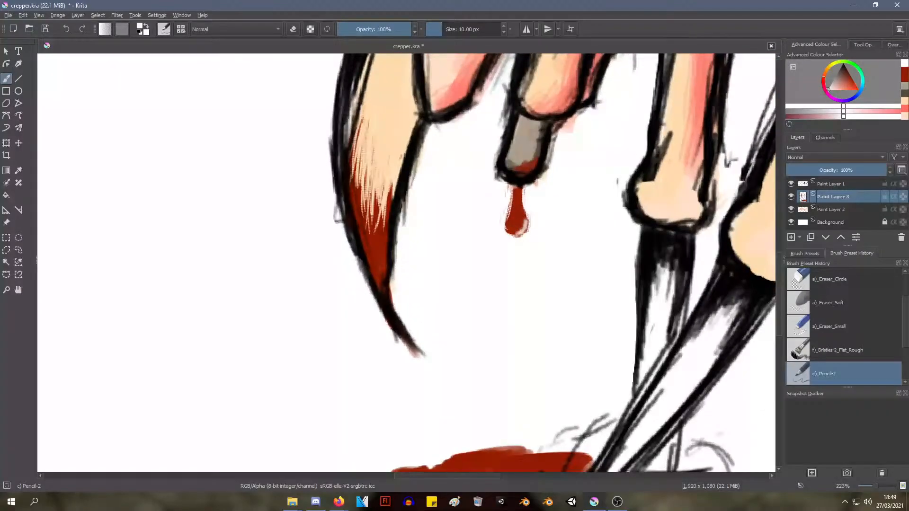
{"action": "mouse_move", "coordinate": [523, 220]}
{"action": "left_mouse_down"}
{"action": "mouse_move", "coordinate": [511, 231]}
{"action": "mouse_move", "coordinate": [526, 221]}
{"action": "left_mouse_up"}
Add short white highlights near the far edge of the blood puddle with the Pencil-2 brush, undoing the unsuitable strokes
{"action": "middle_click_drag", "start_coordinate": [526, 221], "coordinate": [575, 214], "text": "ctrl"}
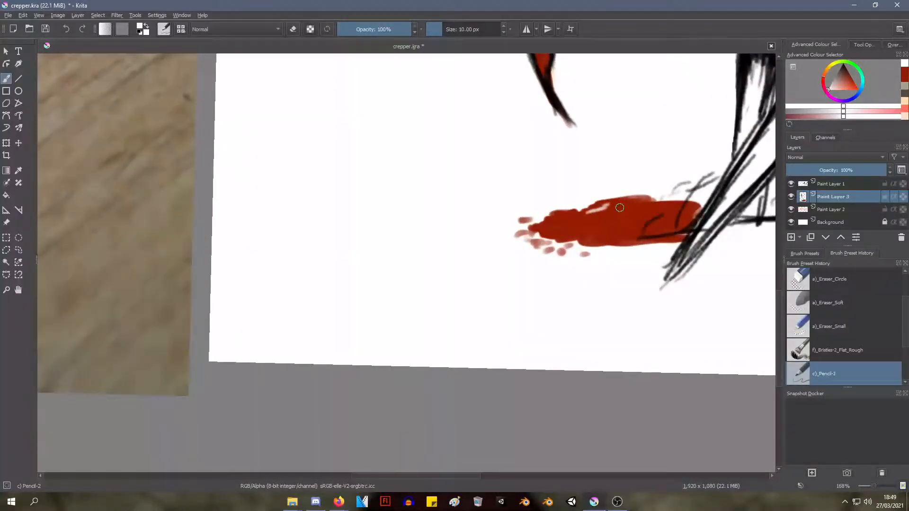
{"action": "left_click_drag", "start_coordinate": [601, 205], "coordinate": [631, 203]}
{"action": "key", "text": "ctrl+z"}
{"action": "key", "text": "ctrl+z"}
{"action": "mouse_move", "coordinate": [597, 209]}
{"action": "left_mouse_down"}
{"action": "mouse_move", "coordinate": [626, 204]}
{"action": "mouse_move", "coordinate": [613, 204]}
{"action": "left_mouse_up"}
{"action": "key", "text": "ctrl+z"}
{"action": "left_click", "coordinate": [622, 202]}
{"action": "mouse_move", "coordinate": [624, 152]}
{"action": "middle_mouse_down", "text": "ctrl"}
{"action": "mouse_move", "coordinate": [485, 236]}
{"action": "mouse_move", "coordinate": [629, 140]}
{"action": "mouse_move", "coordinate": [673, 89]}
{"action": "mouse_move", "coordinate": [515, 180]}
{"action": "mouse_move", "coordinate": [406, 226]}
{"action": "middle_mouse_up", "text": "ctrl"}
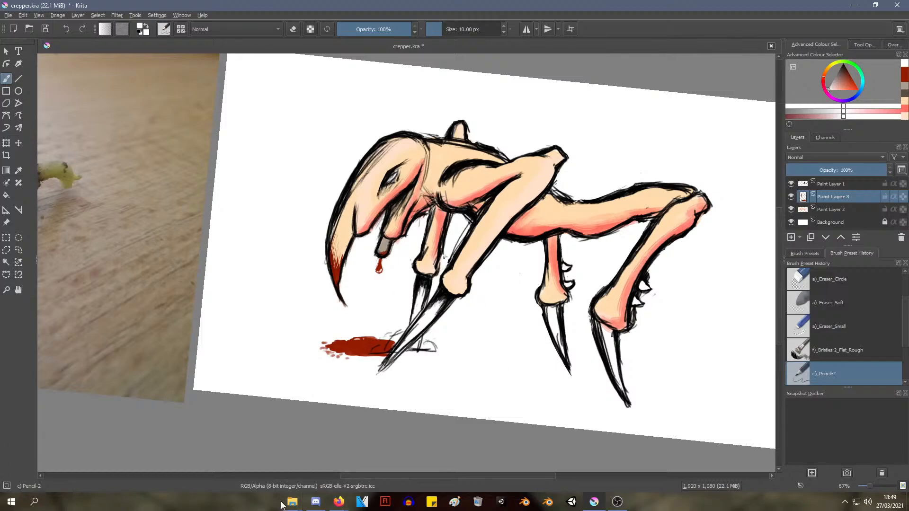
Slim the neck of the hanging blood drop with off-white Pencil-2 strokes, undoing the stray strokes
{"action": "mouse_move", "coordinate": [286, 506]}
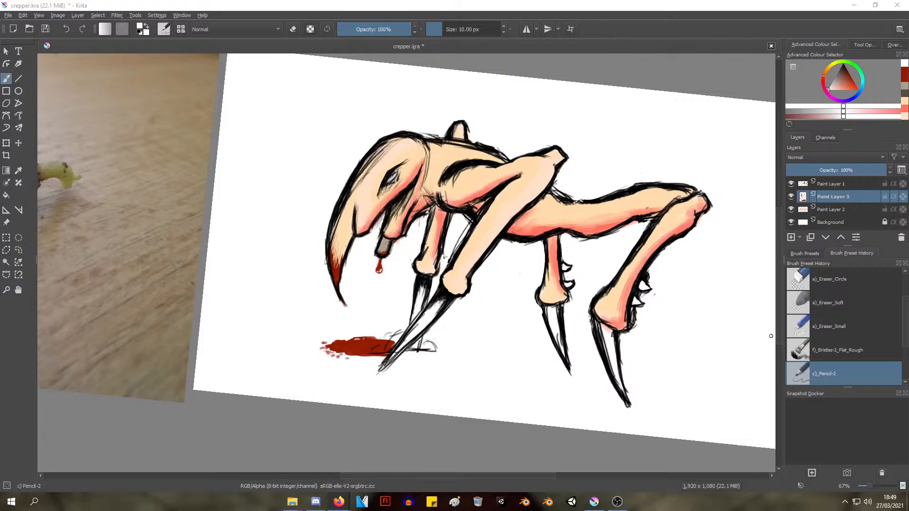
{"action": "middle_click_drag", "start_coordinate": [367, 218], "coordinate": [331, 236]}
{"action": "middle_click_drag", "start_coordinate": [321, 278], "coordinate": [332, 251], "text": "shift"}
{"action": "scroll", "coordinate": [322, 279], "scroll_direction": "up", "scroll_amount": 3}
{"action": "scroll", "coordinate": [331, 251], "scroll_direction": "up", "scroll_amount": 4}
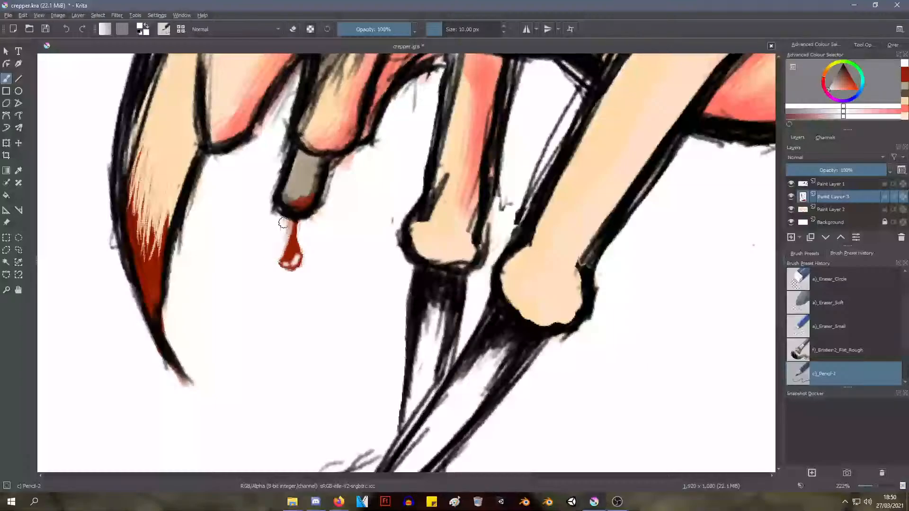
{"action": "key", "text": "ctrl+z"}
{"action": "left_click_drag", "start_coordinate": [289, 222], "coordinate": [302, 260]}
{"action": "key", "text": "ctrl+z"}
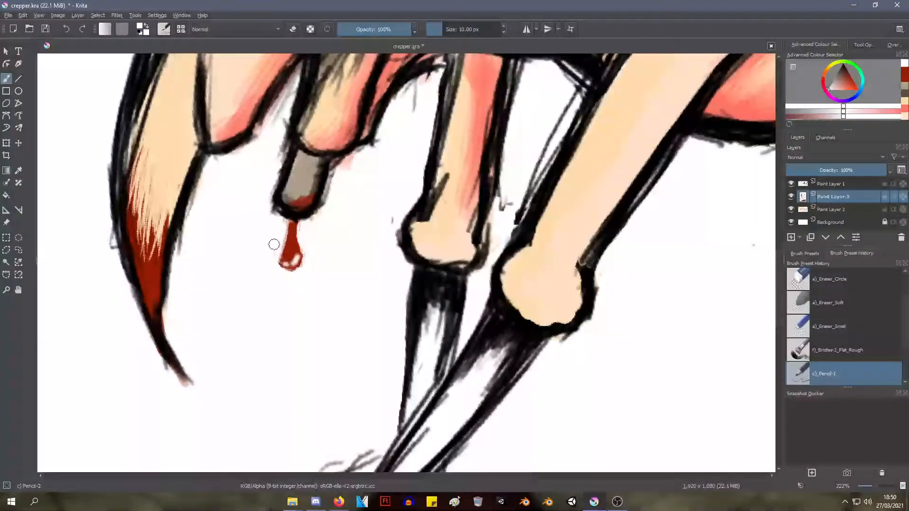
{"action": "left_click", "coordinate": [297, 231], "text": "ctrl"}
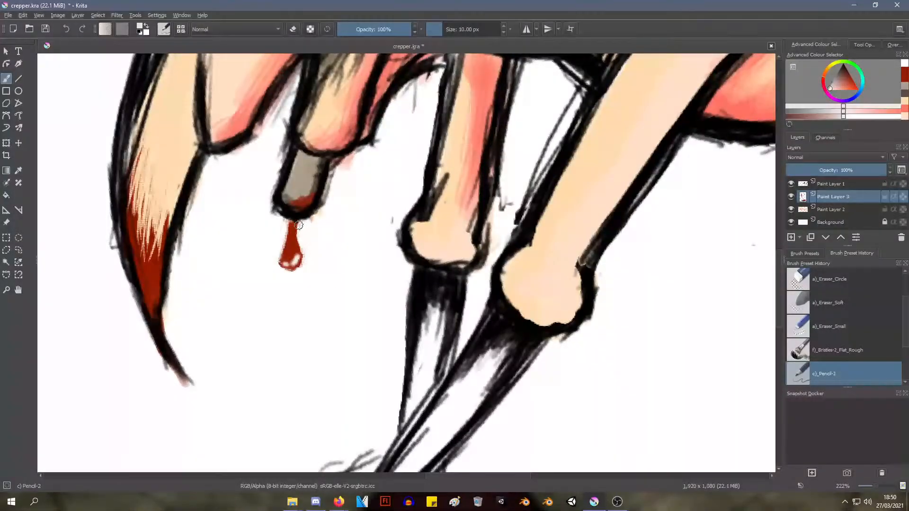
{"action": "left_click_drag", "start_coordinate": [299, 224], "coordinate": [304, 243]}
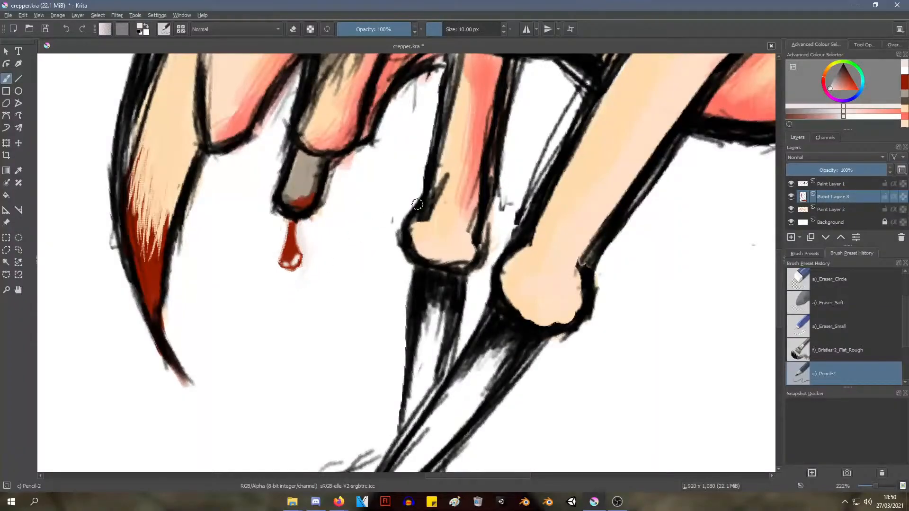
{"action": "left_click_drag", "start_coordinate": [412, 219], "coordinate": [437, 256]}
{"action": "key", "text": "ctrl+z"}
Fill the nearest front leg's claw with off-white using the Pencil-2 brush and blend it with Wet Paint at 46 px
{"action": "mouse_move", "coordinate": [397, 211]}
{"action": "middle_mouse_down", "text": "ctrl"}
{"action": "mouse_move", "coordinate": [343, 302]}
{"action": "mouse_move", "coordinate": [361, 252]}
{"action": "mouse_move", "coordinate": [250, 300]}
{"action": "mouse_move", "coordinate": [271, 303]}
{"action": "mouse_move", "coordinate": [271, 291]}
{"action": "middle_mouse_up", "text": "ctrl"}
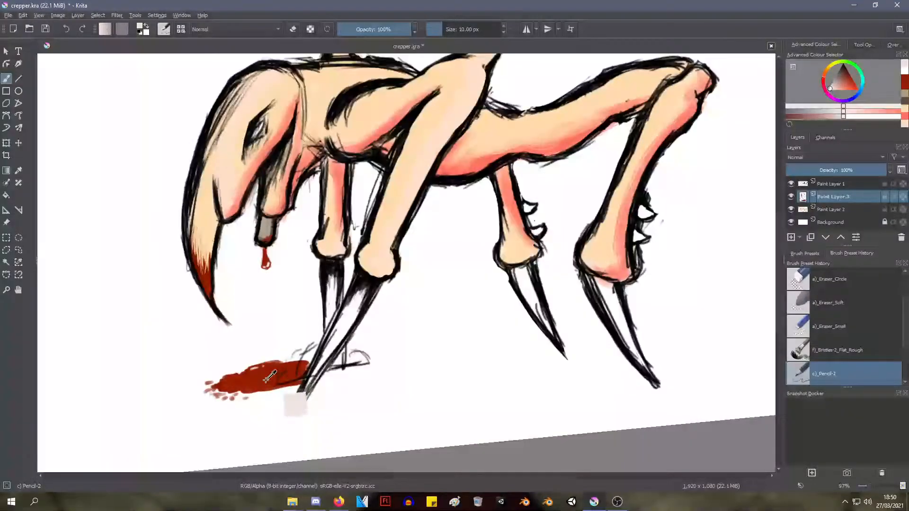
{"action": "right_click", "coordinate": [374, 242]}
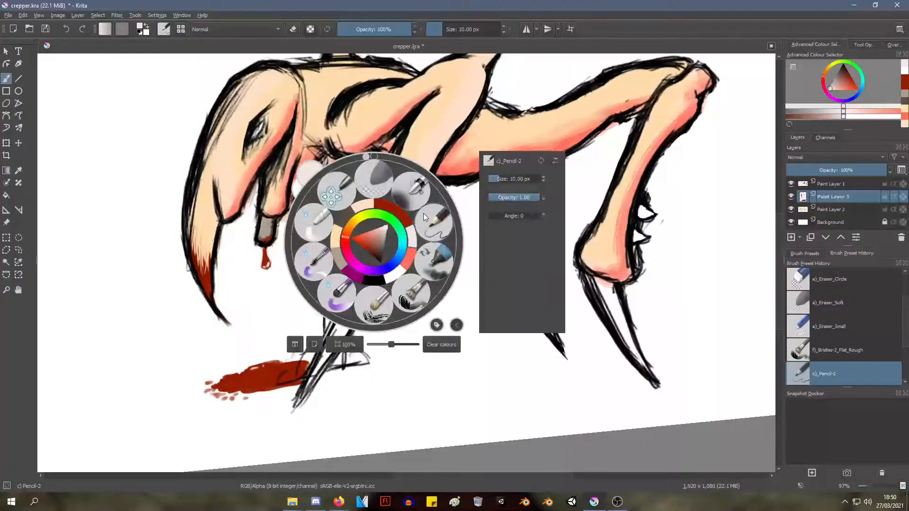
{"action": "left_click", "coordinate": [440, 214]}
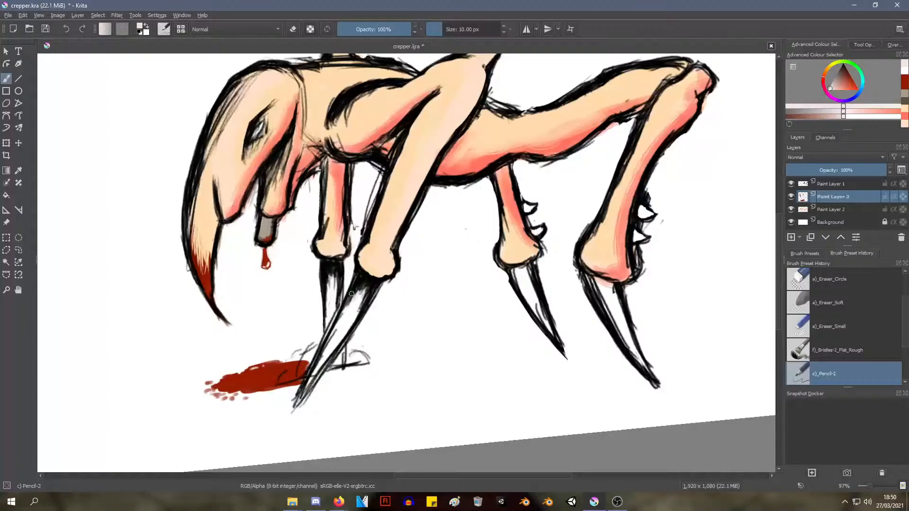
{"action": "left_click_drag", "start_coordinate": [365, 303], "coordinate": [353, 318]}
{"action": "right_click", "coordinate": [402, 228]}
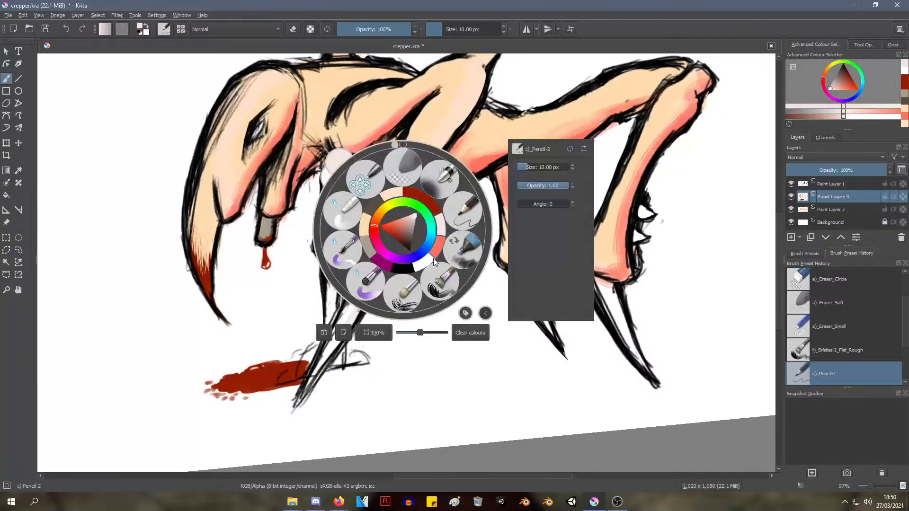
{"action": "left_click", "coordinate": [373, 283]}
{"action": "left_click_drag", "start_coordinate": [355, 283], "coordinate": [338, 327]}
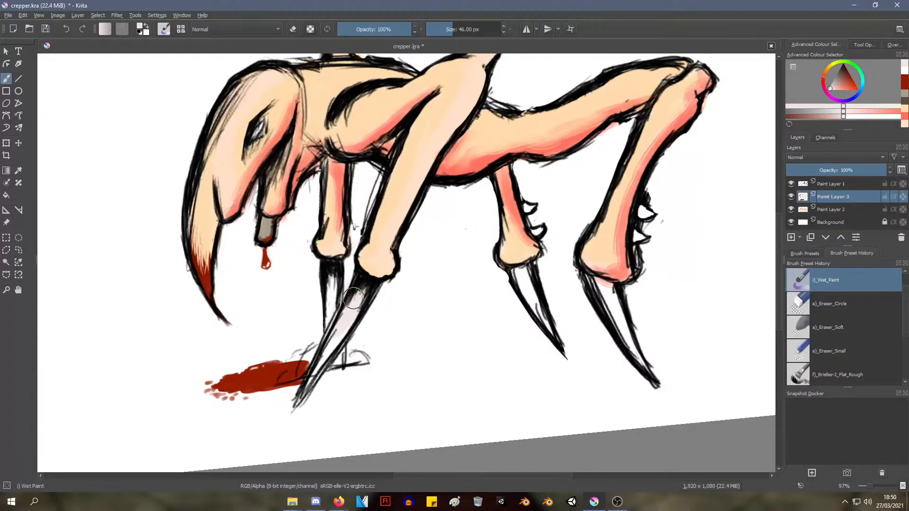
{"action": "mouse_move", "coordinate": [341, 310]}
{"action": "middle_mouse_down", "text": "ctrl"}
{"action": "mouse_move", "coordinate": [360, 280]}
{"action": "mouse_move", "coordinate": [396, 253]}
{"action": "middle_mouse_up", "text": "ctrl"}
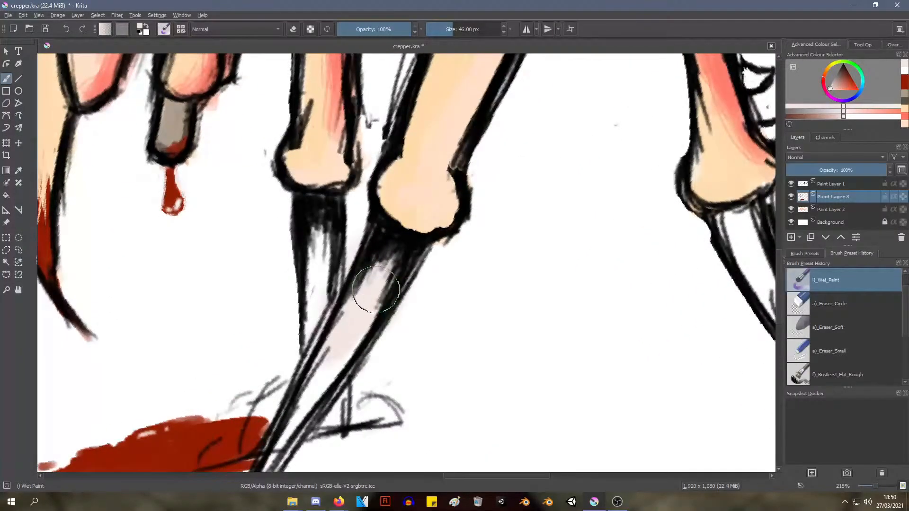
Try bright-red dabs at the base of the nearest front claw with the Wet Paint brush at 46 px and undo them
{"action": "right_click", "coordinate": [386, 245]}
{"action": "mouse_move", "coordinate": [381, 244]}
{"action": "left_mouse_down"}
{"action": "mouse_move", "coordinate": [358, 243]}
{"action": "mouse_move", "coordinate": [406, 248]}
{"action": "mouse_move", "coordinate": [399, 243]}
{"action": "left_mouse_up"}
{"action": "left_click", "coordinate": [400, 403]}
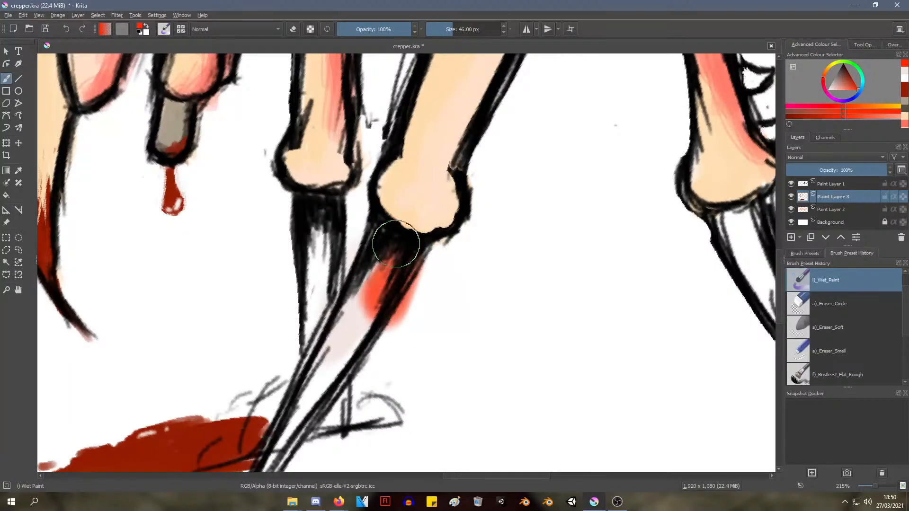
{"action": "key", "text": "ctrl+z"}
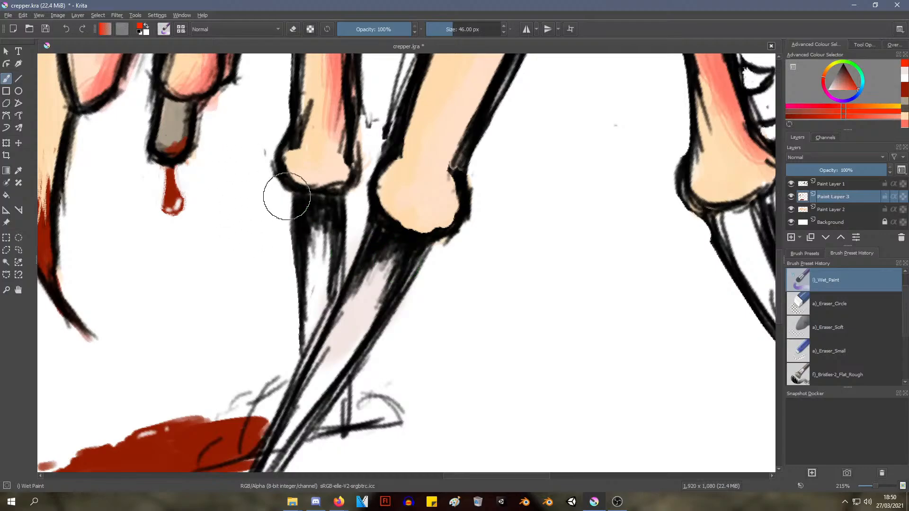
{"action": "left_click_drag", "start_coordinate": [374, 249], "coordinate": [351, 308]}
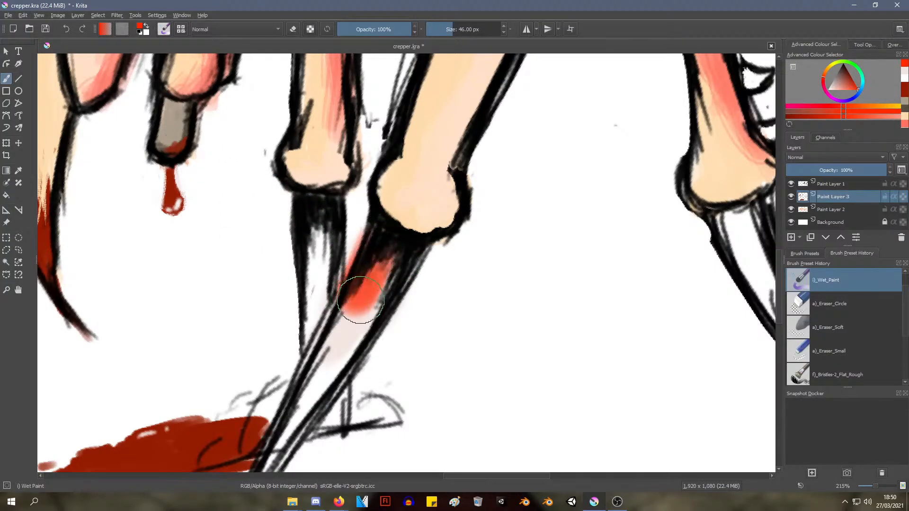
{"action": "key", "text": "ctrl+z"}
Reduce the Wet Paint brush size to 5.12 px
{"action": "right_click", "coordinate": [379, 258]}
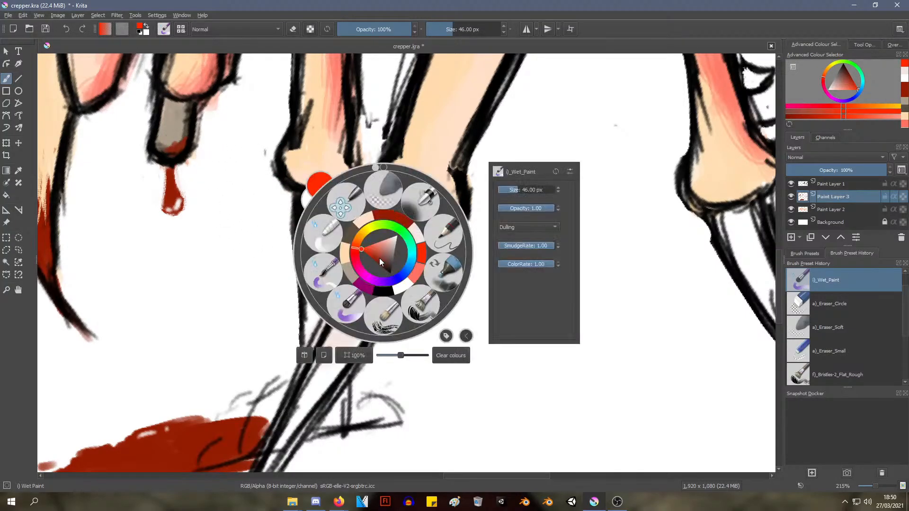
{"action": "left_click", "coordinate": [467, 112]}
{"action": "right_click", "coordinate": [403, 236]}
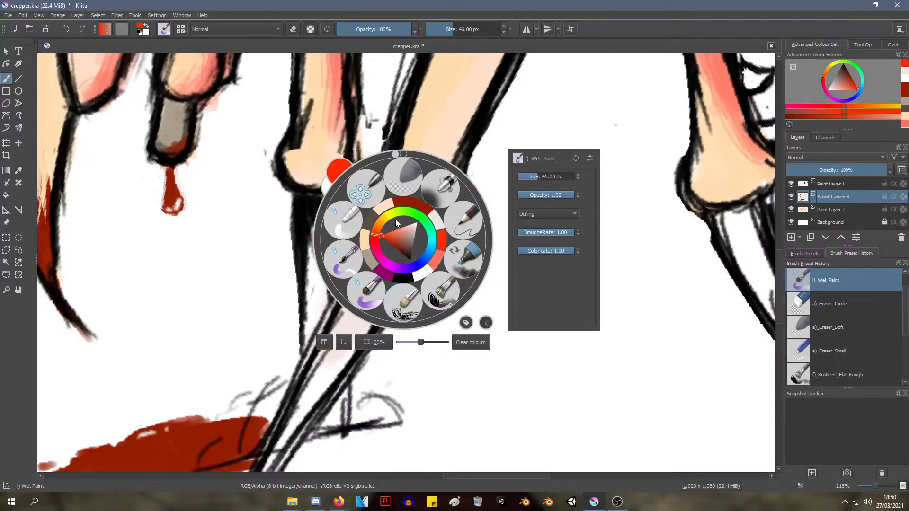
{"action": "left_click_drag", "start_coordinate": [538, 175], "coordinate": [524, 177]}
Try thin bright-red streaks running down from the base of the nearest front claw and undo them
{"action": "left_click_drag", "start_coordinate": [388, 256], "coordinate": [364, 321]}
{"action": "left_click_drag", "start_coordinate": [391, 279], "coordinate": [366, 332]}
{"action": "left_click_drag", "start_coordinate": [391, 261], "coordinate": [356, 311]}
{"action": "left_click_drag", "start_coordinate": [358, 275], "coordinate": [332, 317]}
{"action": "mouse_move", "coordinate": [378, 263]}
{"action": "left_mouse_down"}
{"action": "mouse_move", "coordinate": [352, 297]}
{"action": "mouse_move", "coordinate": [358, 289]}
{"action": "left_mouse_up"}
{"action": "left_click_drag", "start_coordinate": [392, 254], "coordinate": [380, 282]}
{"action": "left_click_drag", "start_coordinate": [400, 253], "coordinate": [387, 281]}
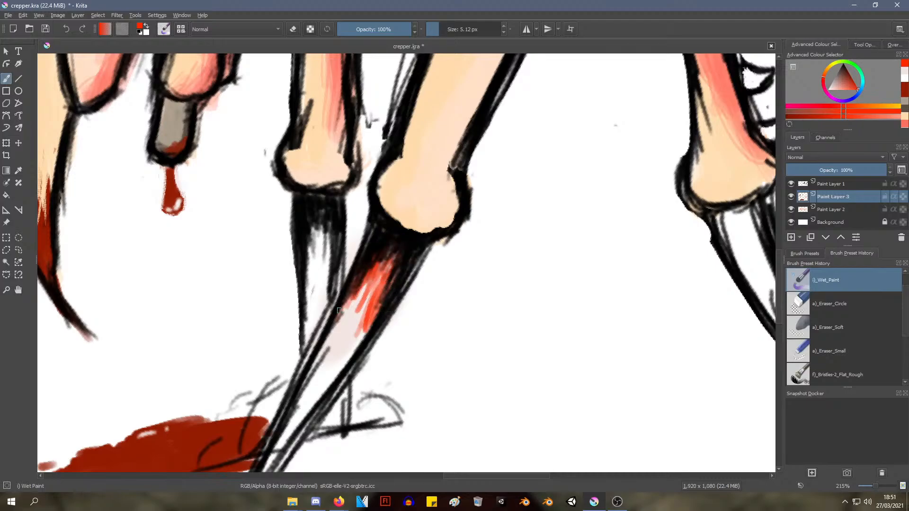
{"action": "key", "text": "ctrl+z"}
{"action": "key", "text": "ctrl+z"}
{"action": "key", "text": "ctrl+z"}
{"action": "key", "text": "ctrl+z"}
{"action": "key", "text": "ctrl+z"}
{"action": "key", "text": "ctrl+z"}
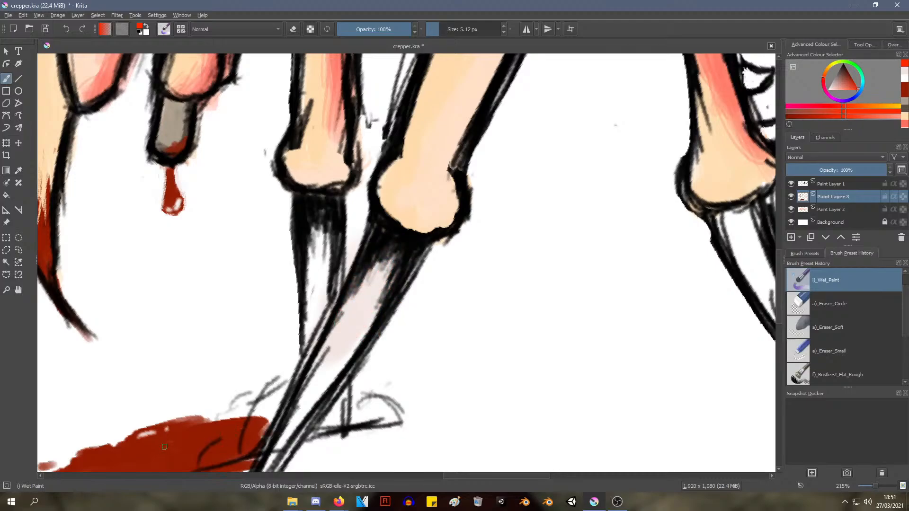
Sample the puddle's dark red and paint thin streaks down both edges of the nearest front claw from its base
{"action": "left_click", "coordinate": [185, 455], "text": "ctrl"}
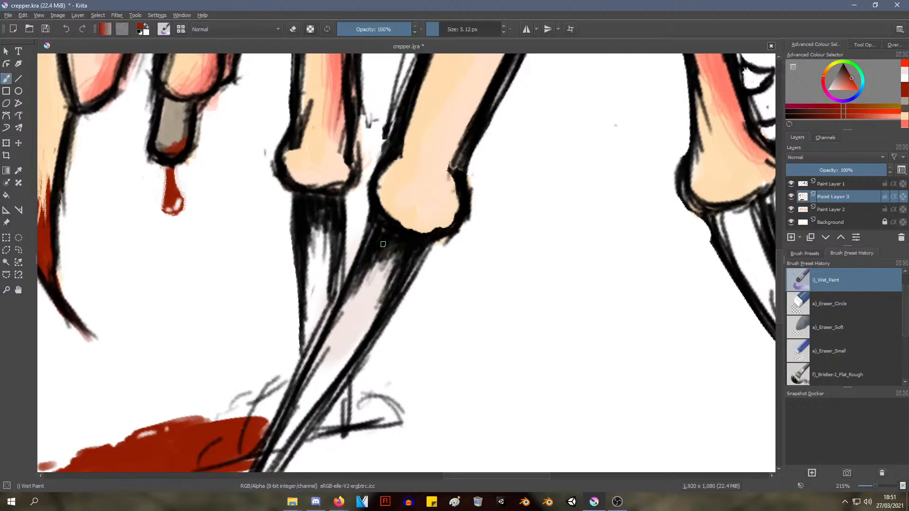
{"action": "mouse_move", "coordinate": [383, 244]}
{"action": "left_mouse_down"}
{"action": "mouse_move", "coordinate": [376, 236]}
{"action": "mouse_move", "coordinate": [376, 257]}
{"action": "mouse_move", "coordinate": [352, 298]}
{"action": "mouse_move", "coordinate": [396, 241]}
{"action": "left_mouse_up"}
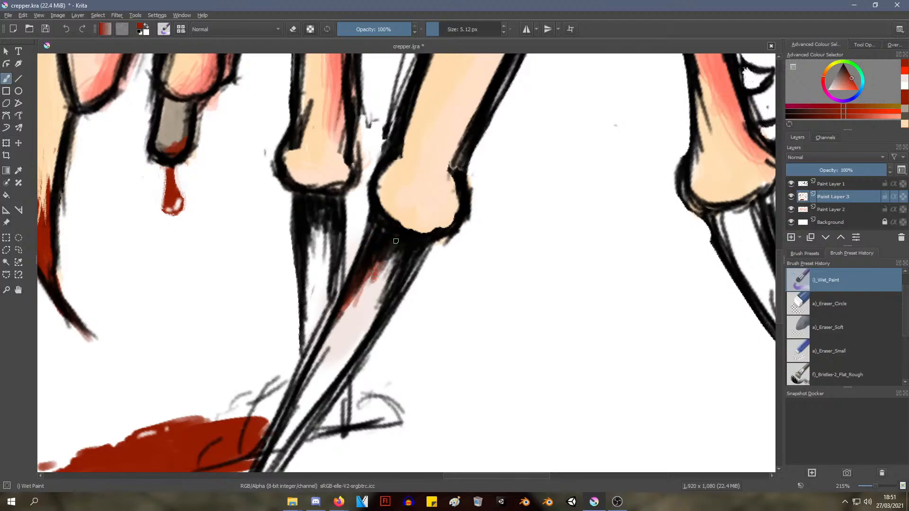
{"action": "mouse_move", "coordinate": [368, 281]}
{"action": "left_mouse_down"}
{"action": "mouse_move", "coordinate": [405, 258]}
{"action": "mouse_move", "coordinate": [374, 322]}
{"action": "mouse_move", "coordinate": [390, 319]}
{"action": "mouse_move", "coordinate": [419, 258]}
{"action": "mouse_move", "coordinate": [351, 360]}
{"action": "mouse_move", "coordinate": [395, 258]}
{"action": "mouse_move", "coordinate": [356, 308]}
{"action": "mouse_move", "coordinate": [347, 286]}
{"action": "left_mouse_up"}
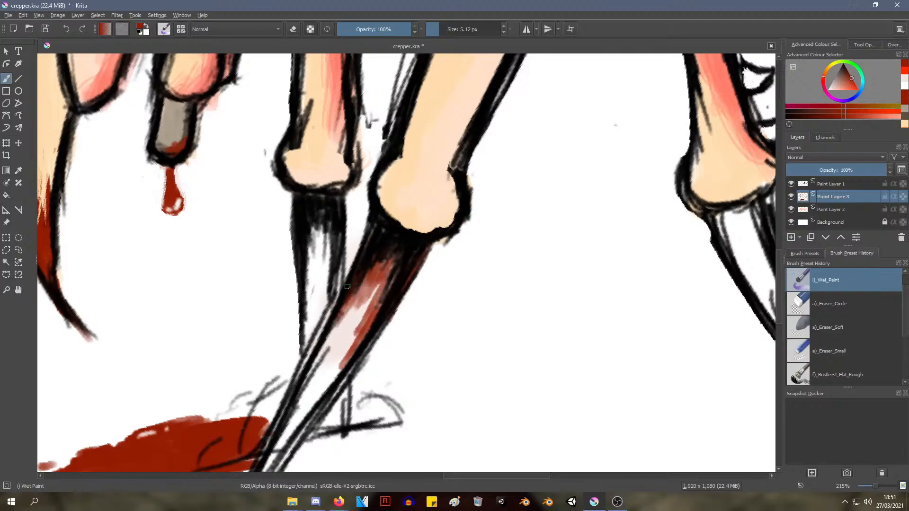
{"action": "middle_click_drag", "start_coordinate": [367, 310], "coordinate": [325, 372], "text": "ctrl"}
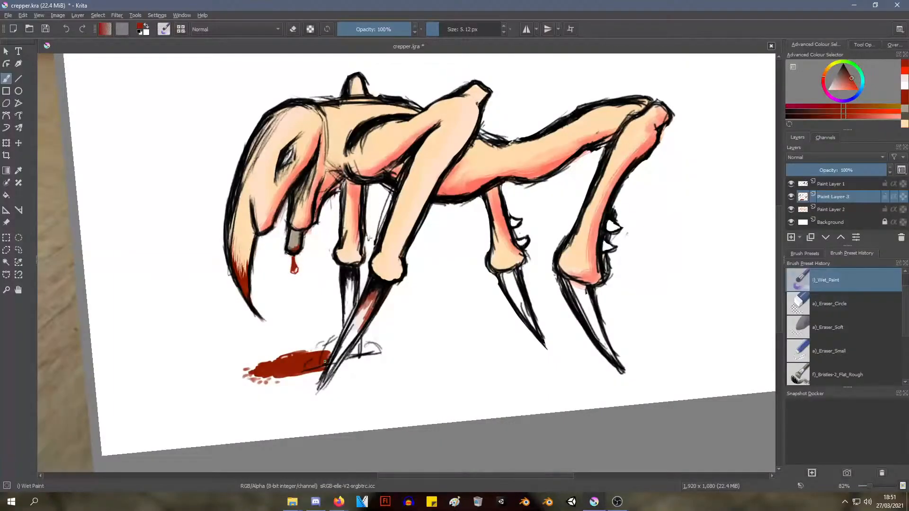
Try filling the nearest front claw's streaks and the puddle with dark red, and undo the fills
{"action": "middle_click_drag", "start_coordinate": [362, 300], "coordinate": [398, 232], "text": "ctrl"}
{"action": "key", "text": "f"}
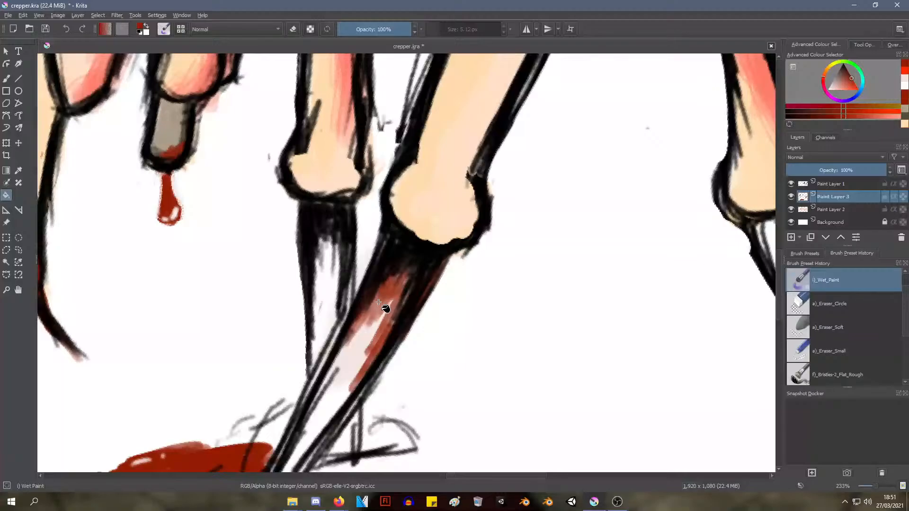
{"action": "left_click", "coordinate": [377, 301]}
{"action": "key", "text": "ctrl+z"}
{"action": "right_click", "coordinate": [374, 289]}
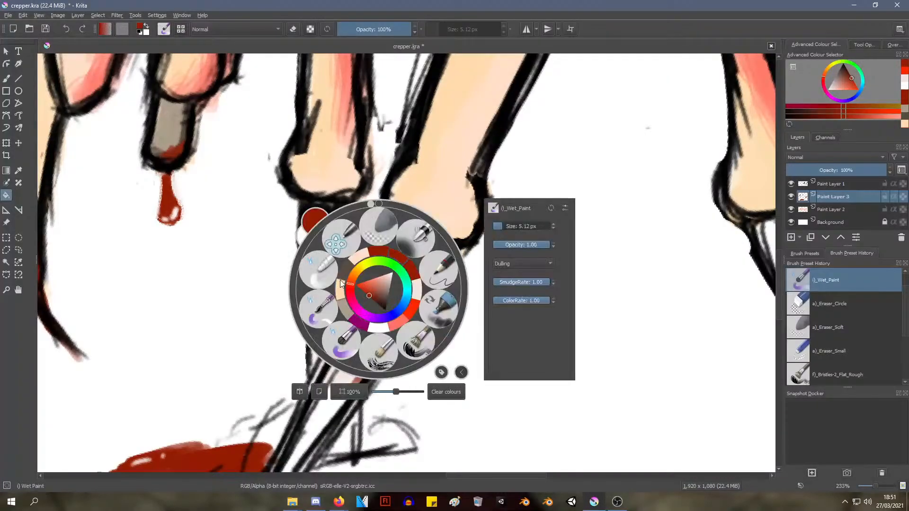
{"action": "left_click", "coordinate": [365, 291]}
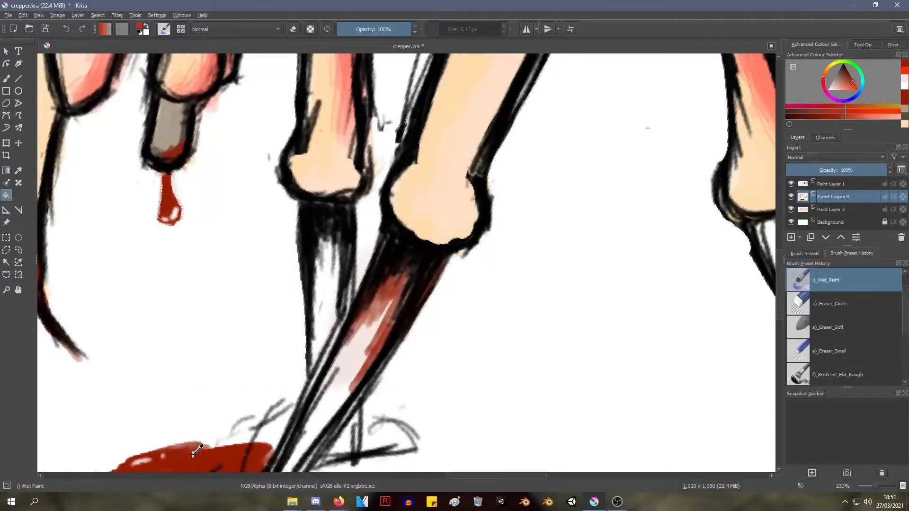
{"action": "left_click", "coordinate": [196, 462]}
{"action": "key", "text": "ctrl+z"}
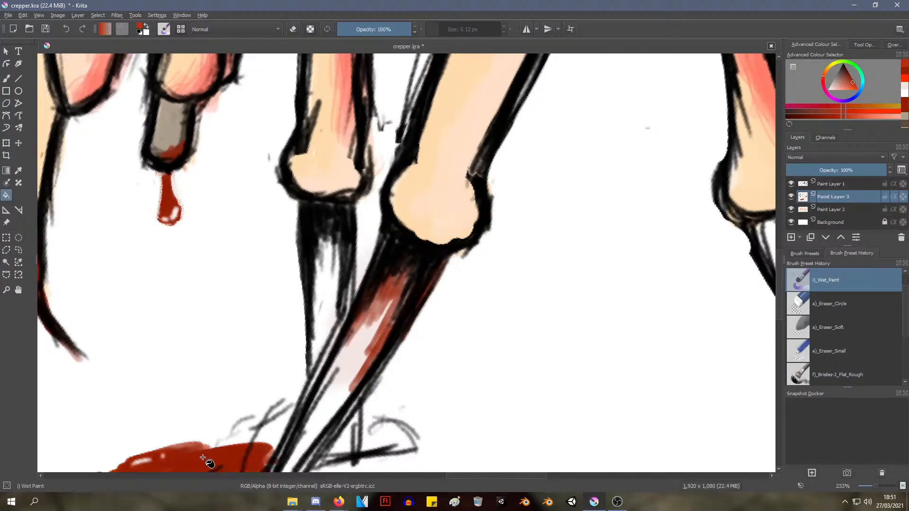
Fill the nearest front claw's streaks with the puddle's dark red and brush more dark-red strokes down the claw
{"action": "left_click", "coordinate": [394, 275]}
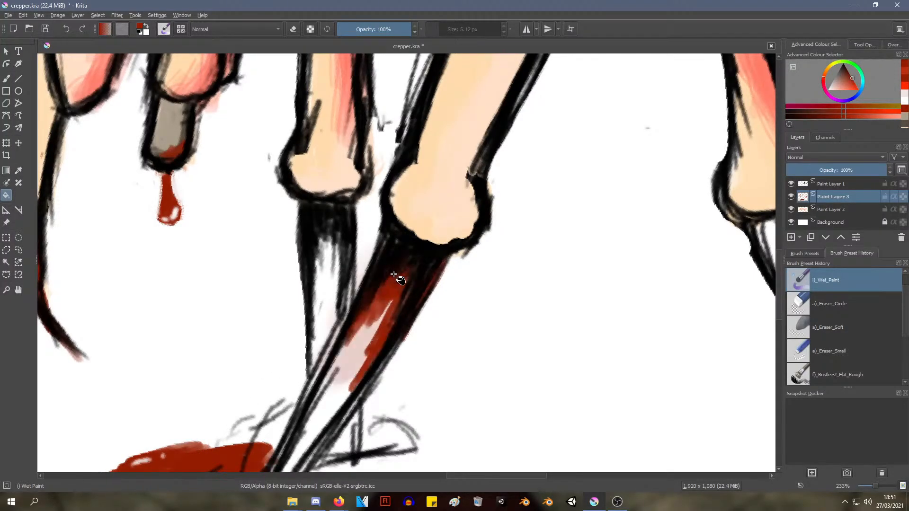
{"action": "left_click", "coordinate": [399, 270]}
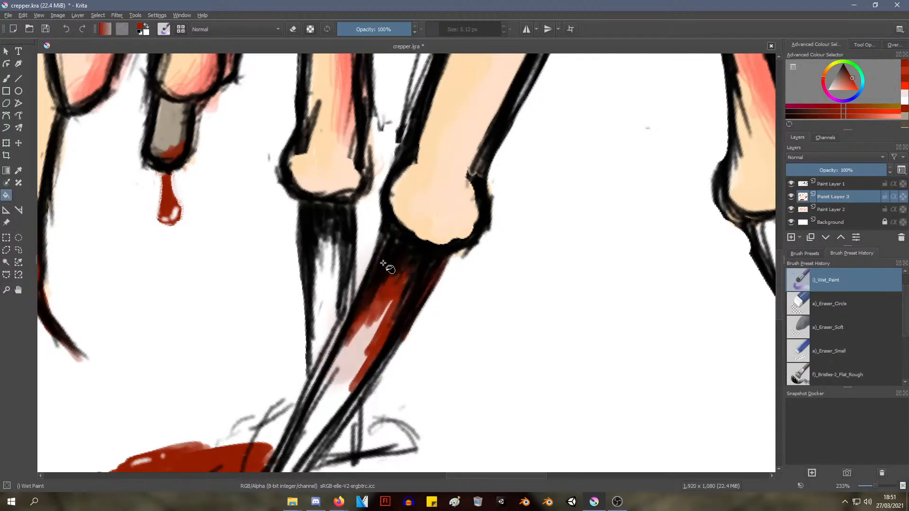
{"action": "left_click", "coordinate": [6, 78]}
{"action": "left_click_drag", "start_coordinate": [389, 304], "coordinate": [377, 332]}
{"action": "mouse_move", "coordinate": [357, 378]}
{"action": "left_mouse_down"}
{"action": "mouse_move", "coordinate": [340, 403]}
{"action": "mouse_move", "coordinate": [375, 348]}
{"action": "mouse_move", "coordinate": [367, 326]}
{"action": "left_mouse_up"}
{"action": "middle_click_drag", "start_coordinate": [390, 265], "coordinate": [322, 361], "text": "ctrl"}
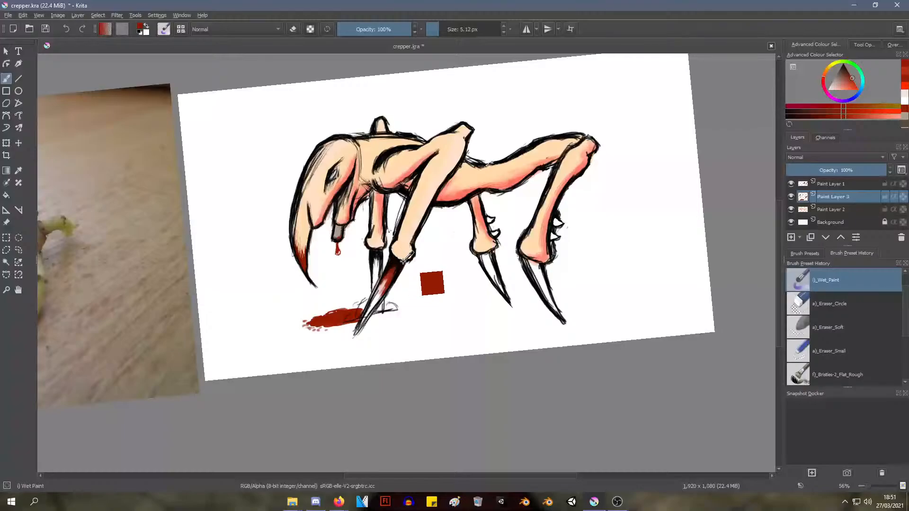
Extend the dark-red streaks along the lower half of the nearest front claw to its tip with the 5.12 px Wet Paint brush
{"action": "middle_click_drag", "start_coordinate": [357, 320], "coordinate": [353, 247], "text": "ctrl"}
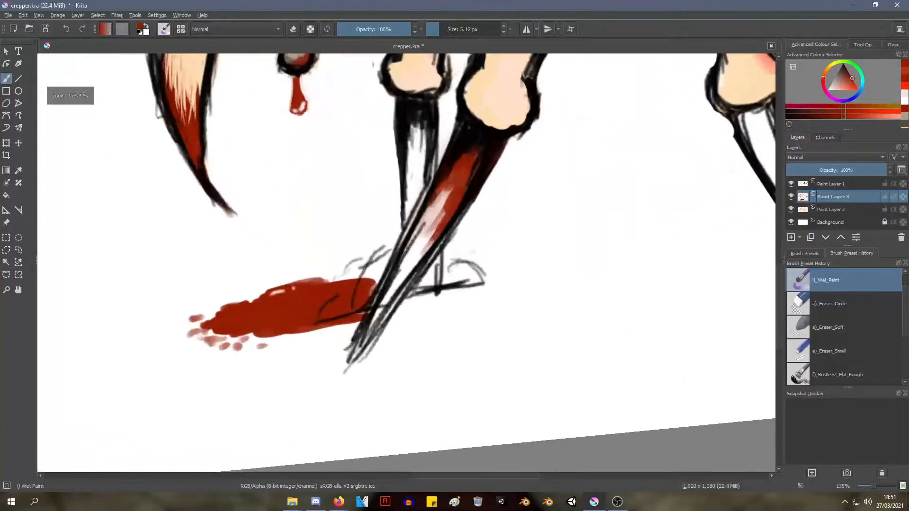
{"action": "mouse_move", "coordinate": [371, 335]}
{"action": "left_mouse_down"}
{"action": "mouse_move", "coordinate": [381, 310]}
{"action": "mouse_move", "coordinate": [374, 326]}
{"action": "mouse_move", "coordinate": [396, 305]}
{"action": "mouse_move", "coordinate": [393, 292]}
{"action": "mouse_move", "coordinate": [376, 321]}
{"action": "mouse_move", "coordinate": [390, 316]}
{"action": "mouse_move", "coordinate": [409, 249]}
{"action": "mouse_move", "coordinate": [419, 256]}
{"action": "left_mouse_up"}
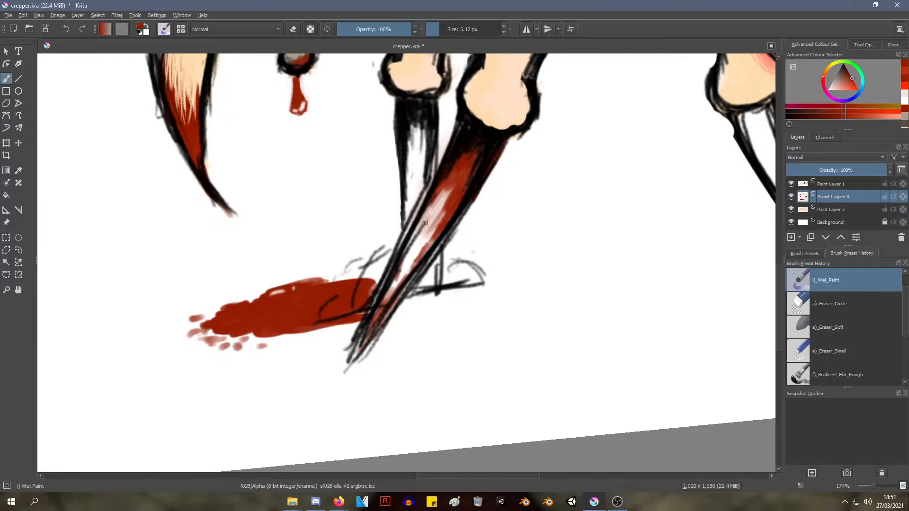
{"action": "left_click_drag", "start_coordinate": [426, 223], "coordinate": [410, 251]}
{"action": "middle_click_drag", "start_coordinate": [417, 242], "coordinate": [458, 206], "text": "ctrl"}
Paint dark-red streaks running down from the base of the far front claw
{"action": "left_click_drag", "start_coordinate": [427, 182], "coordinate": [423, 216]}
{"action": "left_click_drag", "start_coordinate": [428, 183], "coordinate": [420, 224]}
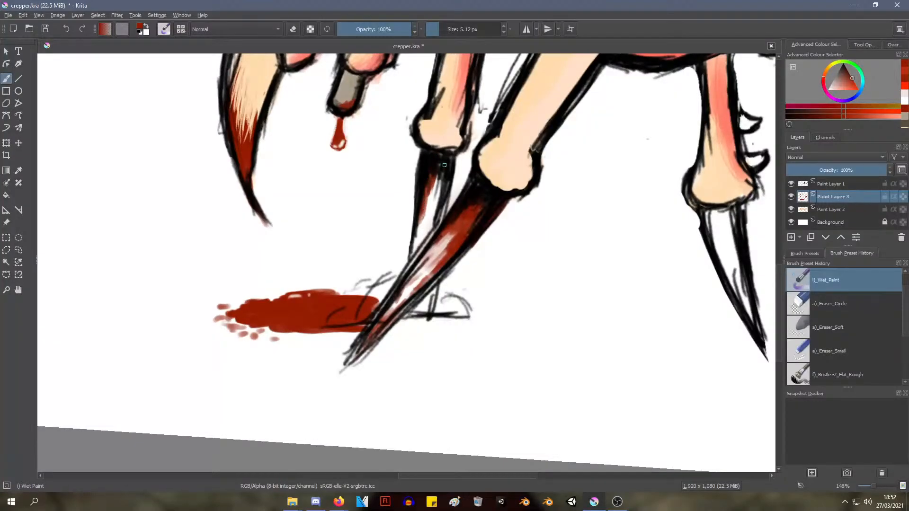
{"action": "left_click_drag", "start_coordinate": [441, 202], "coordinate": [439, 177]}
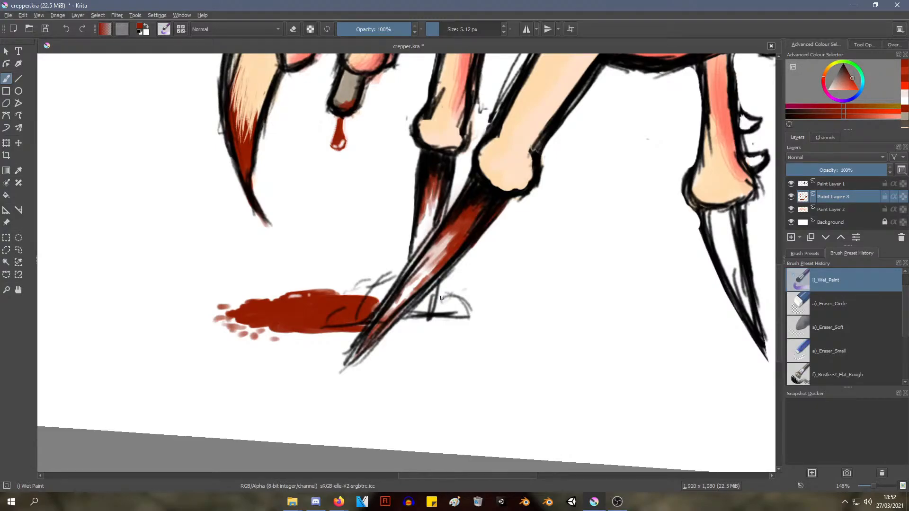
{"action": "mouse_move", "coordinate": [466, 199]}
{"action": "middle_mouse_down", "text": "ctrl"}
{"action": "mouse_move", "coordinate": [403, 306]}
{"action": "mouse_move", "coordinate": [416, 274]}
{"action": "mouse_move", "coordinate": [430, 285]}
{"action": "middle_mouse_up", "text": "ctrl"}
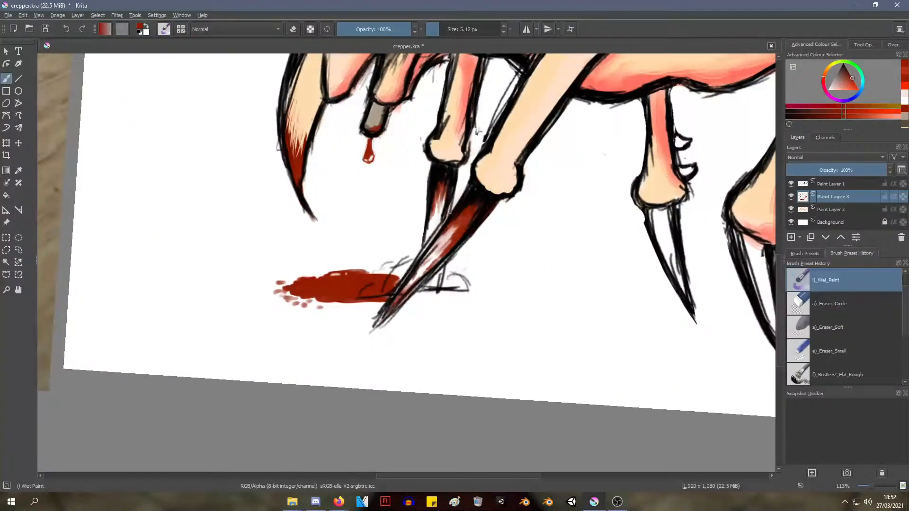
{"action": "middle_click_drag", "start_coordinate": [439, 265], "coordinate": [433, 279]}
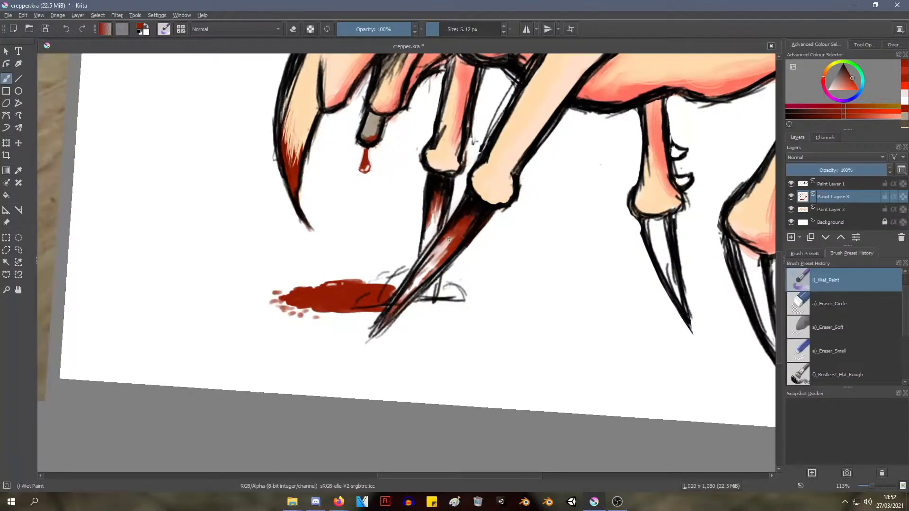
Erase the rough foot sketch beside the nearest front claw on Paint Layer 1 with Eraser Circle at 25.73 px
{"action": "left_click", "coordinate": [812, 186]}
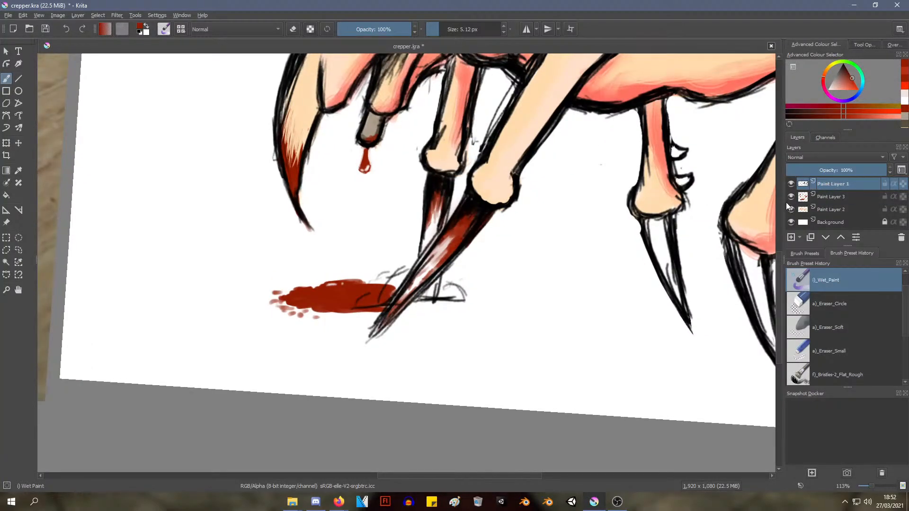
{"action": "right_click", "coordinate": [372, 158]}
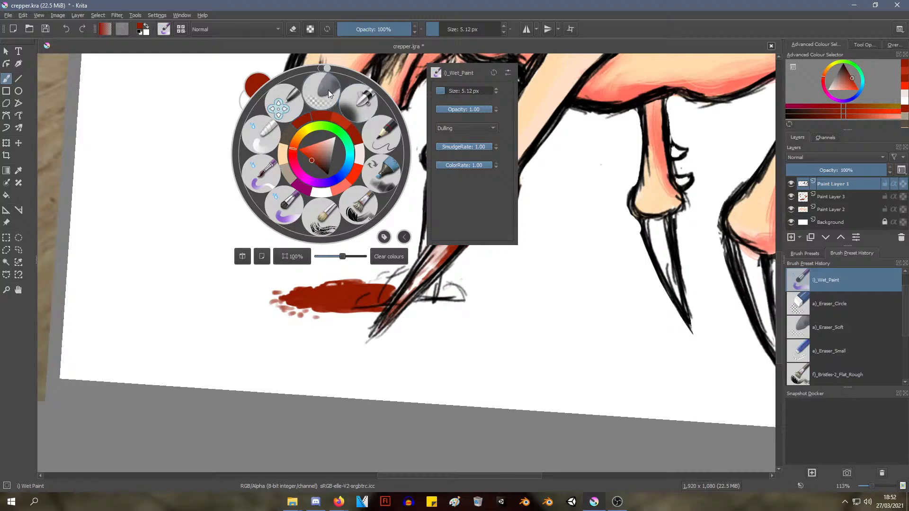
{"action": "left_click", "coordinate": [831, 327]}
{"action": "left_click", "coordinate": [832, 305]}
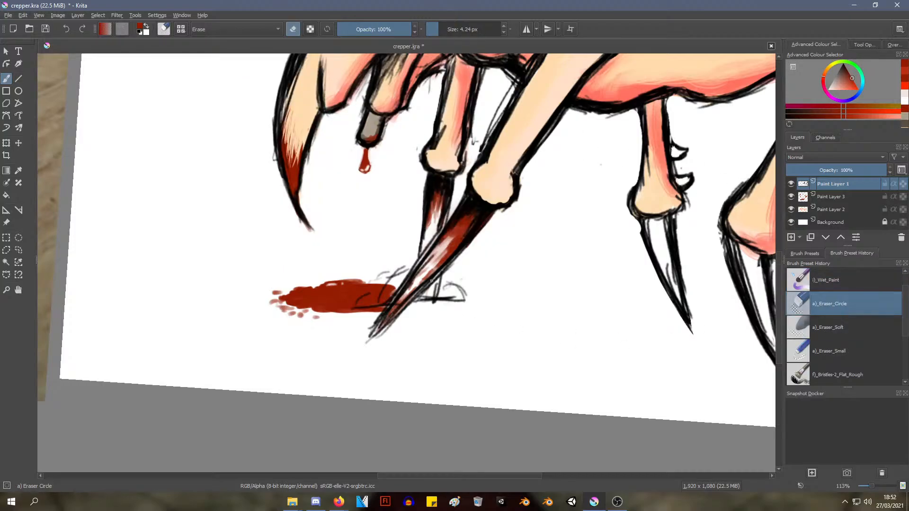
{"action": "right_click", "coordinate": [444, 227]}
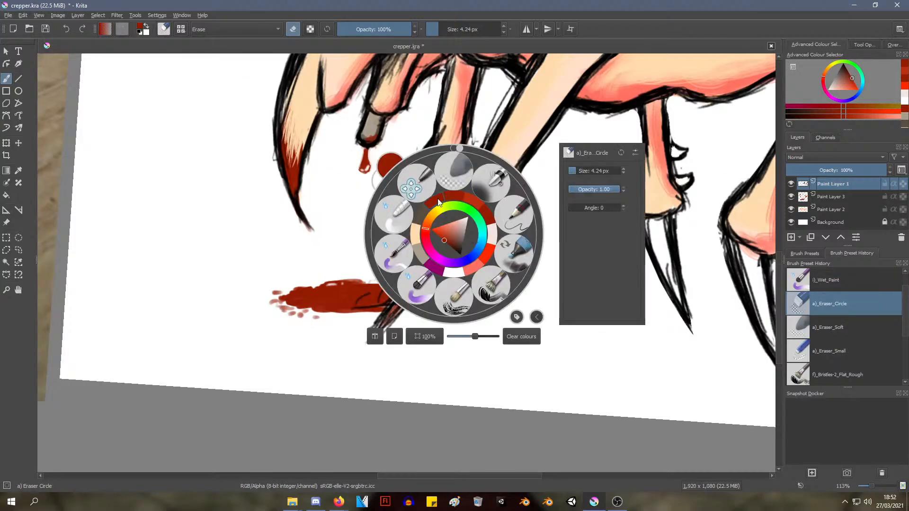
{"action": "left_click", "coordinate": [578, 172]}
{"action": "left_click", "coordinate": [465, 355]}
{"action": "left_click_drag", "start_coordinate": [441, 296], "coordinate": [473, 296]}
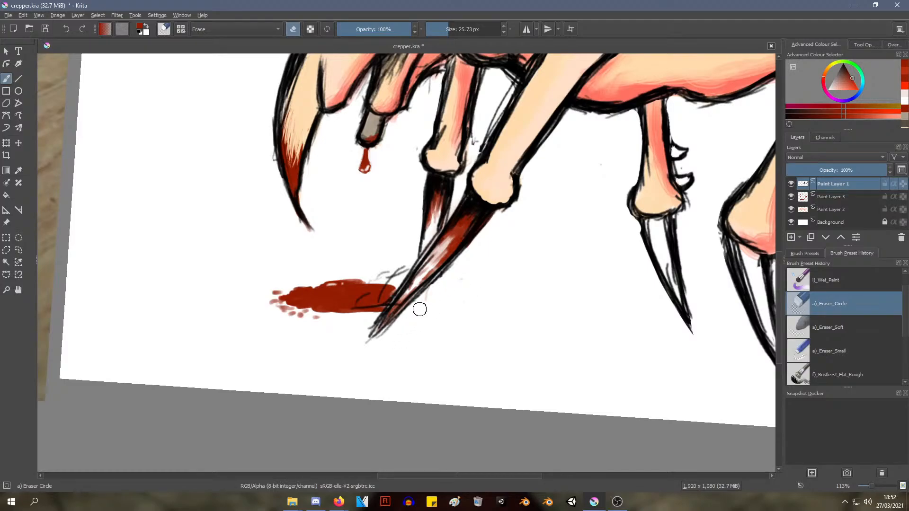
{"action": "left_click_drag", "start_coordinate": [429, 298], "coordinate": [428, 295]}
Draw the far front claw's lower end behind the nearest claw in black with Pencil-2 at 10 px
{"action": "right_click", "coordinate": [479, 237]}
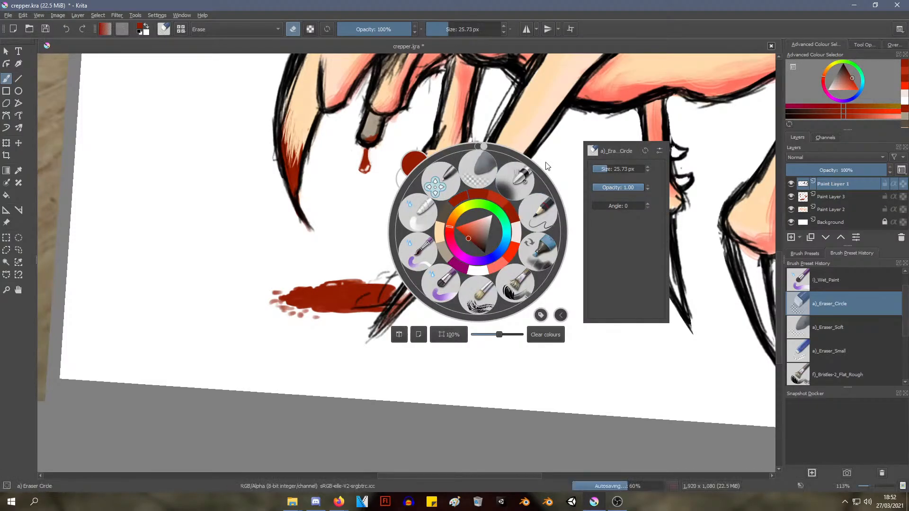
{"action": "left_click", "coordinate": [536, 219]}
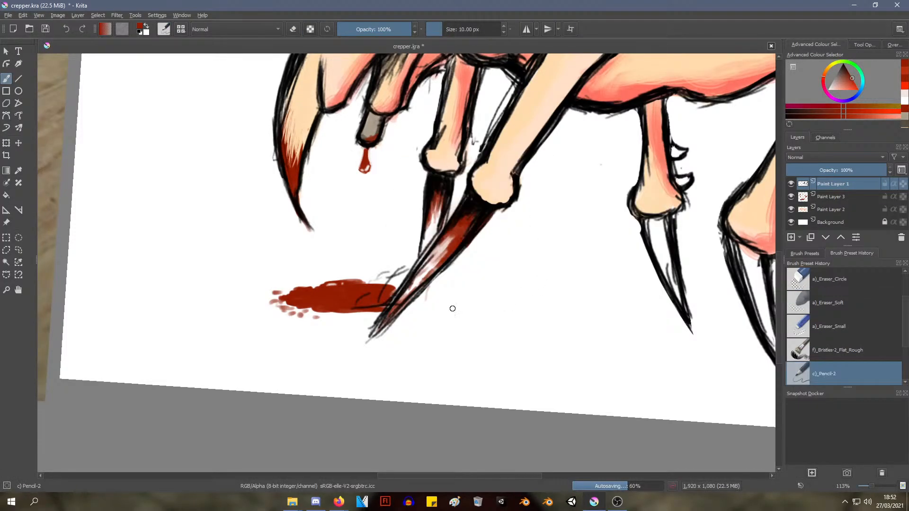
{"action": "right_click", "coordinate": [454, 243]}
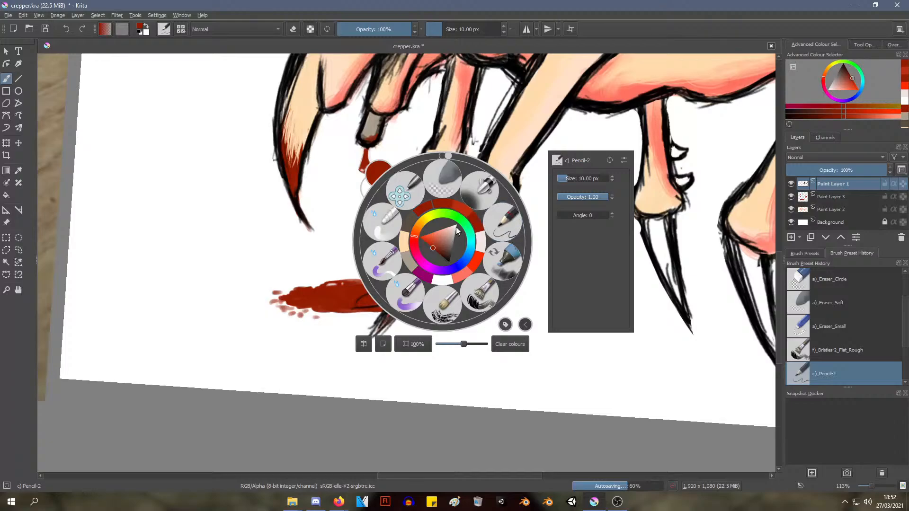
{"action": "left_click", "coordinate": [445, 262]}
{"action": "left_click", "coordinate": [437, 337]}
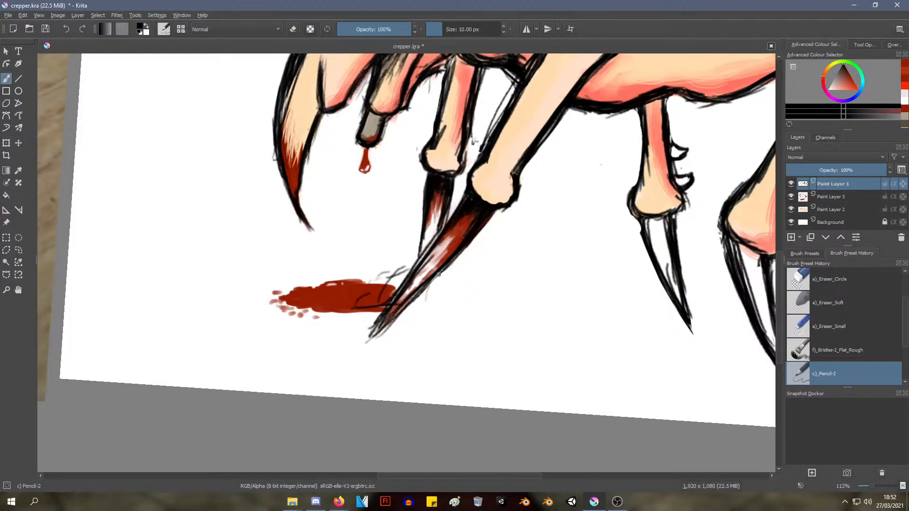
{"action": "left_click_drag", "start_coordinate": [438, 274], "coordinate": [423, 312]}
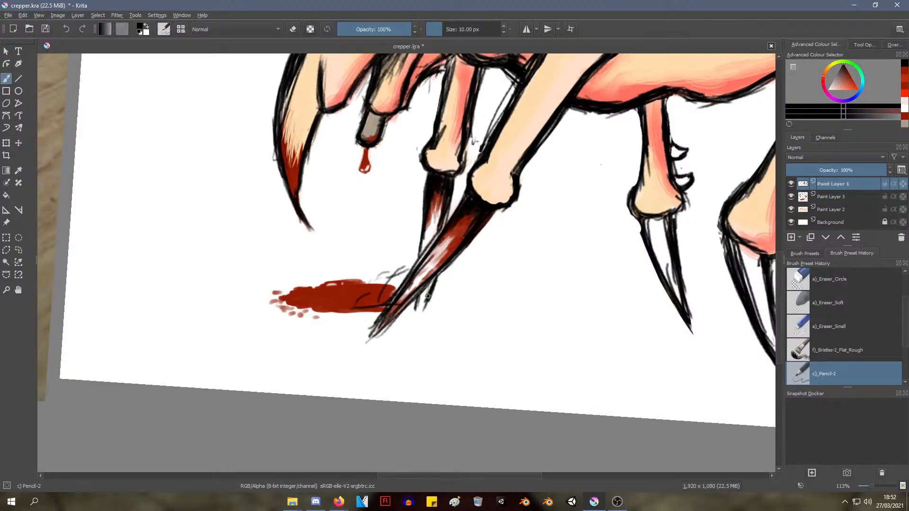
{"action": "left_click_drag", "start_coordinate": [421, 311], "coordinate": [431, 281]}
{"action": "right_click", "coordinate": [456, 280]}
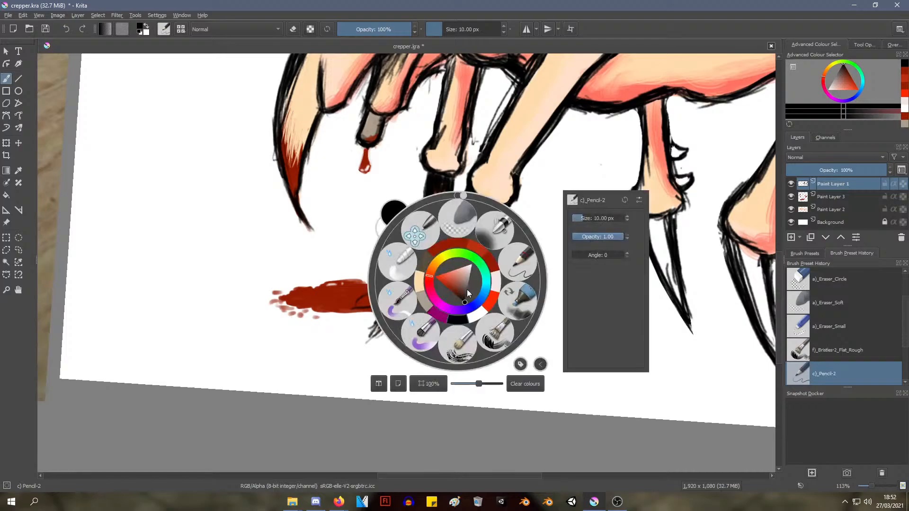
{"action": "left_click", "coordinate": [465, 226]}
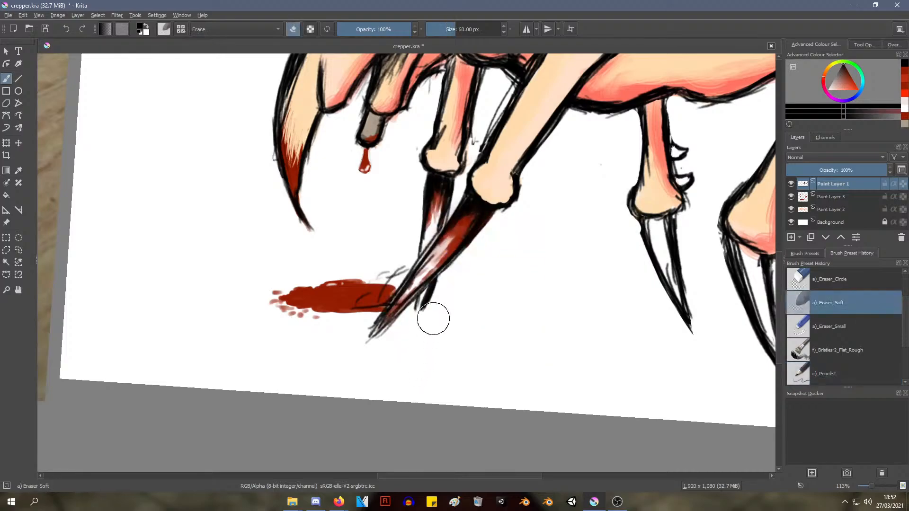
{"action": "right_click", "coordinate": [489, 301]}
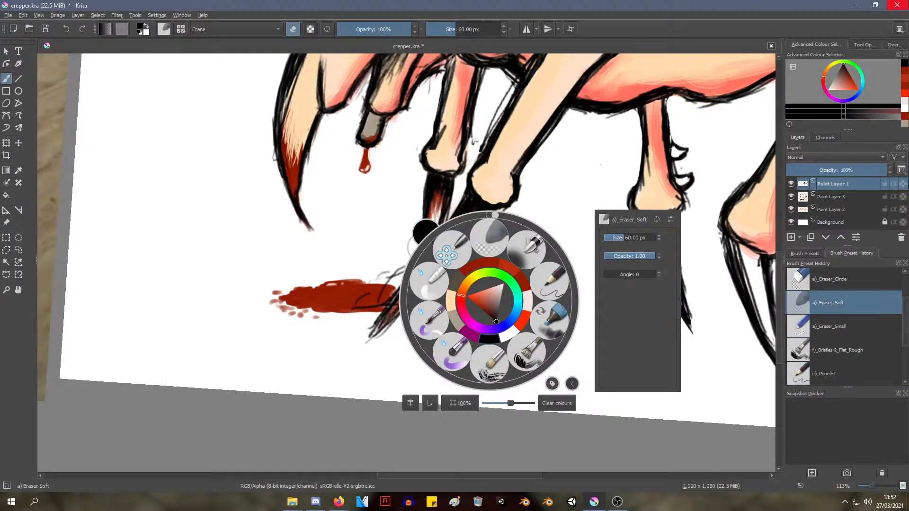
{"action": "key", "text": "alt+Tab"}
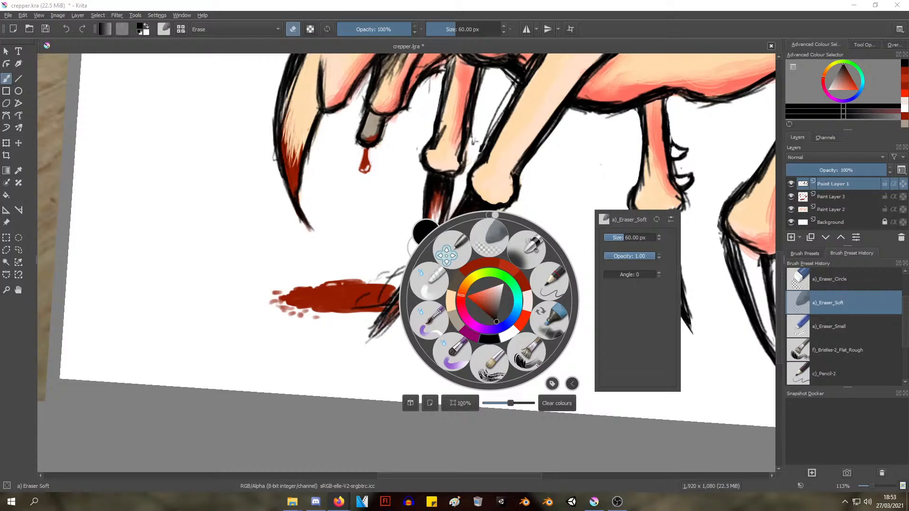
{"action": "left_click", "coordinate": [537, 152]}
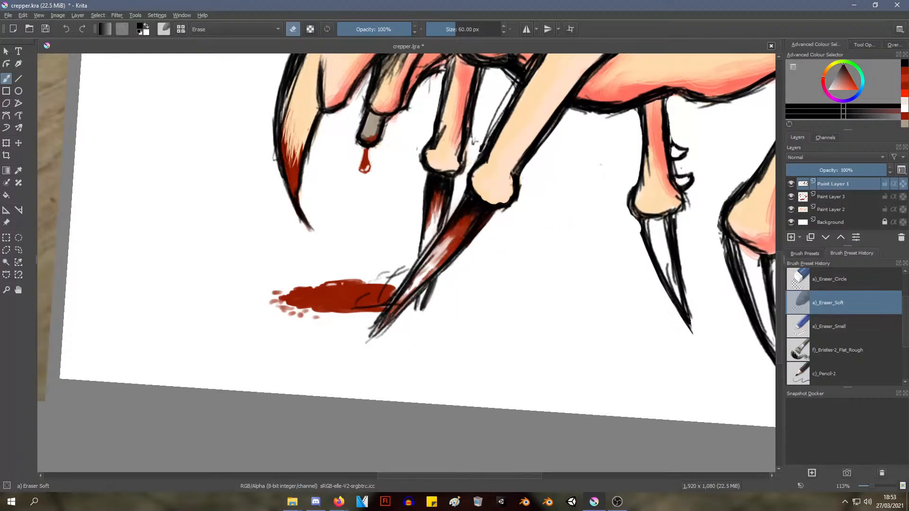
Trim the thick outer outline at the far front claw's lower end with Eraser Small at 25 px
{"action": "middle_click_drag", "start_coordinate": [425, 323], "coordinate": [487, 255], "text": "ctrl"}
{"action": "left_click", "coordinate": [833, 326]}
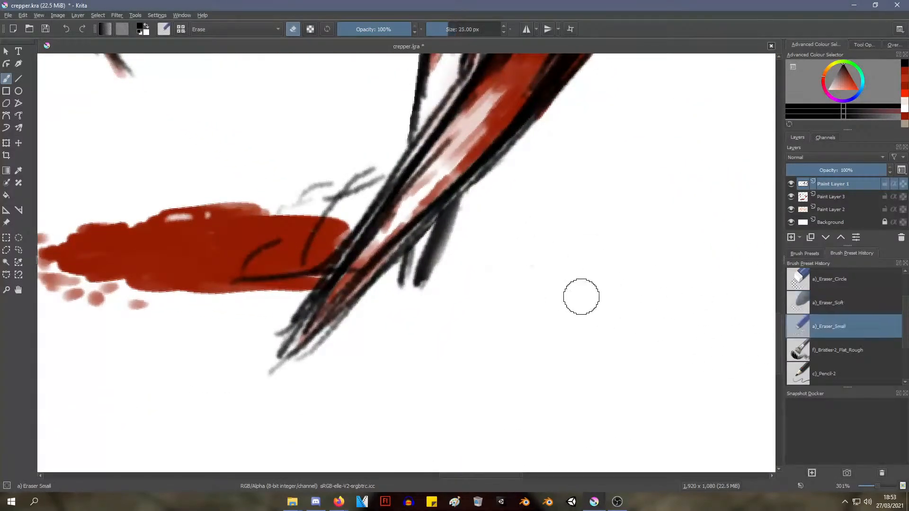
{"action": "left_click_drag", "start_coordinate": [464, 211], "coordinate": [469, 202]}
{"action": "key", "text": "ctrl+z"}
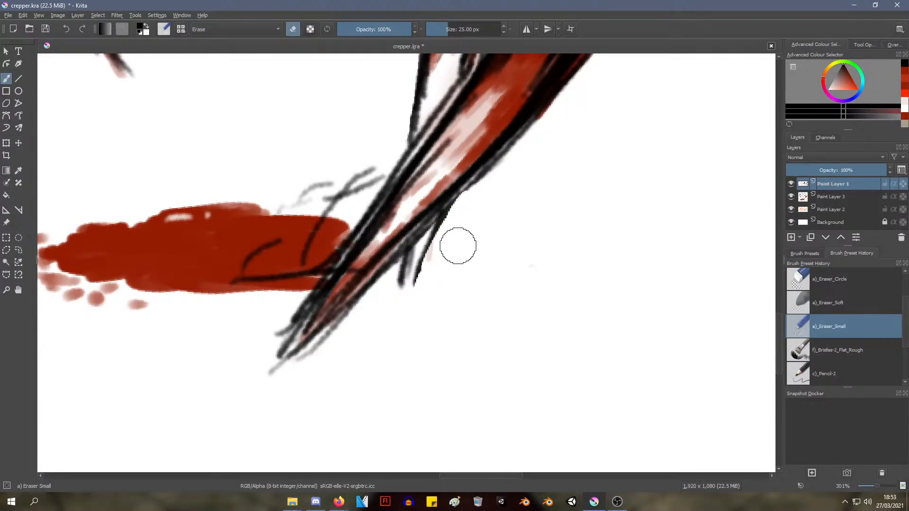
{"action": "mouse_move", "coordinate": [456, 246]}
{"action": "middle_mouse_down", "text": "ctrl"}
{"action": "mouse_move", "coordinate": [399, 349]}
{"action": "mouse_move", "coordinate": [444, 264]}
{"action": "mouse_move", "coordinate": [460, 284]}
{"action": "mouse_move", "coordinate": [548, 171]}
{"action": "mouse_move", "coordinate": [433, 296]}
{"action": "middle_mouse_up", "text": "ctrl"}
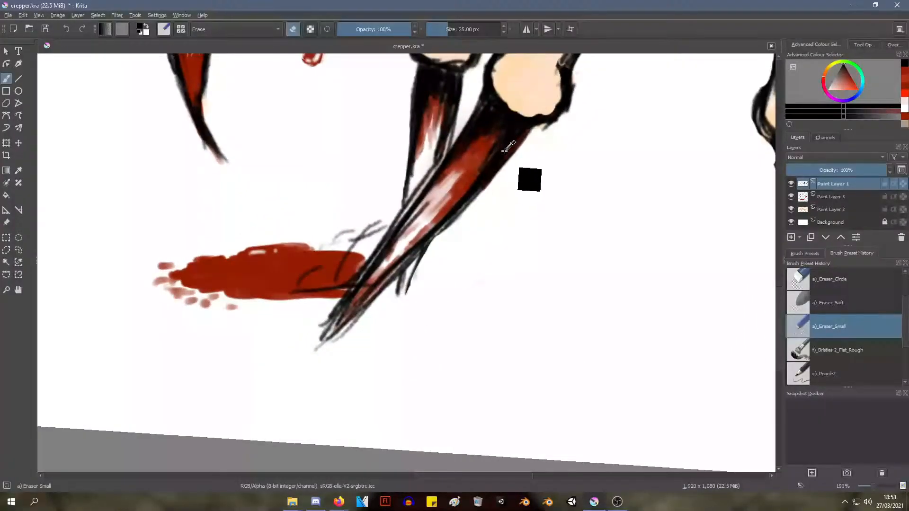
Touch up the black outline at the far front claw's tip with Pencil-2 at 10 px
{"action": "right_click", "coordinate": [421, 260]}
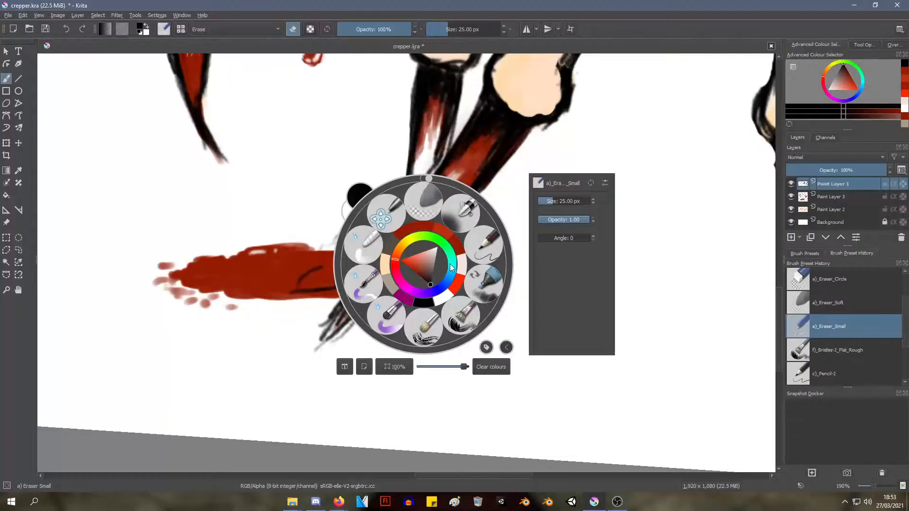
{"action": "left_click", "coordinate": [478, 250]}
{"action": "mouse_move", "coordinate": [430, 245]}
{"action": "left_mouse_down"}
{"action": "mouse_move", "coordinate": [409, 289]}
{"action": "mouse_move", "coordinate": [432, 240]}
{"action": "mouse_move", "coordinate": [412, 285]}
{"action": "mouse_move", "coordinate": [395, 289]}
{"action": "mouse_move", "coordinate": [424, 293]}
{"action": "left_mouse_up"}
{"action": "mouse_move", "coordinate": [427, 249]}
{"action": "middle_mouse_down", "text": "ctrl"}
{"action": "mouse_move", "coordinate": [378, 325]}
{"action": "mouse_move", "coordinate": [384, 314]}
{"action": "middle_mouse_up", "text": "ctrl"}
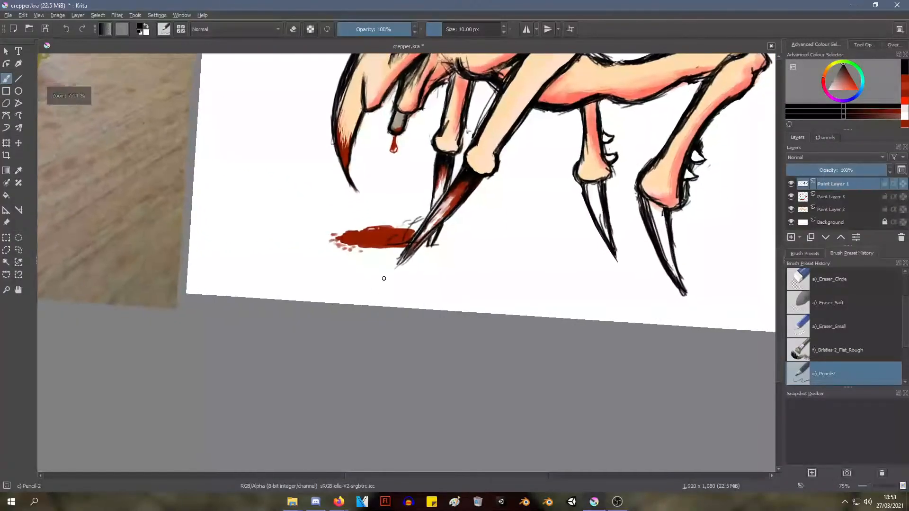
{"action": "middle_click_drag", "start_coordinate": [406, 264], "coordinate": [388, 305]}
{"action": "middle_click_drag", "start_coordinate": [463, 196], "coordinate": [425, 253], "text": "ctrl"}
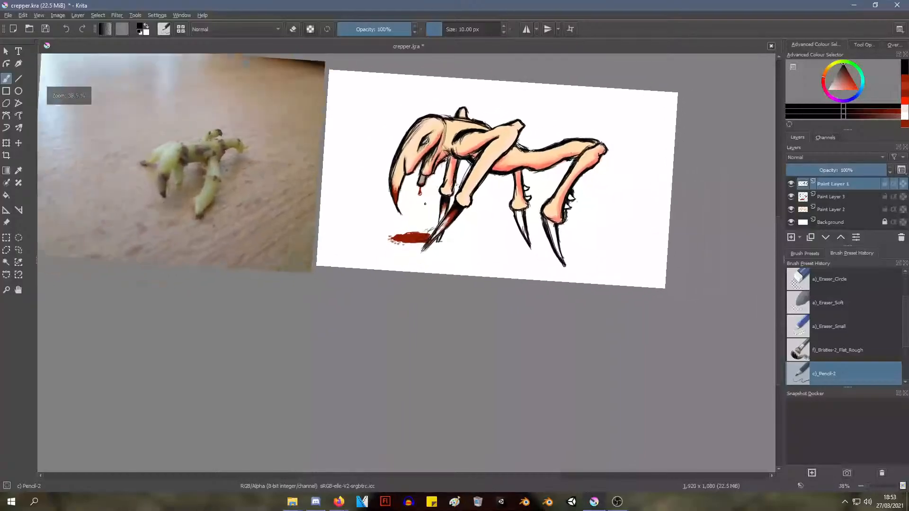
{"action": "middle_click_drag", "start_coordinate": [426, 211], "coordinate": [373, 312]}
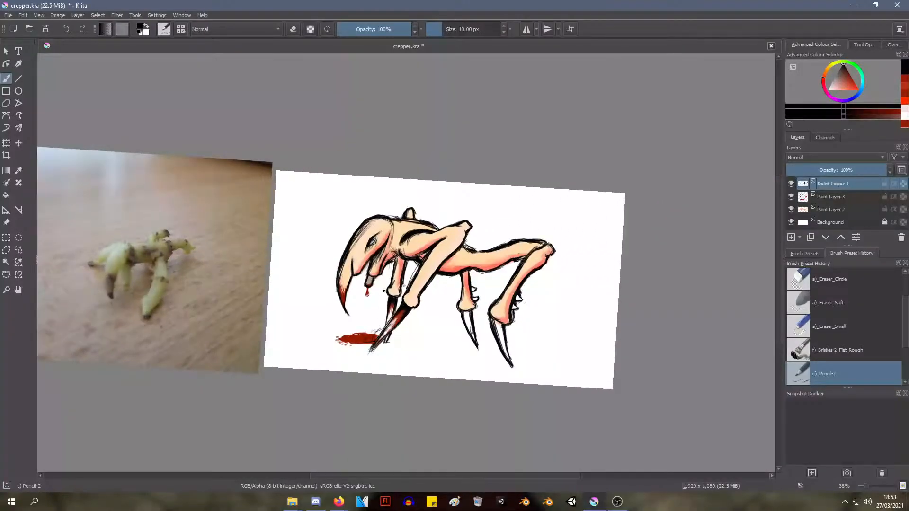
{"action": "mouse_move", "coordinate": [424, 259]}
{"action": "middle_mouse_down", "text": "ctrl"}
{"action": "mouse_move", "coordinate": [429, 242]}
{"action": "mouse_move", "coordinate": [379, 238]}
{"action": "mouse_move", "coordinate": [421, 246]}
{"action": "middle_mouse_up", "text": "ctrl"}
{"action": "middle_click_drag", "start_coordinate": [436, 265], "coordinate": [506, 273], "text": "shift"}
{"action": "middle_click_drag", "start_coordinate": [491, 272], "coordinate": [362, 156]}
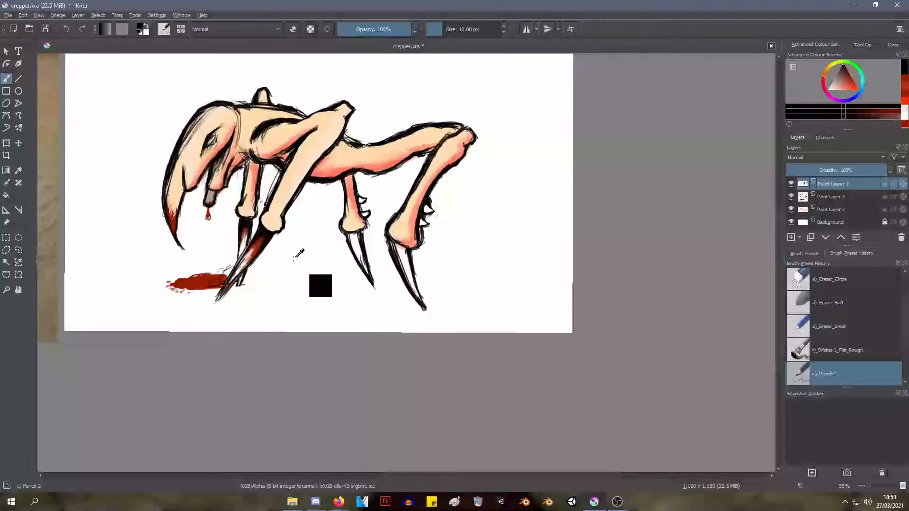
Sample the blood puddle's dark red as the brush colour for the hind claws
{"action": "middle_click_drag", "start_coordinate": [303, 271], "coordinate": [283, 239], "text": "ctrl"}
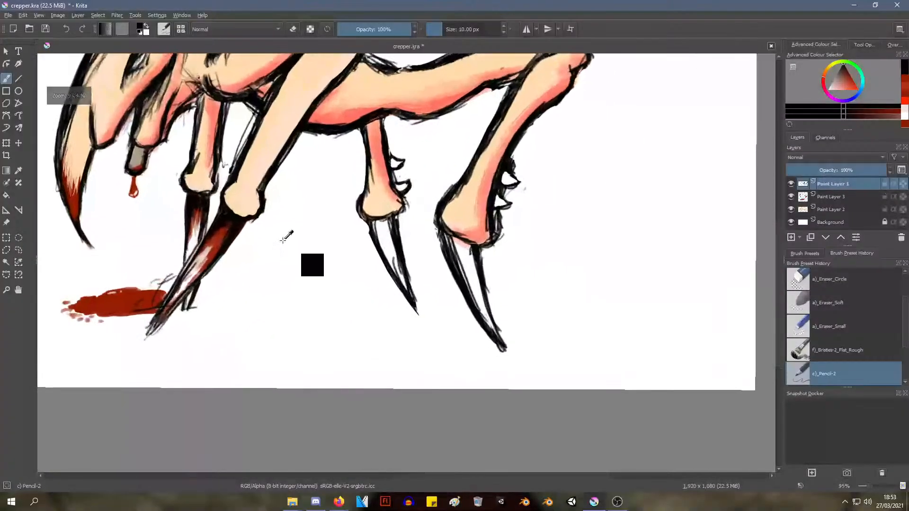
{"action": "left_click", "coordinate": [122, 304], "text": "ctrl"}
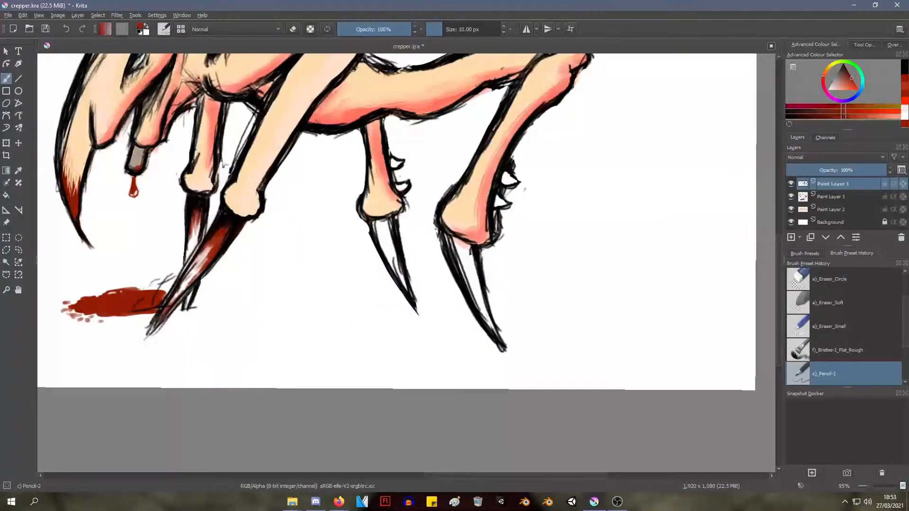
{"action": "middle_click_drag", "start_coordinate": [390, 239], "coordinate": [389, 197], "text": "ctrl"}
{"action": "mouse_move", "coordinate": [354, 202]}
{"action": "left_mouse_down"}
{"action": "mouse_move", "coordinate": [361, 226]}
{"action": "mouse_move", "coordinate": [353, 213]}
{"action": "mouse_move", "coordinate": [376, 202]}
{"action": "mouse_move", "coordinate": [360, 197]}
{"action": "mouse_move", "coordinate": [385, 199]}
{"action": "mouse_move", "coordinate": [410, 290]}
{"action": "left_mouse_up"}
{"action": "mouse_move", "coordinate": [358, 223]}
{"action": "left_mouse_down"}
{"action": "mouse_move", "coordinate": [355, 216]}
{"action": "mouse_move", "coordinate": [377, 273]}
{"action": "left_mouse_up"}
{"action": "key", "text": "ctrl+z"}
{"action": "key", "text": "ctrl+z"}
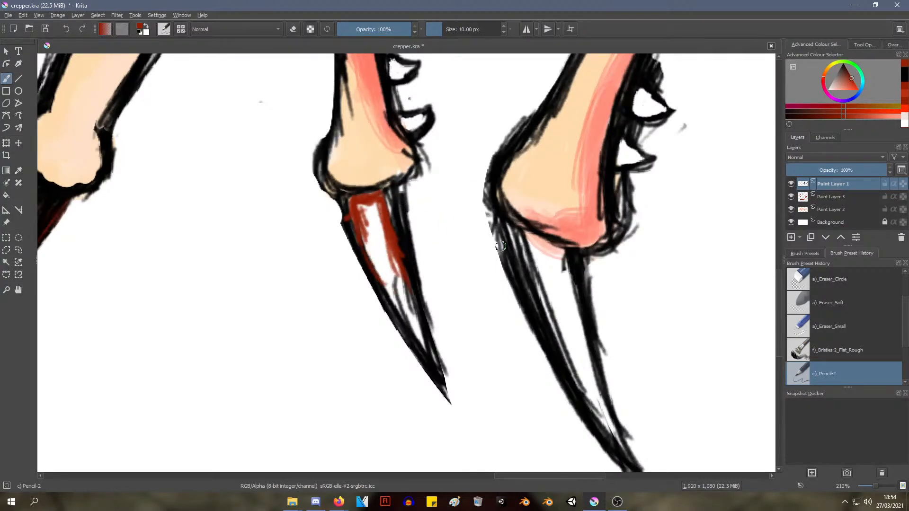
{"action": "key", "text": "ctrl+z"}
{"action": "key", "text": "ctrl+z"}
{"action": "key", "text": "ctrl+z"}
{"action": "key", "text": "ctrl+z"}
{"action": "key", "text": "ctrl+z"}
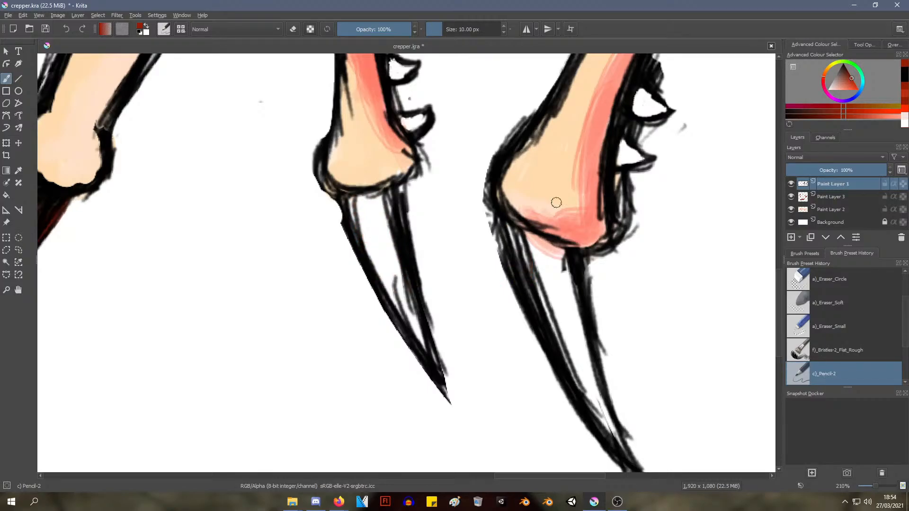
Streak dark red along the edges and across the base of the far hind claw on Paint Layer 3 with Pencil-2 at 10 px
{"action": "left_click", "coordinate": [836, 196]}
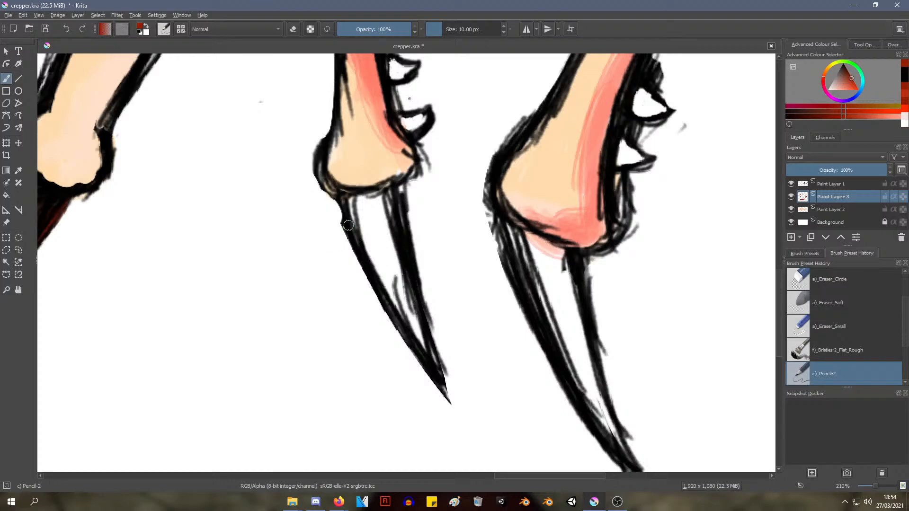
{"action": "mouse_move", "coordinate": [352, 200]}
{"action": "left_mouse_down"}
{"action": "mouse_move", "coordinate": [372, 258]}
{"action": "mouse_move", "coordinate": [370, 200]}
{"action": "mouse_move", "coordinate": [385, 197]}
{"action": "mouse_move", "coordinate": [360, 201]}
{"action": "mouse_move", "coordinate": [386, 191]}
{"action": "mouse_move", "coordinate": [394, 232]}
{"action": "left_mouse_up"}
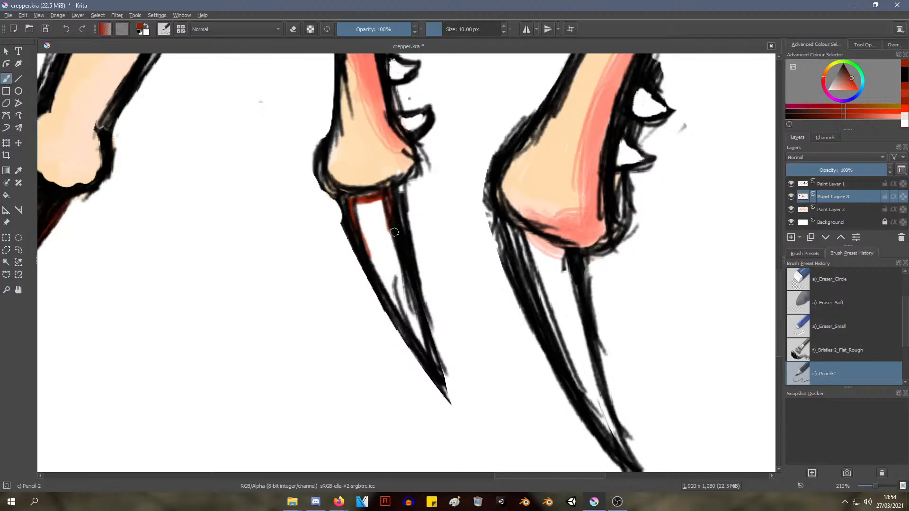
{"action": "mouse_move", "coordinate": [384, 198]}
{"action": "left_mouse_down"}
{"action": "mouse_move", "coordinate": [389, 237]}
{"action": "mouse_move", "coordinate": [380, 227]}
{"action": "left_mouse_up"}
{"action": "mouse_move", "coordinate": [373, 202]}
{"action": "left_mouse_down"}
{"action": "mouse_move", "coordinate": [376, 223]}
{"action": "mouse_move", "coordinate": [363, 240]}
{"action": "mouse_move", "coordinate": [403, 308]}
{"action": "left_mouse_up"}
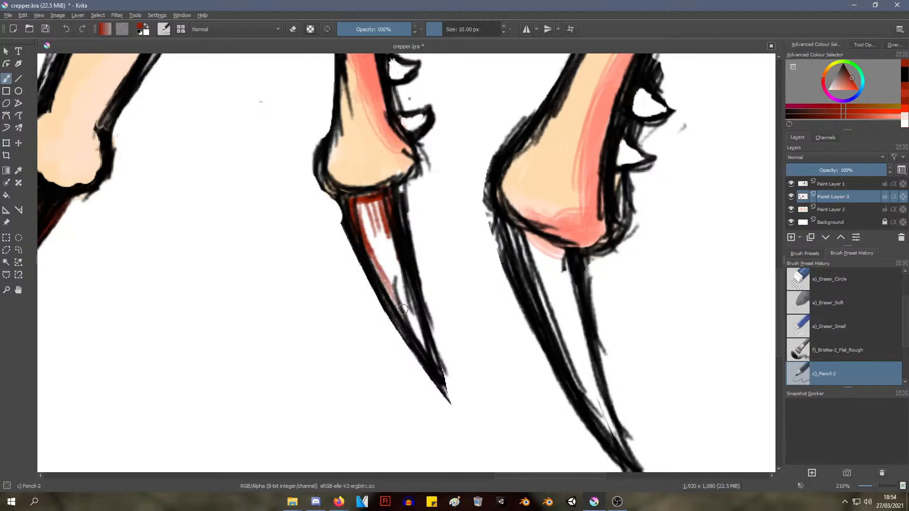
{"action": "left_click_drag", "start_coordinate": [370, 252], "coordinate": [405, 314]}
{"action": "left_click_drag", "start_coordinate": [355, 202], "coordinate": [364, 232]}
{"action": "left_click_drag", "start_coordinate": [362, 206], "coordinate": [370, 239]}
{"action": "mouse_move", "coordinate": [371, 246]}
{"action": "left_mouse_down"}
{"action": "mouse_move", "coordinate": [374, 201]}
{"action": "mouse_move", "coordinate": [389, 261]}
{"action": "mouse_move", "coordinate": [372, 199]}
{"action": "mouse_move", "coordinate": [376, 230]}
{"action": "mouse_move", "coordinate": [349, 201]}
{"action": "mouse_move", "coordinate": [378, 199]}
{"action": "left_mouse_up"}
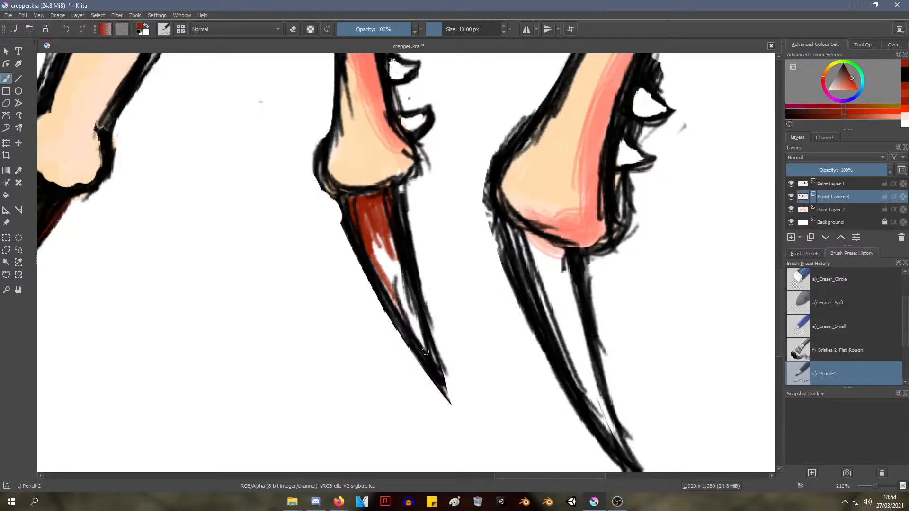
Extend the dark red down to the far hind claw's tip and fill the gaps at its base
{"action": "mouse_move", "coordinate": [417, 330]}
{"action": "left_mouse_down"}
{"action": "mouse_move", "coordinate": [428, 362]}
{"action": "mouse_move", "coordinate": [366, 256]}
{"action": "mouse_move", "coordinate": [391, 238]}
{"action": "mouse_move", "coordinate": [397, 270]}
{"action": "left_mouse_up"}
{"action": "mouse_move", "coordinate": [374, 233]}
{"action": "left_mouse_down"}
{"action": "mouse_move", "coordinate": [369, 227]}
{"action": "mouse_move", "coordinate": [381, 236]}
{"action": "left_mouse_up"}
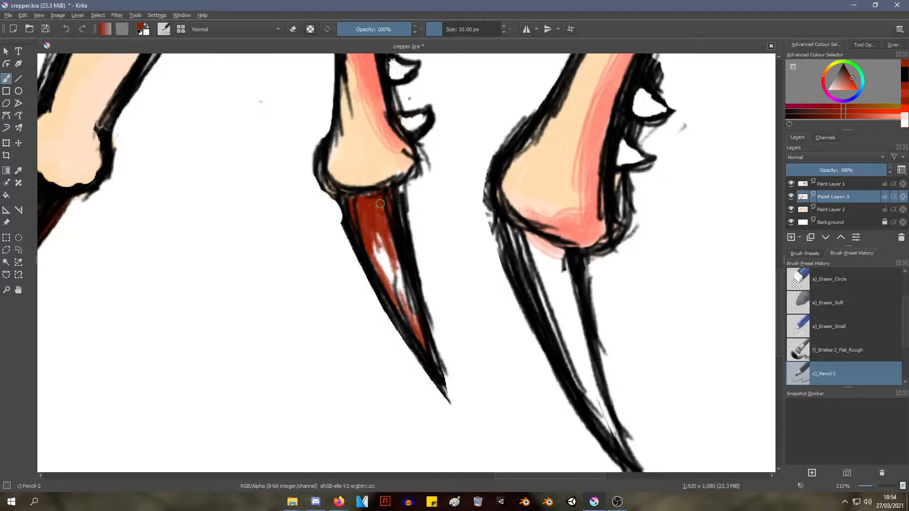
{"action": "mouse_move", "coordinate": [380, 203]}
{"action": "left_mouse_down"}
{"action": "mouse_move", "coordinate": [372, 192]}
{"action": "mouse_move", "coordinate": [351, 197]}
{"action": "mouse_move", "coordinate": [356, 207]}
{"action": "left_mouse_up"}
{"action": "mouse_move", "coordinate": [395, 219]}
{"action": "middle_mouse_down", "text": "ctrl"}
{"action": "mouse_move", "coordinate": [386, 304]}
{"action": "mouse_move", "coordinate": [390, 225]}
{"action": "middle_mouse_up", "text": "ctrl"}
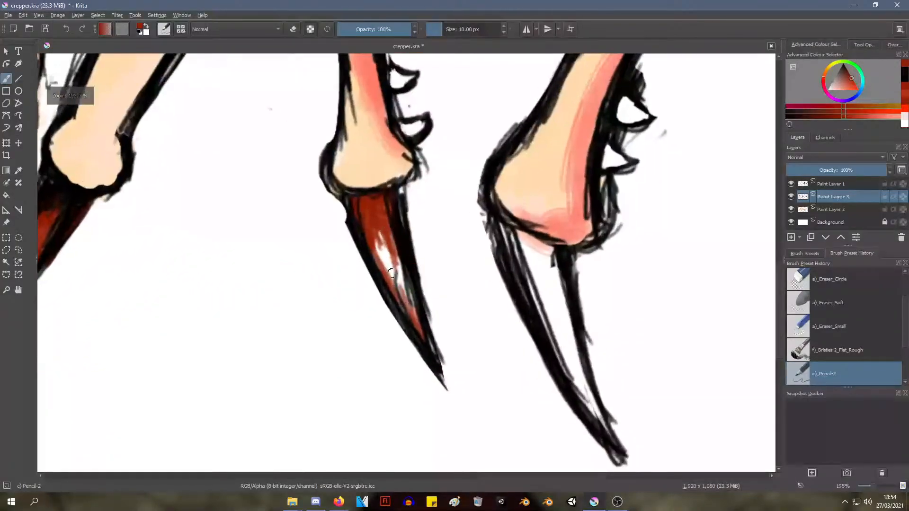
Sample the claw's white and paint a highlight through the middle of the far hind claw with Pencil-2
{"action": "left_click", "coordinate": [387, 262], "text": "ctrl"}
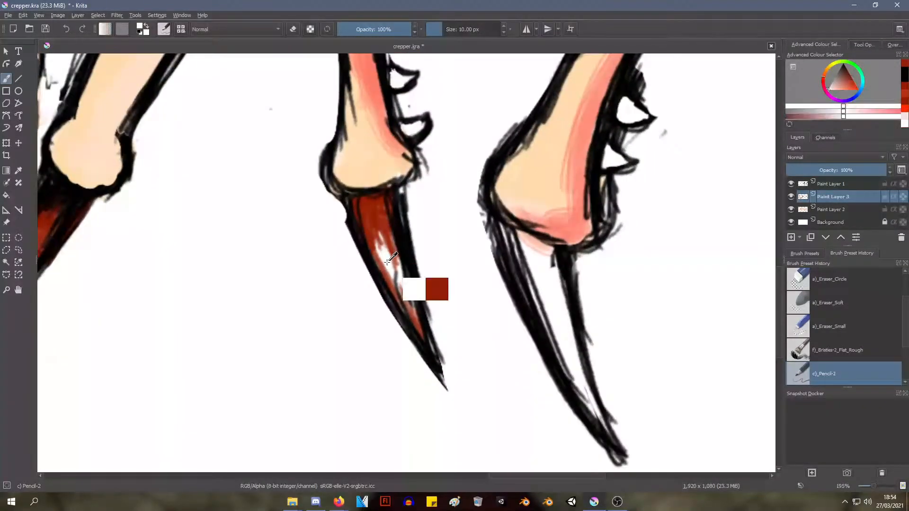
{"action": "mouse_move", "coordinate": [386, 266]}
{"action": "left_mouse_down"}
{"action": "mouse_move", "coordinate": [373, 234]}
{"action": "mouse_move", "coordinate": [381, 228]}
{"action": "mouse_move", "coordinate": [406, 298]}
{"action": "mouse_move", "coordinate": [398, 278]}
{"action": "left_mouse_up"}
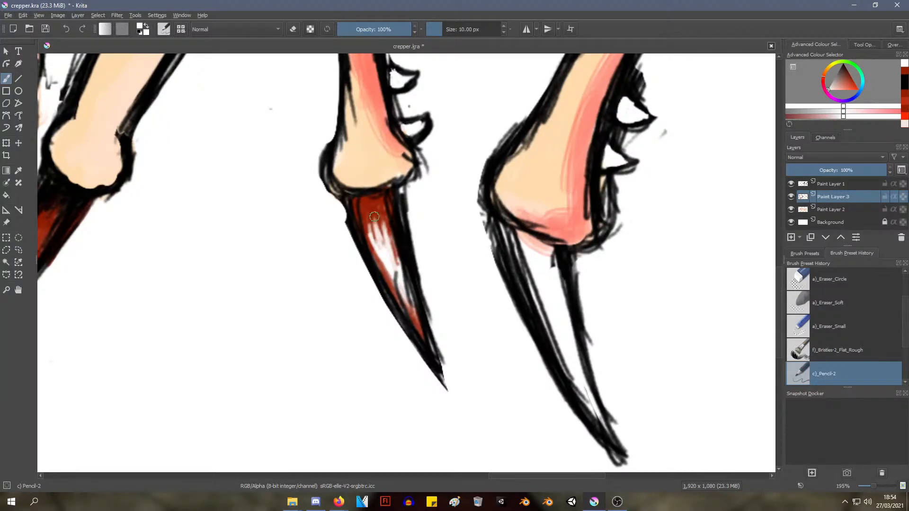
{"action": "mouse_move", "coordinate": [388, 230]}
{"action": "left_mouse_down"}
{"action": "mouse_move", "coordinate": [392, 243]}
{"action": "mouse_move", "coordinate": [383, 239]}
{"action": "left_mouse_up"}
{"action": "mouse_move", "coordinate": [381, 251]}
{"action": "middle_mouse_down", "text": "ctrl"}
{"action": "mouse_move", "coordinate": [374, 350]}
{"action": "mouse_move", "coordinate": [384, 371]}
{"action": "mouse_move", "coordinate": [368, 286]}
{"action": "mouse_move", "coordinate": [371, 222]}
{"action": "mouse_move", "coordinate": [374, 250]}
{"action": "mouse_move", "coordinate": [379, 223]}
{"action": "middle_mouse_up", "text": "ctrl"}
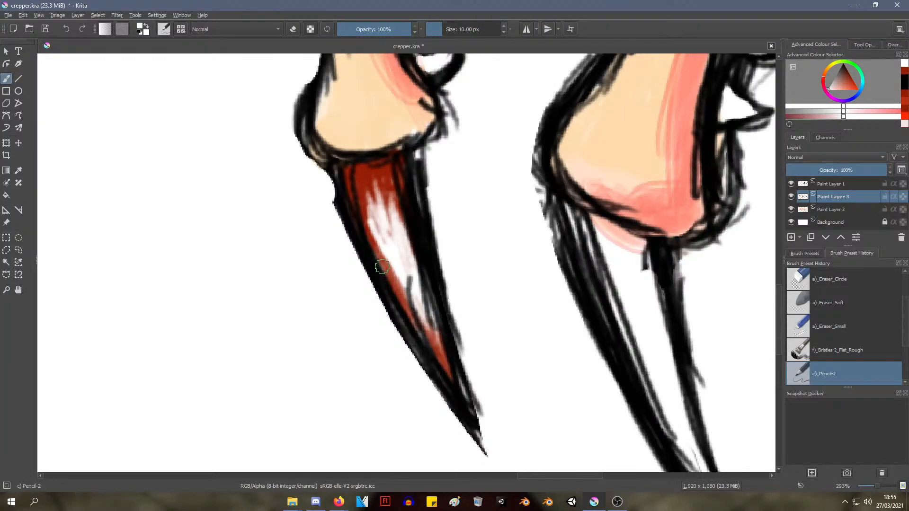
{"action": "right_click", "coordinate": [384, 207]}
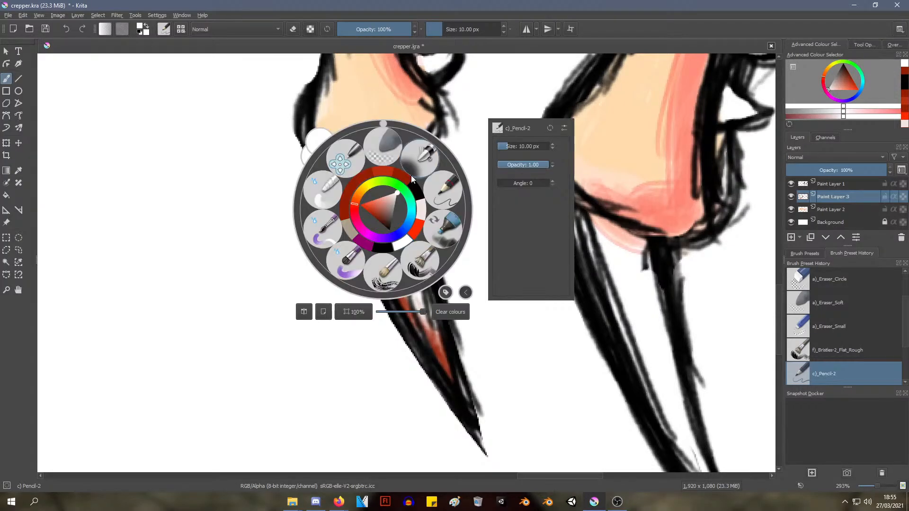
{"action": "left_click", "coordinate": [479, 71]}
{"action": "mouse_move", "coordinate": [375, 200]}
{"action": "left_mouse_down"}
{"action": "mouse_move", "coordinate": [389, 235]}
{"action": "mouse_move", "coordinate": [379, 237]}
{"action": "left_mouse_up"}
{"action": "mouse_move", "coordinate": [367, 185]}
{"action": "left_mouse_down"}
{"action": "mouse_move", "coordinate": [366, 214]}
{"action": "mouse_move", "coordinate": [396, 279]}
{"action": "left_mouse_up"}
{"action": "mouse_move", "coordinate": [378, 233]}
{"action": "left_mouse_down"}
{"action": "mouse_move", "coordinate": [400, 292]}
{"action": "mouse_move", "coordinate": [388, 205]}
{"action": "left_mouse_up"}
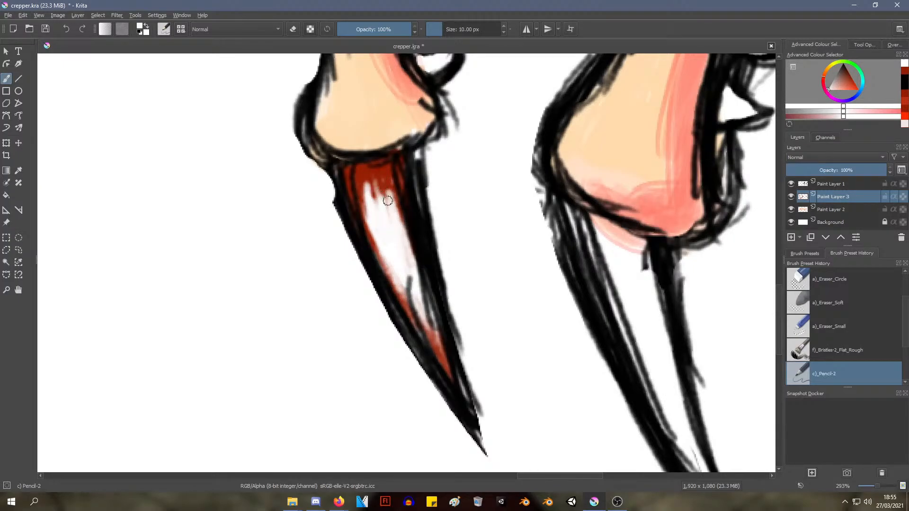
Sample the dark red at the far hind claw's base and streak it down over the white highlight
{"action": "left_click", "coordinate": [363, 171], "text": "ctrl"}
{"action": "left_click_drag", "start_coordinate": [362, 170], "coordinate": [367, 204]}
{"action": "left_click_drag", "start_coordinate": [364, 170], "coordinate": [380, 233]}
{"action": "left_click_drag", "start_coordinate": [378, 196], "coordinate": [382, 235]}
{"action": "left_click_drag", "start_coordinate": [364, 162], "coordinate": [390, 219]}
{"action": "left_click_drag", "start_coordinate": [377, 180], "coordinate": [402, 221]}
{"action": "mouse_move", "coordinate": [405, 189]}
{"action": "middle_mouse_down", "text": "ctrl"}
{"action": "mouse_move", "coordinate": [410, 312]}
{"action": "mouse_move", "coordinate": [409, 275]}
{"action": "middle_mouse_up", "text": "ctrl"}
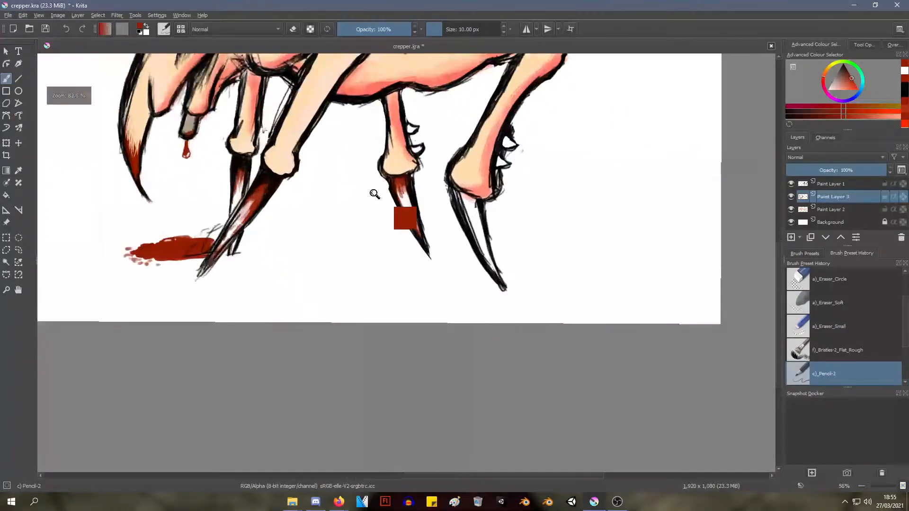
Shade the far hind claw's base below the joint with sampled black on Paint Layer 1, using Pencil-2 at 10 px
{"action": "middle_click_drag", "start_coordinate": [376, 193], "coordinate": [377, 154], "text": "ctrl"}
{"action": "mouse_move", "coordinate": [413, 184]}
{"action": "left_mouse_down"}
{"action": "mouse_move", "coordinate": [429, 233]}
{"action": "mouse_move", "coordinate": [421, 214]}
{"action": "mouse_move", "coordinate": [429, 196]}
{"action": "mouse_move", "coordinate": [436, 209]}
{"action": "left_mouse_up"}
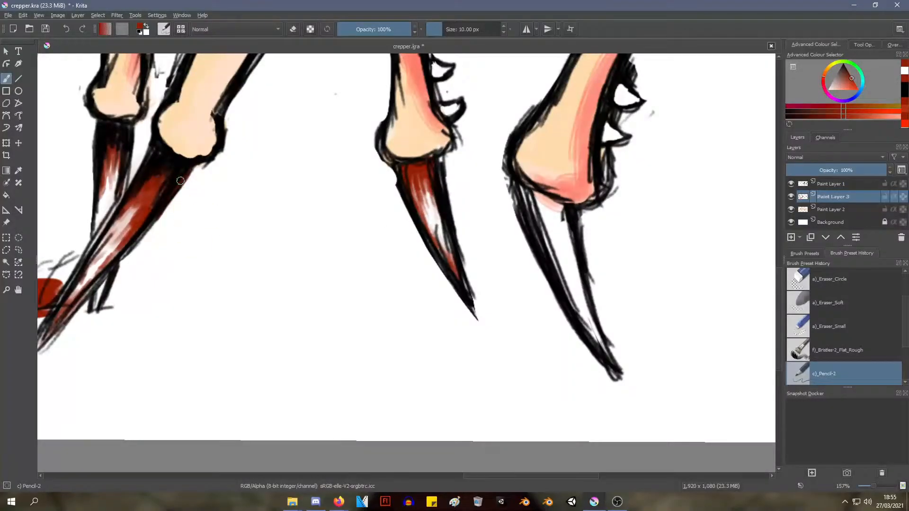
{"action": "left_click", "coordinate": [178, 155], "text": "ctrl"}
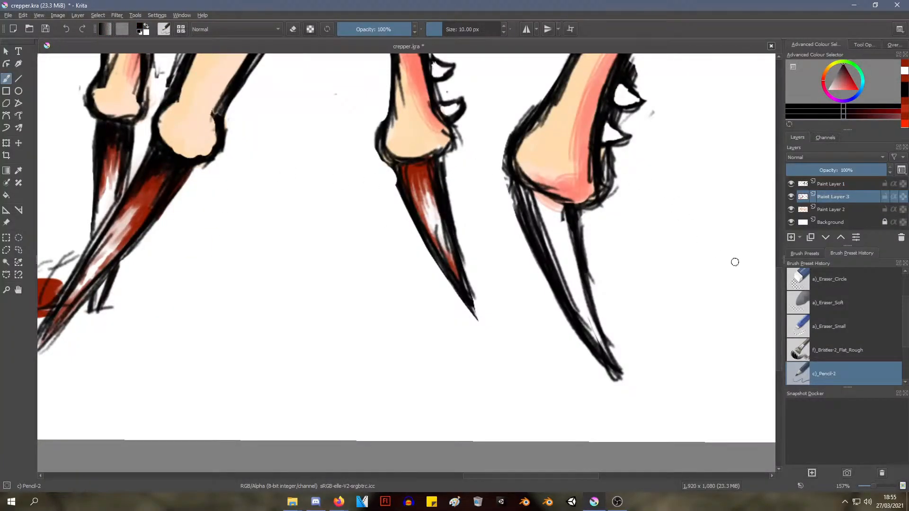
{"action": "left_click", "coordinate": [834, 184]}
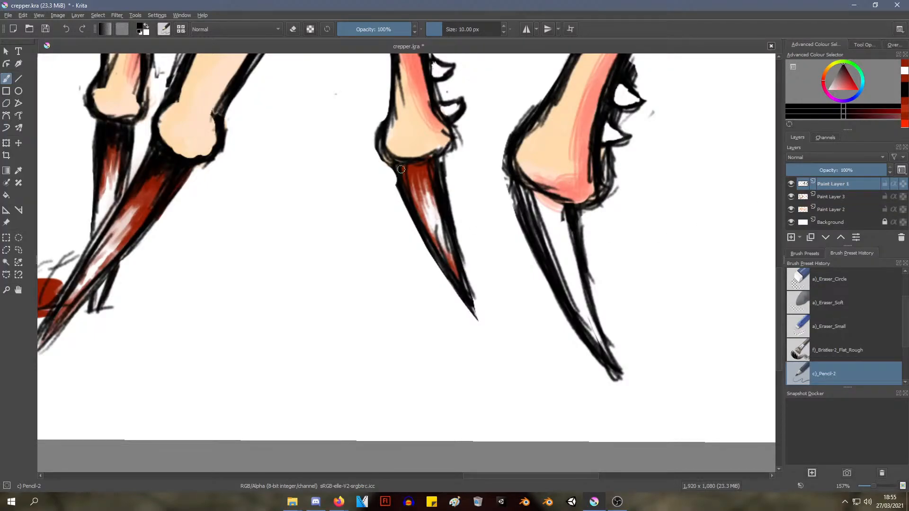
{"action": "left_click_drag", "start_coordinate": [408, 176], "coordinate": [417, 168]}
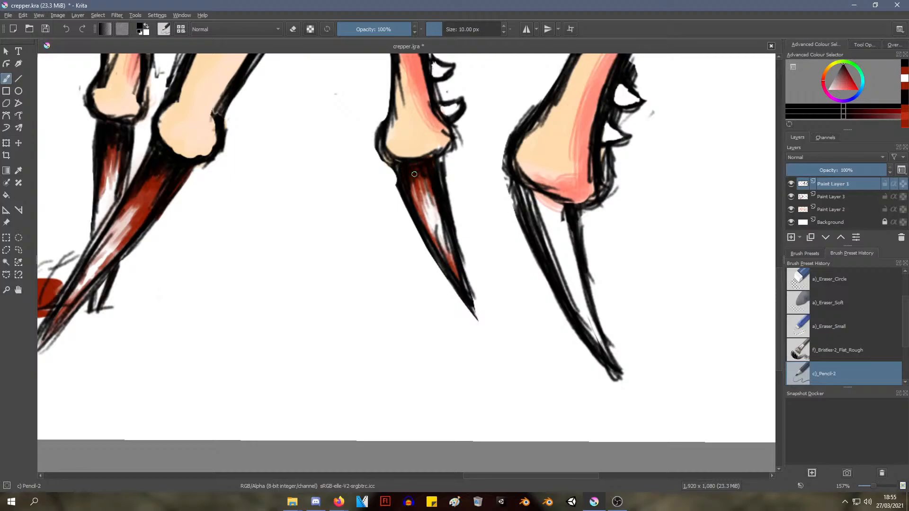
{"action": "middle_click_drag", "start_coordinate": [422, 144], "coordinate": [418, 120], "text": "ctrl"}
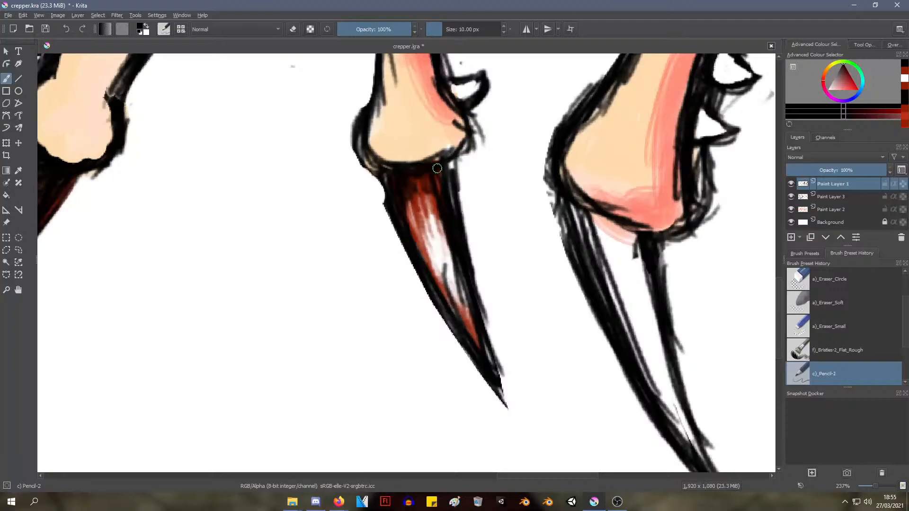
{"action": "mouse_move", "coordinate": [437, 168]}
{"action": "left_mouse_down"}
{"action": "mouse_move", "coordinate": [440, 193]}
{"action": "mouse_move", "coordinate": [419, 197]}
{"action": "mouse_move", "coordinate": [416, 216]}
{"action": "mouse_move", "coordinate": [420, 193]}
{"action": "left_mouse_up"}
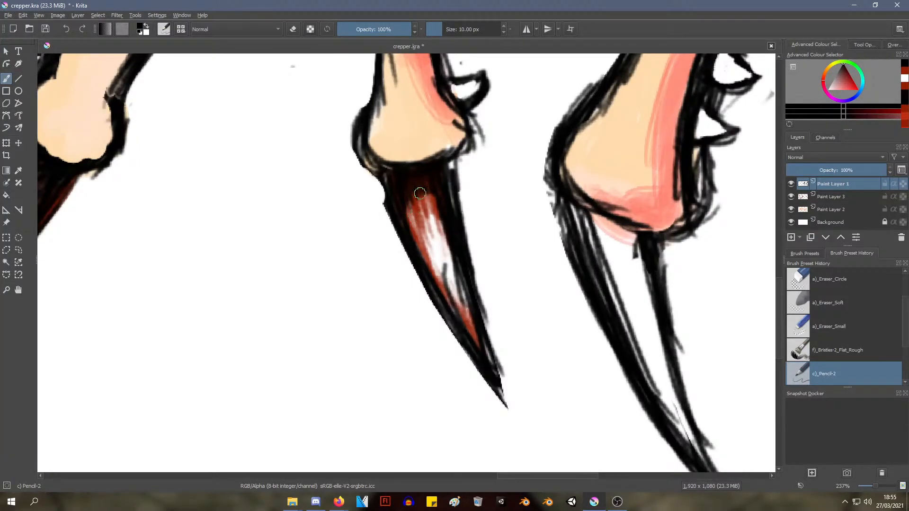
{"action": "mouse_move", "coordinate": [443, 247]}
{"action": "middle_mouse_down", "text": "ctrl"}
{"action": "mouse_move", "coordinate": [444, 323]}
{"action": "mouse_move", "coordinate": [437, 258]}
{"action": "mouse_move", "coordinate": [381, 227]}
{"action": "mouse_move", "coordinate": [296, 266]}
{"action": "mouse_move", "coordinate": [318, 256]}
{"action": "mouse_move", "coordinate": [316, 267]}
{"action": "middle_mouse_up", "text": "ctrl"}
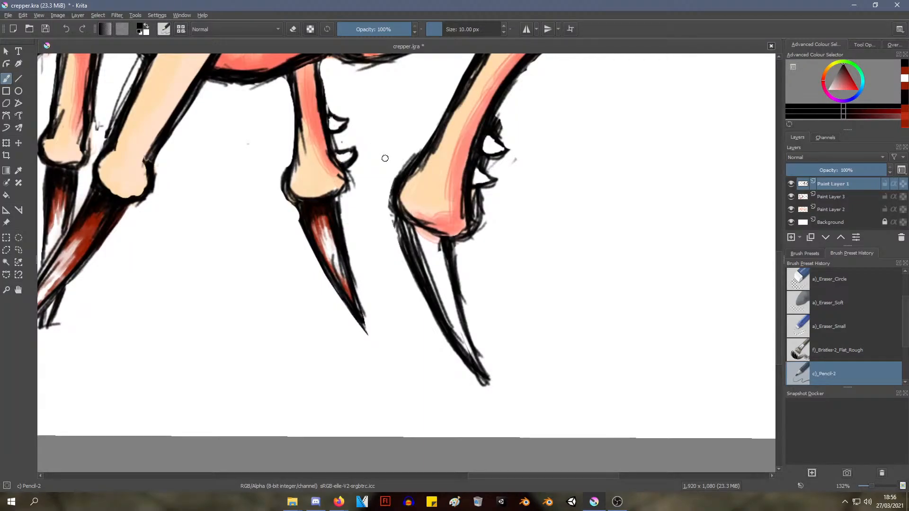
Fill the near hind claw's base below the joint with black strokes on Paint Layer 1, leaving its lower middle open
{"action": "right_click", "coordinate": [382, 170]}
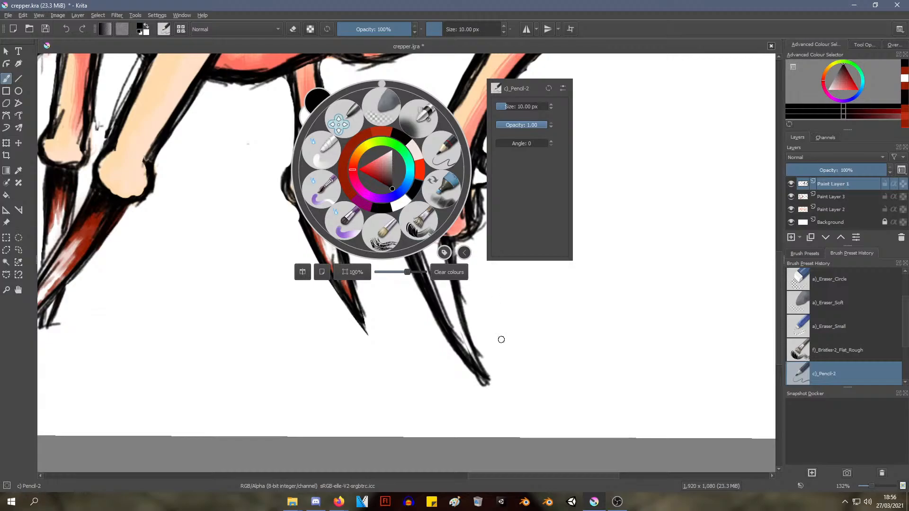
{"action": "left_click", "coordinate": [466, 319]}
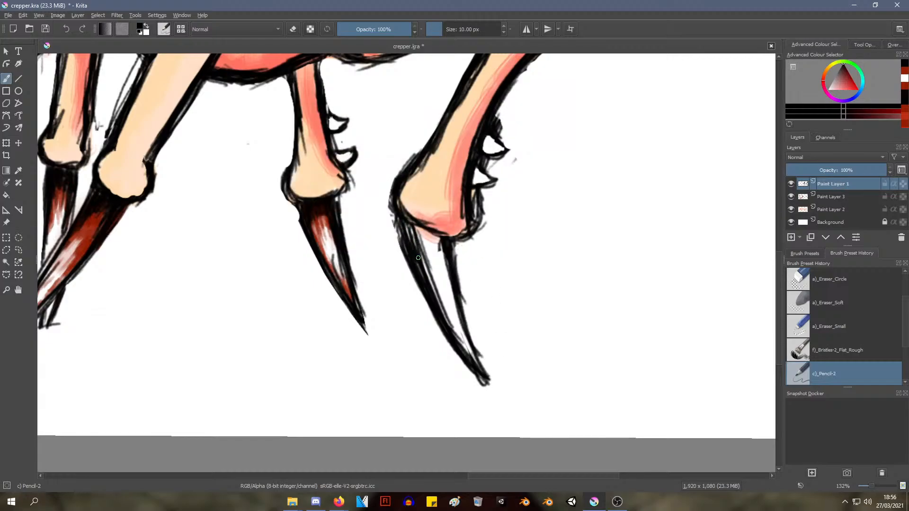
{"action": "mouse_move", "coordinate": [406, 226]}
{"action": "left_mouse_down"}
{"action": "mouse_move", "coordinate": [424, 242]}
{"action": "mouse_move", "coordinate": [435, 237]}
{"action": "mouse_move", "coordinate": [445, 264]}
{"action": "mouse_move", "coordinate": [433, 241]}
{"action": "mouse_move", "coordinate": [440, 270]}
{"action": "mouse_move", "coordinate": [443, 255]}
{"action": "mouse_move", "coordinate": [433, 253]}
{"action": "mouse_move", "coordinate": [420, 277]}
{"action": "mouse_move", "coordinate": [422, 249]}
{"action": "mouse_move", "coordinate": [444, 255]}
{"action": "left_mouse_up"}
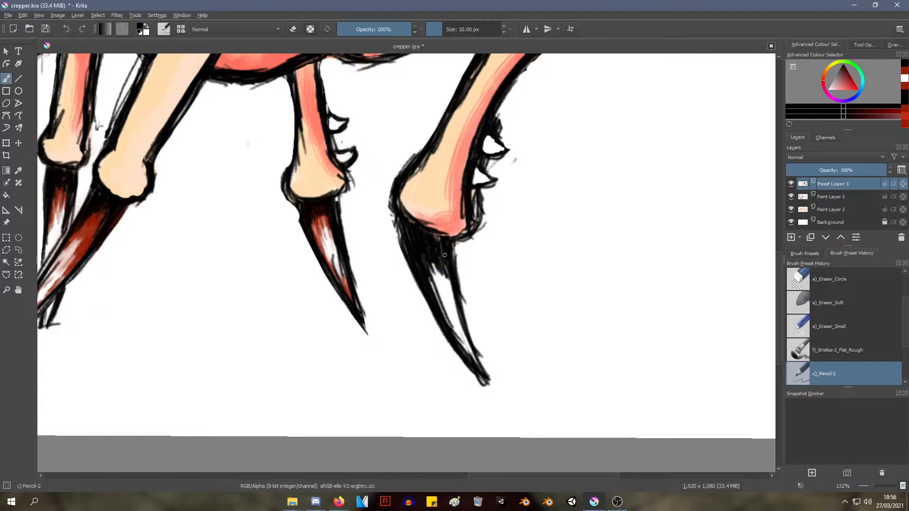
{"action": "left_click_drag", "start_coordinate": [401, 221], "coordinate": [401, 232]}
{"action": "mouse_move", "coordinate": [399, 257]}
{"action": "middle_mouse_down", "text": "ctrl"}
{"action": "mouse_move", "coordinate": [402, 326]}
{"action": "mouse_move", "coordinate": [385, 270]}
{"action": "mouse_move", "coordinate": [398, 217]}
{"action": "mouse_move", "coordinate": [402, 256]}
{"action": "mouse_move", "coordinate": [212, 242]}
{"action": "middle_mouse_up", "text": "ctrl"}
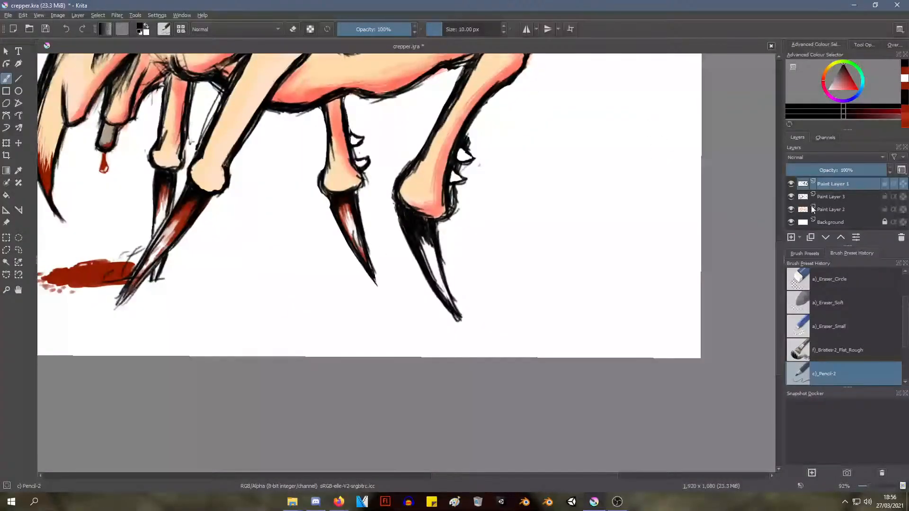
Paint dark red streaks sampled from the nearest front claw inside the near hind claw on Paint Layer 3
{"action": "left_click", "coordinate": [834, 197]}
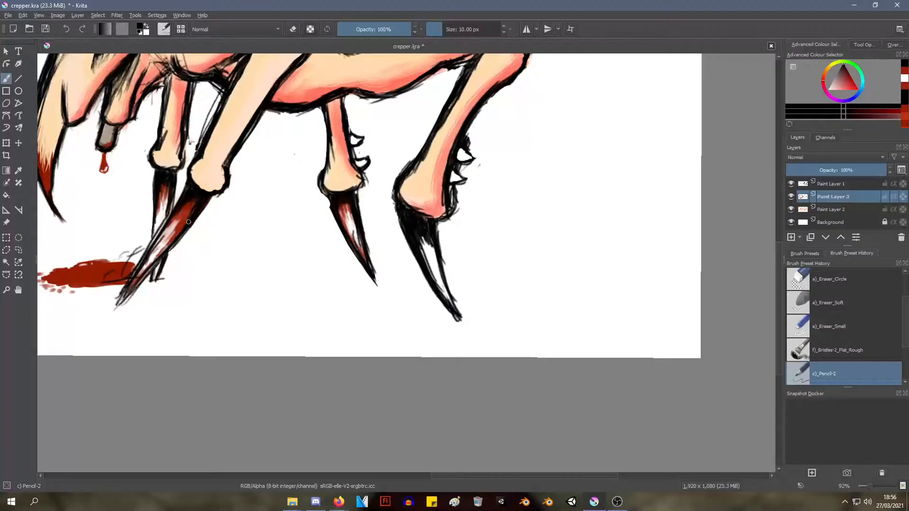
{"action": "left_click", "coordinate": [190, 223], "text": "ctrl"}
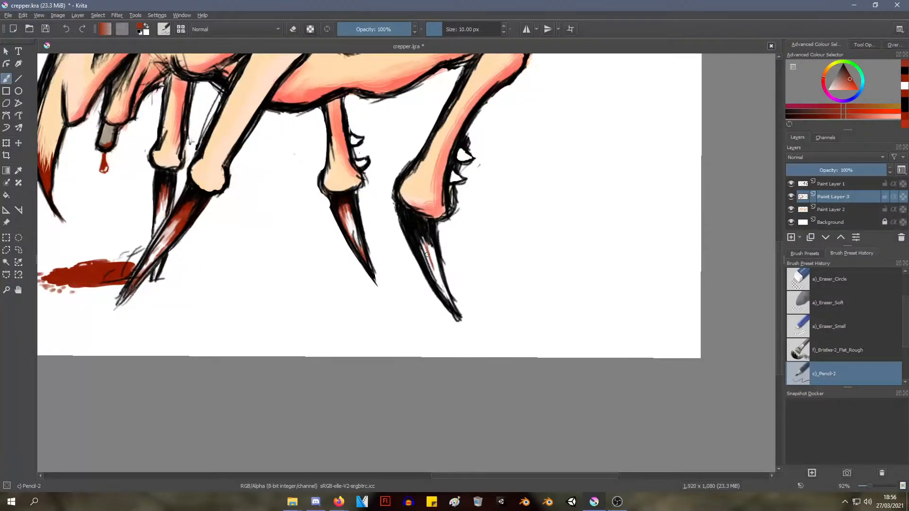
{"action": "left_click_drag", "start_coordinate": [432, 241], "coordinate": [459, 316]}
{"action": "mouse_move", "coordinate": [435, 166]}
{"action": "middle_mouse_down", "text": "ctrl"}
{"action": "mouse_move", "coordinate": [432, 223]}
{"action": "mouse_move", "coordinate": [393, 238]}
{"action": "mouse_move", "coordinate": [398, 250]}
{"action": "mouse_move", "coordinate": [392, 237]}
{"action": "mouse_move", "coordinate": [402, 276]}
{"action": "mouse_move", "coordinate": [406, 233]}
{"action": "mouse_move", "coordinate": [397, 228]}
{"action": "mouse_move", "coordinate": [416, 300]}
{"action": "mouse_move", "coordinate": [415, 265]}
{"action": "mouse_move", "coordinate": [398, 282]}
{"action": "mouse_move", "coordinate": [406, 302]}
{"action": "mouse_move", "coordinate": [391, 255]}
{"action": "mouse_move", "coordinate": [393, 275]}
{"action": "middle_mouse_up", "text": "ctrl"}
{"action": "middle_click_drag", "start_coordinate": [397, 223], "coordinate": [306, 165]}
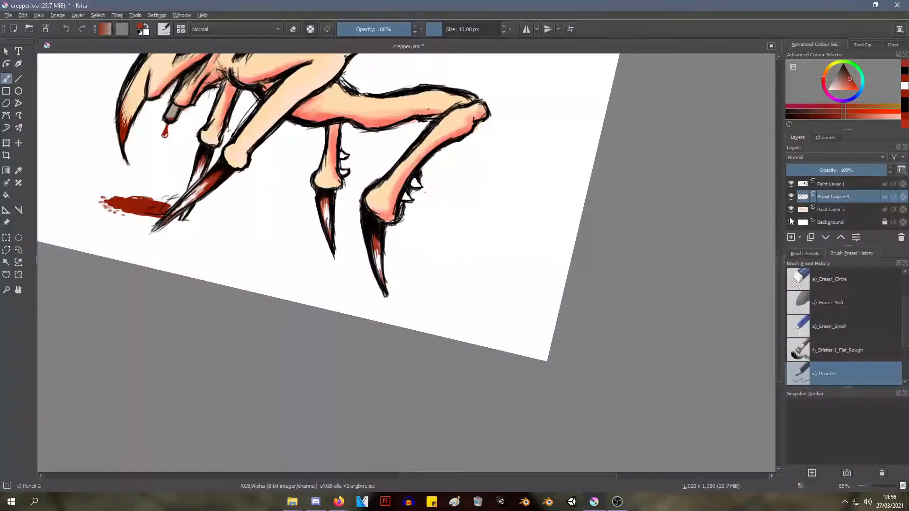
Rename Paint Layer 3 as Blood
{"action": "double_click", "coordinate": [839, 195]}
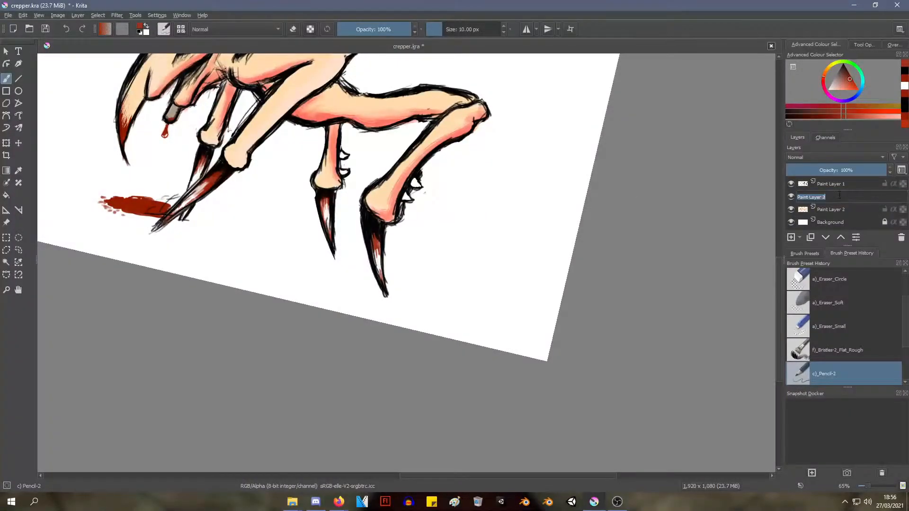
{"action": "type", "text": "Blood"}
{"action": "key", "text": "Return"}
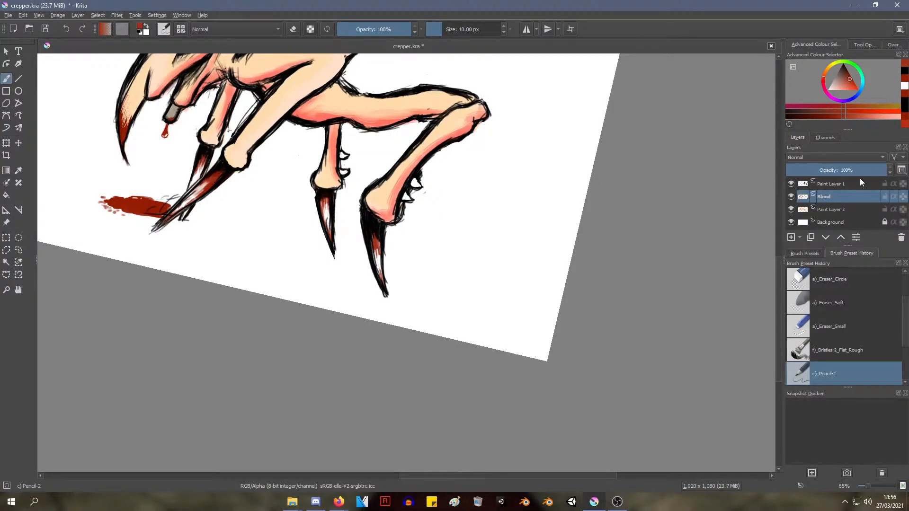
Rename Paint Layer 1 as Outline
{"action": "double_click", "coordinate": [845, 186]}
{"action": "type", "text": "Outl"}
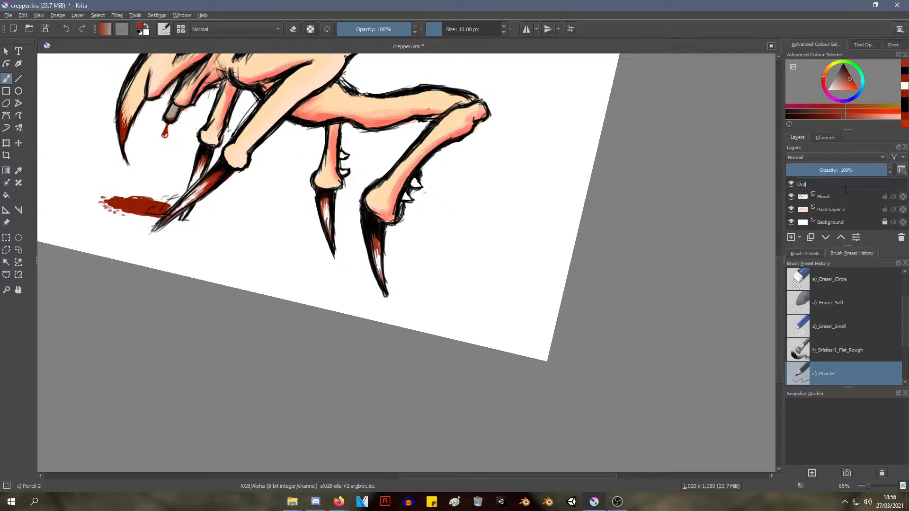
{"action": "type", "text": "ine"}
Rename Paint Layer 2 as Flesh
{"action": "double_click", "coordinate": [836, 209]}
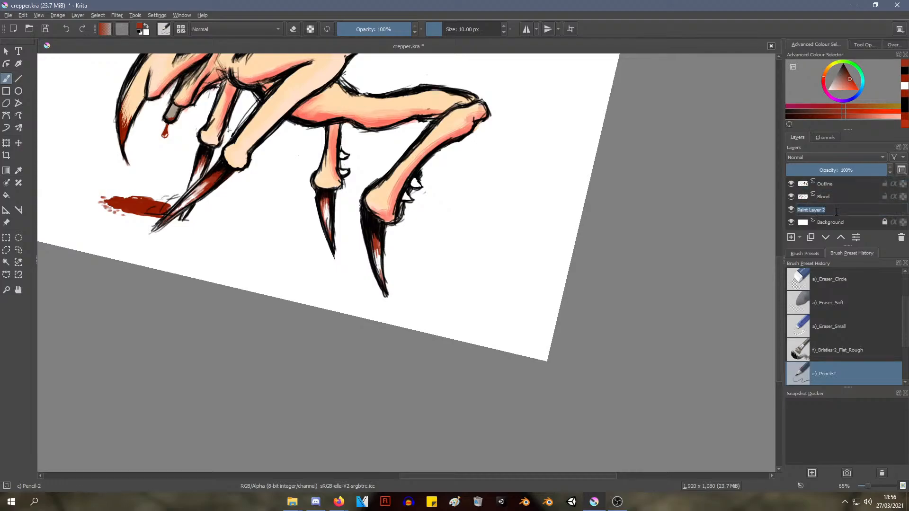
{"action": "type", "text": "Flesh"}
{"action": "key", "text": "Return"}
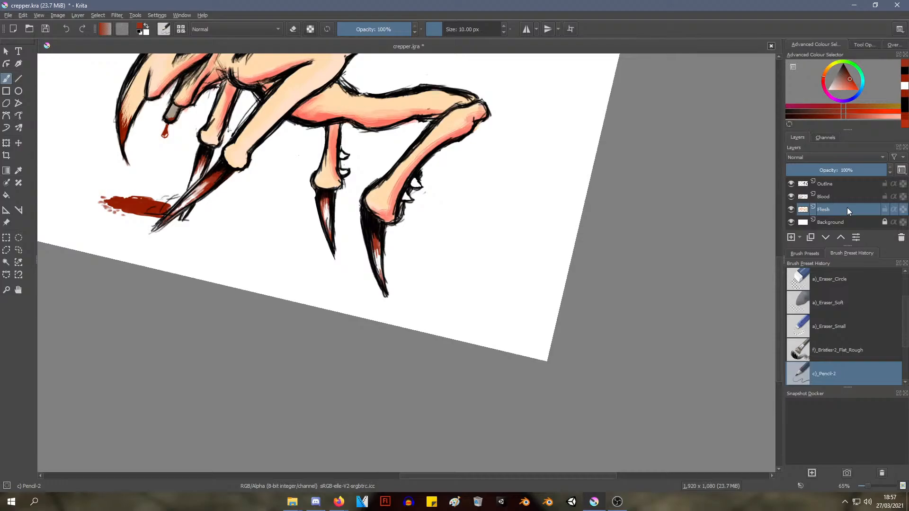
Choose the Marker_Dry brush preset for working on the Flesh layer
{"action": "middle_click_drag", "start_coordinate": [535, 167], "coordinate": [617, 282]}
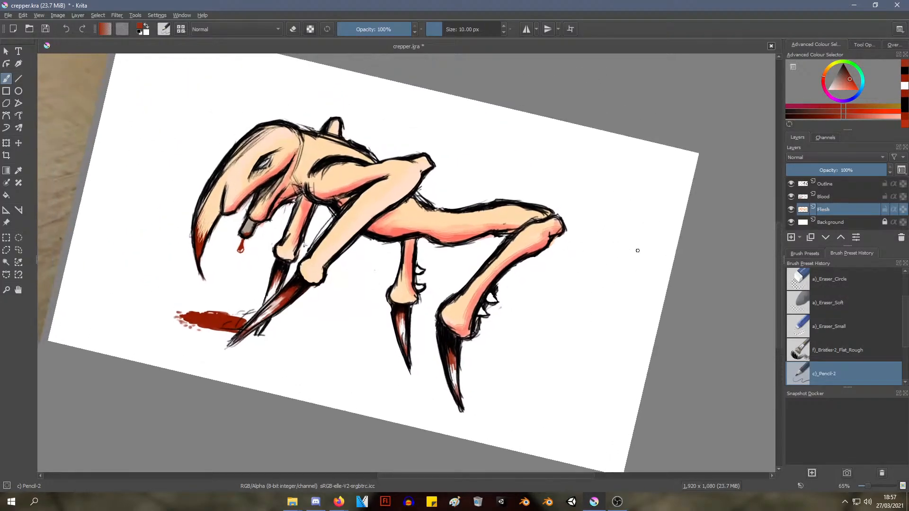
{"action": "middle_click_drag", "start_coordinate": [637, 249], "coordinate": [631, 196], "text": "shift"}
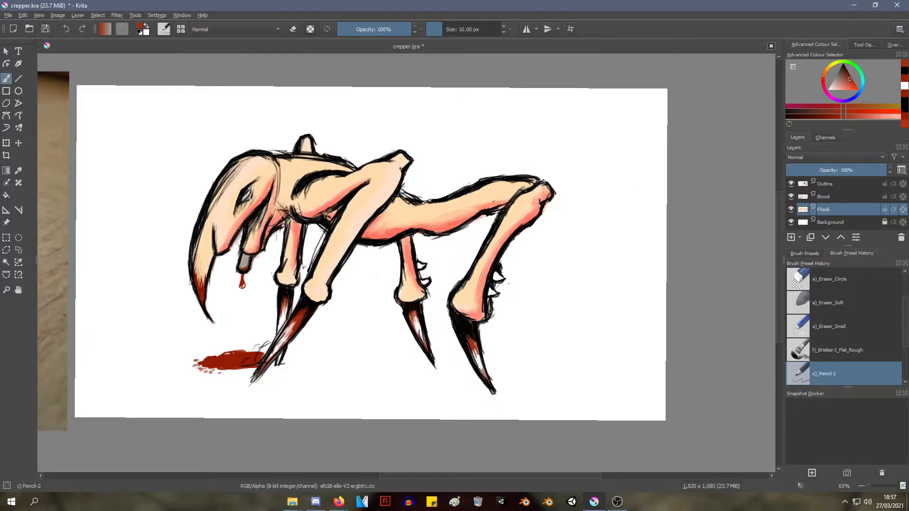
{"action": "key", "text": "1"}
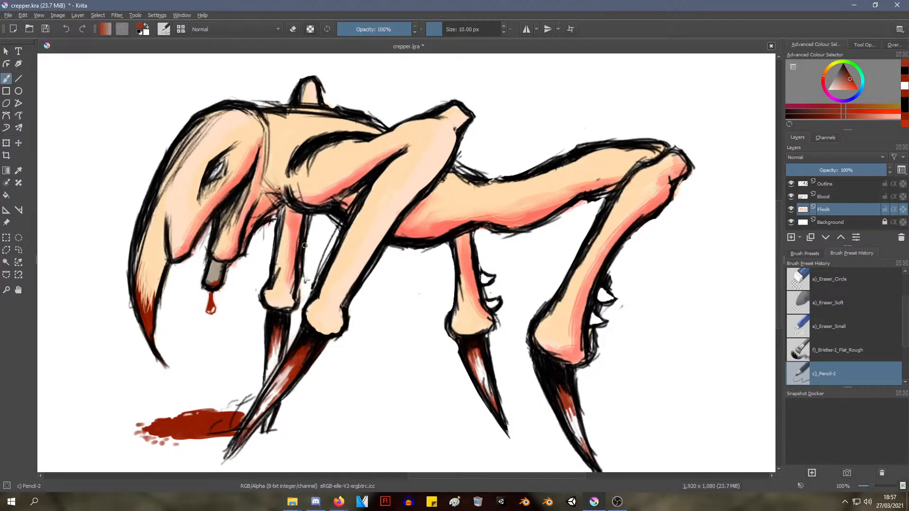
{"action": "right_click", "coordinate": [305, 245]}
{"action": "left_click", "coordinate": [367, 261]}
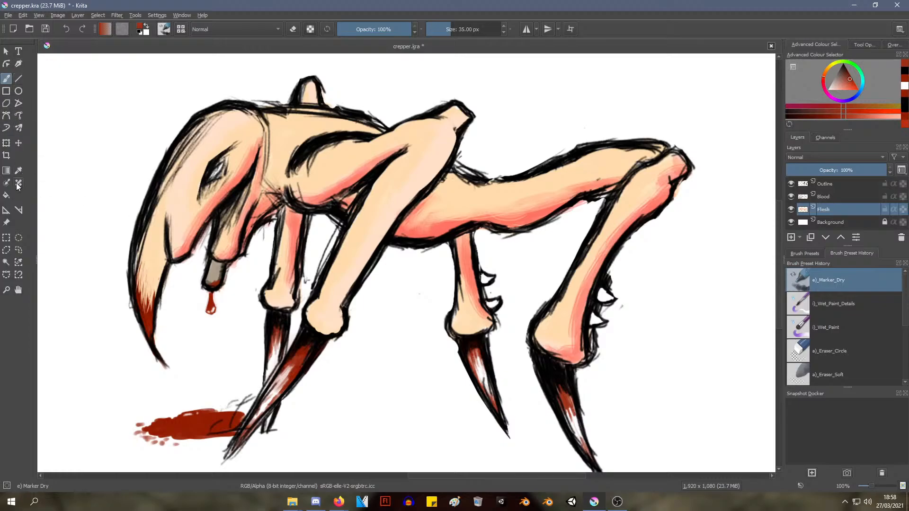
Try filling the creature's skin on the Flesh layer with the current dark red, undoing each fill
{"action": "left_click", "coordinate": [6, 195]}
{"action": "left_click", "coordinate": [297, 139]}
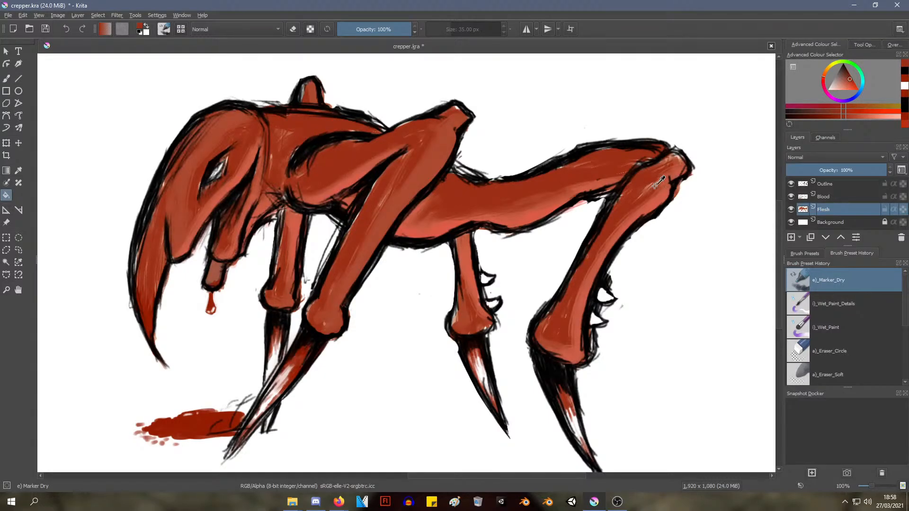
{"action": "key", "text": "ctrl+z"}
{"action": "left_click", "coordinate": [302, 125]}
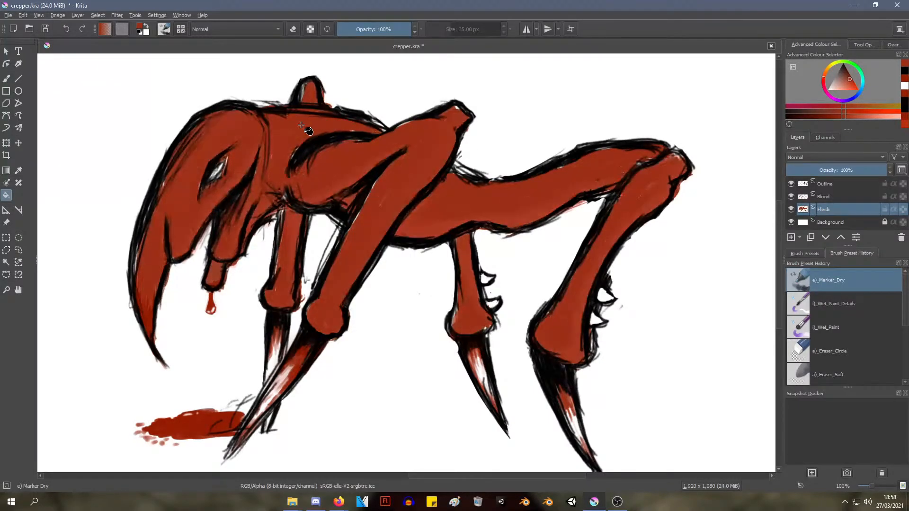
{"action": "key", "text": "ctrl+z"}
{"action": "left_click", "coordinate": [303, 126]}
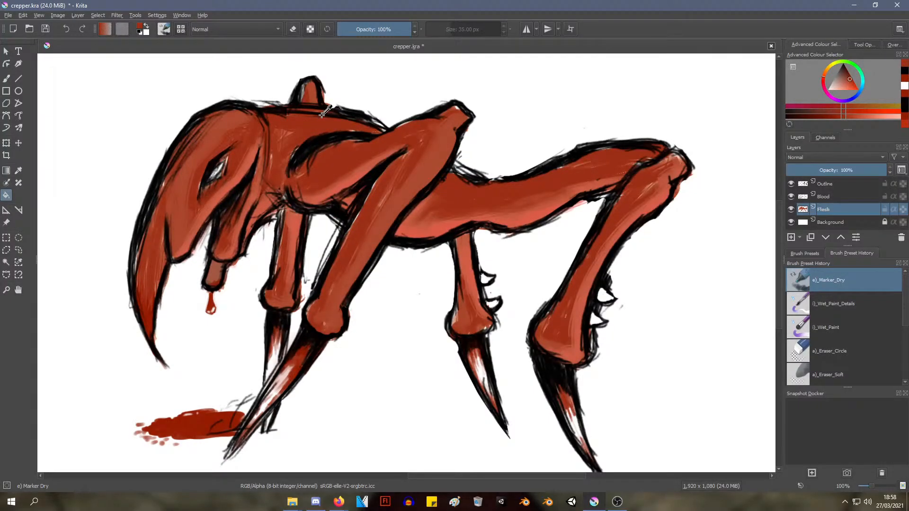
{"action": "key", "text": "ctrl+z"}
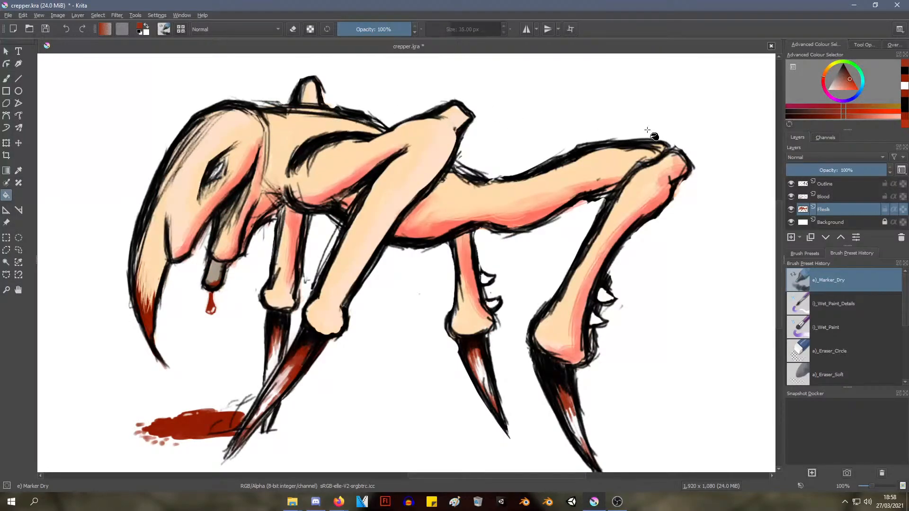
Try filling the creature's skin on the Flesh layer with a near-black reddish brown
{"action": "left_click", "coordinate": [844, 67]}
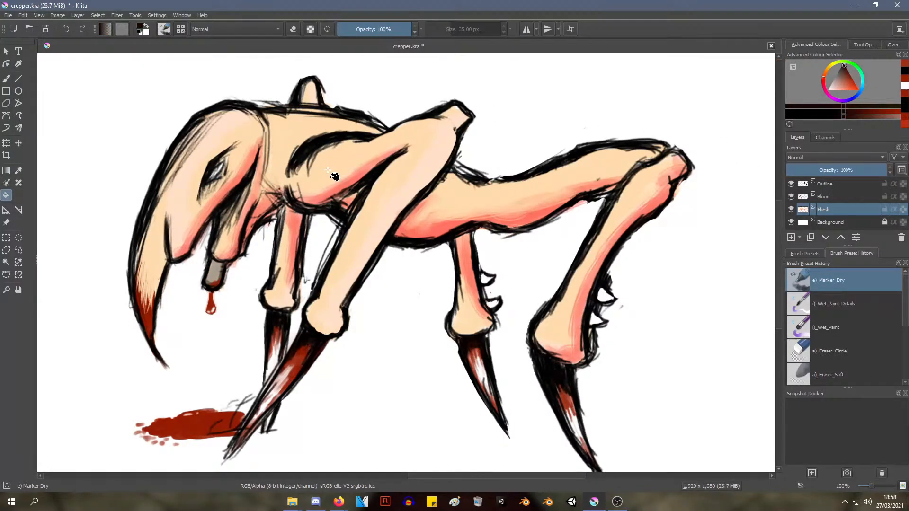
{"action": "left_click", "coordinate": [321, 168]}
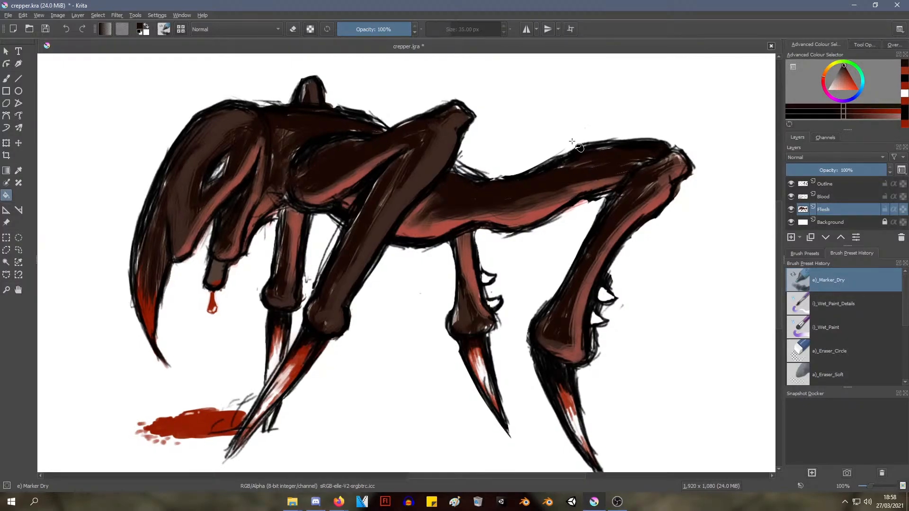
{"action": "scroll", "coordinate": [576, 142], "scroll_direction": "down", "scroll_amount": 2, "text": "ctrl"}
{"action": "scroll", "coordinate": [572, 136], "scroll_direction": "up", "scroll_amount": 2, "text": "ctrl"}
{"action": "scroll", "coordinate": [572, 135], "scroll_direction": "down", "scroll_amount": 1, "text": "ctrl"}
{"action": "scroll", "coordinate": [573, 134], "scroll_direction": "up", "scroll_amount": 1, "text": "ctrl"}
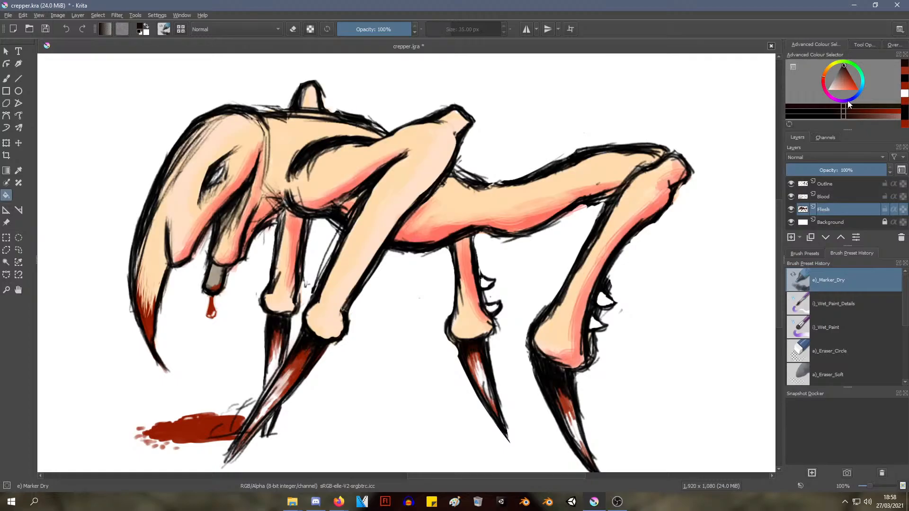
Try very dark navy and medium purple-blue fills on the creature's skin, undoing both
{"action": "left_click", "coordinate": [850, 100]}
{"action": "left_click", "coordinate": [431, 150]}
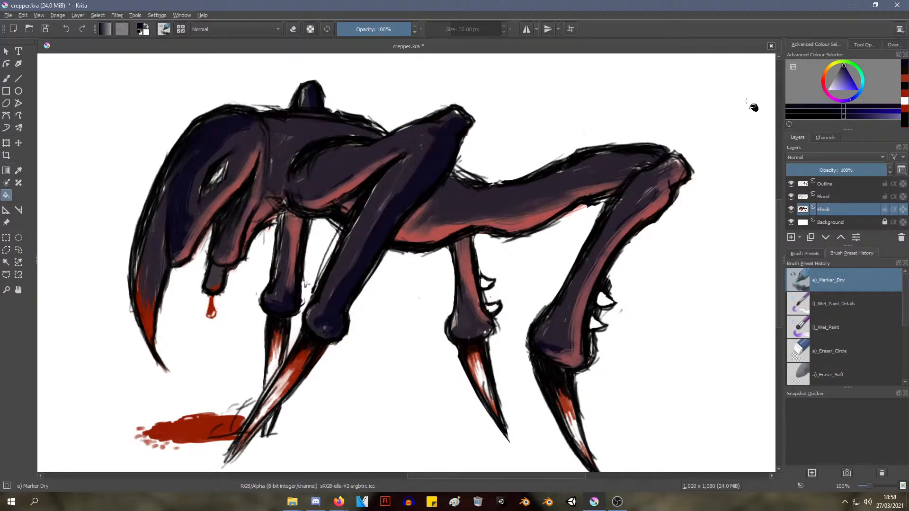
{"action": "key", "text": "ctrl+z"}
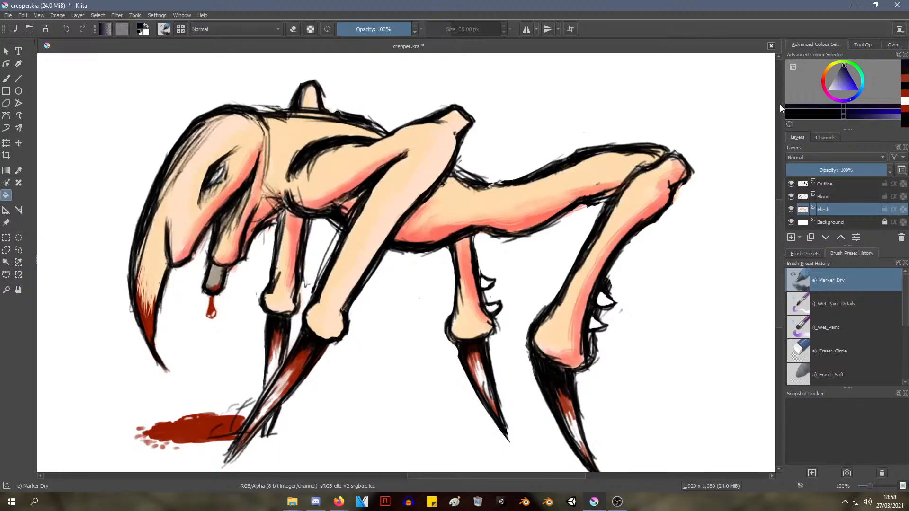
{"action": "left_click", "coordinate": [845, 78]}
{"action": "left_click", "coordinate": [432, 177]}
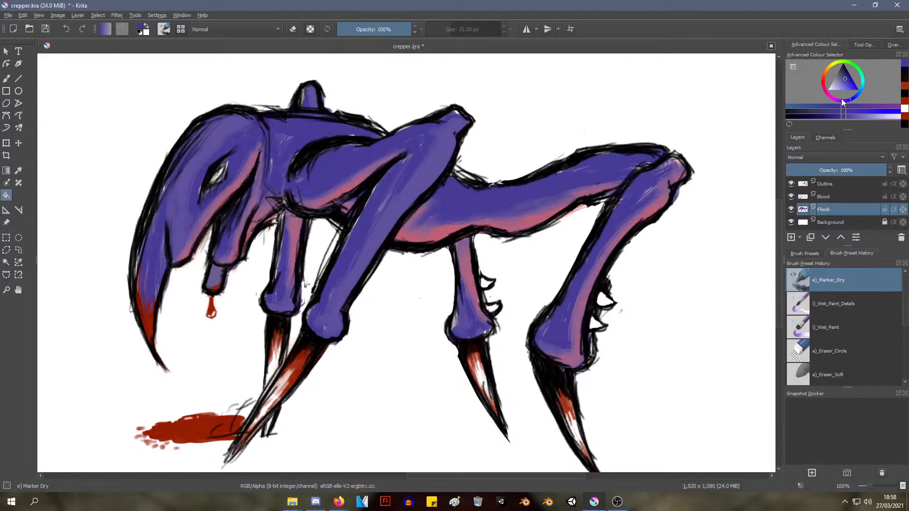
{"action": "key", "text": "ctrl+z"}
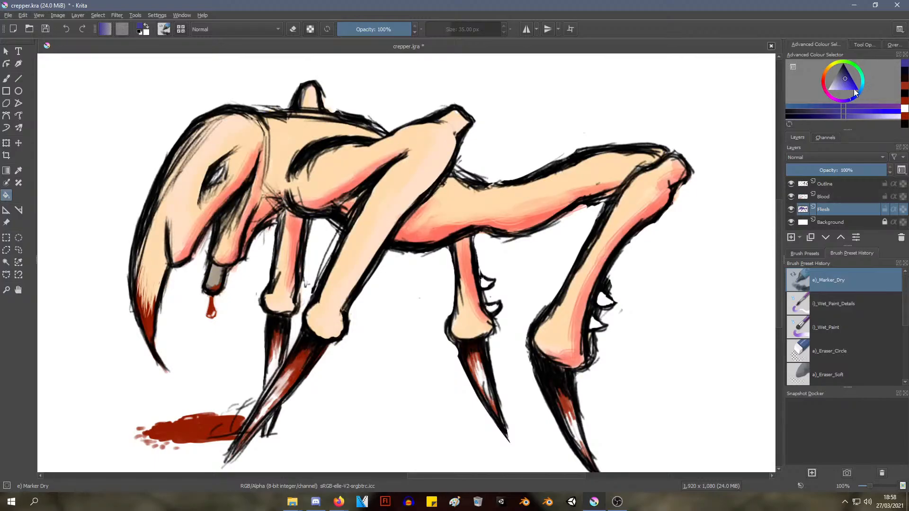
Try filling the creature's skin on the Flesh layer with a near-black neutral tone
{"action": "left_click", "coordinate": [846, 67]}
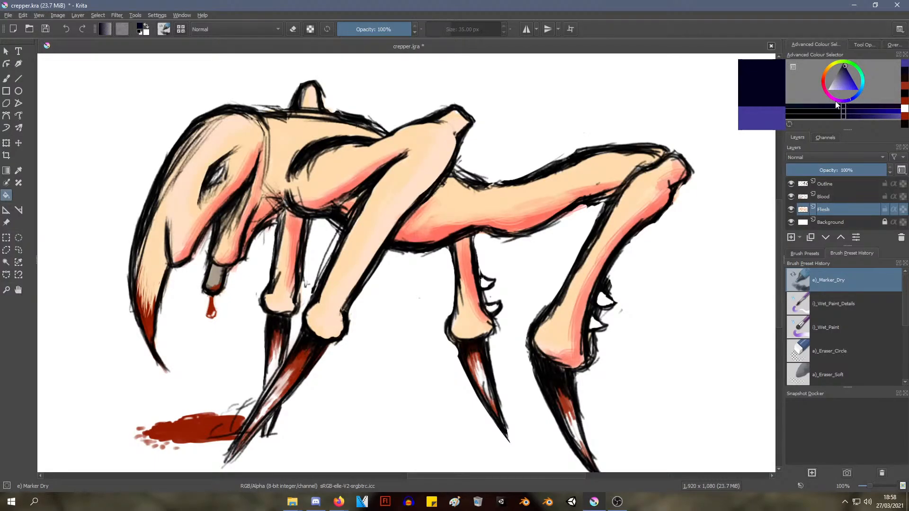
{"action": "left_click_drag", "start_coordinate": [836, 105], "coordinate": [816, 84]}
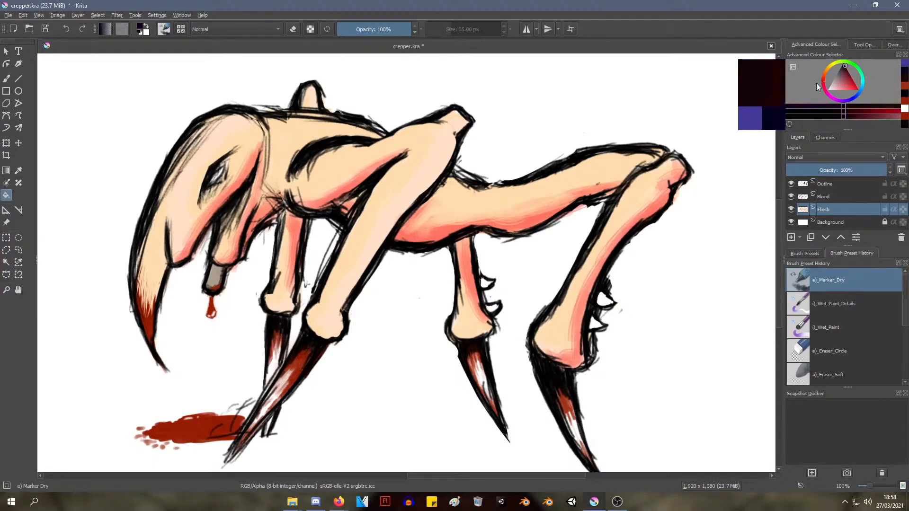
{"action": "left_click", "coordinate": [848, 70]}
{"action": "left_click", "coordinate": [418, 174]}
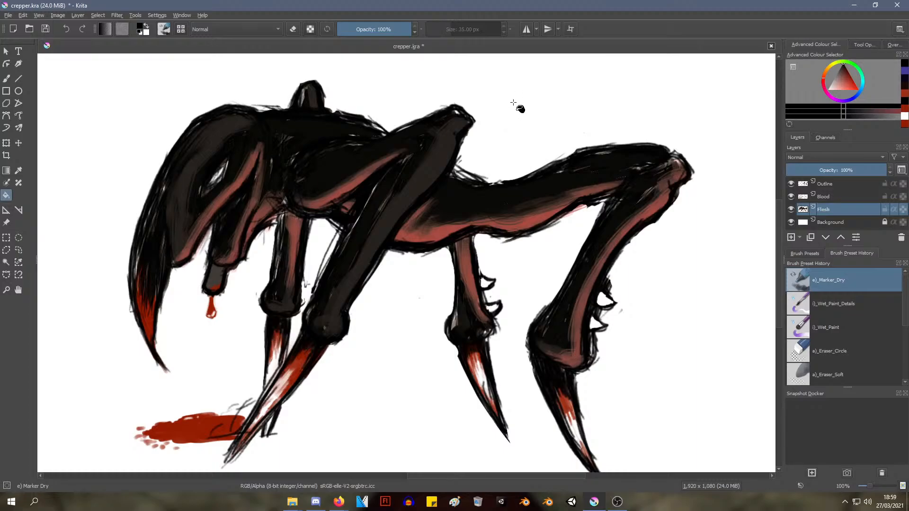
{"action": "scroll", "coordinate": [441, 138], "scroll_direction": "down", "scroll_amount": 2}
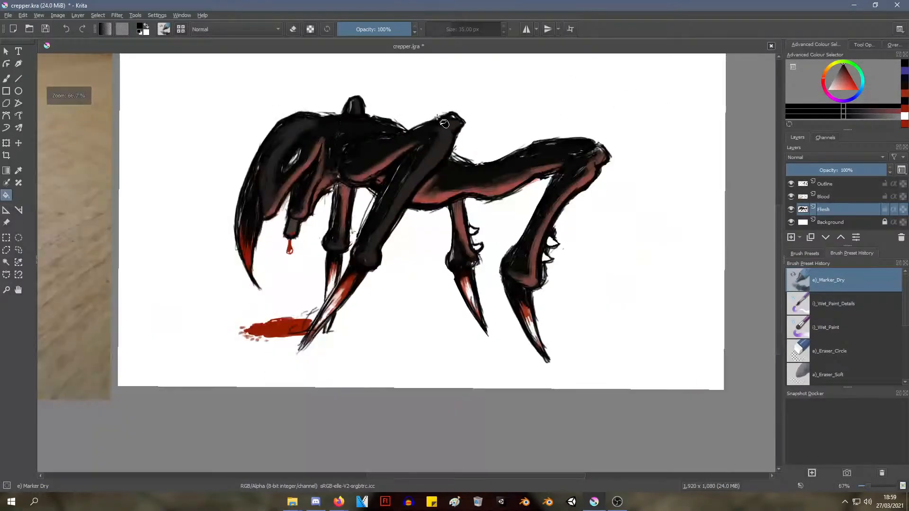
{"action": "scroll", "coordinate": [438, 116], "scroll_direction": "down", "scroll_amount": 2}
{"action": "scroll", "coordinate": [443, 104], "scroll_direction": "up", "scroll_amount": 3}
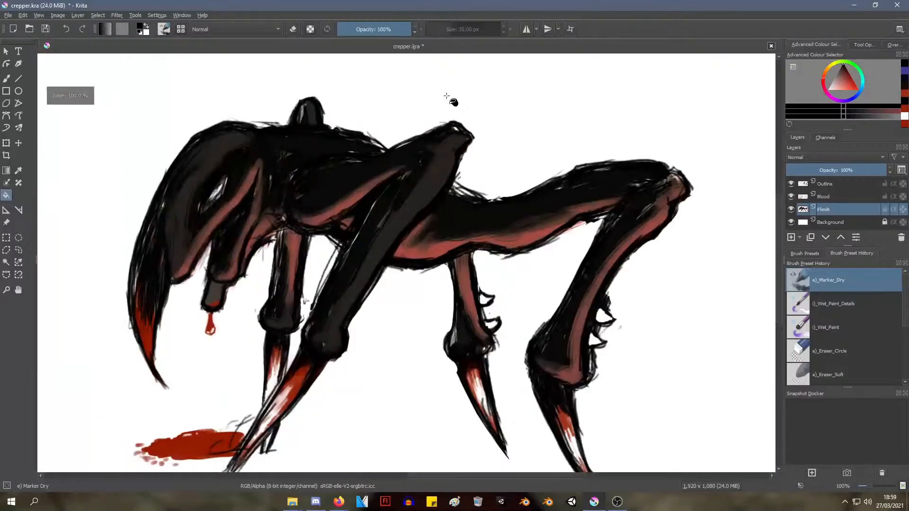
Undo the near-black fill and try a medium warm grey on the creature's skin
{"action": "left_click_drag", "start_coordinate": [854, 81], "coordinate": [838, 72]}
{"action": "left_click", "coordinate": [347, 182]}
{"action": "key", "text": "ctrl+z"}
{"action": "key", "text": "ctrl+z"}
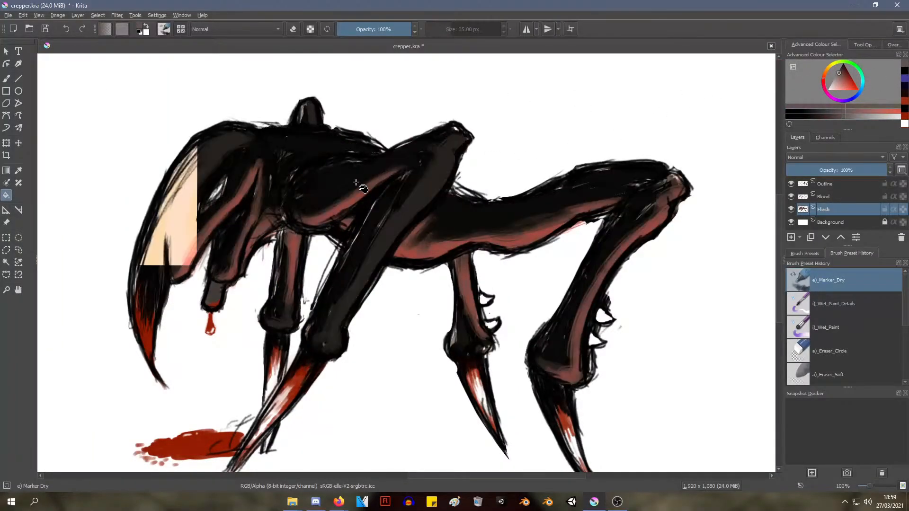
{"action": "left_click", "coordinate": [352, 183]}
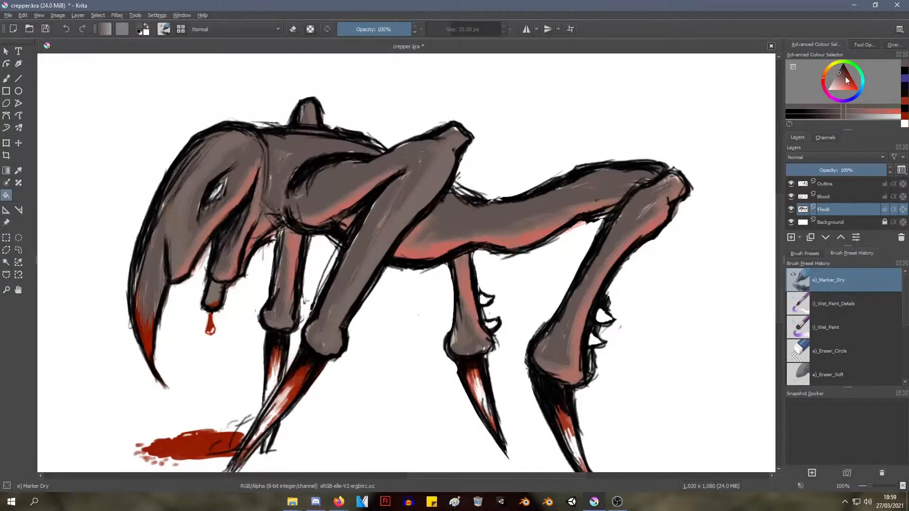
Try filling the creature's skin on the Flesh layer with a dark charcoal grey
{"action": "left_click", "coordinate": [840, 68]}
{"action": "left_click", "coordinate": [465, 220]}
{"action": "key", "text": "ctrl+z"}
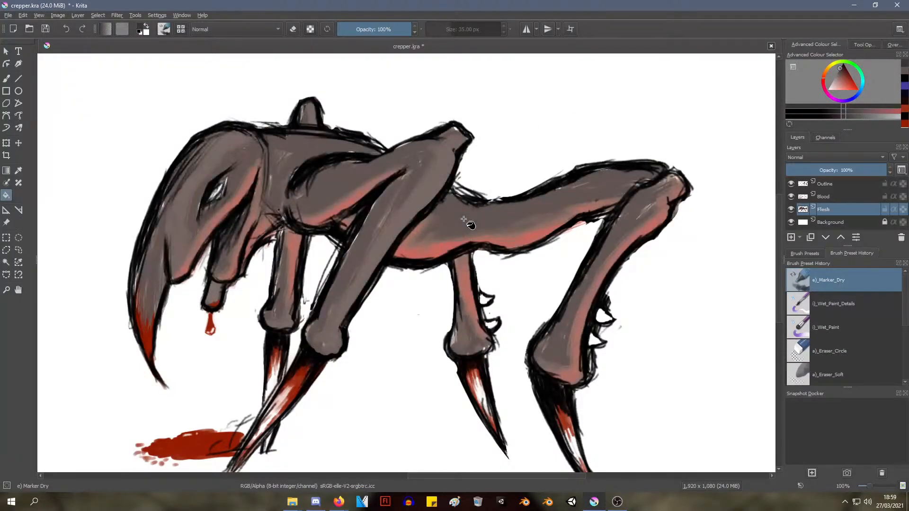
{"action": "left_click", "coordinate": [465, 220]}
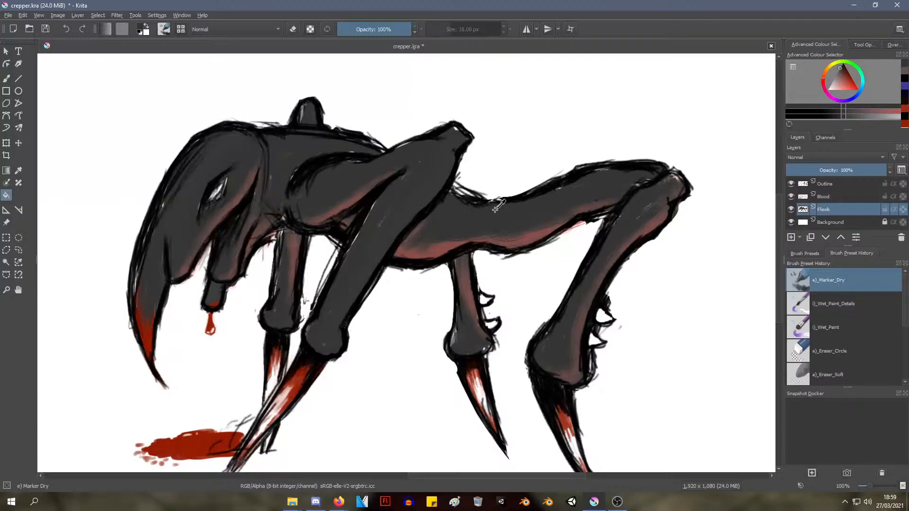
Examine the charcoal-skinned creature up close and as a whole, comparing it with the reference photo of the root figure
{"action": "scroll", "coordinate": [536, 166], "scroll_direction": "down", "scroll_amount": 2, "text": "ctrl"}
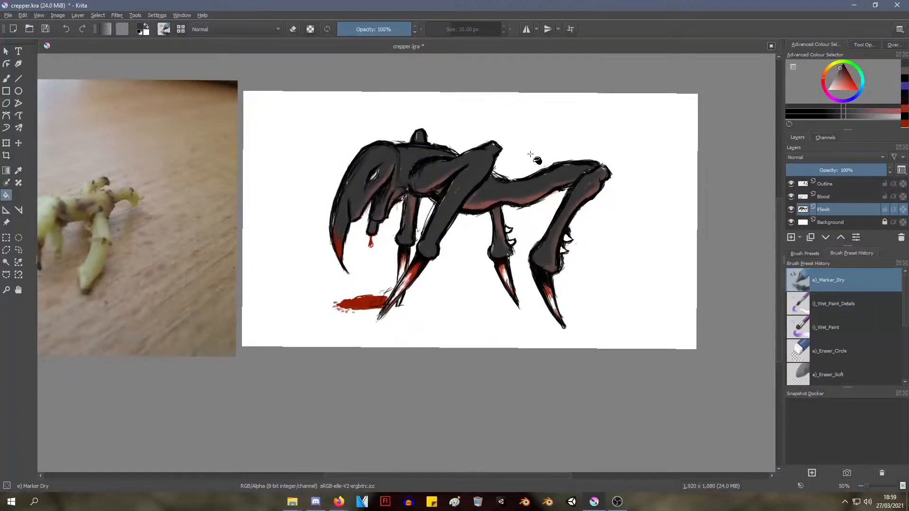
{"action": "scroll", "coordinate": [530, 150], "scroll_direction": "up", "scroll_amount": 1, "text": "ctrl"}
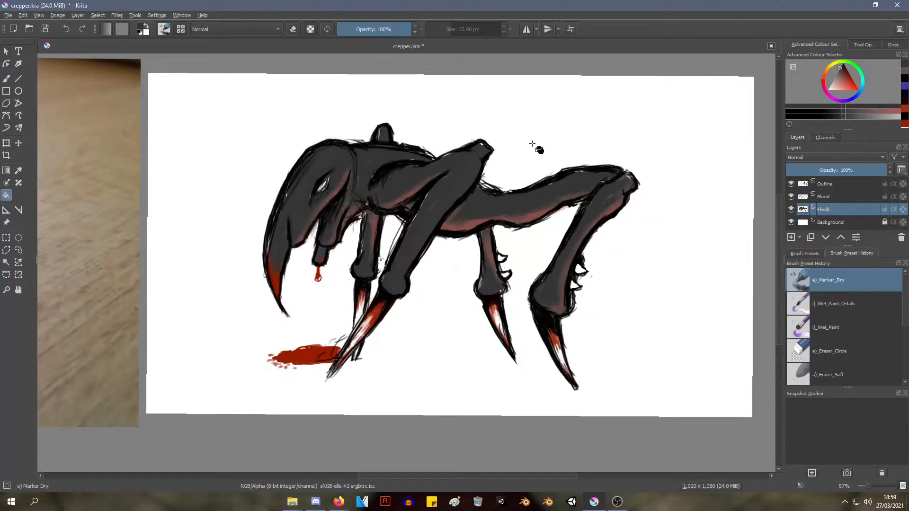
{"action": "scroll", "coordinate": [336, 160], "scroll_direction": "down", "scroll_amount": 1, "text": "ctrl"}
{"action": "middle_click_drag", "start_coordinate": [284, 132], "coordinate": [533, 77]}
{"action": "scroll", "coordinate": [311, 156], "scroll_direction": "up", "scroll_amount": 2}
{"action": "scroll", "coordinate": [508, 90], "scroll_direction": "up", "scroll_amount": 1}
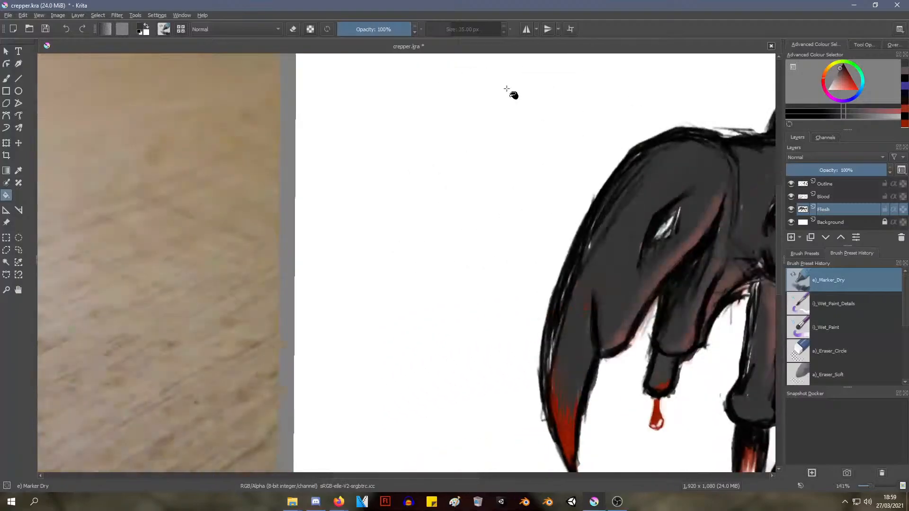
{"action": "scroll", "coordinate": [507, 90], "scroll_direction": "down", "scroll_amount": 4}
{"action": "middle_click_drag", "start_coordinate": [327, 128], "coordinate": [326, 189]}
{"action": "scroll", "coordinate": [334, 206], "scroll_direction": "up", "scroll_amount": 2, "text": "ctrl"}
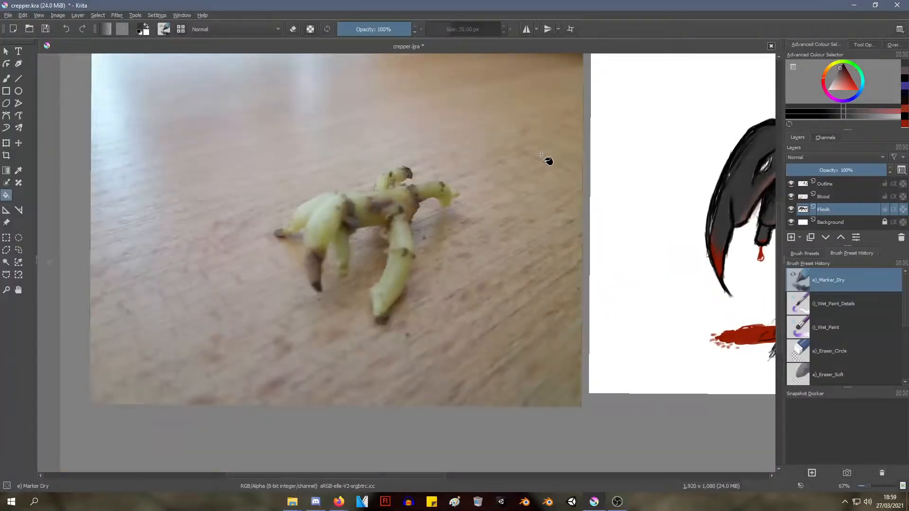
{"action": "middle_click_drag", "start_coordinate": [548, 161], "coordinate": [94, 161]}
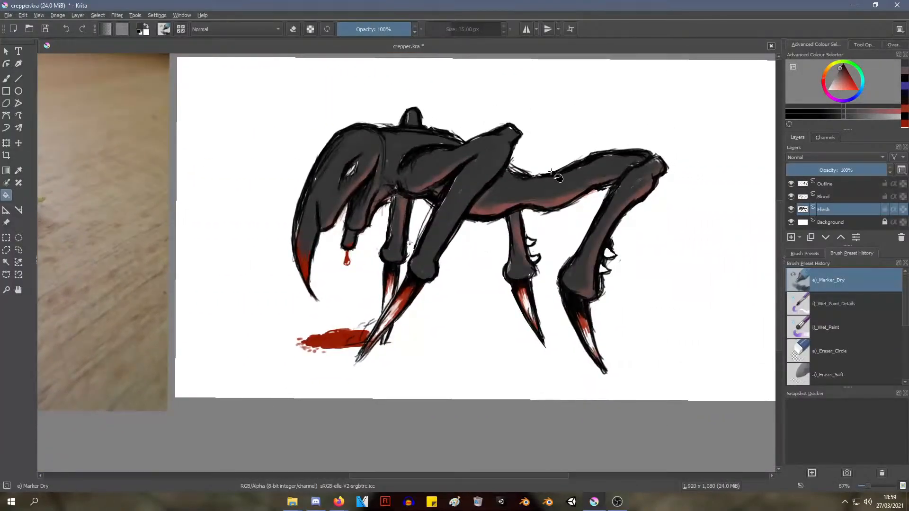
{"action": "scroll", "coordinate": [323, 120], "scroll_direction": "down", "scroll_amount": 1}
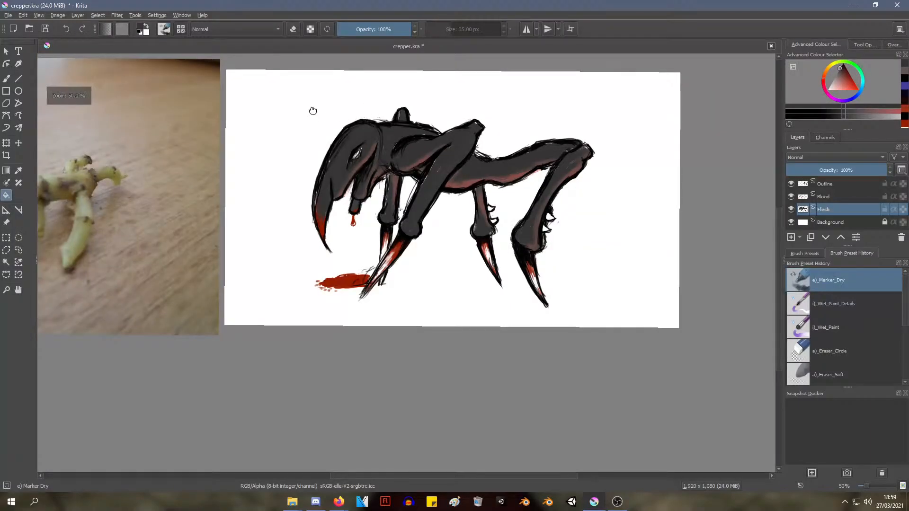
{"action": "middle_click_drag", "start_coordinate": [312, 111], "coordinate": [361, 136]}
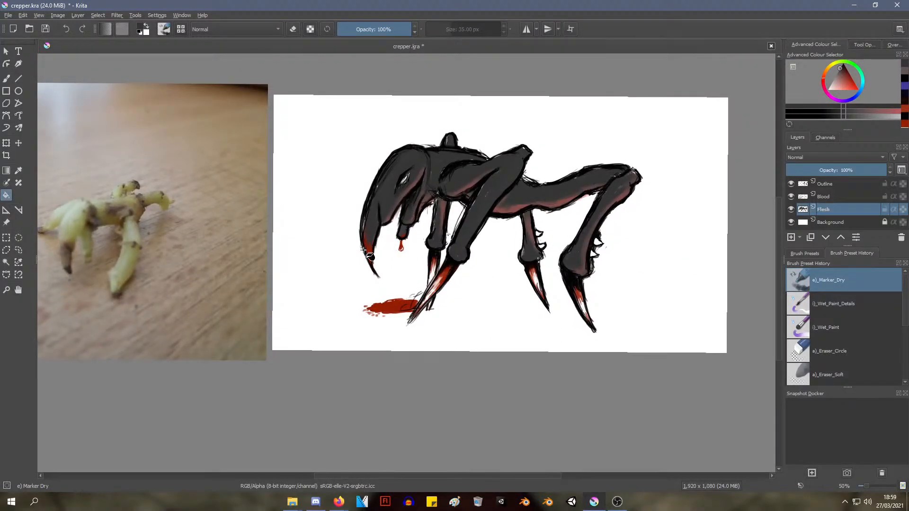
{"action": "scroll", "coordinate": [467, 150], "scroll_direction": "up", "scroll_amount": 1}
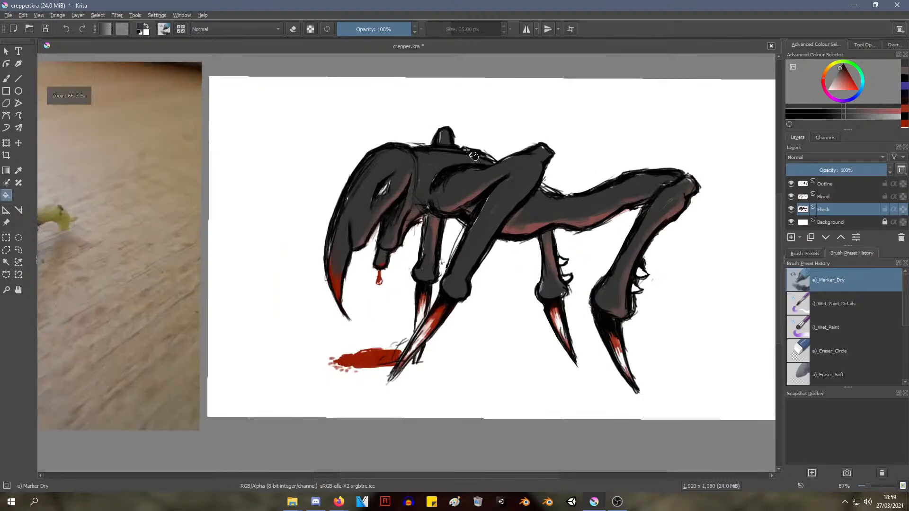
{"action": "scroll", "coordinate": [471, 151], "scroll_direction": "up", "scroll_amount": 1}
{"action": "middle_click_drag", "start_coordinate": [470, 151], "coordinate": [378, 56]}
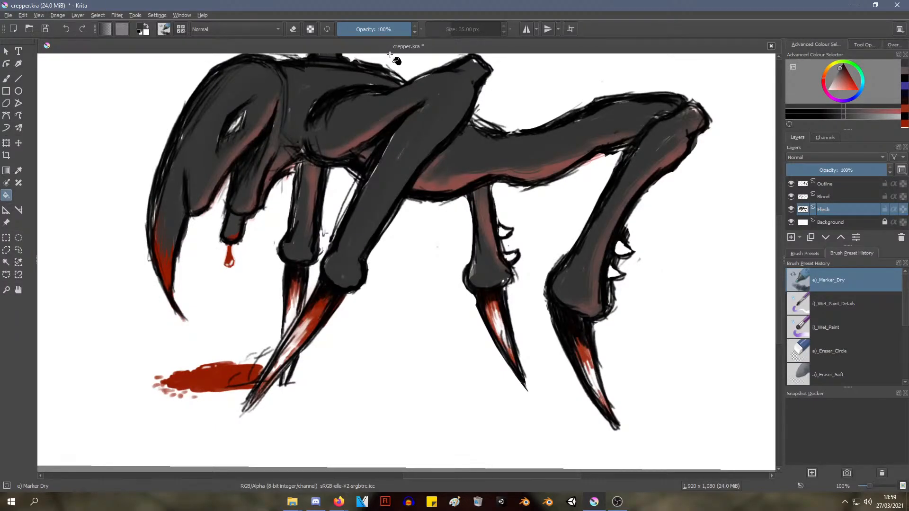
{"action": "middle_click_drag", "start_coordinate": [389, 73], "coordinate": [453, 123]}
Undo the trial charcoal fills on the Flesh layer to restore the creature's peach skin
{"action": "left_click", "coordinate": [855, 82]}
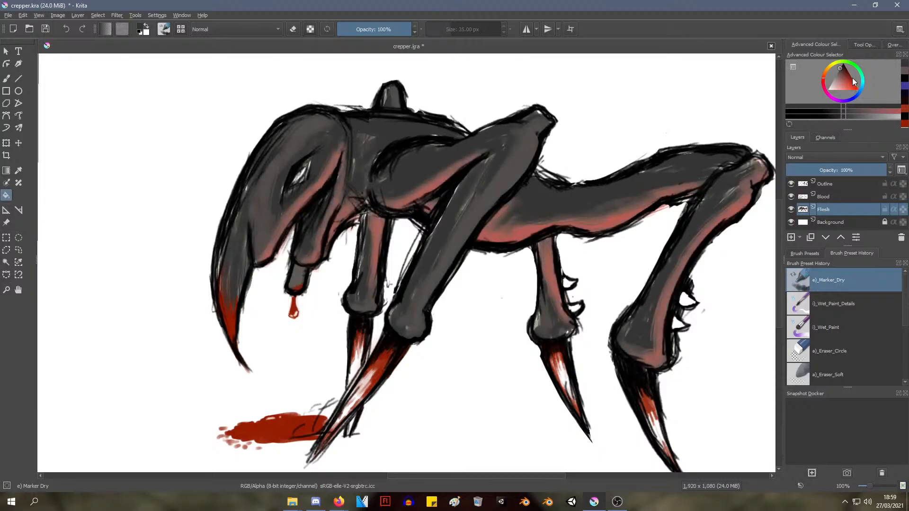
{"action": "left_click_drag", "start_coordinate": [866, 82], "coordinate": [857, 68]}
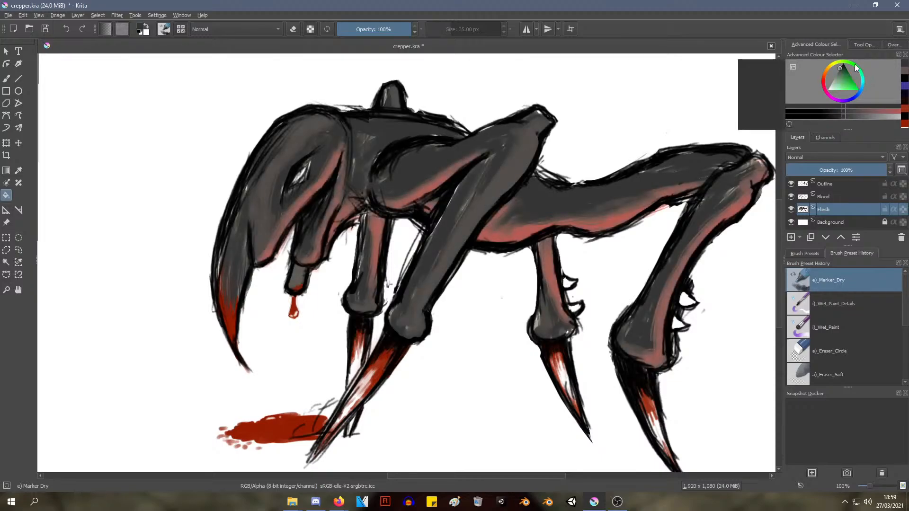
{"action": "left_click", "coordinate": [449, 174]}
{"action": "key", "text": "ctrl+z"}
{"action": "key", "text": "ctrl+z"}
Try filling the creature's skin on the Flesh layer with dark green and with a muted grey-green, undoing each fill
{"action": "left_click", "coordinate": [839, 89]}
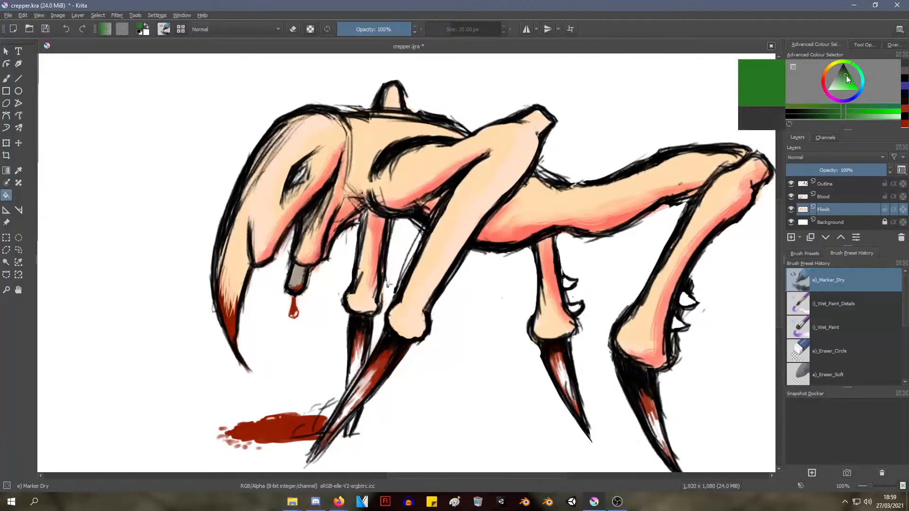
{"action": "left_click", "coordinate": [420, 167]}
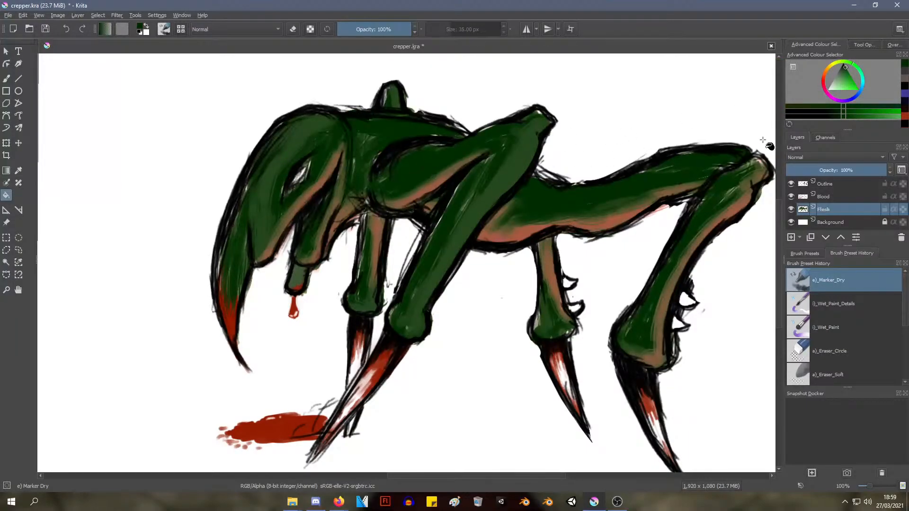
{"action": "key", "text": "ctrl+z"}
{"action": "left_click", "coordinate": [839, 74]}
{"action": "left_click", "coordinate": [440, 174]}
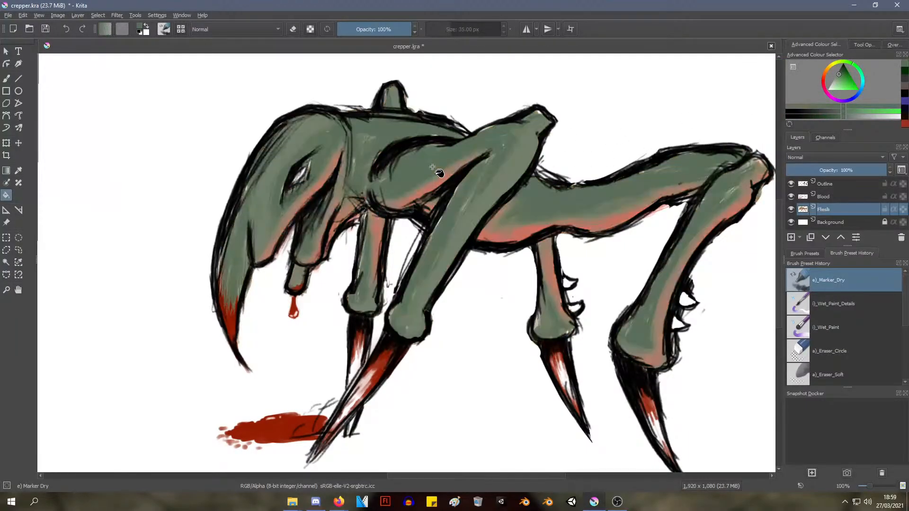
{"action": "key", "text": "ctrl+z"}
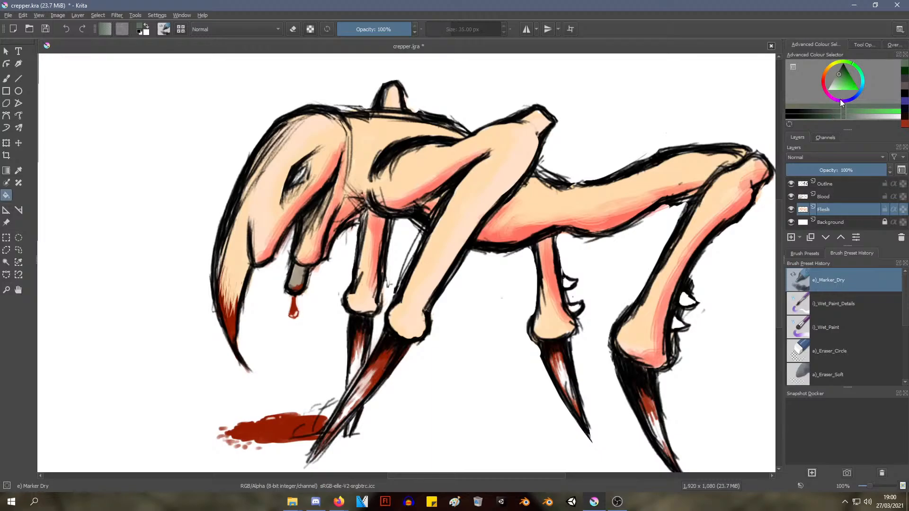
Try a slate blue-grey fill on the creature's skin and undo it
{"action": "left_click_drag", "start_coordinate": [864, 76], "coordinate": [857, 96]}
{"action": "left_click", "coordinate": [441, 184]}
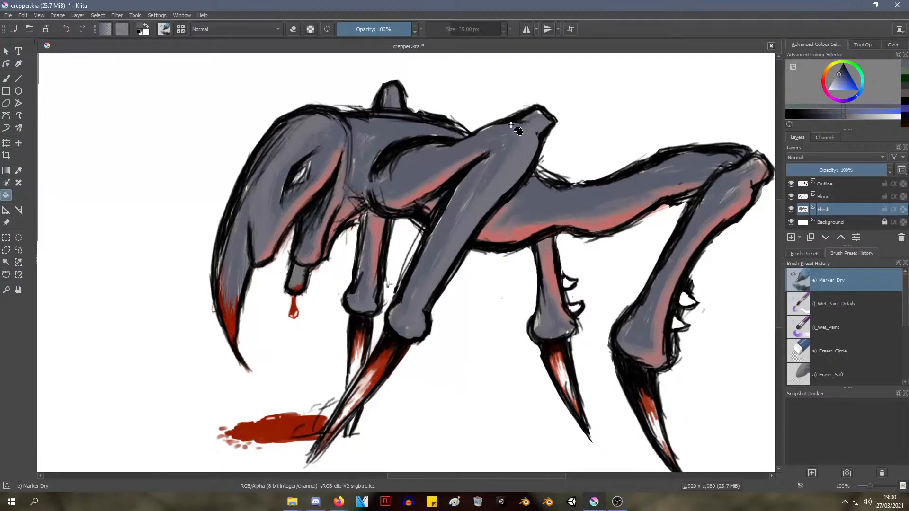
{"action": "key", "text": "ctrl+z"}
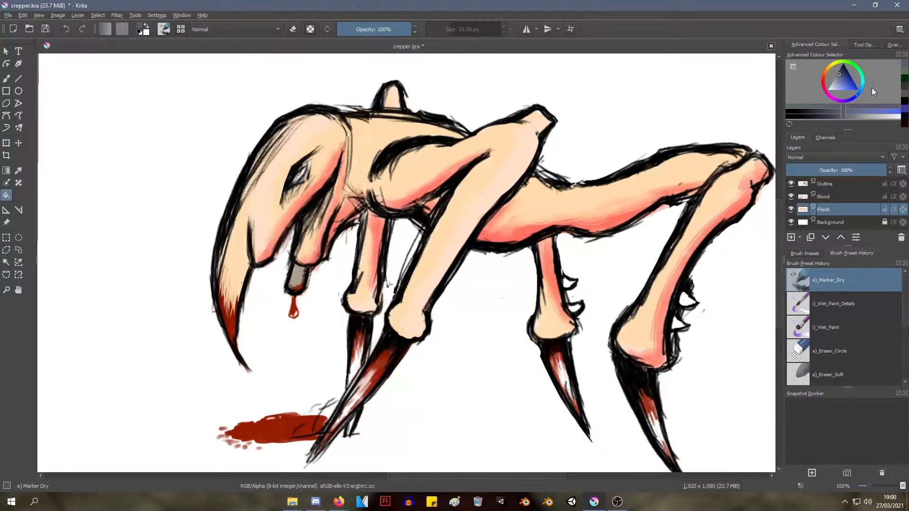
Try filling the creature's peach skin on the Flesh layer with dark neutral charcoal
{"action": "left_click_drag", "start_coordinate": [841, 84], "coordinate": [841, 69]}
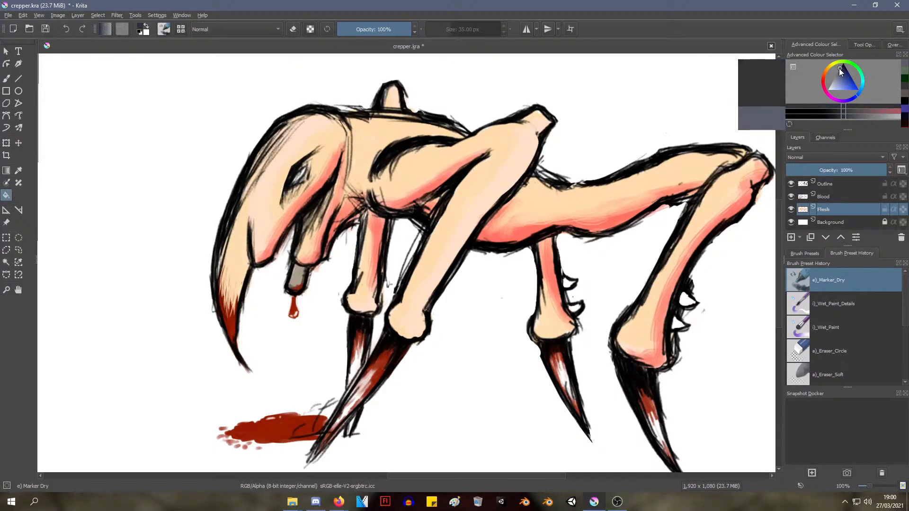
{"action": "left_click", "coordinate": [521, 161]}
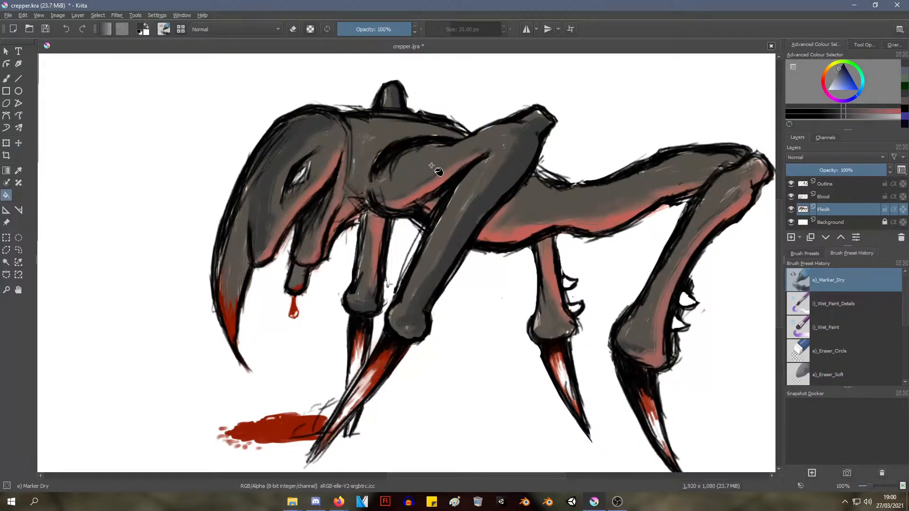
Examine the charcoal skin up close and at full view beside the reference photo of the root figure
{"action": "scroll", "coordinate": [440, 138], "scroll_direction": "down", "scroll_amount": 2, "text": "ctrl"}
{"action": "scroll", "coordinate": [438, 137], "scroll_direction": "down", "scroll_amount": 1}
{"action": "scroll", "coordinate": [447, 129], "scroll_direction": "up", "scroll_amount": 3}
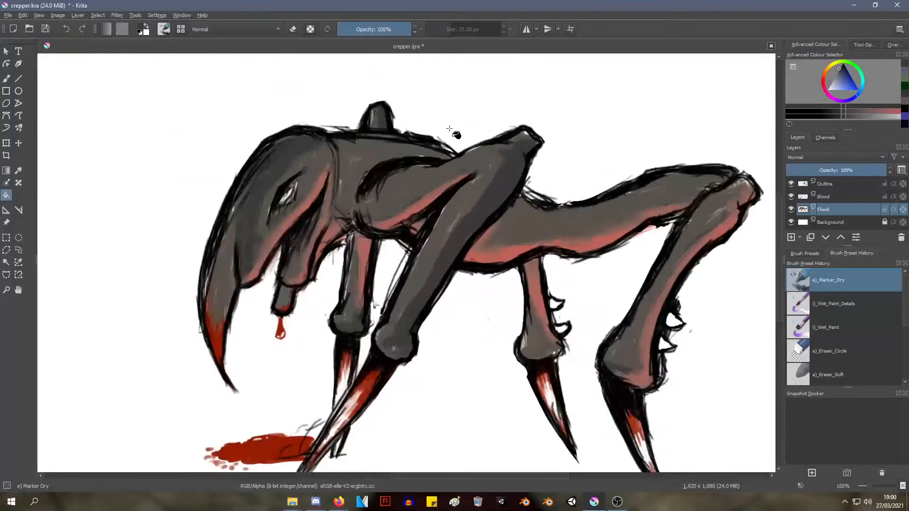
{"action": "mouse_move", "coordinate": [481, 130]}
{"action": "middle_mouse_down"}
{"action": "mouse_move", "coordinate": [441, 102]}
{"action": "mouse_move", "coordinate": [475, 90]}
{"action": "middle_mouse_up"}
{"action": "scroll", "coordinate": [478, 87], "scroll_direction": "up", "scroll_amount": 1}
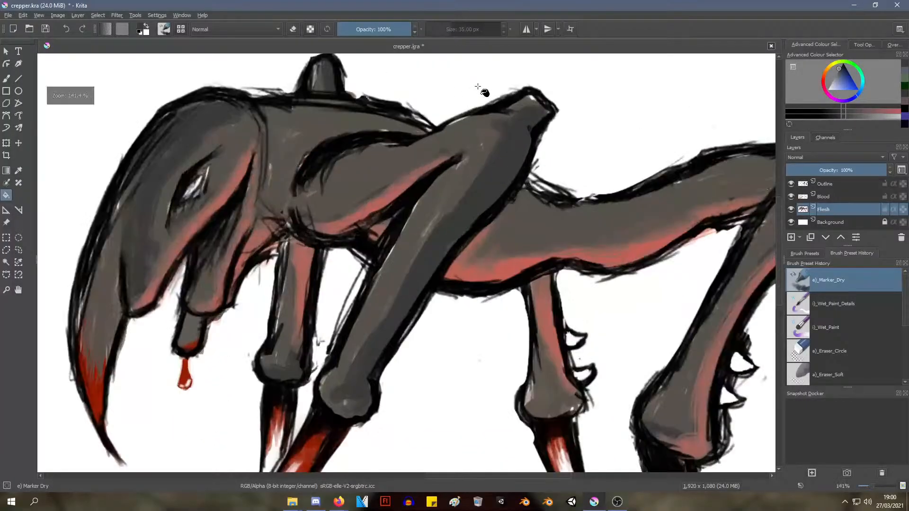
{"action": "scroll", "coordinate": [606, 175], "scroll_direction": "down", "scroll_amount": 1}
{"action": "scroll", "coordinate": [599, 167], "scroll_direction": "down", "scroll_amount": 2}
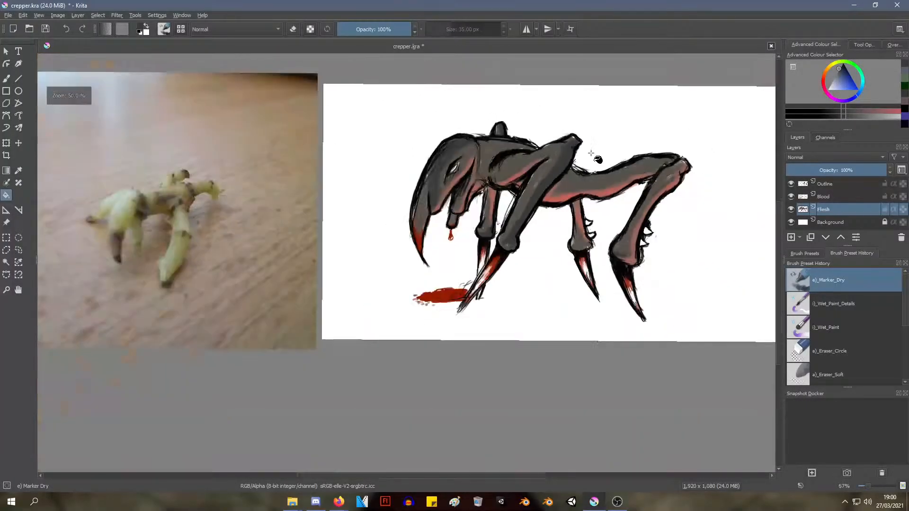
{"action": "scroll", "coordinate": [596, 161], "scroll_direction": "up", "scroll_amount": 2}
{"action": "scroll", "coordinate": [594, 160], "scroll_direction": "down", "scroll_amount": 1}
{"action": "middle_click_drag", "start_coordinate": [585, 153], "coordinate": [512, 179]}
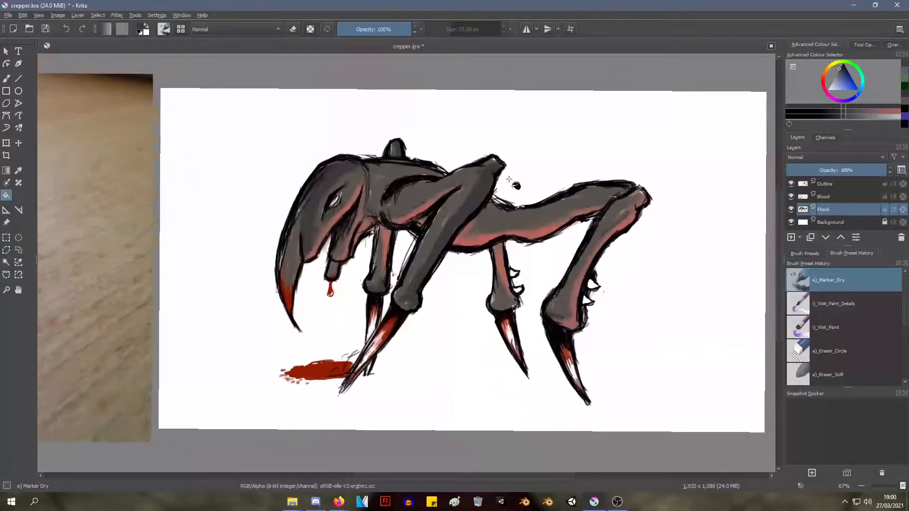
{"action": "scroll", "coordinate": [513, 179], "scroll_direction": "up", "scroll_amount": 1}
{"action": "scroll", "coordinate": [515, 177], "scroll_direction": "down", "scroll_amount": 1}
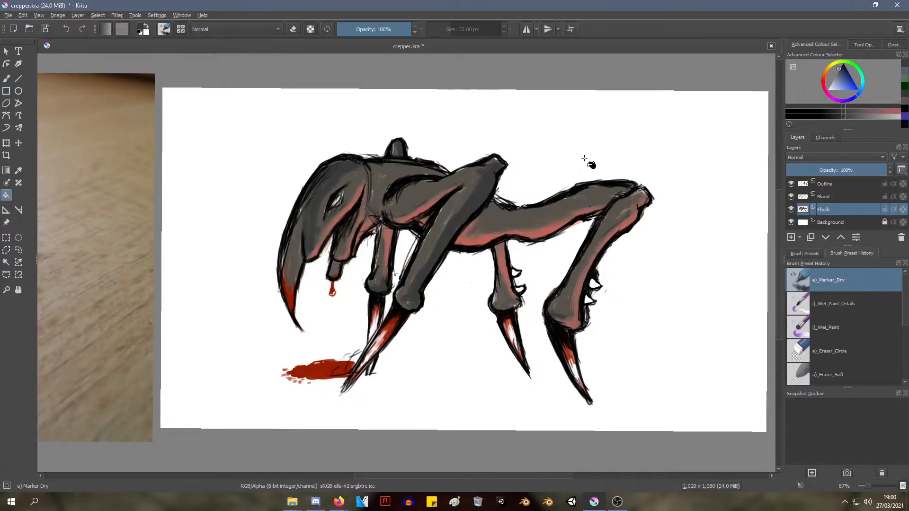
{"action": "scroll", "coordinate": [588, 162], "scroll_direction": "down", "scroll_amount": 4}
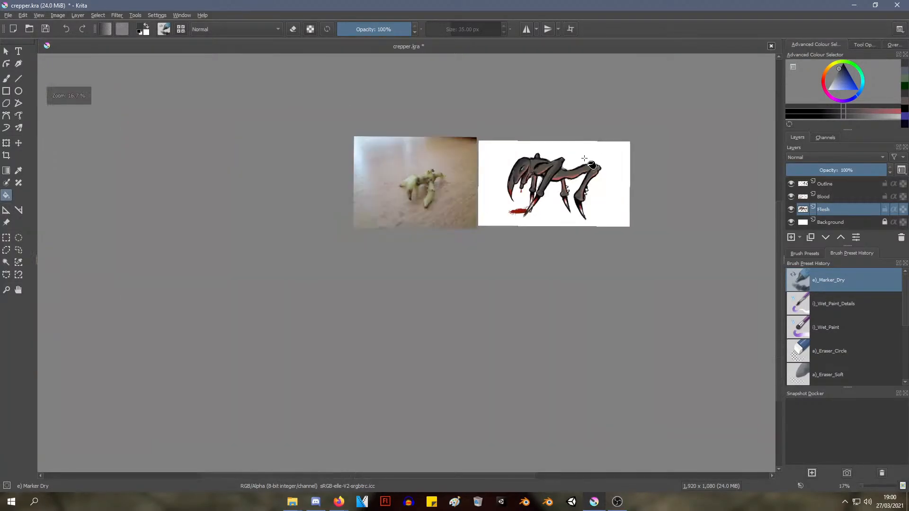
{"action": "scroll", "coordinate": [586, 162], "scroll_direction": "up", "scroll_amount": 2}
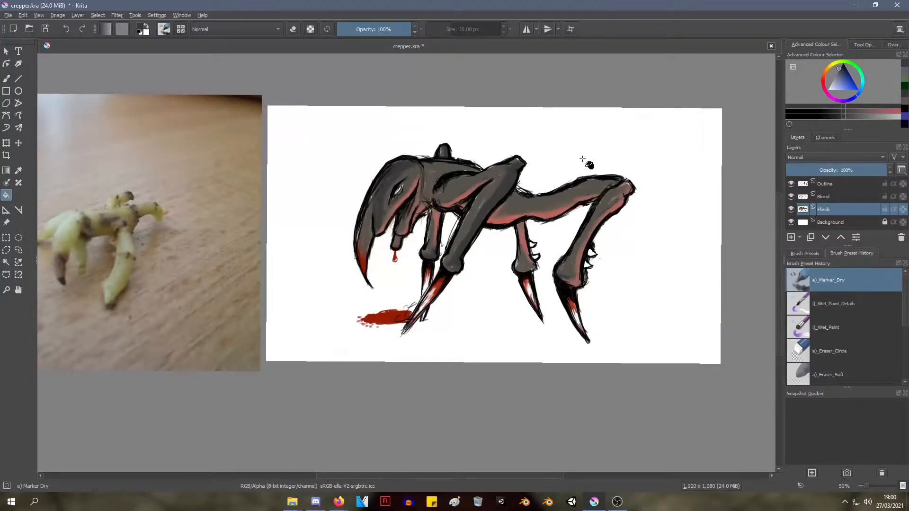
{"action": "scroll", "coordinate": [506, 211], "scroll_direction": "up", "scroll_amount": 2}
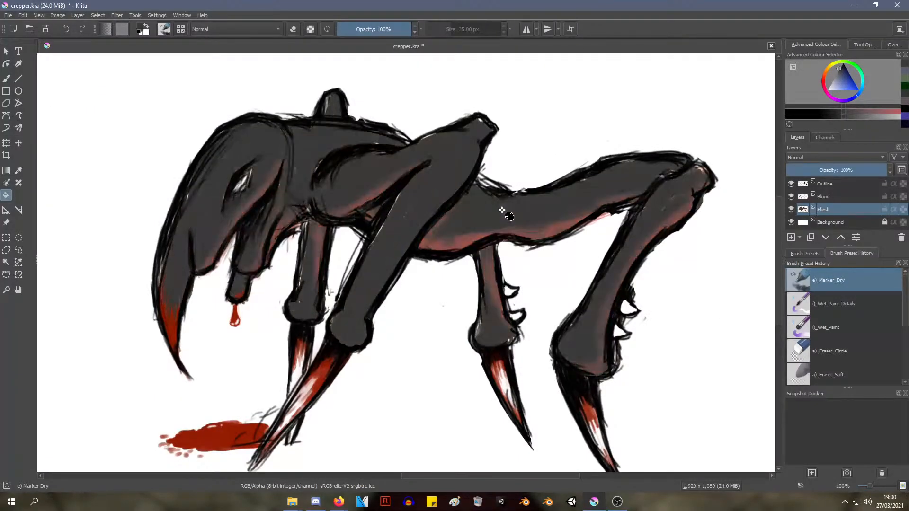
Try covering the reddish body shading with charcoal too, and undo the charcoal fills back to the peach skin
{"action": "left_click", "coordinate": [505, 209]}
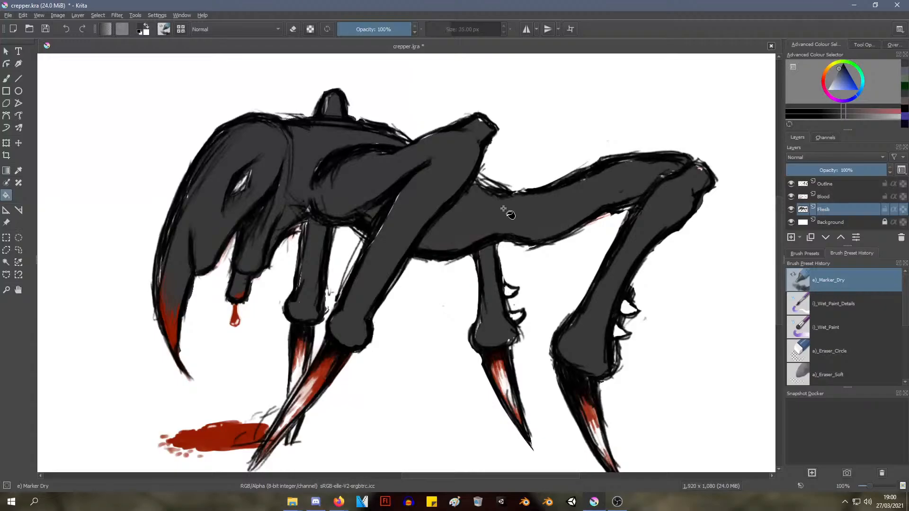
{"action": "key", "text": "ctrl+z"}
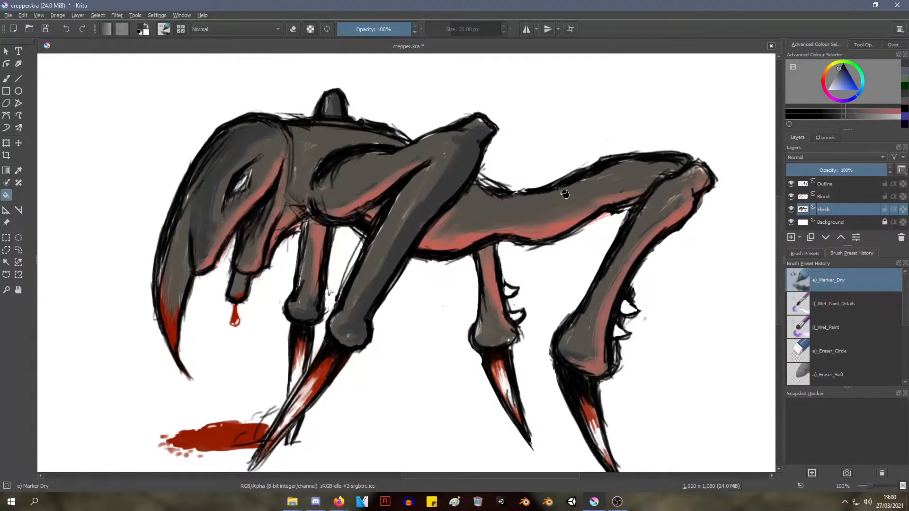
{"action": "key", "text": "ctrl+z"}
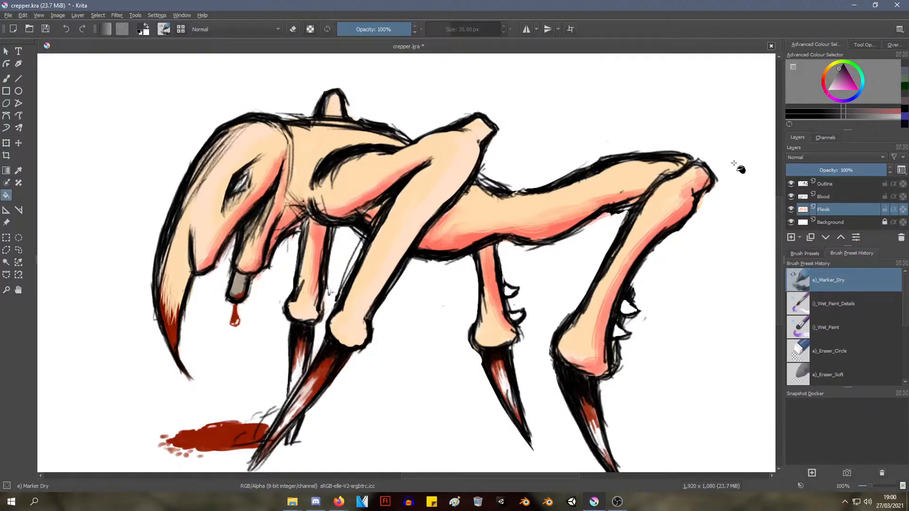
Try filling the creature's skin with charcoal again and with a muted purple-grey, undoing each fill
{"action": "left_click", "coordinate": [559, 200]}
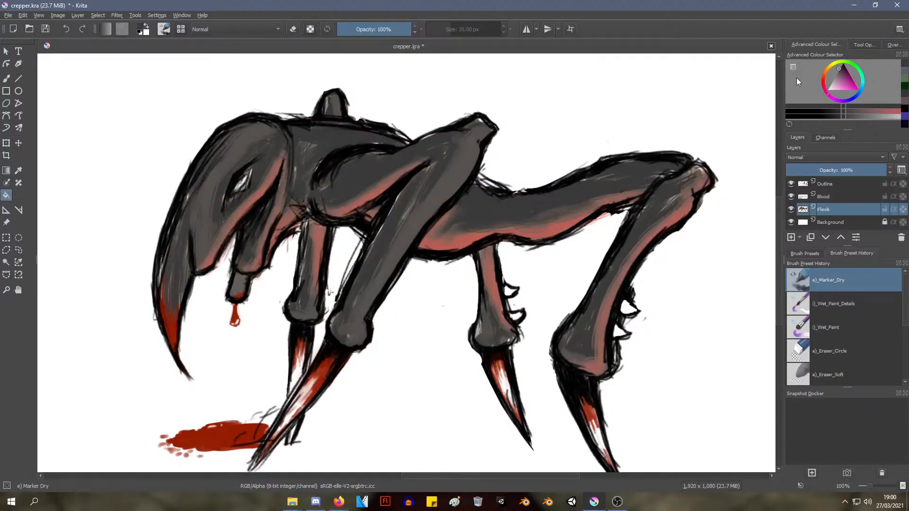
{"action": "key", "text": "ctrl+z"}
{"action": "left_click", "coordinate": [839, 73]}
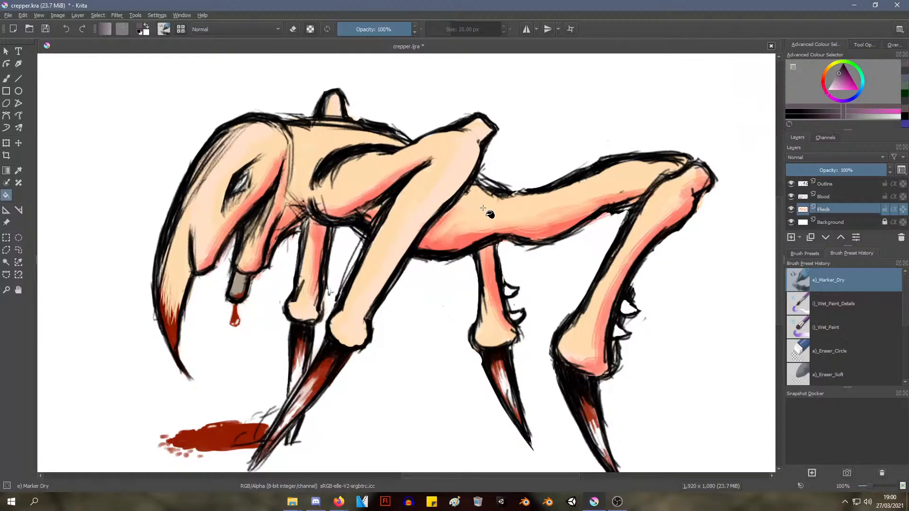
{"action": "left_click", "coordinate": [483, 209]}
{"action": "key", "text": "ctrl+z"}
Try a reddish grey and an orange-tinted brown-grey on the creature's skin, undoing each fill
{"action": "left_click", "coordinate": [822, 78]}
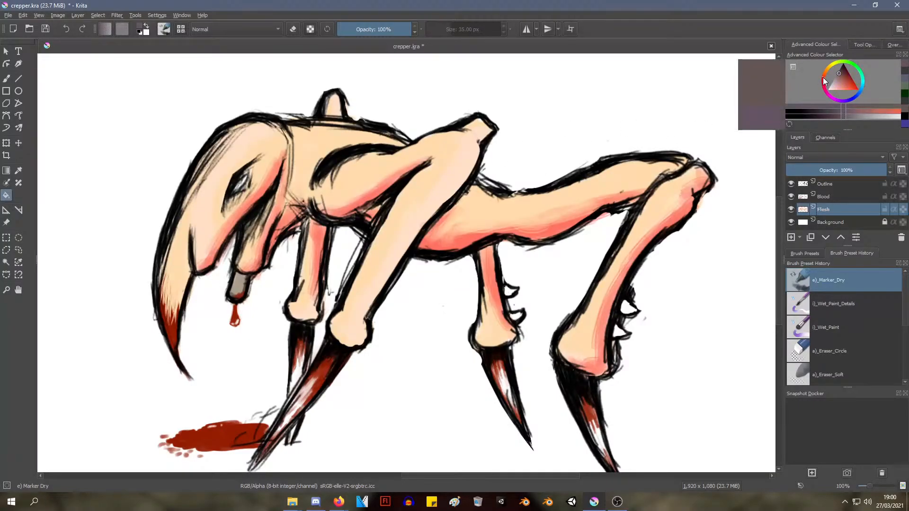
{"action": "left_click", "coordinate": [501, 213]}
{"action": "key", "text": "ctrl+z"}
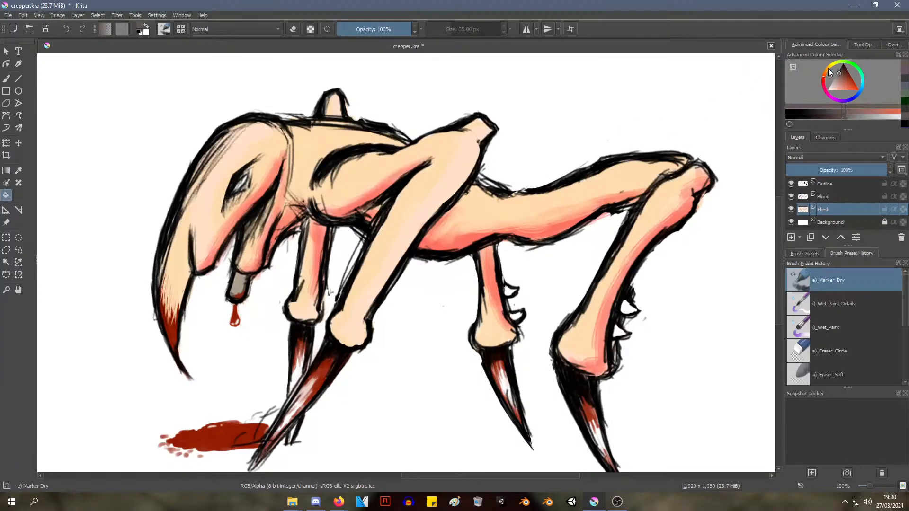
{"action": "left_click", "coordinate": [828, 70]}
{"action": "left_click", "coordinate": [503, 216]}
{"action": "key", "text": "ctrl+z"}
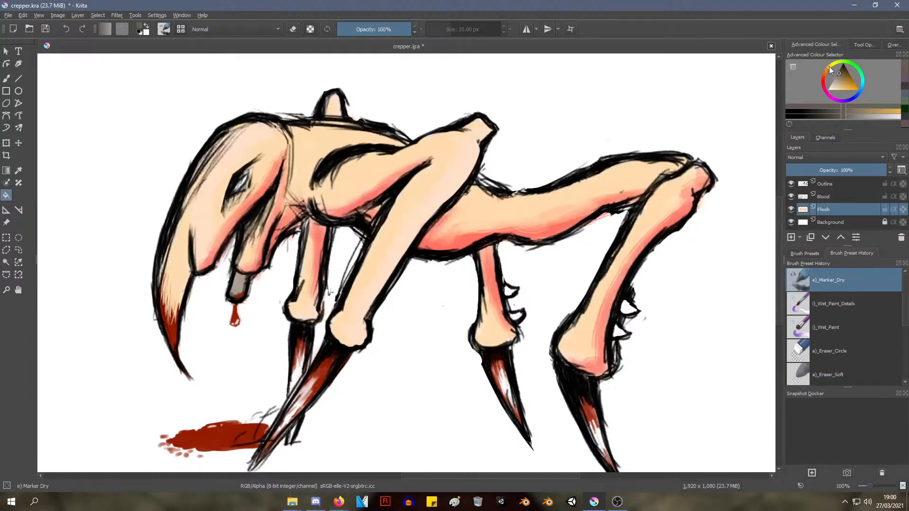
Try filling the creature's skin on the Flesh layer with a pale yellow and undo it
{"action": "left_click", "coordinate": [835, 64]}
{"action": "left_click", "coordinate": [832, 90]}
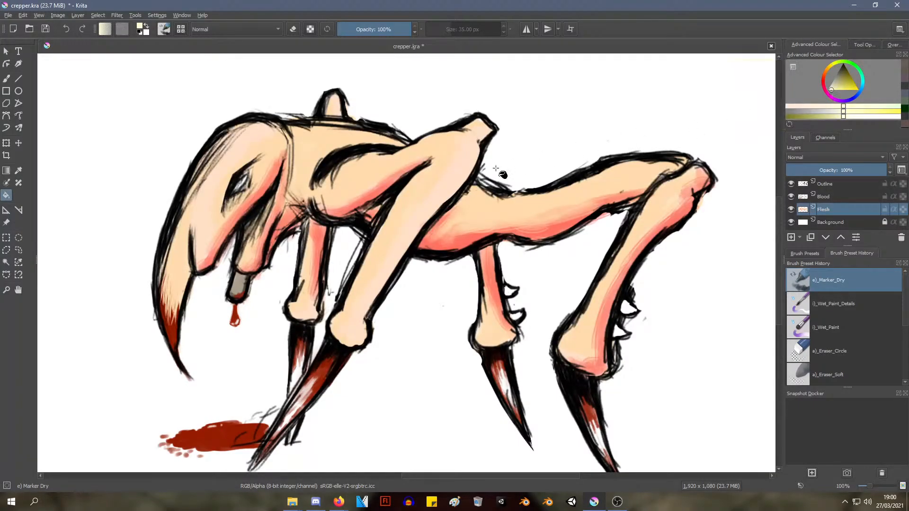
{"action": "left_click", "coordinate": [510, 212]}
{"action": "key", "text": "ctrl+z"}
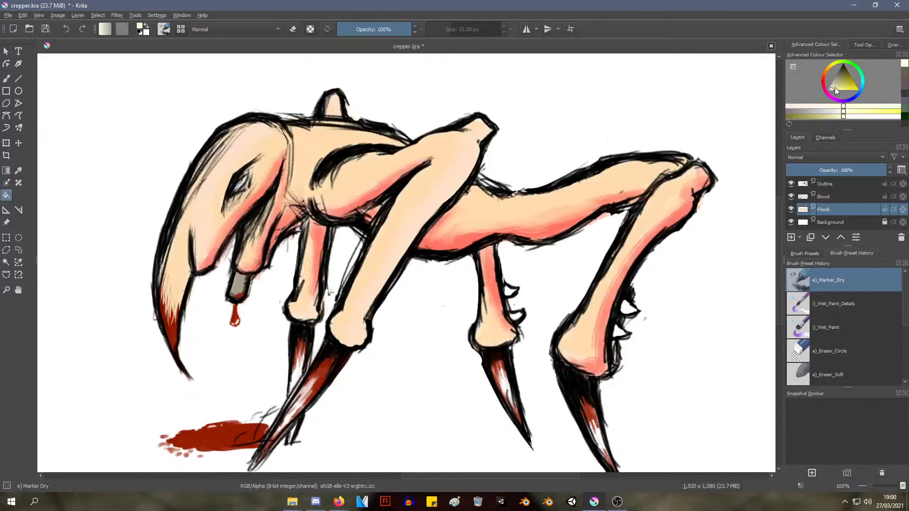
Fill the creature's skin on the Flesh layer with a near-white tone
{"action": "left_click", "coordinate": [828, 89]}
{"action": "left_click", "coordinate": [473, 227]}
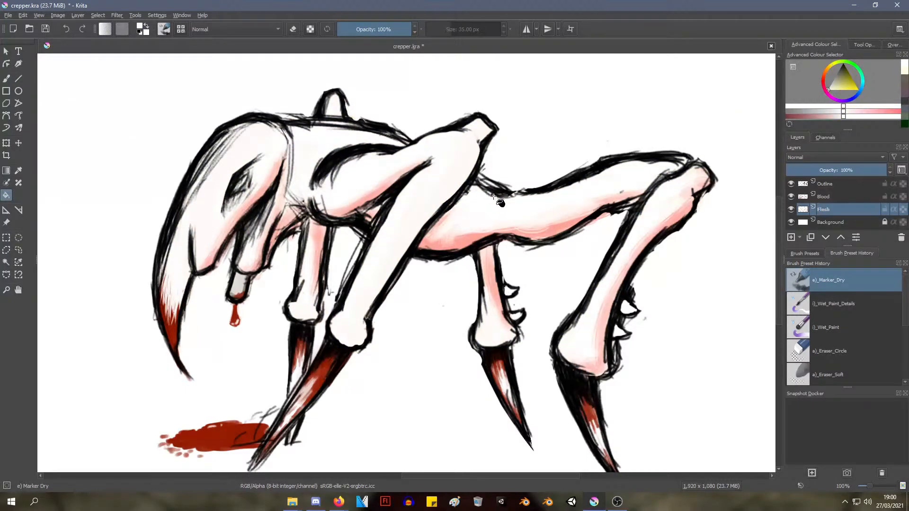
Examine the near-white creature at different magnifications, checking the head, body and legs against the line art
{"action": "scroll", "coordinate": [494, 196], "scroll_direction": "down", "scroll_amount": 3}
{"action": "scroll", "coordinate": [497, 193], "scroll_direction": "up", "scroll_amount": 3}
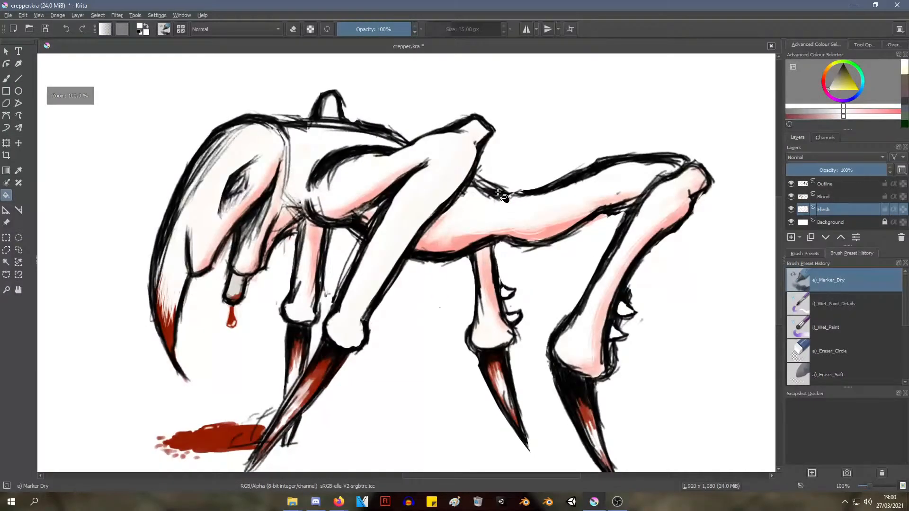
{"action": "scroll", "coordinate": [498, 193], "scroll_direction": "down", "scroll_amount": 3}
{"action": "scroll", "coordinate": [497, 192], "scroll_direction": "up", "scroll_amount": 2}
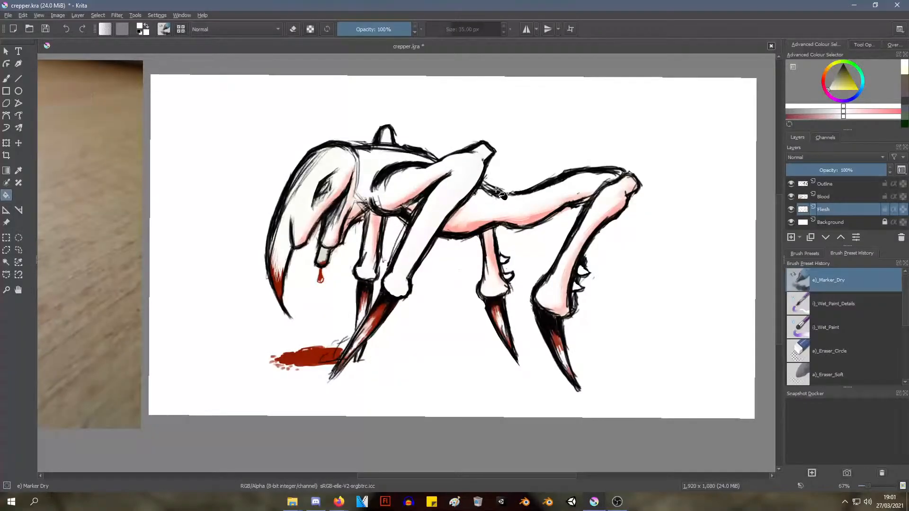
{"action": "scroll", "coordinate": [496, 190], "scroll_direction": "up", "scroll_amount": 1}
{"action": "scroll", "coordinate": [496, 190], "scroll_direction": "down", "scroll_amount": 1}
{"action": "middle_click_drag", "start_coordinate": [374, 148], "coordinate": [429, 153]}
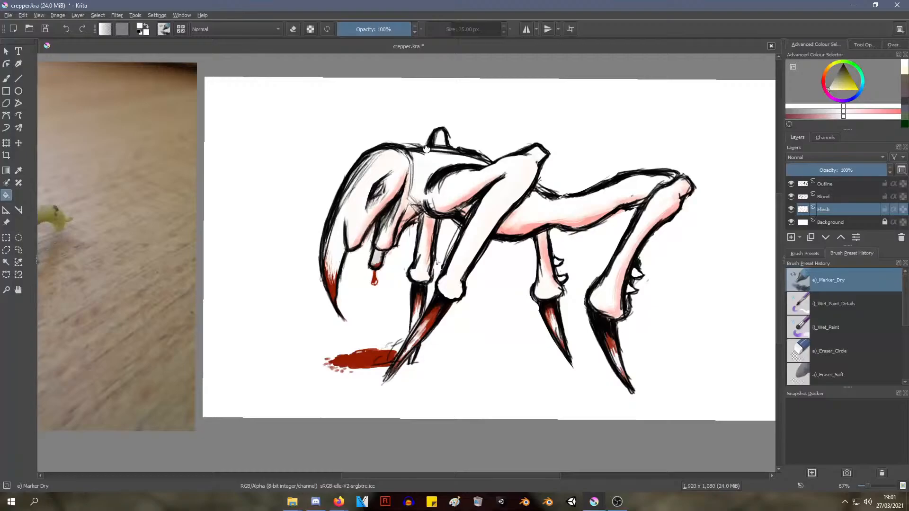
{"action": "middle_click_drag", "start_coordinate": [426, 148], "coordinate": [492, 179]}
{"action": "scroll", "coordinate": [500, 185], "scroll_direction": "up", "scroll_amount": 2}
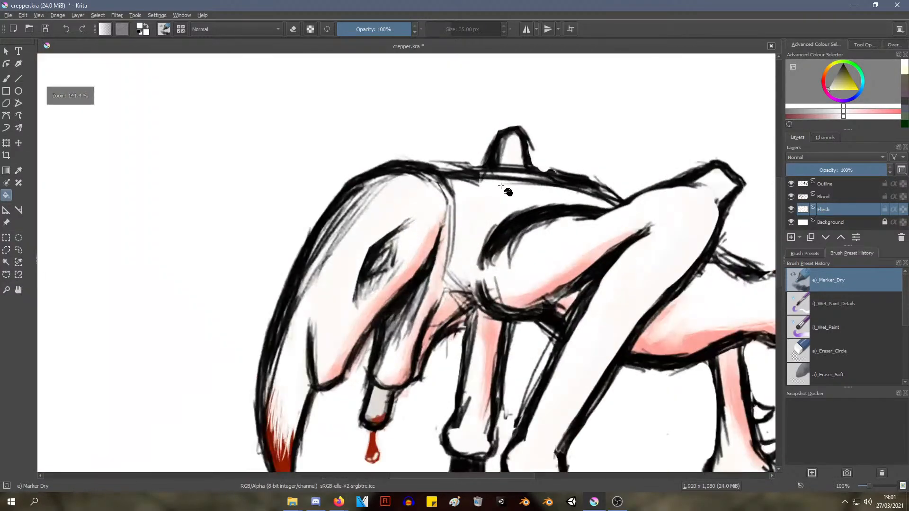
{"action": "scroll", "coordinate": [500, 185], "scroll_direction": "down", "scroll_amount": 2}
{"action": "middle_click_drag", "start_coordinate": [588, 206], "coordinate": [477, 184]}
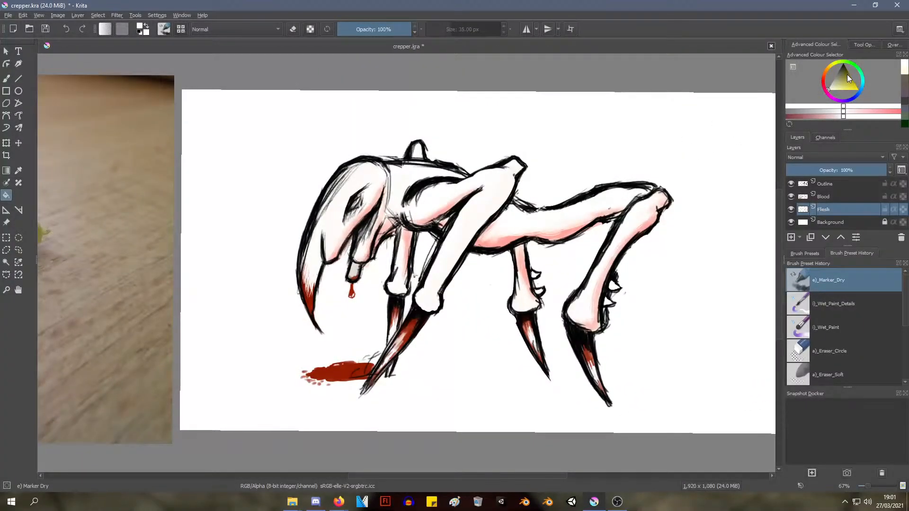
Fill the near-white skin on the Flesh layer with a muted olive-grey
{"action": "mouse_move", "coordinate": [847, 75]}
{"action": "left_mouse_down"}
{"action": "mouse_move", "coordinate": [853, 81]}
{"action": "mouse_move", "coordinate": [836, 78]}
{"action": "left_mouse_up"}
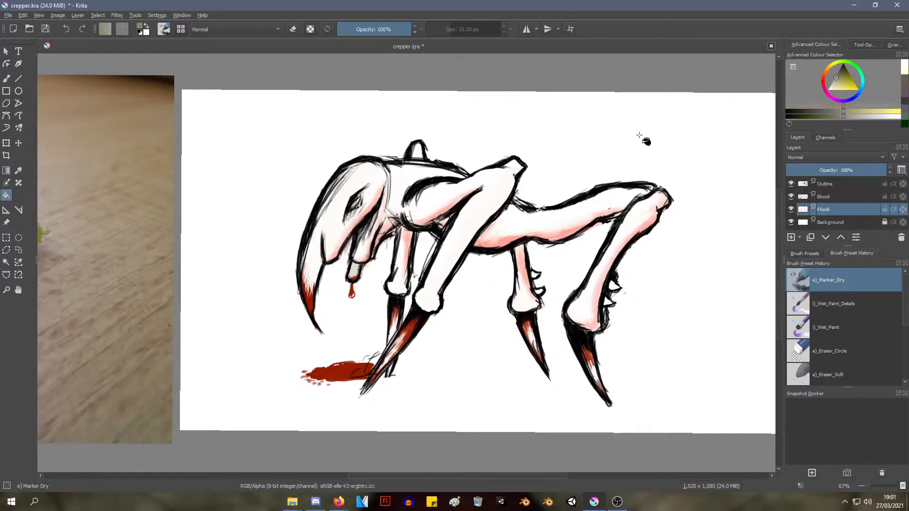
{"action": "left_click", "coordinate": [500, 204]}
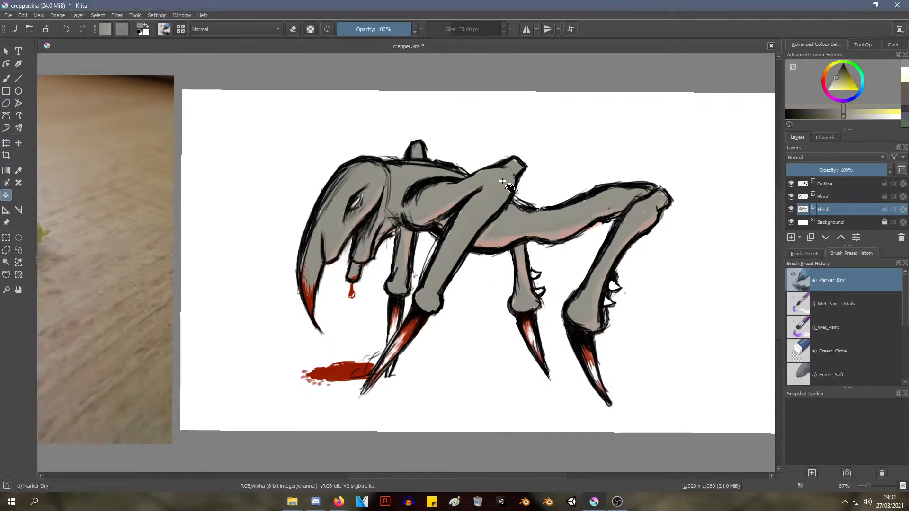
Undo the olive-grey skin fill, try it once more on the creature and undo it again
{"action": "key", "text": "ctrl+z"}
{"action": "key", "text": "ctrl+z"}
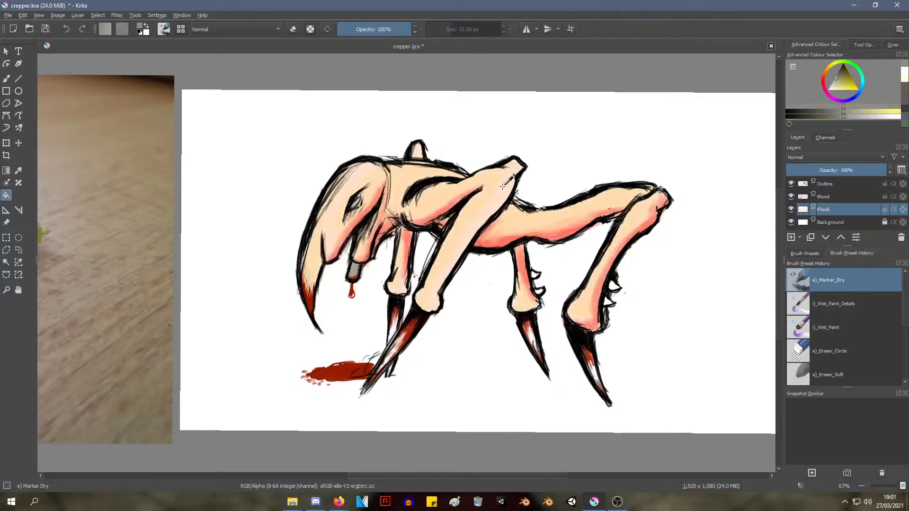
{"action": "key", "text": "ctrl+z"}
{"action": "left_click", "coordinate": [493, 196]}
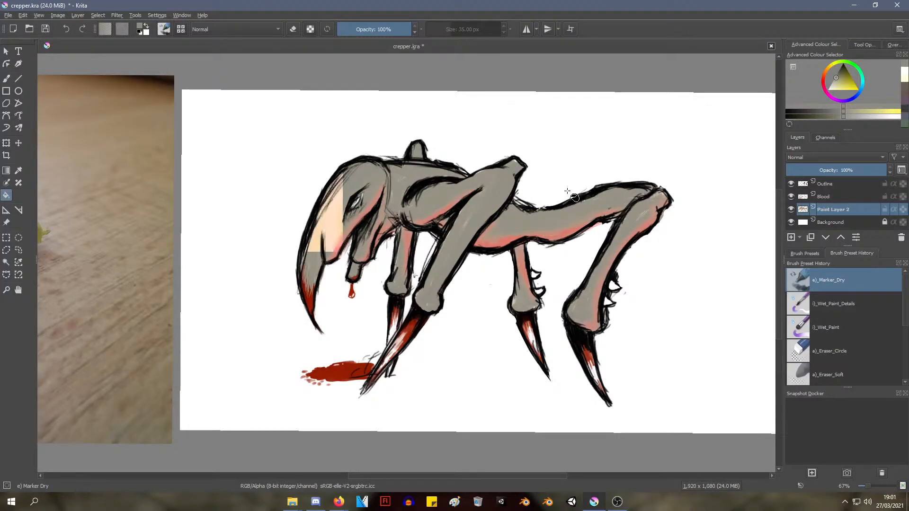
{"action": "key", "text": "ctrl+z"}
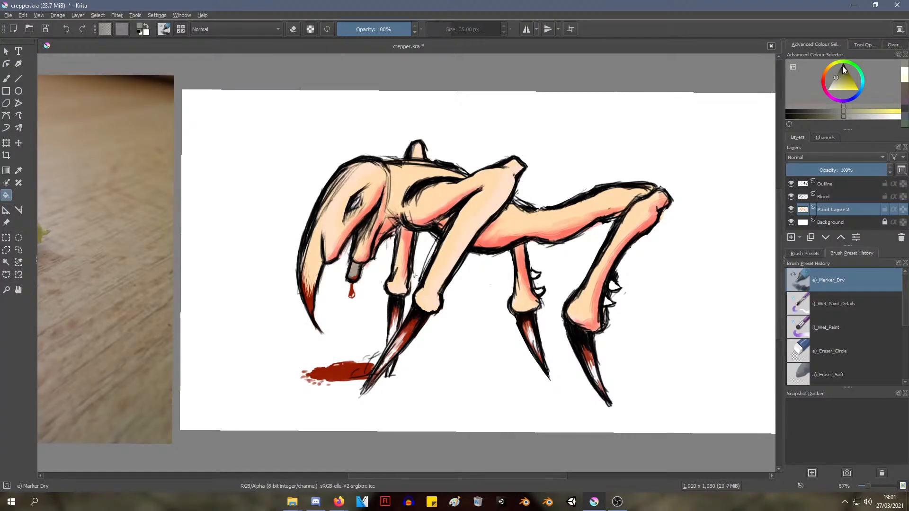
Try filling the creature's skin with a purple-grey and a slightly darker shade of it, undoing each fill
{"action": "left_click_drag", "start_coordinate": [860, 82], "coordinate": [848, 104]}
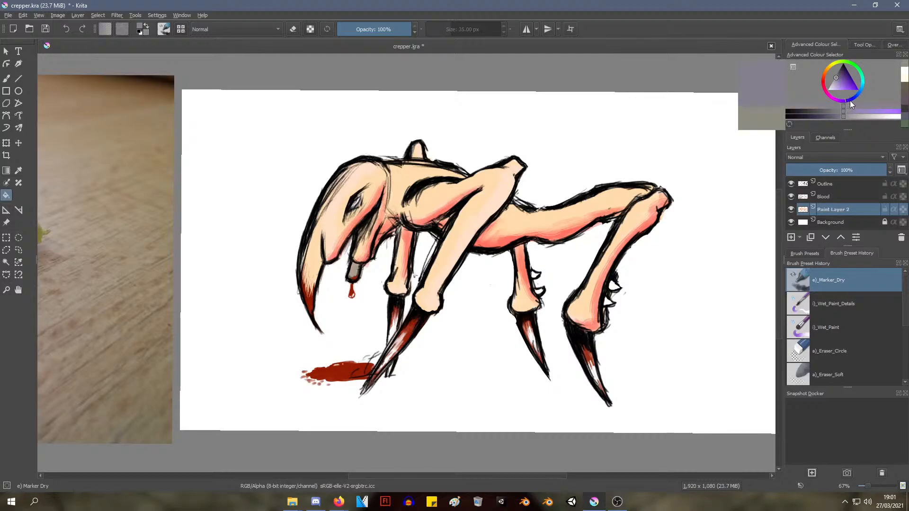
{"action": "left_click", "coordinate": [486, 191]}
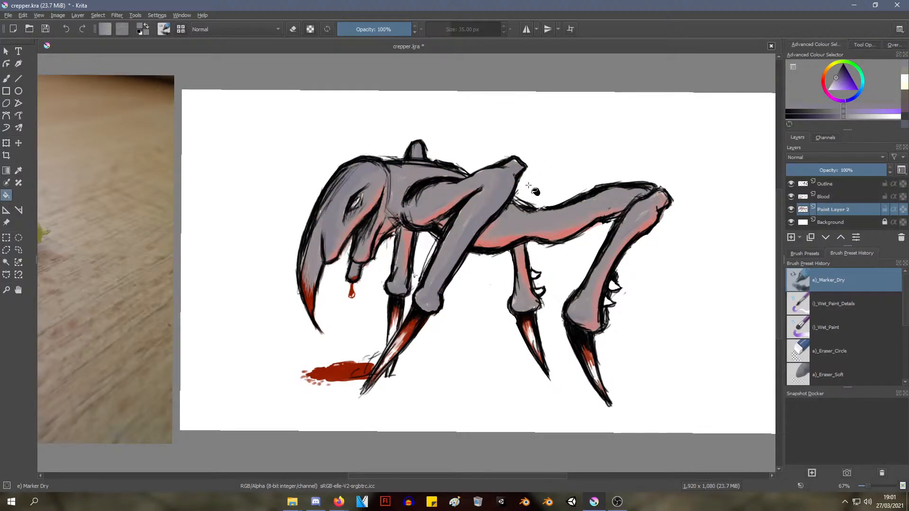
{"action": "key", "text": "ctrl+z"}
{"action": "mouse_move", "coordinate": [836, 79]}
{"action": "left_mouse_down"}
{"action": "mouse_move", "coordinate": [839, 68]}
{"action": "mouse_move", "coordinate": [838, 75]}
{"action": "left_mouse_up"}
{"action": "left_click", "coordinate": [494, 193]}
{"action": "key", "text": "ctrl+z"}
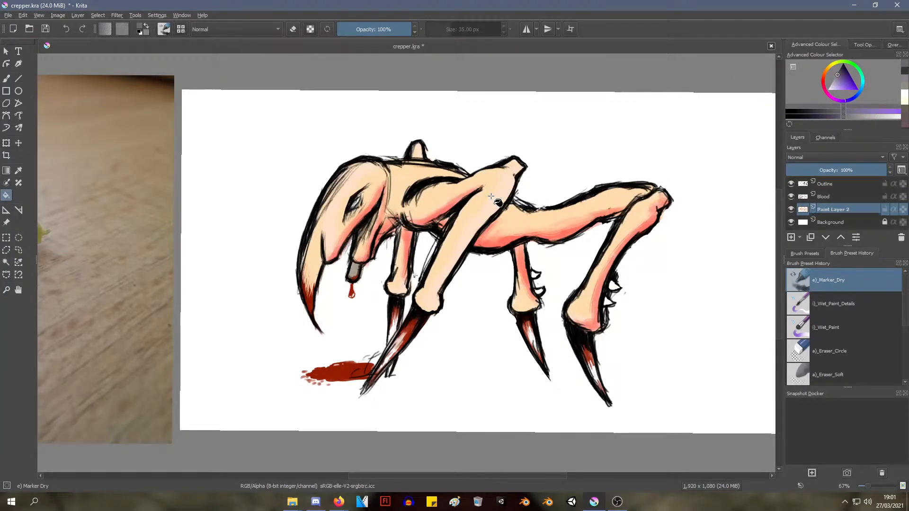
{"action": "left_click", "coordinate": [495, 204]}
{"action": "key", "text": "ctrl+z"}
Try filling the creature's skin with a dark neutral grey and undo it
{"action": "left_click", "coordinate": [837, 72]}
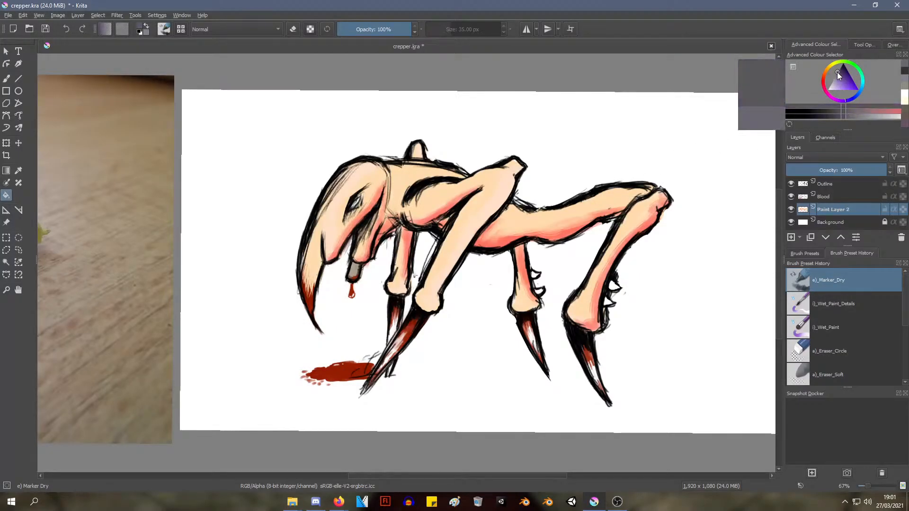
{"action": "left_click", "coordinate": [454, 197]}
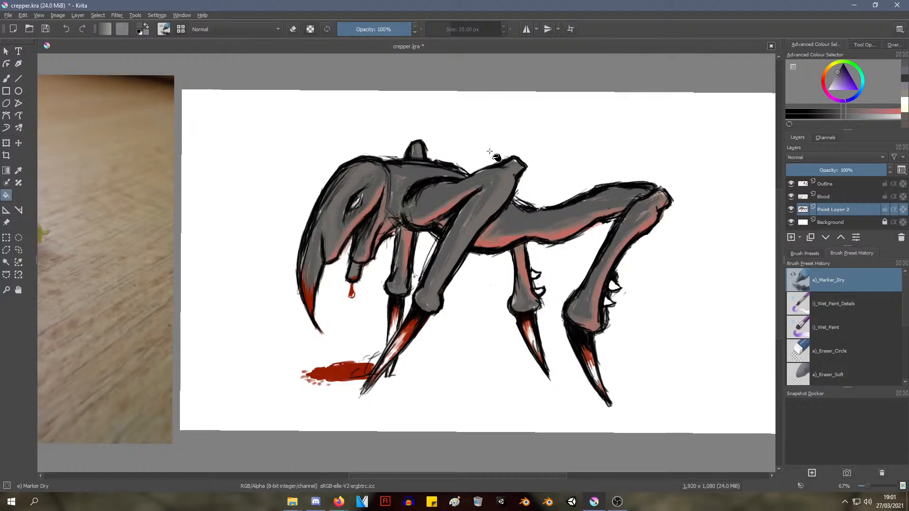
{"action": "key", "text": "ctrl+z"}
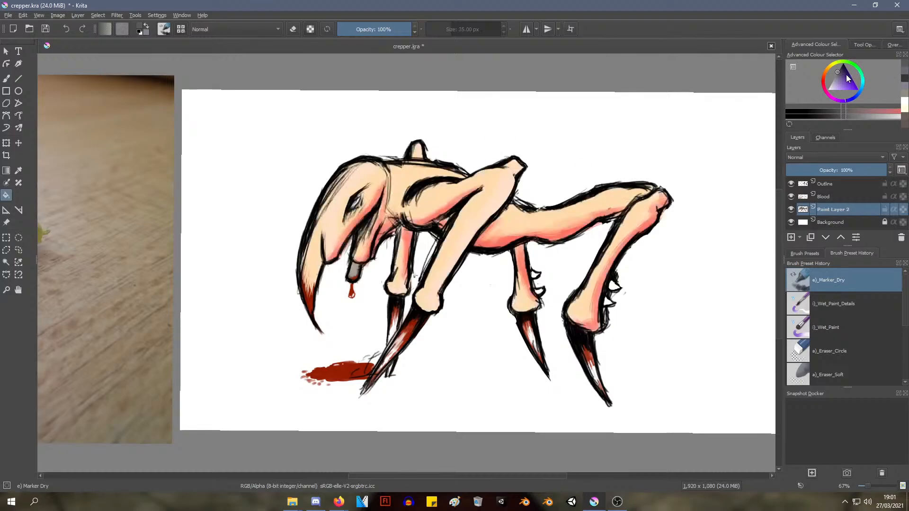
Try several near-black and dark violet-grey fills on the creature's front leg and body, undoing each one
{"action": "mouse_move", "coordinate": [842, 70]}
{"action": "left_mouse_down"}
{"action": "mouse_move", "coordinate": [831, 81]}
{"action": "mouse_move", "coordinate": [841, 67]}
{"action": "left_mouse_up"}
{"action": "left_click", "coordinate": [418, 185]}
{"action": "key", "text": "ctrl+z"}
{"action": "left_click", "coordinate": [443, 190]}
{"action": "key", "text": "ctrl+z"}
{"action": "left_click", "coordinate": [837, 75]}
{"action": "left_click", "coordinate": [445, 196]}
{"action": "key", "text": "ctrl+z"}
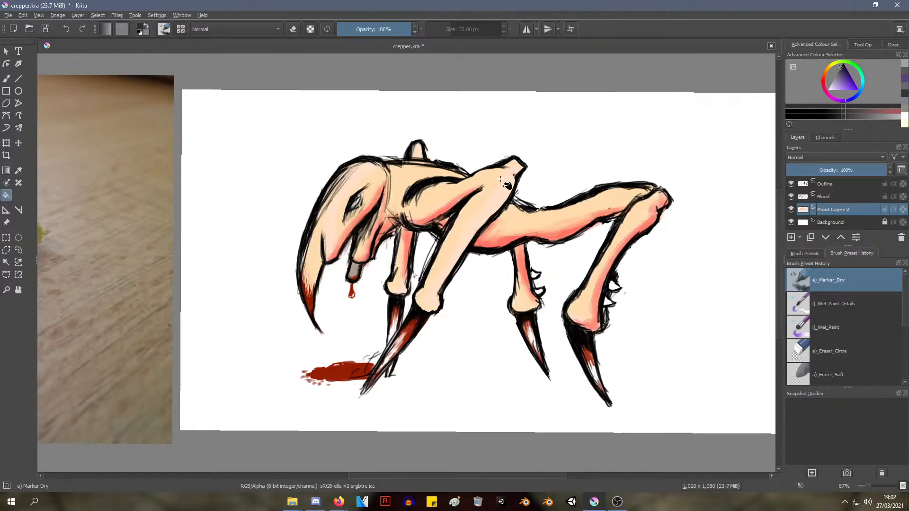
Fill the creature's skin with charcoal grey, inspect the whole figure beside the reference photo, and undo the fill
{"action": "left_click", "coordinate": [509, 184]}
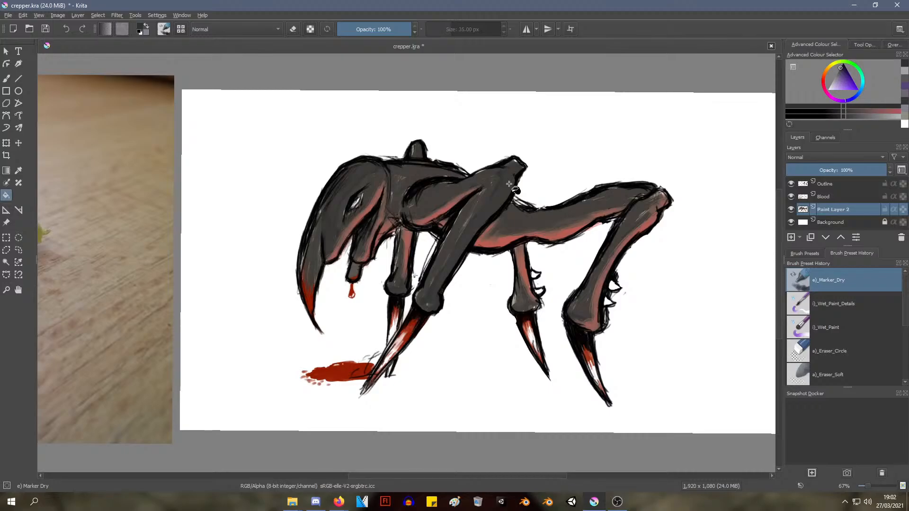
{"action": "scroll", "coordinate": [313, 180], "scroll_direction": "up", "scroll_amount": 5}
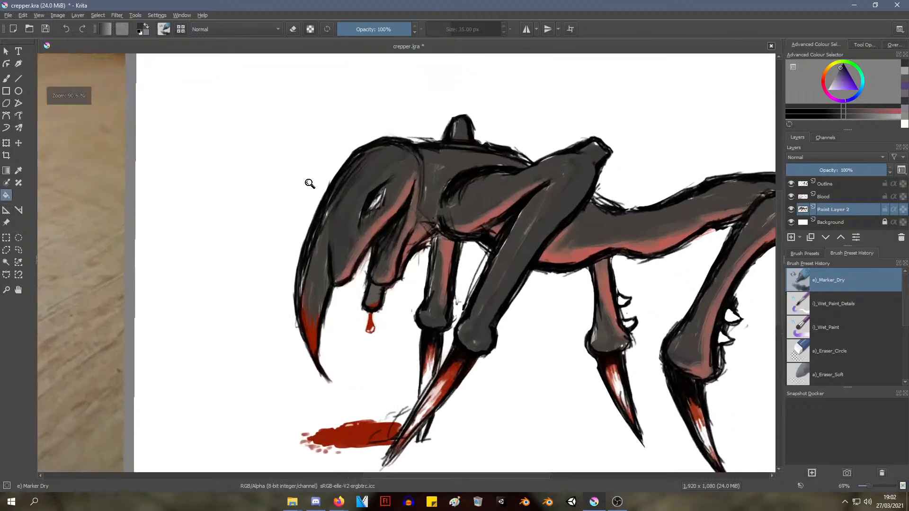
{"action": "mouse_move", "coordinate": [261, 209]}
{"action": "middle_mouse_down", "text": "shift"}
{"action": "mouse_move", "coordinate": [341, 185]}
{"action": "mouse_move", "coordinate": [289, 242]}
{"action": "mouse_move", "coordinate": [384, 240]}
{"action": "mouse_move", "coordinate": [278, 330]}
{"action": "mouse_move", "coordinate": [289, 309]}
{"action": "mouse_move", "coordinate": [226, 358]}
{"action": "mouse_move", "coordinate": [245, 286]}
{"action": "mouse_move", "coordinate": [270, 249]}
{"action": "mouse_move", "coordinate": [254, 264]}
{"action": "mouse_move", "coordinate": [261, 272]}
{"action": "middle_mouse_up", "text": "shift"}
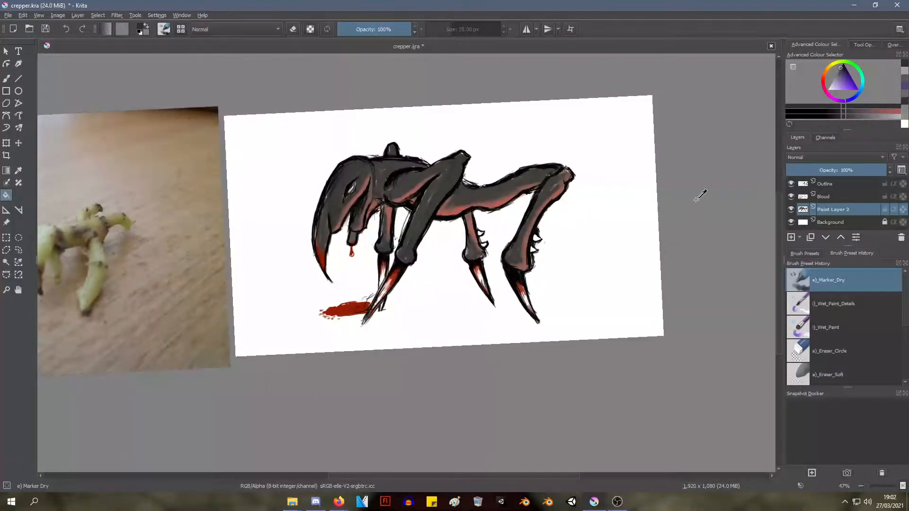
{"action": "key", "text": "ctrl+z"}
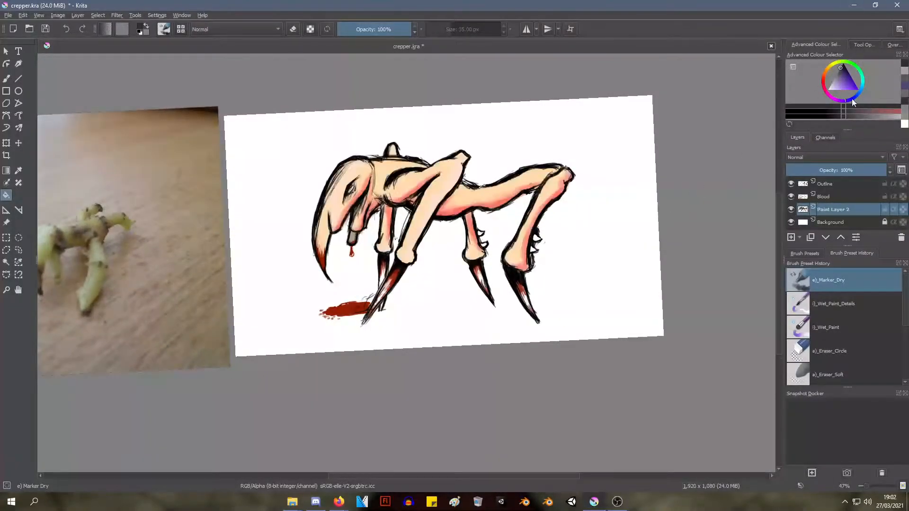
Pick a dark warm grey with an orange hue and fill the creature's skin with it
{"action": "left_click", "coordinate": [829, 73]}
{"action": "key", "text": "ctrl+z"}
{"action": "key", "text": "ctrl+z"}
{"action": "left_click_drag", "start_coordinate": [838, 81], "coordinate": [836, 69]}
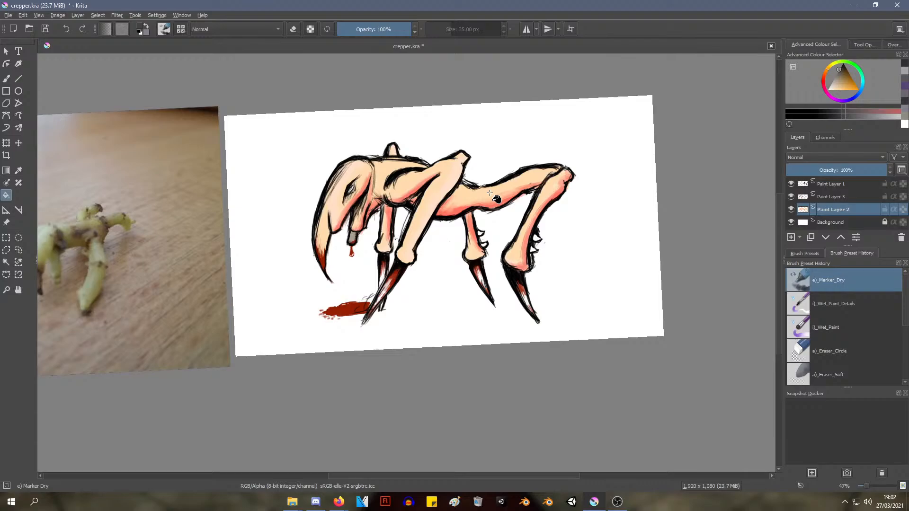
{"action": "left_click", "coordinate": [450, 181]}
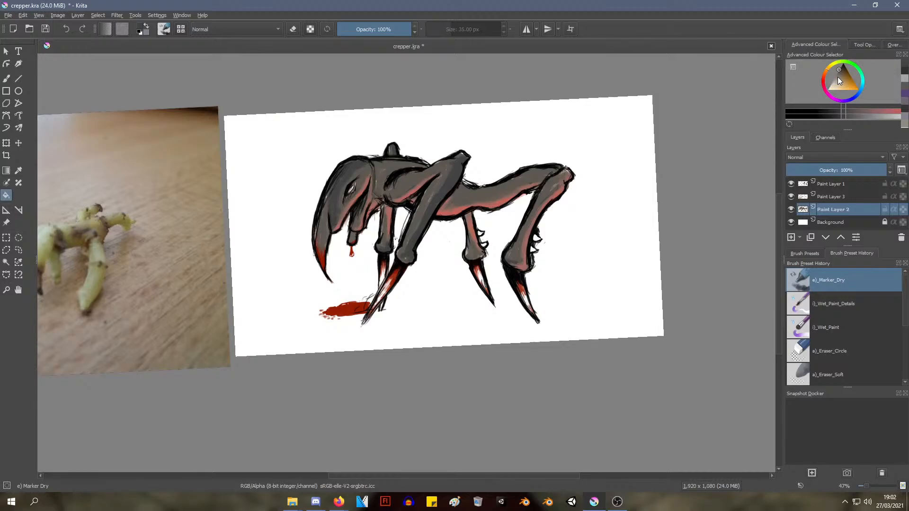
Try filling the pink shaded areas on the head and underbelly with the same dark grey
{"action": "left_click", "coordinate": [824, 74]}
{"action": "middle_click_drag", "start_coordinate": [365, 221], "coordinate": [388, 159], "text": "ctrl"}
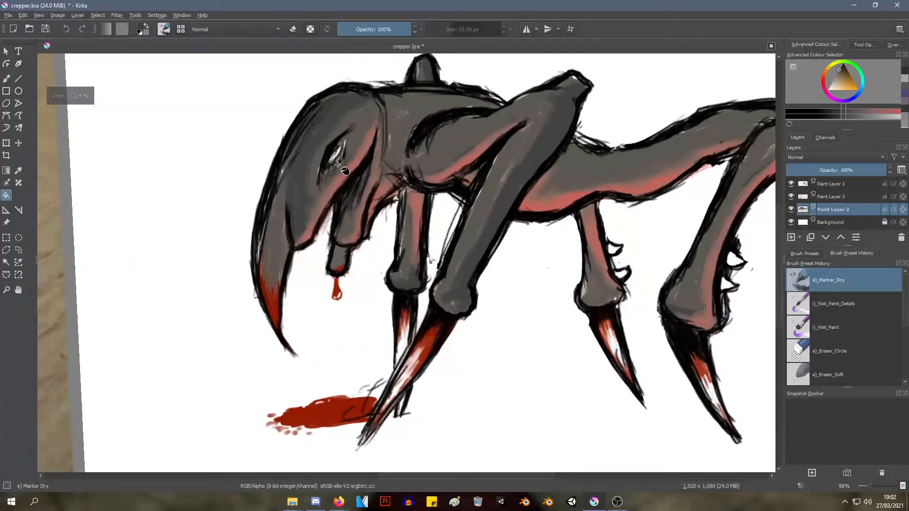
{"action": "left_click", "coordinate": [364, 159]}
{"action": "key", "text": "ctrl+z"}
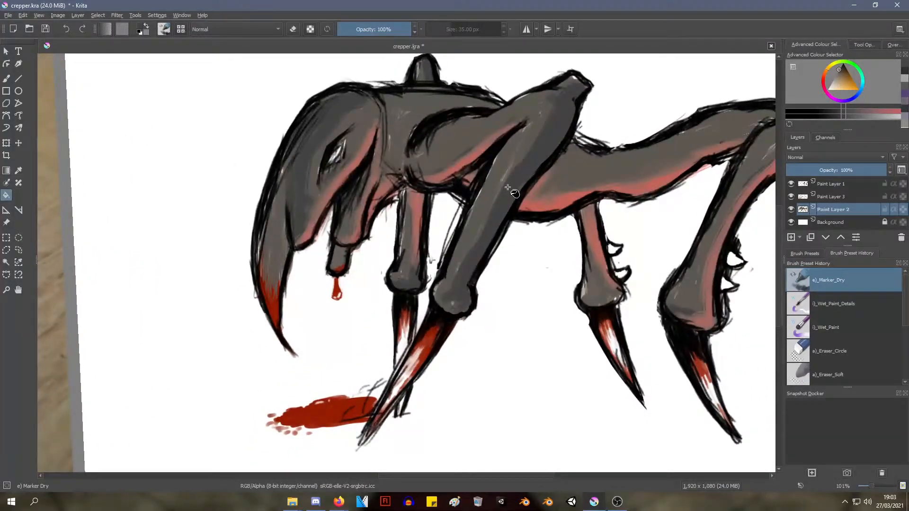
{"action": "left_click", "coordinate": [561, 203]}
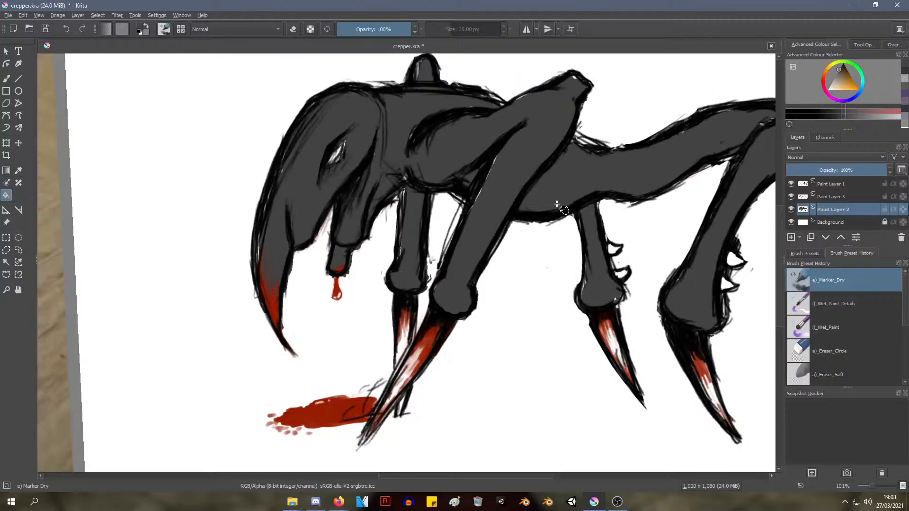
{"action": "middle_click_drag", "start_coordinate": [564, 172], "coordinate": [548, 183], "text": "ctrl"}
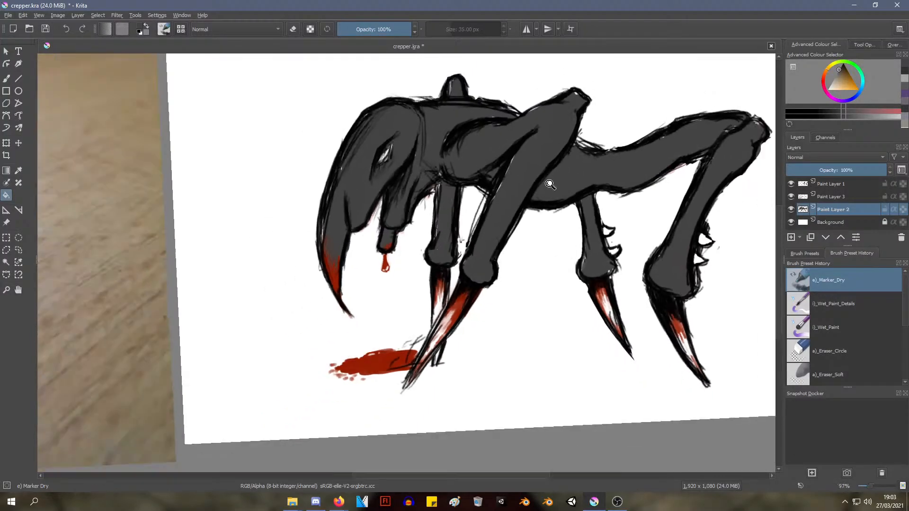
{"action": "mouse_move", "coordinate": [453, 201]}
{"action": "middle_mouse_down"}
{"action": "mouse_move", "coordinate": [582, 114]}
{"action": "mouse_move", "coordinate": [556, 125]}
{"action": "middle_mouse_up"}
{"action": "middle_click_drag", "start_coordinate": [541, 121], "coordinate": [267, 198]}
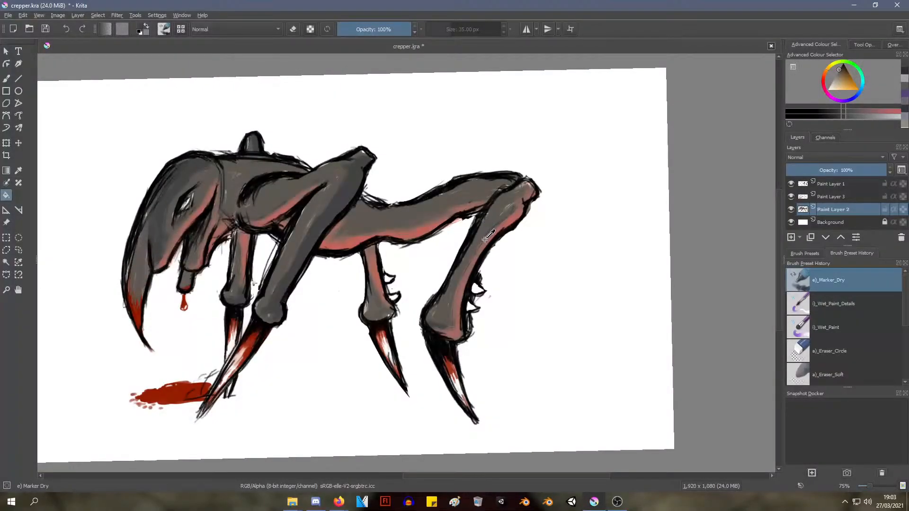
{"action": "key", "text": "ctrl+y"}
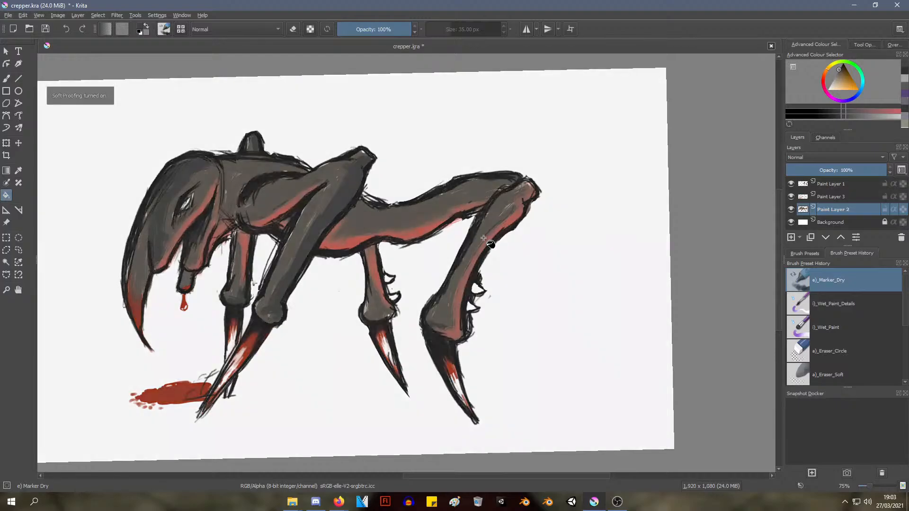
{"action": "key", "text": "ctrl+y"}
{"action": "middle_click_drag", "start_coordinate": [484, 232], "coordinate": [502, 258], "text": "ctrl"}
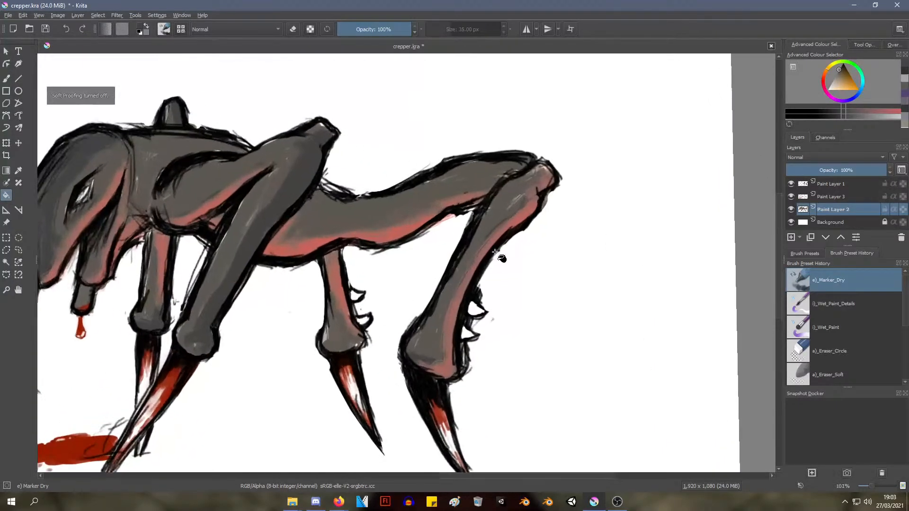
Paint over the pink shading beneath the hind thigh with the Wet Paint Details brush at 15 px
{"action": "right_click", "coordinate": [537, 161]}
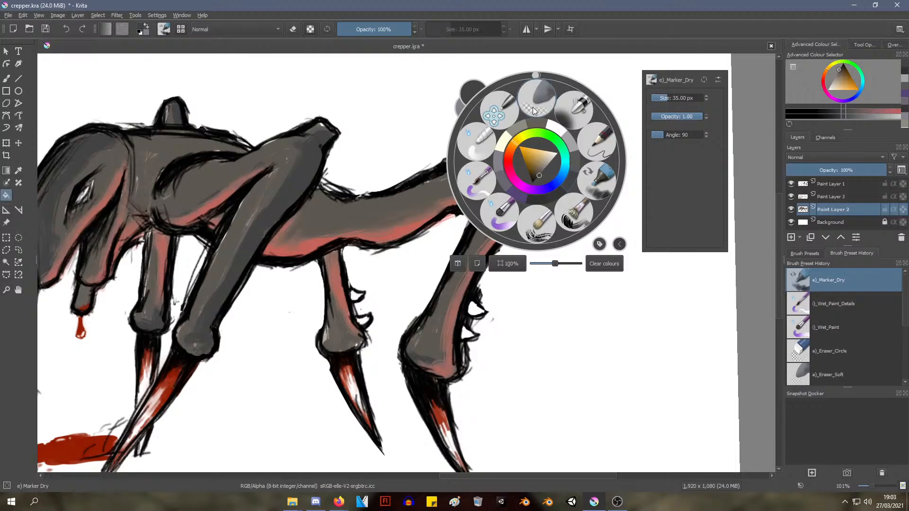
{"action": "left_click", "coordinate": [482, 175]}
{"action": "right_click", "coordinate": [363, 206]}
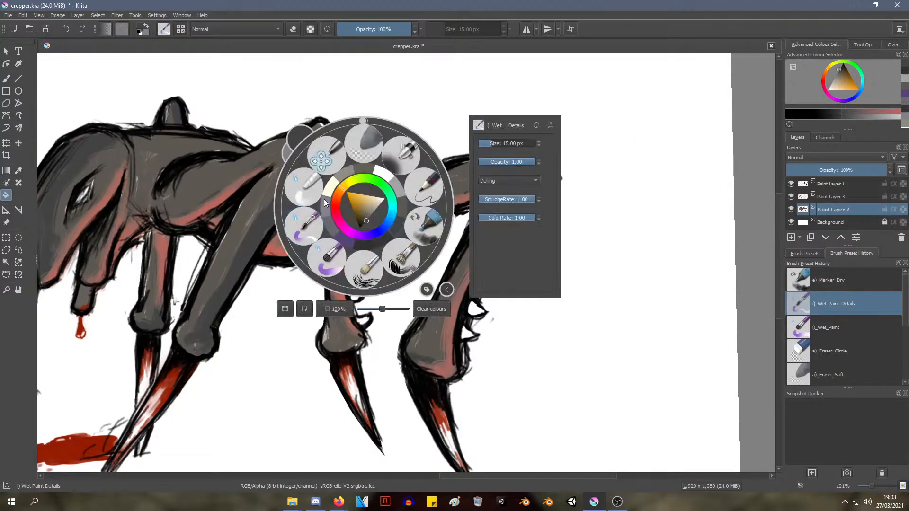
{"action": "left_click", "coordinate": [6, 79]}
{"action": "left_click", "coordinate": [567, 98]}
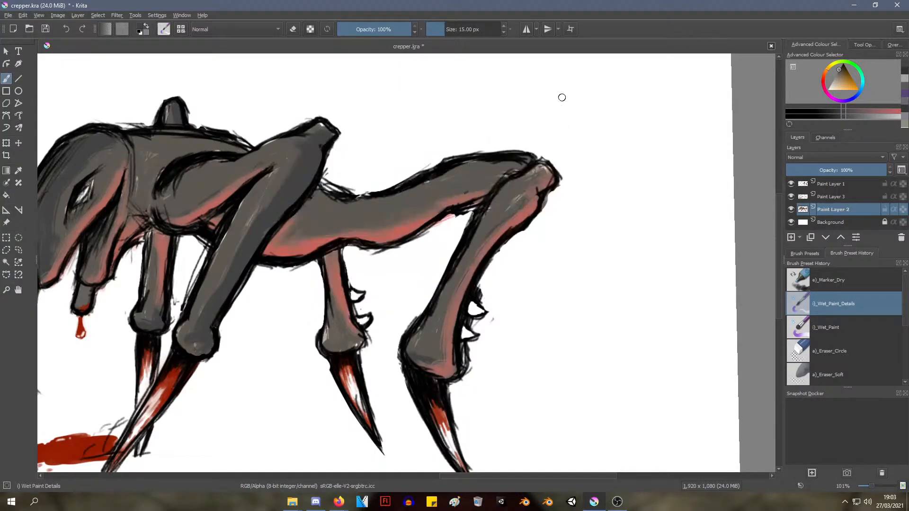
{"action": "left_click_drag", "start_coordinate": [386, 221], "coordinate": [434, 209]}
{"action": "left_click_drag", "start_coordinate": [390, 227], "coordinate": [441, 206]}
Switch to the Bristles-2 Flat Rough brush, test a stroke beneath the hind thigh and undo it
{"action": "right_click", "coordinate": [436, 198]}
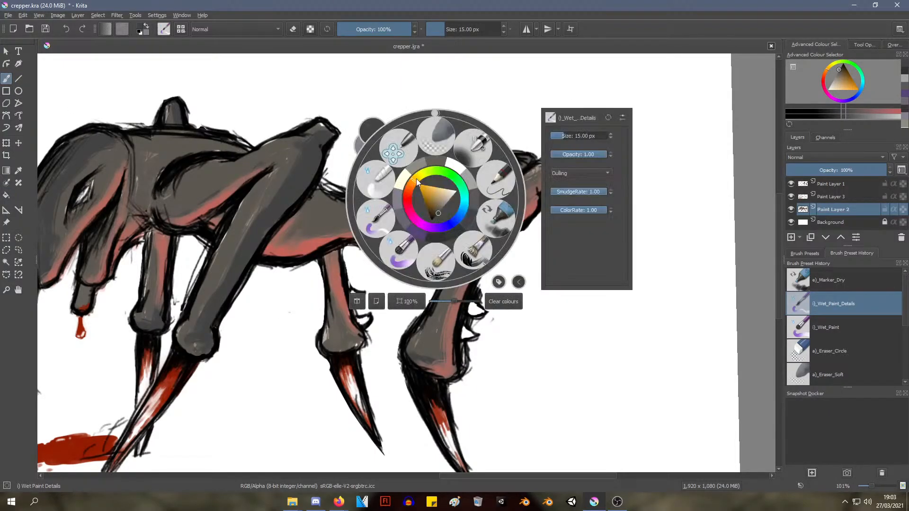
{"action": "left_click", "coordinate": [471, 258]}
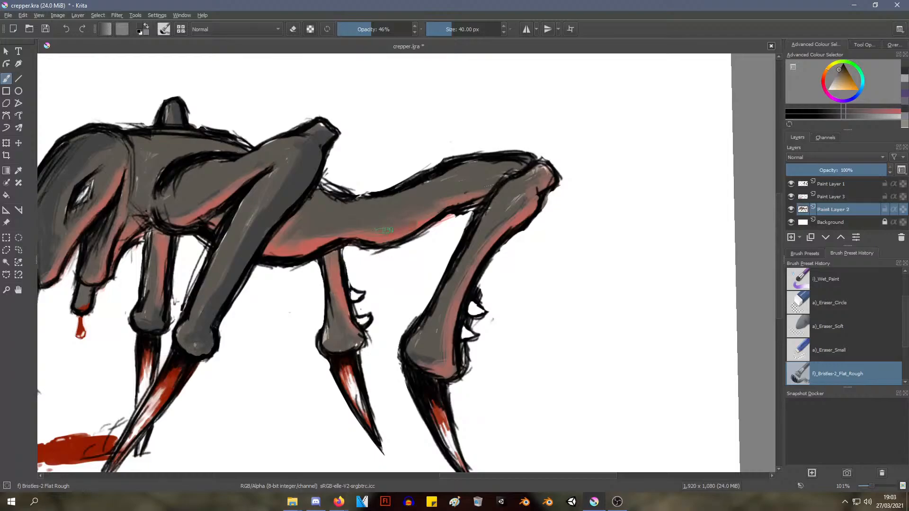
{"action": "mouse_move", "coordinate": [357, 221]}
{"action": "left_mouse_down"}
{"action": "mouse_move", "coordinate": [469, 195]}
{"action": "mouse_move", "coordinate": [448, 209]}
{"action": "left_mouse_up"}
{"action": "key", "text": "ctrl+z"}
{"action": "mouse_move", "coordinate": [431, 205]}
{"action": "middle_mouse_down", "text": "ctrl"}
{"action": "mouse_move", "coordinate": [417, 222]}
{"action": "mouse_move", "coordinate": [419, 280]}
{"action": "middle_mouse_up", "text": "ctrl"}
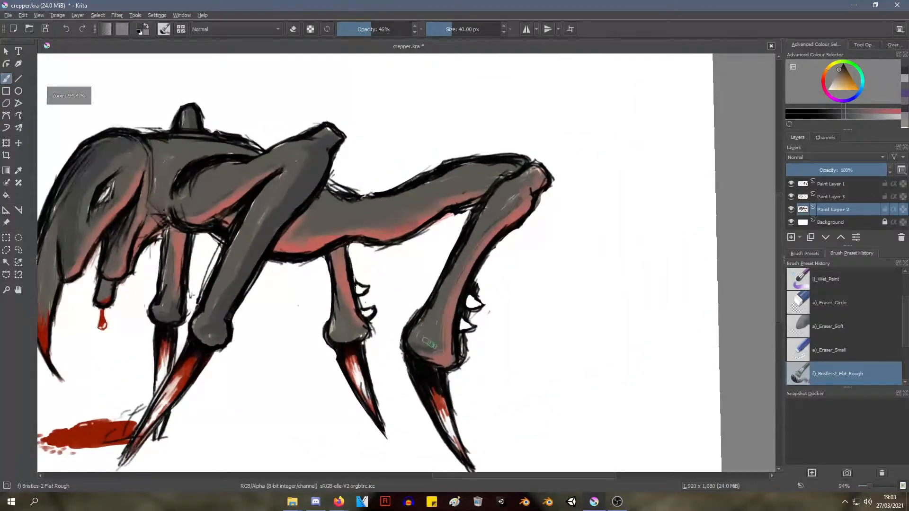
Change the brush colour to black for the Bristles-2 Flat Rough brush
{"action": "right_click", "coordinate": [453, 283]}
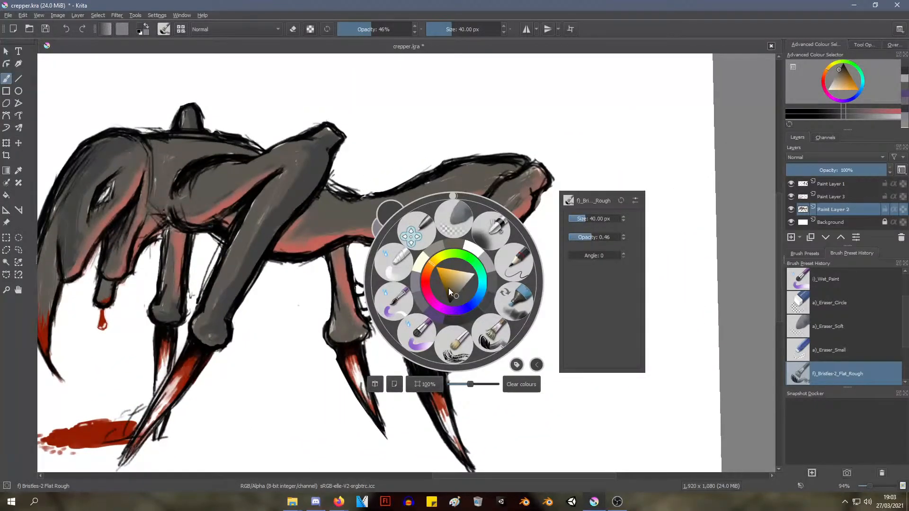
{"action": "left_click", "coordinate": [482, 279]}
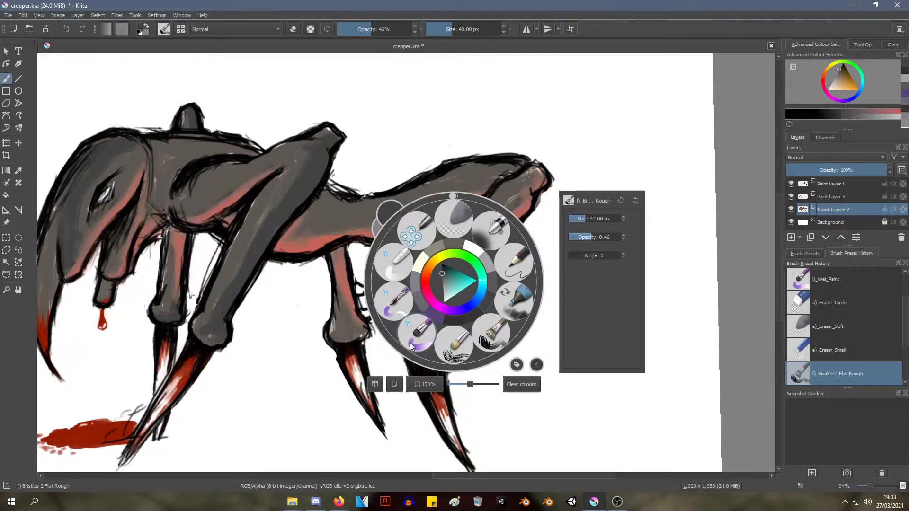
{"action": "left_click_drag", "start_coordinate": [436, 274], "coordinate": [433, 260]}
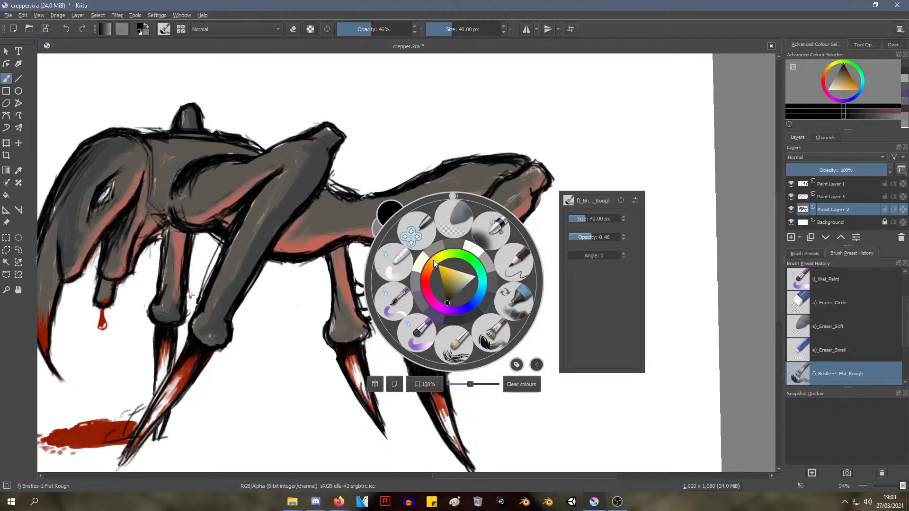
{"action": "left_click", "coordinate": [560, 124]}
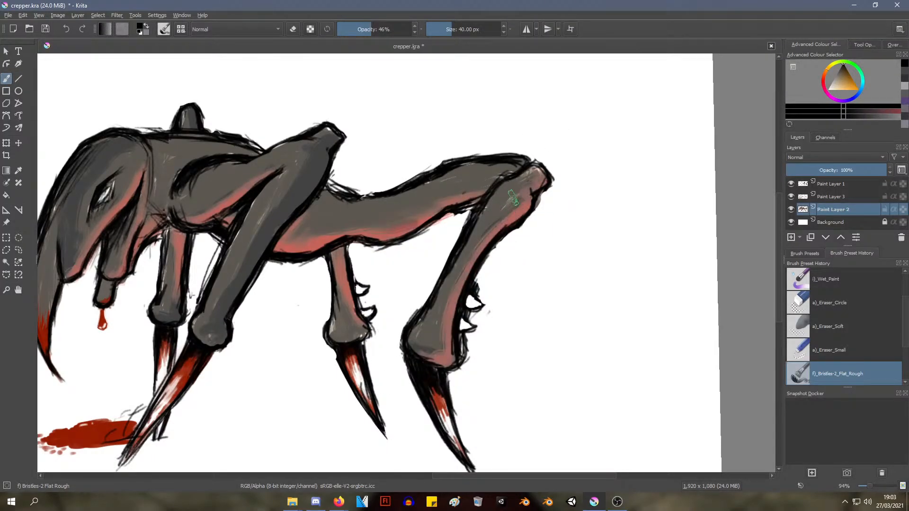
Try painting golden-orange shading along the rear edge of the hind leg at 40 px and 46% opacity, and undo it
{"action": "left_click", "coordinate": [850, 83]}
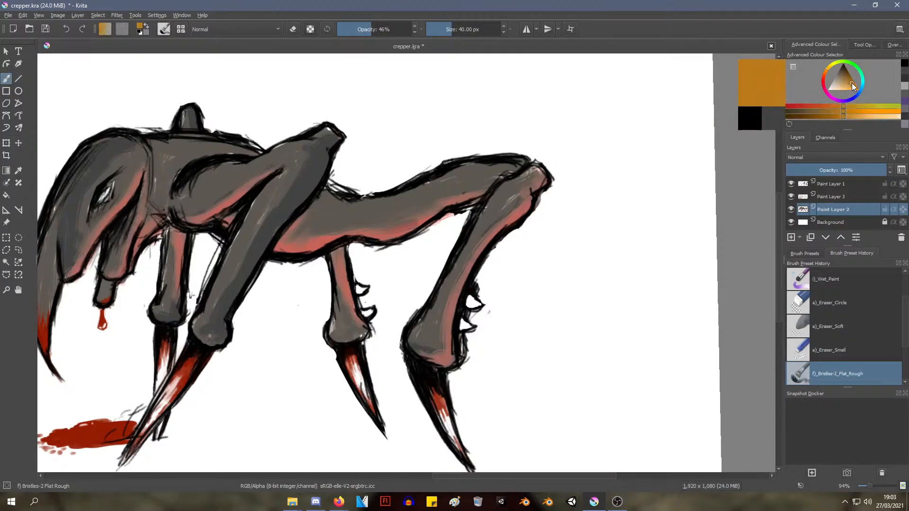
{"action": "left_click_drag", "start_coordinate": [502, 216], "coordinate": [535, 184]}
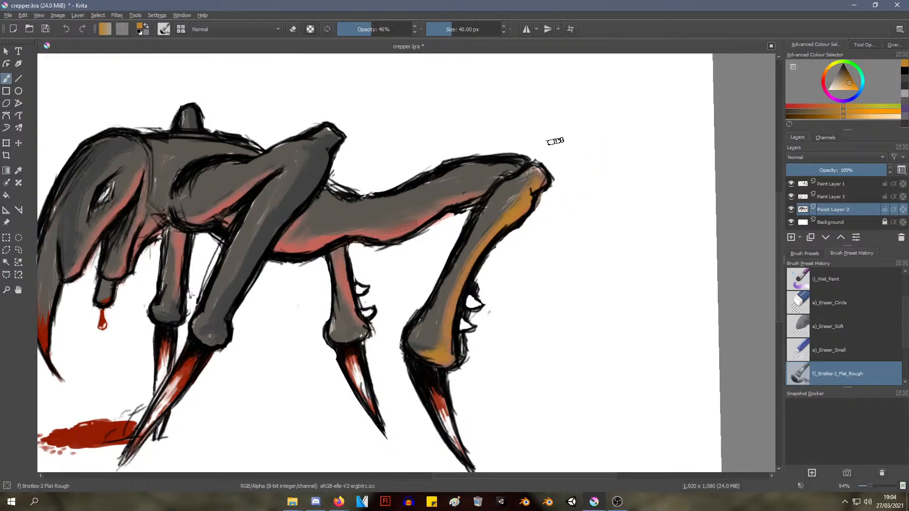
{"action": "key", "text": "ctrl+z"}
{"action": "key", "text": "ctrl+z"}
{"action": "key", "text": "ctrl+z"}
{"action": "key", "text": "ctrl+z"}
{"action": "key", "text": "ctrl+z"}
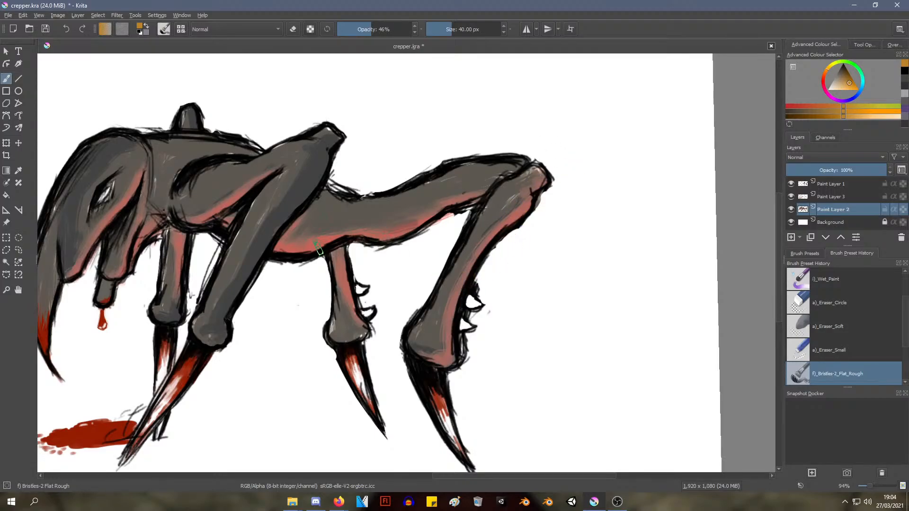
Try shading the near hind leg's rear edge and the thigh's underside in burnt orange at 40 px and 46% opacity
{"action": "right_click", "coordinate": [368, 203]}
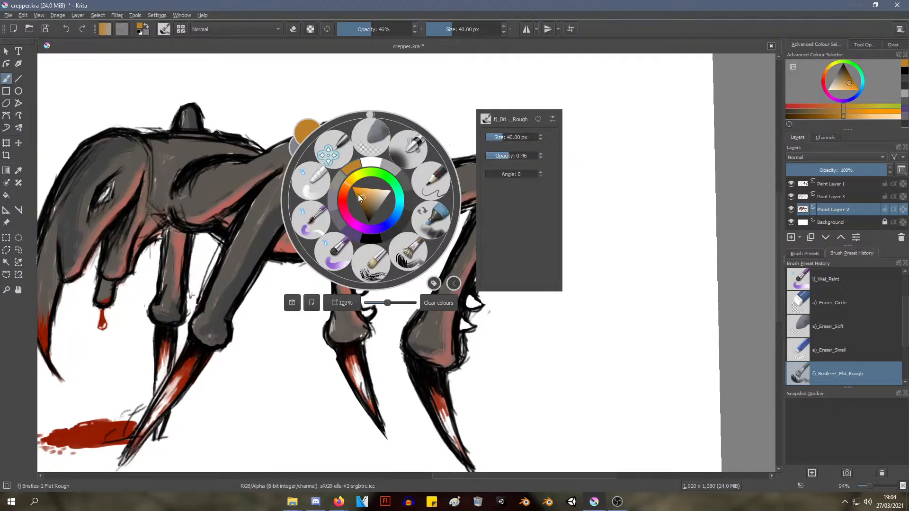
{"action": "left_click", "coordinate": [344, 192]}
{"action": "left_click", "coordinate": [457, 360]}
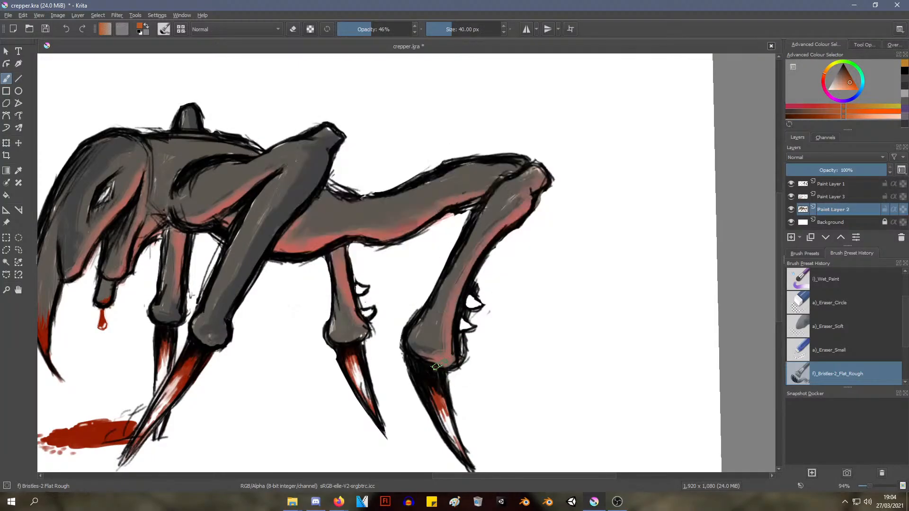
{"action": "left_click_drag", "start_coordinate": [437, 365], "coordinate": [429, 354]}
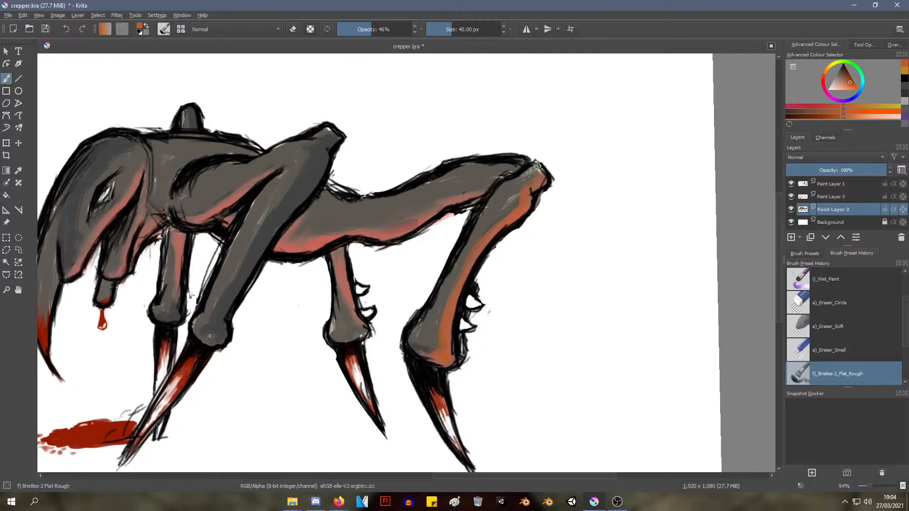
{"action": "middle_click_drag", "start_coordinate": [536, 191], "coordinate": [482, 200], "text": "ctrl"}
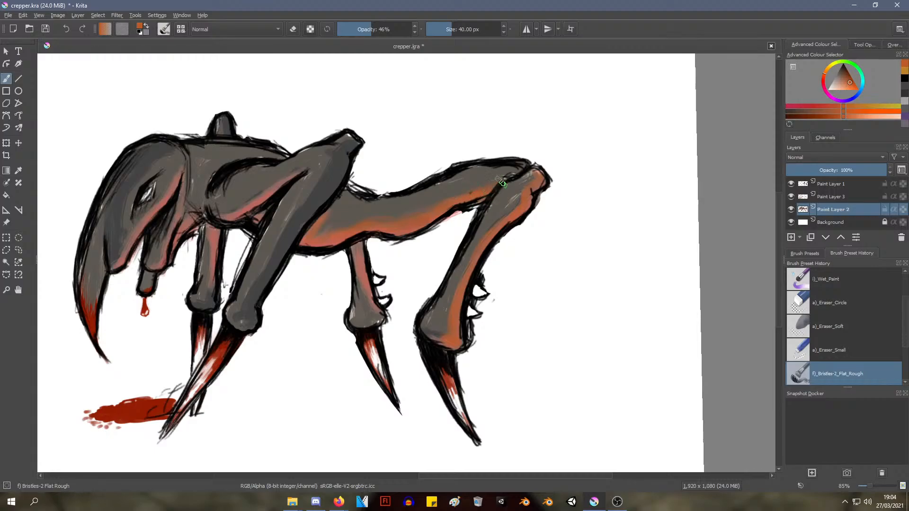
{"action": "left_click_drag", "start_coordinate": [515, 204], "coordinate": [524, 211]}
{"action": "mouse_move", "coordinate": [534, 166]}
{"action": "middle_mouse_down", "text": "ctrl"}
{"action": "mouse_move", "coordinate": [502, 226]}
{"action": "mouse_move", "coordinate": [480, 197]}
{"action": "mouse_move", "coordinate": [503, 167]}
{"action": "middle_mouse_up", "text": "ctrl"}
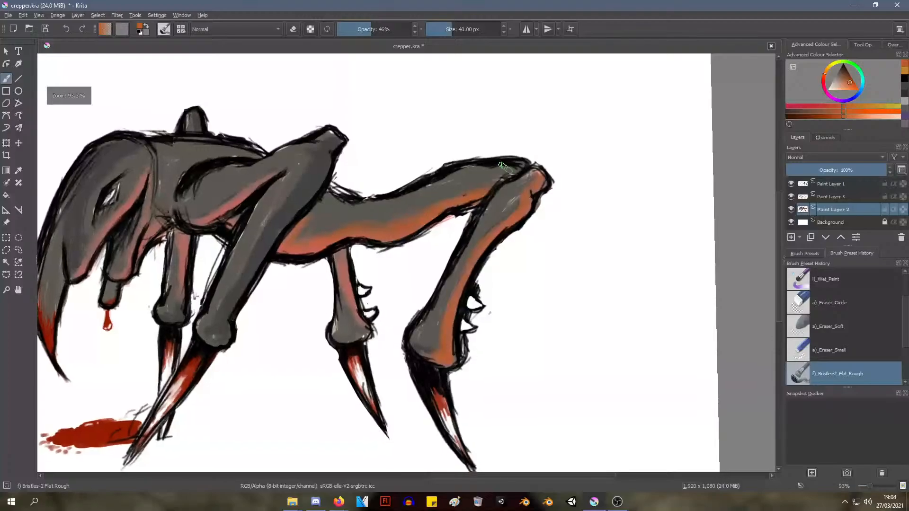
Try extending the burnt-orange shading to the far hind leg and the underside of the belly
{"action": "mouse_move", "coordinate": [450, 235]}
{"action": "middle_mouse_down", "text": "shift"}
{"action": "mouse_move", "coordinate": [376, 258]}
{"action": "mouse_move", "coordinate": [386, 197]}
{"action": "middle_mouse_up", "text": "shift"}
{"action": "mouse_move", "coordinate": [379, 232]}
{"action": "middle_mouse_down", "text": "ctrl"}
{"action": "mouse_move", "coordinate": [384, 205]}
{"action": "mouse_move", "coordinate": [372, 240]}
{"action": "middle_mouse_up", "text": "ctrl"}
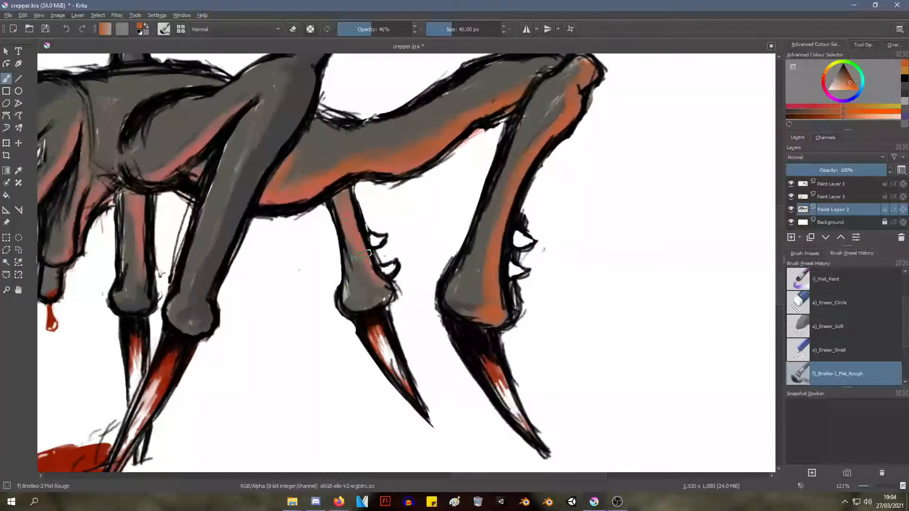
{"action": "mouse_move", "coordinate": [373, 266]}
{"action": "left_mouse_down"}
{"action": "mouse_move", "coordinate": [372, 258]}
{"action": "mouse_move", "coordinate": [386, 298]}
{"action": "left_mouse_up"}
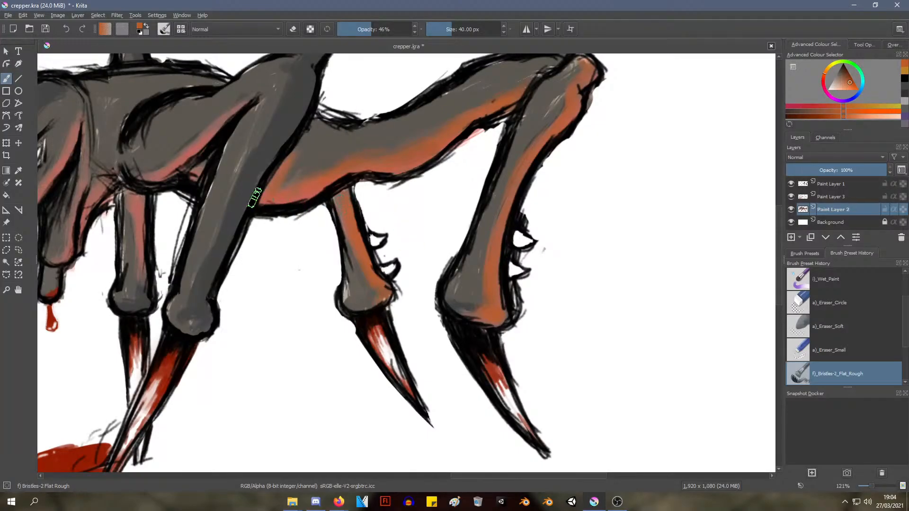
{"action": "mouse_move", "coordinate": [254, 196]}
{"action": "middle_mouse_down", "text": "shift"}
{"action": "mouse_move", "coordinate": [317, 183]}
{"action": "mouse_move", "coordinate": [304, 202]}
{"action": "middle_mouse_up", "text": "shift"}
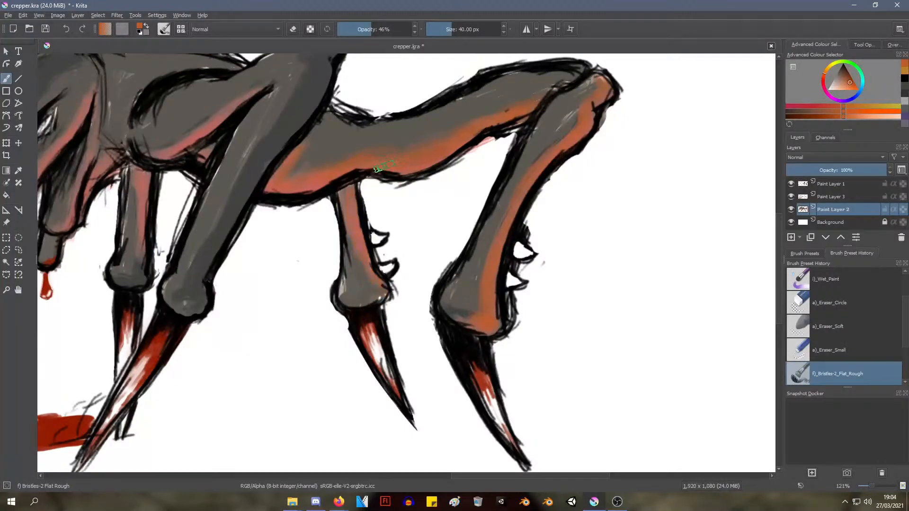
Undo the orange shading and the grey recolouring back to the pale skin with pink shading
{"action": "key", "text": "ctrl+z"}
{"action": "key", "text": "ctrl+z"}
{"action": "key", "text": "ctrl+z"}
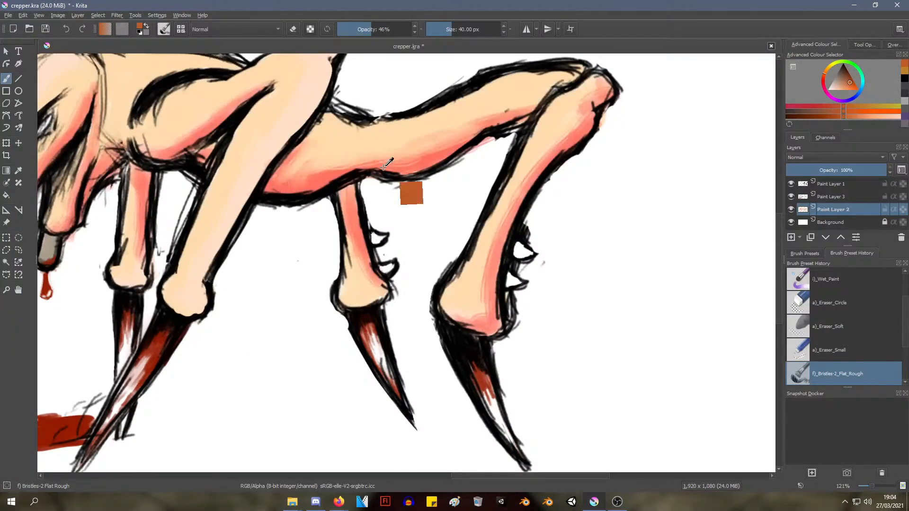
{"action": "right_click", "coordinate": [446, 154]}
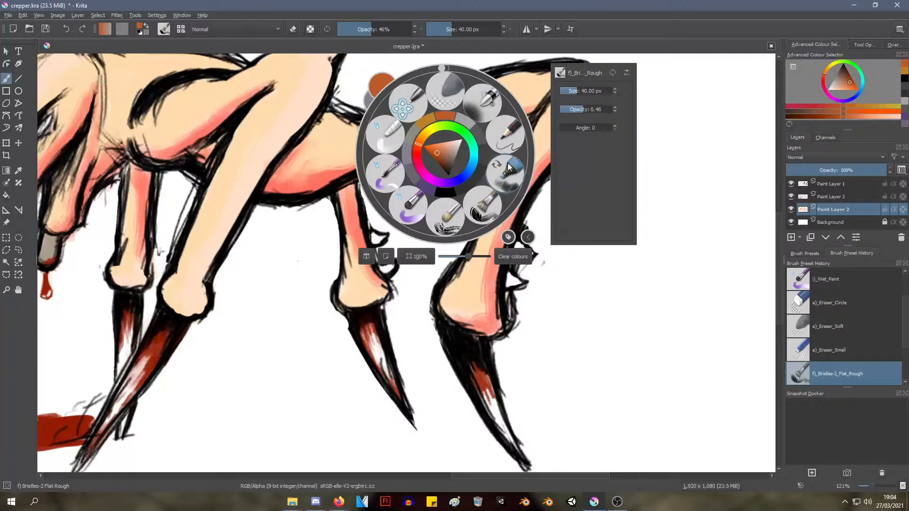
{"action": "left_click", "coordinate": [665, 151]}
{"action": "scroll", "coordinate": [416, 142], "scroll_direction": "down", "scroll_amount": 4}
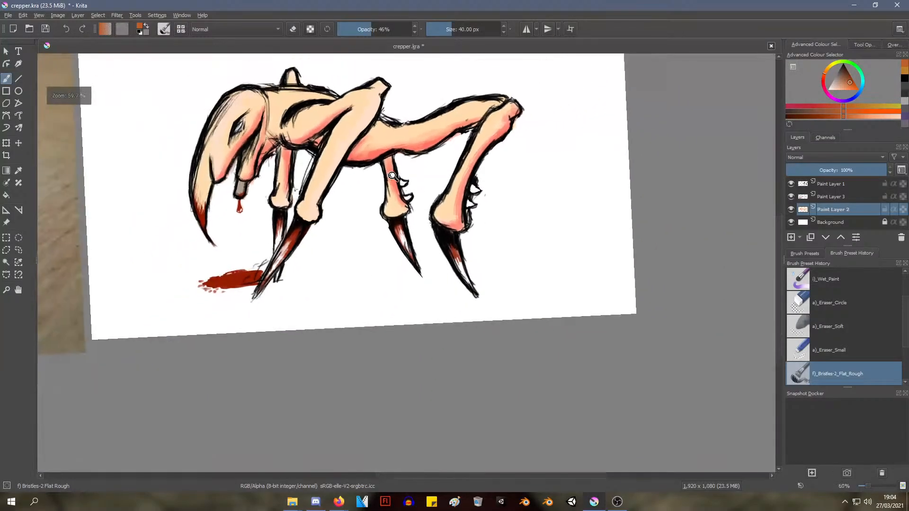
{"action": "scroll", "coordinate": [406, 141], "scroll_direction": "up", "scroll_amount": 2}
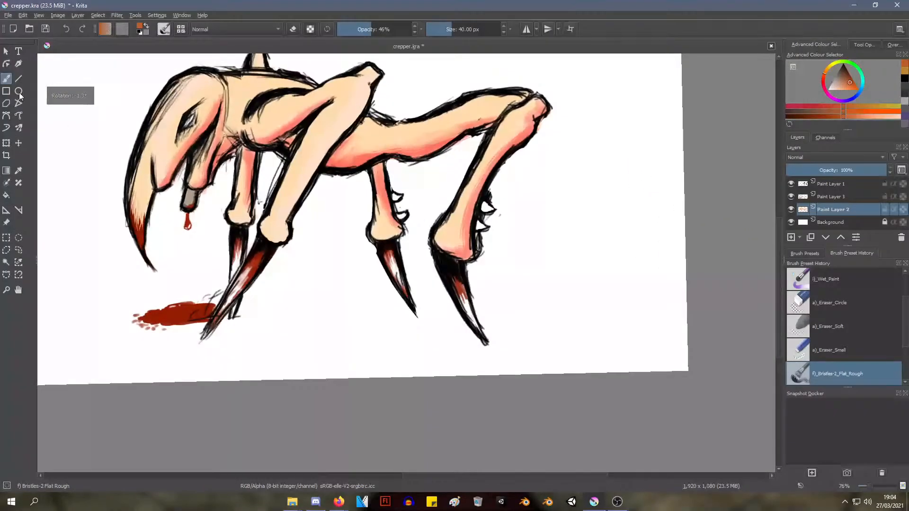
{"action": "right_click", "coordinate": [108, 135]}
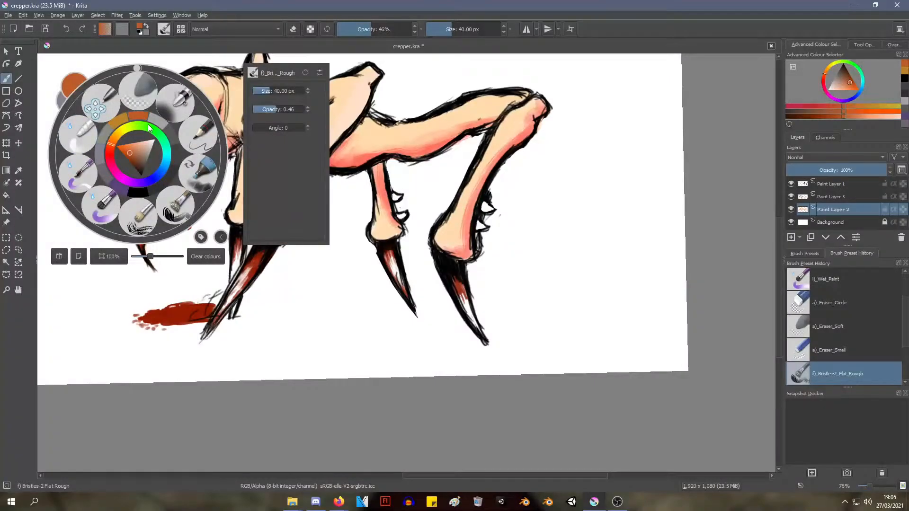
{"action": "left_click", "coordinate": [20, 162]}
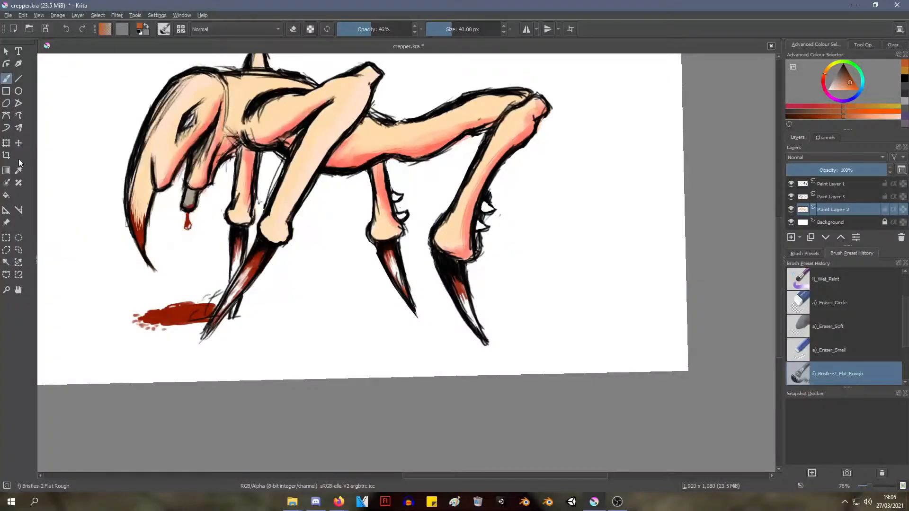
Try filling the creature's pale skin with burnt orange using the Fill tool, and undo it
{"action": "left_click", "coordinate": [6, 194]}
{"action": "left_click", "coordinate": [244, 112]}
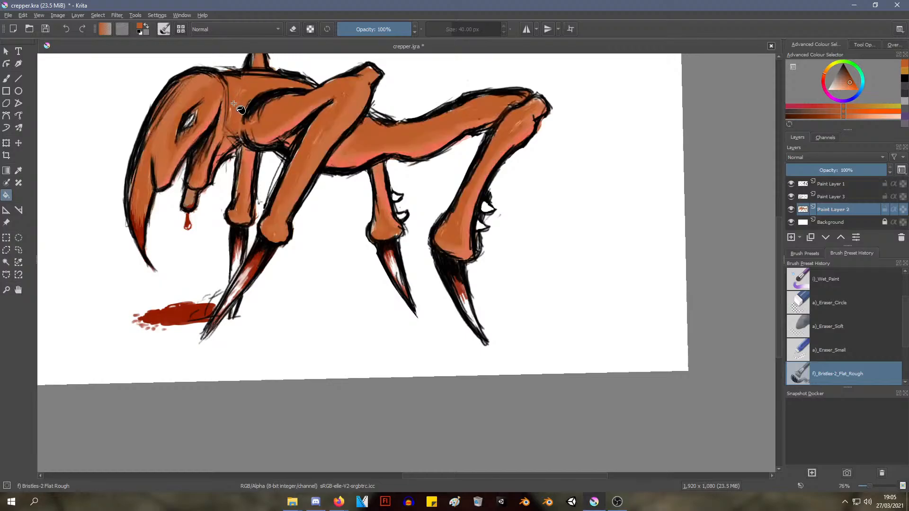
{"action": "key", "text": "ctrl+z"}
Fill the creature's skin with dark grey, repeating the fill until the pink shading is covered
{"action": "left_click", "coordinate": [840, 69]}
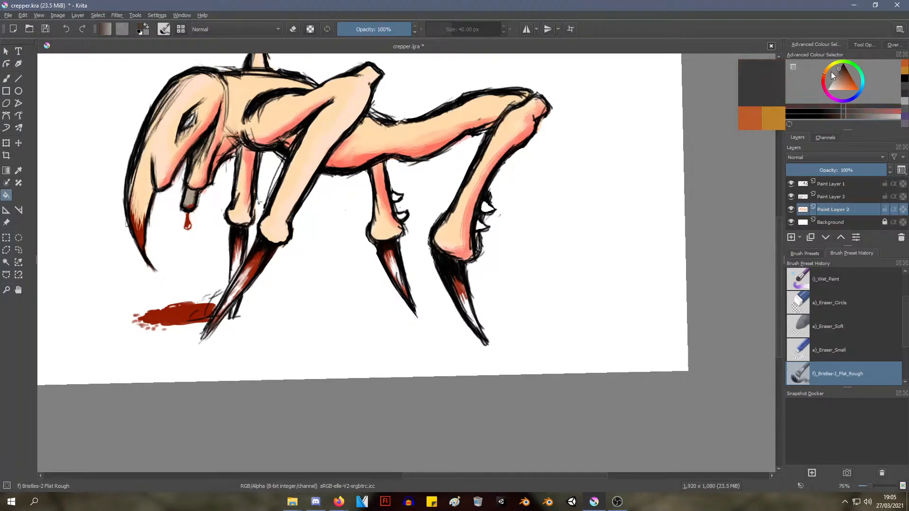
{"action": "left_click", "coordinate": [408, 135]}
{"action": "left_click", "coordinate": [407, 134]}
{"action": "left_click", "coordinate": [404, 137]}
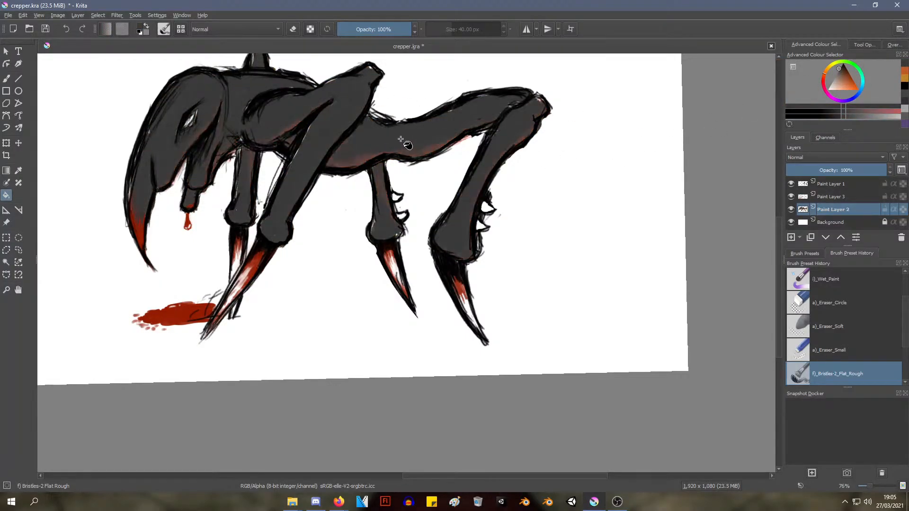
{"action": "left_click", "coordinate": [401, 138]}
{"action": "left_click", "coordinate": [398, 139]}
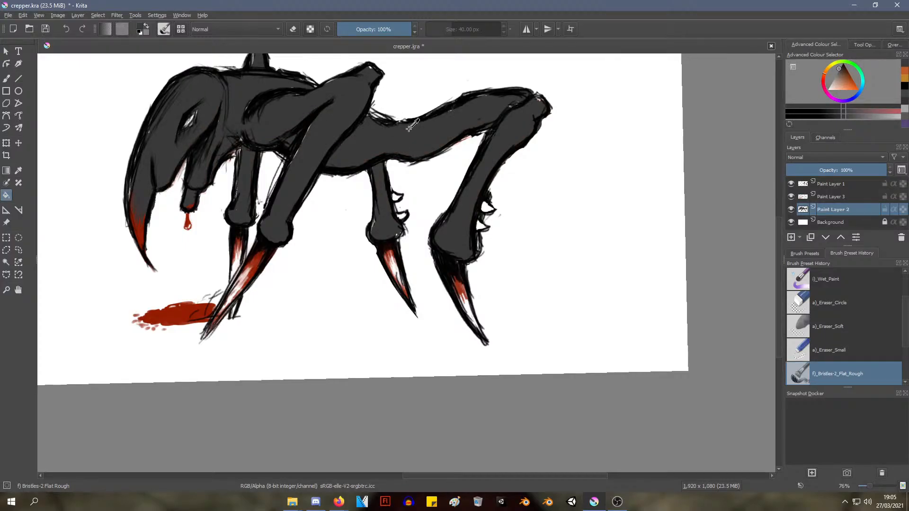
{"action": "scroll", "coordinate": [410, 113], "scroll_direction": "down", "scroll_amount": 2}
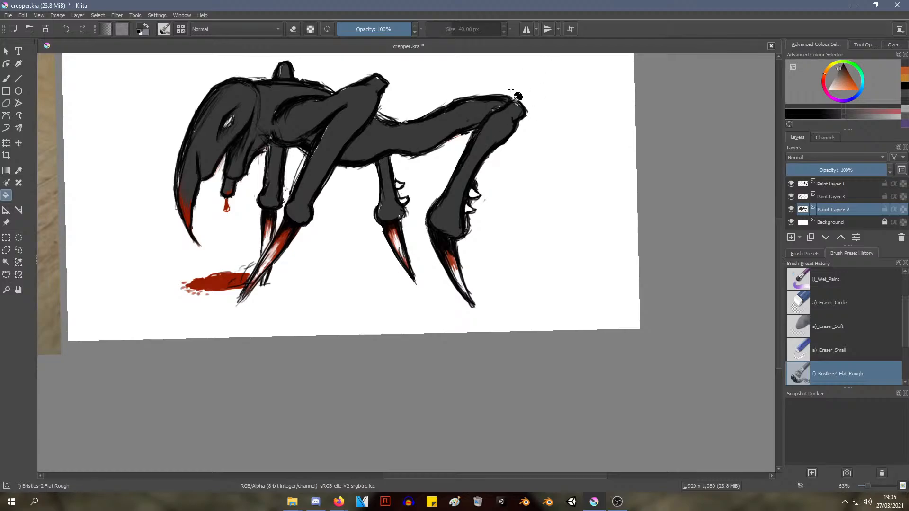
{"action": "middle_click_drag", "start_coordinate": [404, 131], "coordinate": [417, 197]}
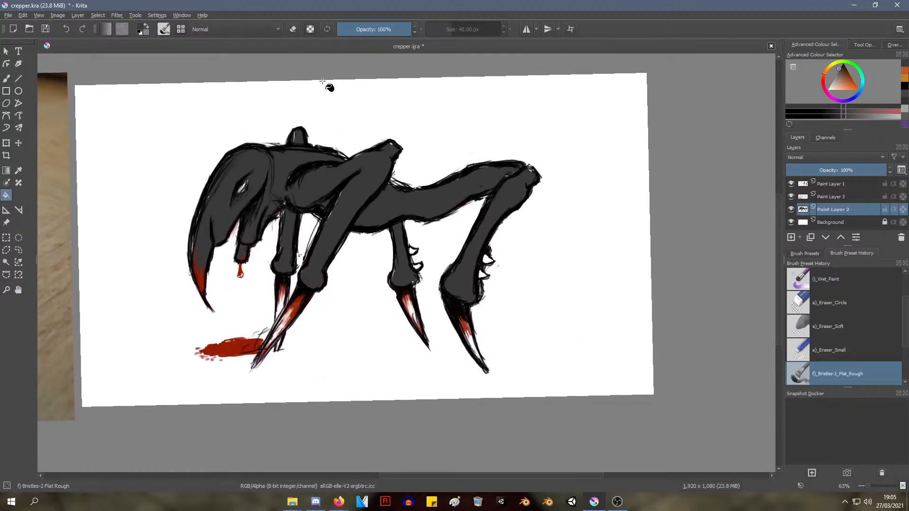
Add a new paint layer above the skin colour layer and name it Highlights
{"action": "left_click", "coordinate": [78, 16]}
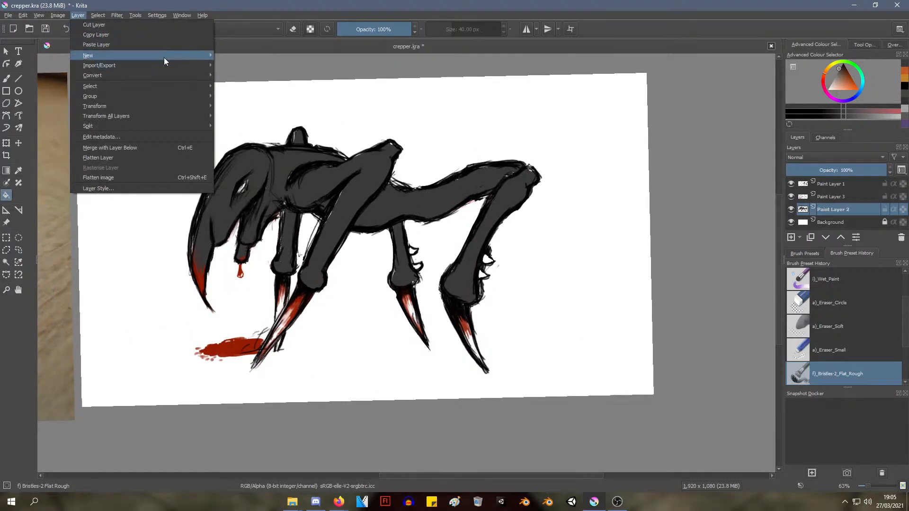
{"action": "mouse_move", "coordinate": [163, 57]}
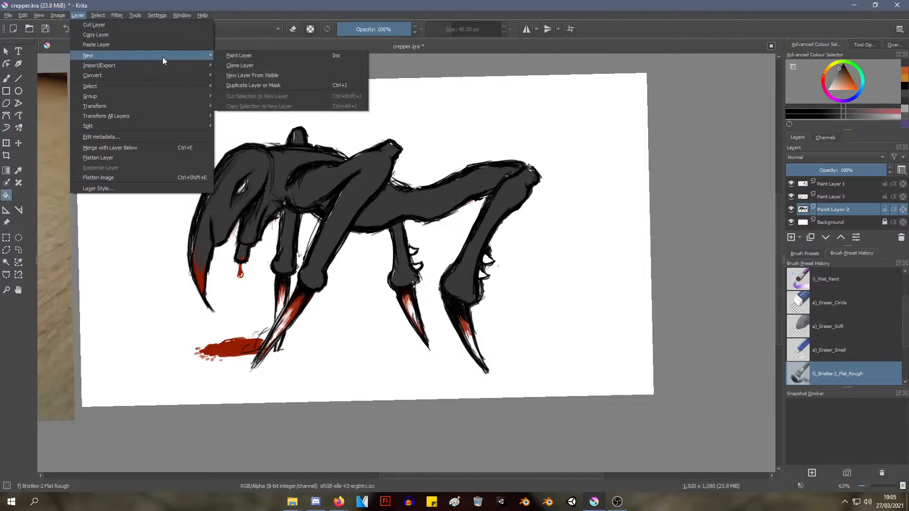
{"action": "left_click", "coordinate": [275, 55]}
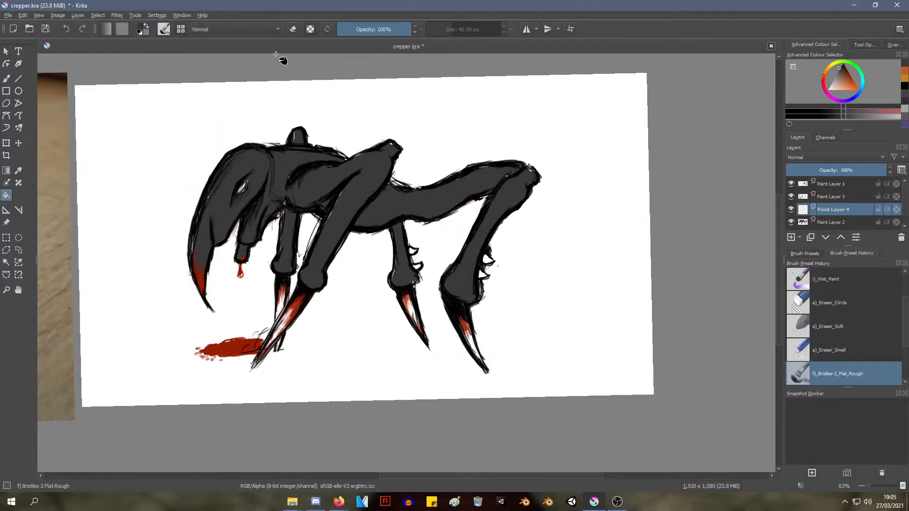
{"action": "double_click", "coordinate": [833, 209]}
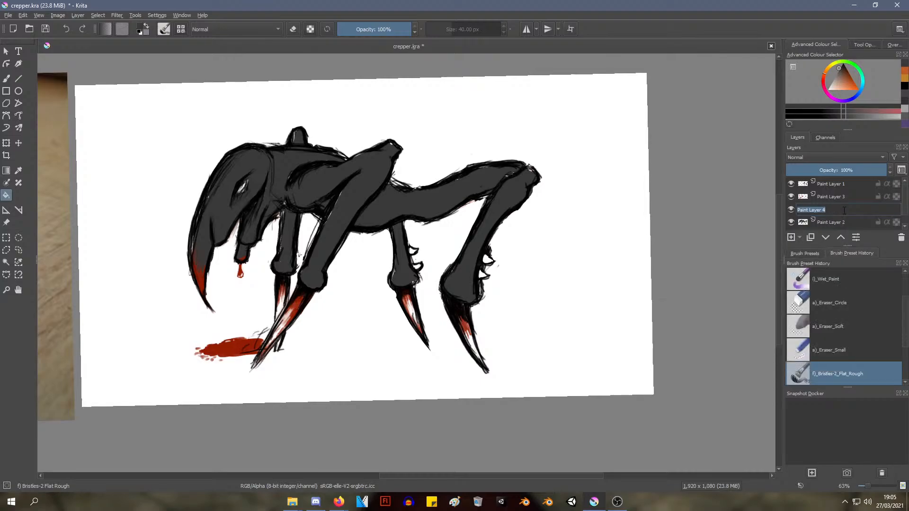
{"action": "type", "text": "Highlights"}
{"action": "key", "text": "Return"}
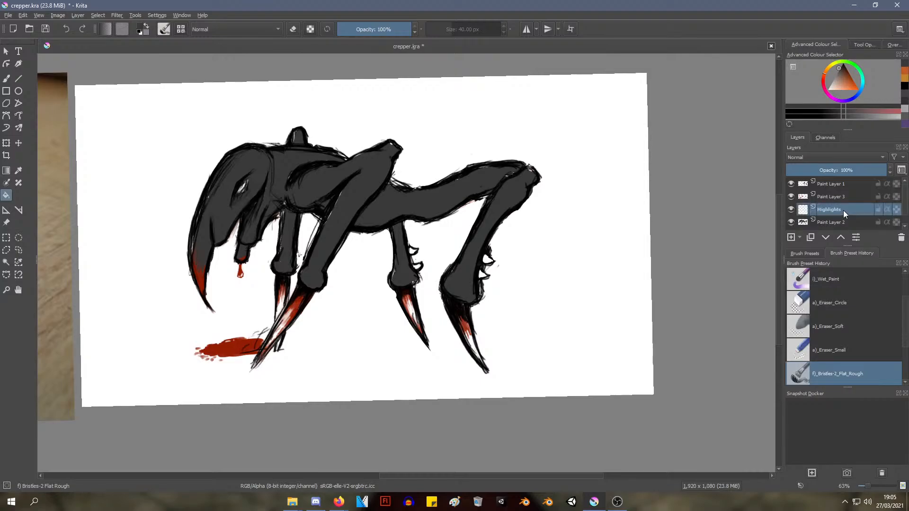
Rename Paint Layer 2 as Flesh and Paint Layer 3 as Blood
{"action": "double_click", "coordinate": [834, 222]}
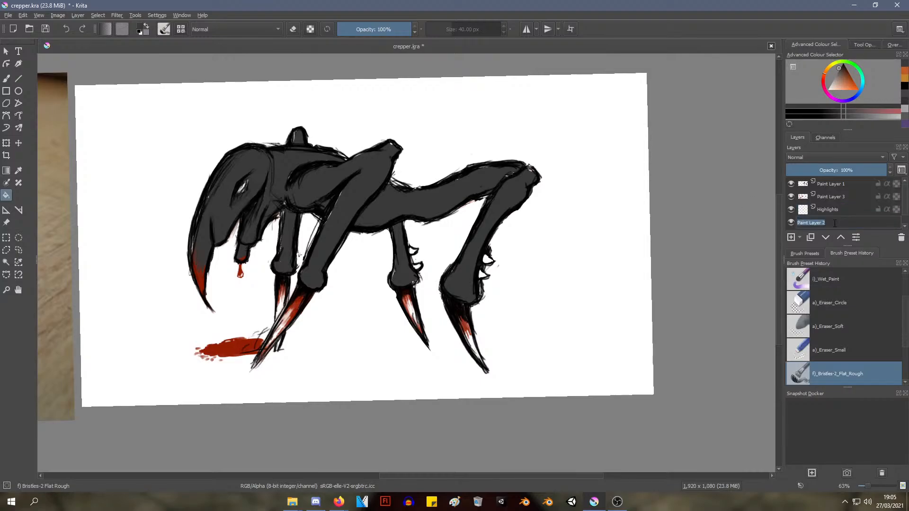
{"action": "type", "text": "Flesh"}
{"action": "key", "text": "Return"}
{"action": "left_click", "coordinate": [831, 198]}
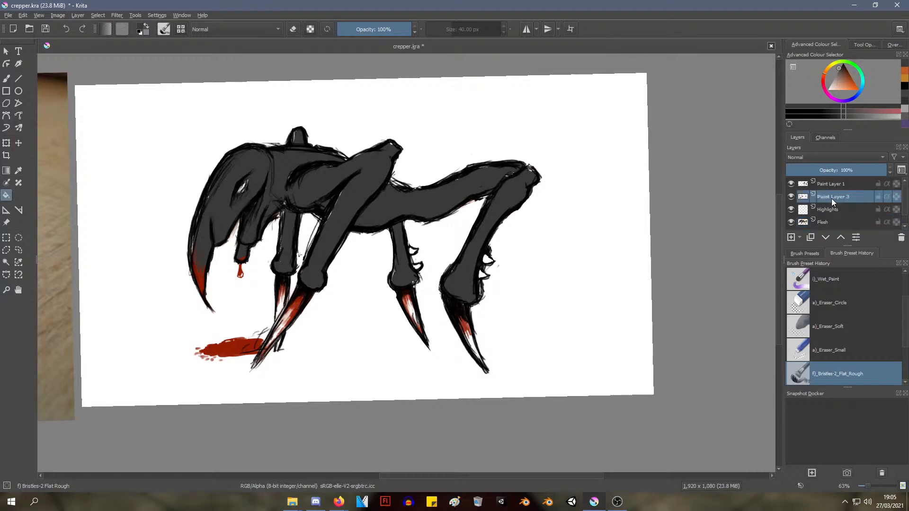
{"action": "double_click", "coordinate": [831, 198]}
{"action": "type", "text": "Blood"}
{"action": "key", "text": "Return"}
Rename Paint Layer 1, which holds the line art, as Outline
{"action": "double_click", "coordinate": [836, 184]}
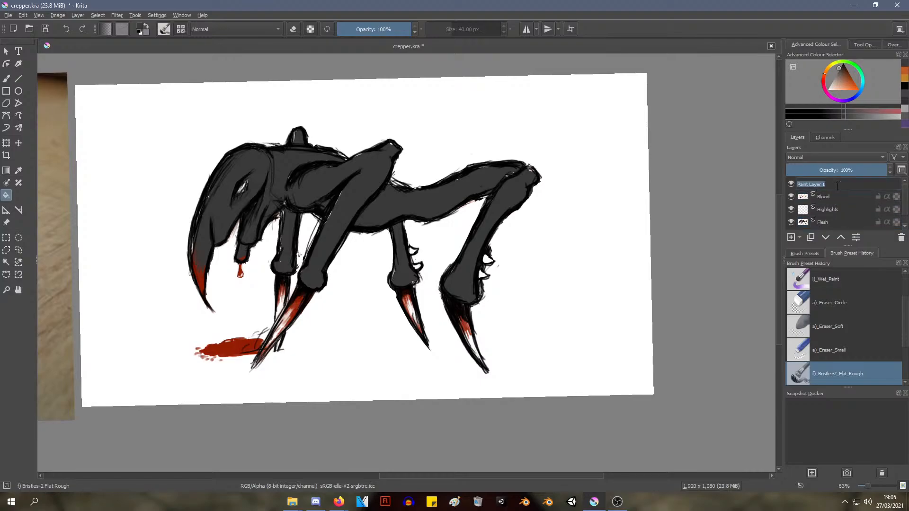
{"action": "type", "text": "Outline"}
{"action": "key", "text": "Return"}
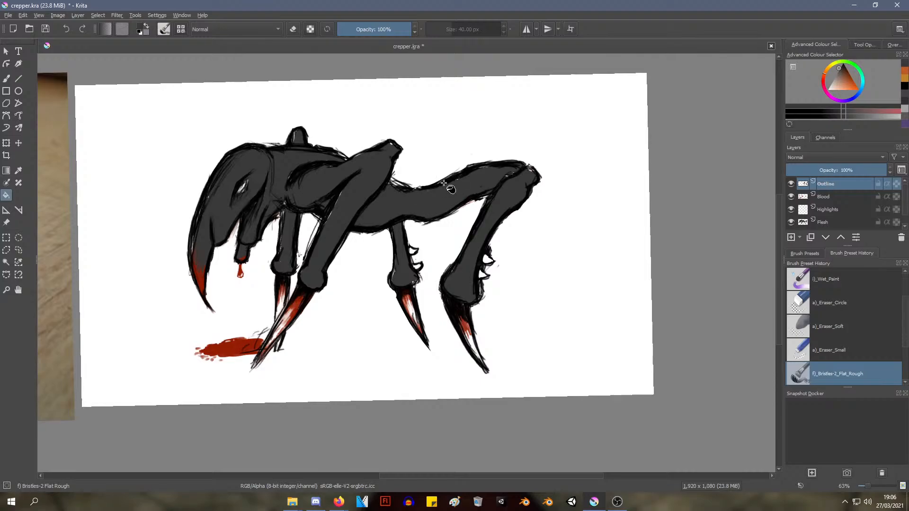
{"action": "right_click", "coordinate": [354, 156]}
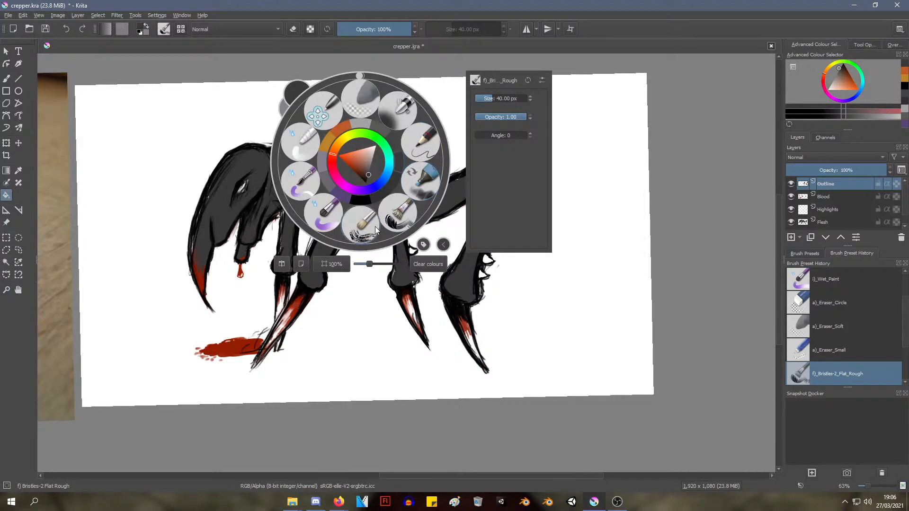
{"action": "left_click", "coordinate": [391, 219]}
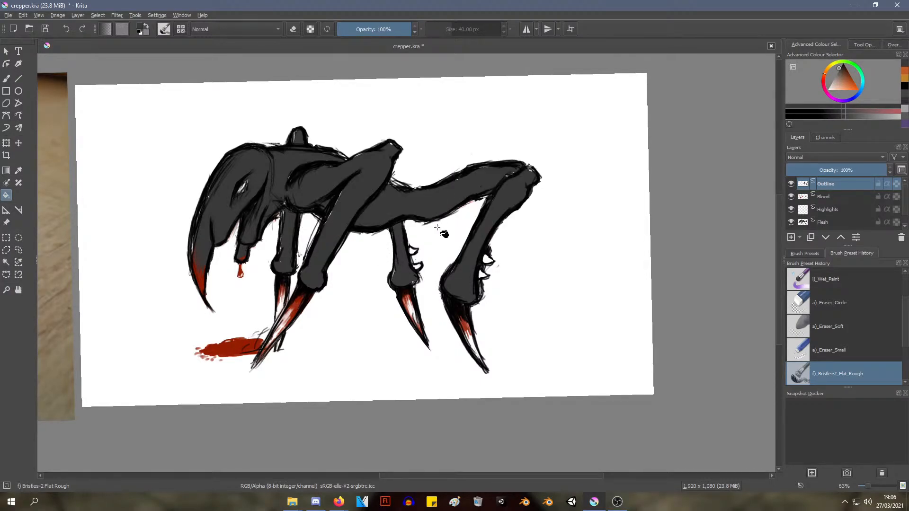
{"action": "right_click", "coordinate": [424, 203]}
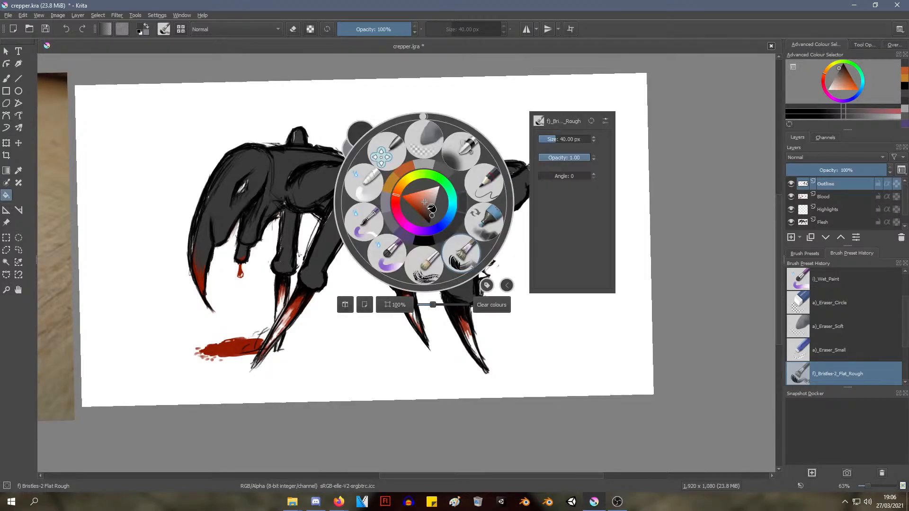
{"action": "left_click", "coordinate": [538, 139]}
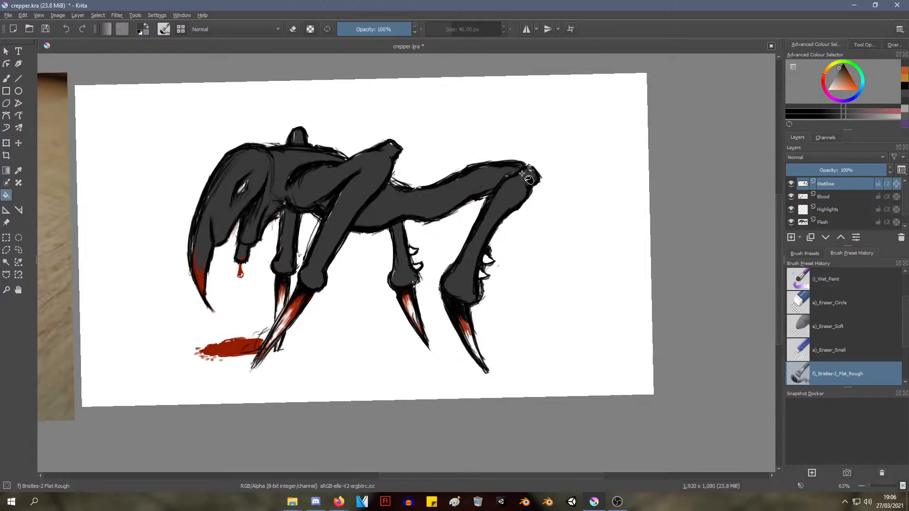
{"action": "right_click", "coordinate": [485, 178]}
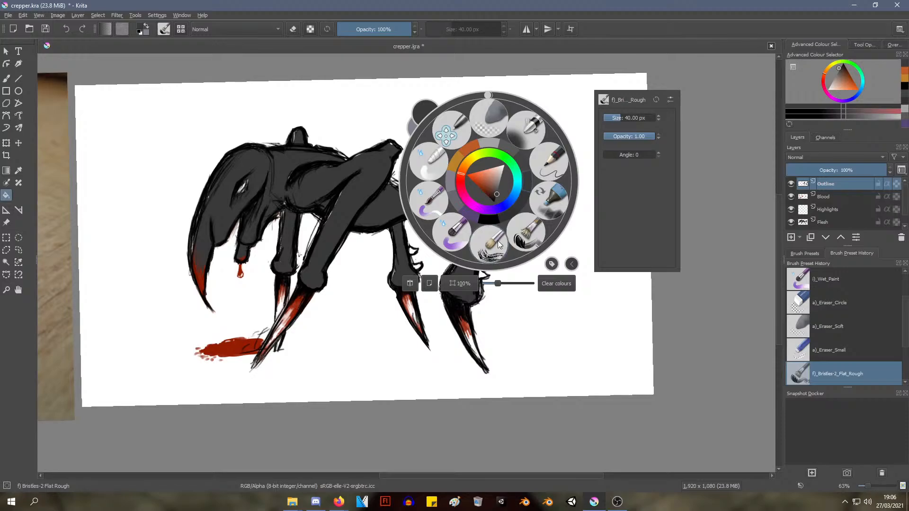
{"action": "left_click", "coordinate": [526, 239]}
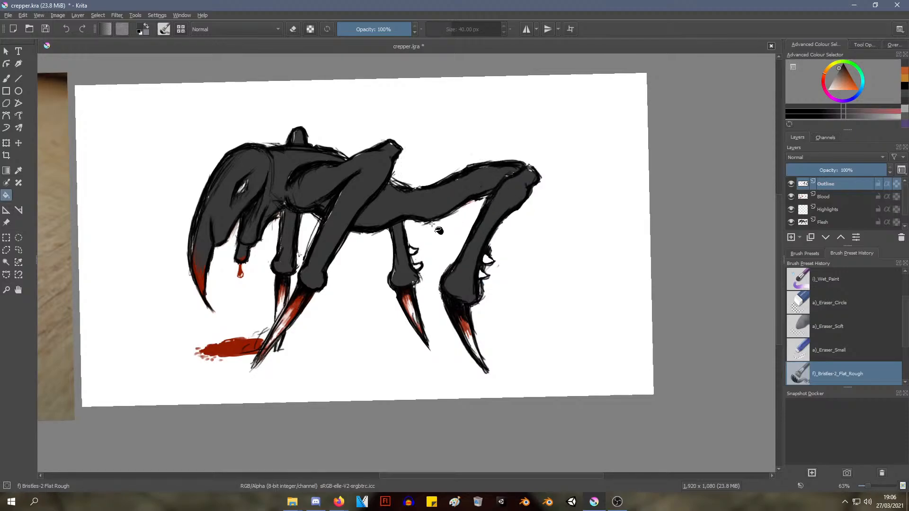
Cover the pink edge under the hind thigh and belly with a thicker black outline, using the Pencil-2 brush at 10 px
{"action": "left_click", "coordinate": [6, 79]}
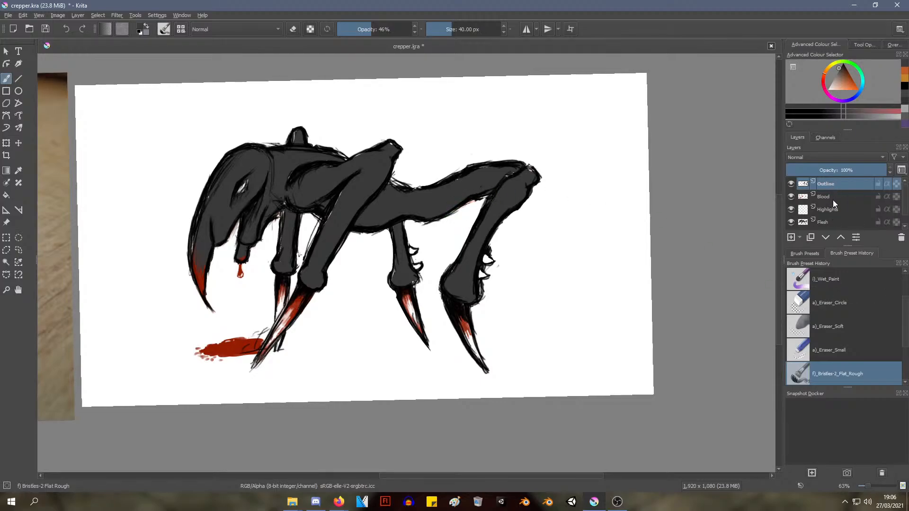
{"action": "scroll", "coordinate": [457, 209], "scroll_direction": "up", "scroll_amount": 5}
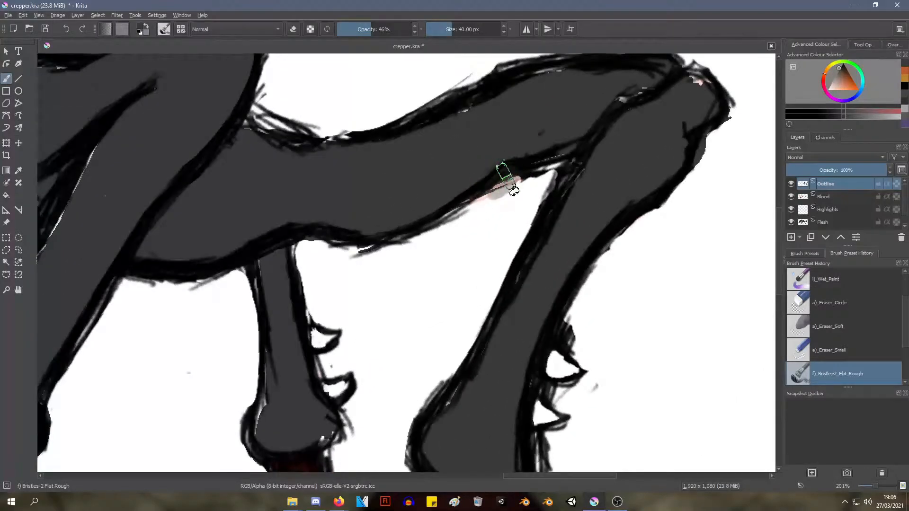
{"action": "key", "text": "ctrl+z"}
{"action": "right_click", "coordinate": [507, 168]}
{"action": "left_click", "coordinate": [500, 212]}
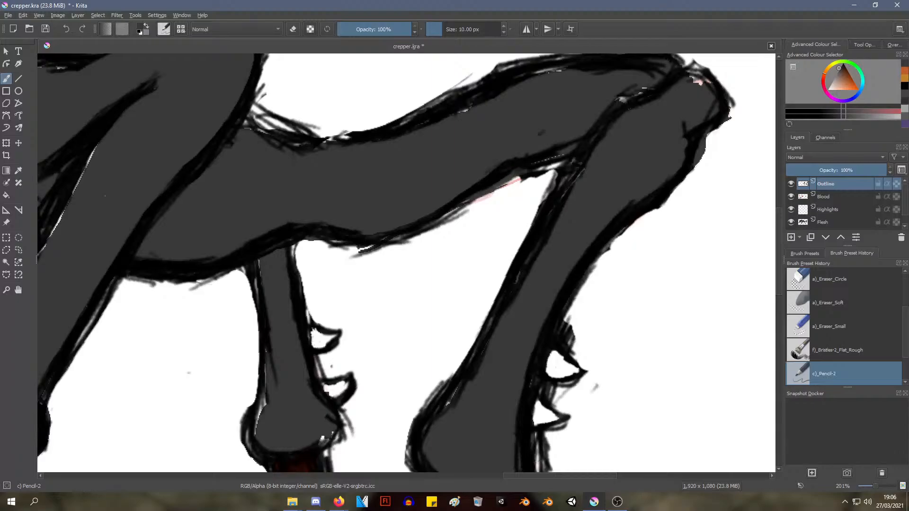
{"action": "left_click", "coordinate": [510, 170], "text": "ctrl"}
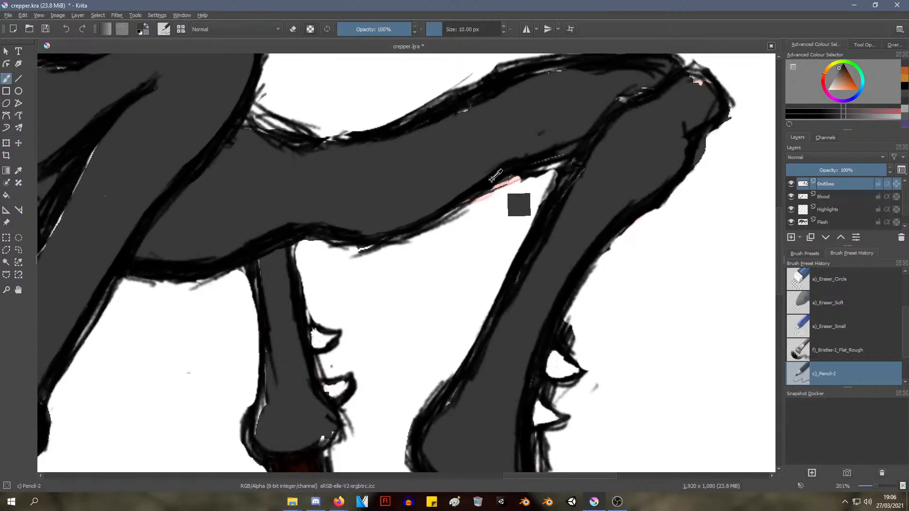
{"action": "left_click", "coordinate": [493, 178], "text": "ctrl"}
{"action": "mouse_move", "coordinate": [522, 171]}
{"action": "left_mouse_down"}
{"action": "mouse_move", "coordinate": [473, 201]}
{"action": "mouse_move", "coordinate": [566, 153]}
{"action": "left_mouse_up"}
{"action": "mouse_move", "coordinate": [510, 173]}
{"action": "left_mouse_down"}
{"action": "mouse_move", "coordinate": [429, 228]}
{"action": "mouse_move", "coordinate": [452, 209]}
{"action": "left_mouse_up"}
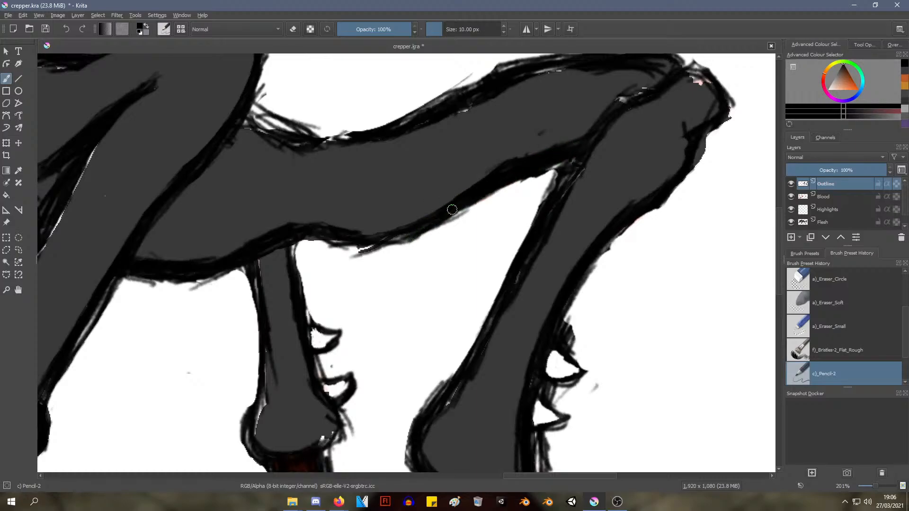
{"action": "mouse_move", "coordinate": [332, 230]}
{"action": "left_mouse_down"}
{"action": "mouse_move", "coordinate": [419, 233]}
{"action": "mouse_move", "coordinate": [346, 245]}
{"action": "mouse_move", "coordinate": [332, 236]}
{"action": "mouse_move", "coordinate": [380, 243]}
{"action": "left_mouse_up"}
{"action": "middle_click_drag", "start_coordinate": [464, 254], "coordinate": [333, 249], "text": "ctrl"}
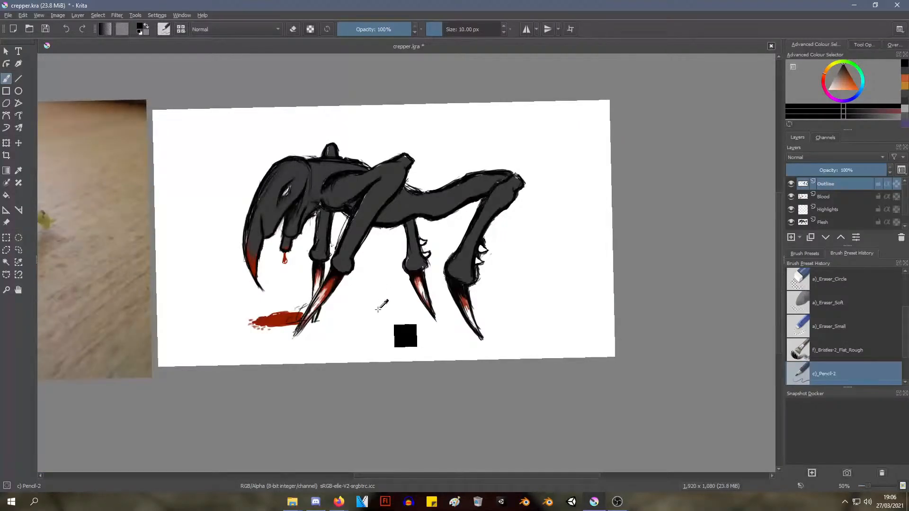
Erase the rough stray strokes beneath the hind thigh and belly with the Eraser Small brush at 25 px
{"action": "middle_click_drag", "start_coordinate": [381, 304], "coordinate": [451, 223], "text": "ctrl"}
{"action": "right_click", "coordinate": [451, 223]}
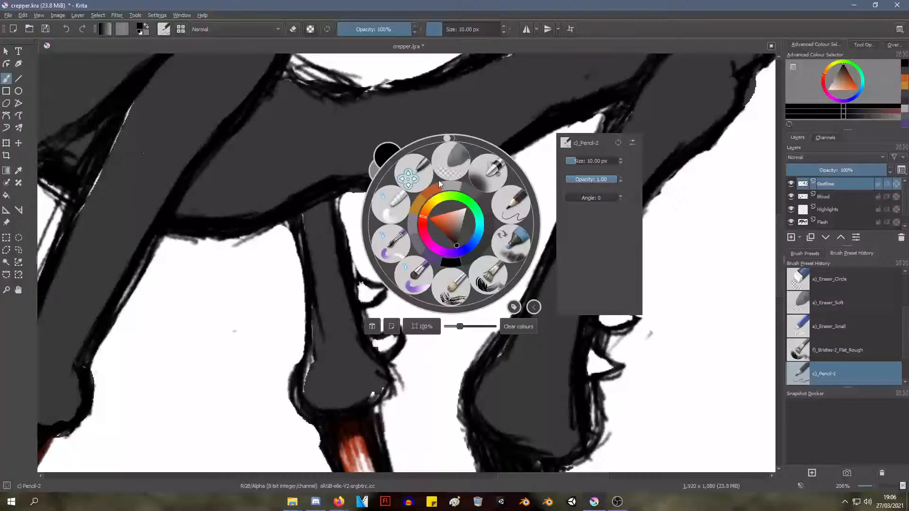
{"action": "left_click", "coordinate": [446, 160]}
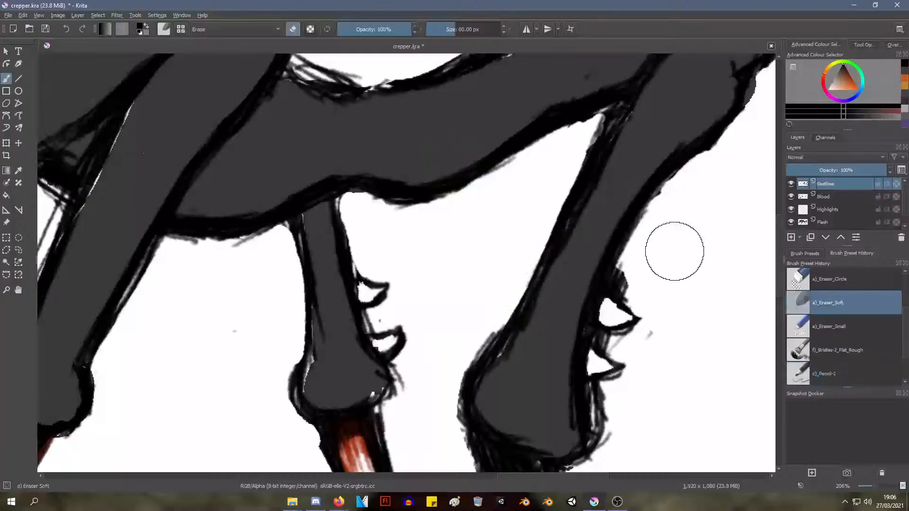
{"action": "left_click", "coordinate": [834, 329]}
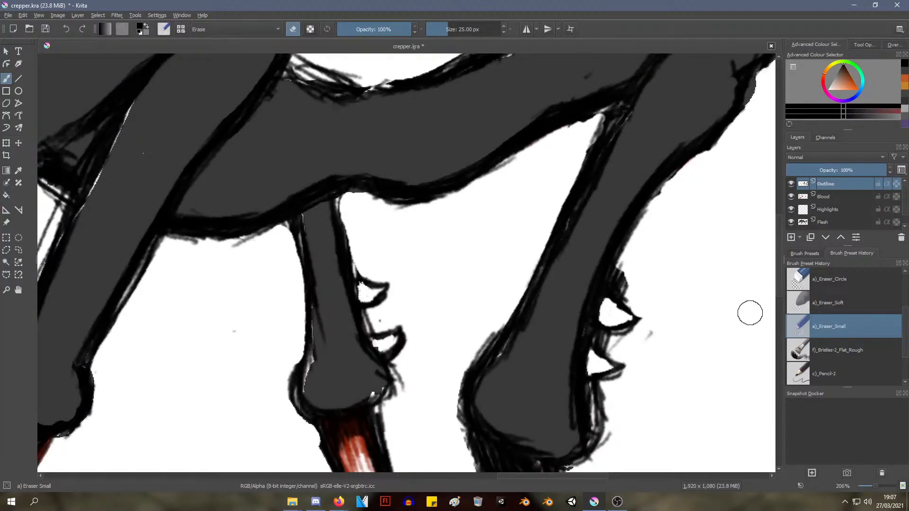
{"action": "middle_click_drag", "start_coordinate": [518, 181], "coordinate": [490, 224]}
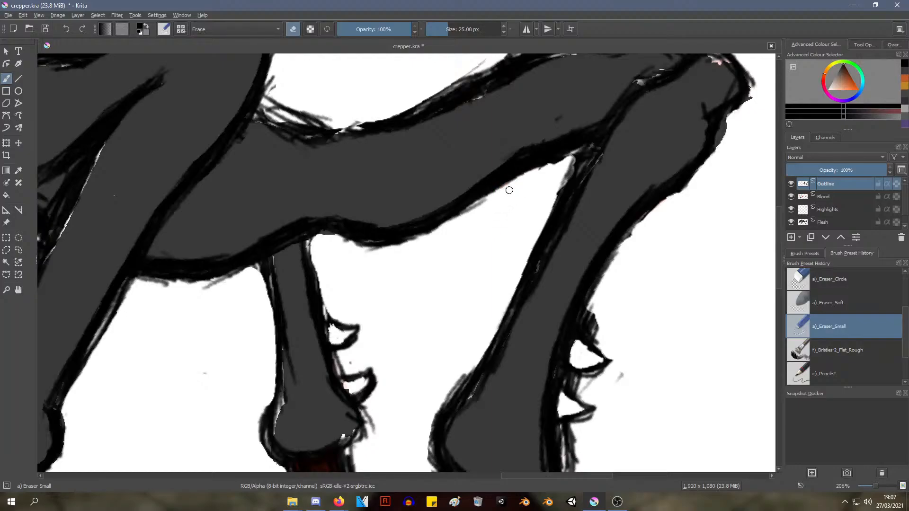
{"action": "left_click_drag", "start_coordinate": [506, 193], "coordinate": [431, 252]}
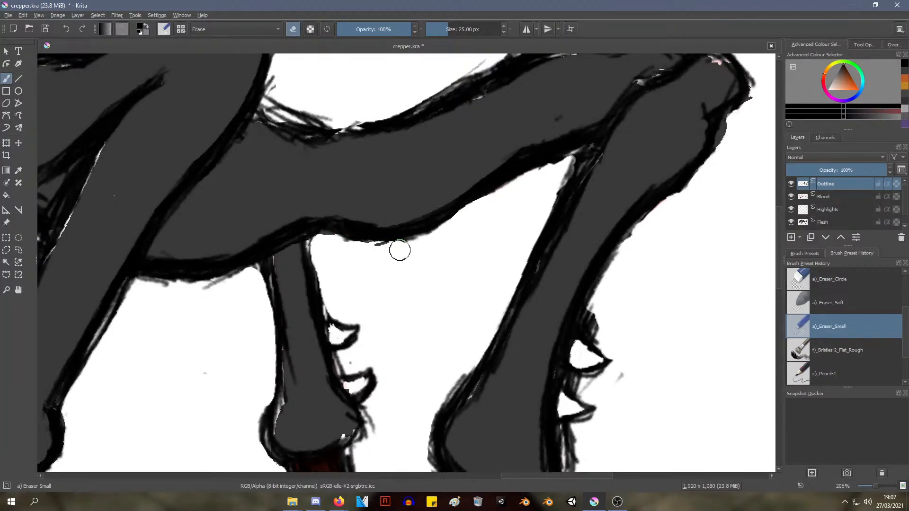
{"action": "mouse_move", "coordinate": [497, 245]}
{"action": "middle_mouse_down", "text": "ctrl"}
{"action": "mouse_move", "coordinate": [370, 309]}
{"action": "mouse_move", "coordinate": [335, 374]}
{"action": "mouse_move", "coordinate": [338, 349]}
{"action": "mouse_move", "coordinate": [391, 302]}
{"action": "middle_mouse_up", "text": "ctrl"}
Fill the light gaps where the front leg meets the neck and along its edge with black Pencil-2 strokes at 10 px
{"action": "mouse_move", "coordinate": [413, 255]}
{"action": "middle_mouse_down", "text": "ctrl"}
{"action": "mouse_move", "coordinate": [403, 260]}
{"action": "mouse_move", "coordinate": [344, 225]}
{"action": "mouse_move", "coordinate": [326, 241]}
{"action": "mouse_move", "coordinate": [540, 264]}
{"action": "middle_mouse_up", "text": "ctrl"}
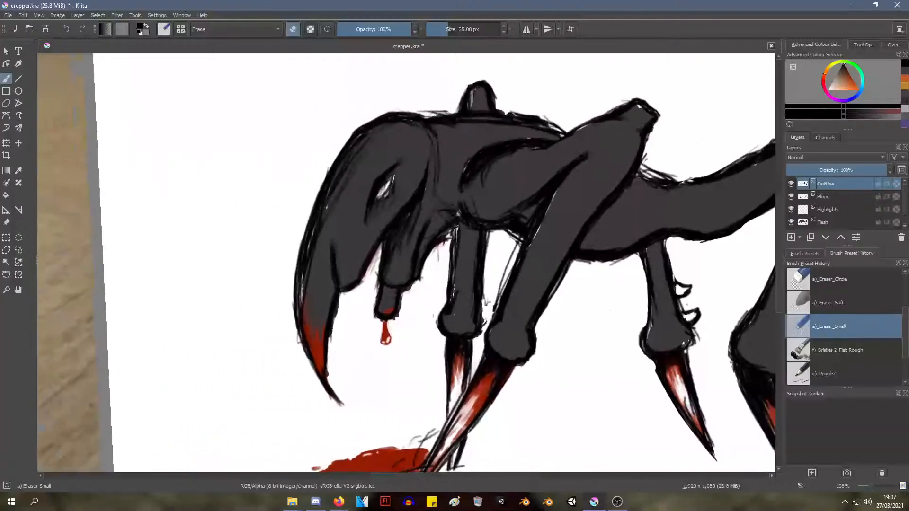
{"action": "middle_click_drag", "start_coordinate": [462, 271], "coordinate": [418, 208], "text": "ctrl"}
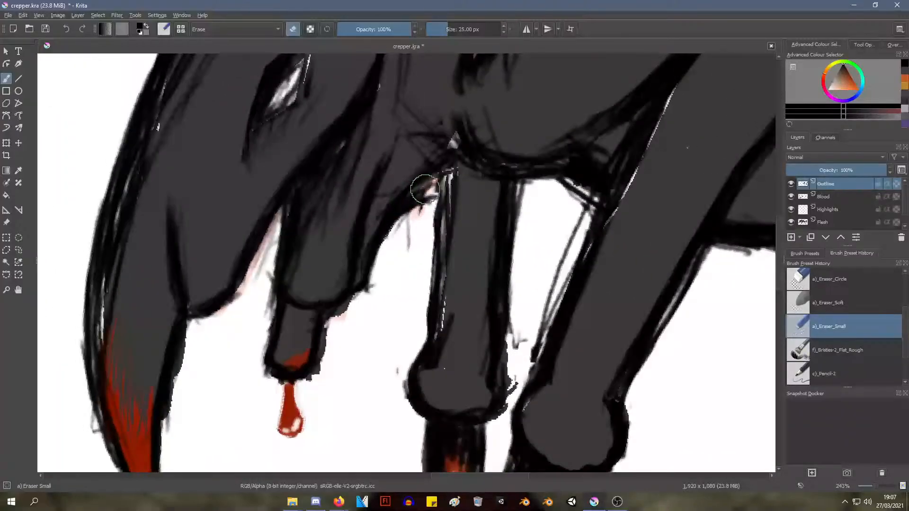
{"action": "right_click", "coordinate": [409, 217]}
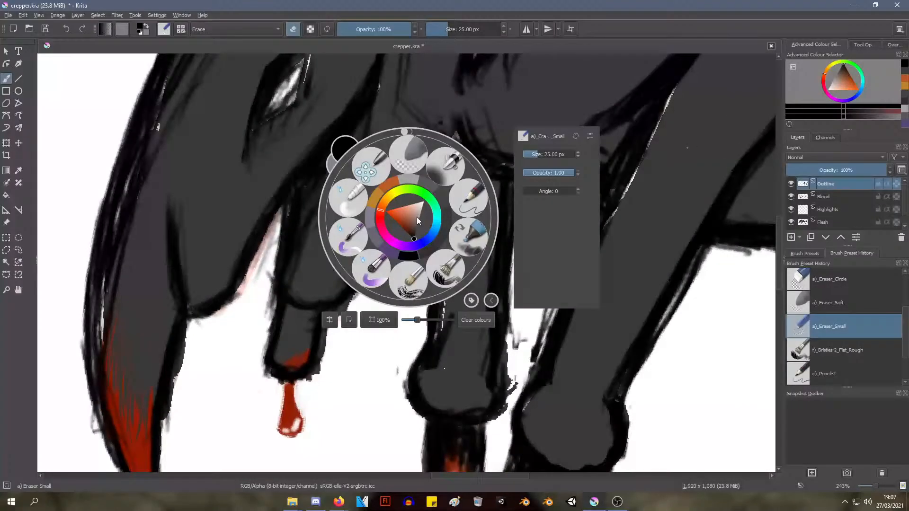
{"action": "left_click", "coordinate": [471, 198]}
{"action": "mouse_move", "coordinate": [428, 185]}
{"action": "left_mouse_down"}
{"action": "mouse_move", "coordinate": [412, 210]}
{"action": "mouse_move", "coordinate": [445, 173]}
{"action": "mouse_move", "coordinate": [404, 202]}
{"action": "mouse_move", "coordinate": [454, 177]}
{"action": "mouse_move", "coordinate": [443, 237]}
{"action": "mouse_move", "coordinate": [456, 134]}
{"action": "left_mouse_up"}
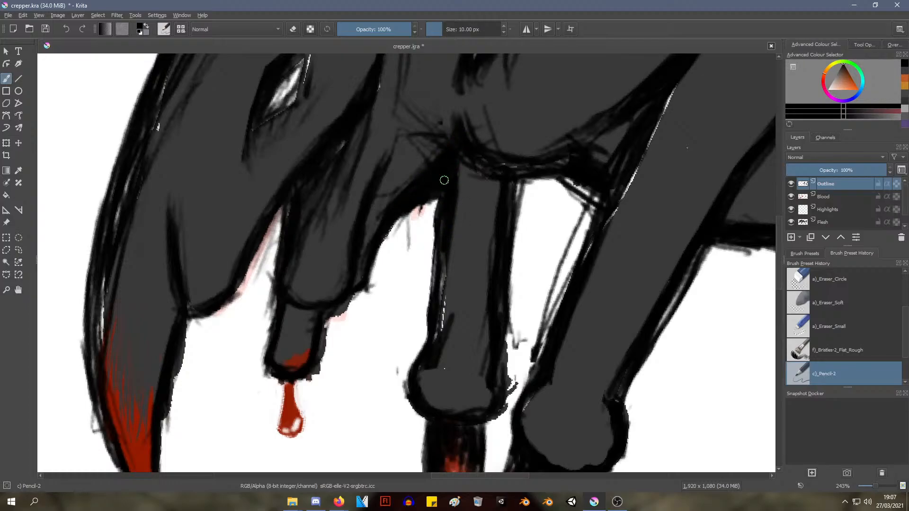
{"action": "mouse_move", "coordinate": [440, 262]}
{"action": "left_mouse_down"}
{"action": "mouse_move", "coordinate": [442, 239]}
{"action": "mouse_move", "coordinate": [439, 330]}
{"action": "mouse_move", "coordinate": [444, 249]}
{"action": "left_mouse_up"}
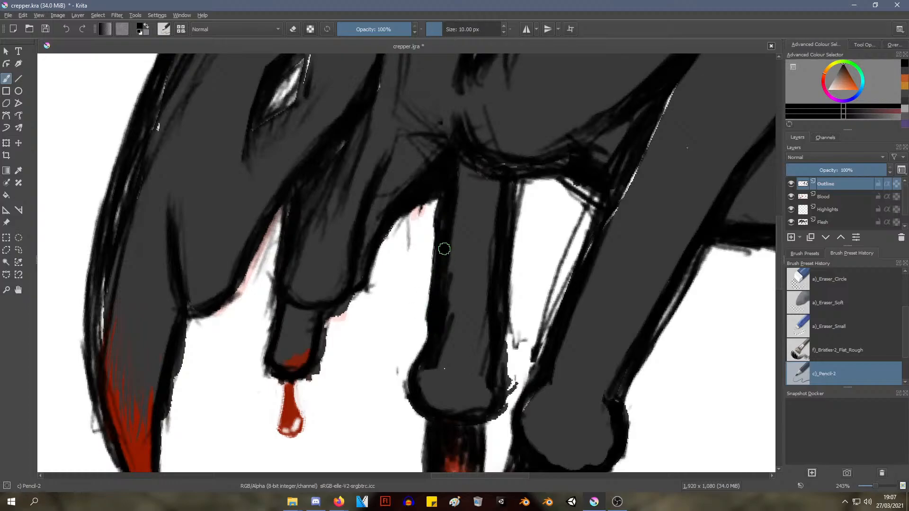
Reinforce the black outline along the underside of the chest above the front leg
{"action": "right_click", "coordinate": [467, 267]}
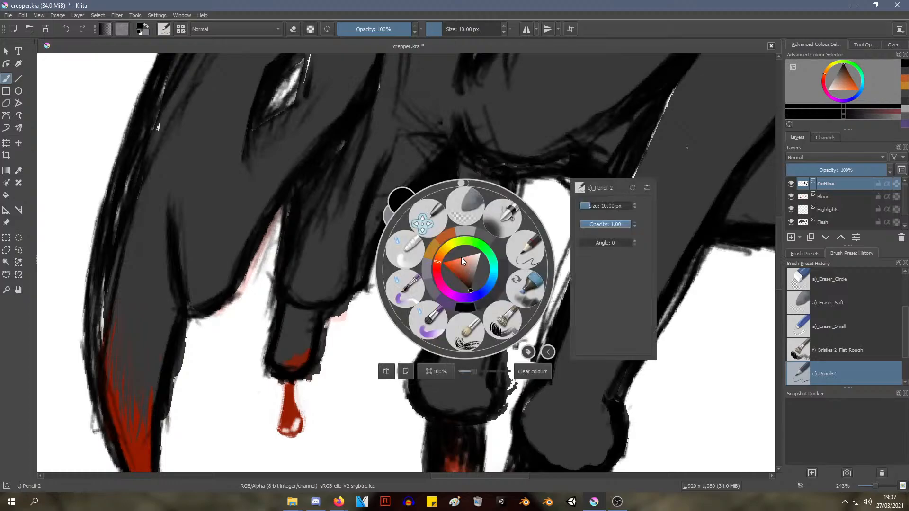
{"action": "left_click", "coordinate": [564, 136]}
{"action": "left_click_drag", "start_coordinate": [466, 171], "coordinate": [498, 181]}
{"action": "left_click_drag", "start_coordinate": [473, 167], "coordinate": [502, 173]}
{"action": "left_click_drag", "start_coordinate": [475, 160], "coordinate": [533, 161]}
{"action": "mouse_move", "coordinate": [487, 163]}
{"action": "middle_mouse_down", "text": "ctrl"}
{"action": "mouse_move", "coordinate": [392, 264]}
{"action": "mouse_move", "coordinate": [523, 136]}
{"action": "mouse_move", "coordinate": [528, 185]}
{"action": "middle_mouse_up", "text": "ctrl"}
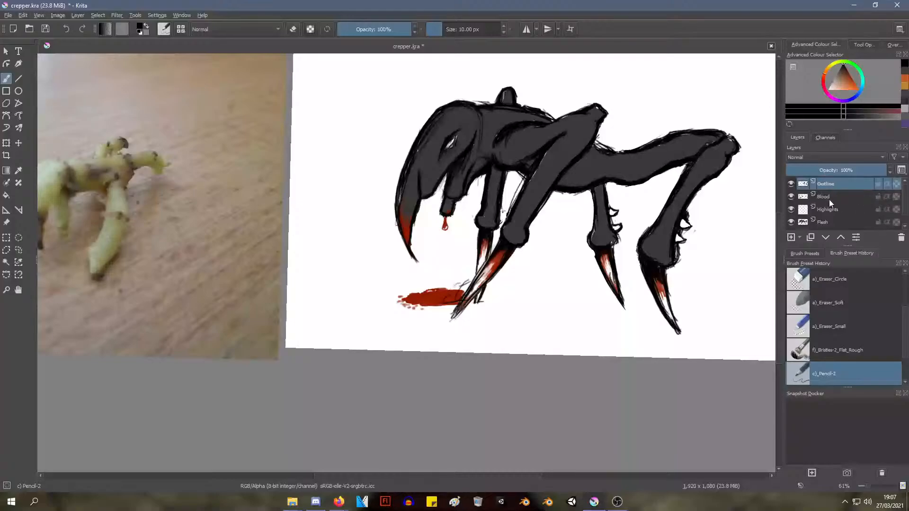
Make the Highlights layer active and bring the creature's hind legs into close view
{"action": "left_click", "coordinate": [826, 221]}
{"action": "key", "text": "minus"}
{"action": "key", "text": "minus"}
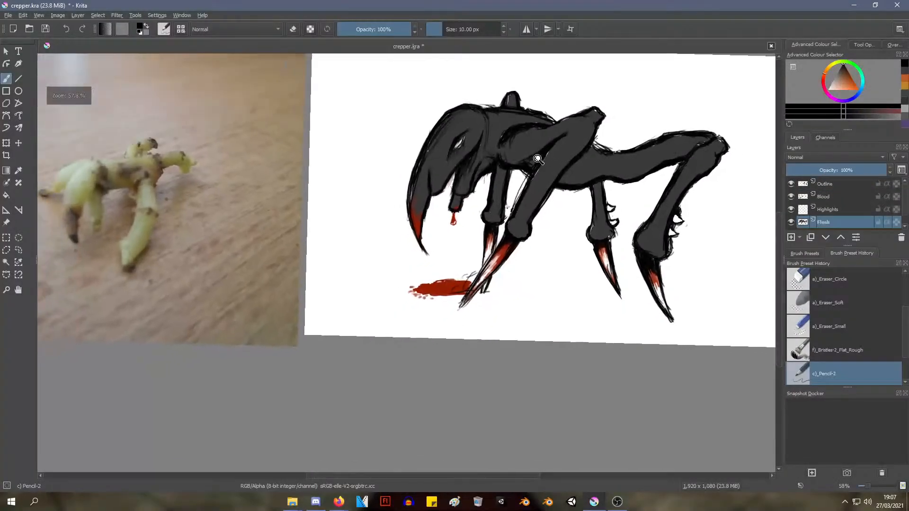
{"action": "middle_click_drag", "start_coordinate": [552, 163], "coordinate": [336, 217], "text": "shift"}
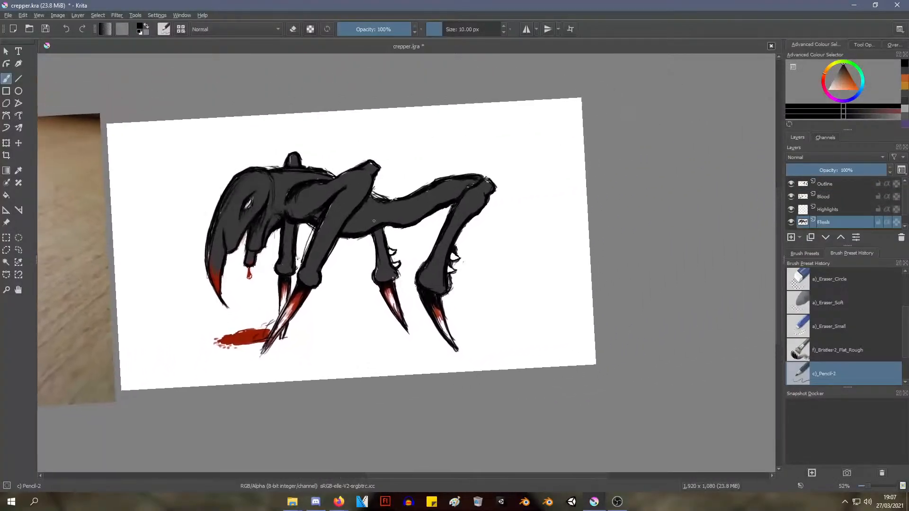
{"action": "middle_click_drag", "start_coordinate": [403, 303], "coordinate": [417, 187], "text": "ctrl"}
{"action": "left_click", "coordinate": [829, 209]}
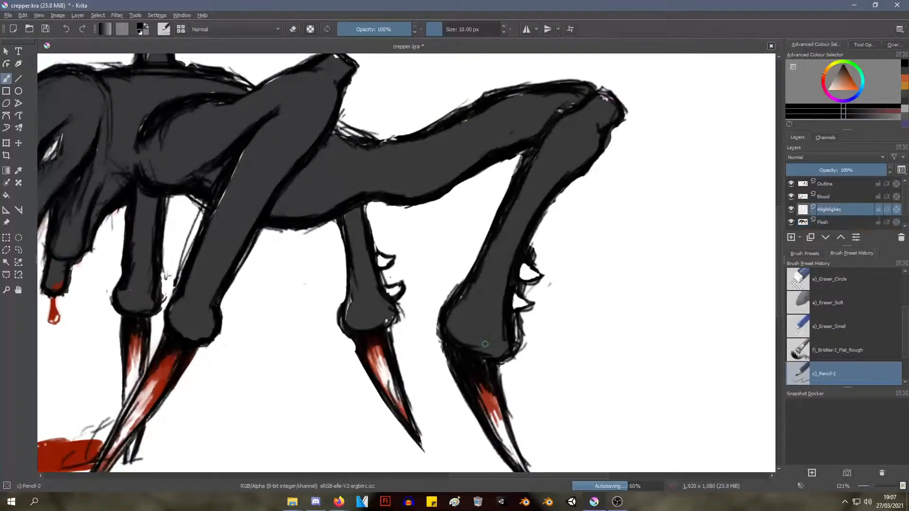
Try a pale peach highlight stroke on the upper hind leg and undo it
{"action": "right_click", "coordinate": [503, 263]}
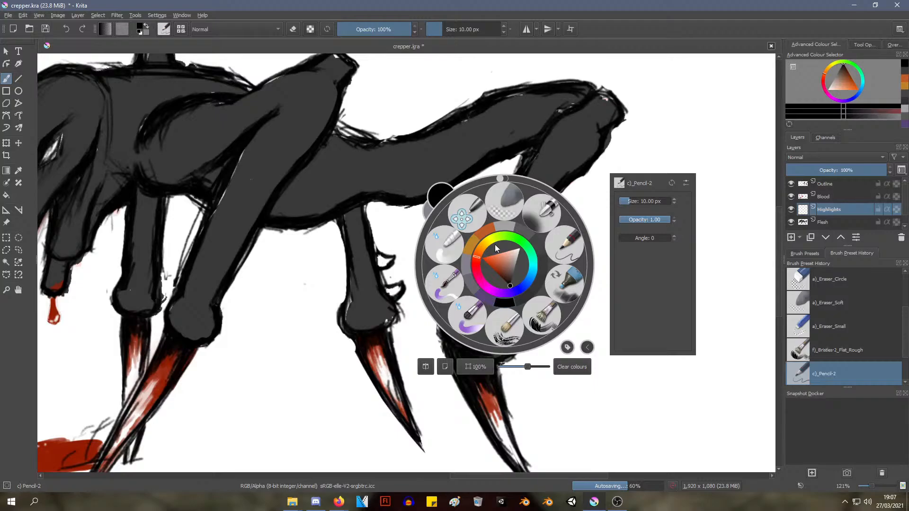
{"action": "left_click", "coordinate": [481, 248]}
{"action": "left_click", "coordinate": [513, 253]}
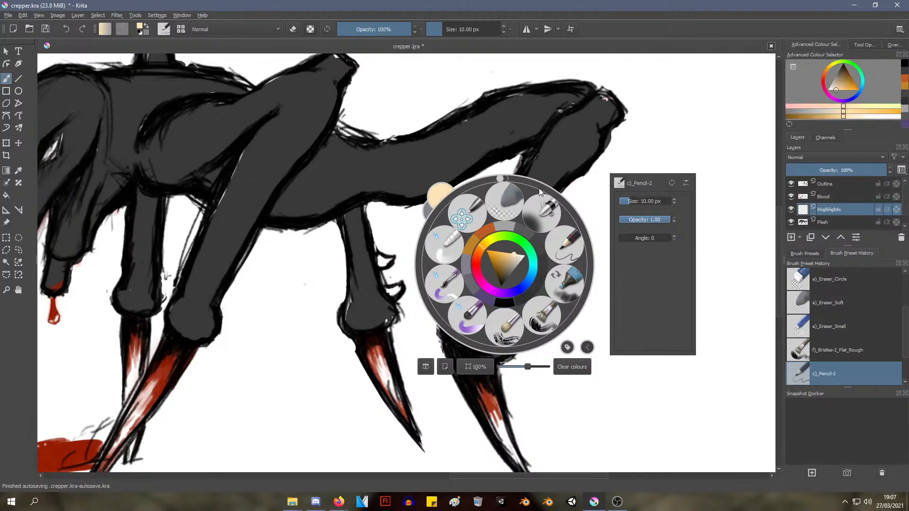
{"action": "left_click", "coordinate": [590, 134]}
{"action": "mouse_move", "coordinate": [591, 149]}
{"action": "left_mouse_down"}
{"action": "mouse_move", "coordinate": [546, 188]}
{"action": "mouse_move", "coordinate": [578, 194]}
{"action": "left_mouse_up"}
{"action": "key", "text": "ctrl+z"}
Try a bright blue highlight stroke along the back edge of the upper hind leg
{"action": "right_click", "coordinate": [554, 180]}
{"action": "left_click", "coordinate": [559, 186]}
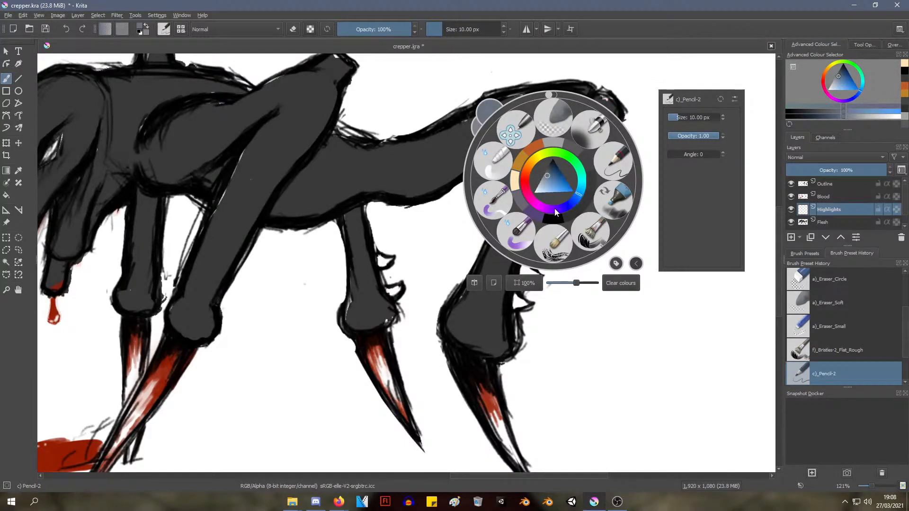
{"action": "left_click", "coordinate": [552, 187]}
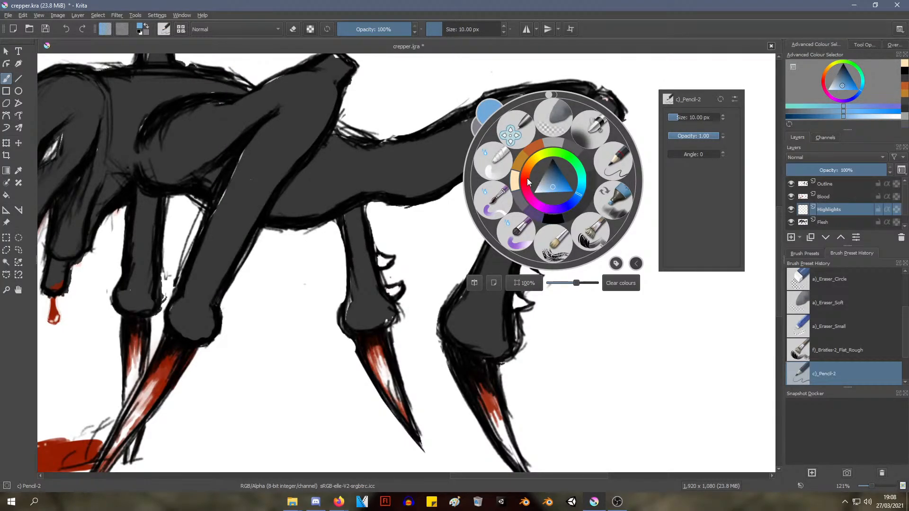
{"action": "left_click_drag", "start_coordinate": [526, 171], "coordinate": [525, 189]}
{"action": "left_click", "coordinate": [579, 192]}
{"action": "left_click", "coordinate": [569, 188]}
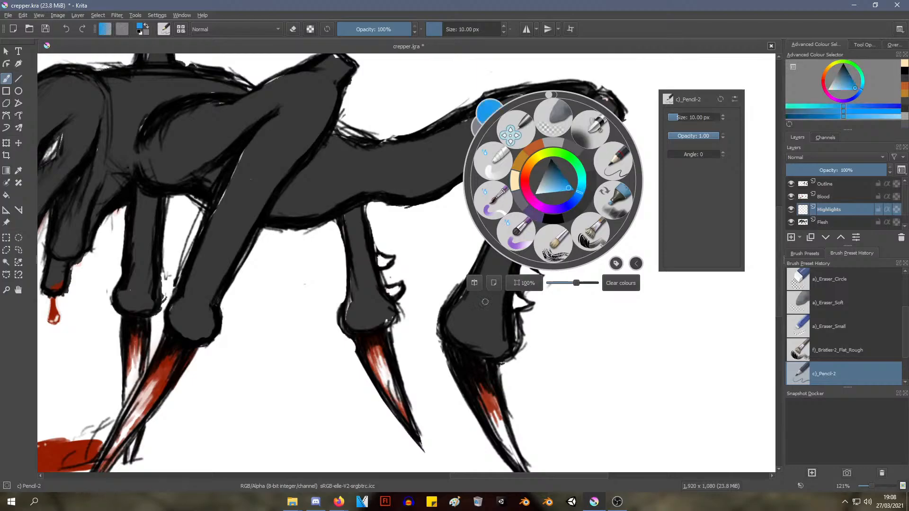
{"action": "left_click", "coordinate": [491, 317]}
{"action": "left_click_drag", "start_coordinate": [597, 138], "coordinate": [590, 189]}
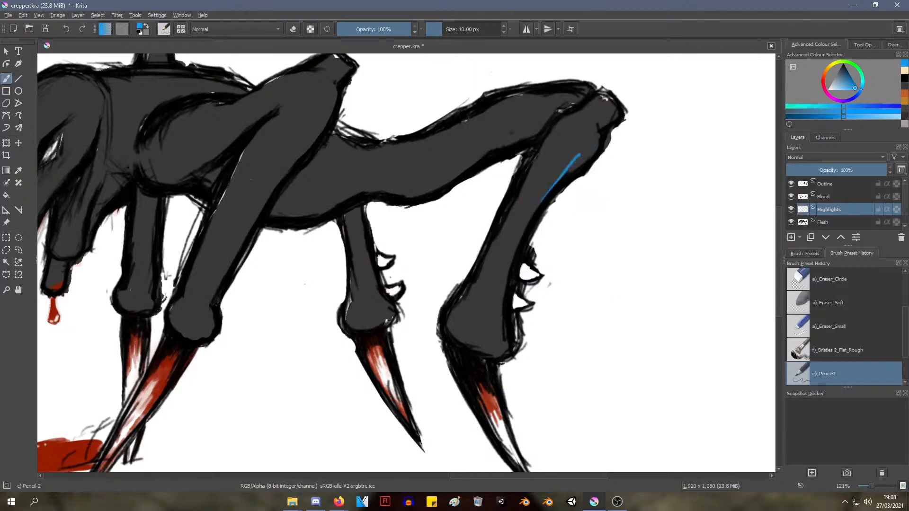
Pick a light blue, enlarge the brush to 37.03 px, and try a highlight stroke on the upper hind leg
{"action": "right_click", "coordinate": [567, 179]}
{"action": "left_click", "coordinate": [564, 189]}
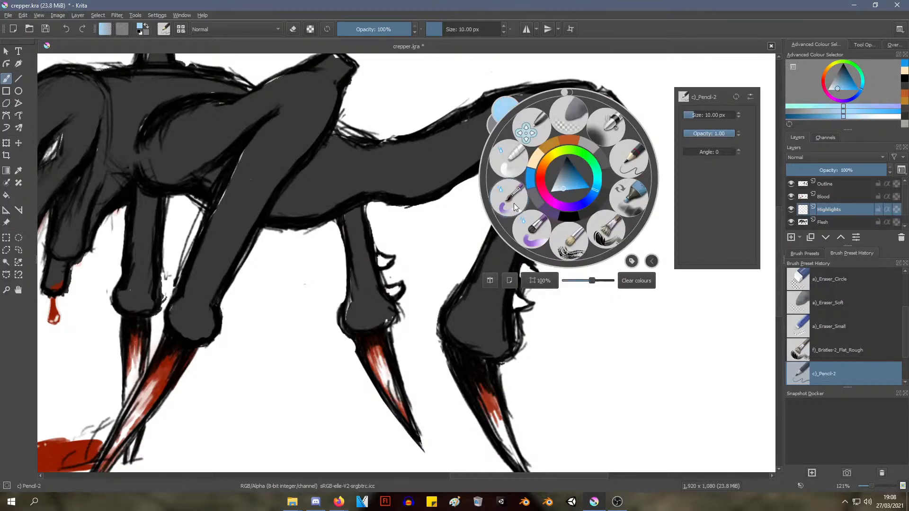
{"action": "left_click", "coordinate": [421, 189]}
{"action": "right_click", "coordinate": [448, 181]}
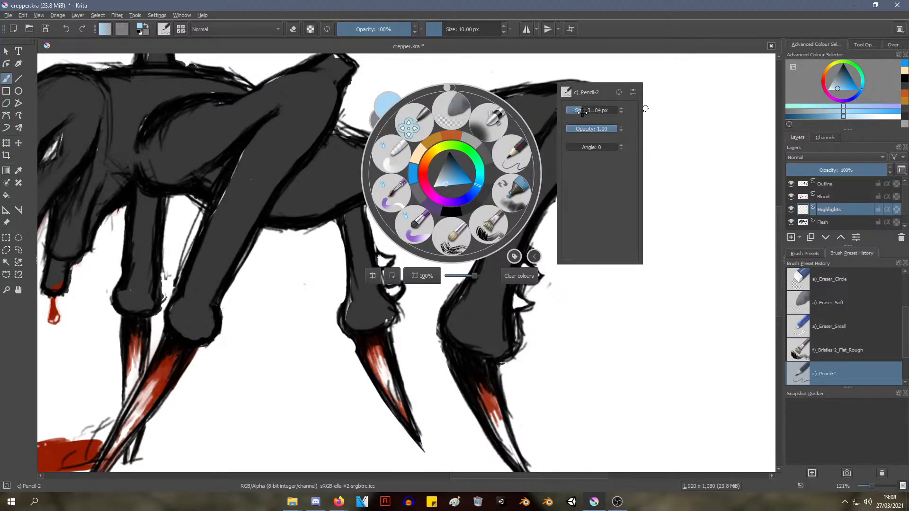
{"action": "left_click_drag", "start_coordinate": [582, 113], "coordinate": [544, 188]}
{"action": "left_click", "coordinate": [698, 131]}
{"action": "left_click_drag", "start_coordinate": [599, 136], "coordinate": [539, 194]}
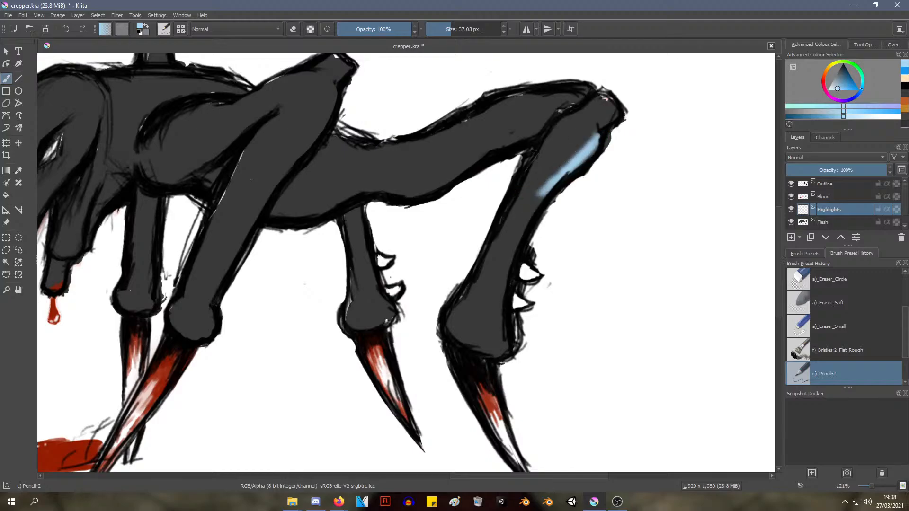
{"action": "key", "text": "ctrl+z"}
{"action": "key", "text": "ctrl+z"}
Try broad light blue highlights over the hind knee and down the hind leg, and undo them
{"action": "mouse_move", "coordinate": [606, 101]}
{"action": "left_mouse_down"}
{"action": "mouse_move", "coordinate": [589, 128]}
{"action": "mouse_move", "coordinate": [595, 102]}
{"action": "mouse_move", "coordinate": [599, 124]}
{"action": "mouse_move", "coordinate": [549, 189]}
{"action": "mouse_move", "coordinate": [494, 333]}
{"action": "mouse_move", "coordinate": [500, 284]}
{"action": "mouse_move", "coordinate": [487, 355]}
{"action": "mouse_move", "coordinate": [493, 344]}
{"action": "left_mouse_up"}
{"action": "mouse_move", "coordinate": [521, 249]}
{"action": "middle_mouse_down", "text": "ctrl"}
{"action": "mouse_move", "coordinate": [464, 328]}
{"action": "mouse_move", "coordinate": [513, 242]}
{"action": "middle_mouse_up", "text": "ctrl"}
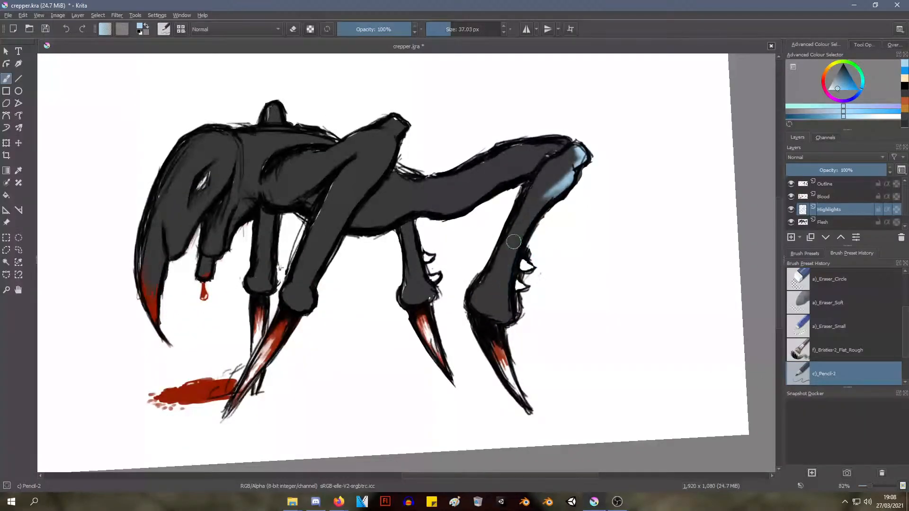
{"action": "key", "text": "ctrl+z"}
{"action": "key", "text": "ctrl+z"}
{"action": "key", "text": "ctrl+z"}
{"action": "key", "text": "ctrl+z"}
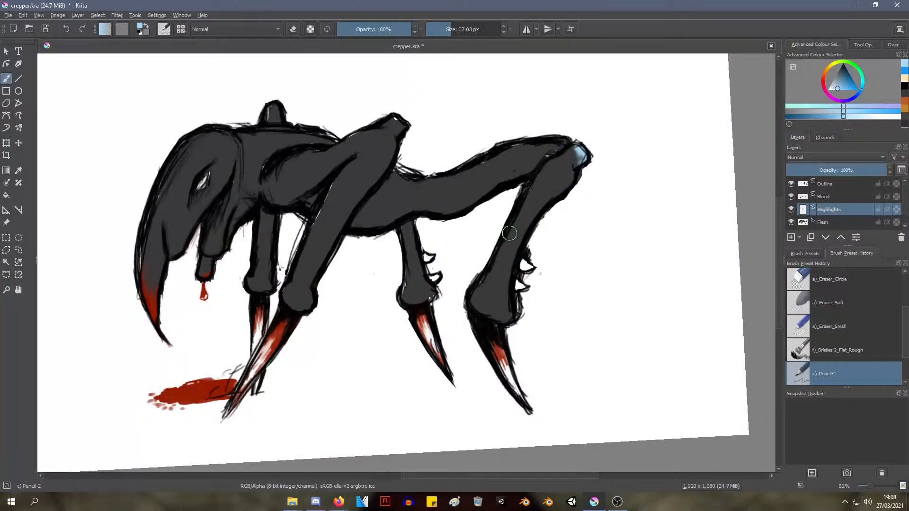
Set the brush size to 11.30 px and try a thin light blue highlight on the hind knee
{"action": "key", "text": "ctrl+z"}
{"action": "left_click", "coordinate": [445, 28]}
{"action": "key", "text": "ctrl+z"}
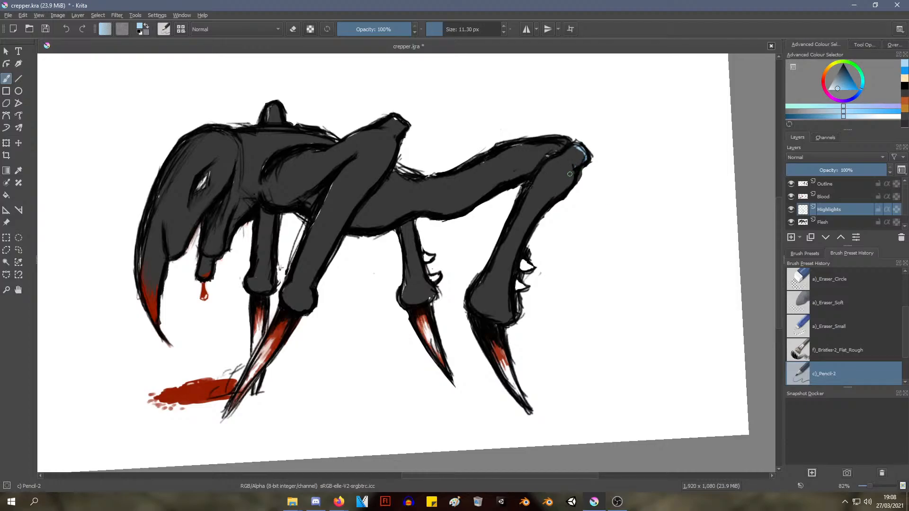
{"action": "key", "text": "ctrl+z"}
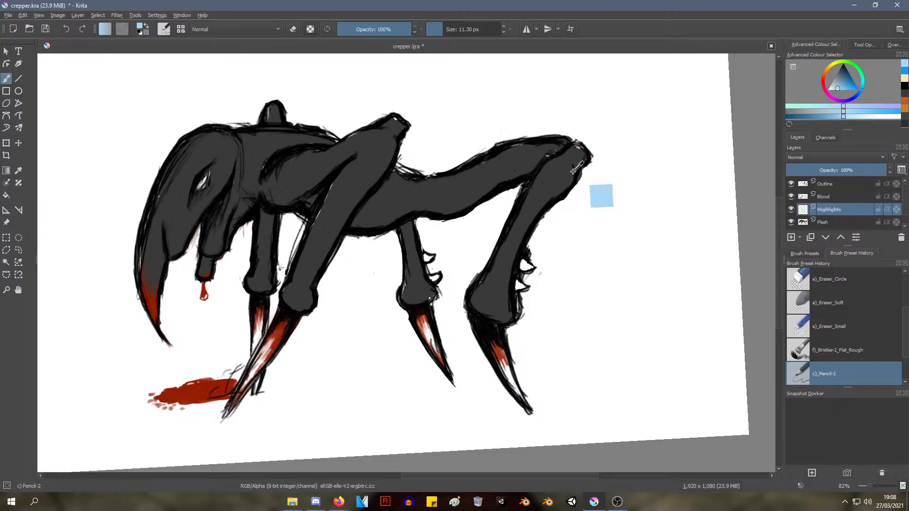
{"action": "middle_click_drag", "start_coordinate": [558, 195], "coordinate": [558, 167], "text": "ctrl"}
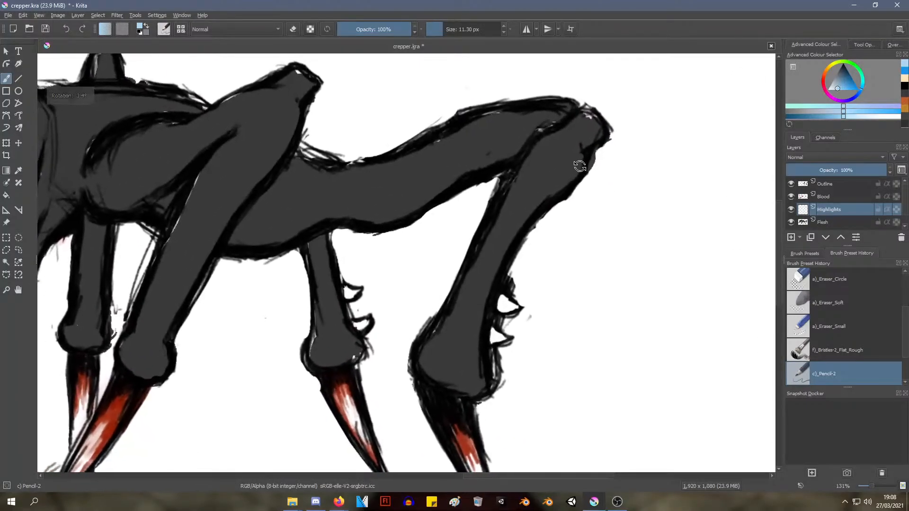
{"action": "mouse_move", "coordinate": [521, 223]}
{"action": "middle_mouse_down"}
{"action": "mouse_move", "coordinate": [540, 151]}
{"action": "mouse_move", "coordinate": [529, 161]}
{"action": "middle_mouse_up"}
{"action": "middle_click_drag", "start_coordinate": [501, 187], "coordinate": [506, 177], "text": "ctrl"}
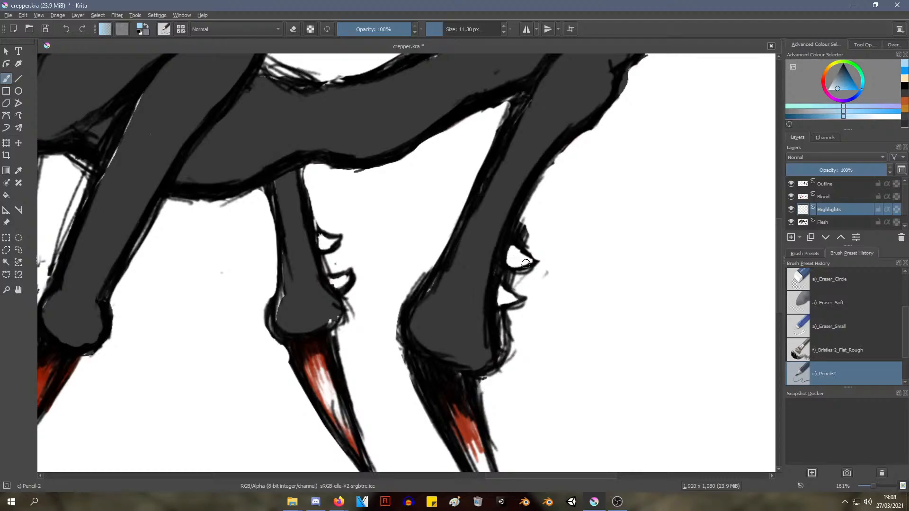
{"action": "scroll", "coordinate": [485, 223], "scroll_direction": "down", "scroll_amount": 5}
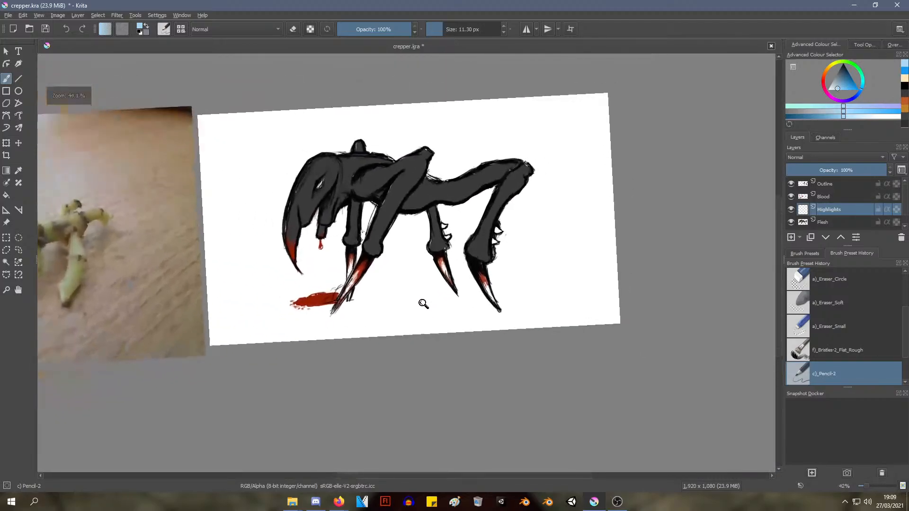
{"action": "scroll", "coordinate": [420, 273], "scroll_direction": "up", "scroll_amount": 4}
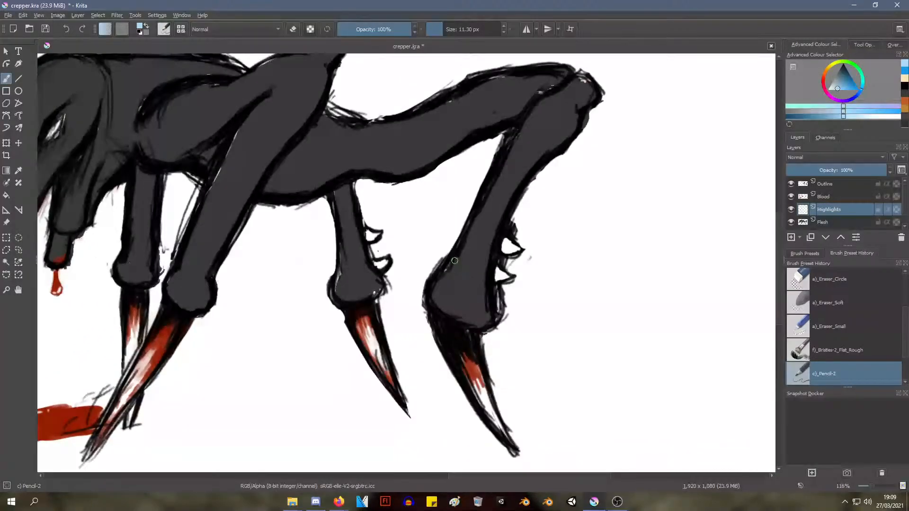
Switch to the Wet Paint brush at 27.35 px and try a light blue stroke on the rear underside of the body
{"action": "right_click", "coordinate": [447, 250]}
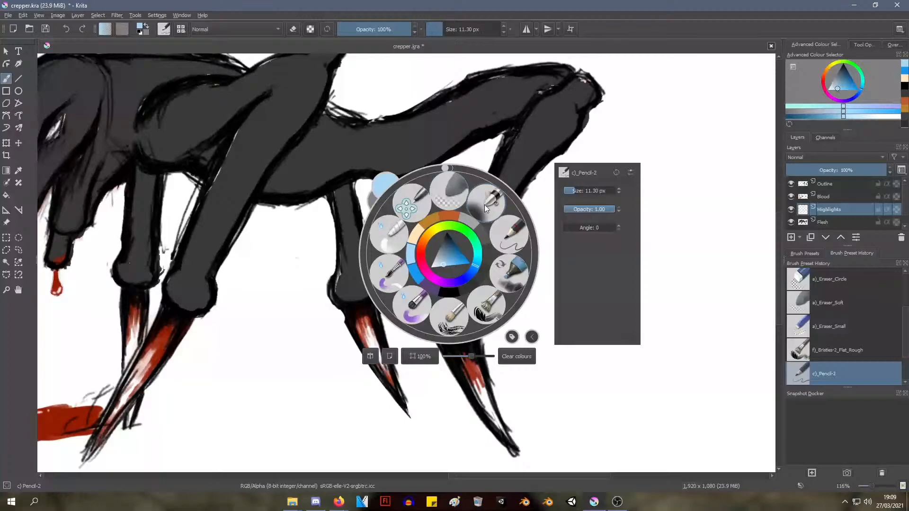
{"action": "left_click", "coordinate": [420, 296]}
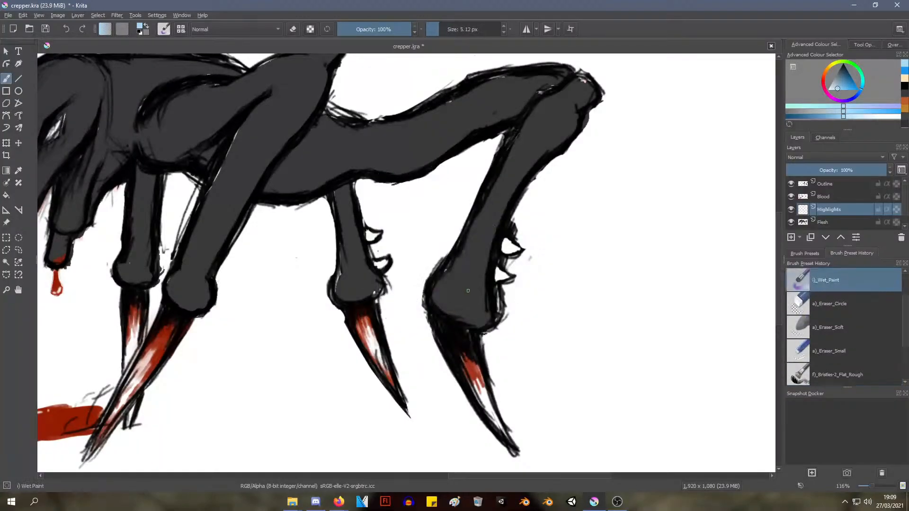
{"action": "right_click", "coordinate": [467, 239]}
{"action": "left_click", "coordinate": [454, 29]}
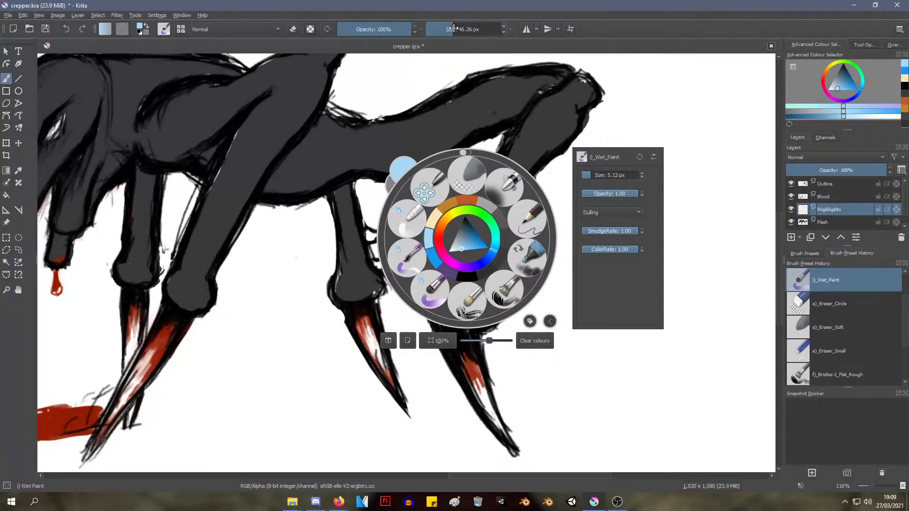
{"action": "left_click_drag", "start_coordinate": [450, 26], "coordinate": [448, 28]}
{"action": "left_click", "coordinate": [375, 138]}
{"action": "left_click_drag", "start_coordinate": [400, 161], "coordinate": [457, 137]}
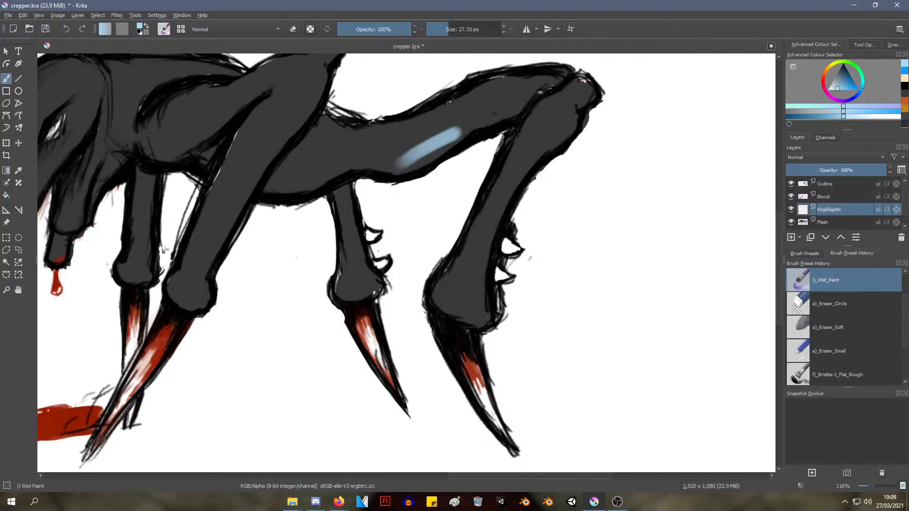
{"action": "key", "text": "ctrl+z"}
Choose a neutral mid grey and paint a highlight along the back edge of the near hind leg, from knee to ankle
{"action": "right_click", "coordinate": [522, 163]}
{"action": "left_click", "coordinate": [515, 172]}
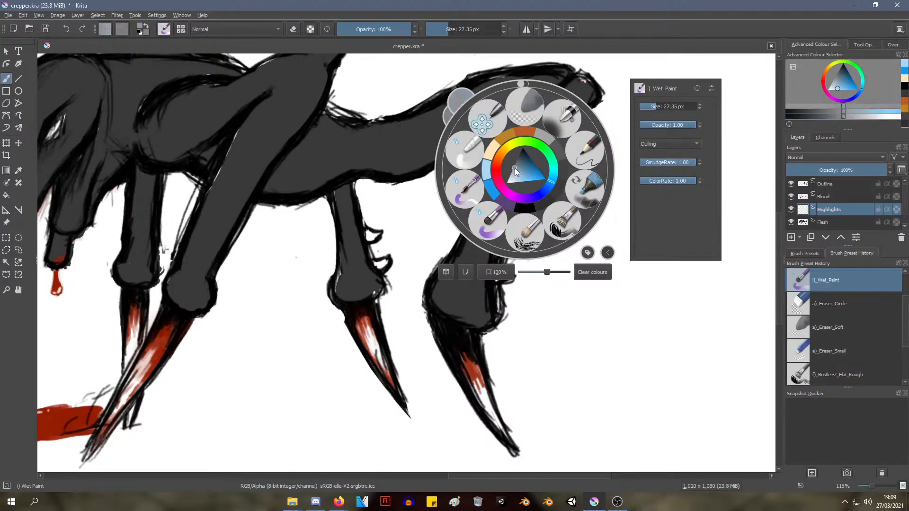
{"action": "left_click", "coordinate": [435, 286]}
{"action": "mouse_move", "coordinate": [454, 303]}
{"action": "left_mouse_down"}
{"action": "mouse_move", "coordinate": [483, 304]}
{"action": "mouse_move", "coordinate": [443, 309]}
{"action": "mouse_move", "coordinate": [473, 311]}
{"action": "mouse_move", "coordinate": [484, 324]}
{"action": "mouse_move", "coordinate": [474, 289]}
{"action": "mouse_move", "coordinate": [491, 223]}
{"action": "mouse_move", "coordinate": [518, 173]}
{"action": "mouse_move", "coordinate": [595, 93]}
{"action": "mouse_move", "coordinate": [586, 78]}
{"action": "mouse_move", "coordinate": [555, 139]}
{"action": "left_mouse_up"}
{"action": "key", "text": "ctrl+z"}
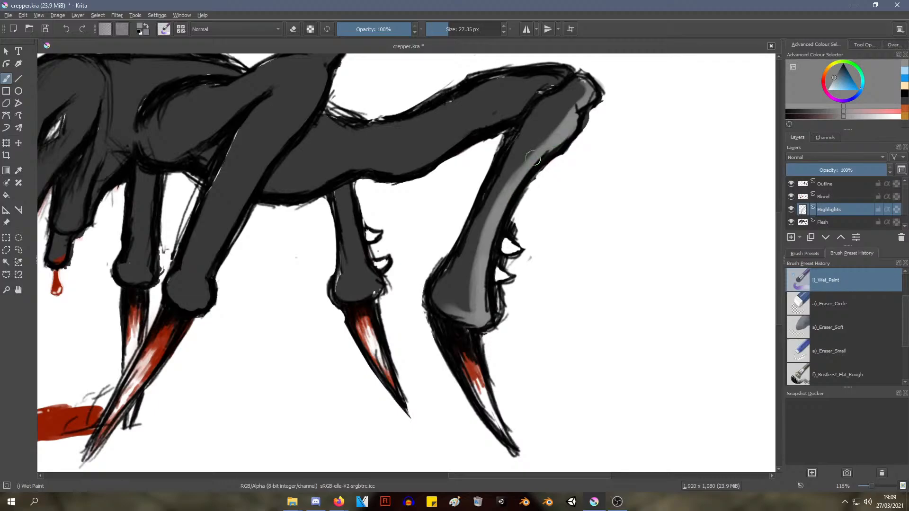
{"action": "left_click_drag", "start_coordinate": [452, 293], "coordinate": [456, 307]}
{"action": "mouse_move", "coordinate": [521, 181]}
{"action": "middle_mouse_down", "text": "ctrl"}
{"action": "mouse_move", "coordinate": [469, 266]}
{"action": "mouse_move", "coordinate": [535, 134]}
{"action": "middle_mouse_up", "text": "ctrl"}
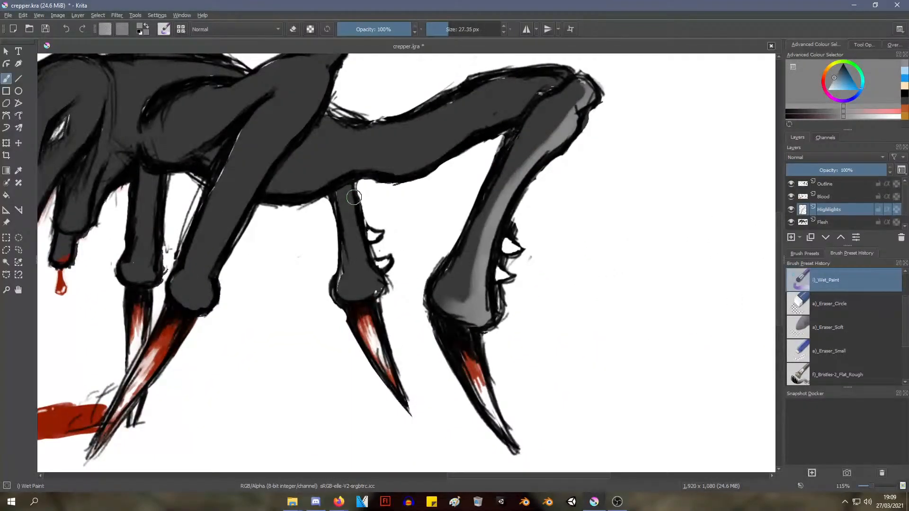
Paint grey highlights down the far hind leg and along the back edge of the near front leg
{"action": "mouse_move", "coordinate": [354, 197]}
{"action": "left_mouse_down"}
{"action": "mouse_move", "coordinate": [350, 225]}
{"action": "mouse_move", "coordinate": [372, 274]}
{"action": "mouse_move", "coordinate": [370, 263]}
{"action": "mouse_move", "coordinate": [362, 306]}
{"action": "left_mouse_up"}
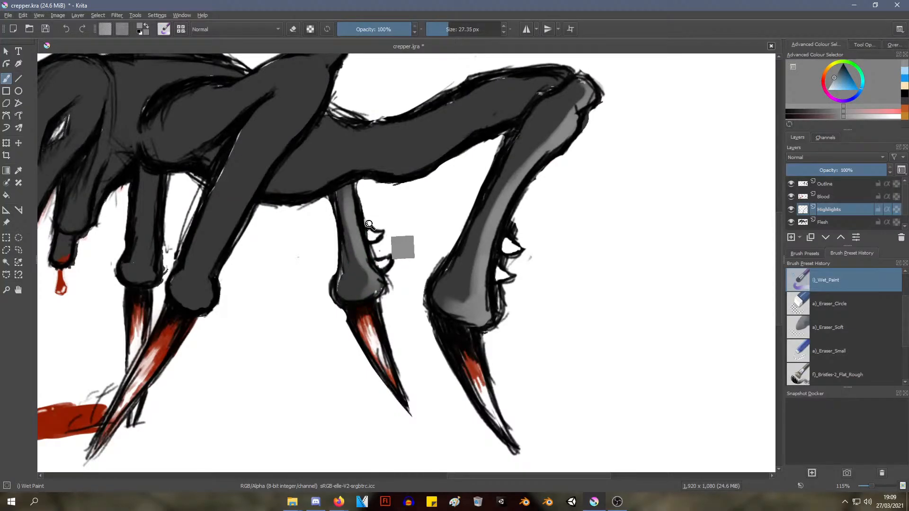
{"action": "mouse_move", "coordinate": [369, 224]}
{"action": "middle_mouse_down", "text": "ctrl"}
{"action": "mouse_move", "coordinate": [347, 278]}
{"action": "mouse_move", "coordinate": [368, 243]}
{"action": "middle_mouse_up", "text": "ctrl"}
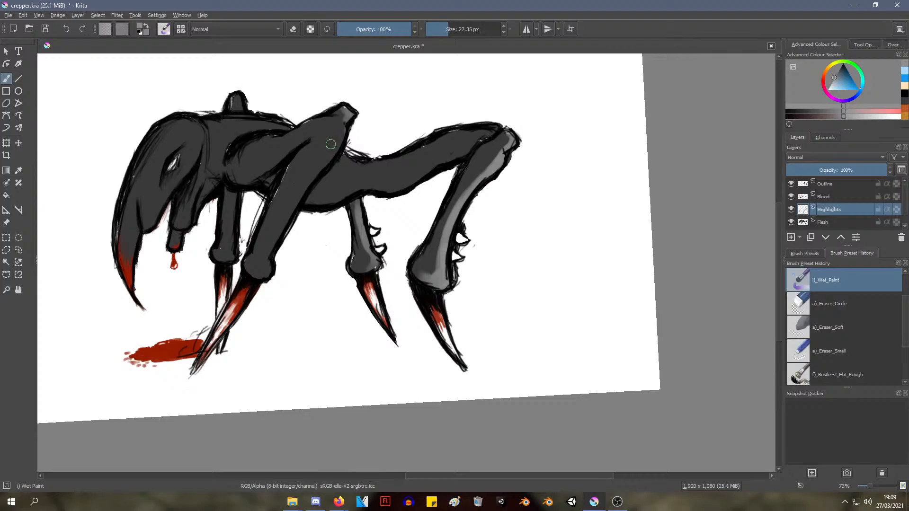
{"action": "mouse_move", "coordinate": [345, 120]}
{"action": "left_mouse_down"}
{"action": "mouse_move", "coordinate": [276, 228]}
{"action": "mouse_move", "coordinate": [261, 273]}
{"action": "mouse_move", "coordinate": [270, 268]}
{"action": "left_mouse_up"}
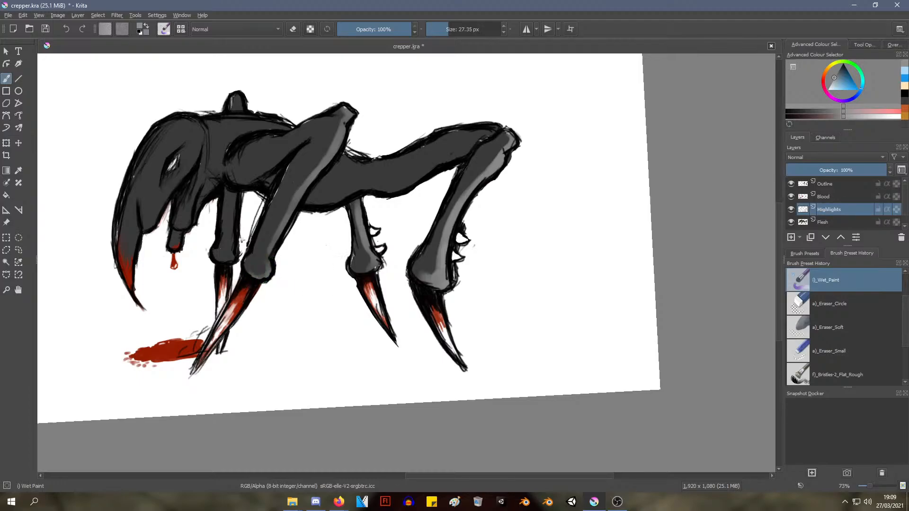
Paint grey highlights down the far front leg and on the stub rising above the back
{"action": "mouse_move", "coordinate": [307, 287]}
{"action": "middle_mouse_down", "text": "shift"}
{"action": "mouse_move", "coordinate": [315, 270]}
{"action": "mouse_move", "coordinate": [305, 253]}
{"action": "mouse_move", "coordinate": [386, 248]}
{"action": "mouse_move", "coordinate": [441, 274]}
{"action": "mouse_move", "coordinate": [437, 262]}
{"action": "middle_mouse_up", "text": "shift"}
{"action": "scroll", "coordinate": [362, 187], "scroll_direction": "up", "scroll_amount": 3}
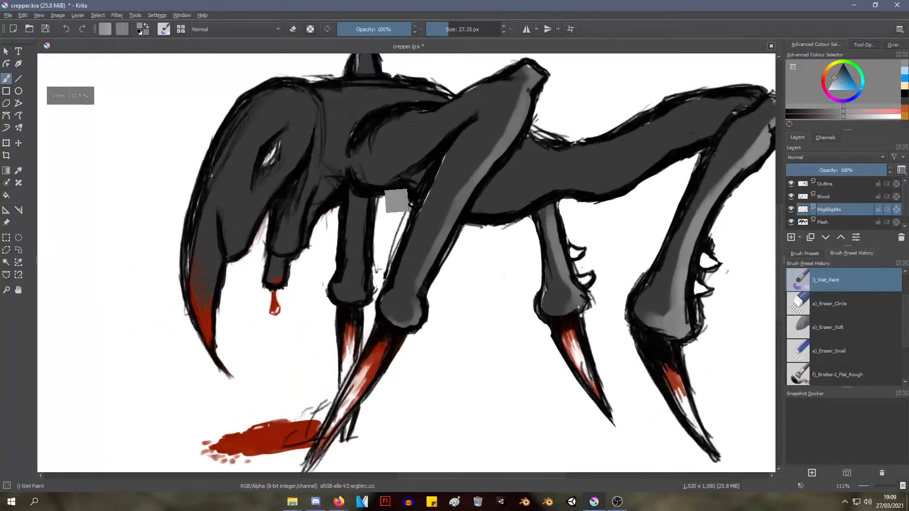
{"action": "left_click_drag", "start_coordinate": [367, 199], "coordinate": [365, 294]}
{"action": "scroll", "coordinate": [398, 142], "scroll_direction": "down", "scroll_amount": 3}
{"action": "middle_click_drag", "start_coordinate": [397, 142], "coordinate": [391, 164], "text": "shift"}
{"action": "mouse_move", "coordinate": [391, 97]}
{"action": "middle_mouse_down"}
{"action": "mouse_move", "coordinate": [365, 223]}
{"action": "mouse_move", "coordinate": [367, 177]}
{"action": "mouse_move", "coordinate": [381, 171]}
{"action": "mouse_move", "coordinate": [379, 219]}
{"action": "mouse_move", "coordinate": [431, 77]}
{"action": "mouse_move", "coordinate": [366, 95]}
{"action": "middle_mouse_up"}
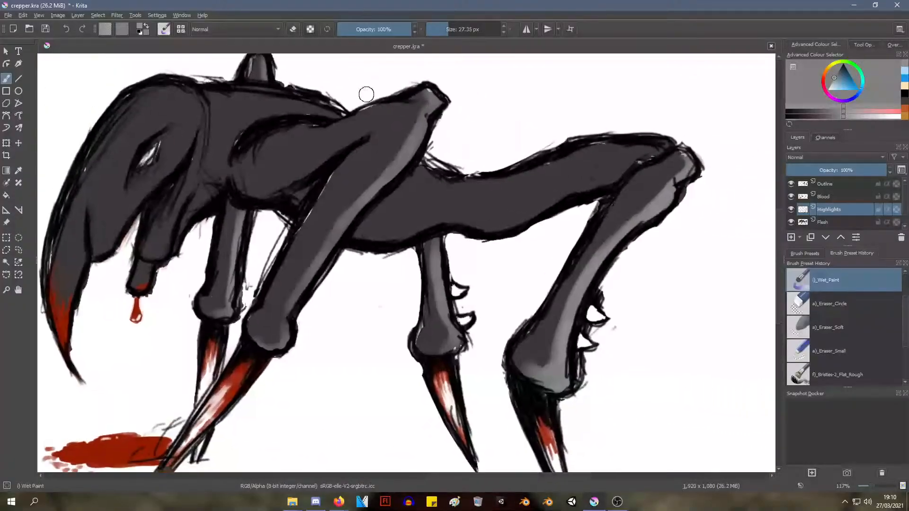
Paint a grey highlight along the belly and the underside of the hind thigh
{"action": "middle_click_drag", "start_coordinate": [360, 194], "coordinate": [354, 248], "text": "shift"}
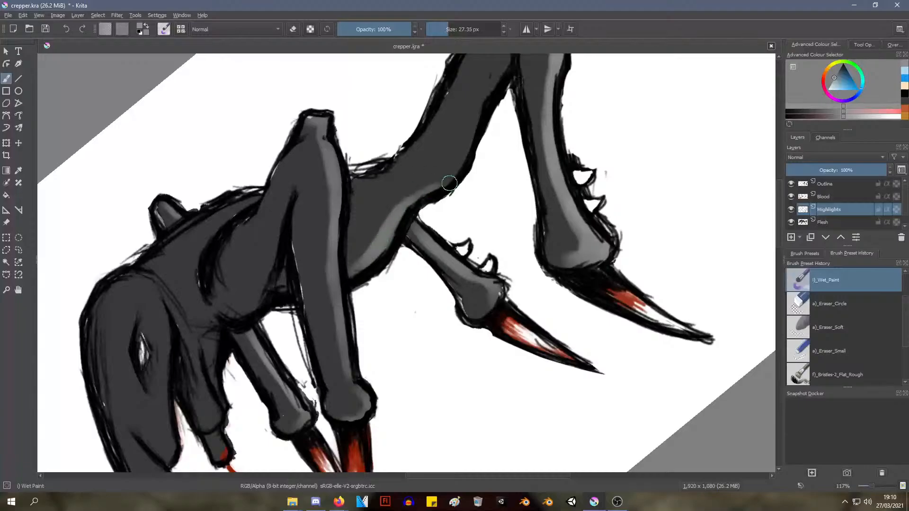
{"action": "mouse_move", "coordinate": [450, 183]}
{"action": "left_mouse_down"}
{"action": "mouse_move", "coordinate": [435, 191]}
{"action": "mouse_move", "coordinate": [461, 146]}
{"action": "left_mouse_up"}
{"action": "mouse_move", "coordinate": [470, 113]}
{"action": "middle_mouse_down", "text": "ctrl"}
{"action": "mouse_move", "coordinate": [456, 208]}
{"action": "mouse_move", "coordinate": [445, 135]}
{"action": "mouse_move", "coordinate": [470, 122]}
{"action": "middle_mouse_up", "text": "ctrl"}
{"action": "left_click_drag", "start_coordinate": [483, 159], "coordinate": [533, 70]}
{"action": "middle_click_drag", "start_coordinate": [526, 101], "coordinate": [551, 71], "text": "ctrl"}
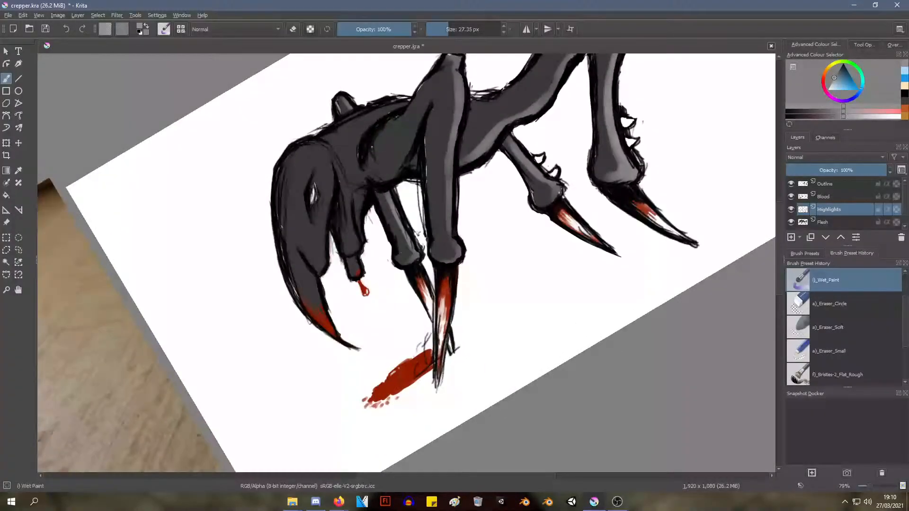
Paint a grey highlight along the upper edge of the near front thigh and around the shoulder, undoing unwanted strokes
{"action": "mouse_move", "coordinate": [404, 109]}
{"action": "left_mouse_down"}
{"action": "mouse_move", "coordinate": [436, 71]}
{"action": "mouse_move", "coordinate": [390, 123]}
{"action": "mouse_move", "coordinate": [420, 97]}
{"action": "mouse_move", "coordinate": [415, 107]}
{"action": "left_mouse_up"}
{"action": "key", "text": "ctrl+z"}
{"action": "key", "text": "ctrl+z"}
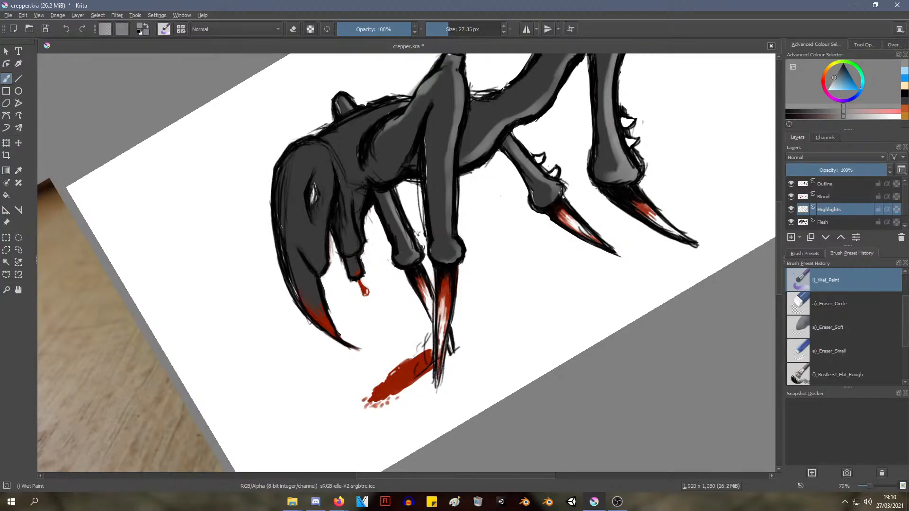
{"action": "left_click_drag", "start_coordinate": [376, 145], "coordinate": [368, 172]}
{"action": "mouse_move", "coordinate": [445, 147]}
{"action": "middle_mouse_down", "text": "ctrl"}
{"action": "mouse_move", "coordinate": [446, 204]}
{"action": "mouse_move", "coordinate": [453, 138]}
{"action": "mouse_move", "coordinate": [418, 210]}
{"action": "mouse_move", "coordinate": [406, 211]}
{"action": "mouse_move", "coordinate": [399, 207]}
{"action": "mouse_move", "coordinate": [446, 116]}
{"action": "mouse_move", "coordinate": [479, 85]}
{"action": "middle_mouse_up", "text": "ctrl"}
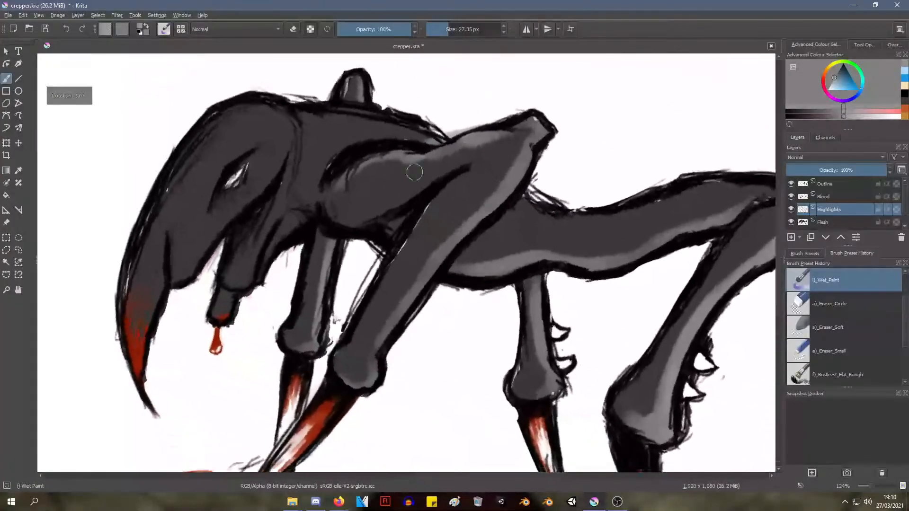
Soften the inner edge of the shoulder and front thigh highlights with the Eraser Soft brush at 60 px
{"action": "right_click", "coordinate": [384, 176]}
{"action": "left_click", "coordinate": [353, 129]}
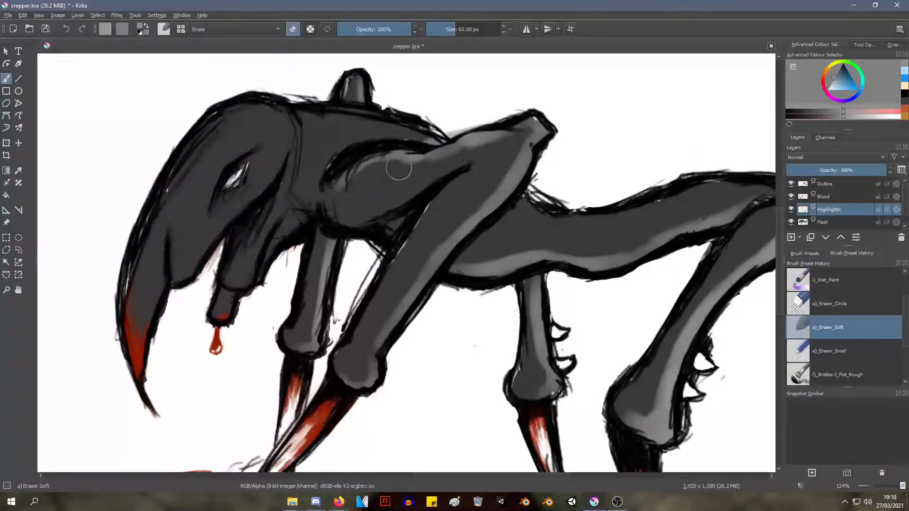
{"action": "mouse_move", "coordinate": [399, 169]}
{"action": "left_mouse_down"}
{"action": "mouse_move", "coordinate": [490, 156]}
{"action": "mouse_move", "coordinate": [365, 179]}
{"action": "mouse_move", "coordinate": [349, 197]}
{"action": "mouse_move", "coordinate": [405, 176]}
{"action": "mouse_move", "coordinate": [376, 183]}
{"action": "mouse_move", "coordinate": [365, 174]}
{"action": "mouse_move", "coordinate": [353, 194]}
{"action": "mouse_move", "coordinate": [366, 223]}
{"action": "left_mouse_up"}
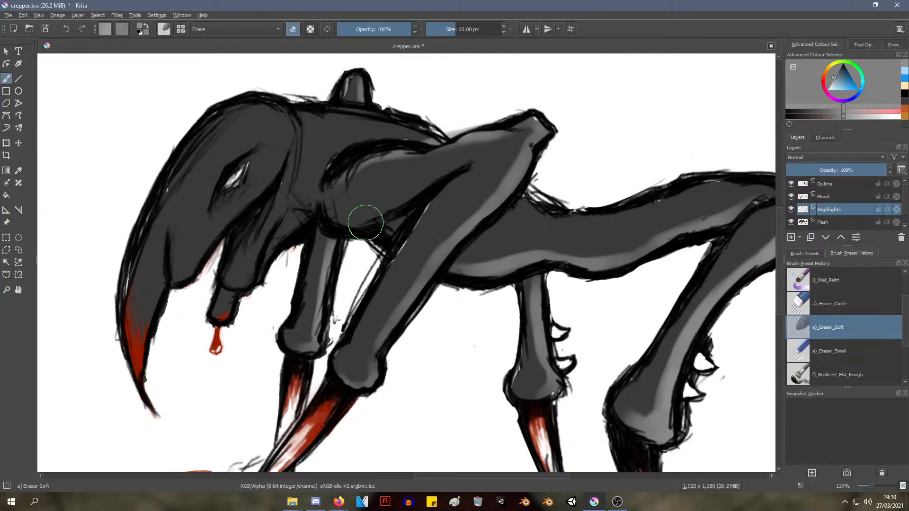
{"action": "mouse_move", "coordinate": [357, 176]}
{"action": "middle_mouse_down", "text": "ctrl"}
{"action": "mouse_move", "coordinate": [355, 226]}
{"action": "mouse_move", "coordinate": [356, 200]}
{"action": "mouse_move", "coordinate": [384, 159]}
{"action": "middle_mouse_up", "text": "ctrl"}
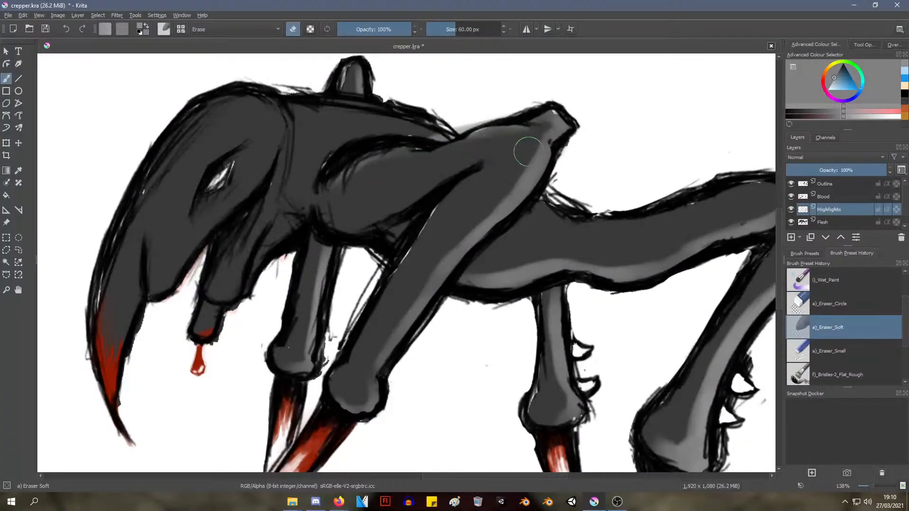
{"action": "mouse_move", "coordinate": [459, 155]}
{"action": "middle_mouse_down", "text": "ctrl"}
{"action": "mouse_move", "coordinate": [432, 180]}
{"action": "mouse_move", "coordinate": [432, 211]}
{"action": "middle_mouse_up", "text": "ctrl"}
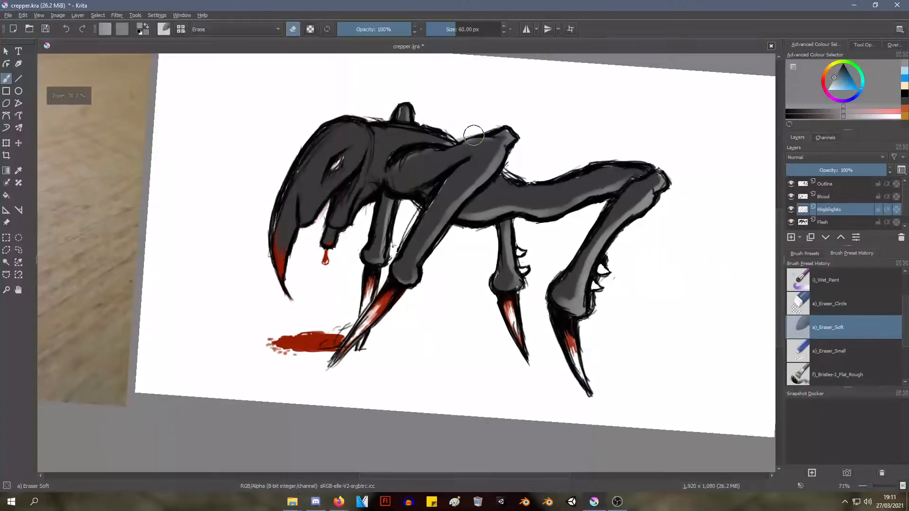
Draw a small grey upright rectangle behind the creature on the Outline layer with the Pencil-2 brush
{"action": "middle_click_drag", "start_coordinate": [493, 144], "coordinate": [221, 137], "text": "shift"}
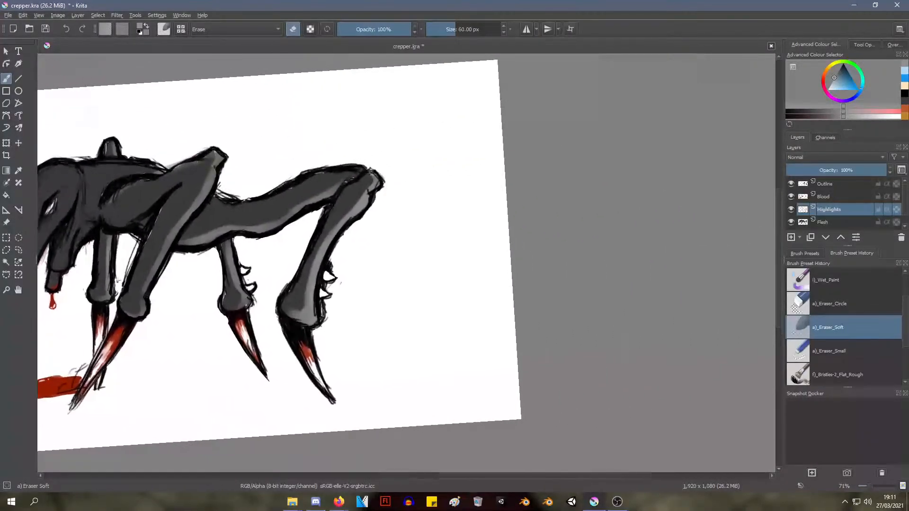
{"action": "left_click", "coordinate": [828, 186]}
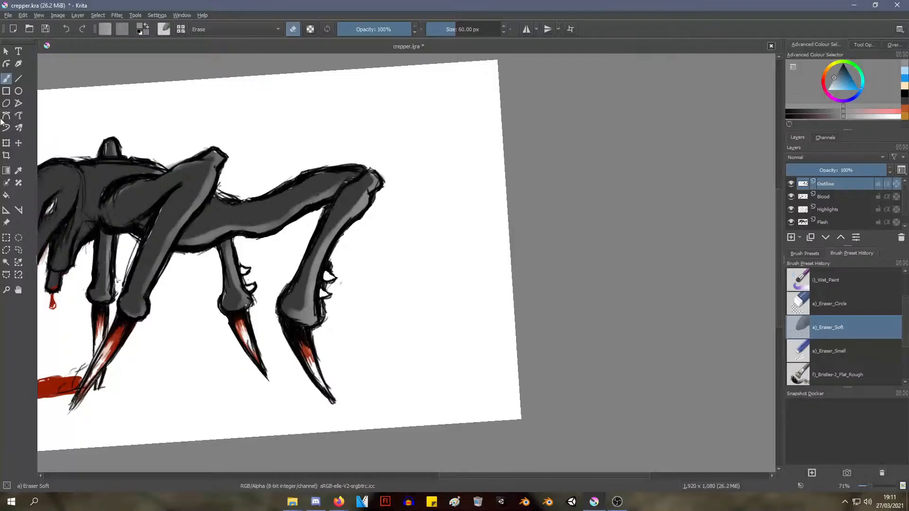
{"action": "right_click", "coordinate": [280, 154]}
{"action": "left_click", "coordinate": [337, 134]}
{"action": "left_click", "coordinate": [456, 246]}
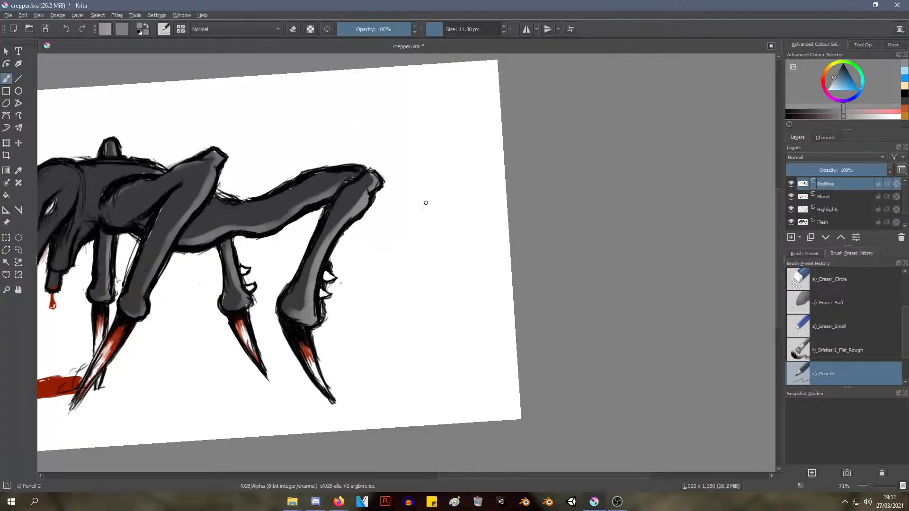
{"action": "mouse_move", "coordinate": [426, 191]}
{"action": "left_mouse_down"}
{"action": "mouse_move", "coordinate": [424, 242]}
{"action": "mouse_move", "coordinate": [450, 241]}
{"action": "mouse_move", "coordinate": [447, 198]}
{"action": "left_mouse_up"}
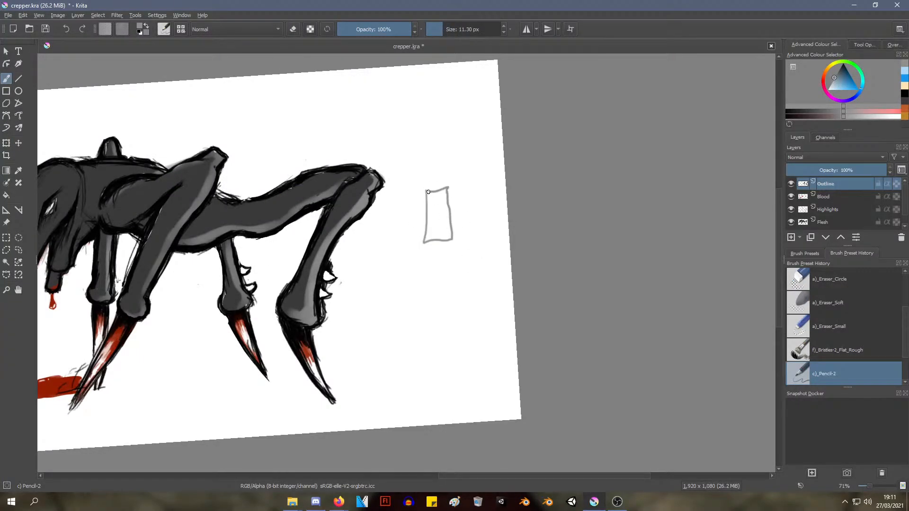
Sketch a second rectangle with a smaller inner shape beside the first, and erase both rectangles using the Eraser Soft brush at 60 px
{"action": "mouse_move", "coordinate": [472, 239]}
{"action": "left_mouse_down"}
{"action": "mouse_move", "coordinate": [472, 195]}
{"action": "mouse_move", "coordinate": [502, 185]}
{"action": "mouse_move", "coordinate": [503, 234]}
{"action": "mouse_move", "coordinate": [475, 244]}
{"action": "mouse_move", "coordinate": [495, 203]}
{"action": "mouse_move", "coordinate": [488, 240]}
{"action": "left_mouse_up"}
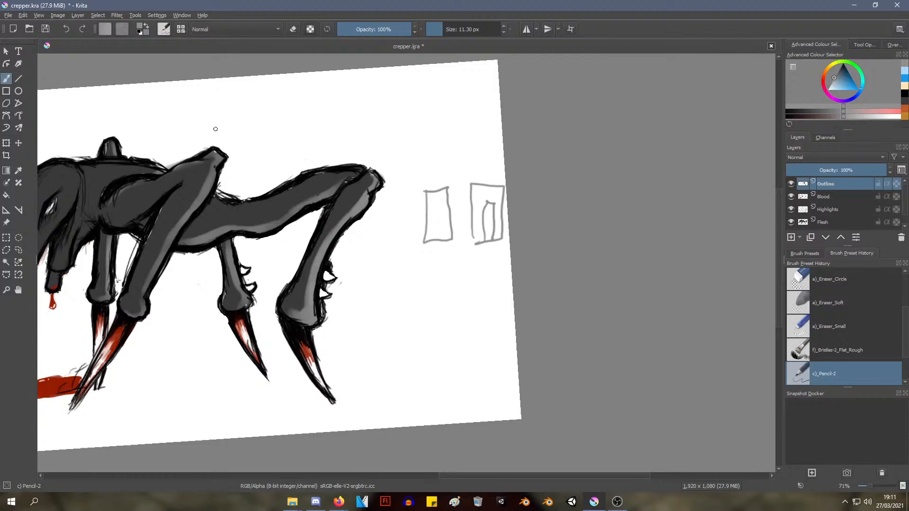
{"action": "right_click", "coordinate": [250, 155]}
{"action": "left_click", "coordinate": [251, 90]}
{"action": "mouse_move", "coordinate": [470, 190]}
{"action": "left_mouse_down"}
{"action": "mouse_move", "coordinate": [446, 252]}
{"action": "mouse_move", "coordinate": [441, 155]}
{"action": "mouse_move", "coordinate": [430, 203]}
{"action": "mouse_move", "coordinate": [444, 169]}
{"action": "mouse_move", "coordinate": [478, 209]}
{"action": "mouse_move", "coordinate": [491, 254]}
{"action": "mouse_move", "coordinate": [487, 185]}
{"action": "left_mouse_up"}
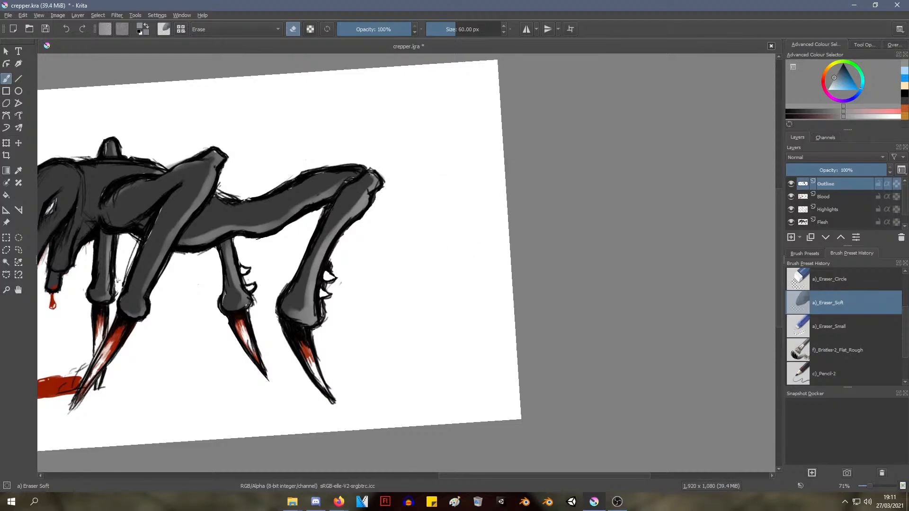
Darken the crease between the shoulder and the near front leg in black with the Pencil-2 brush at 11.30 px
{"action": "middle_click_drag", "start_coordinate": [367, 225], "coordinate": [504, 220], "text": "ctrl"}
{"action": "middle_click_drag", "start_coordinate": [435, 252], "coordinate": [413, 243], "text": "ctrl"}
{"action": "right_click", "coordinate": [407, 271]}
{"action": "left_click", "coordinate": [471, 251]}
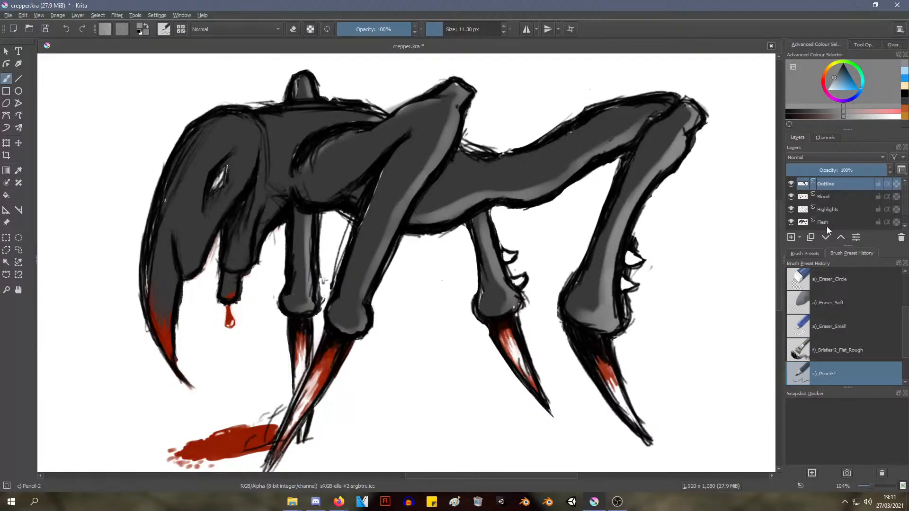
{"action": "mouse_move", "coordinate": [481, 288]}
{"action": "left_mouse_down"}
{"action": "mouse_move", "coordinate": [477, 310]}
{"action": "mouse_move", "coordinate": [479, 268]}
{"action": "left_mouse_up"}
{"action": "left_click", "coordinate": [476, 300], "text": "ctrl"}
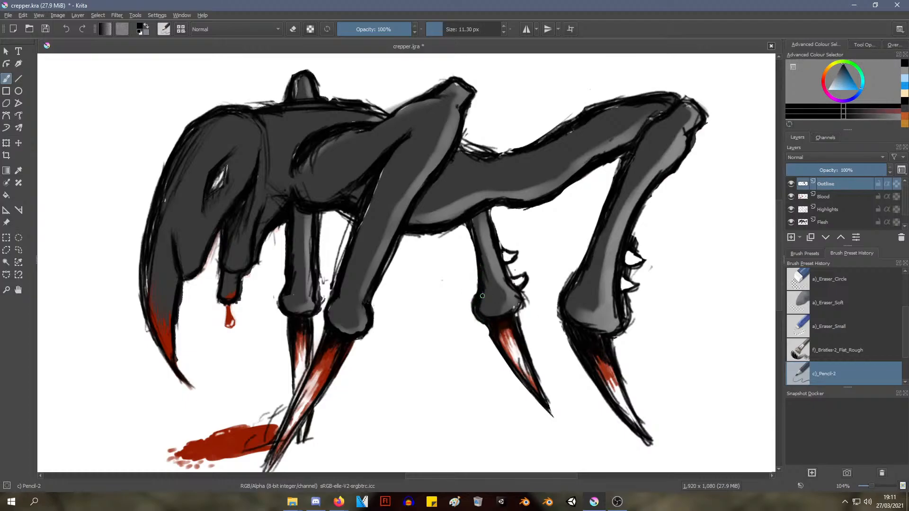
{"action": "middle_click_drag", "start_coordinate": [283, 274], "coordinate": [348, 256]}
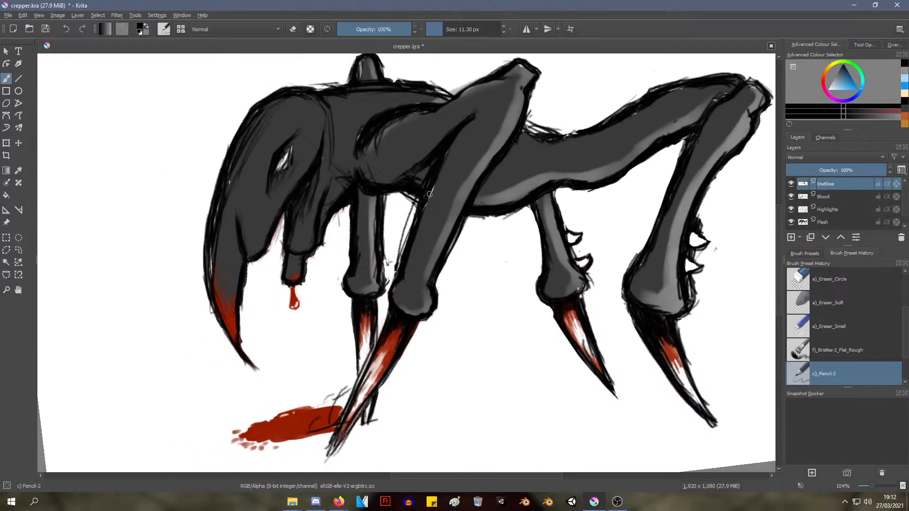
{"action": "left_click_drag", "start_coordinate": [438, 181], "coordinate": [426, 203]}
{"action": "left_click_drag", "start_coordinate": [460, 134], "coordinate": [442, 170]}
{"action": "middle_click_drag", "start_coordinate": [457, 143], "coordinate": [438, 159], "text": "ctrl"}
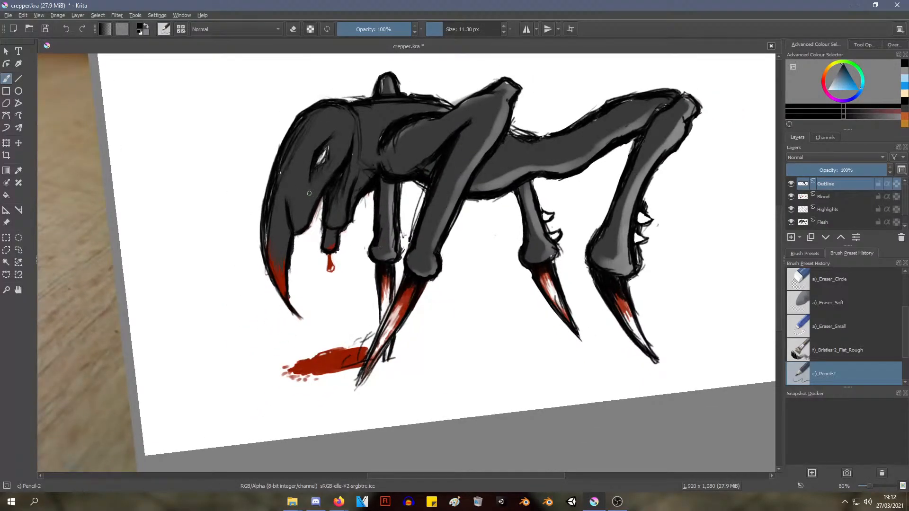
Fill the gaps in the outline along the outer edge of the head and beak with solid black strokes
{"action": "middle_click_drag", "start_coordinate": [286, 215], "coordinate": [261, 248], "text": "ctrl"}
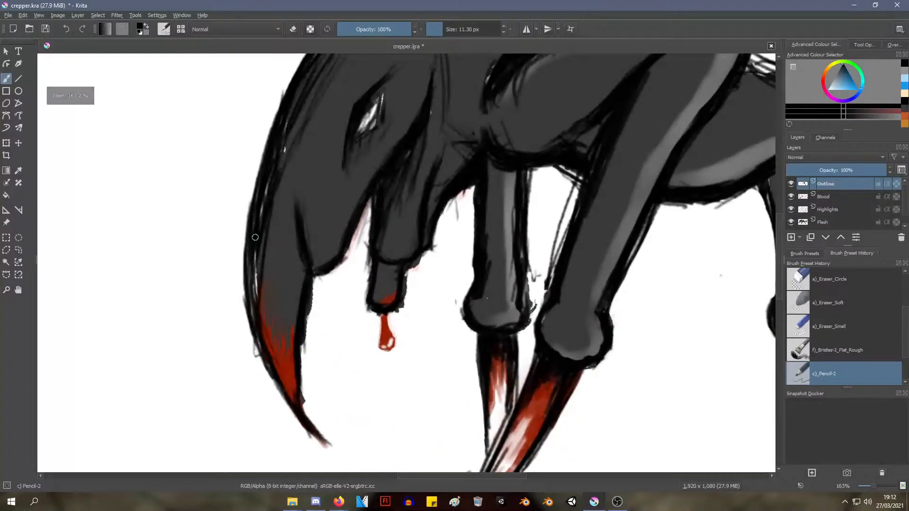
{"action": "mouse_move", "coordinate": [254, 308]}
{"action": "left_mouse_down"}
{"action": "mouse_move", "coordinate": [266, 173]}
{"action": "mouse_move", "coordinate": [273, 181]}
{"action": "mouse_move", "coordinate": [294, 99]}
{"action": "mouse_move", "coordinate": [259, 189]}
{"action": "mouse_move", "coordinate": [267, 197]}
{"action": "mouse_move", "coordinate": [264, 173]}
{"action": "left_mouse_up"}
{"action": "middle_click_drag", "start_coordinate": [286, 148], "coordinate": [282, 197], "text": "ctrl"}
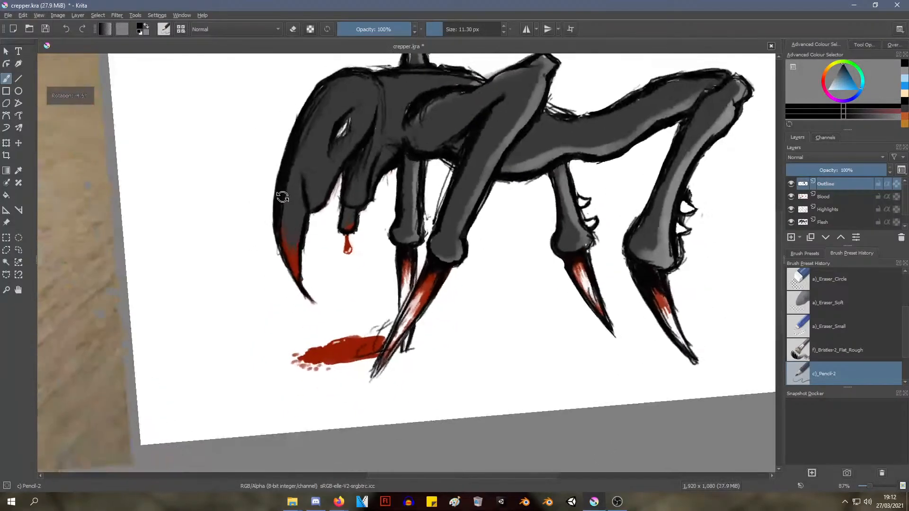
{"action": "middle_click_drag", "start_coordinate": [283, 235], "coordinate": [287, 215]}
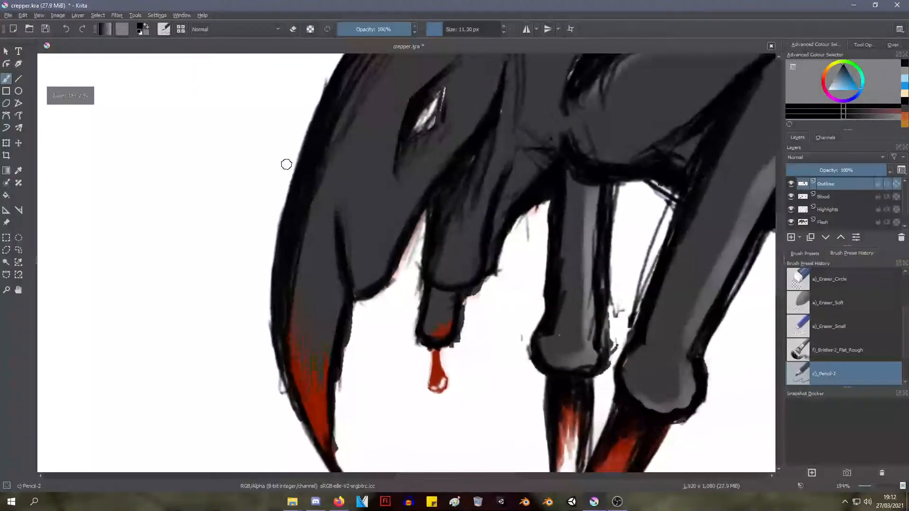
{"action": "mouse_move", "coordinate": [286, 165]}
{"action": "middle_mouse_down", "text": "shift"}
{"action": "mouse_move", "coordinate": [292, 179]}
{"action": "mouse_move", "coordinate": [290, 159]}
{"action": "mouse_move", "coordinate": [302, 164]}
{"action": "mouse_move", "coordinate": [269, 258]}
{"action": "middle_mouse_up", "text": "shift"}
{"action": "middle_click_drag", "start_coordinate": [268, 258], "coordinate": [269, 248], "text": "shift"}
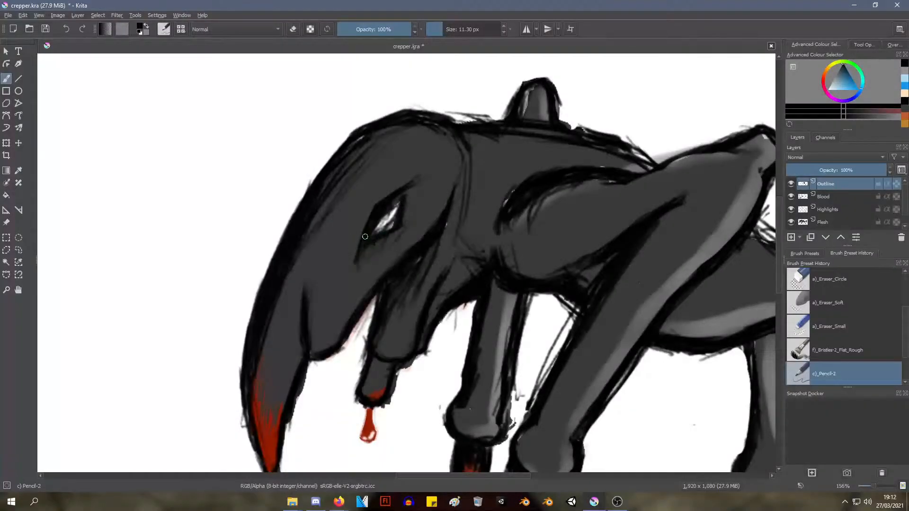
Thicken the black outline around the eye and extend its pointed lower corner
{"action": "left_click_drag", "start_coordinate": [360, 253], "coordinate": [370, 250]}
{"action": "left_click_drag", "start_coordinate": [415, 192], "coordinate": [402, 223]}
{"action": "left_click_drag", "start_coordinate": [416, 200], "coordinate": [409, 217]}
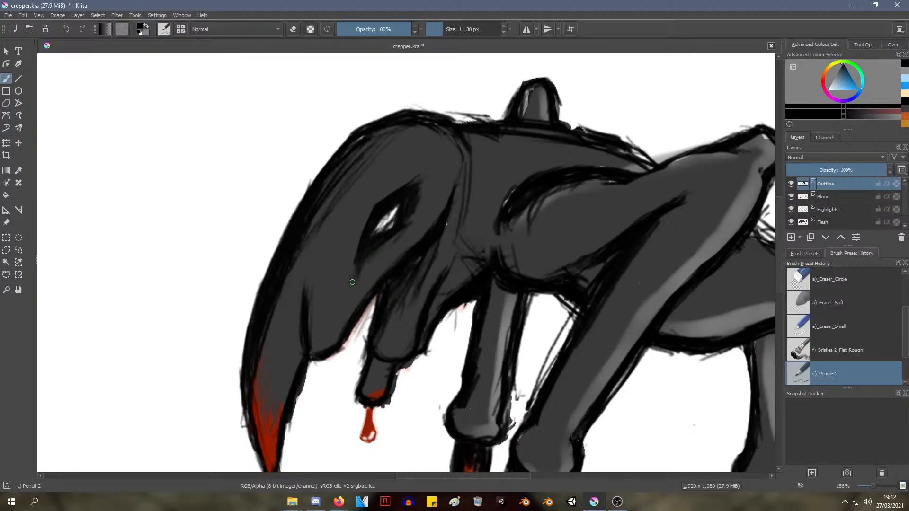
{"action": "left_click_drag", "start_coordinate": [355, 264], "coordinate": [354, 280]}
{"action": "mouse_move", "coordinate": [393, 236]}
{"action": "left_mouse_down"}
{"action": "mouse_move", "coordinate": [413, 214]}
{"action": "mouse_move", "coordinate": [415, 192]}
{"action": "left_mouse_up"}
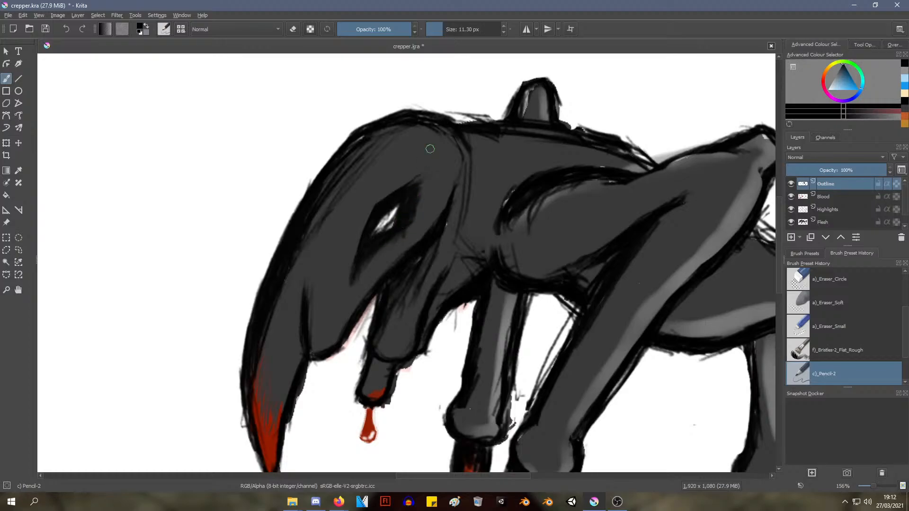
Darken the crease beneath the head in black and reinforce the outline across the top of the head
{"action": "middle_click_drag", "start_coordinate": [417, 154], "coordinate": [418, 236], "text": "ctrl"}
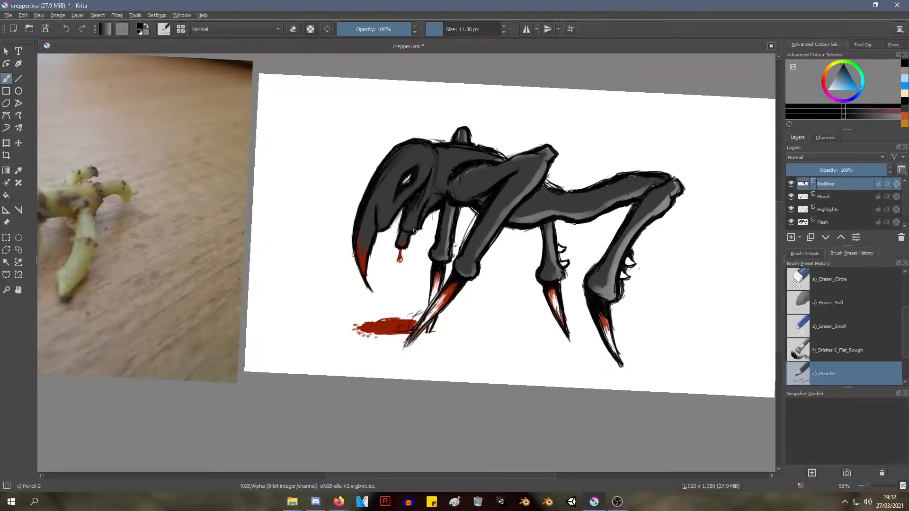
{"action": "mouse_move", "coordinate": [405, 217]}
{"action": "middle_mouse_down", "text": "ctrl"}
{"action": "mouse_move", "coordinate": [438, 153]}
{"action": "mouse_move", "coordinate": [391, 161]}
{"action": "mouse_move", "coordinate": [383, 233]}
{"action": "middle_mouse_up", "text": "ctrl"}
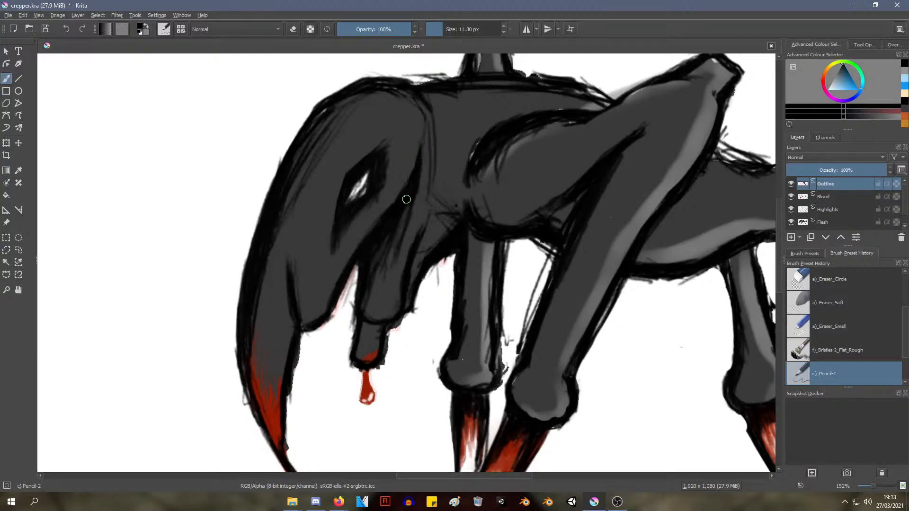
{"action": "left_click_drag", "start_coordinate": [304, 145], "coordinate": [316, 130]}
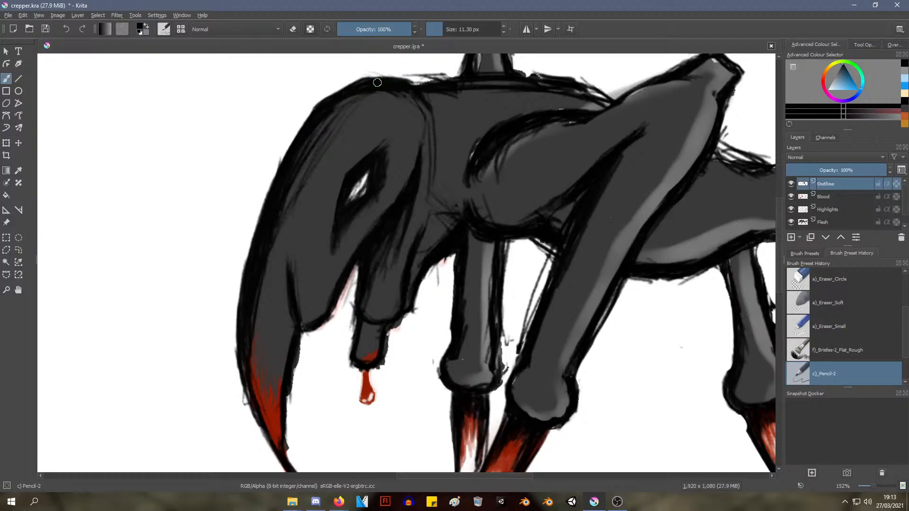
{"action": "left_click_drag", "start_coordinate": [377, 82], "coordinate": [427, 85]}
Thicken the curved black outline around the front and upper edge of the near shoulder
{"action": "scroll", "coordinate": [418, 135], "scroll_direction": "down", "scroll_amount": 4}
{"action": "middle_click_drag", "start_coordinate": [419, 135], "coordinate": [400, 184], "text": "shift"}
{"action": "scroll", "coordinate": [410, 141], "scroll_direction": "up", "scroll_amount": 1}
{"action": "scroll", "coordinate": [401, 184], "scroll_direction": "up", "scroll_amount": 4}
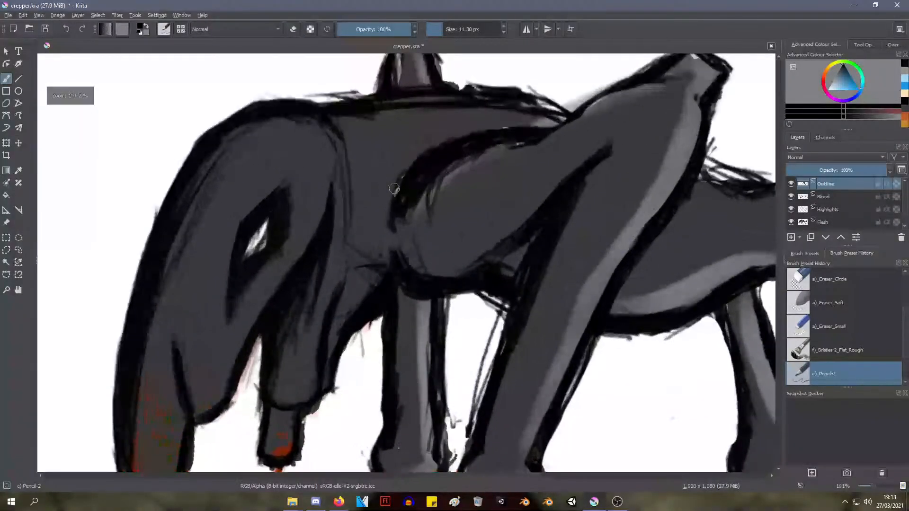
{"action": "left_click_drag", "start_coordinate": [404, 185], "coordinate": [421, 164]}
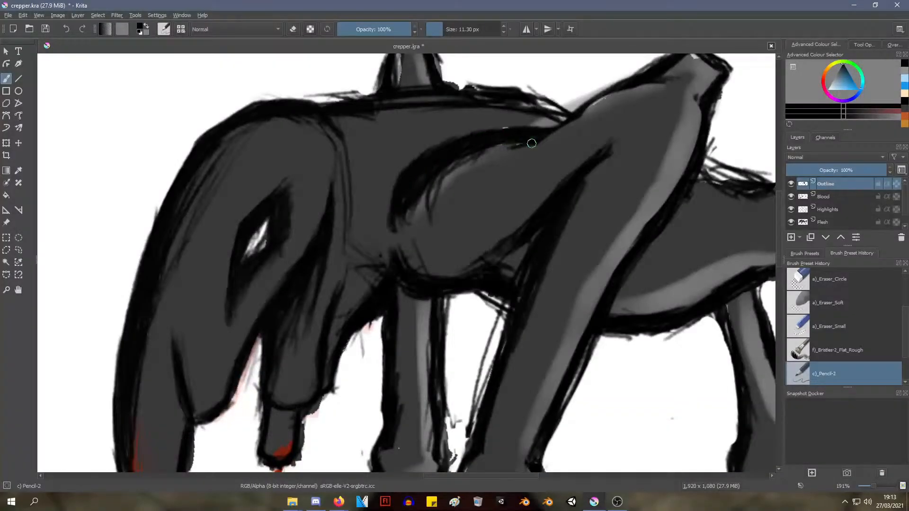
{"action": "middle_click_drag", "start_coordinate": [501, 154], "coordinate": [493, 255], "text": "ctrl"}
{"action": "middle_click_drag", "start_coordinate": [428, 189], "coordinate": [423, 193], "text": "shift"}
{"action": "middle_click_drag", "start_coordinate": [419, 194], "coordinate": [347, 224]}
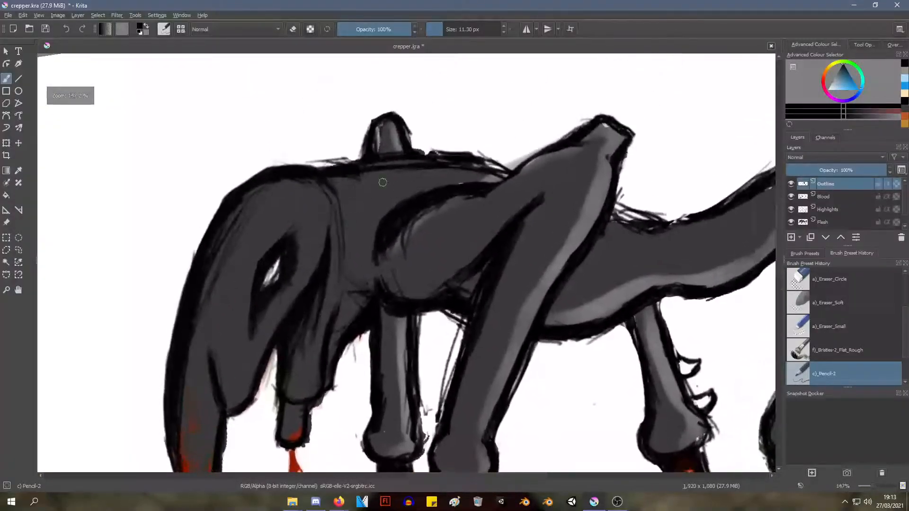
{"action": "right_click", "coordinate": [415, 246]}
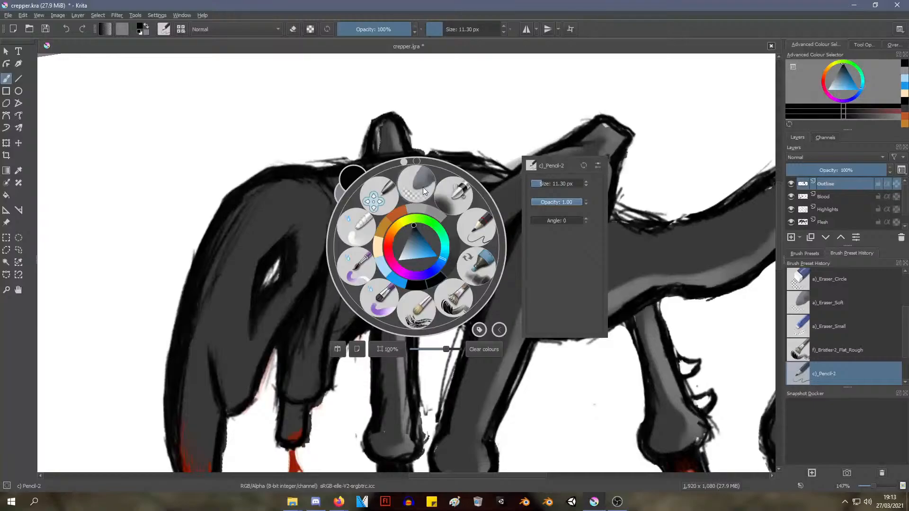
{"action": "left_click", "coordinate": [458, 154]}
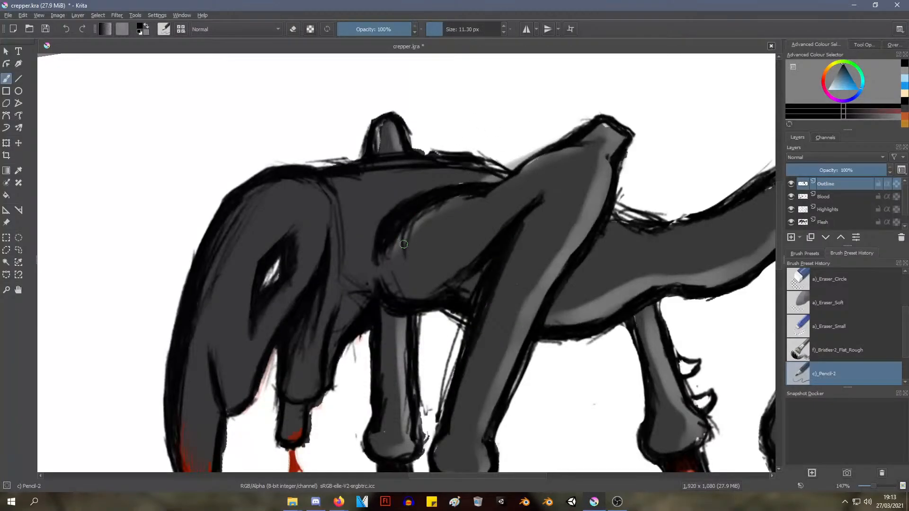
{"action": "right_click", "coordinate": [424, 236]}
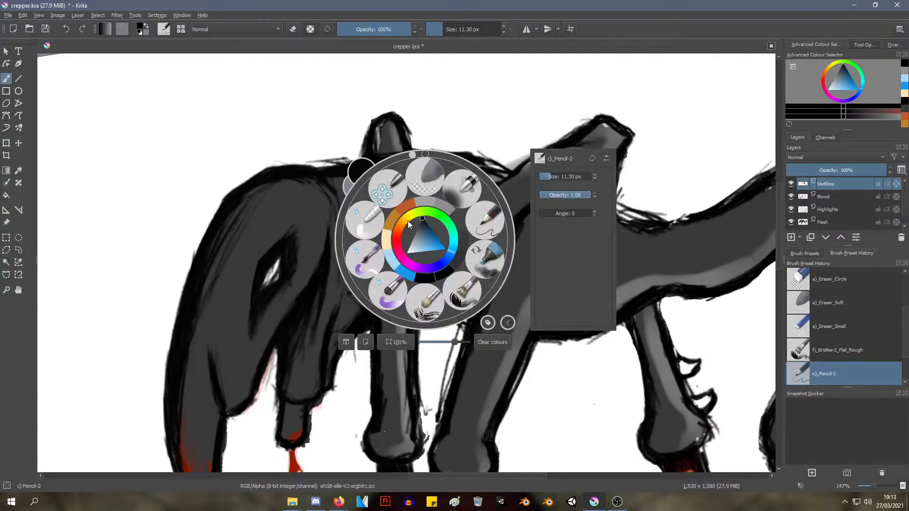
{"action": "left_click", "coordinate": [484, 138]}
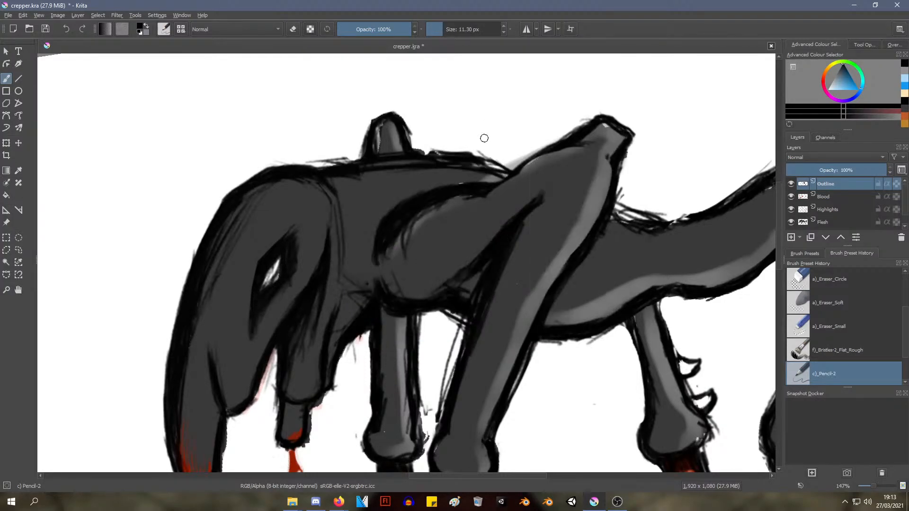
Sample the dark grey skin colour and paint over the stray black lines along the inner edge of the shoulder outline
{"action": "left_click", "coordinate": [433, 240], "text": "ctrl"}
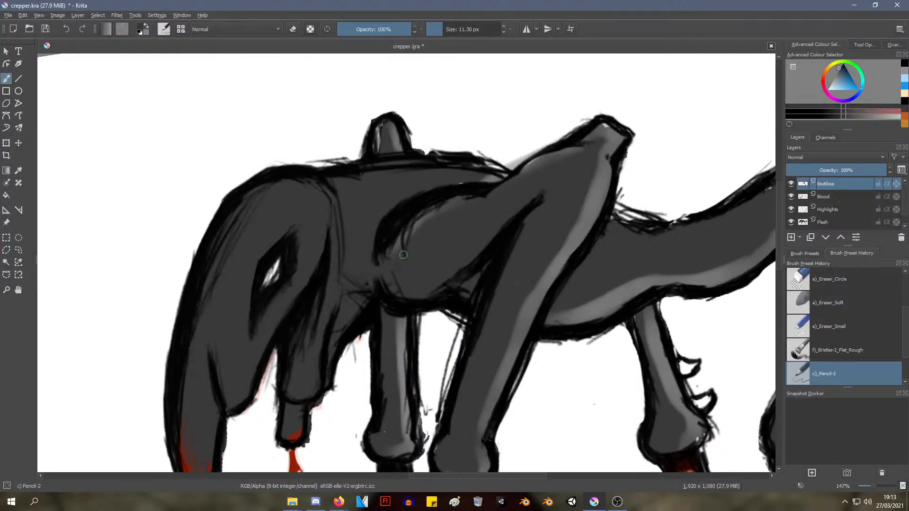
{"action": "left_click_drag", "start_coordinate": [403, 255], "coordinate": [398, 271]}
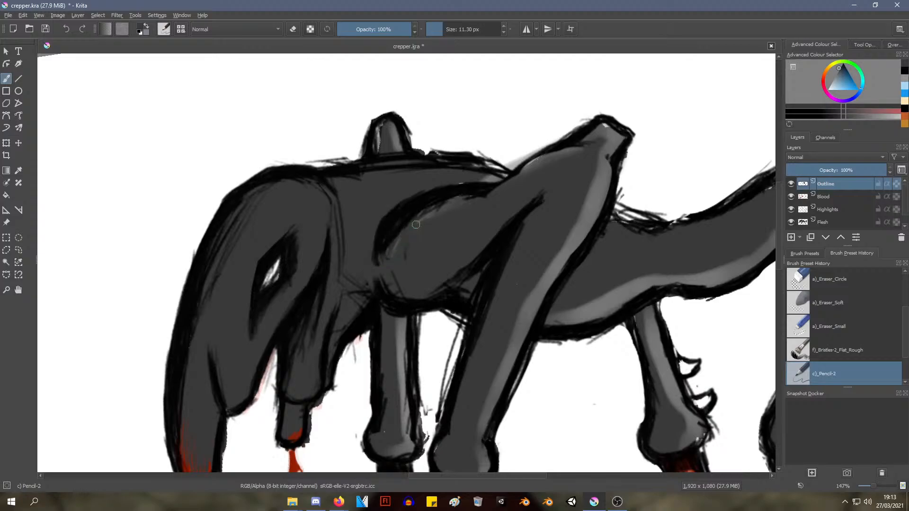
{"action": "left_click_drag", "start_coordinate": [417, 220], "coordinate": [400, 249]}
{"action": "mouse_move", "coordinate": [419, 225]}
{"action": "middle_mouse_down", "text": "ctrl"}
{"action": "mouse_move", "coordinate": [396, 270]}
{"action": "mouse_move", "coordinate": [421, 213]}
{"action": "mouse_move", "coordinate": [382, 271]}
{"action": "mouse_move", "coordinate": [400, 239]}
{"action": "mouse_move", "coordinate": [317, 234]}
{"action": "middle_mouse_up", "text": "ctrl"}
Reinforce the outline along the upper edge of the rear body and around the top of the hind thigh in black
{"action": "middle_click_drag", "start_coordinate": [479, 213], "coordinate": [365, 182]}
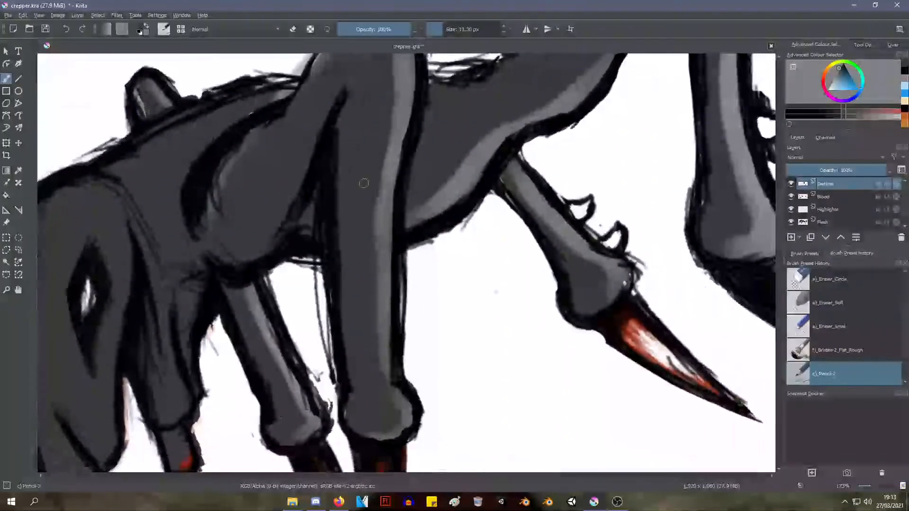
{"action": "mouse_move", "coordinate": [466, 197]}
{"action": "middle_mouse_down", "text": "shift"}
{"action": "mouse_move", "coordinate": [470, 245]}
{"action": "mouse_move", "coordinate": [443, 278]}
{"action": "mouse_move", "coordinate": [435, 177]}
{"action": "middle_mouse_up", "text": "shift"}
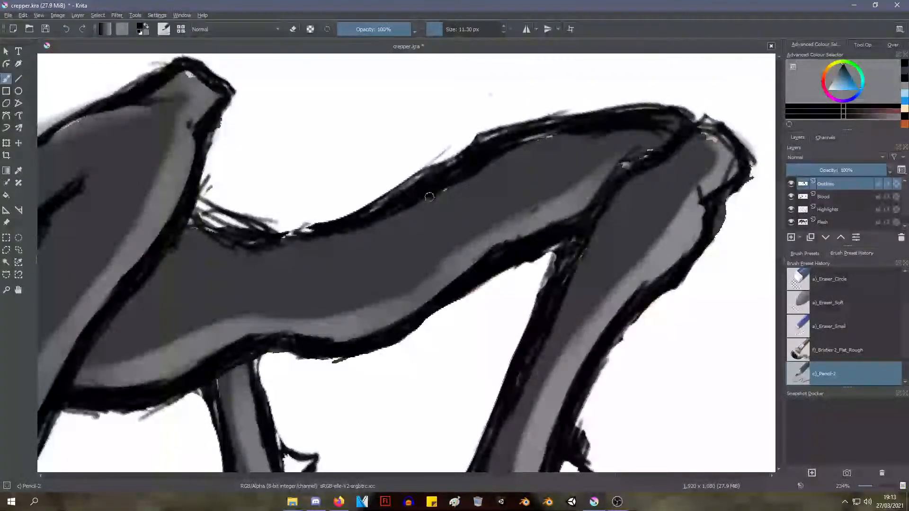
{"action": "mouse_move", "coordinate": [436, 173]}
{"action": "left_mouse_down"}
{"action": "mouse_move", "coordinate": [518, 126]}
{"action": "mouse_move", "coordinate": [549, 122]}
{"action": "mouse_move", "coordinate": [501, 146]}
{"action": "mouse_move", "coordinate": [591, 126]}
{"action": "mouse_move", "coordinate": [638, 133]}
{"action": "mouse_move", "coordinate": [656, 112]}
{"action": "mouse_move", "coordinate": [729, 144]}
{"action": "mouse_move", "coordinate": [724, 182]}
{"action": "mouse_move", "coordinate": [748, 173]}
{"action": "mouse_move", "coordinate": [740, 164]}
{"action": "mouse_move", "coordinate": [701, 244]}
{"action": "left_mouse_up"}
{"action": "mouse_move", "coordinate": [624, 166]}
{"action": "left_mouse_down"}
{"action": "mouse_move", "coordinate": [649, 153]}
{"action": "mouse_move", "coordinate": [627, 164]}
{"action": "mouse_move", "coordinate": [545, 295]}
{"action": "mouse_move", "coordinate": [576, 229]}
{"action": "mouse_move", "coordinate": [512, 395]}
{"action": "mouse_move", "coordinate": [563, 253]}
{"action": "mouse_move", "coordinate": [585, 236]}
{"action": "left_mouse_up"}
Touch up the black outline around the knee joint of the far hind leg
{"action": "scroll", "coordinate": [522, 281], "scroll_direction": "down", "scroll_amount": 6}
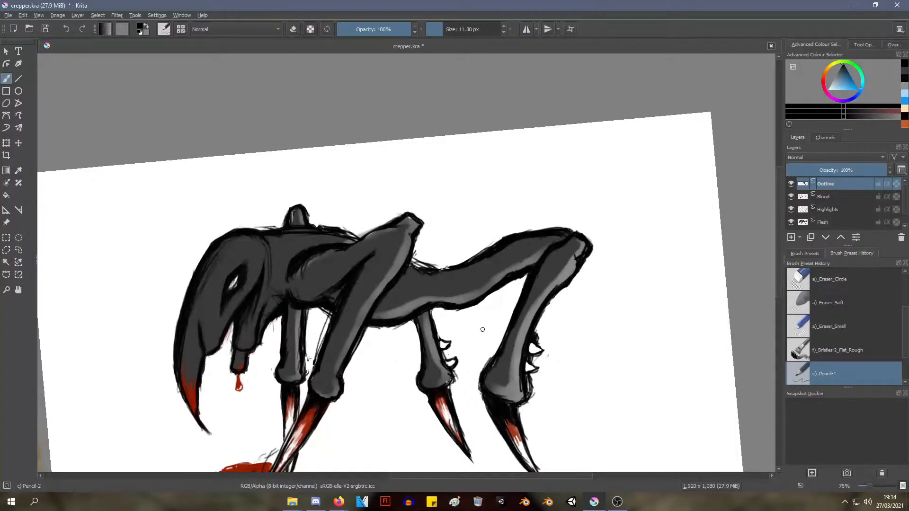
{"action": "scroll", "coordinate": [461, 342], "scroll_direction": "down", "scroll_amount": 2}
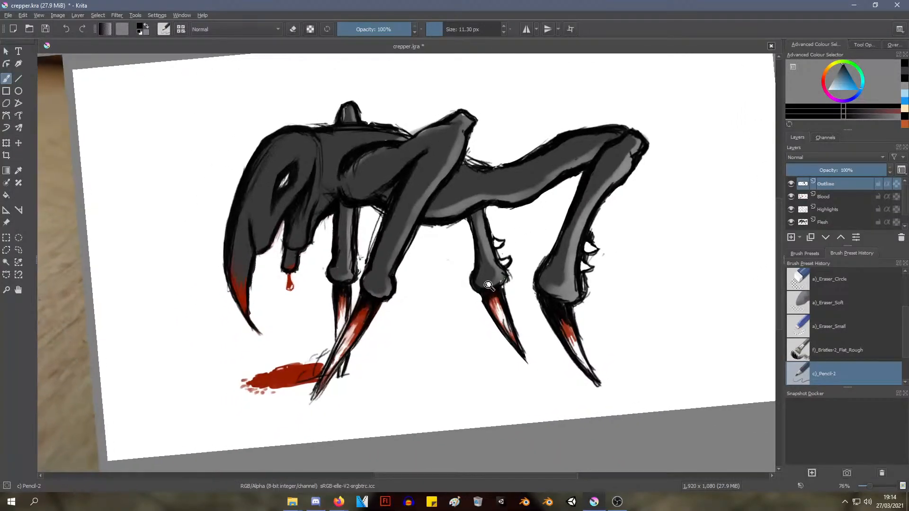
{"action": "scroll", "coordinate": [461, 342], "scroll_direction": "up", "scroll_amount": 6}
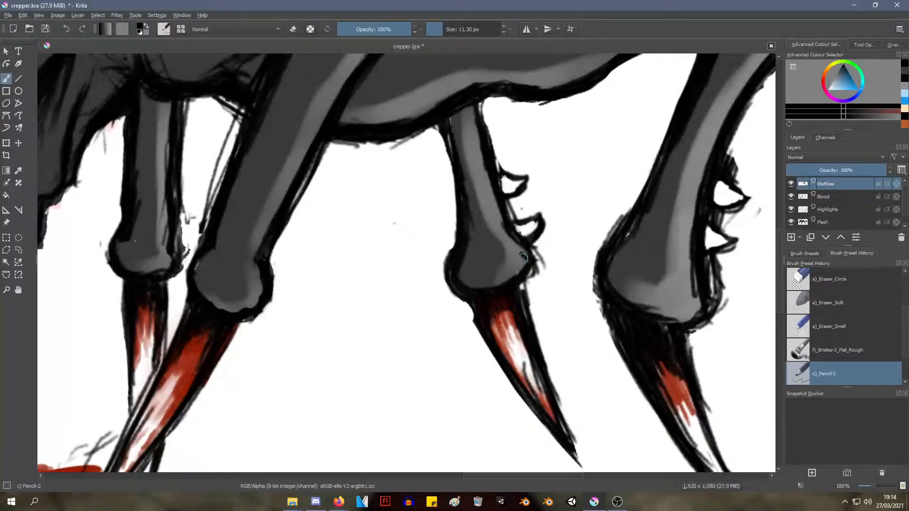
{"action": "mouse_move", "coordinate": [524, 258]}
{"action": "left_mouse_down"}
{"action": "mouse_move", "coordinate": [522, 248]}
{"action": "mouse_move", "coordinate": [519, 296]}
{"action": "mouse_move", "coordinate": [524, 265]}
{"action": "mouse_move", "coordinate": [472, 293]}
{"action": "left_mouse_up"}
{"action": "middle_click_drag", "start_coordinate": [409, 231], "coordinate": [376, 306], "text": "ctrl"}
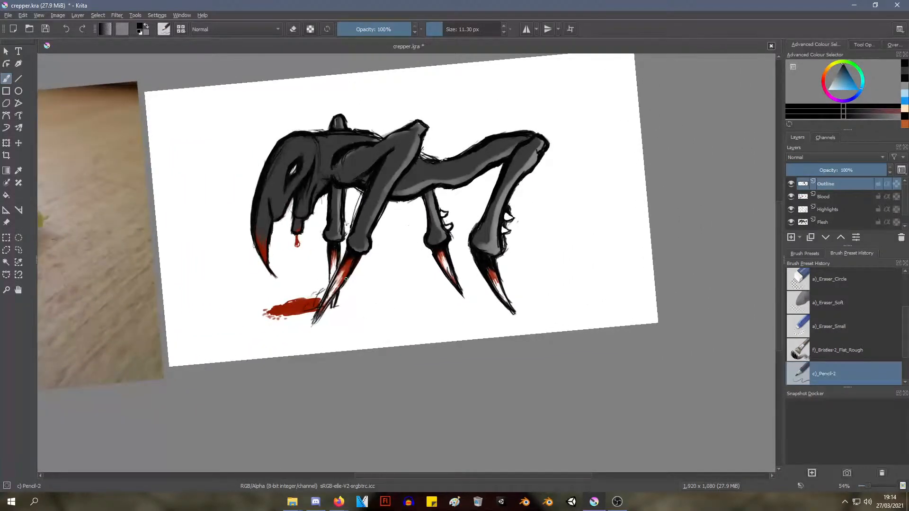
{"action": "middle_click_drag", "start_coordinate": [321, 232], "coordinate": [356, 285]}
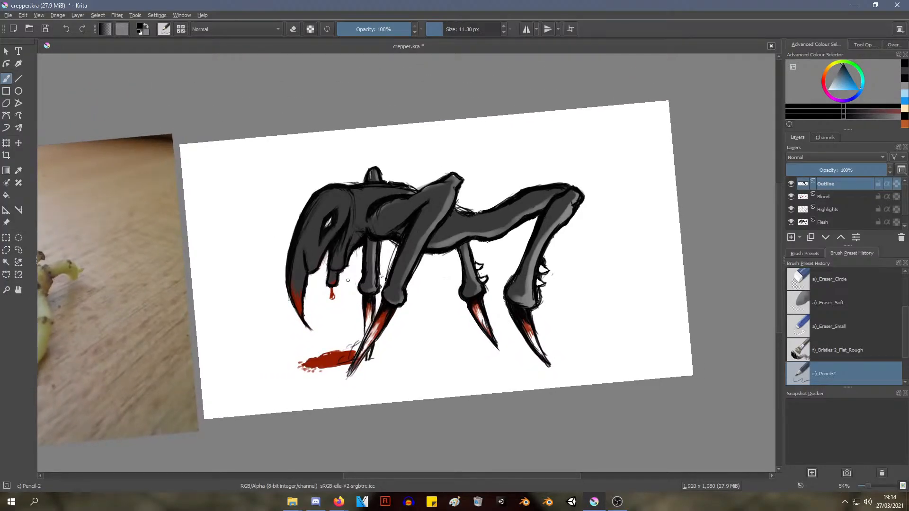
{"action": "scroll", "coordinate": [336, 288], "scroll_direction": "up", "scroll_amount": 4}
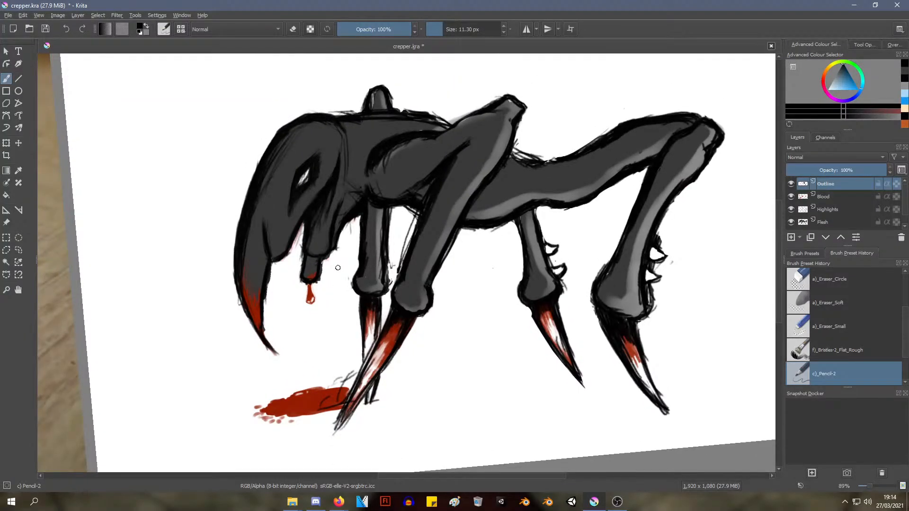
{"action": "mouse_move", "coordinate": [338, 268]}
{"action": "middle_mouse_down"}
{"action": "mouse_move", "coordinate": [326, 298]}
{"action": "mouse_move", "coordinate": [331, 255]}
{"action": "middle_mouse_up"}
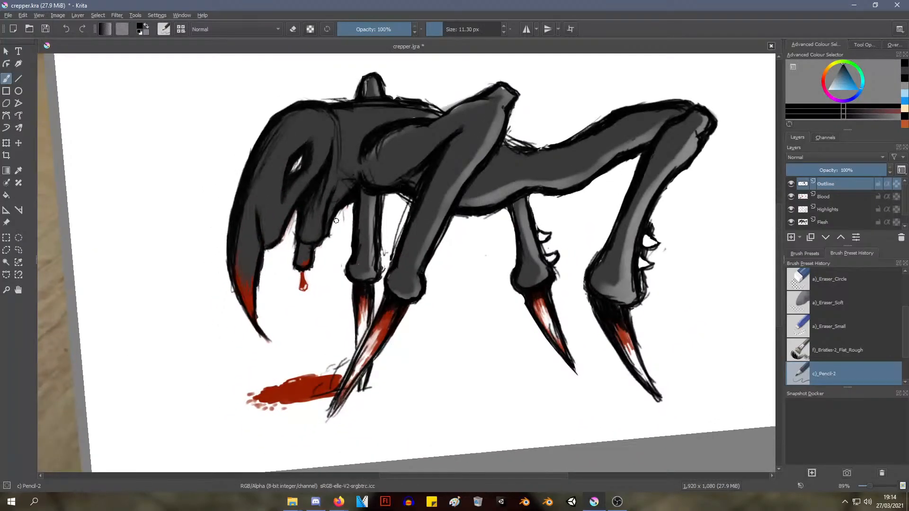
{"action": "mouse_move", "coordinate": [359, 249]}
{"action": "middle_mouse_down"}
{"action": "mouse_move", "coordinate": [389, 212]}
{"action": "mouse_move", "coordinate": [375, 250]}
{"action": "mouse_move", "coordinate": [371, 230]}
{"action": "mouse_move", "coordinate": [366, 267]}
{"action": "mouse_move", "coordinate": [357, 258]}
{"action": "middle_mouse_up"}
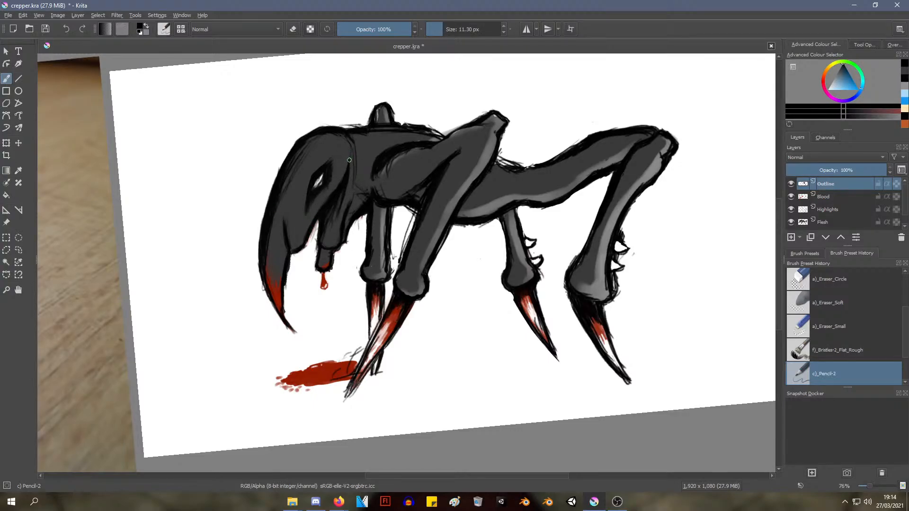
{"action": "mouse_move", "coordinate": [349, 183]}
{"action": "middle_mouse_down"}
{"action": "mouse_move", "coordinate": [373, 153]}
{"action": "mouse_move", "coordinate": [353, 228]}
{"action": "mouse_move", "coordinate": [381, 152]}
{"action": "mouse_move", "coordinate": [318, 186]}
{"action": "mouse_move", "coordinate": [243, 189]}
{"action": "mouse_move", "coordinate": [271, 176]}
{"action": "mouse_move", "coordinate": [123, 256]}
{"action": "middle_mouse_up"}
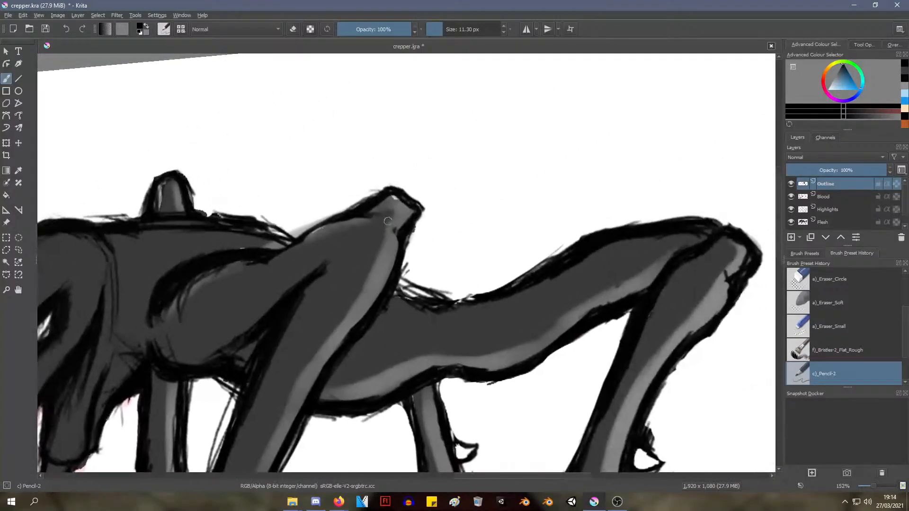
Sample the grey skin colour and try touching up the near front leg's raised joint and upper edge, undoing the strokes
{"action": "left_click", "coordinate": [373, 237], "text": "ctrl"}
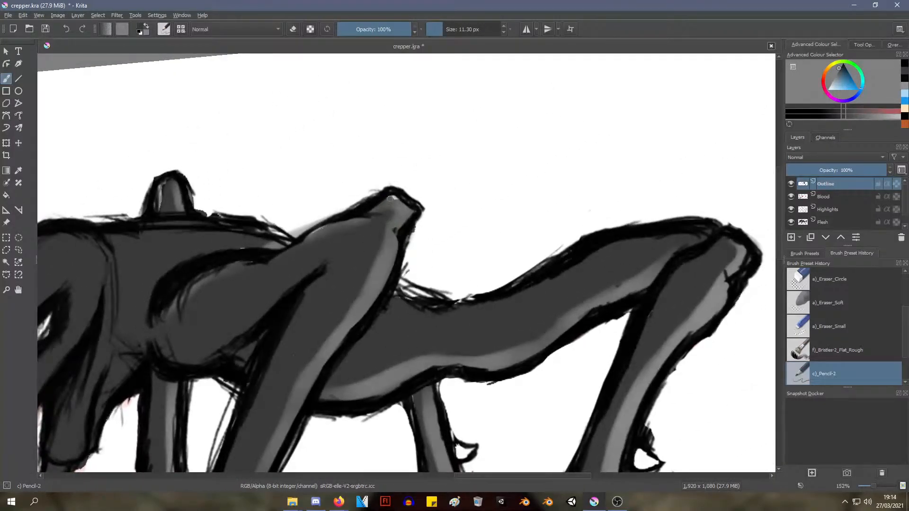
{"action": "left_click_drag", "start_coordinate": [389, 199], "coordinate": [401, 201]}
{"action": "left_click_drag", "start_coordinate": [313, 231], "coordinate": [337, 224]}
{"action": "key", "text": "ctrl+z"}
{"action": "key", "text": "ctrl+z"}
{"action": "key", "text": "ctrl+z"}
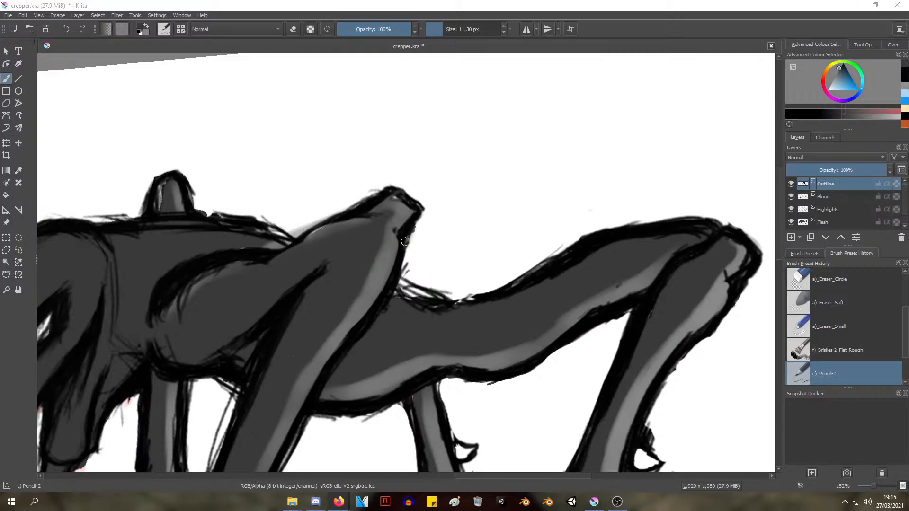
Sample the outline black and thicken the front edge of the near front leg down to its ankle joint
{"action": "middle_click_drag", "start_coordinate": [437, 249], "coordinate": [382, 328], "text": "ctrl"}
{"action": "mouse_move", "coordinate": [406, 362]}
{"action": "middle_mouse_down"}
{"action": "mouse_move", "coordinate": [346, 297]}
{"action": "mouse_move", "coordinate": [330, 210]}
{"action": "mouse_move", "coordinate": [244, 257]}
{"action": "middle_mouse_up"}
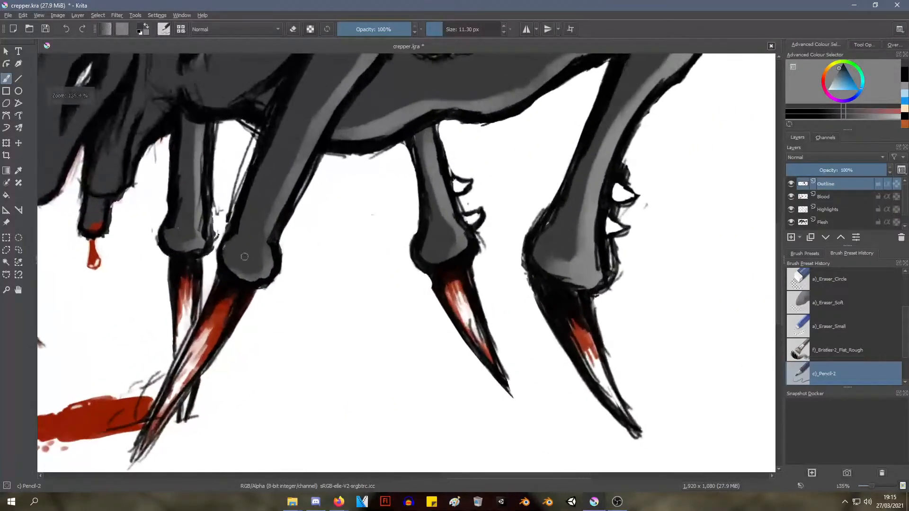
{"action": "left_click", "coordinate": [239, 212], "text": "ctrl"}
{"action": "left_click_drag", "start_coordinate": [236, 189], "coordinate": [217, 268]}
{"action": "left_click_drag", "start_coordinate": [227, 233], "coordinate": [224, 251]}
{"action": "left_click_drag", "start_coordinate": [246, 174], "coordinate": [231, 219]}
{"action": "mouse_move", "coordinate": [258, 154]}
{"action": "left_mouse_down"}
{"action": "mouse_move", "coordinate": [238, 195]}
{"action": "mouse_move", "coordinate": [240, 183]}
{"action": "left_mouse_up"}
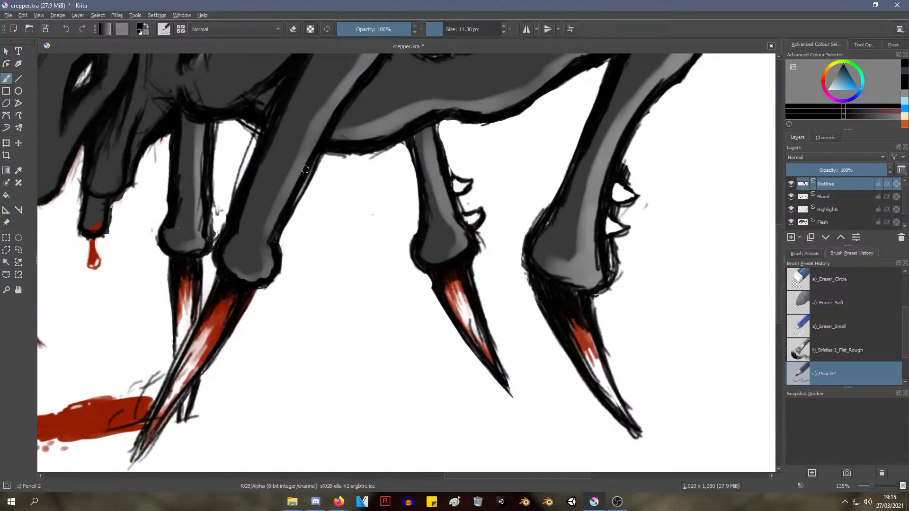
Thicken the black outline along the rear edges of the near front leg and the far front leg
{"action": "mouse_move", "coordinate": [315, 156]}
{"action": "left_mouse_down"}
{"action": "mouse_move", "coordinate": [287, 217]}
{"action": "mouse_move", "coordinate": [297, 193]}
{"action": "left_mouse_up"}
{"action": "left_click_drag", "start_coordinate": [216, 121], "coordinate": [213, 181]}
{"action": "left_click_drag", "start_coordinate": [216, 122], "coordinate": [211, 239]}
{"action": "left_click_drag", "start_coordinate": [203, 216], "coordinate": [209, 245]}
{"action": "mouse_move", "coordinate": [213, 210]}
{"action": "left_mouse_down"}
{"action": "mouse_move", "coordinate": [210, 241]}
{"action": "mouse_move", "coordinate": [211, 224]}
{"action": "mouse_move", "coordinate": [185, 253]}
{"action": "mouse_move", "coordinate": [215, 225]}
{"action": "left_mouse_up"}
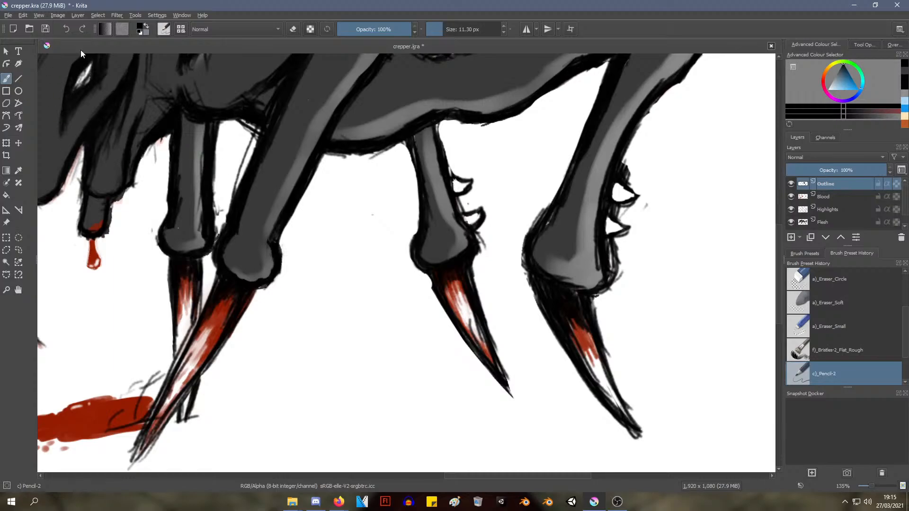
Erase the stray marks beside the far front leg's rear edge with the a)_Eraser_Soft brush at 8 px
{"action": "right_click", "coordinate": [225, 116]}
{"action": "left_click", "coordinate": [228, 98]}
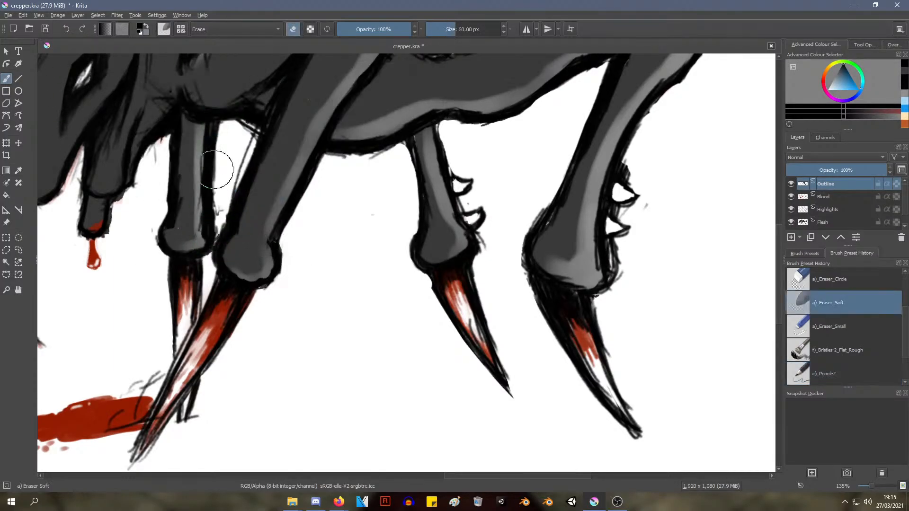
{"action": "right_click", "coordinate": [227, 130]}
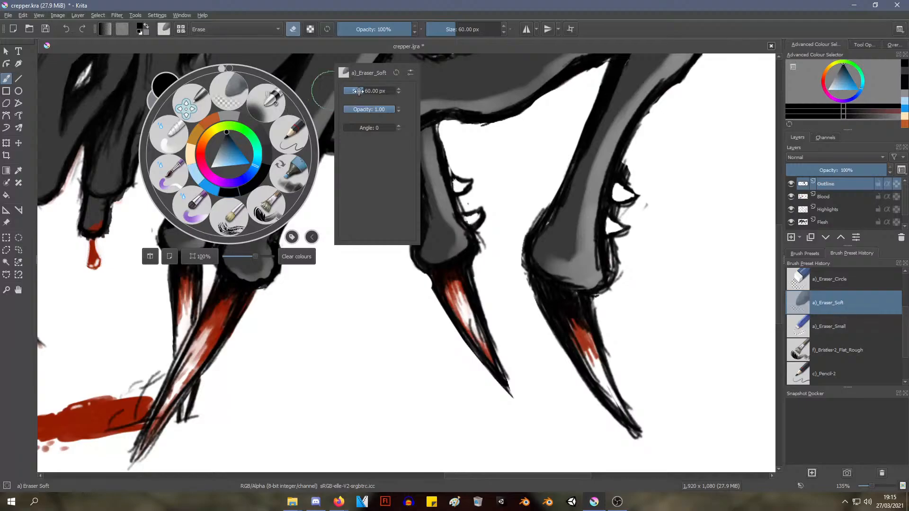
{"action": "left_click_drag", "start_coordinate": [358, 91], "coordinate": [354, 91]}
{"action": "left_click", "coordinate": [169, 256]}
{"action": "left_click", "coordinate": [299, 242]}
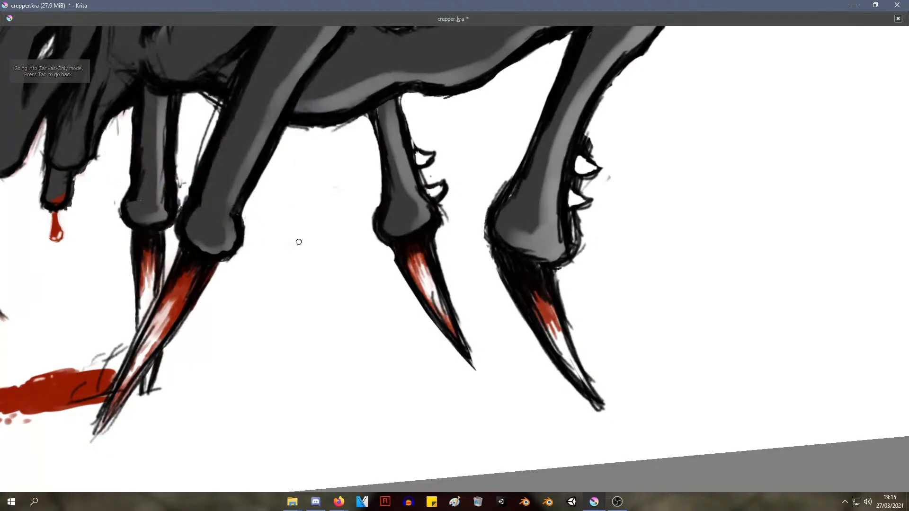
{"action": "left_click_drag", "start_coordinate": [177, 146], "coordinate": [177, 193]}
{"action": "mouse_move", "coordinate": [178, 149]}
{"action": "left_mouse_down"}
{"action": "mouse_move", "coordinate": [178, 204]}
{"action": "mouse_move", "coordinate": [178, 127]}
{"action": "left_mouse_up"}
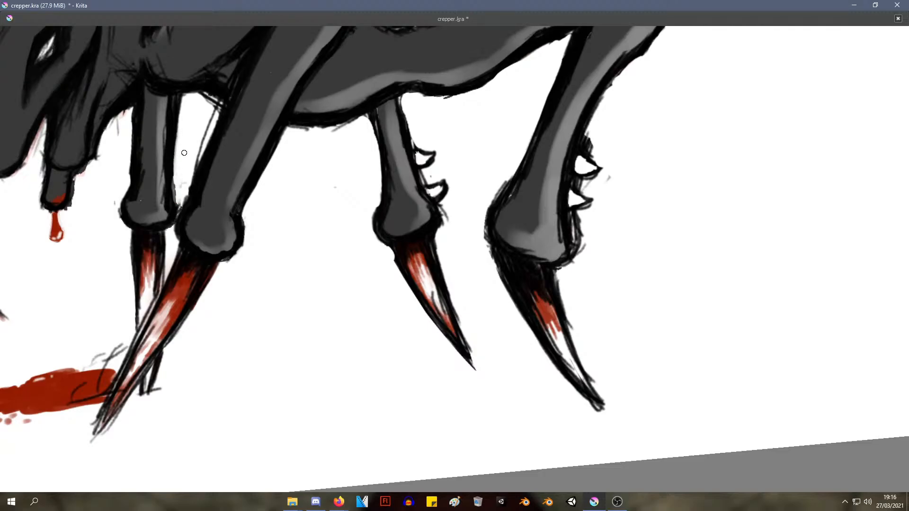
{"action": "key", "text": "ctrl"}
{"action": "middle_click_drag", "start_coordinate": [182, 170], "coordinate": [301, 314], "text": "ctrl"}
Switch back to the c)_Pencil-2 brush
{"action": "right_click", "coordinate": [472, 127]}
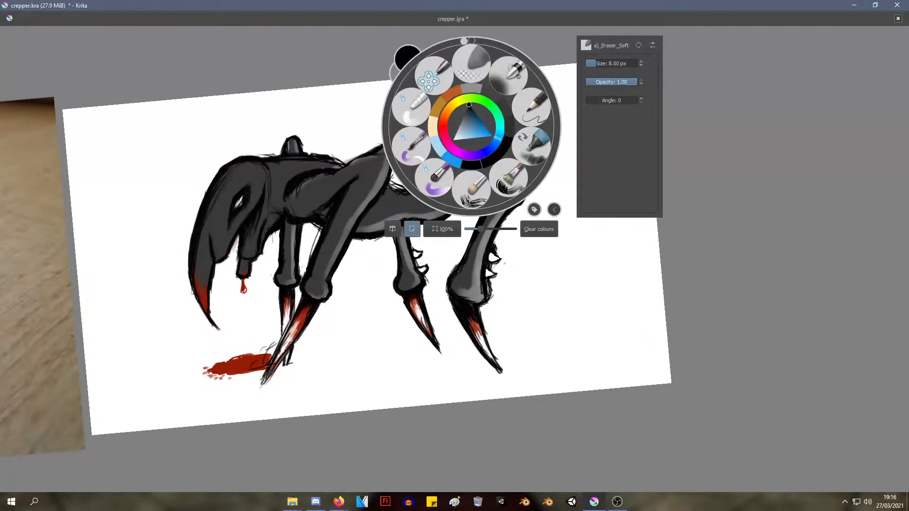
{"action": "left_click", "coordinate": [521, 97]}
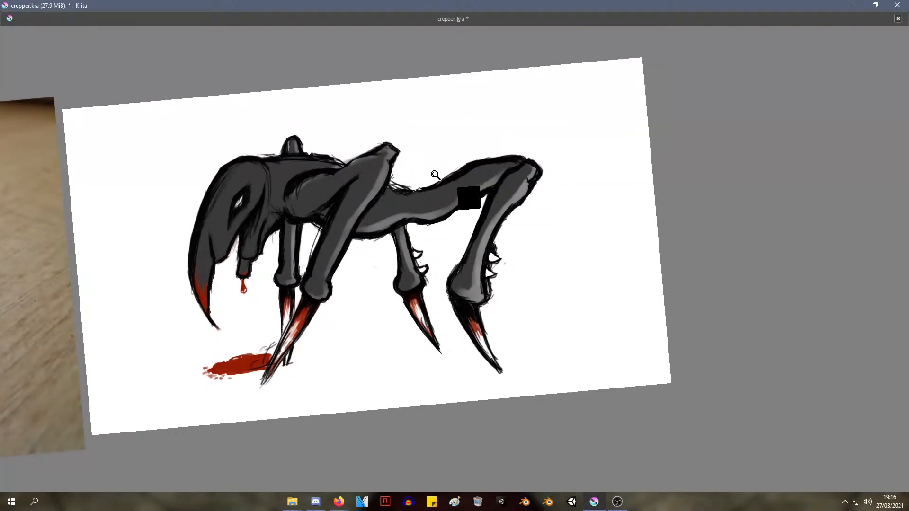
{"action": "mouse_move", "coordinate": [436, 175]}
{"action": "middle_mouse_down", "text": "ctrl"}
{"action": "mouse_move", "coordinate": [441, 161]}
{"action": "mouse_move", "coordinate": [415, 200]}
{"action": "mouse_move", "coordinate": [413, 189]}
{"action": "mouse_move", "coordinate": [411, 207]}
{"action": "mouse_move", "coordinate": [465, 189]}
{"action": "middle_mouse_up", "text": "ctrl"}
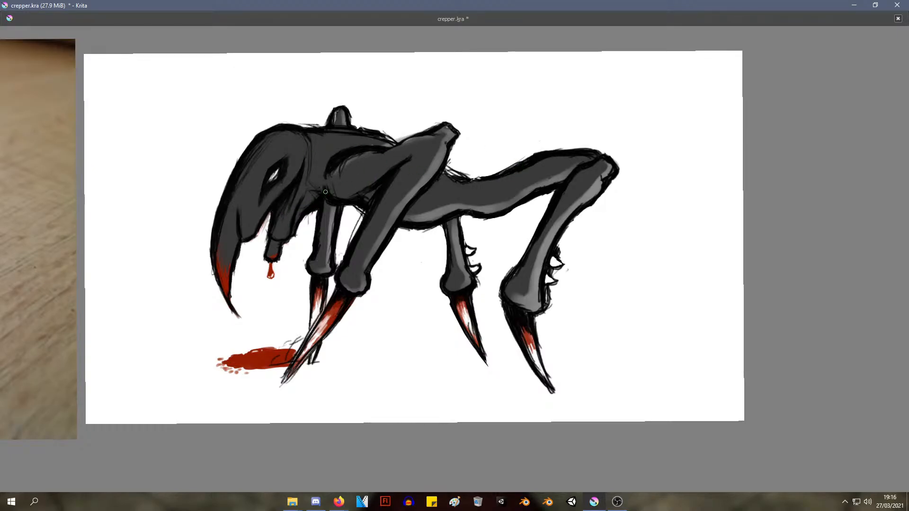
Examine the whole creature painting beside the reference photo
{"action": "mouse_move", "coordinate": [365, 249]}
{"action": "middle_mouse_down", "text": "ctrl"}
{"action": "mouse_move", "coordinate": [365, 236]}
{"action": "mouse_move", "coordinate": [365, 250]}
{"action": "middle_mouse_up", "text": "ctrl"}
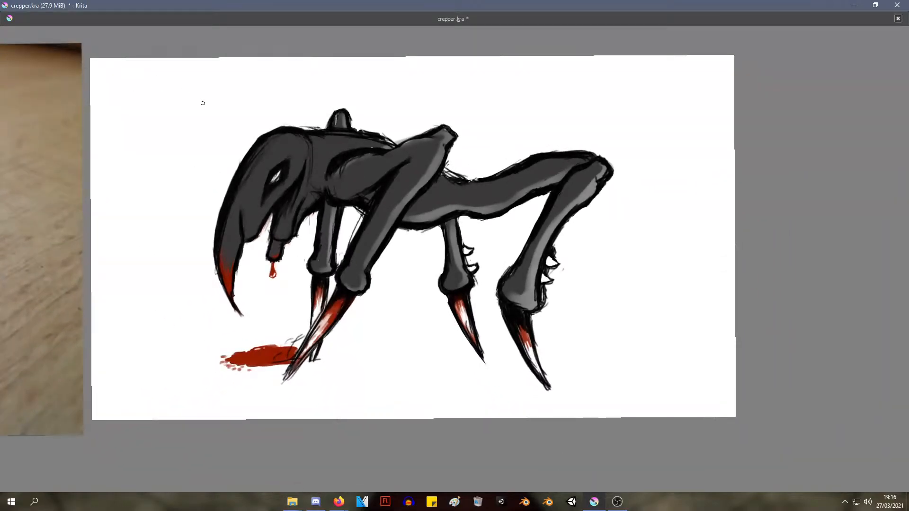
{"action": "middle_click_drag", "start_coordinate": [327, 277], "coordinate": [356, 252], "text": "ctrl"}
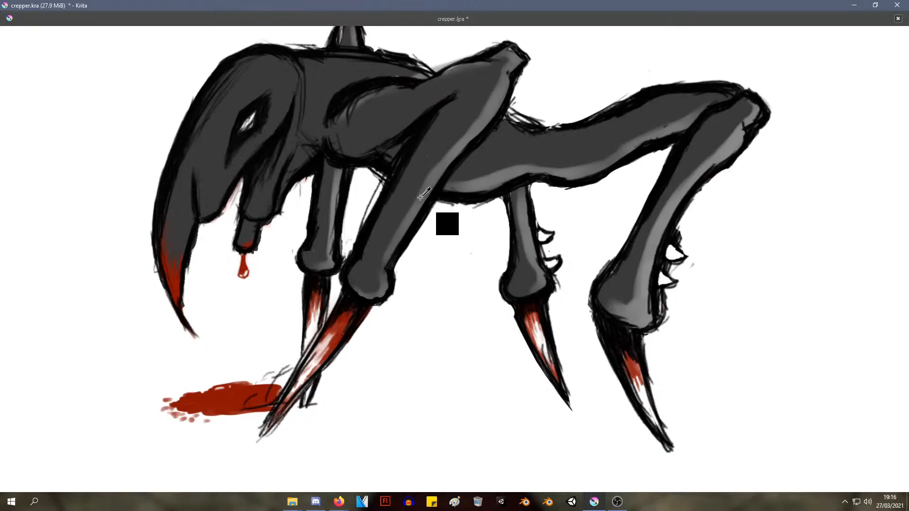
{"action": "right_click", "coordinate": [633, 230]}
{"action": "scroll", "coordinate": [649, 90], "scroll_direction": "down", "scroll_amount": 2}
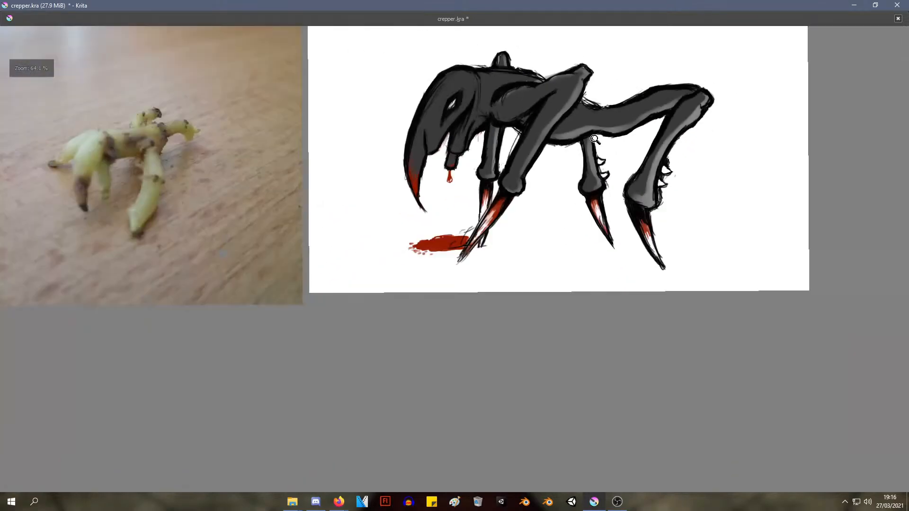
{"action": "scroll", "coordinate": [649, 91], "scroll_direction": "down", "scroll_amount": 1}
{"action": "scroll", "coordinate": [649, 91], "scroll_direction": "up", "scroll_amount": 1}
{"action": "middle_click_drag", "start_coordinate": [650, 90], "coordinate": [553, 216]}
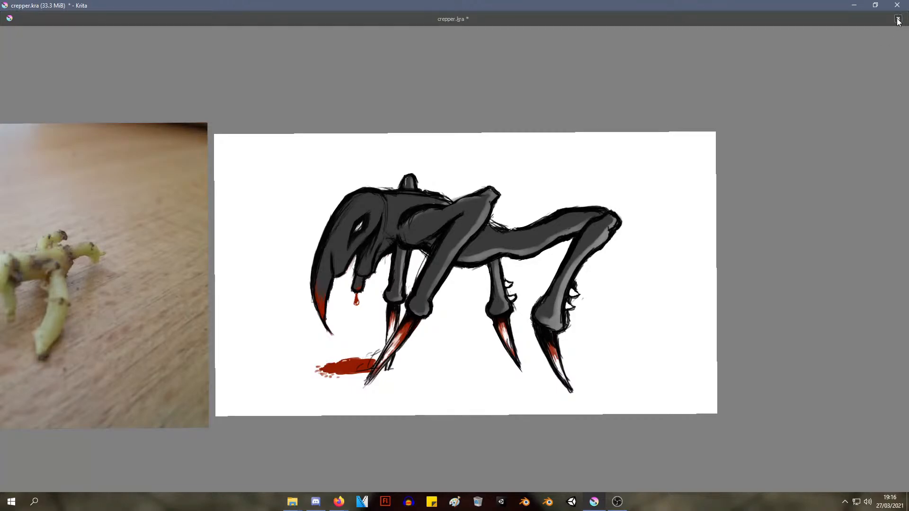
{"action": "key", "text": "ctrl+s"}
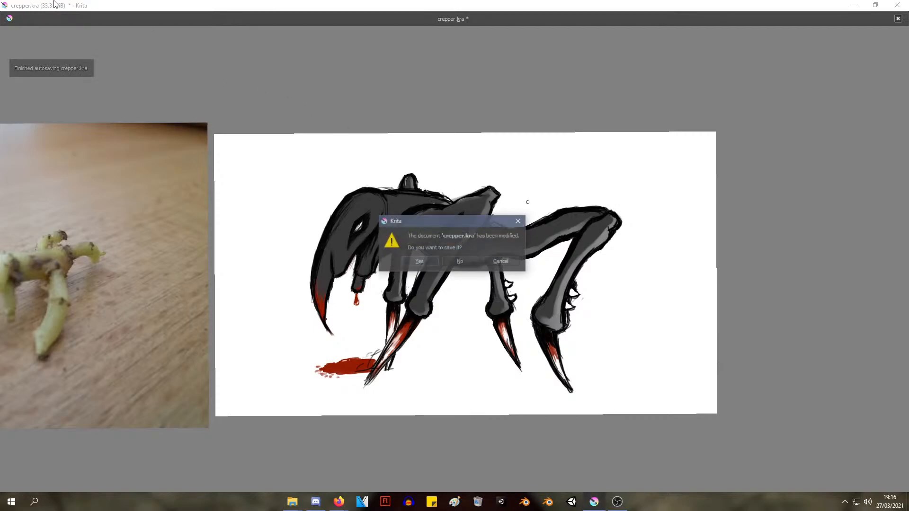
{"action": "left_click", "coordinate": [501, 262]}
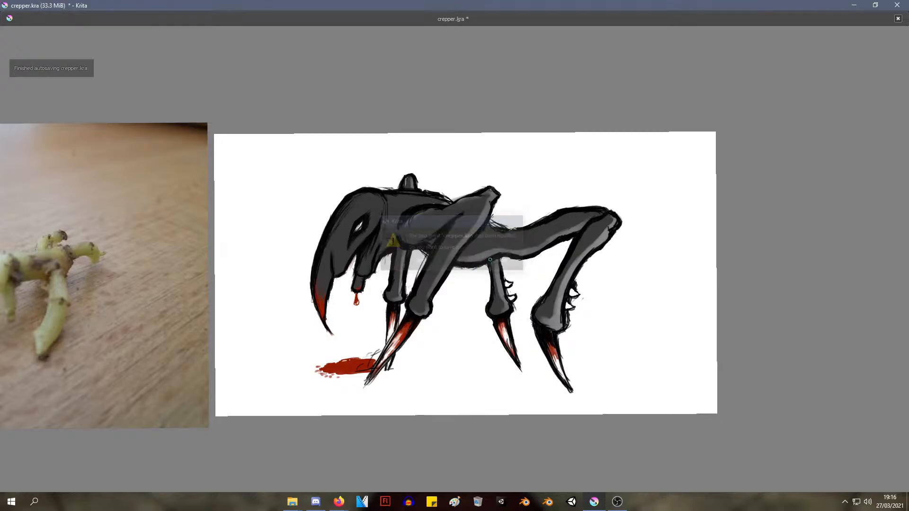
{"action": "right_click", "coordinate": [442, 66]}
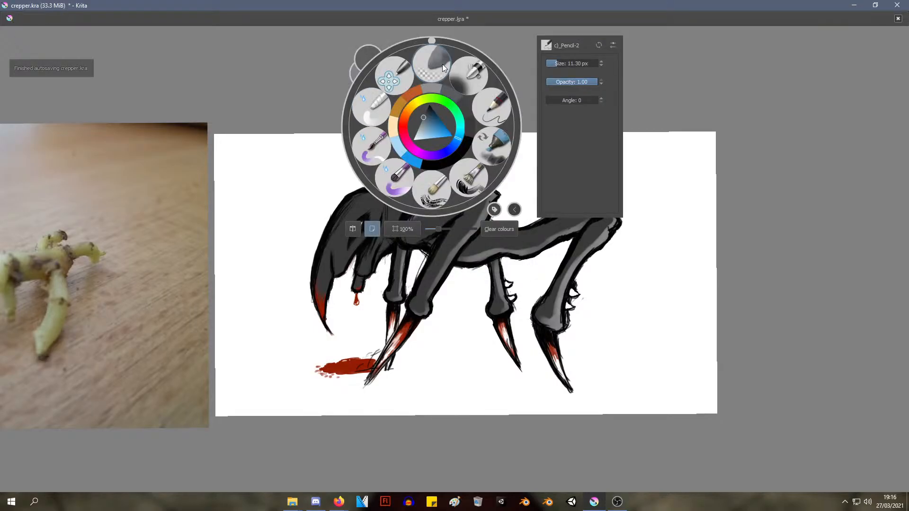
{"action": "left_click", "coordinate": [494, 76]}
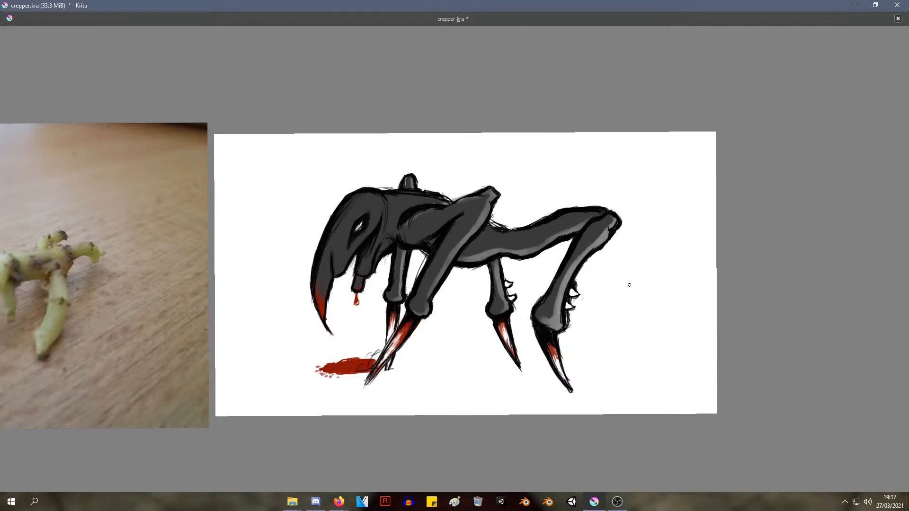
{"action": "scroll", "coordinate": [502, 190], "scroll_direction": "down", "scroll_amount": 5}
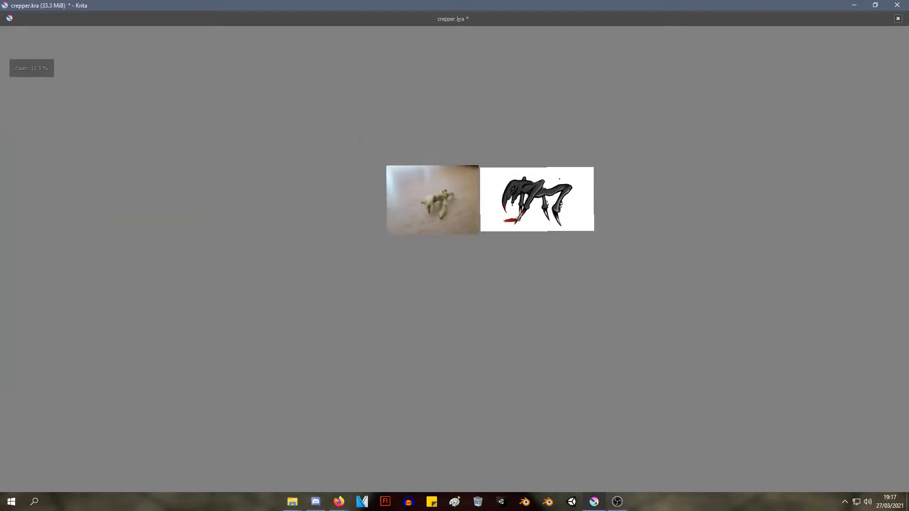
{"action": "scroll", "coordinate": [467, 183], "scroll_direction": "up", "scroll_amount": 3}
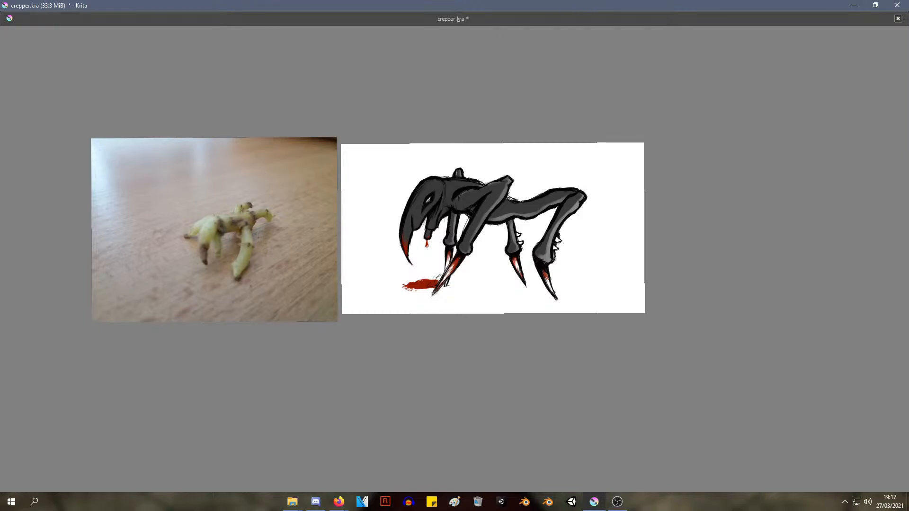
Close the drawing in a restored-down window and reopen crepper.kra from the recent documents
{"action": "left_click", "coordinate": [876, 5]}
{"action": "left_click", "coordinate": [654, 29]}
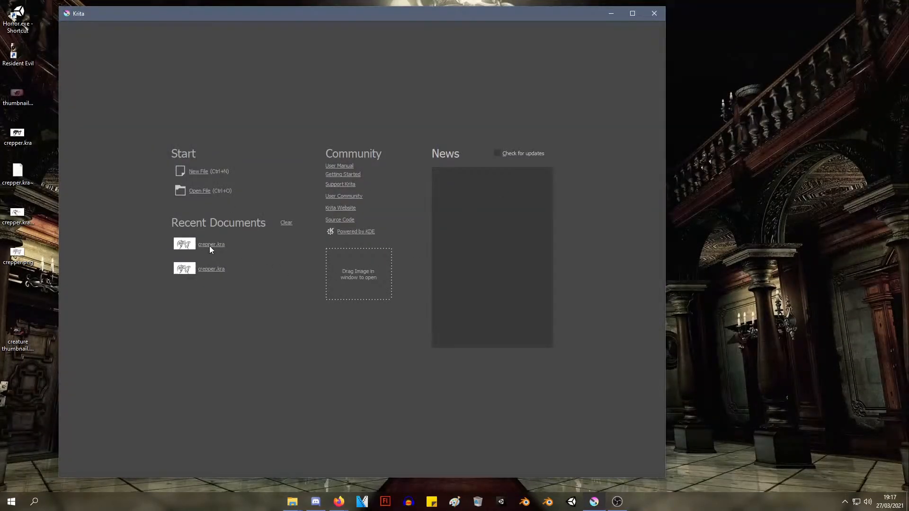
{"action": "left_click", "coordinate": [200, 190]}
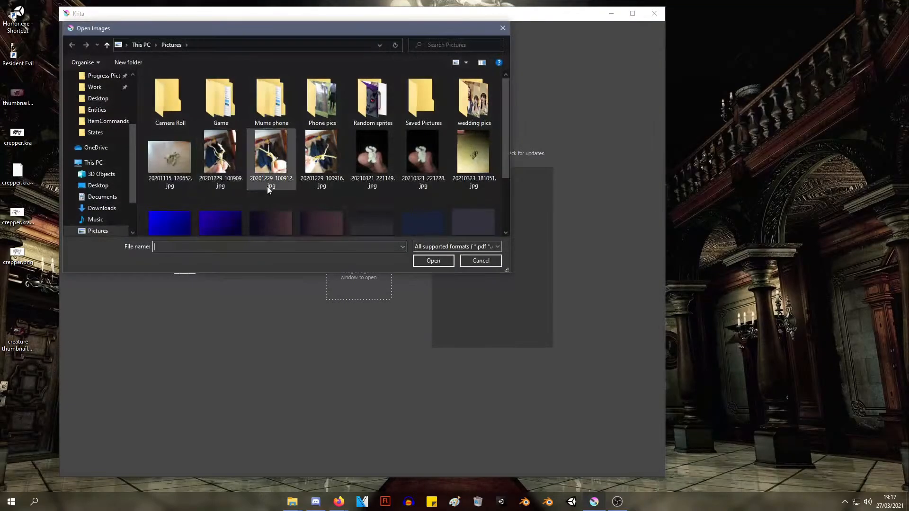
{"action": "scroll", "coordinate": [269, 185], "scroll_direction": "down", "scroll_amount": 1}
{"action": "scroll", "coordinate": [269, 185], "scroll_direction": "up", "scroll_amount": 1}
{"action": "left_click", "coordinate": [481, 261]}
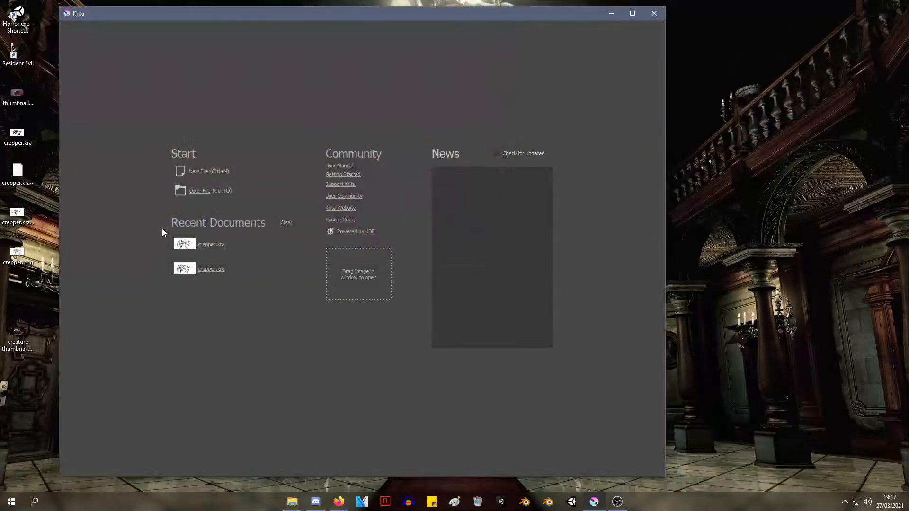
{"action": "left_click", "coordinate": [212, 247]}
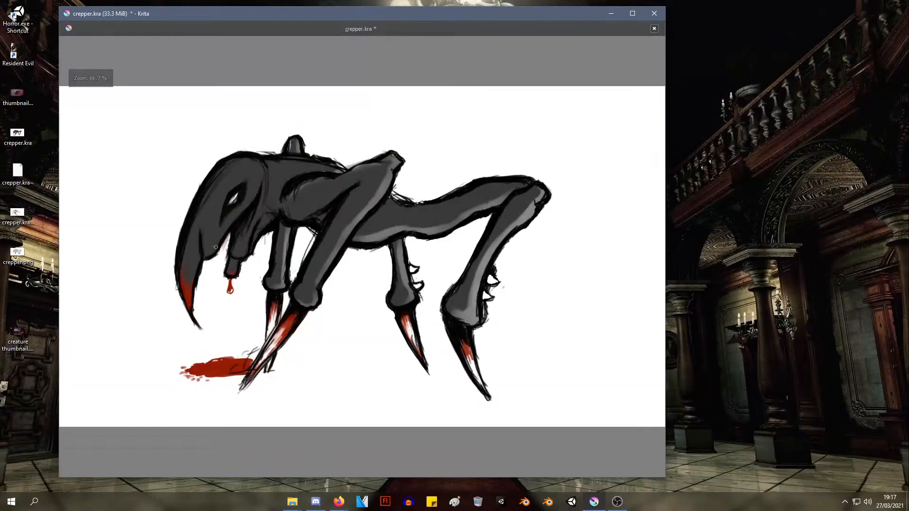
{"action": "right_click", "coordinate": [467, 138]}
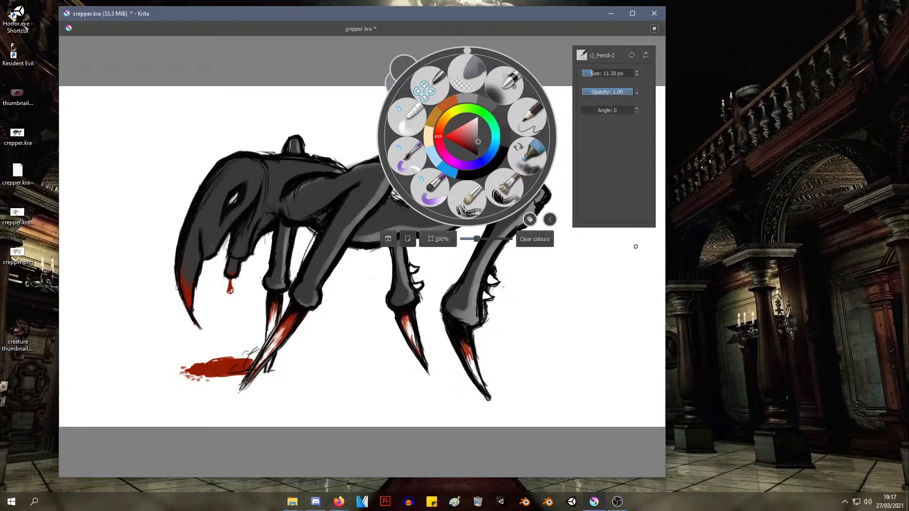
{"action": "left_click", "coordinate": [637, 262]}
{"action": "right_click", "coordinate": [636, 221]}
{"action": "left_click", "coordinate": [575, 360]}
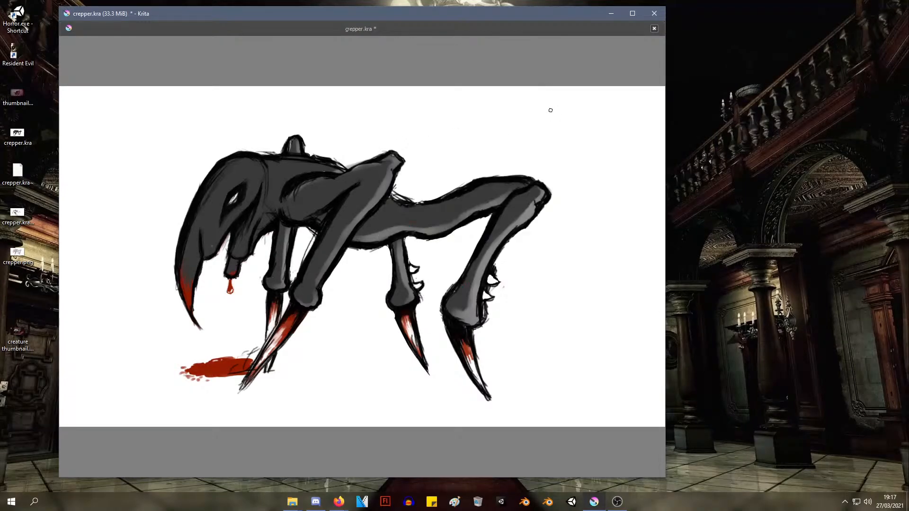
{"action": "key", "text": "alt+Tab"}
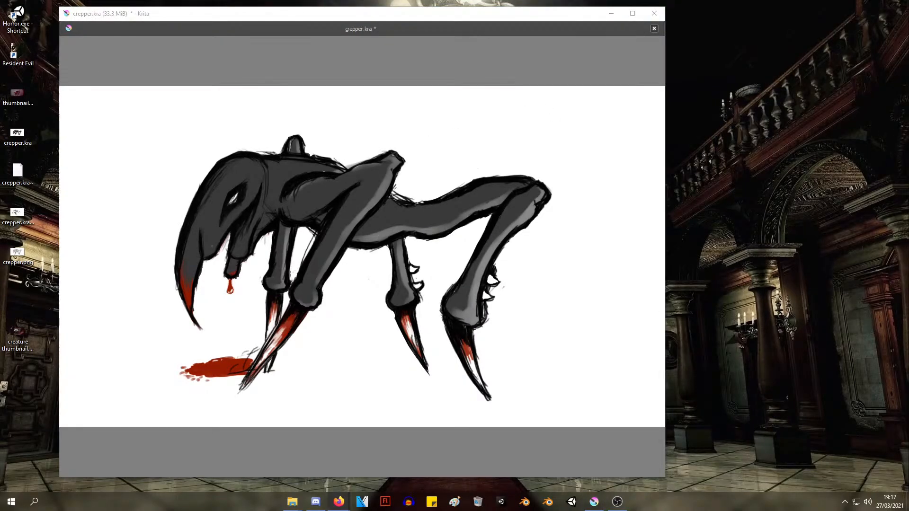
{"action": "left_click", "coordinate": [517, 19]}
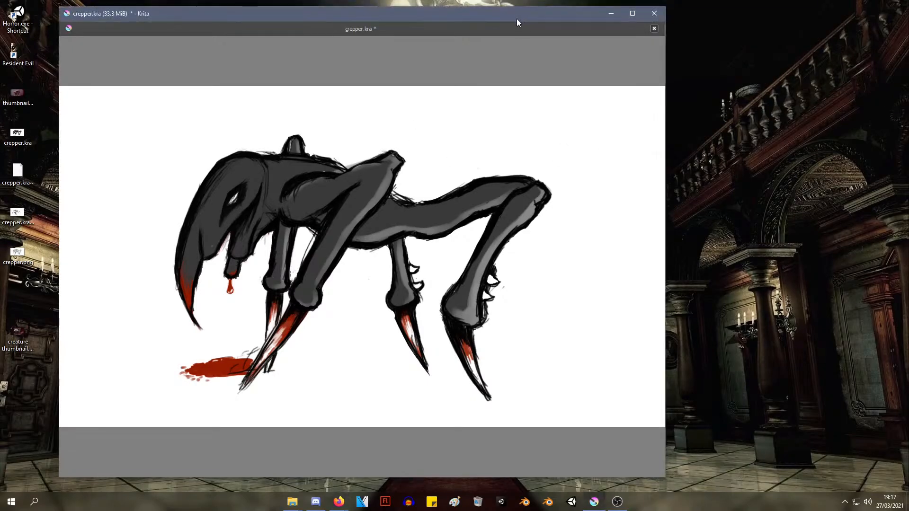
{"action": "key", "text": "F3"}
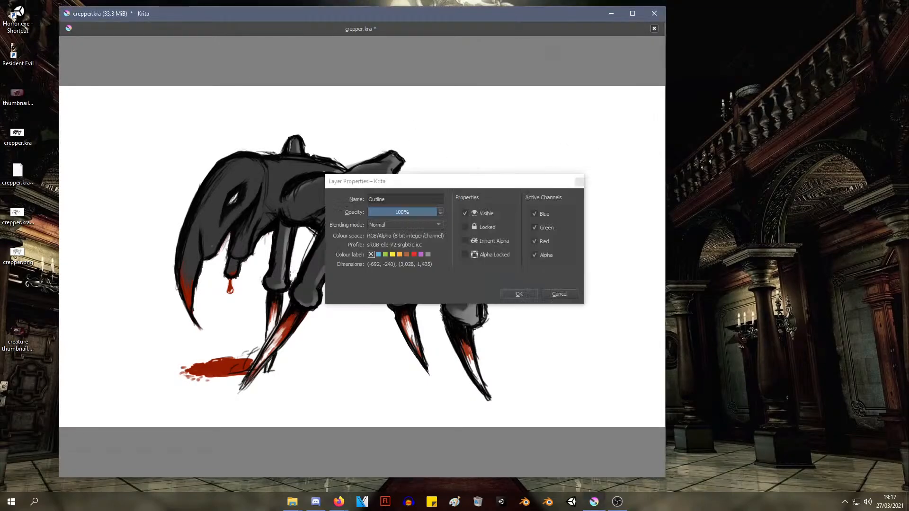
{"action": "left_click", "coordinate": [559, 294]}
{"action": "key", "text": "F5"}
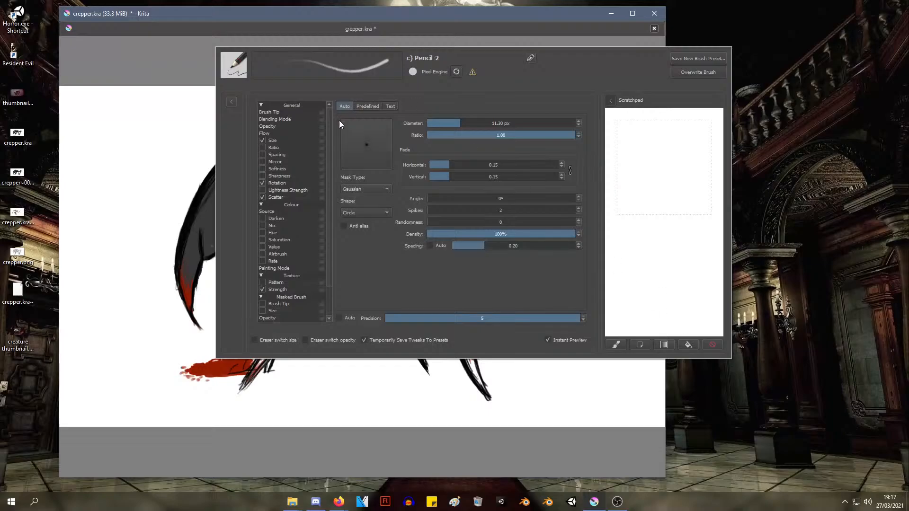
{"action": "key", "text": "Escape"}
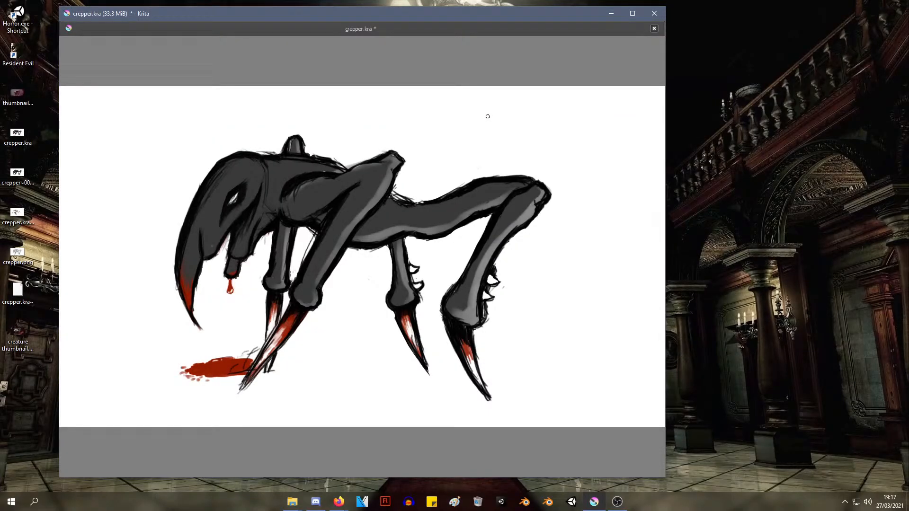
Save the changes to the crepper.kra drawing
{"action": "key", "text": "ctrl+s"}
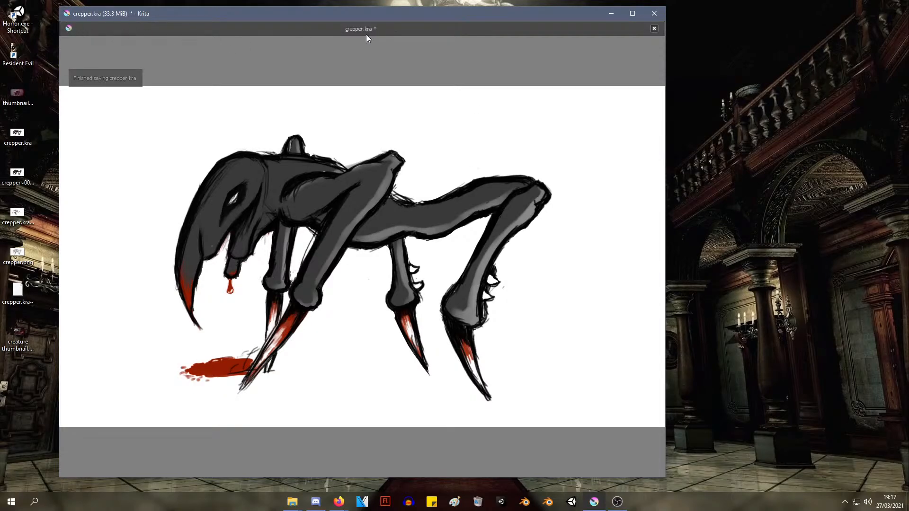
{"action": "right_click", "coordinate": [588, 110]}
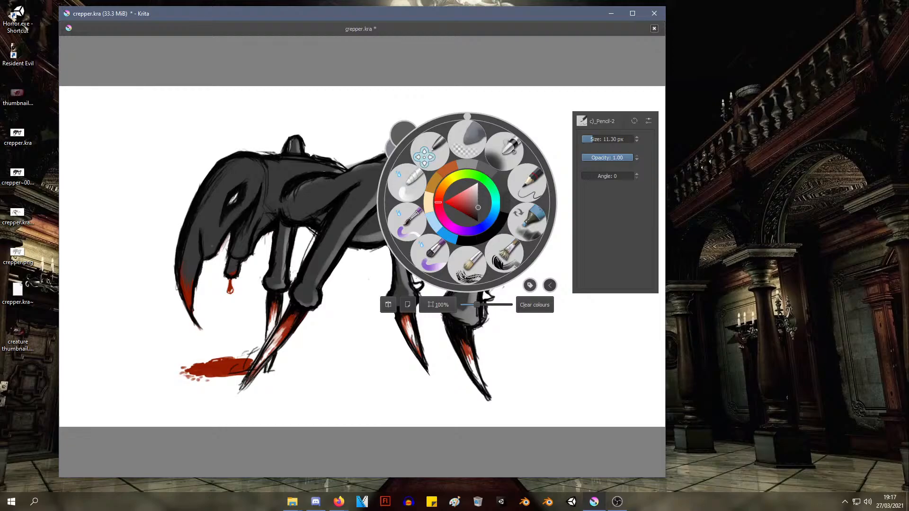
Mirror the canvas view horizontally to check the creature, and return it to normal
{"action": "right_click", "coordinate": [468, 136]}
{"action": "left_click", "coordinate": [387, 239]}
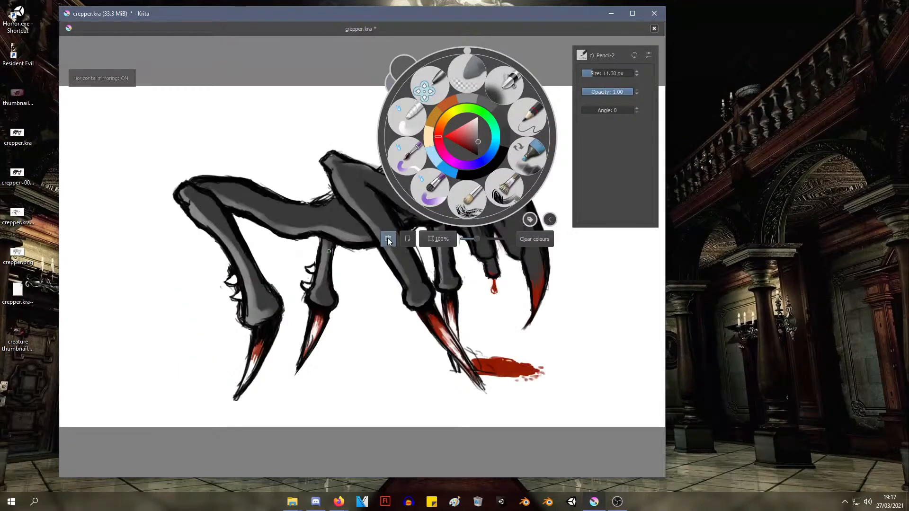
{"action": "left_click", "coordinate": [387, 238]}
Leave canvas-only mode and maximize the drawing window
{"action": "left_click", "coordinate": [407, 238]}
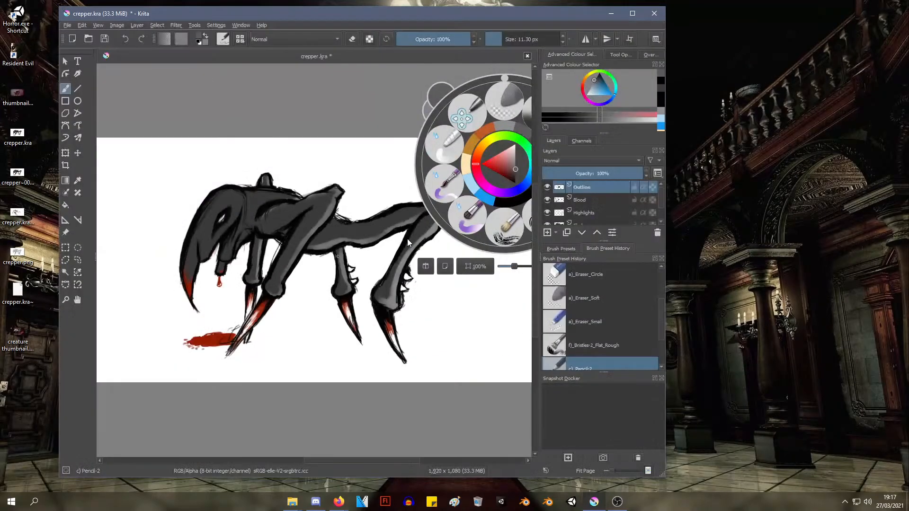
{"action": "left_click", "coordinate": [634, 15]}
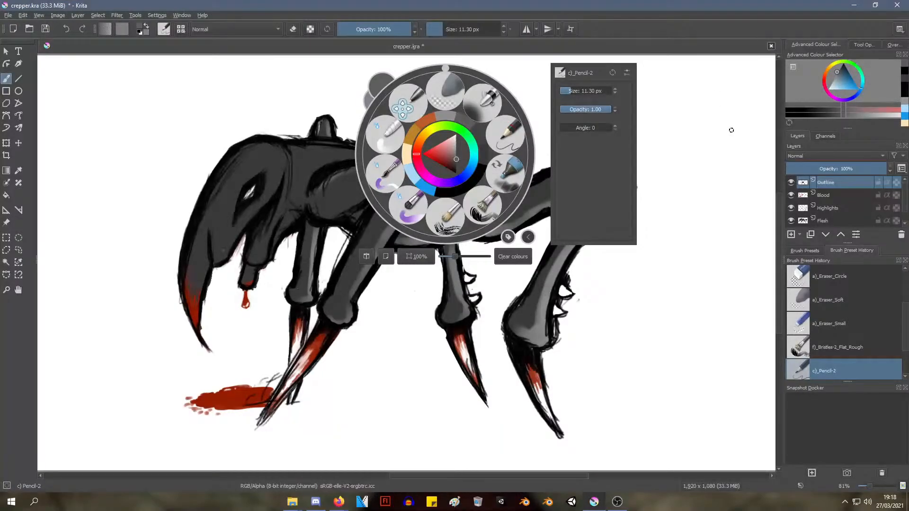
{"action": "left_click", "coordinate": [630, 292]}
On the Flesh layer, set up the i)_Wet_Paint_Details brush at 64% opacity, and return to the c)_Pencil-2 brush
{"action": "right_click", "coordinate": [595, 251]}
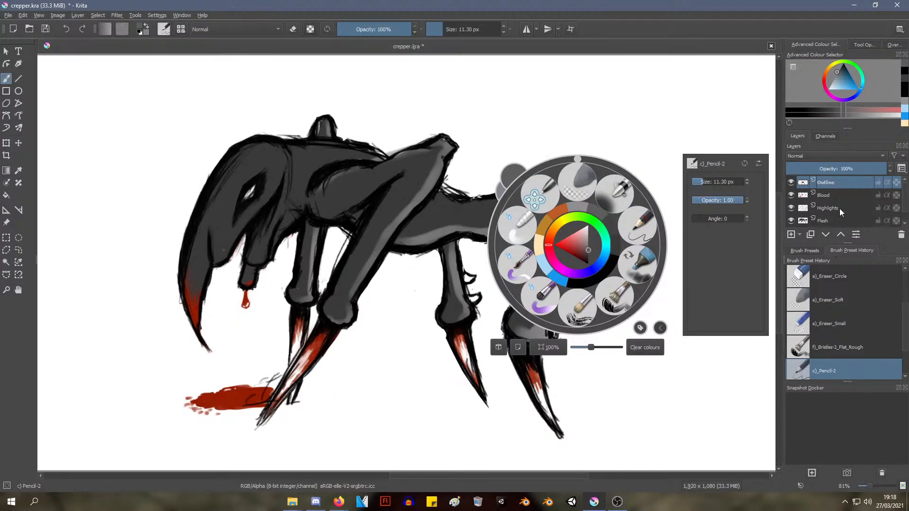
{"action": "left_click", "coordinate": [823, 222]}
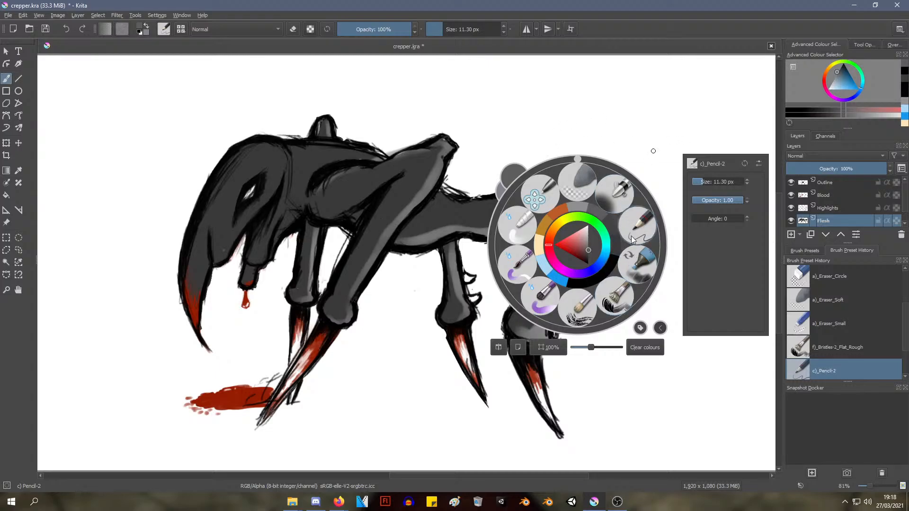
{"action": "left_click", "coordinate": [519, 274]}
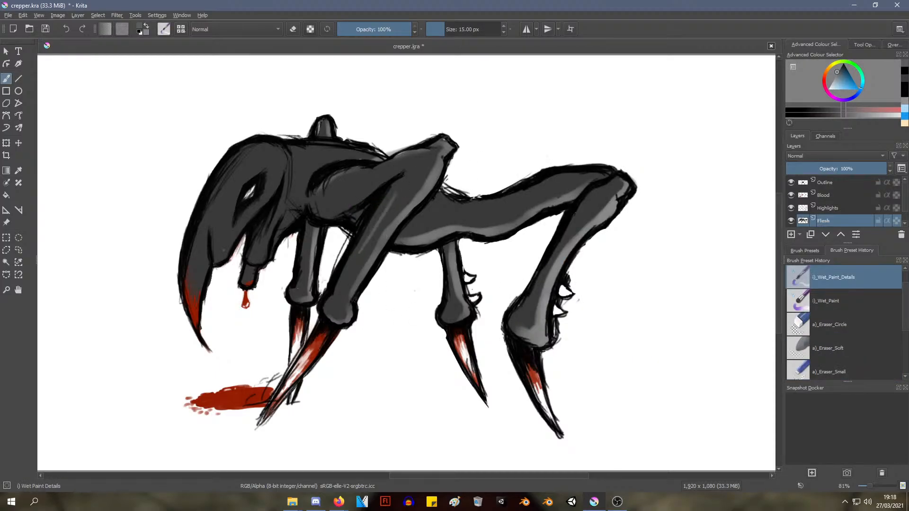
{"action": "scroll", "coordinate": [360, 239], "scroll_direction": "up", "scroll_amount": 2, "text": "ctrl"}
{"action": "mouse_move", "coordinate": [352, 231]}
{"action": "middle_mouse_down"}
{"action": "mouse_move", "coordinate": [371, 237]}
{"action": "mouse_move", "coordinate": [432, 203]}
{"action": "mouse_move", "coordinate": [445, 181]}
{"action": "middle_mouse_up"}
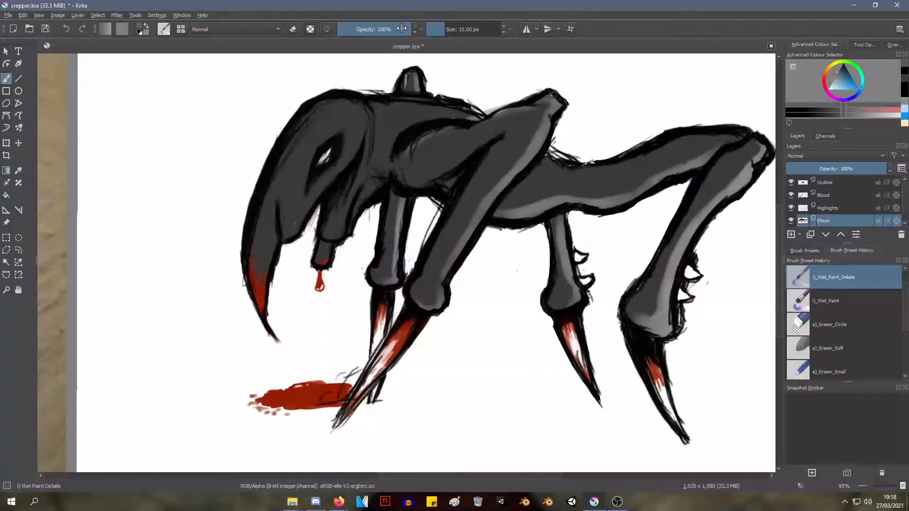
{"action": "left_click_drag", "start_coordinate": [402, 28], "coordinate": [385, 28]}
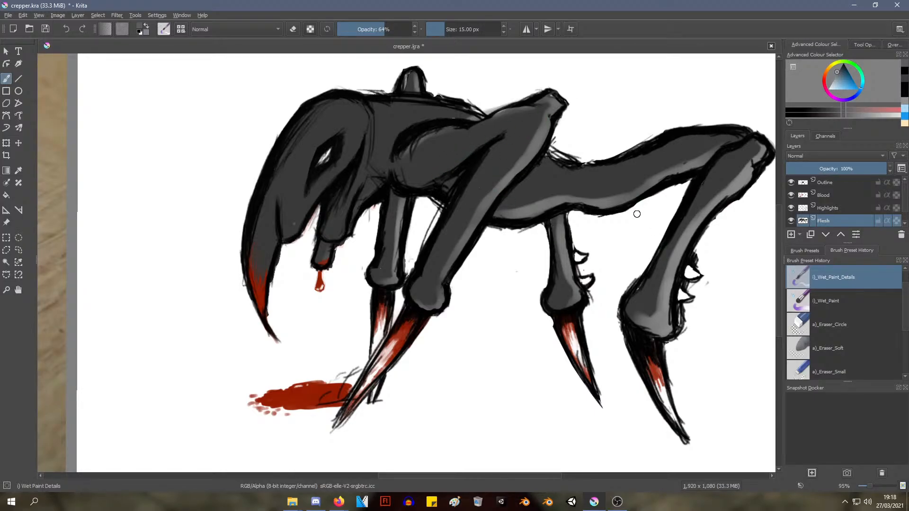
{"action": "right_click", "coordinate": [623, 223]}
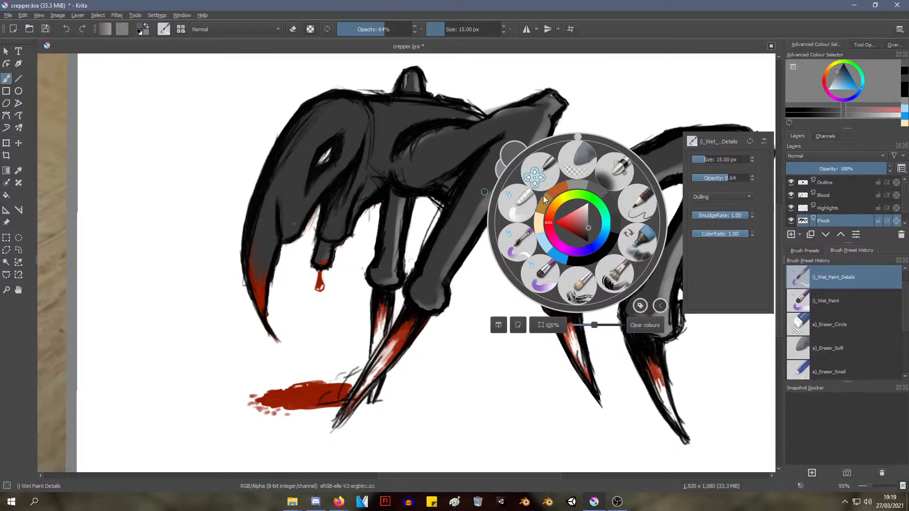
{"action": "left_click", "coordinate": [637, 205]}
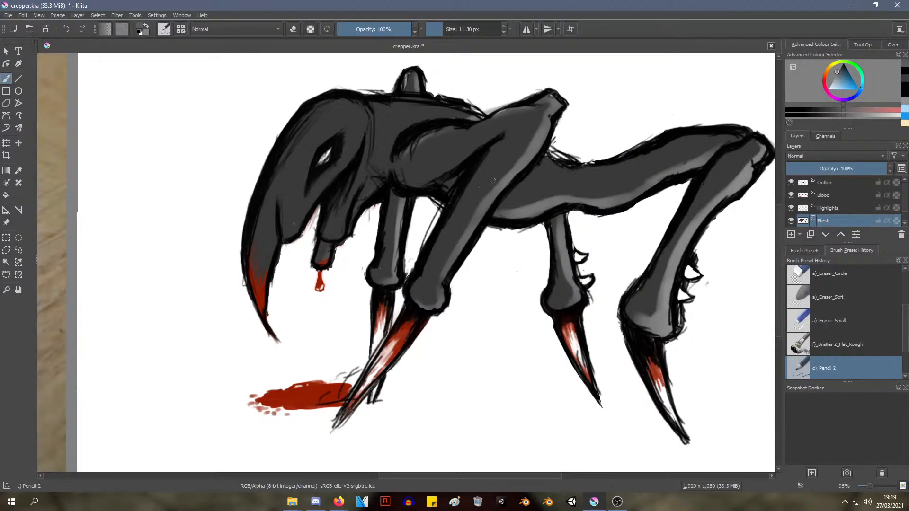
Try filling the creature's front leg on the Flesh layer with a grey sampled from it, and undo the fill
{"action": "right_click", "coordinate": [549, 185]}
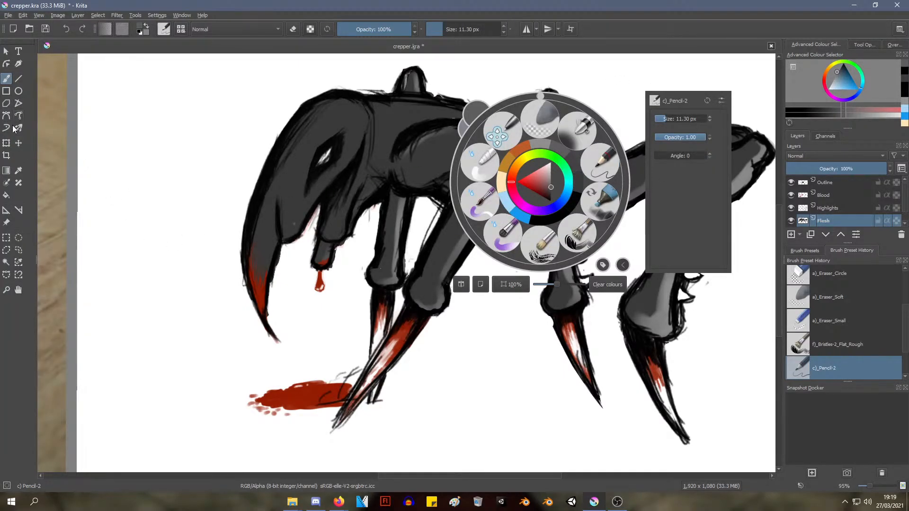
{"action": "left_click", "coordinate": [6, 194]}
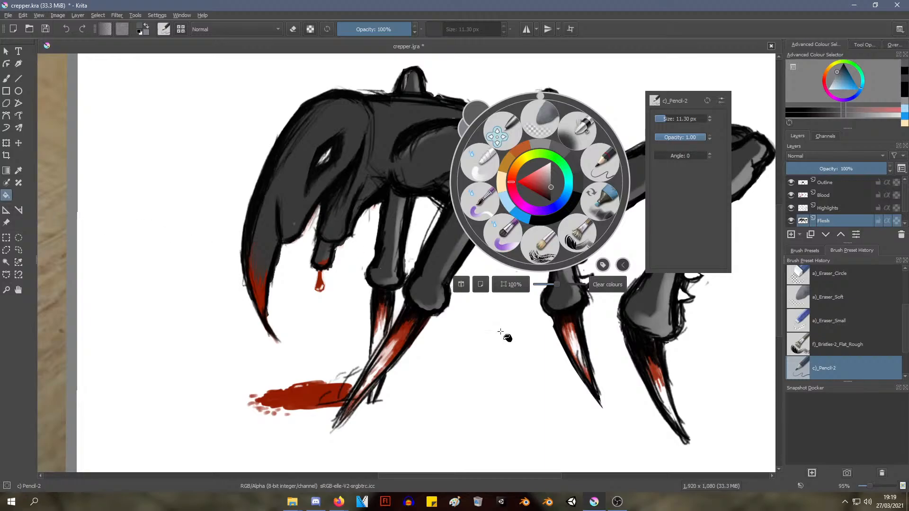
{"action": "left_click", "coordinate": [495, 362]}
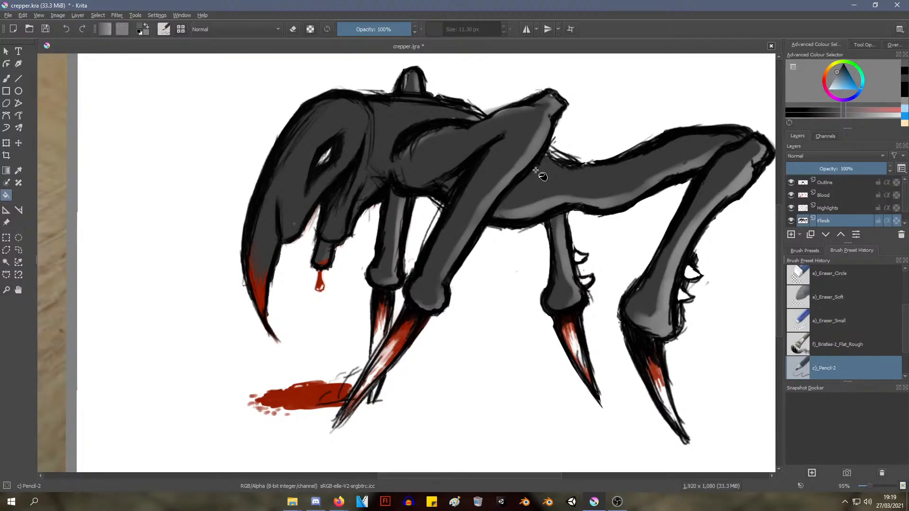
{"action": "left_click", "coordinate": [476, 191], "text": "ctrl"}
{"action": "left_click", "coordinate": [479, 192]}
{"action": "key", "text": "ctrl+z"}
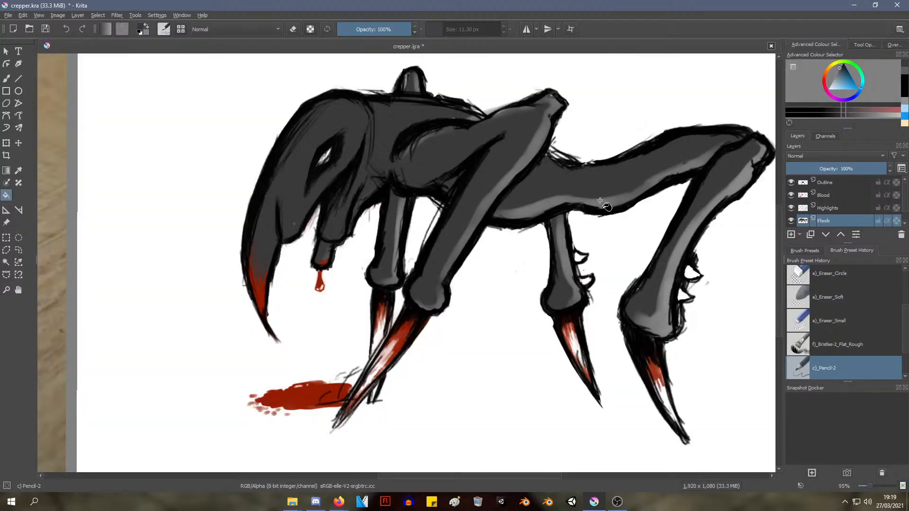
Try a bucket fill on the body's lower highlight in the Highlights layer, and undo it
{"action": "left_click", "coordinate": [836, 207]}
{"action": "left_click", "coordinate": [621, 197]}
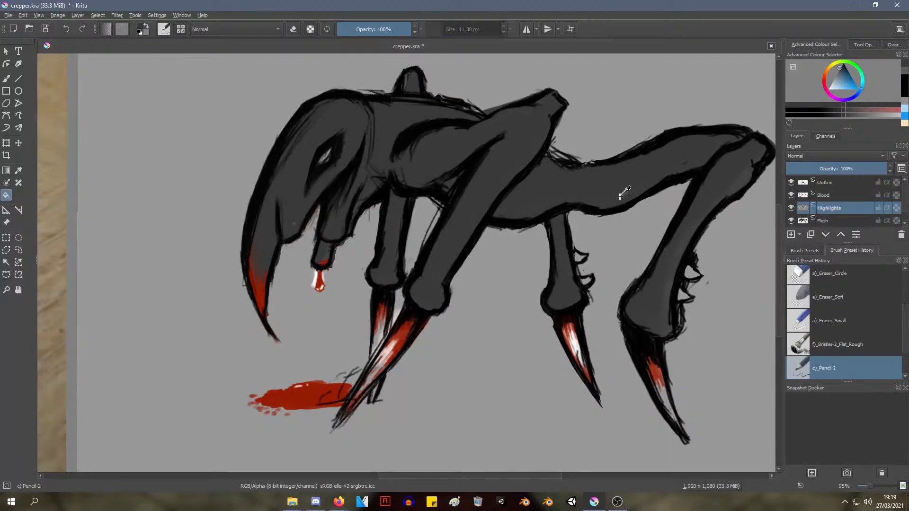
{"action": "key", "text": "ctrl+z"}
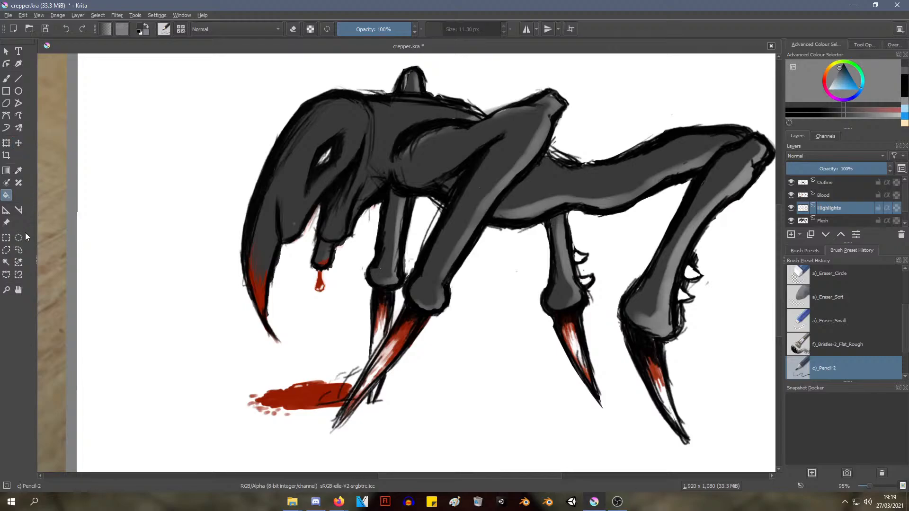
Try a contiguous selection of the area around the highlight shapes and a transform of the Highlights layer, leaving both without changes
{"action": "left_click", "coordinate": [6, 262]}
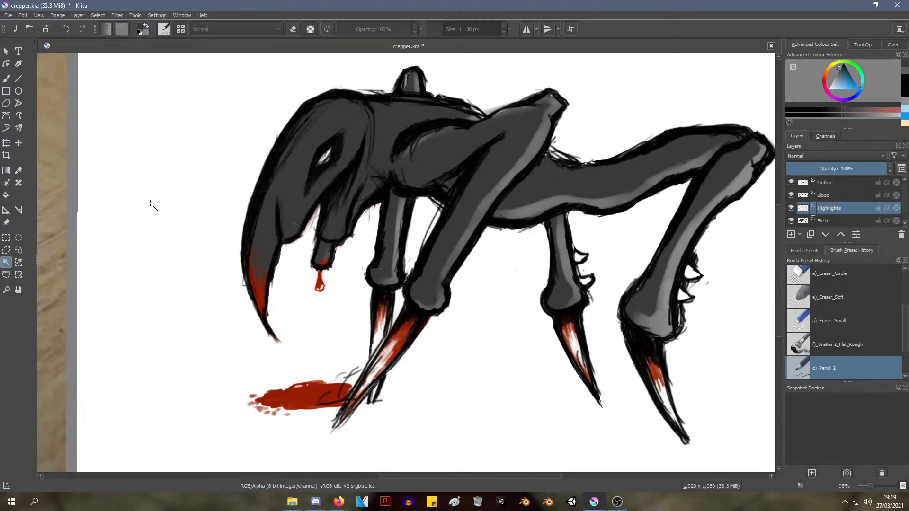
{"action": "left_click", "coordinate": [149, 219]}
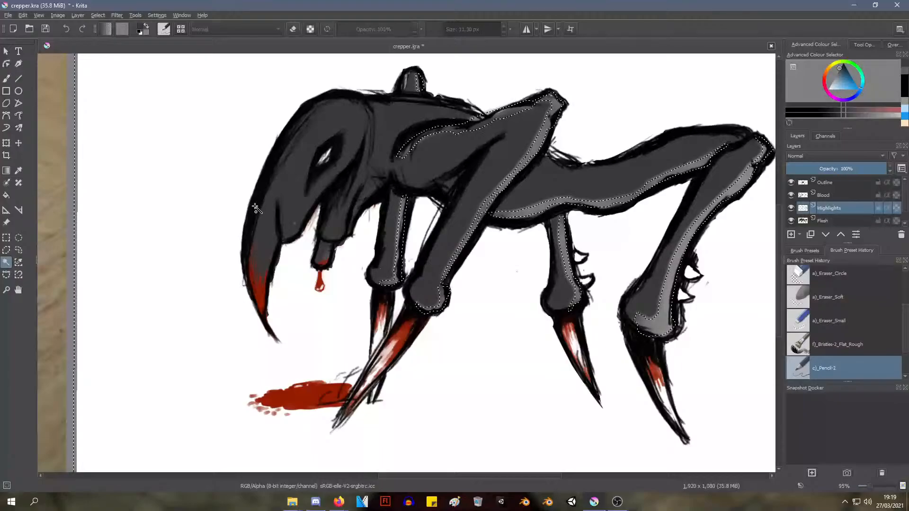
{"action": "key", "text": "ctrl+shift+a"}
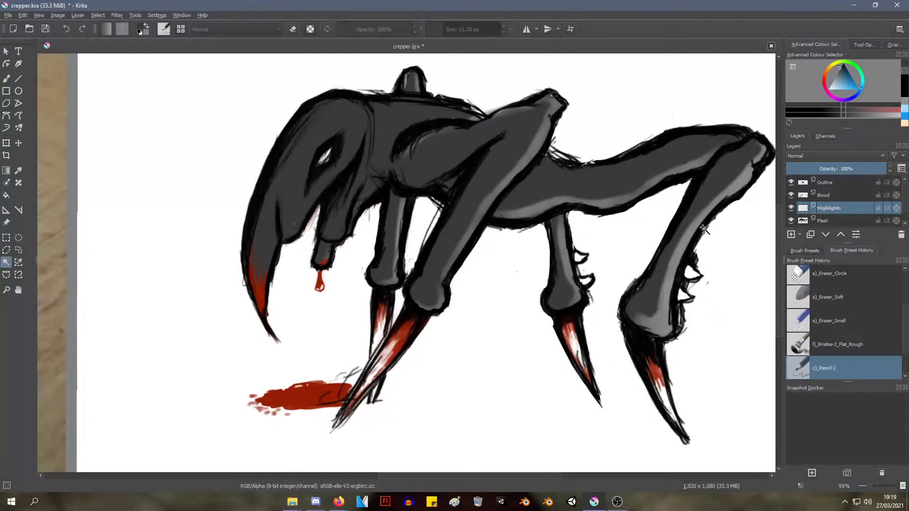
{"action": "double_click", "coordinate": [827, 208]}
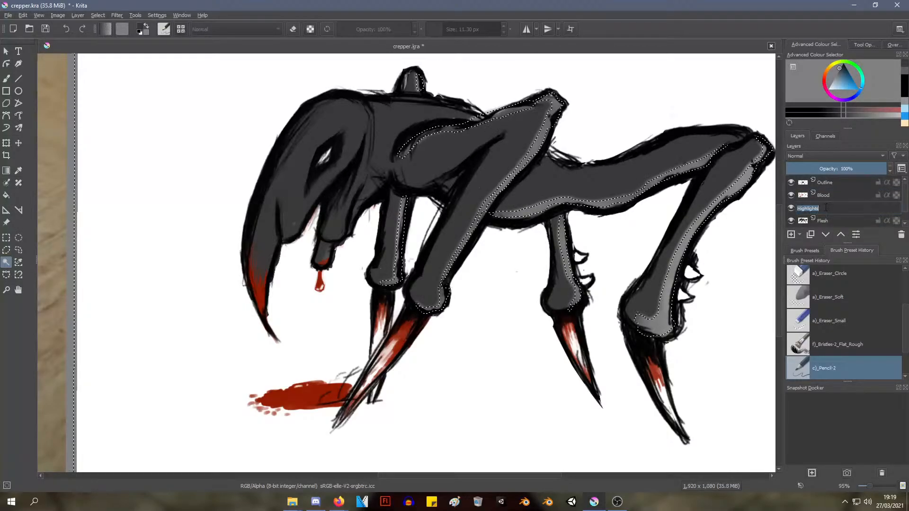
{"action": "key", "text": "Return"}
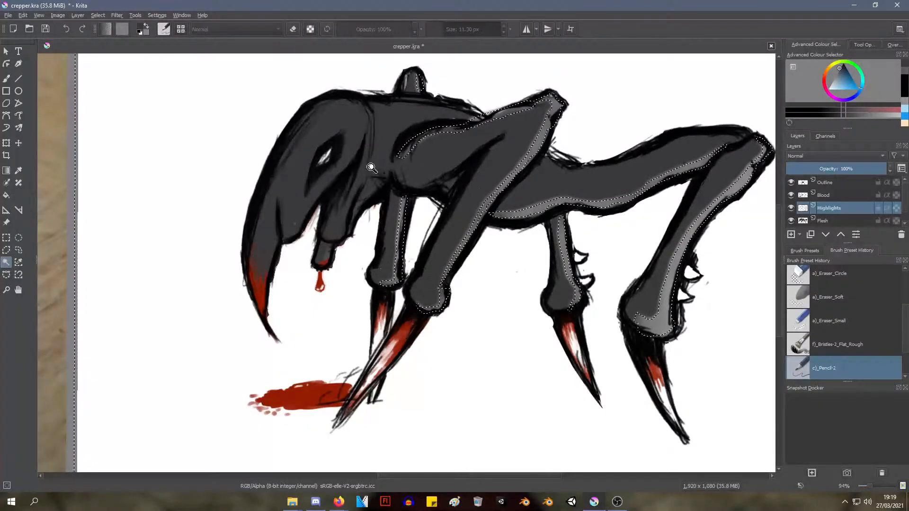
{"action": "scroll", "coordinate": [374, 161], "scroll_direction": "down", "scroll_amount": 3}
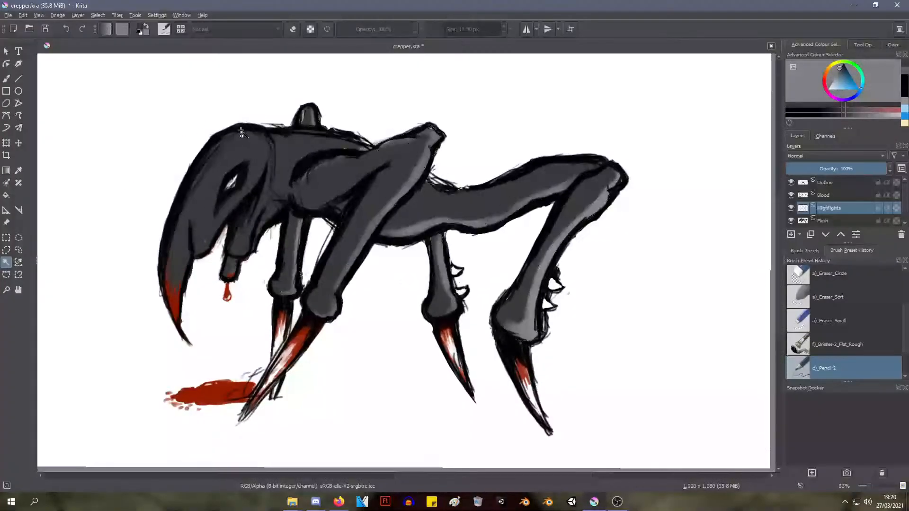
{"action": "key", "text": "ctrl+t"}
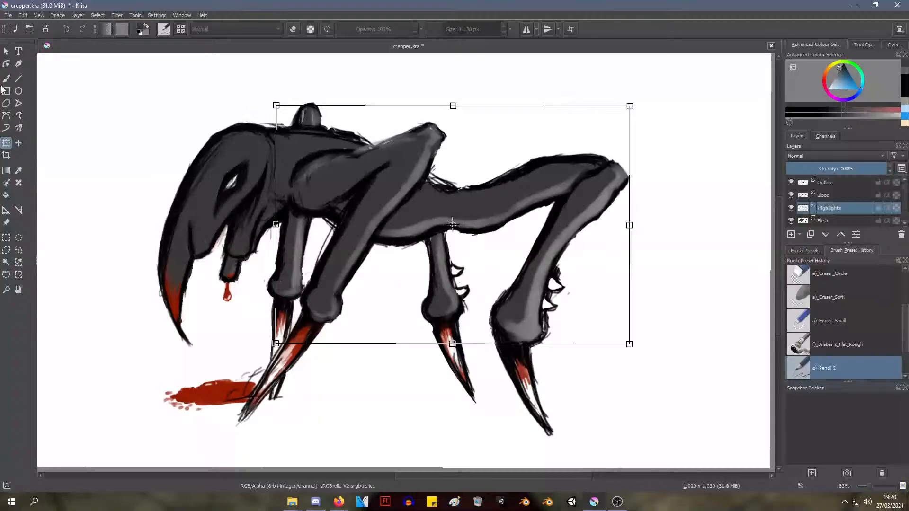
{"action": "left_click", "coordinate": [5, 52]}
Try bucket fills on the hind-leg, underbelly and middle-leg highlights in the Highlights layer, undoing each fill
{"action": "left_click", "coordinate": [6, 183]}
{"action": "left_click", "coordinate": [6, 195]}
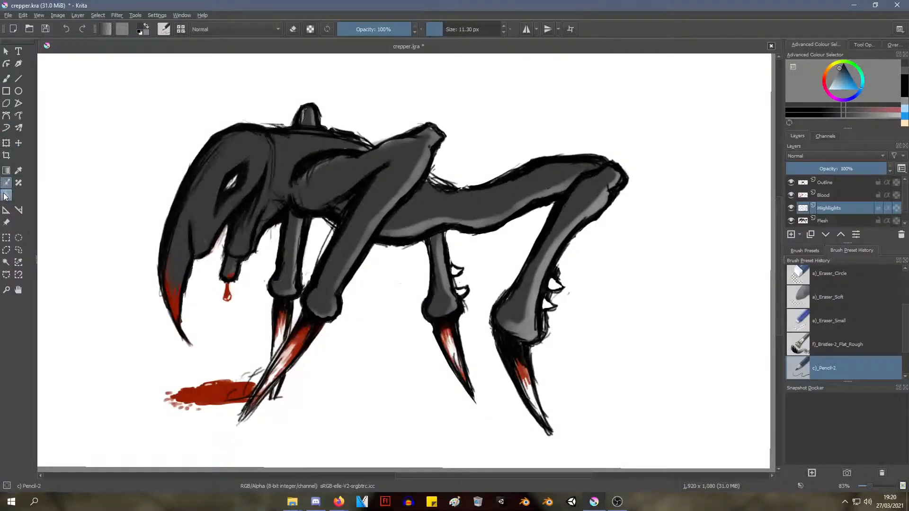
{"action": "left_click", "coordinate": [538, 275]}
{"action": "key", "text": "ctrl+z"}
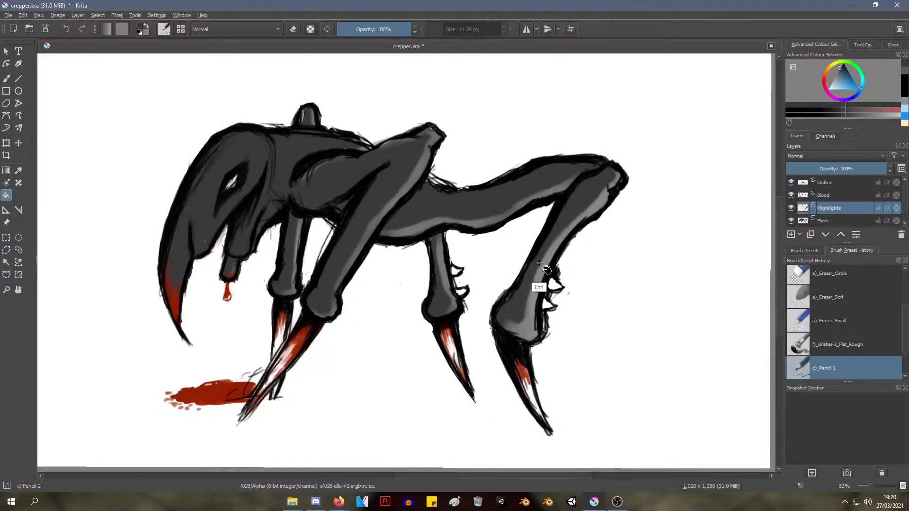
{"action": "left_click", "coordinate": [490, 227]}
{"action": "key", "text": "ctrl+z"}
{"action": "mouse_move", "coordinate": [848, 193]}
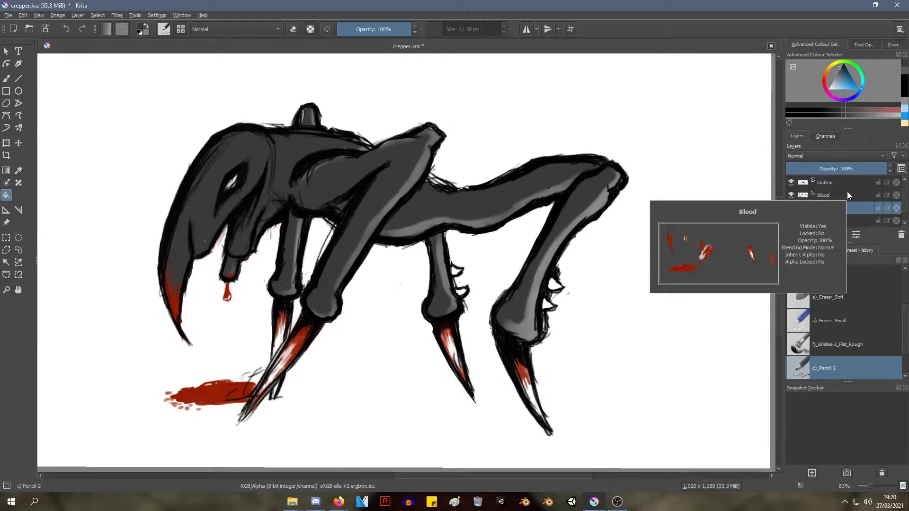
{"action": "left_click", "coordinate": [534, 288]}
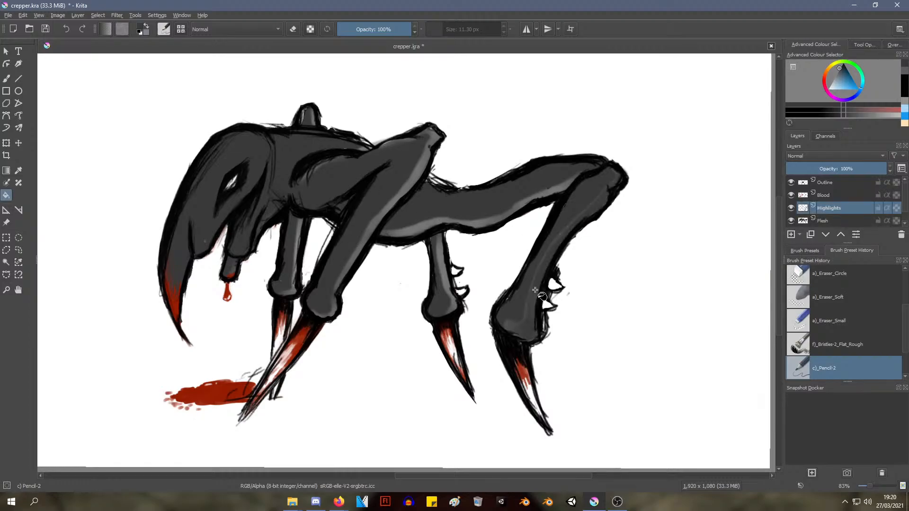
{"action": "key", "text": "ctrl+z"}
{"action": "left_click", "coordinate": [443, 268]}
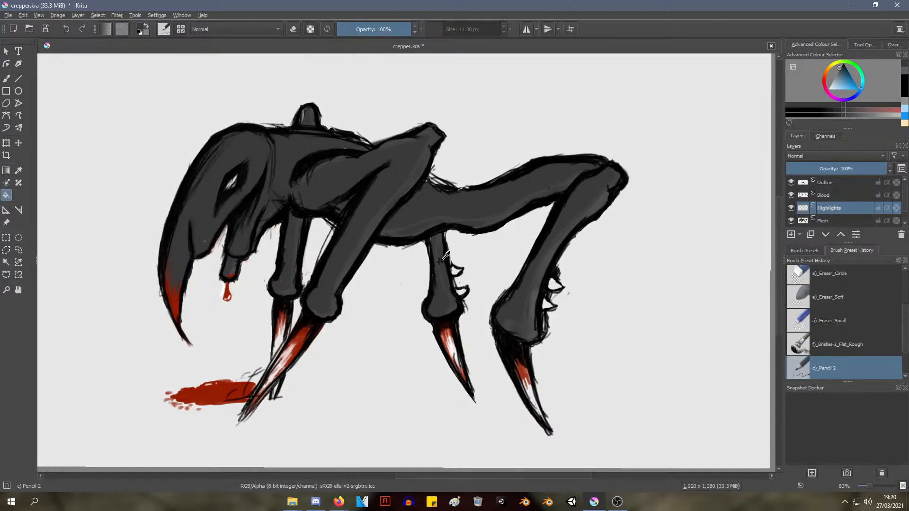
{"action": "key", "text": "ctrl+z"}
Delete all painted highlights from the Highlights layer and keep that layer active
{"action": "middle_click_drag", "start_coordinate": [448, 260], "coordinate": [394, 293], "text": "ctrl"}
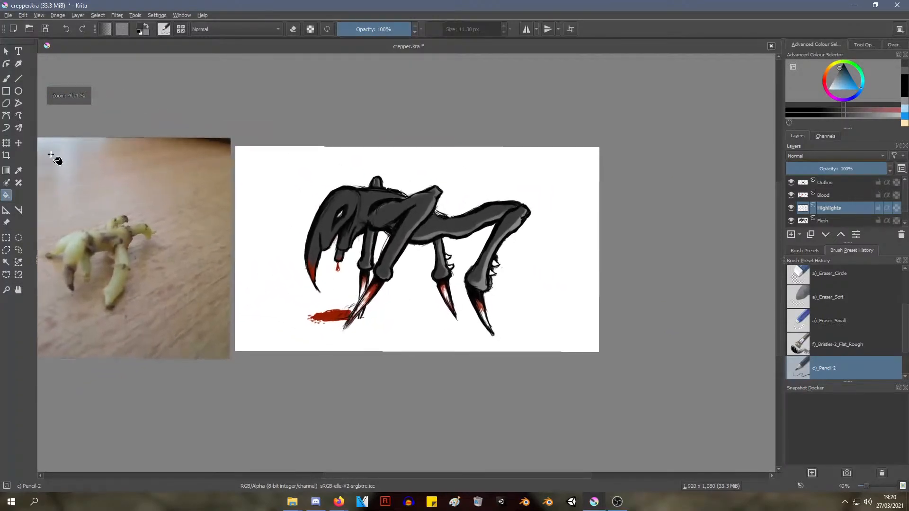
{"action": "left_click", "coordinate": [7, 262]}
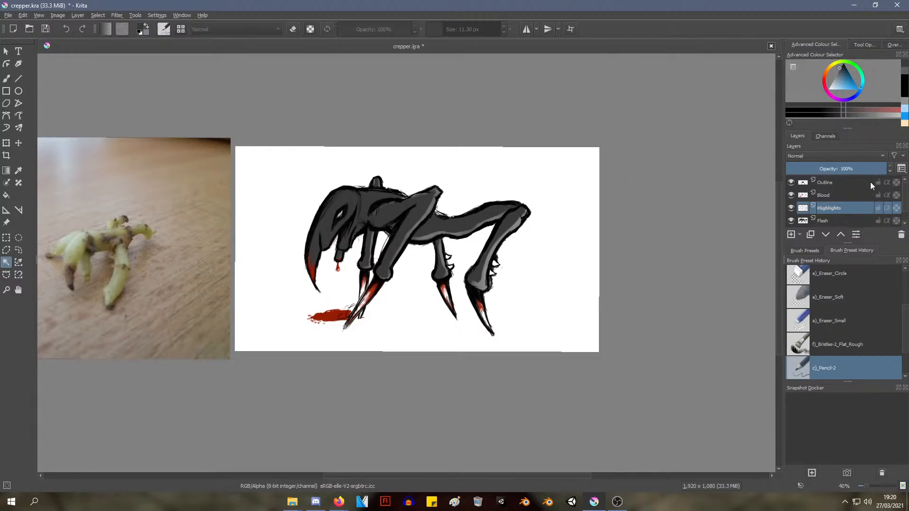
{"action": "key", "text": "Delete"}
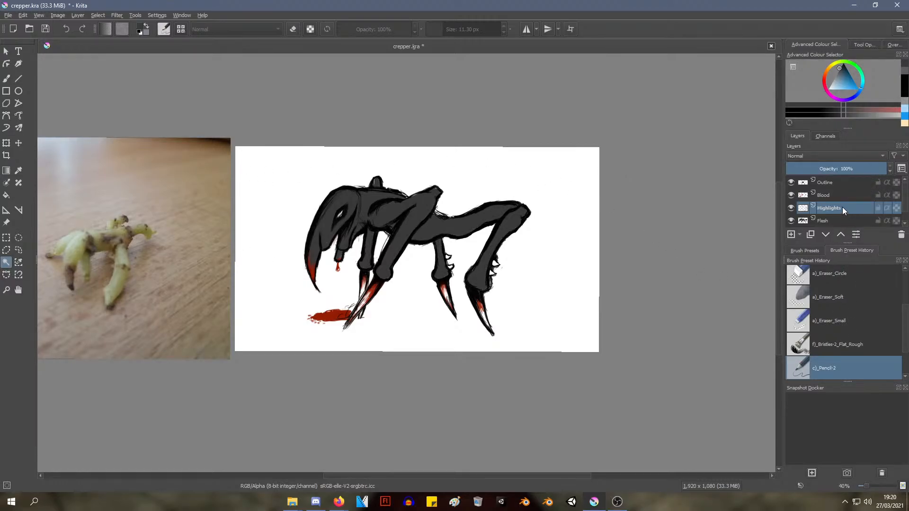
{"action": "left_click", "coordinate": [836, 198]}
{"action": "left_click", "coordinate": [834, 210]}
Activate the freehand brush with the Wet Paint Details preset for painting on the Highlights layer
{"action": "scroll", "coordinate": [519, 237], "scroll_direction": "up", "scroll_amount": 2}
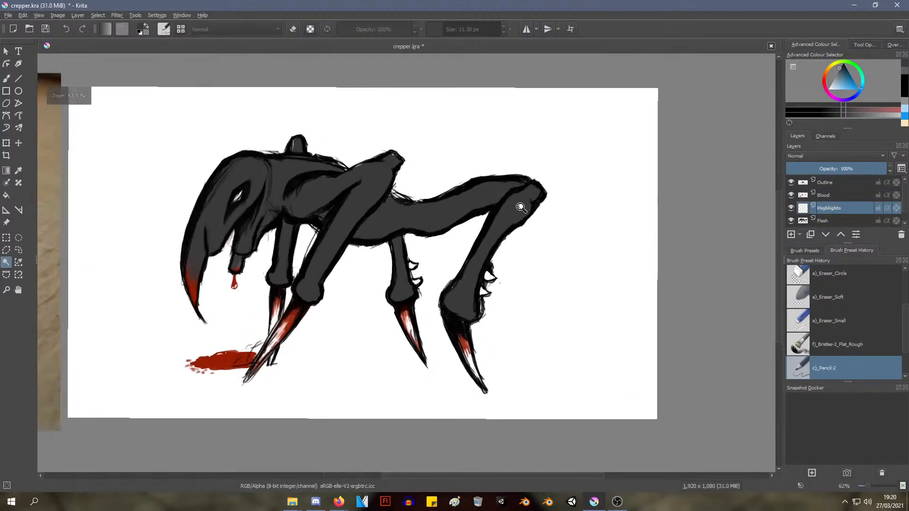
{"action": "key", "text": "b"}
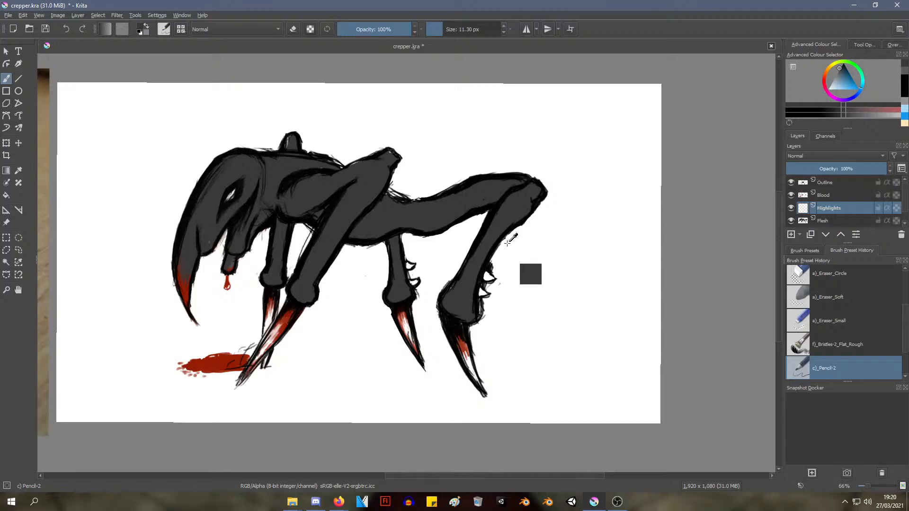
{"action": "scroll", "coordinate": [528, 270], "scroll_direction": "up", "scroll_amount": 3}
{"action": "key", "text": "f"}
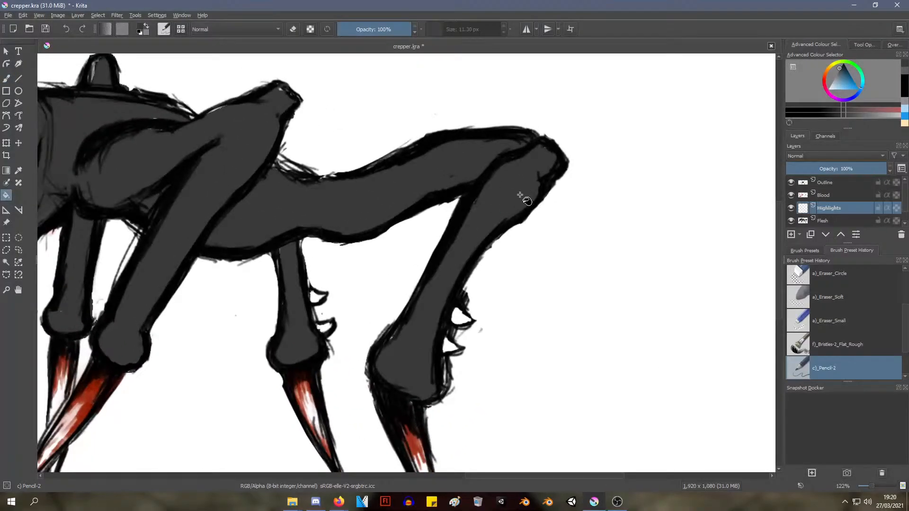
{"action": "right_click", "coordinate": [352, 205]}
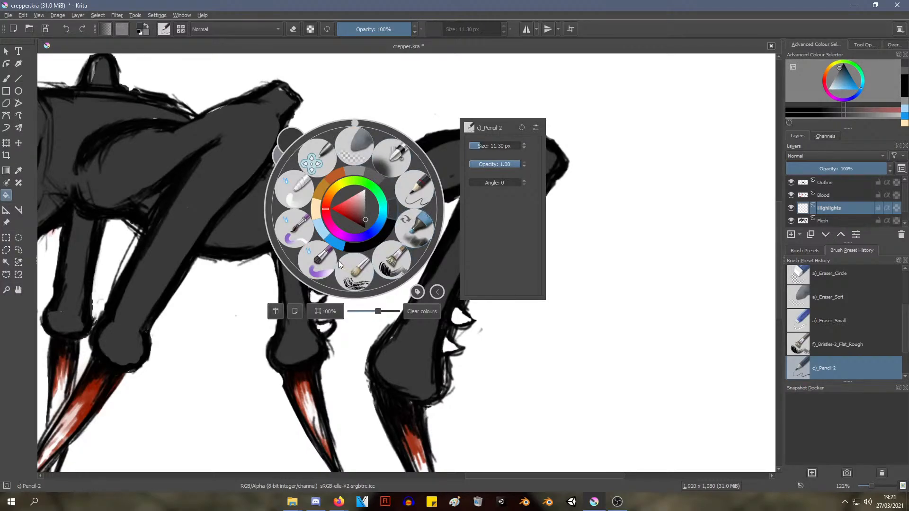
{"action": "left_click", "coordinate": [327, 258]}
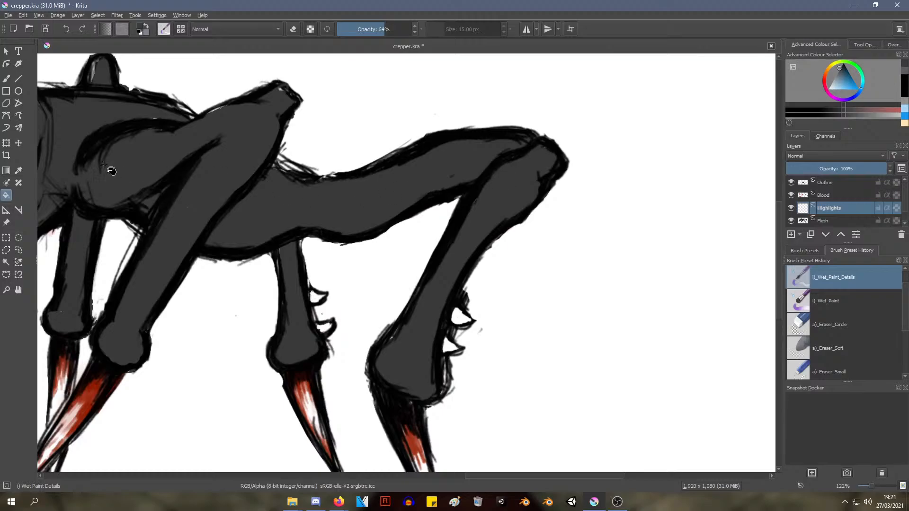
{"action": "left_click", "coordinate": [7, 82]}
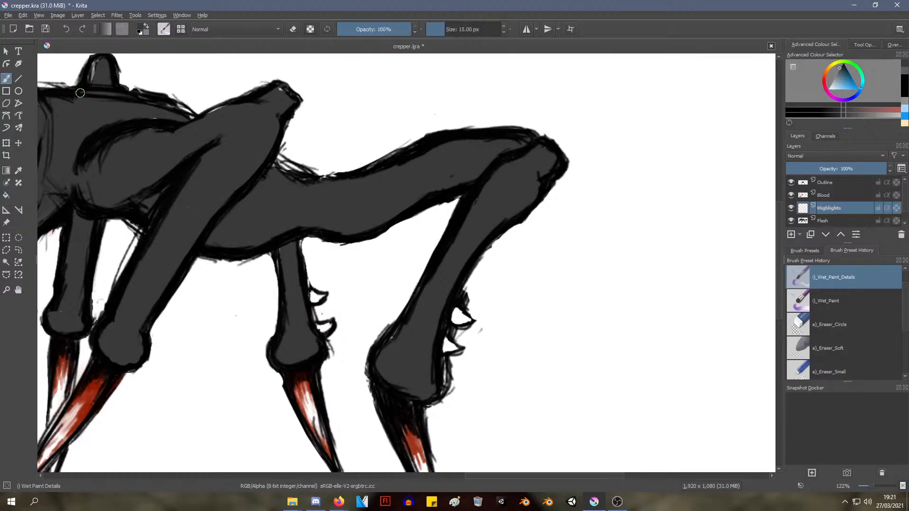
Try light grey highlight strokes near the hind leg's upper joint with the 15 px brush, and undo them
{"action": "right_click", "coordinate": [422, 95]}
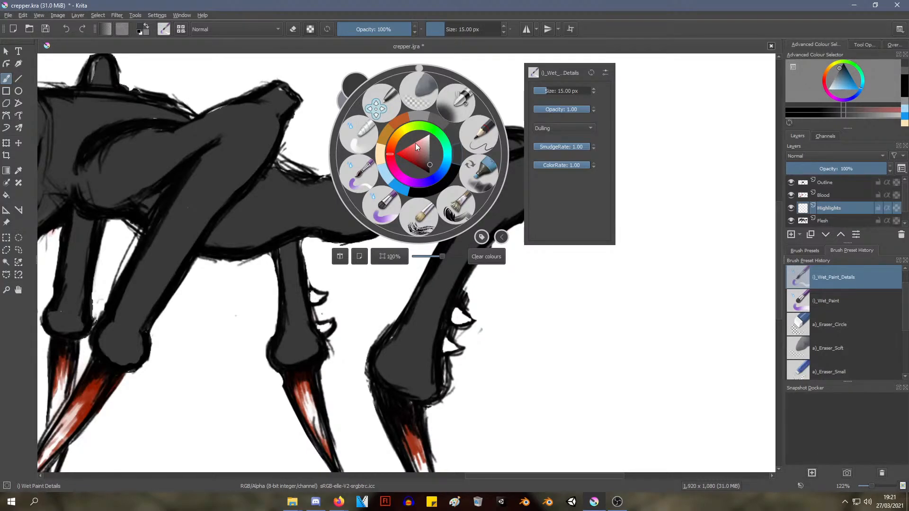
{"action": "left_click", "coordinate": [512, 300]}
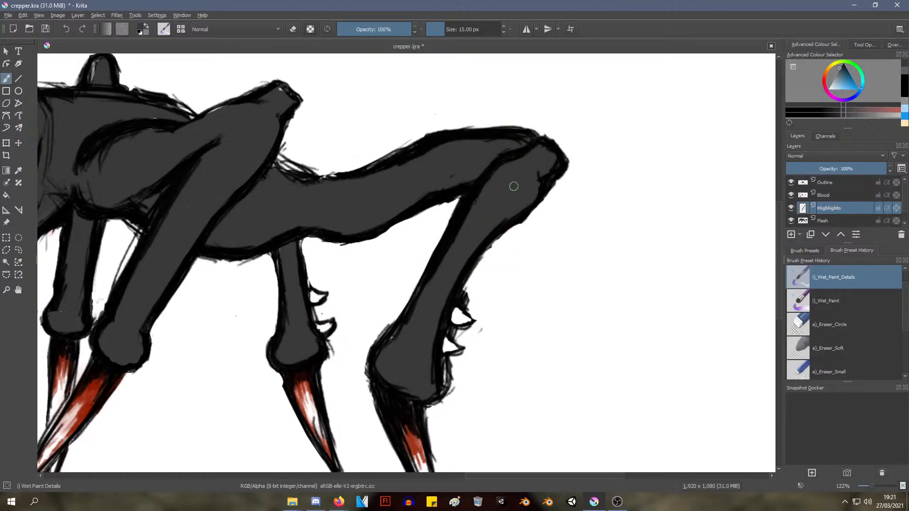
{"action": "right_click", "coordinate": [514, 187]}
{"action": "left_click_drag", "start_coordinate": [521, 176], "coordinate": [496, 227]}
{"action": "right_click", "coordinate": [505, 250]}
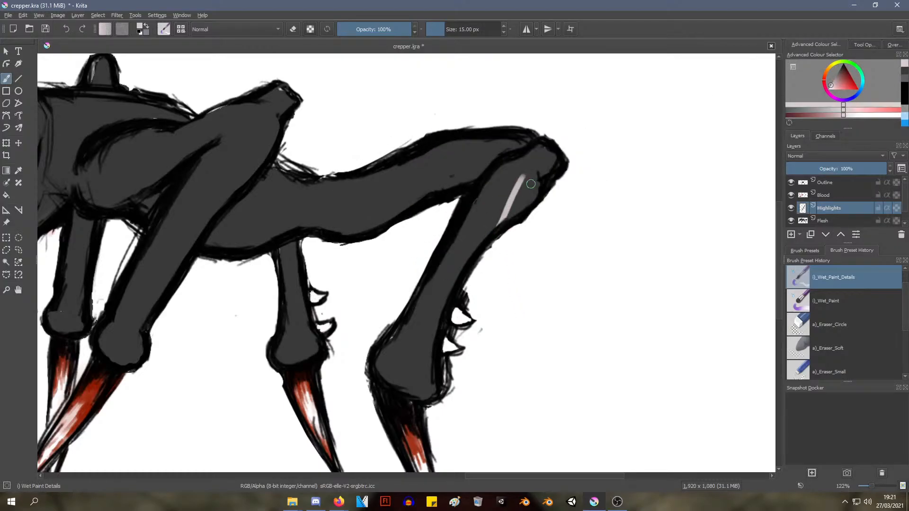
{"action": "key", "text": "ctrl+z"}
{"action": "left_click_drag", "start_coordinate": [545, 167], "coordinate": [532, 194]}
{"action": "key", "text": "ctrl+z"}
{"action": "right_click", "coordinate": [541, 165]}
{"action": "mouse_move", "coordinate": [549, 163]}
{"action": "left_mouse_down"}
{"action": "mouse_move", "coordinate": [558, 162]}
{"action": "mouse_move", "coordinate": [528, 196]}
{"action": "left_mouse_up"}
{"action": "right_click", "coordinate": [494, 318]}
{"action": "key", "text": "ctrl+z"}
{"action": "key", "text": "ctrl+z"}
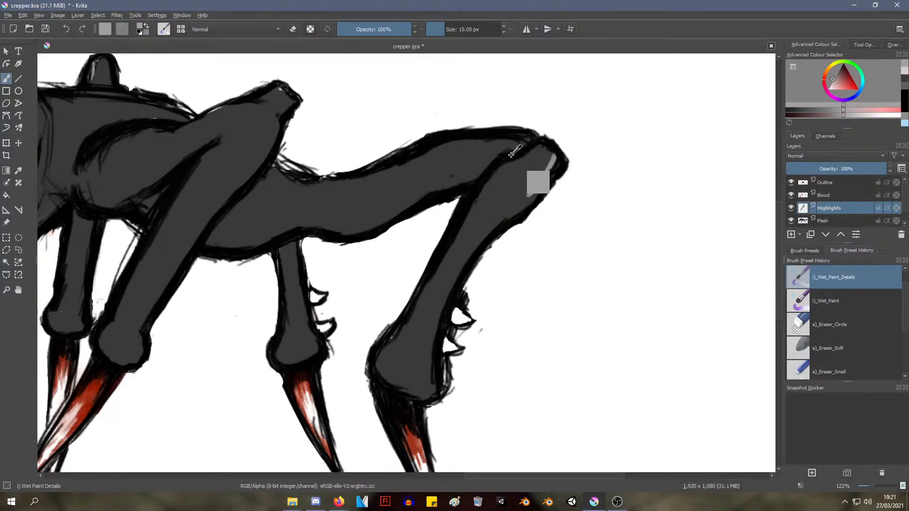
Set the brush opacity to 73% and the brush size to 30.99 px
{"action": "left_click", "coordinate": [392, 29]}
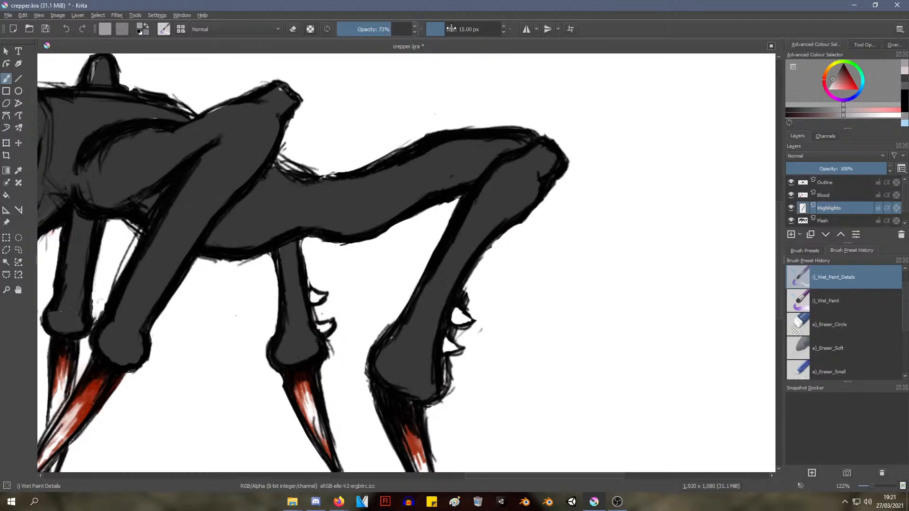
{"action": "left_click_drag", "start_coordinate": [451, 29], "coordinate": [449, 30]}
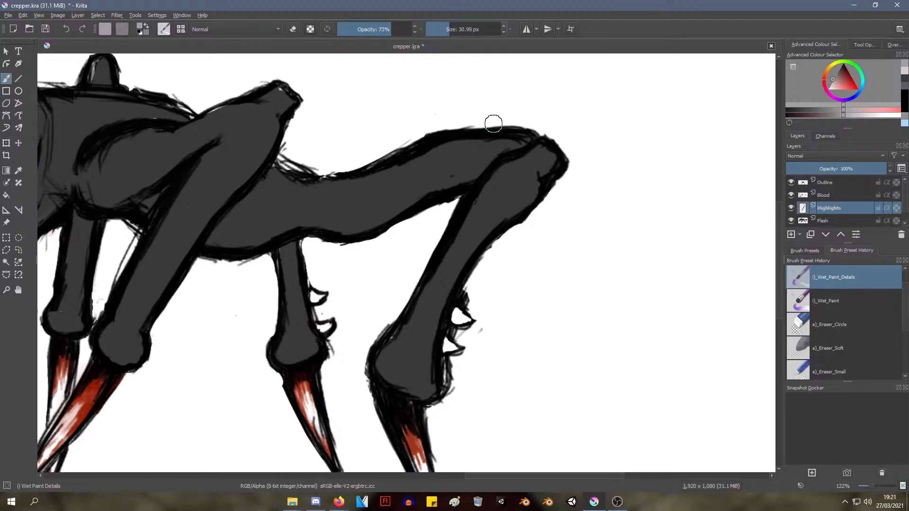
Try a light grey highlight along the rear edge of the hind leg down to its lower joint, and undo all strokes
{"action": "mouse_move", "coordinate": [547, 169]}
{"action": "left_mouse_down"}
{"action": "mouse_move", "coordinate": [515, 210]}
{"action": "mouse_move", "coordinate": [548, 152]}
{"action": "mouse_move", "coordinate": [438, 310]}
{"action": "left_mouse_up"}
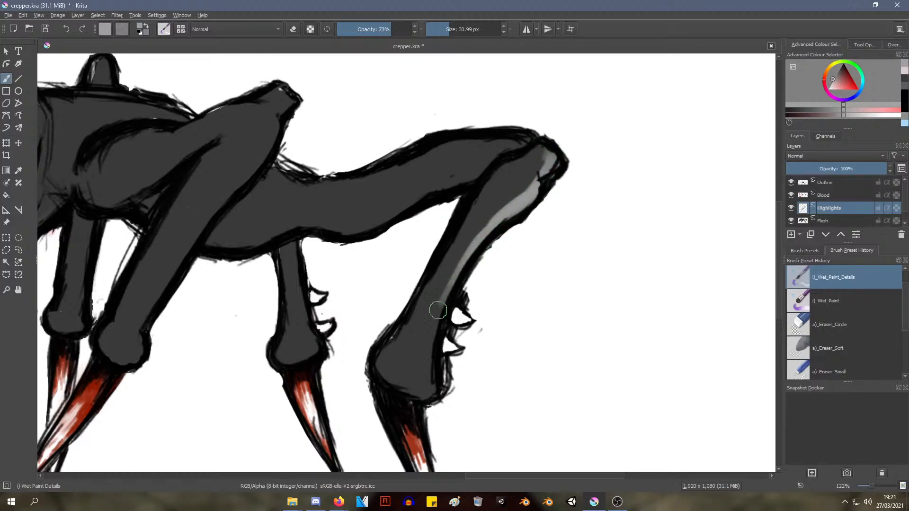
{"action": "mouse_move", "coordinate": [467, 265]}
{"action": "left_mouse_down"}
{"action": "mouse_move", "coordinate": [432, 326]}
{"action": "mouse_move", "coordinate": [432, 376]}
{"action": "left_mouse_up"}
{"action": "mouse_move", "coordinate": [438, 324]}
{"action": "left_mouse_down"}
{"action": "mouse_move", "coordinate": [430, 379]}
{"action": "mouse_move", "coordinate": [411, 395]}
{"action": "mouse_move", "coordinate": [434, 387]}
{"action": "left_mouse_up"}
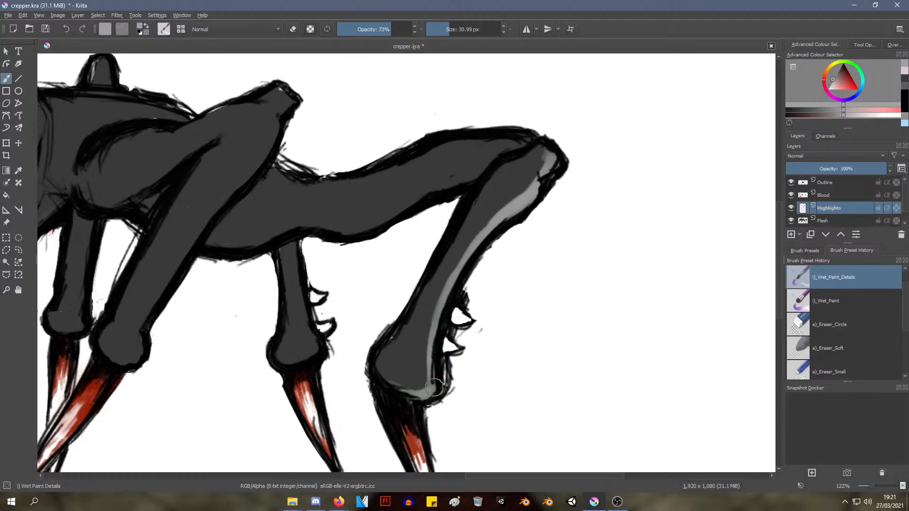
{"action": "middle_click_drag", "start_coordinate": [475, 200], "coordinate": [460, 243], "text": "ctrl"}
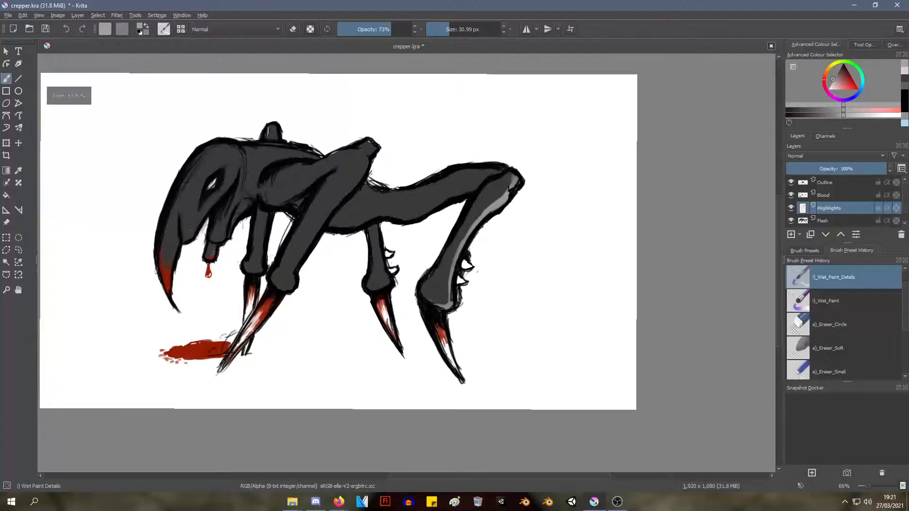
{"action": "key", "text": "ctrl+z"}
{"action": "key", "text": "ctrl+z"}
{"action": "key", "text": "ctrl+z"}
{"action": "key", "text": "ctrl+z"}
{"action": "key", "text": "ctrl+z"}
{"action": "key", "text": "ctrl+z"}
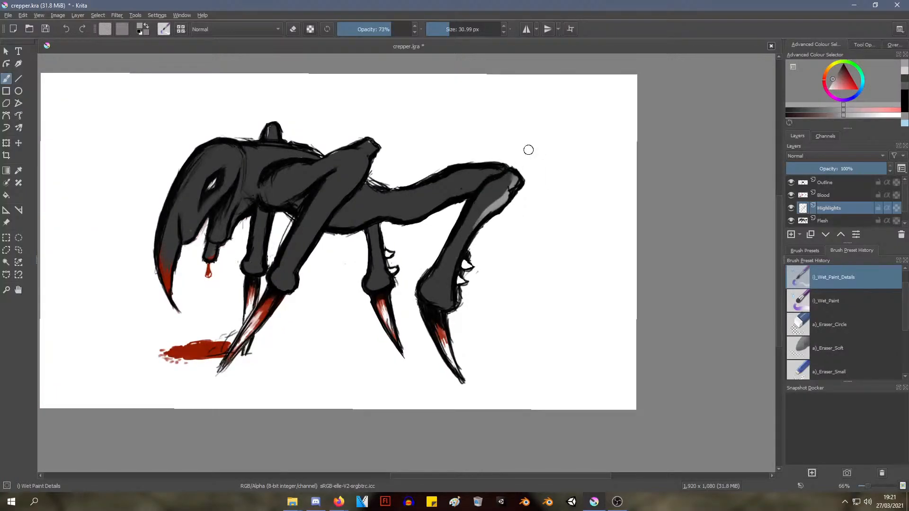
{"action": "key", "text": "ctrl+z"}
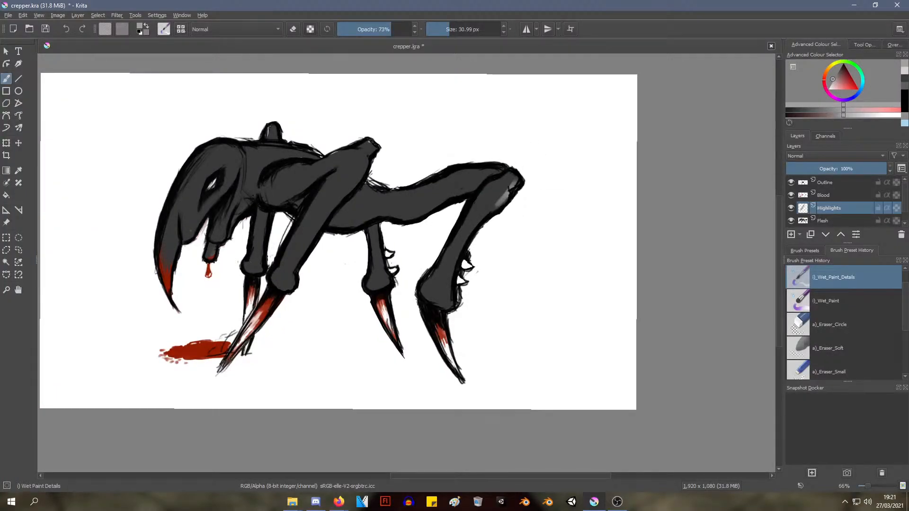
{"action": "key", "text": "ctrl+z"}
Choose a very dark grey and paint shading along the rear edge and lower joint of the hind leg
{"action": "right_click", "coordinate": [525, 154]}
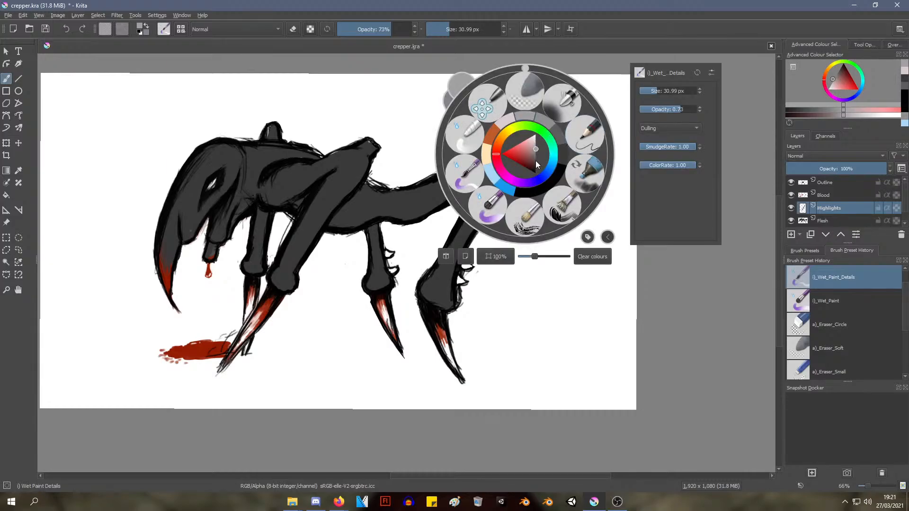
{"action": "left_click_drag", "start_coordinate": [536, 161], "coordinate": [536, 166]}
{"action": "left_click", "coordinate": [466, 328]}
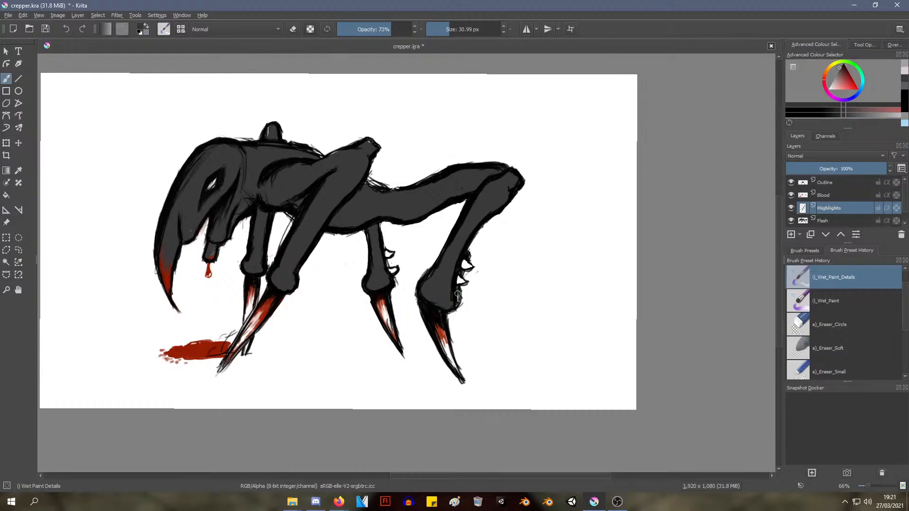
{"action": "left_click_drag", "start_coordinate": [457, 294], "coordinate": [451, 302]}
{"action": "right_click", "coordinate": [468, 214]}
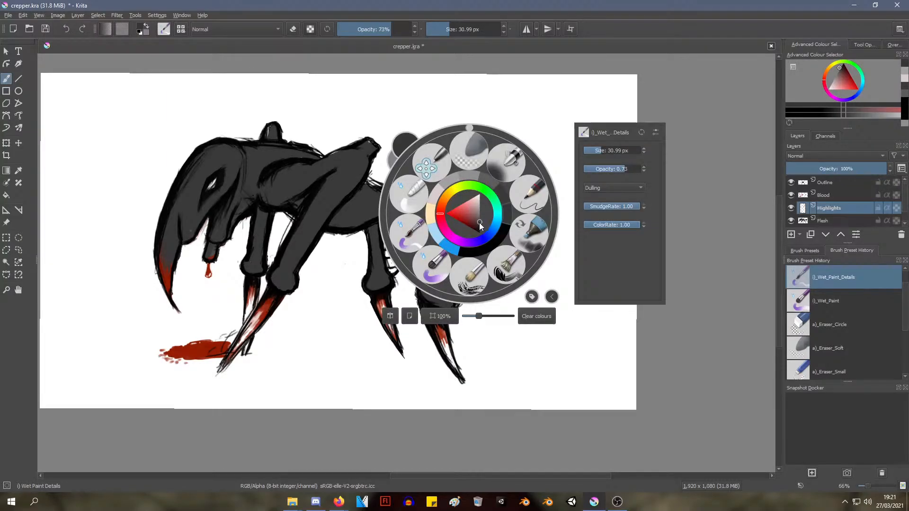
{"action": "left_click_drag", "start_coordinate": [479, 222], "coordinate": [480, 231]}
{"action": "left_click", "coordinate": [458, 318]}
{"action": "mouse_move", "coordinate": [442, 294]}
{"action": "left_mouse_down"}
{"action": "mouse_move", "coordinate": [449, 303]}
{"action": "mouse_move", "coordinate": [466, 242]}
{"action": "mouse_move", "coordinate": [491, 214]}
{"action": "left_mouse_up"}
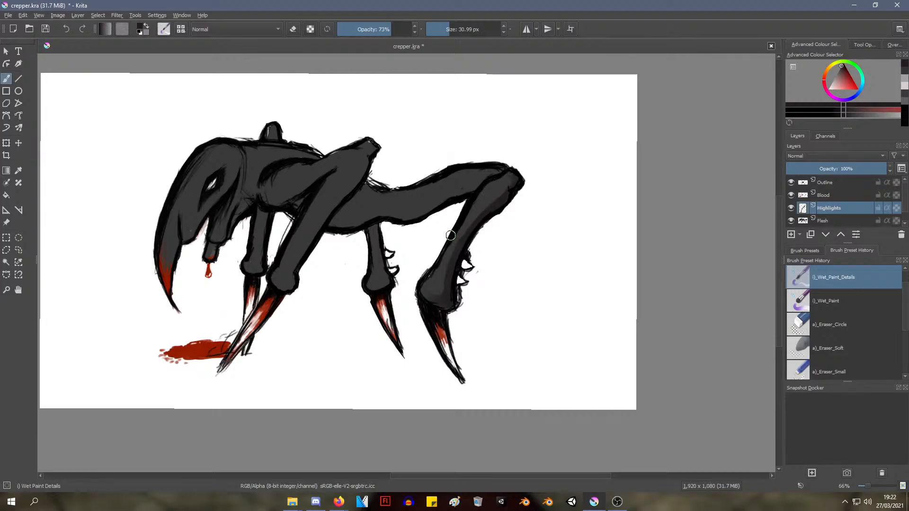
{"action": "left_click", "coordinate": [443, 246], "text": "ctrl"}
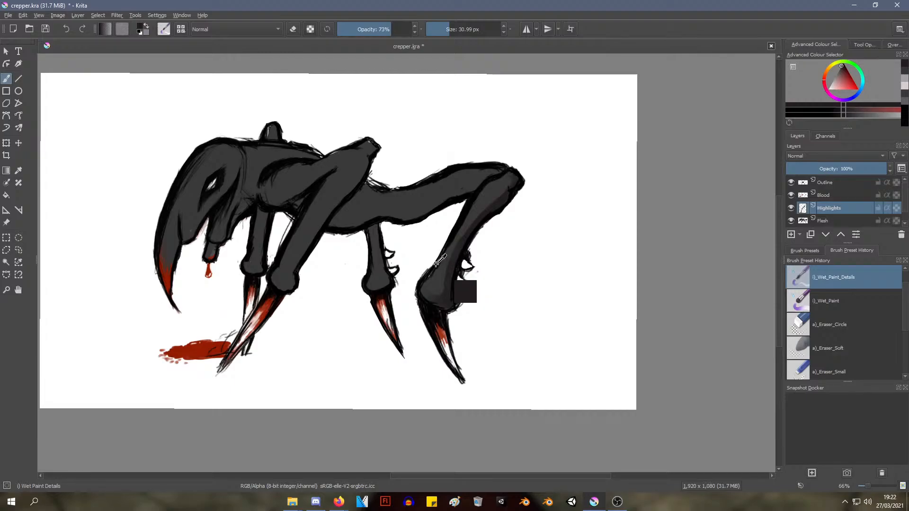
Paint dark grey shading along the underside of the body and hind thigh, and down the middle leg
{"action": "middle_click_drag", "start_coordinate": [397, 247], "coordinate": [417, 213], "text": "ctrl"}
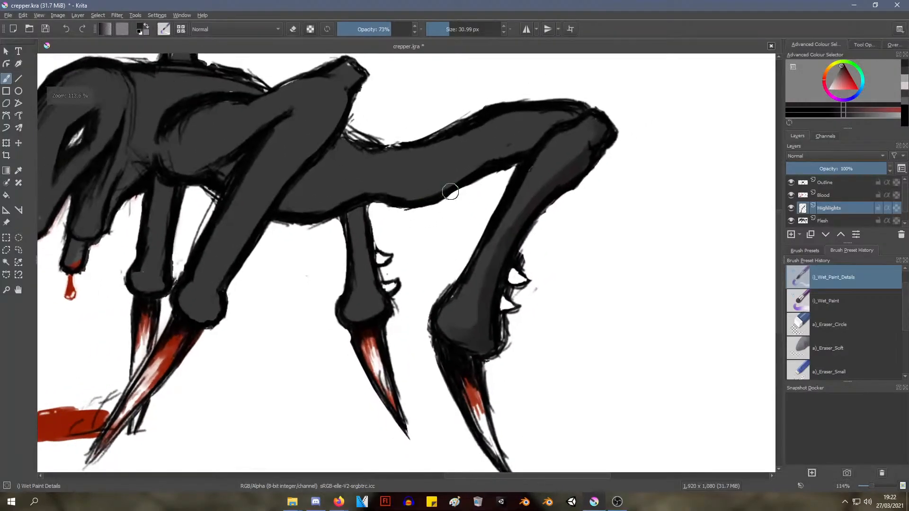
{"action": "mouse_move", "coordinate": [528, 144]}
{"action": "left_mouse_down"}
{"action": "mouse_move", "coordinate": [486, 163]}
{"action": "mouse_move", "coordinate": [540, 137]}
{"action": "mouse_move", "coordinate": [453, 185]}
{"action": "mouse_move", "coordinate": [488, 158]}
{"action": "mouse_move", "coordinate": [424, 195]}
{"action": "mouse_move", "coordinate": [401, 193]}
{"action": "mouse_move", "coordinate": [540, 133]}
{"action": "left_mouse_up"}
{"action": "mouse_move", "coordinate": [364, 190]}
{"action": "left_mouse_down"}
{"action": "mouse_move", "coordinate": [432, 186]}
{"action": "mouse_move", "coordinate": [406, 195]}
{"action": "mouse_move", "coordinate": [538, 145]}
{"action": "left_mouse_up"}
{"action": "mouse_move", "coordinate": [335, 193]}
{"action": "left_mouse_down"}
{"action": "mouse_move", "coordinate": [299, 206]}
{"action": "mouse_move", "coordinate": [285, 200]}
{"action": "mouse_move", "coordinate": [298, 186]}
{"action": "mouse_move", "coordinate": [298, 200]}
{"action": "mouse_move", "coordinate": [291, 194]}
{"action": "mouse_move", "coordinate": [345, 189]}
{"action": "mouse_move", "coordinate": [343, 203]}
{"action": "mouse_move", "coordinate": [304, 188]}
{"action": "mouse_move", "coordinate": [325, 155]}
{"action": "mouse_move", "coordinate": [321, 169]}
{"action": "mouse_move", "coordinate": [358, 188]}
{"action": "mouse_move", "coordinate": [467, 166]}
{"action": "mouse_move", "coordinate": [324, 168]}
{"action": "mouse_move", "coordinate": [351, 183]}
{"action": "left_mouse_up"}
{"action": "mouse_move", "coordinate": [426, 208]}
{"action": "middle_mouse_down", "text": "ctrl"}
{"action": "mouse_move", "coordinate": [406, 223]}
{"action": "mouse_move", "coordinate": [369, 282]}
{"action": "mouse_move", "coordinate": [397, 214]}
{"action": "middle_mouse_up", "text": "ctrl"}
{"action": "mouse_move", "coordinate": [458, 120]}
{"action": "left_mouse_down"}
{"action": "mouse_move", "coordinate": [467, 180]}
{"action": "mouse_move", "coordinate": [462, 170]}
{"action": "mouse_move", "coordinate": [474, 191]}
{"action": "mouse_move", "coordinate": [458, 203]}
{"action": "left_mouse_up"}
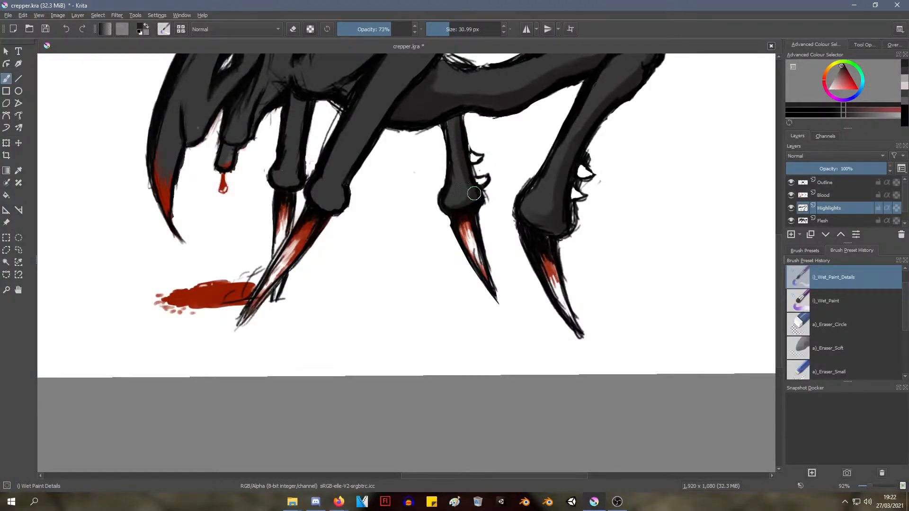
Paint dark grey shading down the rear edge of the near front leg, from its upper joint to the lower joint
{"action": "mouse_move", "coordinate": [414, 169]}
{"action": "middle_mouse_down", "text": "ctrl"}
{"action": "mouse_move", "coordinate": [384, 212]}
{"action": "mouse_move", "coordinate": [407, 277]}
{"action": "mouse_move", "coordinate": [403, 248]}
{"action": "middle_mouse_up", "text": "ctrl"}
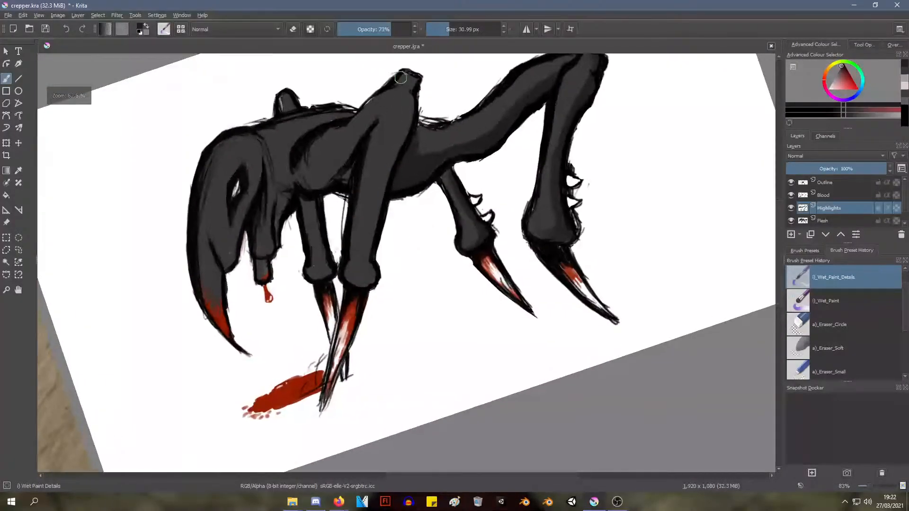
{"action": "left_click_drag", "start_coordinate": [404, 76], "coordinate": [412, 86]}
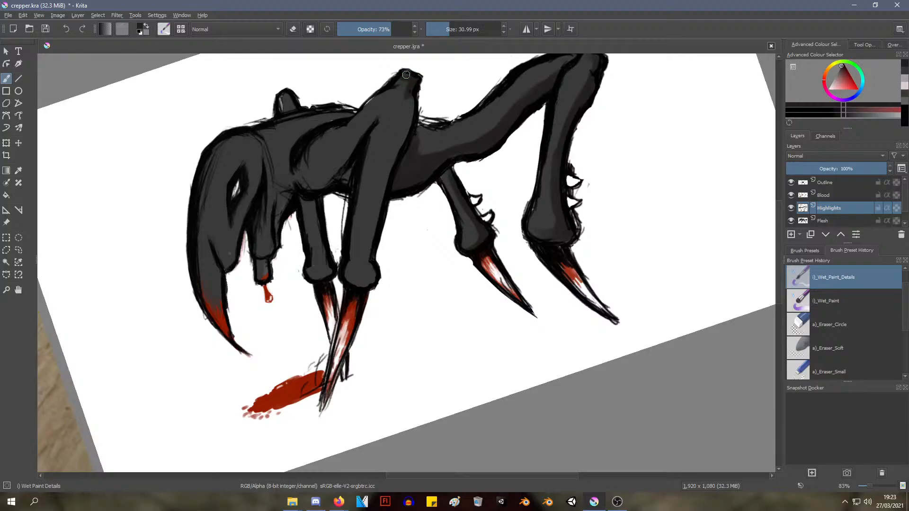
{"action": "left_click_drag", "start_coordinate": [407, 86], "coordinate": [370, 248]}
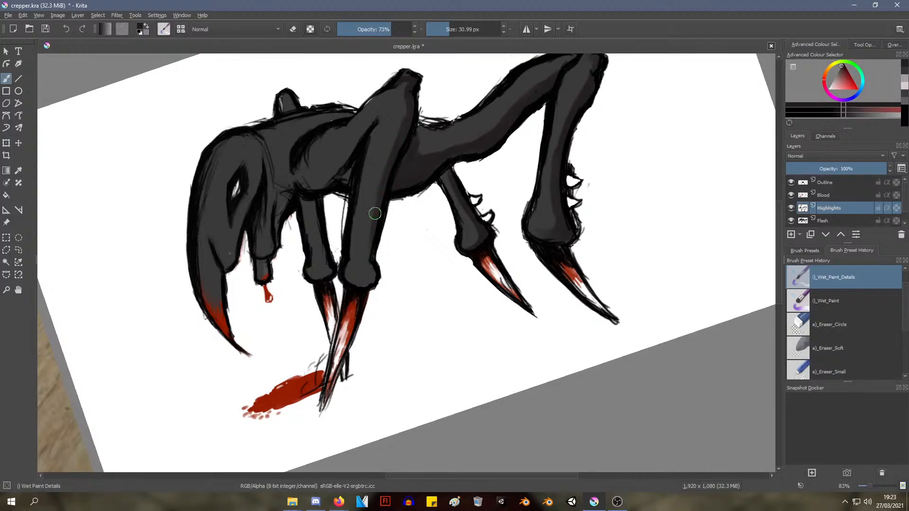
{"action": "mouse_move", "coordinate": [375, 214]}
{"action": "left_mouse_down"}
{"action": "mouse_move", "coordinate": [370, 254]}
{"action": "mouse_move", "coordinate": [368, 247]}
{"action": "left_mouse_up"}
{"action": "left_click_drag", "start_coordinate": [380, 185], "coordinate": [377, 199]}
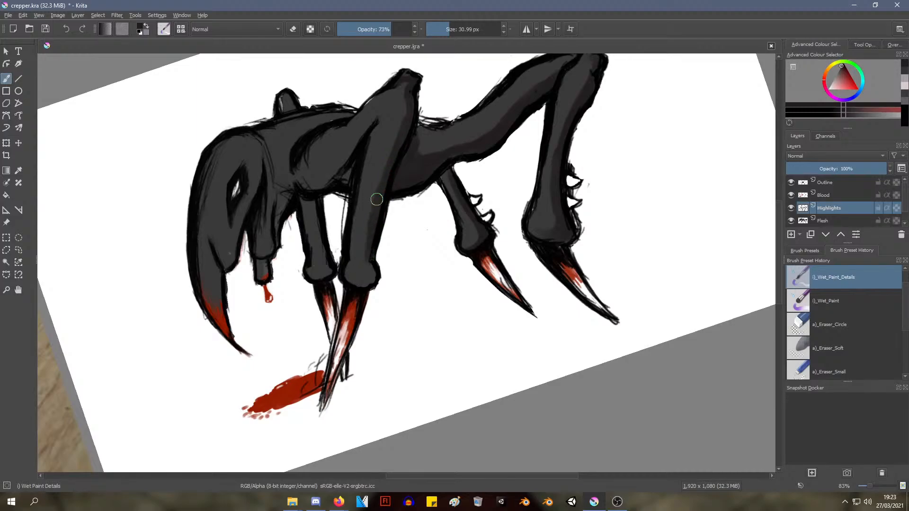
{"action": "left_click_drag", "start_coordinate": [374, 260], "coordinate": [367, 290]}
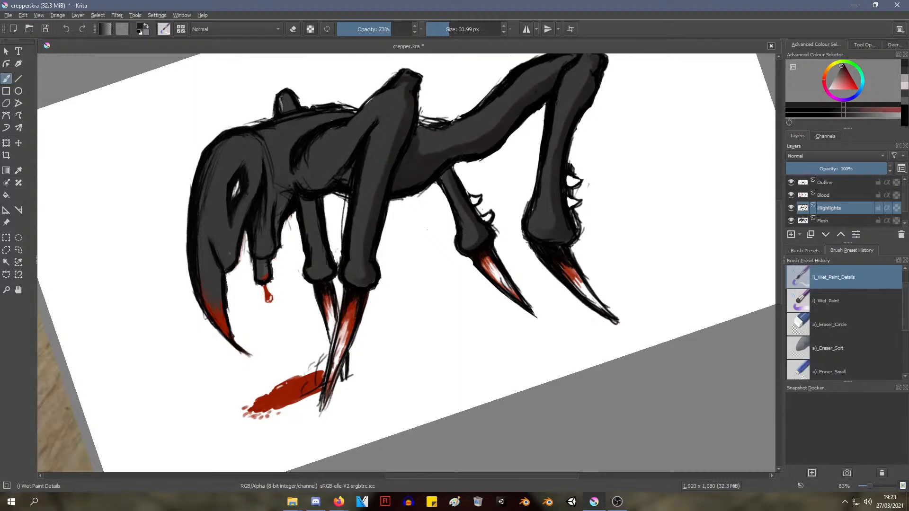
Shade the underside of the near front leg's upper segment with dark grey
{"action": "middle_click_drag", "start_coordinate": [421, 166], "coordinate": [371, 221], "text": "ctrl"}
{"action": "mouse_move", "coordinate": [371, 221]}
{"action": "middle_mouse_down", "text": "shift"}
{"action": "mouse_move", "coordinate": [377, 182]}
{"action": "mouse_move", "coordinate": [369, 209]}
{"action": "mouse_move", "coordinate": [433, 85]}
{"action": "middle_mouse_up", "text": "shift"}
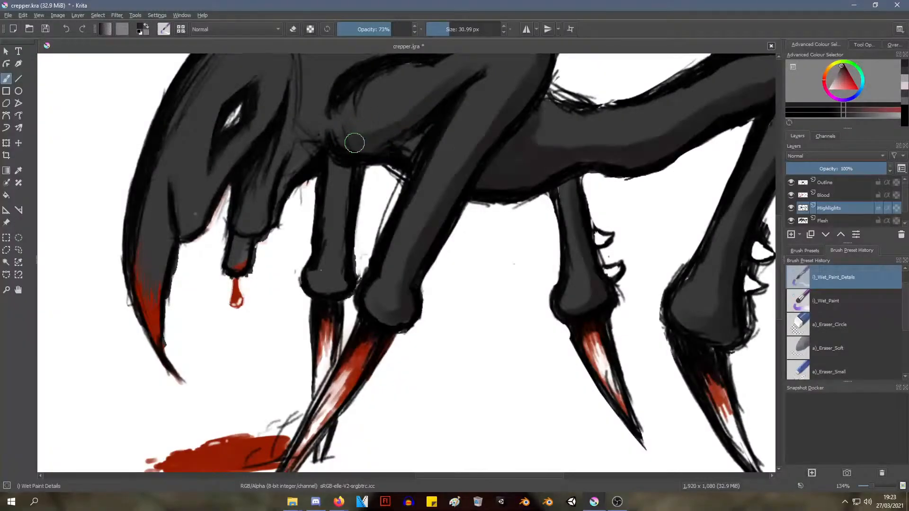
{"action": "mouse_move", "coordinate": [355, 143]}
{"action": "left_mouse_down"}
{"action": "mouse_move", "coordinate": [412, 91]}
{"action": "mouse_move", "coordinate": [456, 77]}
{"action": "left_mouse_up"}
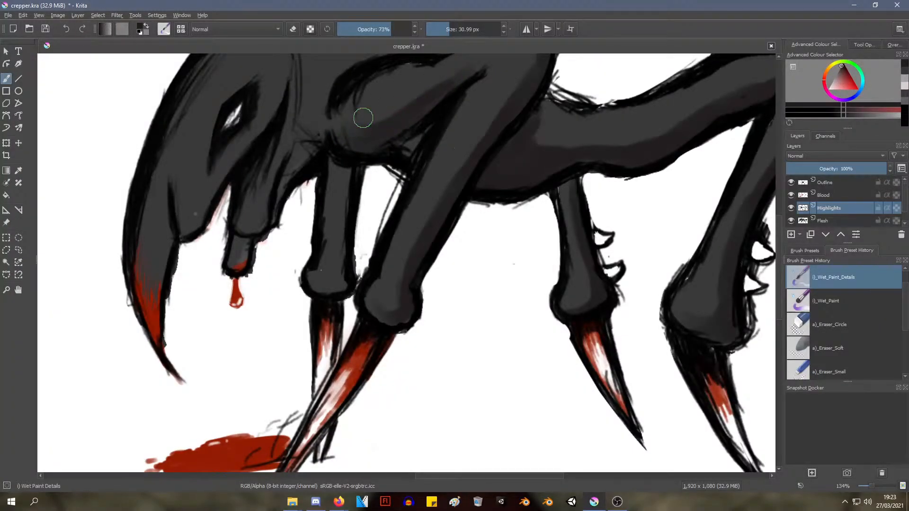
{"action": "mouse_move", "coordinate": [349, 130]}
{"action": "left_mouse_down"}
{"action": "mouse_move", "coordinate": [403, 122]}
{"action": "mouse_move", "coordinate": [468, 72]}
{"action": "left_mouse_up"}
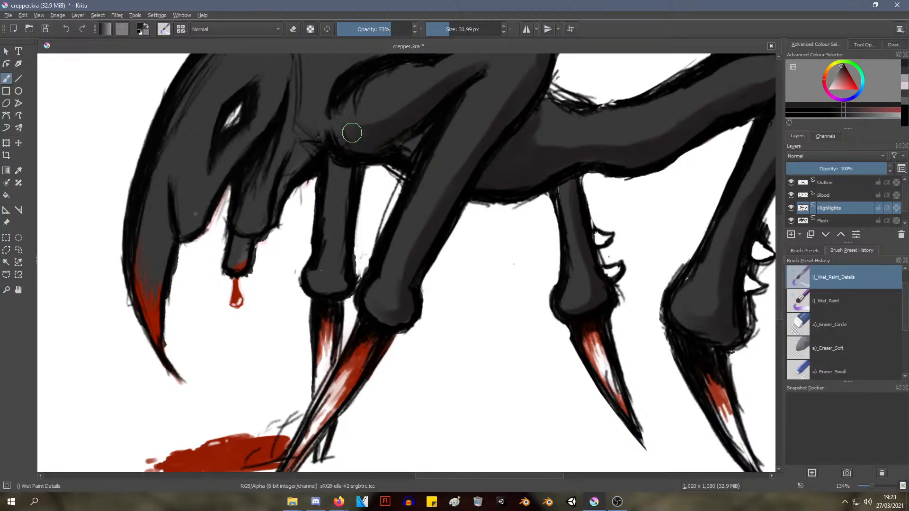
Paint dark grey shading down the far front leg
{"action": "middle_click_drag", "start_coordinate": [379, 151], "coordinate": [353, 206], "text": "ctrl"}
{"action": "mouse_move", "coordinate": [360, 166]}
{"action": "middle_mouse_down", "text": "ctrl"}
{"action": "mouse_move", "coordinate": [369, 145]}
{"action": "mouse_move", "coordinate": [364, 169]}
{"action": "mouse_move", "coordinate": [365, 152]}
{"action": "mouse_move", "coordinate": [372, 168]}
{"action": "mouse_move", "coordinate": [347, 208]}
{"action": "middle_mouse_up", "text": "ctrl"}
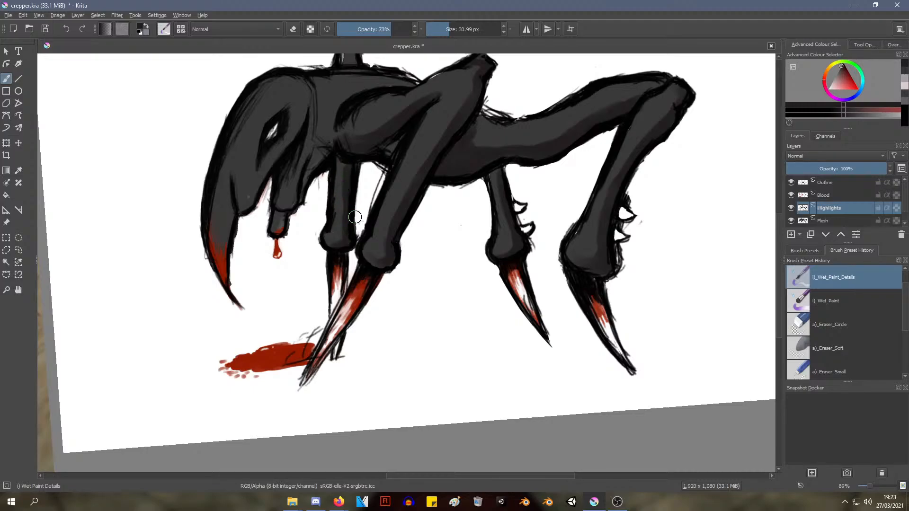
{"action": "scroll", "coordinate": [355, 217], "scroll_direction": "down", "scroll_amount": 4}
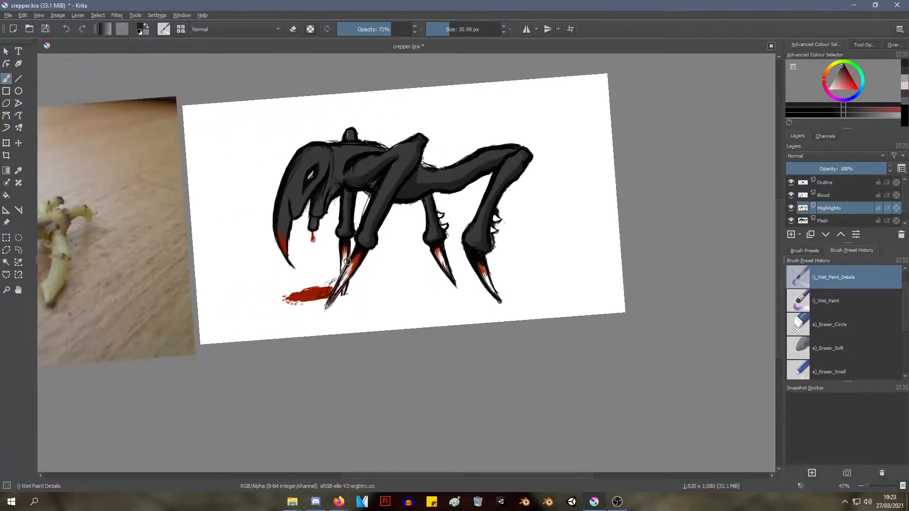
{"action": "scroll", "coordinate": [345, 264], "scroll_direction": "up", "scroll_amount": 4}
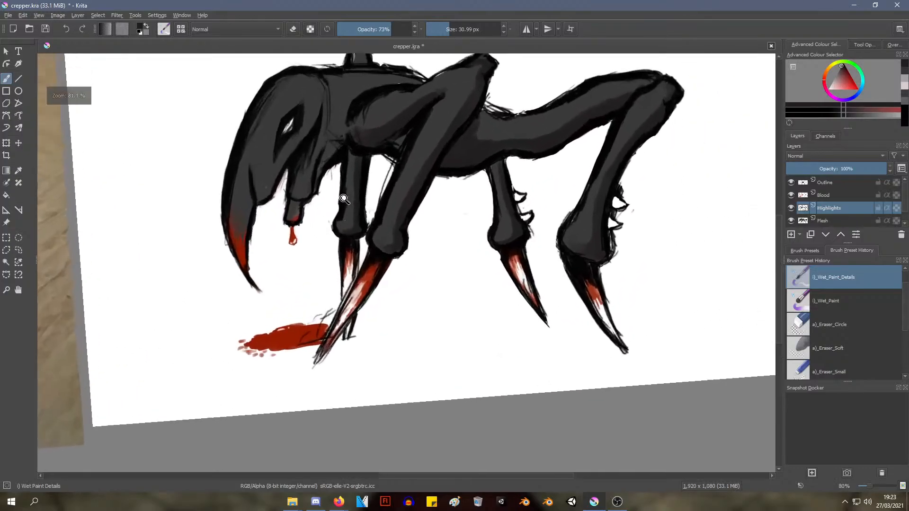
Paint dark grey shading on the neck, head and long curved mandible on the Highlights layer
{"action": "mouse_move", "coordinate": [342, 202]}
{"action": "middle_mouse_down", "text": "shift"}
{"action": "mouse_move", "coordinate": [345, 215]}
{"action": "mouse_move", "coordinate": [342, 196]}
{"action": "middle_mouse_up", "text": "shift"}
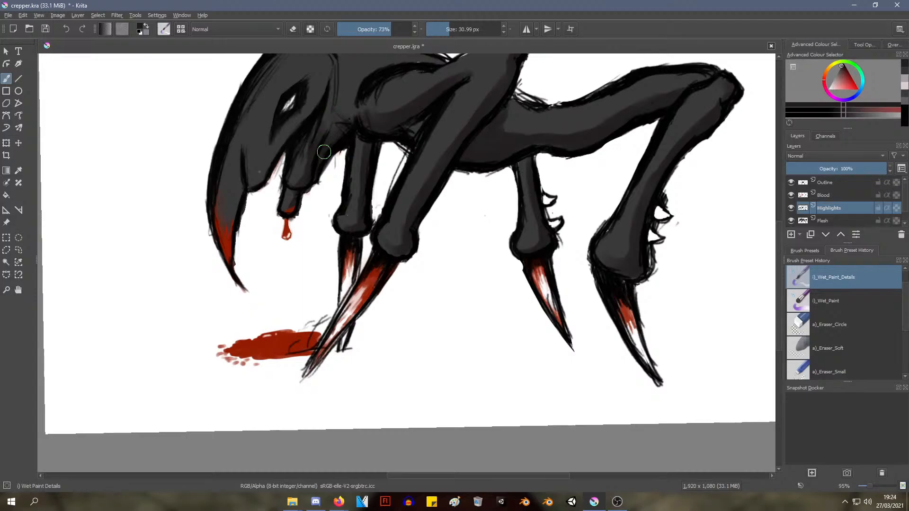
{"action": "middle_click_drag", "start_coordinate": [355, 101], "coordinate": [286, 148], "text": "ctrl"}
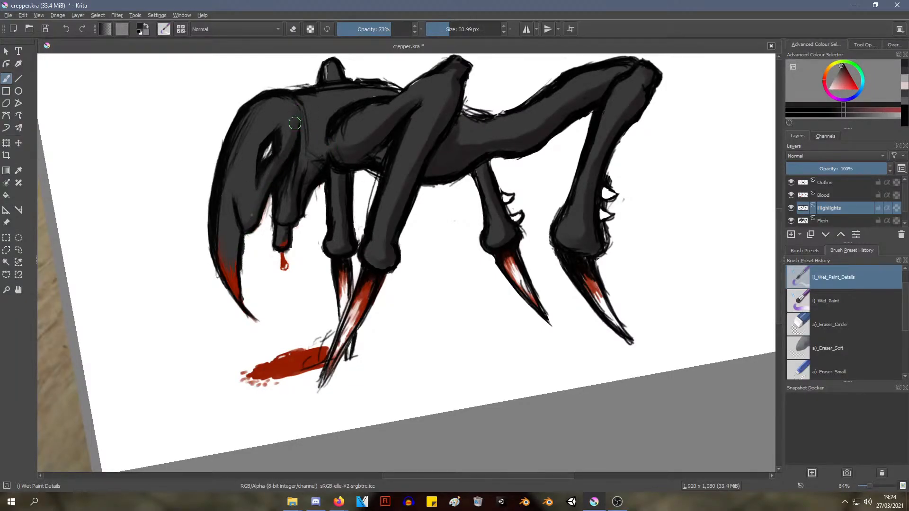
{"action": "mouse_move", "coordinate": [292, 198]}
{"action": "middle_mouse_down", "text": "ctrl"}
{"action": "mouse_move", "coordinate": [281, 242]}
{"action": "mouse_move", "coordinate": [278, 175]}
{"action": "mouse_move", "coordinate": [290, 184]}
{"action": "mouse_move", "coordinate": [294, 158]}
{"action": "mouse_move", "coordinate": [266, 168]}
{"action": "middle_mouse_up", "text": "ctrl"}
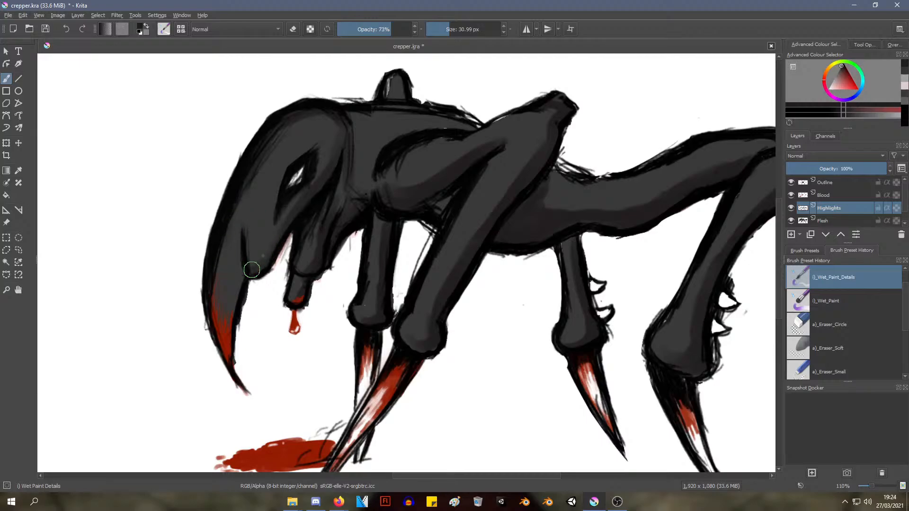
{"action": "left_click_drag", "start_coordinate": [242, 248], "coordinate": [229, 308]}
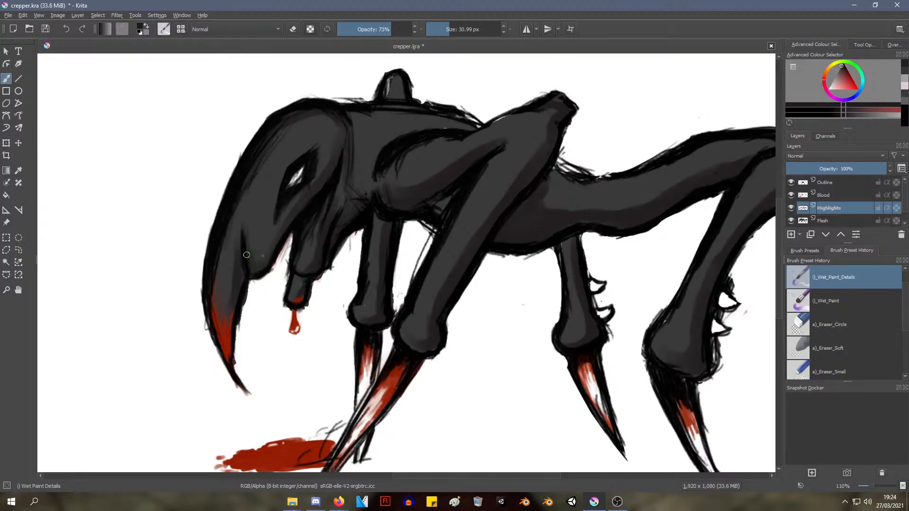
{"action": "mouse_move", "coordinate": [330, 199]}
{"action": "middle_mouse_down", "text": "ctrl"}
{"action": "mouse_move", "coordinate": [303, 264]}
{"action": "mouse_move", "coordinate": [308, 205]}
{"action": "mouse_move", "coordinate": [267, 268]}
{"action": "middle_mouse_up", "text": "ctrl"}
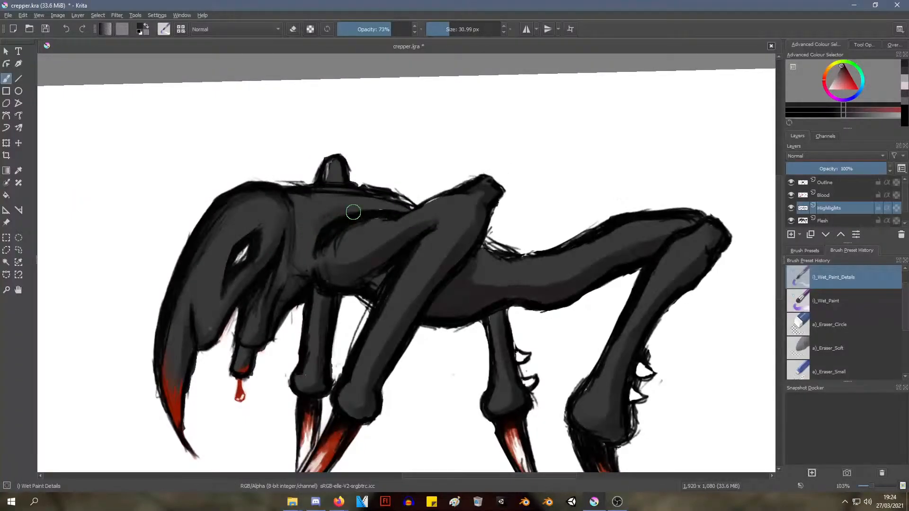
Shade the body around the near front shoulder and the stub on the back with dark grey
{"action": "left_click", "coordinate": [341, 243], "text": "ctrl"}
{"action": "left_click_drag", "start_coordinate": [342, 213], "coordinate": [322, 224]}
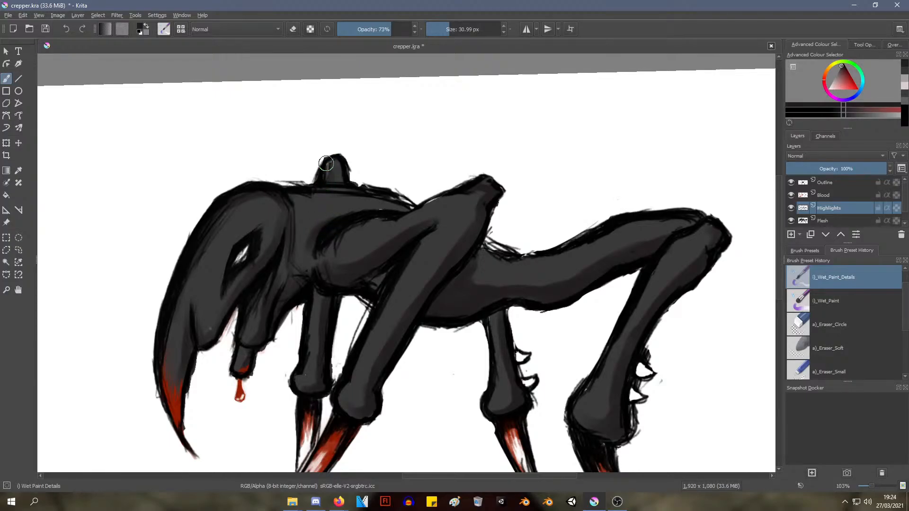
{"action": "mouse_move", "coordinate": [325, 176]}
{"action": "left_mouse_down"}
{"action": "mouse_move", "coordinate": [326, 169]}
{"action": "mouse_move", "coordinate": [368, 184]}
{"action": "mouse_move", "coordinate": [340, 165]}
{"action": "left_mouse_up"}
{"action": "scroll", "coordinate": [346, 279], "scroll_direction": "down", "scroll_amount": 3}
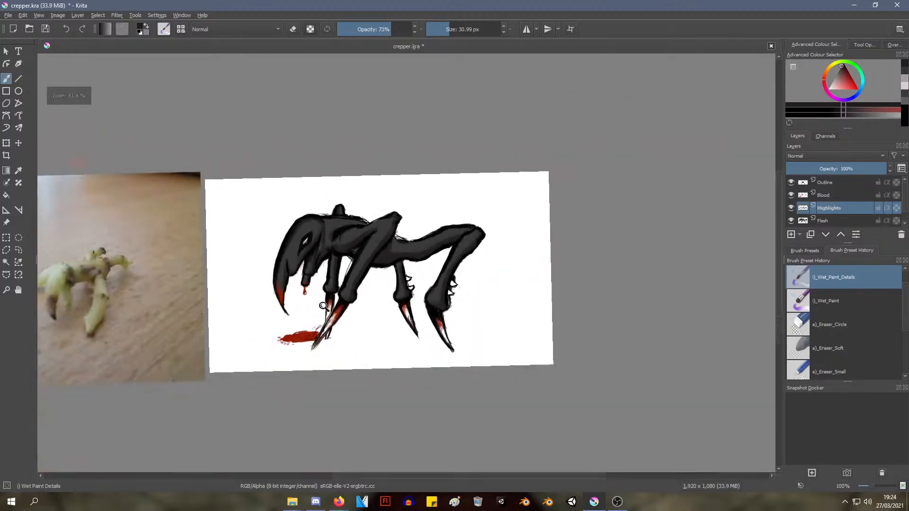
{"action": "middle_click_drag", "start_coordinate": [334, 280], "coordinate": [333, 275], "text": "ctrl"}
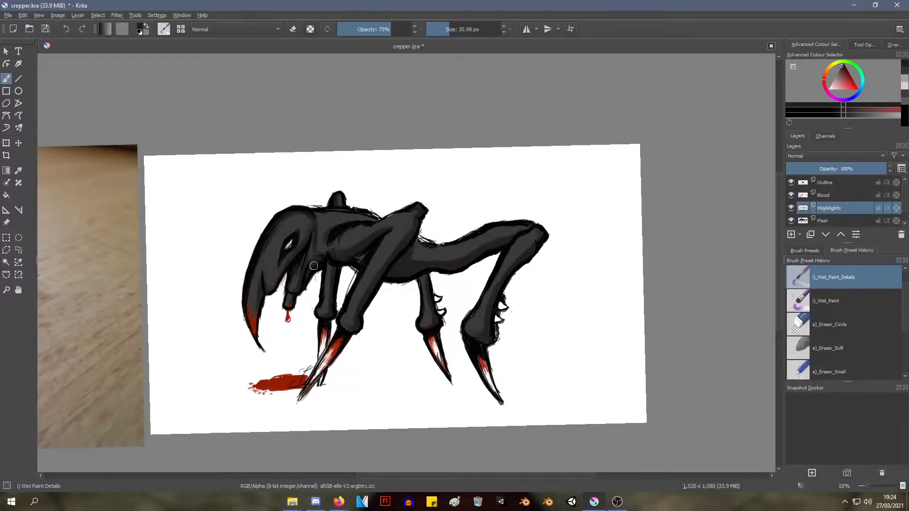
{"action": "middle_click_drag", "start_coordinate": [316, 266], "coordinate": [335, 186]}
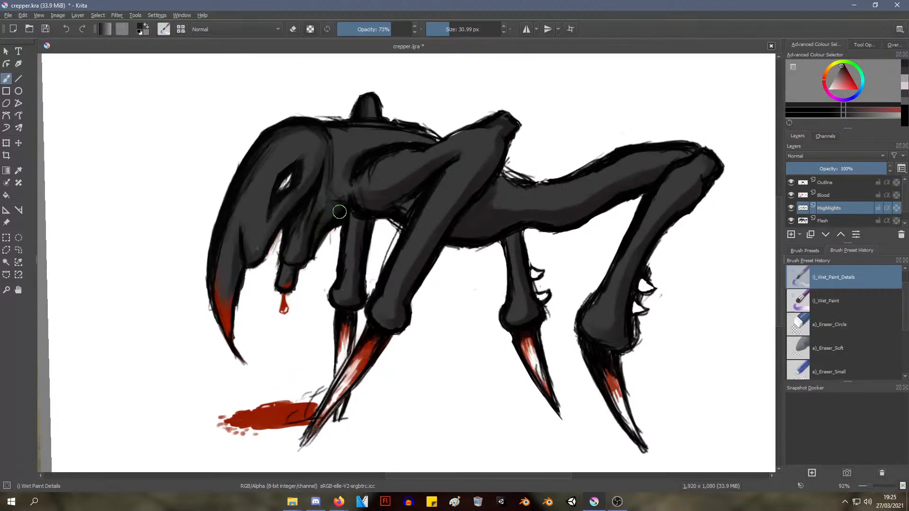
{"action": "mouse_move", "coordinate": [463, 187]}
{"action": "middle_mouse_down", "text": "ctrl"}
{"action": "mouse_move", "coordinate": [448, 198]}
{"action": "mouse_move", "coordinate": [452, 183]}
{"action": "middle_mouse_up", "text": "ctrl"}
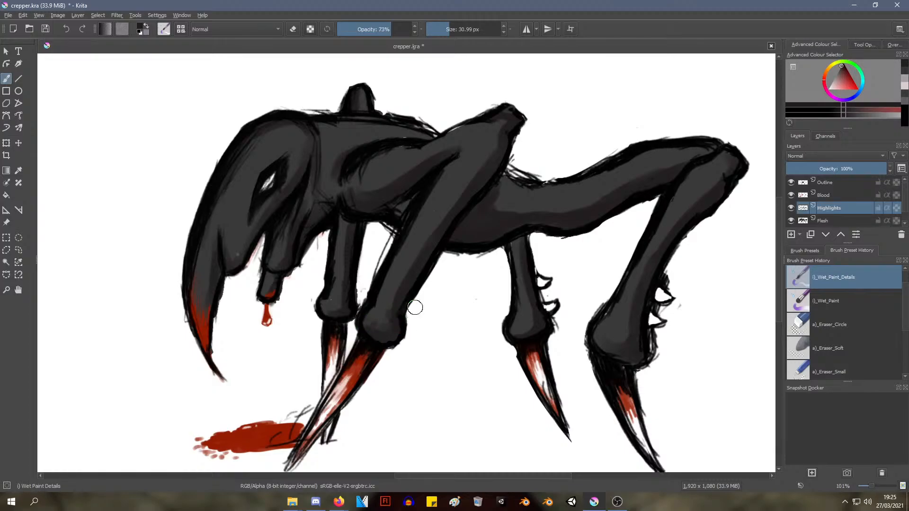
{"action": "middle_click_drag", "start_coordinate": [449, 190], "coordinate": [443, 205], "text": "ctrl"}
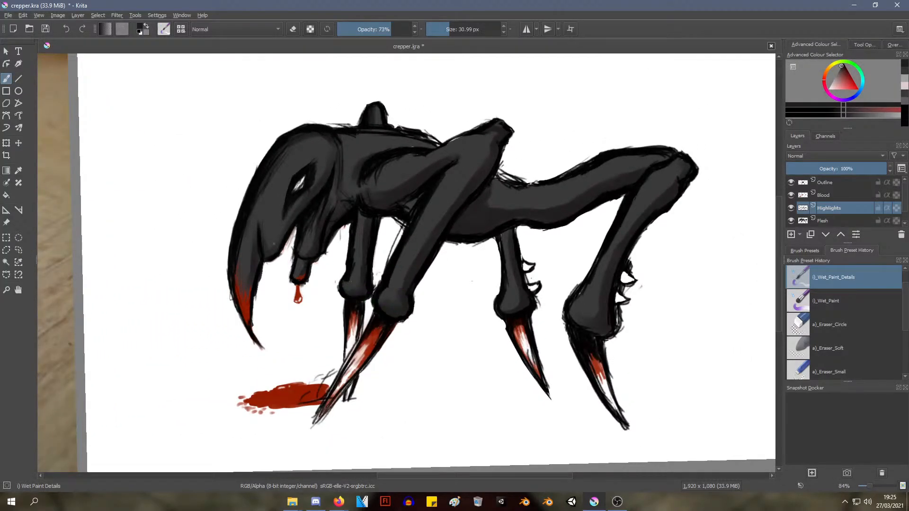
{"action": "middle_click_drag", "start_coordinate": [425, 238], "coordinate": [397, 204], "text": "ctrl"}
Sample a dark tone and shade the swollen lower joint of the near hind leg
{"action": "middle_click_drag", "start_coordinate": [397, 204], "coordinate": [353, 284], "text": "ctrl"}
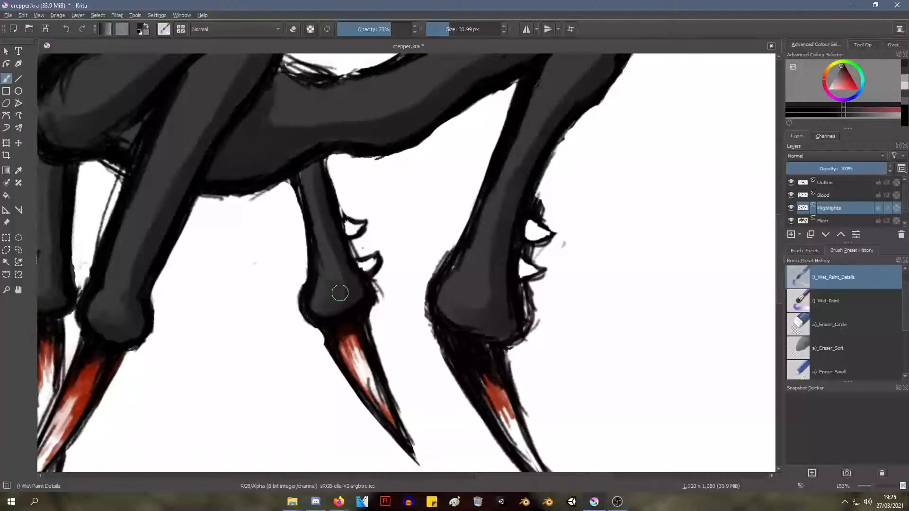
{"action": "left_click", "coordinate": [524, 271], "text": "ctrl"}
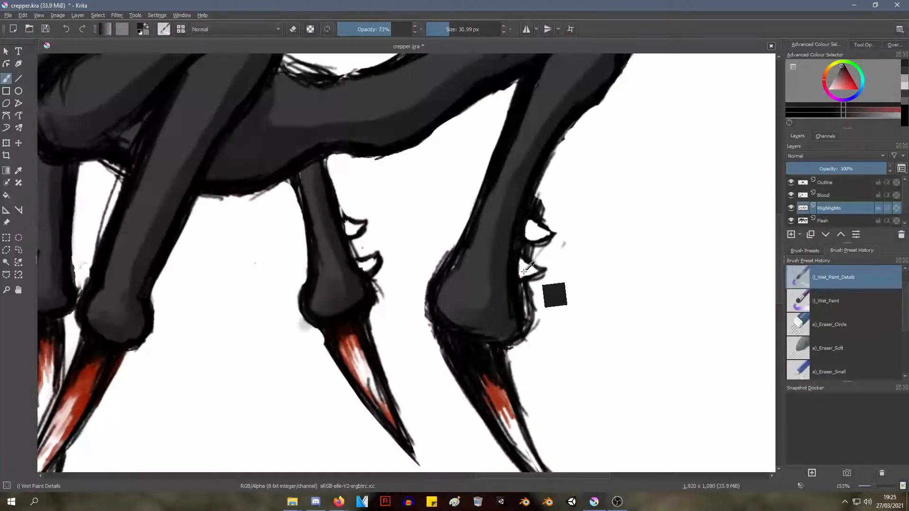
{"action": "mouse_move", "coordinate": [467, 299]}
{"action": "left_mouse_down"}
{"action": "mouse_move", "coordinate": [480, 295]}
{"action": "mouse_move", "coordinate": [471, 274]}
{"action": "mouse_move", "coordinate": [491, 290]}
{"action": "mouse_move", "coordinate": [478, 301]}
{"action": "mouse_move", "coordinate": [481, 278]}
{"action": "mouse_move", "coordinate": [463, 304]}
{"action": "mouse_move", "coordinate": [499, 288]}
{"action": "left_mouse_up"}
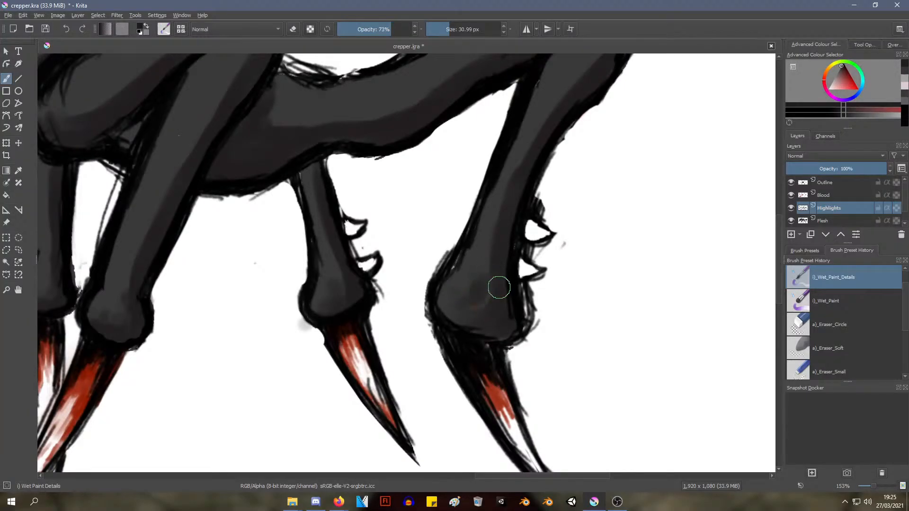
{"action": "scroll", "coordinate": [499, 288], "scroll_direction": "down", "scroll_amount": 3}
{"action": "mouse_move", "coordinate": [442, 290]}
{"action": "middle_mouse_down"}
{"action": "mouse_move", "coordinate": [433, 290]}
{"action": "mouse_move", "coordinate": [456, 306]}
{"action": "mouse_move", "coordinate": [440, 301]}
{"action": "mouse_move", "coordinate": [446, 257]}
{"action": "middle_mouse_up"}
{"action": "left_click", "coordinate": [440, 277], "text": "ctrl"}
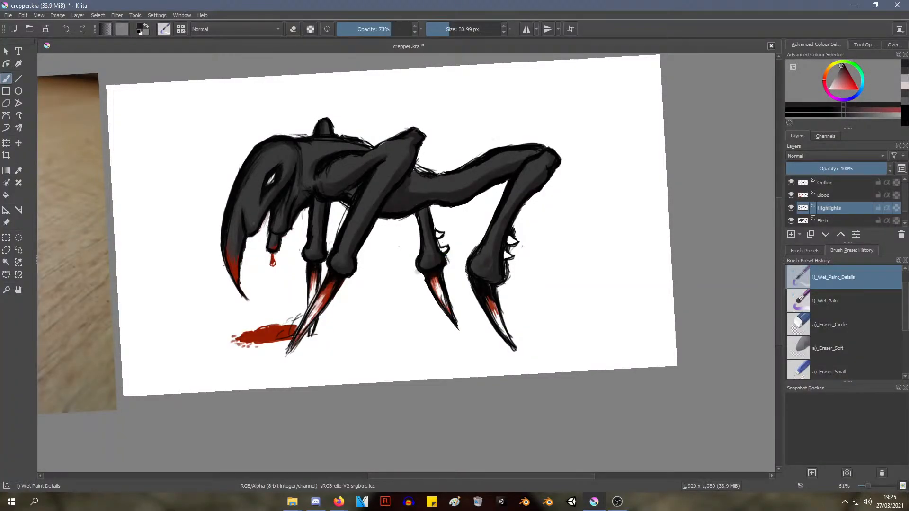
Sample the grey of the far front leg and touch up the skin just above its lower joint
{"action": "middle_click_drag", "start_coordinate": [293, 293], "coordinate": [402, 327], "text": "ctrl"}
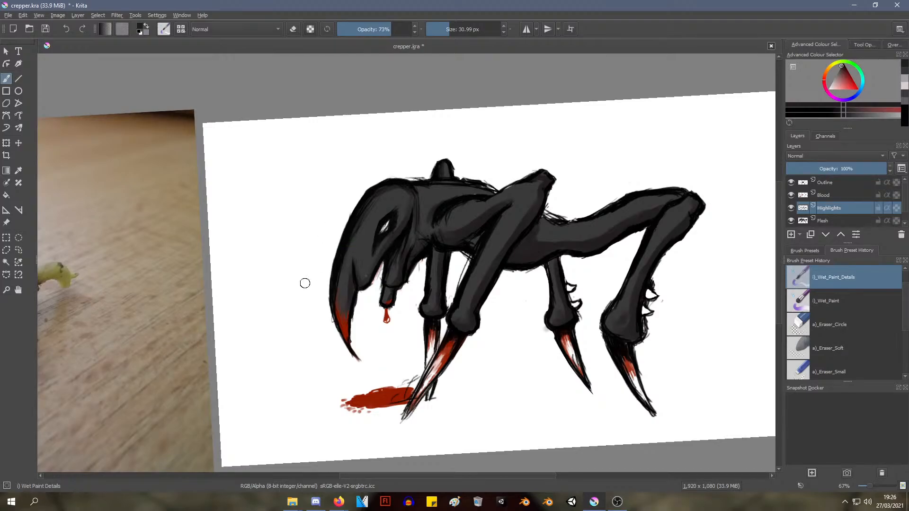
{"action": "scroll", "coordinate": [361, 251], "scroll_direction": "up", "scroll_amount": 4}
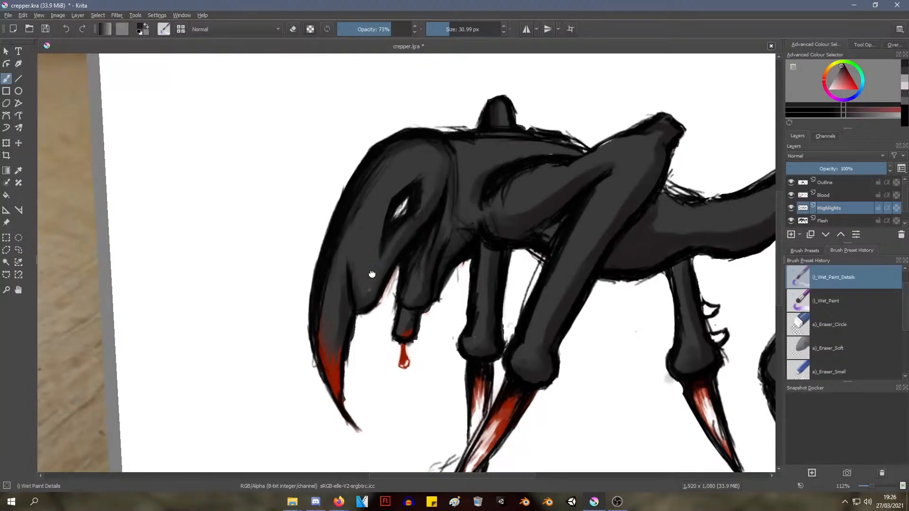
{"action": "middle_click_drag", "start_coordinate": [377, 267], "coordinate": [323, 262]}
{"action": "scroll", "coordinate": [353, 247], "scroll_direction": "up", "scroll_amount": 5}
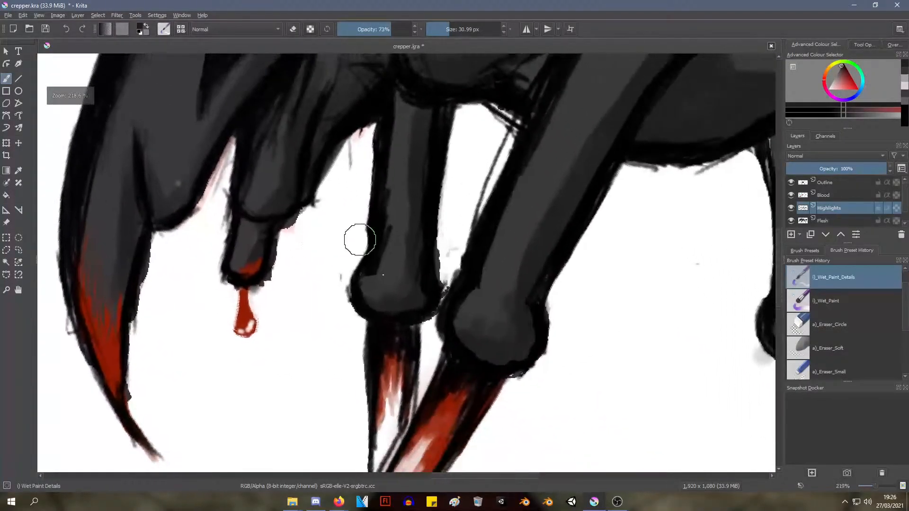
{"action": "left_click", "coordinate": [420, 295], "text": "ctrl"}
{"action": "left_click_drag", "start_coordinate": [380, 275], "coordinate": [391, 264]}
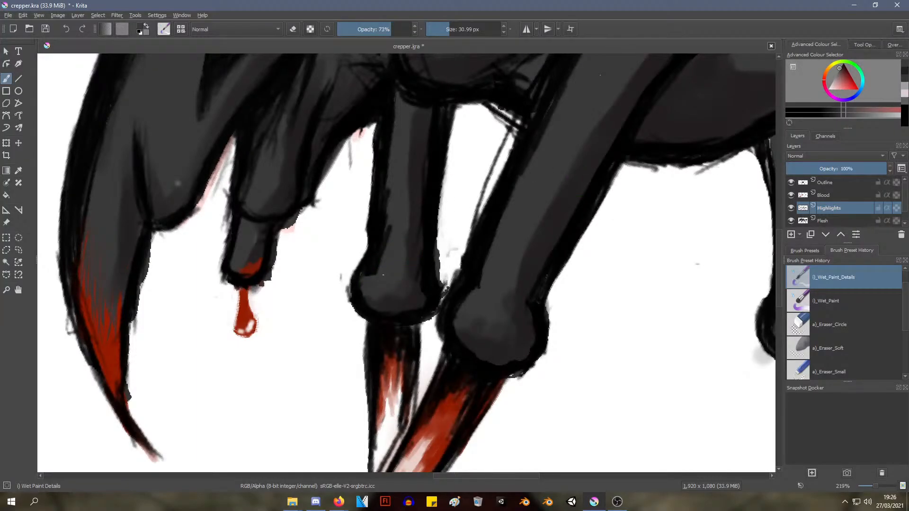
On the Flesh layer, paint grey along the front edge of the far front leg down to its joint
{"action": "left_click", "coordinate": [831, 221]}
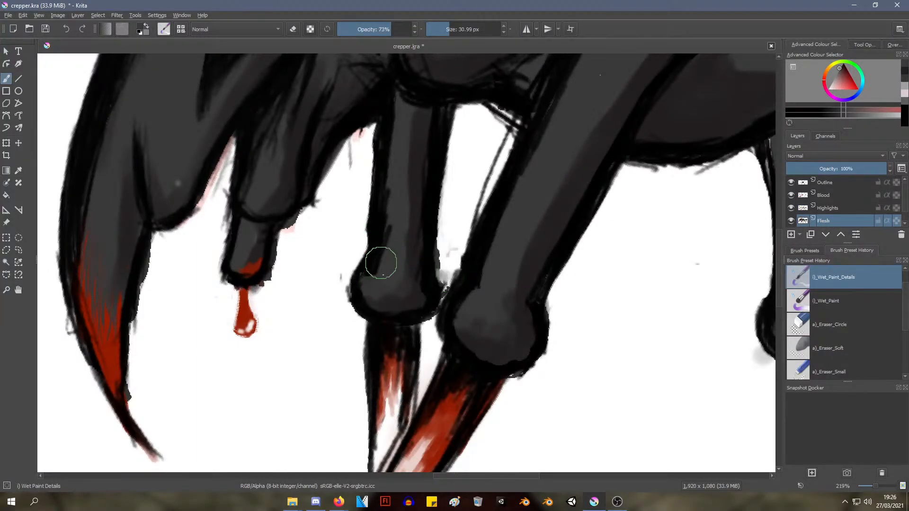
{"action": "left_click_drag", "start_coordinate": [387, 247], "coordinate": [382, 260]}
{"action": "left_click_drag", "start_coordinate": [392, 233], "coordinate": [380, 265]}
{"action": "middle_click_drag", "start_coordinate": [378, 226], "coordinate": [354, 231], "text": "ctrl"}
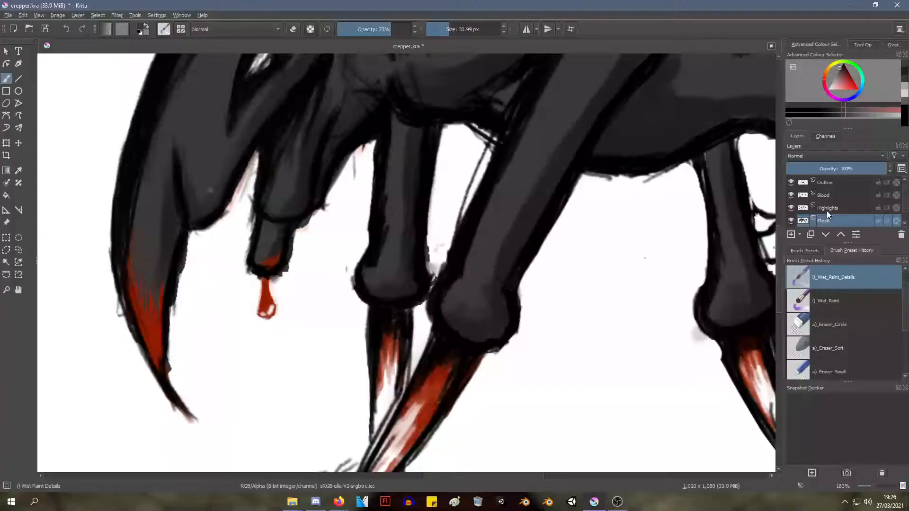
{"action": "left_click", "coordinate": [391, 260], "text": "ctrl"}
{"action": "mouse_move", "coordinate": [379, 261]}
{"action": "left_mouse_down"}
{"action": "mouse_move", "coordinate": [379, 274]}
{"action": "mouse_move", "coordinate": [373, 269]}
{"action": "left_mouse_up"}
{"action": "left_click_drag", "start_coordinate": [394, 213], "coordinate": [384, 259]}
{"action": "left_click_drag", "start_coordinate": [391, 190], "coordinate": [378, 258]}
{"action": "right_click", "coordinate": [390, 213]}
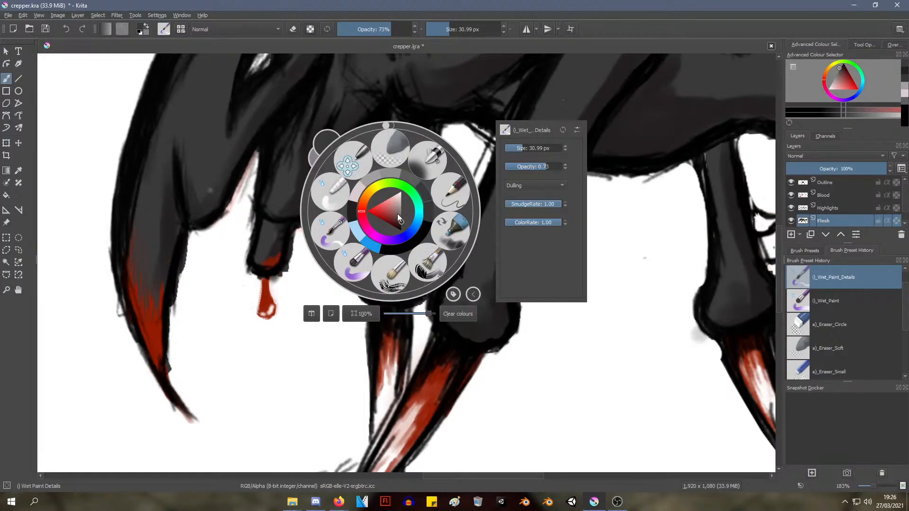
{"action": "left_click", "coordinate": [683, 273]}
{"action": "left_click", "coordinate": [487, 231], "text": "ctrl"}
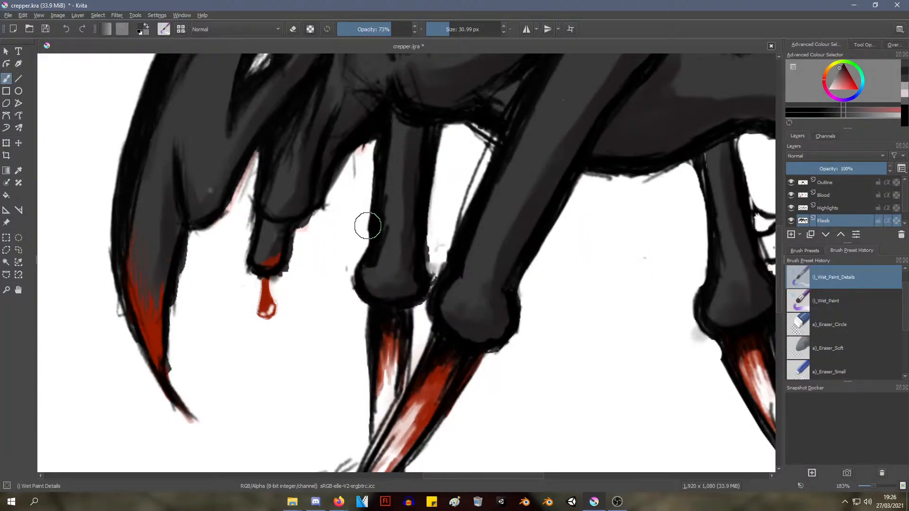
Erase the rough inner edge of the far front leg's outline on the Outline layer with the Eraser Circle brush
{"action": "left_click", "coordinate": [829, 184]}
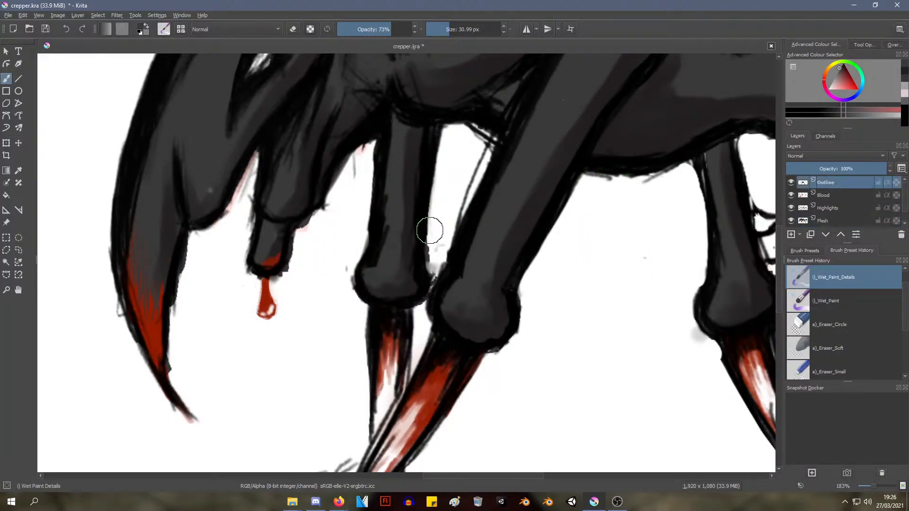
{"action": "right_click", "coordinate": [382, 209]}
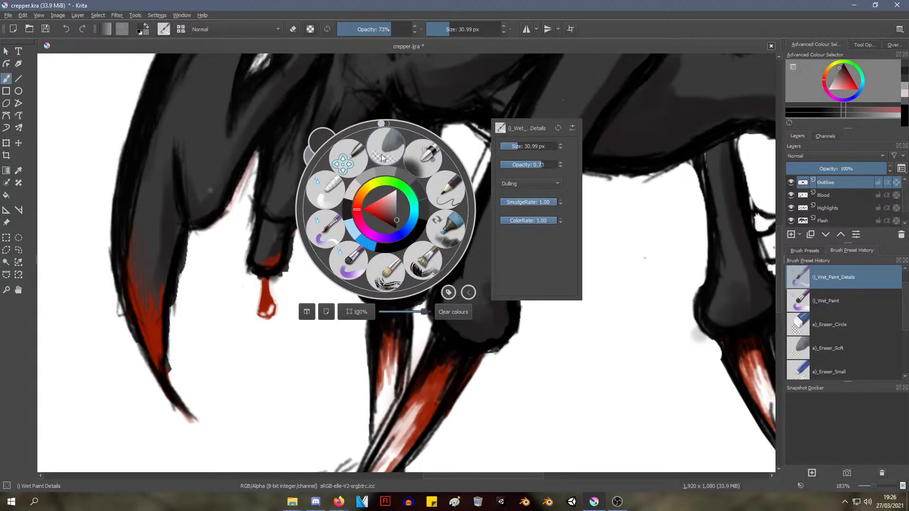
{"action": "left_click", "coordinate": [382, 154]}
{"action": "right_click", "coordinate": [433, 203]}
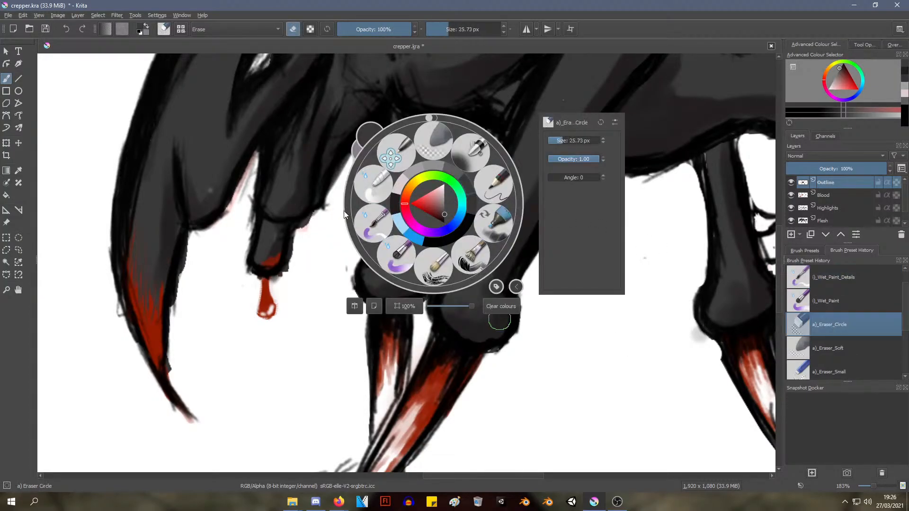
{"action": "left_click", "coordinate": [288, 252]}
{"action": "mouse_move", "coordinate": [388, 193]}
{"action": "left_mouse_down"}
{"action": "mouse_move", "coordinate": [379, 258]}
{"action": "mouse_move", "coordinate": [369, 265]}
{"action": "left_mouse_up"}
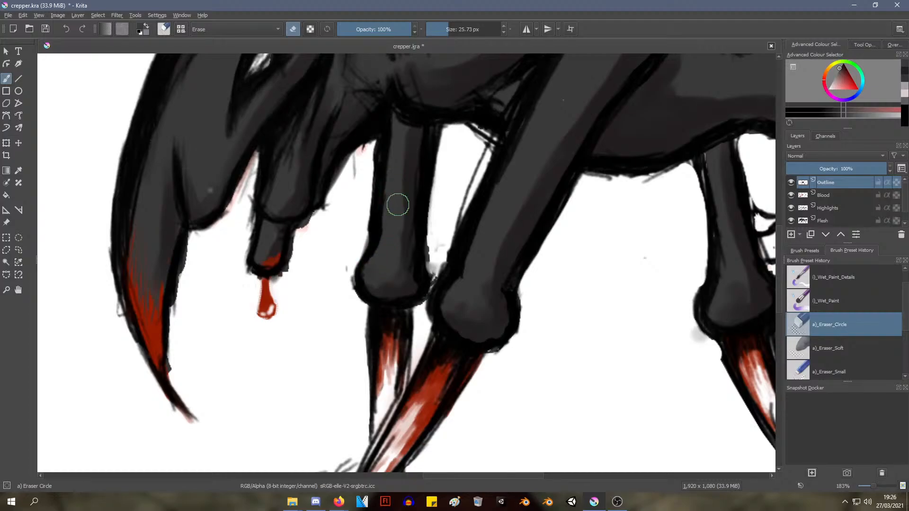
{"action": "mouse_move", "coordinate": [390, 195]}
{"action": "middle_mouse_down", "text": "ctrl"}
{"action": "mouse_move", "coordinate": [337, 282]}
{"action": "mouse_move", "coordinate": [324, 209]}
{"action": "middle_mouse_up", "text": "ctrl"}
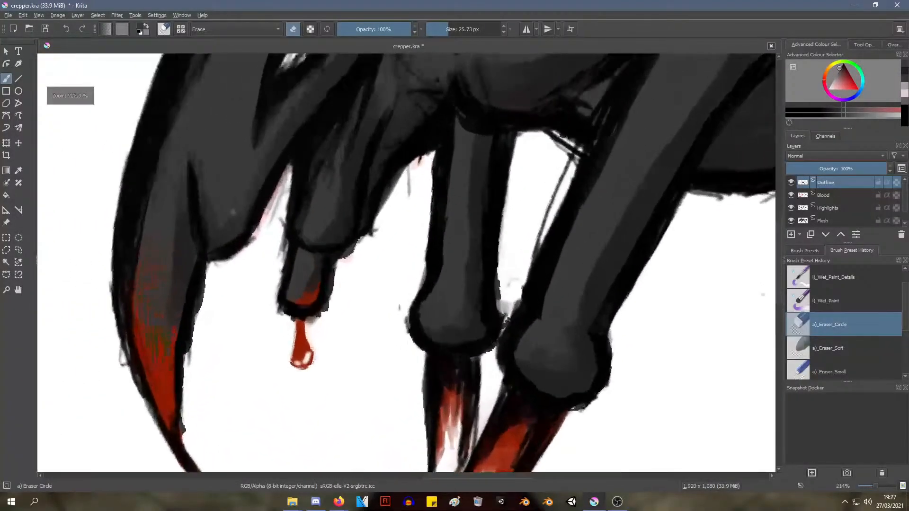
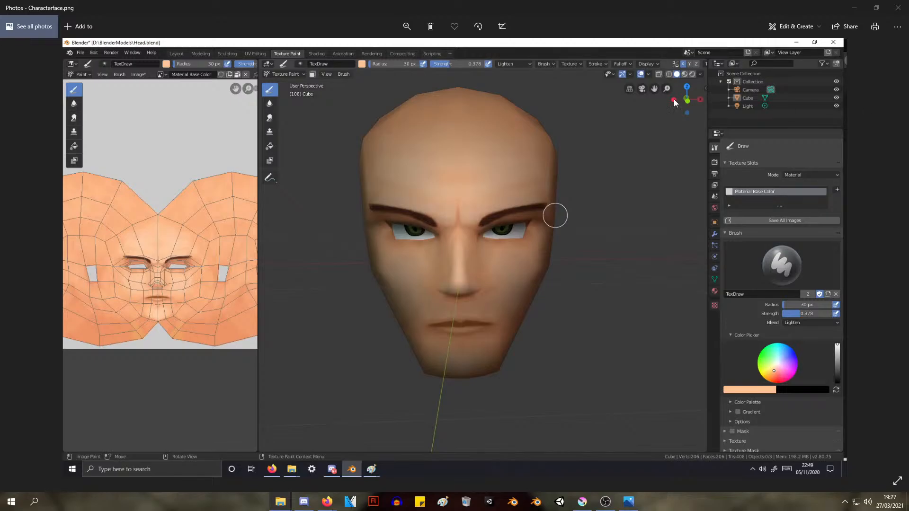
Close the Characterface, MainCharacter Idea and Young guy images in Photos and return to the Krita drawing
{"action": "left_click", "coordinate": [898, 9]}
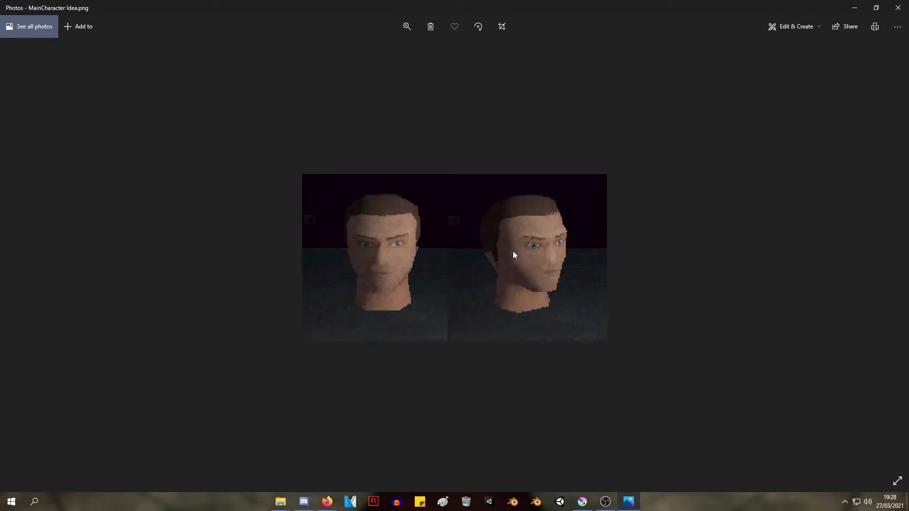
{"action": "left_click", "coordinate": [898, 8]}
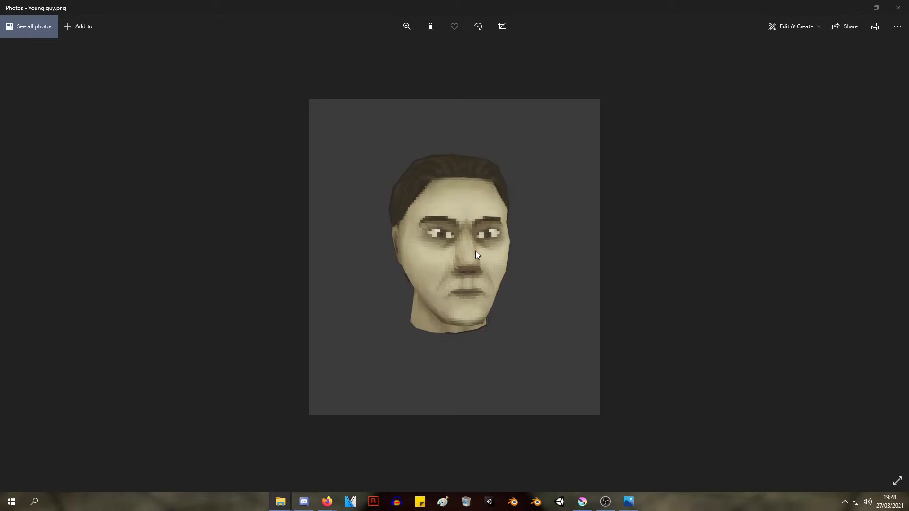
{"action": "left_click", "coordinate": [898, 8]}
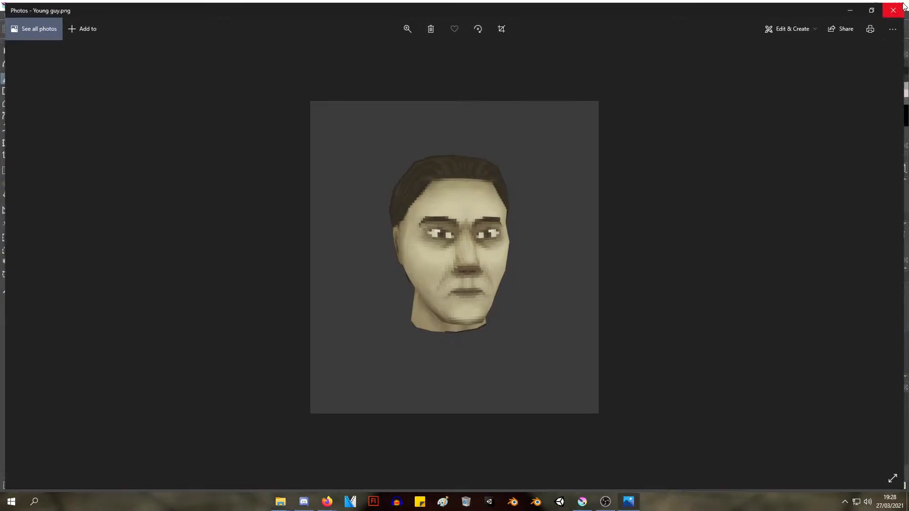
{"action": "scroll", "coordinate": [526, 173], "scroll_direction": "down", "scroll_amount": 4}
{"action": "middle_click_drag", "start_coordinate": [559, 137], "coordinate": [408, 177]}
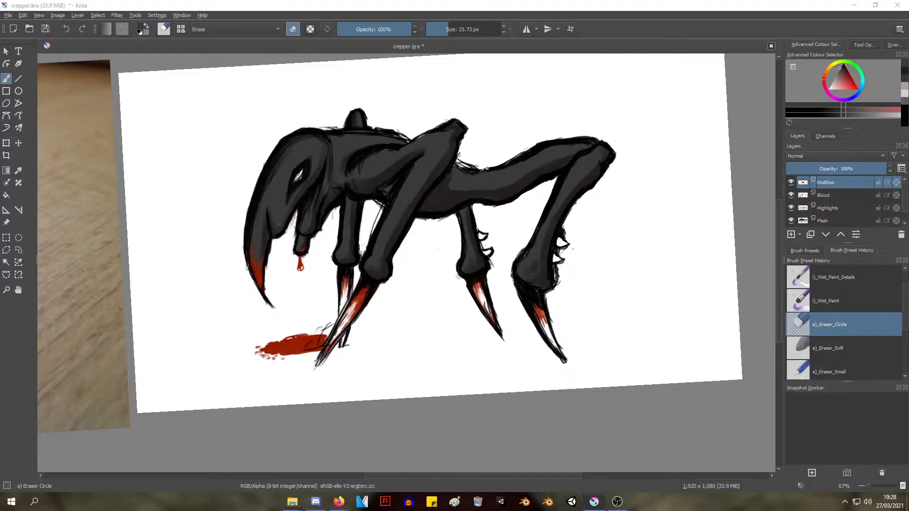
In Photos, compare the BeardedGuy and beardedeyeBullge head renders, and close the viewer
{"action": "key", "text": "Right"}
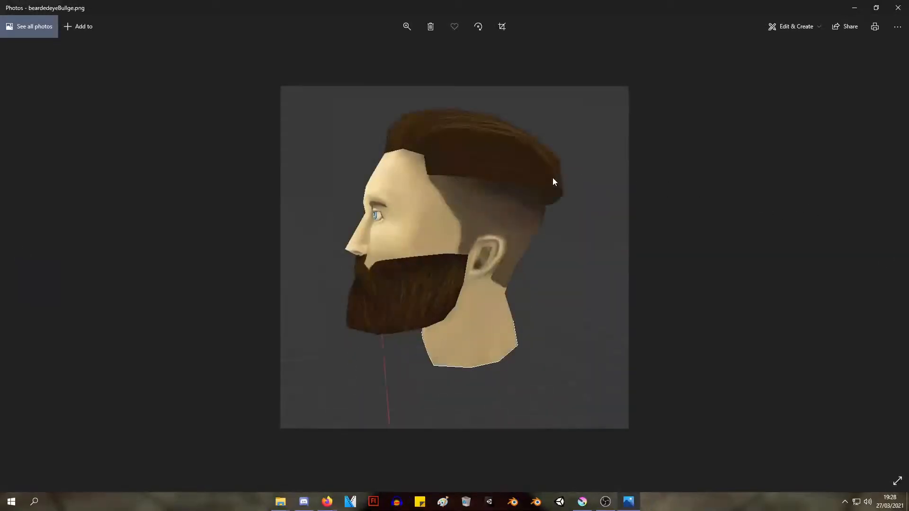
{"action": "key", "text": "Left"}
{"action": "key", "text": "Right"}
{"action": "key", "text": "Left"}
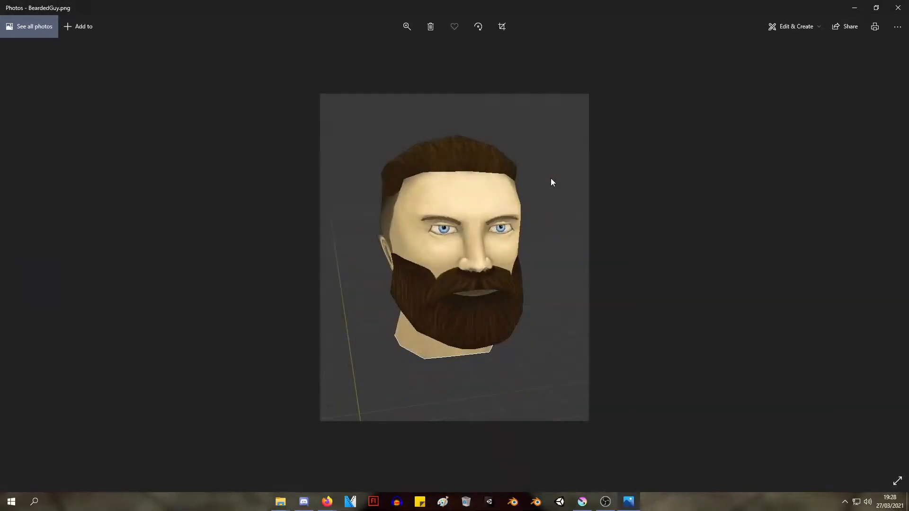
{"action": "key", "text": "Right"}
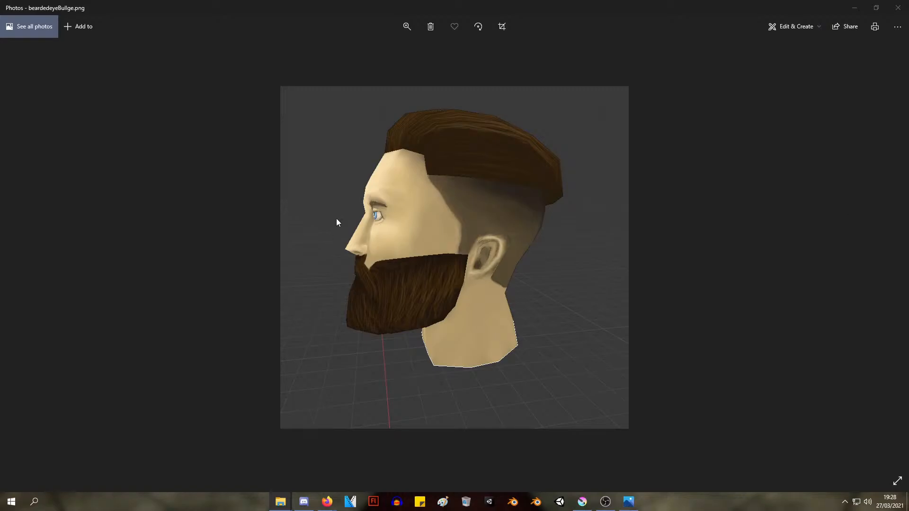
{"action": "scroll", "coordinate": [367, 201], "scroll_direction": "down", "scroll_amount": 1}
{"action": "scroll", "coordinate": [373, 201], "scroll_direction": "up", "scroll_amount": 1}
{"action": "scroll", "coordinate": [377, 201], "scroll_direction": "down", "scroll_amount": 1}
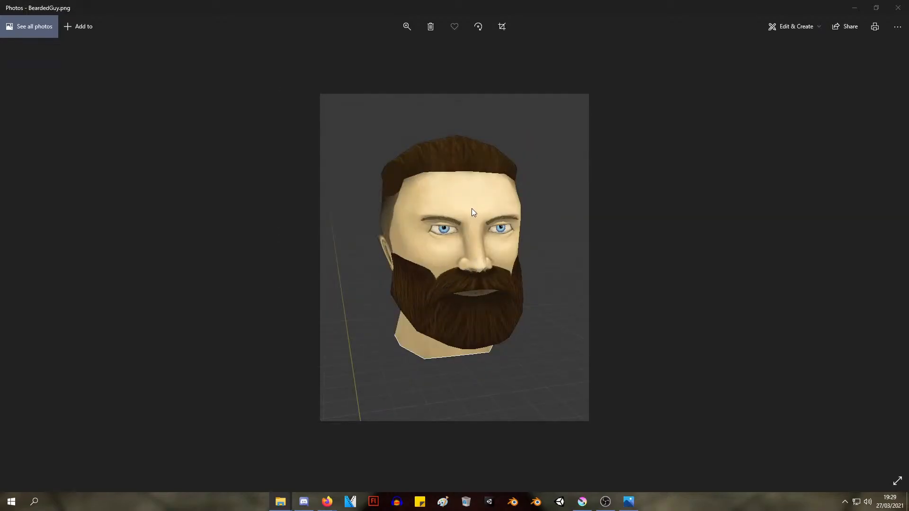
{"action": "scroll", "coordinate": [560, 194], "scroll_direction": "up", "scroll_amount": 1}
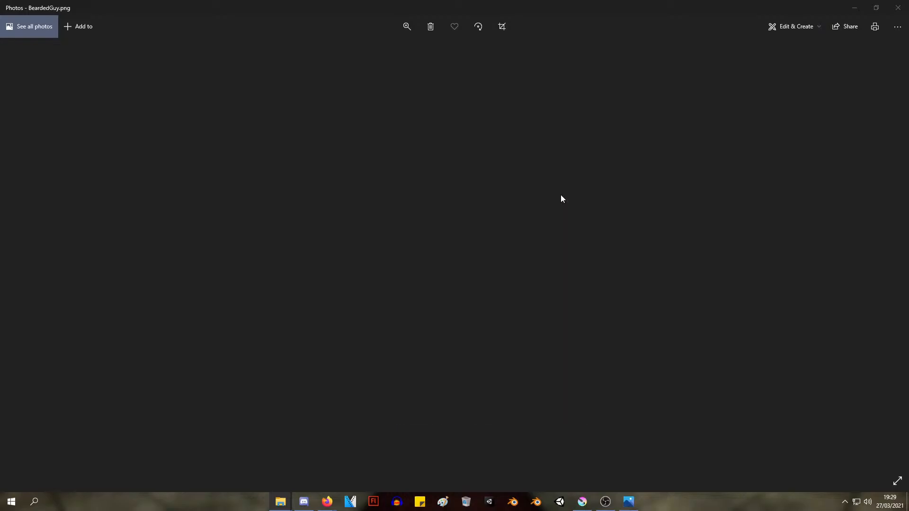
{"action": "scroll", "coordinate": [559, 192], "scroll_direction": "down", "scroll_amount": 1}
{"action": "scroll", "coordinate": [561, 192], "scroll_direction": "up", "scroll_amount": 1}
{"action": "scroll", "coordinate": [563, 194], "scroll_direction": "down", "scroll_amount": 1}
{"action": "scroll", "coordinate": [566, 198], "scroll_direction": "up", "scroll_amount": 1}
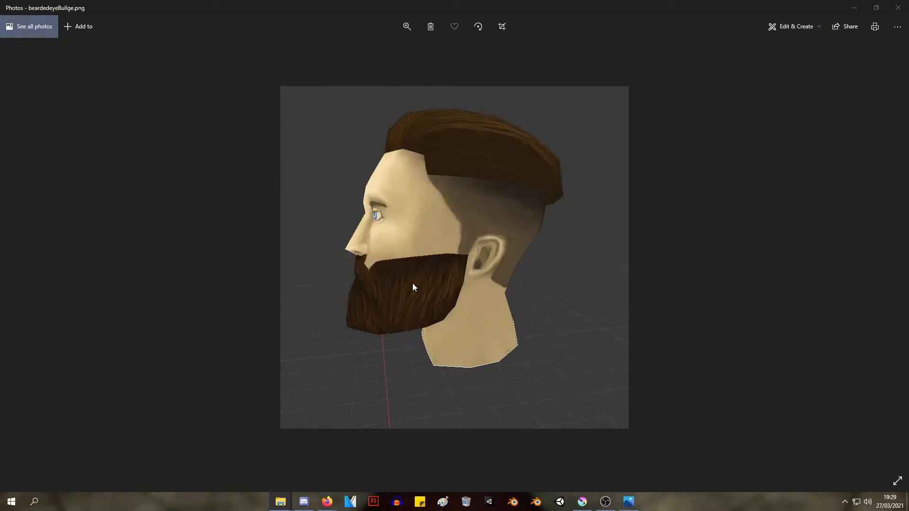
{"action": "scroll", "coordinate": [360, 257], "scroll_direction": "down", "scroll_amount": 1}
{"action": "scroll", "coordinate": [362, 256], "scroll_direction": "up", "scroll_amount": 1}
{"action": "scroll", "coordinate": [369, 254], "scroll_direction": "down", "scroll_amount": 1}
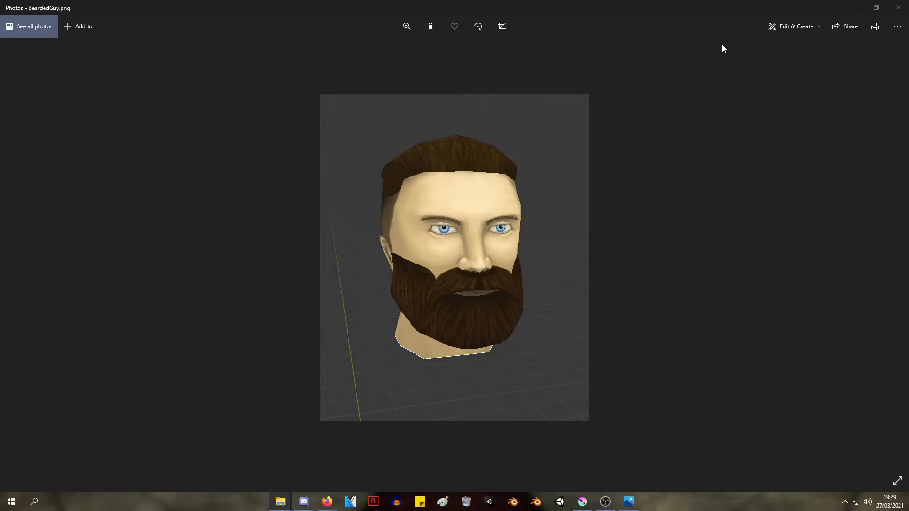
{"action": "left_click", "coordinate": [897, 7]}
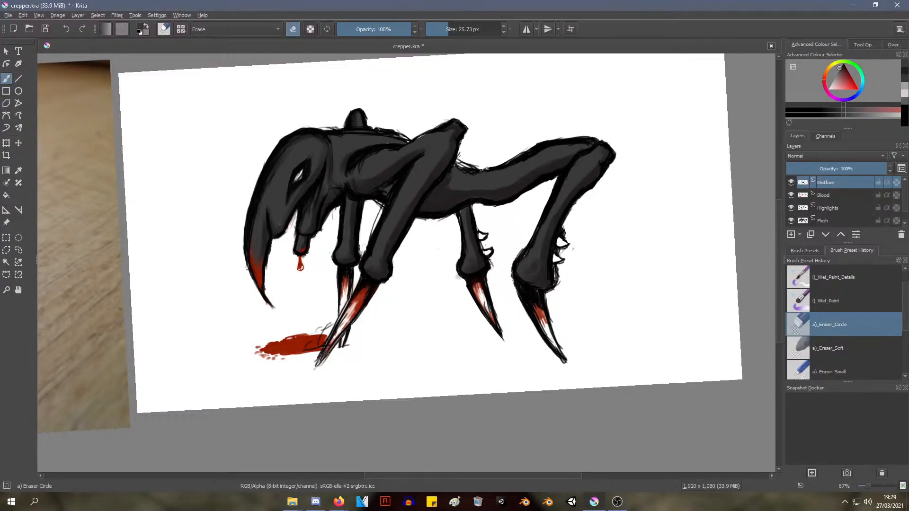
Undo the last eraser stroke on the creature's head and save the drawing
{"action": "scroll", "coordinate": [577, 140], "scroll_direction": "up", "scroll_amount": 1}
{"action": "scroll", "coordinate": [578, 140], "scroll_direction": "down", "scroll_amount": 1}
{"action": "middle_click_drag", "start_coordinate": [399, 235], "coordinate": [401, 215], "text": "ctrl"}
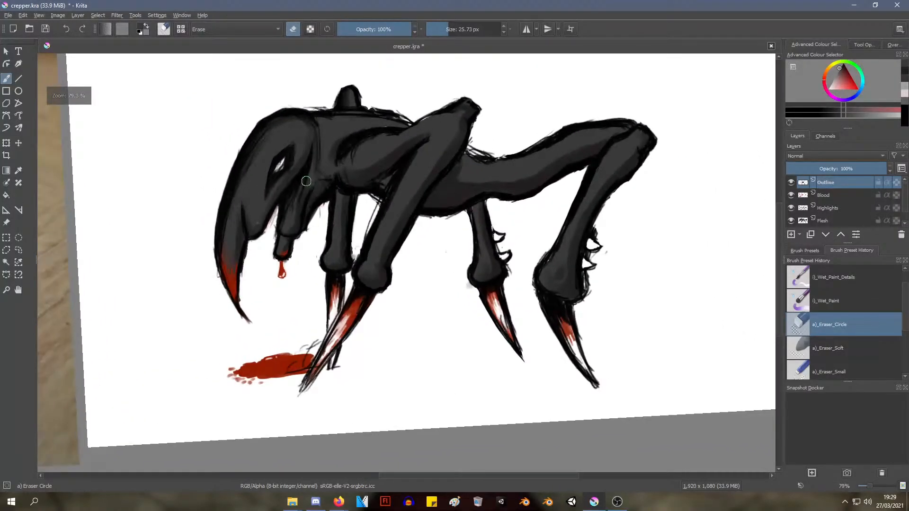
{"action": "mouse_move", "coordinate": [306, 181]}
{"action": "middle_mouse_down", "text": "shift"}
{"action": "mouse_move", "coordinate": [330, 161]}
{"action": "mouse_move", "coordinate": [325, 183]}
{"action": "middle_mouse_up", "text": "shift"}
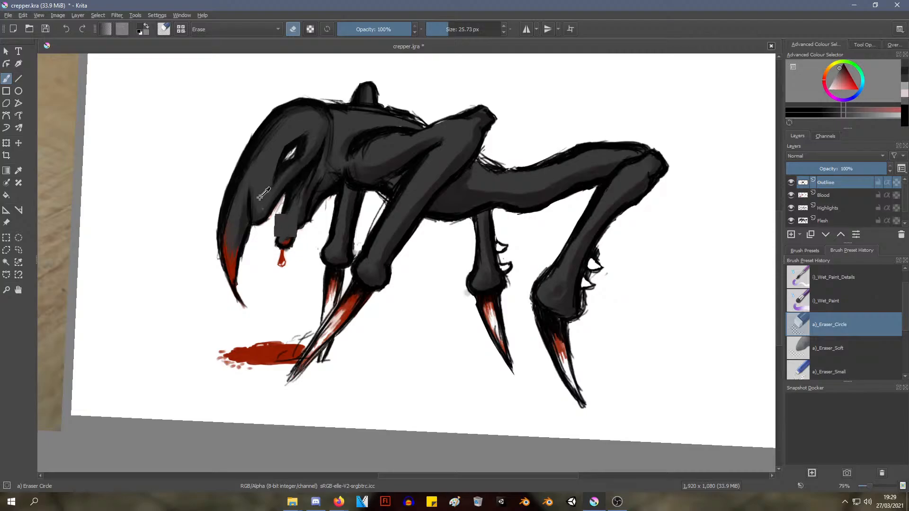
{"action": "middle_click_drag", "start_coordinate": [272, 187], "coordinate": [250, 212], "text": "ctrl"}
{"action": "mouse_move", "coordinate": [250, 212]}
{"action": "middle_mouse_down"}
{"action": "mouse_move", "coordinate": [252, 230]}
{"action": "mouse_move", "coordinate": [278, 233]}
{"action": "mouse_move", "coordinate": [259, 203]}
{"action": "mouse_move", "coordinate": [276, 172]}
{"action": "mouse_move", "coordinate": [357, 186]}
{"action": "middle_mouse_up"}
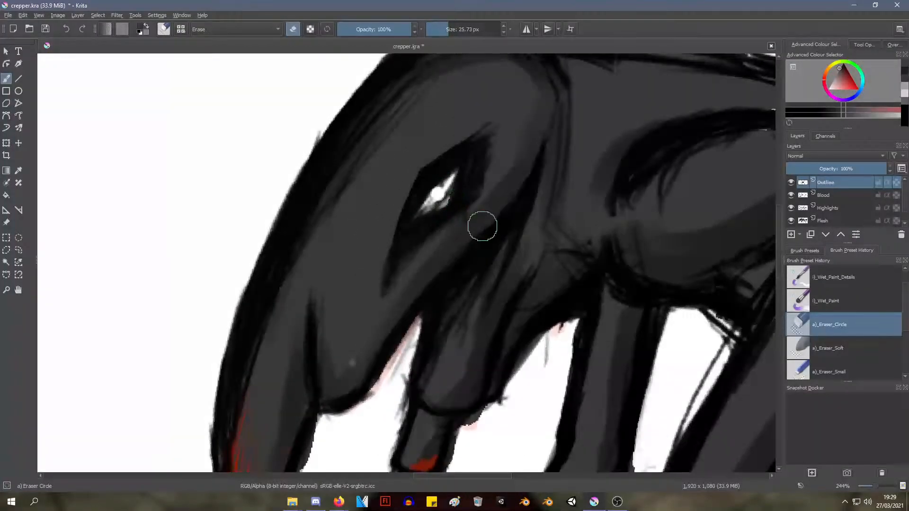
{"action": "mouse_move", "coordinate": [465, 217]}
{"action": "middle_mouse_down", "text": "ctrl"}
{"action": "mouse_move", "coordinate": [413, 248]}
{"action": "mouse_move", "coordinate": [399, 287]}
{"action": "mouse_move", "coordinate": [402, 271]}
{"action": "mouse_move", "coordinate": [315, 266]}
{"action": "mouse_move", "coordinate": [355, 270]}
{"action": "mouse_move", "coordinate": [341, 263]}
{"action": "mouse_move", "coordinate": [339, 249]}
{"action": "middle_mouse_up", "text": "ctrl"}
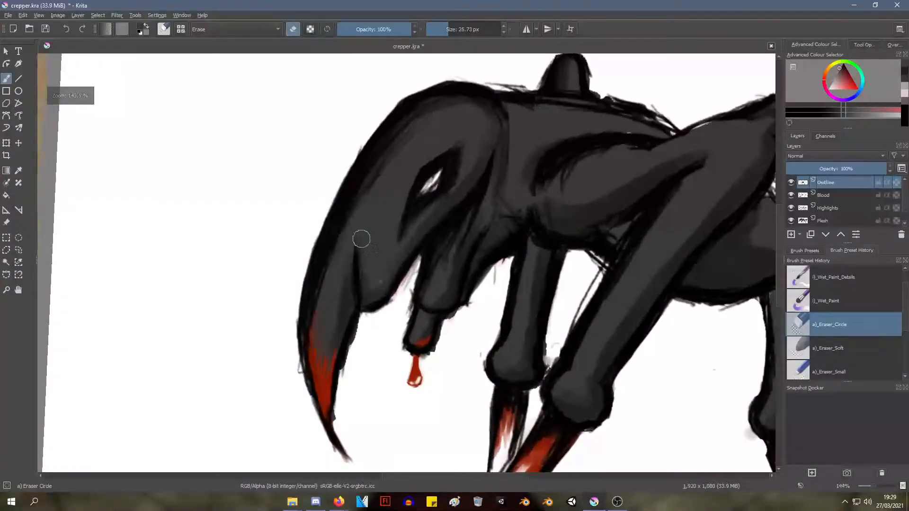
{"action": "left_click_drag", "start_coordinate": [408, 245], "coordinate": [417, 251]}
{"action": "key", "text": "ctrl+z"}
{"action": "key", "text": "ctrl+s"}
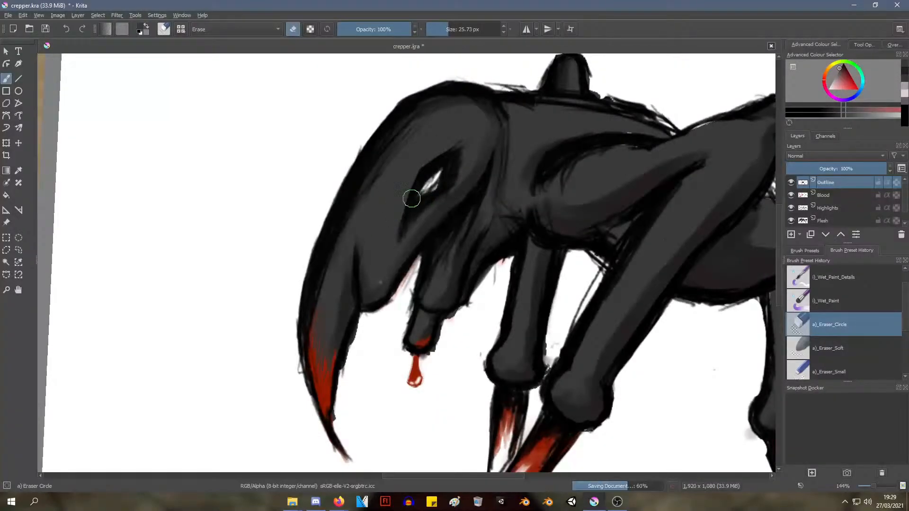
Rename the Highlights layer as Shadows
{"action": "right_click", "coordinate": [415, 200]}
{"action": "left_click", "coordinate": [835, 200]}
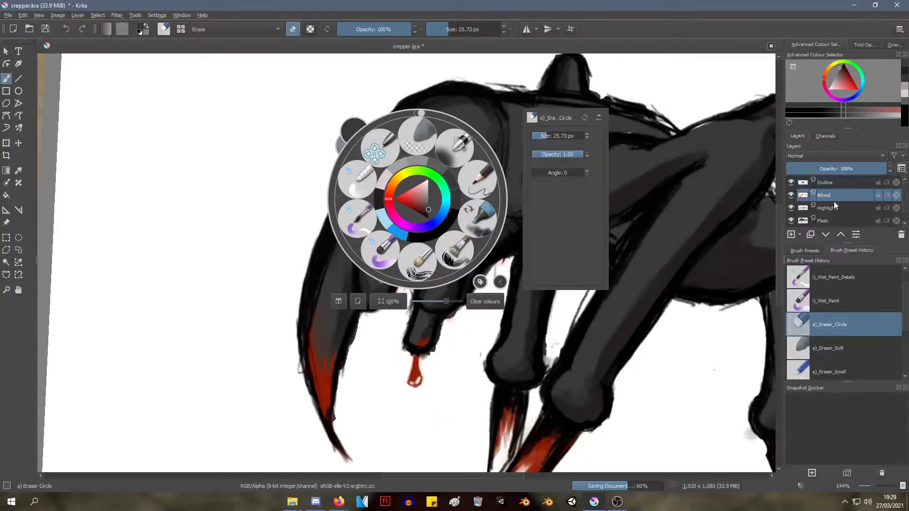
{"action": "left_click", "coordinate": [835, 208]}
{"action": "double_click", "coordinate": [834, 209]}
{"action": "left_click", "coordinate": [833, 208]}
{"action": "key", "text": "ctrl+a"}
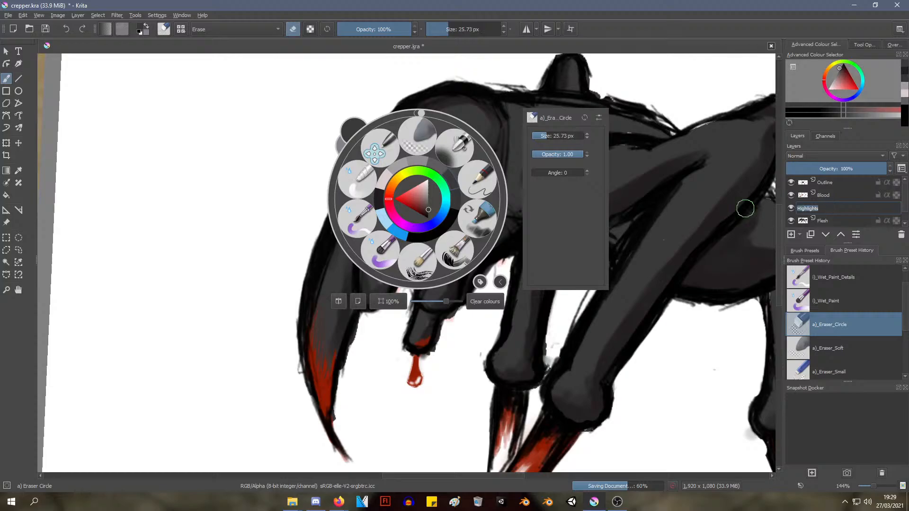
{"action": "type", "text": "Shadows"}
{"action": "key", "text": "Return"}
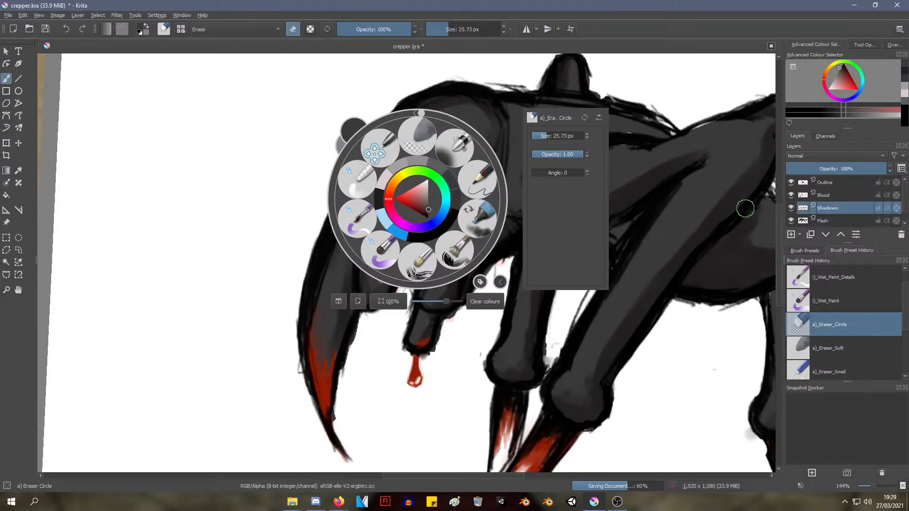
Add a new paint layer directly above Shadows and name it Highlighs
{"action": "left_click", "coordinate": [78, 15]}
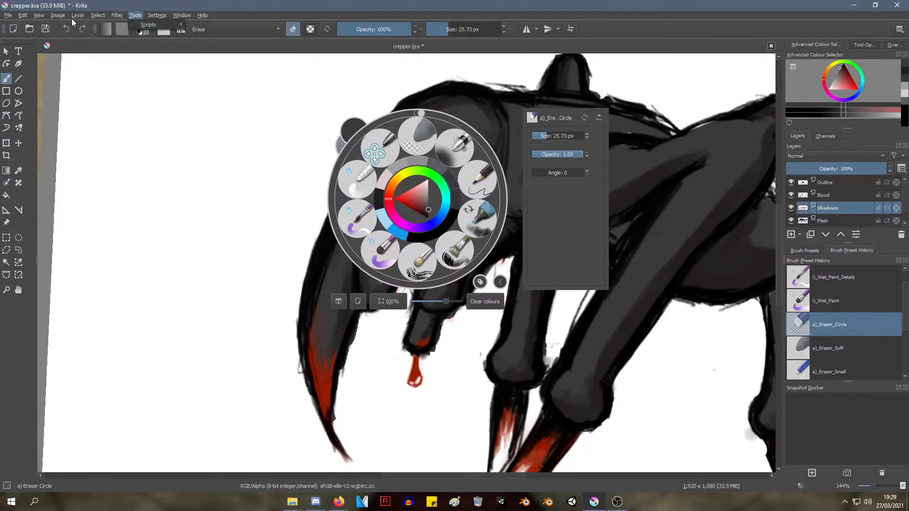
{"action": "mouse_move", "coordinate": [116, 57]}
{"action": "left_click", "coordinate": [243, 57]}
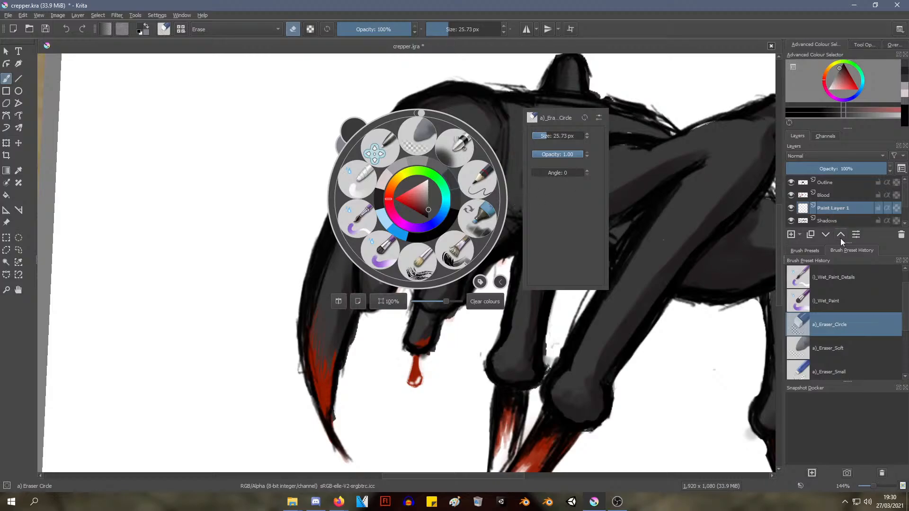
{"action": "double_click", "coordinate": [840, 208]}
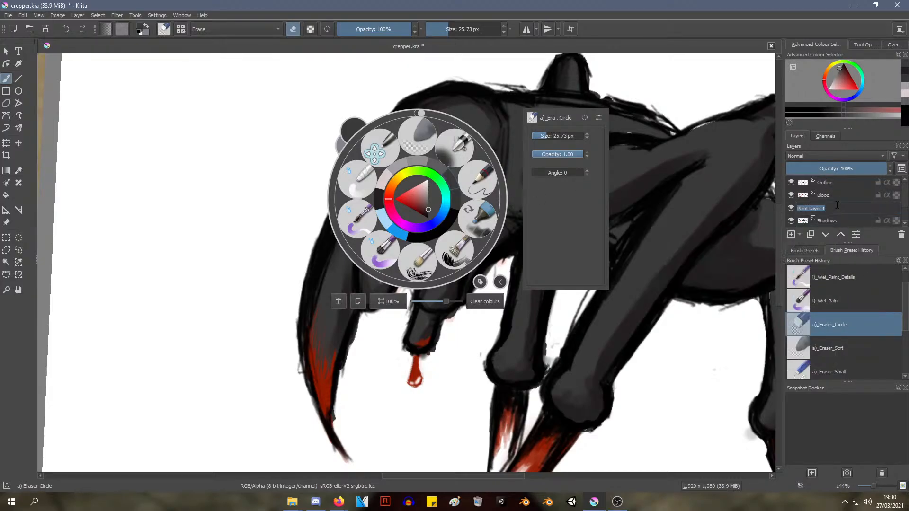
{"action": "type", "text": "Highlighs"}
{"action": "key", "text": "Return"}
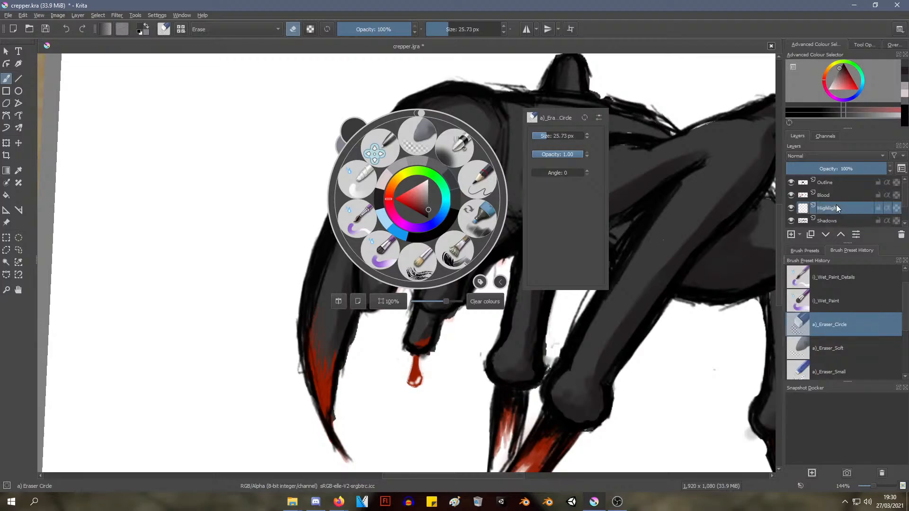
{"action": "left_click", "coordinate": [659, 114]}
Compare the whole creature painting with the reference photo of the pale green root figure beside it
{"action": "scroll", "coordinate": [656, 123], "scroll_direction": "down", "scroll_amount": 3}
{"action": "scroll", "coordinate": [637, 132], "scroll_direction": "up", "scroll_amount": 1}
{"action": "middle_click_drag", "start_coordinate": [627, 138], "coordinate": [387, 190]}
{"action": "scroll", "coordinate": [498, 187], "scroll_direction": "up", "scroll_amount": 1}
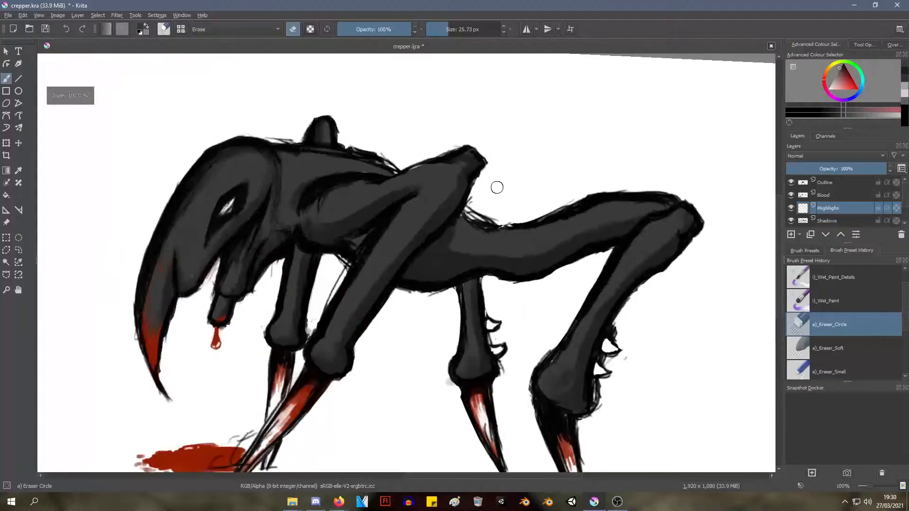
{"action": "scroll", "coordinate": [498, 186], "scroll_direction": "down", "scroll_amount": 1}
{"action": "right_click", "coordinate": [577, 229]}
{"action": "right_click", "coordinate": [577, 228]}
{"action": "right_click", "coordinate": [520, 202]}
{"action": "left_click", "coordinate": [287, 140]}
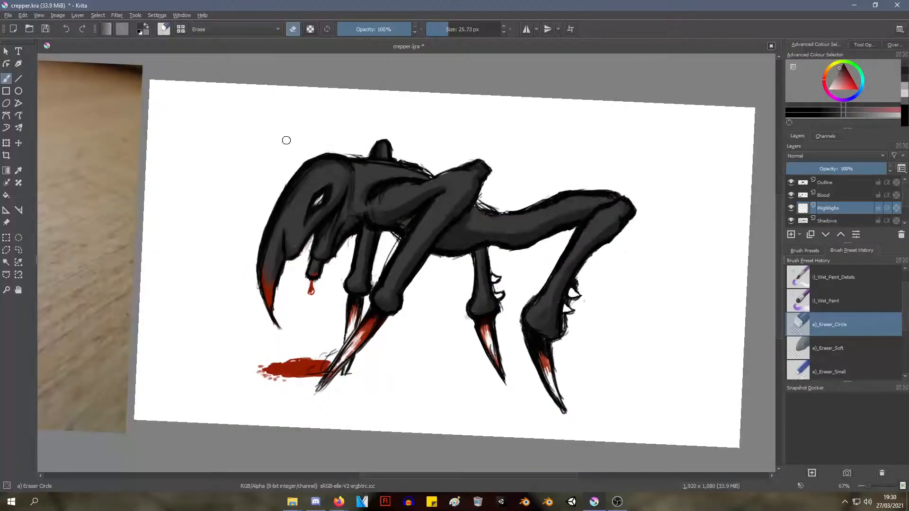
{"action": "middle_click_drag", "start_coordinate": [297, 131], "coordinate": [447, 133]}
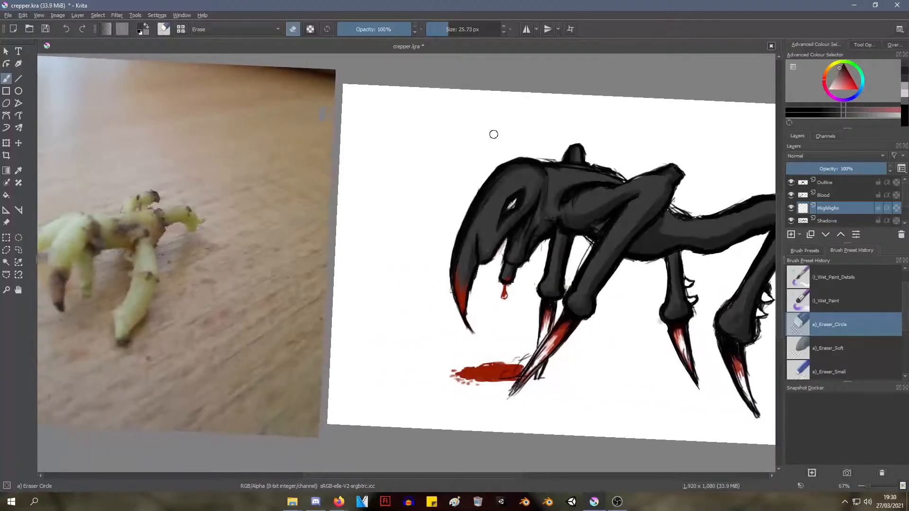
{"action": "scroll", "coordinate": [502, 144], "scroll_direction": "down", "scroll_amount": 2}
{"action": "scroll", "coordinate": [504, 146], "scroll_direction": "up", "scroll_amount": 2}
{"action": "scroll", "coordinate": [506, 149], "scroll_direction": "down", "scroll_amount": 1}
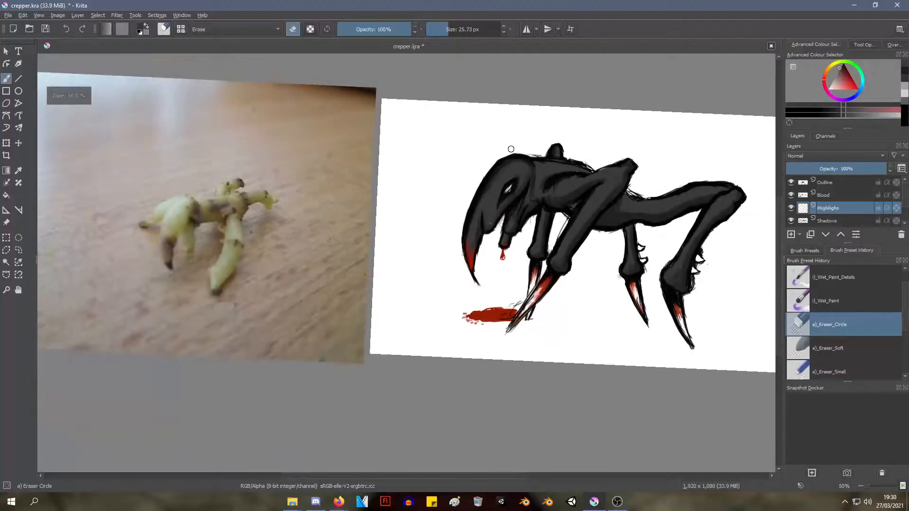
{"action": "middle_click_drag", "start_coordinate": [518, 153], "coordinate": [460, 165]}
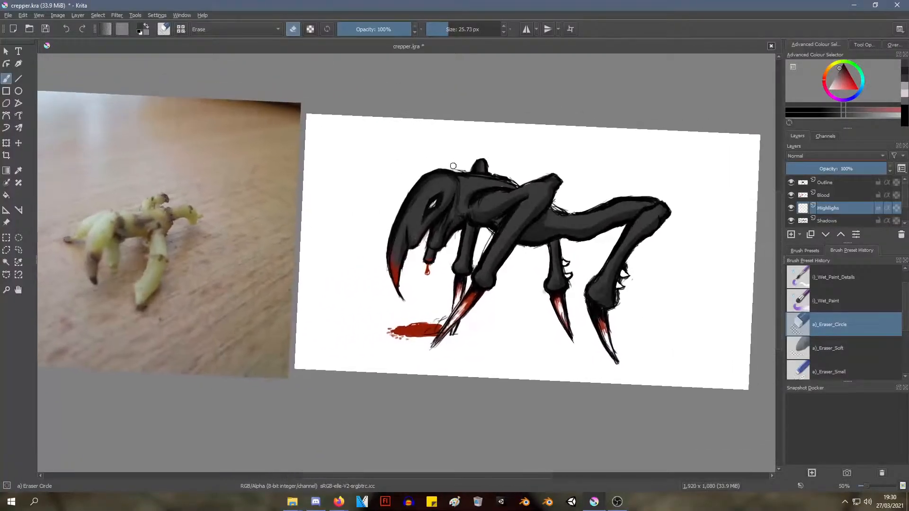
{"action": "scroll", "coordinate": [457, 168], "scroll_direction": "up", "scroll_amount": 2}
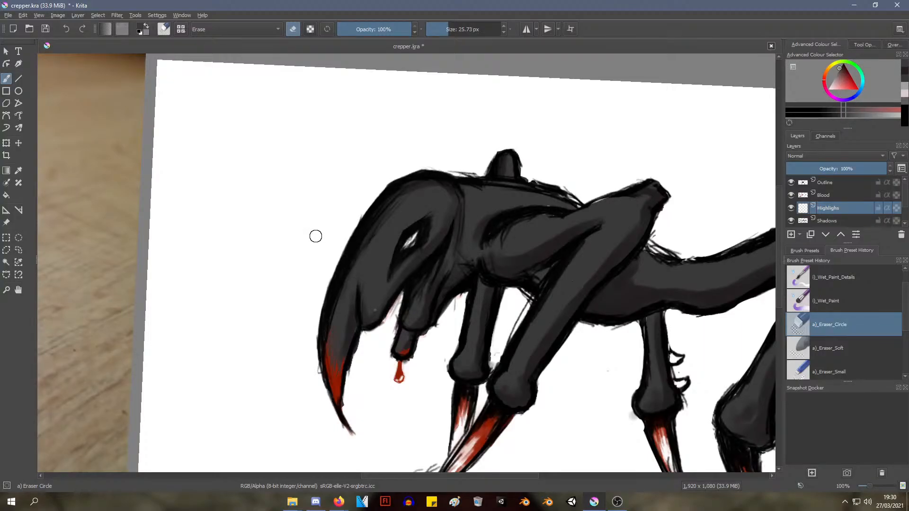
{"action": "middle_click_drag", "start_coordinate": [214, 243], "coordinate": [734, 266]}
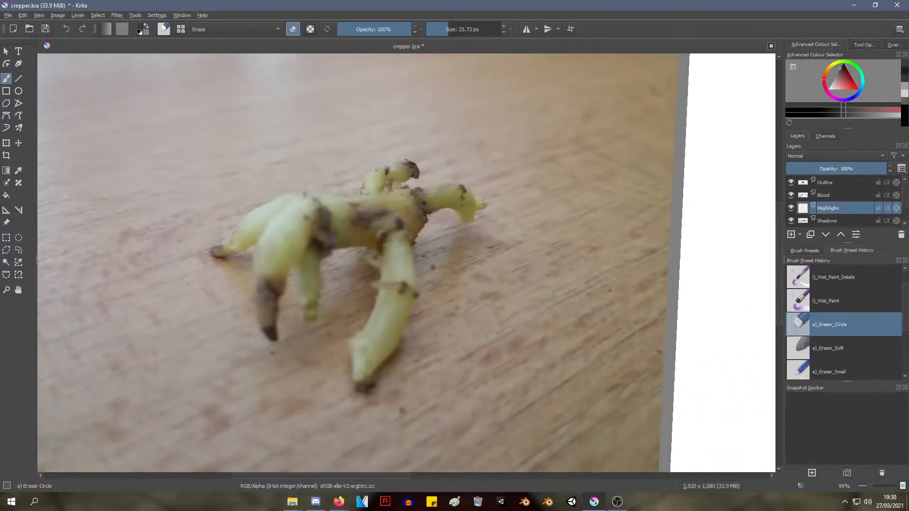
{"action": "mouse_move", "coordinate": [399, 261]}
{"action": "middle_mouse_down"}
{"action": "mouse_move", "coordinate": [60, 320]}
{"action": "mouse_move", "coordinate": [305, 250]}
{"action": "mouse_move", "coordinate": [276, 244]}
{"action": "middle_mouse_up"}
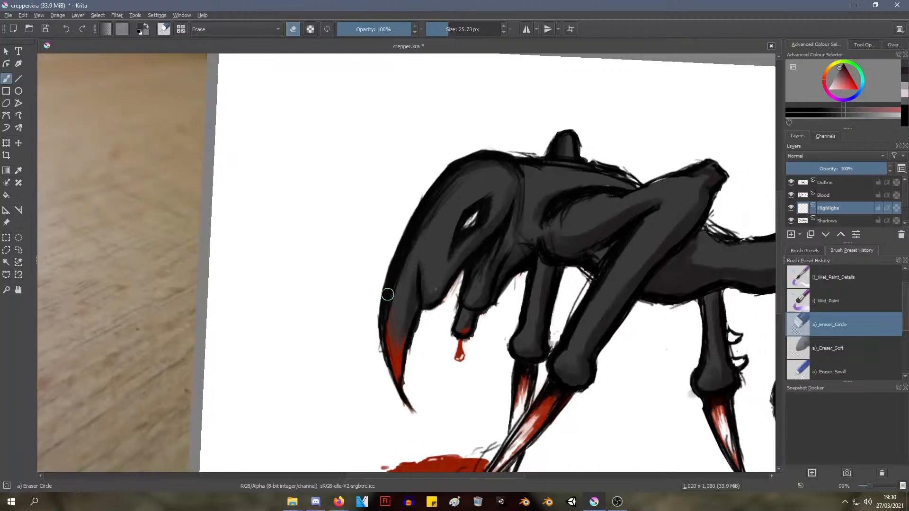
With the Wet Paint brush and a light grey, paint highlights on the Highlighs layer along the outer curve of the creature's head
{"action": "left_click_drag", "start_coordinate": [380, 328], "coordinate": [410, 249]}
{"action": "left_click_drag", "start_coordinate": [468, 202], "coordinate": [451, 193]}
{"action": "left_click", "coordinate": [829, 301]}
{"action": "right_click", "coordinate": [511, 232]}
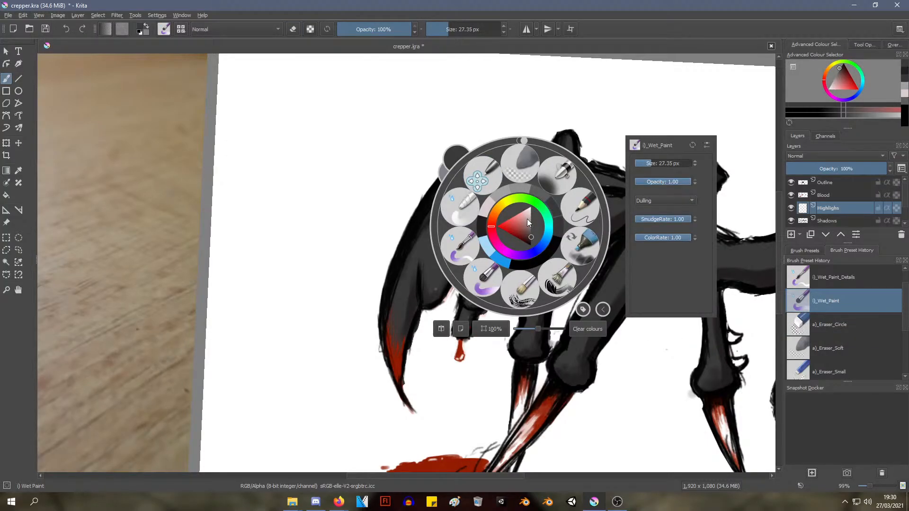
{"action": "mouse_move", "coordinate": [527, 218]}
{"action": "left_mouse_down"}
{"action": "mouse_move", "coordinate": [527, 226]}
{"action": "mouse_move", "coordinate": [531, 218]}
{"action": "left_mouse_up"}
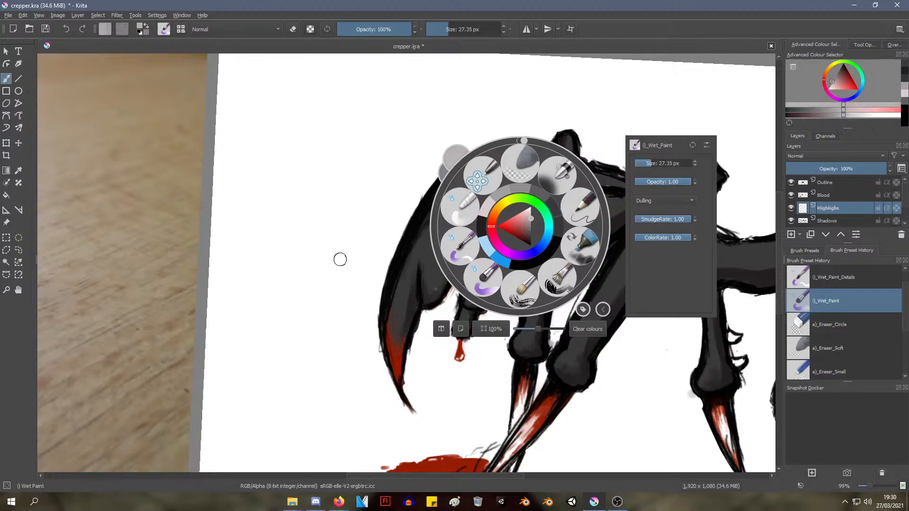
{"action": "left_click", "coordinate": [340, 259]}
{"action": "mouse_move", "coordinate": [390, 316]}
{"action": "left_mouse_down"}
{"action": "mouse_move", "coordinate": [419, 225]}
{"action": "mouse_move", "coordinate": [459, 178]}
{"action": "left_mouse_up"}
{"action": "left_click_drag", "start_coordinate": [416, 243], "coordinate": [445, 187]}
{"action": "mouse_move", "coordinate": [409, 253]}
{"action": "left_mouse_down"}
{"action": "mouse_move", "coordinate": [452, 182]}
{"action": "mouse_move", "coordinate": [450, 198]}
{"action": "mouse_move", "coordinate": [509, 167]}
{"action": "left_mouse_up"}
{"action": "mouse_move", "coordinate": [413, 216]}
{"action": "left_mouse_down"}
{"action": "mouse_move", "coordinate": [446, 185]}
{"action": "mouse_move", "coordinate": [380, 351]}
{"action": "left_mouse_up"}
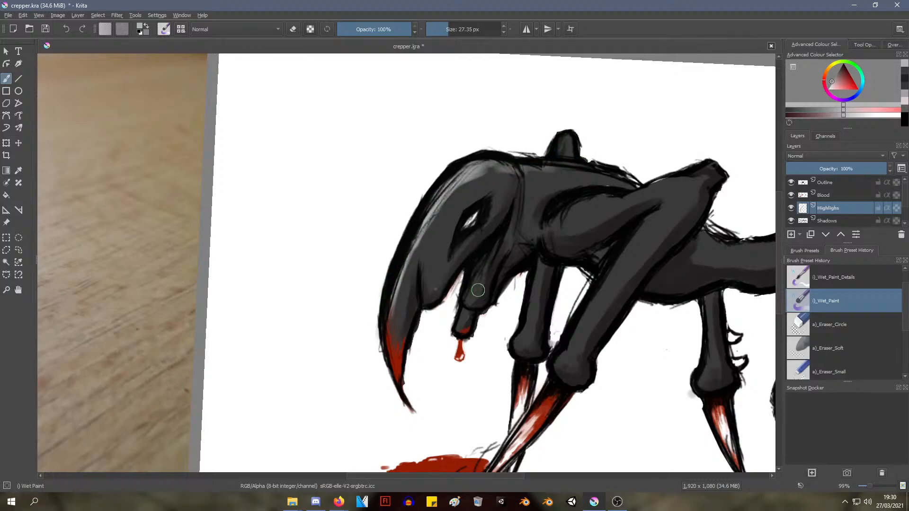
Paint light grey highlights on the crown of the head and the upper edge of the near front leg's shoulder
{"action": "left_click_drag", "start_coordinate": [493, 171], "coordinate": [488, 178]}
{"action": "scroll", "coordinate": [366, 278], "scroll_direction": "down", "scroll_amount": 3}
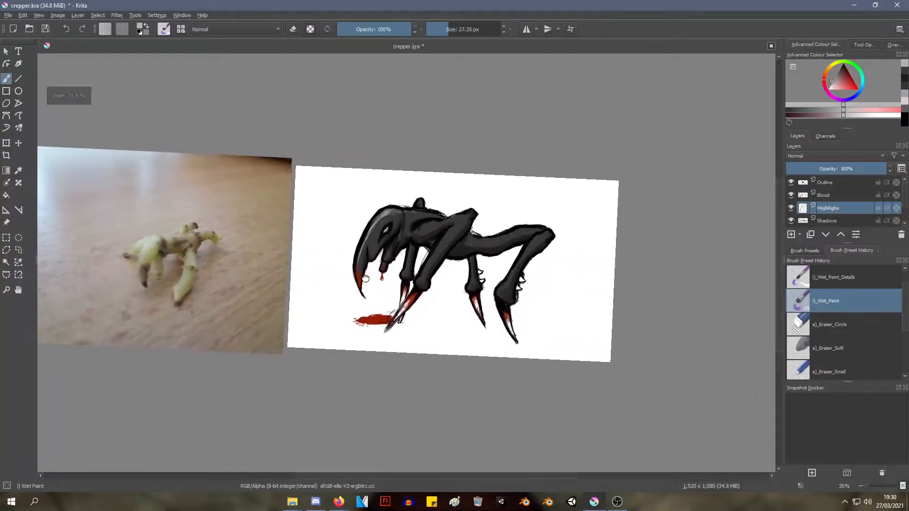
{"action": "scroll", "coordinate": [365, 277], "scroll_direction": "up", "scroll_amount": 5}
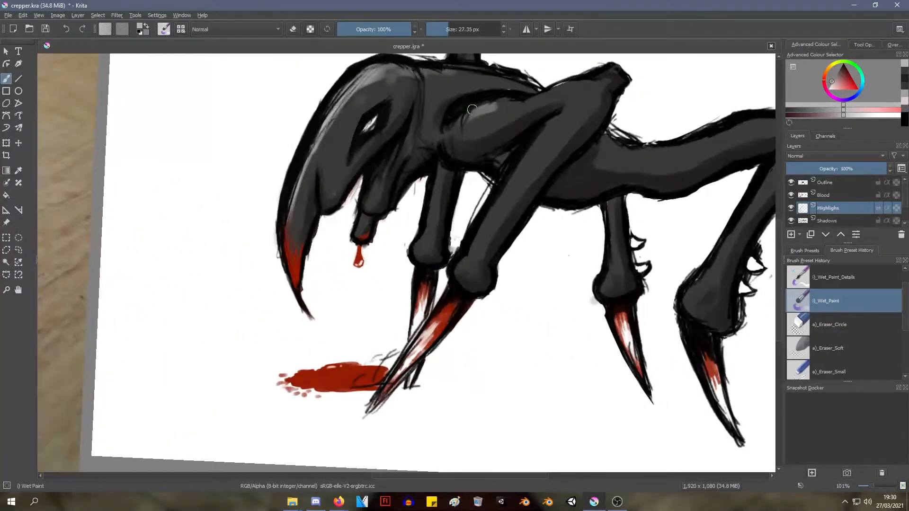
{"action": "mouse_move", "coordinate": [472, 110]}
{"action": "left_mouse_down"}
{"action": "mouse_move", "coordinate": [552, 92]}
{"action": "mouse_move", "coordinate": [532, 110]}
{"action": "left_mouse_up"}
{"action": "key", "text": "ctrl+z"}
{"action": "key", "text": "ctrl+z"}
{"action": "right_click", "coordinate": [510, 59]}
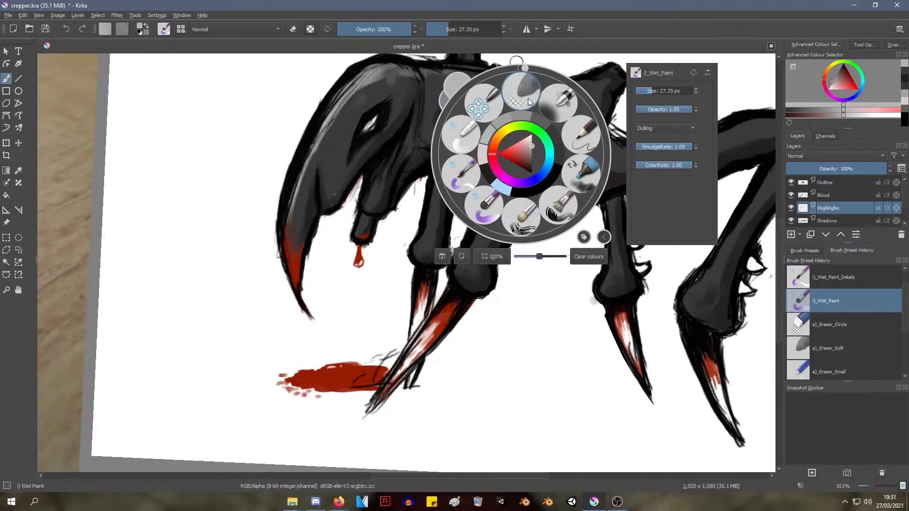
{"action": "left_click", "coordinate": [163, 238]}
{"action": "left_click_drag", "start_coordinate": [217, 199], "coordinate": [277, 197]}
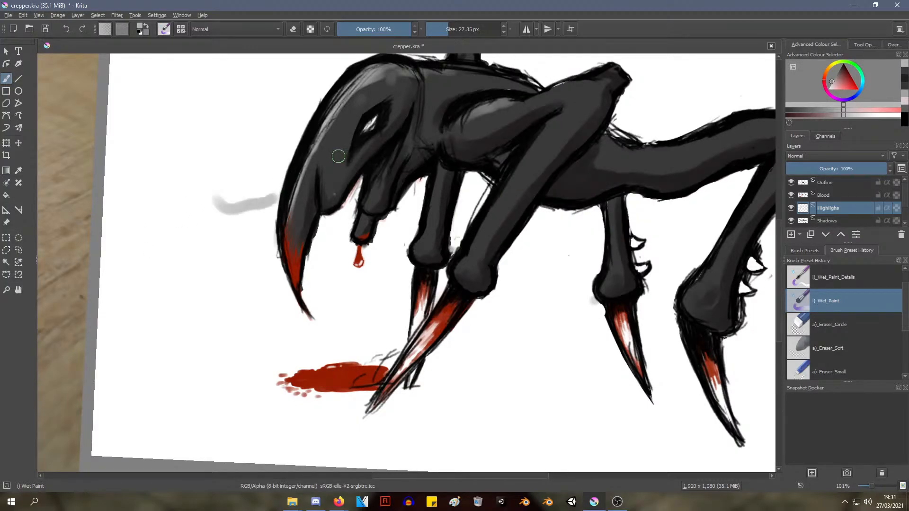
{"action": "left_click", "coordinate": [331, 156]}
{"action": "mouse_move", "coordinate": [245, 145]}
{"action": "left_mouse_down"}
{"action": "mouse_move", "coordinate": [207, 168]}
{"action": "mouse_move", "coordinate": [181, 231]}
{"action": "mouse_move", "coordinate": [221, 303]}
{"action": "left_mouse_up"}
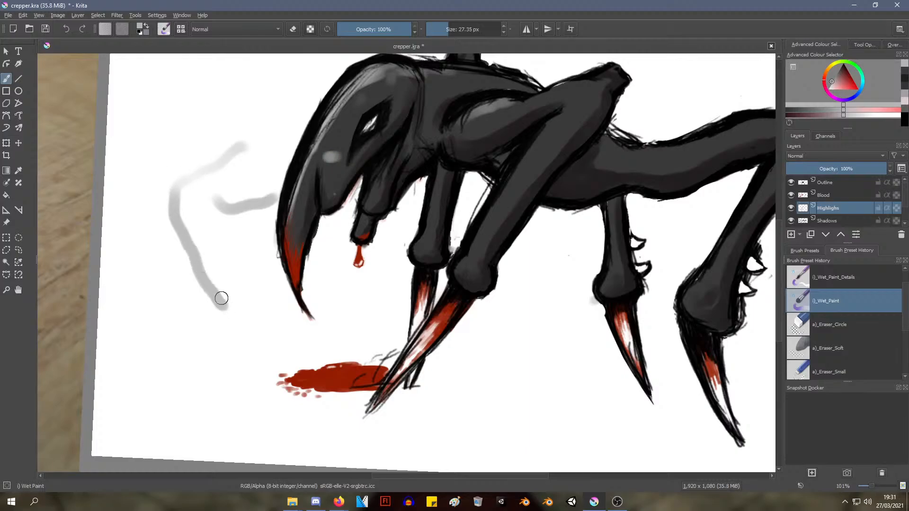
{"action": "key", "text": "ctrl+z"}
{"action": "right_click", "coordinate": [283, 154]}
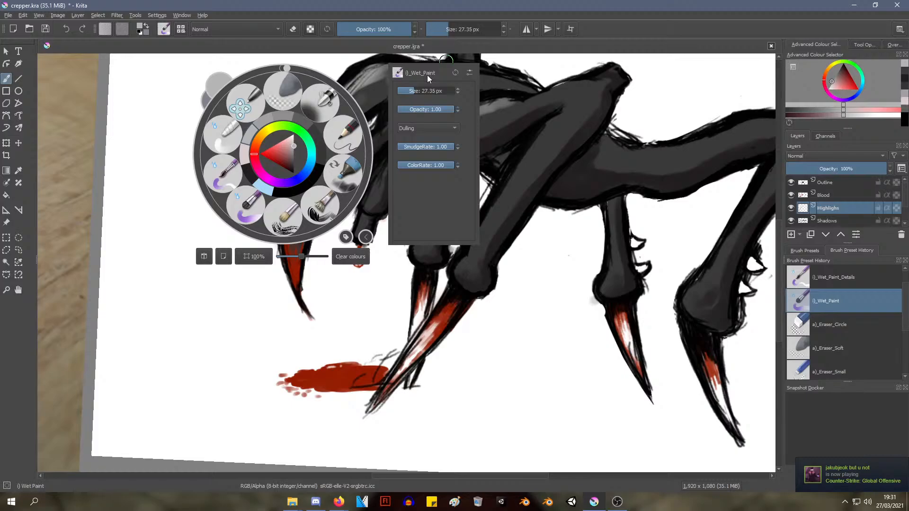
{"action": "left_click", "coordinate": [577, 256]}
Set the brush size to 22.44 px and opacity to 52%, and paint a soft highlight along the near front leg's upper segment
{"action": "middle_click_drag", "start_coordinate": [568, 255], "coordinate": [496, 236]}
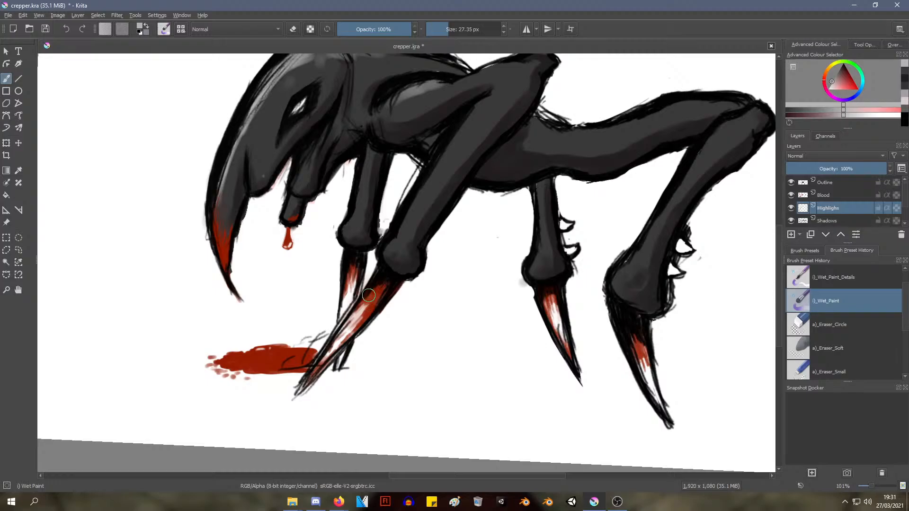
{"action": "mouse_move", "coordinate": [387, 256]}
{"action": "middle_mouse_down"}
{"action": "mouse_move", "coordinate": [365, 280]}
{"action": "mouse_move", "coordinate": [410, 271]}
{"action": "middle_mouse_up"}
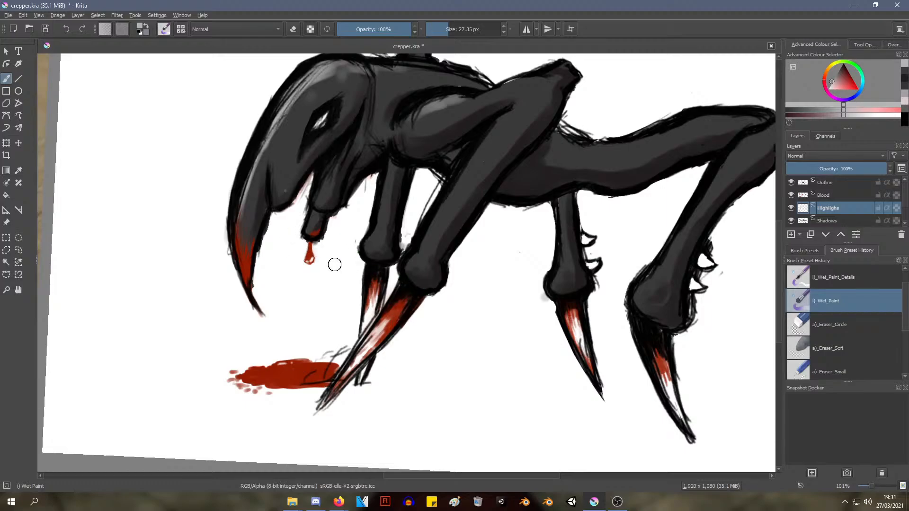
{"action": "mouse_move", "coordinate": [391, 240]}
{"action": "middle_mouse_down"}
{"action": "mouse_move", "coordinate": [334, 319]}
{"action": "mouse_move", "coordinate": [349, 285]}
{"action": "mouse_move", "coordinate": [340, 297]}
{"action": "mouse_move", "coordinate": [392, 274]}
{"action": "middle_mouse_up"}
{"action": "mouse_move", "coordinate": [416, 146]}
{"action": "left_mouse_down"}
{"action": "mouse_move", "coordinate": [522, 147]}
{"action": "mouse_move", "coordinate": [448, 189]}
{"action": "mouse_move", "coordinate": [467, 152]}
{"action": "left_mouse_up"}
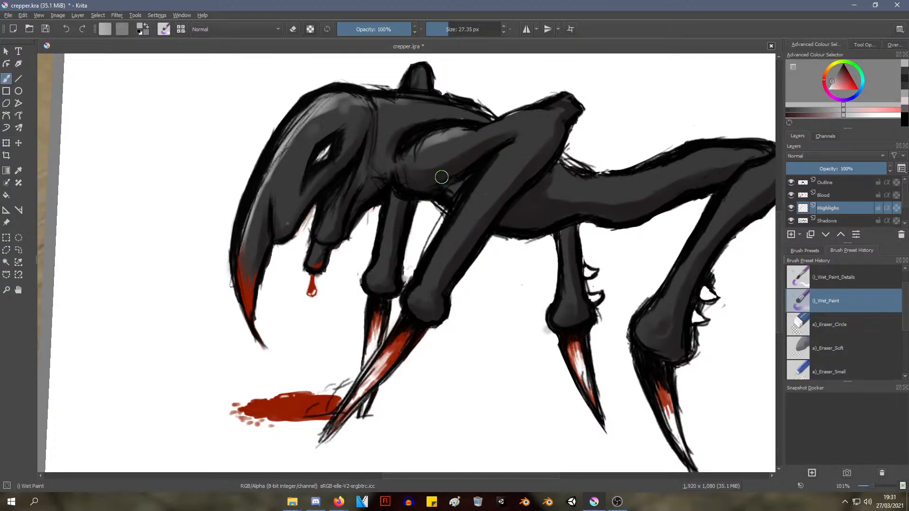
{"action": "right_click", "coordinate": [473, 150]}
{"action": "right_click", "coordinate": [472, 142]}
{"action": "key", "text": "ctrl+z"}
{"action": "left_click_drag", "start_coordinate": [450, 29], "coordinate": [447, 31]}
{"action": "left_click_drag", "start_coordinate": [369, 28], "coordinate": [376, 28]}
{"action": "left_click_drag", "start_coordinate": [454, 137], "coordinate": [546, 108]}
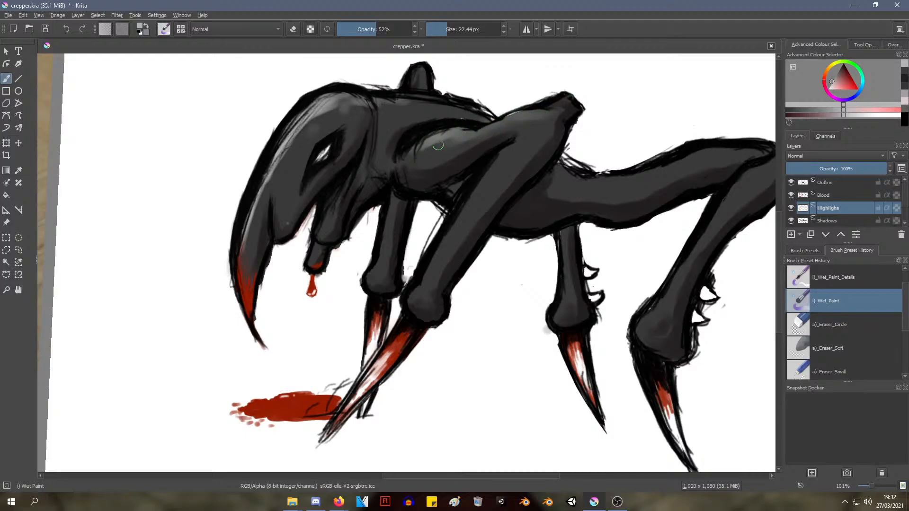
Paint soft light grey highlights down the near front leg from its raised joint to the knob above the claw
{"action": "left_click", "coordinate": [449, 245], "text": "ctrl"}
{"action": "scroll", "coordinate": [449, 244], "scroll_direction": "up", "scroll_amount": 2}
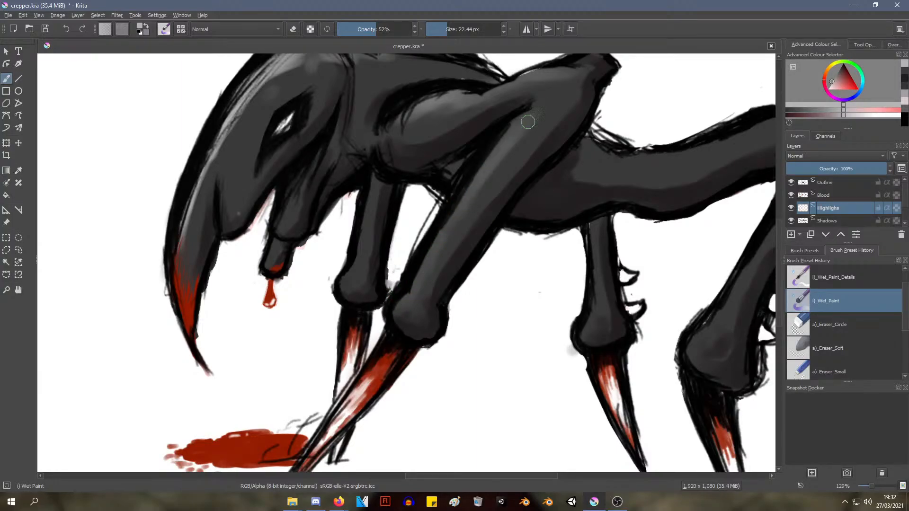
{"action": "mouse_move", "coordinate": [458, 204]}
{"action": "middle_mouse_down", "text": "ctrl"}
{"action": "mouse_move", "coordinate": [397, 270]}
{"action": "mouse_move", "coordinate": [409, 276]}
{"action": "mouse_move", "coordinate": [375, 261]}
{"action": "middle_mouse_up", "text": "ctrl"}
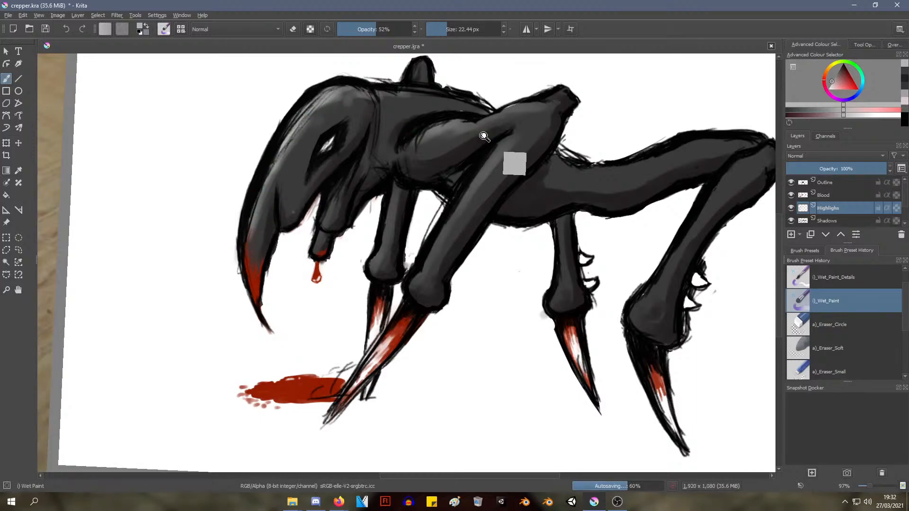
{"action": "scroll", "coordinate": [468, 144], "scroll_direction": "down", "scroll_amount": 2}
{"action": "middle_click_drag", "start_coordinate": [469, 113], "coordinate": [377, 142]}
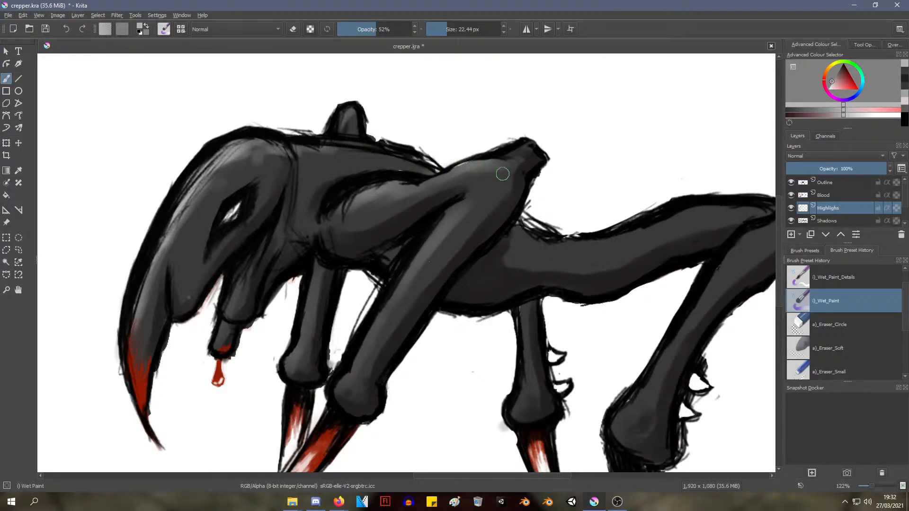
Paint soft light grey highlights along the hind leg's lower segment and across its thigh towards the body
{"action": "middle_click_drag", "start_coordinate": [584, 197], "coordinate": [575, 205], "text": "ctrl"}
{"action": "mouse_move", "coordinate": [572, 204]}
{"action": "middle_mouse_down"}
{"action": "mouse_move", "coordinate": [522, 194]}
{"action": "mouse_move", "coordinate": [432, 94]}
{"action": "middle_mouse_up"}
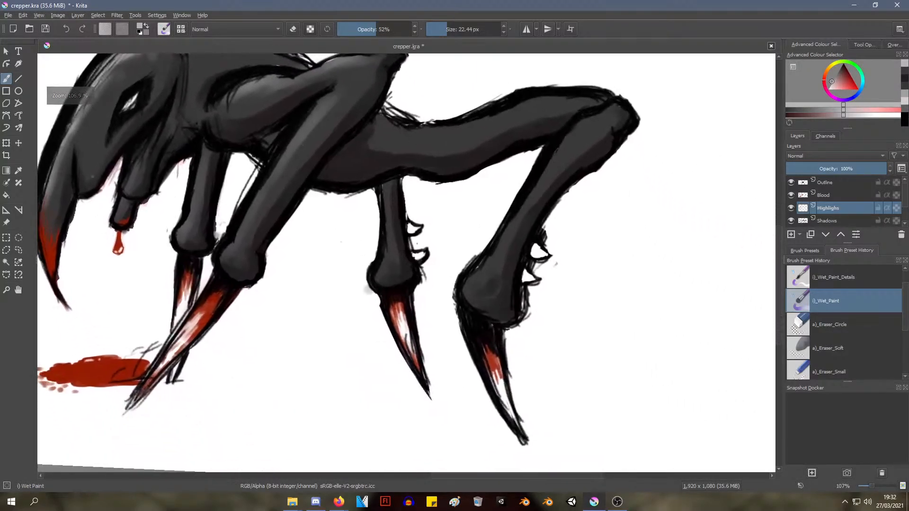
{"action": "middle_click_drag", "start_coordinate": [398, 192], "coordinate": [391, 172], "text": "ctrl"}
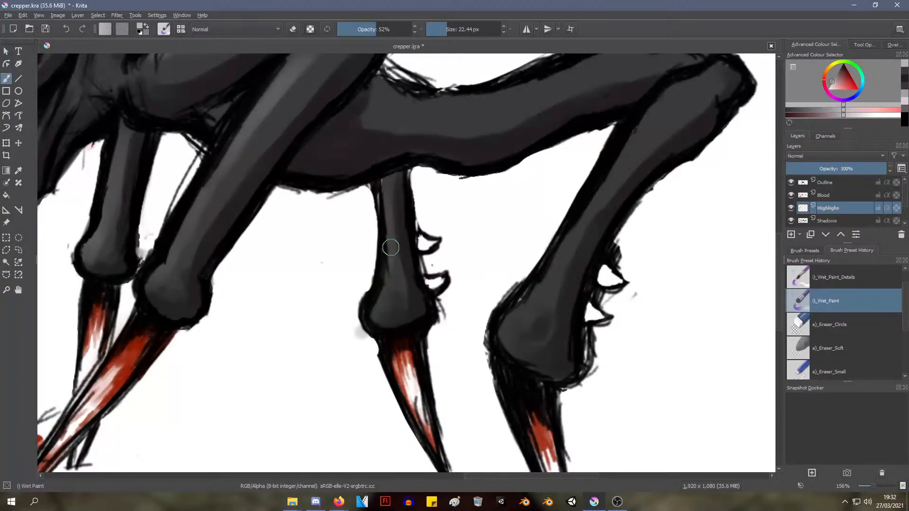
{"action": "mouse_move", "coordinate": [512, 335]}
{"action": "left_mouse_down"}
{"action": "mouse_move", "coordinate": [538, 300]}
{"action": "mouse_move", "coordinate": [509, 324]}
{"action": "mouse_move", "coordinate": [599, 172]}
{"action": "mouse_move", "coordinate": [654, 123]}
{"action": "left_mouse_up"}
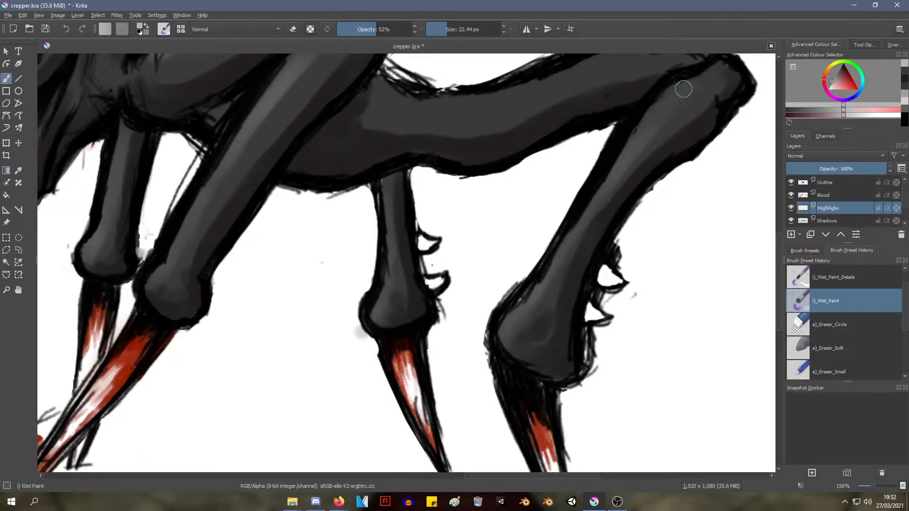
{"action": "mouse_move", "coordinate": [704, 71]}
{"action": "middle_mouse_down"}
{"action": "mouse_move", "coordinate": [615, 95]}
{"action": "mouse_move", "coordinate": [548, 148]}
{"action": "mouse_move", "coordinate": [552, 164]}
{"action": "middle_mouse_up"}
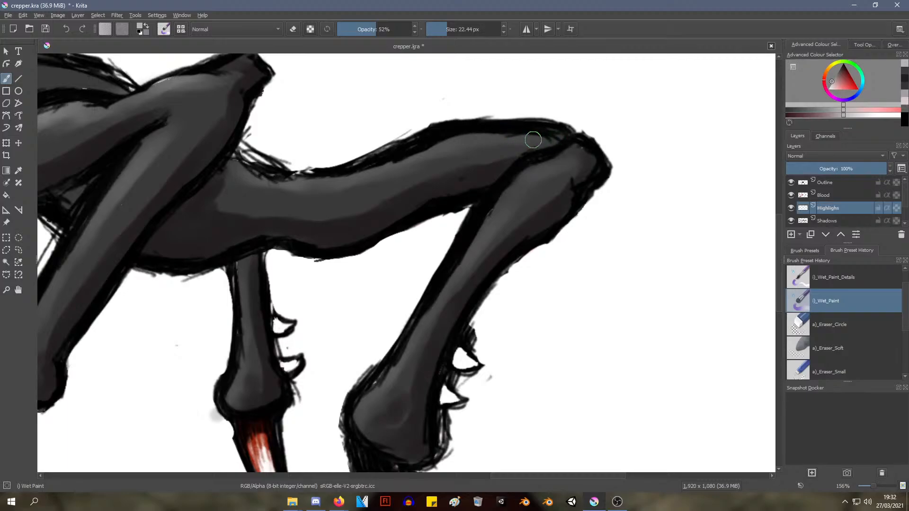
{"action": "mouse_move", "coordinate": [402, 168]}
{"action": "middle_mouse_down", "text": "ctrl"}
{"action": "mouse_move", "coordinate": [385, 181]}
{"action": "mouse_move", "coordinate": [357, 166]}
{"action": "middle_mouse_up", "text": "ctrl"}
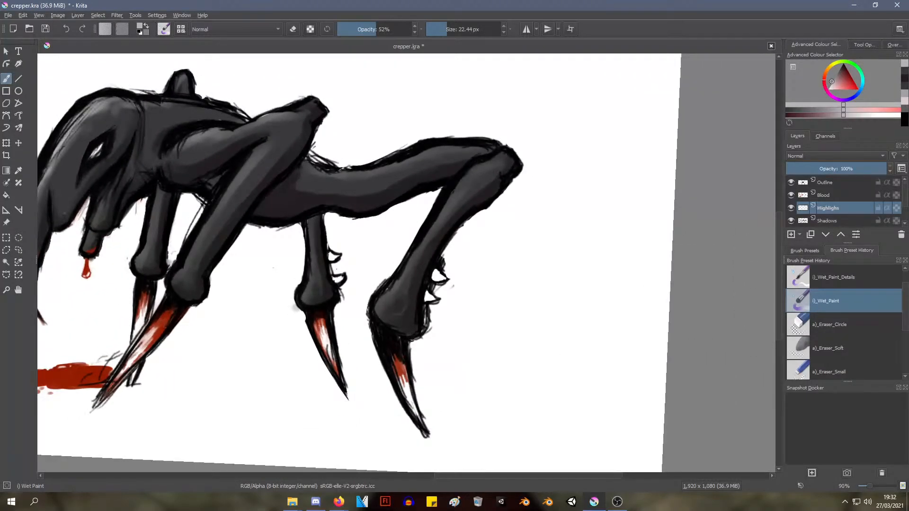
Examine the highlights on the head, body and legs, comparing the creature with the reference photo of the root figure
{"action": "key", "text": "alt+Tab"}
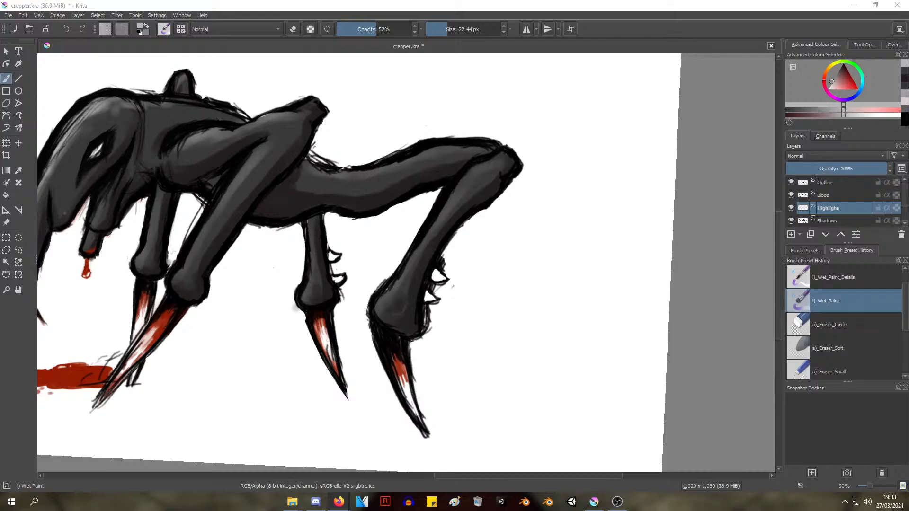
{"action": "middle_click_drag", "start_coordinate": [299, 251], "coordinate": [421, 233]}
{"action": "middle_click_drag", "start_coordinate": [257, 194], "coordinate": [392, 289]}
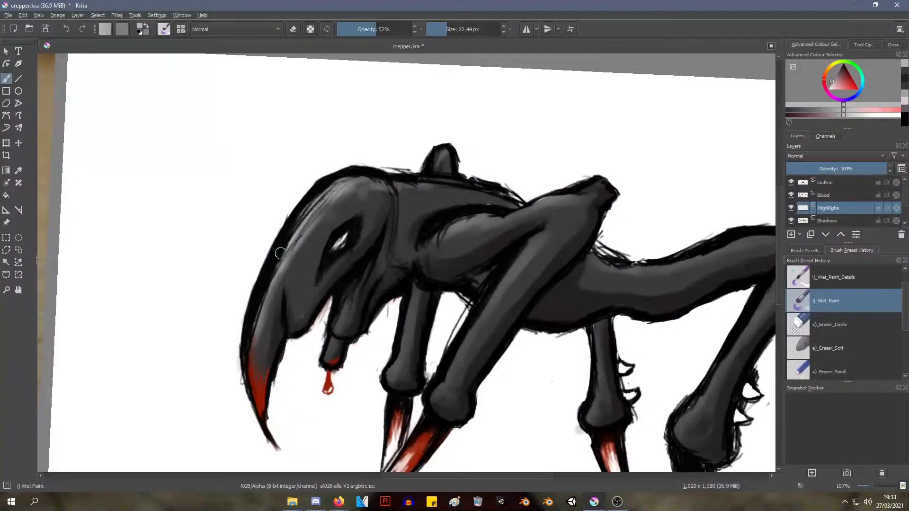
{"action": "mouse_move", "coordinate": [362, 216]}
{"action": "middle_mouse_down", "text": "ctrl"}
{"action": "mouse_move", "coordinate": [371, 269]}
{"action": "mouse_move", "coordinate": [373, 261]}
{"action": "mouse_move", "coordinate": [278, 243]}
{"action": "middle_mouse_up", "text": "ctrl"}
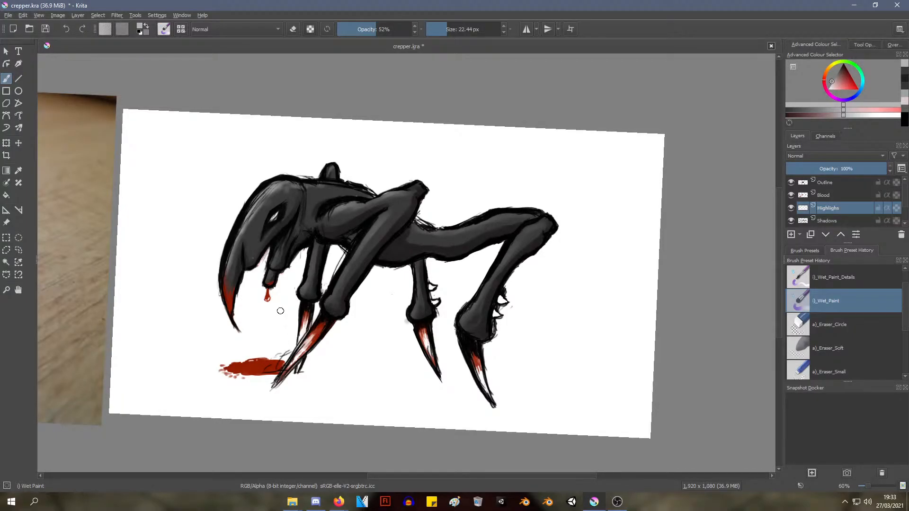
{"action": "mouse_move", "coordinate": [387, 270]}
{"action": "middle_mouse_down", "text": "ctrl"}
{"action": "mouse_move", "coordinate": [399, 251]}
{"action": "mouse_move", "coordinate": [366, 301]}
{"action": "mouse_move", "coordinate": [414, 237]}
{"action": "mouse_move", "coordinate": [388, 217]}
{"action": "middle_mouse_up", "text": "ctrl"}
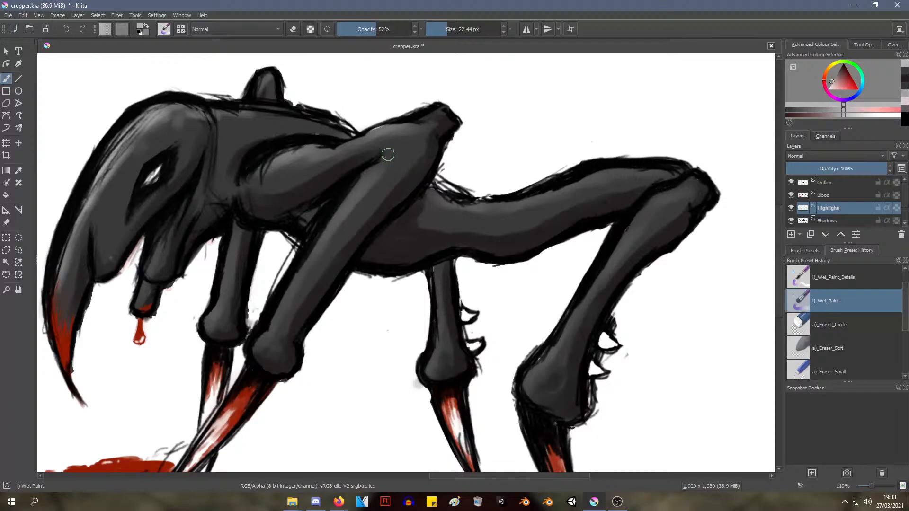
{"action": "left_click_drag", "start_coordinate": [348, 197], "coordinate": [338, 202], "text": "ctrl"}
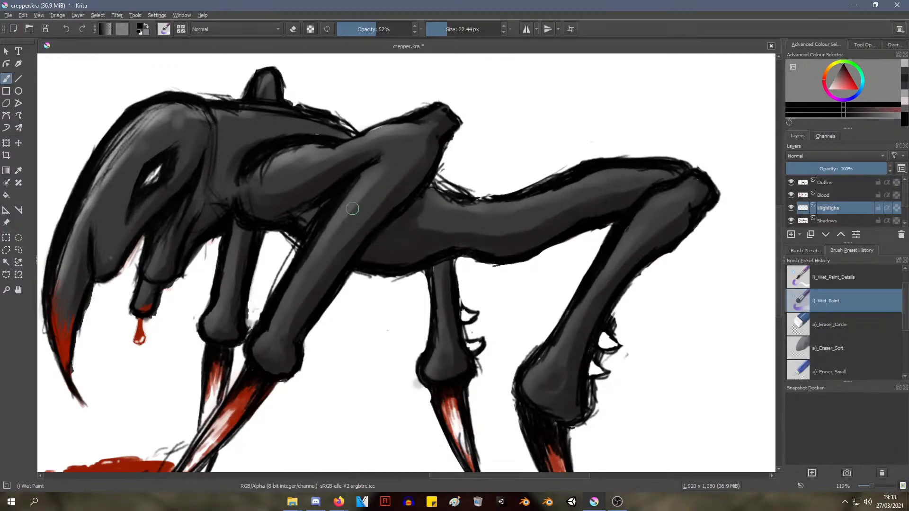
{"action": "right_click", "coordinate": [352, 215]}
{"action": "left_click", "coordinate": [650, 153]}
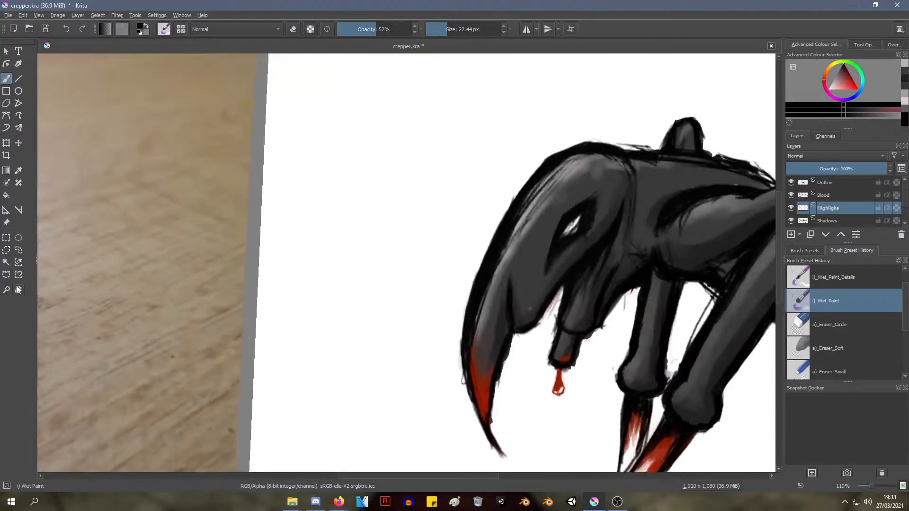
{"action": "scroll", "coordinate": [404, 205], "scroll_direction": "up", "scroll_amount": 5}
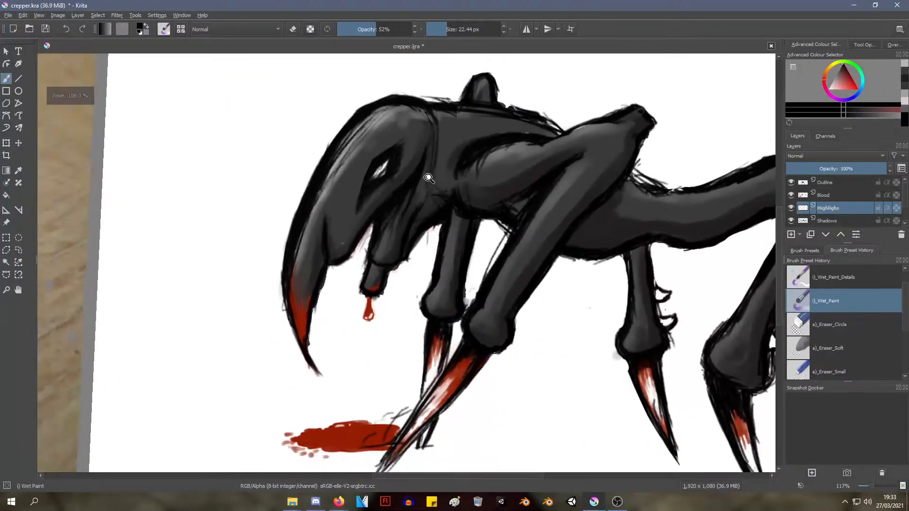
{"action": "scroll", "coordinate": [429, 178], "scroll_direction": "down", "scroll_amount": 3}
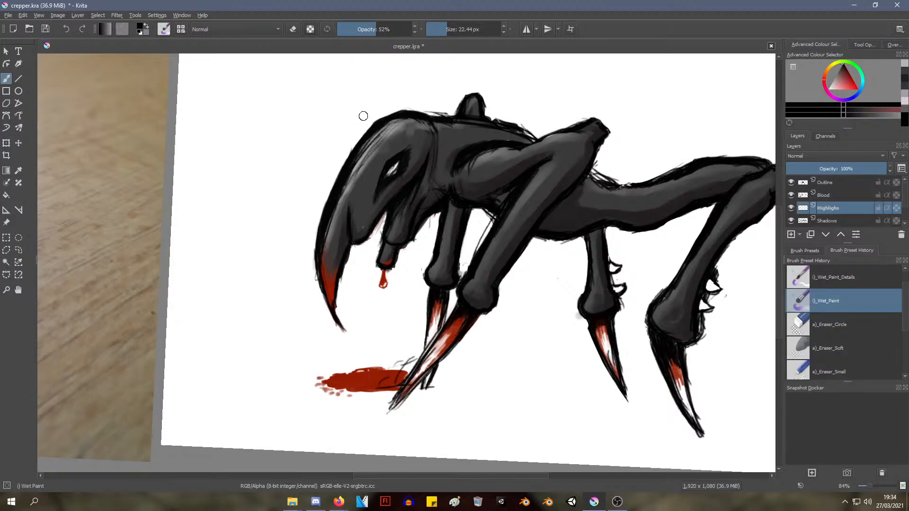
Sample a grey from the creature's head and set the brush opacity to 77%
{"action": "middle_click_drag", "start_coordinate": [410, 130], "coordinate": [273, 157]}
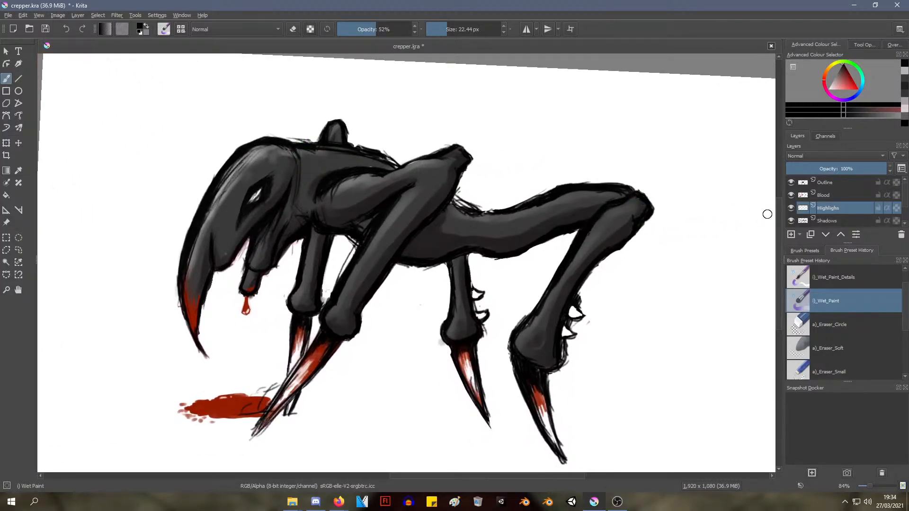
{"action": "left_click", "coordinate": [267, 158], "text": "ctrl"}
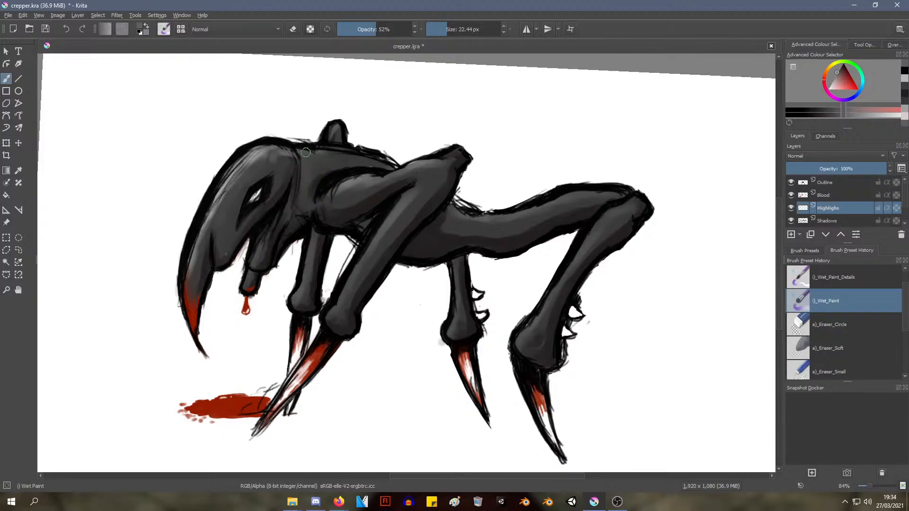
{"action": "left_click", "coordinate": [395, 29]}
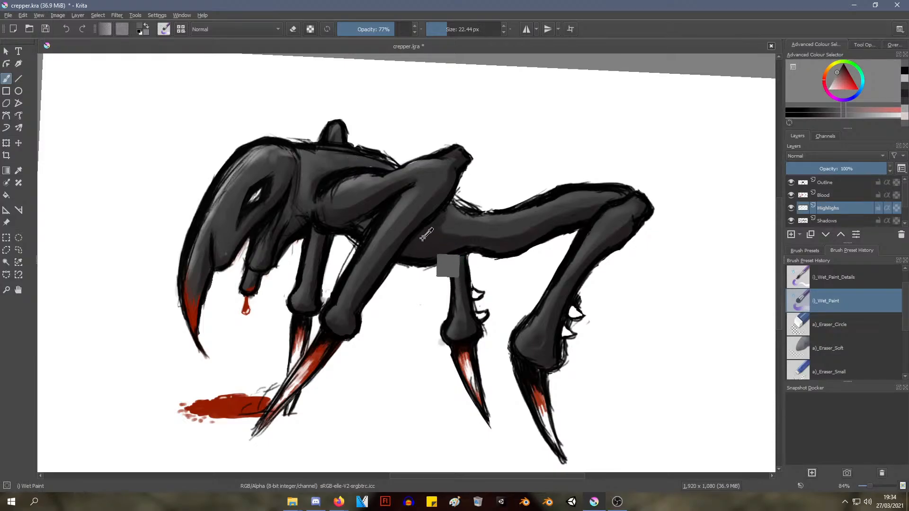
{"action": "scroll", "coordinate": [420, 224], "scroll_direction": "up", "scroll_amount": 1, "text": "ctrl"}
{"action": "scroll", "coordinate": [420, 223], "scroll_direction": "up", "scroll_amount": 1, "text": "ctrl"}
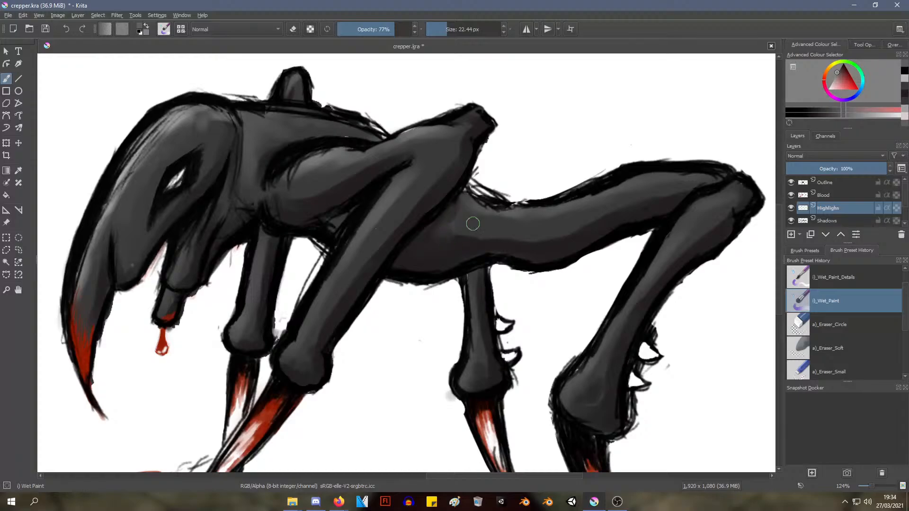
Try painting grey highlights on the body just behind the near front leg
{"action": "left_click_drag", "start_coordinate": [485, 232], "coordinate": [532, 240]}
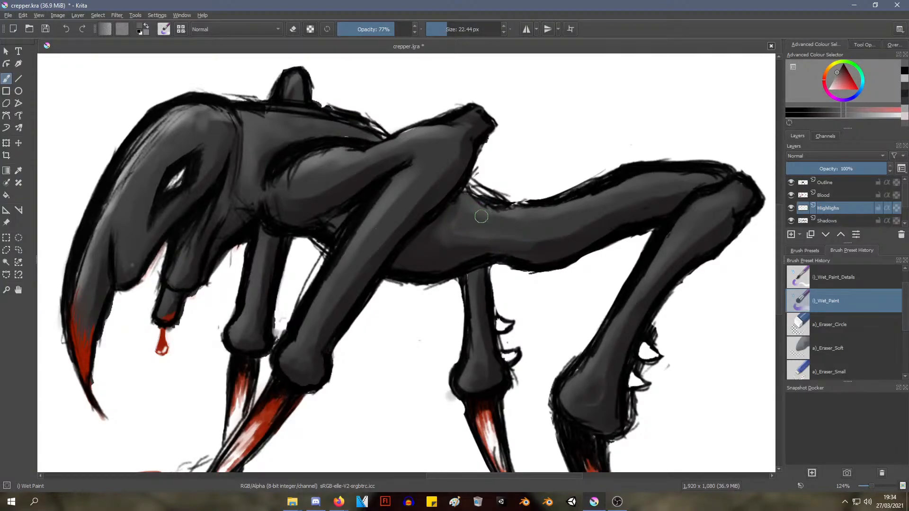
{"action": "left_click_drag", "start_coordinate": [482, 216], "coordinate": [530, 222]}
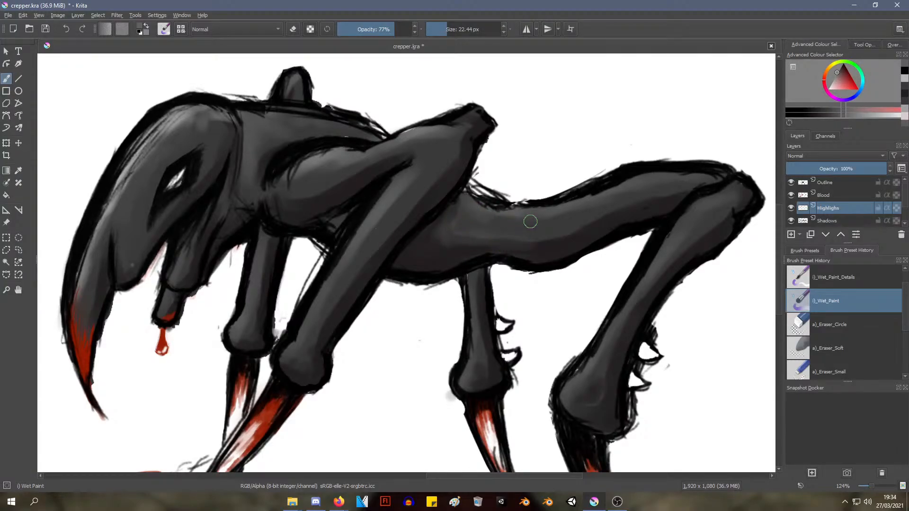
{"action": "left_click", "coordinate": [495, 195], "text": "ctrl"}
{"action": "key", "text": "ctrl+z"}
{"action": "key", "text": "ctrl+z"}
{"action": "key", "text": "ctrl+z"}
{"action": "key", "text": "ctrl+z"}
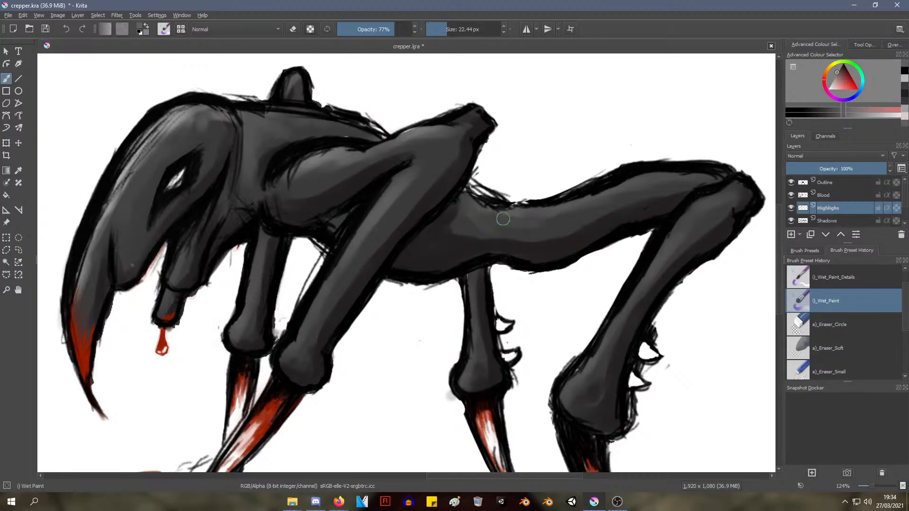
Paint the sampled grey on the hind leg's thigh and along the lower part of the belly
{"action": "left_click_drag", "start_coordinate": [629, 191], "coordinate": [663, 189]}
{"action": "mouse_move", "coordinate": [556, 222]}
{"action": "middle_mouse_down", "text": "ctrl"}
{"action": "mouse_move", "coordinate": [519, 239]}
{"action": "mouse_move", "coordinate": [502, 286]}
{"action": "mouse_move", "coordinate": [513, 275]}
{"action": "middle_mouse_up", "text": "ctrl"}
{"action": "mouse_move", "coordinate": [514, 258]}
{"action": "middle_mouse_down"}
{"action": "mouse_move", "coordinate": [447, 250]}
{"action": "mouse_move", "coordinate": [418, 264]}
{"action": "middle_mouse_up"}
{"action": "middle_click_drag", "start_coordinate": [442, 298], "coordinate": [447, 236], "text": "ctrl"}
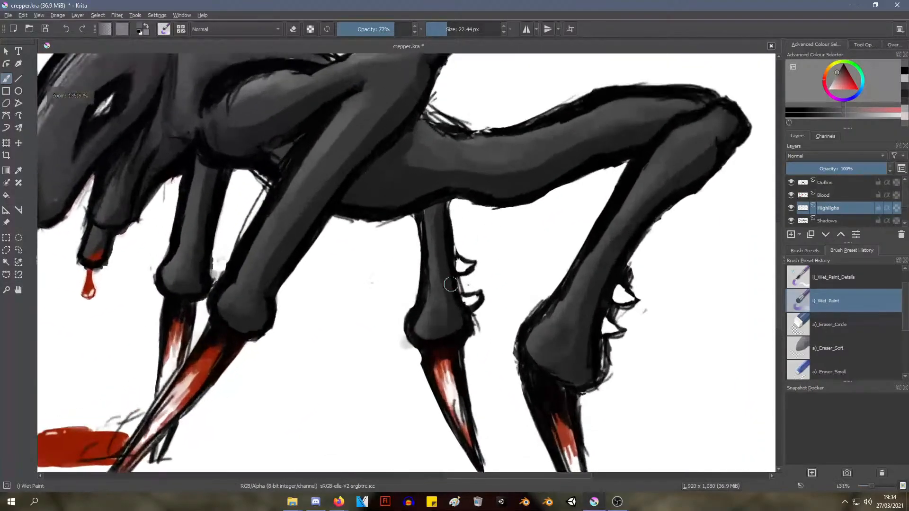
Sample the red from the middle leg's claw and dab it on the small spikes behind that leg
{"action": "left_click", "coordinate": [463, 405], "text": "ctrl"}
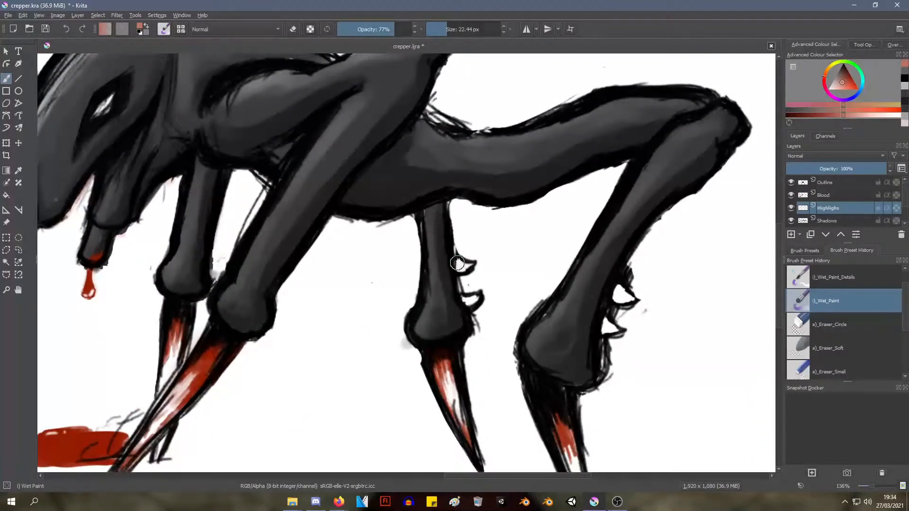
{"action": "left_click_drag", "start_coordinate": [464, 260], "coordinate": [463, 266]}
{"action": "middle_click_drag", "start_coordinate": [505, 262], "coordinate": [436, 339], "text": "ctrl"}
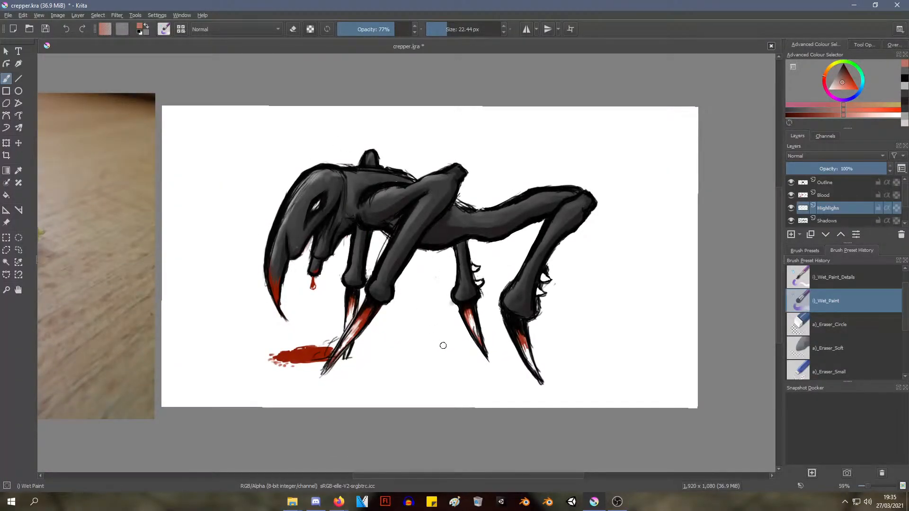
{"action": "scroll", "coordinate": [341, 215], "scroll_direction": "down", "scroll_amount": 2}
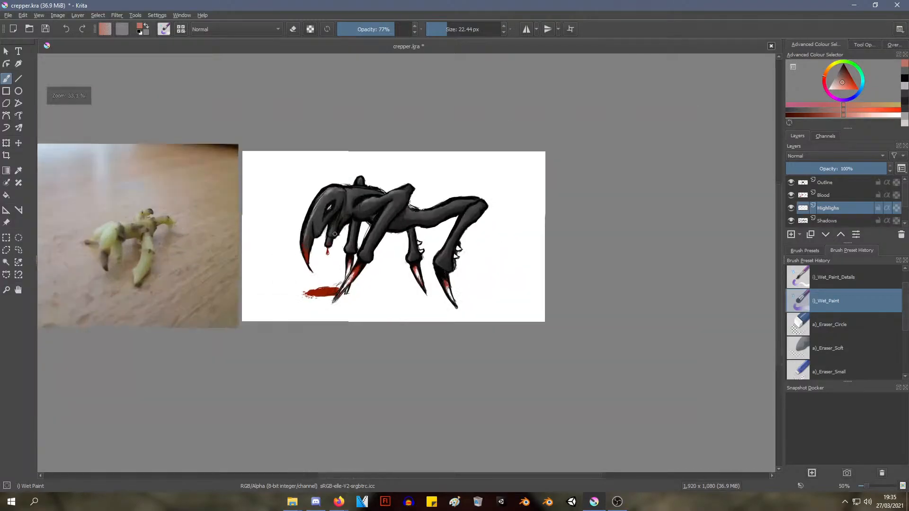
{"action": "scroll", "coordinate": [350, 265], "scroll_direction": "up", "scroll_amount": 2}
{"action": "scroll", "coordinate": [350, 270], "scroll_direction": "down", "scroll_amount": 1}
{"action": "middle_click_drag", "start_coordinate": [338, 257], "coordinate": [328, 309]}
{"action": "scroll", "coordinate": [328, 309], "scroll_direction": "up", "scroll_amount": 1}
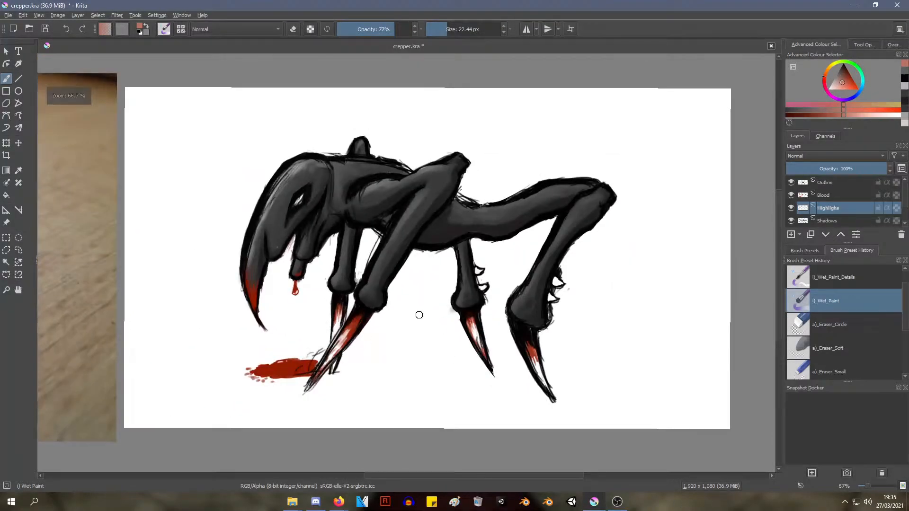
Export the painting to the Desktop as a PNG image named PotatoBeast, keeping the default PNG options
{"action": "left_click", "coordinate": [22, 15]}
{"action": "mouse_move", "coordinate": [8, 15]}
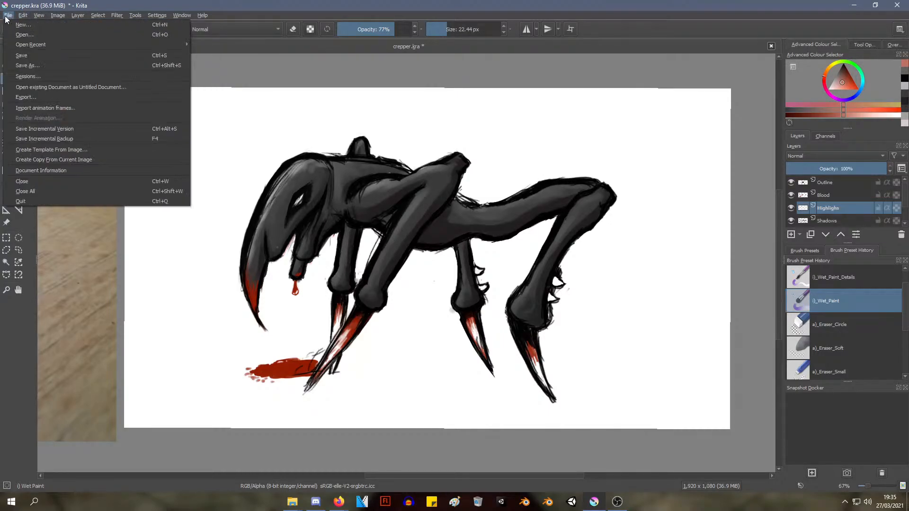
{"action": "left_click", "coordinate": [84, 97]}
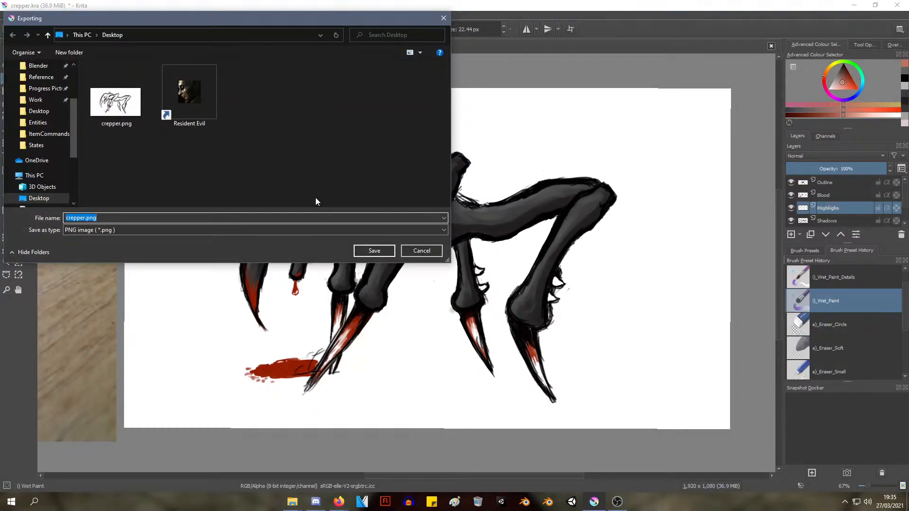
{"action": "key", "text": "Right"}
{"action": "key", "text": "BackSpace"}
{"action": "key", "text": "BackSpace"}
{"action": "key", "text": "BackSpace"}
{"action": "key", "text": "BackSpace"}
{"action": "key", "text": "BackSpace"}
{"action": "key", "text": "BackSpace"}
{"action": "key", "text": "BackSpace"}
{"action": "type", "text": "mons"}
{"action": "key", "text": "BackSpace"}
{"action": "key", "text": "BackSpace"}
{"action": "key", "text": "BackSpace"}
{"action": "key", "text": "BackSpace"}
{"action": "type", "text": "Potato"}
{"action": "key", "text": "BackSpace"}
{"action": "type", "text": "Beast"}
{"action": "key", "text": "Return"}
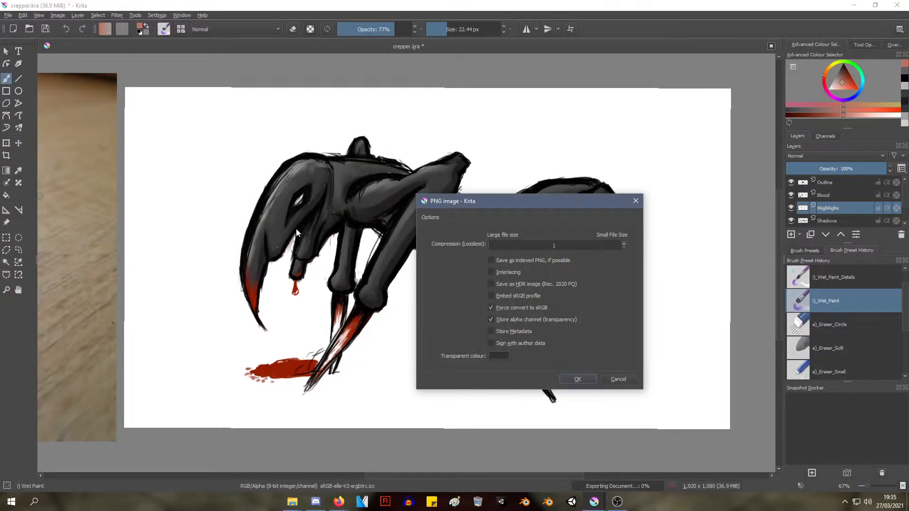
{"action": "left_click", "coordinate": [569, 381]}
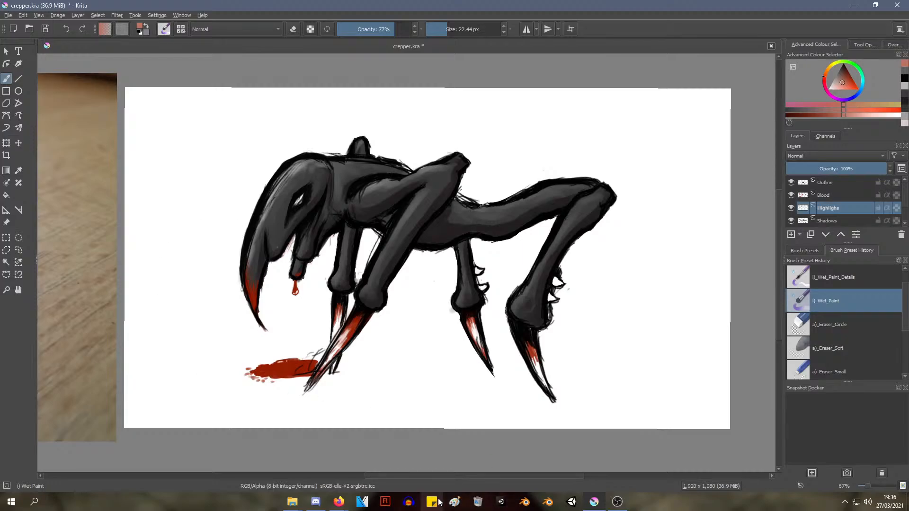
Switch to Blender and dismiss its start screen to work in the new scene with the cube
{"action": "left_click", "coordinate": [549, 503]}
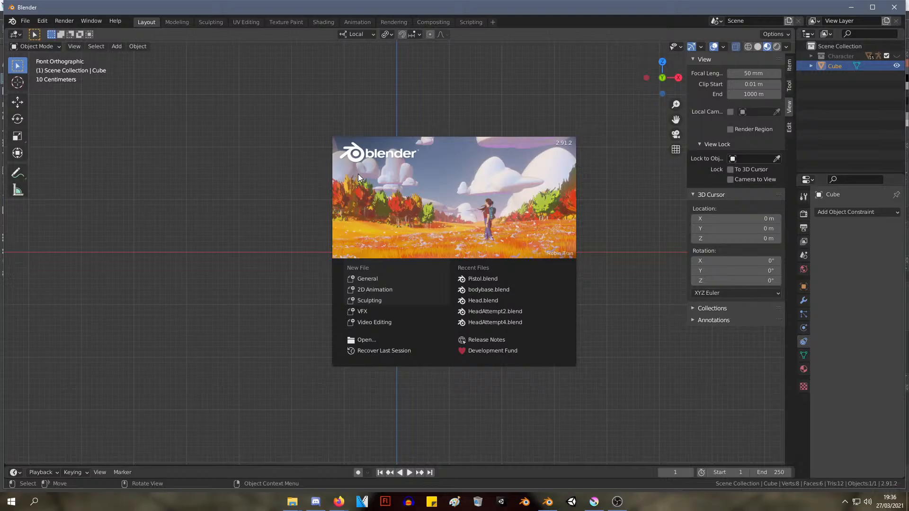
{"action": "left_click", "coordinate": [254, 164]}
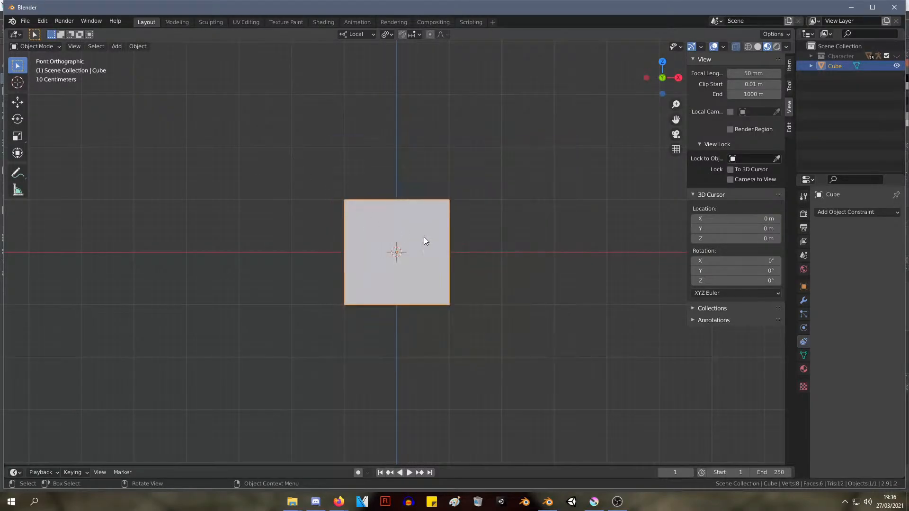
{"action": "middle_click_drag", "start_coordinate": [379, 154], "coordinate": [451, 158], "text": "shift"}
{"action": "scroll", "coordinate": [433, 204], "scroll_direction": "down", "scroll_amount": 6}
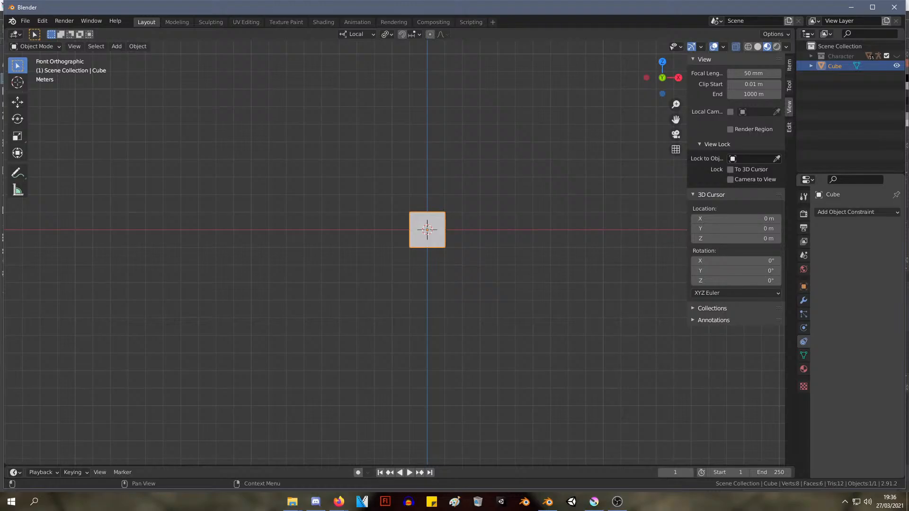
{"action": "scroll", "coordinate": [498, 230], "scroll_direction": "up", "scroll_amount": 3}
{"action": "middle_click_drag", "start_coordinate": [499, 230], "coordinate": [563, 162]}
{"action": "mouse_move", "coordinate": [547, 502]}
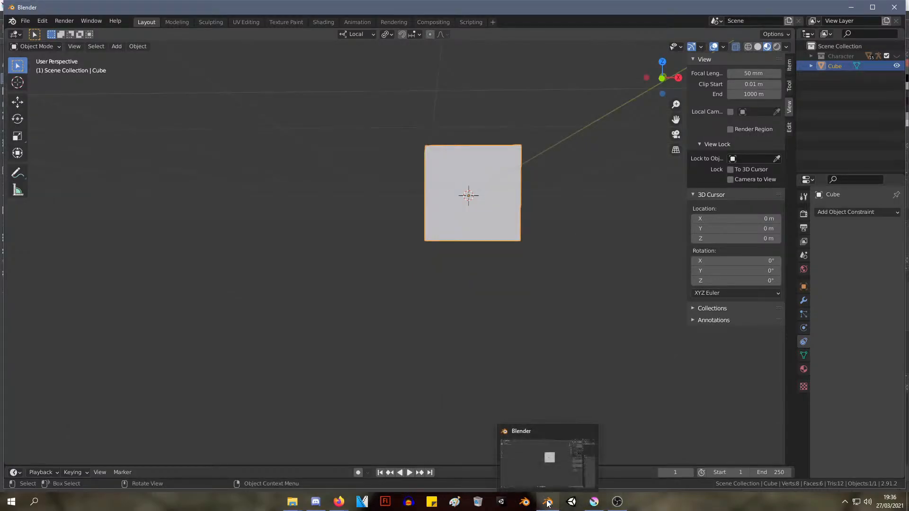
{"action": "middle_click_drag", "start_coordinate": [491, 214], "coordinate": [481, 273], "text": "shift"}
{"action": "scroll", "coordinate": [481, 272], "scroll_direction": "up", "scroll_amount": 1}
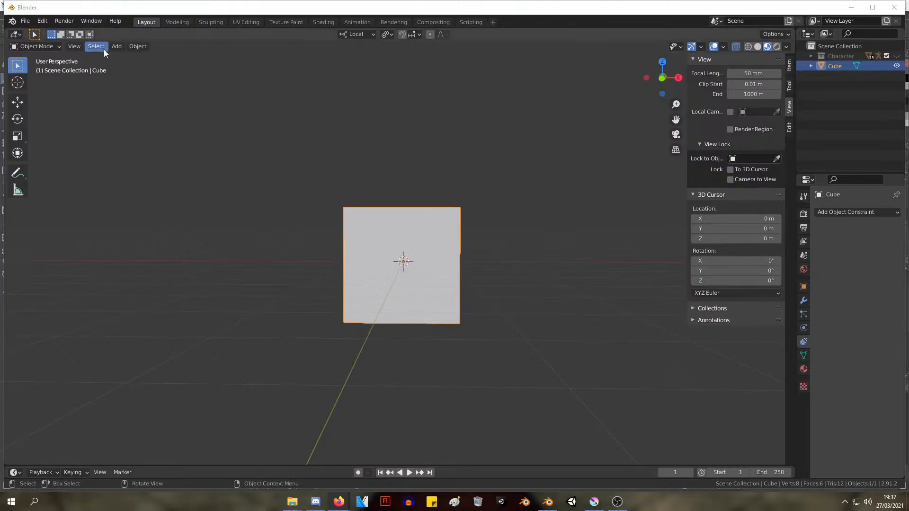
Add an image-type empty to the scene
{"action": "left_click", "coordinate": [116, 47]}
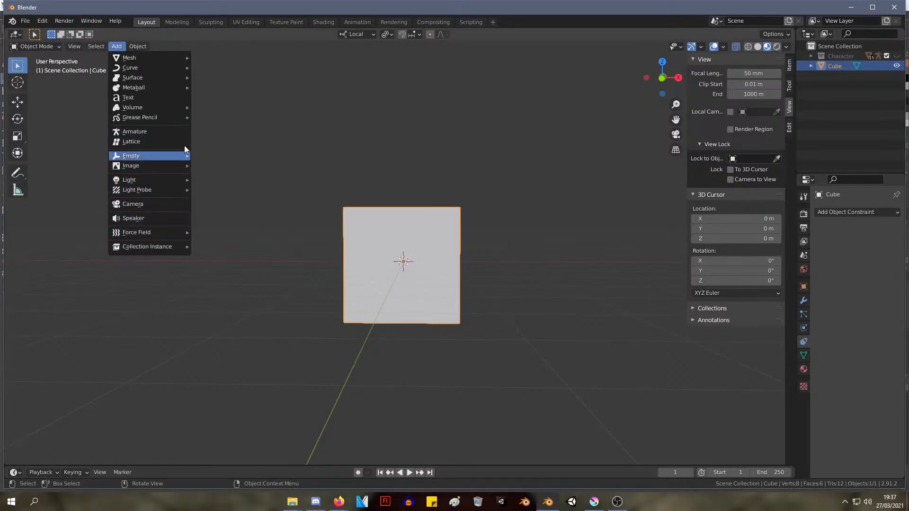
{"action": "mouse_move", "coordinate": [183, 157]}
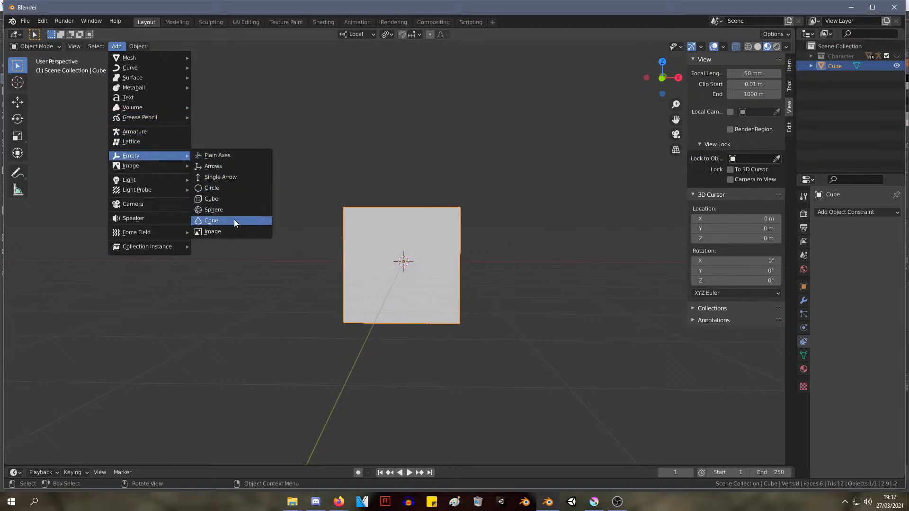
{"action": "left_click", "coordinate": [237, 231]}
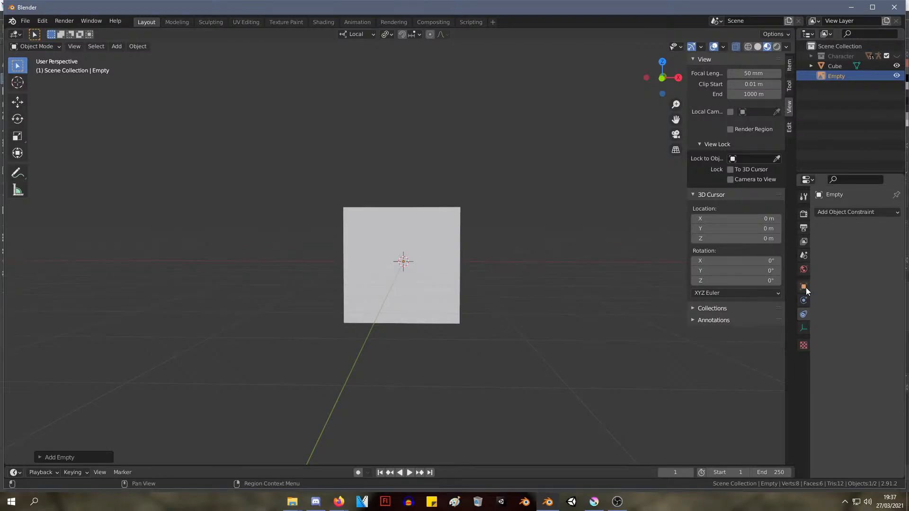
Examine the View Layer and Output properties for settings related to the image empty
{"action": "left_click", "coordinate": [805, 242]}
{"action": "left_click", "coordinate": [804, 228]}
{"action": "left_click", "coordinate": [806, 242]}
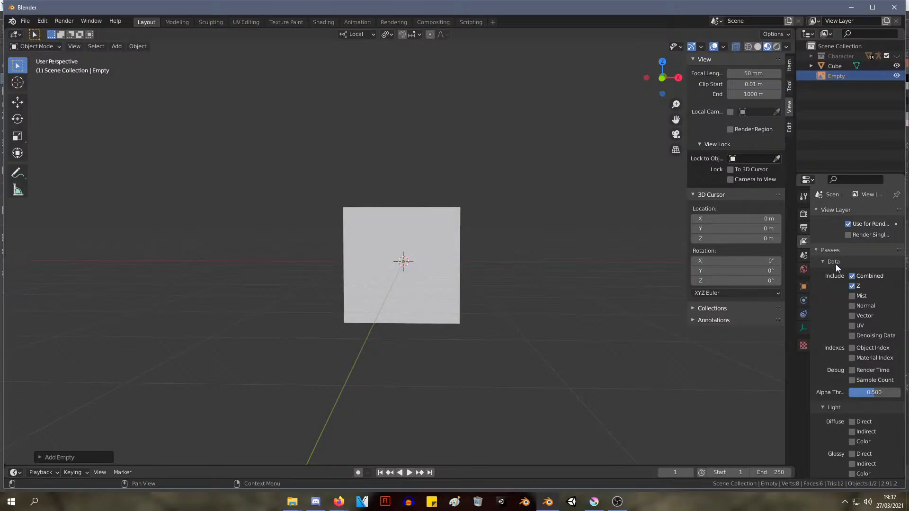
{"action": "left_click", "coordinate": [804, 229]}
{"action": "left_click", "coordinate": [804, 242]}
{"action": "scroll", "coordinate": [873, 284], "scroll_direction": "down", "scroll_amount": 10}
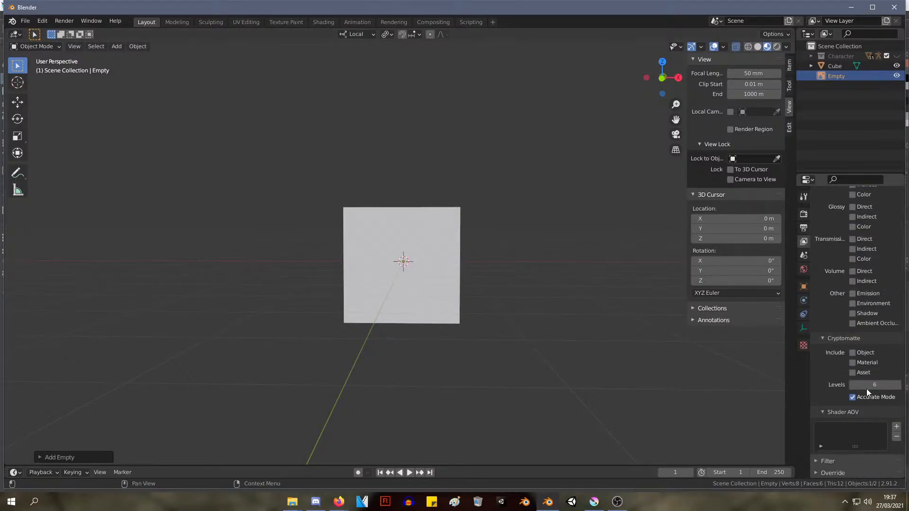
{"action": "scroll", "coordinate": [866, 388], "scroll_direction": "up", "scroll_amount": 8}
{"action": "scroll", "coordinate": [865, 380], "scroll_direction": "up", "scroll_amount": 3}
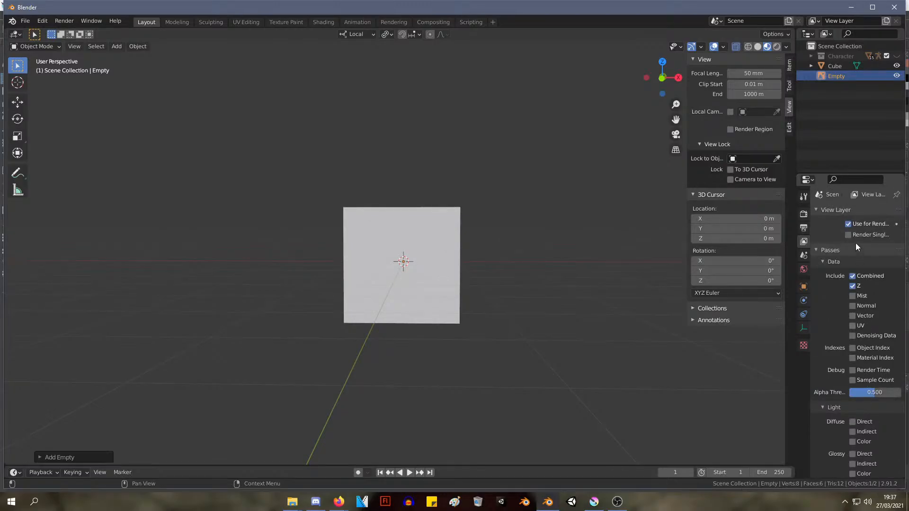
{"action": "left_click", "coordinate": [804, 256]}
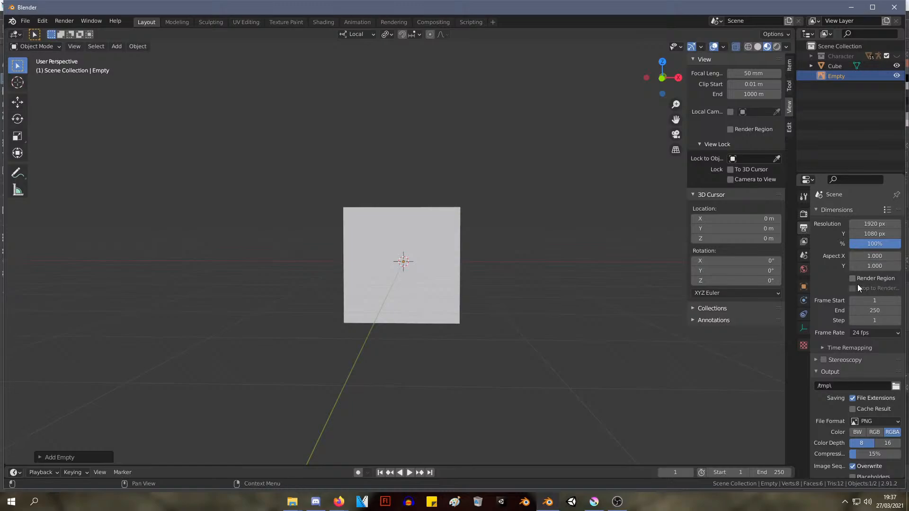
{"action": "scroll", "coordinate": [852, 291], "scroll_direction": "down", "scroll_amount": 2}
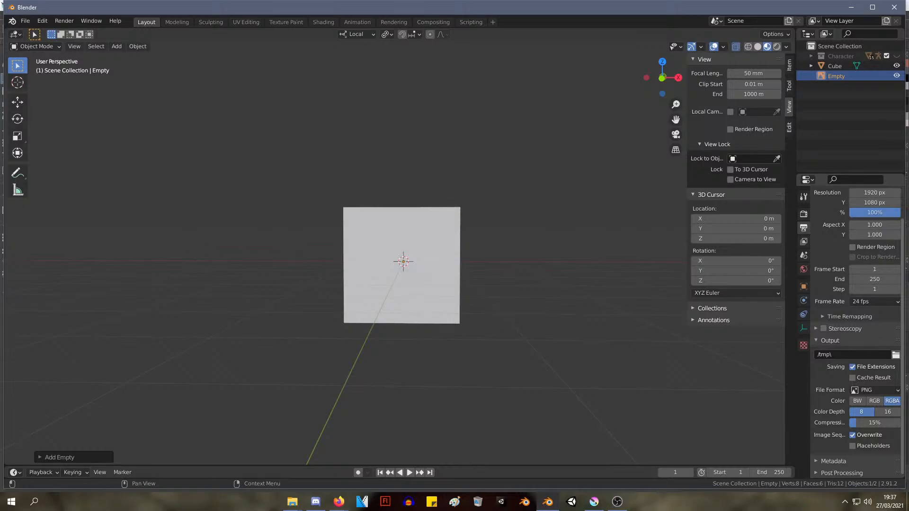
{"action": "key", "text": "alt+Tab"}
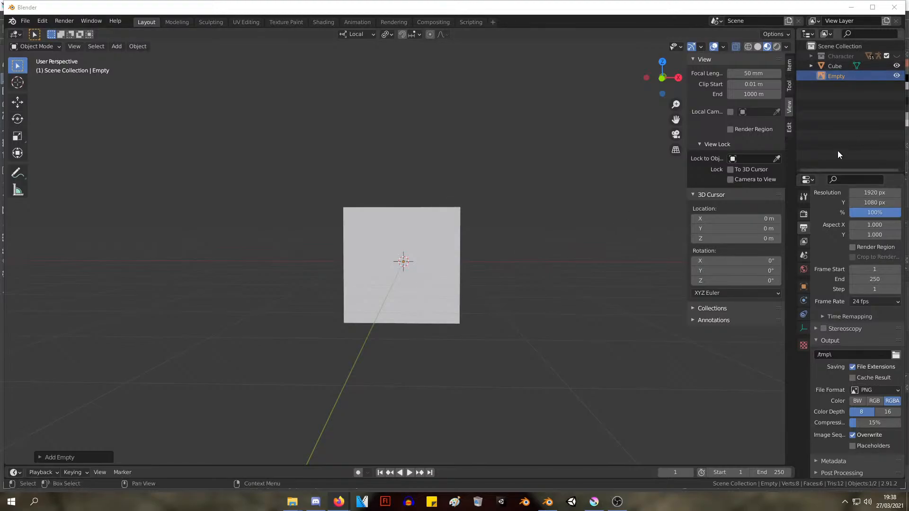
{"action": "middle_click_drag", "start_coordinate": [523, 156], "coordinate": [560, 148]}
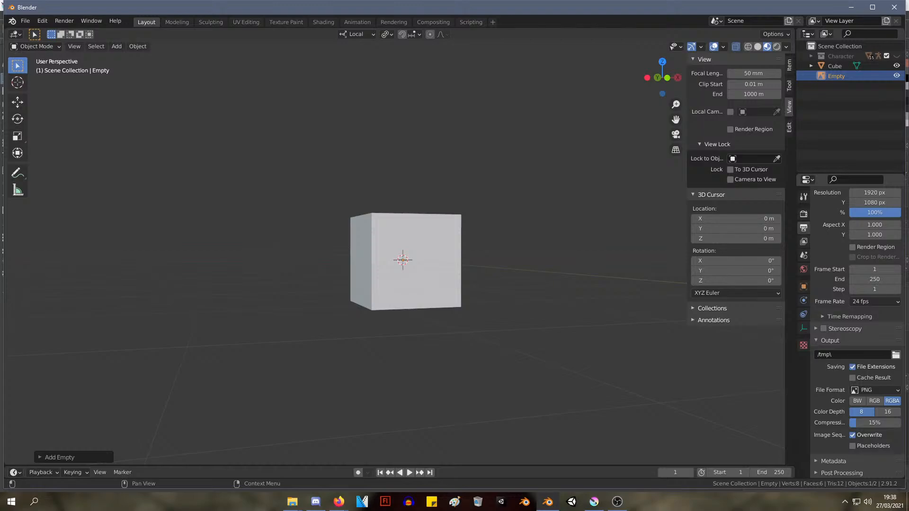
{"action": "key", "text": "alt+Tab"}
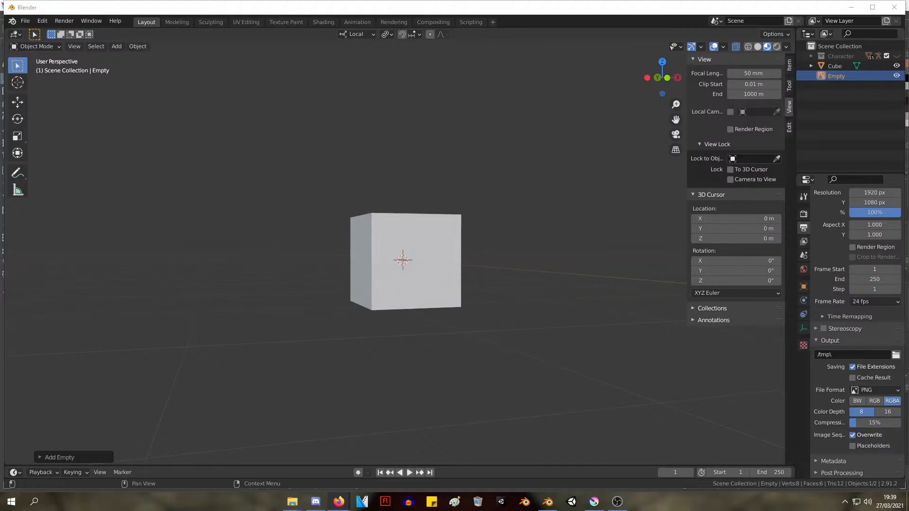
{"action": "scroll", "coordinate": [591, 172], "scroll_direction": "down", "scroll_amount": 3}
{"action": "scroll", "coordinate": [591, 171], "scroll_direction": "up", "scroll_amount": 4}
{"action": "middle_click_drag", "start_coordinate": [591, 172], "coordinate": [570, 176]}
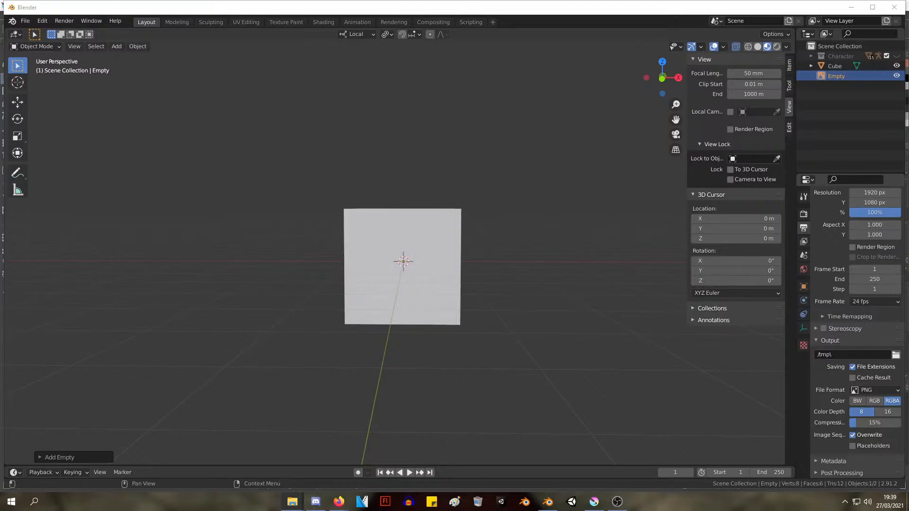
Bring the exported creature picture from File Explorer into the 3D viewport as a reference image beside the cube
{"action": "left_click_drag", "start_coordinate": [720, 260], "coordinate": [171, 183]}
{"action": "left_click_drag", "start_coordinate": [229, 171], "coordinate": [273, 208]}
{"action": "scroll", "coordinate": [295, 182], "scroll_direction": "down", "scroll_amount": 3}
{"action": "middle_click_drag", "start_coordinate": [295, 182], "coordinate": [313, 199]}
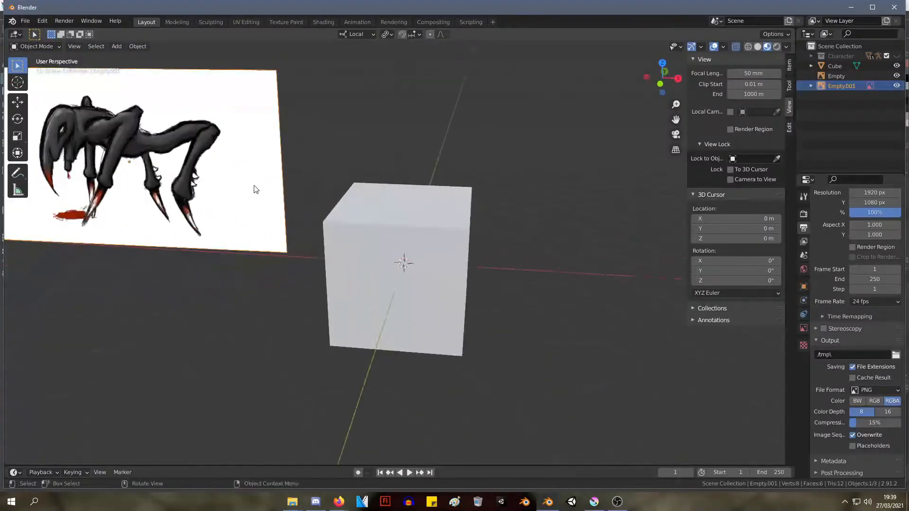
{"action": "middle_click_drag", "start_coordinate": [254, 186], "coordinate": [544, 185]}
{"action": "key", "text": "r"}
{"action": "right_click", "coordinate": [434, 182]}
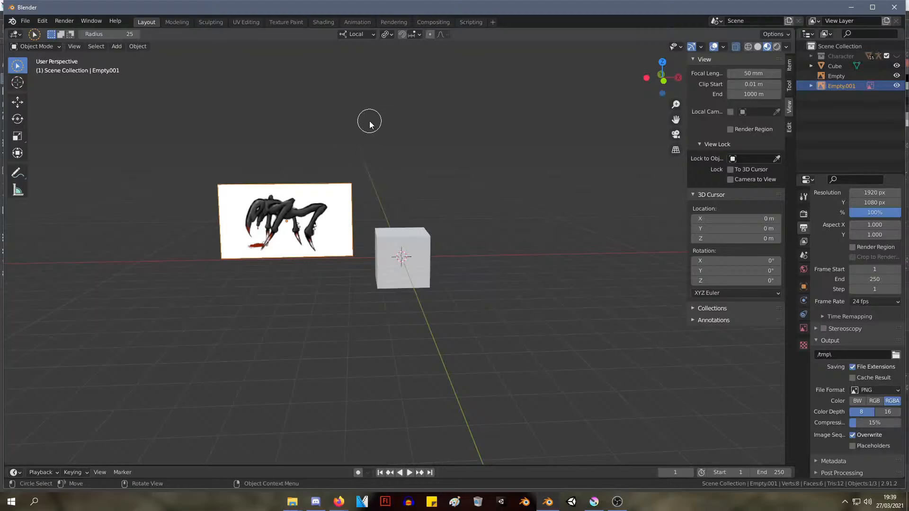
{"action": "left_click", "coordinate": [731, 180]}
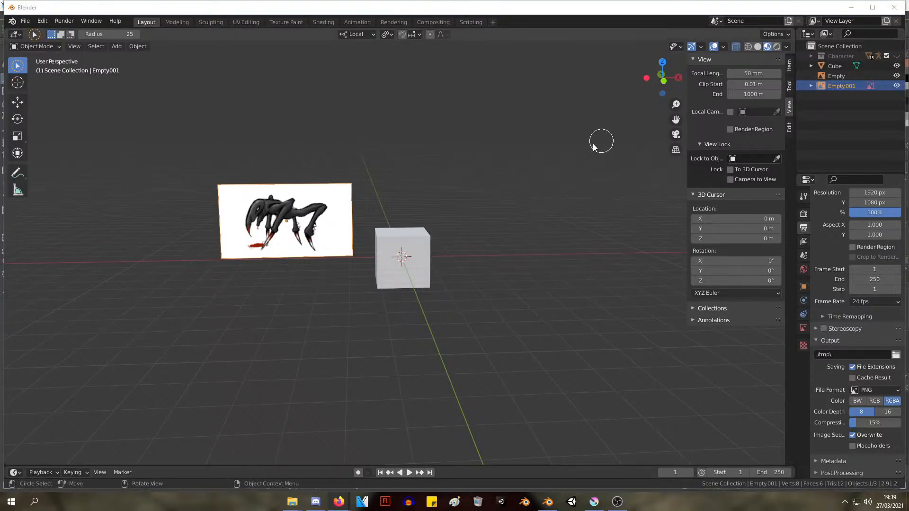
{"action": "middle_click_drag", "start_coordinate": [464, 179], "coordinate": [517, 190]}
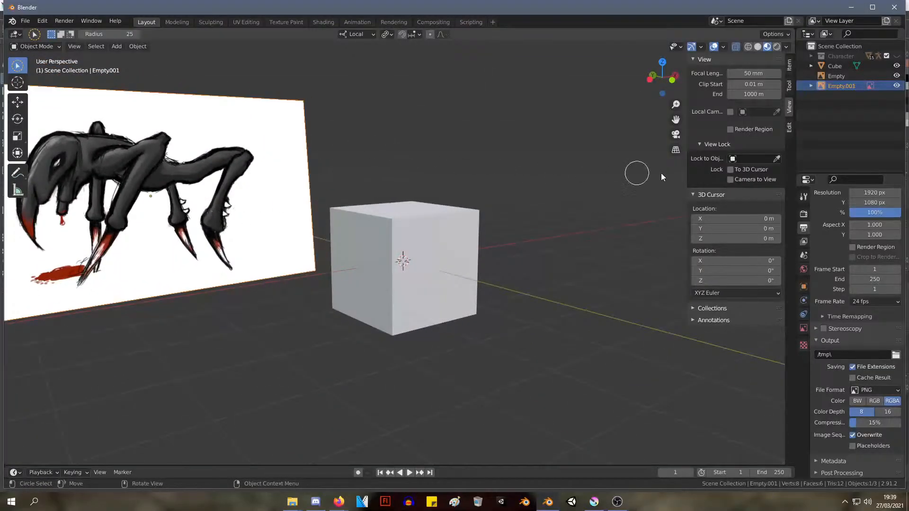
{"action": "scroll", "coordinate": [372, 158], "scroll_direction": "down", "scroll_amount": 5}
{"action": "middle_click_drag", "start_coordinate": [360, 164], "coordinate": [326, 158]}
{"action": "mouse_move", "coordinate": [326, 158]}
{"action": "middle_mouse_down", "text": "shift"}
{"action": "mouse_move", "coordinate": [449, 153]}
{"action": "mouse_move", "coordinate": [458, 173]}
{"action": "mouse_move", "coordinate": [440, 185]}
{"action": "middle_mouse_up", "text": "shift"}
{"action": "scroll", "coordinate": [454, 172], "scroll_direction": "up", "scroll_amount": 4}
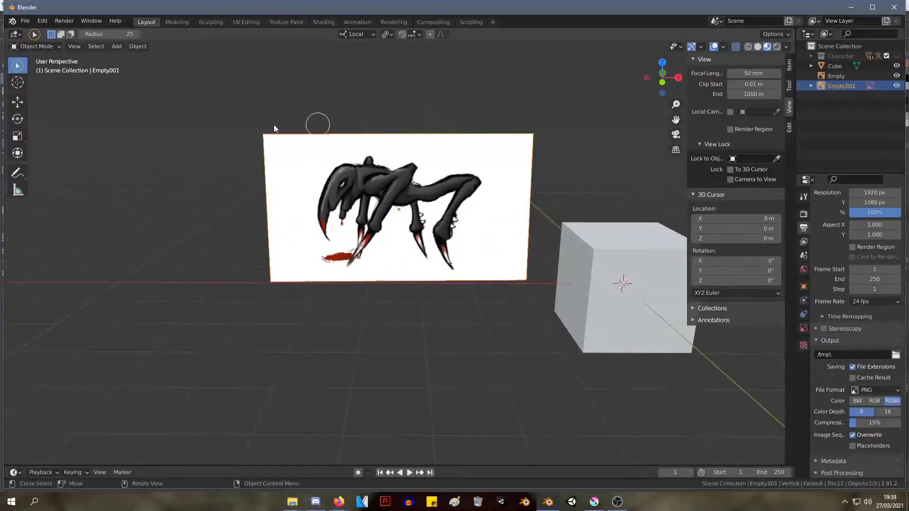
{"action": "left_click", "coordinate": [16, 66]}
{"action": "left_click", "coordinate": [84, 87]}
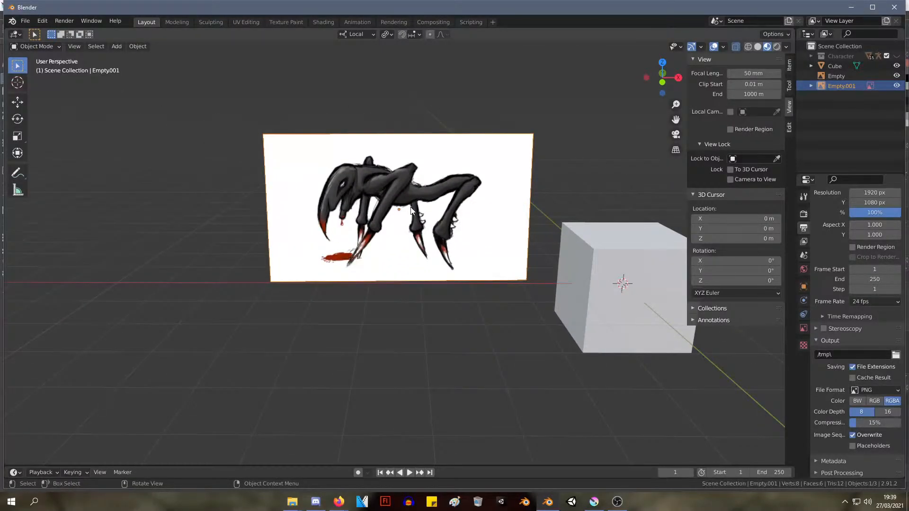
{"action": "key", "text": "w"}
{"action": "key", "text": "r"}
{"action": "right_click", "coordinate": [445, 201]}
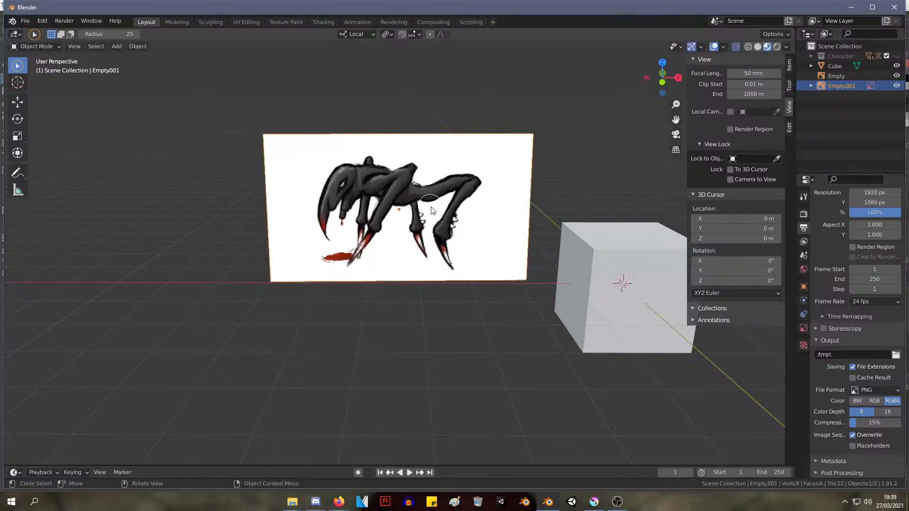
{"action": "key", "text": "w"}
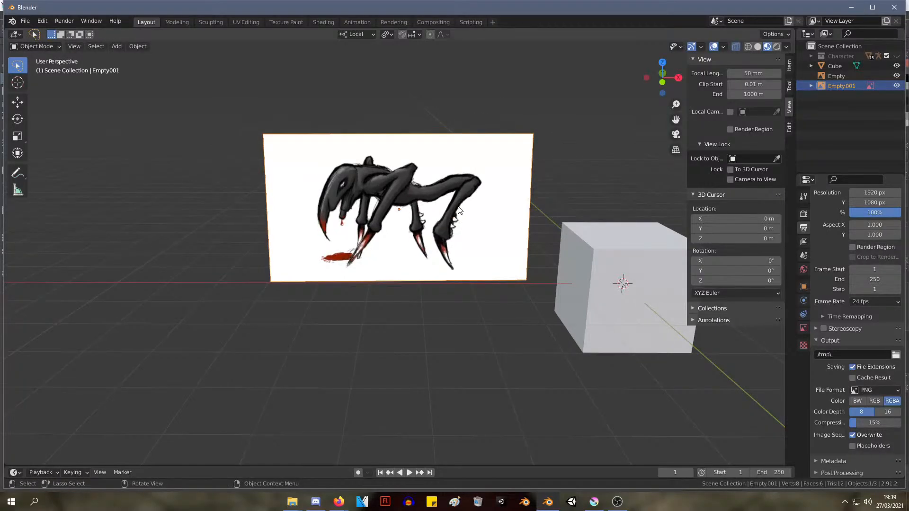
Scale up the creature reference image and move it back behind the cube along its local Z axis
{"action": "key", "text": "s"}
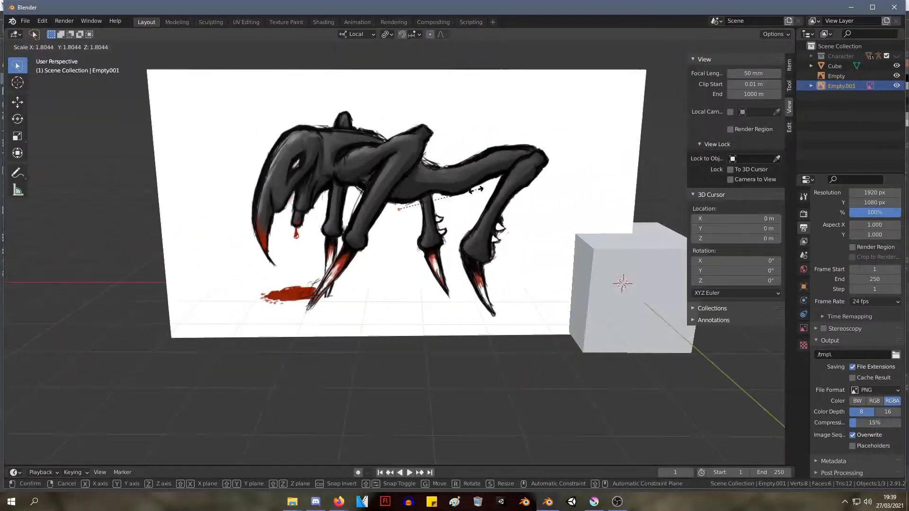
{"action": "left_click", "coordinate": [492, 194]}
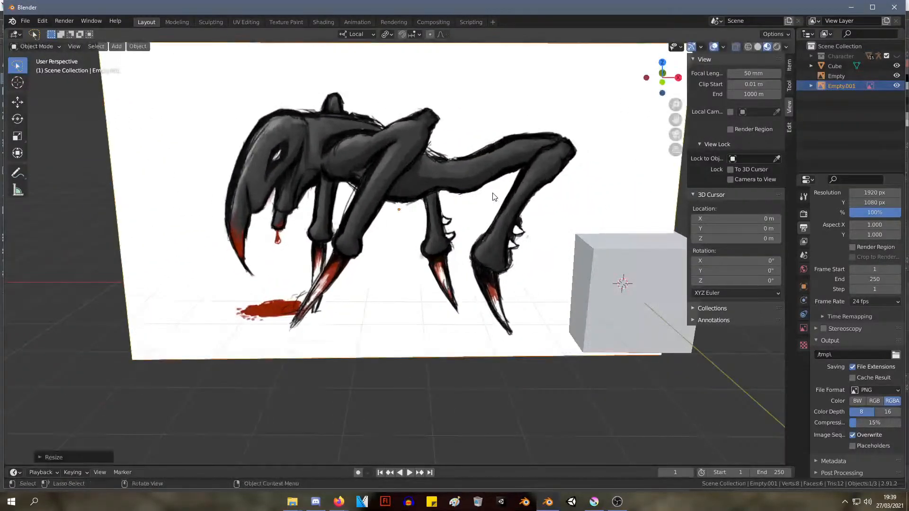
{"action": "middle_click_drag", "start_coordinate": [492, 194], "coordinate": [414, 188]}
{"action": "scroll", "coordinate": [416, 172], "scroll_direction": "down", "scroll_amount": 5}
{"action": "key", "text": "g"}
{"action": "key", "text": "z"}
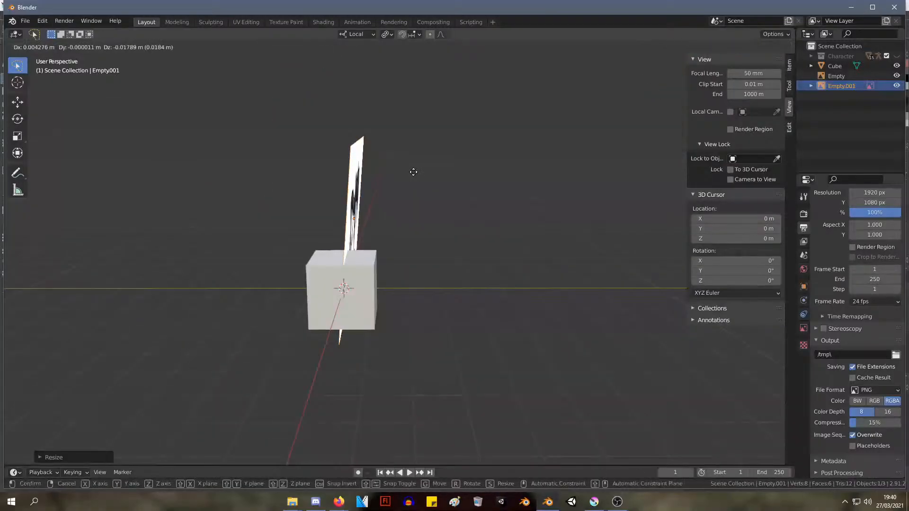
{"action": "left_click", "coordinate": [625, 175]}
Move the creature reference image farther back along its local Z axis and shift it along its local X axis to sit behind the cube
{"action": "middle_click_drag", "start_coordinate": [493, 203], "coordinate": [546, 268]}
{"action": "left_click", "coordinate": [546, 268]}
{"action": "left_click", "coordinate": [473, 211]}
{"action": "key", "text": "g"}
{"action": "key", "text": "z"}
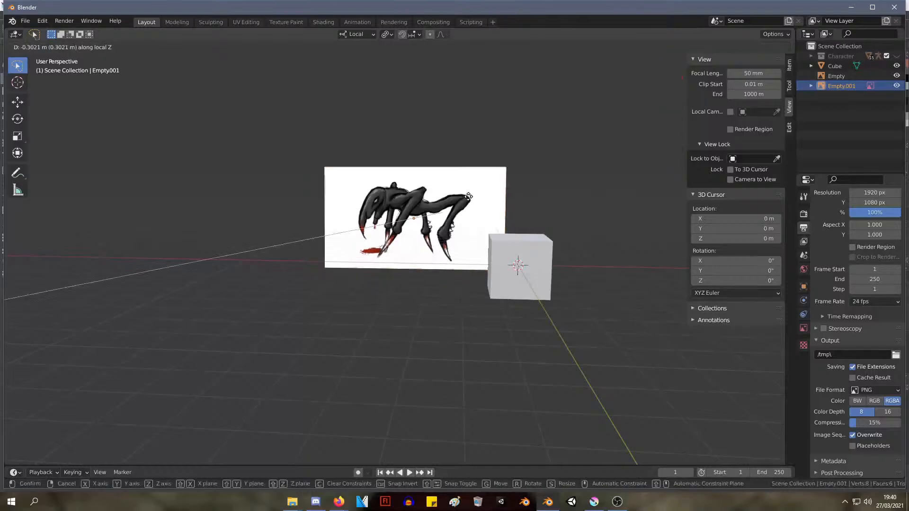
{"action": "left_click", "coordinate": [474, 203]}
{"action": "key", "text": "g"}
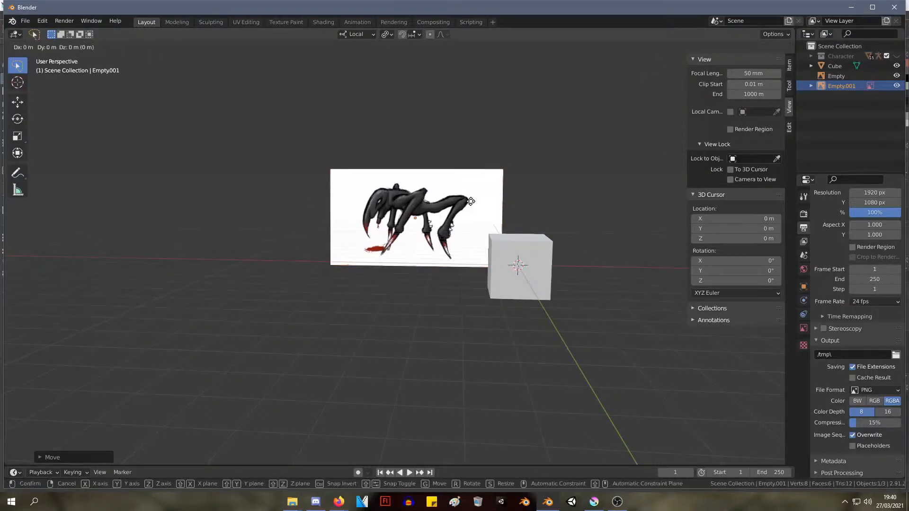
{"action": "key", "text": "x"}
{"action": "left_click", "coordinate": [561, 197]}
{"action": "middle_click_drag", "start_coordinate": [561, 198], "coordinate": [465, 195]}
{"action": "left_click", "coordinate": [570, 260]}
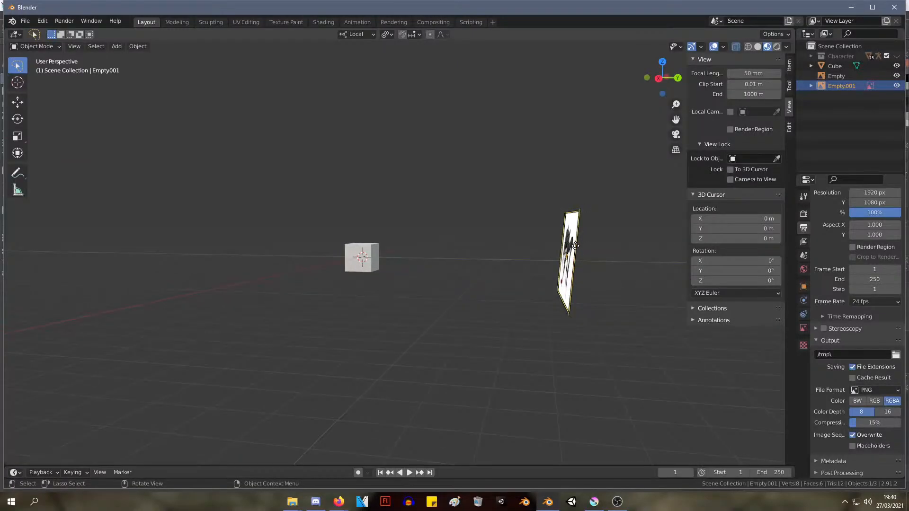
Set the reference image's rotation to 90° on X, 0° on Y and 0° on Z
{"action": "left_click", "coordinate": [790, 65]}
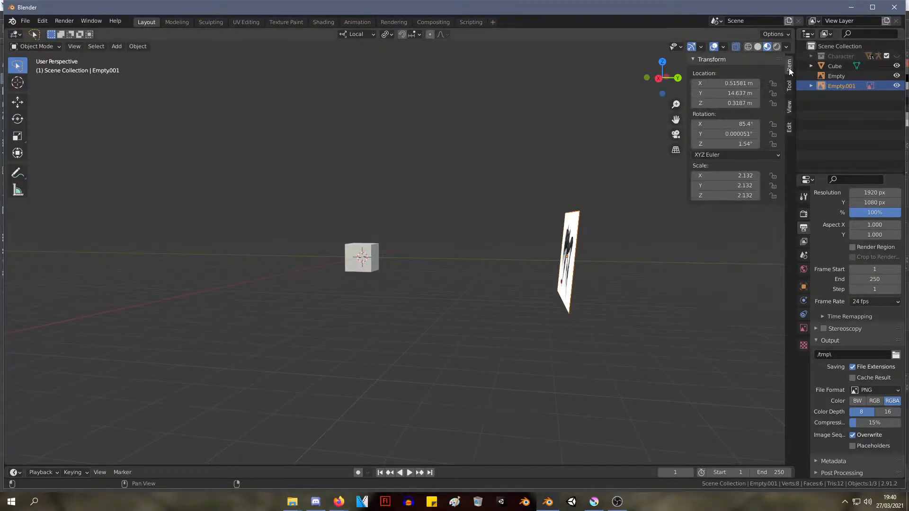
{"action": "left_click", "coordinate": [741, 124]}
{"action": "type", "text": "90"}
{"action": "key", "text": "Tab"}
{"action": "type", "text": "0"}
{"action": "key", "text": "Tab"}
{"action": "type", "text": "0"}
{"action": "key", "text": "Return"}
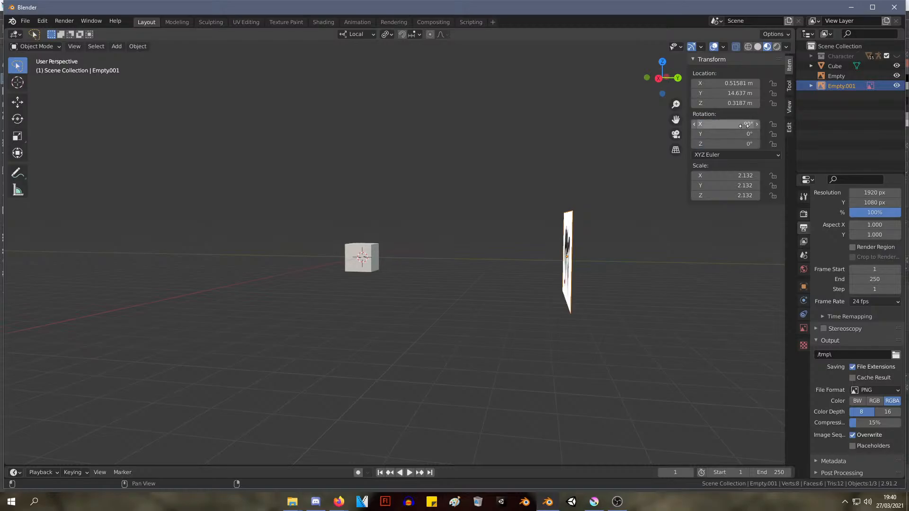
Move the reference image up and away to the cube's side, and narrow the Blender window
{"action": "middle_click_drag", "start_coordinate": [473, 156], "coordinate": [434, 173]}
{"action": "key", "text": "g"}
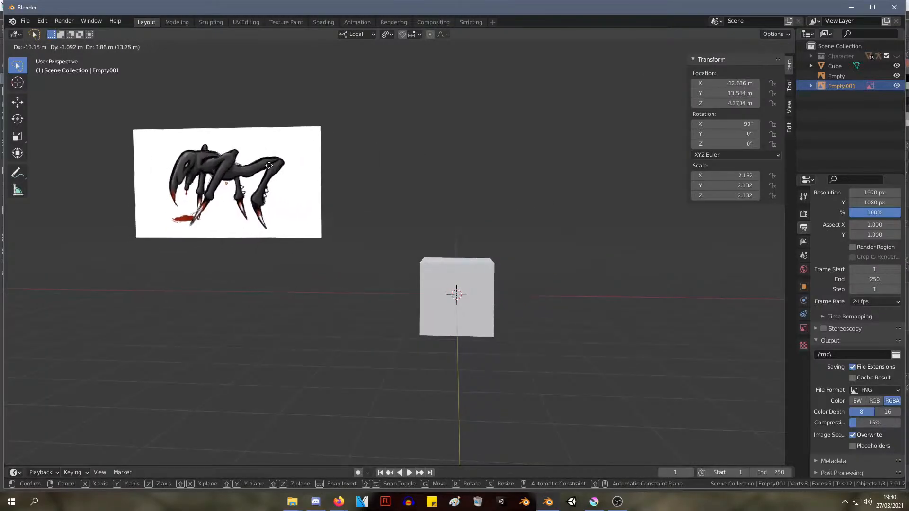
{"action": "left_click", "coordinate": [269, 165]}
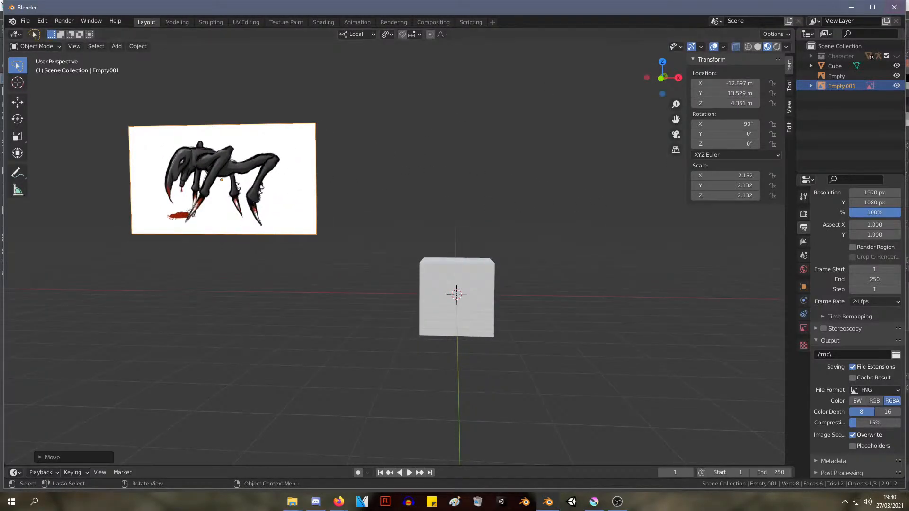
{"action": "mouse_move", "coordinate": [905, 29]}
{"action": "left_mouse_down"}
{"action": "mouse_move", "coordinate": [714, 53]}
{"action": "mouse_move", "coordinate": [737, 56]}
{"action": "left_mouse_up"}
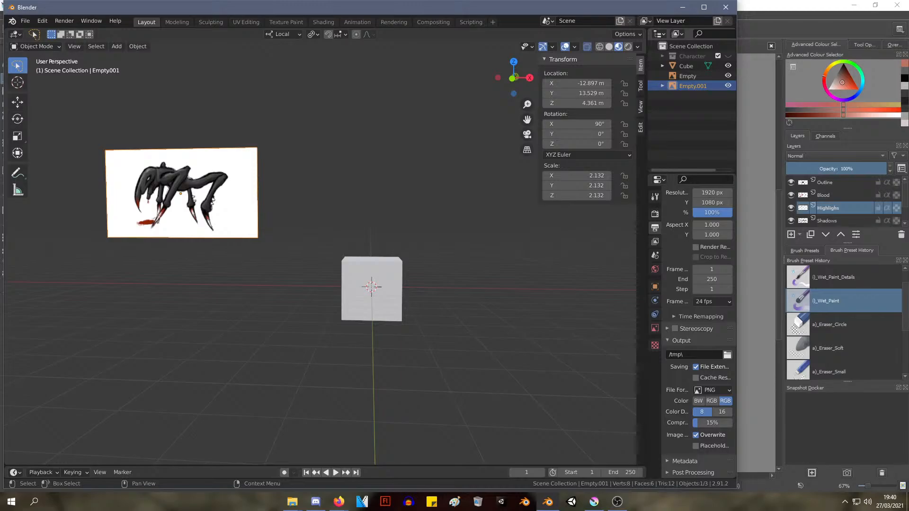
Move the reference image back towards the centre so it stands behind and above the cube
{"action": "left_click", "coordinate": [189, 196]}
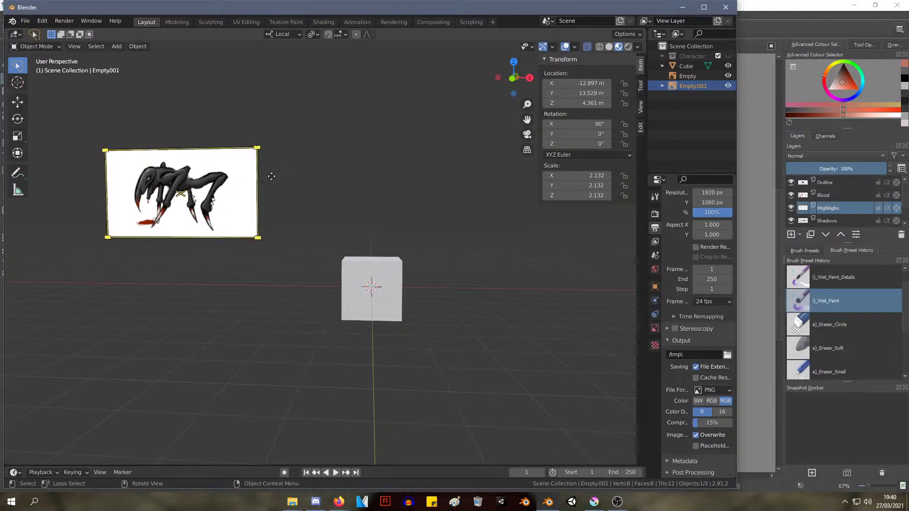
{"action": "key", "text": "g"}
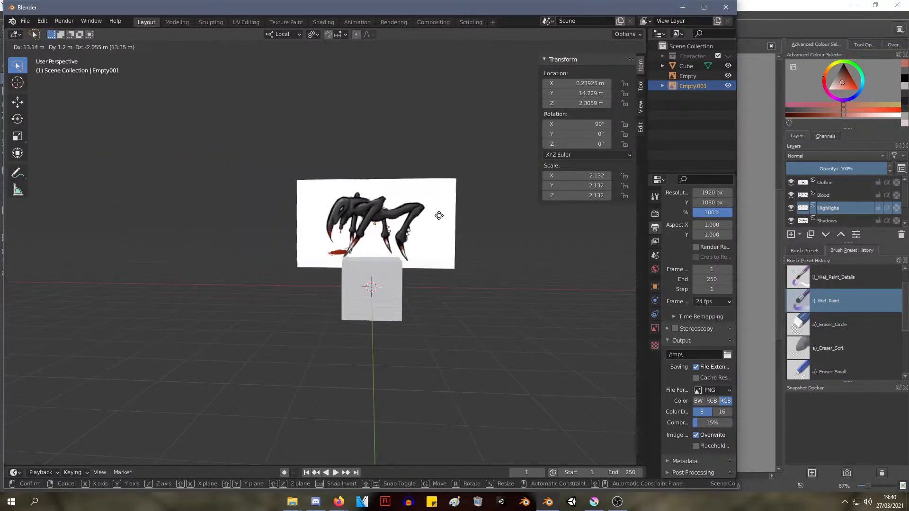
{"action": "left_click", "coordinate": [457, 217]}
{"action": "mouse_move", "coordinate": [480, 225]}
{"action": "middle_mouse_down"}
{"action": "mouse_move", "coordinate": [432, 247]}
{"action": "mouse_move", "coordinate": [485, 237]}
{"action": "middle_mouse_up"}
{"action": "scroll", "coordinate": [484, 238], "scroll_direction": "up", "scroll_amount": 2}
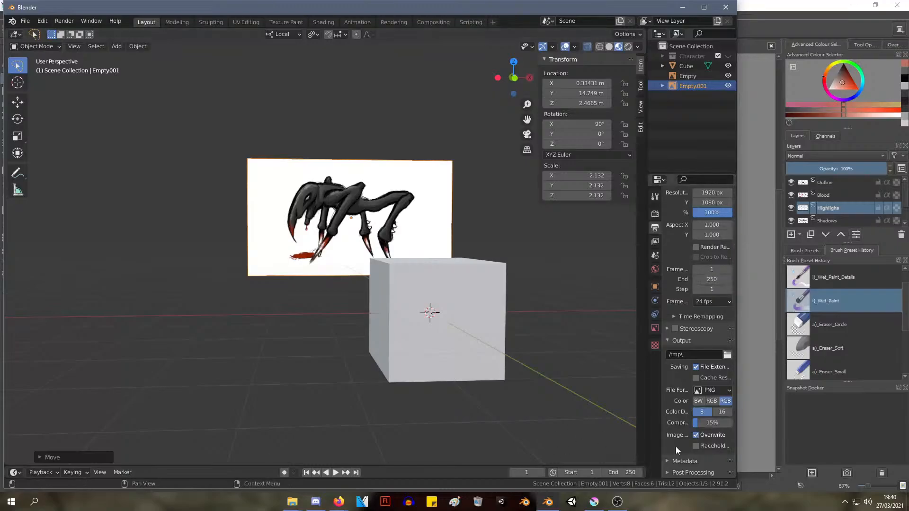
Open PotatoBeast.png in Photos, reduce the viewer to a smaller window, and return to Blender
{"action": "mouse_move", "coordinate": [292, 502]}
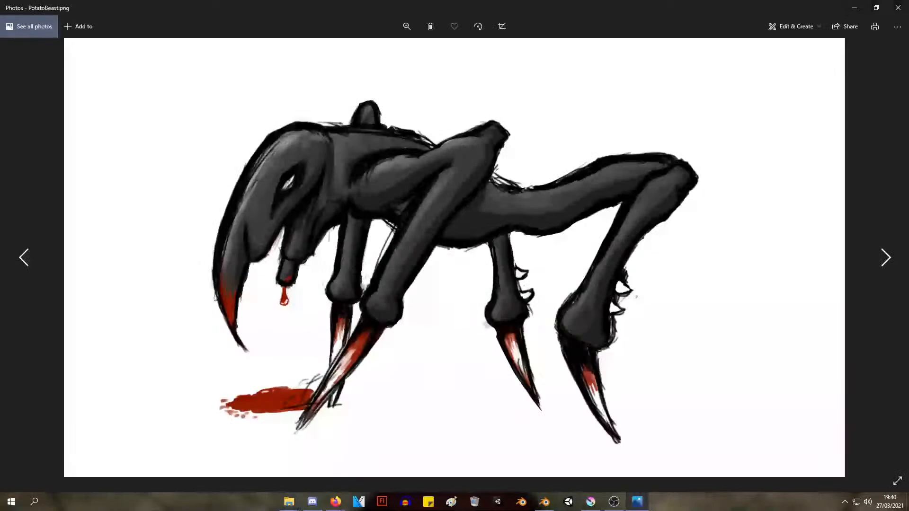
{"action": "left_click", "coordinate": [876, 8]}
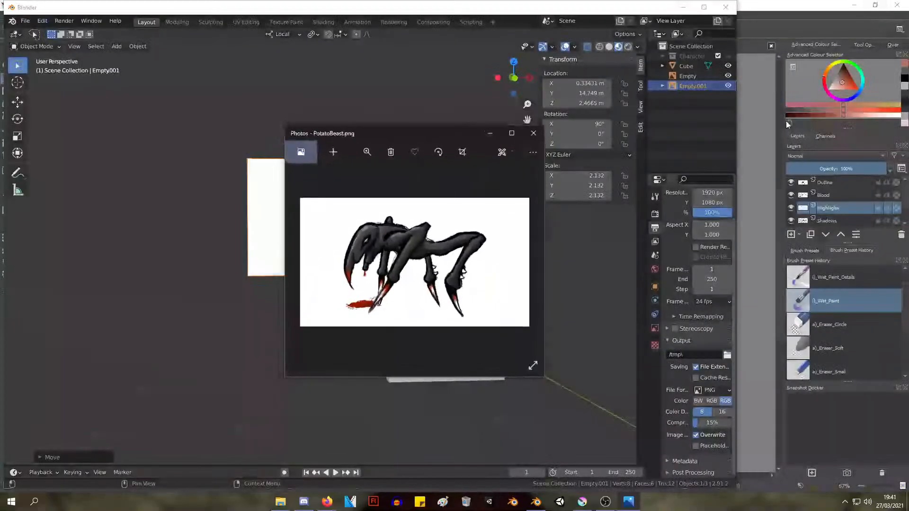
{"action": "right_click", "coordinate": [402, 137]}
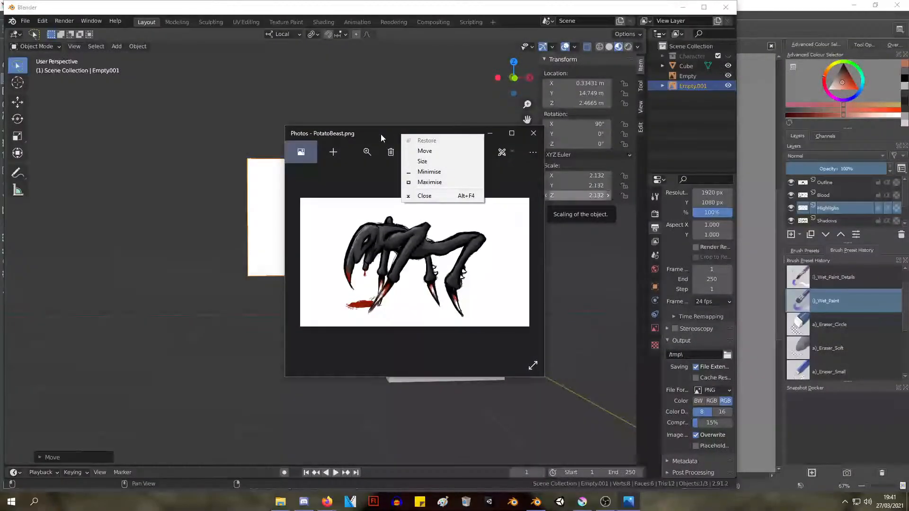
{"action": "left_click", "coordinate": [382, 138]}
{"action": "left_click", "coordinate": [548, 189]}
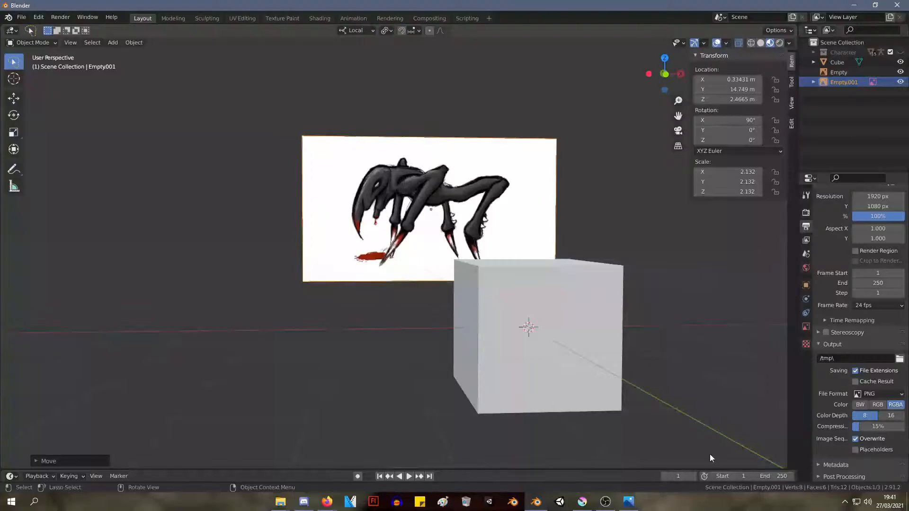
Close the Photos picture viewer and dismiss the new video project without naming it
{"action": "left_click", "coordinate": [35, 502]}
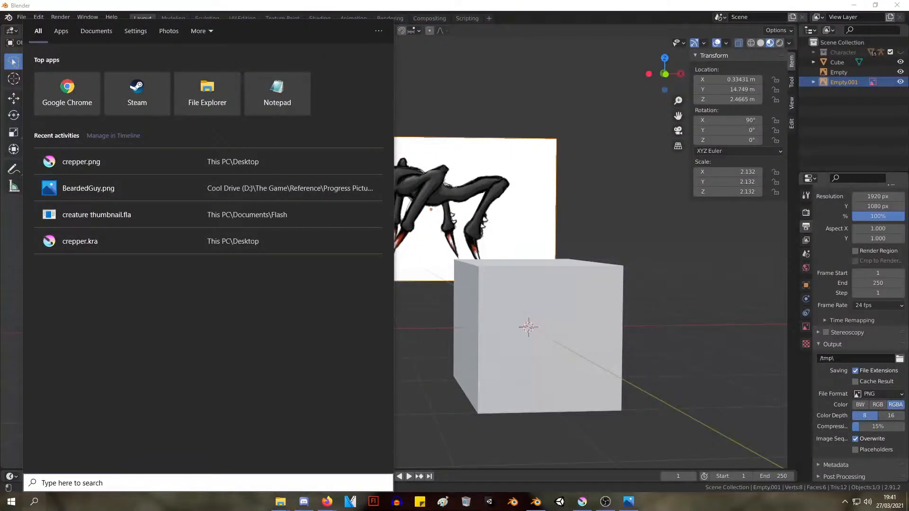
{"action": "left_click", "coordinate": [281, 503]}
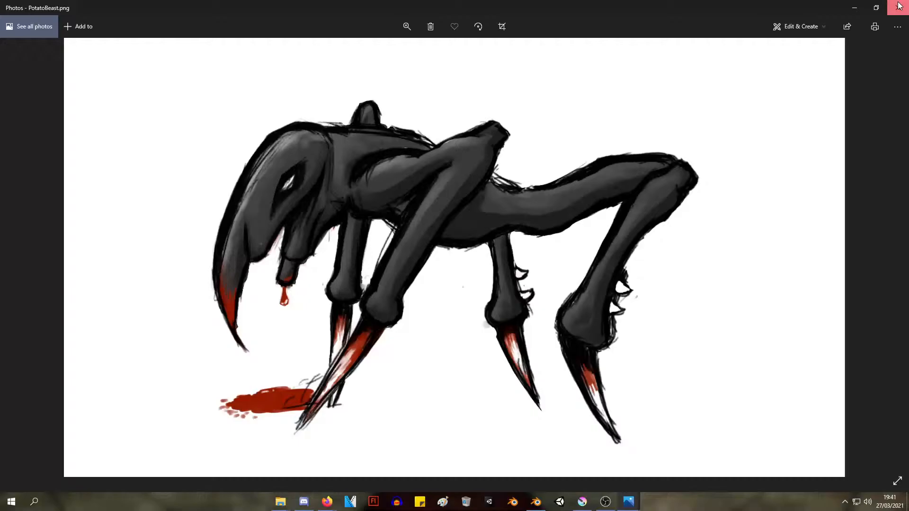
{"action": "left_click", "coordinate": [898, 6]}
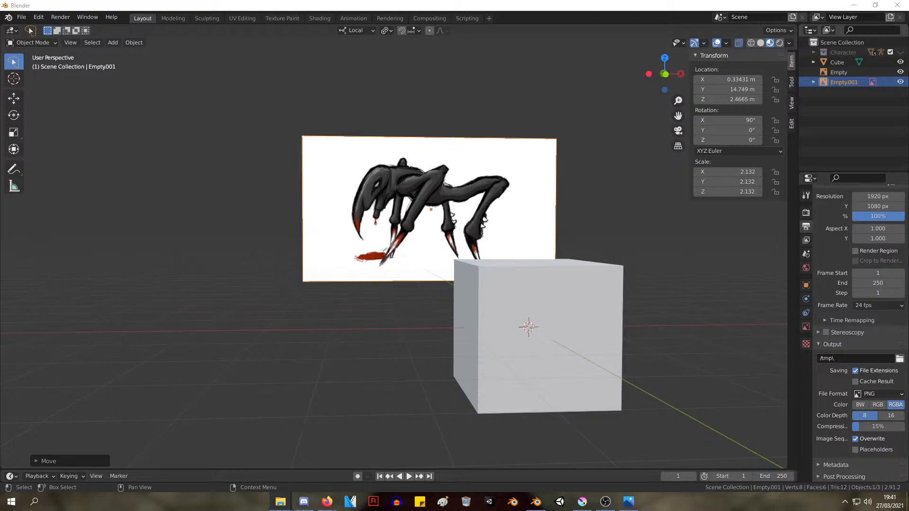
{"action": "key", "text": "alt+Tab"}
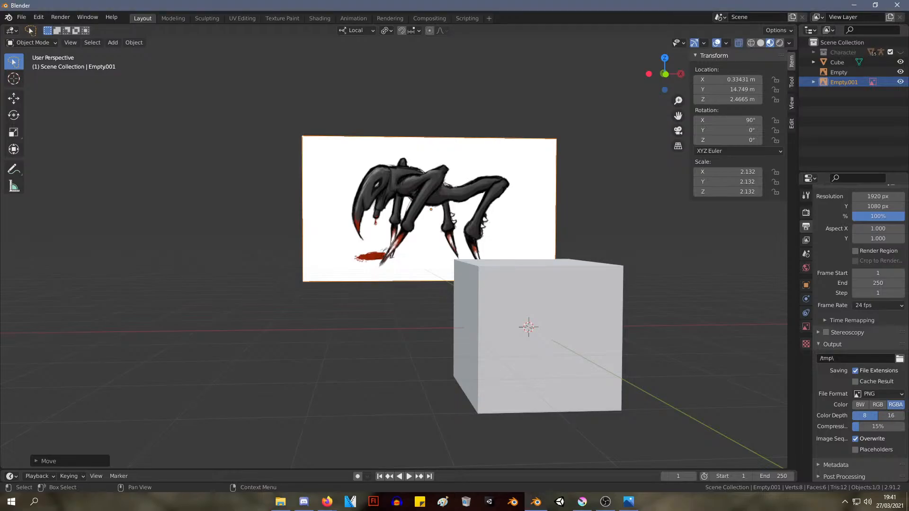
{"action": "key", "text": "alt+Tab"}
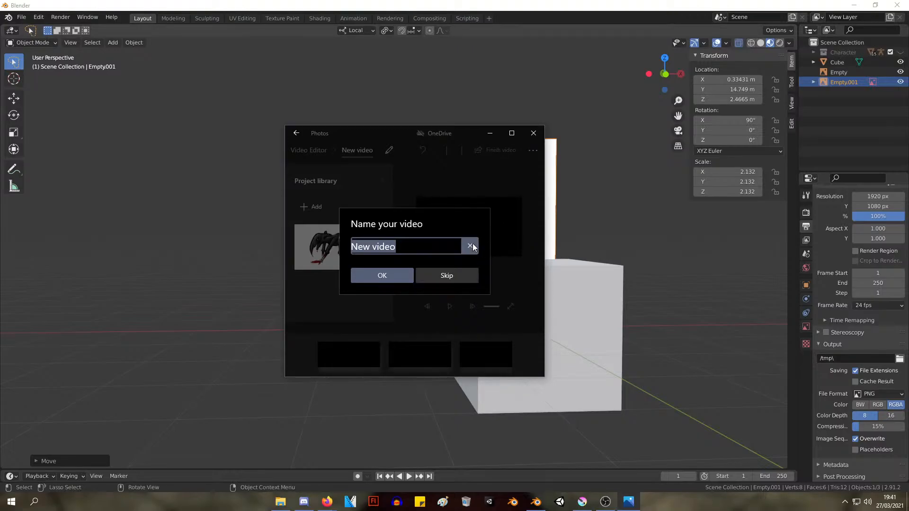
{"action": "left_click", "coordinate": [471, 246]}
{"action": "left_click", "coordinate": [529, 135]}
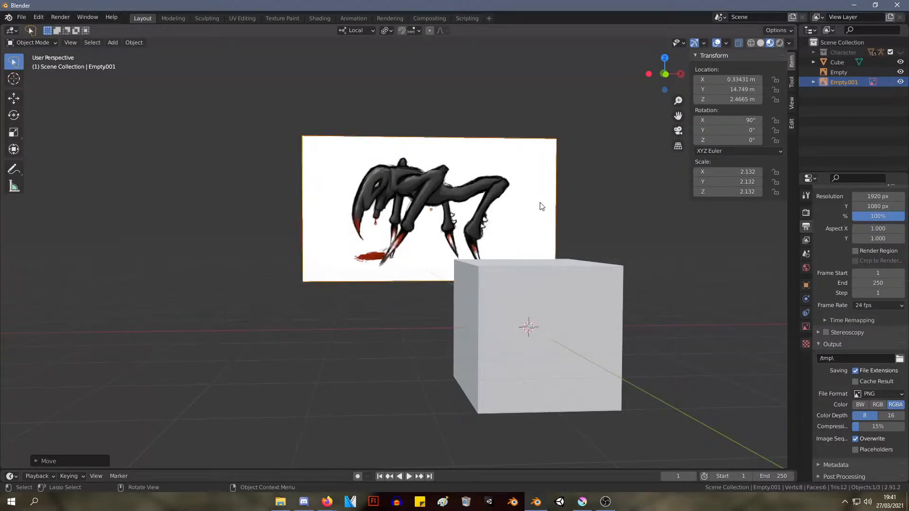
Delete the creature reference image from the scene and reopen PotatoBeast.png in Photos
{"action": "key", "text": "Delete"}
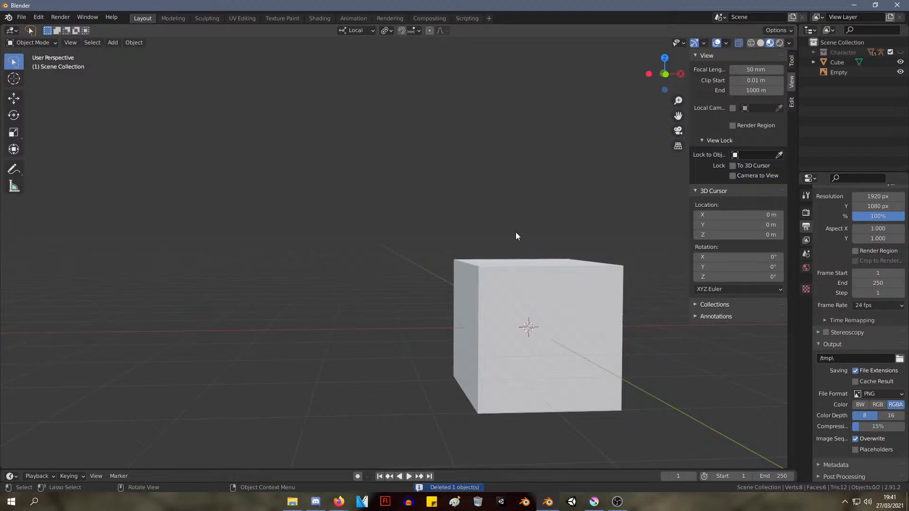
{"action": "middle_click_drag", "start_coordinate": [516, 232], "coordinate": [495, 238]}
{"action": "left_click", "coordinate": [296, 501]}
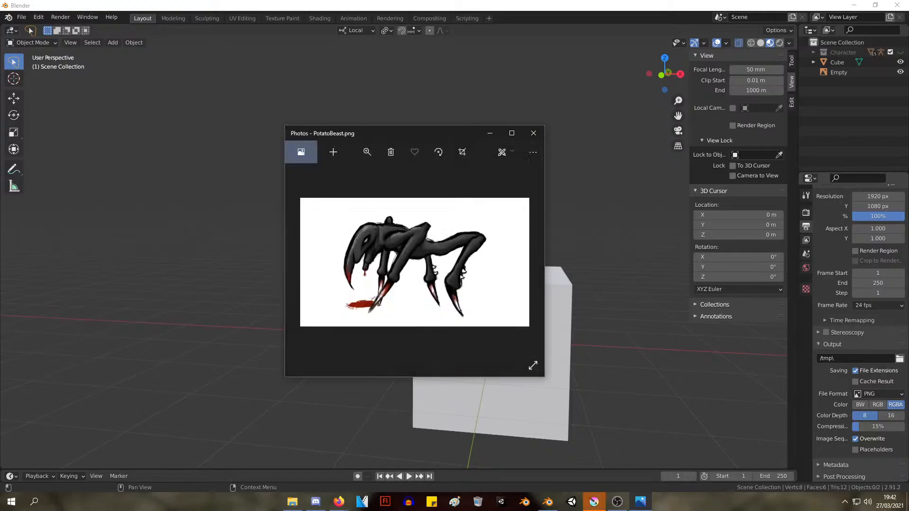
{"action": "left_click_drag", "start_coordinate": [443, 133], "coordinate": [908, 117]}
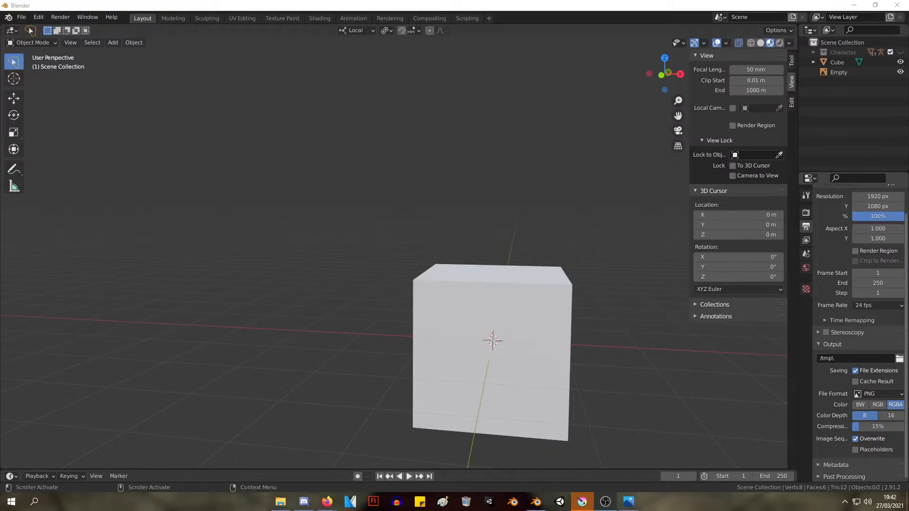
Trim the floating creature picture to its white canvas and shrink it into a corner over the 3D viewport
{"action": "key", "text": "alt+Tab"}
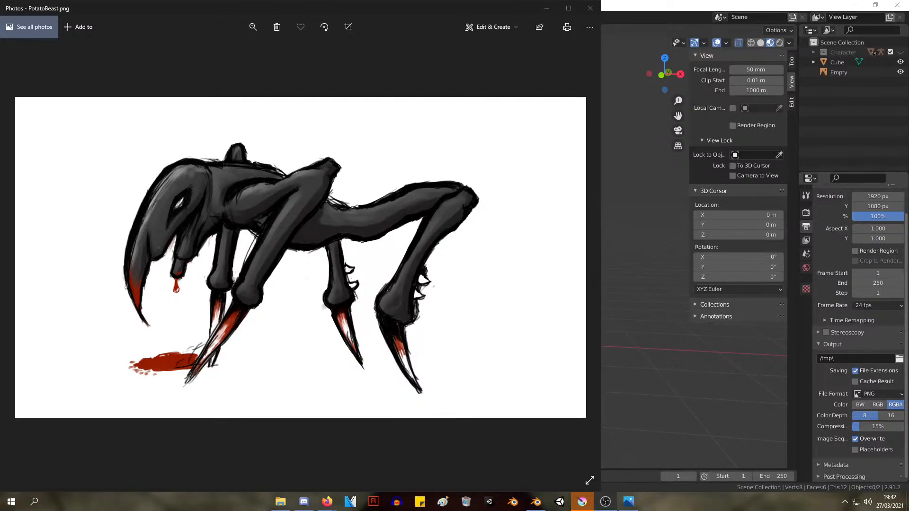
{"action": "left_click_drag", "start_coordinate": [601, 0], "coordinate": [582, 99]}
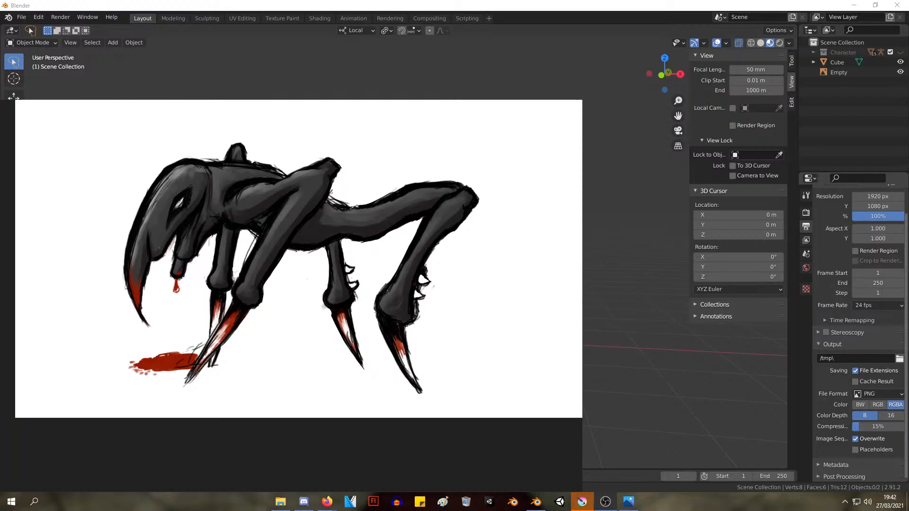
{"action": "left_click_drag", "start_coordinate": [0, 492], "coordinate": [40, 414]}
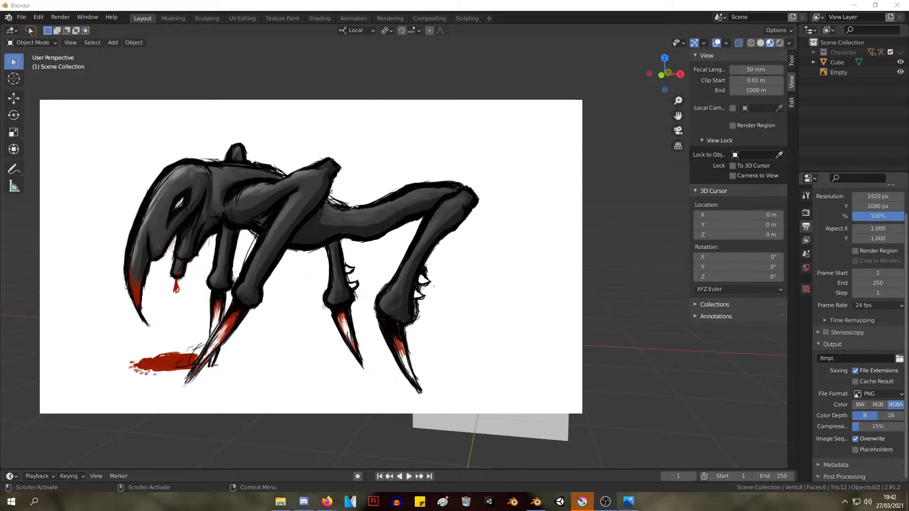
{"action": "left_click_drag", "start_coordinate": [582, 99], "coordinate": [256, 288]}
{"action": "left_click_drag", "start_coordinate": [148, 294], "coordinate": [118, 345]}
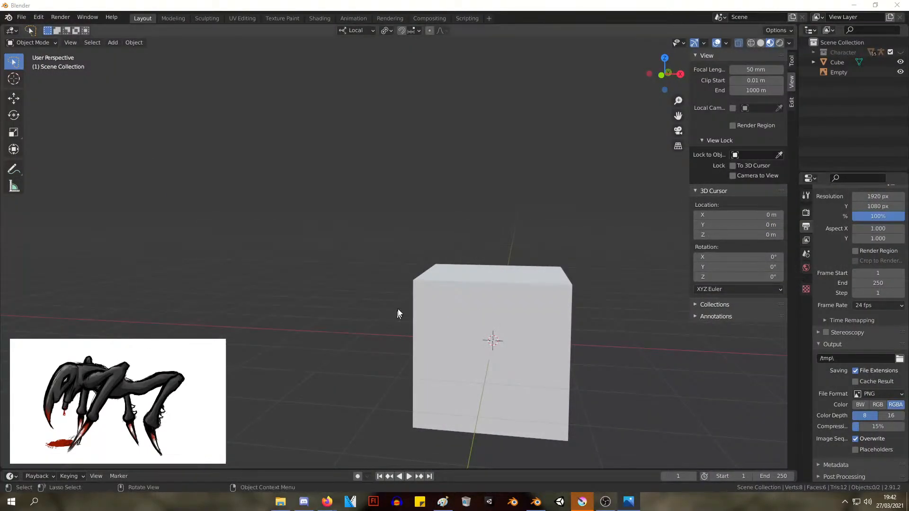
{"action": "middle_click_drag", "start_coordinate": [496, 176], "coordinate": [382, 197]}
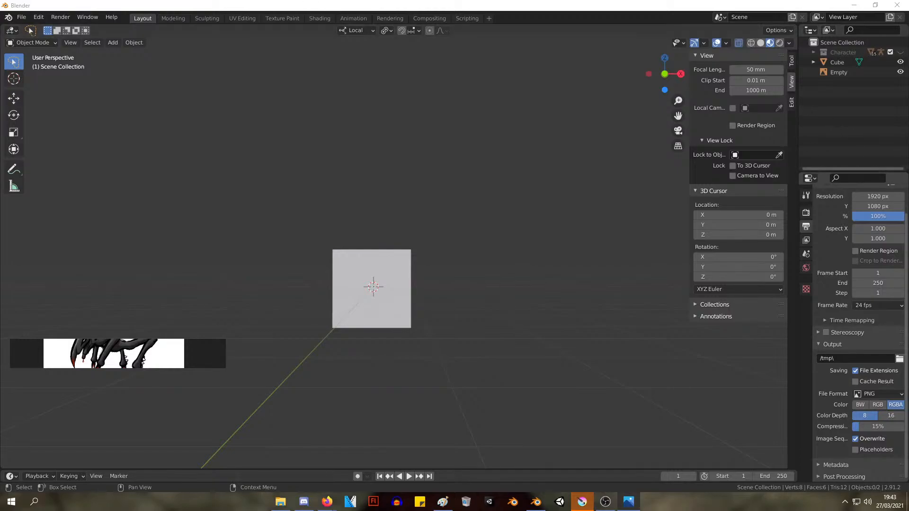
{"action": "left_click", "coordinate": [474, 6]}
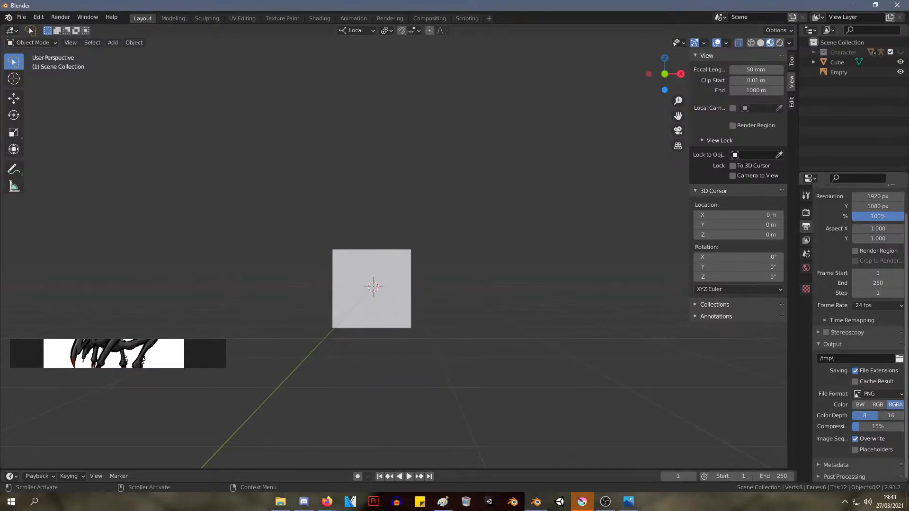
{"action": "key", "text": "alt+Tab"}
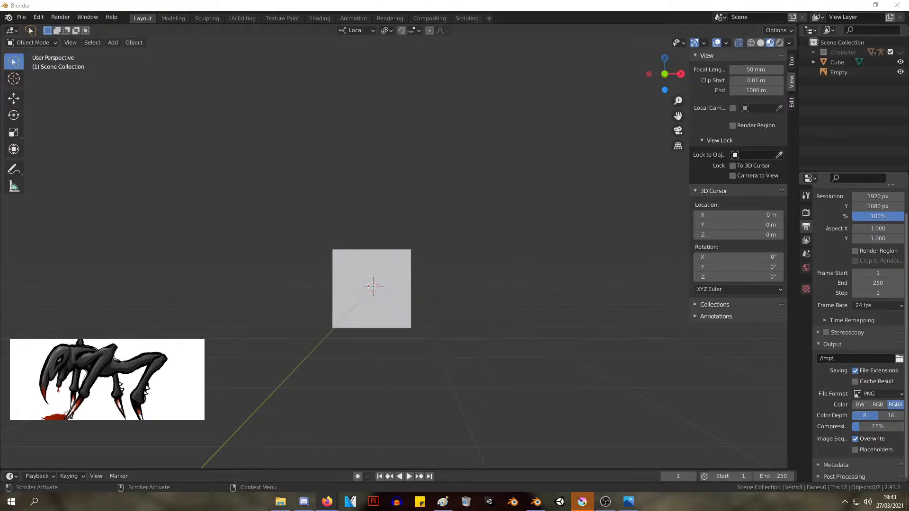
{"action": "left_click", "coordinate": [582, 502]}
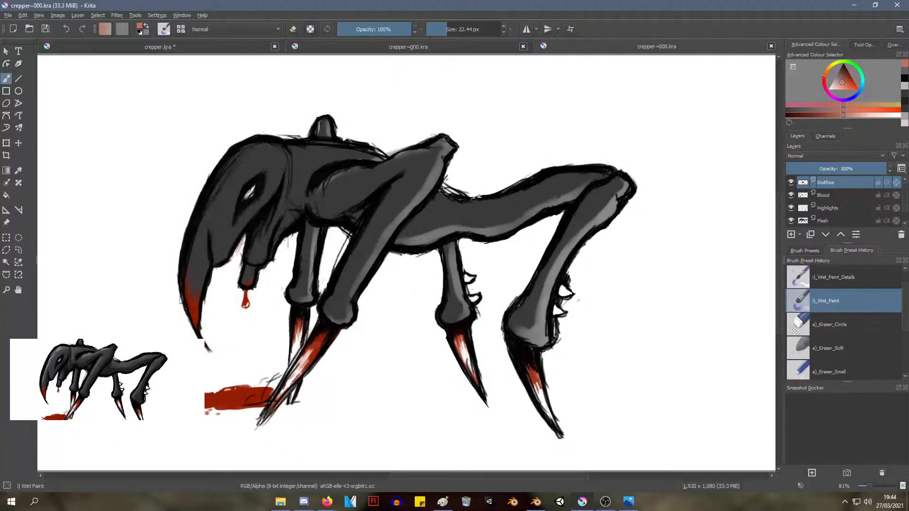
{"action": "left_click", "coordinate": [854, 5]}
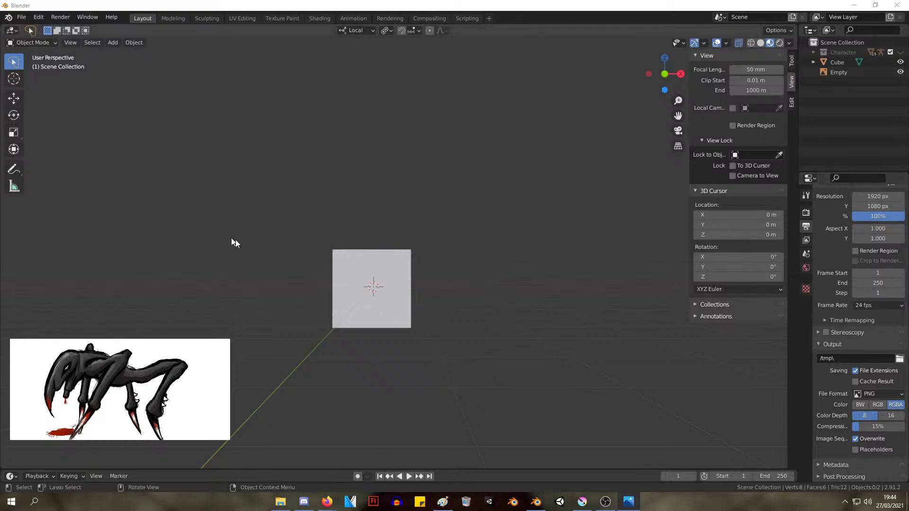
Align the 3D viewport to the right orthographic view of the cube
{"action": "left_click", "coordinate": [404, 201]}
{"action": "middle_click_drag", "start_coordinate": [368, 181], "coordinate": [465, 186], "text": "shift"}
{"action": "scroll", "coordinate": [422, 182], "scroll_direction": "up", "scroll_amount": 4}
{"action": "scroll", "coordinate": [464, 233], "scroll_direction": "up", "scroll_amount": 1}
{"action": "scroll", "coordinate": [470, 223], "scroll_direction": "down", "scroll_amount": 3}
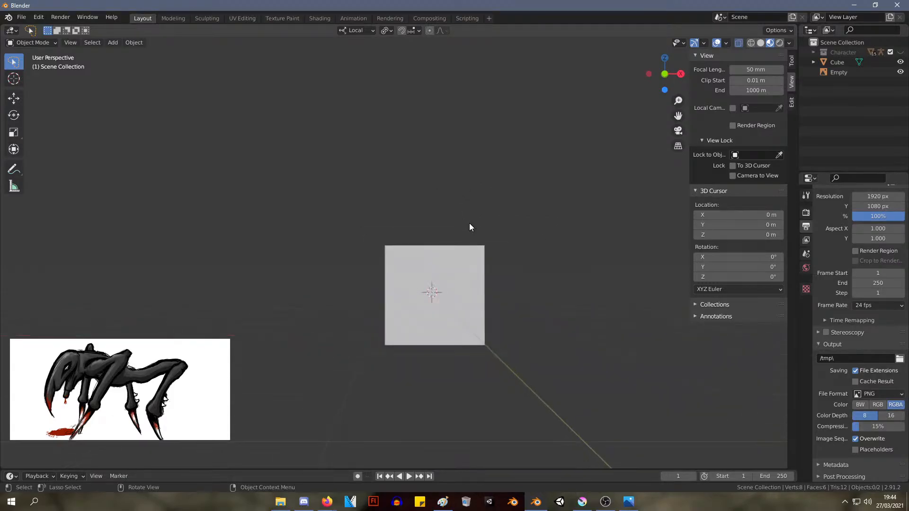
{"action": "key", "text": "KP_1"}
{"action": "key", "text": "KP_3"}
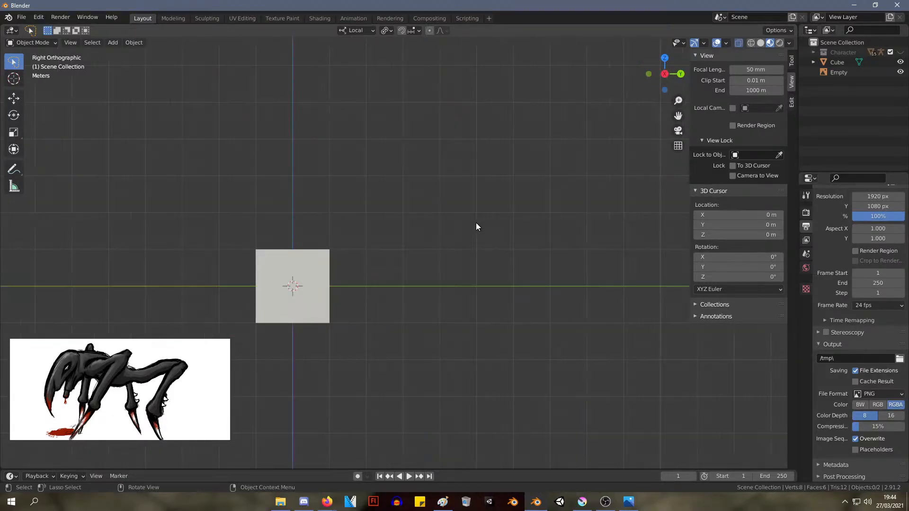
Align the viewport to the front orthographic view, select the cube and enter Edit Mode
{"action": "key", "text": "KP_1"}
{"action": "key", "text": "KP_3"}
{"action": "key", "text": "KP_1"}
{"action": "scroll", "coordinate": [346, 302], "scroll_direction": "up", "scroll_amount": 5}
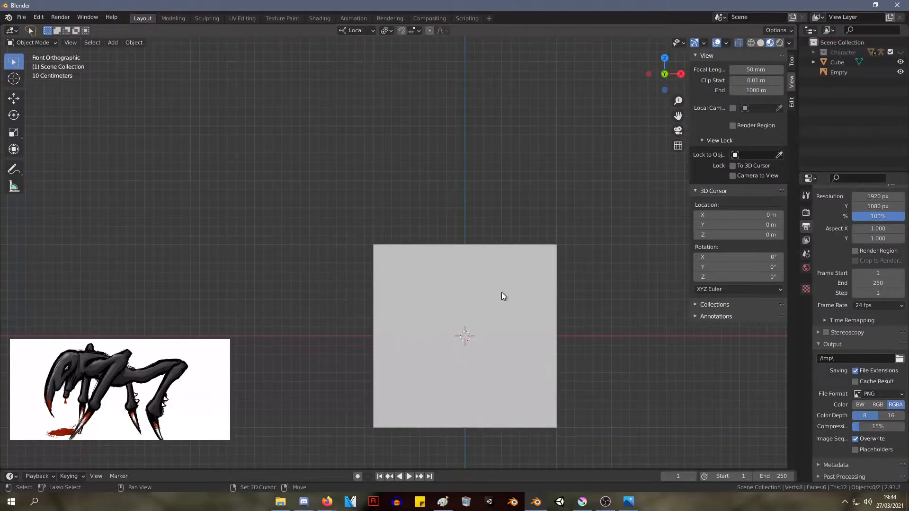
{"action": "middle_click_drag", "start_coordinate": [504, 296], "coordinate": [434, 230], "text": "shift"}
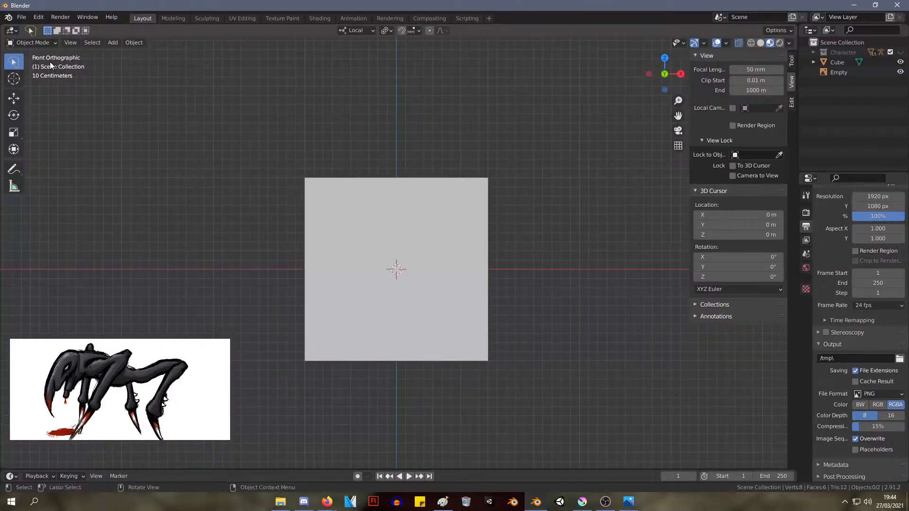
{"action": "mouse_move", "coordinate": [17, 69]}
{"action": "left_mouse_down"}
{"action": "mouse_move", "coordinate": [41, 69]}
{"action": "mouse_move", "coordinate": [47, 86]}
{"action": "left_mouse_up"}
{"action": "left_click", "coordinate": [408, 246]}
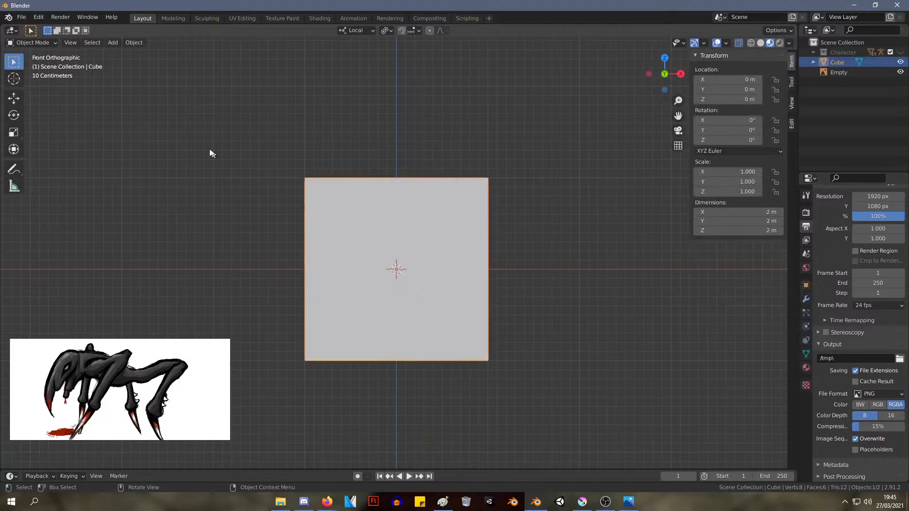
{"action": "key", "text": "Tab"}
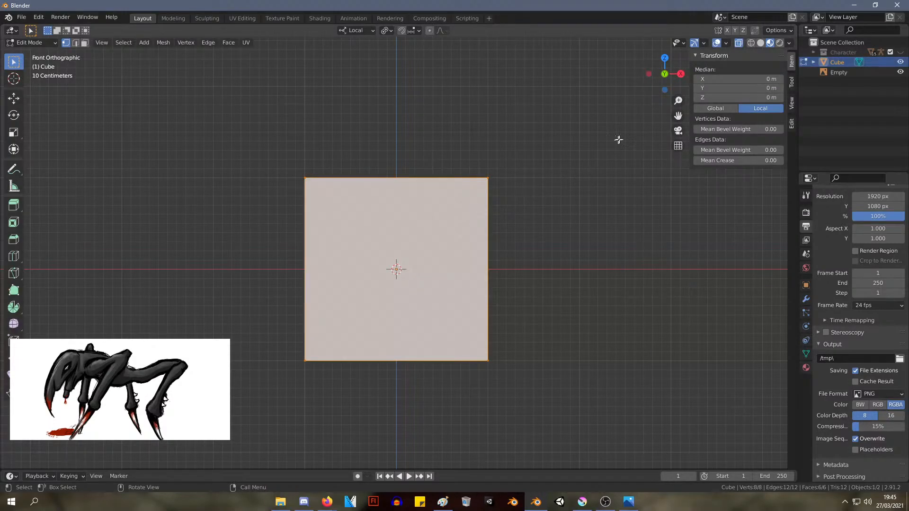
Switch the viewport to solid shading with MatCap lighting, toggle the outline option and deselect the mesh
{"action": "left_click", "coordinate": [788, 42]}
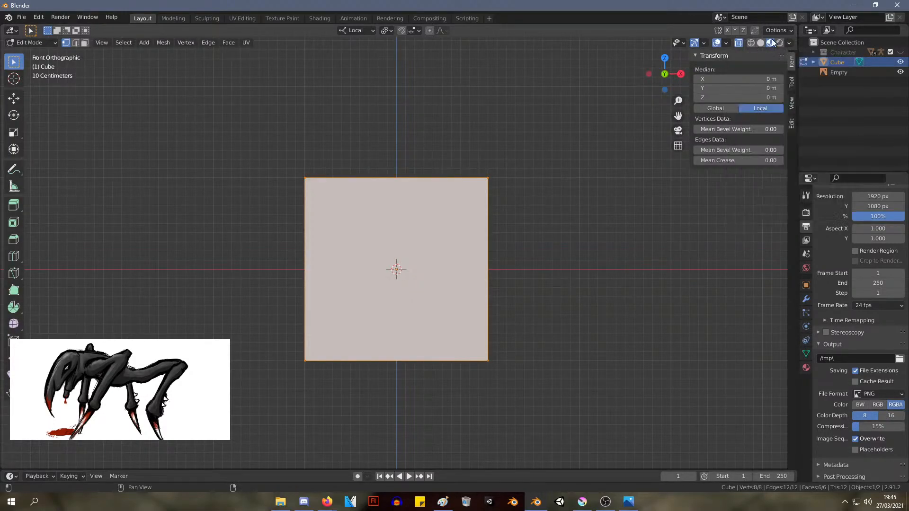
{"action": "left_click", "coordinate": [781, 43]}
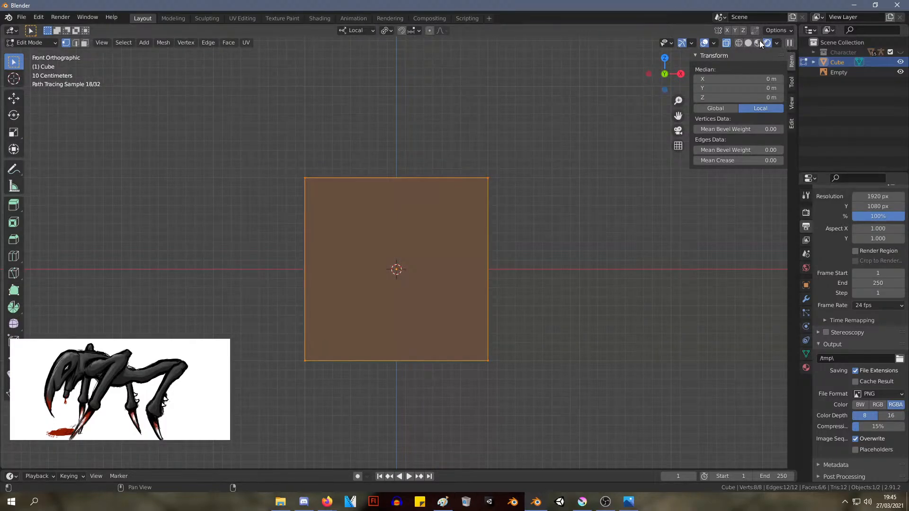
{"action": "left_click", "coordinate": [748, 43]}
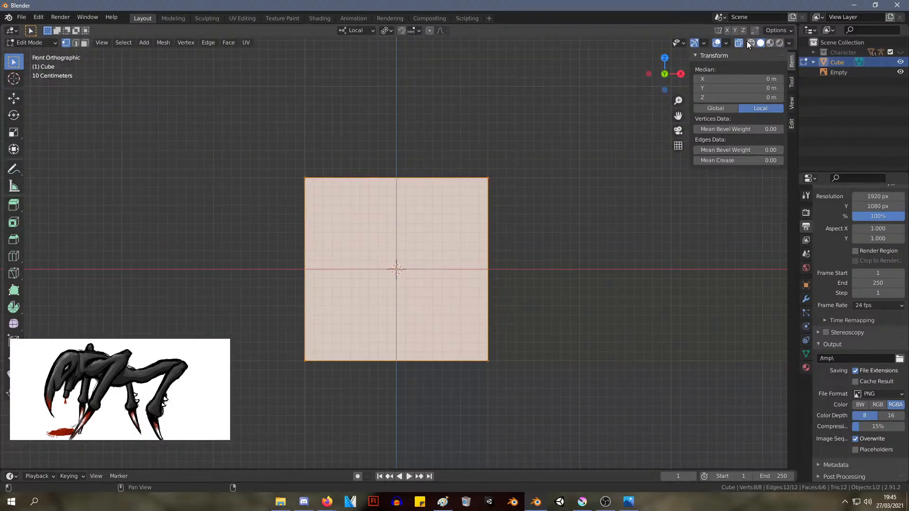
{"action": "left_click", "coordinate": [789, 43]}
{"action": "left_click", "coordinate": [780, 90]}
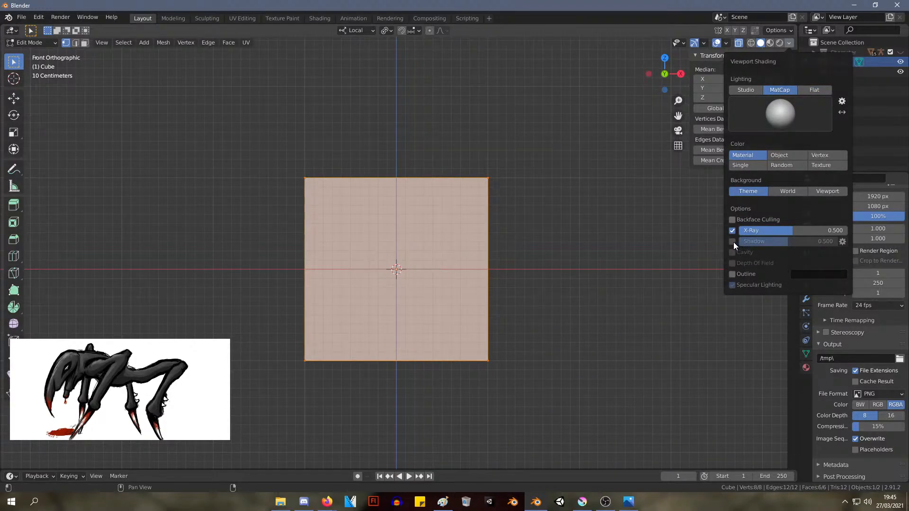
{"action": "left_click", "coordinate": [734, 275]}
{"action": "left_click", "coordinate": [526, 122]}
In the right orthographic view, lower the cube's top vertices to about Z 0.63 m
{"action": "mouse_move", "coordinate": [525, 121]}
{"action": "middle_mouse_down"}
{"action": "mouse_move", "coordinate": [496, 140]}
{"action": "mouse_move", "coordinate": [549, 125]}
{"action": "middle_mouse_up"}
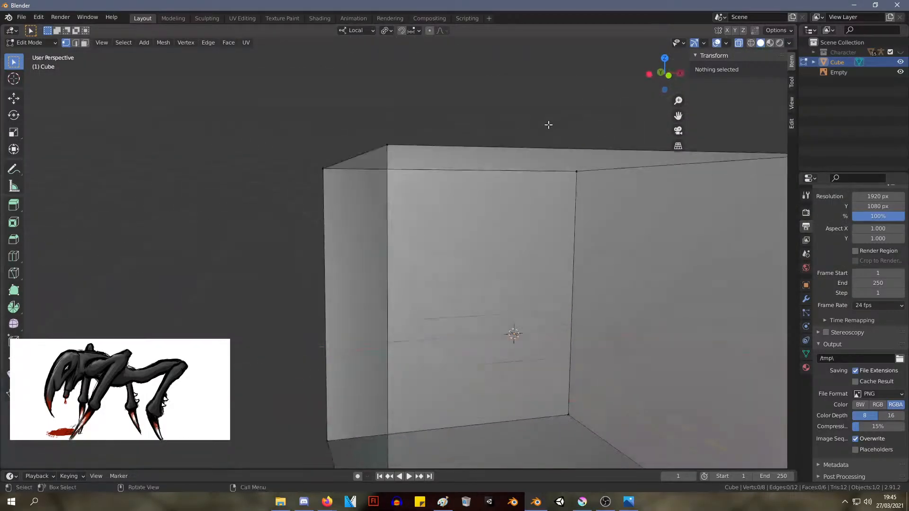
{"action": "key", "text": "KP_1"}
{"action": "key", "text": "KP_3"}
{"action": "key", "text": "KP_1"}
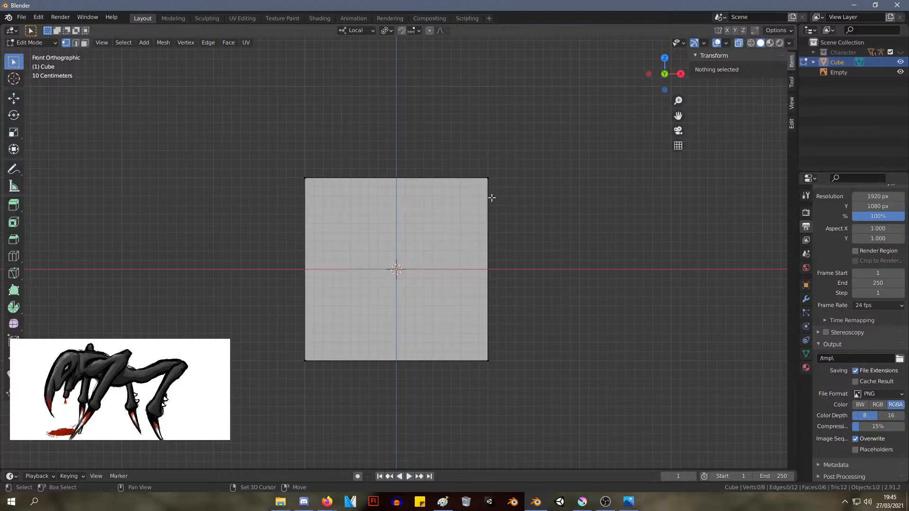
{"action": "middle_click_drag", "start_coordinate": [491, 198], "coordinate": [484, 168], "text": "shift"}
{"action": "left_click_drag", "start_coordinate": [606, 390], "coordinate": [255, 97]}
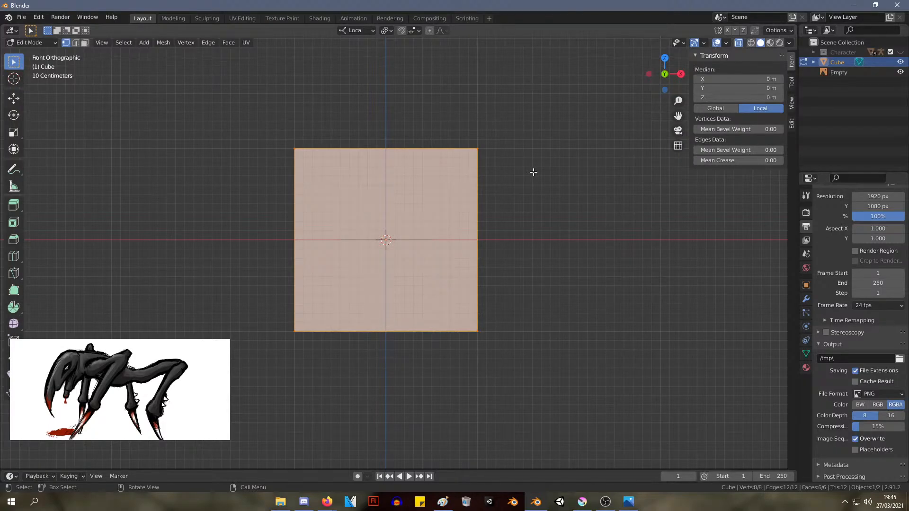
{"action": "middle_click_drag", "start_coordinate": [534, 173], "coordinate": [450, 129]}
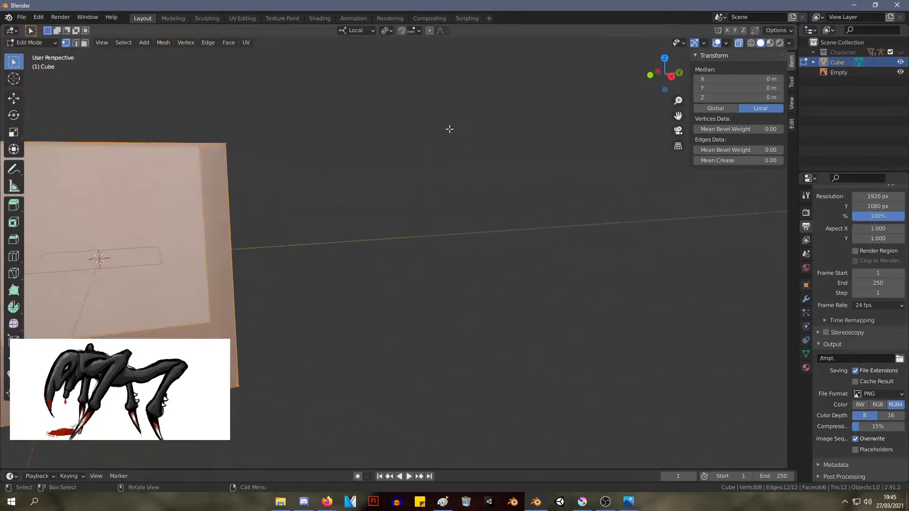
{"action": "key", "text": "KP_3"}
{"action": "key", "text": "KP_Decimal"}
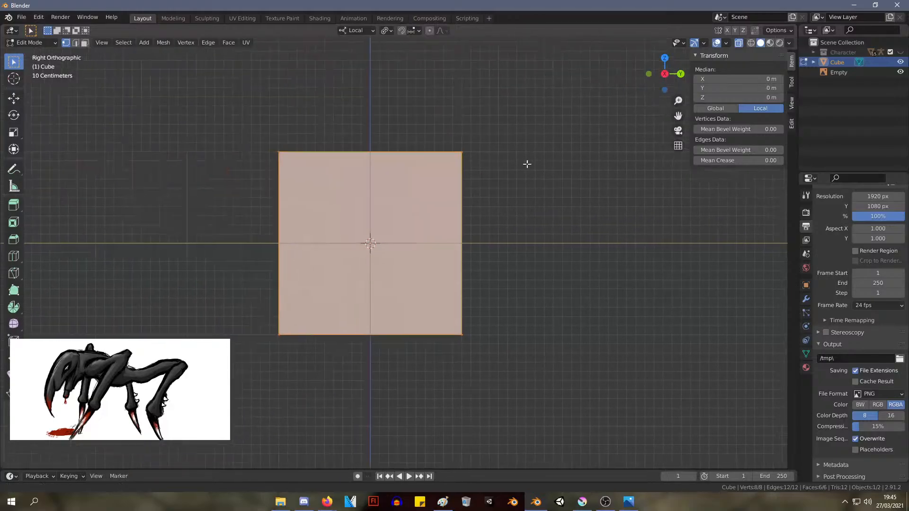
{"action": "left_click_drag", "start_coordinate": [264, 114], "coordinate": [573, 231]}
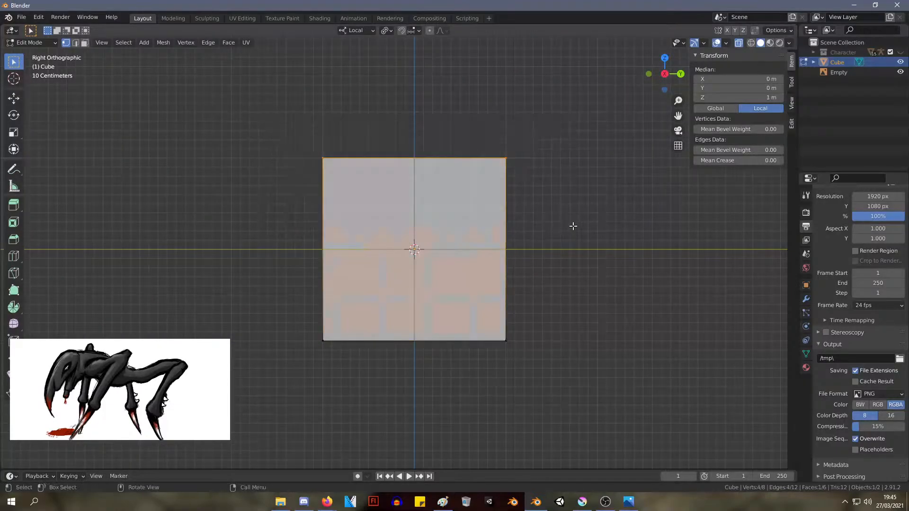
{"action": "key", "text": "g"}
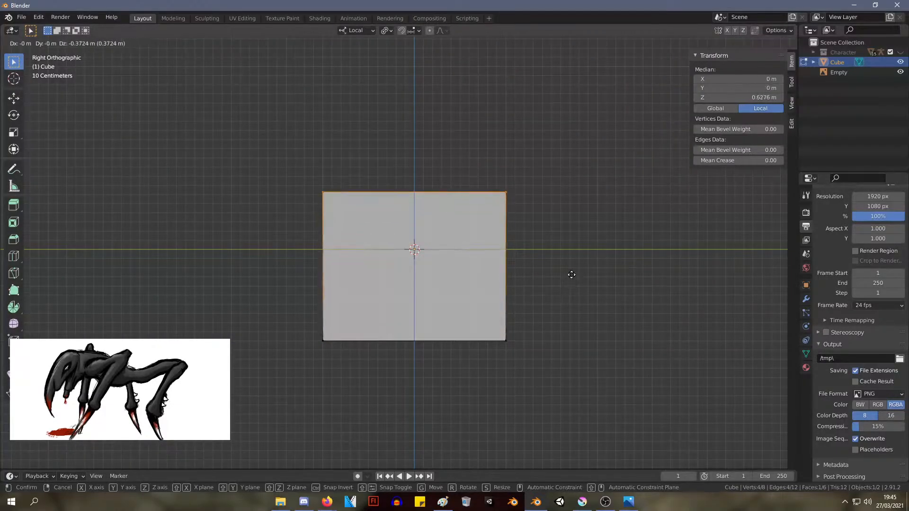
{"action": "left_click", "coordinate": [570, 272]}
Raise the cube's bottom vertices to about Z -0.42 m to flatten the block
{"action": "left_click_drag", "start_coordinate": [565, 409], "coordinate": [297, 304]}
{"action": "key", "text": "g"}
{"action": "left_click", "coordinate": [294, 254]}
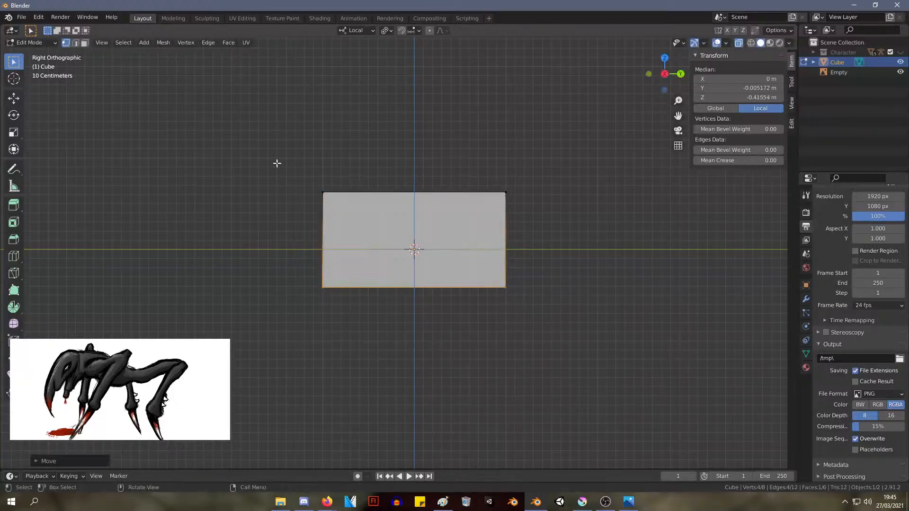
In the front view, move the upper edge on the block's -X side to about X -1.13 m, Z 0.29 m
{"action": "left_click_drag", "start_coordinate": [273, 149], "coordinate": [346, 313]}
{"action": "middle_click_drag", "start_coordinate": [424, 221], "coordinate": [553, 238]}
{"action": "key", "text": "KP_3"}
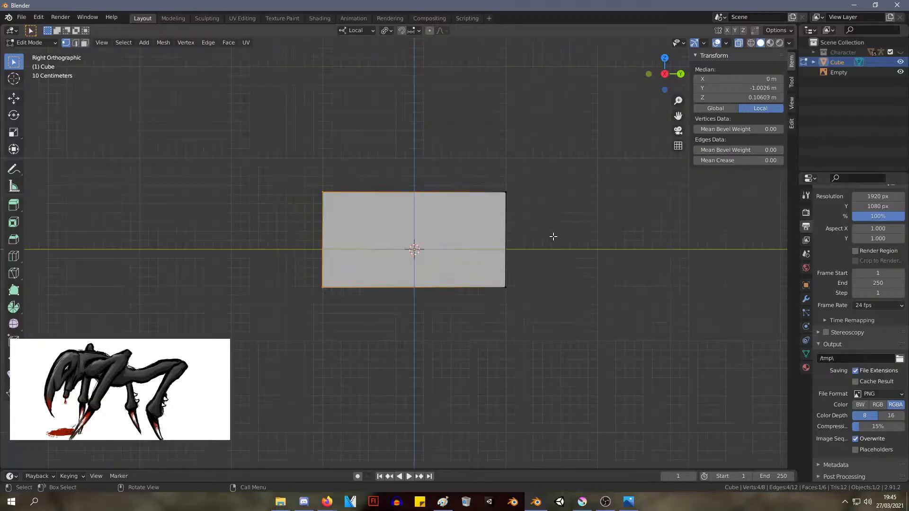
{"action": "key", "text": "KP_1"}
{"action": "left_click_drag", "start_coordinate": [243, 165], "coordinate": [355, 237]}
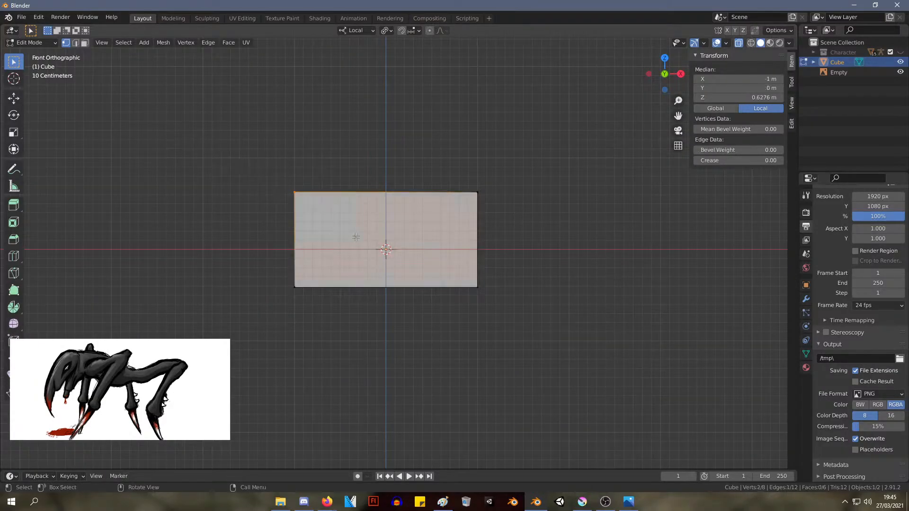
{"action": "key", "text": "g"}
{"action": "left_click", "coordinate": [343, 268]}
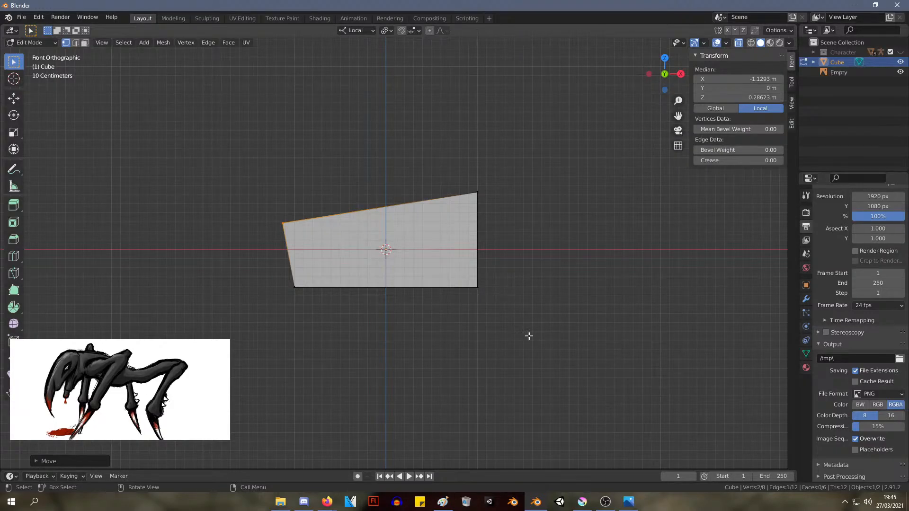
Move the +X side's upper edge up and inward, and its lower edge to about X 0.66 m, Z 1.07 m
{"action": "left_click_drag", "start_coordinate": [507, 236], "coordinate": [447, 178]}
{"action": "key", "text": "g"}
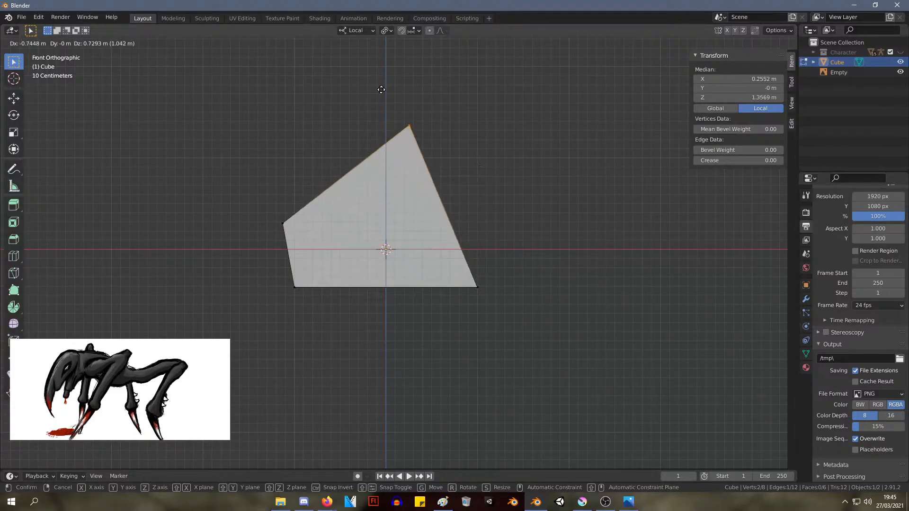
{"action": "left_click", "coordinate": [345, 89]}
{"action": "left_click_drag", "start_coordinate": [495, 324], "coordinate": [435, 232]}
{"action": "key", "text": "g"}
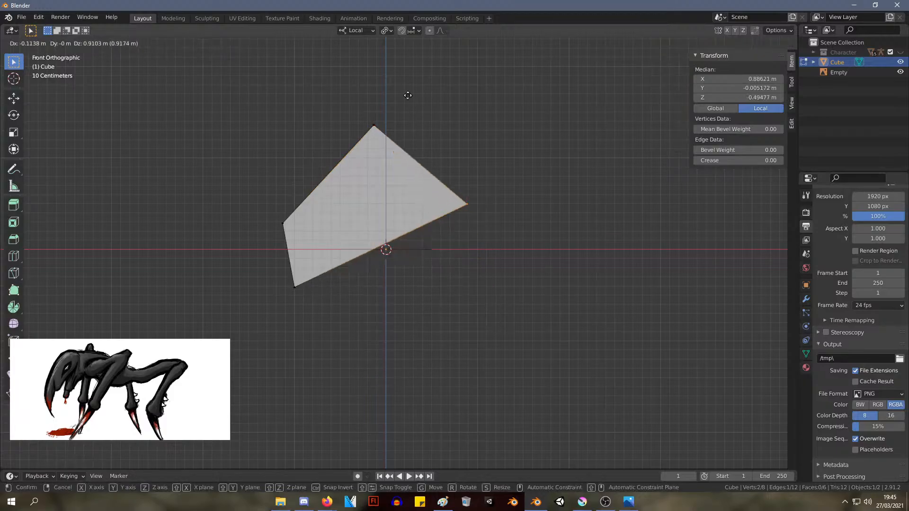
{"action": "left_click", "coordinate": [389, 48]}
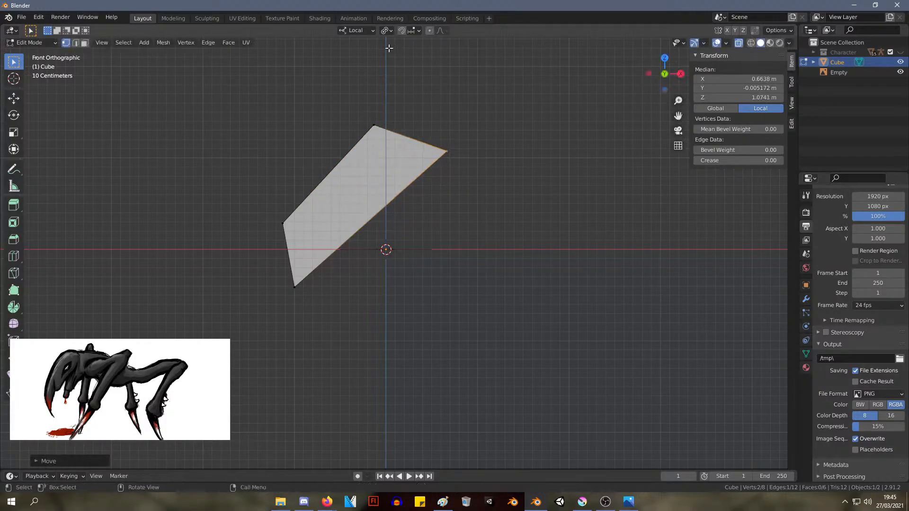
Taper the block's lower end, placing its edges at about X -1.09 m, Z 0.14 m and X -0.56 m, Z -0.10 m
{"action": "left_click_drag", "start_coordinate": [341, 319], "coordinate": [237, 177]}
{"action": "key", "text": "g"}
{"action": "left_click", "coordinate": [326, 254]}
{"action": "key", "text": "g"}
{"action": "left_click", "coordinate": [247, 205]}
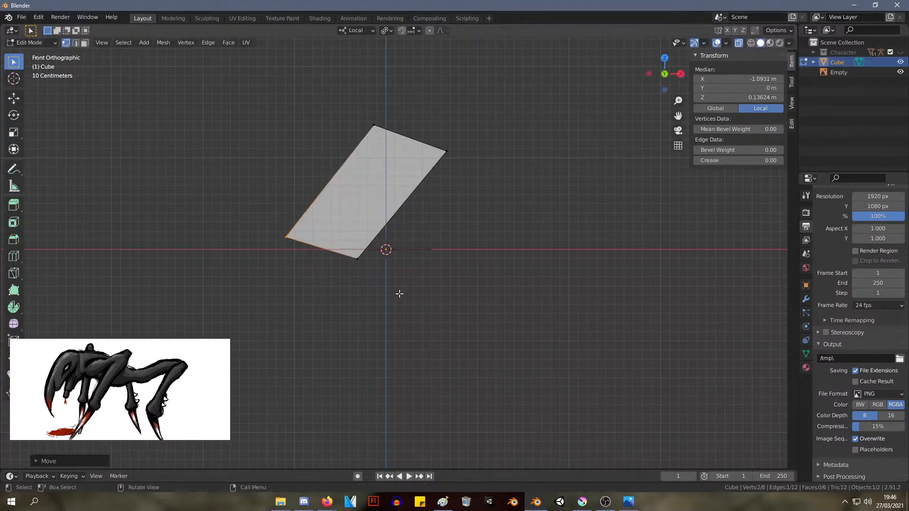
{"action": "left_click_drag", "start_coordinate": [400, 294], "coordinate": [331, 253]}
{"action": "key", "text": "g"}
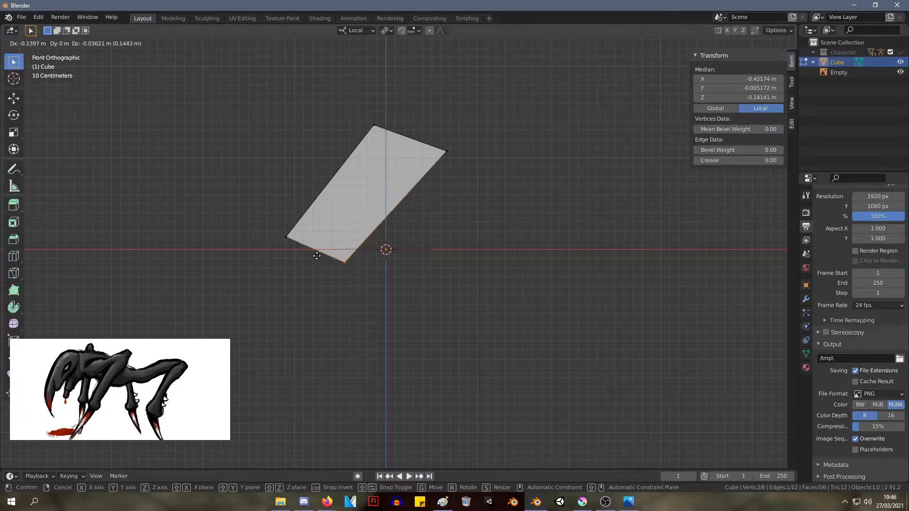
{"action": "left_click", "coordinate": [308, 252]}
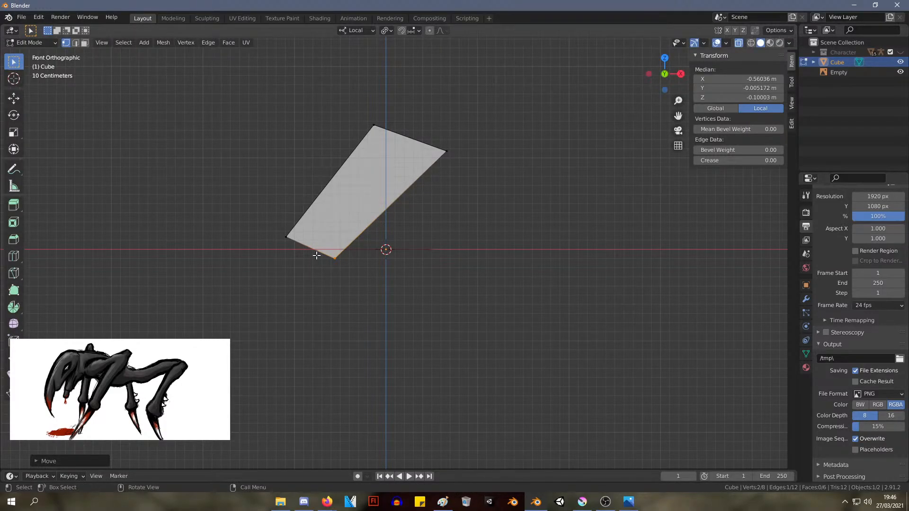
Scale the whole mesh along its local Y axis to about one third of its width
{"action": "middle_click_drag", "start_coordinate": [316, 256], "coordinate": [439, 256]}
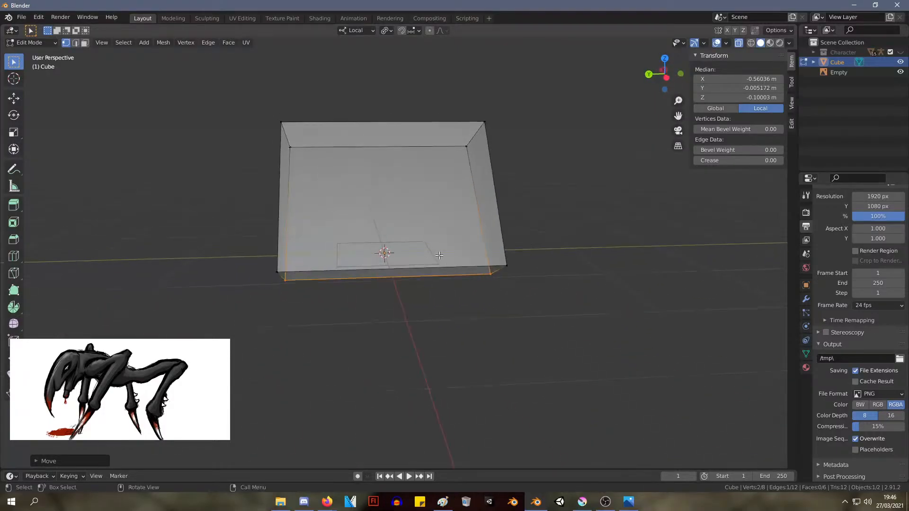
{"action": "key", "text": "KP_3"}
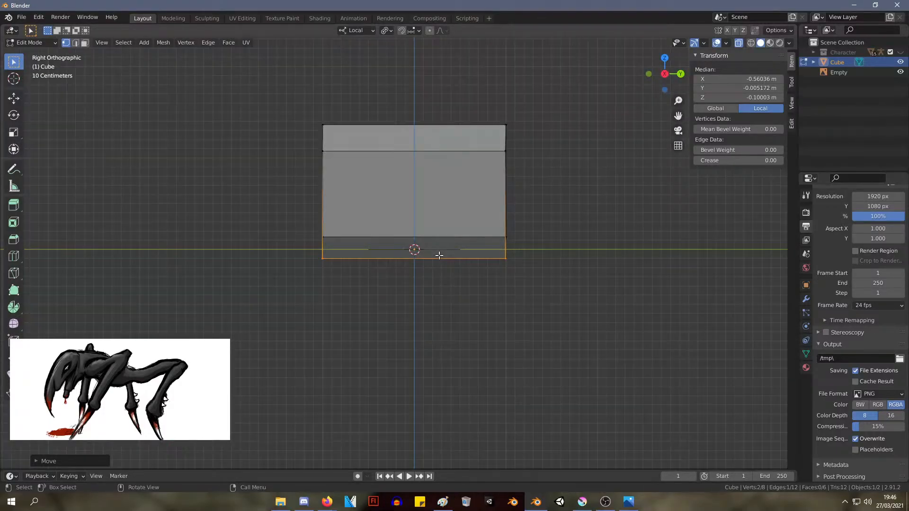
{"action": "key", "text": "a"}
{"action": "key", "text": "s"}
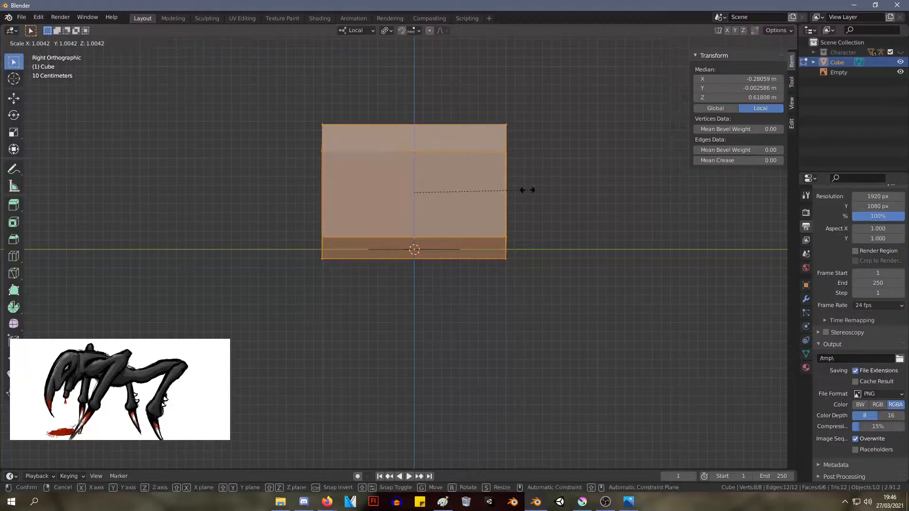
{"action": "key", "text": "x"}
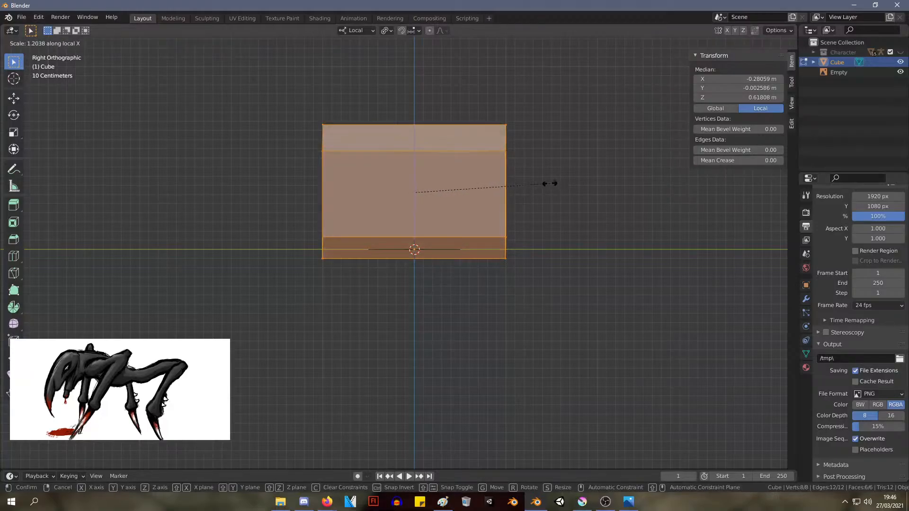
{"action": "key", "text": "y"}
{"action": "left_click", "coordinate": [449, 183]}
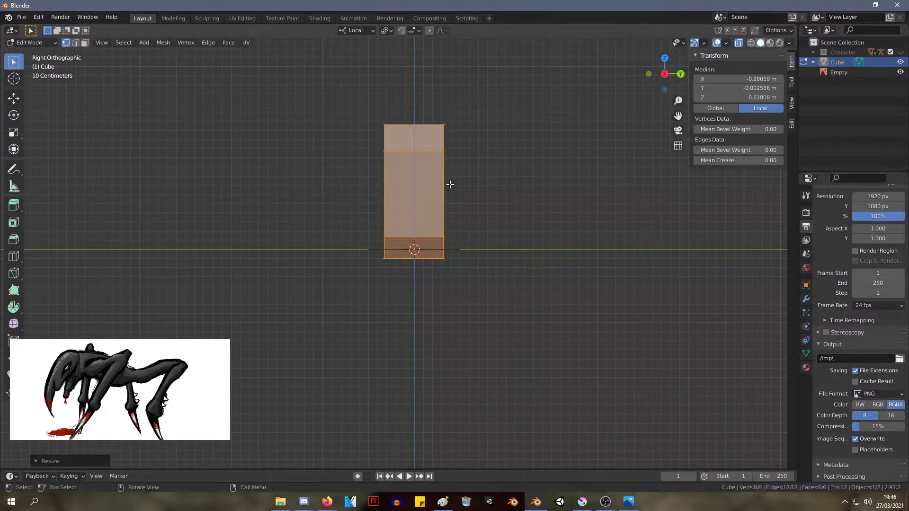
Deselect the mesh and delete the Empty object from the scene
{"action": "middle_click_drag", "start_coordinate": [449, 183], "coordinate": [416, 254]}
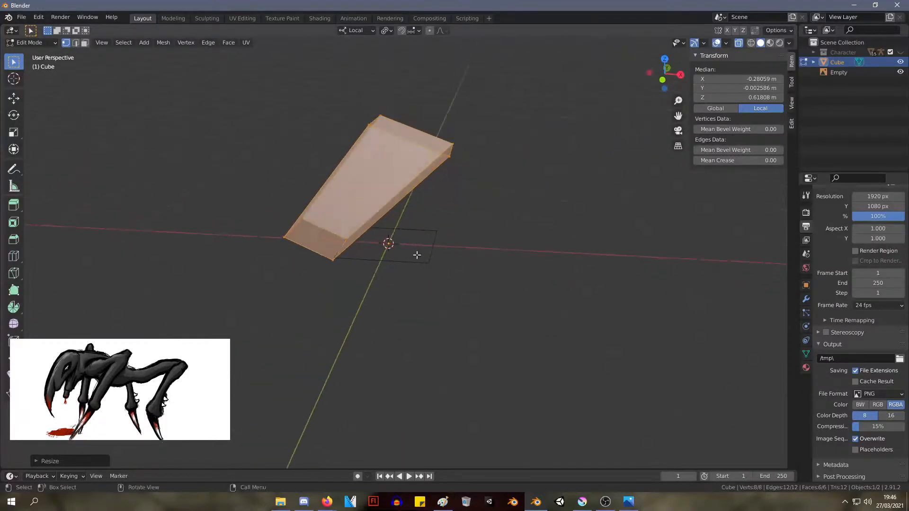
{"action": "left_click", "coordinate": [418, 260]}
{"action": "left_click", "coordinate": [841, 74]}
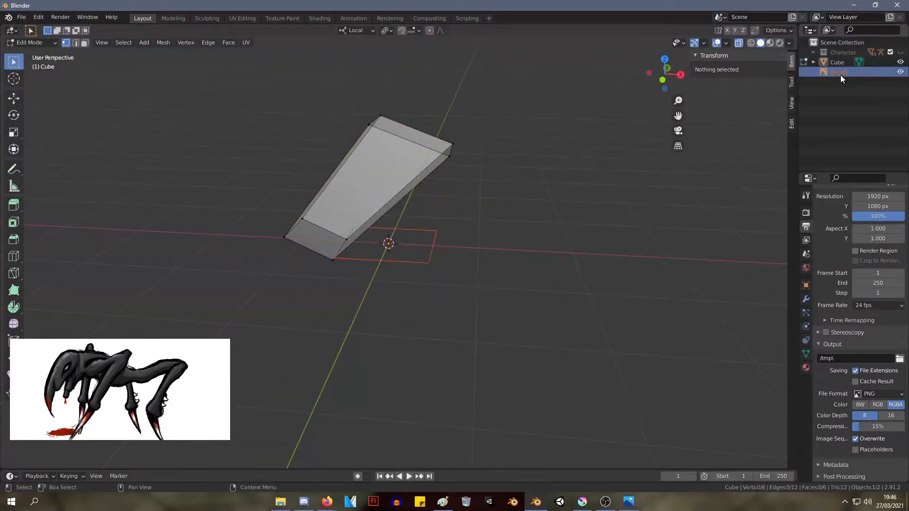
{"action": "key", "text": "Delete"}
In the front view, extrude the block's narrow lower end face twice in place
{"action": "key", "text": "KP_1"}
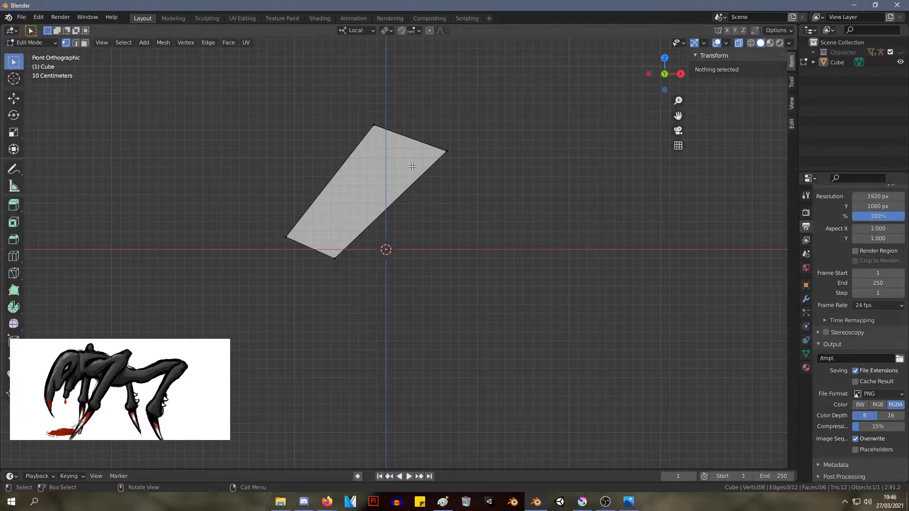
{"action": "scroll", "coordinate": [332, 188], "scroll_direction": "up", "scroll_amount": 3}
{"action": "left_click_drag", "start_coordinate": [324, 307], "coordinate": [166, 223]}
{"action": "key", "text": "e"}
{"action": "left_click", "coordinate": [300, 307]}
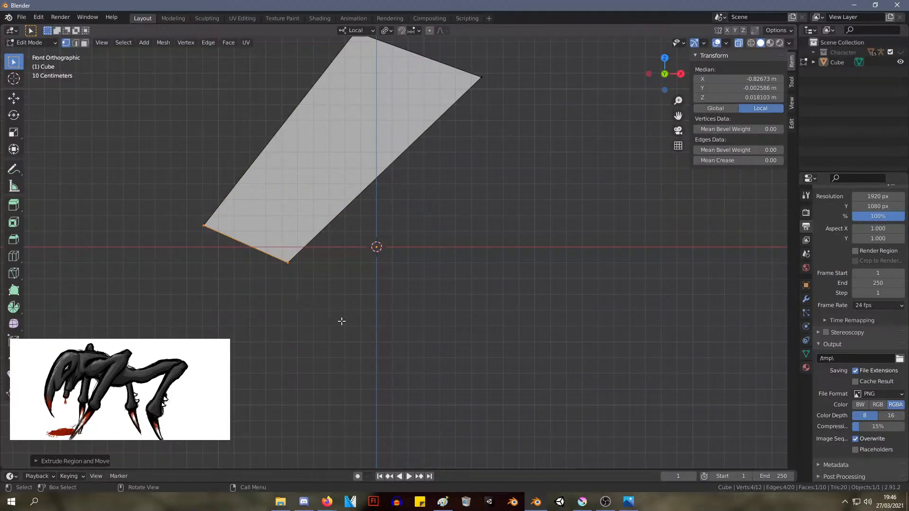
{"action": "key", "text": "e"}
{"action": "right_click", "coordinate": [402, 299]}
Move the block's lower end face to about X -0.59 m, Z 0.01 m and scale it to about three quarters
{"action": "key", "text": "h"}
{"action": "left_click_drag", "start_coordinate": [442, 346], "coordinate": [66, 190]}
{"action": "key", "text": "g"}
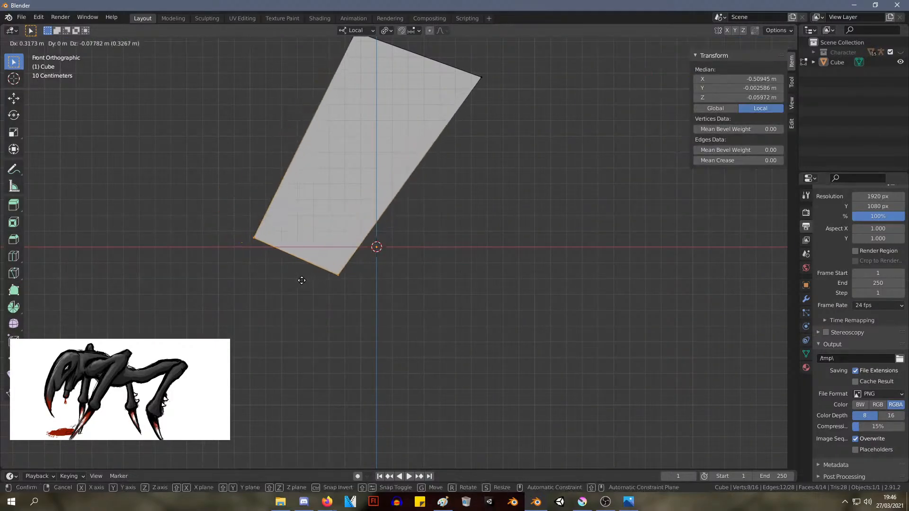
{"action": "left_click", "coordinate": [294, 269]}
{"action": "left_click_drag", "start_coordinate": [424, 331], "coordinate": [157, 213]}
{"action": "key", "text": "s"}
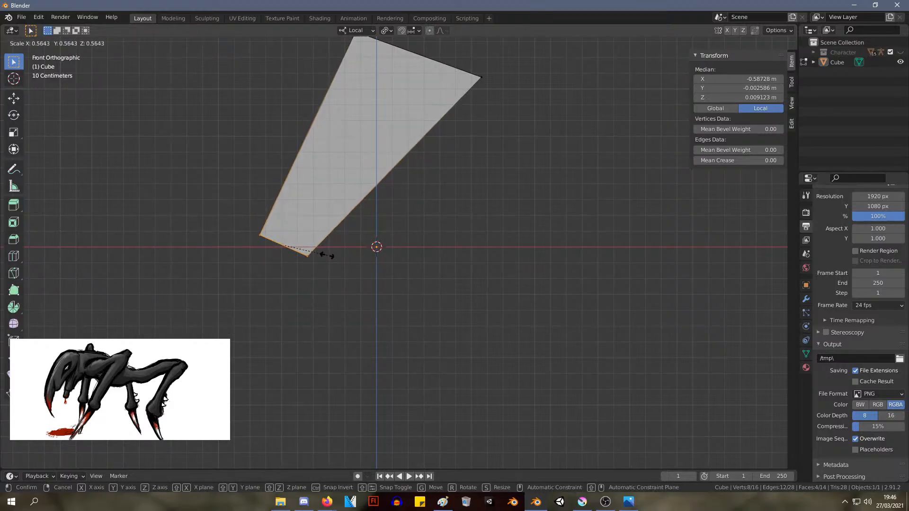
{"action": "left_click", "coordinate": [341, 258]}
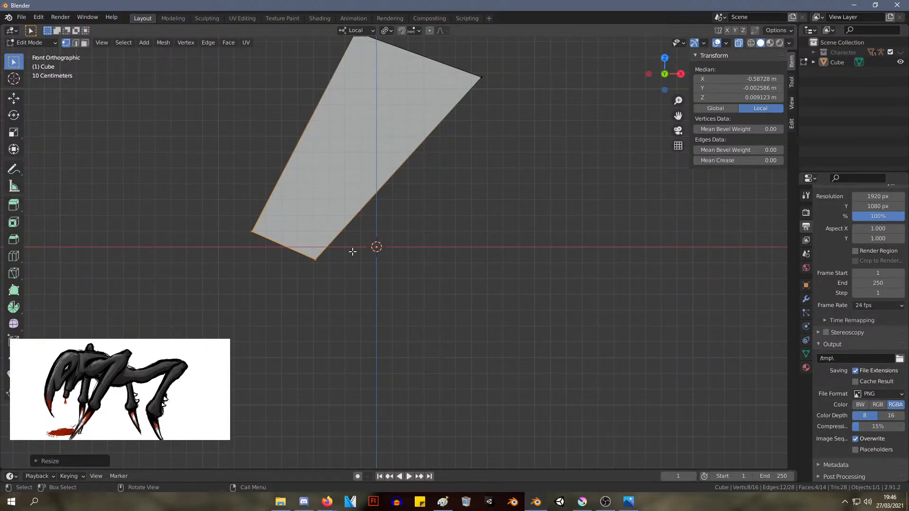
Extrude the lower end face down to about X -0.91 m, Z -0.69 m and scale it to about one third
{"action": "middle_click_drag", "start_coordinate": [287, 210], "coordinate": [342, 146], "text": "shift"}
{"action": "key", "text": "e"}
{"action": "right_click", "coordinate": [401, 222]}
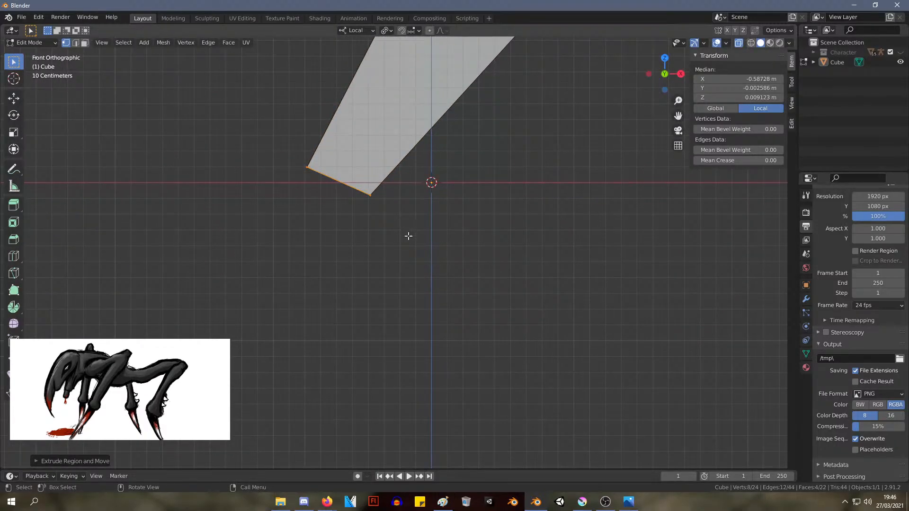
{"action": "key", "text": "g"}
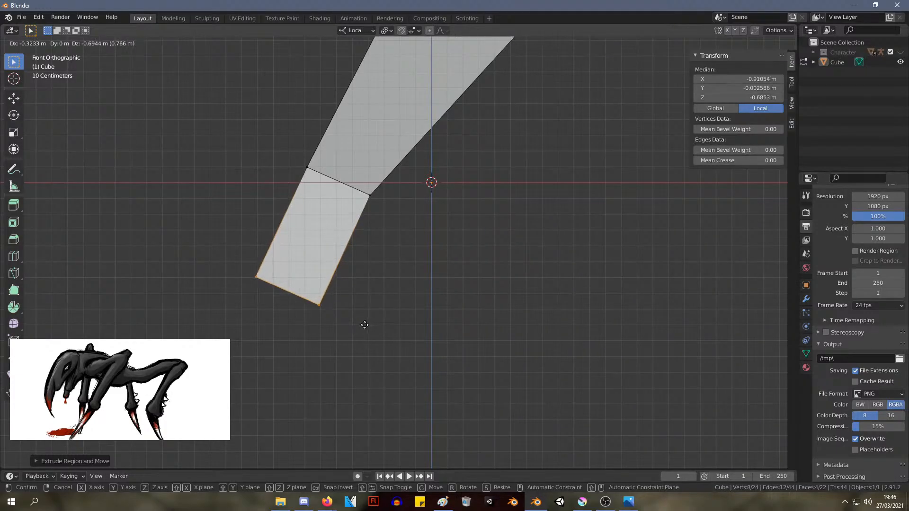
{"action": "left_click", "coordinate": [364, 326]}
{"action": "left_click_drag", "start_coordinate": [375, 355], "coordinate": [203, 240]}
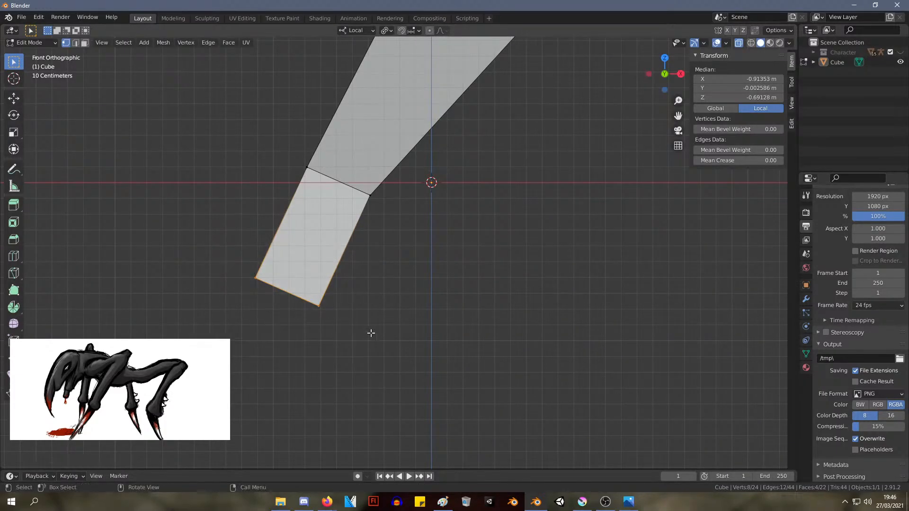
{"action": "key", "text": "s"}
{"action": "left_click", "coordinate": [305, 305]}
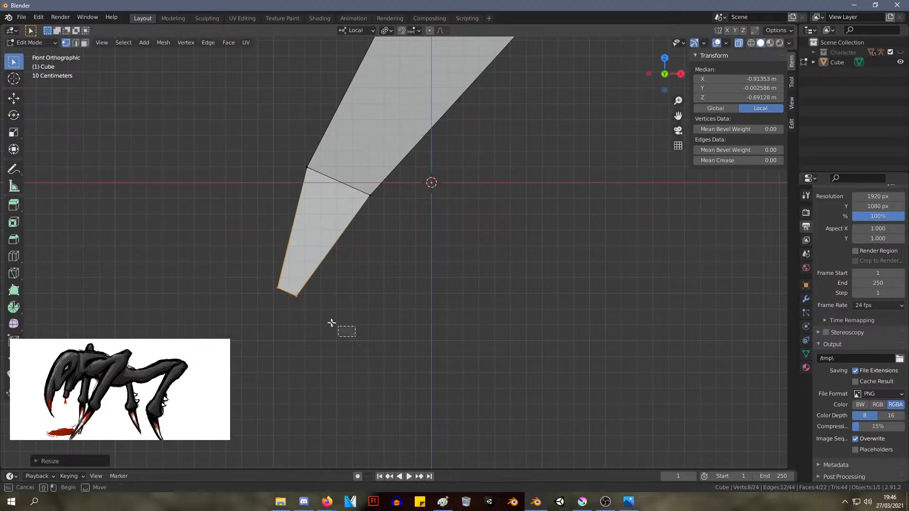
Extrude the narrowed end again to about X -1.09 m, Z -1.21 m and shrink it to less than half
{"action": "left_click_drag", "start_coordinate": [355, 336], "coordinate": [205, 254]}
{"action": "key", "text": "e"}
{"action": "right_click", "coordinate": [294, 308]}
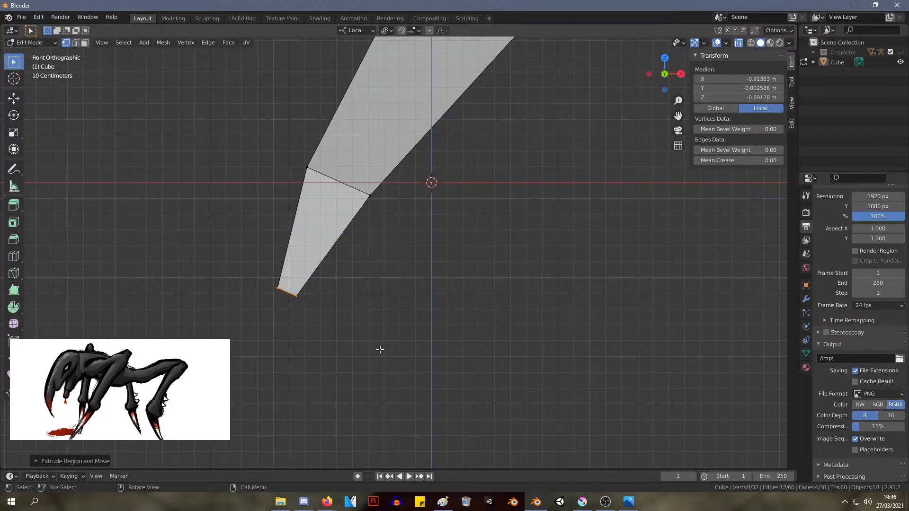
{"action": "key", "text": "g"}
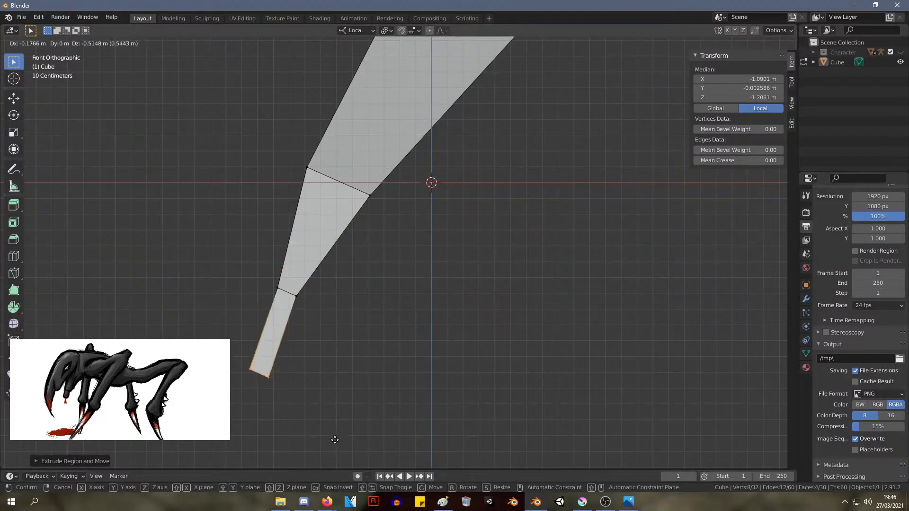
{"action": "left_click", "coordinate": [335, 440]}
{"action": "scroll", "coordinate": [379, 304], "scroll_direction": "down", "scroll_amount": 3}
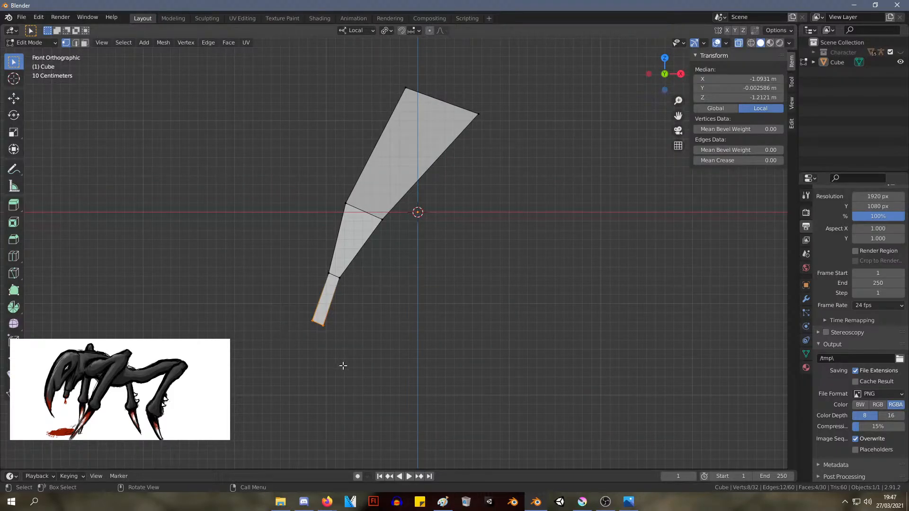
{"action": "key", "text": "s"}
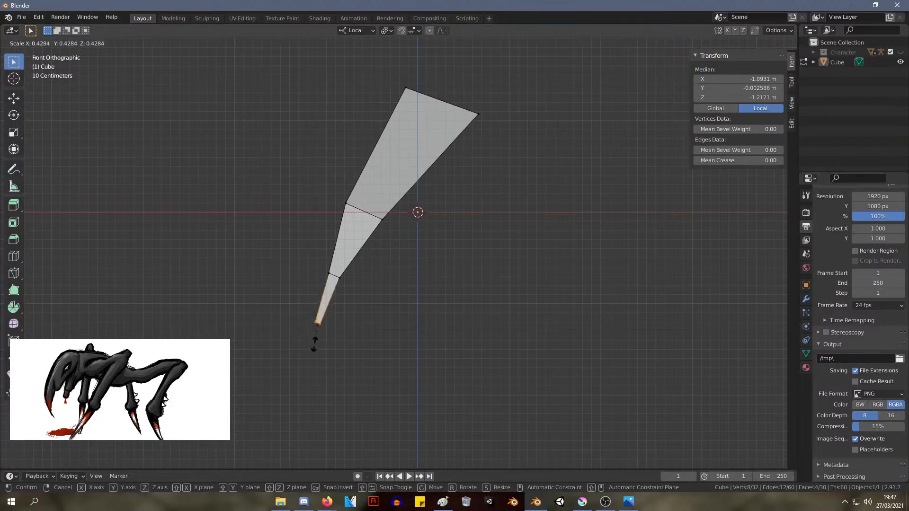
{"action": "left_click", "coordinate": [315, 344]}
Merge the vertices of the lowest end face at their center to form a pointed tip
{"action": "left_click_drag", "start_coordinate": [343, 355], "coordinate": [275, 299]}
{"action": "right_click", "coordinate": [321, 330]}
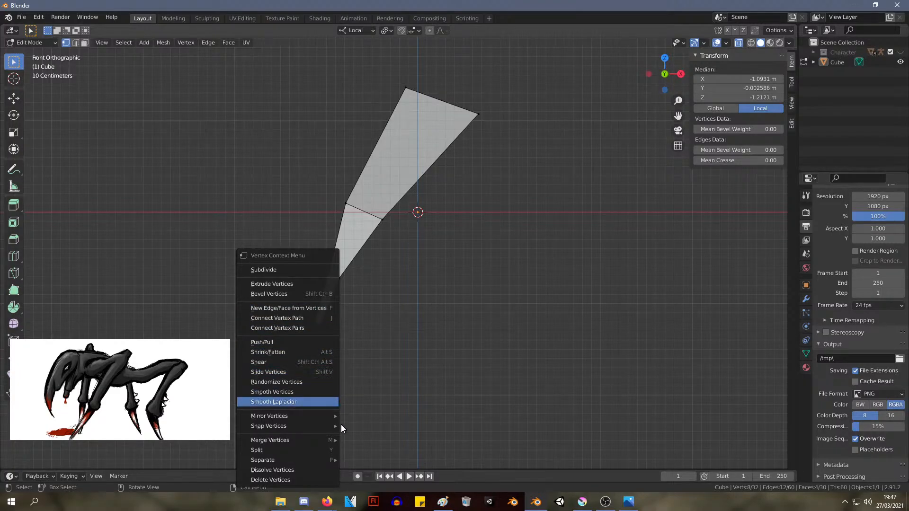
{"action": "mouse_move", "coordinate": [327, 419]}
{"action": "left_click", "coordinate": [360, 383]}
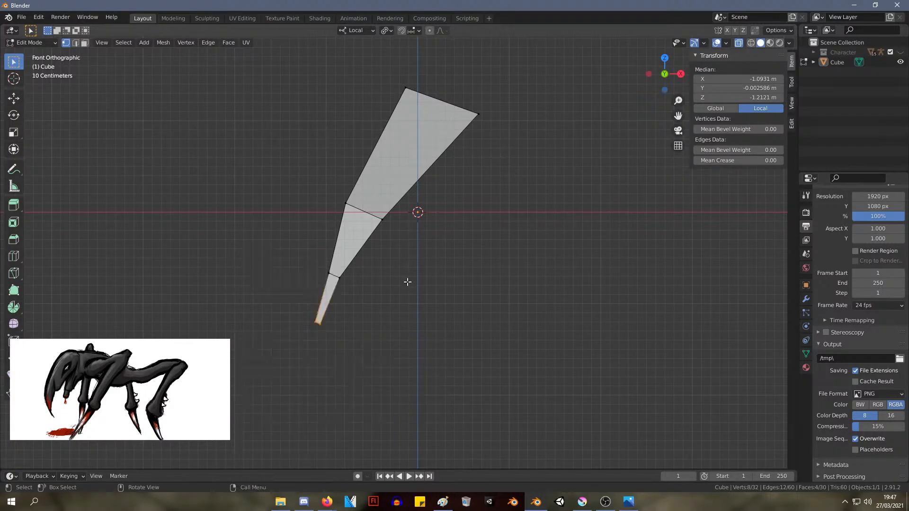
{"action": "middle_click_drag", "start_coordinate": [427, 292], "coordinate": [475, 282]}
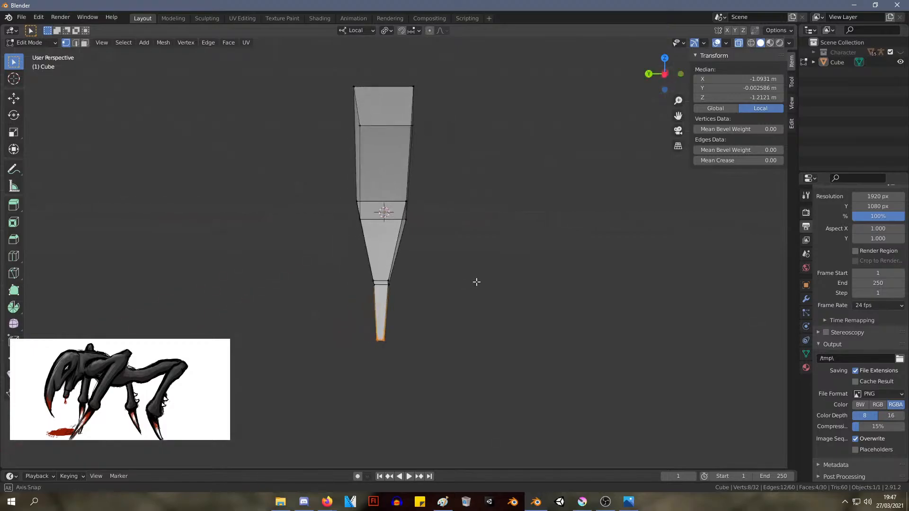
{"action": "right_click", "coordinate": [382, 341]}
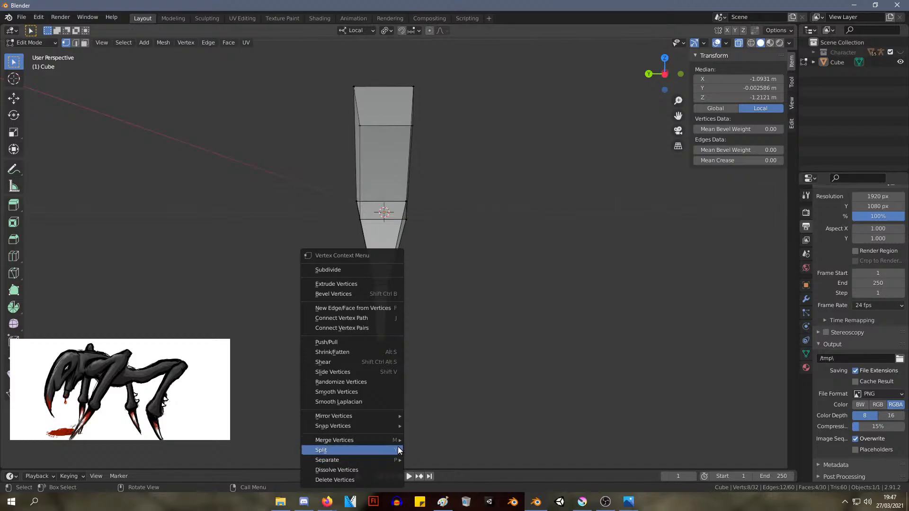
{"action": "mouse_move", "coordinate": [399, 442]}
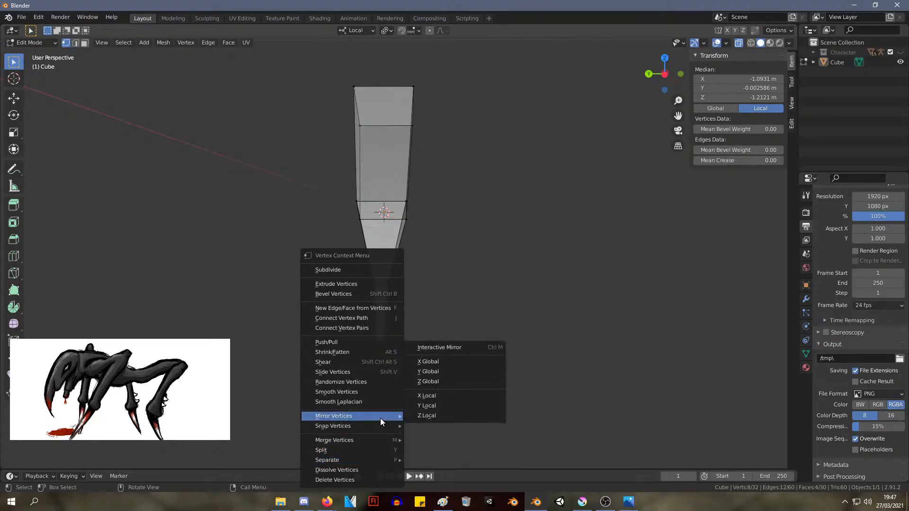
{"action": "left_click", "coordinate": [397, 371]}
{"action": "right_click", "coordinate": [380, 345]}
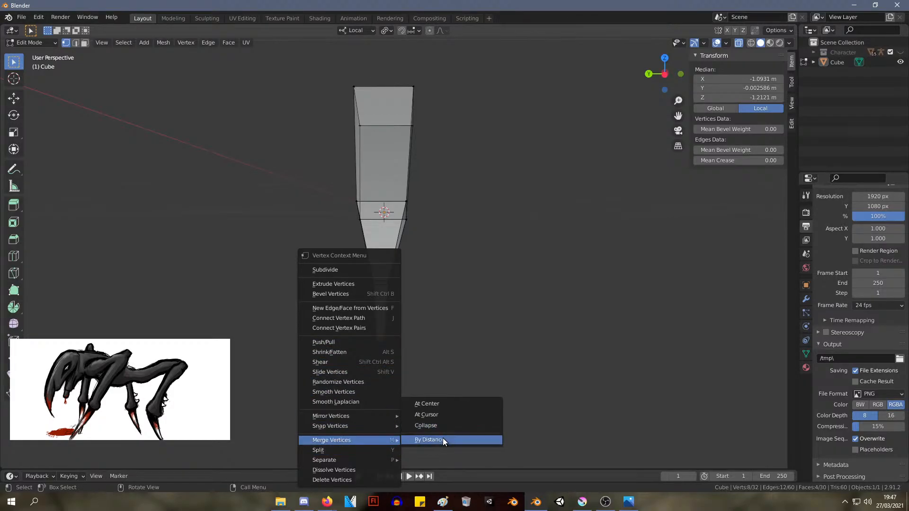
{"action": "left_click", "coordinate": [441, 403]}
In the front view, raise the two middle vertex rings together to about X -0.73 m, Z -0.17 m
{"action": "middle_click_drag", "start_coordinate": [520, 334], "coordinate": [369, 310]}
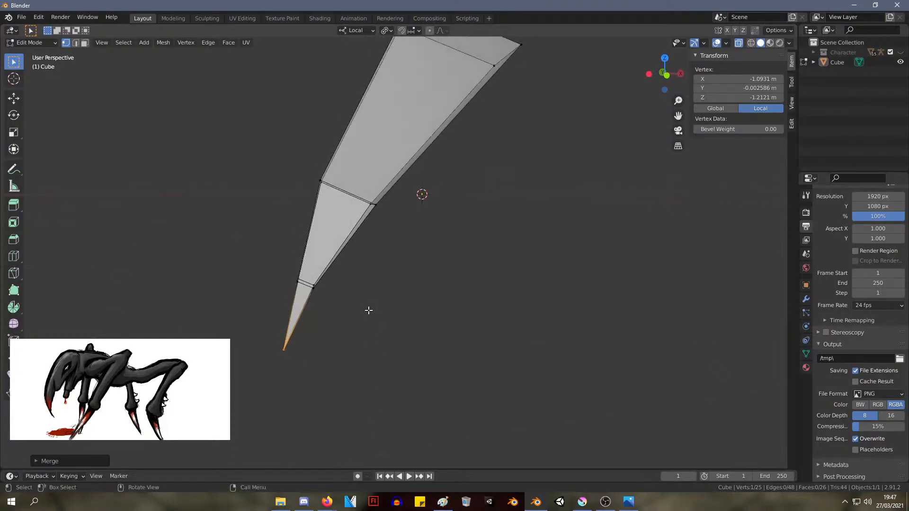
{"action": "key", "text": "KP_1"}
{"action": "scroll", "coordinate": [279, 303], "scroll_direction": "down", "scroll_amount": 2}
{"action": "middle_click_drag", "start_coordinate": [399, 270], "coordinate": [366, 324], "text": "shift"}
{"action": "left_click_drag", "start_coordinate": [399, 327], "coordinate": [315, 261]}
{"action": "left_click_drag", "start_coordinate": [386, 361], "coordinate": [254, 201]}
{"action": "key", "text": "g"}
{"action": "left_click", "coordinate": [255, 197]}
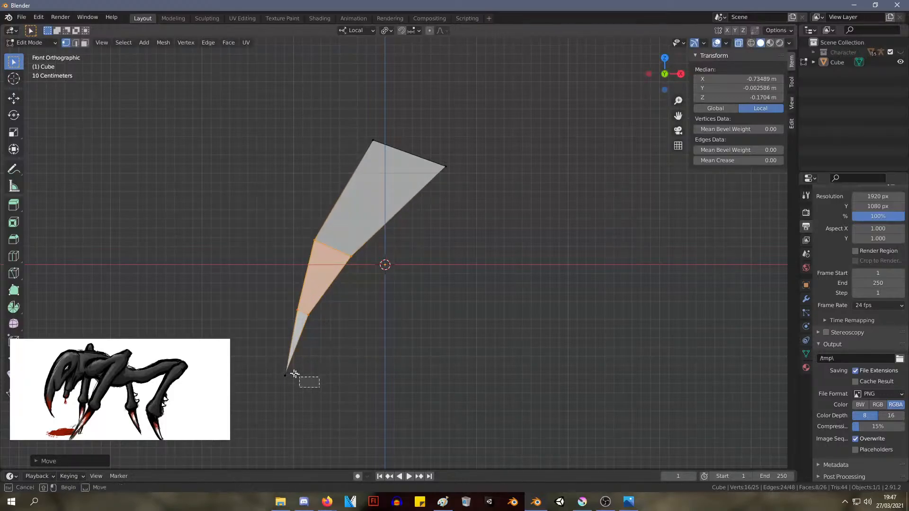
Move the tip vertex slightly up and right, and the upper middle ring to about X -0.50 m, Z 0.30 m
{"action": "left_click", "coordinate": [287, 375]}
{"action": "key", "text": "g"}
{"action": "left_click", "coordinate": [274, 349]}
{"action": "left_click", "coordinate": [348, 239], "text": "alt"}
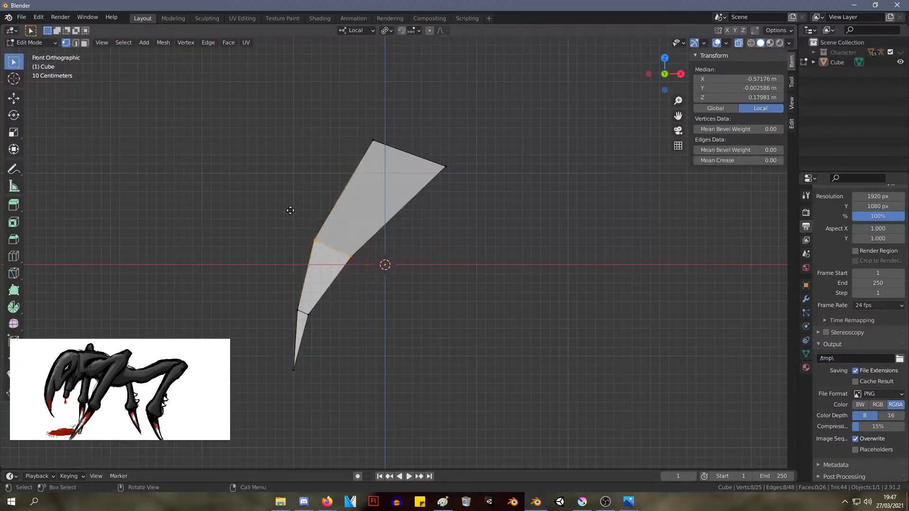
{"action": "key", "text": "g"}
{"action": "left_click", "coordinate": [296, 198]}
Reposition the top end's two edges at about X -0.03 m, Z 1.56 m and X 0.44 m, Z 1.05 m
{"action": "middle_click_drag", "start_coordinate": [295, 199], "coordinate": [371, 257]}
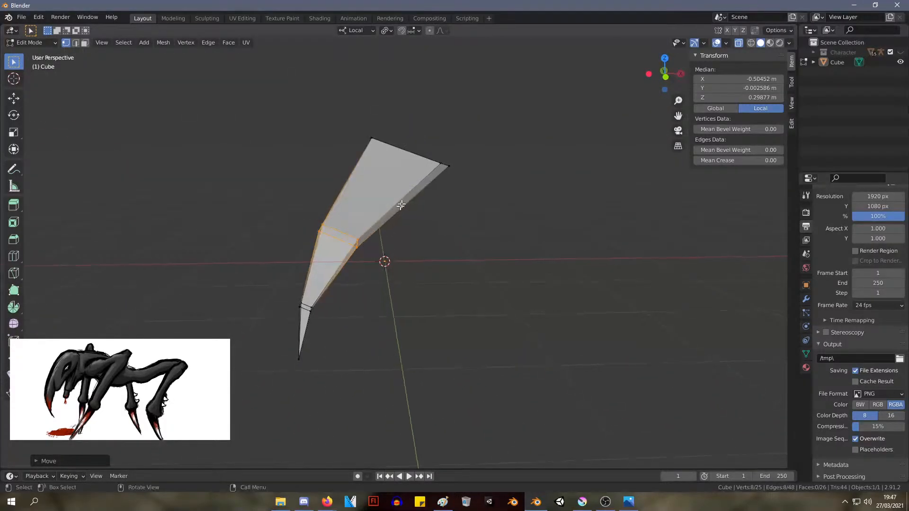
{"action": "left_click_drag", "start_coordinate": [400, 203], "coordinate": [340, 67]}
{"action": "key", "text": "g"}
{"action": "right_click", "coordinate": [355, 51]}
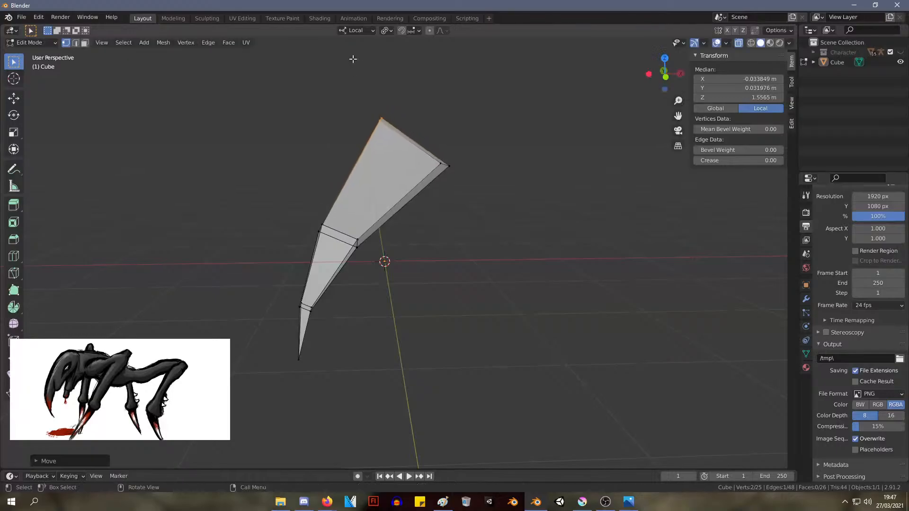
{"action": "left_click_drag", "start_coordinate": [476, 221], "coordinate": [419, 164]}
{"action": "key", "text": "g"}
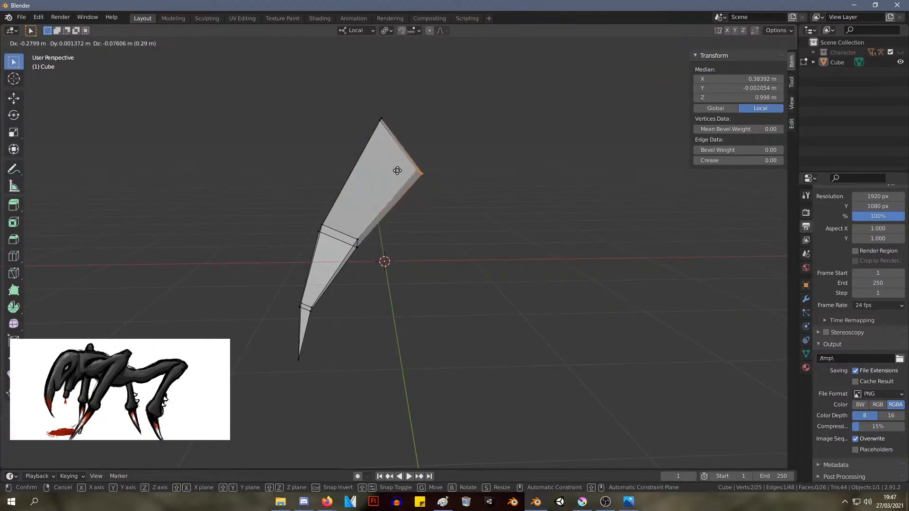
{"action": "left_click", "coordinate": [401, 166]}
In the front view, move the whole top end face down to about X 0.04 m, Z 1.10 m
{"action": "mouse_move", "coordinate": [504, 228]}
{"action": "middle_mouse_down"}
{"action": "mouse_move", "coordinate": [476, 209]}
{"action": "mouse_move", "coordinate": [498, 216]}
{"action": "middle_mouse_up"}
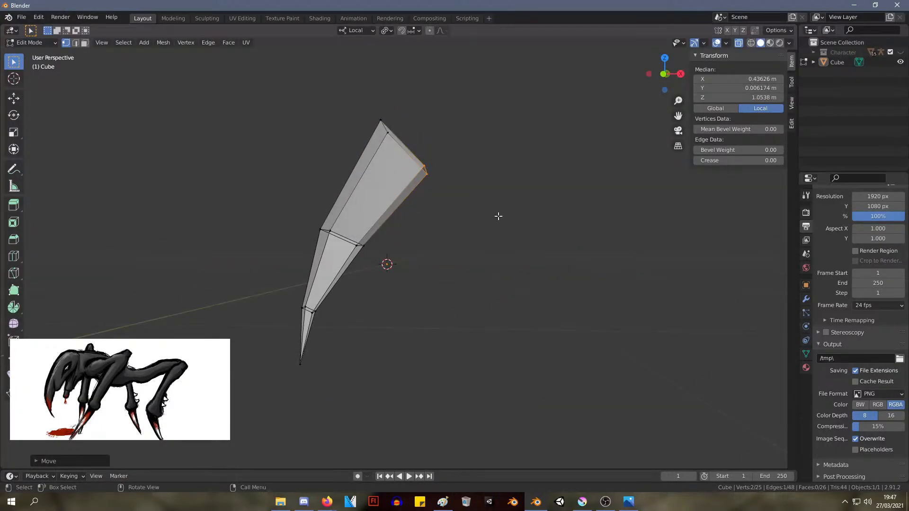
{"action": "key", "text": "KP_1"}
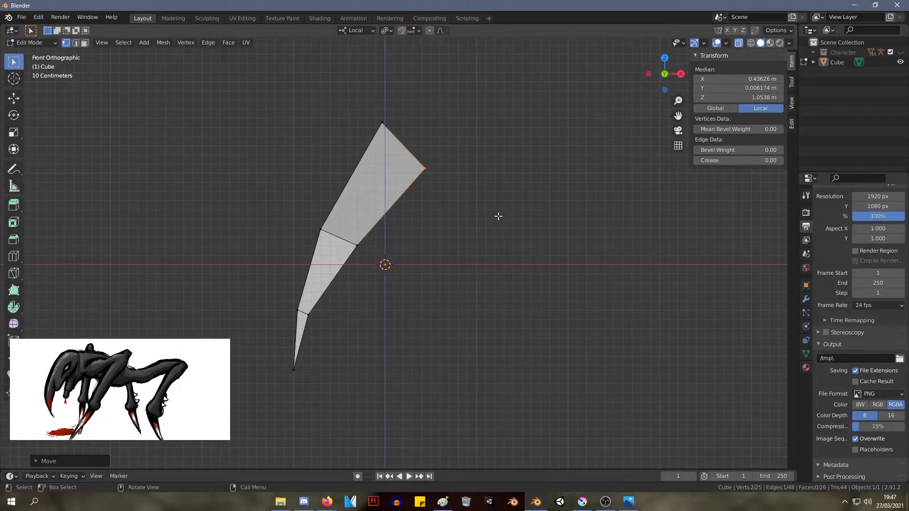
{"action": "middle_click_drag", "start_coordinate": [511, 210], "coordinate": [448, 208], "text": "shift"}
{"action": "left_click_drag", "start_coordinate": [428, 246], "coordinate": [299, 78]}
{"action": "key", "text": "g"}
{"action": "left_click", "coordinate": [337, 121]}
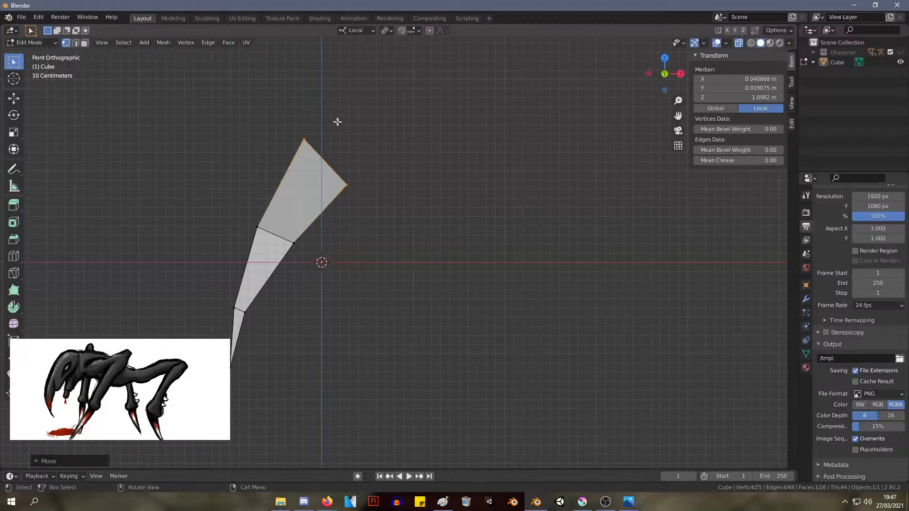
Move the higher edge of the top end slightly up and right, leaving all geometry unhidden
{"action": "left_click_drag", "start_coordinate": [371, 169], "coordinate": [286, 97]}
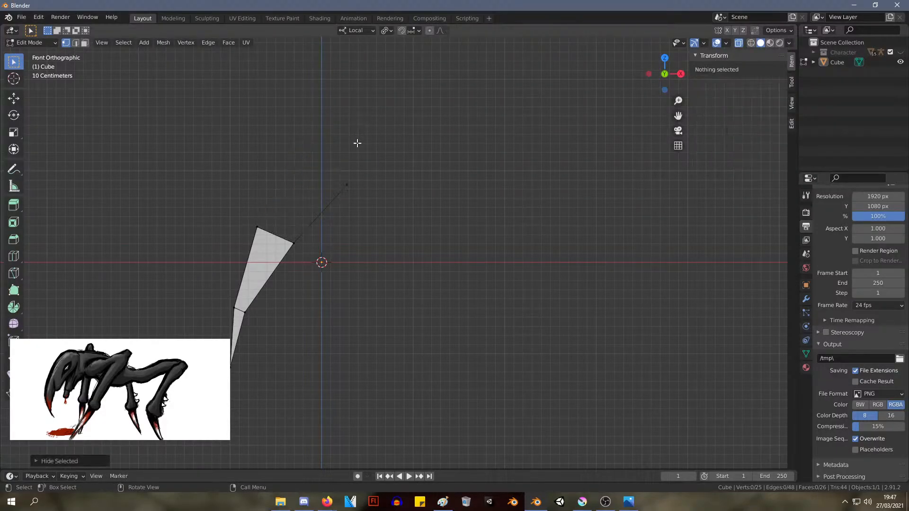
{"action": "left_click_drag", "start_coordinate": [355, 163], "coordinate": [271, 108]}
{"action": "key", "text": "h"}
{"action": "key", "text": "alt+h"}
{"action": "key", "text": "g"}
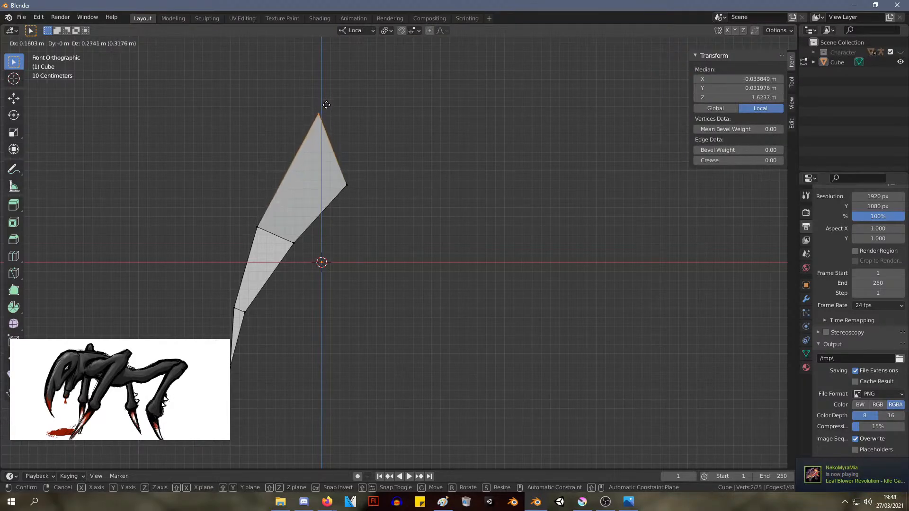
{"action": "key", "text": "Escape"}
Extrude the top end face about 0.58 m along its normal
{"action": "left_click_drag", "start_coordinate": [398, 205], "coordinate": [276, 66]}
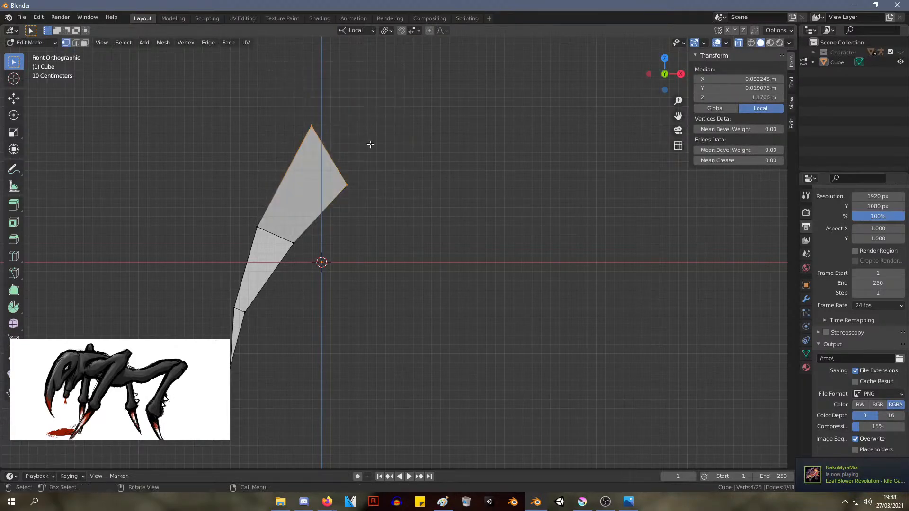
{"action": "key", "text": "e"}
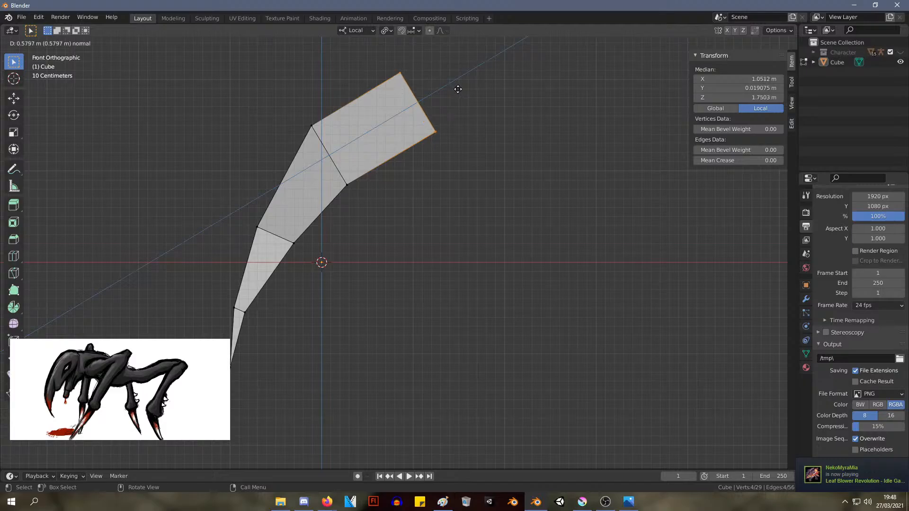
{"action": "left_click", "coordinate": [458, 89]}
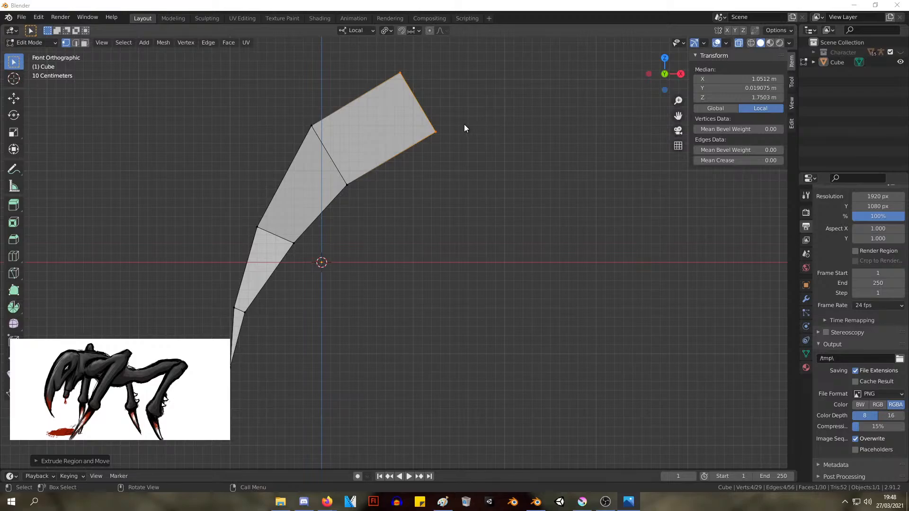
Shift the bend's lower edge to about X 0.34 m, Z 0.68 m and its upper edge to X -0.19 m, Z 1.38 m
{"action": "middle_click_drag", "start_coordinate": [465, 125], "coordinate": [471, 128]}
{"action": "key", "text": "KP_1"}
{"action": "scroll", "coordinate": [476, 183], "scroll_direction": "up", "scroll_amount": 2}
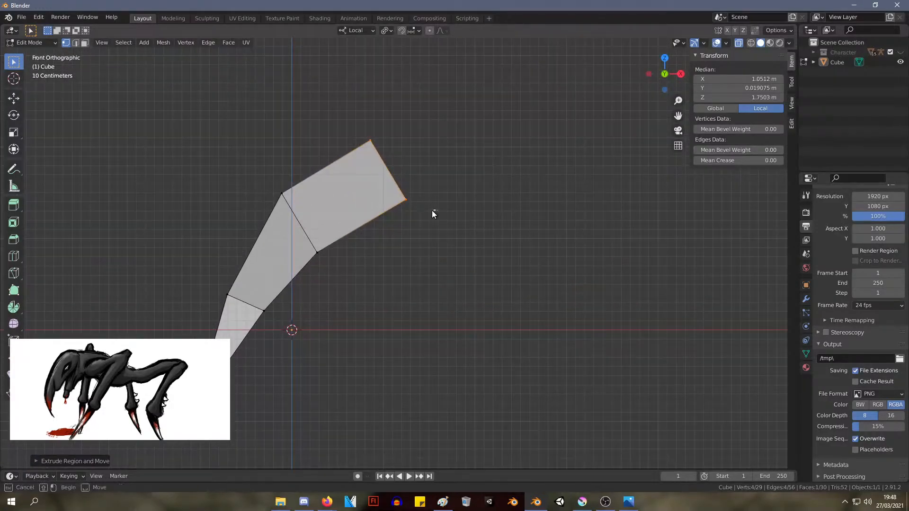
{"action": "left_click", "coordinate": [469, 283]}
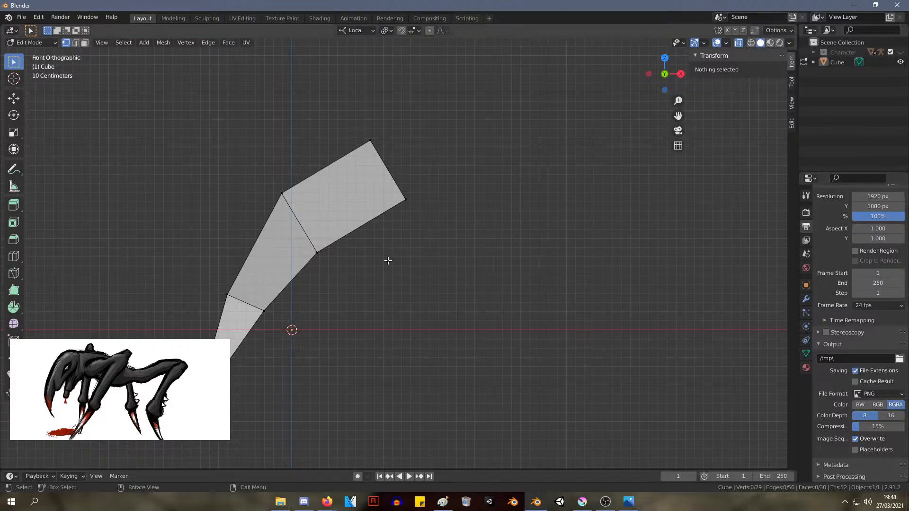
{"action": "left_click_drag", "start_coordinate": [377, 316], "coordinate": [290, 231]}
{"action": "key", "text": "g"}
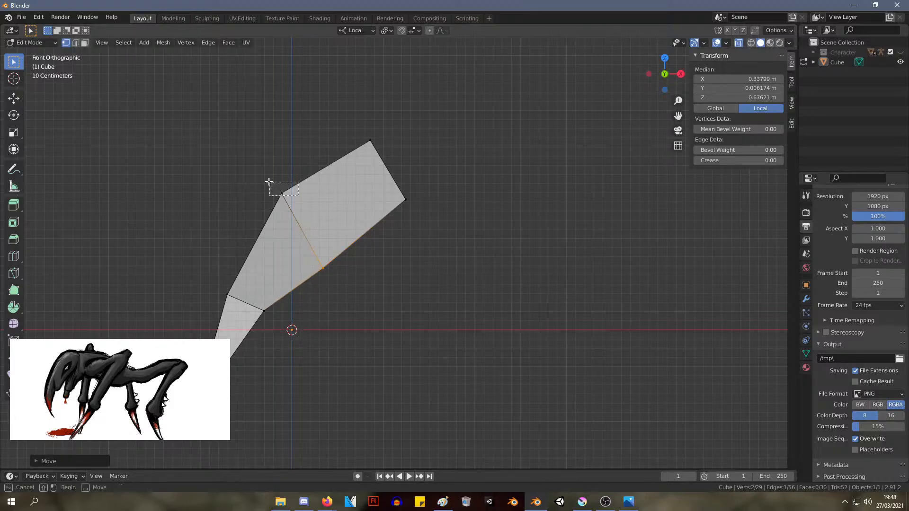
{"action": "left_click", "coordinate": [223, 179]}
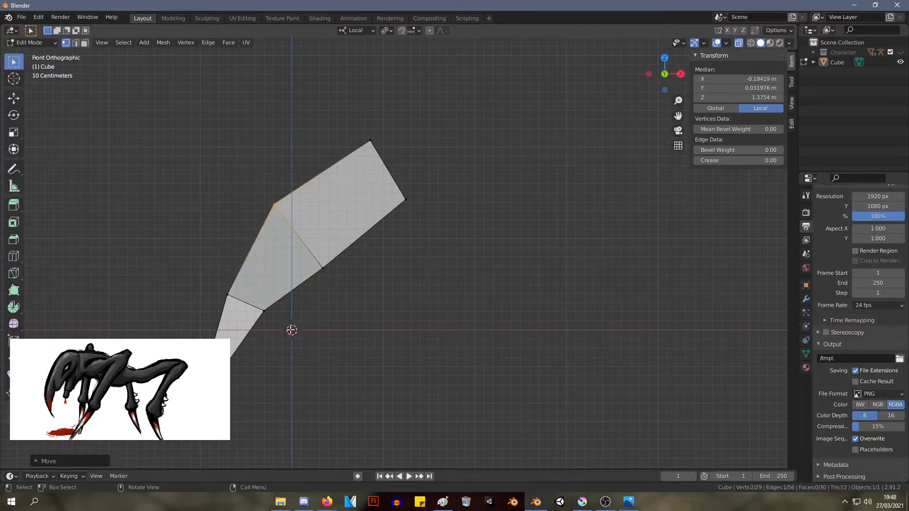
Shift the inner corner of the joint below the bend slightly down and right, to about X -0.28 m, Z 0.17 m
{"action": "left_click", "coordinate": [247, 290], "text": "shift"}
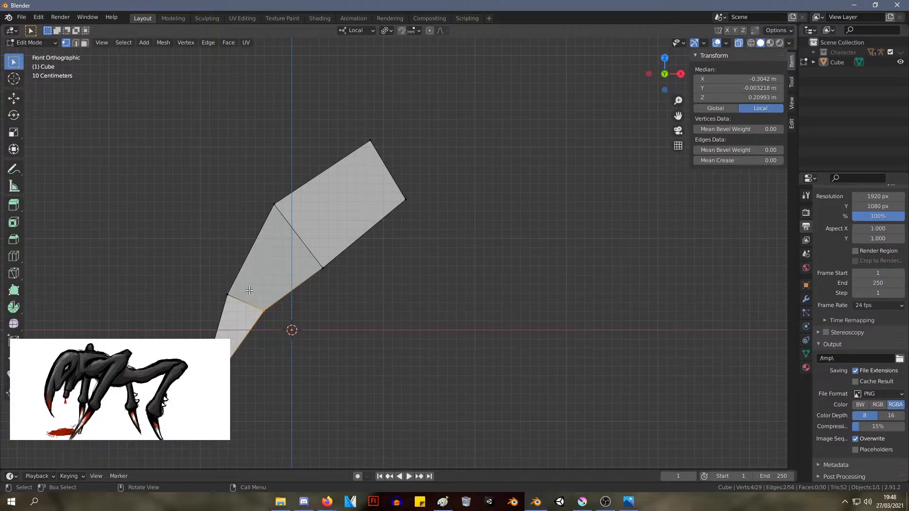
{"action": "key", "text": "g"}
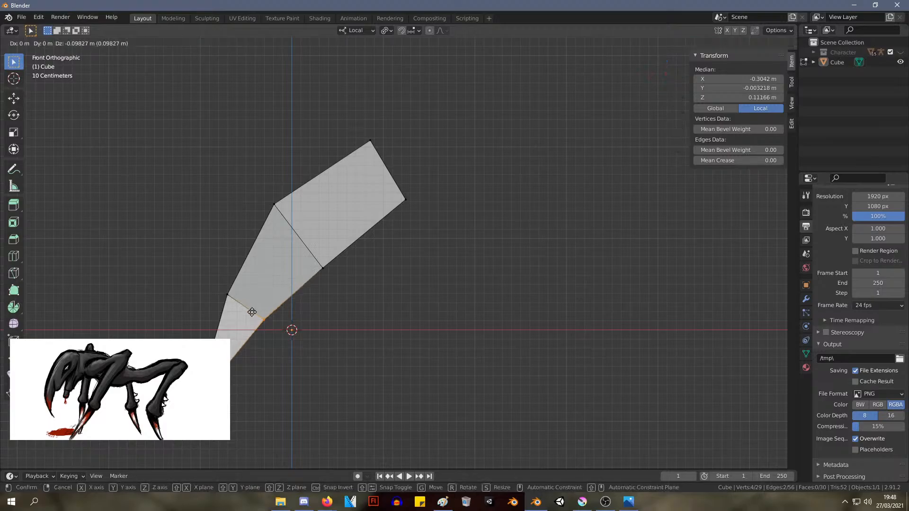
{"action": "left_click", "coordinate": [255, 307]}
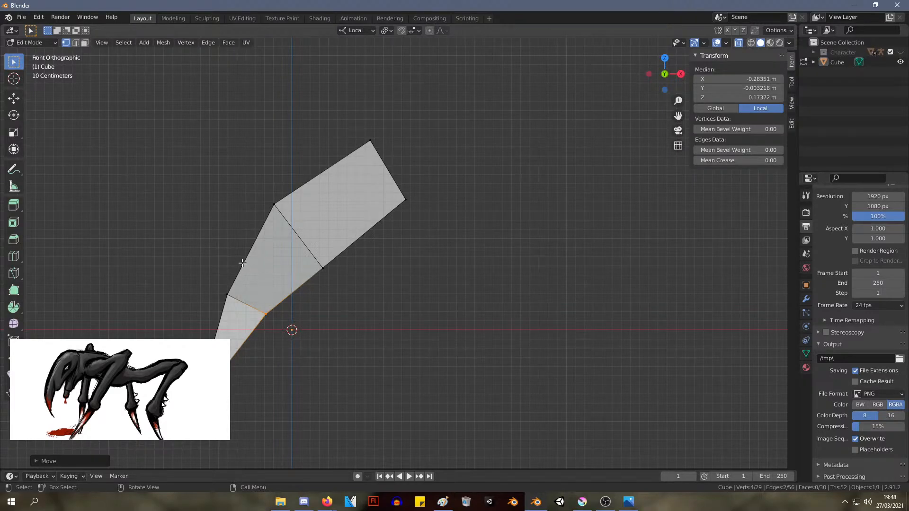
Try adding a loop cut across the segment between the lower joint and the bend, close to the joint
{"action": "key", "text": "ctrl+r"}
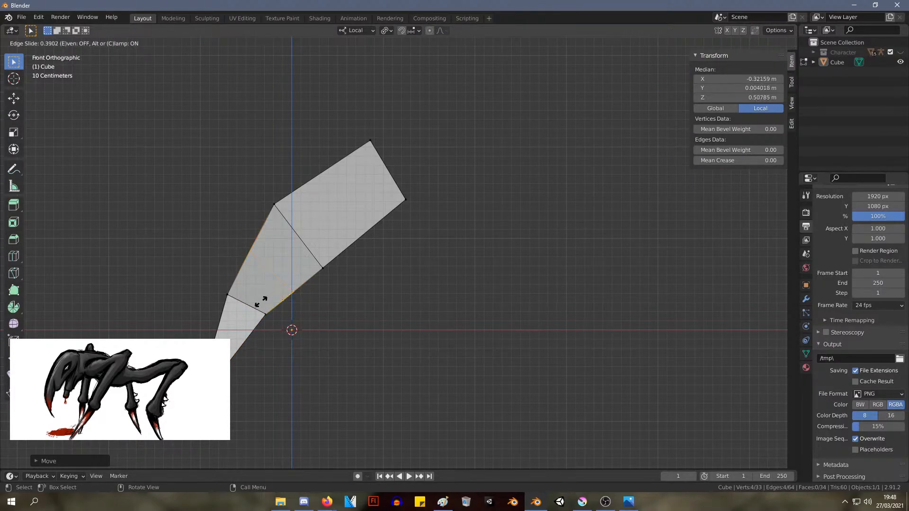
{"action": "left_click", "coordinate": [277, 309]}
{"action": "left_click", "coordinate": [284, 307]}
{"action": "key", "text": "g"}
{"action": "right_click", "coordinate": [286, 313]}
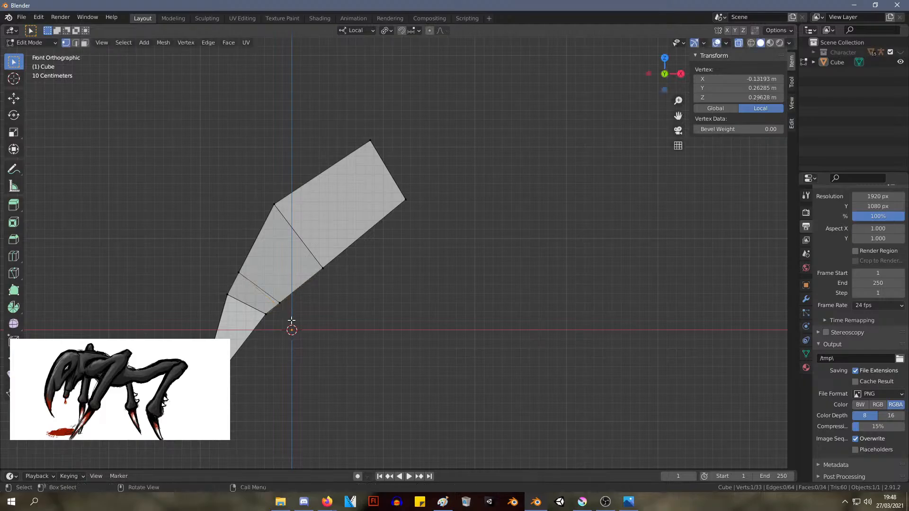
Try pulling the new loop's lower edge outward to about X -0.07 m, Z 0.24 m, and inspect the limb from several angles
{"action": "left_click_drag", "start_coordinate": [291, 321], "coordinate": [277, 289]}
{"action": "key", "text": "g"}
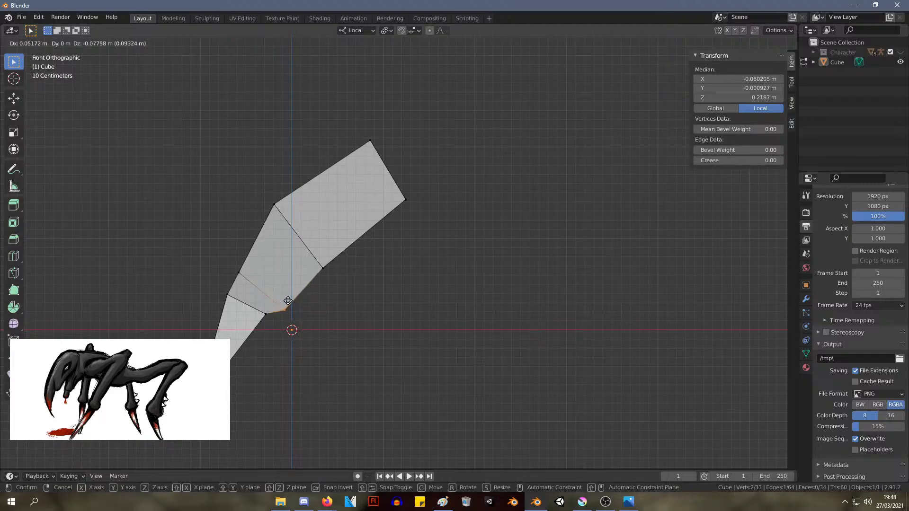
{"action": "left_click", "coordinate": [290, 299]}
{"action": "middle_click_drag", "start_coordinate": [290, 299], "coordinate": [397, 336]}
{"action": "scroll", "coordinate": [396, 336], "scroll_direction": "down", "scroll_amount": 3}
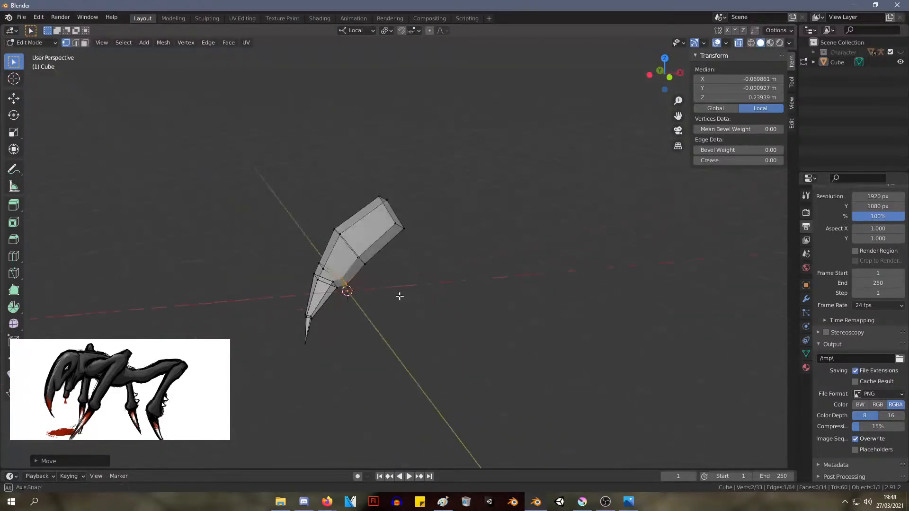
{"action": "middle_click_drag", "start_coordinate": [399, 296], "coordinate": [423, 271]}
{"action": "scroll", "coordinate": [424, 271], "scroll_direction": "up", "scroll_amount": 2}
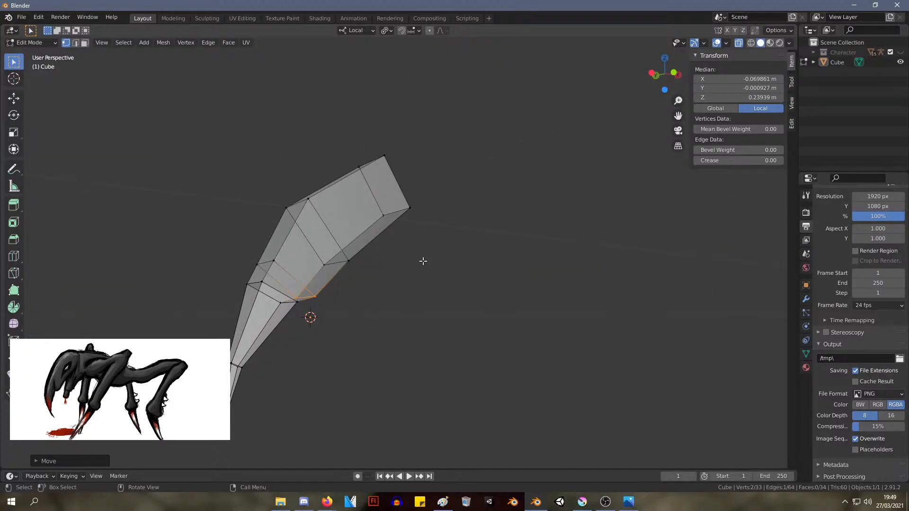
Return to the front view and undo the edge move and the loop cut above the lower joint
{"action": "key", "text": "KP_1"}
{"action": "key", "text": "ctrl+z"}
{"action": "key", "text": "ctrl+z"}
{"action": "key", "text": "ctrl+z"}
{"action": "key", "text": "ctrl+z"}
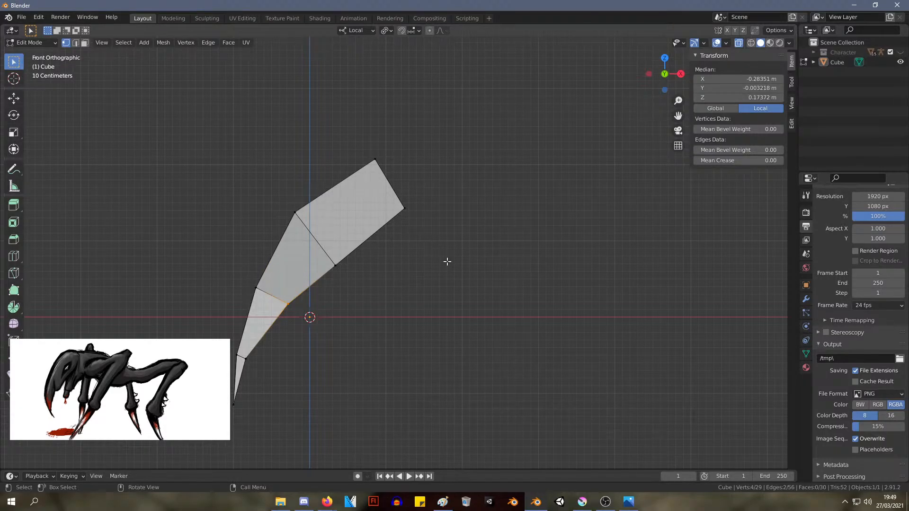
Move the lower edge of the limb's upper end to about X 1.35 m, Z 1.27 m, and clear the selection
{"action": "left_click_drag", "start_coordinate": [446, 255], "coordinate": [384, 192]}
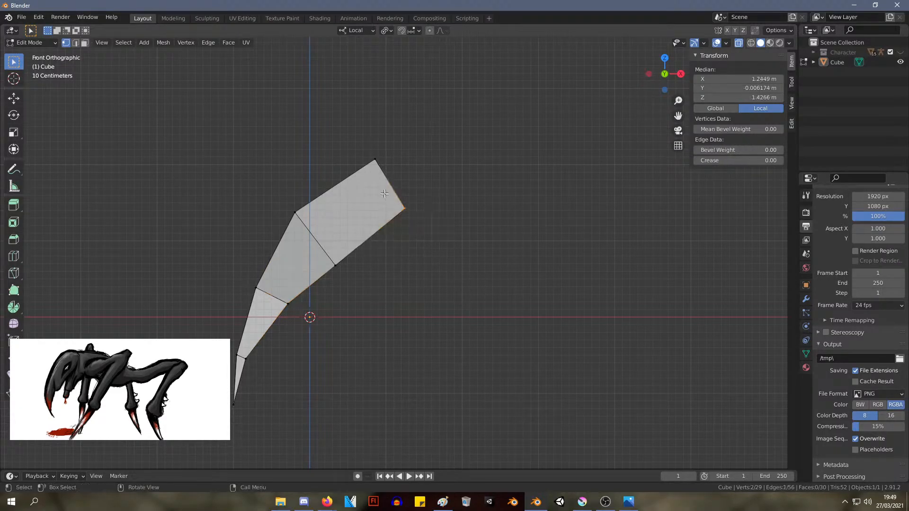
{"action": "key", "text": "g"}
{"action": "left_click", "coordinate": [450, 252]}
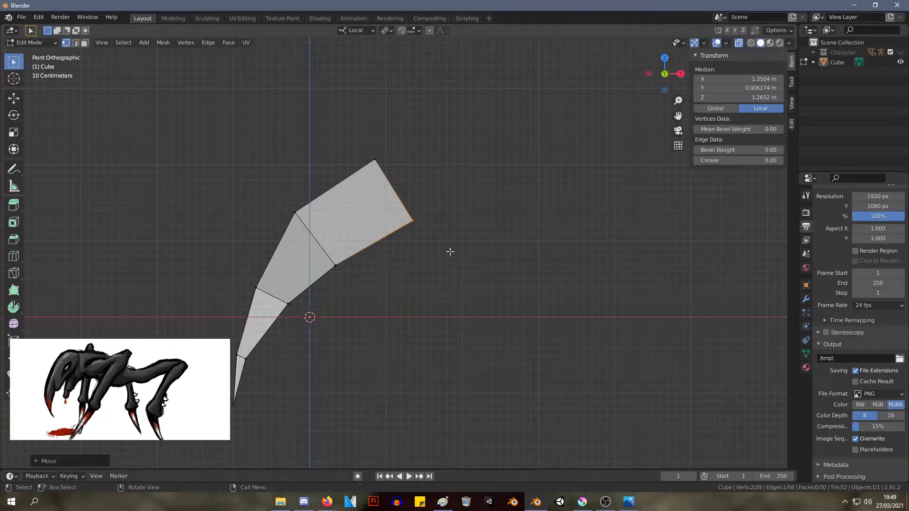
{"action": "left_click_drag", "start_coordinate": [461, 320], "coordinate": [442, 261]}
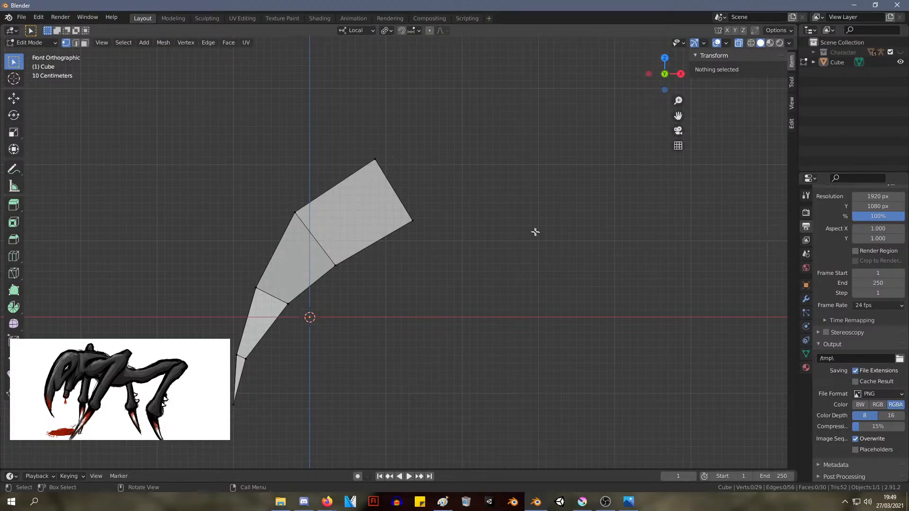
Try a centred lengthwise loop cut down the limb, and undo it
{"action": "middle_click_drag", "start_coordinate": [361, 220], "coordinate": [484, 274]}
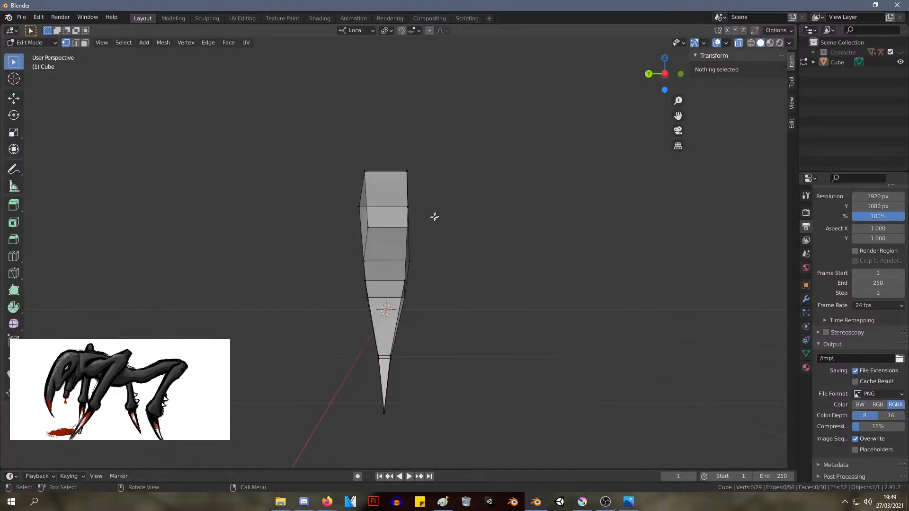
{"action": "key", "text": "ctrl+r"}
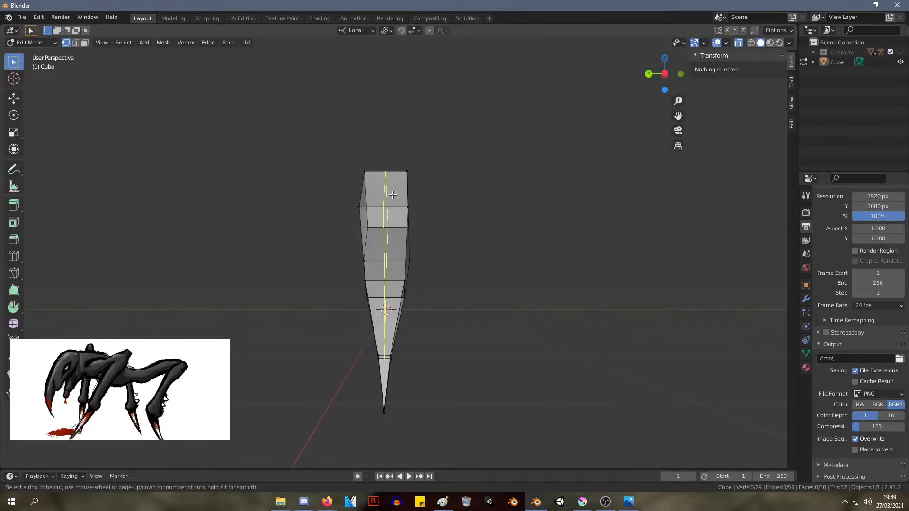
{"action": "left_click", "coordinate": [392, 195]}
{"action": "right_click", "coordinate": [412, 219]}
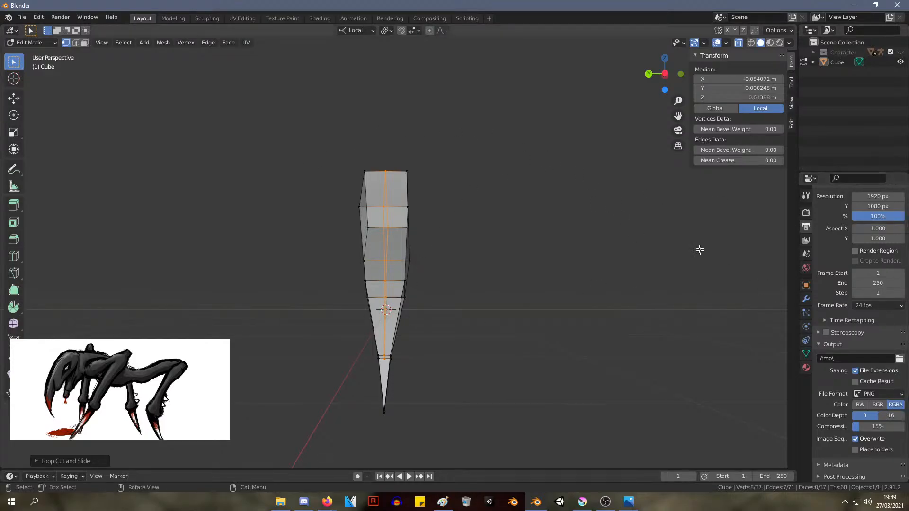
{"action": "key", "text": "ctrl+z"}
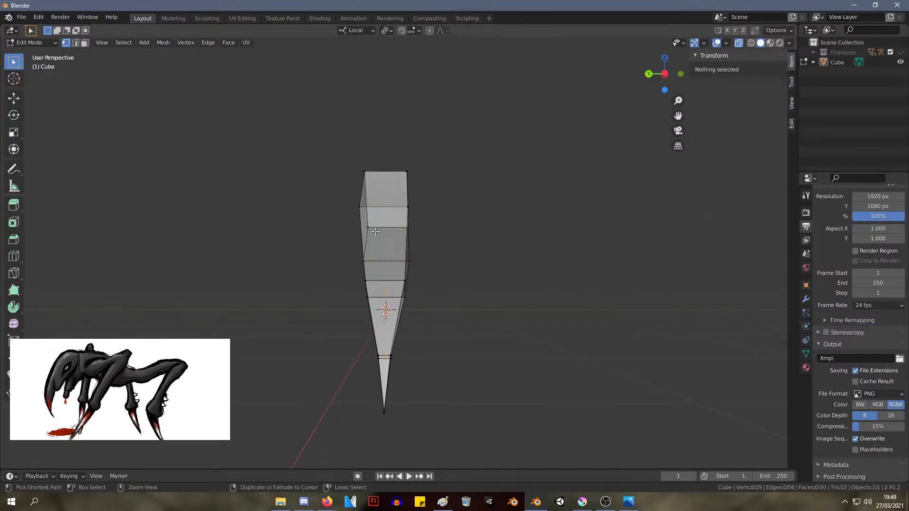
In the front view, extrude the underside face of the end segment along its normal to about X 1.17 m, Z 0.42 m
{"action": "middle_click_drag", "start_coordinate": [481, 239], "coordinate": [405, 255]}
{"action": "key", "text": "KP_3"}
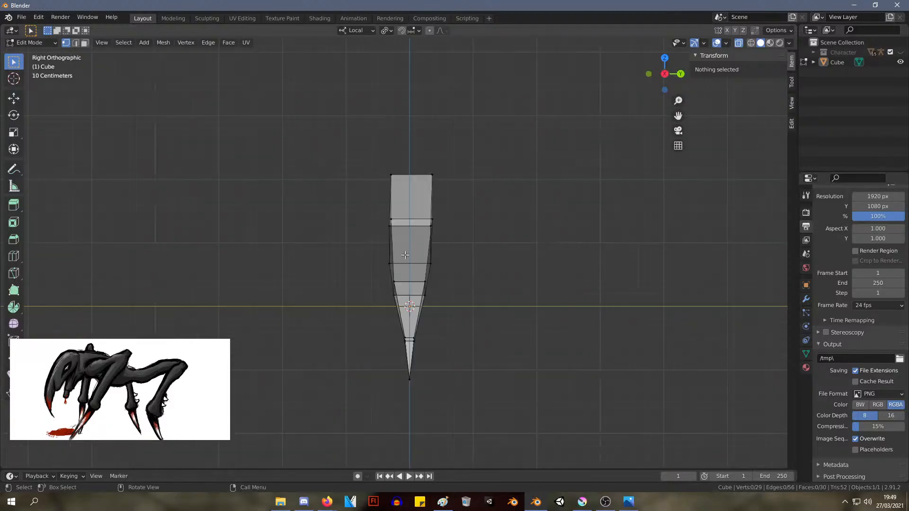
{"action": "key", "text": "KP_1"}
{"action": "scroll", "coordinate": [402, 255], "scroll_direction": "up", "scroll_amount": 3}
{"action": "left_click_drag", "start_coordinate": [473, 315], "coordinate": [293, 199]}
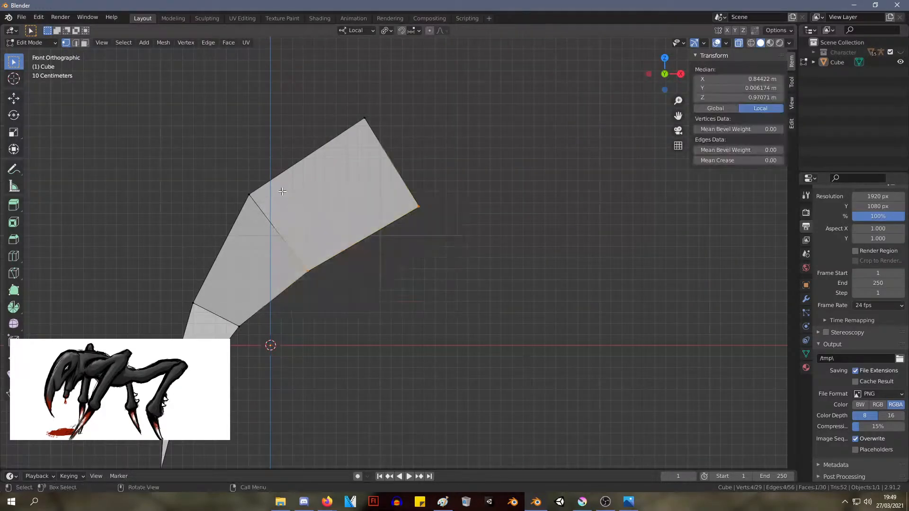
{"action": "key", "text": "e"}
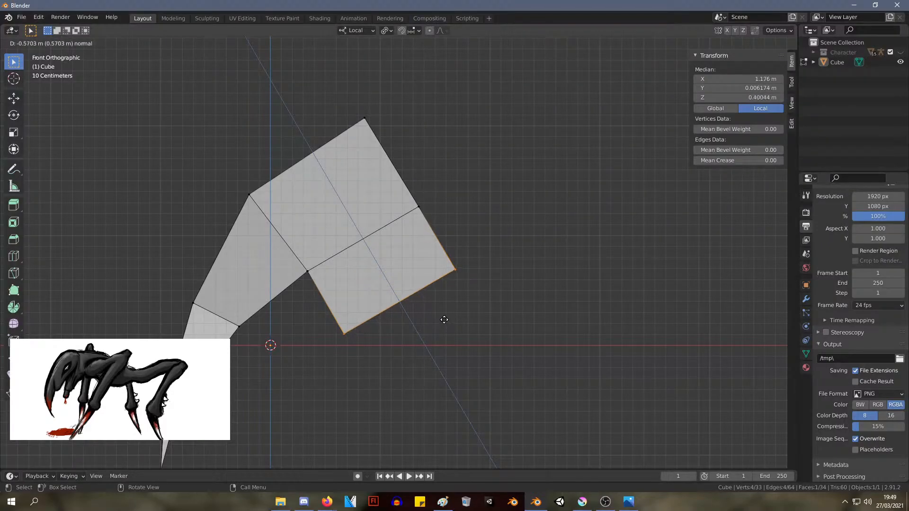
{"action": "left_click", "coordinate": [445, 320]}
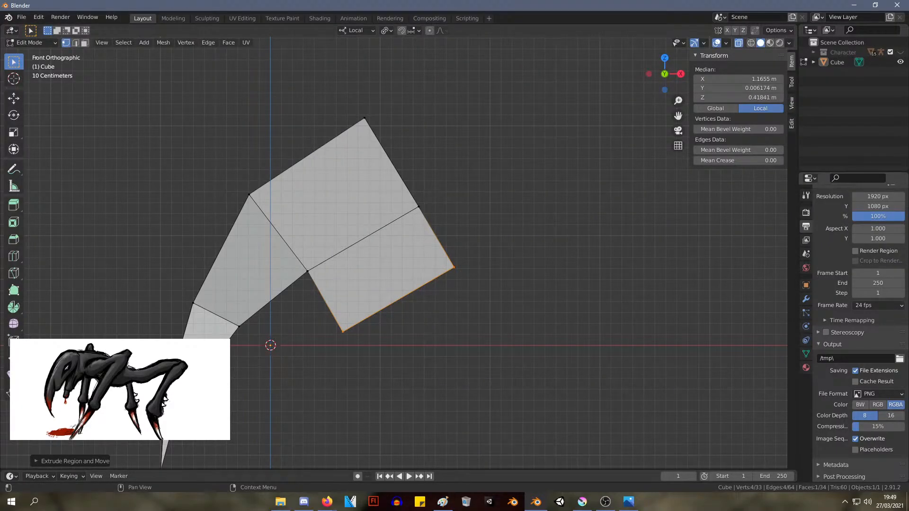
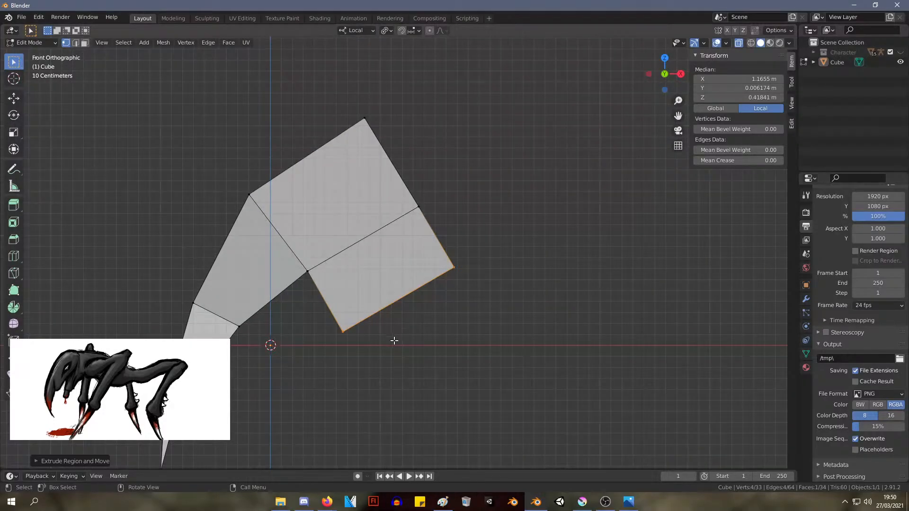
Reshape the newly extruded segment at the wide end by moving its outer lower edge up and inward and raising its inner lower edge
{"action": "left_click_drag", "start_coordinate": [494, 293], "coordinate": [436, 237]}
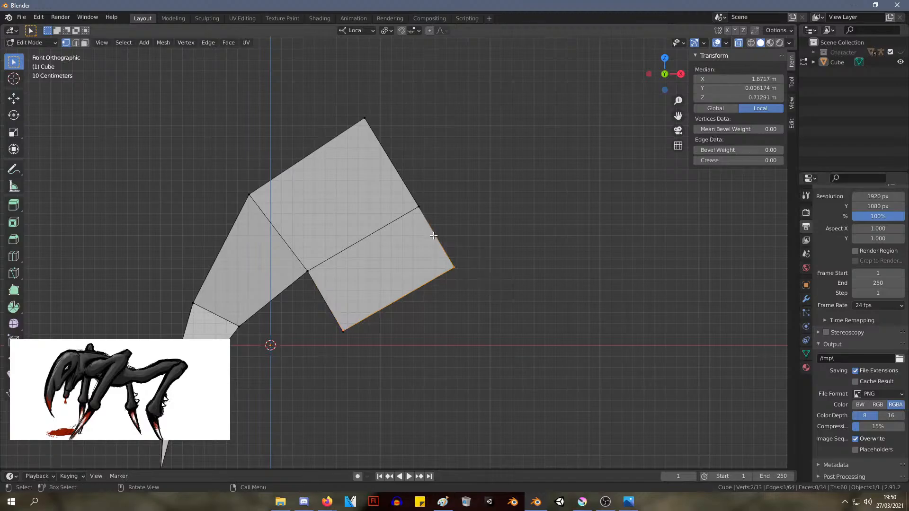
{"action": "key", "text": "g"}
{"action": "left_click", "coordinate": [415, 216]}
{"action": "key", "text": "g"}
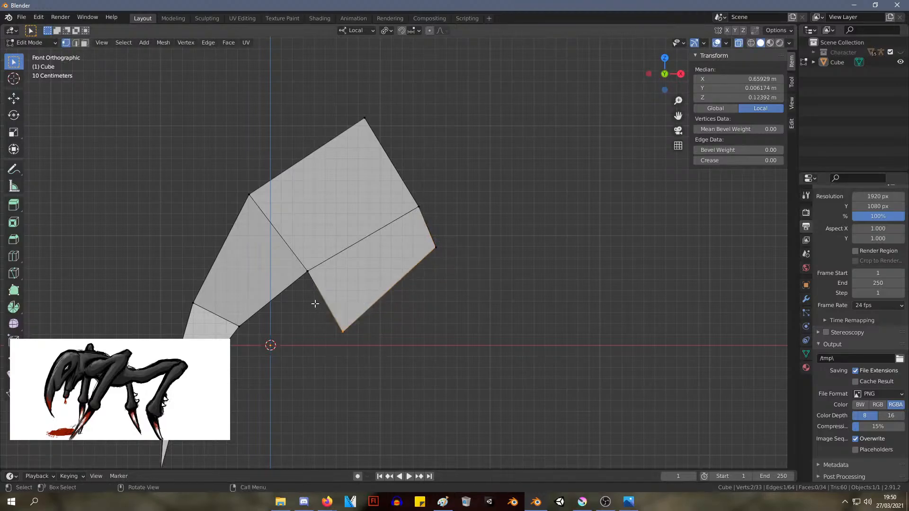
{"action": "left_click", "coordinate": [332, 282]}
Raise the segment's inner lower edge slightly, about 0.009 m along local Z, in the right orthographic view
{"action": "middle_click_drag", "start_coordinate": [386, 340], "coordinate": [505, 343]}
{"action": "key", "text": "KP_3"}
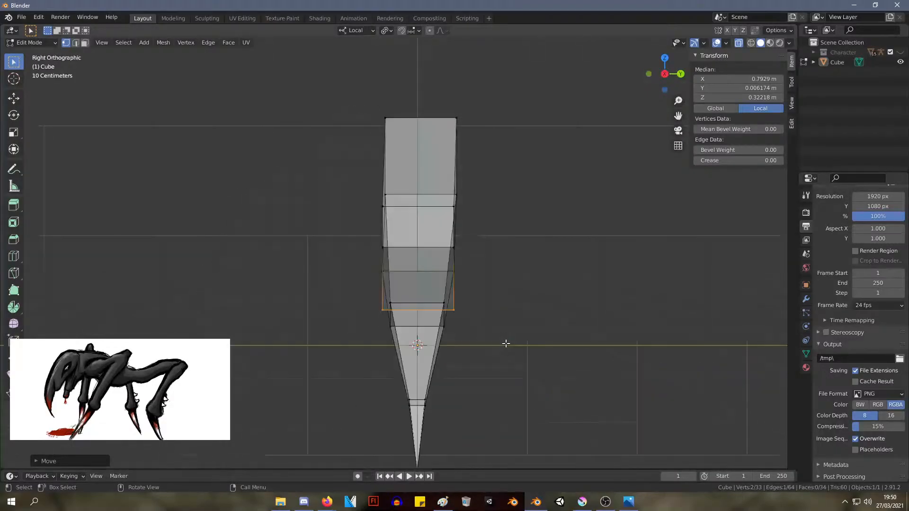
{"action": "key", "text": "g"}
{"action": "key", "text": "z"}
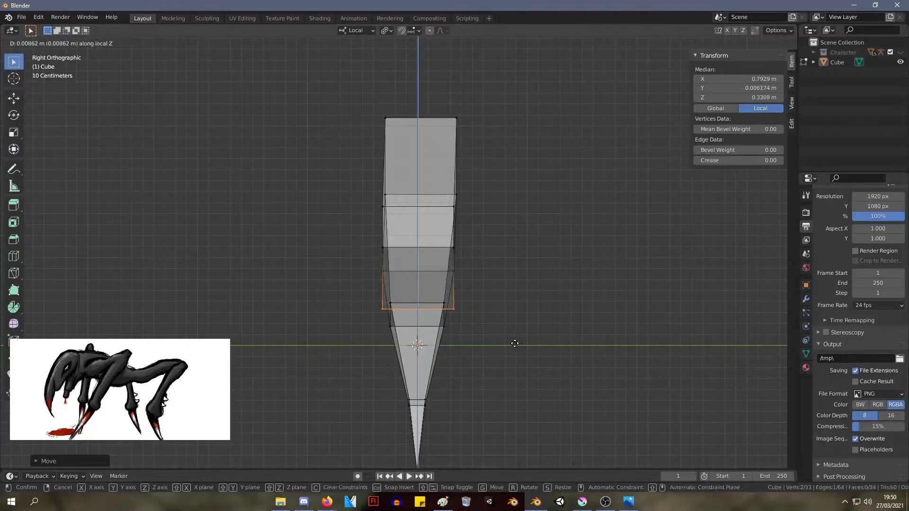
{"action": "left_click", "coordinate": [516, 344]}
Extrude the segment's inner underside face about 0.8 m down toward the claw to start a second prong
{"action": "middle_click_drag", "start_coordinate": [606, 354], "coordinate": [437, 345]}
{"action": "middle_click_drag", "start_coordinate": [507, 346], "coordinate": [499, 308]}
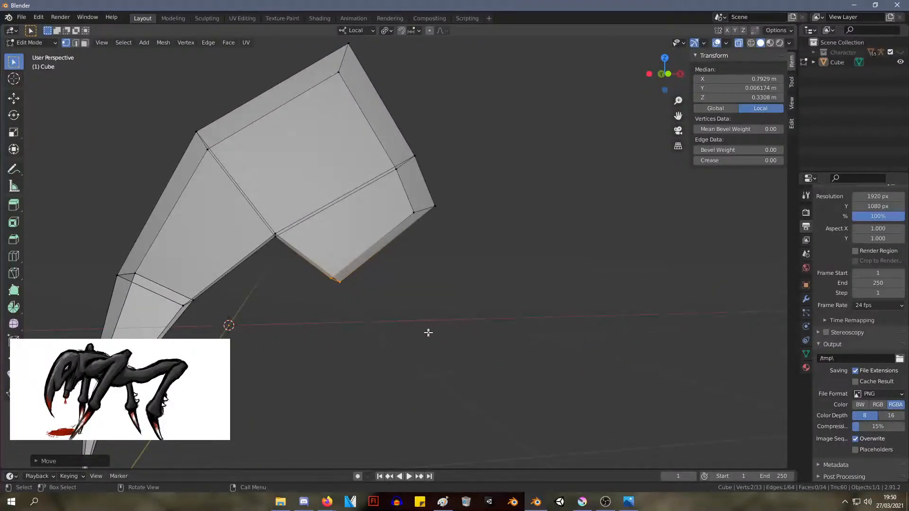
{"action": "left_click", "coordinate": [265, 214], "text": "shift"}
{"action": "key", "text": "e"}
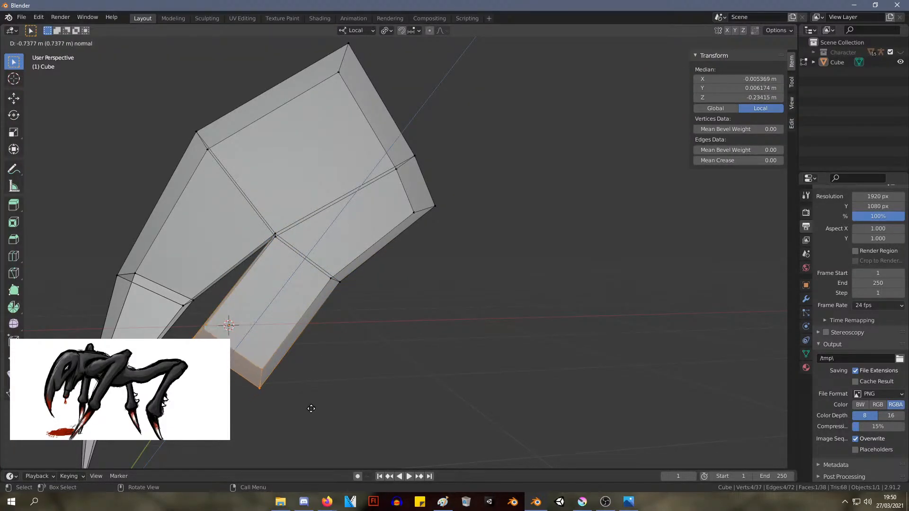
{"action": "left_click", "coordinate": [302, 416]}
Scale down the end face of the new prong and move it up and outward to shorten and taper the prong
{"action": "middle_click_drag", "start_coordinate": [303, 417], "coordinate": [416, 357]}
{"action": "left_click_drag", "start_coordinate": [328, 440], "coordinate": [187, 325]}
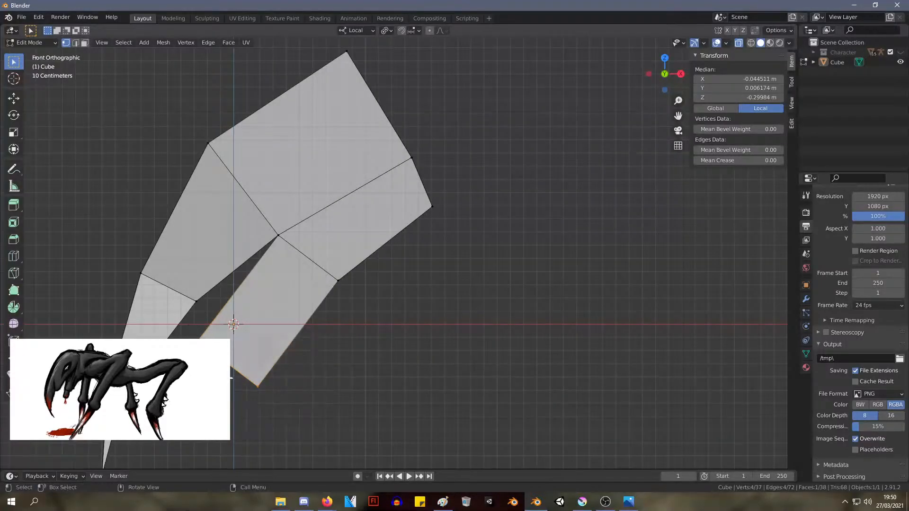
{"action": "key", "text": "s"}
{"action": "left_click", "coordinate": [262, 405]}
{"action": "key", "text": "g"}
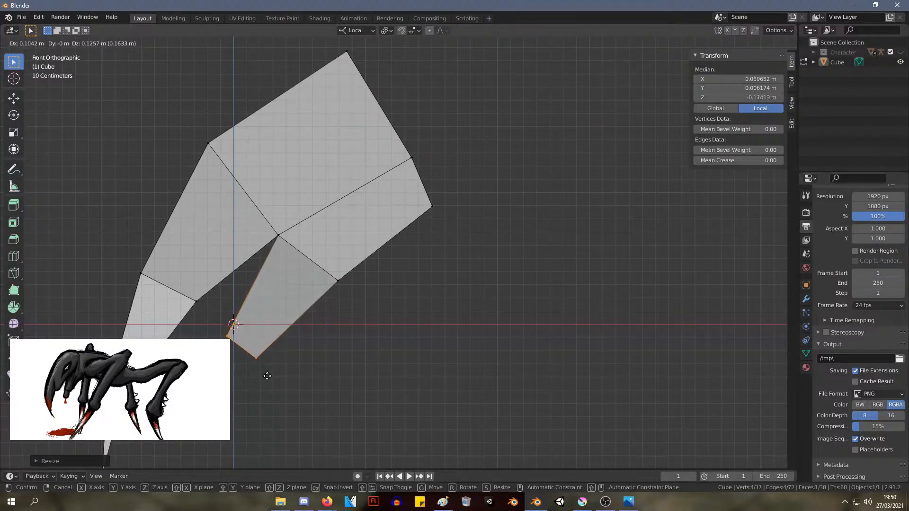
{"action": "left_click", "coordinate": [269, 373]}
Extrude the prong's end face downward along its normal to add a second section
{"action": "left_click_drag", "start_coordinate": [289, 388], "coordinate": [235, 352]}
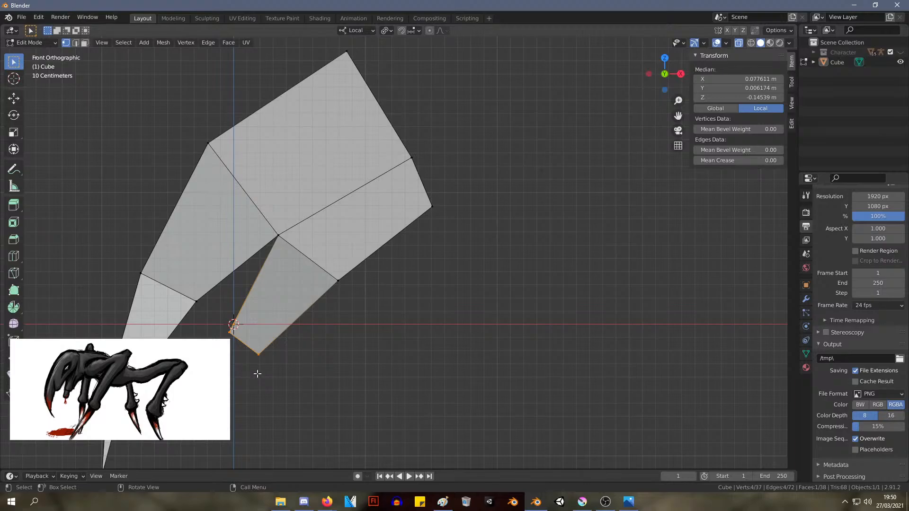
{"action": "key", "text": "e"}
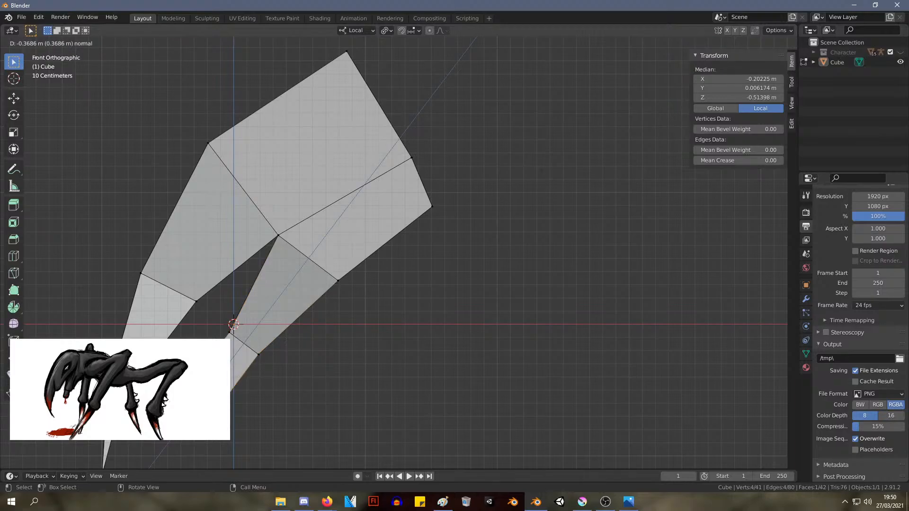
{"action": "left_click", "coordinate": [203, 402]}
Scale down slightly the vertex loop at the joint between the prong's two sections
{"action": "left_click_drag", "start_coordinate": [247, 448], "coordinate": [179, 376]}
{"action": "left_click_drag", "start_coordinate": [291, 390], "coordinate": [223, 305]}
{"action": "key", "text": "s"}
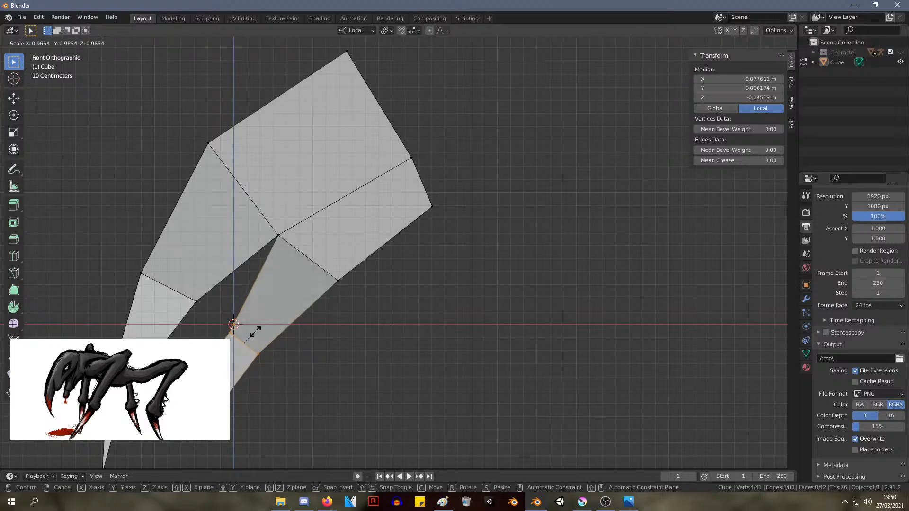
{"action": "left_click", "coordinate": [251, 326]}
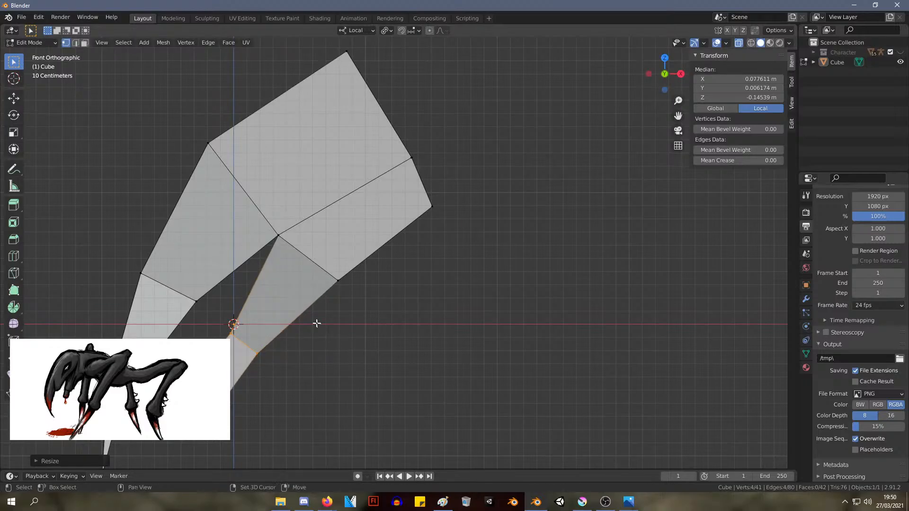
{"action": "middle_click_drag", "start_coordinate": [316, 320], "coordinate": [400, 301], "text": "shift"}
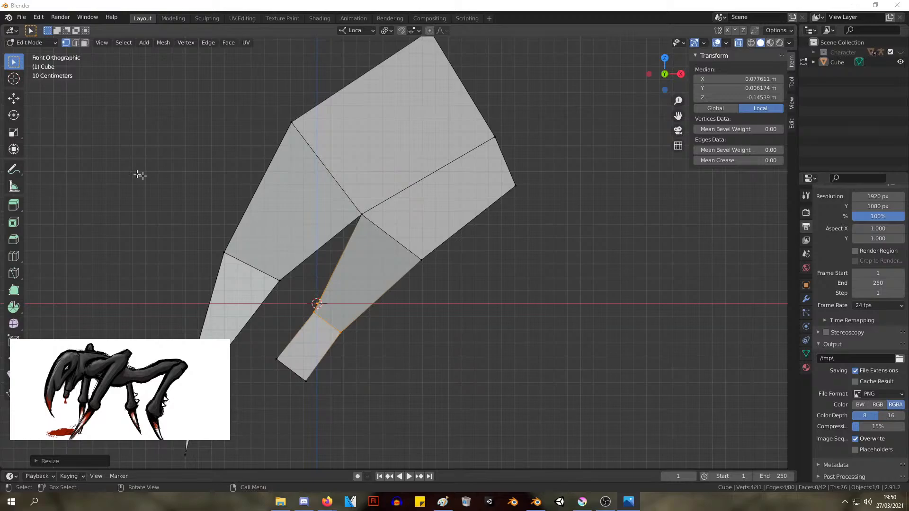
Open the preferences and examine the Input settings, including the NDOF options
{"action": "left_click", "coordinate": [21, 17]}
{"action": "mouse_move", "coordinate": [61, 185]}
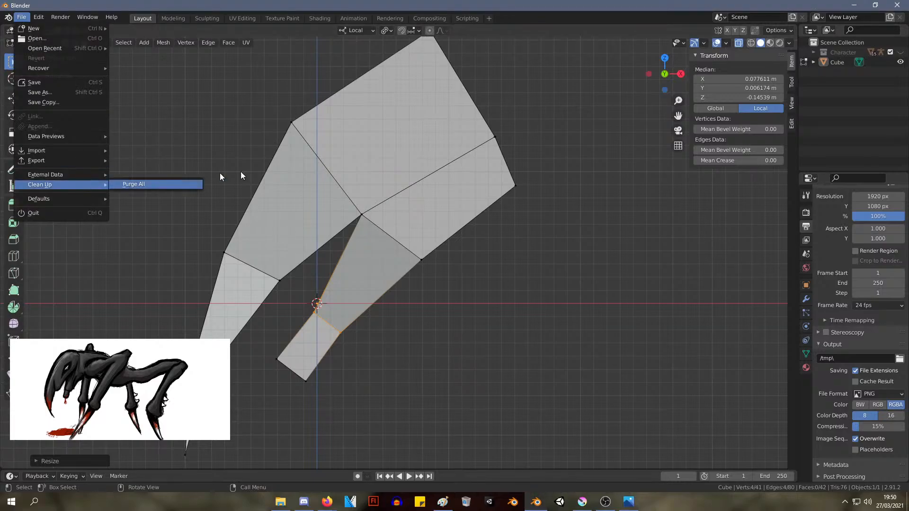
{"action": "left_click", "coordinate": [21, 17]}
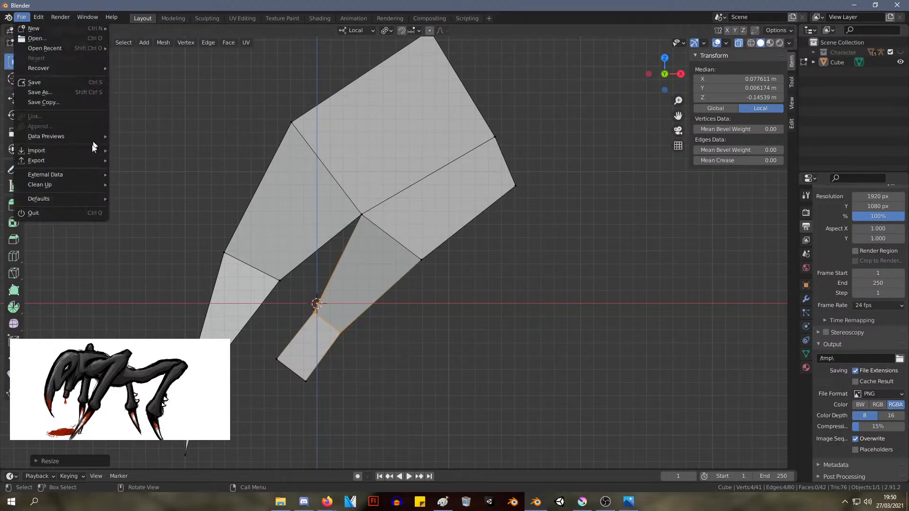
{"action": "left_click", "coordinate": [39, 17]}
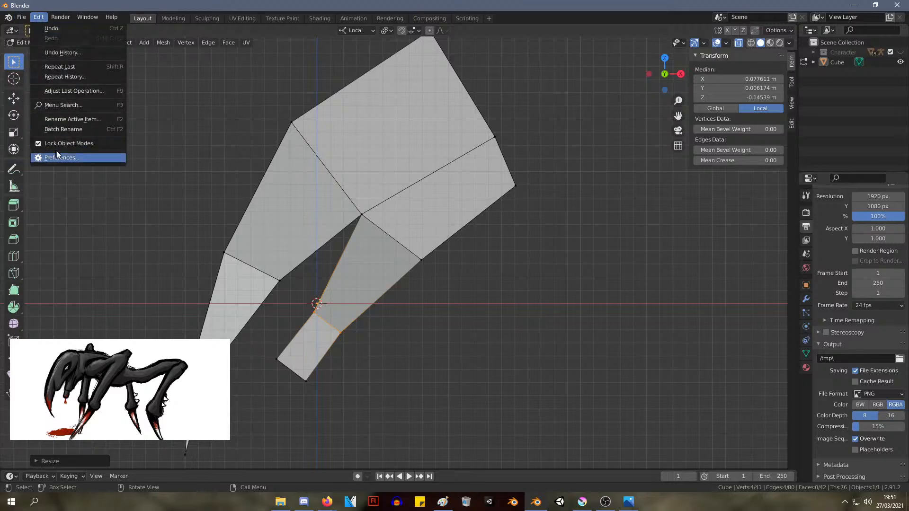
{"action": "left_click", "coordinate": [57, 157]}
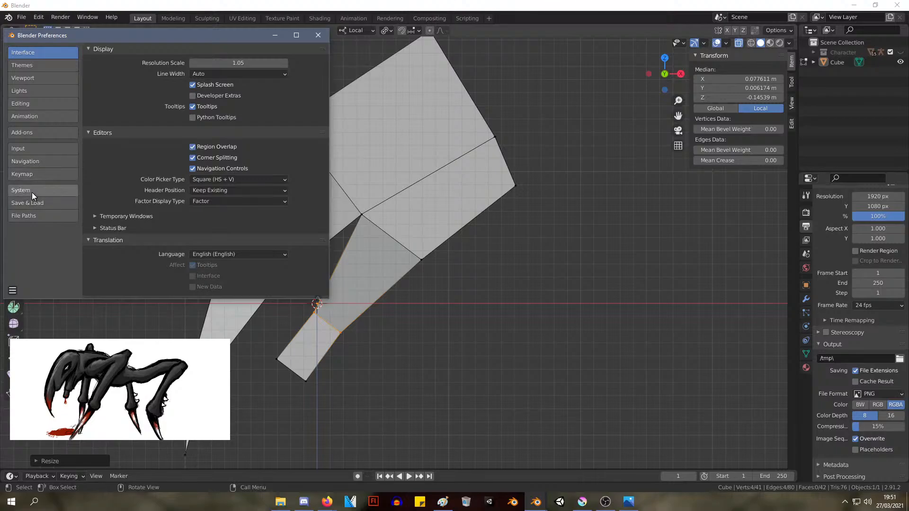
{"action": "left_click", "coordinate": [38, 151]}
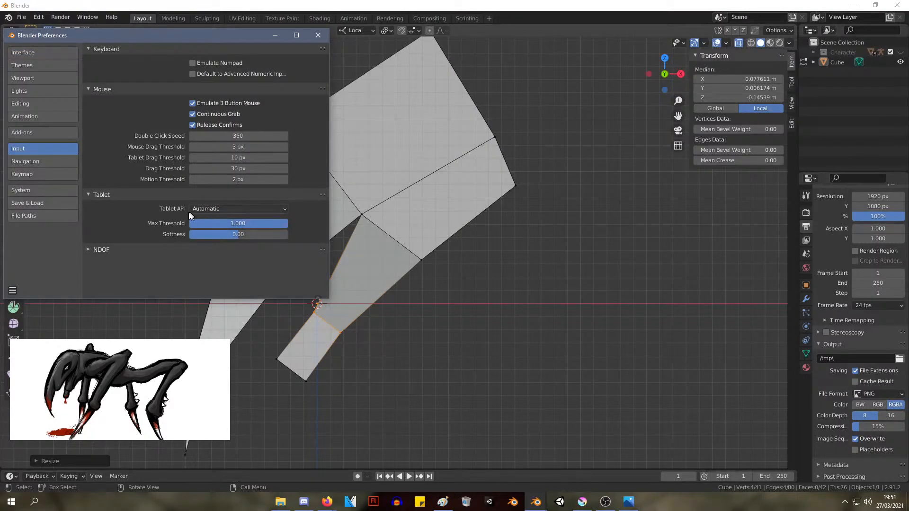
{"action": "left_click", "coordinate": [100, 249]}
{"action": "scroll", "coordinate": [123, 209], "scroll_direction": "down", "scroll_amount": 5}
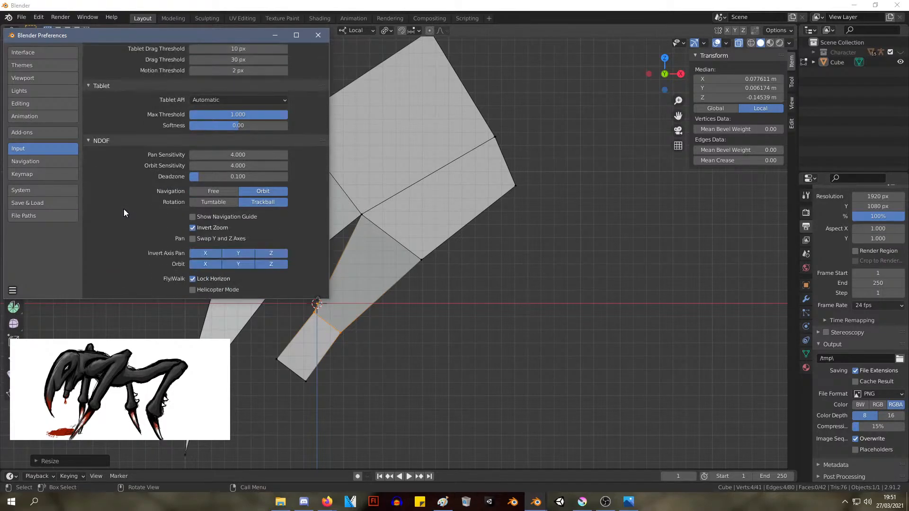
Look through the Keymap, Navigation, System, Save & Load, File Paths, Interface, Themes, Viewport, Editing and Animation preferences
{"action": "left_click", "coordinate": [26, 173]}
{"action": "left_click", "coordinate": [35, 161]}
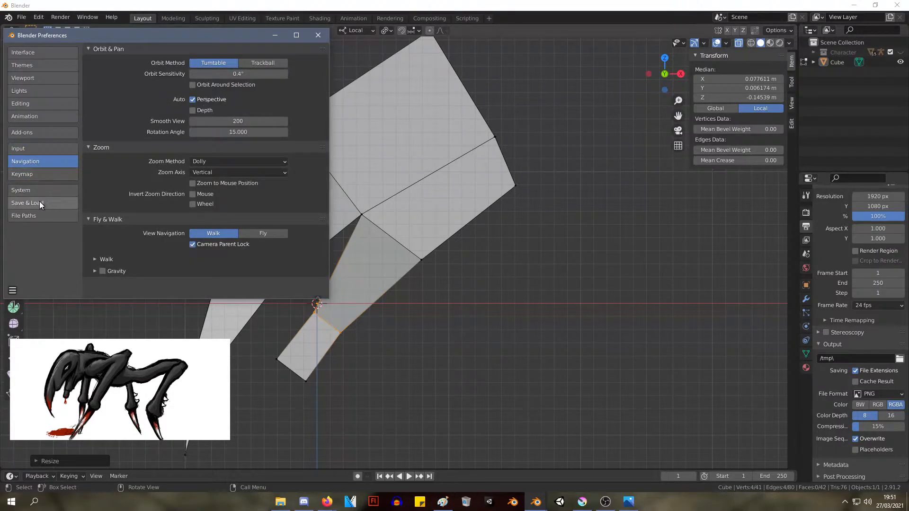
{"action": "left_click", "coordinate": [46, 190]}
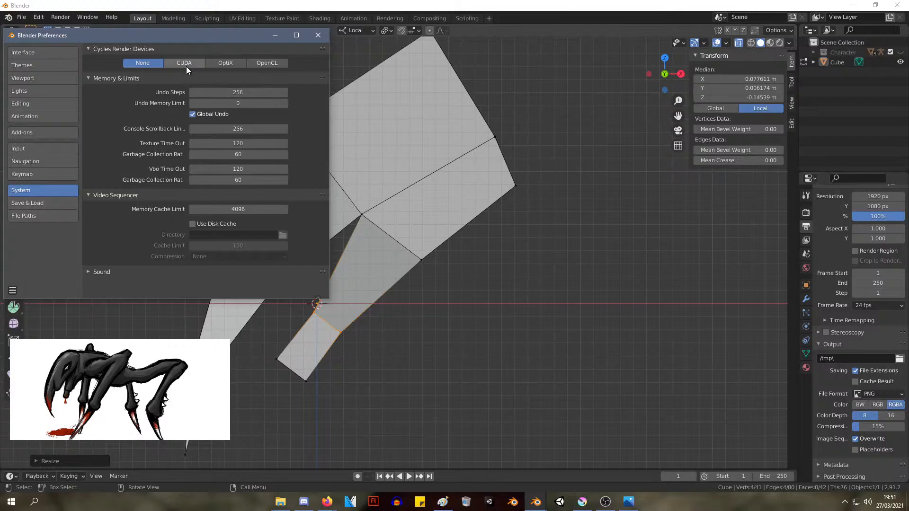
{"action": "left_click", "coordinate": [46, 205]}
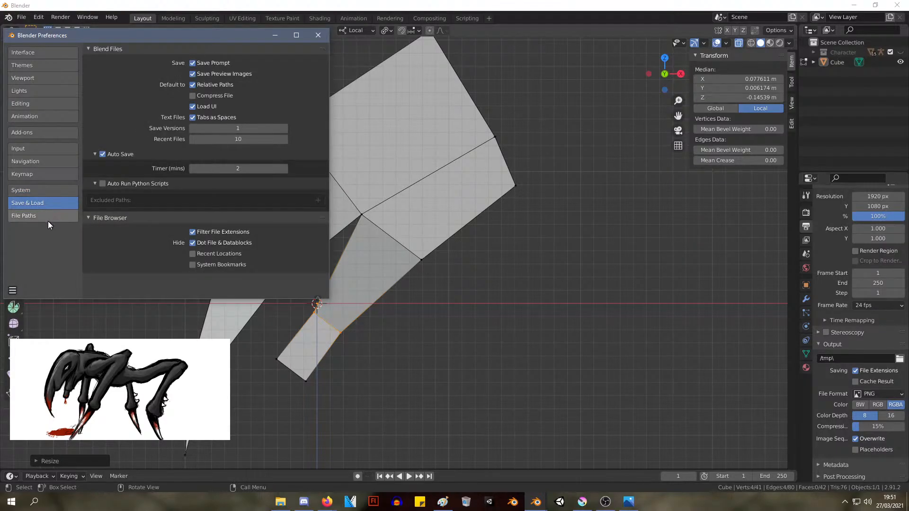
{"action": "left_click", "coordinate": [49, 218]}
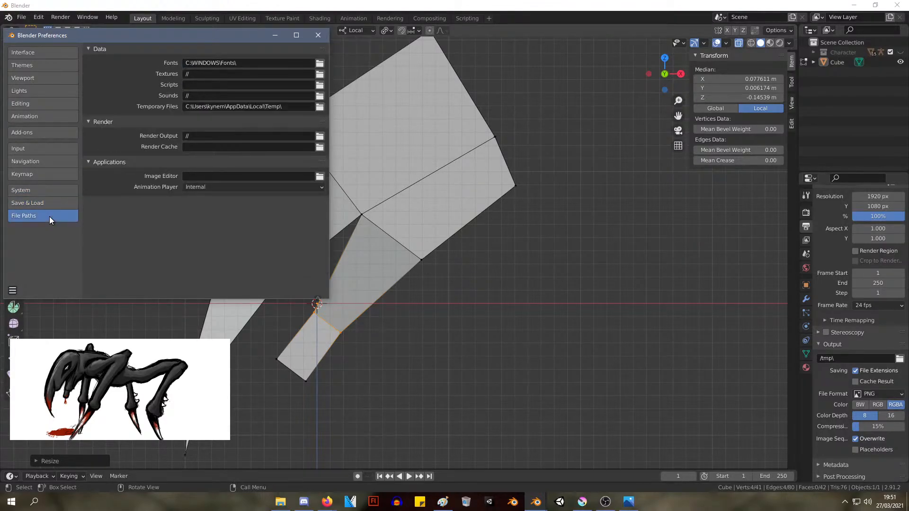
{"action": "left_click", "coordinate": [44, 53]}
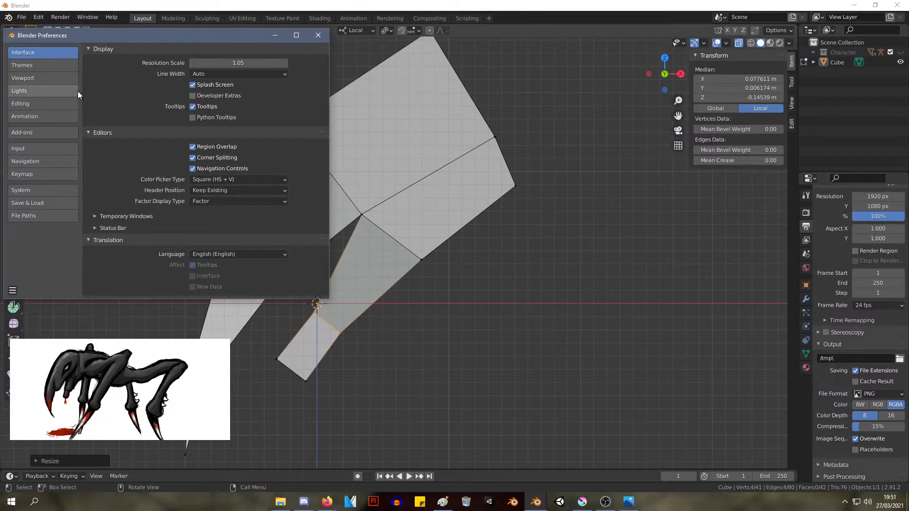
{"action": "left_click", "coordinate": [54, 65]}
{"action": "left_click", "coordinate": [51, 80]}
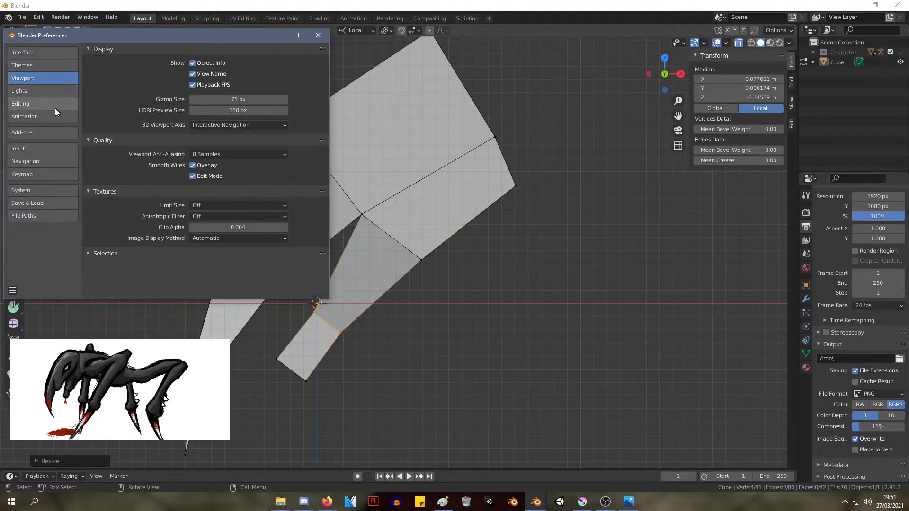
{"action": "left_click", "coordinate": [99, 253]}
{"action": "left_click", "coordinate": [98, 253]}
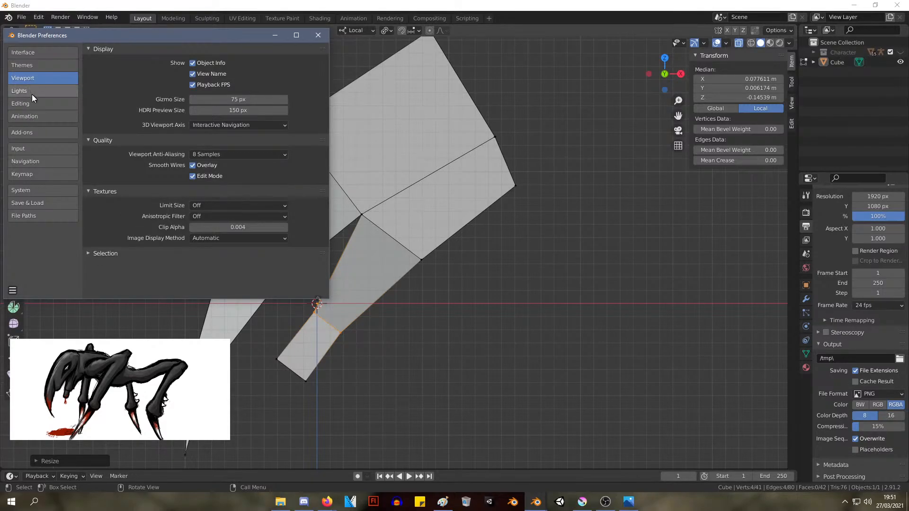
{"action": "left_click", "coordinate": [32, 103]}
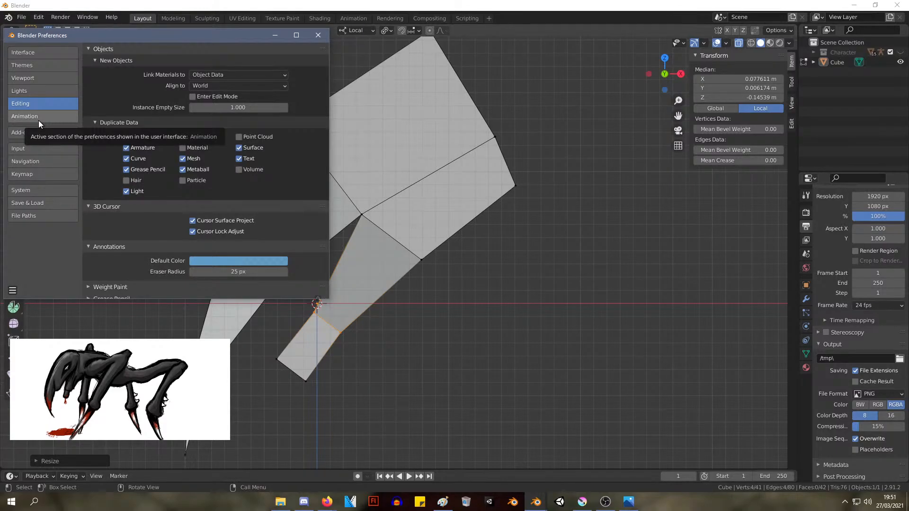
{"action": "left_click", "coordinate": [37, 121]}
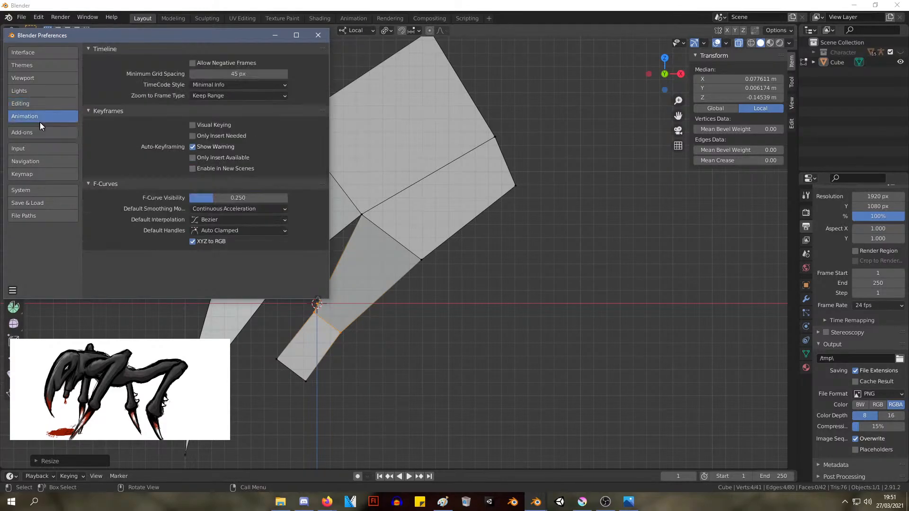
Search the add-ons for "input" and close the preferences
{"action": "left_click", "coordinate": [37, 133]}
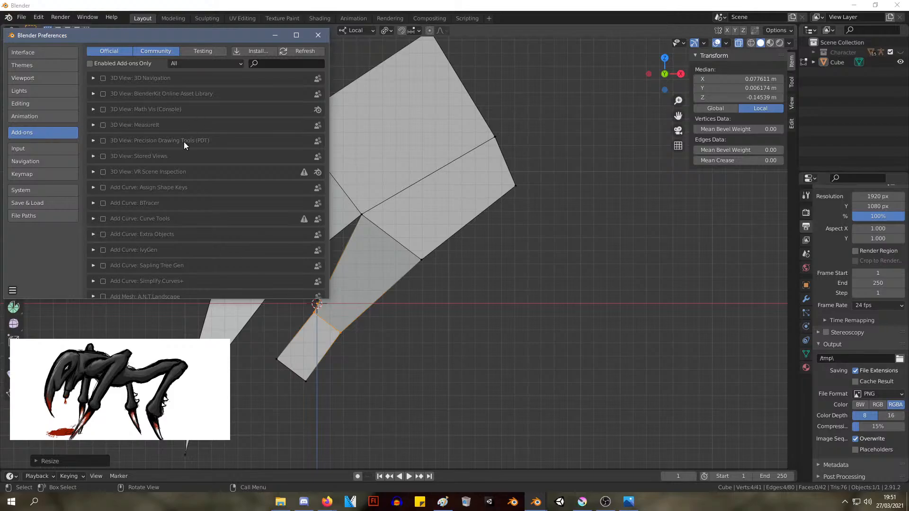
{"action": "left_click", "coordinate": [286, 63]}
{"action": "type", "text": "input"}
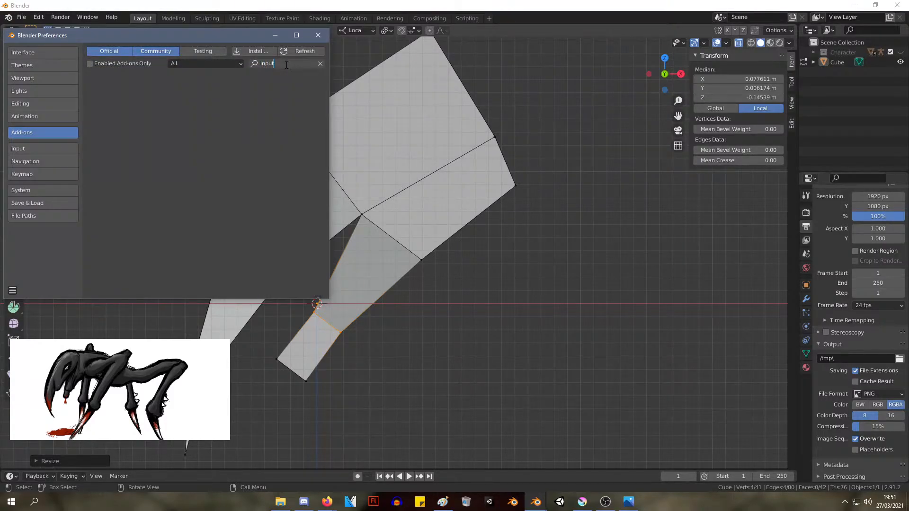
{"action": "key", "text": "Return"}
{"action": "left_click", "coordinate": [319, 35]}
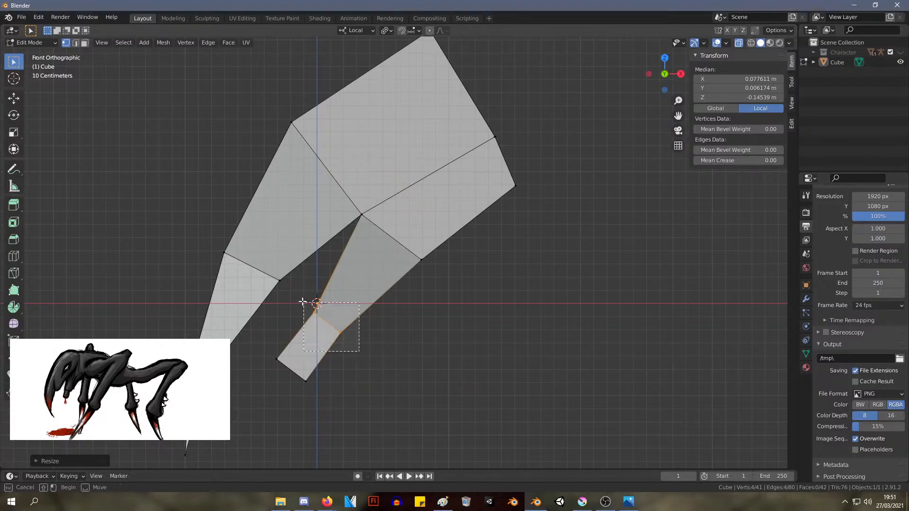
Move the prong's joint loop about 0.05 m up and toward the claw, and scale down the prong's end face
{"action": "key", "text": "g"}
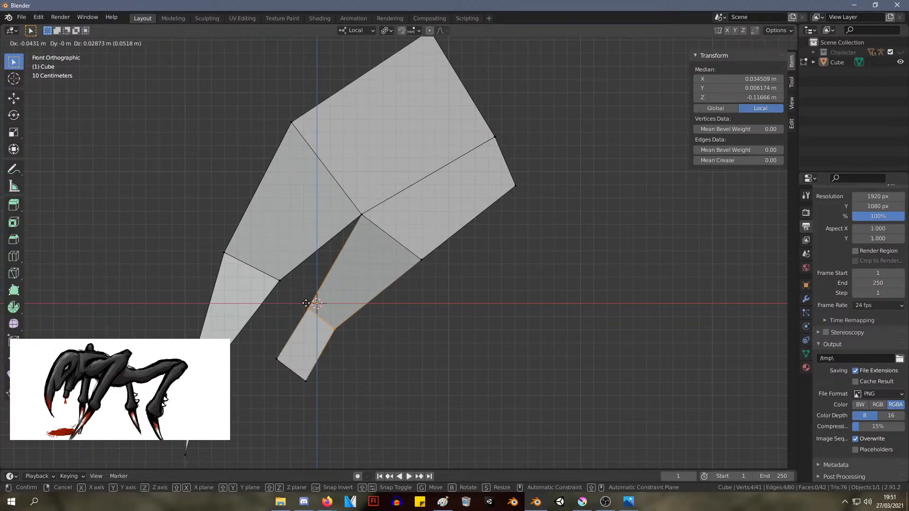
{"action": "left_click", "coordinate": [304, 304]}
{"action": "middle_click_drag", "start_coordinate": [379, 317], "coordinate": [376, 304]}
{"action": "scroll", "coordinate": [376, 304], "scroll_direction": "up", "scroll_amount": 3}
{"action": "key", "text": "s"}
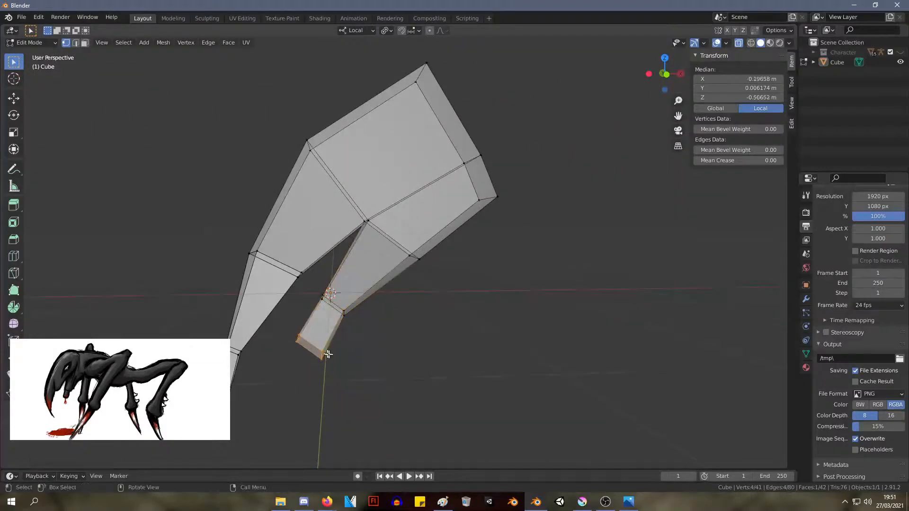
{"action": "left_click", "coordinate": [332, 352]}
{"action": "middle_click_drag", "start_coordinate": [332, 352], "coordinate": [329, 294]}
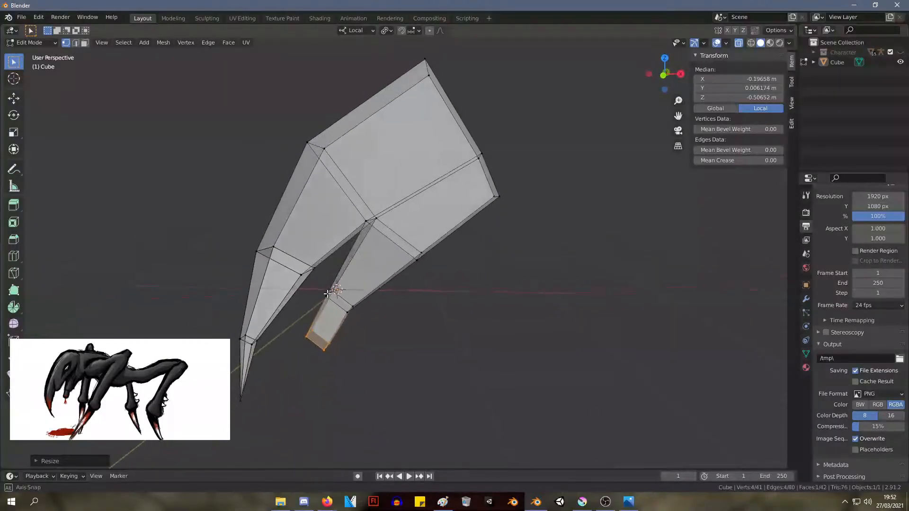
{"action": "middle_click_drag", "start_coordinate": [549, 203], "coordinate": [507, 189]}
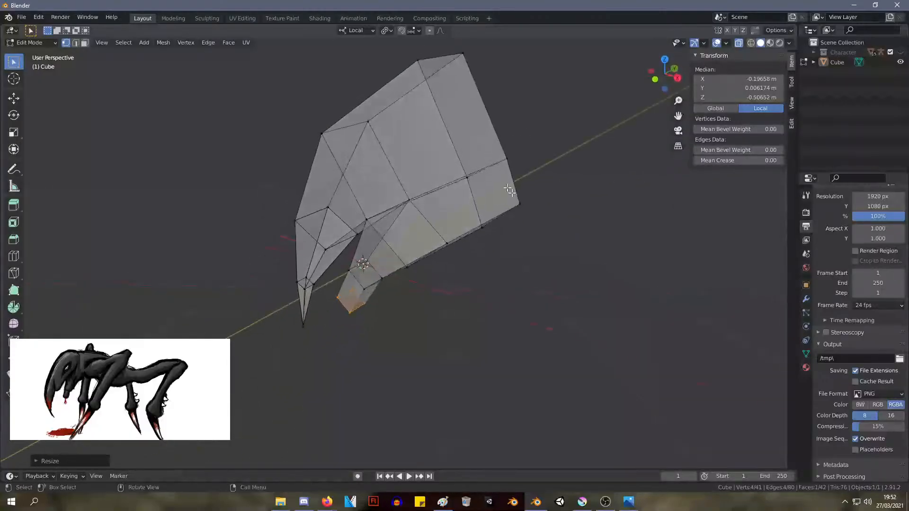
Extrude the head's rear end face outward along its normal to start a new segment
{"action": "left_click_drag", "start_coordinate": [581, 266], "coordinate": [592, 141]}
{"action": "middle_click_drag", "start_coordinate": [600, 145], "coordinate": [620, 137]}
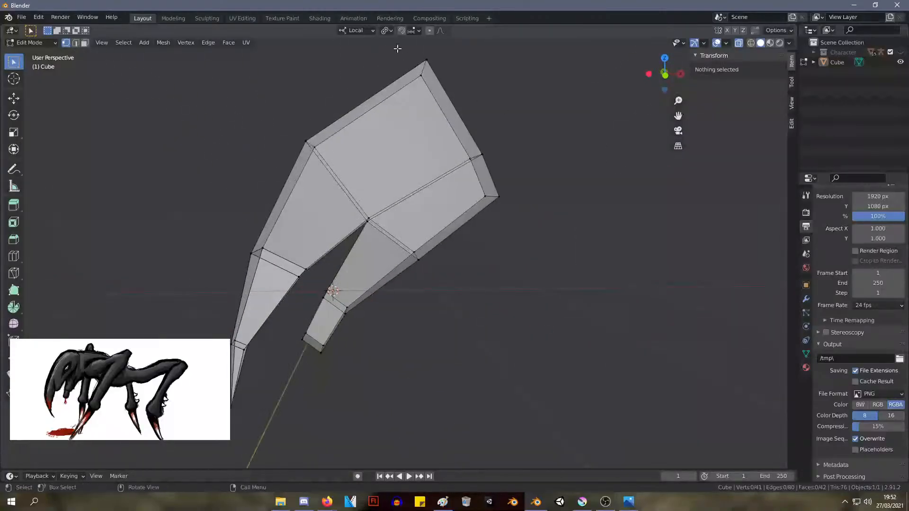
{"action": "left_click_drag", "start_coordinate": [397, 49], "coordinate": [578, 212]}
{"action": "key", "text": "e"}
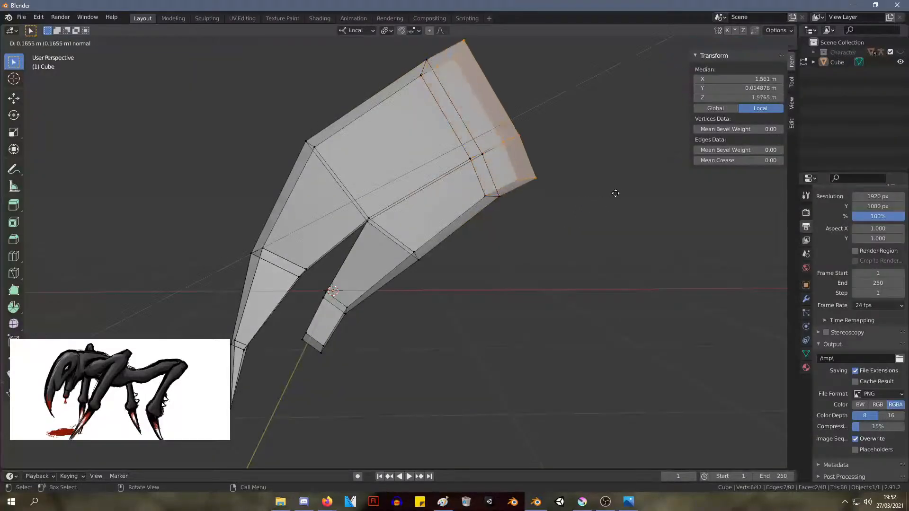
{"action": "left_click", "coordinate": [626, 186]}
{"action": "key", "text": "g"}
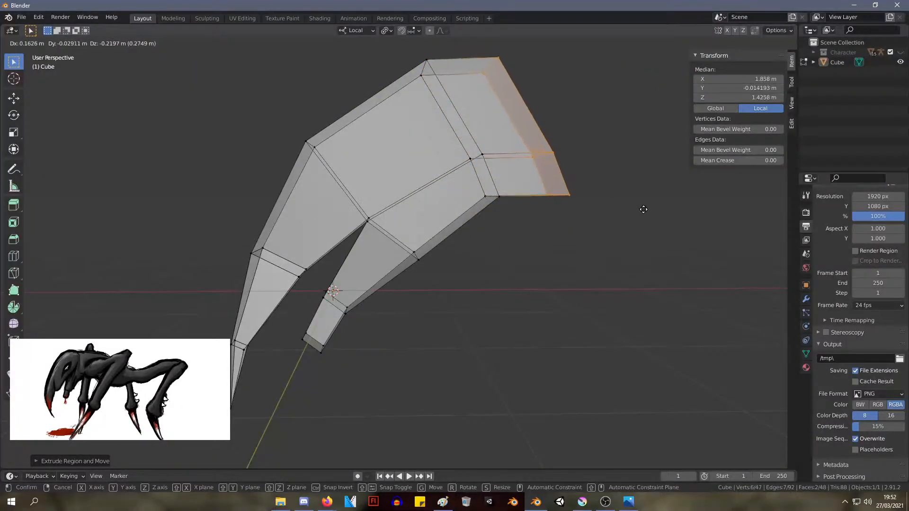
{"action": "right_click", "coordinate": [643, 207]}
Shift the extruded rear face slightly outward and down in the front view
{"action": "key", "text": "KP_1"}
{"action": "key", "text": "KP_3"}
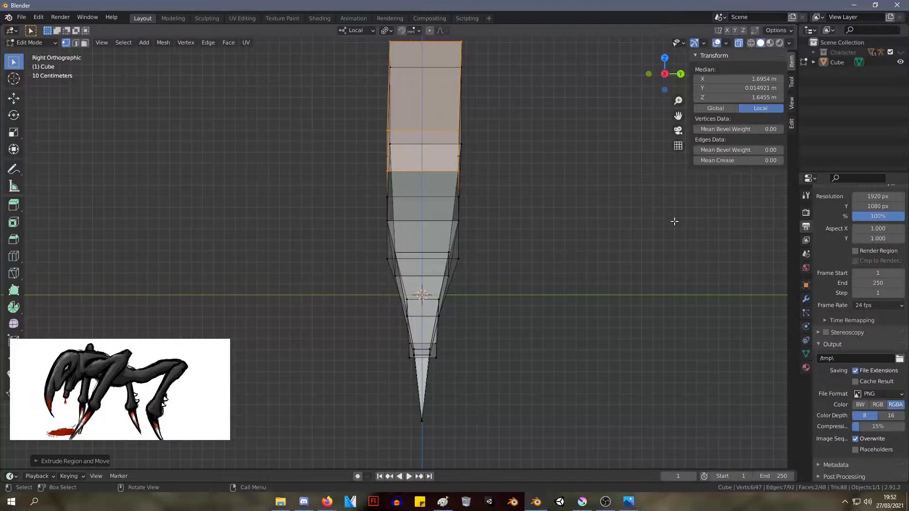
{"action": "key", "text": "KP_1"}
{"action": "key", "text": "g"}
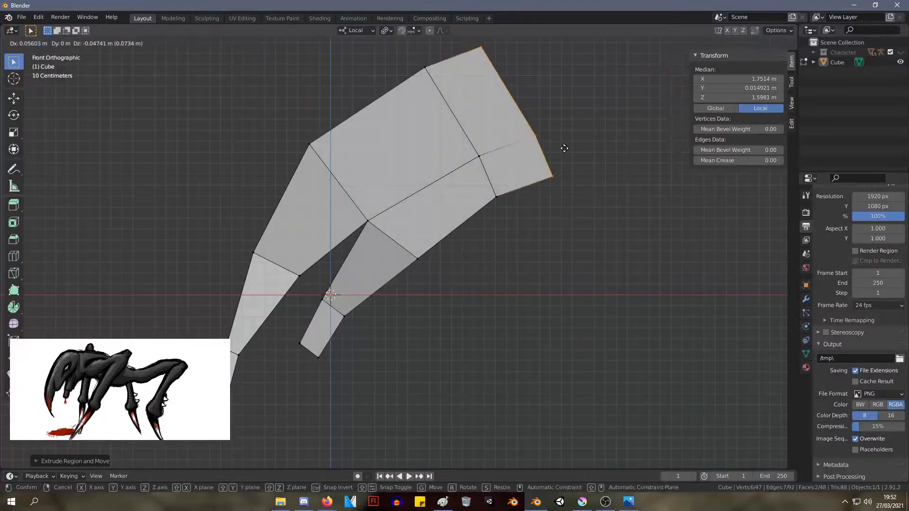
{"action": "left_click", "coordinate": [572, 161]}
Move the rear face's top corner outward and its bottom corner about 0.15 m inward to straighten the end
{"action": "left_click_drag", "start_coordinate": [536, 99], "coordinate": [480, 43]}
{"action": "key", "text": "g"}
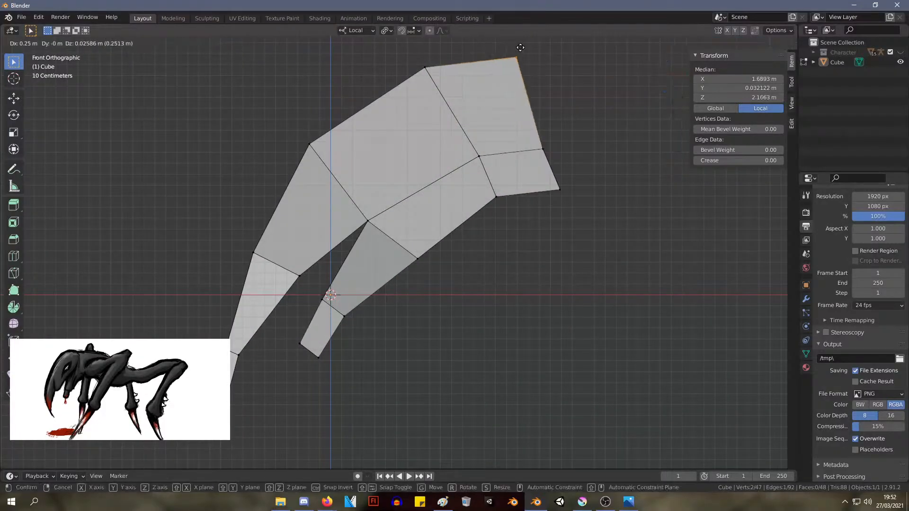
{"action": "left_click", "coordinate": [535, 44]}
{"action": "left_click_drag", "start_coordinate": [593, 212], "coordinate": [537, 183]}
{"action": "key", "text": "g"}
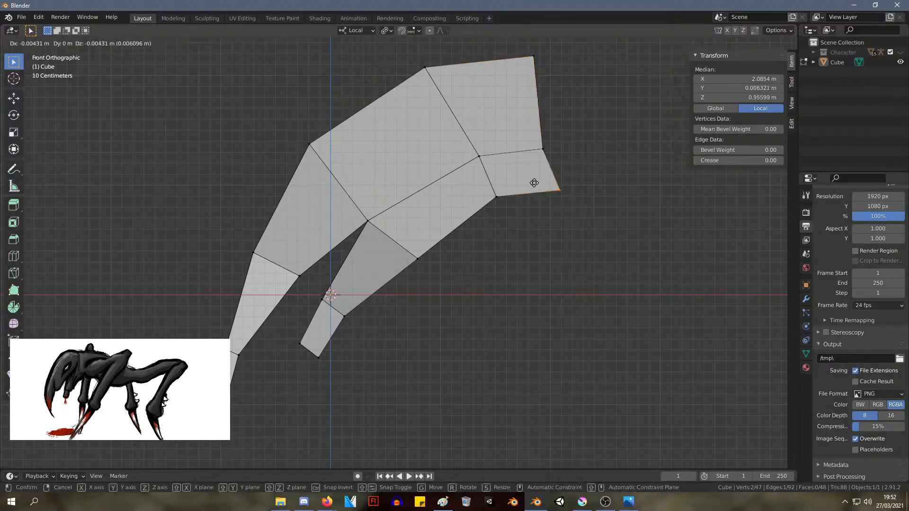
{"action": "left_click", "coordinate": [519, 185]}
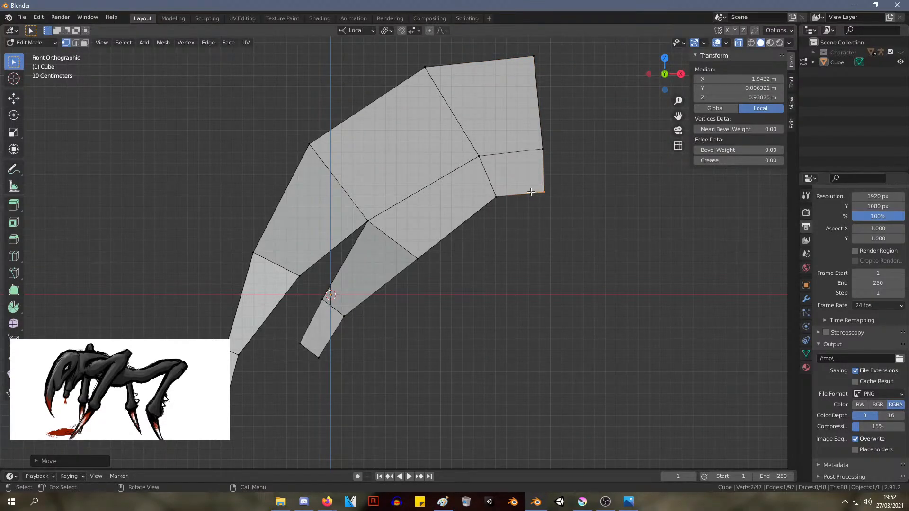
{"action": "scroll", "coordinate": [474, 137], "scroll_direction": "up", "scroll_amount": 1}
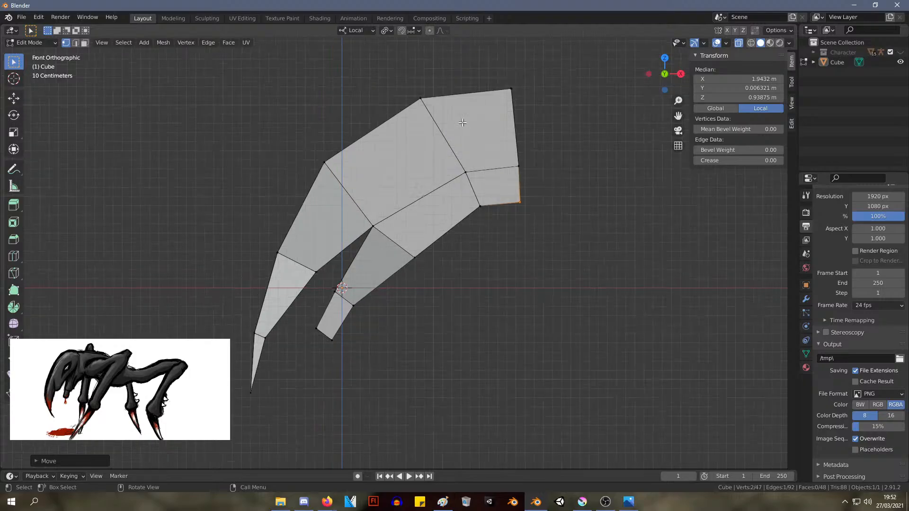
{"action": "scroll", "coordinate": [441, 105], "scroll_direction": "down", "scroll_amount": 1}
{"action": "left_click", "coordinate": [478, 151]}
{"action": "key", "text": "g"}
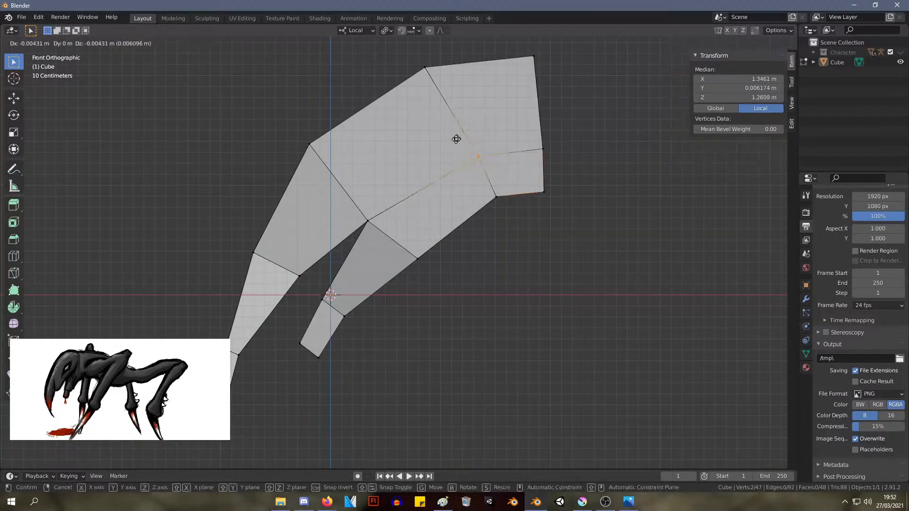
{"action": "left_click", "coordinate": [459, 138]}
{"action": "left_click", "coordinate": [496, 196]}
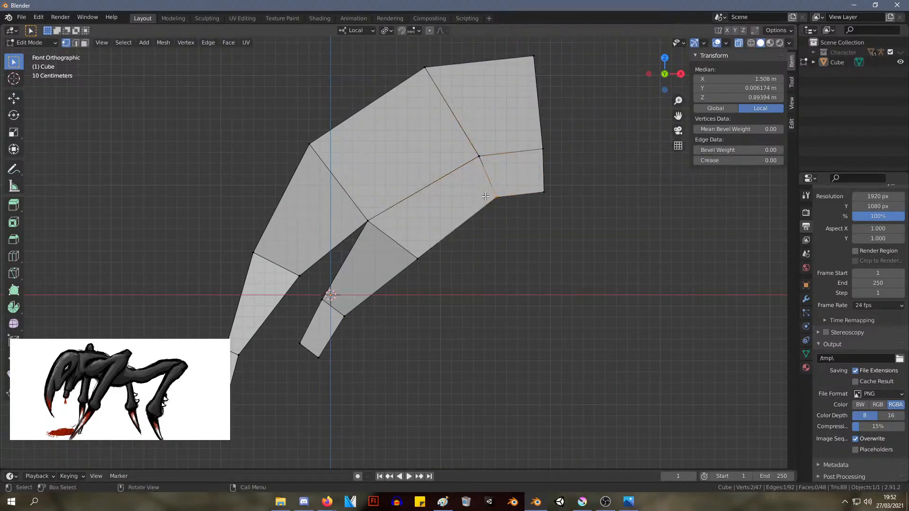
{"action": "key", "text": "g"}
{"action": "key", "text": "Escape"}
Move the rear end's middle vertices about 0.22 m outward and up, and the adjoining loop's middle vertices about 0.16 m up
{"action": "left_click", "coordinate": [543, 149]}
{"action": "key", "text": "g"}
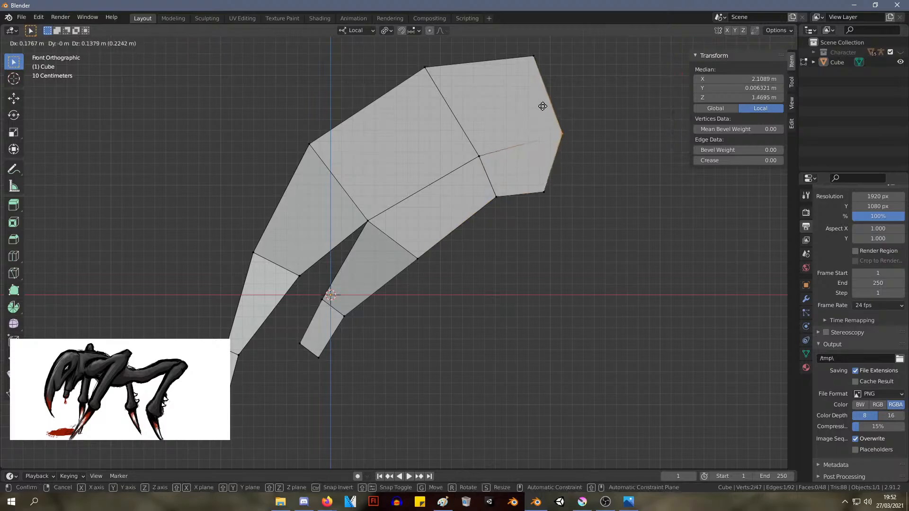
{"action": "left_click", "coordinate": [543, 103]}
{"action": "left_click", "coordinate": [480, 156]}
{"action": "key", "text": "g"}
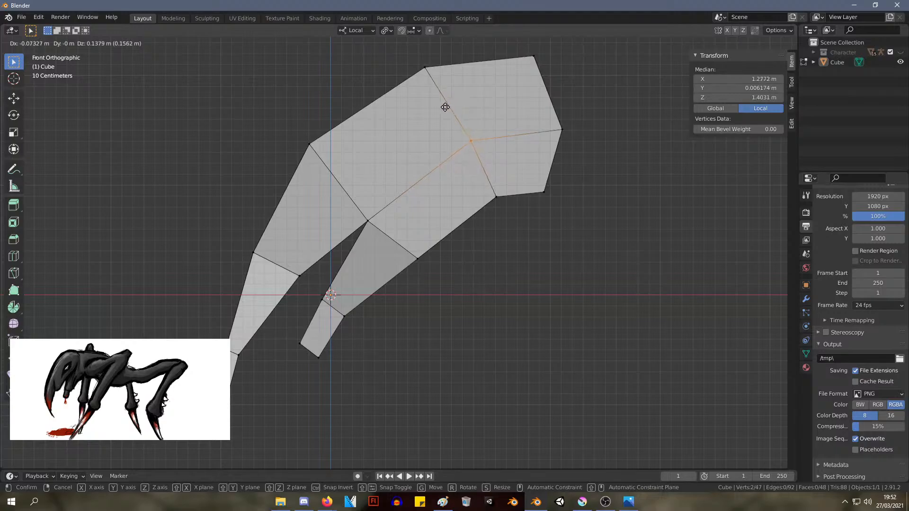
{"action": "left_click", "coordinate": [464, 115]}
Move the rear end's middle vertices slightly up and inward to soften the rear outline
{"action": "left_click", "coordinate": [563, 130]}
{"action": "key", "text": "g"}
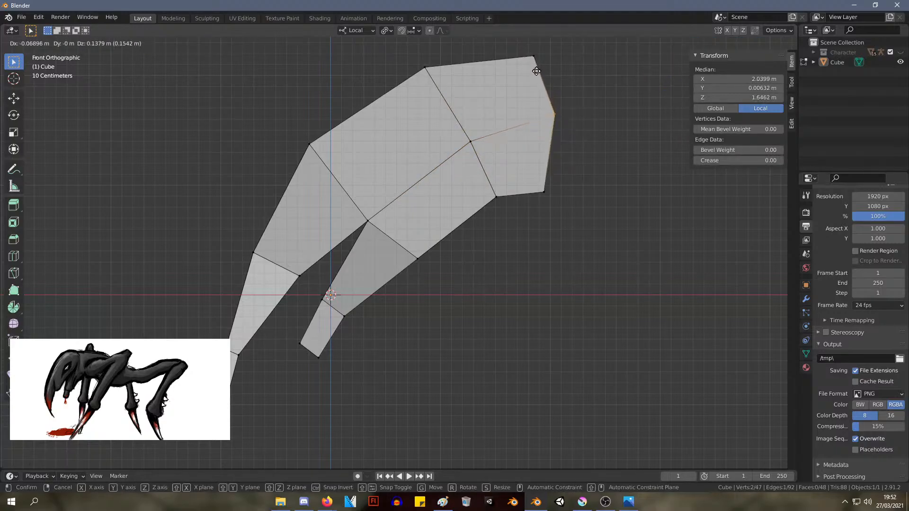
{"action": "left_click", "coordinate": [536, 77]}
{"action": "left_click", "coordinate": [374, 230]}
{"action": "key", "text": "g"}
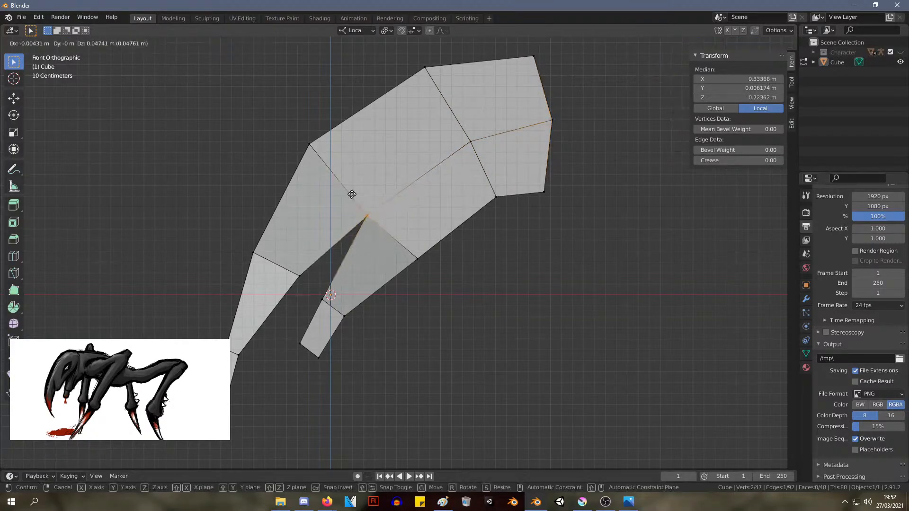
{"action": "key", "text": "Escape"}
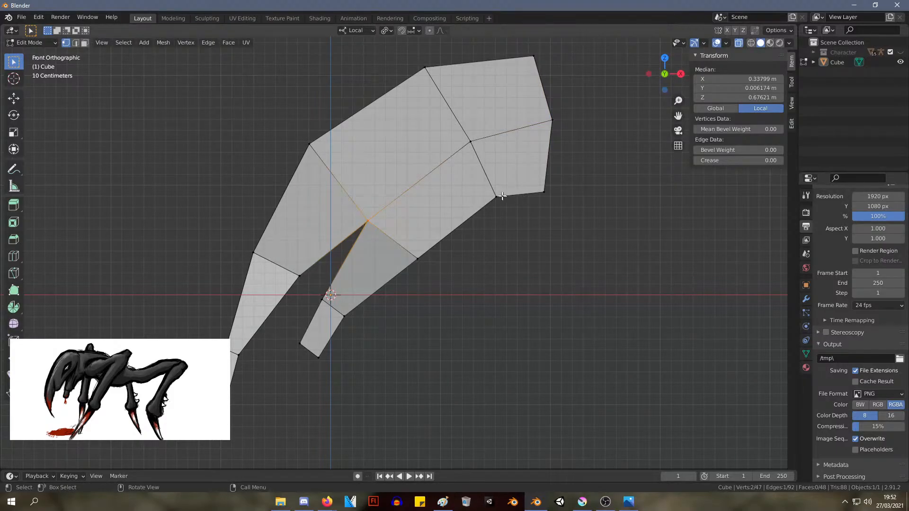
Nudge the adjoining loop's middle vertices toward the rear, and lower the rear end's middle vertices about 0.09 m
{"action": "left_click_drag", "start_coordinate": [496, 160], "coordinate": [449, 113]}
{"action": "key", "text": "g"}
{"action": "left_click", "coordinate": [453, 112]}
{"action": "left_click_drag", "start_coordinate": [563, 136], "coordinate": [544, 110]}
{"action": "key", "text": "g"}
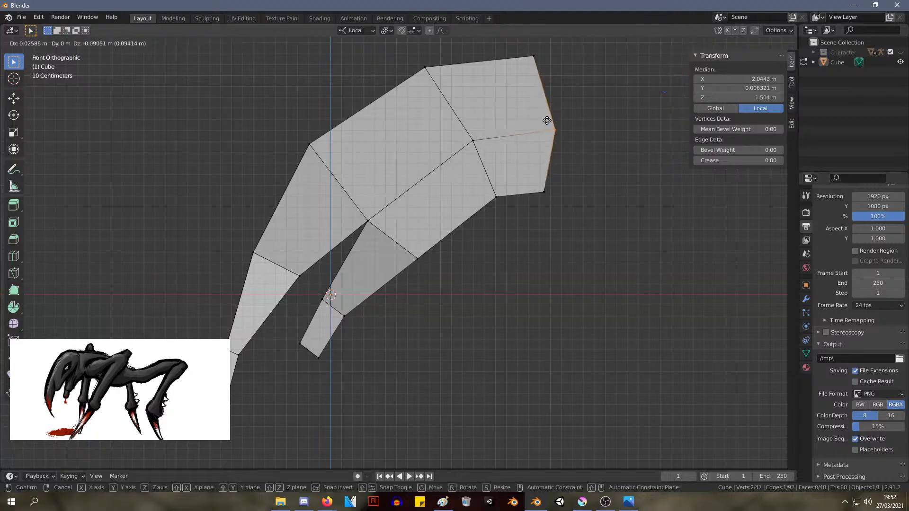
{"action": "left_click", "coordinate": [548, 120]}
Add a centred lengthwise loop cut that splits the head into two halves across its width
{"action": "scroll", "coordinate": [432, 123], "scroll_direction": "down", "scroll_amount": 1}
{"action": "middle_click_drag", "start_coordinate": [432, 123], "coordinate": [378, 119]}
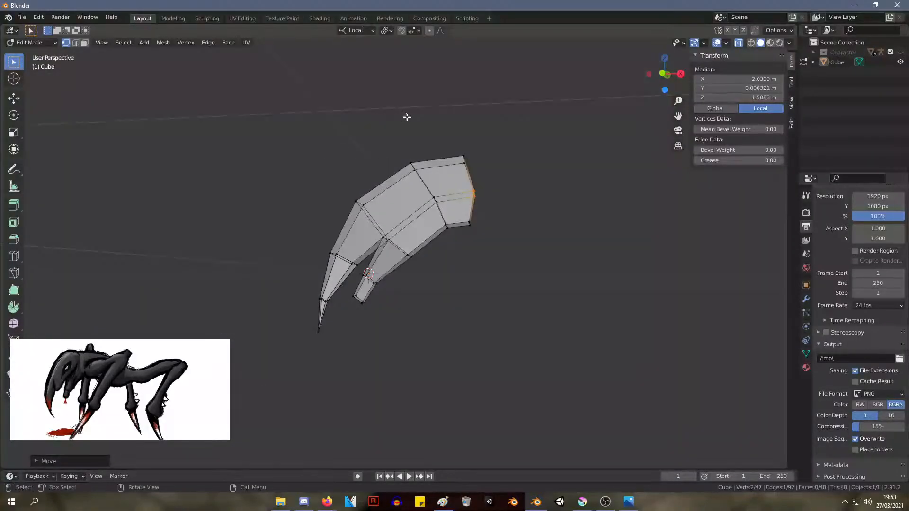
{"action": "scroll", "coordinate": [571, 162], "scroll_direction": "up", "scroll_amount": 2}
{"action": "scroll", "coordinate": [515, 137], "scroll_direction": "up", "scroll_amount": 1}
{"action": "middle_click_drag", "start_coordinate": [514, 137], "coordinate": [322, 176]}
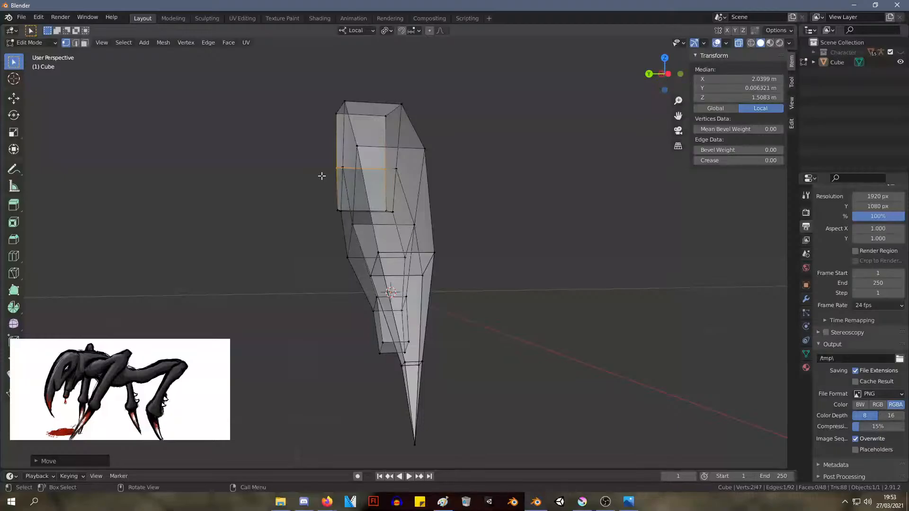
{"action": "key", "text": "KP_3"}
{"action": "key", "text": "ctrl+r"}
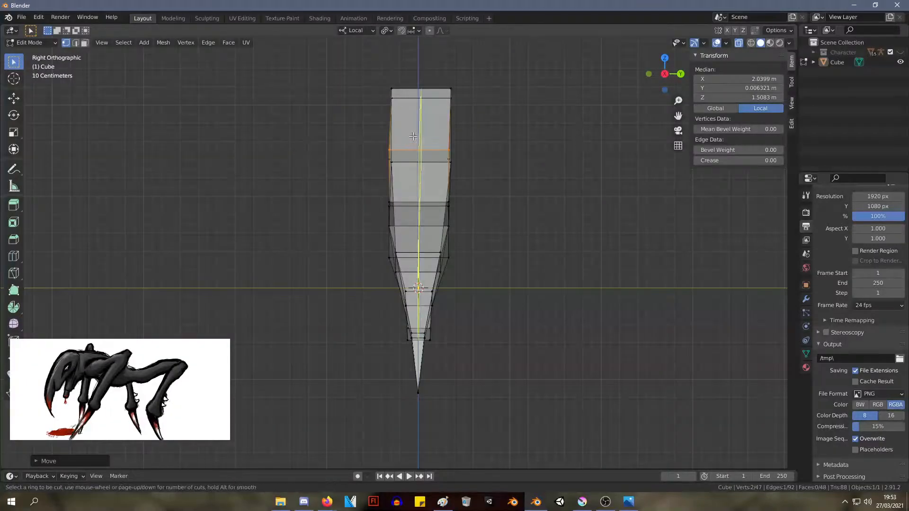
{"action": "left_click", "coordinate": [413, 137]}
{"action": "right_click", "coordinate": [413, 136]}
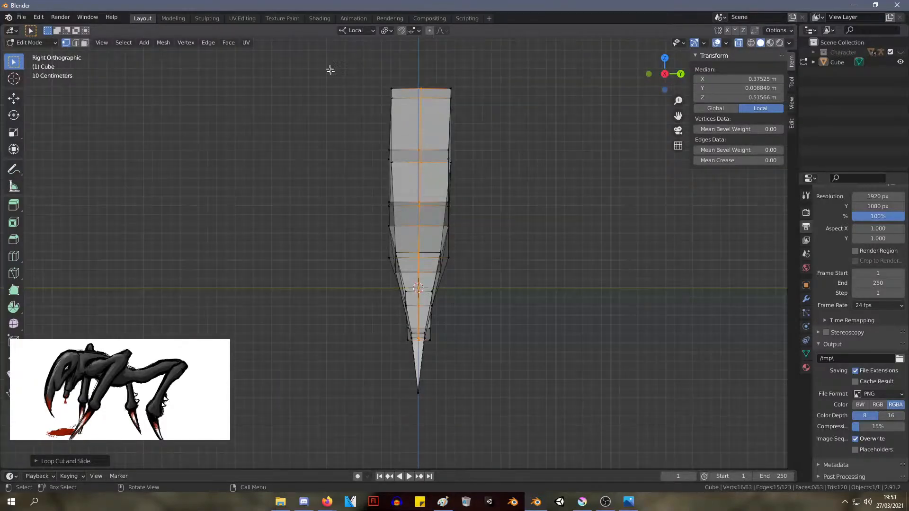
Delete the vertices of the head's negative Y half, keeping the centre loop
{"action": "left_click_drag", "start_coordinate": [330, 70], "coordinate": [351, 54]}
{"action": "key", "text": "x"}
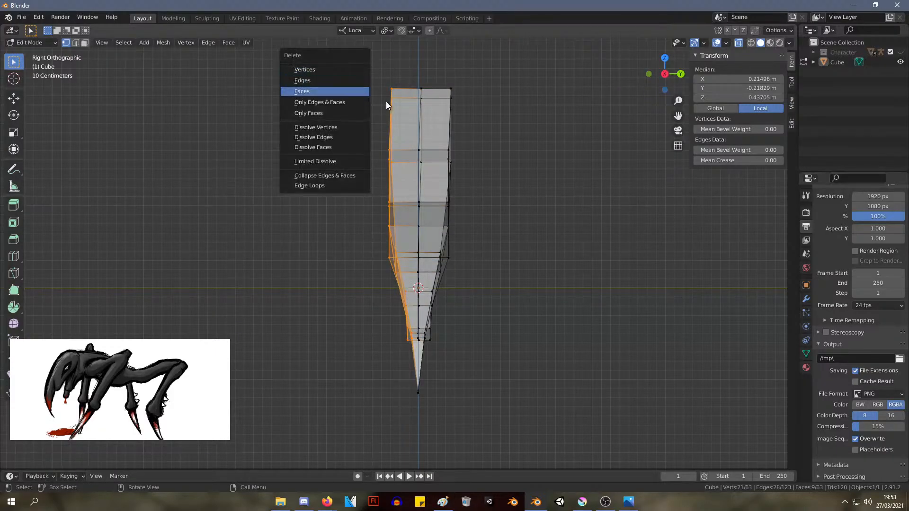
{"action": "left_click", "coordinate": [337, 67]}
Delete the single vertex at the tip of the long claw
{"action": "middle_click_drag", "start_coordinate": [337, 67], "coordinate": [674, 253]}
{"action": "left_click_drag", "start_coordinate": [359, 418], "coordinate": [320, 348]}
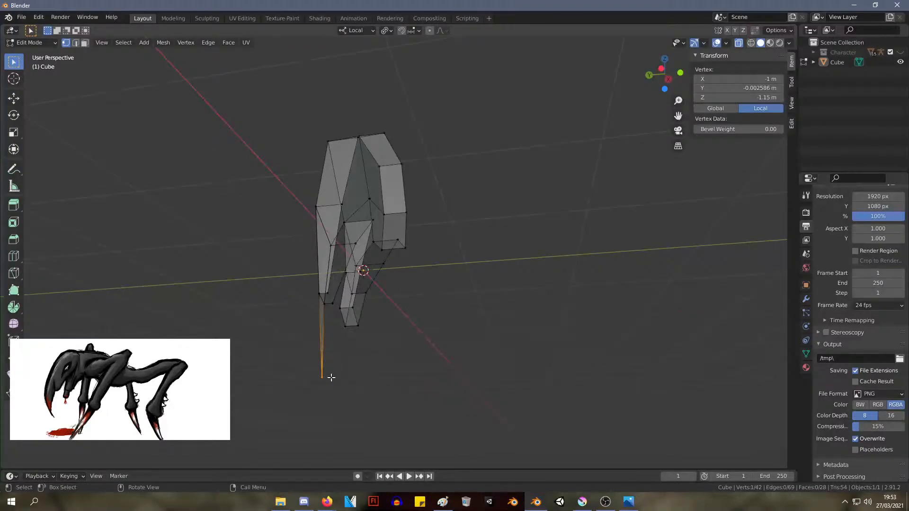
{"action": "key", "text": "x"}
{"action": "left_click", "coordinate": [330, 365]}
{"action": "middle_click_drag", "start_coordinate": [330, 365], "coordinate": [504, 269]}
Examine the half mesh in the front, back, top and right orthographic views
{"action": "key", "text": "KP_3"}
{"action": "key", "text": "KP_1"}
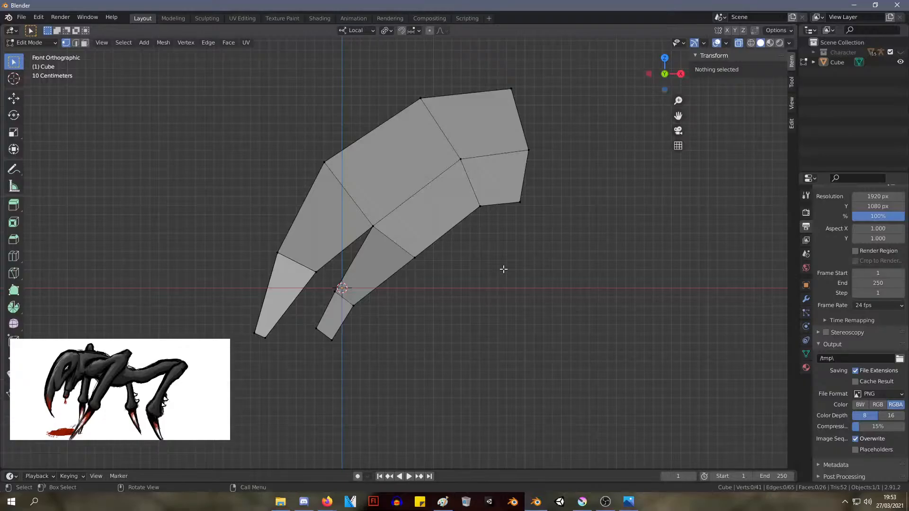
{"action": "key", "text": "ctrl+KP_1"}
{"action": "key", "text": "KP_7"}
{"action": "key", "text": "KP_1"}
{"action": "key", "text": "KP_3"}
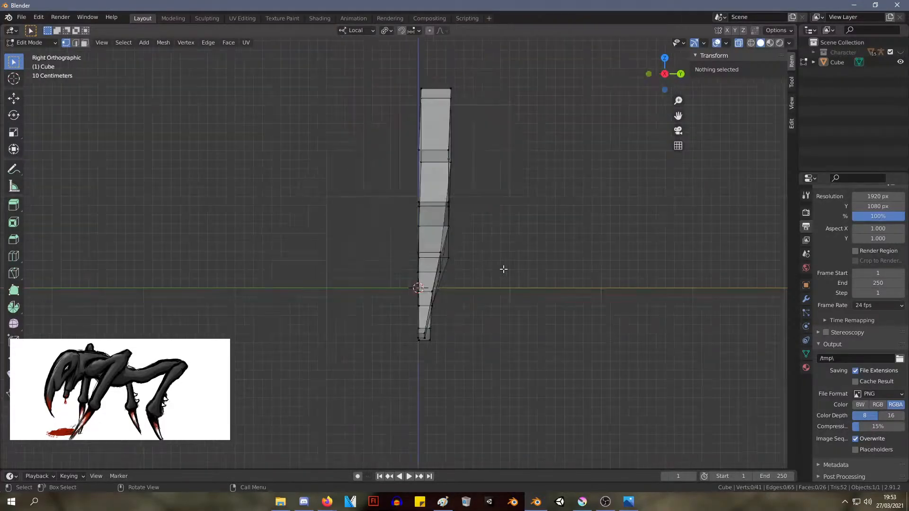
{"action": "key", "text": "KP_1"}
{"action": "key", "text": "KP_3"}
{"action": "key", "text": "alt+Tab"}
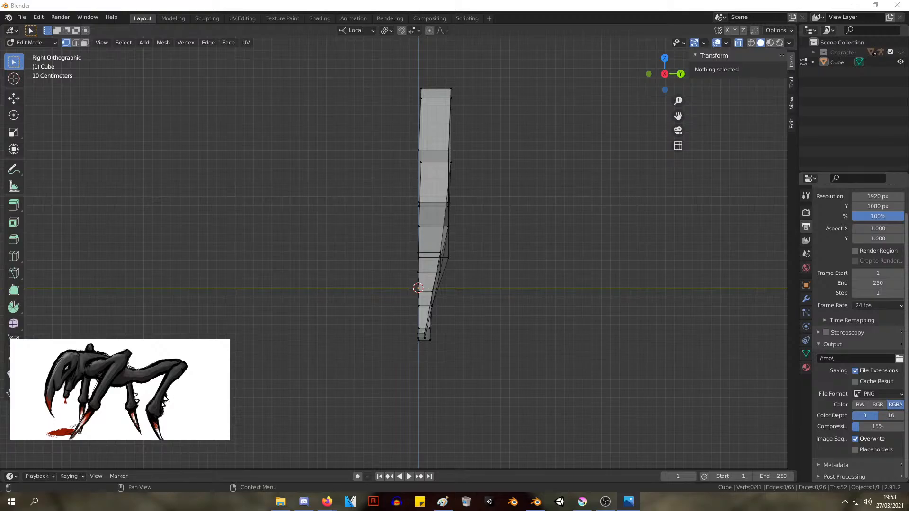
Try mirroring the half mesh with a Mirror modifier on the X and Y axes, and remove the modifier
{"action": "left_click_drag", "start_coordinate": [543, 393], "coordinate": [348, 85]}
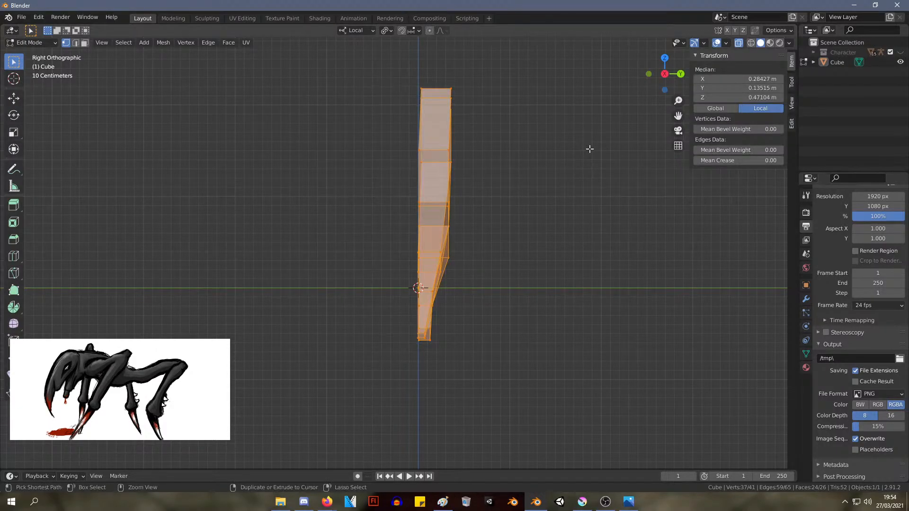
{"action": "left_click", "coordinate": [806, 300]}
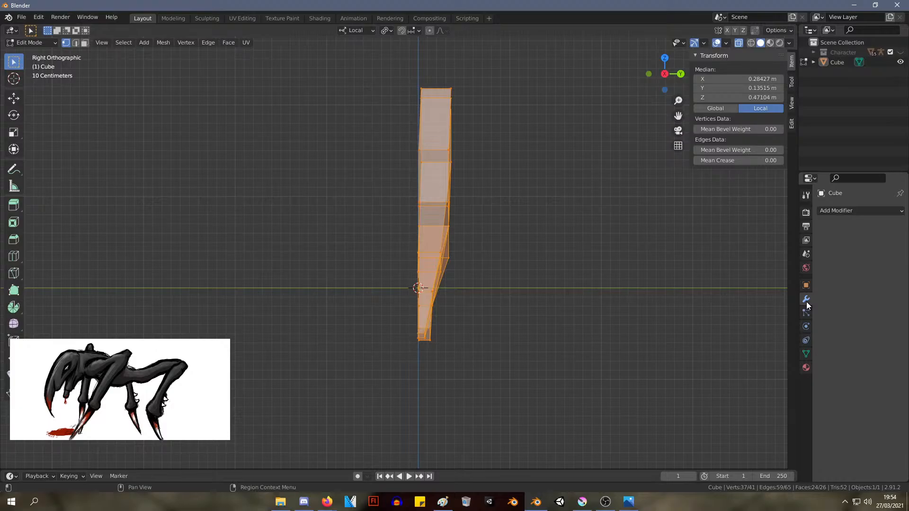
{"action": "left_click", "coordinate": [853, 212]}
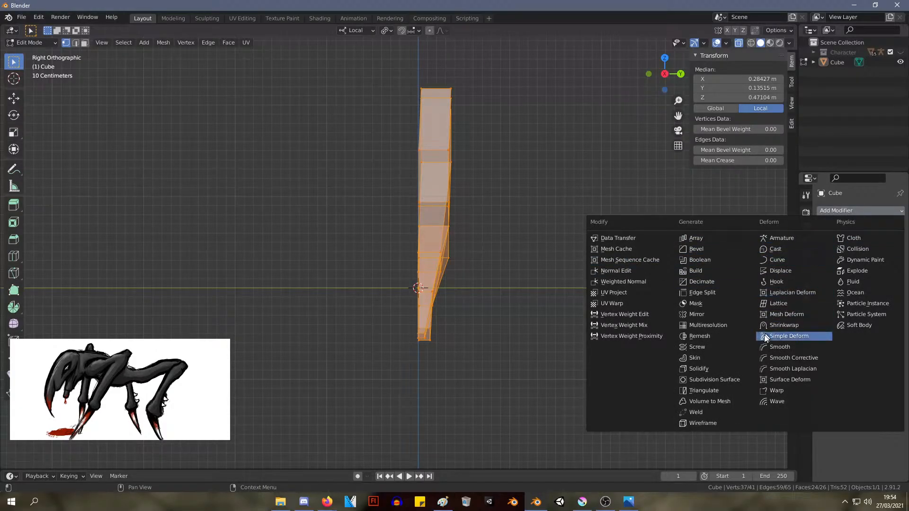
{"action": "left_click", "coordinate": [725, 315]}
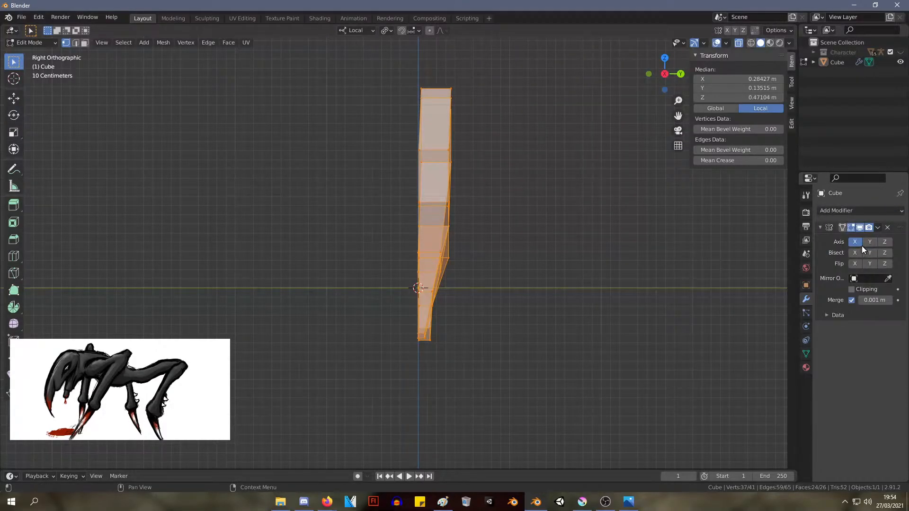
{"action": "middle_click_drag", "start_coordinate": [651, 214], "coordinate": [535, 224]}
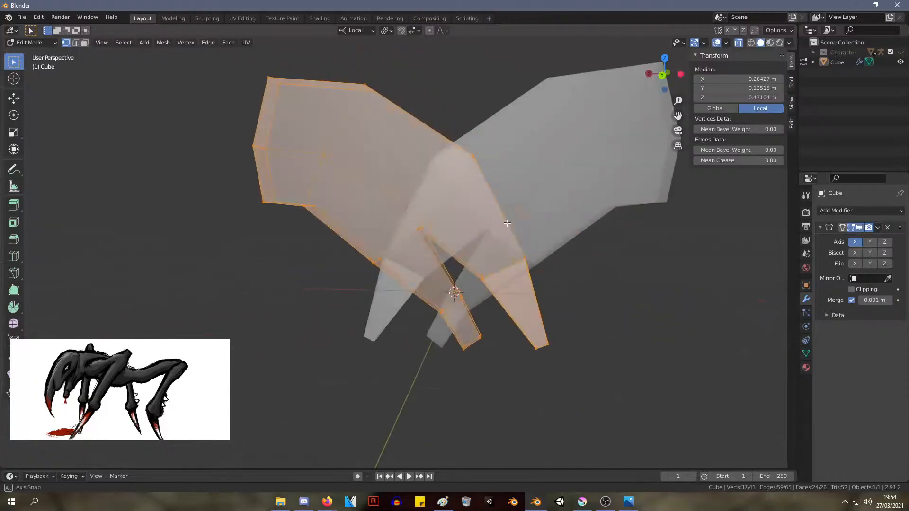
{"action": "left_click", "coordinate": [869, 242]}
{"action": "left_click", "coordinate": [656, 251]}
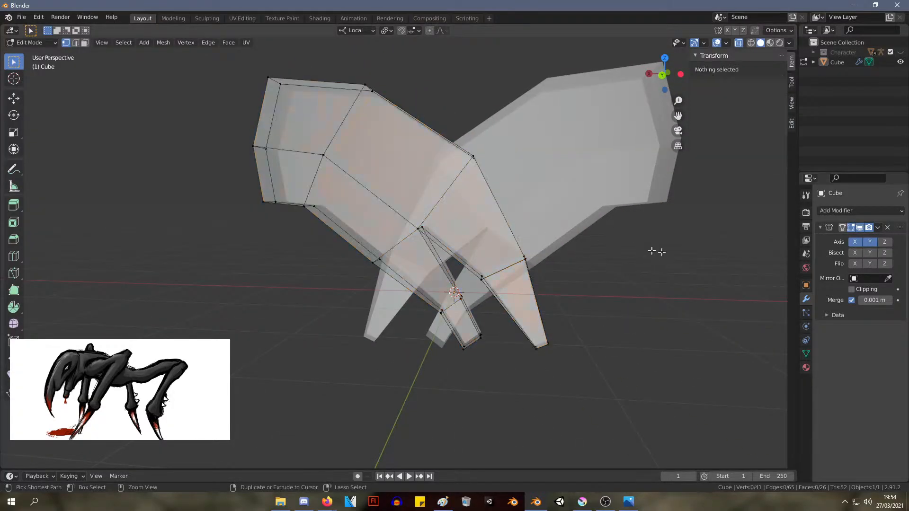
{"action": "left_click", "coordinate": [887, 227]}
Try rotating the half-mesh object about its X axis, and undo the rotation
{"action": "middle_click_drag", "start_coordinate": [587, 248], "coordinate": [426, 205]}
{"action": "scroll", "coordinate": [414, 217], "scroll_direction": "down", "scroll_amount": 4}
{"action": "left_click_drag", "start_coordinate": [506, 352], "coordinate": [286, 138]}
{"action": "left_click", "coordinate": [508, 205]}
{"action": "key", "text": "Tab"}
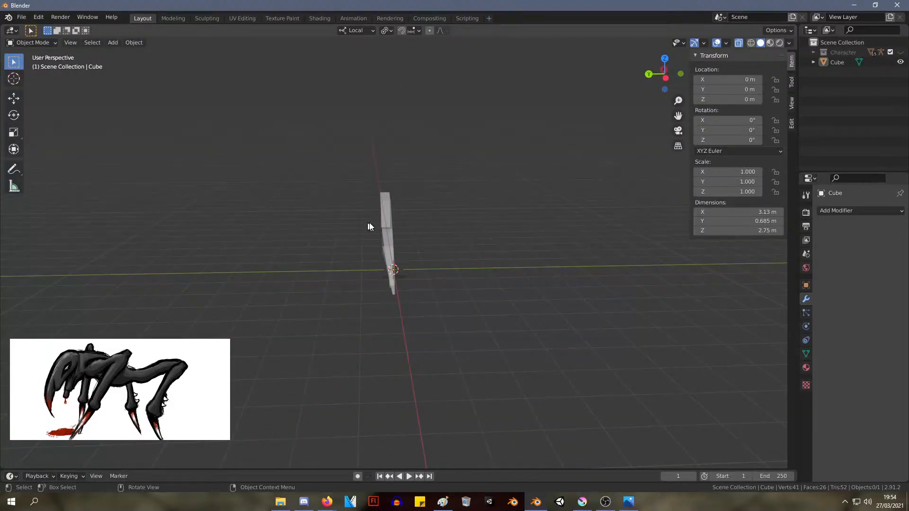
{"action": "left_click", "coordinate": [387, 222]}
{"action": "middle_click_drag", "start_coordinate": [387, 222], "coordinate": [497, 219]}
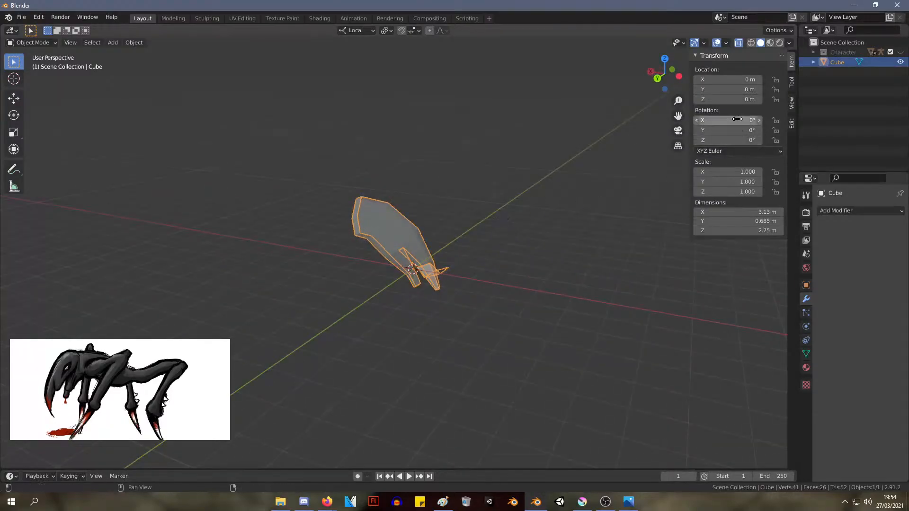
{"action": "left_click", "coordinate": [739, 120]}
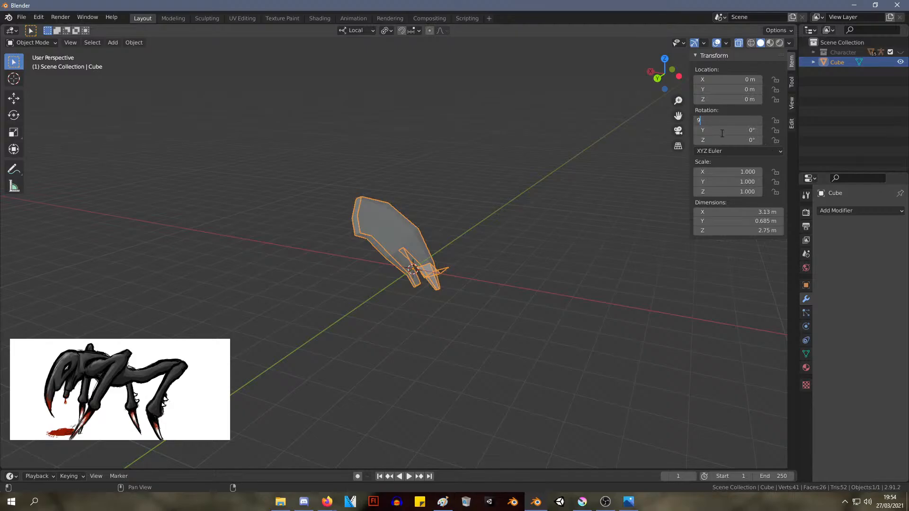
{"action": "key", "text": "Return"}
{"action": "key", "text": "ctrl+z"}
Try rotating the half-mesh object 90° about its Y axis, and undo the rotation
{"action": "left_click", "coordinate": [744, 127]}
{"action": "key", "text": "Return"}
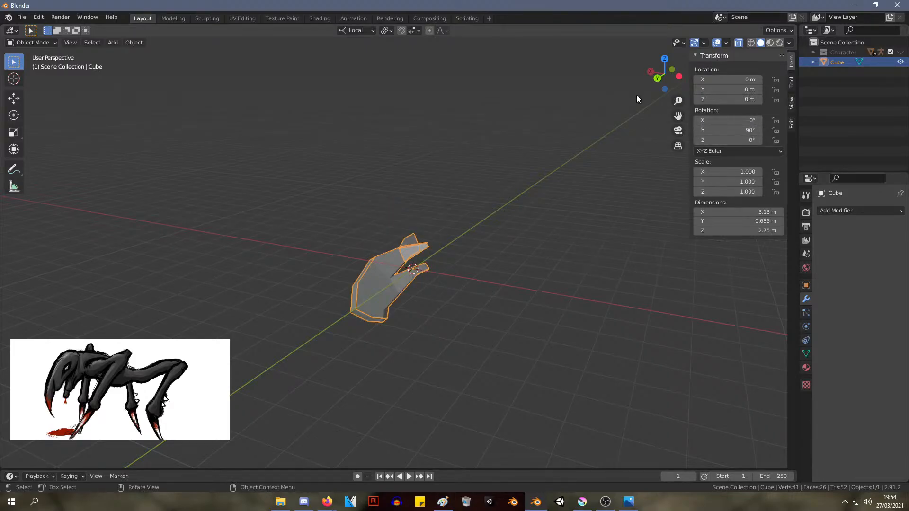
{"action": "middle_click_drag", "start_coordinate": [336, 227], "coordinate": [412, 217]}
{"action": "key", "text": "ctrl+z"}
Fill a face between the four open vertices on the inner underside of the half mesh
{"action": "left_click", "coordinate": [435, 211]}
{"action": "scroll", "coordinate": [330, 233], "scroll_direction": "up", "scroll_amount": 3}
{"action": "left_click", "coordinate": [358, 210]}
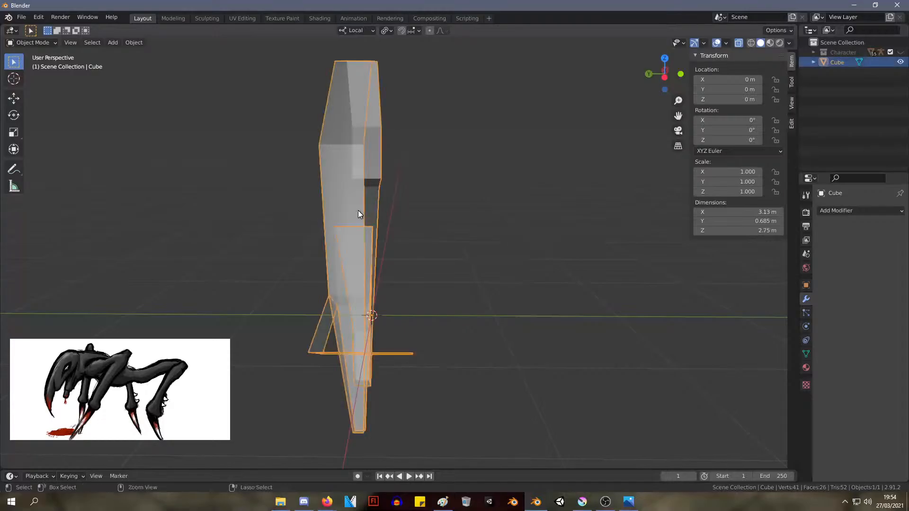
{"action": "key", "text": "Tab"}
{"action": "left_click", "coordinate": [482, 236]}
{"action": "middle_click_drag", "start_coordinate": [463, 234], "coordinate": [409, 188]}
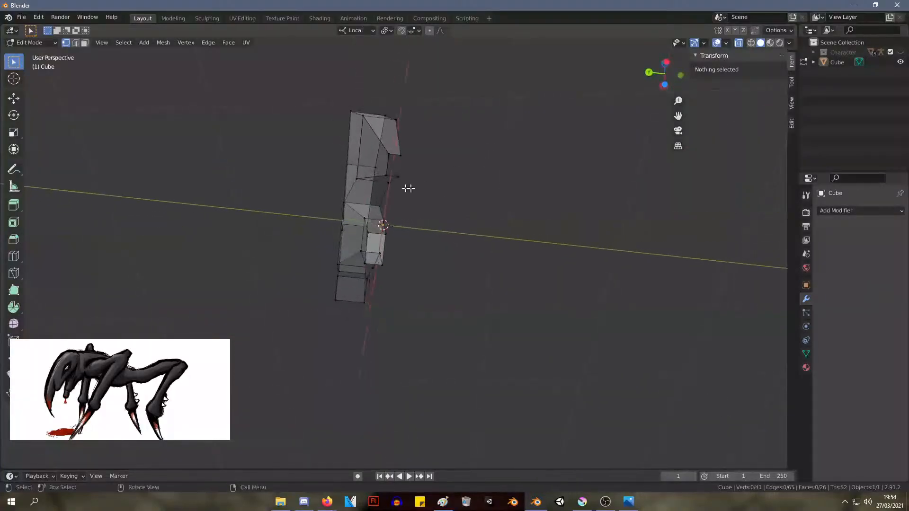
{"action": "left_click", "coordinate": [399, 156]}
{"action": "left_click", "coordinate": [399, 176], "text": "shift"}
{"action": "left_click", "coordinate": [397, 158], "text": "shift"}
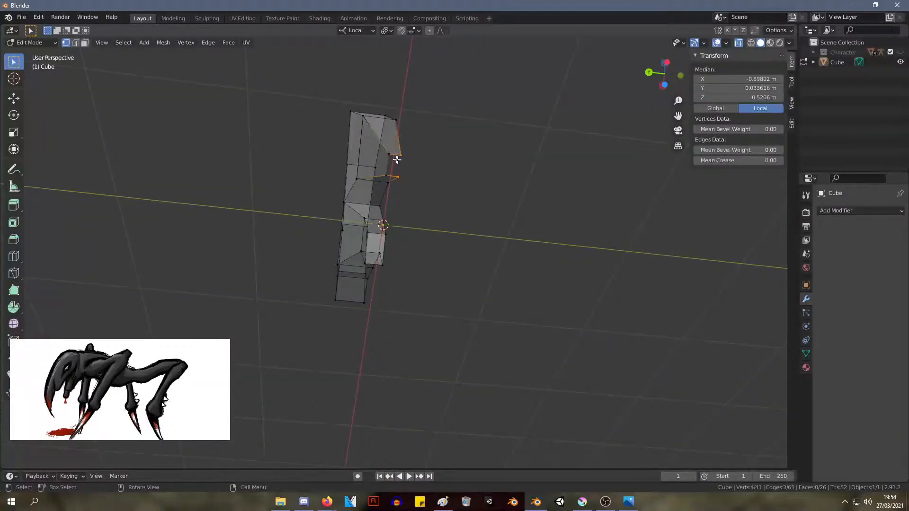
{"action": "key", "text": "Tab"}
Examine the half mesh from the front and side in object and edit modes
{"action": "middle_click_drag", "start_coordinate": [523, 125], "coordinate": [399, 177]}
{"action": "left_click", "coordinate": [363, 155]}
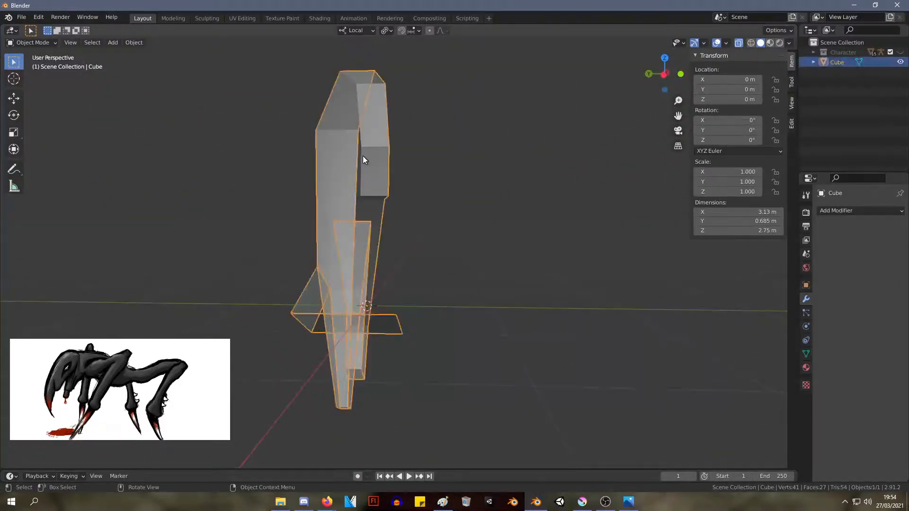
{"action": "mouse_move", "coordinate": [374, 240]}
{"action": "middle_mouse_down"}
{"action": "mouse_move", "coordinate": [399, 197]}
{"action": "mouse_move", "coordinate": [424, 218]}
{"action": "mouse_move", "coordinate": [381, 252]}
{"action": "middle_mouse_up"}
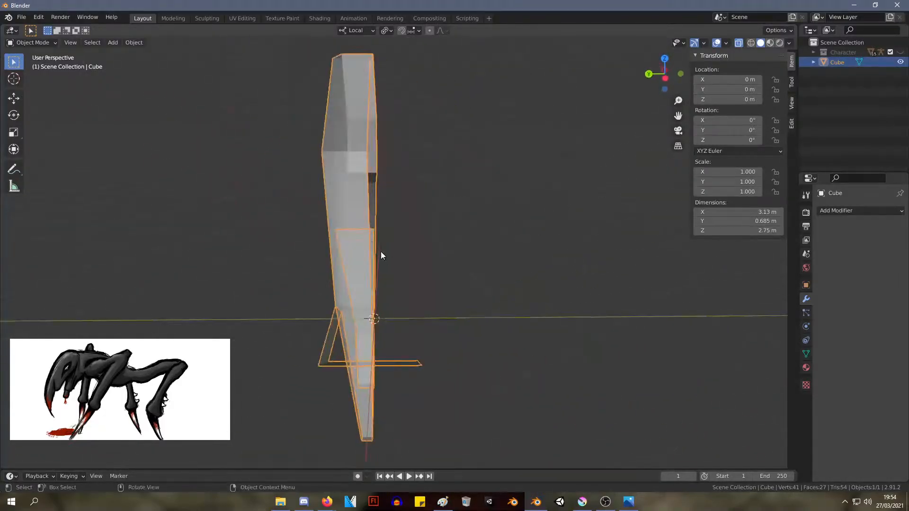
{"action": "key", "text": "Tab"}
{"action": "middle_click_drag", "start_coordinate": [379, 340], "coordinate": [472, 214]}
{"action": "scroll", "coordinate": [442, 260], "scroll_direction": "down", "scroll_amount": 5}
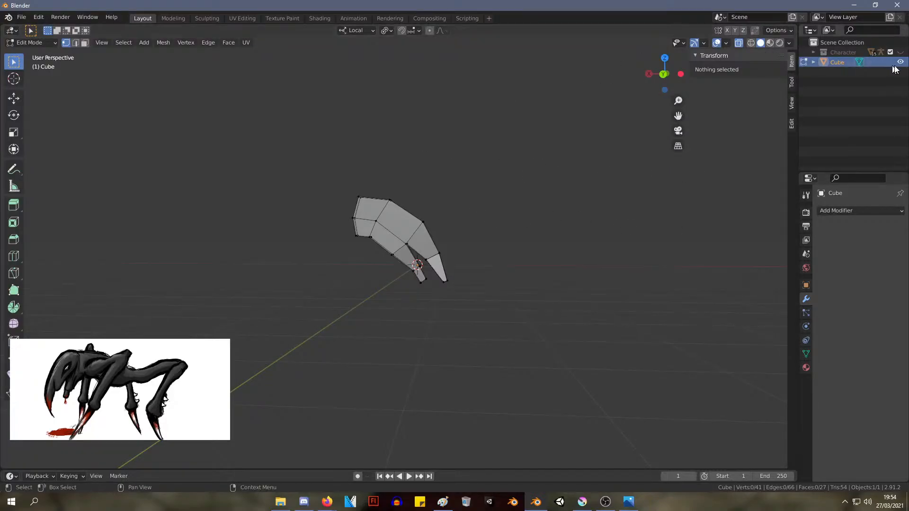
Show the Character collection to compare the head's scale with the human figure, and hide the collection again
{"action": "left_click", "coordinate": [891, 52]}
{"action": "scroll", "coordinate": [503, 168], "scroll_direction": "up", "scroll_amount": 2}
{"action": "middle_click_drag", "start_coordinate": [503, 168], "coordinate": [370, 136]}
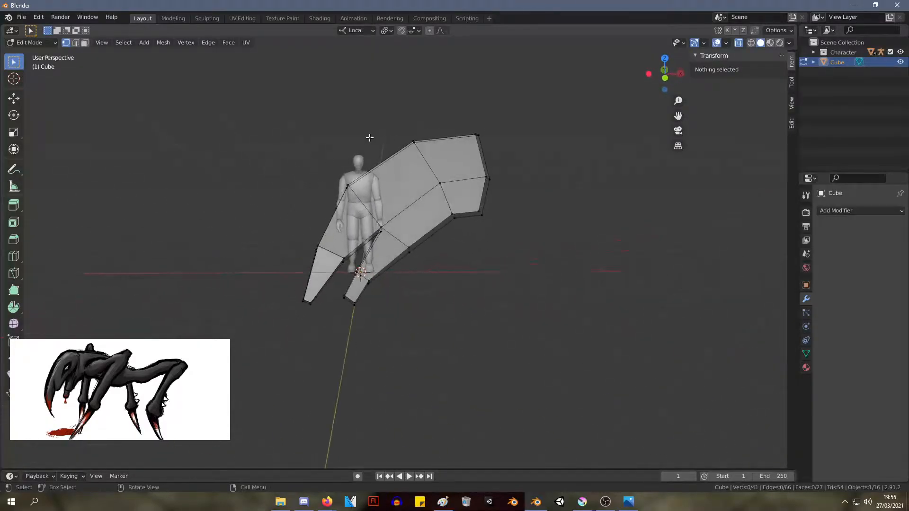
{"action": "scroll", "coordinate": [369, 136], "scroll_direction": "up", "scroll_amount": 5}
{"action": "middle_click_drag", "start_coordinate": [438, 89], "coordinate": [542, 171], "text": "shift"}
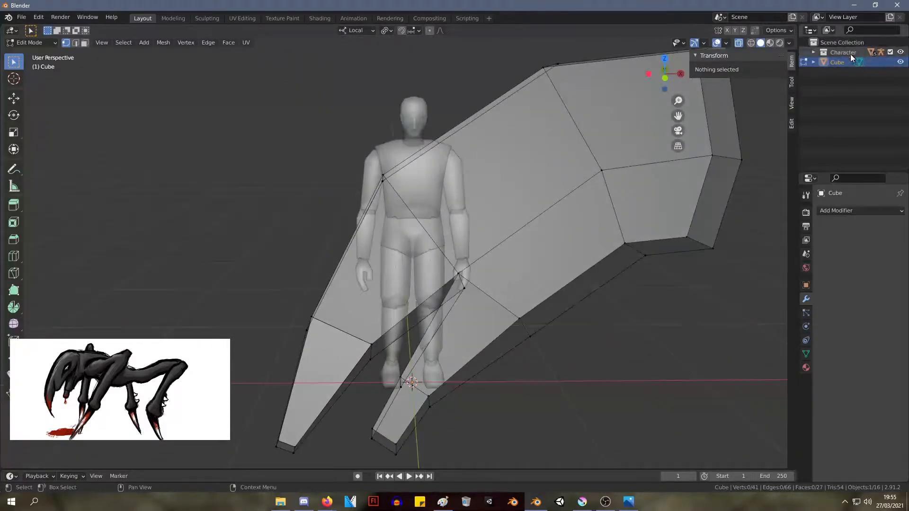
{"action": "left_click", "coordinate": [902, 52]}
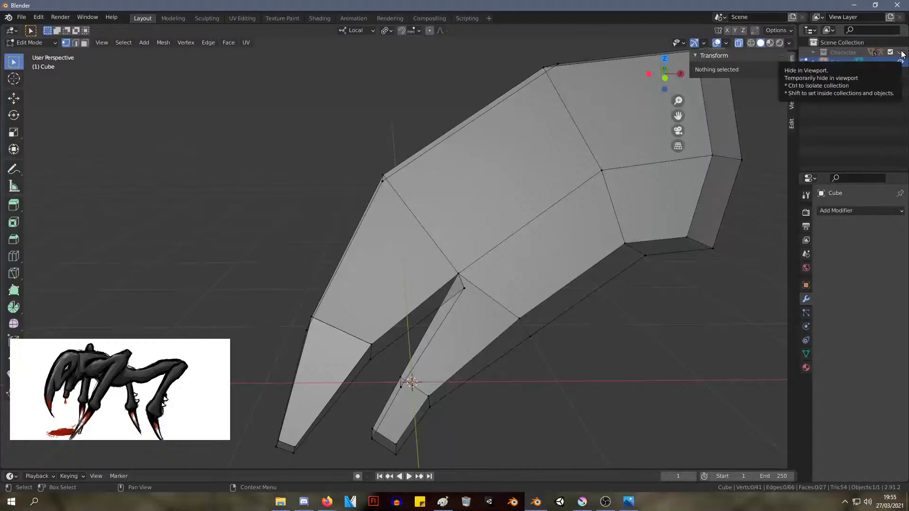
{"action": "left_click", "coordinate": [901, 53]}
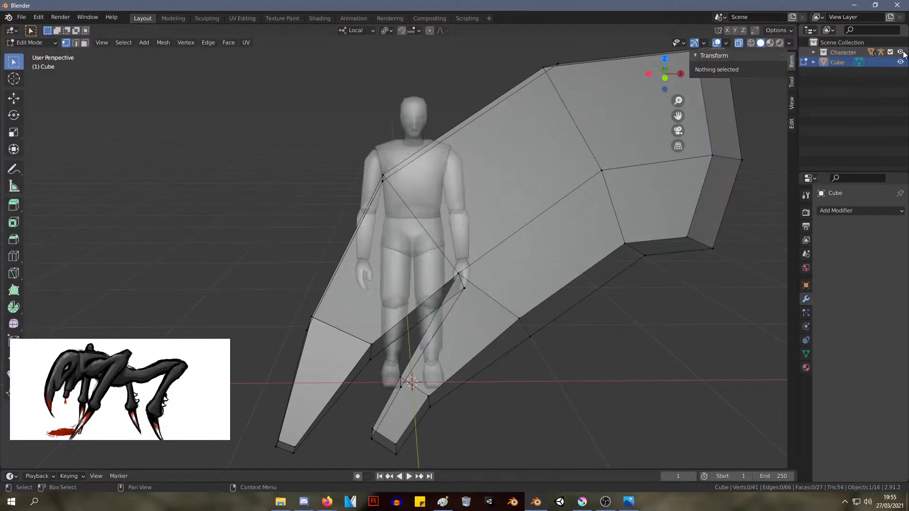
{"action": "middle_click_drag", "start_coordinate": [426, 118], "coordinate": [366, 97]}
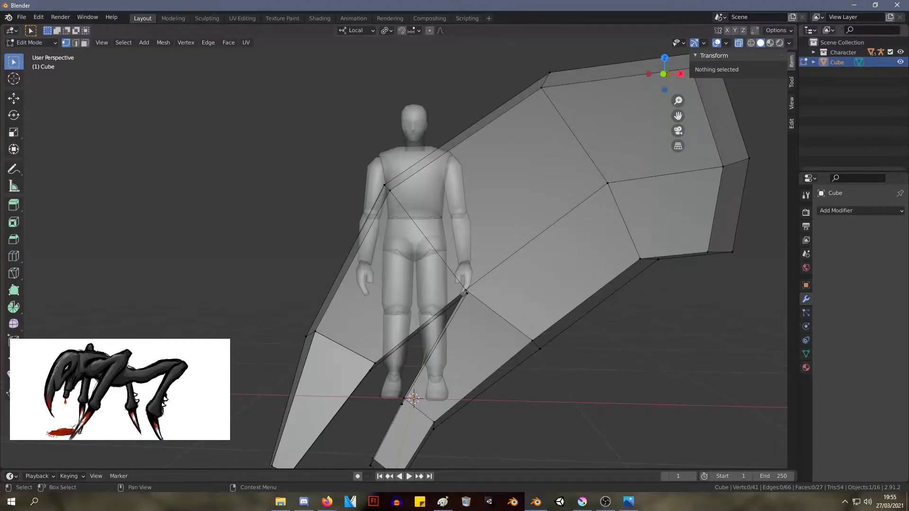
{"action": "key", "text": "alt+Tab"}
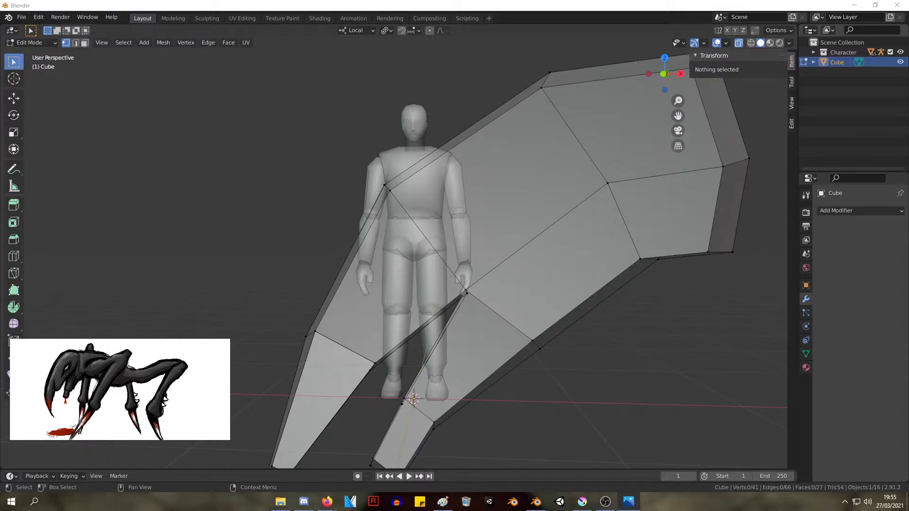
{"action": "scroll", "coordinate": [503, 186], "scroll_direction": "down", "scroll_amount": 2}
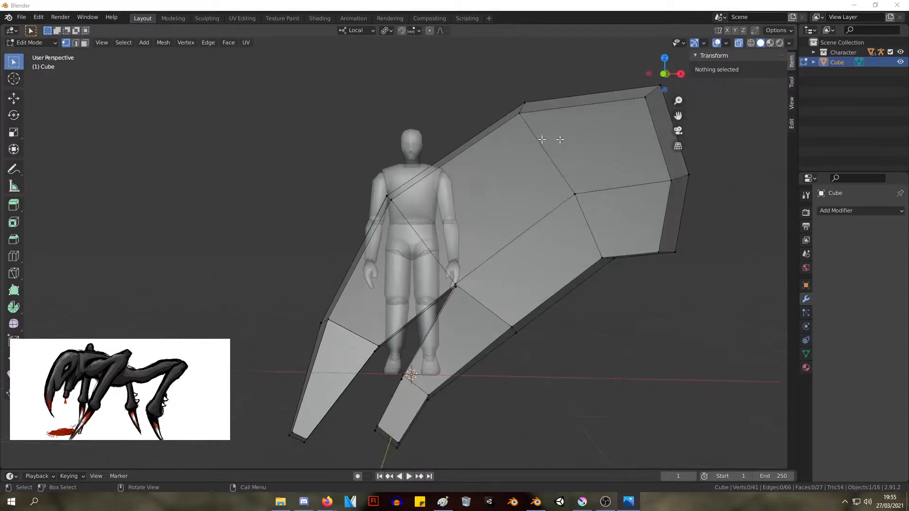
{"action": "left_click", "coordinate": [900, 52]}
{"action": "scroll", "coordinate": [505, 180], "scroll_direction": "down", "scroll_amount": 2}
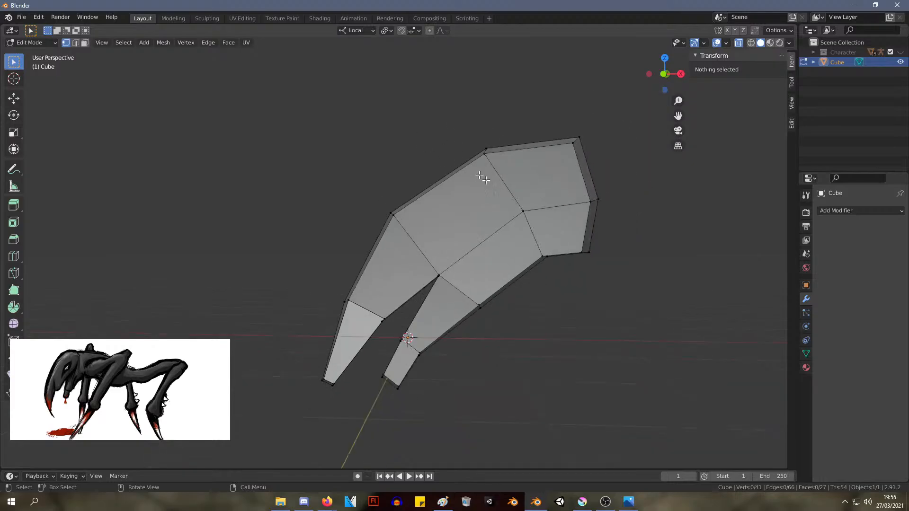
Select the head's linked geometry, try editing its median Y value, and check the mesh from the opposite side
{"action": "key", "text": "l"}
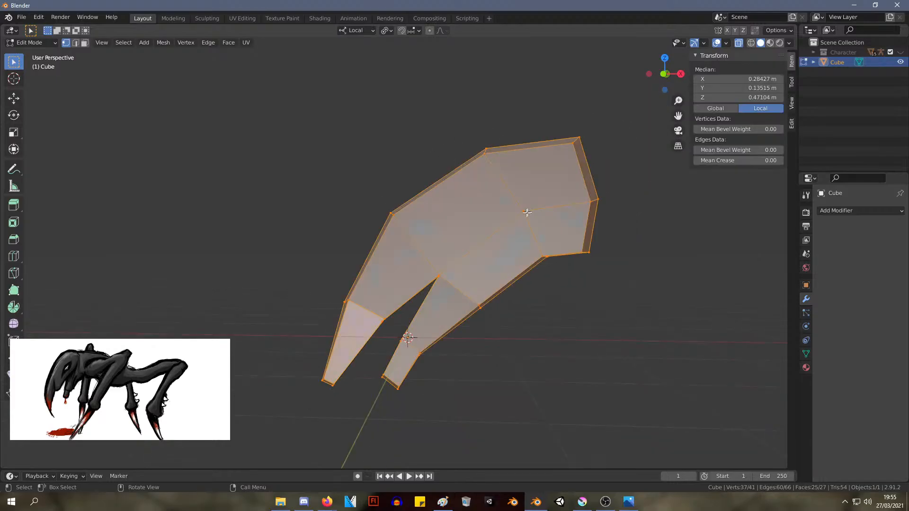
{"action": "left_click", "coordinate": [747, 88]}
{"action": "key", "text": "Return"}
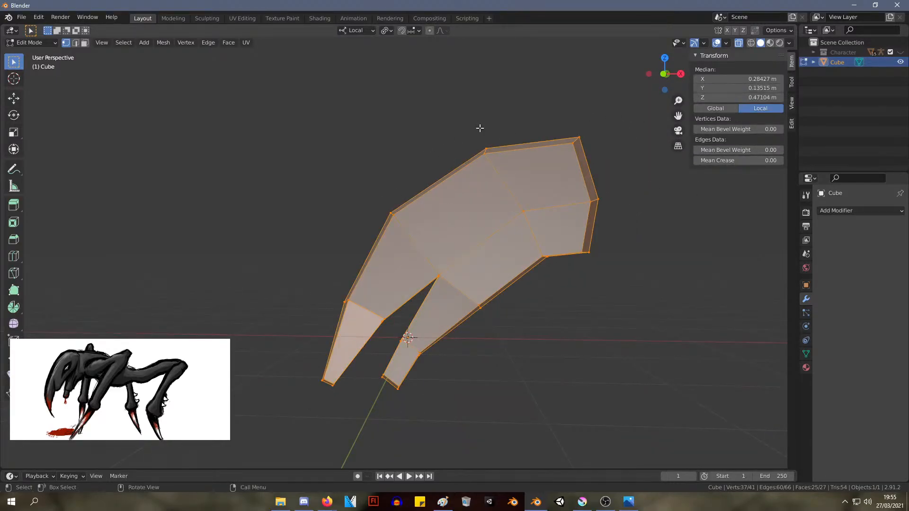
{"action": "key", "text": "Tab"}
{"action": "middle_click_drag", "start_coordinate": [489, 190], "coordinate": [575, 282]}
{"action": "key", "text": "Tab"}
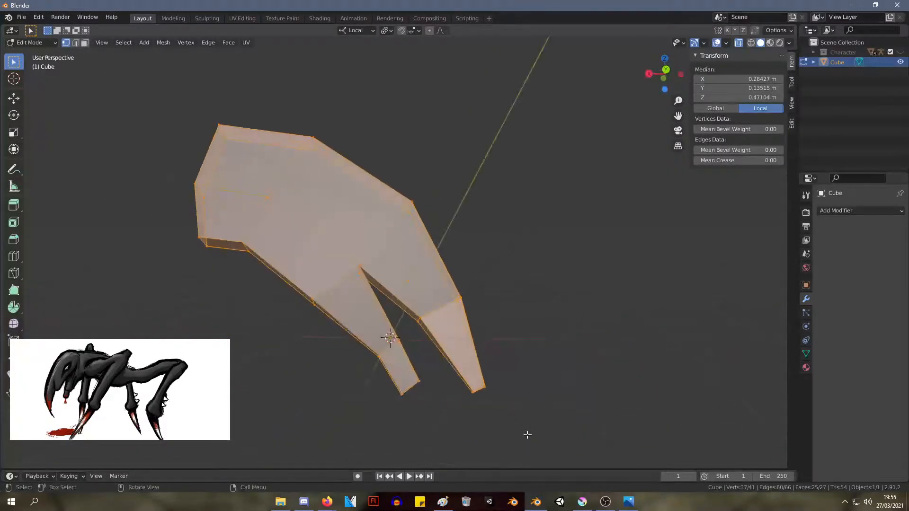
{"action": "left_click_drag", "start_coordinate": [528, 427], "coordinate": [466, 326]}
{"action": "middle_click_drag", "start_coordinate": [567, 269], "coordinate": [290, 235]}
Undo the recent mesh edits back to the complete two-sided head with its pointed long claw
{"action": "key", "text": "ctrl+z"}
{"action": "key", "text": "ctrl+z"}
{"action": "key", "text": "ctrl+z"}
{"action": "key", "text": "ctrl+z"}
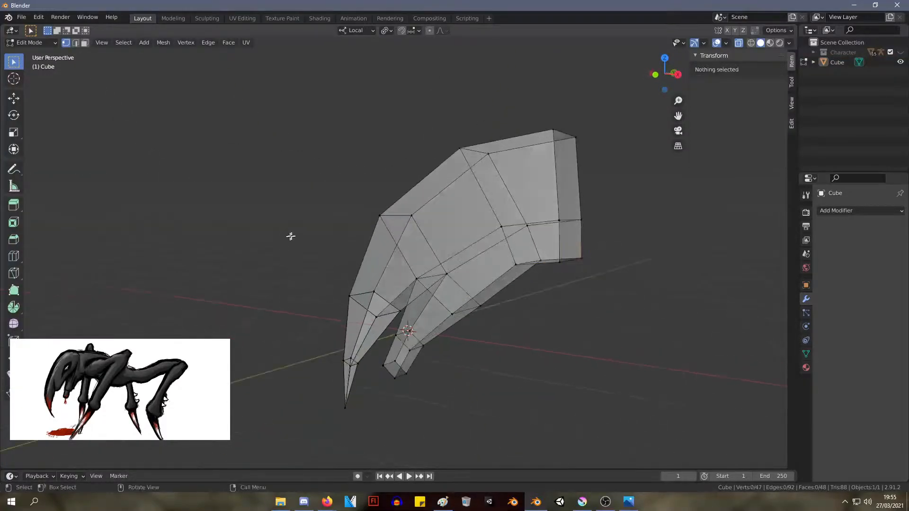
Examine the complete head from both sides in object and edit modes, looking for stray geometry
{"action": "key", "text": "Tab"}
{"action": "middle_click_drag", "start_coordinate": [247, 209], "coordinate": [486, 197]}
{"action": "key", "text": "Tab"}
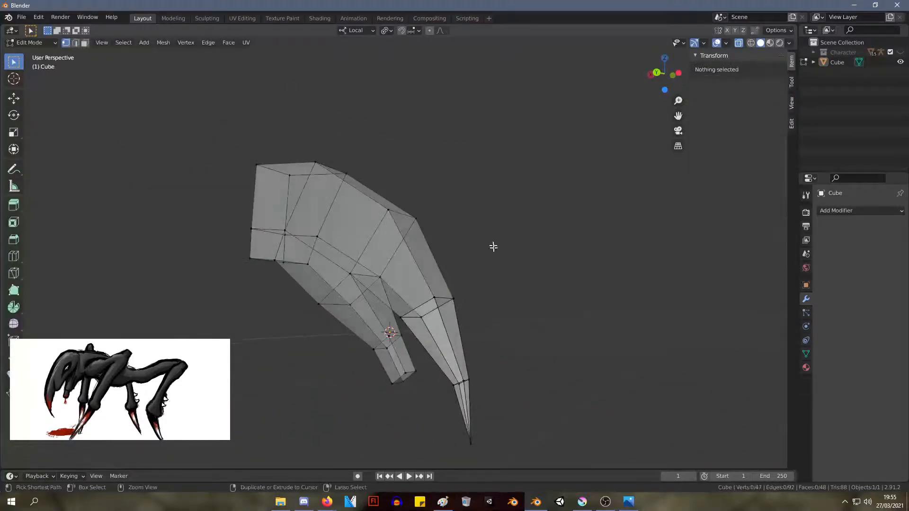
{"action": "middle_click_drag", "start_coordinate": [493, 246], "coordinate": [286, 264]}
{"action": "left_click_drag", "start_coordinate": [287, 265], "coordinate": [411, 343]}
{"action": "key", "text": "Tab"}
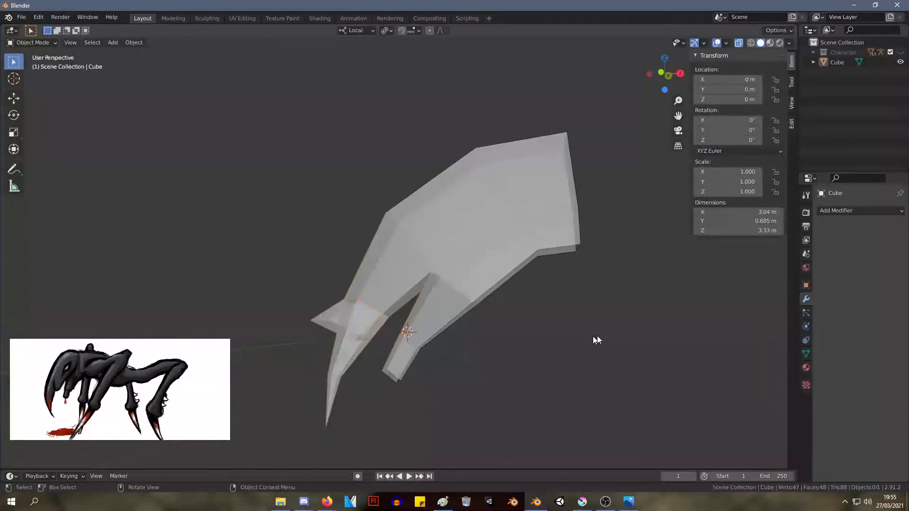
{"action": "left_click", "coordinate": [474, 237]}
{"action": "middle_click_drag", "start_coordinate": [496, 238], "coordinate": [682, 241]}
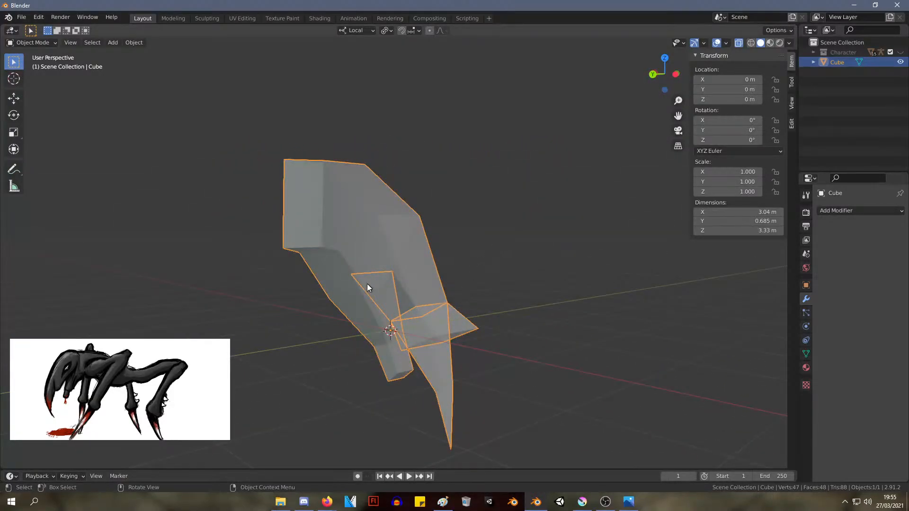
Select the whole visible head mesh in edit mode and merge its duplicate vertices by distance
{"action": "key", "text": "Tab"}
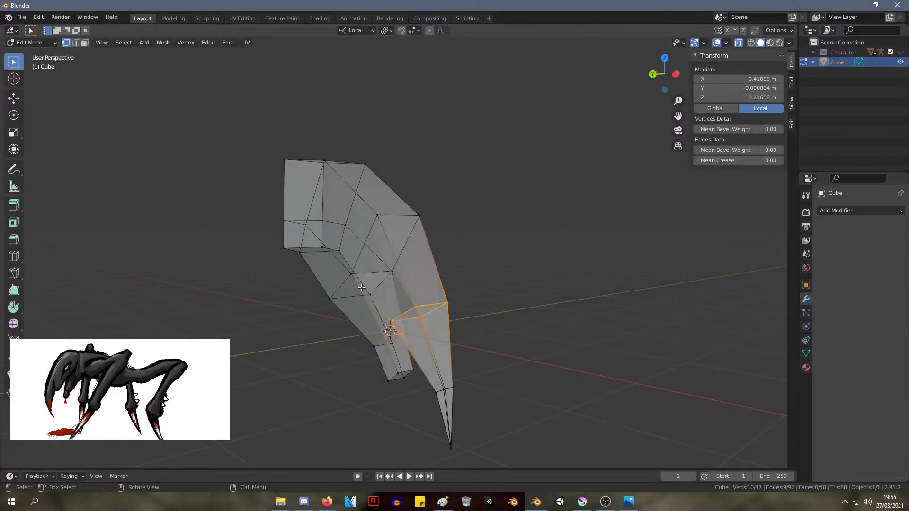
{"action": "middle_click_drag", "start_coordinate": [493, 275], "coordinate": [576, 270]}
{"action": "left_click_drag", "start_coordinate": [520, 443], "coordinate": [235, 129]}
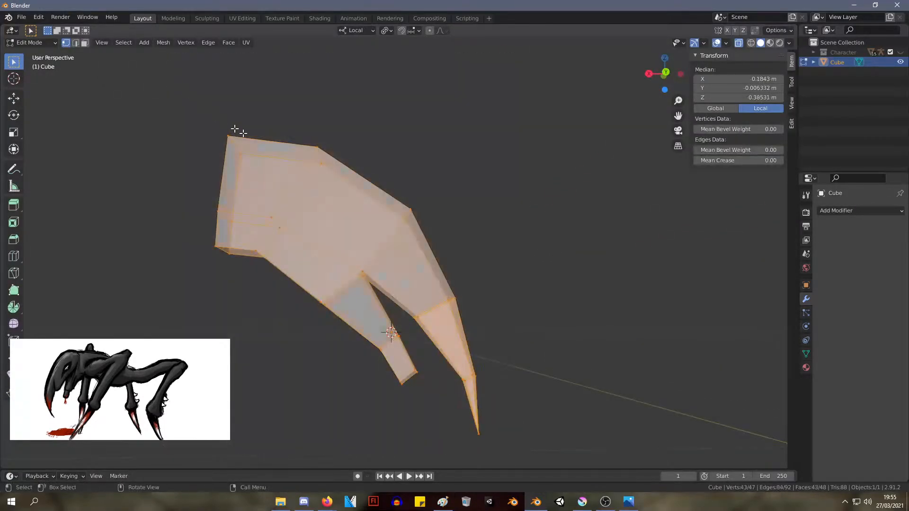
{"action": "right_click", "coordinate": [410, 257]}
{"action": "mouse_move", "coordinate": [414, 253]}
{"action": "left_click", "coordinate": [507, 279]}
{"action": "key", "text": "Tab"}
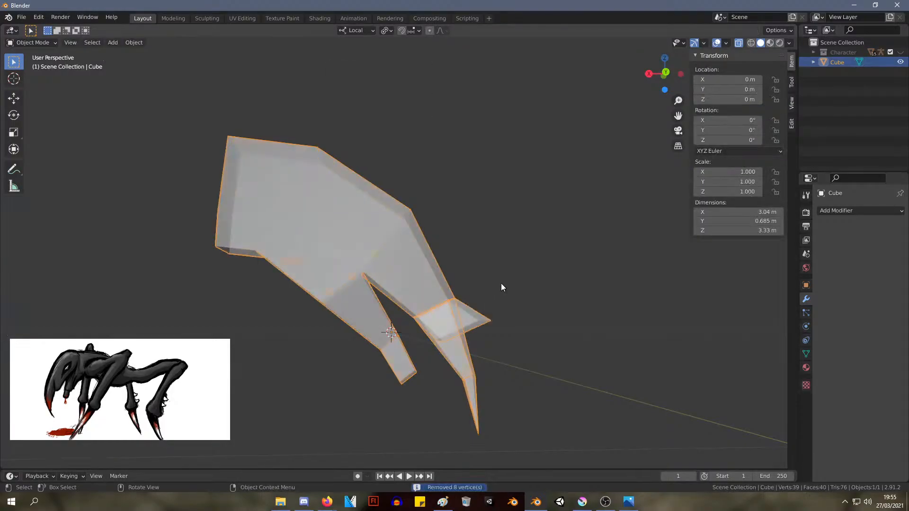
Move the visible head geometry about -0.03 m in X, 0.11 m in Y and 0.34 m in Z
{"action": "middle_click_drag", "start_coordinate": [502, 287], "coordinate": [432, 278]}
{"action": "key", "text": "Tab"}
{"action": "key", "text": "g"}
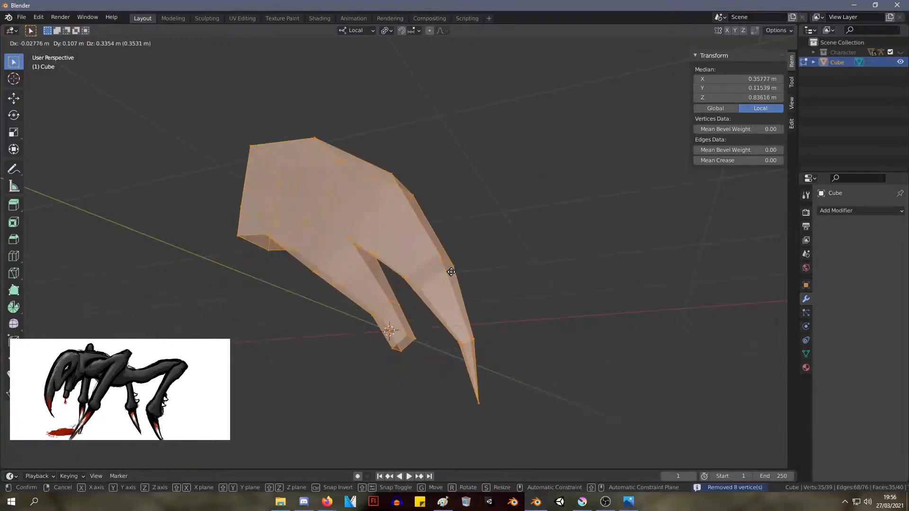
{"action": "left_click", "coordinate": [451, 271]}
Try moving individual vertices around the long claw's joints, cancelling each move
{"action": "left_click", "coordinate": [442, 260]}
{"action": "key", "text": "g"}
{"action": "left_click", "coordinate": [440, 255]}
{"action": "left_click", "coordinate": [451, 264]}
{"action": "key", "text": "g"}
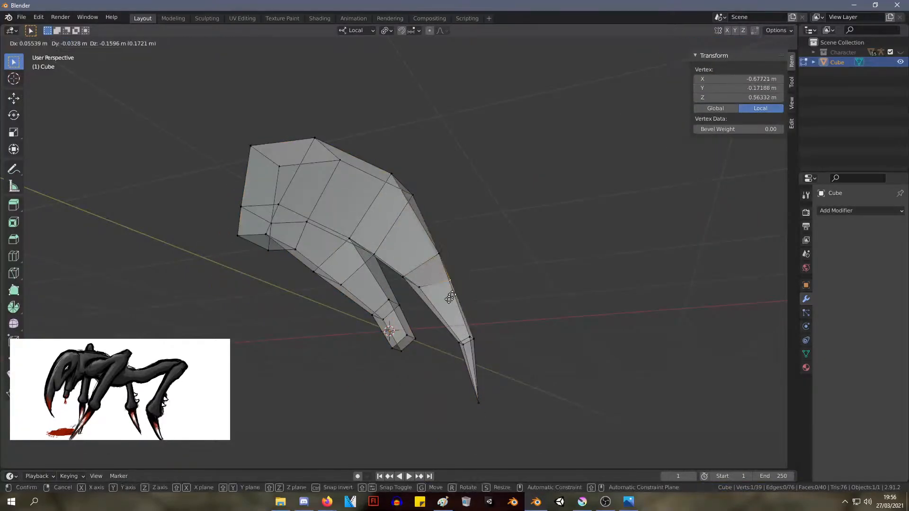
{"action": "left_click", "coordinate": [452, 303]}
{"action": "key", "text": "g"}
{"action": "key", "text": "Escape"}
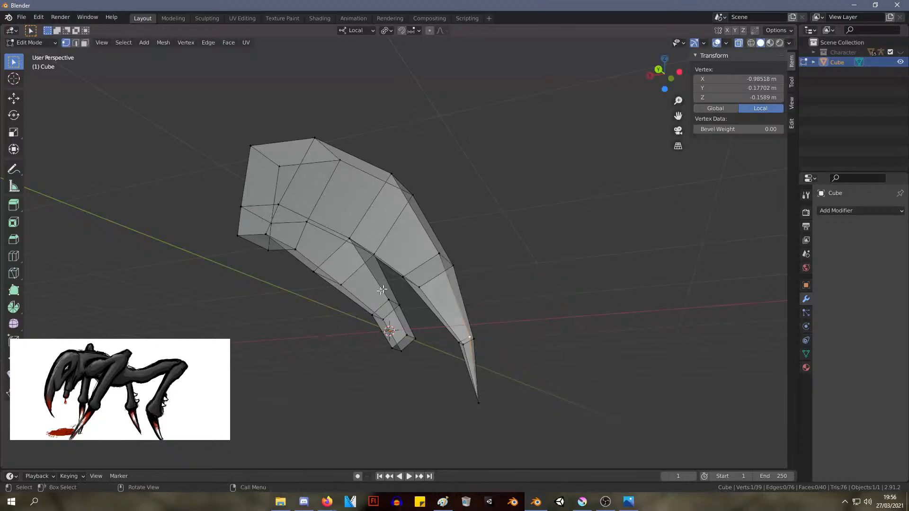
{"action": "left_click", "coordinate": [410, 277]}
{"action": "key", "text": "g"}
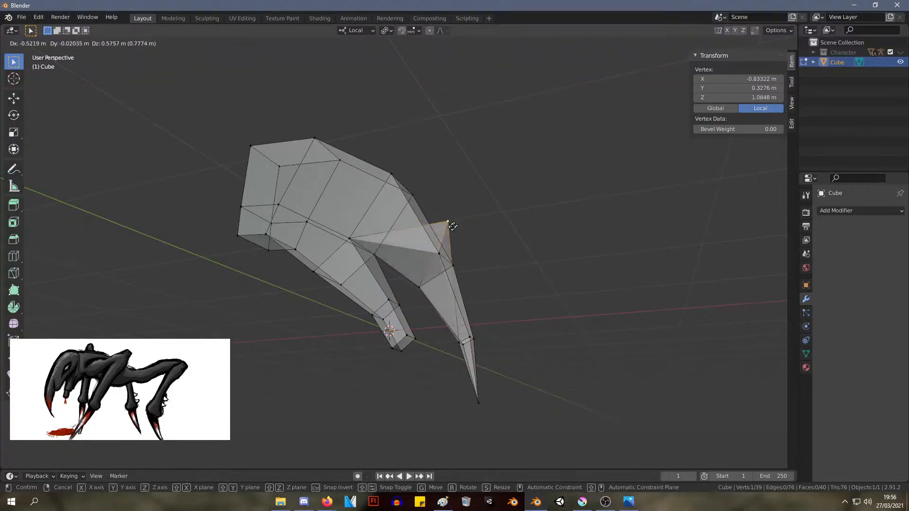
{"action": "key", "text": "Escape"}
Examine the head from the front in object and edit modes, test-moving the object and cancelling the move
{"action": "middle_click_drag", "start_coordinate": [522, 230], "coordinate": [461, 222]}
{"action": "left_click", "coordinate": [461, 221]}
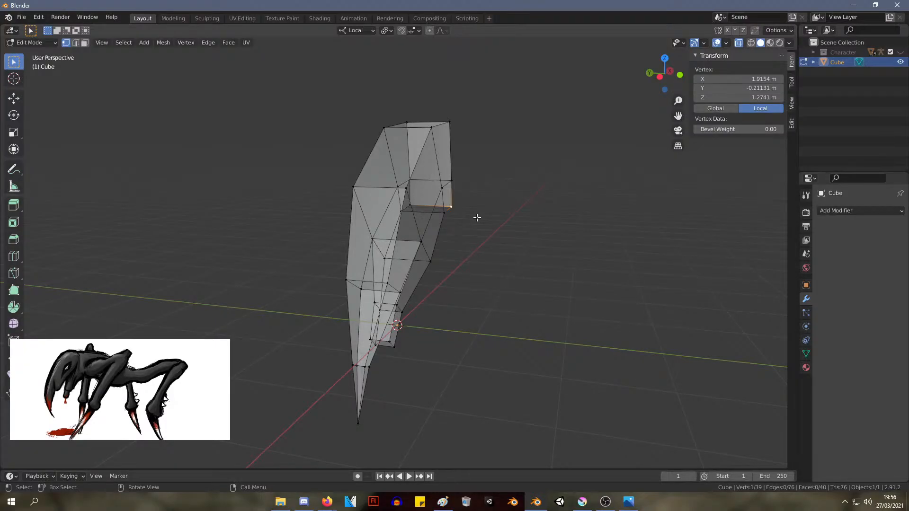
{"action": "key", "text": "Tab"}
{"action": "middle_click_drag", "start_coordinate": [434, 231], "coordinate": [368, 217]}
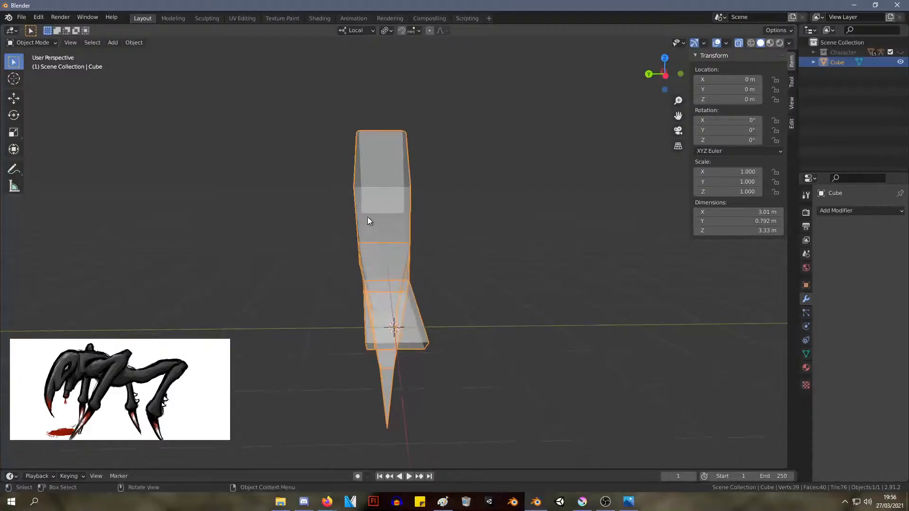
{"action": "key", "text": "g"}
{"action": "right_click", "coordinate": [561, 208]}
{"action": "key", "text": "Tab"}
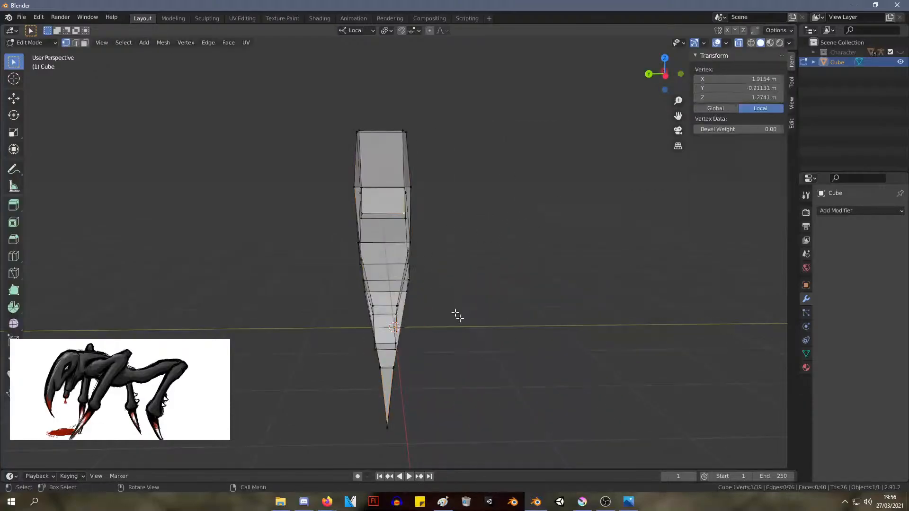
Select the whole visible head mesh and try to cut its geometry out of the object
{"action": "key", "text": "a"}
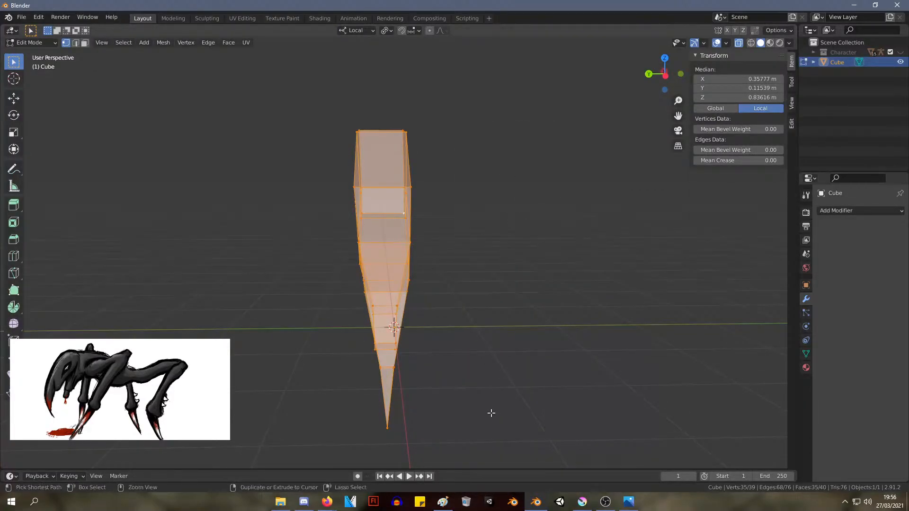
{"action": "key", "text": "ctrl+x"}
{"action": "middle_click_drag", "start_coordinate": [455, 301], "coordinate": [455, 321]}
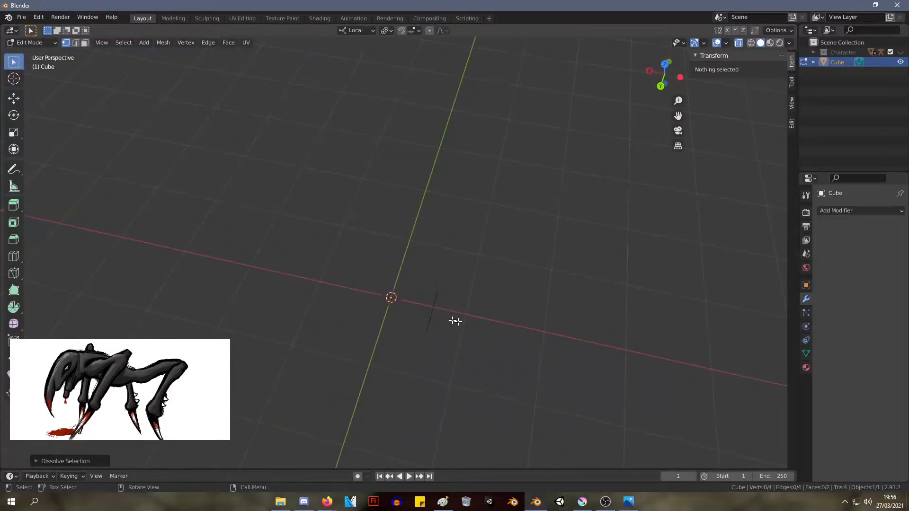
{"action": "key", "text": "ctrl+z"}
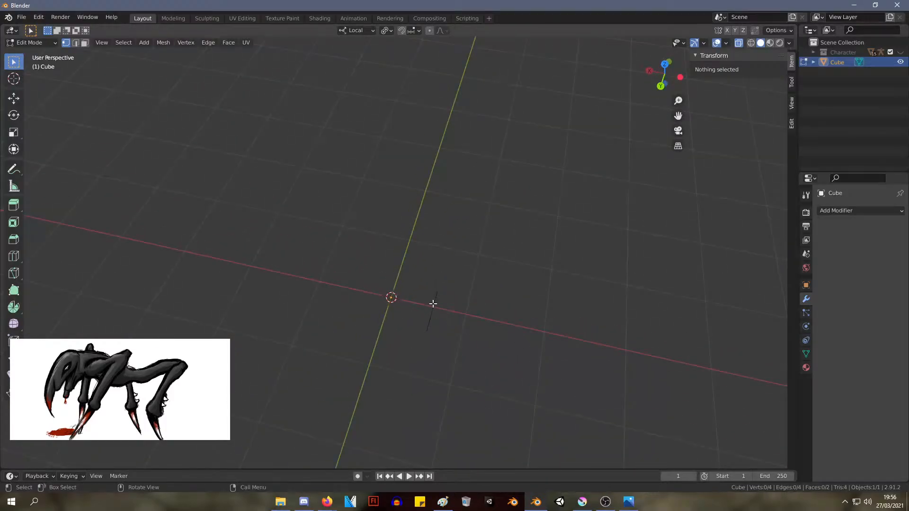
Delete the leftover stray edge beside the origin
{"action": "left_click", "coordinate": [209, 43]}
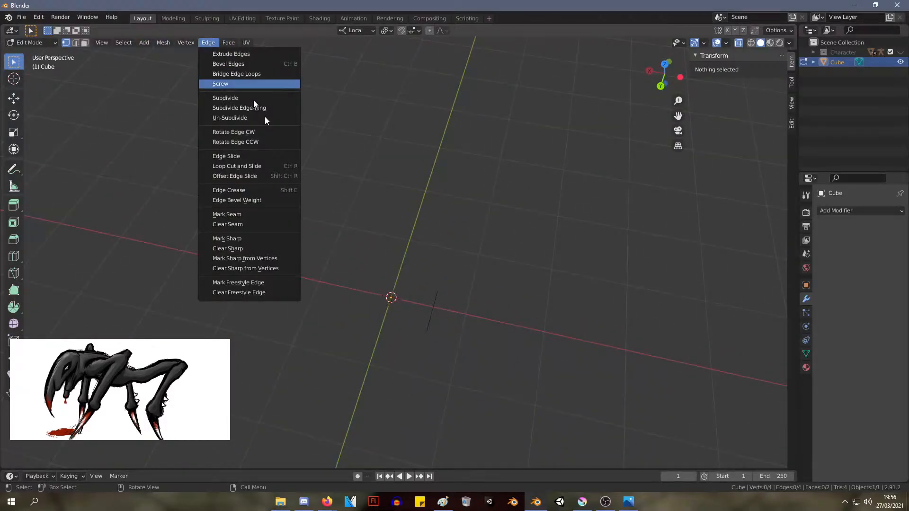
{"action": "key", "text": "x"}
{"action": "left_click", "coordinate": [436, 312]}
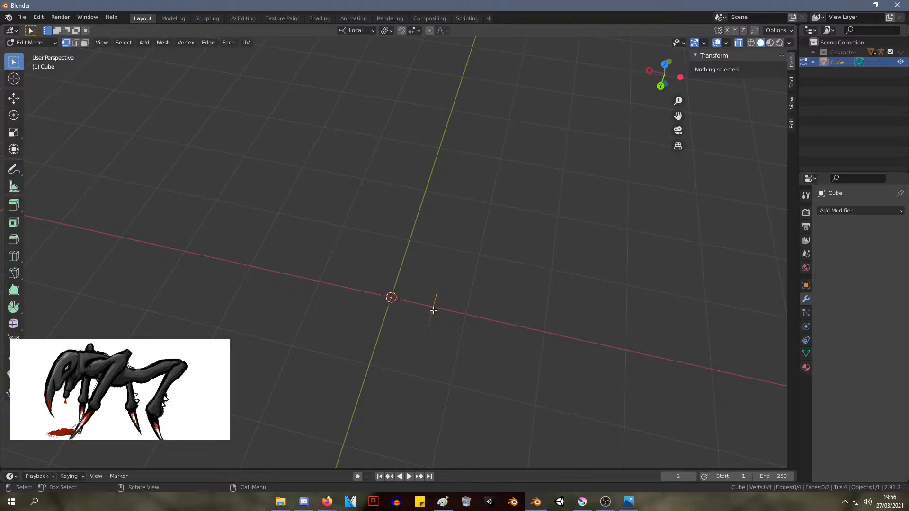
{"action": "key", "text": "x"}
{"action": "left_click", "coordinate": [429, 319]}
{"action": "key", "text": "x"}
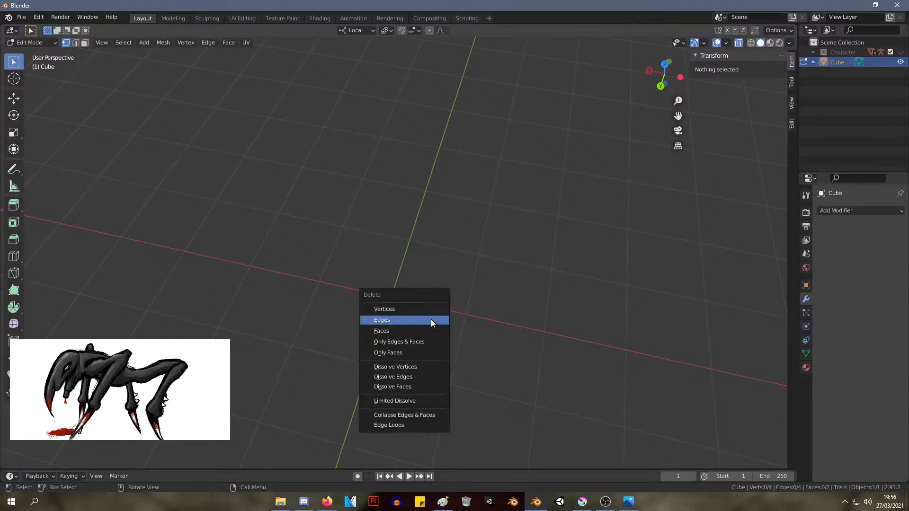
{"action": "left_click", "coordinate": [433, 320]}
{"action": "key", "text": "x"}
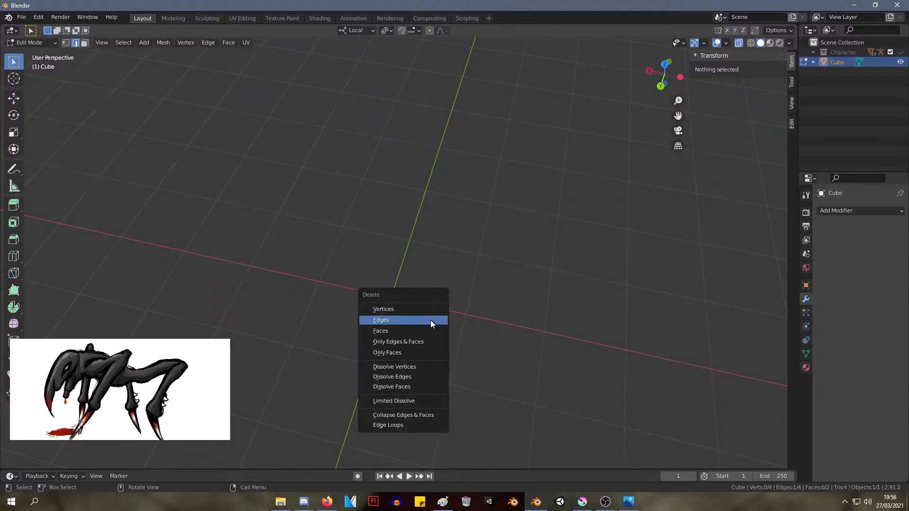
{"action": "left_click", "coordinate": [428, 320]}
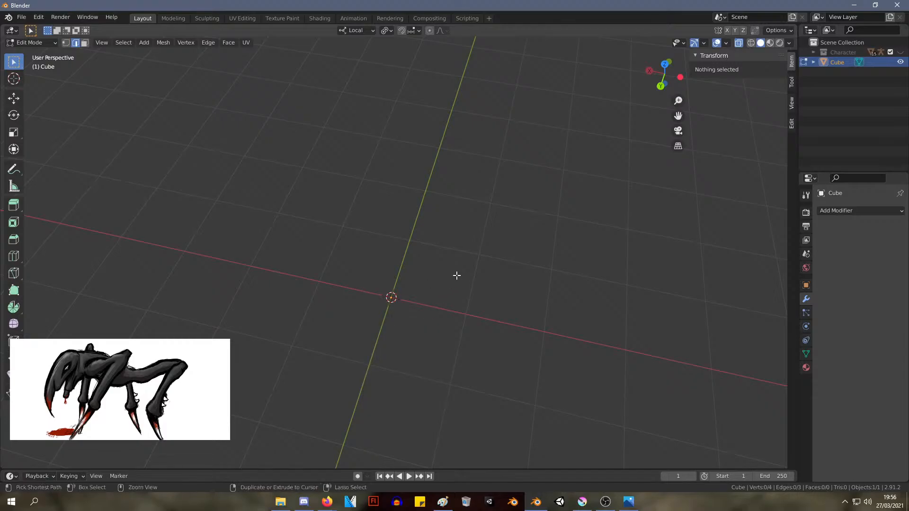
Try to paste the cut head geometry back into the mesh
{"action": "key", "text": "ctrl+v"}
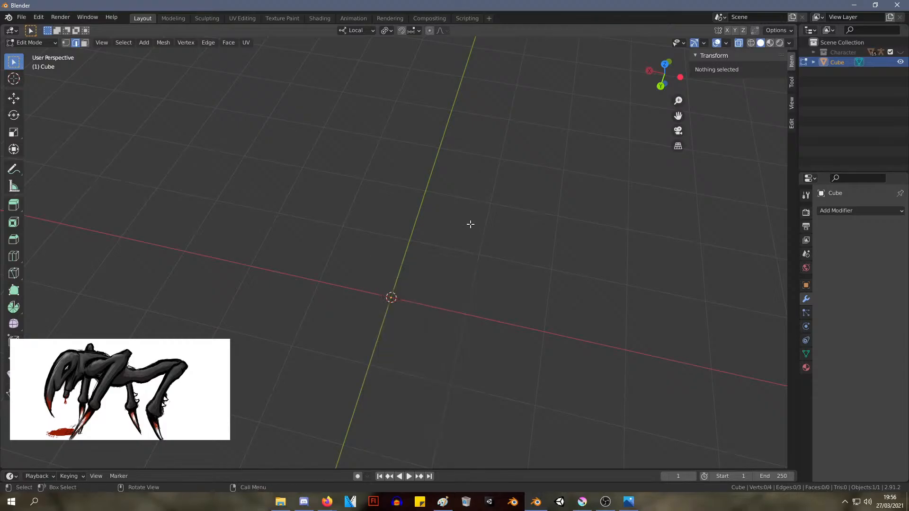
{"action": "key", "text": "ctrl+v"}
{"action": "key", "text": "ctrl+v"}
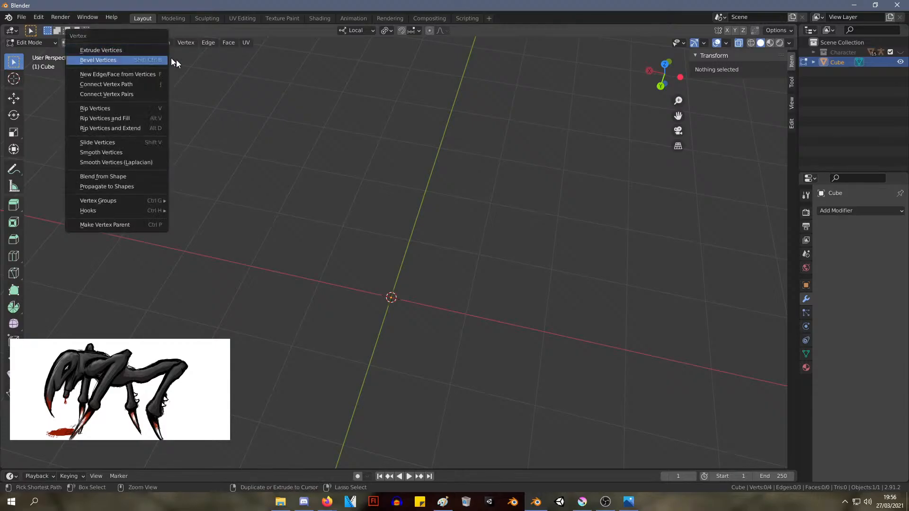
{"action": "right_click", "coordinate": [393, 201]}
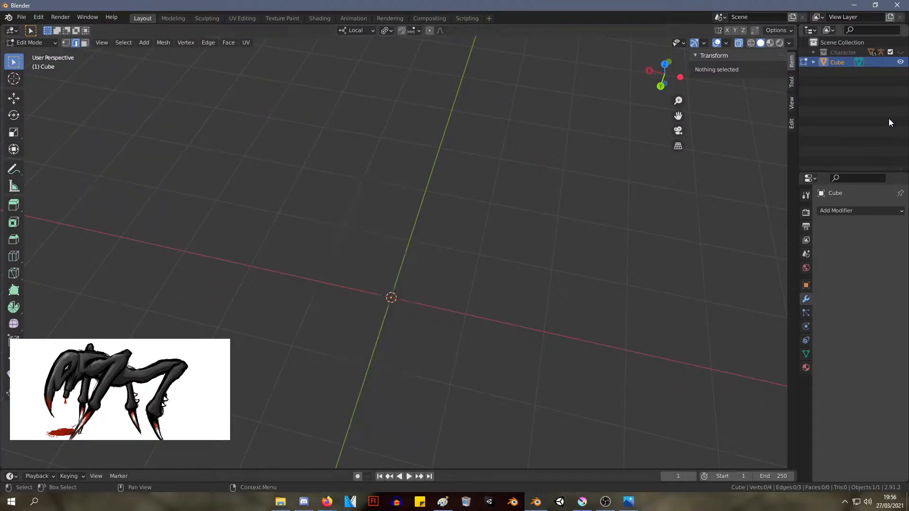
{"action": "key", "text": "ctrl+v"}
{"action": "middle_click_drag", "start_coordinate": [455, 186], "coordinate": [402, 180]}
Undo the stray-edge deletion and the removal of the head geometry
{"action": "key", "text": "ctrl+z"}
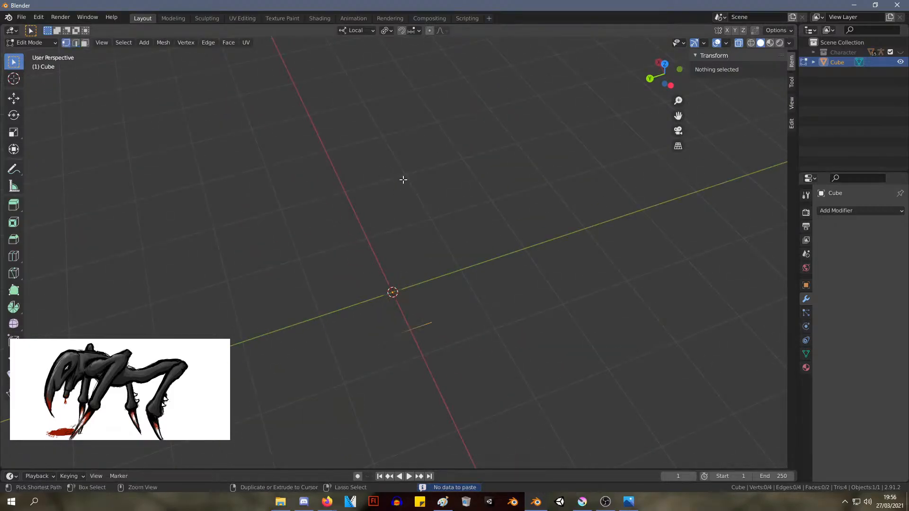
{"action": "key", "text": "ctrl+z"}
{"action": "middle_click_drag", "start_coordinate": [433, 326], "coordinate": [530, 289]}
{"action": "key", "text": "ctrl+l"}
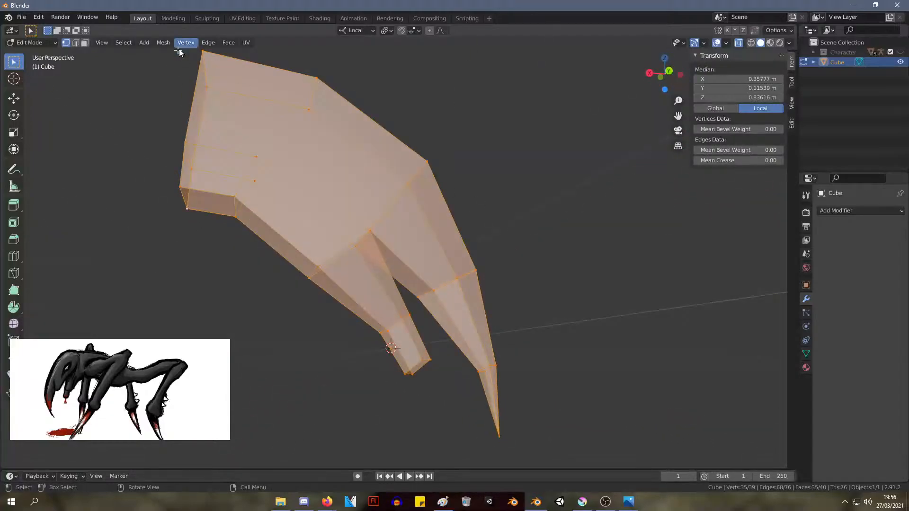
Switch to face selection and try to dissolve the selected head faces, then split them from the mesh
{"action": "key", "text": "3"}
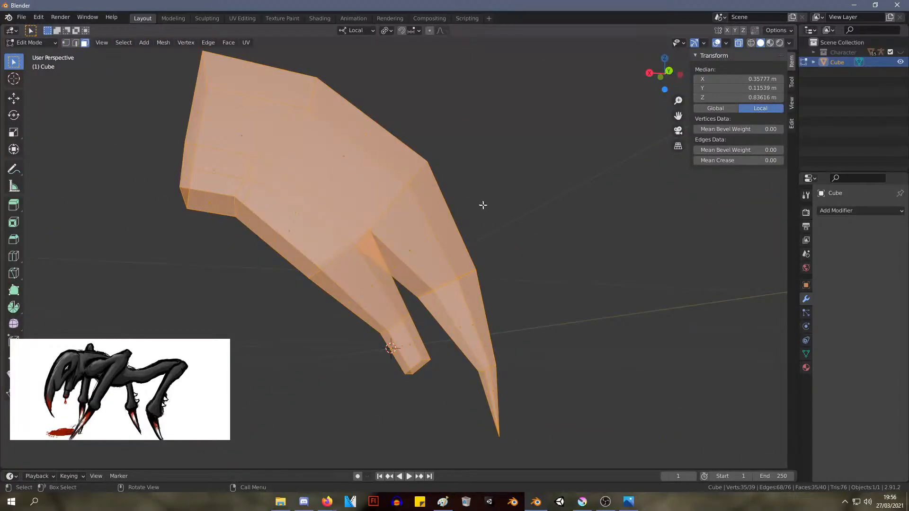
{"action": "key", "text": "ctrl+x"}
{"action": "left_click", "coordinate": [385, 202]}
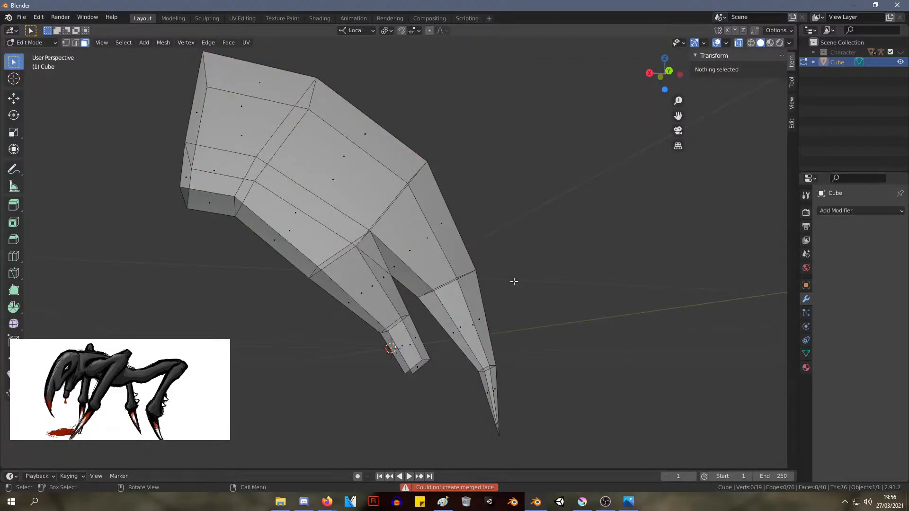
{"action": "key", "text": "ctrl+z"}
{"action": "key", "text": "ctrl+x"}
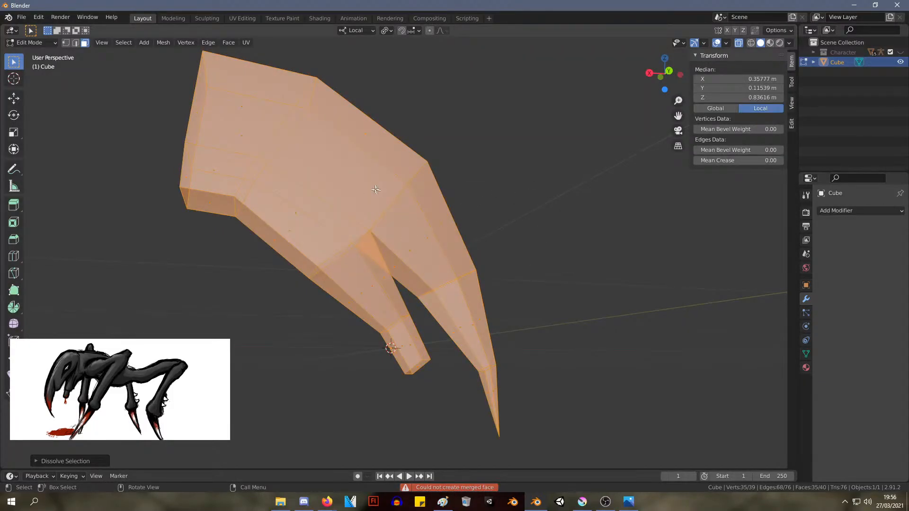
{"action": "right_click", "coordinate": [353, 175]}
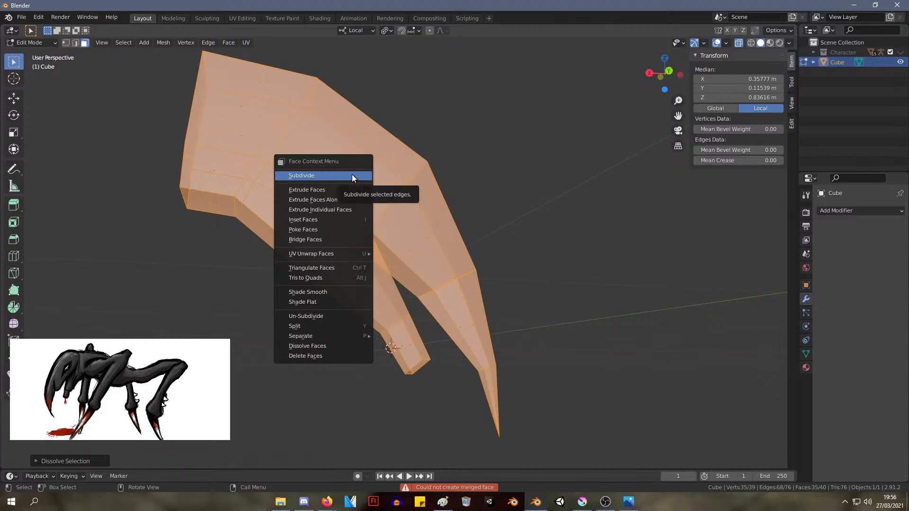
{"action": "left_click", "coordinate": [327, 326]}
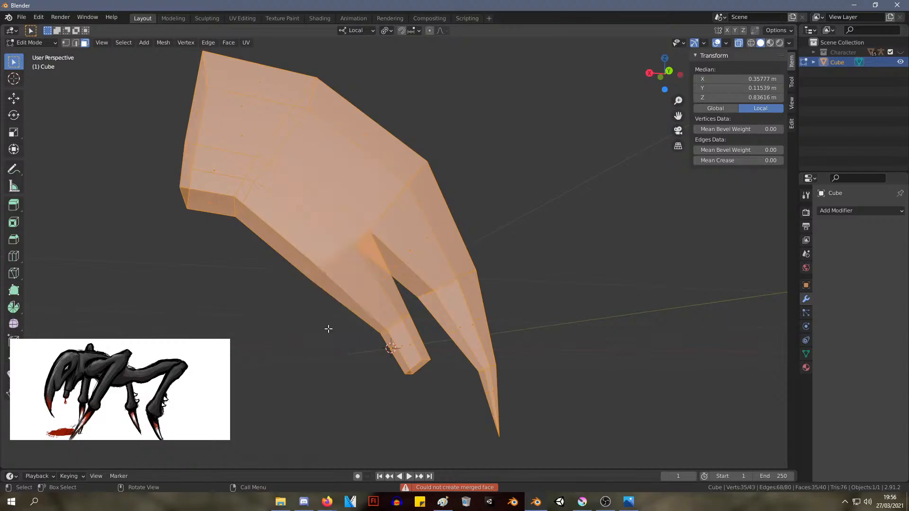
Examine the head in object mode from several angles and check the Cube object's mesh data in the outliner
{"action": "middle_click_drag", "start_coordinate": [327, 327], "coordinate": [415, 265]}
{"action": "key", "text": "Tab"}
{"action": "middle_click_drag", "start_coordinate": [487, 228], "coordinate": [425, 197]}
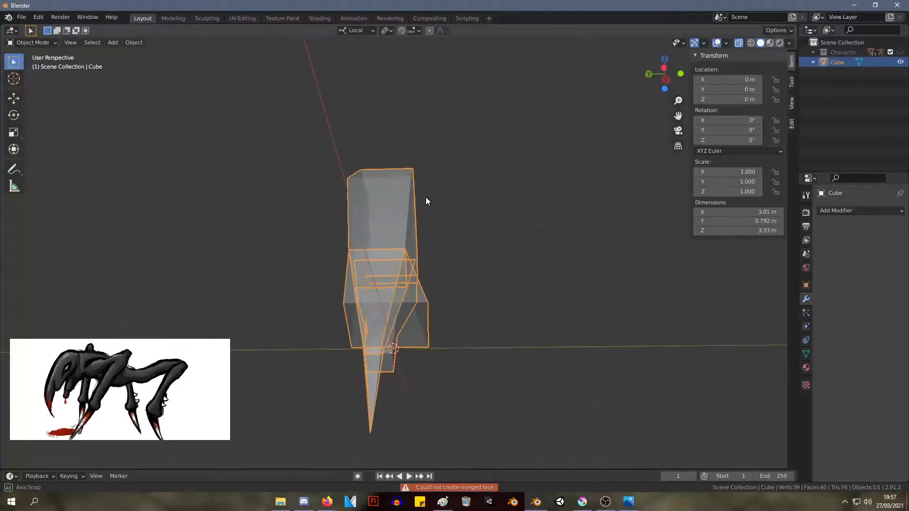
{"action": "left_click", "coordinate": [813, 62]}
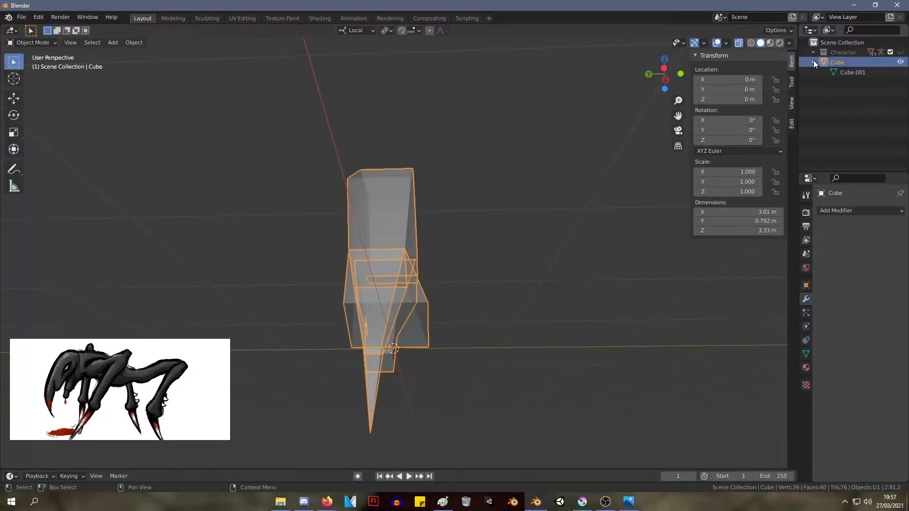
{"action": "left_click", "coordinate": [850, 72]}
{"action": "left_click", "coordinate": [845, 62]}
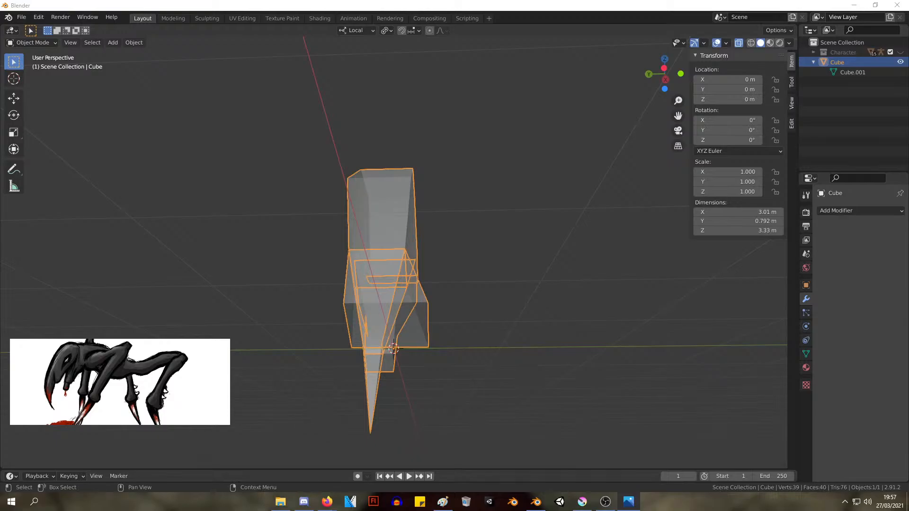
{"action": "middle_click_drag", "start_coordinate": [392, 191], "coordinate": [348, 216]}
Try deleting the lower segment and tip of the long claw, then undo the deletion
{"action": "key", "text": "Tab"}
{"action": "middle_click_drag", "start_coordinate": [415, 310], "coordinate": [294, 309]}
{"action": "left_click", "coordinate": [337, 314]}
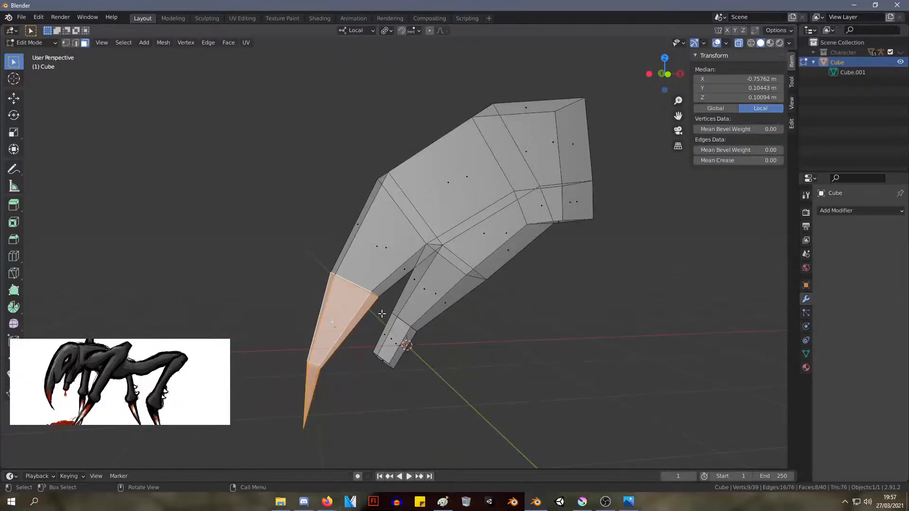
{"action": "key", "text": "x"}
{"action": "left_click", "coordinate": [341, 330]}
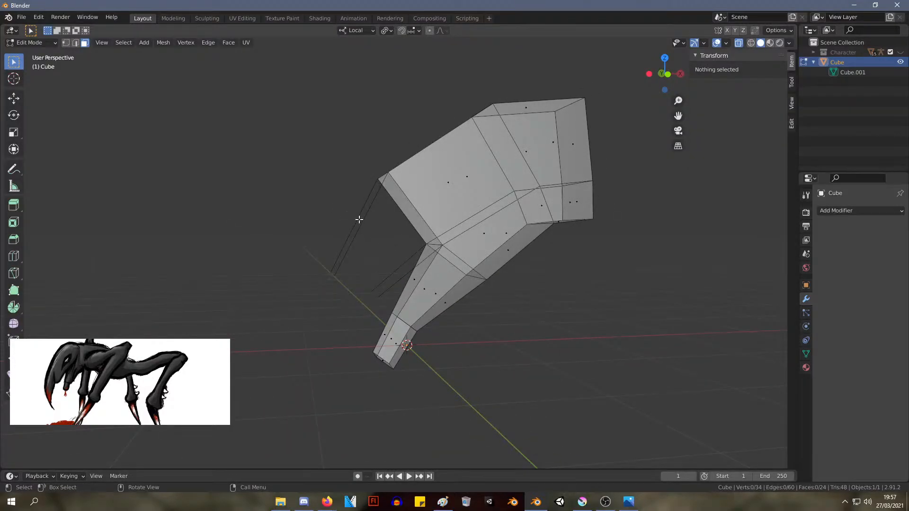
{"action": "key", "text": "ctrl+z"}
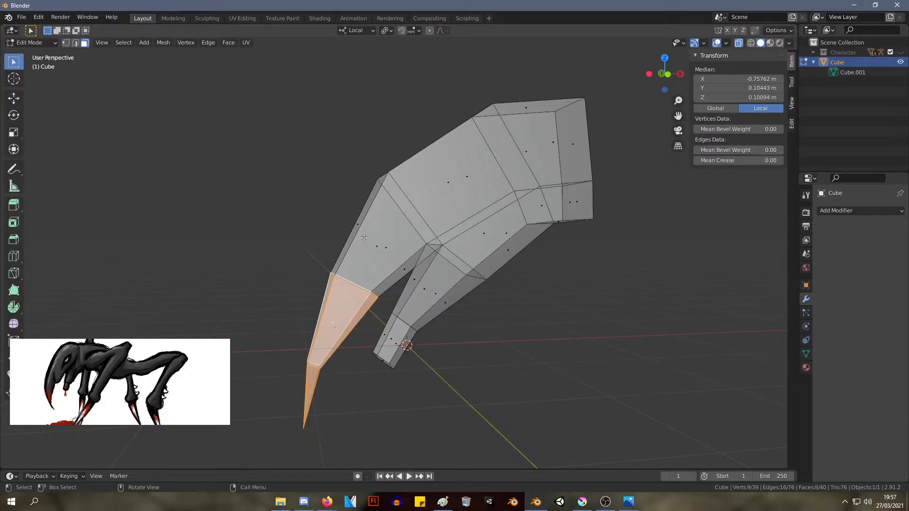
Select the long claw including its upper segment and delete it from the head
{"action": "left_click_drag", "start_coordinate": [240, 240], "coordinate": [342, 426]}
{"action": "key", "text": "x"}
{"action": "left_click", "coordinate": [345, 366]}
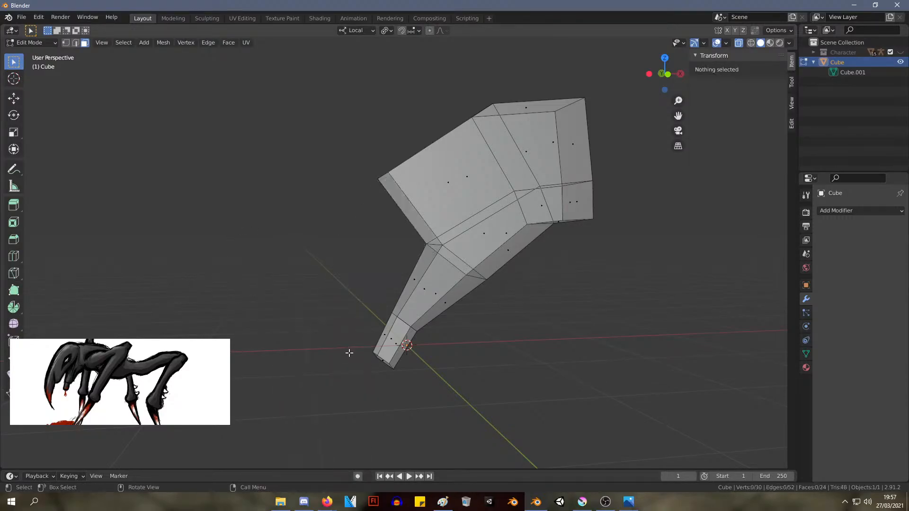
Examine the remaining head geometry from several angles in object and edit modes, looking for leftover stray pieces
{"action": "middle_click_drag", "start_coordinate": [306, 262], "coordinate": [484, 282]}
{"action": "key", "text": "Tab"}
{"action": "middle_click_drag", "start_coordinate": [548, 299], "coordinate": [346, 311]}
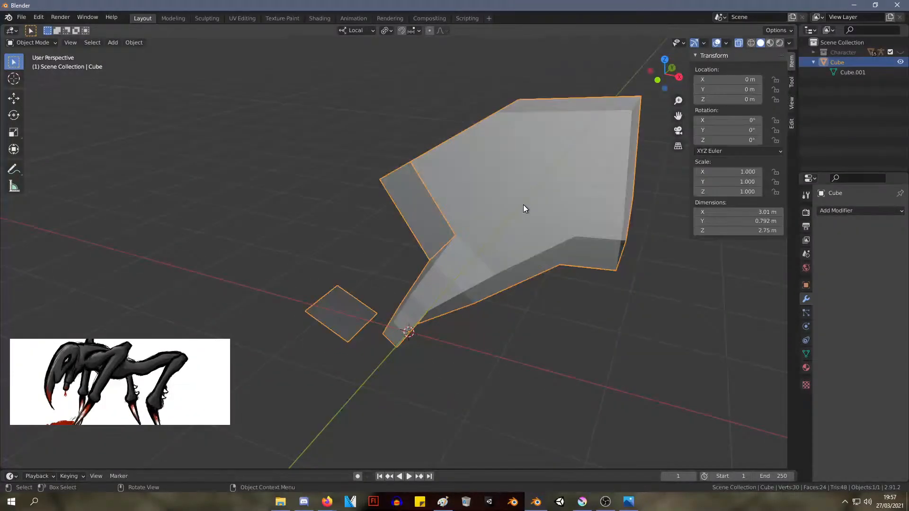
{"action": "middle_click_drag", "start_coordinate": [583, 382], "coordinate": [532, 266]}
{"action": "key", "text": "Tab"}
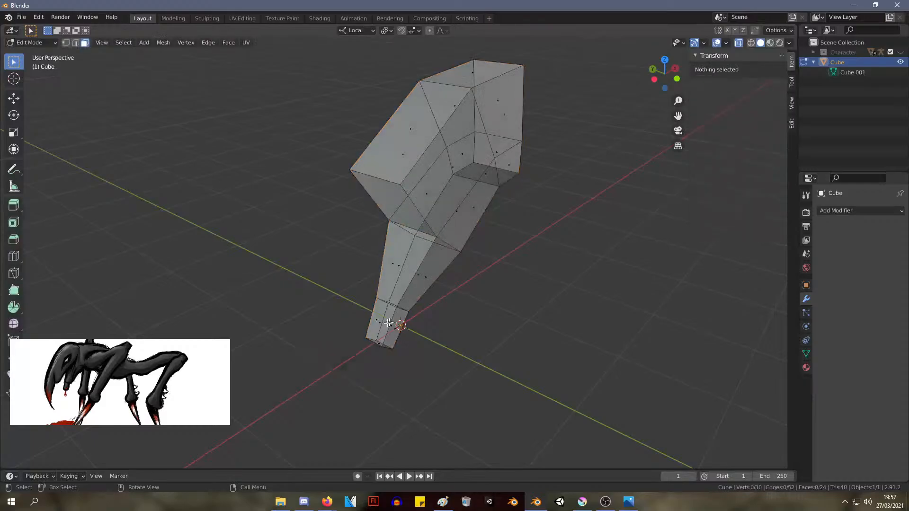
{"action": "key", "text": "Tab"}
{"action": "middle_click_drag", "start_coordinate": [344, 372], "coordinate": [304, 314]}
{"action": "key", "text": "Tab"}
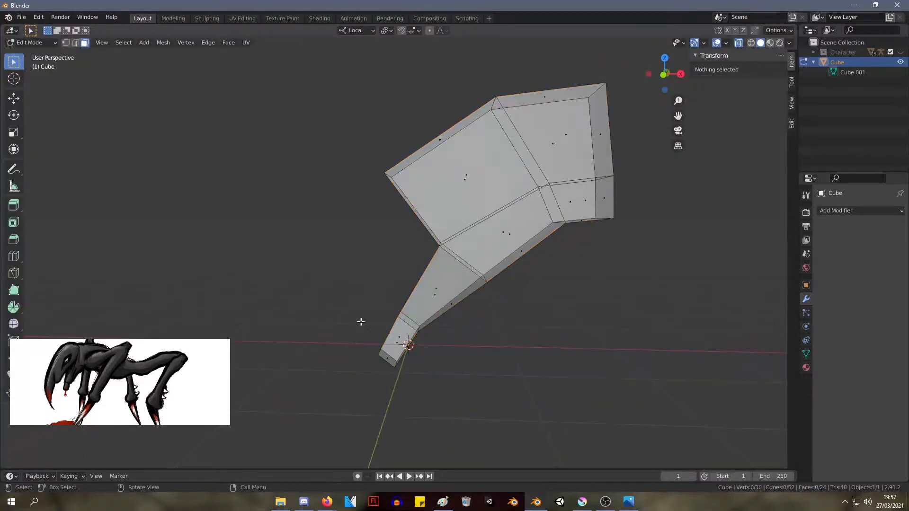
Select the end faces of the short lower jaw, inspect them from several angles, and clear the selection
{"action": "left_click_drag", "start_coordinate": [306, 321], "coordinate": [399, 376]}
{"action": "scroll", "coordinate": [455, 359], "scroll_direction": "down", "scroll_amount": 14}
{"action": "scroll", "coordinate": [459, 359], "scroll_direction": "down", "scroll_amount": 14}
{"action": "middle_click_drag", "start_coordinate": [461, 361], "coordinate": [436, 373]}
{"action": "scroll", "coordinate": [402, 303], "scroll_direction": "up", "scroll_amount": 7}
{"action": "scroll", "coordinate": [395, 301], "scroll_direction": "up", "scroll_amount": 16}
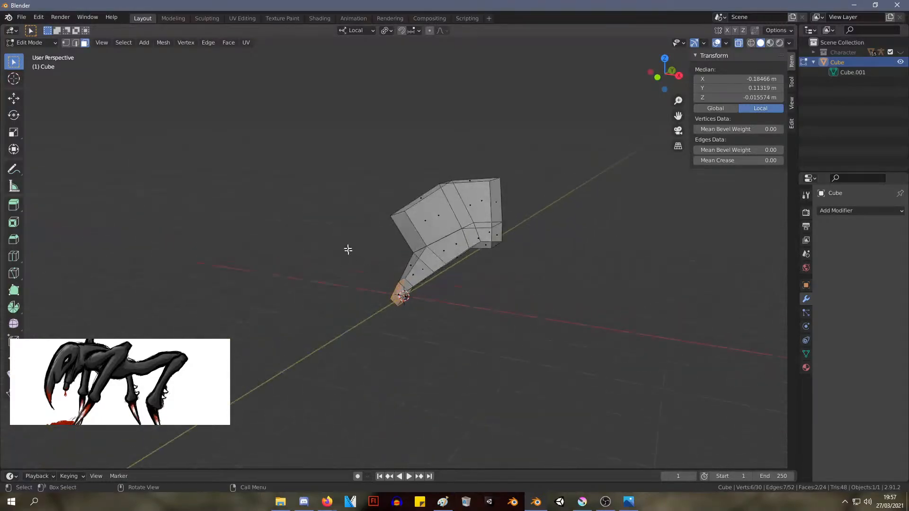
{"action": "middle_click_drag", "start_coordinate": [348, 250], "coordinate": [434, 254]}
{"action": "scroll", "coordinate": [397, 191], "scroll_direction": "up", "scroll_amount": 4}
{"action": "key", "text": "alt+a"}
Select the short lower jaw's faces from the front and delete them
{"action": "middle_click_drag", "start_coordinate": [397, 190], "coordinate": [456, 213]}
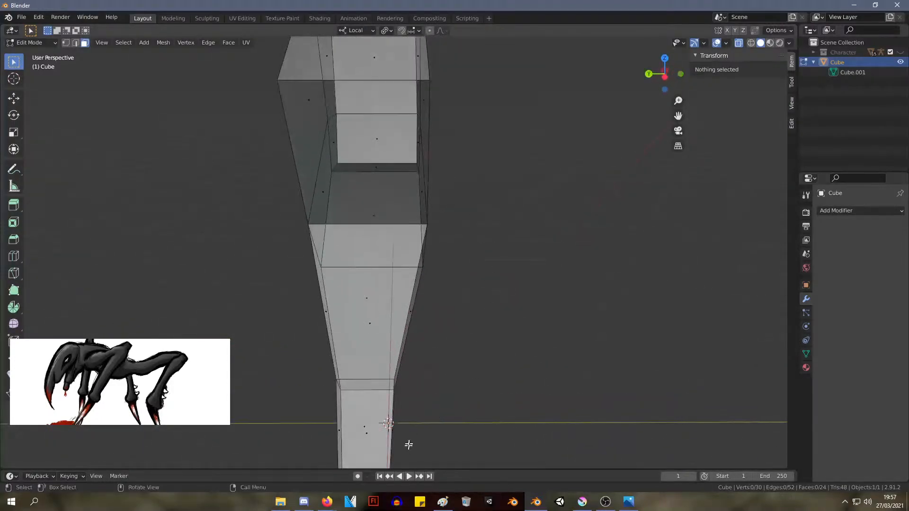
{"action": "scroll", "coordinate": [409, 445], "scroll_direction": "down", "scroll_amount": 4}
{"action": "left_click_drag", "start_coordinate": [436, 418], "coordinate": [300, 294]}
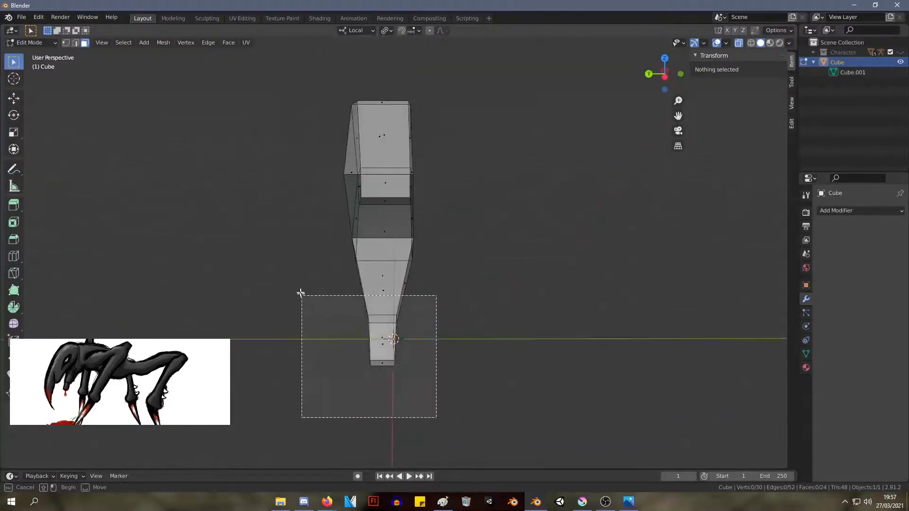
{"action": "key", "text": "x"}
{"action": "left_click", "coordinate": [419, 280]}
{"action": "middle_click_drag", "start_coordinate": [412, 280], "coordinate": [426, 258]}
Return to object mode and delete the entire head object from the scene
{"action": "key", "text": "Tab"}
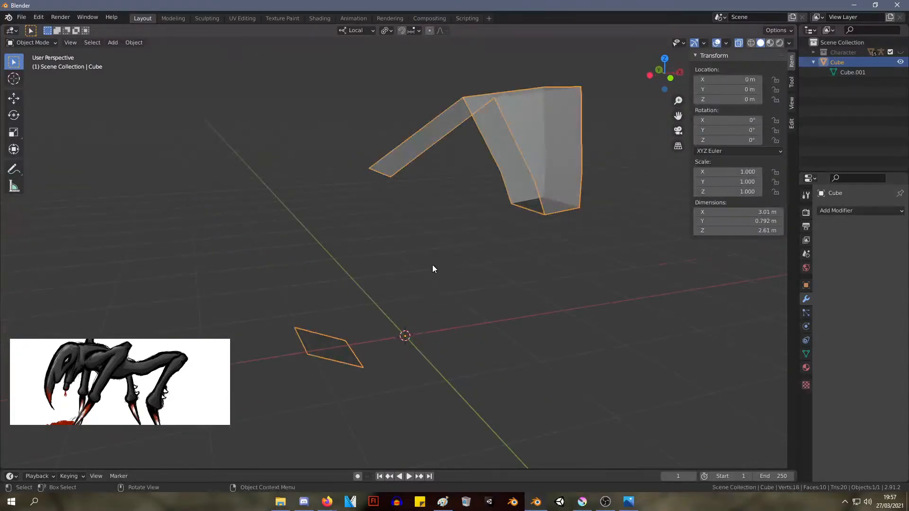
{"action": "key", "text": "Tab"}
{"action": "key", "text": "Tab"}
{"action": "key", "text": "Delete"}
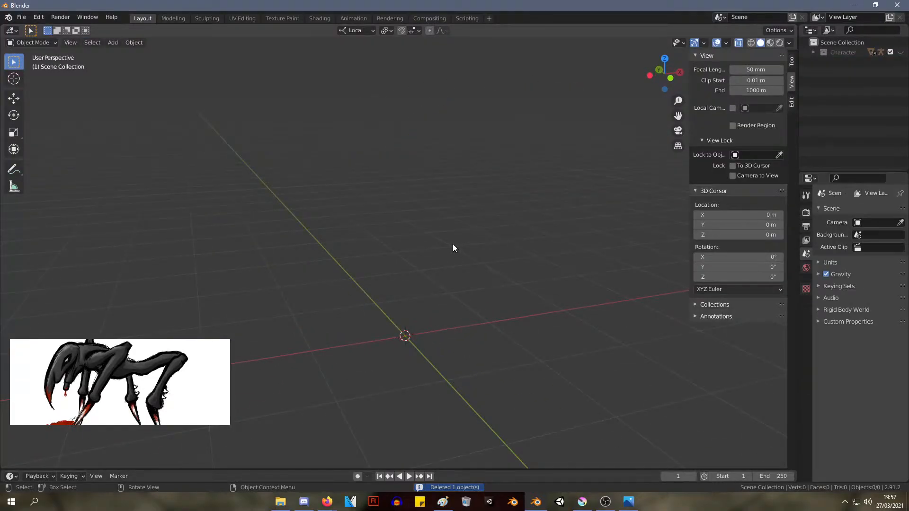
Align the view to right orthographic and frame the empty area around the origin
{"action": "key", "text": "KP_1"}
{"action": "key", "text": "KP_3"}
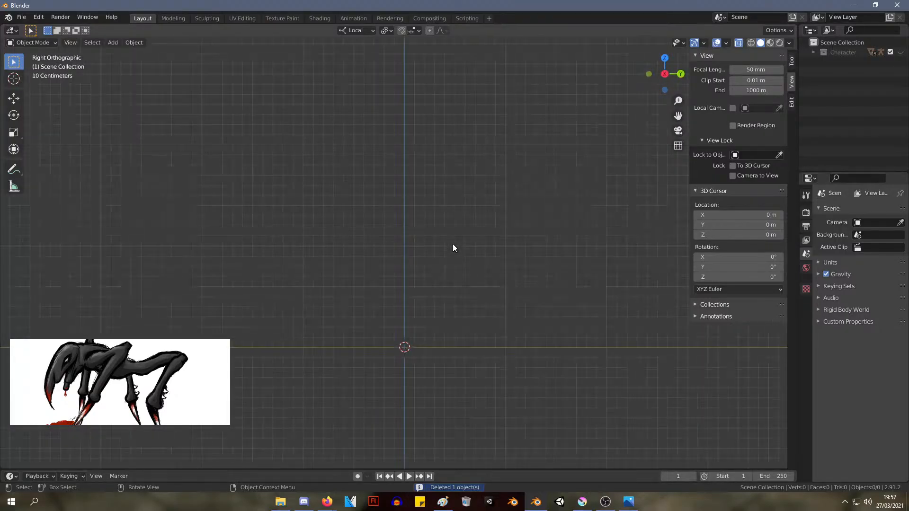
{"action": "key", "text": "KP_1"}
{"action": "key", "text": "KP_3"}
{"action": "key", "text": "KP_1"}
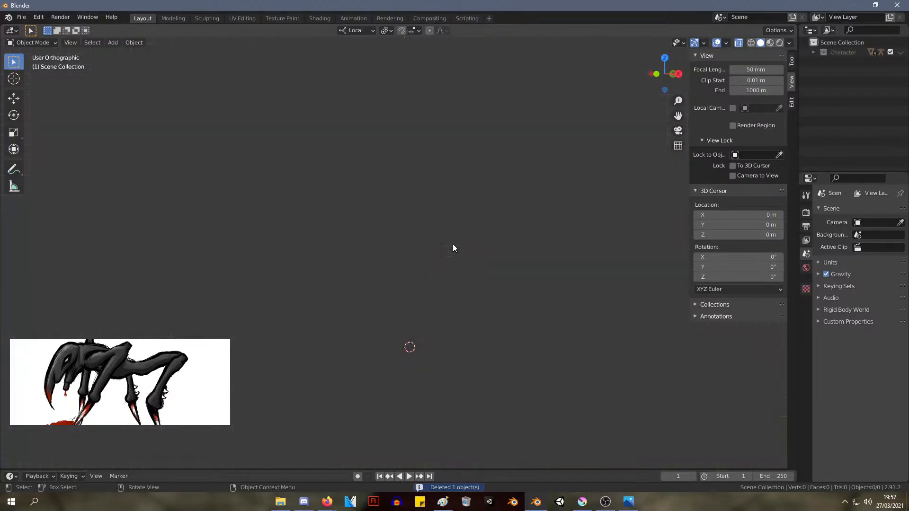
{"action": "key", "text": "KP_3"}
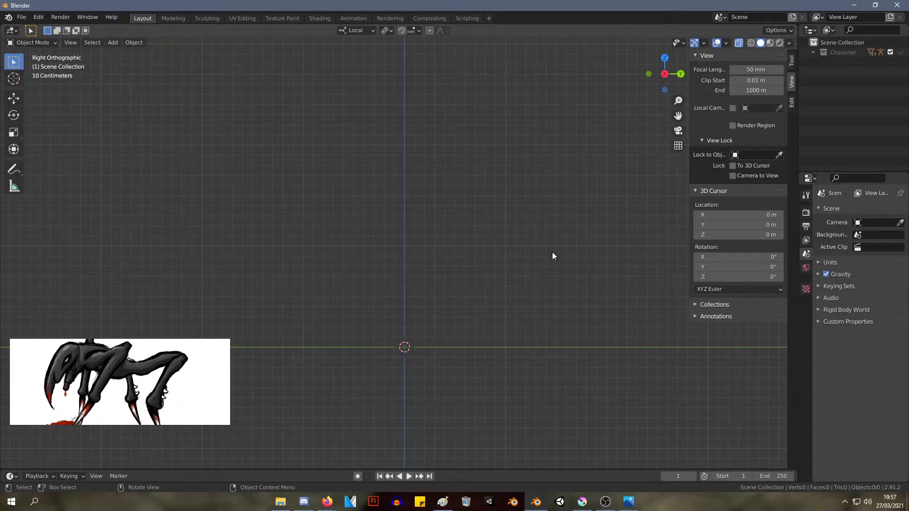
{"action": "scroll", "coordinate": [394, 443], "scroll_direction": "up", "scroll_amount": 5}
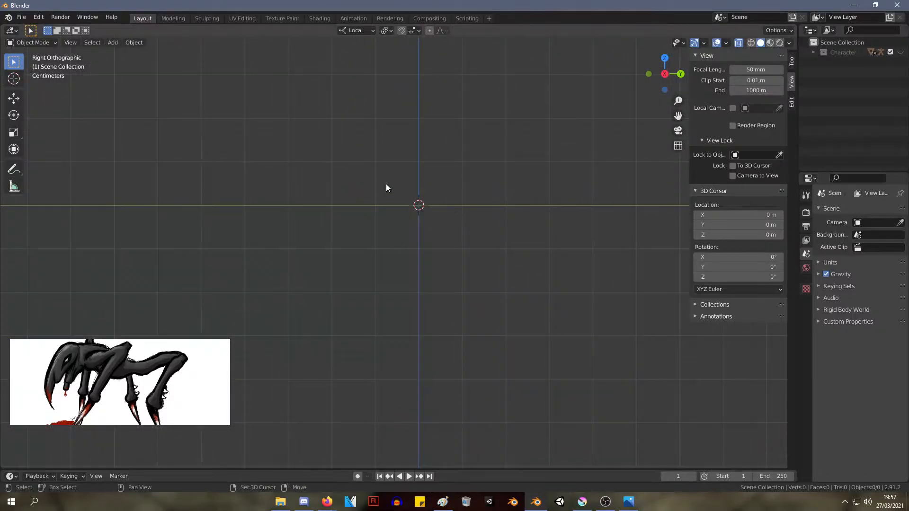
{"action": "scroll", "coordinate": [398, 186], "scroll_direction": "down", "scroll_amount": 6}
{"action": "middle_click_drag", "start_coordinate": [454, 117], "coordinate": [339, 361], "text": "shift"}
{"action": "scroll", "coordinate": [351, 322], "scroll_direction": "up", "scroll_amount": 4}
{"action": "scroll", "coordinate": [351, 322], "scroll_direction": "up", "scroll_amount": 2}
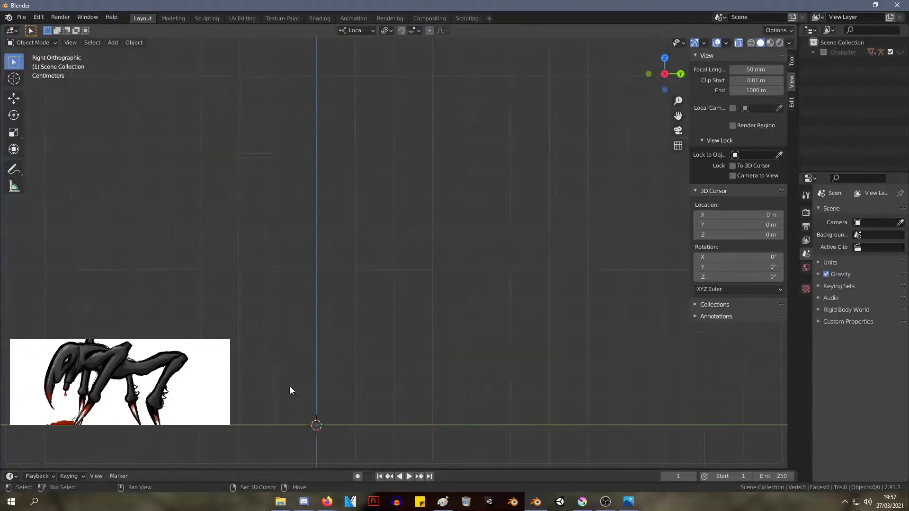
Show the hidden Character collection to look over the existing model, and hide it again
{"action": "middle_click_drag", "start_coordinate": [290, 387], "coordinate": [357, 261], "text": "shift"}
{"action": "scroll", "coordinate": [357, 261], "scroll_direction": "up", "scroll_amount": 5}
{"action": "left_click", "coordinate": [890, 52]}
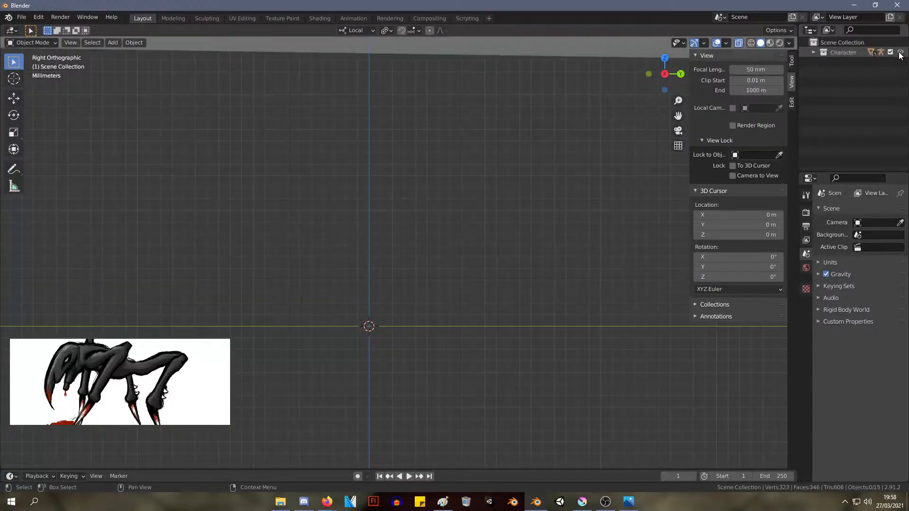
{"action": "scroll", "coordinate": [399, 156], "scroll_direction": "down", "scroll_amount": 8}
{"action": "middle_click_drag", "start_coordinate": [401, 89], "coordinate": [390, 185], "text": "shift"}
{"action": "scroll", "coordinate": [368, 216], "scroll_direction": "up", "scroll_amount": 5}
{"action": "left_click", "coordinate": [901, 53]}
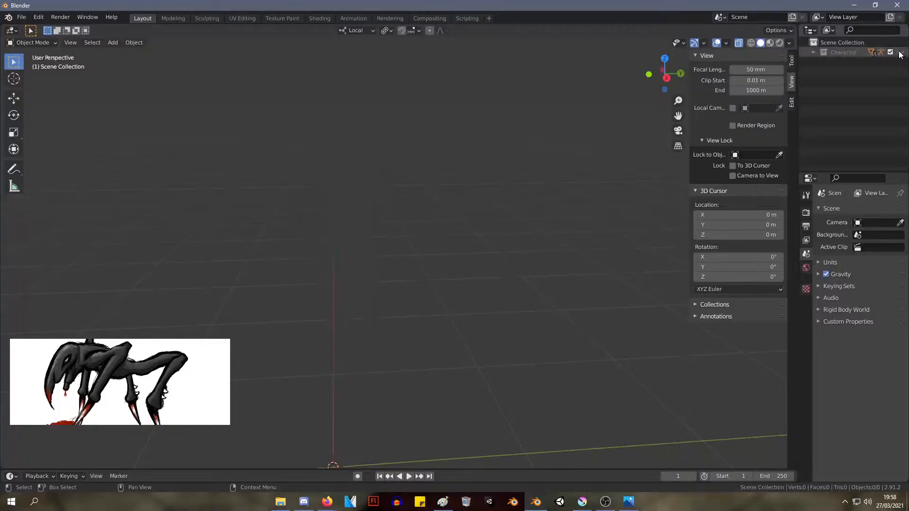
Add a cube mesh at the world origin and open it in edit mode with nothing selected
{"action": "key", "text": "KP_1"}
{"action": "key", "text": "KP_3"}
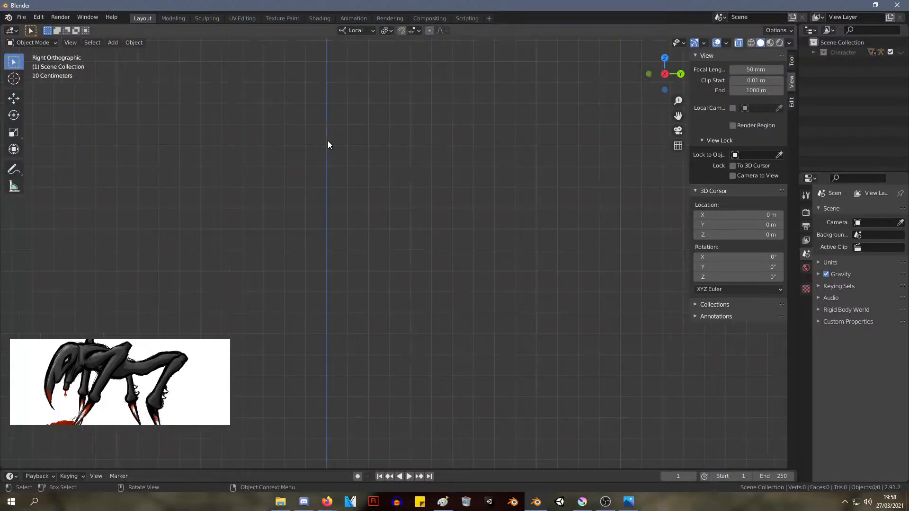
{"action": "scroll", "coordinate": [391, 155], "scroll_direction": "down", "scroll_amount": 2}
{"action": "middle_click_drag", "start_coordinate": [320, 175], "coordinate": [344, 194], "text": "shift"}
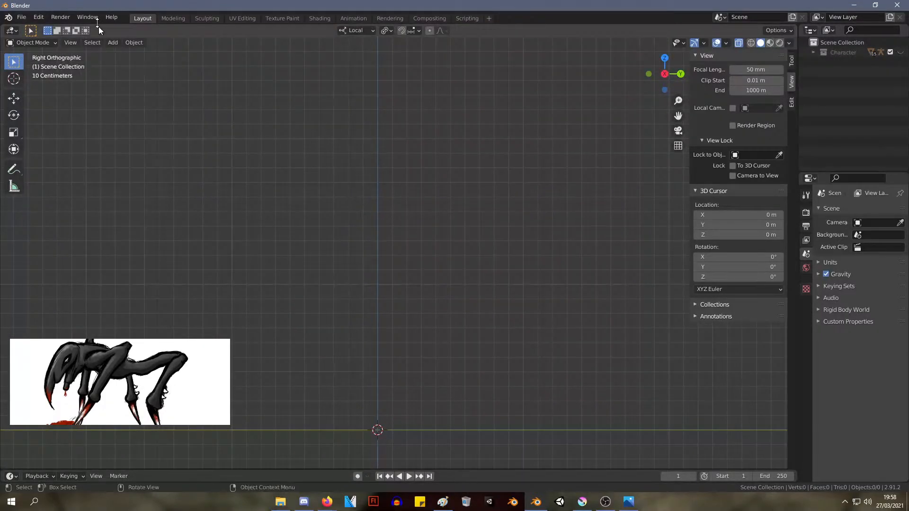
{"action": "left_click", "coordinate": [112, 42]}
{"action": "mouse_move", "coordinate": [161, 55]}
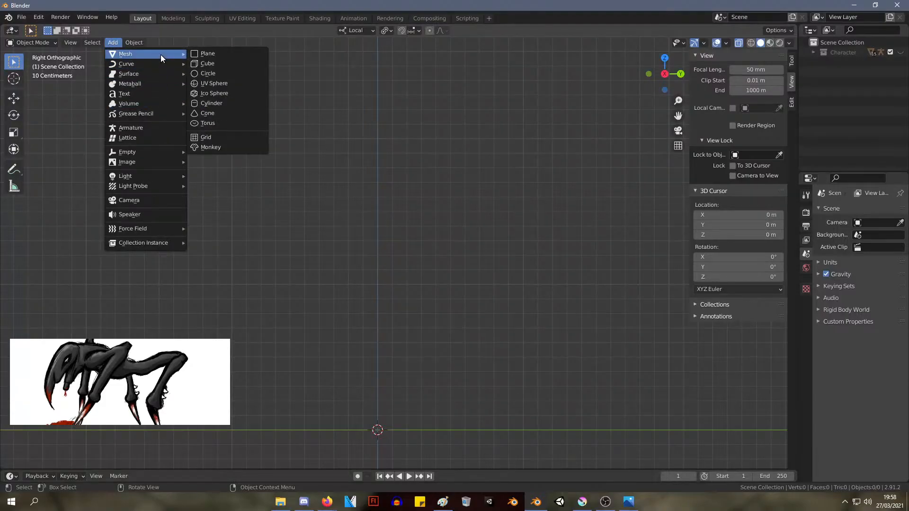
{"action": "left_click", "coordinate": [223, 63]}
{"action": "scroll", "coordinate": [370, 260], "scroll_direction": "down", "scroll_amount": 2}
{"action": "middle_click_drag", "start_coordinate": [335, 368], "coordinate": [331, 235], "text": "shift"}
{"action": "key", "text": "Tab"}
{"action": "key", "text": "KP_3"}
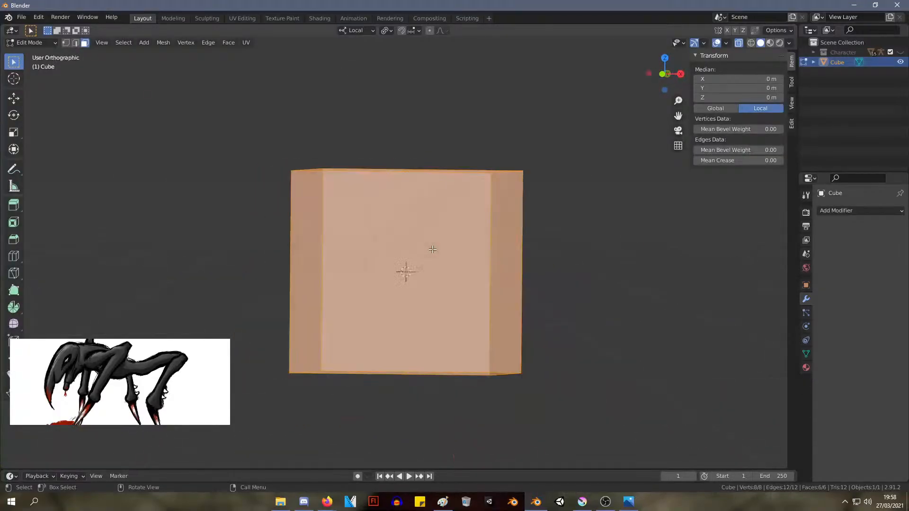
{"action": "key", "text": "alt+a"}
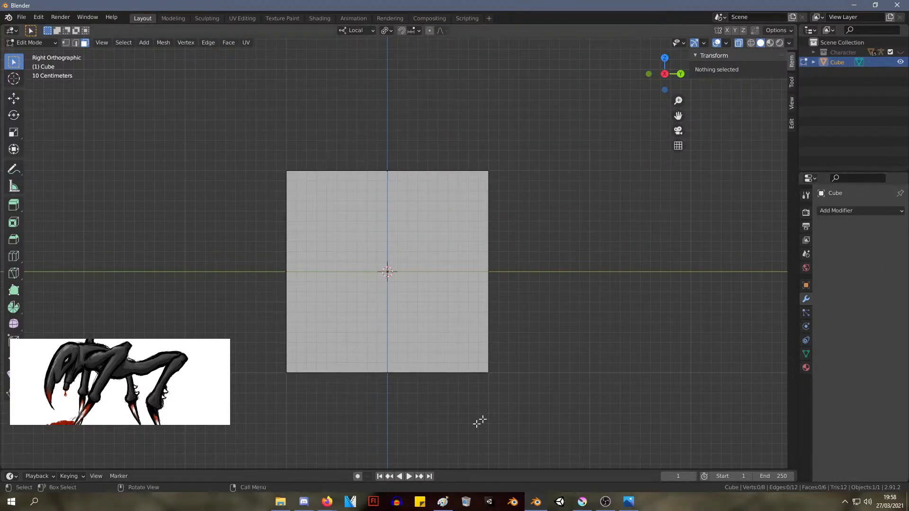
Add one vertical loop cut through the cube's centre, splitting it into left and right halves as seen from the front
{"action": "key", "text": "ctrl+r"}
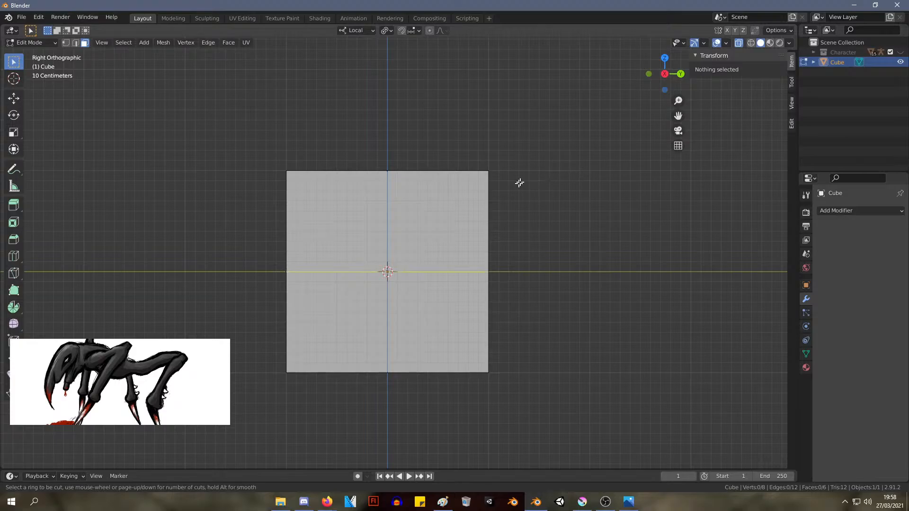
{"action": "middle_click_drag", "start_coordinate": [563, 177], "coordinate": [451, 190]}
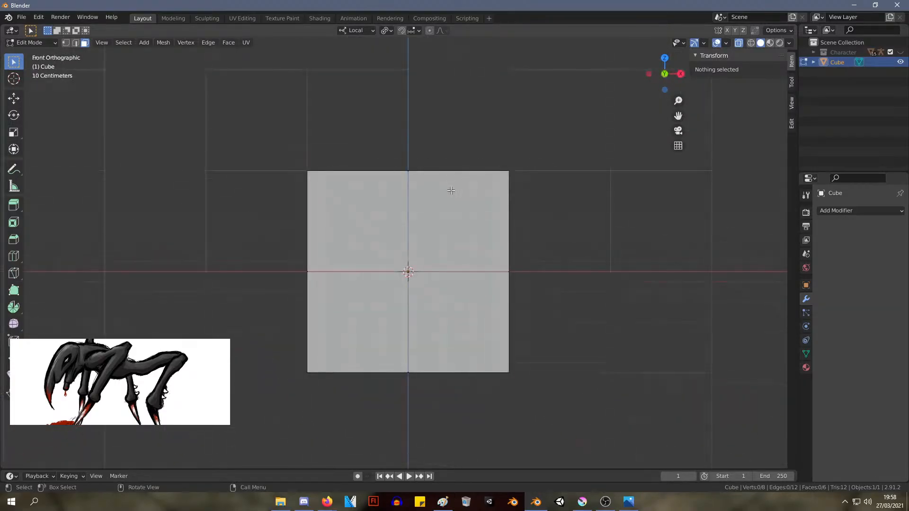
{"action": "key", "text": "KP_1"}
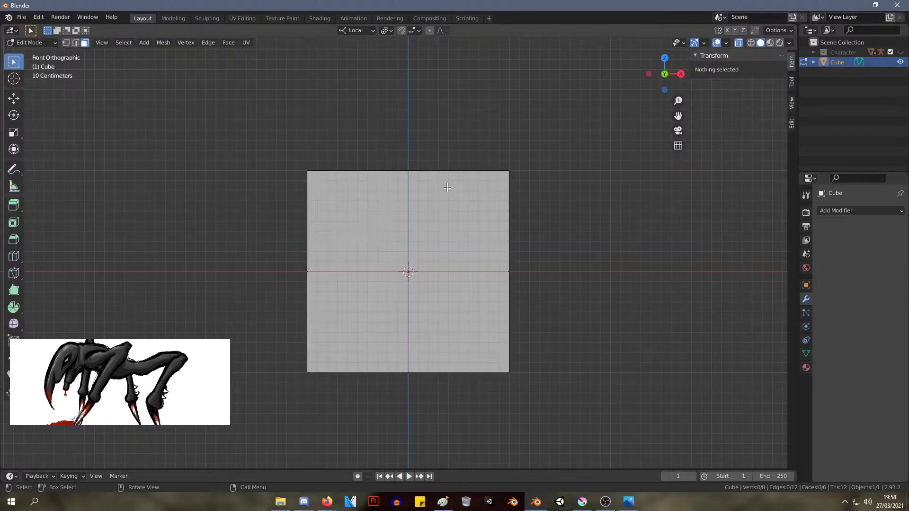
{"action": "key", "text": "ctrl+r"}
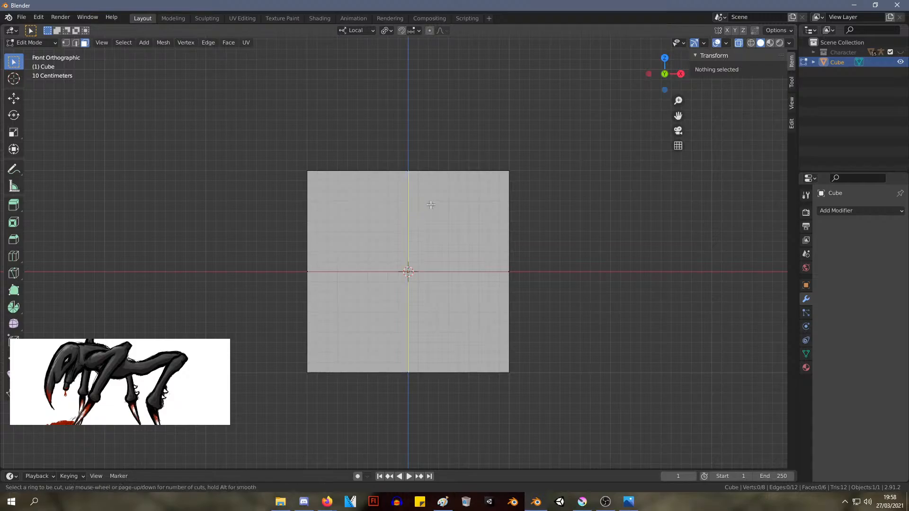
{"action": "left_click", "coordinate": [400, 201]}
{"action": "left_click", "coordinate": [400, 201]}
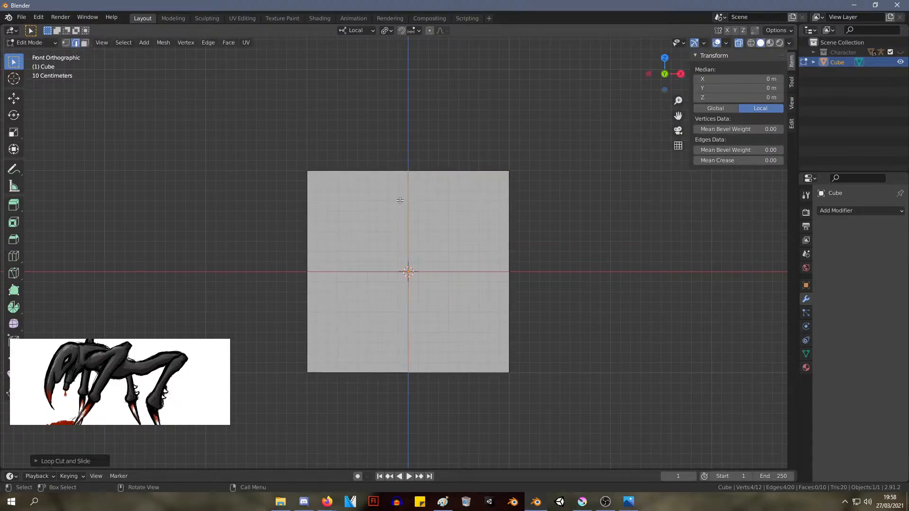
{"action": "middle_click_drag", "start_coordinate": [504, 207], "coordinate": [427, 210]}
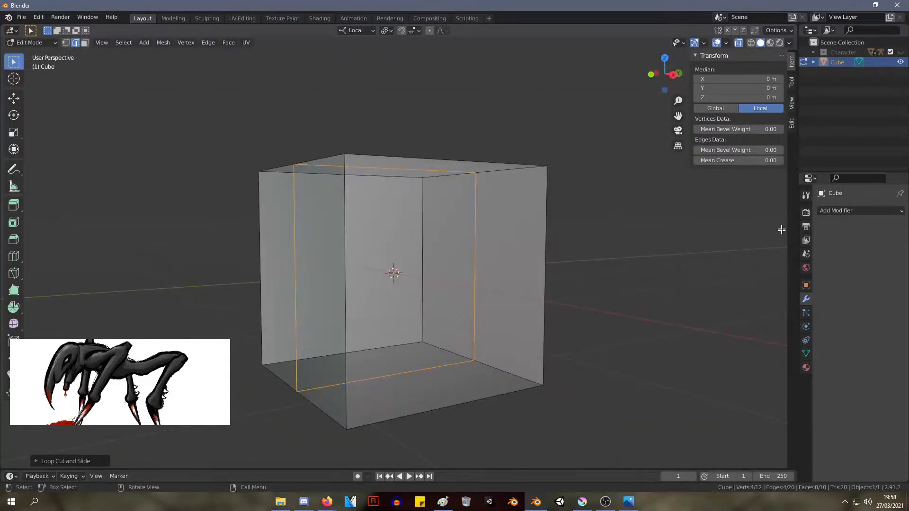
Select the outer vertices on the cube's negative X side and delete them, keeping only the positive X half
{"action": "key", "text": "1"}
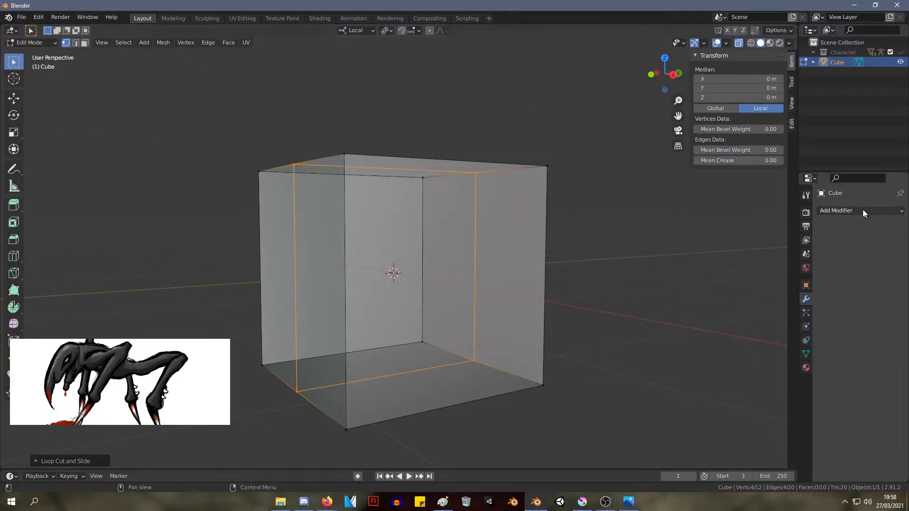
{"action": "middle_click_drag", "start_coordinate": [663, 203], "coordinate": [564, 179]}
{"action": "scroll", "coordinate": [426, 213], "scroll_direction": "down", "scroll_amount": 3}
{"action": "left_click_drag", "start_coordinate": [280, 152], "coordinate": [384, 417]}
{"action": "key", "text": "x"}
{"action": "left_click", "coordinate": [393, 324]}
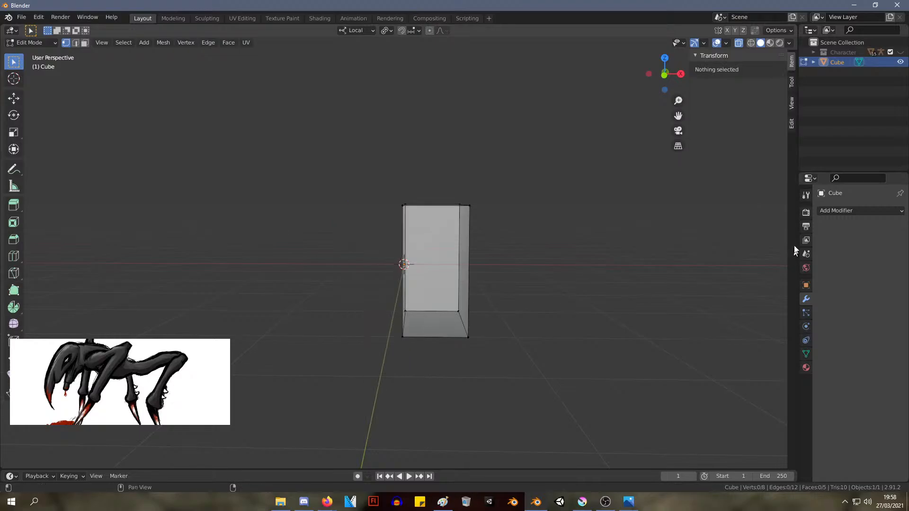
Add a Mirror modifier on the X axis to the half cube and return to edit mode
{"action": "left_click", "coordinate": [845, 212]}
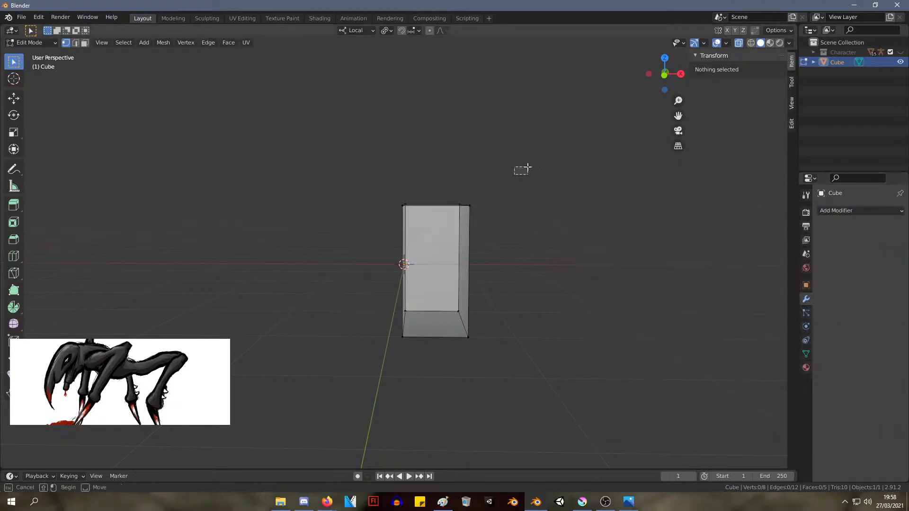
{"action": "key", "text": "Tab"}
{"action": "left_click", "coordinate": [844, 211]}
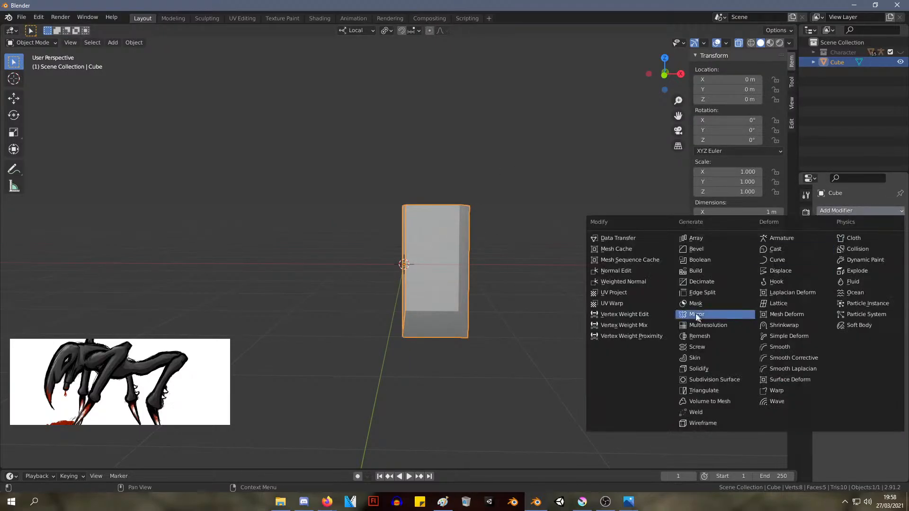
{"action": "left_click", "coordinate": [715, 314]}
{"action": "middle_click_drag", "start_coordinate": [567, 288], "coordinate": [402, 239]}
{"action": "key", "text": "Tab"}
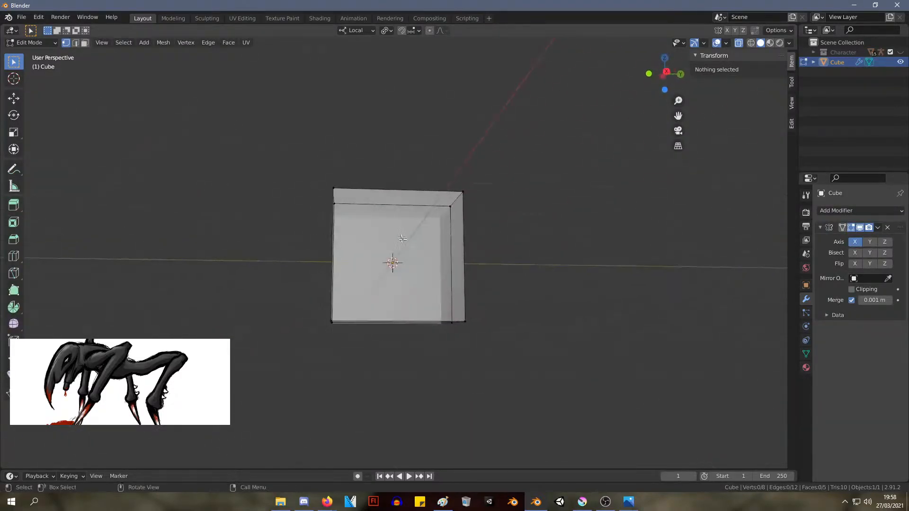
{"action": "key", "text": "KP_1"}
{"action": "key", "text": "KP_3"}
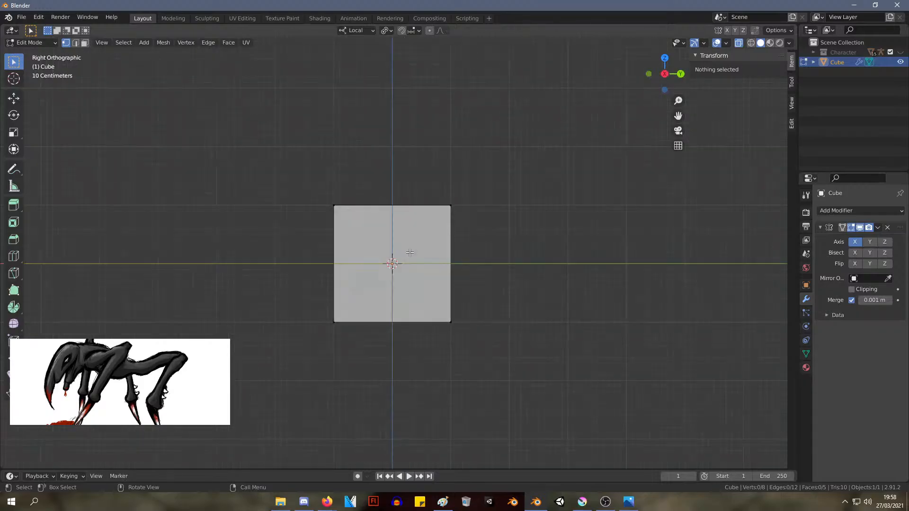
{"action": "key", "text": "KP_1"}
{"action": "scroll", "coordinate": [412, 253], "scroll_direction": "up", "scroll_amount": 5}
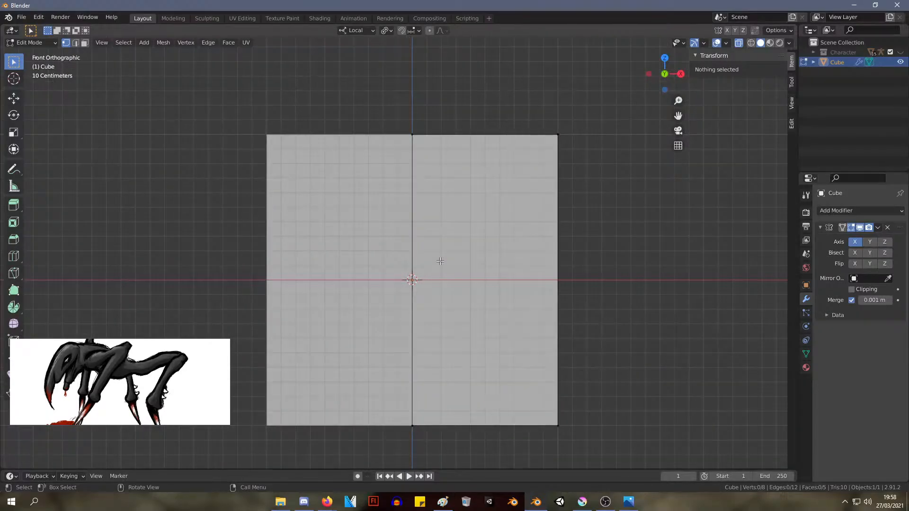
{"action": "key", "text": "KP_3"}
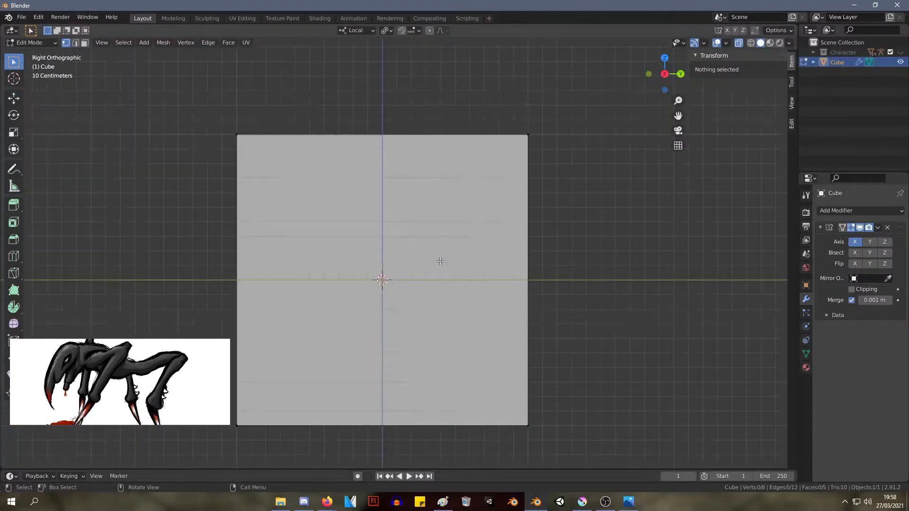
{"action": "key", "text": "KP_1"}
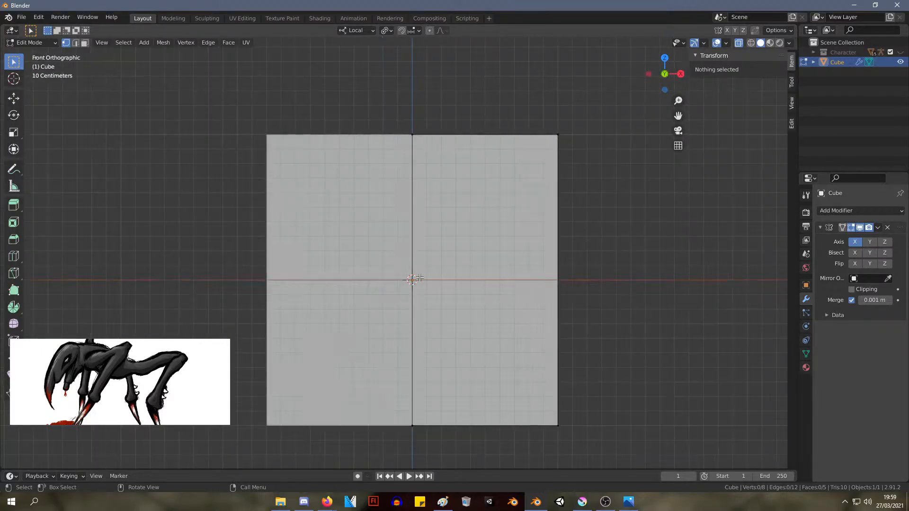
In the side profile, lower the block's upper front corner and move the upper rear corner to about Y -0.06 m, Z 1.08 m
{"action": "key", "text": "KP_3"}
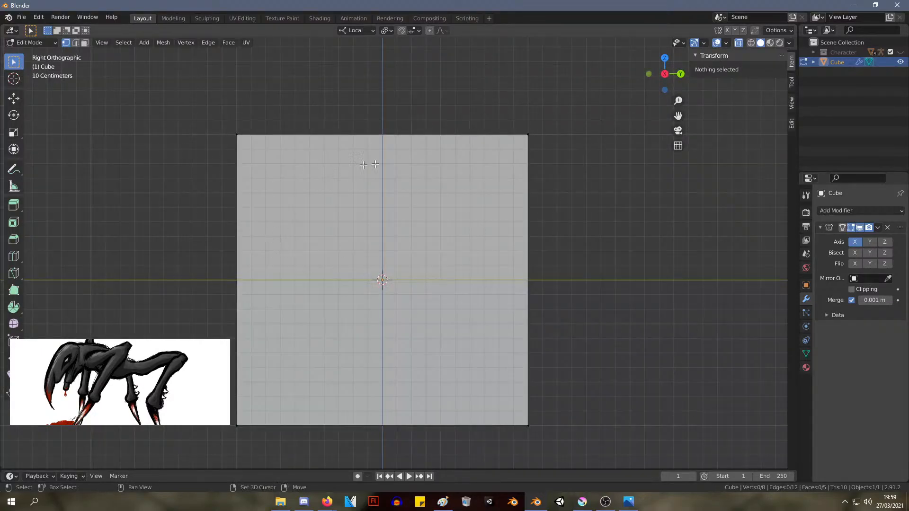
{"action": "middle_click_drag", "start_coordinate": [393, 116], "coordinate": [435, 85], "text": "shift"}
{"action": "left_click_drag", "start_coordinate": [203, 80], "coordinate": [342, 182]}
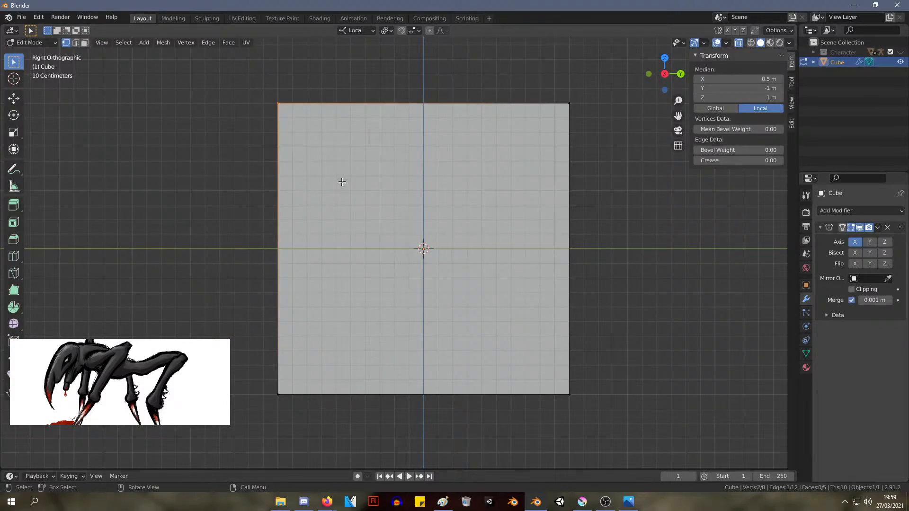
{"action": "key", "text": "g"}
{"action": "left_click", "coordinate": [322, 319]}
{"action": "left_click", "coordinate": [570, 105]}
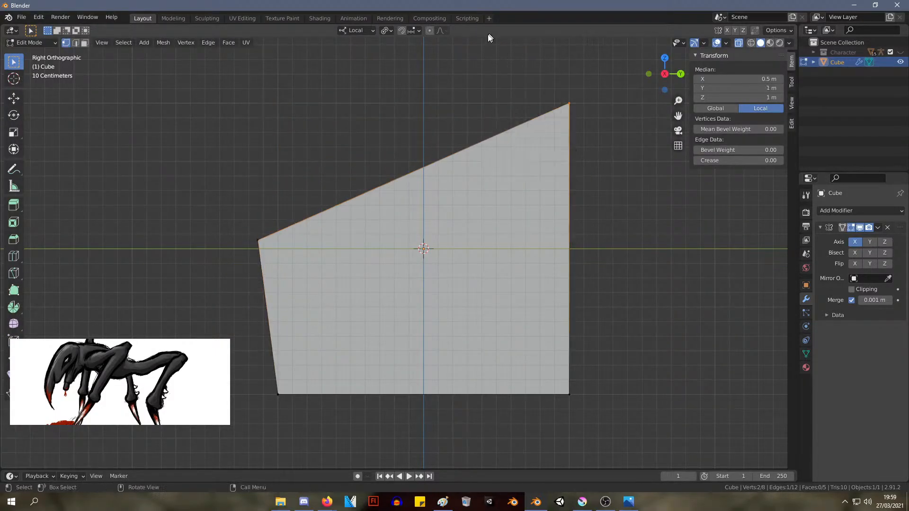
{"action": "key", "text": "g"}
{"action": "left_click", "coordinate": [349, 50]}
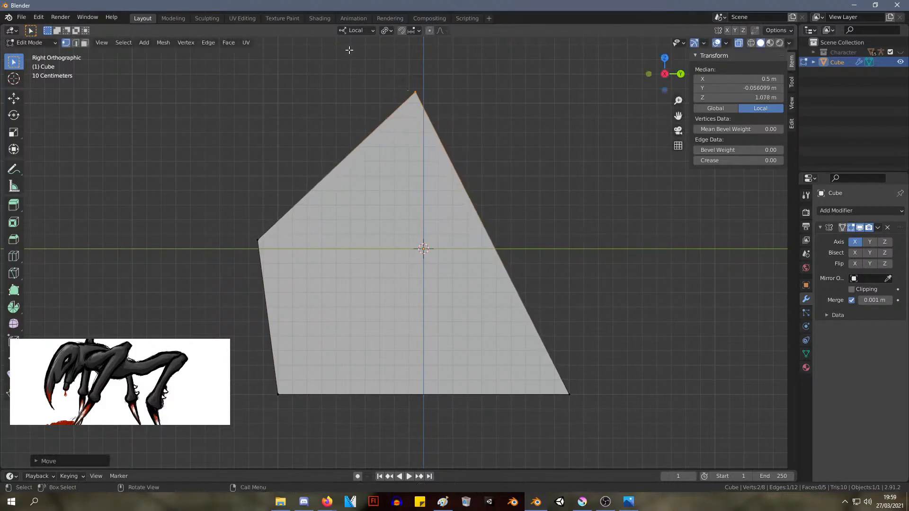
Raise both lower corners of the profile and nudge the upper front corner up and back, forming a slanted block
{"action": "key", "text": "g"}
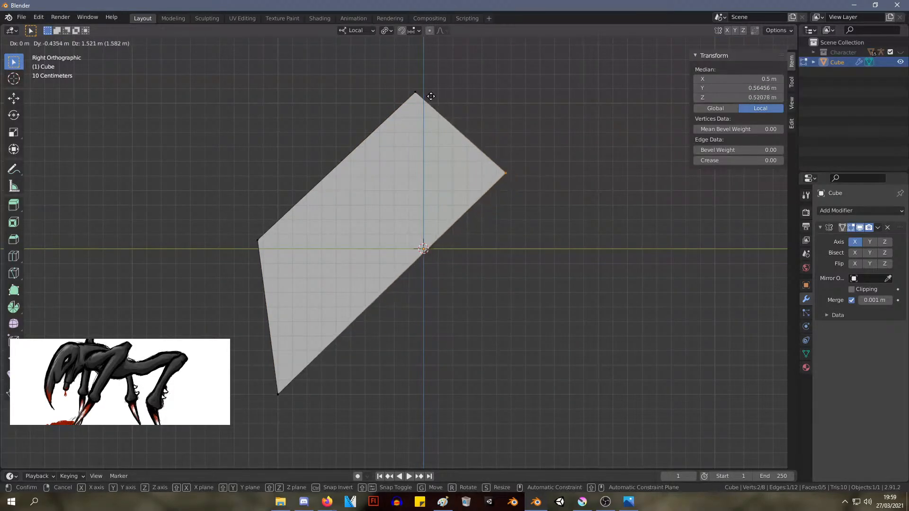
{"action": "left_click", "coordinate": [416, 83]}
{"action": "left_click", "coordinate": [278, 394]}
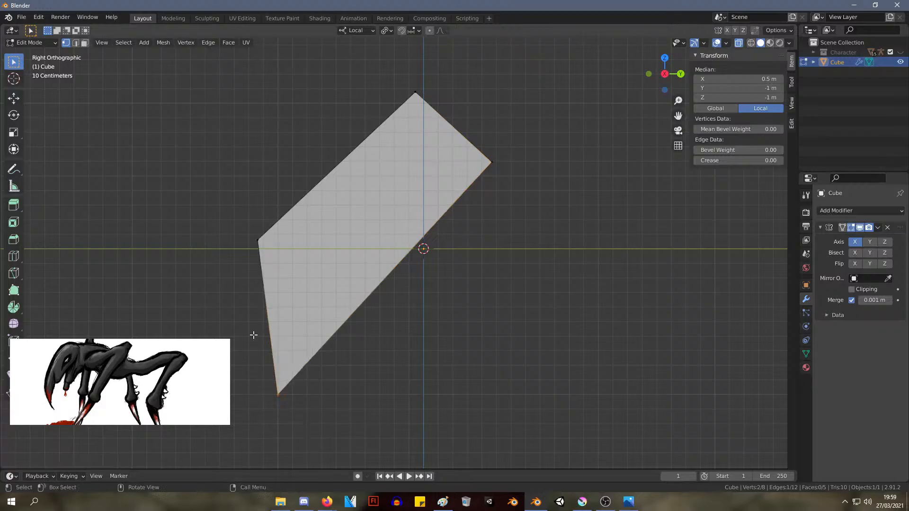
{"action": "key", "text": "g"}
{"action": "left_click", "coordinate": [314, 219]}
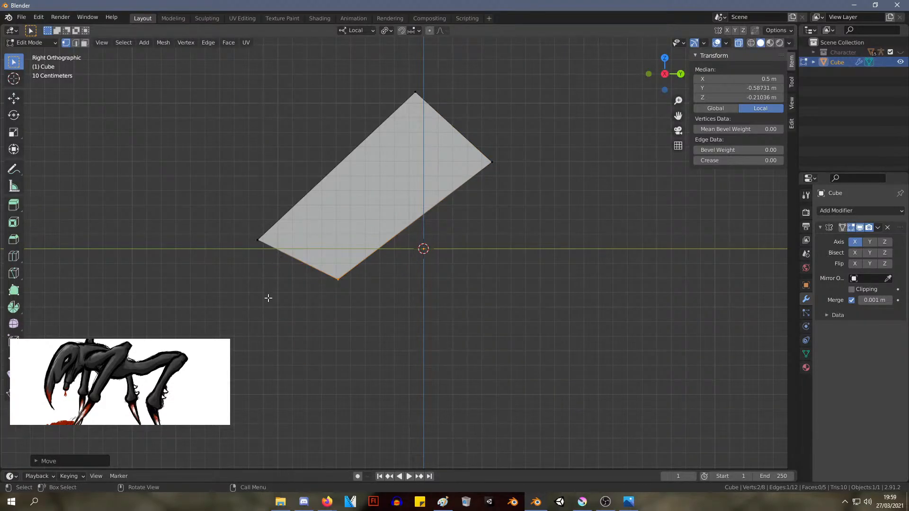
{"action": "left_click", "coordinate": [259, 250]}
{"action": "key", "text": "g"}
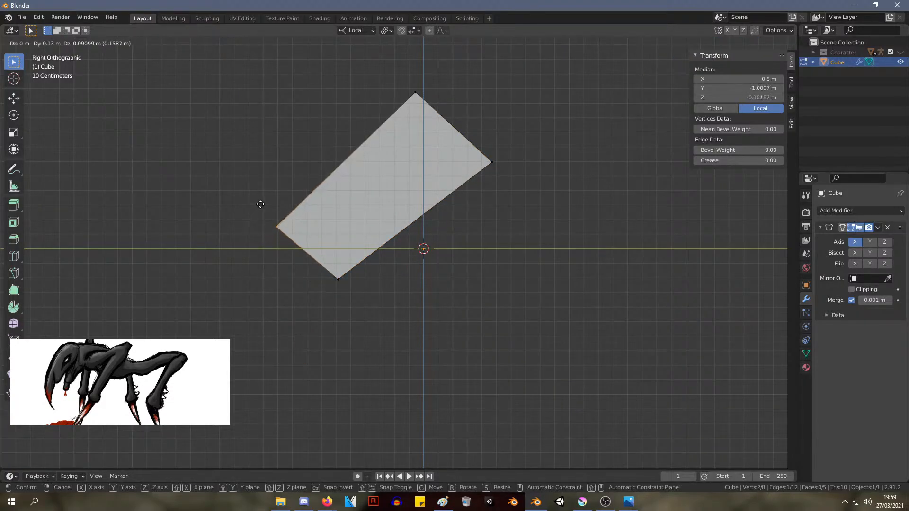
{"action": "left_click", "coordinate": [260, 204]}
Extrude the slanted block's lower front end down and forward to about Y -1.14 m, Z -0.49 m as a second segment
{"action": "left_click_drag", "start_coordinate": [382, 331], "coordinate": [208, 209]}
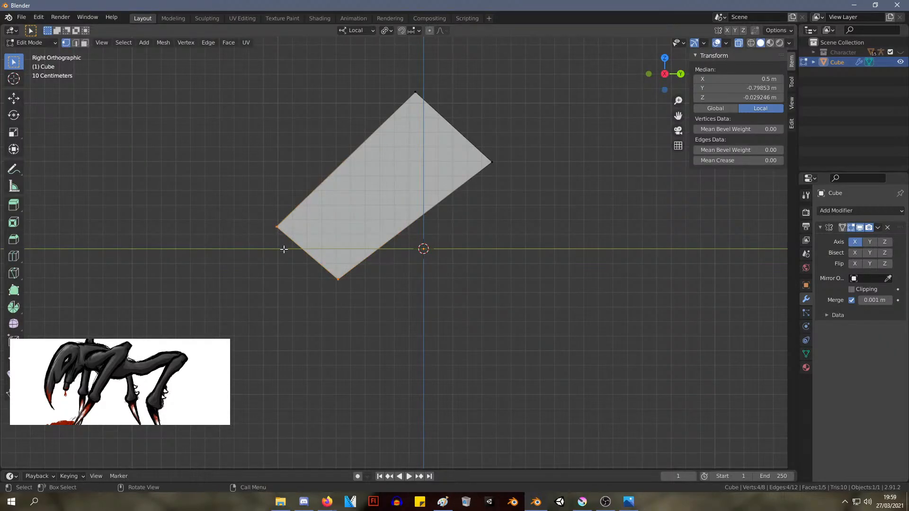
{"action": "key", "text": "e"}
{"action": "key", "text": "r"}
{"action": "key", "text": "Escape"}
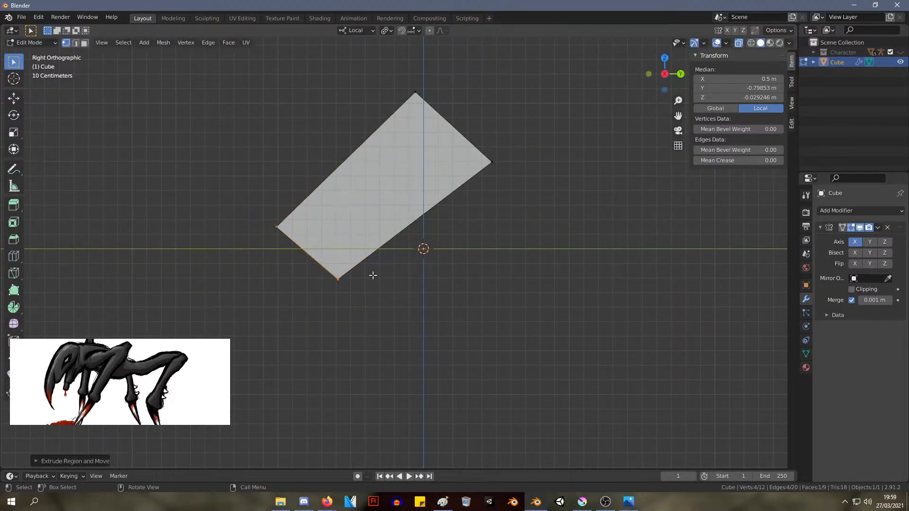
{"action": "key", "text": "g"}
{"action": "left_click", "coordinate": [323, 345]}
Shift the joint between the two segments up and back, and scale the lower end face down to about two thirds
{"action": "left_click_drag", "start_coordinate": [381, 314], "coordinate": [256, 177]}
{"action": "key", "text": "g"}
{"action": "left_click", "coordinate": [287, 157]}
{"action": "left_click_drag", "start_coordinate": [331, 392], "coordinate": [179, 271]}
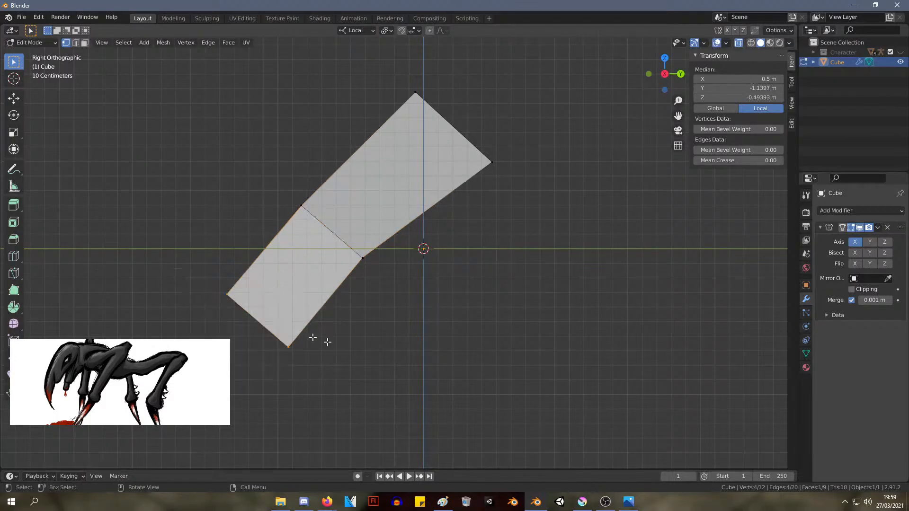
{"action": "key", "text": "s"}
{"action": "left_click", "coordinate": [336, 341]}
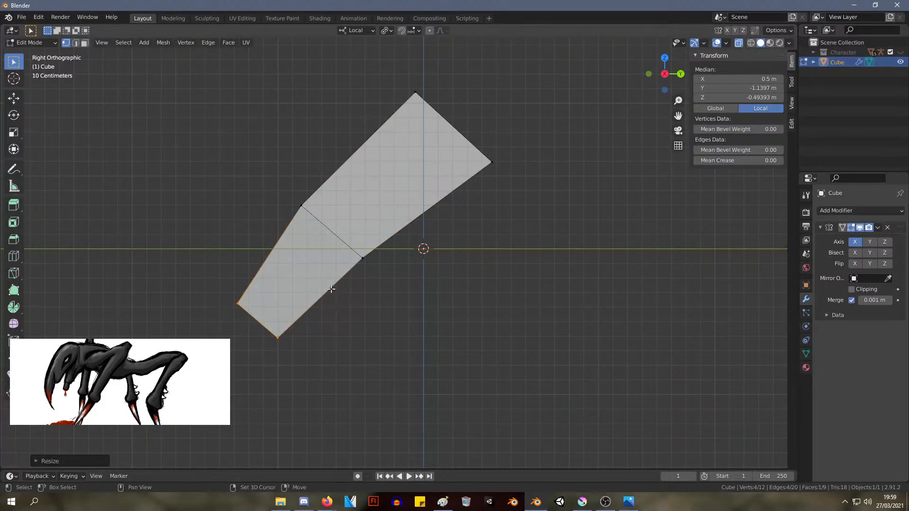
Extrude the lower end face into a third segment, scale its end down, and place it at about Y -1.35 m, Z -0.94 m
{"action": "middle_click_drag", "start_coordinate": [331, 289], "coordinate": [356, 207], "text": "shift"}
{"action": "key", "text": "e"}
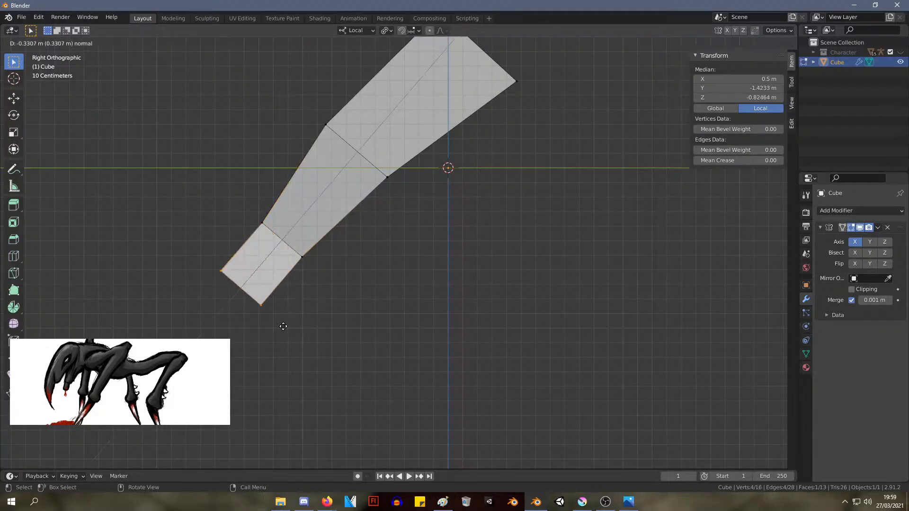
{"action": "left_click", "coordinate": [284, 338]}
{"action": "key", "text": "g"}
{"action": "right_click", "coordinate": [366, 359]}
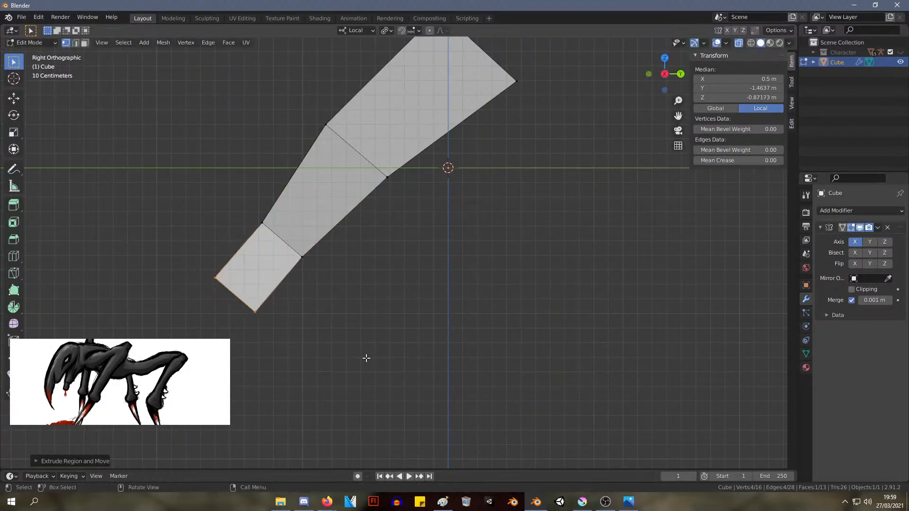
{"action": "key", "text": "s"}
{"action": "left_click", "coordinate": [313, 340]}
{"action": "key", "text": "g"}
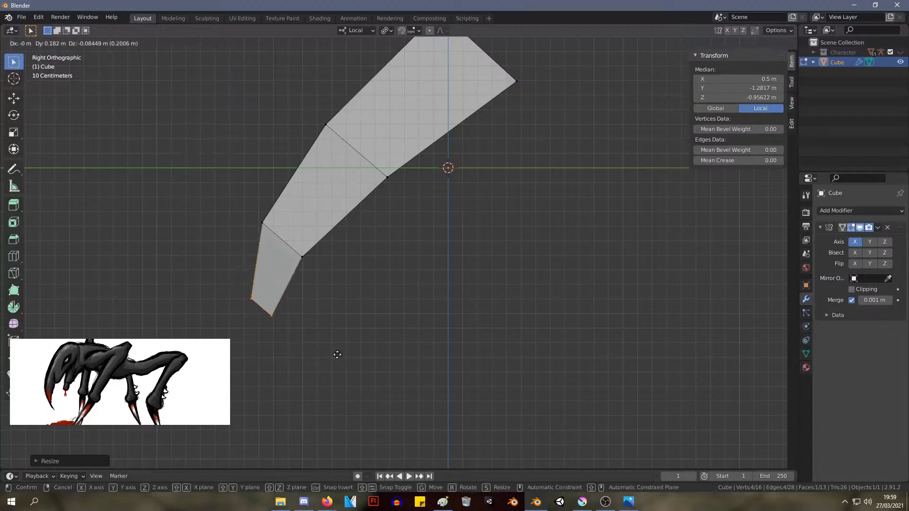
{"action": "left_click", "coordinate": [331, 352]}
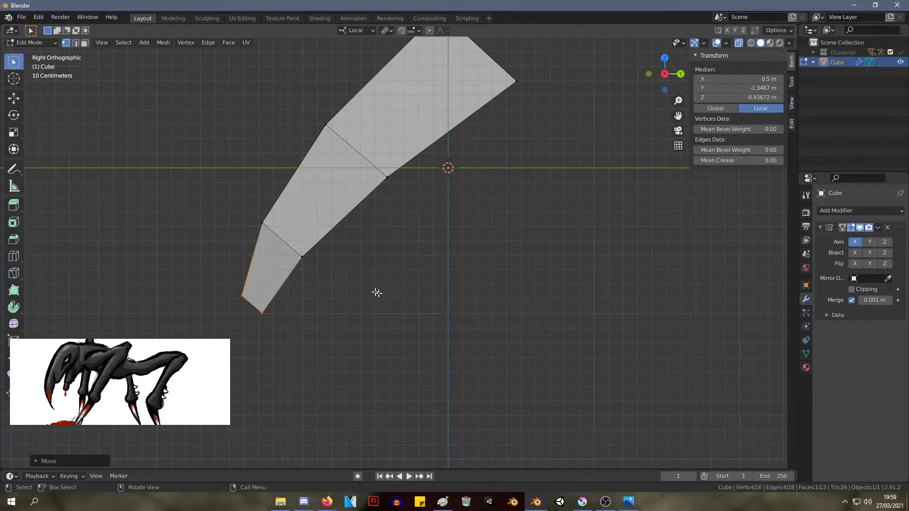
Move the joint between the second and third segments up and back to about Y -1.06 m, Z -0.34 m
{"action": "left_click_drag", "start_coordinate": [361, 290], "coordinate": [251, 201]}
{"action": "key", "text": "g"}
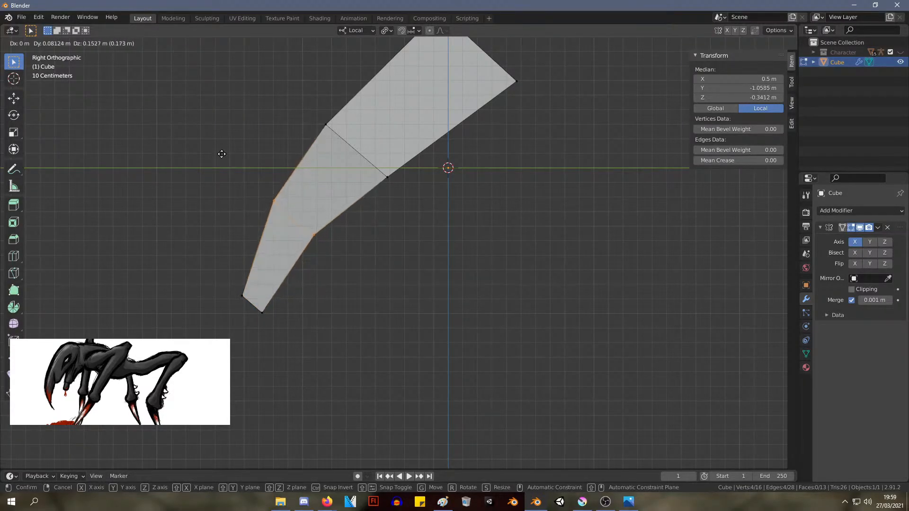
{"action": "left_click", "coordinate": [239, 161]}
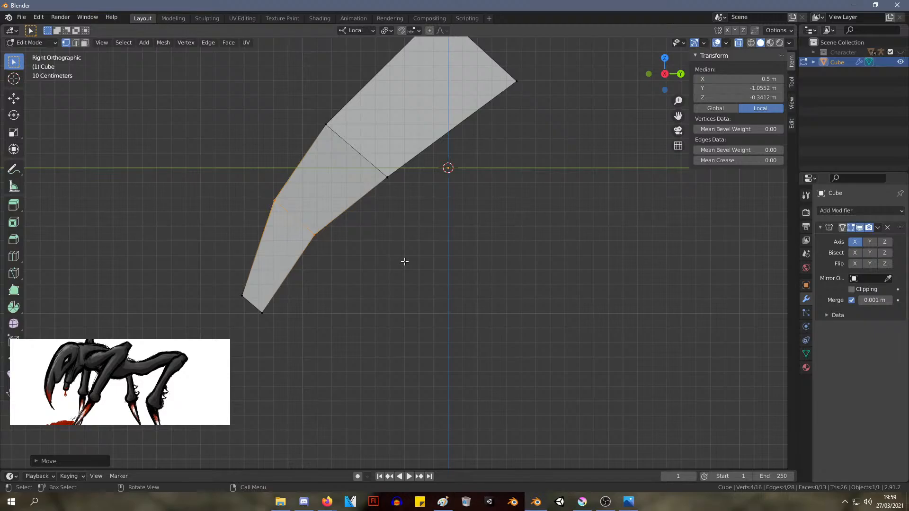
Scale the third segment's end face to about 0.59, rotate it closer to horizontal, and shift it slightly up and back
{"action": "left_click_drag", "start_coordinate": [277, 359], "coordinate": [230, 308]}
{"action": "key", "text": "s"}
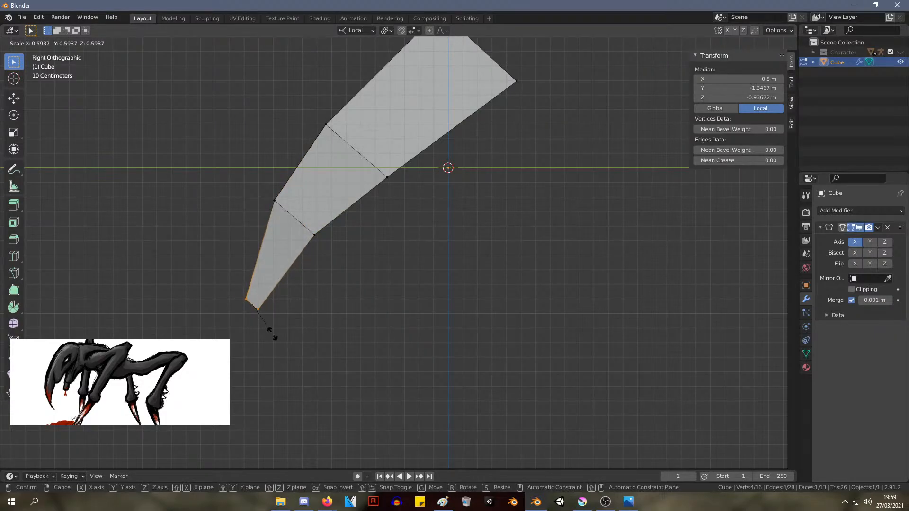
{"action": "left_click", "coordinate": [273, 336]}
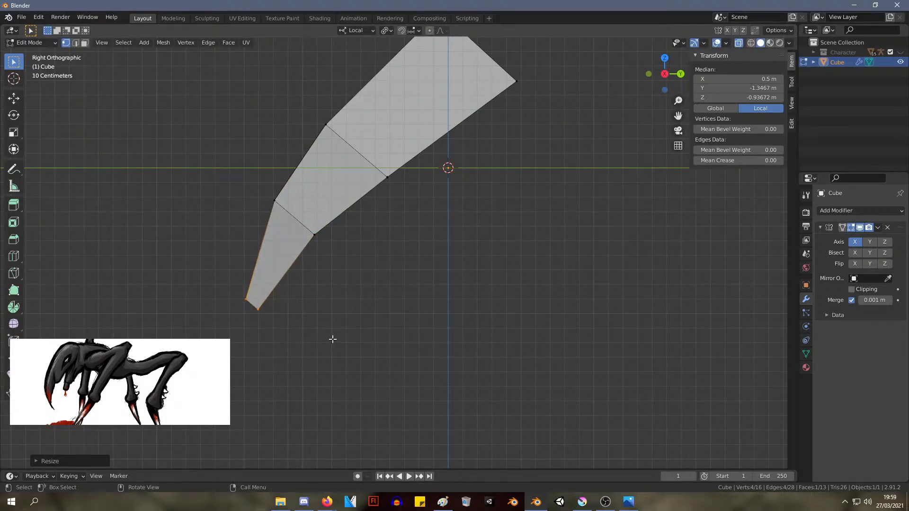
{"action": "key", "text": "r"}
{"action": "left_click", "coordinate": [348, 302]}
{"action": "key", "text": "g"}
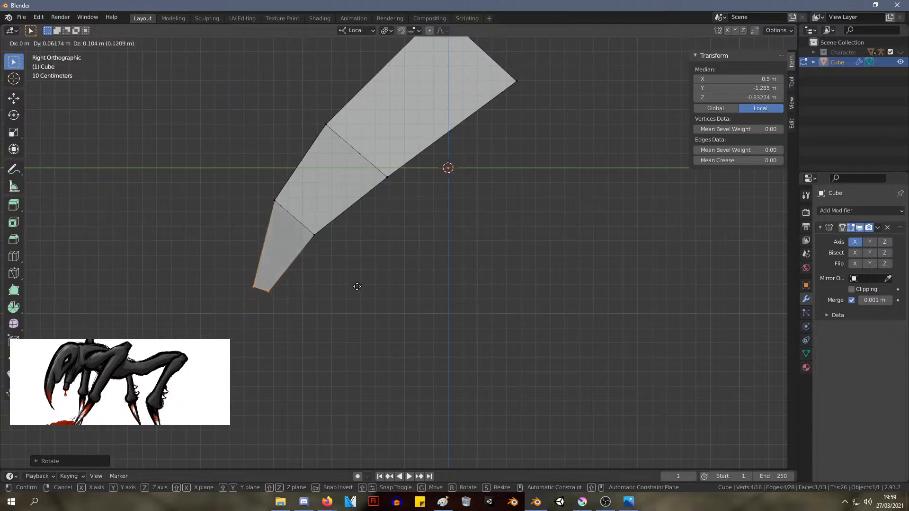
{"action": "left_click", "coordinate": [352, 295]}
Move the joint below the top segment up and back, and raise the next joint slightly to smooth the head's curve
{"action": "left_click_drag", "start_coordinate": [420, 207], "coordinate": [300, 90]}
{"action": "key", "text": "g"}
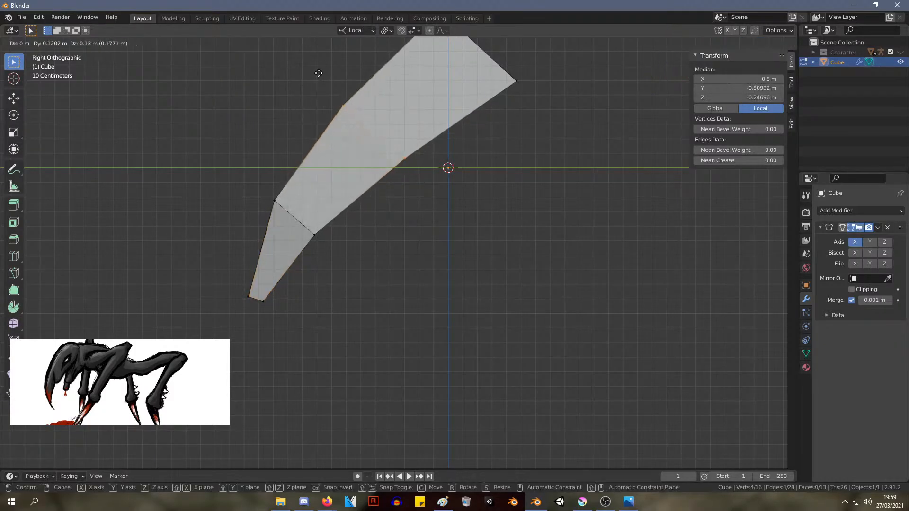
{"action": "left_click", "coordinate": [313, 69]}
{"action": "left_click_drag", "start_coordinate": [354, 251], "coordinate": [250, 168]}
{"action": "key", "text": "g"}
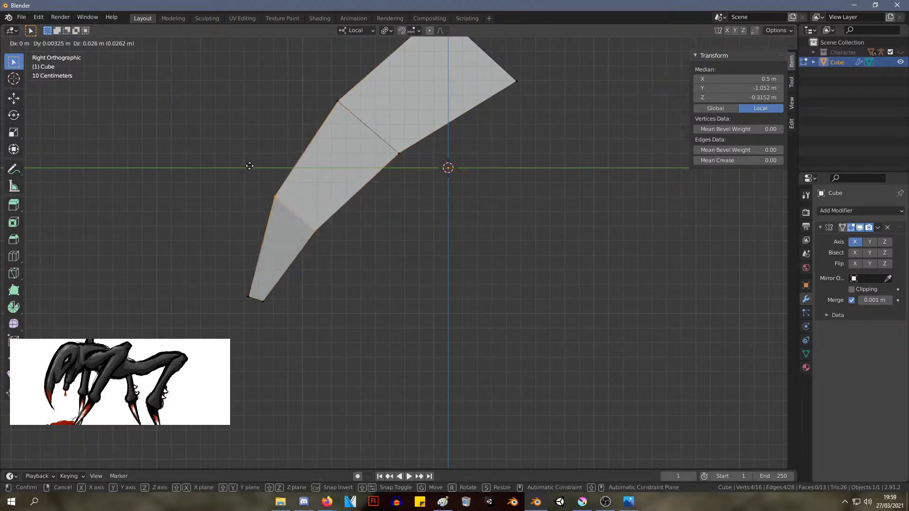
{"action": "left_click", "coordinate": [250, 164]}
Extrude the end face downward as a fourth segment, shrink its end to a narrow tip, and move it to about Y -1.37 m, Z -1.30 m
{"action": "left_click_drag", "start_coordinate": [277, 323], "coordinate": [223, 283]}
{"action": "key", "text": "e"}
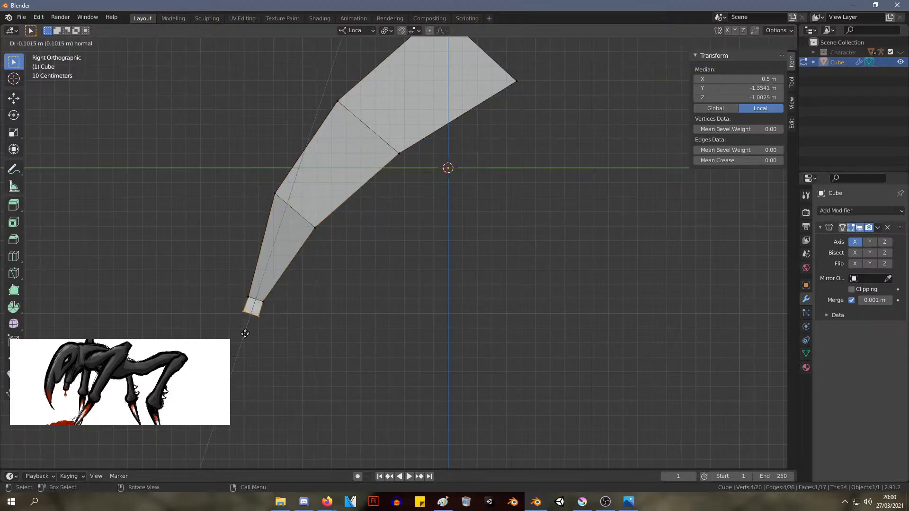
{"action": "left_click", "coordinate": [233, 373]}
{"action": "left_click_drag", "start_coordinate": [270, 386], "coordinate": [231, 345]}
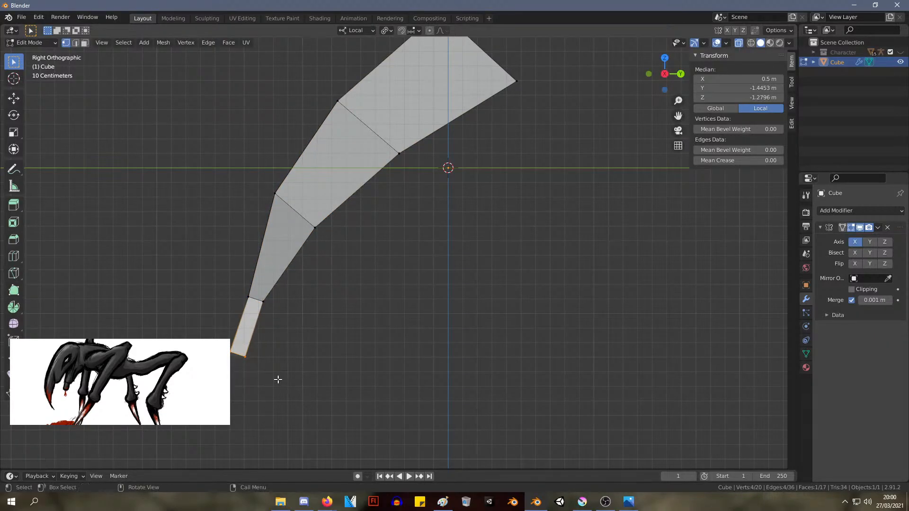
{"action": "key", "text": "s"}
{"action": "left_click", "coordinate": [240, 370]}
{"action": "left_click_drag", "start_coordinate": [293, 402], "coordinate": [233, 354]}
{"action": "key", "text": "g"}
{"action": "left_click", "coordinate": [350, 341]}
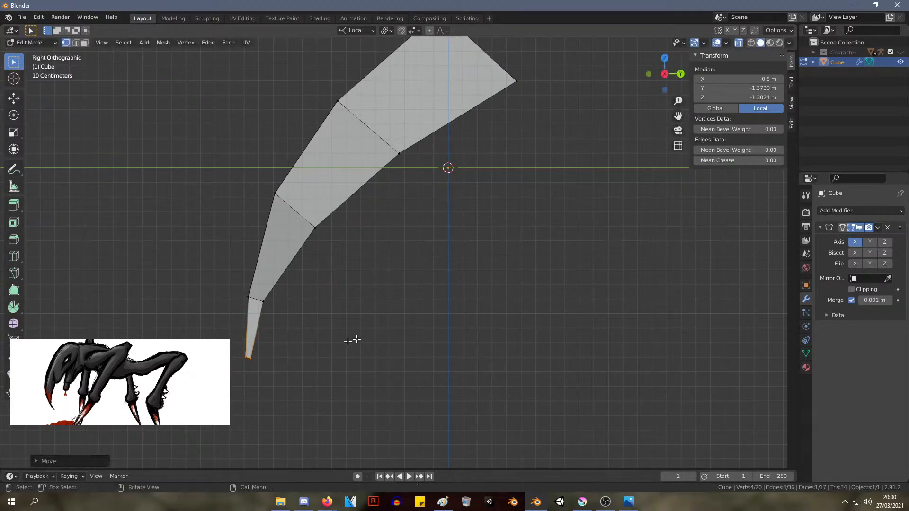
Move the joint above the tip up and forward, and the tip's end to about Y -1.39 m, Z -1.25 m
{"action": "left_click_drag", "start_coordinate": [294, 312], "coordinate": [252, 290]}
{"action": "key", "text": "g"}
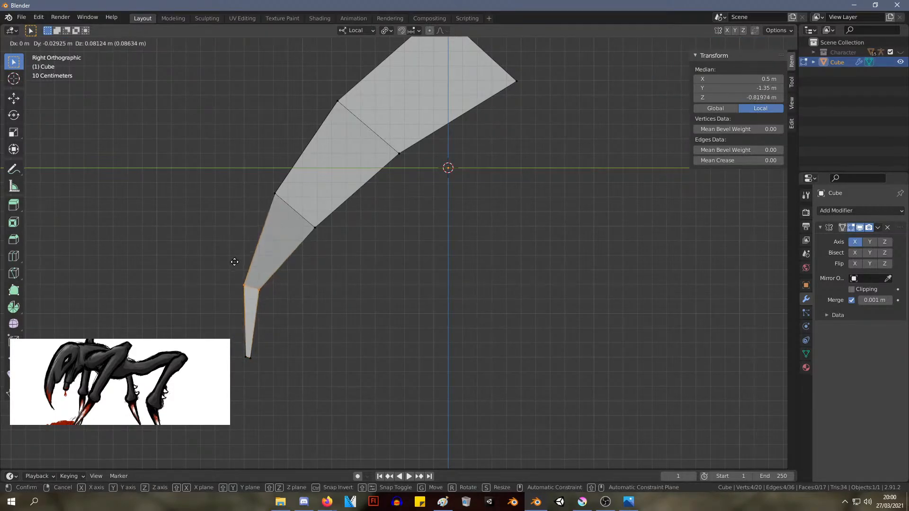
{"action": "left_click", "coordinate": [236, 258]}
{"action": "left_click_drag", "start_coordinate": [269, 364], "coordinate": [234, 337]}
{"action": "key", "text": "s"}
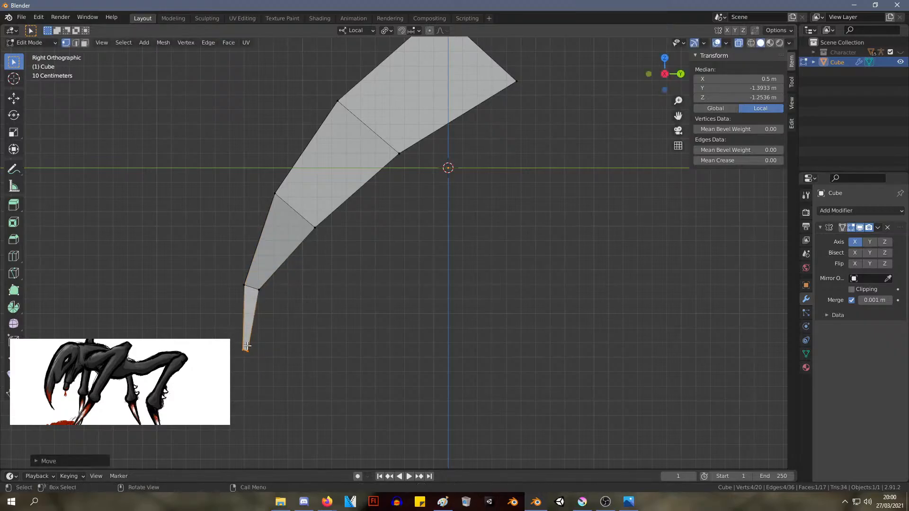
{"action": "right_click", "coordinate": [247, 347]}
Extrude the tip's end face in place without offset and rotate all of its end vertices
{"action": "key", "text": "e"}
{"action": "right_click", "coordinate": [248, 348]}
{"action": "key", "text": "r"}
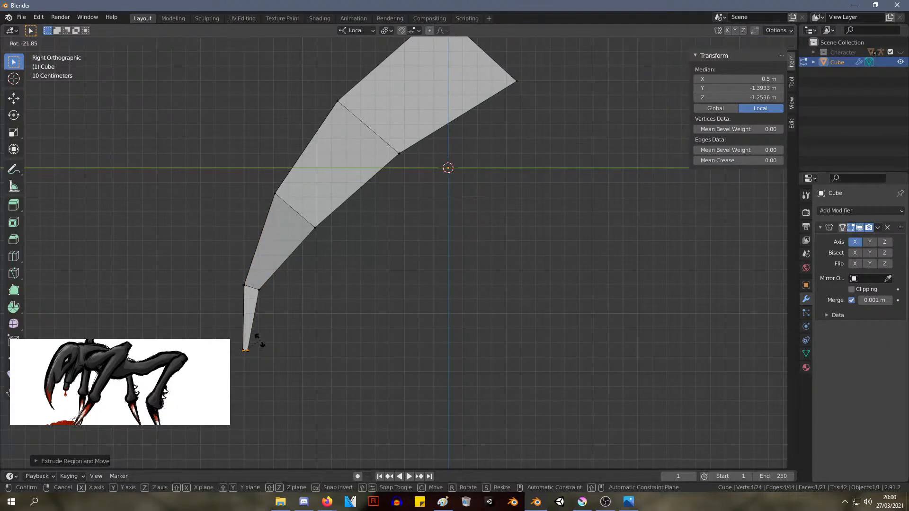
{"action": "right_click", "coordinate": [260, 342]}
{"action": "left_click_drag", "start_coordinate": [265, 360], "coordinate": [212, 329]}
{"action": "key", "text": "r"}
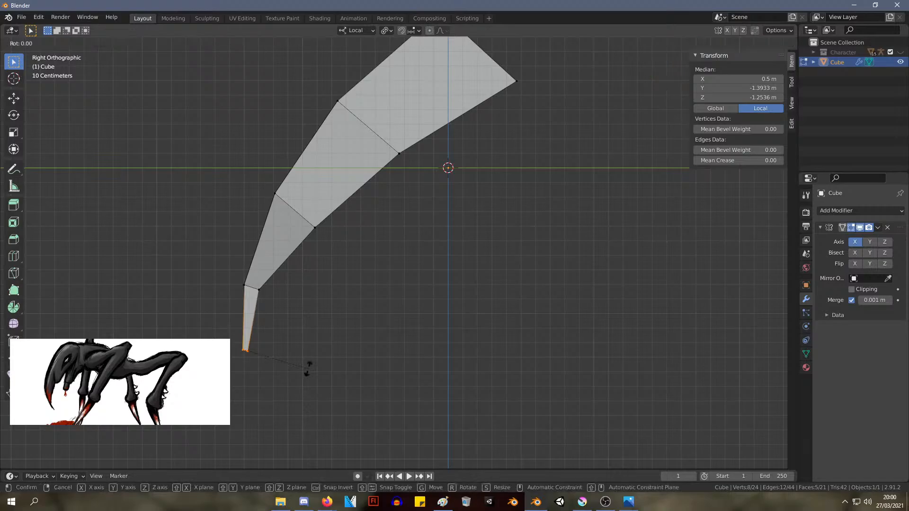
{"action": "left_click", "coordinate": [314, 349]}
From the front, turn on Clipping in the Mirror modifier and select the inner-side vertices of the lower segments
{"action": "scroll", "coordinate": [421, 286], "scroll_direction": "down", "scroll_amount": 2}
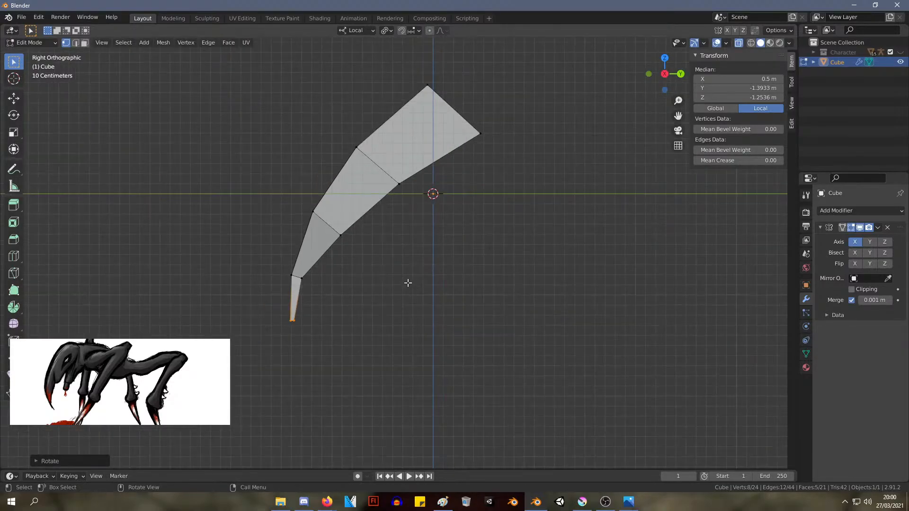
{"action": "key", "text": "alt+Tab"}
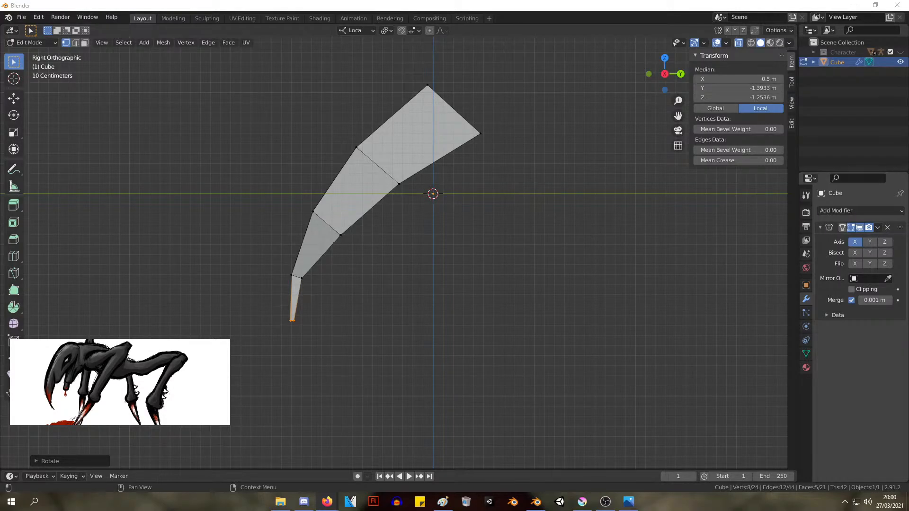
{"action": "middle_click_drag", "start_coordinate": [457, 181], "coordinate": [474, 196]}
{"action": "key", "text": "KP_1"}
{"action": "key", "text": "KP_3"}
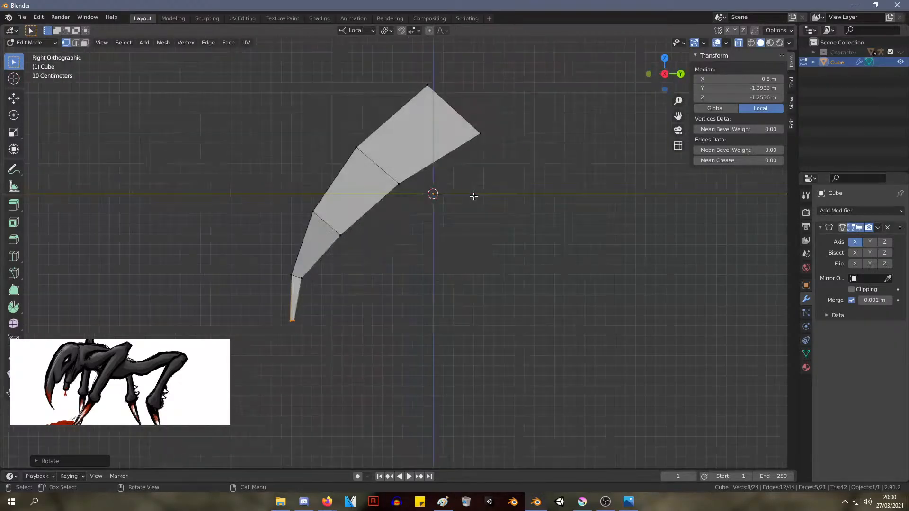
{"action": "key", "text": "KP_1"}
{"action": "left_click_drag", "start_coordinate": [571, 401], "coordinate": [384, 185]}
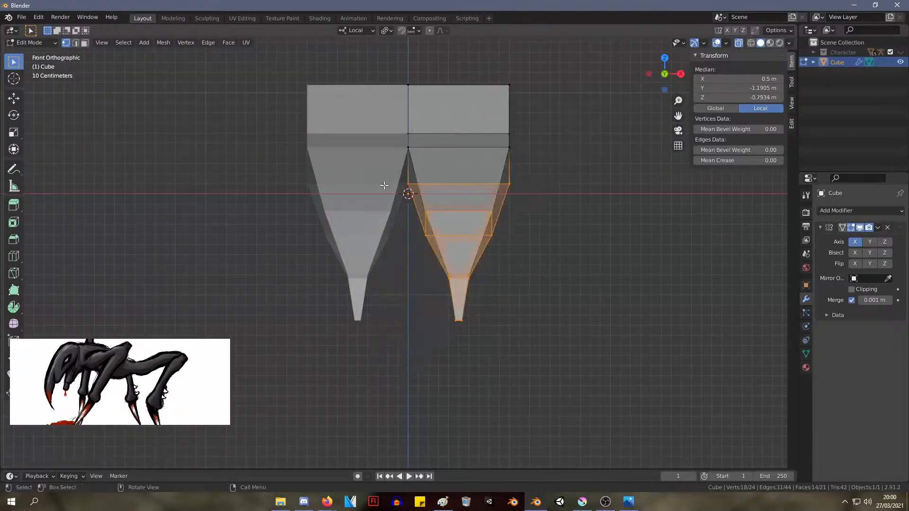
{"action": "key", "text": "g"}
{"action": "right_click", "coordinate": [576, 286]}
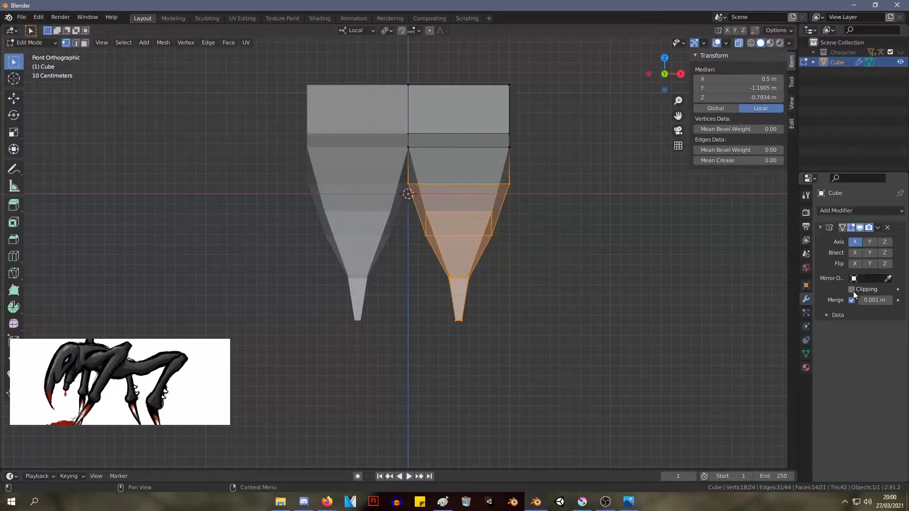
{"action": "left_click", "coordinate": [852, 290]}
{"action": "left_click", "coordinate": [498, 407]}
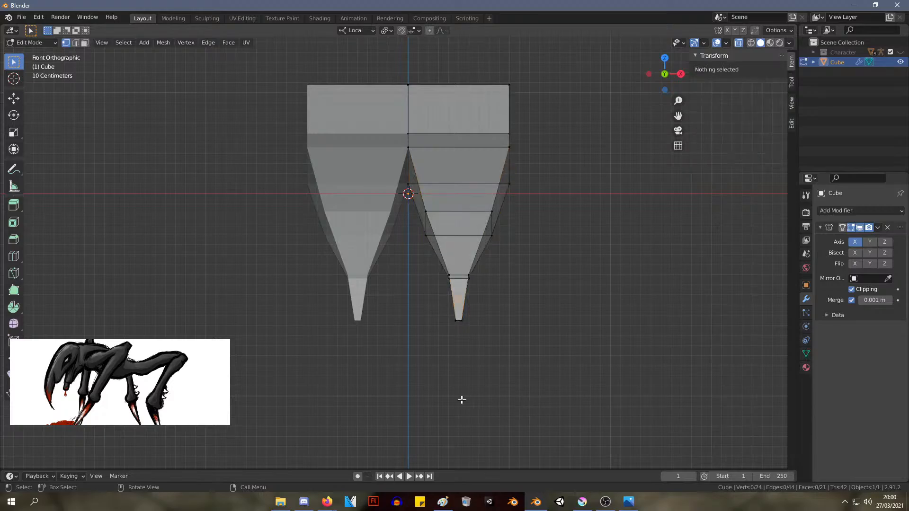
{"action": "left_click_drag", "start_coordinate": [460, 361], "coordinate": [404, 179]}
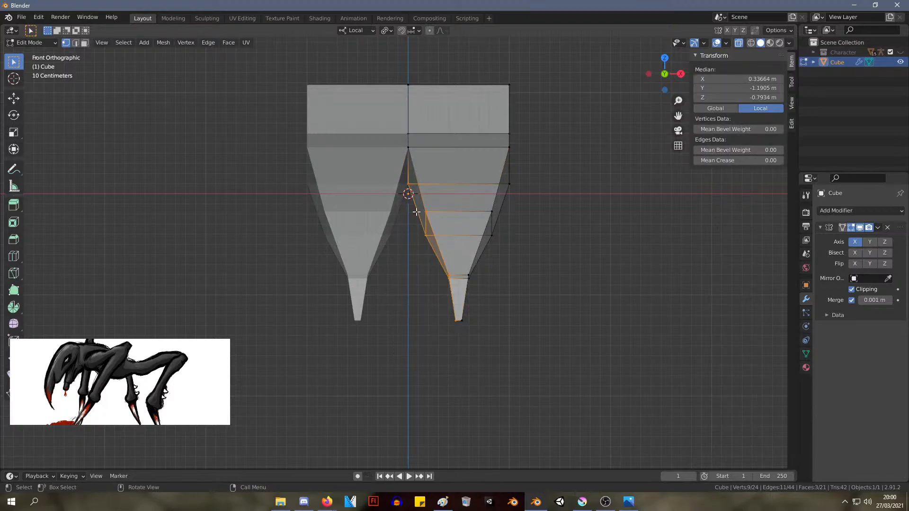
{"action": "key", "text": "s"}
{"action": "key", "text": "x"}
{"action": "key", "text": "0"}
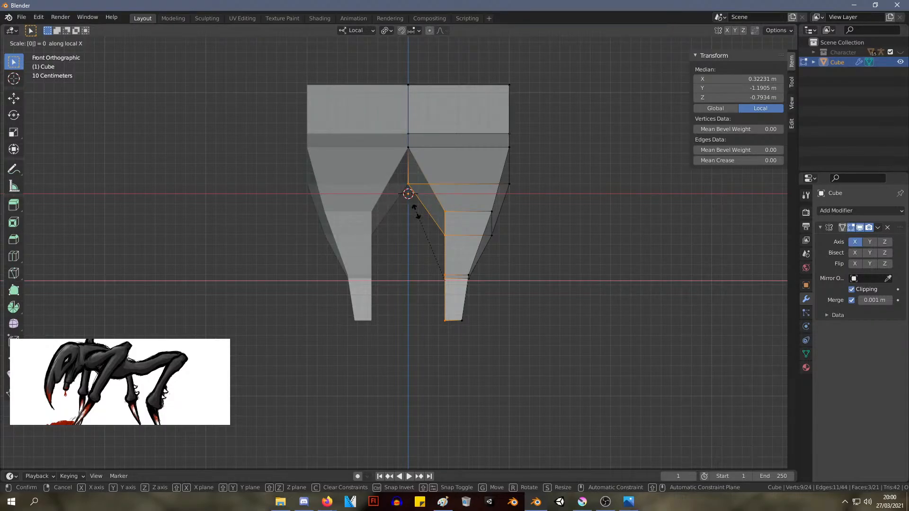
{"action": "key", "text": "g"}
{"action": "key", "text": "s"}
{"action": "right_click", "coordinate": [414, 226]}
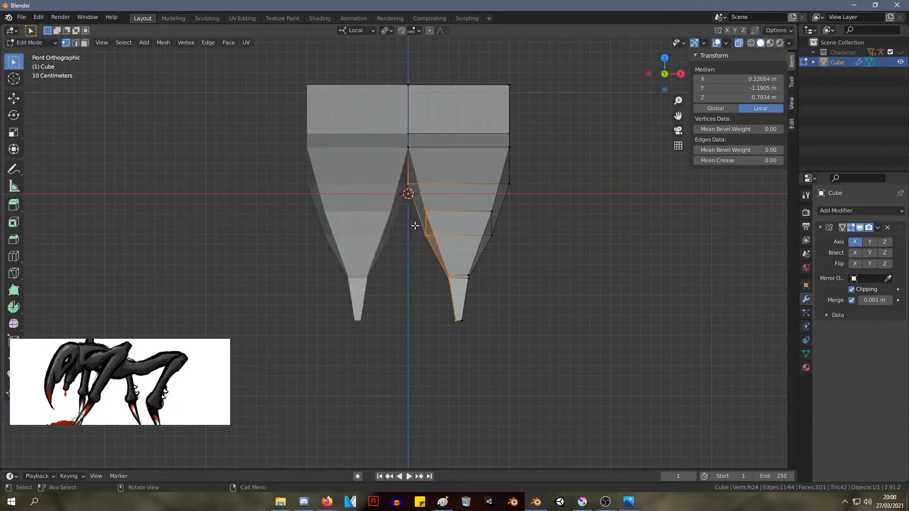
{"action": "key", "text": "g"}
{"action": "key", "text": "y"}
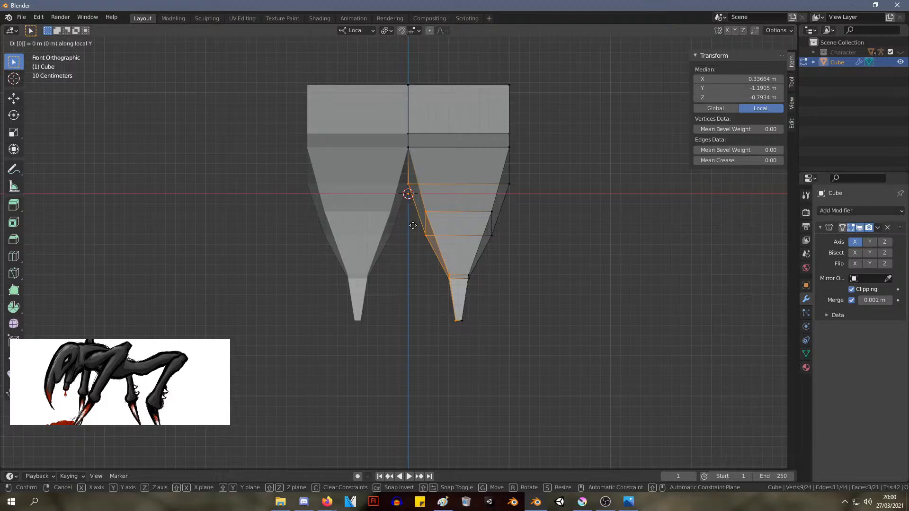
{"action": "type", "text": "g"}
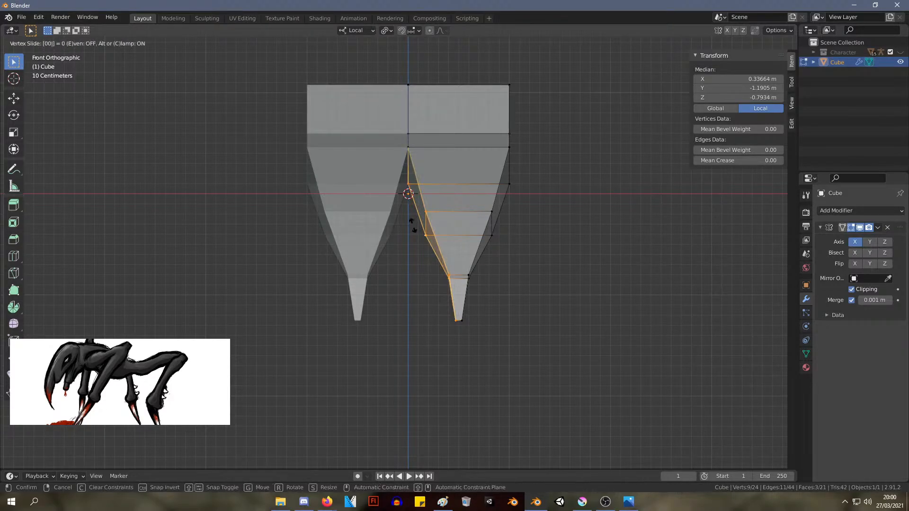
{"action": "type", "text": "000g"}
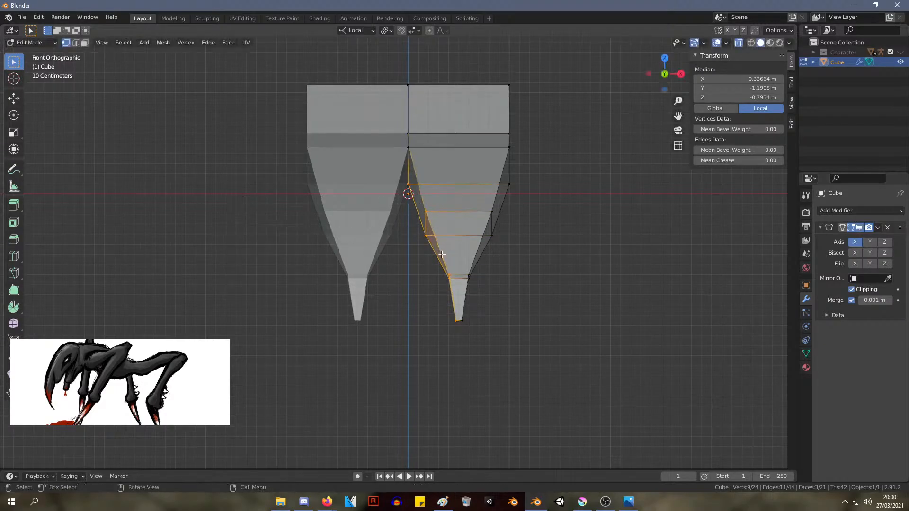
Move the inner vertices onto the mirror centre line at X 0 m, and select all vertices along the outer side
{"action": "left_click", "coordinate": [373, 262]}
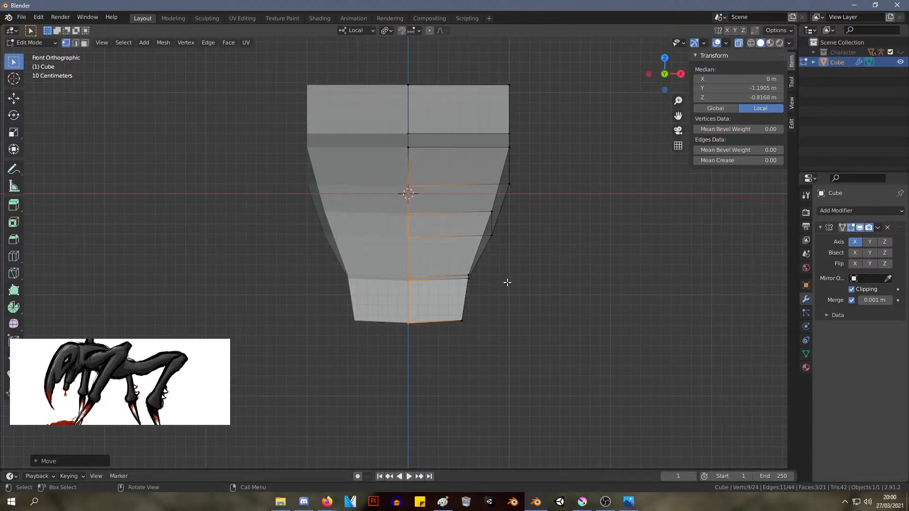
{"action": "left_click", "coordinate": [579, 290]}
{"action": "mouse_move", "coordinate": [640, 333]}
{"action": "middle_mouse_down"}
{"action": "mouse_move", "coordinate": [475, 339]}
{"action": "mouse_move", "coordinate": [641, 346]}
{"action": "middle_mouse_up"}
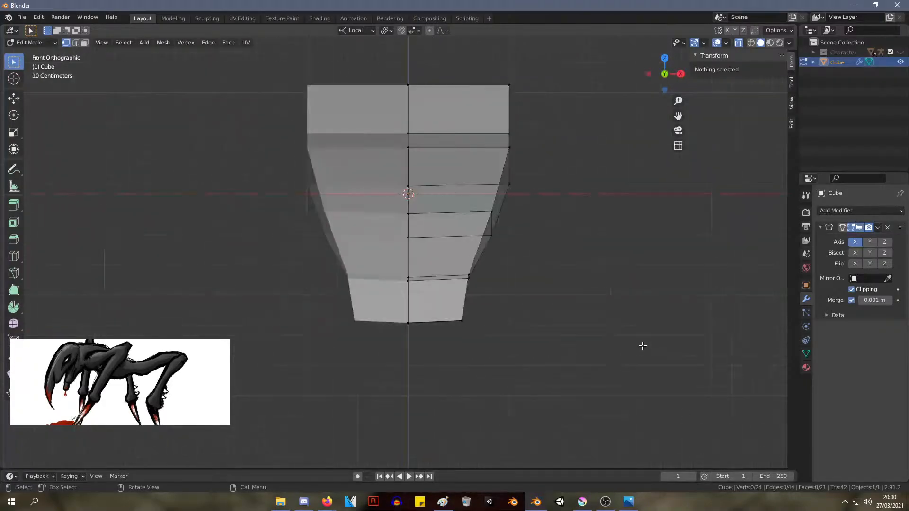
{"action": "left_click_drag", "start_coordinate": [619, 419], "coordinate": [454, 111]}
{"action": "key", "text": "g"}
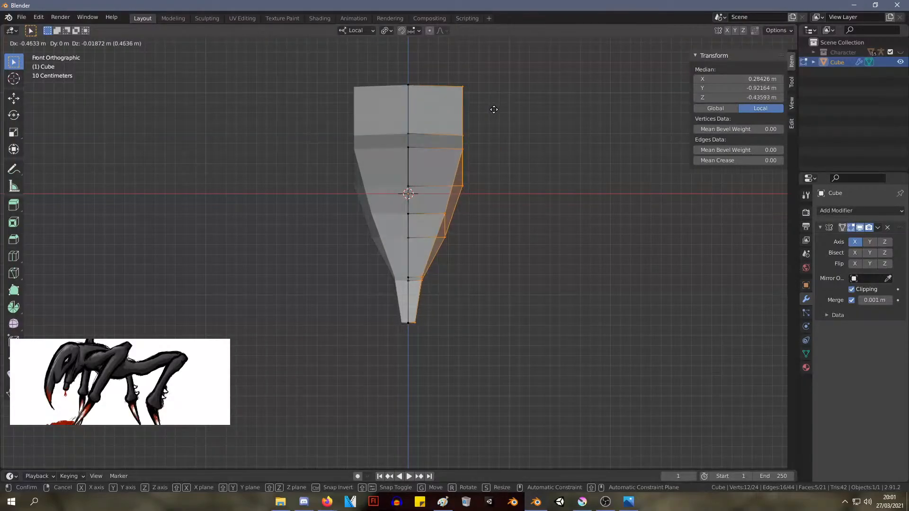
{"action": "left_click", "coordinate": [492, 107]}
{"action": "middle_click_drag", "start_coordinate": [493, 107], "coordinate": [544, 203]}
{"action": "key", "text": "ctrl+z"}
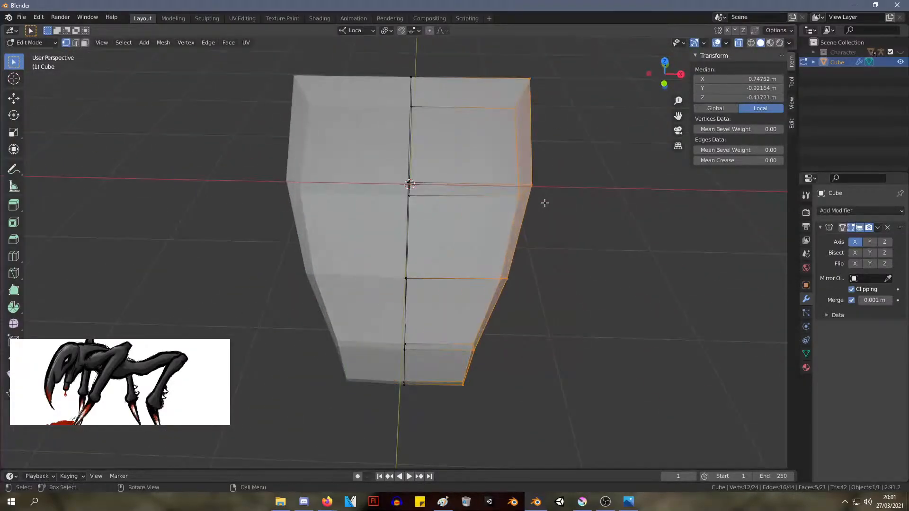
From the front, move all outer-side vertices about 0.4 m toward the mirror centre and the upper ones about 0.14 m further
{"action": "key", "text": "KP_1"}
{"action": "key", "text": "g"}
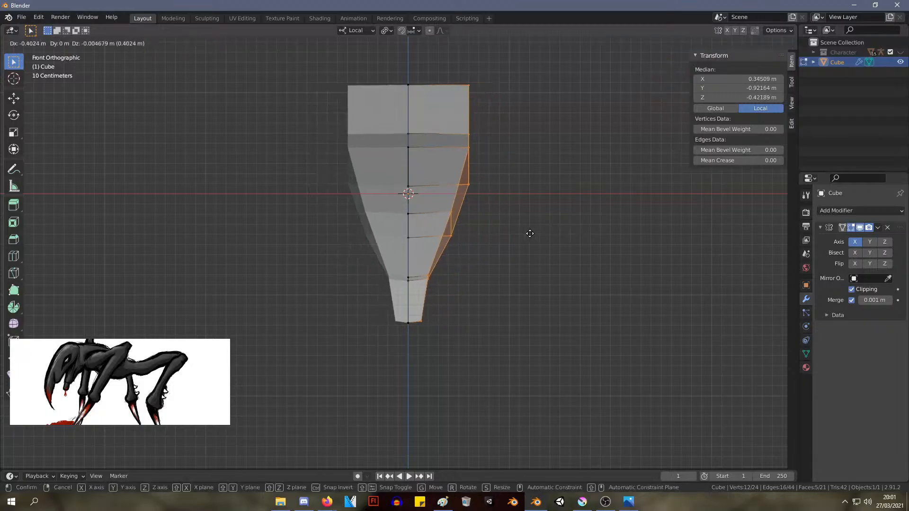
{"action": "left_click", "coordinate": [530, 234]}
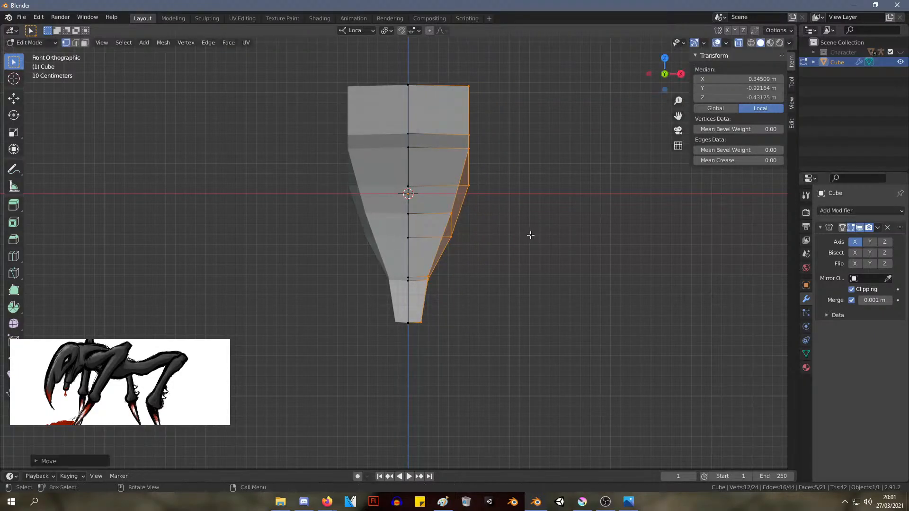
{"action": "left_click_drag", "start_coordinate": [559, 385], "coordinate": [438, 53]}
{"action": "key", "text": "g"}
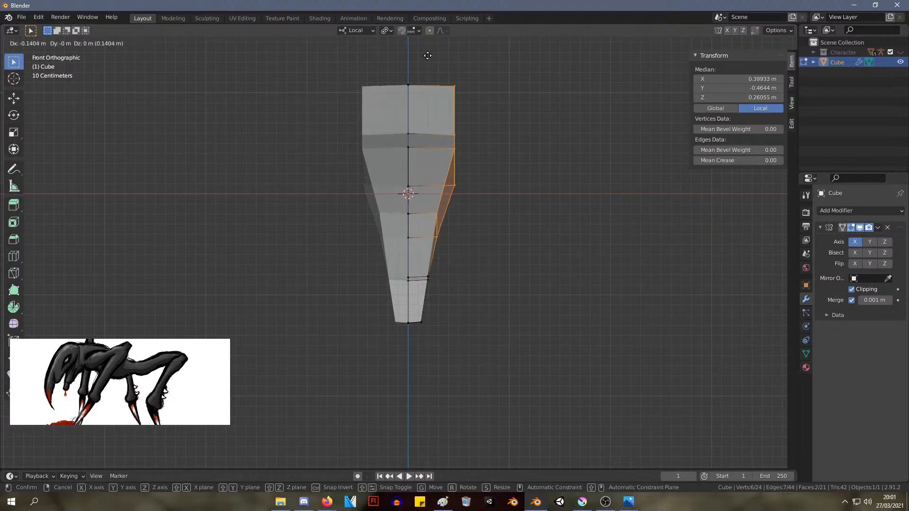
{"action": "left_click", "coordinate": [429, 57]}
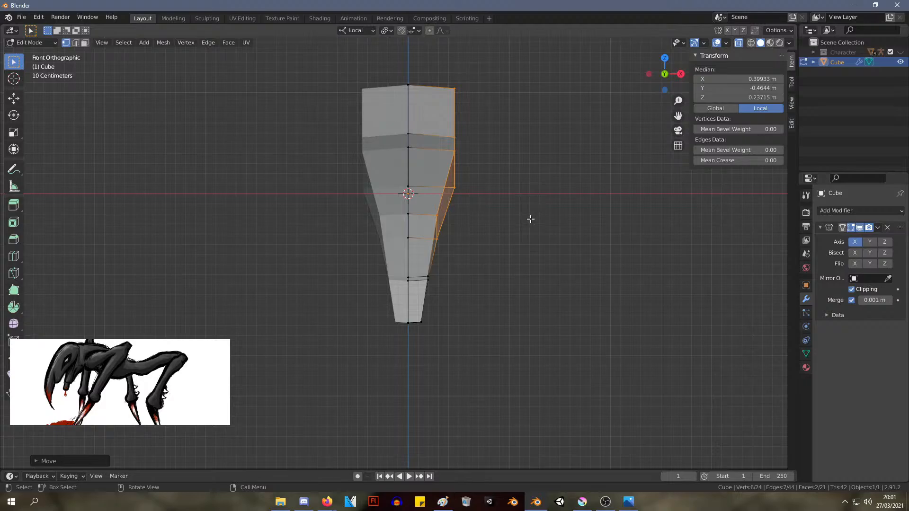
From the side, move the rear end's upper corner back slightly and its lower corner to about Y 0.28 m, Z 0.34 m
{"action": "key", "text": "alt+Tab"}
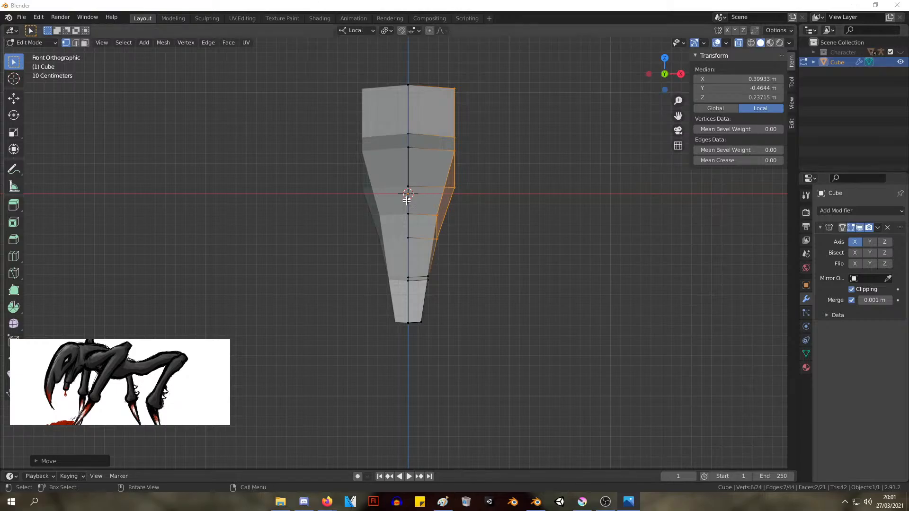
{"action": "middle_click_drag", "start_coordinate": [520, 165], "coordinate": [456, 171]}
{"action": "key", "text": "KP_1"}
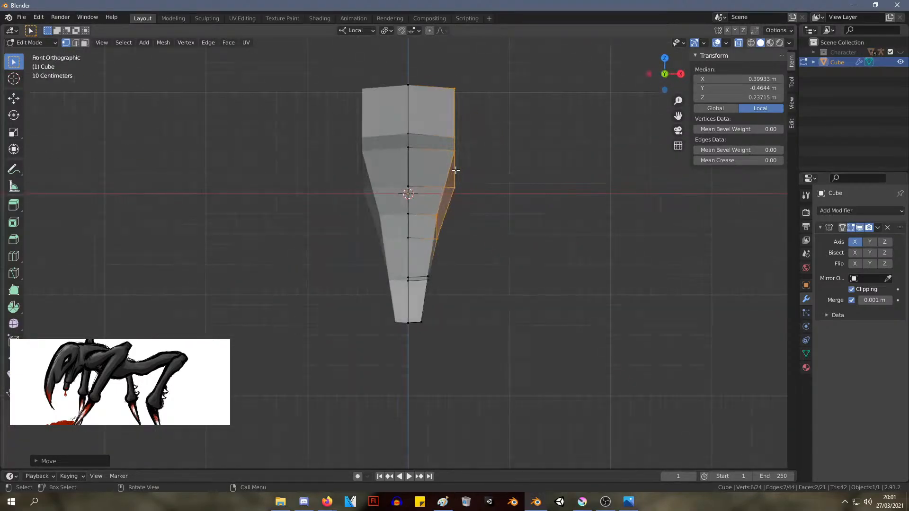
{"action": "key", "text": "KP_3"}
{"action": "left_click", "coordinate": [436, 88]}
{"action": "key", "text": "g"}
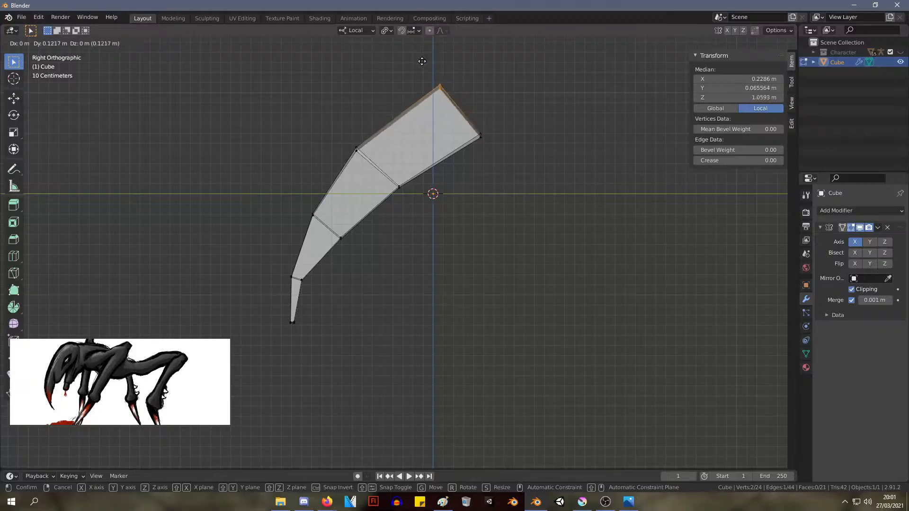
{"action": "left_click", "coordinate": [427, 61]}
{"action": "left_click_drag", "start_coordinate": [500, 155], "coordinate": [461, 113]}
{"action": "key", "text": "g"}
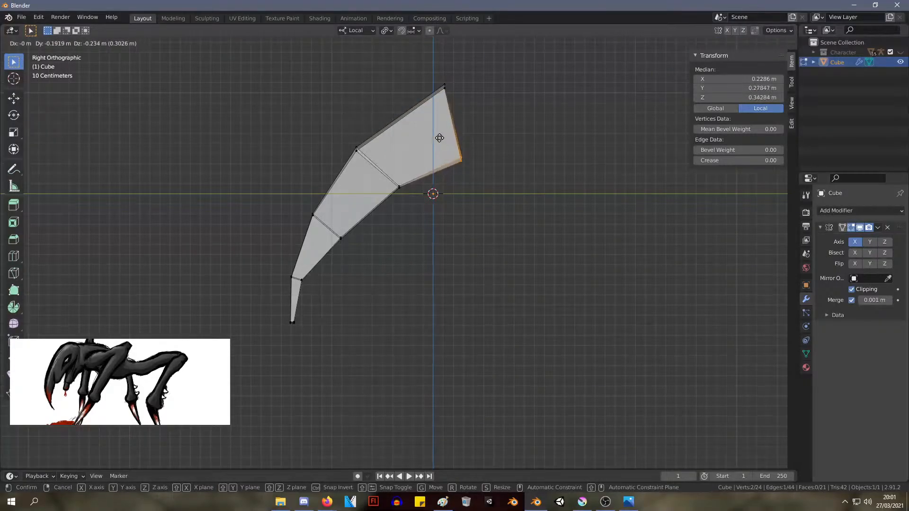
{"action": "left_click", "coordinate": [440, 138]}
{"action": "left_click_drag", "start_coordinate": [509, 180], "coordinate": [421, 58]}
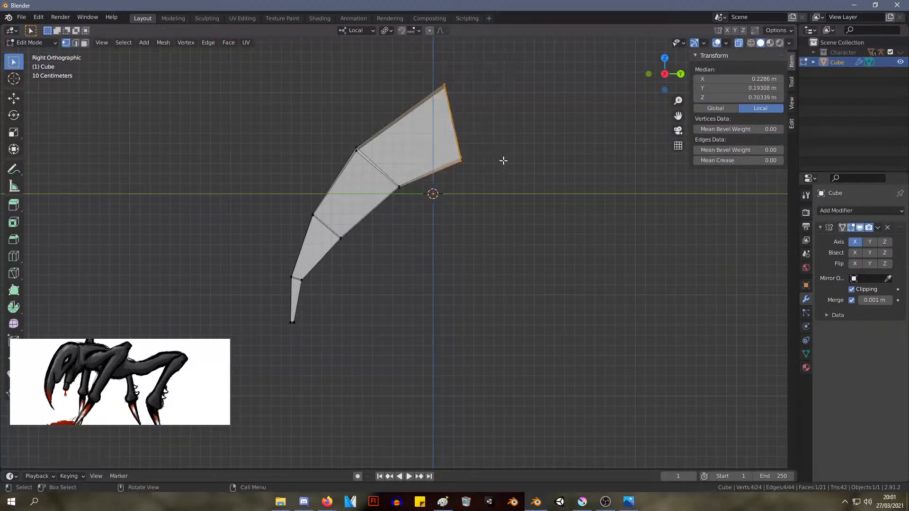
{"action": "key", "text": "e"}
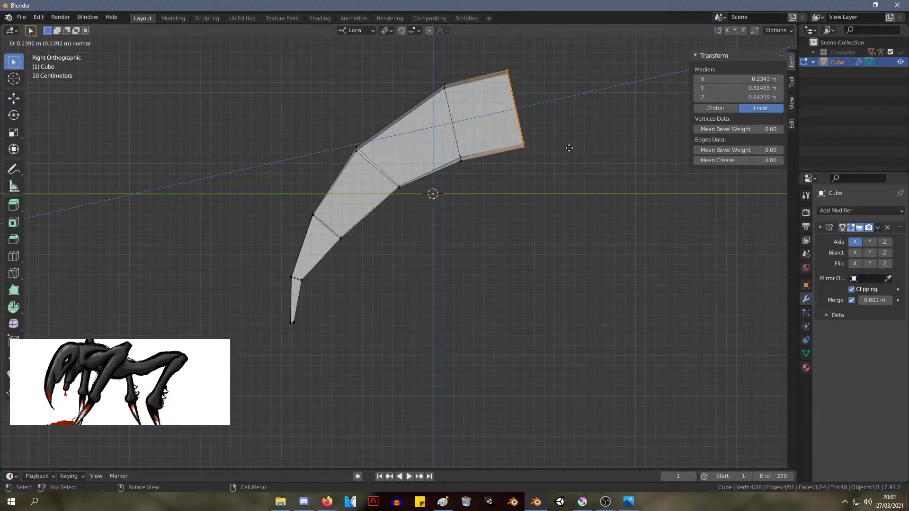
{"action": "key", "text": "Escape"}
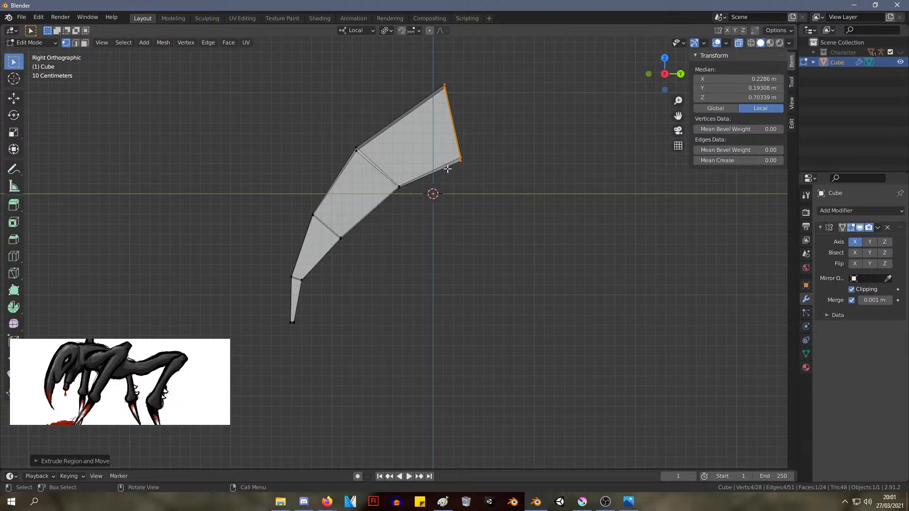
{"action": "left_click", "coordinate": [422, 178], "text": "shift"}
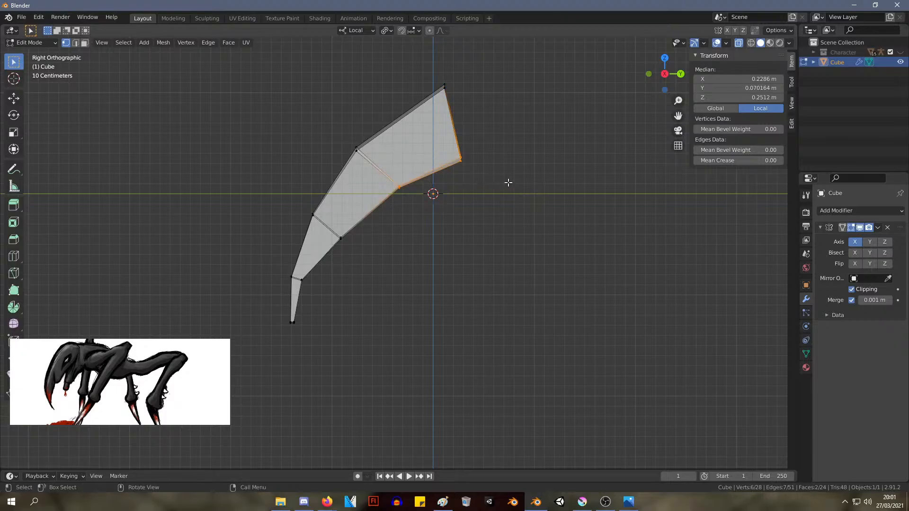
{"action": "left_click_drag", "start_coordinate": [510, 191], "coordinate": [412, 37]}
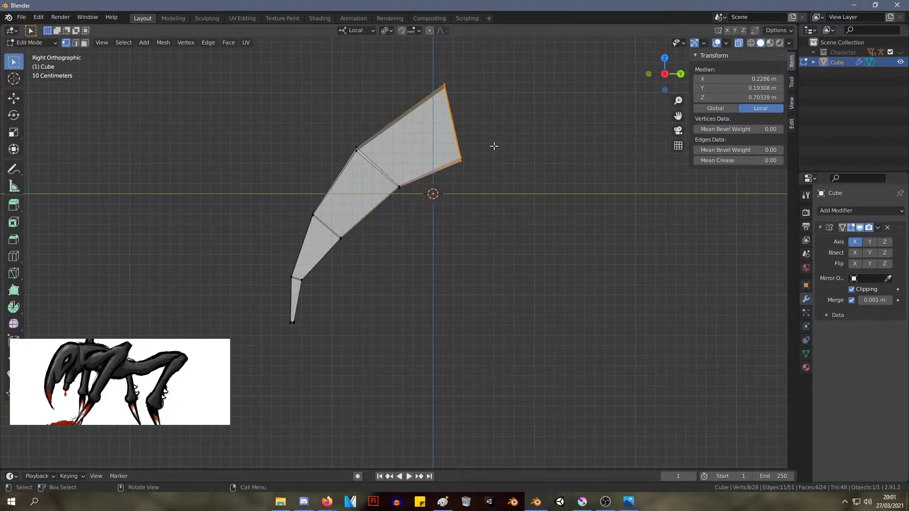
{"action": "key", "text": "e"}
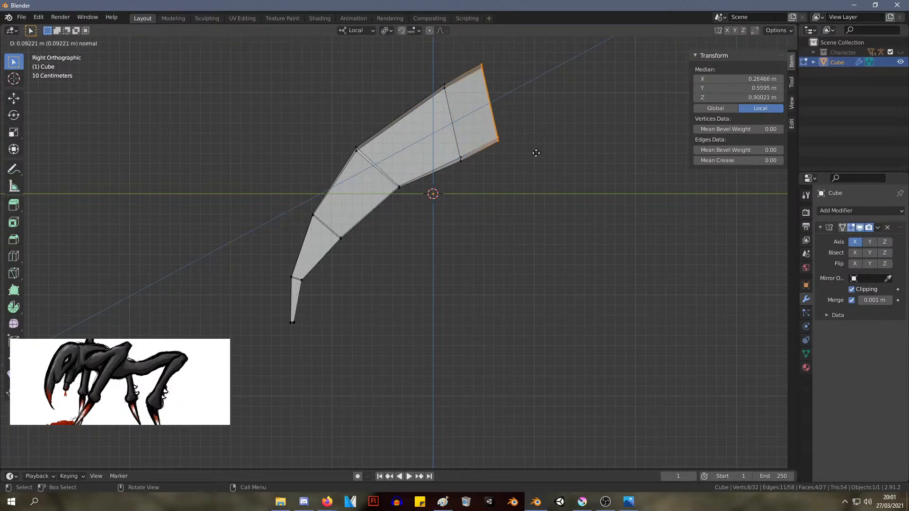
{"action": "key", "text": "Escape"}
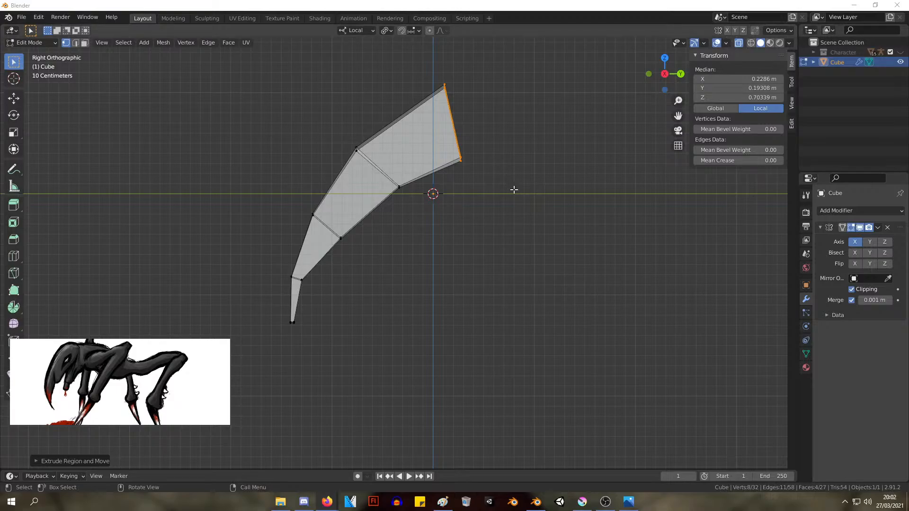
{"action": "left_click_drag", "start_coordinate": [537, 217], "coordinate": [424, 45]}
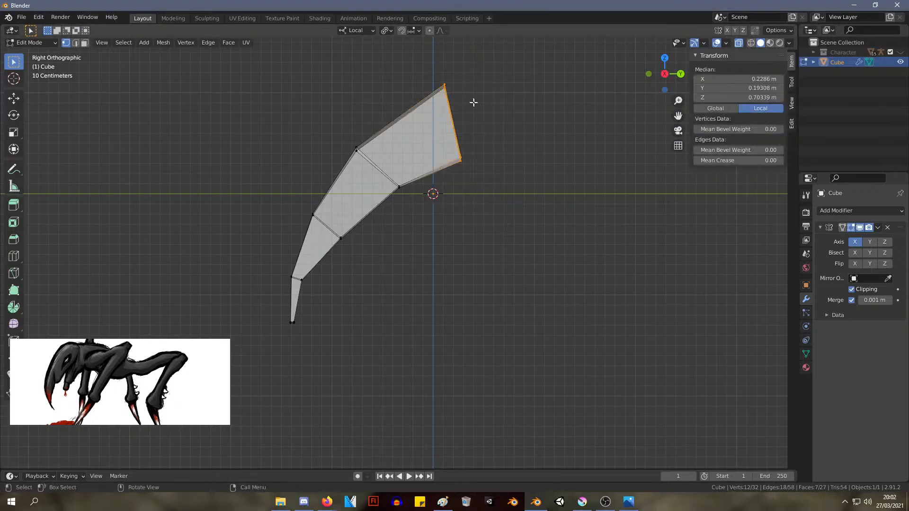
{"action": "key", "text": "g"}
{"action": "right_click", "coordinate": [481, 115]}
{"action": "key", "text": "KP_1"}
{"action": "key", "text": "KP_3"}
{"action": "left_click", "coordinate": [513, 173]}
Adjust the rear end's profile, moving its upper corner to about Y 0.18 m, Z 0.99 m and its lower corner slightly back and down
{"action": "left_click_drag", "start_coordinate": [475, 134], "coordinate": [435, 56]}
{"action": "key", "text": "g"}
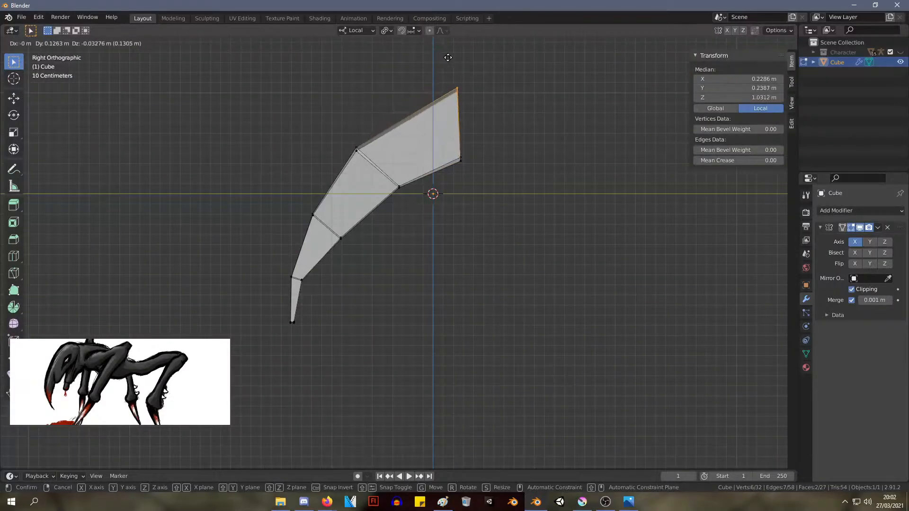
{"action": "left_click", "coordinate": [441, 62]}
{"action": "left_click_drag", "start_coordinate": [507, 174], "coordinate": [428, 81]}
{"action": "key", "text": "g"}
{"action": "left_click", "coordinate": [453, 152]}
{"action": "key", "text": "s"}
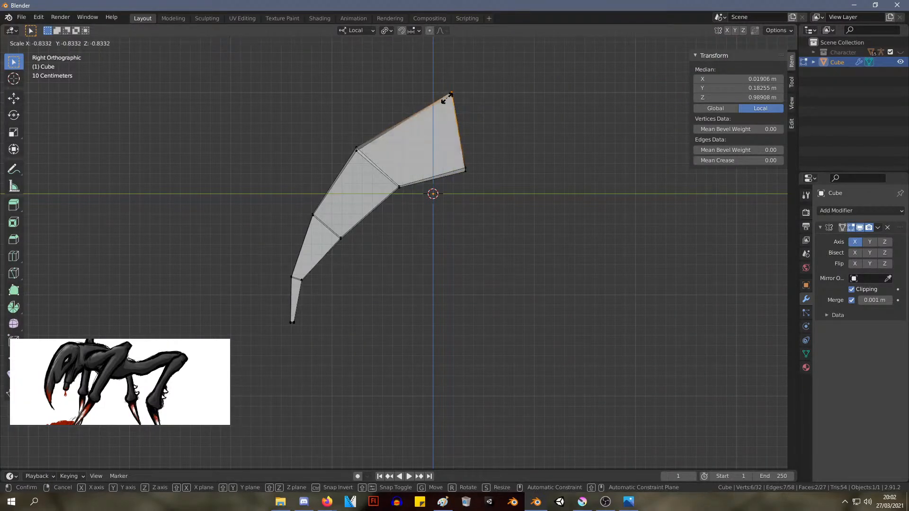
{"action": "left_click", "coordinate": [442, 102]}
Extrude the rear segment's underside about 0.43 m downward and shift the new face forward and slightly down
{"action": "middle_click_drag", "start_coordinate": [443, 101], "coordinate": [578, 236]}
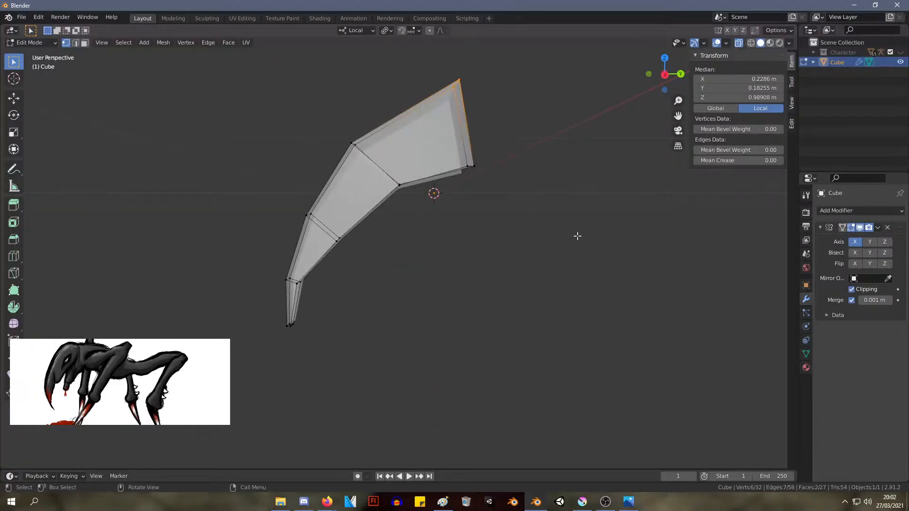
{"action": "key", "text": "alt+a"}
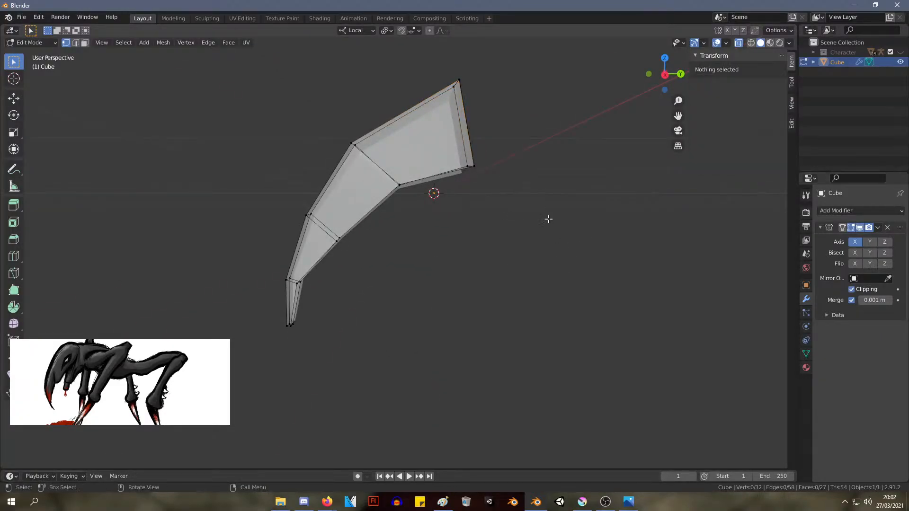
{"action": "mouse_move", "coordinate": [548, 217]}
{"action": "middle_mouse_down"}
{"action": "mouse_move", "coordinate": [497, 205]}
{"action": "mouse_move", "coordinate": [547, 213]}
{"action": "middle_mouse_up"}
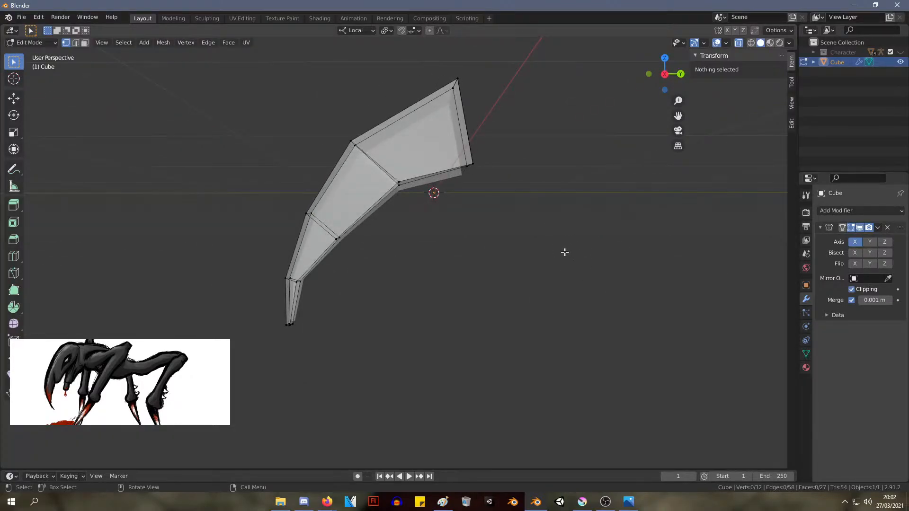
{"action": "left_click_drag", "start_coordinate": [587, 294], "coordinate": [445, 184]}
{"action": "key", "text": "e"}
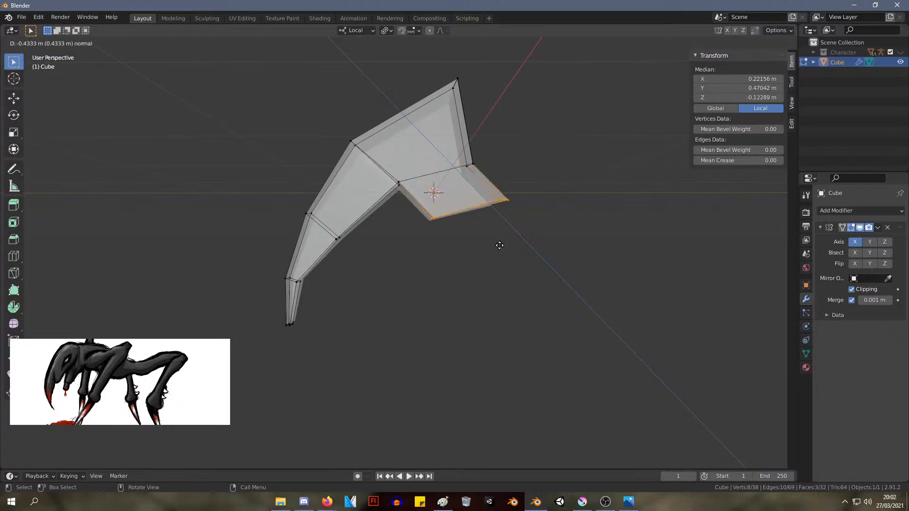
{"action": "left_click", "coordinate": [499, 246]}
{"action": "key", "text": "g"}
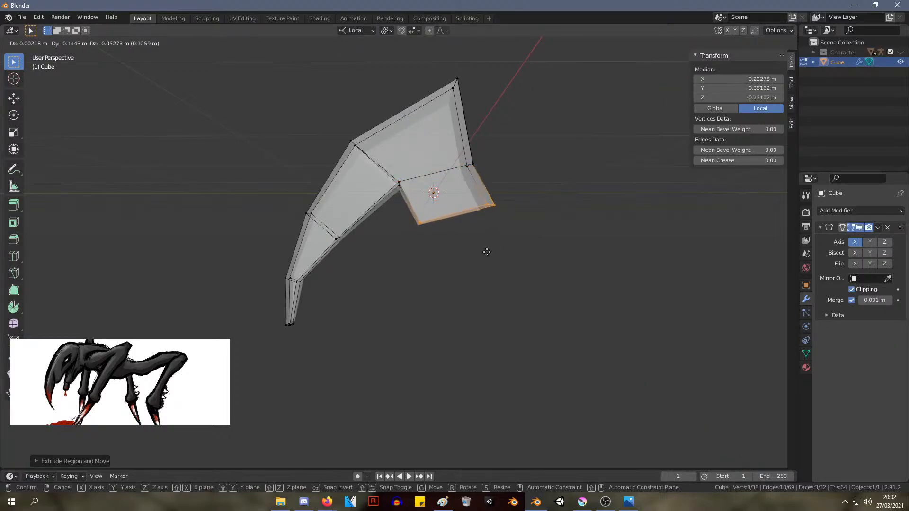
{"action": "left_click", "coordinate": [487, 252]}
Move the joint above the extrusion's rear edge back and up, and the extrusion's front lower corner slightly back and up
{"action": "left_click_drag", "start_coordinate": [511, 192], "coordinate": [451, 118]}
{"action": "key", "text": "g"}
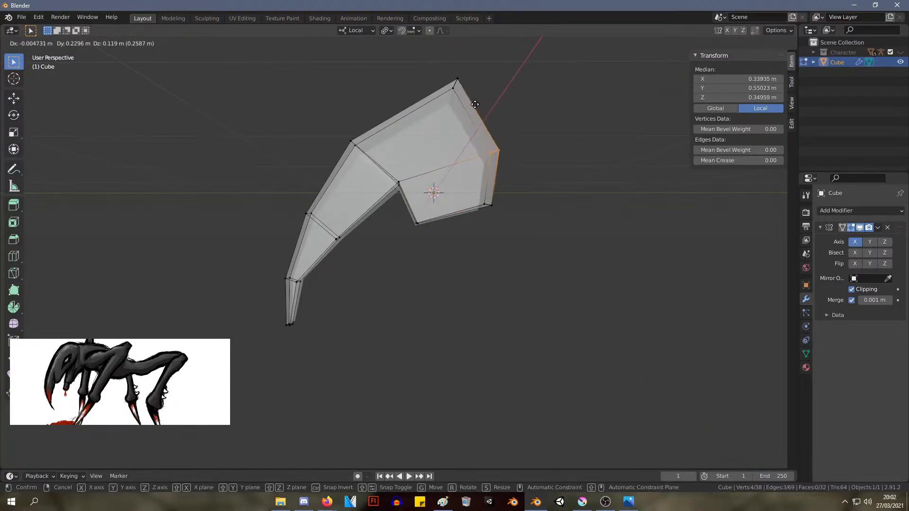
{"action": "left_click", "coordinate": [475, 104]}
{"action": "left_click_drag", "start_coordinate": [438, 264], "coordinate": [400, 211]}
{"action": "key", "text": "g"}
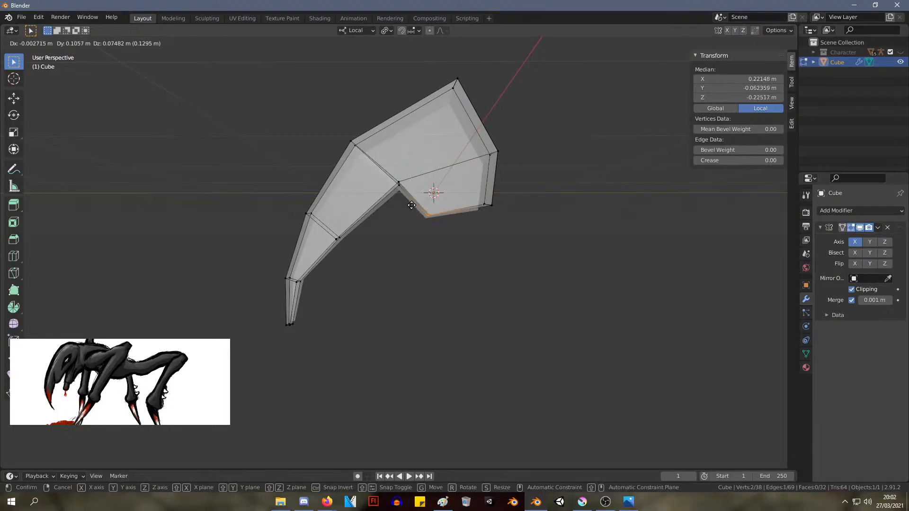
{"action": "left_click", "coordinate": [411, 205]}
In the side view, shift the head's rear lower corner back and up, and raise the rear middle joint slightly backward
{"action": "key", "text": "KP_3"}
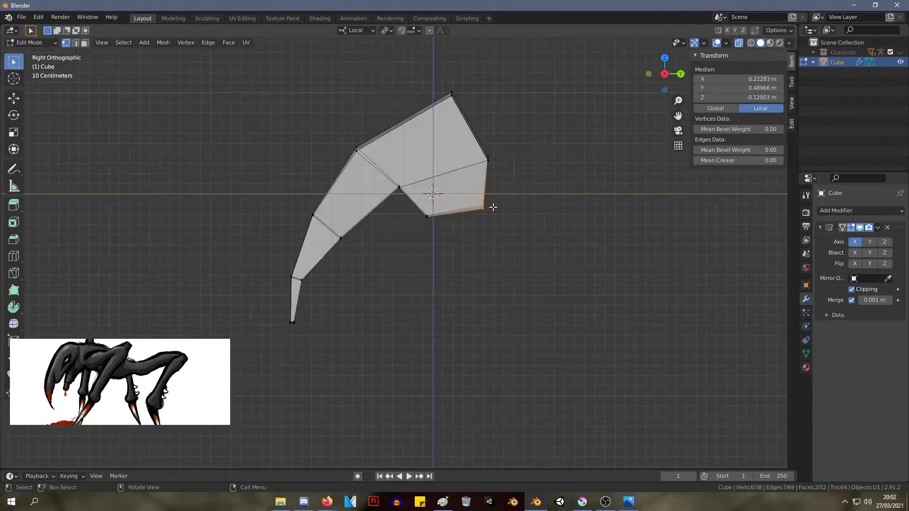
{"action": "key", "text": "g"}
{"action": "left_click", "coordinate": [568, 204]}
{"action": "left_click_drag", "start_coordinate": [507, 171], "coordinate": [465, 119]}
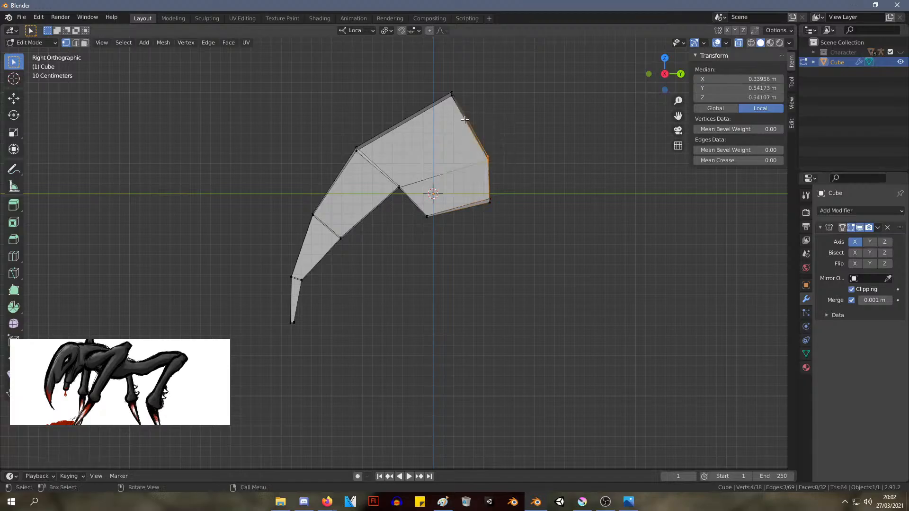
{"action": "key", "text": "g"}
{"action": "left_click", "coordinate": [472, 108]}
Move the rear lower corner to about Y 0.70 m, Z -0.04 m, and the head's top corner to about Y 0.10 m, Z 0.91 m
{"action": "left_click_drag", "start_coordinate": [507, 232], "coordinate": [486, 188]}
{"action": "key", "text": "g"}
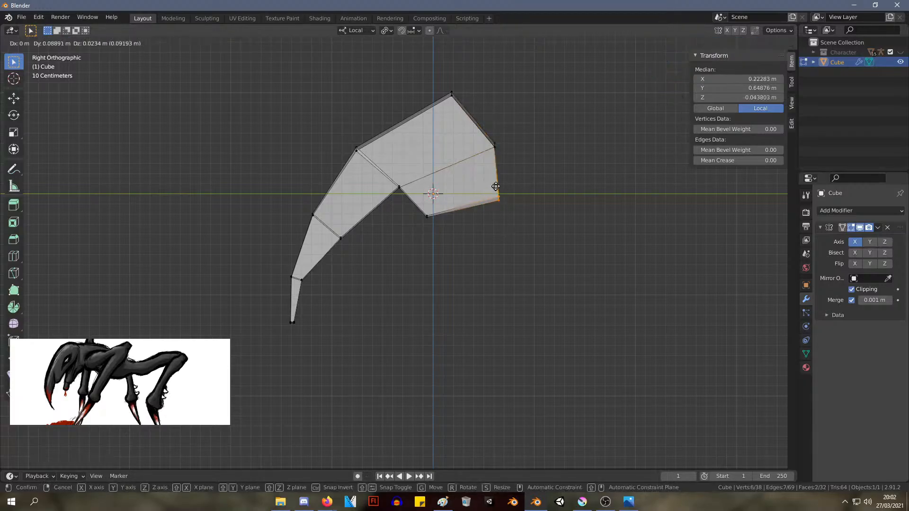
{"action": "left_click", "coordinate": [499, 189]}
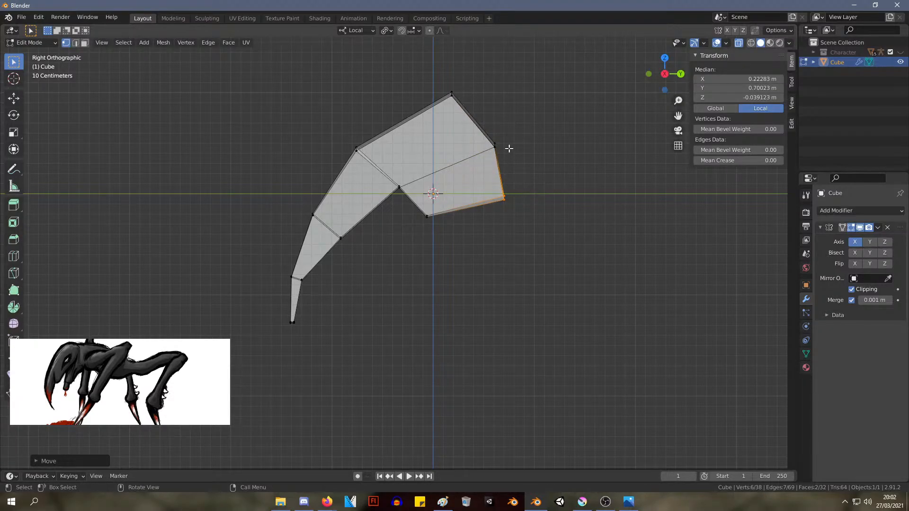
{"action": "left_click_drag", "start_coordinate": [498, 134], "coordinate": [406, 67]}
{"action": "key", "text": "g"}
{"action": "left_click", "coordinate": [400, 74]}
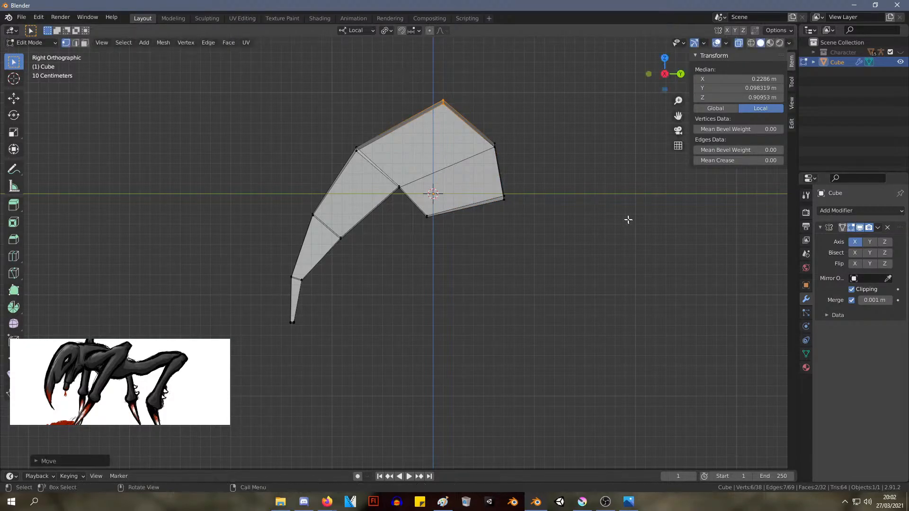
Examine the head's proportions from the front, side and top views
{"action": "key", "text": "KP_1"}
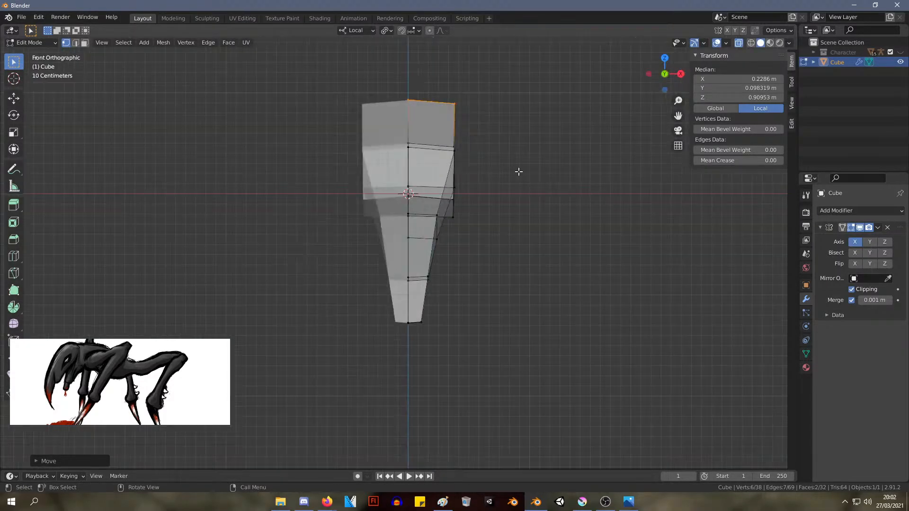
{"action": "key", "text": "KP_3"}
{"action": "key", "text": "KP_1"}
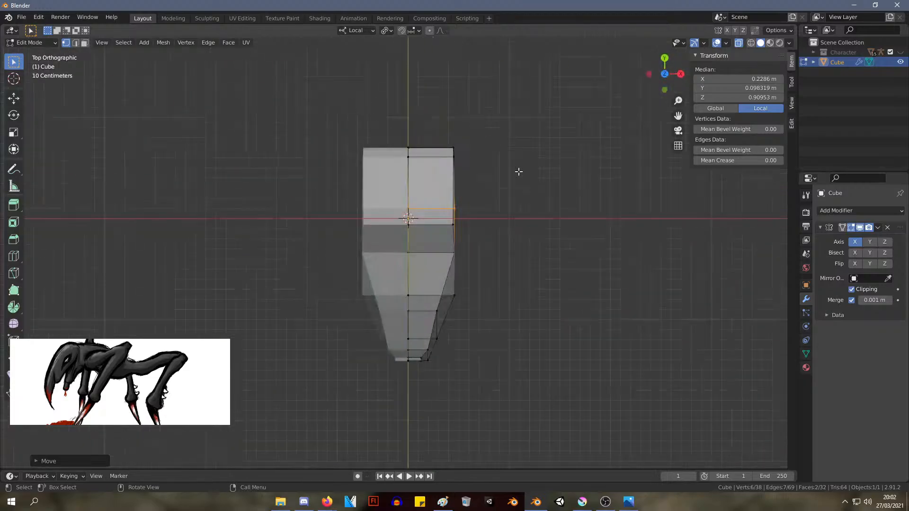
{"action": "key", "text": "KP_3"}
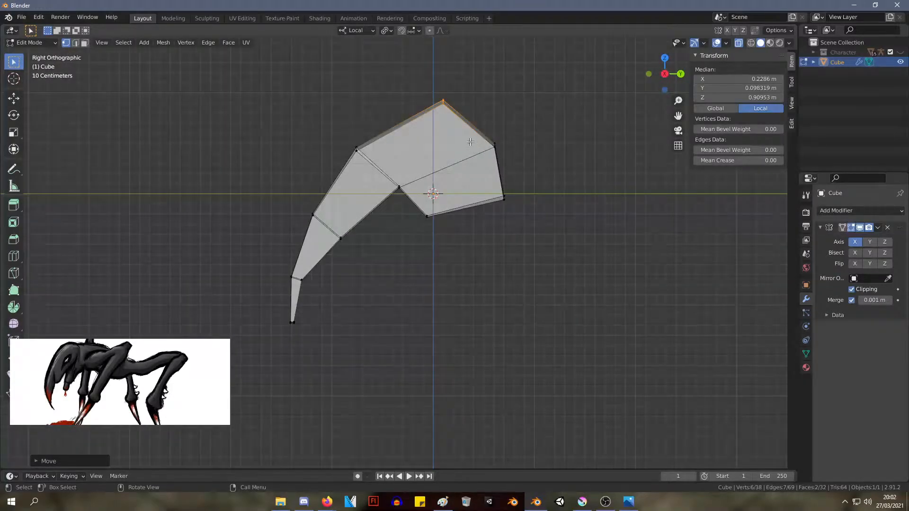
{"action": "middle_click_drag", "start_coordinate": [470, 142], "coordinate": [575, 156]}
{"action": "key", "text": "KP_3"}
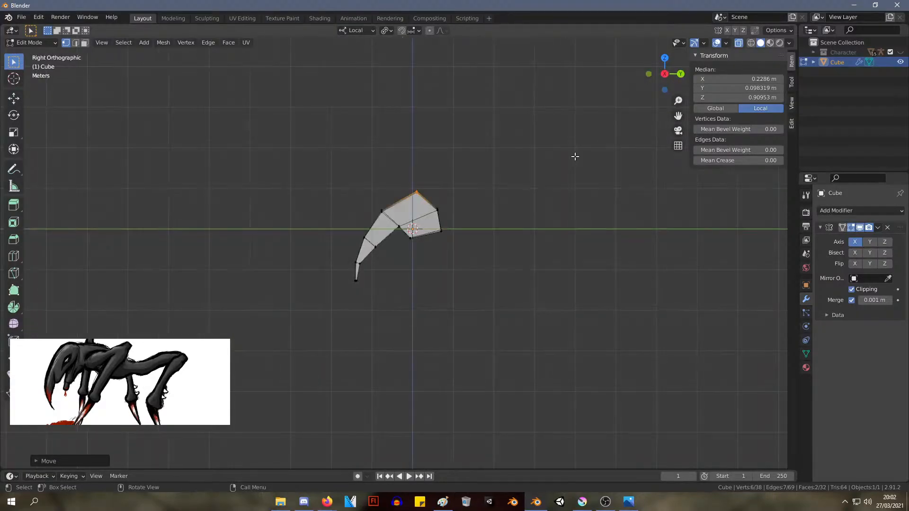
{"action": "key", "text": "KP_1"}
{"action": "key", "text": "KP_3"}
{"action": "key", "text": "KP_7"}
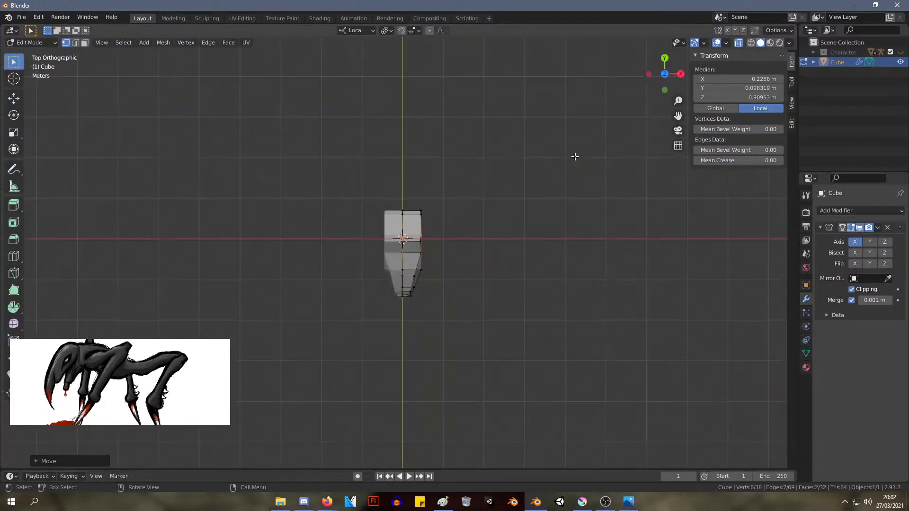
Try to extrude the head's rear lower face backward into a neck, with its end at about Y 2.06 m, Z 0.13 m
{"action": "key", "text": "KP_1"}
{"action": "scroll", "coordinate": [542, 163], "scroll_direction": "up", "scroll_amount": 5}
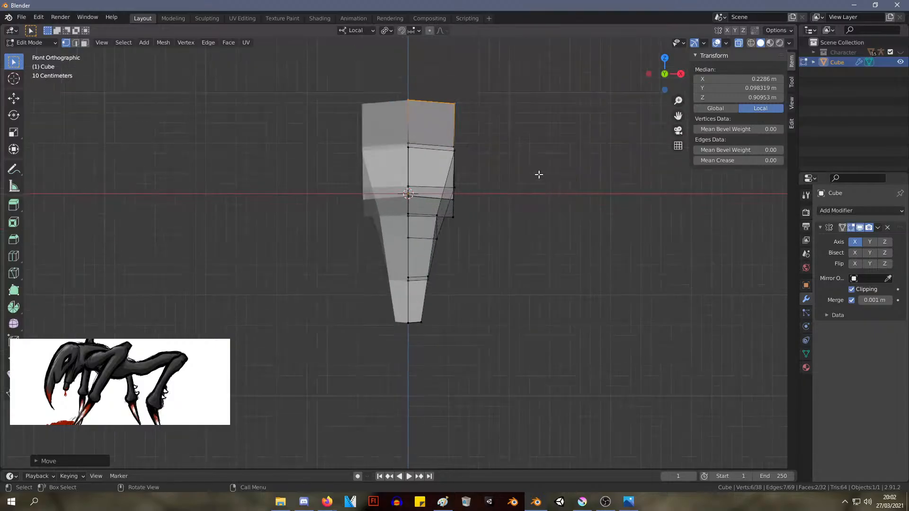
{"action": "middle_click_drag", "start_coordinate": [537, 175], "coordinate": [468, 177]}
{"action": "key", "text": "KP_1"}
{"action": "key", "text": "KP_3"}
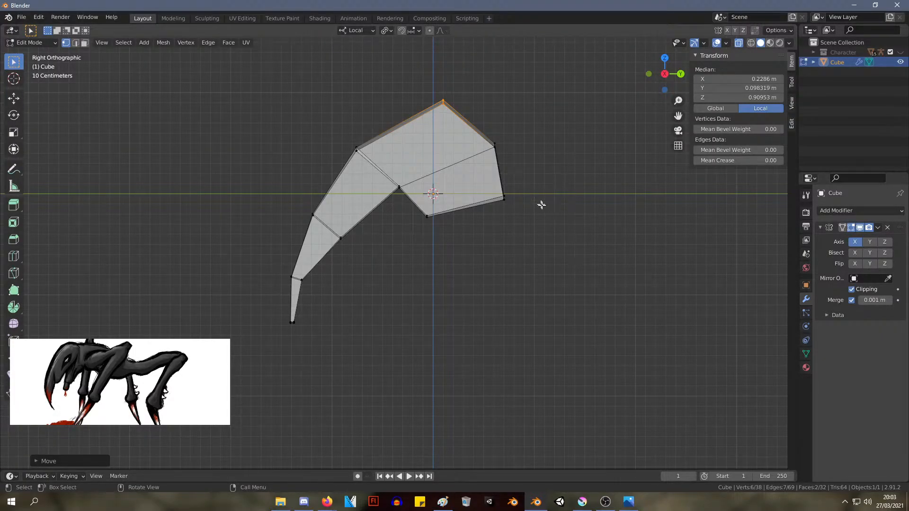
{"action": "left_click_drag", "start_coordinate": [545, 221], "coordinate": [478, 126]}
{"action": "key", "text": "e"}
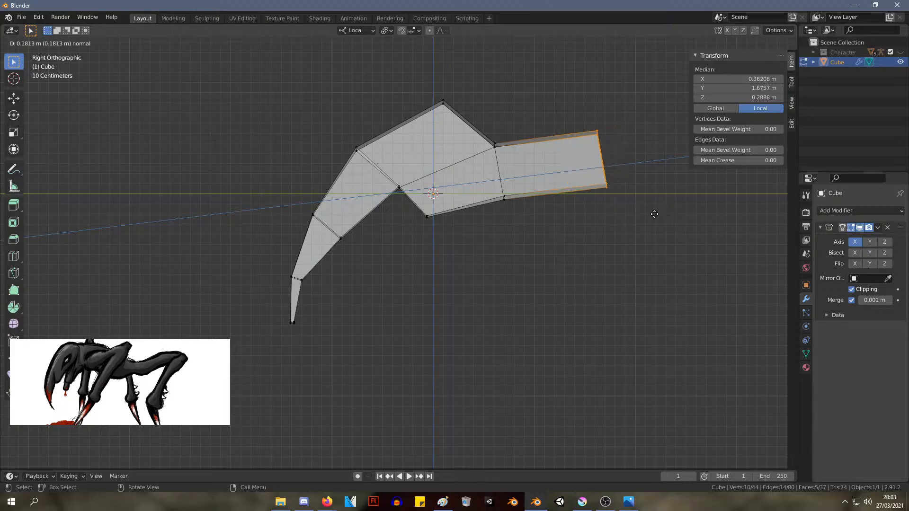
{"action": "left_click", "coordinate": [622, 216]}
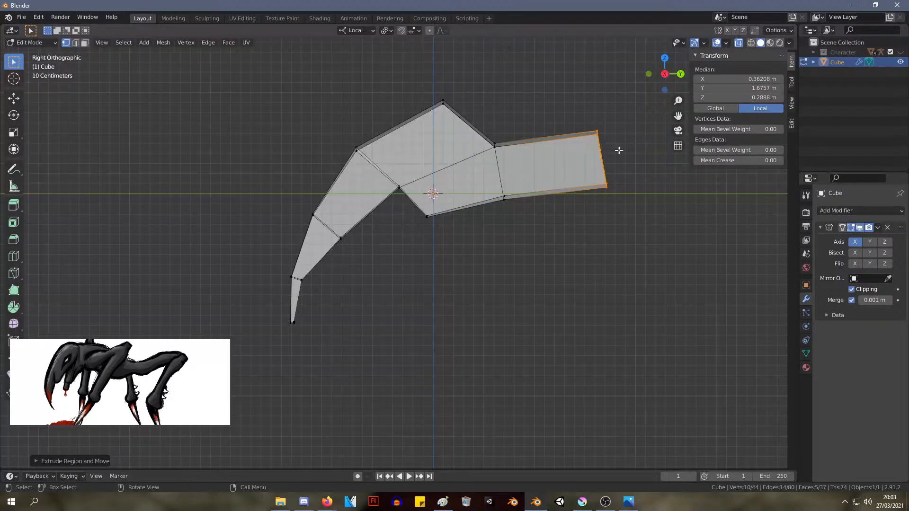
{"action": "key", "text": "g"}
{"action": "left_click", "coordinate": [648, 203]}
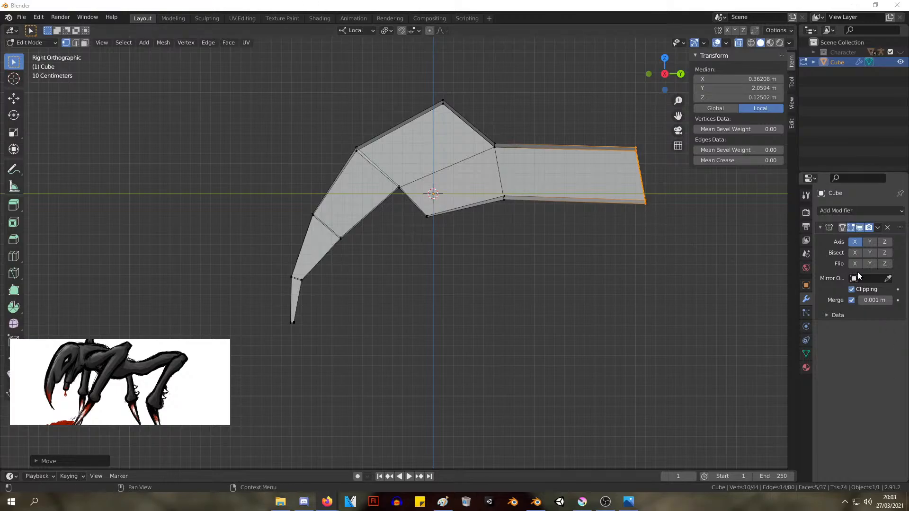
{"action": "middle_click_drag", "start_coordinate": [617, 237], "coordinate": [504, 275]}
{"action": "key", "text": "KP_3"}
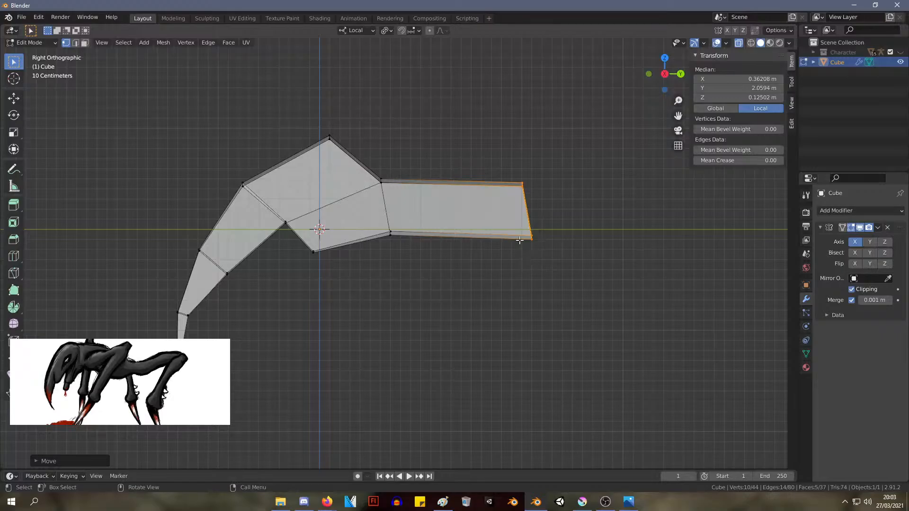
Try to raise the joint between head and neck and move the neck's end to about Y 2.31 m, Z 0.06 m
{"action": "left_click_drag", "start_coordinate": [405, 218], "coordinate": [357, 149]}
{"action": "key", "text": "g"}
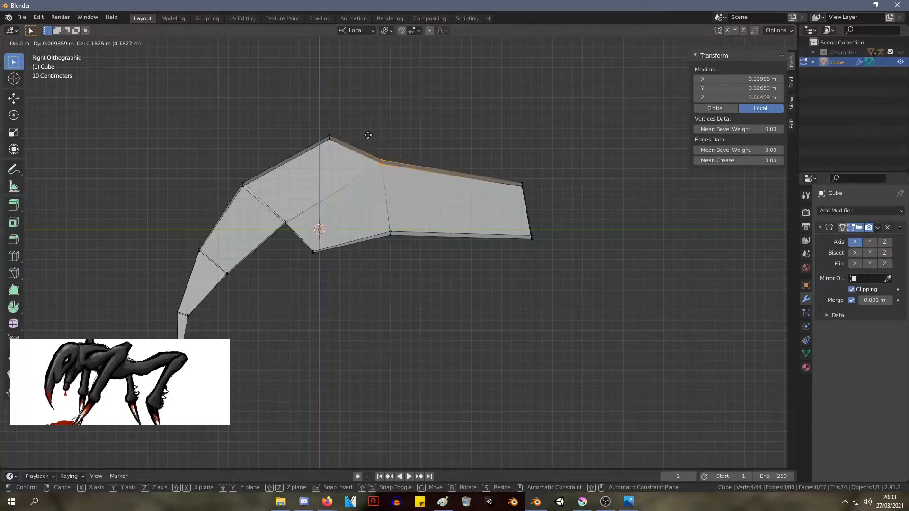
{"action": "left_click", "coordinate": [373, 142]}
{"action": "left_click_drag", "start_coordinate": [411, 249], "coordinate": [386, 228]}
{"action": "key", "text": "g"}
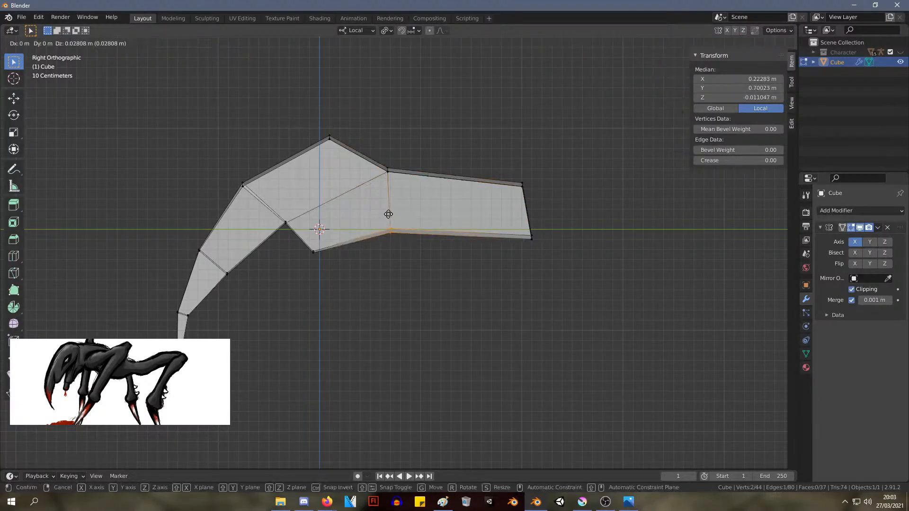
{"action": "left_click", "coordinate": [390, 216]}
{"action": "left_click_drag", "start_coordinate": [568, 255], "coordinate": [524, 156]}
{"action": "key", "text": "g"}
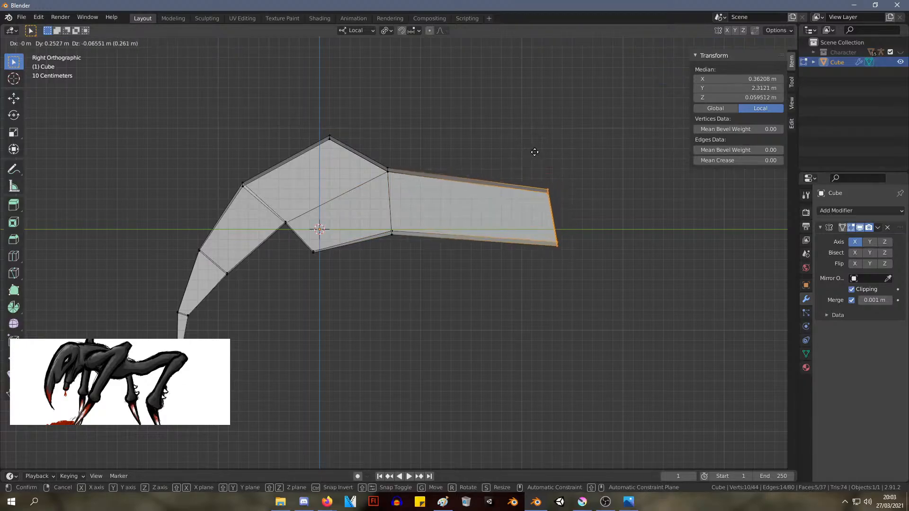
{"action": "left_click", "coordinate": [540, 159]}
{"action": "left_click", "coordinate": [630, 503]}
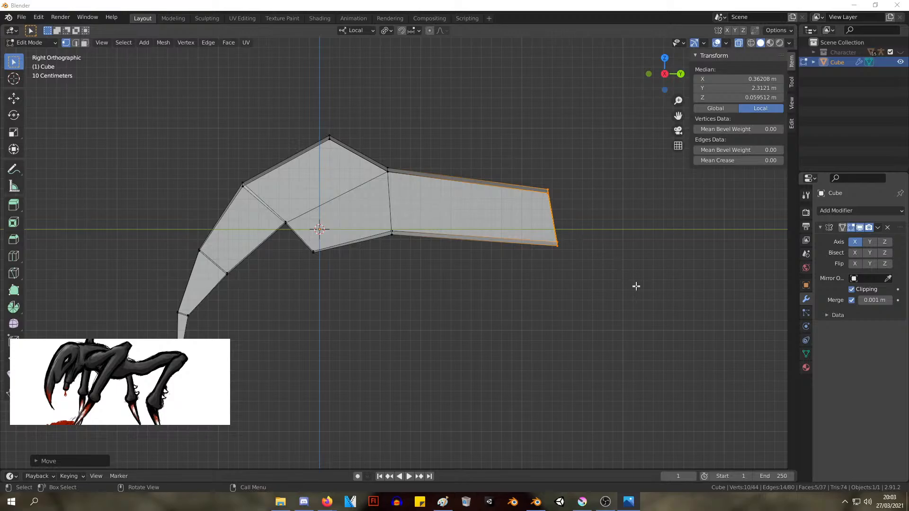
{"action": "key", "text": "Delete"}
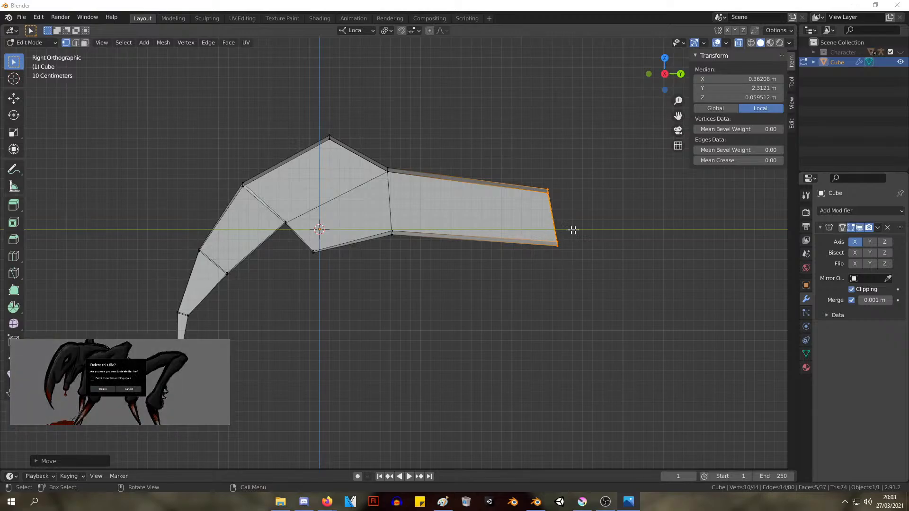
{"action": "left_click", "coordinate": [132, 391]}
{"action": "left_click", "coordinate": [534, 158]}
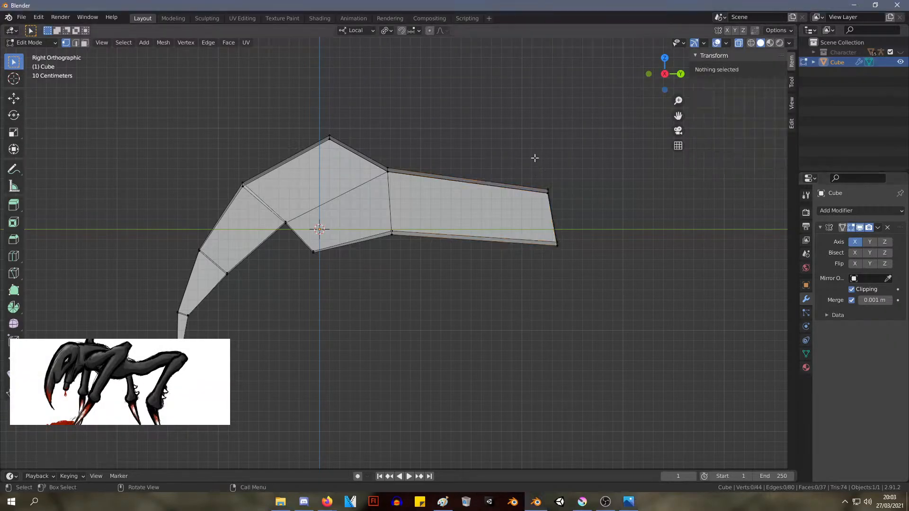
Undo the neck extrusion together with the adjustments made to it
{"action": "key", "text": "ctrl+z"}
{"action": "key", "text": "ctrl+z"}
{"action": "key", "text": "ctrl+z"}
{"action": "key", "text": "ctrl+z"}
{"action": "key", "text": "ctrl+z"}
{"action": "key", "text": "ctrl+z"}
{"action": "key", "text": "ctrl+z"}
{"action": "key", "text": "ctrl+z"}
{"action": "key", "text": "ctrl+z"}
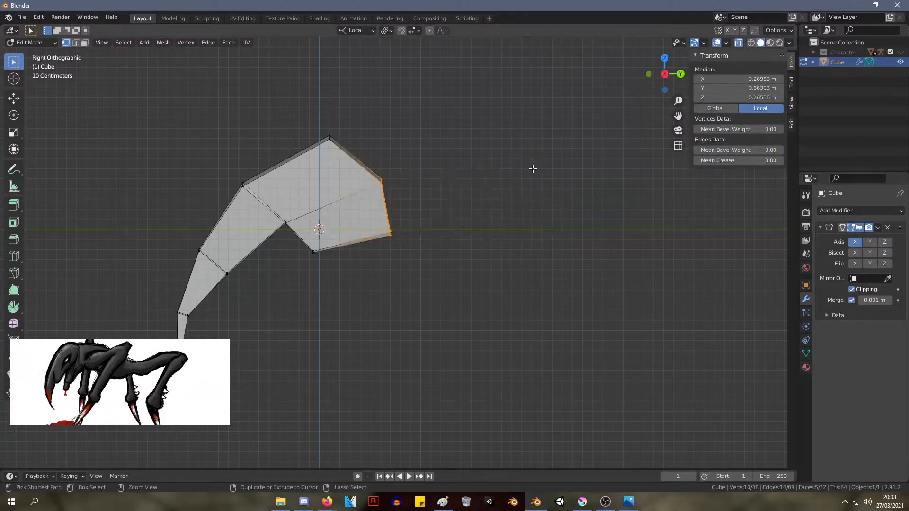
Extrude both rear faces of the head backward into a thicker neck ending at about Y 1.83 m, Z 0.40 m
{"action": "left_click_drag", "start_coordinate": [462, 272], "coordinate": [326, 76]}
{"action": "key", "text": "e"}
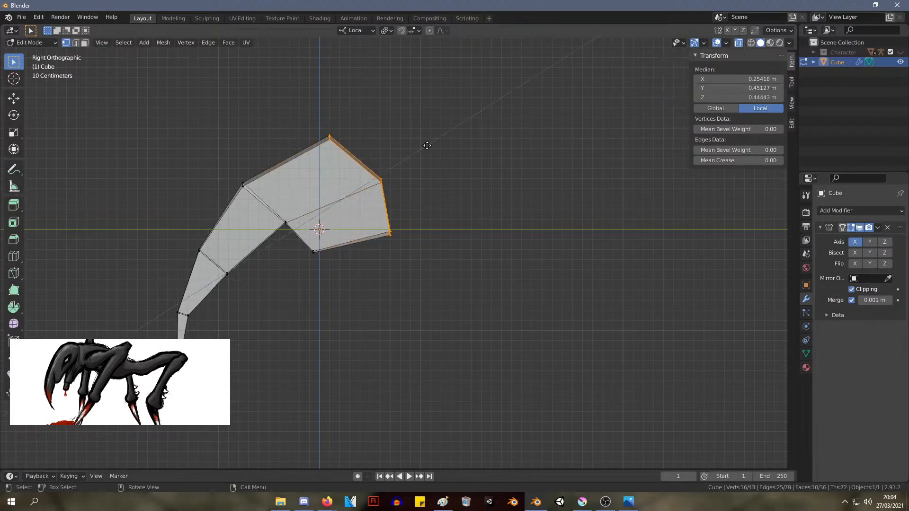
{"action": "left_click", "coordinate": [525, 122]}
{"action": "key", "text": "g"}
{"action": "left_click", "coordinate": [590, 184]}
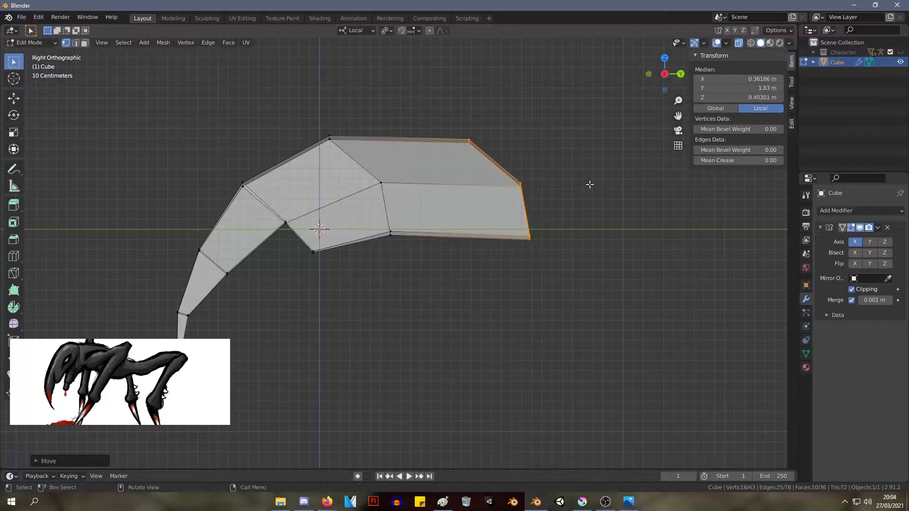
Add an edge loop near the neck's front and shift the neck's upper edge to about Y 1.41 m, Z 0.76 m
{"action": "key", "text": "ctrl+r"}
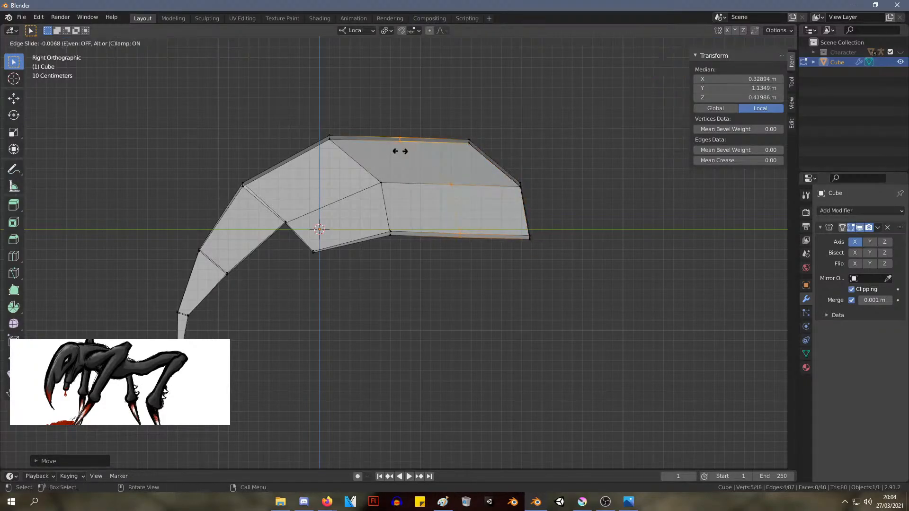
{"action": "left_click", "coordinate": [400, 142]}
{"action": "left_click", "coordinate": [369, 153]}
{"action": "left_click_drag", "start_coordinate": [538, 159], "coordinate": [359, 87]}
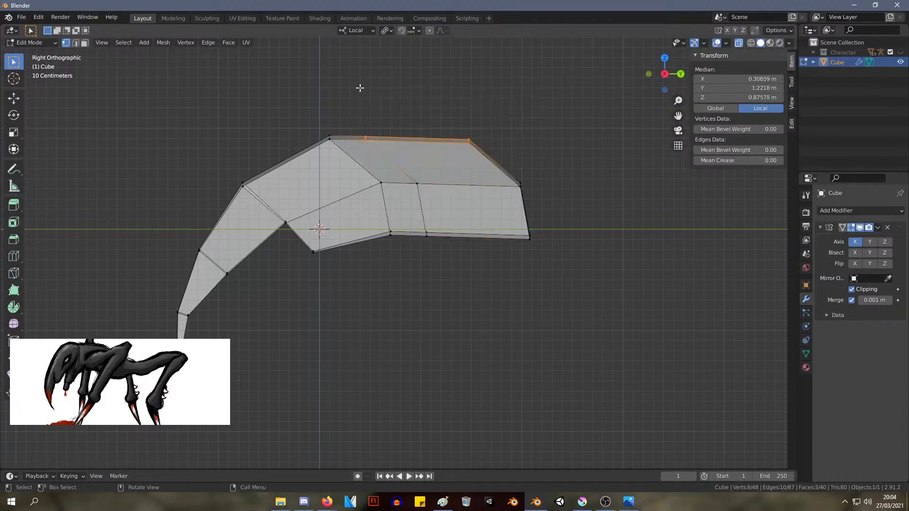
{"action": "key", "text": "g"}
{"action": "left_click", "coordinate": [388, 100]}
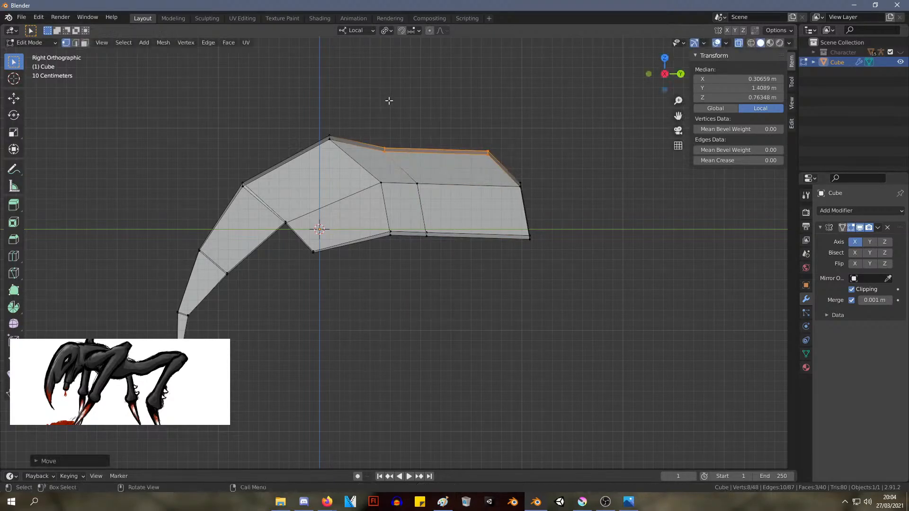
Move the neck's rear end further back and down, and shift its upper corner forward and slightly up
{"action": "left_click_drag", "start_coordinate": [638, 300], "coordinate": [455, 138]}
{"action": "key", "text": "g"}
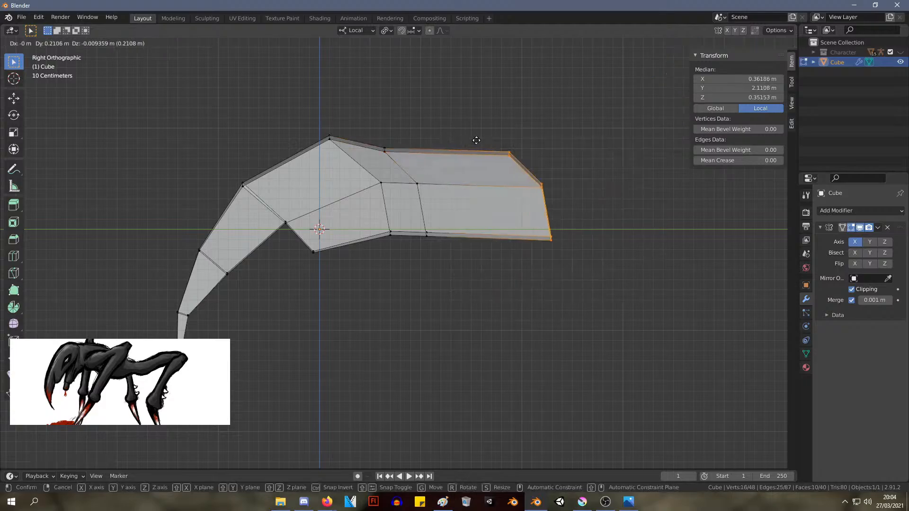
{"action": "left_click", "coordinate": [510, 154]}
{"action": "left_click_drag", "start_coordinate": [564, 178], "coordinate": [505, 124]}
{"action": "key", "text": "g"}
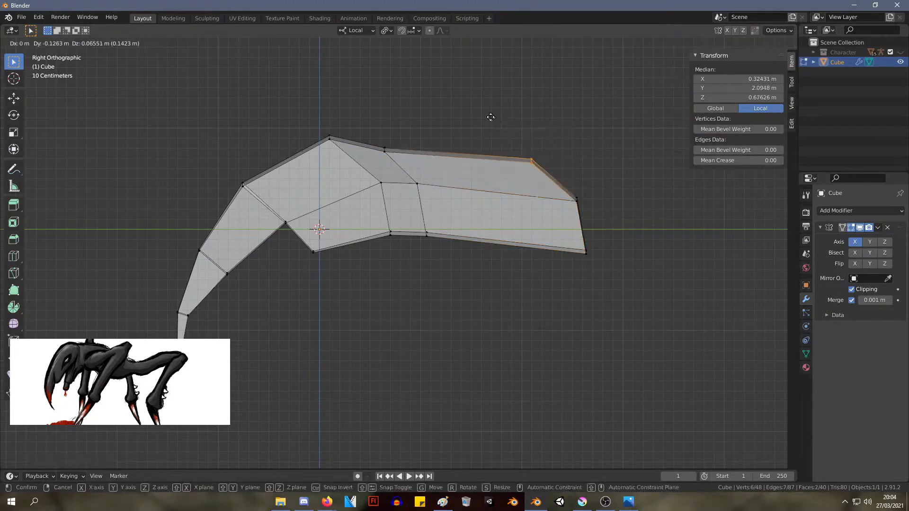
{"action": "left_click", "coordinate": [491, 117]}
{"action": "left_click_drag", "start_coordinate": [627, 285], "coordinate": [549, 177]}
{"action": "key", "text": "g"}
{"action": "left_click", "coordinate": [505, 199]}
{"action": "key", "text": "g"}
{"action": "right_click", "coordinate": [512, 175]}
{"action": "key", "text": "ctrl+z"}
{"action": "key", "text": "ctrl+z"}
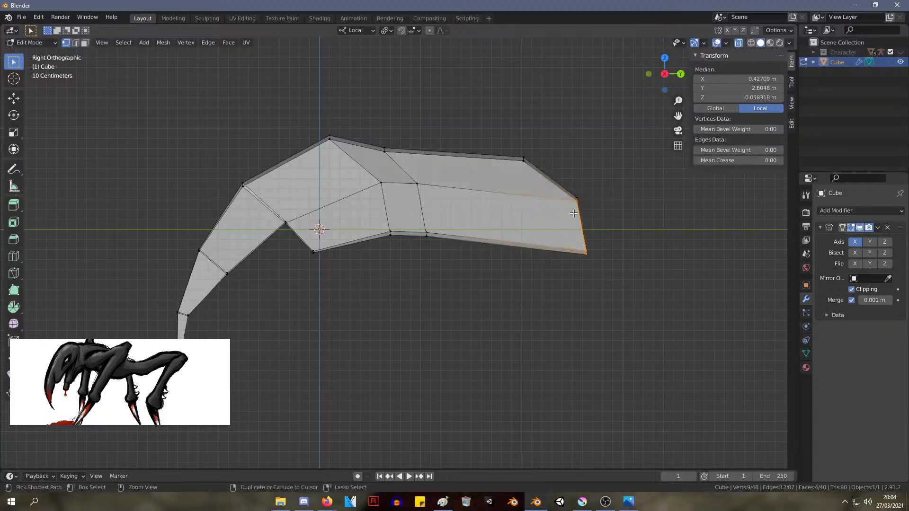
Move the neck end's middle and lower vertices forward, and lower the front loop's bottom corner to about Y 1.00 m, Z -0.17 m
{"action": "left_click_drag", "start_coordinate": [637, 288], "coordinate": [559, 184]}
{"action": "key", "text": "g"}
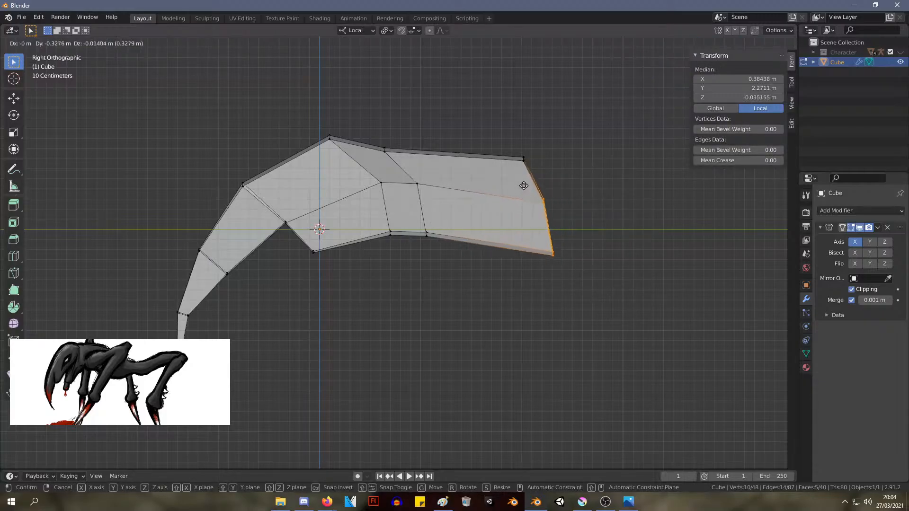
{"action": "left_click_drag", "start_coordinate": [495, 278], "coordinate": [415, 214]}
{"action": "key", "text": "g"}
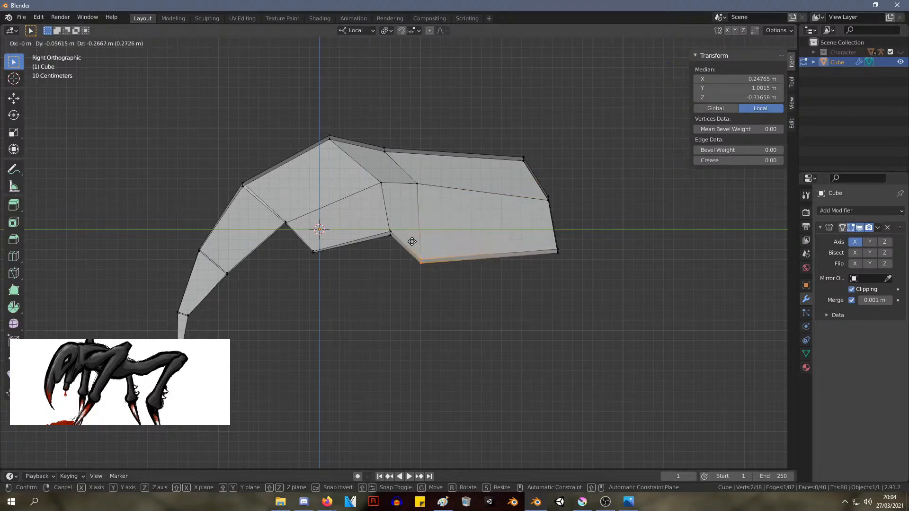
{"action": "left_click", "coordinate": [414, 236]}
{"action": "key", "text": "g"}
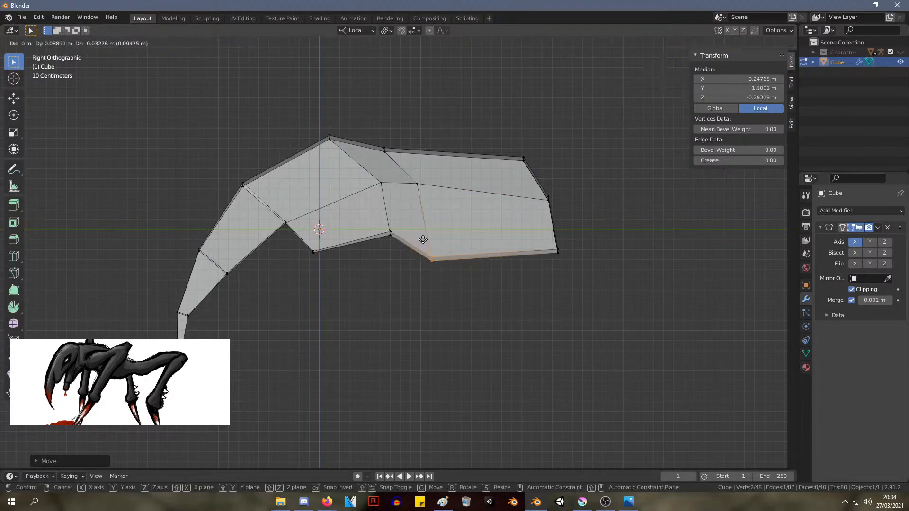
{"action": "left_click", "coordinate": [415, 226]}
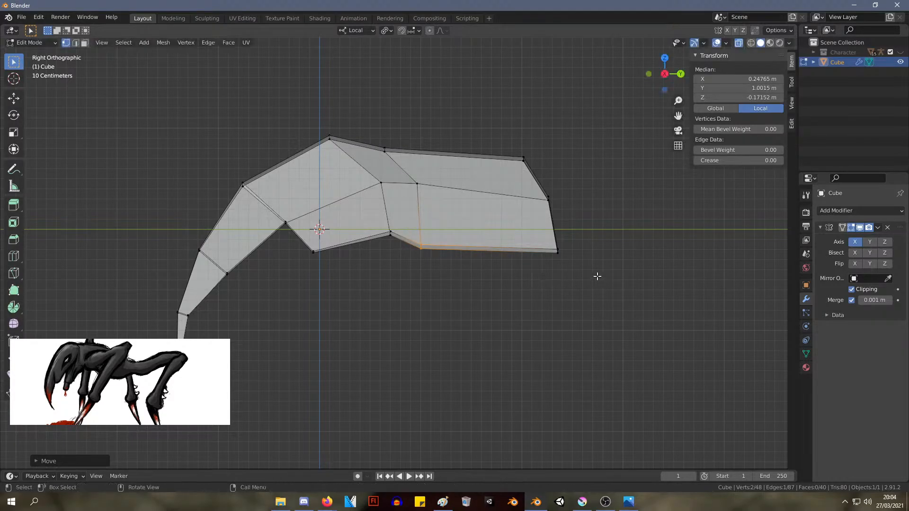
Shift the neck end's lower corner slightly forward and down, and rotate the whole end slightly
{"action": "left_click_drag", "start_coordinate": [595, 277], "coordinate": [532, 230], "text": "shift"}
{"action": "key", "text": "g"}
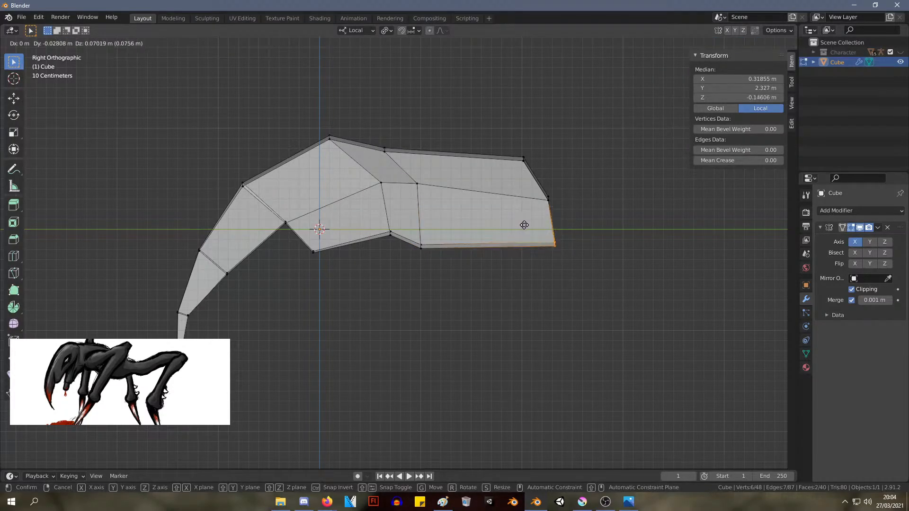
{"action": "left_click", "coordinate": [520, 235]}
{"action": "left_click_drag", "start_coordinate": [655, 320], "coordinate": [510, 109], "text": "shift"}
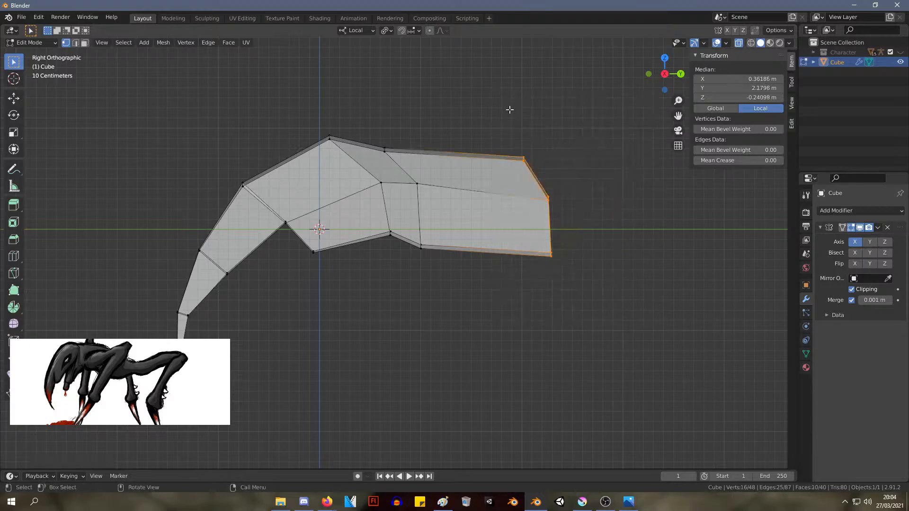
{"action": "key", "text": "r"}
{"action": "left_click", "coordinate": [513, 115]}
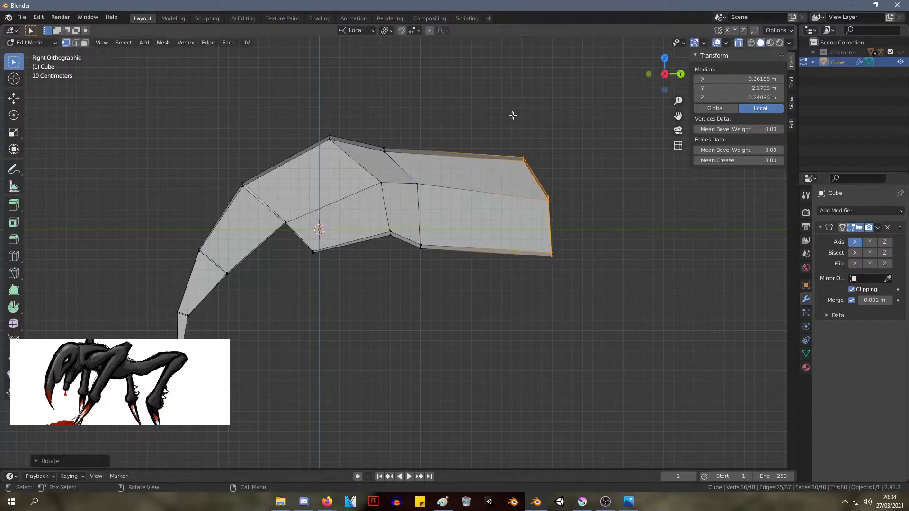
Extrude another neck segment back and downward, and move the loop at its front slightly forward
{"action": "middle_click_drag", "start_coordinate": [556, 201], "coordinate": [493, 175], "text": "shift"}
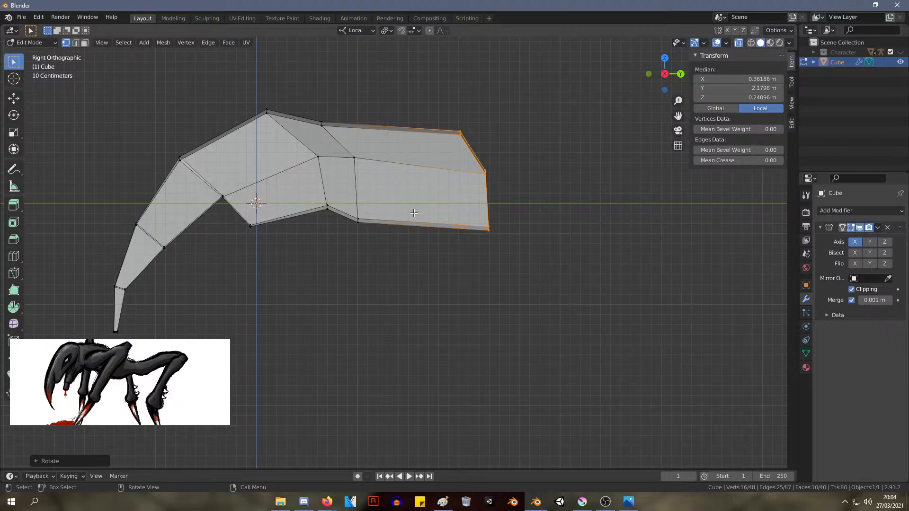
{"action": "key", "text": "e"}
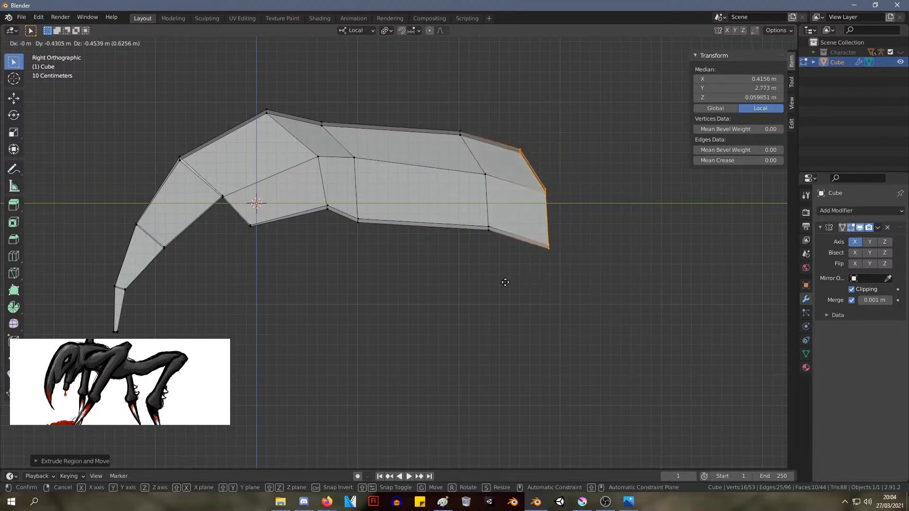
{"action": "left_click", "coordinate": [524, 281]}
{"action": "left_click_drag", "start_coordinate": [516, 260], "coordinate": [419, 84]}
{"action": "key", "text": "g"}
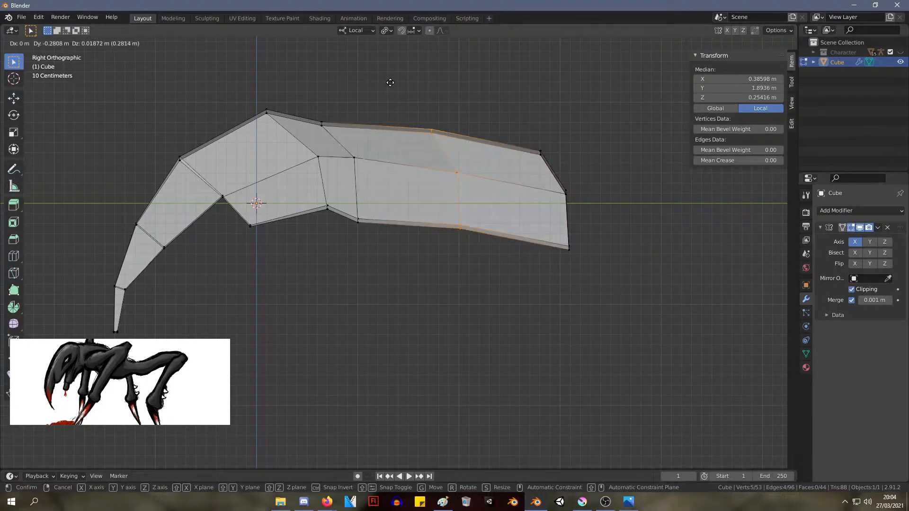
{"action": "left_click", "coordinate": [396, 91]}
Reshape the middle neck loop by moving its lower and side vertices forward and its top to about Y 1.66 m, Z 0.72 m
{"action": "left_click_drag", "start_coordinate": [492, 262], "coordinate": [443, 207]}
{"action": "key", "text": "g"}
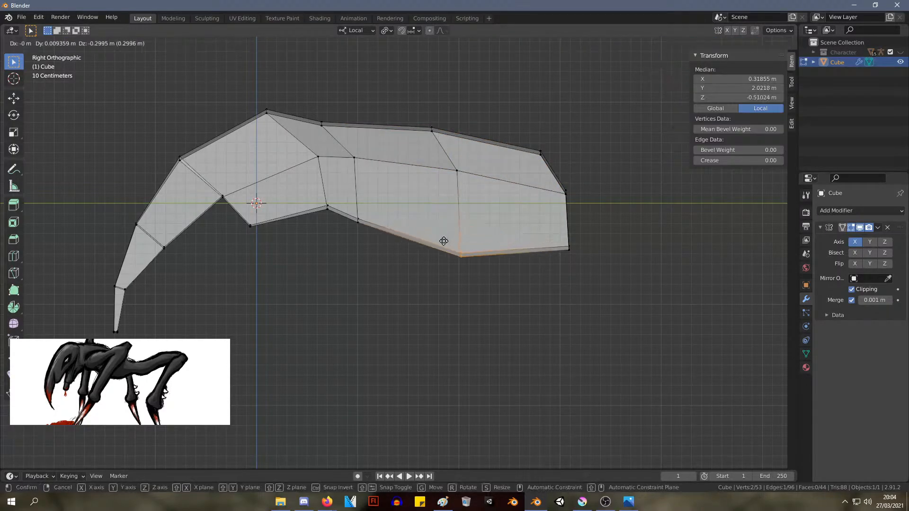
{"action": "left_click", "coordinate": [429, 217]}
{"action": "left_click_drag", "start_coordinate": [469, 189], "coordinate": [421, 111]}
{"action": "key", "text": "g"}
{"action": "left_click", "coordinate": [423, 154]}
{"action": "key", "text": "g"}
{"action": "left_click", "coordinate": [415, 112]}
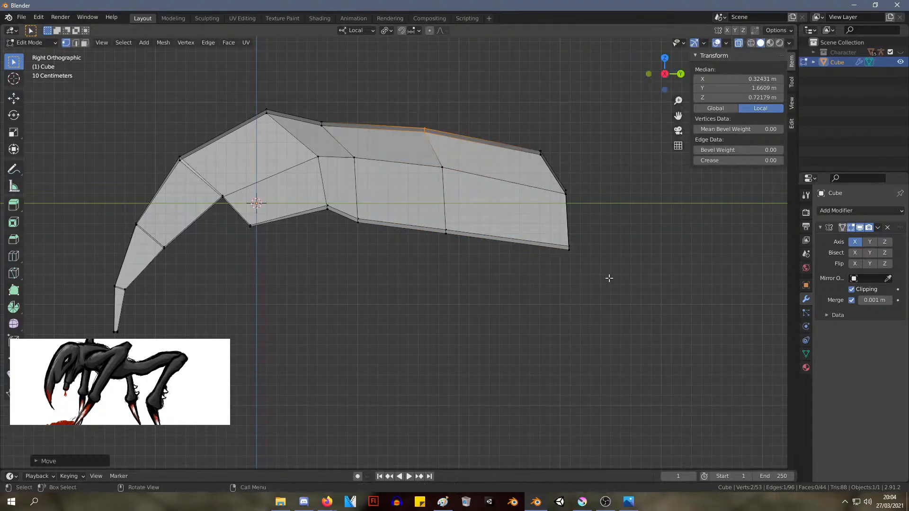
Move the lower corner of the neck's rear end forward and up to about Y 2.84 m, Z -0.39 m
{"action": "left_click_drag", "start_coordinate": [607, 277], "coordinate": [560, 228]}
{"action": "key", "text": "g"}
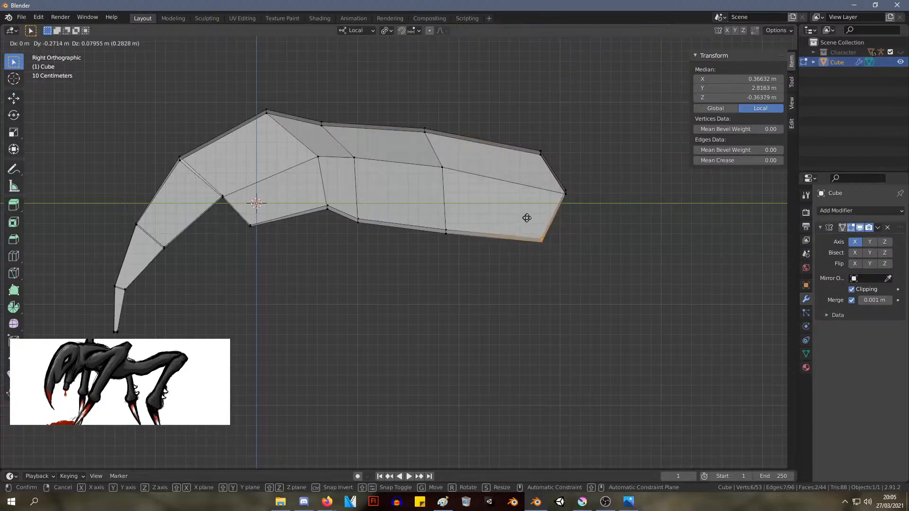
{"action": "left_click", "coordinate": [532, 218]}
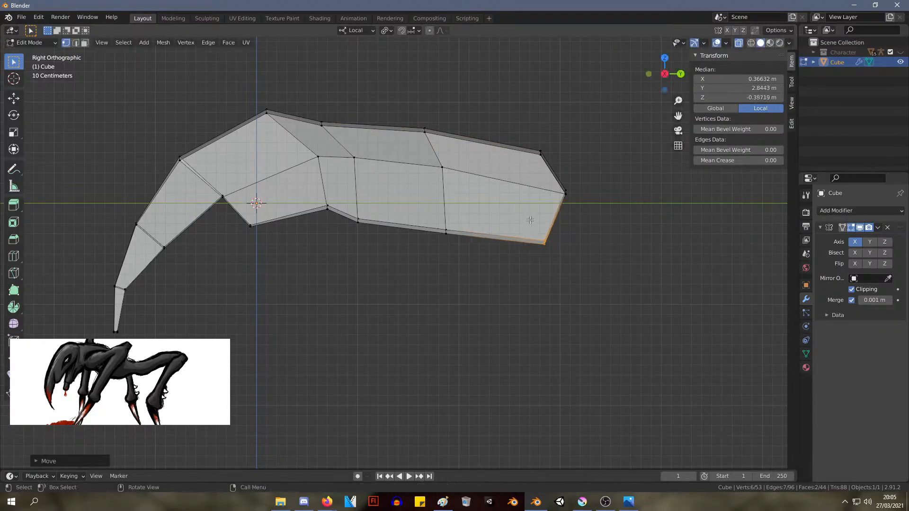
{"action": "middle_click_drag", "start_coordinate": [532, 218], "coordinate": [448, 206]}
{"action": "scroll", "coordinate": [500, 192], "scroll_direction": "down", "scroll_amount": 3}
{"action": "scroll", "coordinate": [455, 254], "scroll_direction": "up", "scroll_amount": 2}
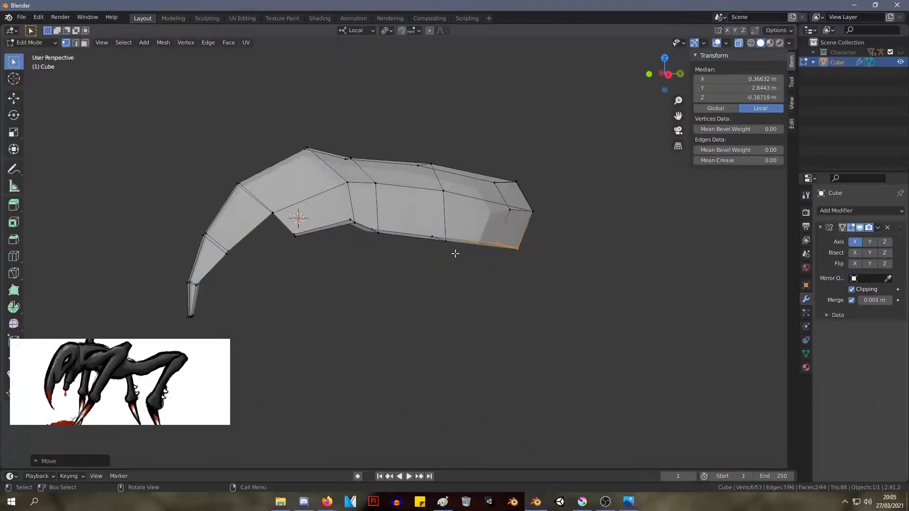
{"action": "key", "text": "KP_3"}
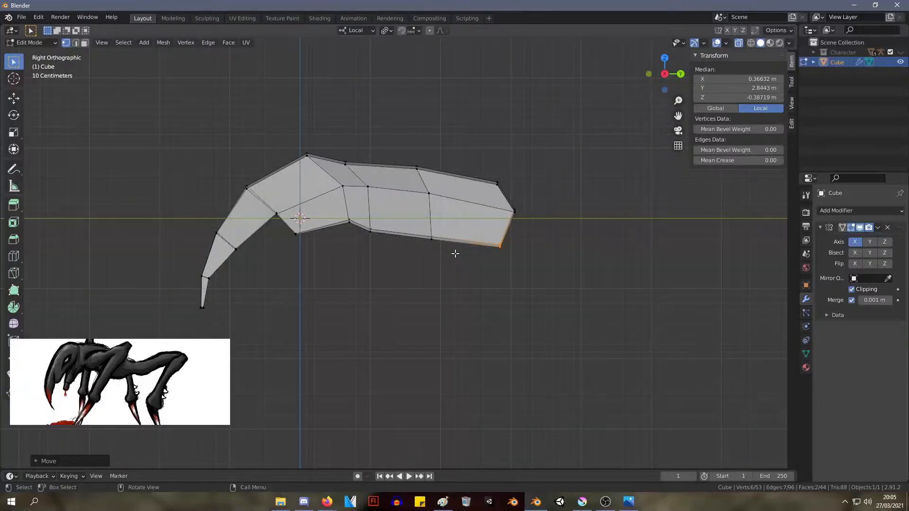
{"action": "middle_click_drag", "start_coordinate": [362, 165], "coordinate": [386, 167]}
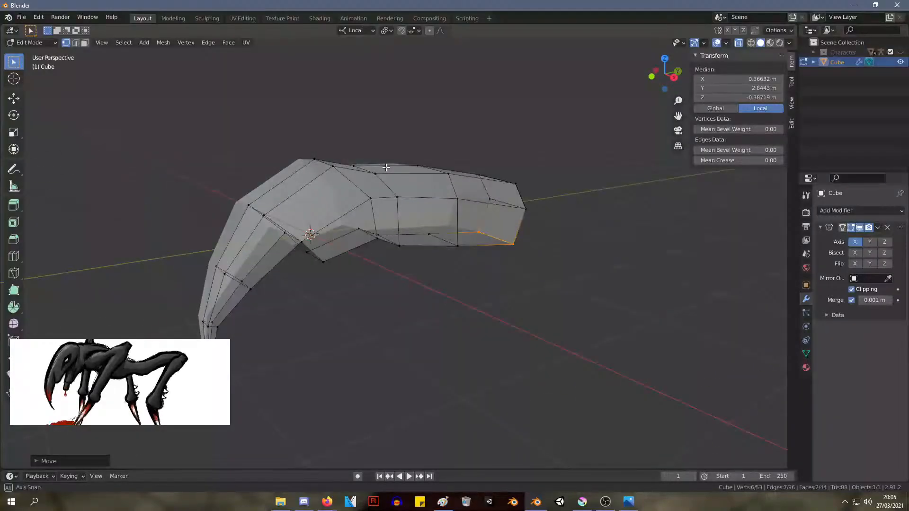
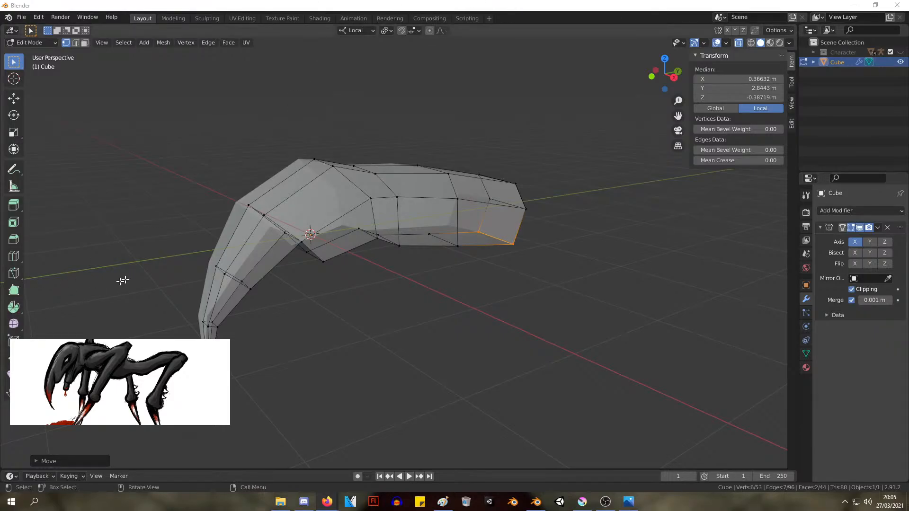
{"action": "middle_click_drag", "start_coordinate": [456, 164], "coordinate": [417, 120]}
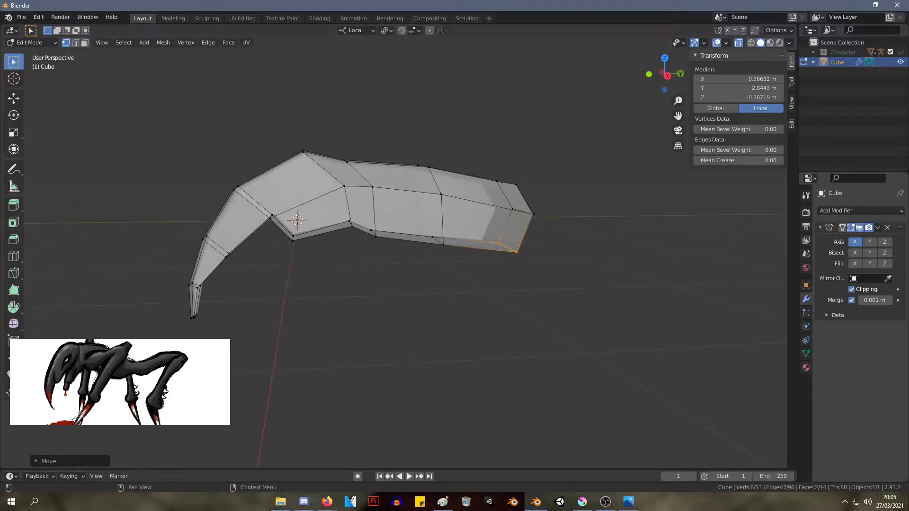
{"action": "key", "text": "alt+Tab"}
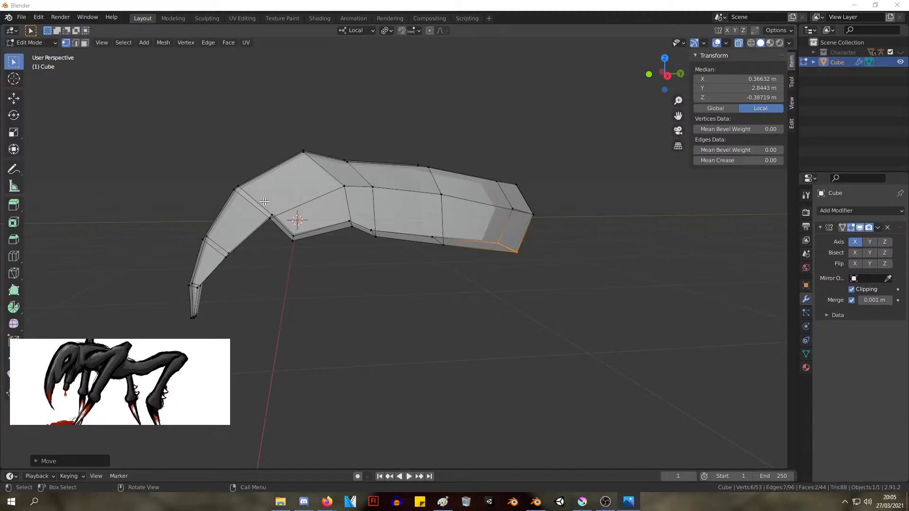
{"action": "scroll", "coordinate": [239, 200], "scroll_direction": "up", "scroll_amount": 2}
{"action": "middle_click_drag", "start_coordinate": [231, 171], "coordinate": [221, 153]}
{"action": "key", "text": "KP_1"}
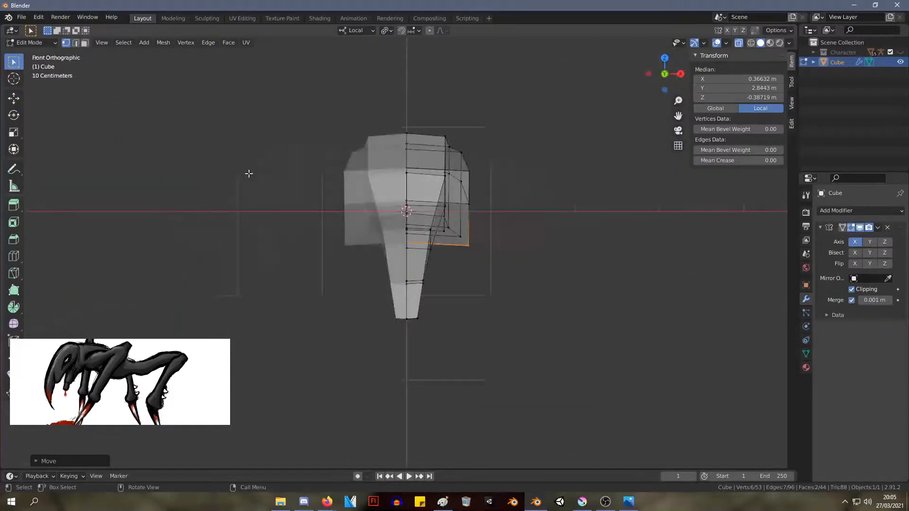
{"action": "key", "text": "KP_3"}
{"action": "key", "text": "KP_1"}
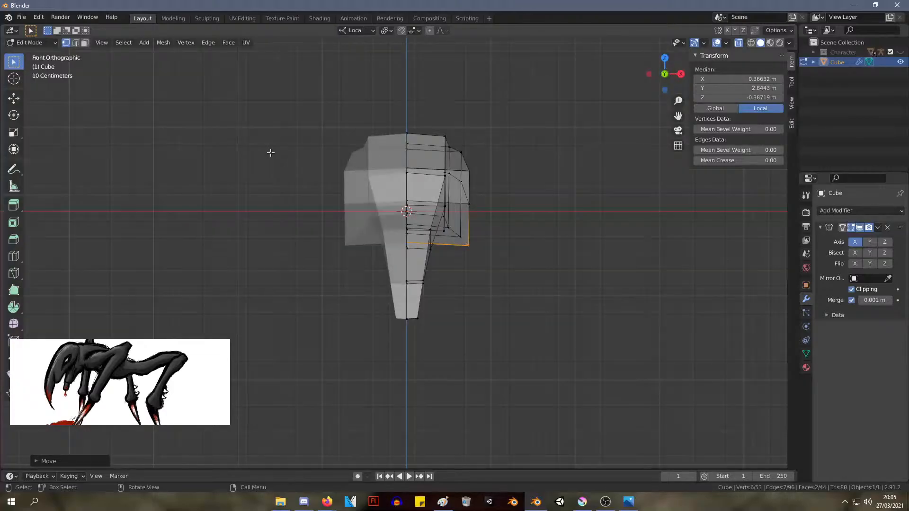
{"action": "left_click_drag", "start_coordinate": [563, 296], "coordinate": [448, 85]}
{"action": "key", "text": "g"}
{"action": "right_click", "coordinate": [590, 224]}
{"action": "middle_click_drag", "start_coordinate": [577, 228], "coordinate": [447, 223]}
Try deleting the neck geometry behind the head, and undo the deletion
{"action": "left_click", "coordinate": [285, 127]}
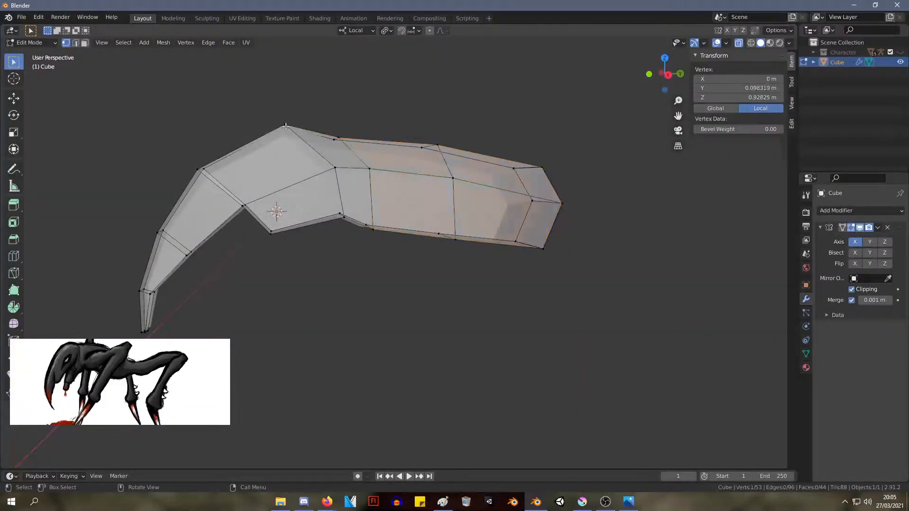
{"action": "left_click", "coordinate": [334, 168], "text": "shift"}
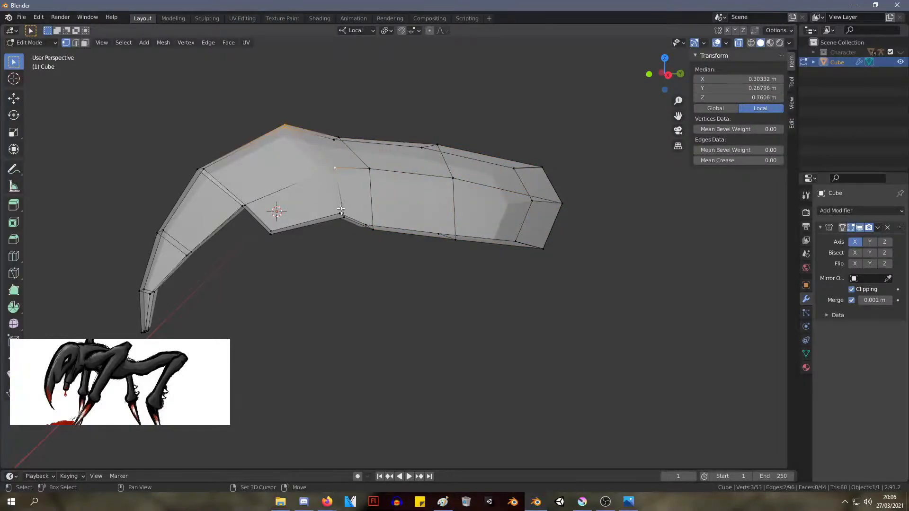
{"action": "middle_click_drag", "start_coordinate": [341, 210], "coordinate": [350, 248]}
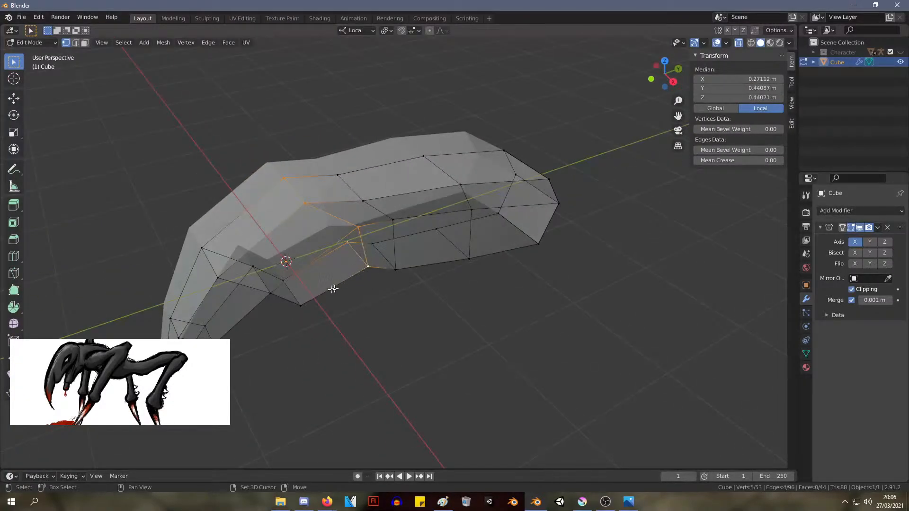
{"action": "middle_click_drag", "start_coordinate": [333, 289], "coordinate": [288, 253]}
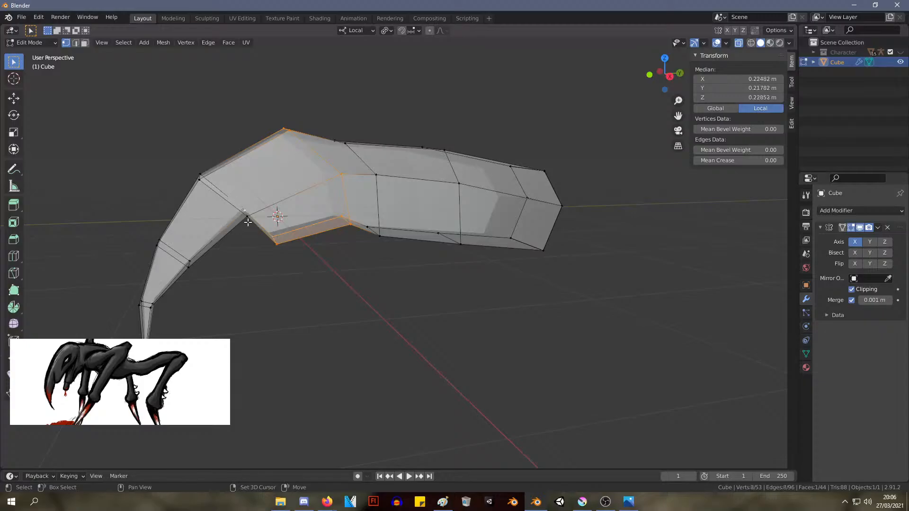
{"action": "middle_click_drag", "start_coordinate": [201, 199], "coordinate": [251, 212]}
{"action": "left_click_drag", "start_coordinate": [266, 226], "coordinate": [332, 261], "text": "shift"}
{"action": "middle_click_drag", "start_coordinate": [303, 292], "coordinate": [258, 274]}
{"action": "left_click_drag", "start_coordinate": [600, 307], "coordinate": [374, 81]}
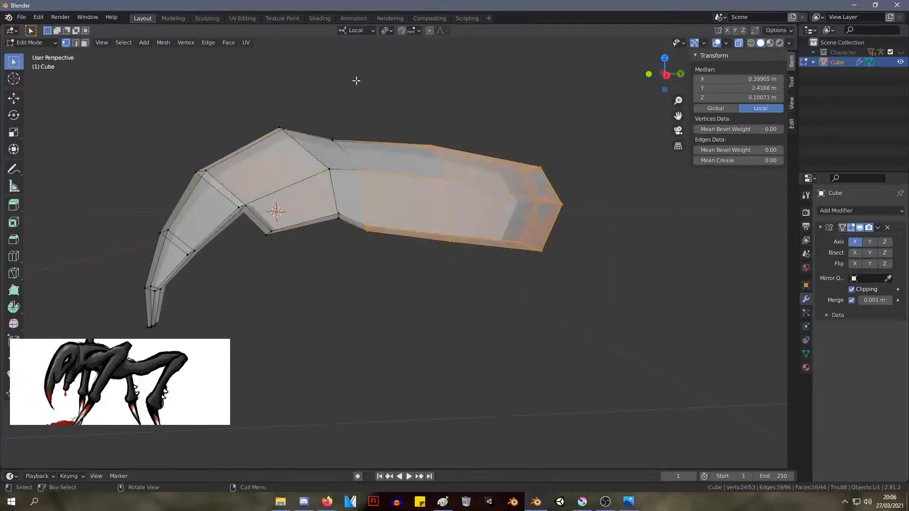
{"action": "key", "text": "x"}
{"action": "left_click", "coordinate": [341, 97]}
{"action": "left_click_drag", "start_coordinate": [360, 165], "coordinate": [329, 105]}
{"action": "key", "text": "ctrl+z"}
{"action": "key", "text": "ctrl+z"}
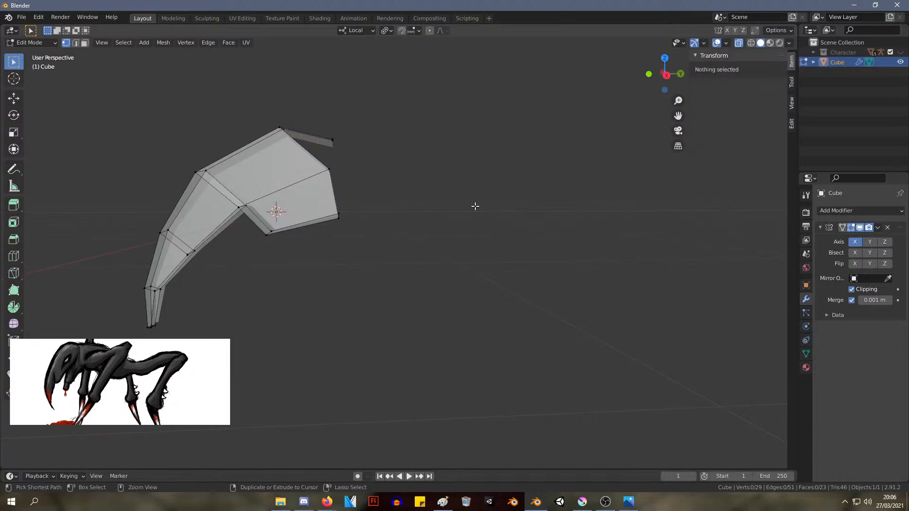
Add a loop cut across the neck section just behind the head
{"action": "middle_click_drag", "start_coordinate": [438, 226], "coordinate": [417, 205]}
{"action": "key", "text": "ctrl+r"}
{"action": "left_click", "coordinate": [419, 190]}
{"action": "left_click", "coordinate": [416, 198]}
Extrude the side face of the new front neck section outward to about X 1.94 m as an upper leg segment
{"action": "left_click", "coordinate": [422, 207]}
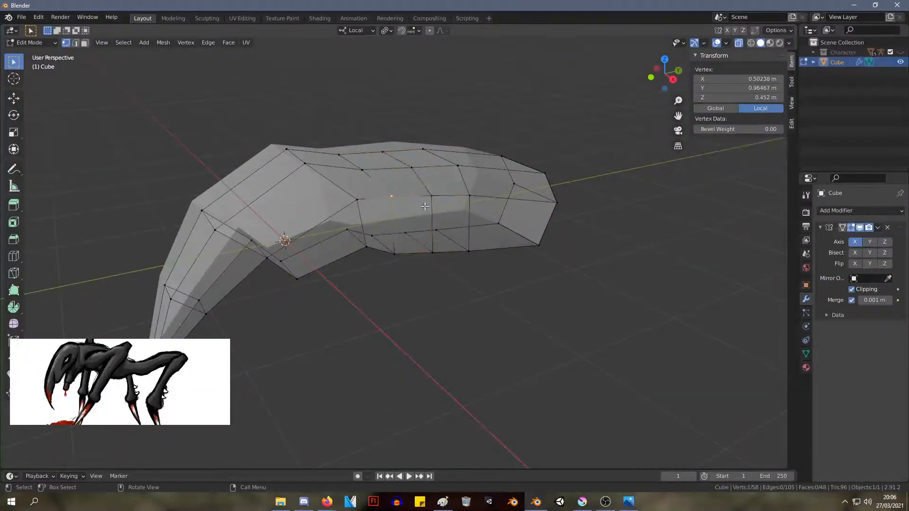
{"action": "left_click", "coordinate": [430, 195], "text": "shift"}
{"action": "left_click", "coordinate": [397, 254], "text": "shift"}
{"action": "middle_click_drag", "start_coordinate": [397, 253], "coordinate": [483, 252]}
{"action": "key", "text": "e"}
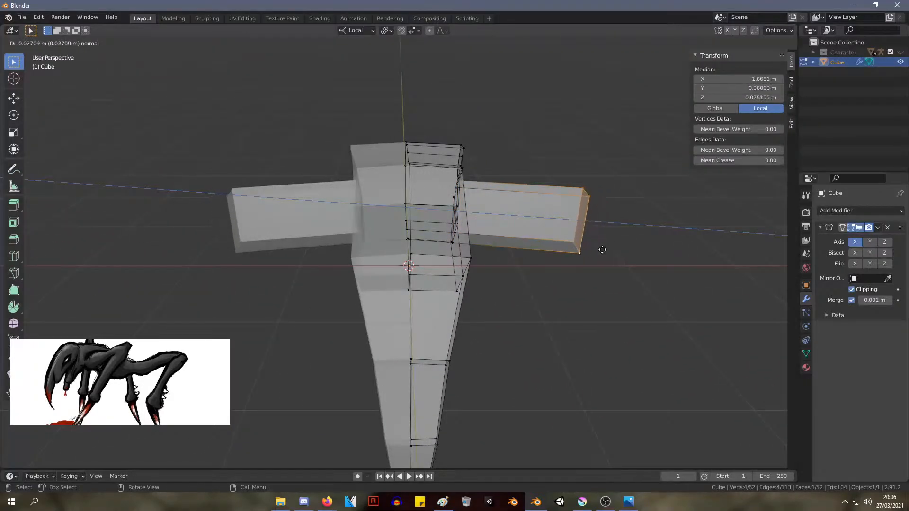
{"action": "left_click", "coordinate": [608, 251]}
Raise the upper leg's outer end and move it outward to about X 2.23 m, Z 0.62 m
{"action": "middle_click_drag", "start_coordinate": [608, 250], "coordinate": [633, 249]}
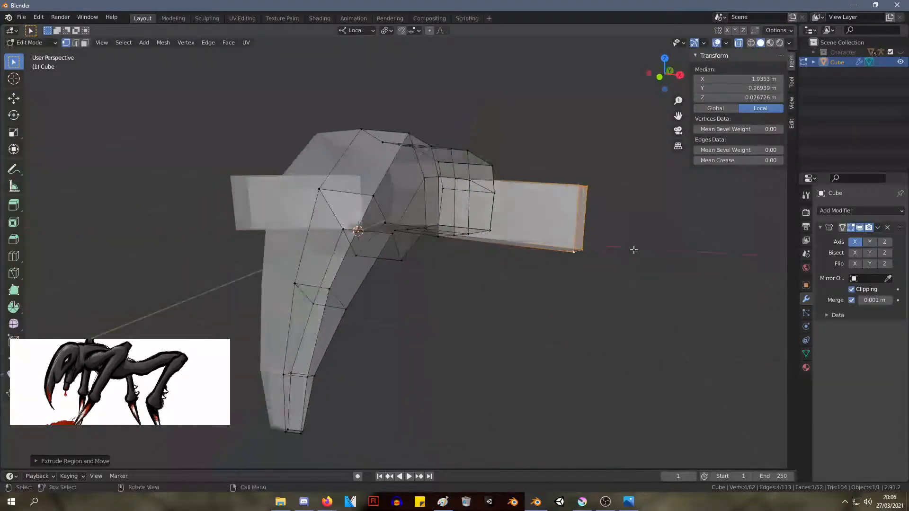
{"action": "key", "text": "KP_1"}
{"action": "key", "text": "KP_3"}
{"action": "key", "text": "KP_1"}
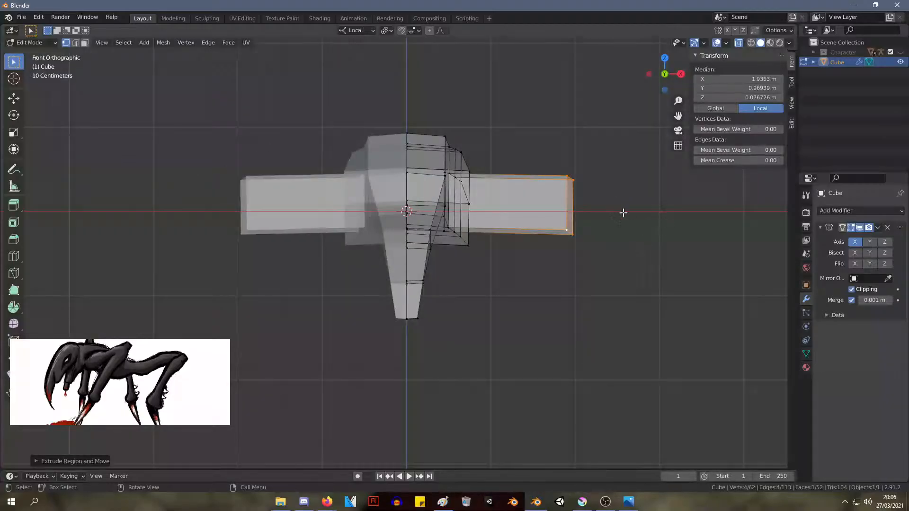
{"action": "key", "text": "g"}
{"action": "left_click", "coordinate": [646, 168]}
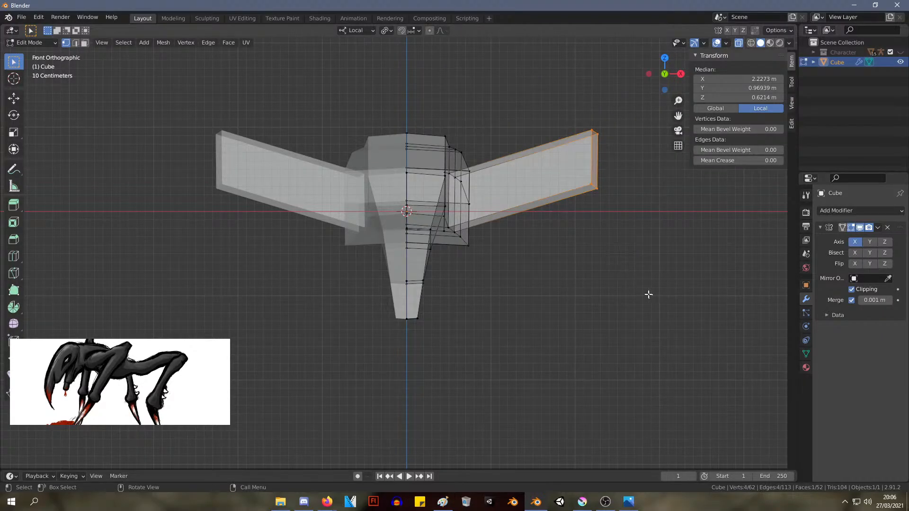
Rotate and scale down the upper leg's outer end, and shift it inward to about X 1.81 m, Z 0.65 m
{"action": "key", "text": "r"}
{"action": "left_click", "coordinate": [674, 215]}
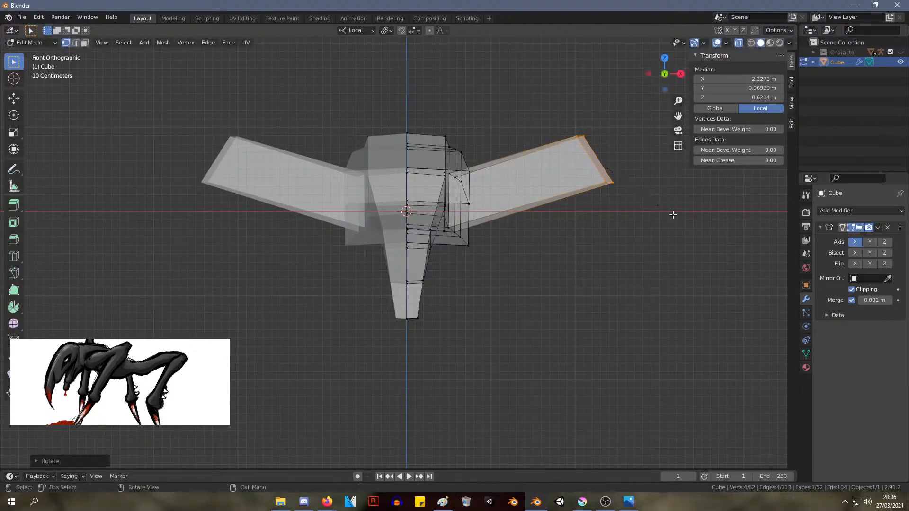
{"action": "key", "text": "g"}
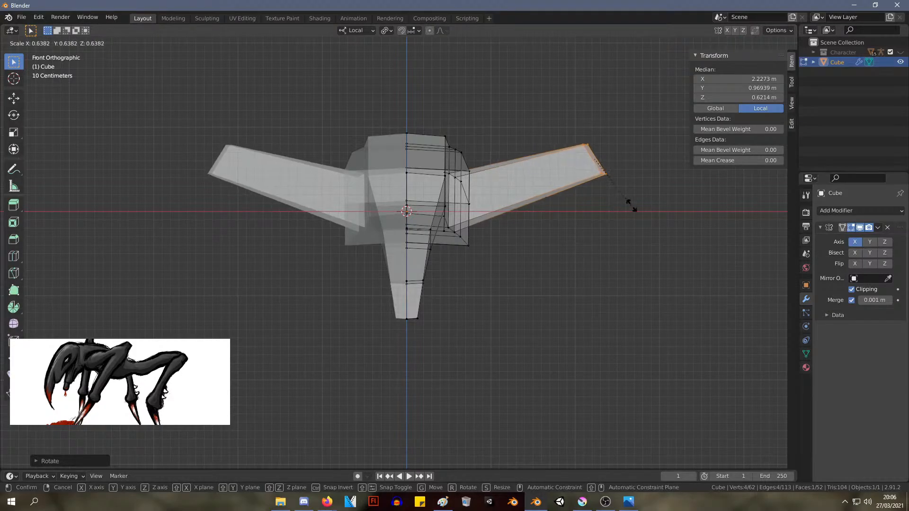
{"action": "left_click", "coordinate": [595, 202]}
{"action": "middle_click_drag", "start_coordinate": [595, 203], "coordinate": [440, 278]}
{"action": "left_click", "coordinate": [436, 280]}
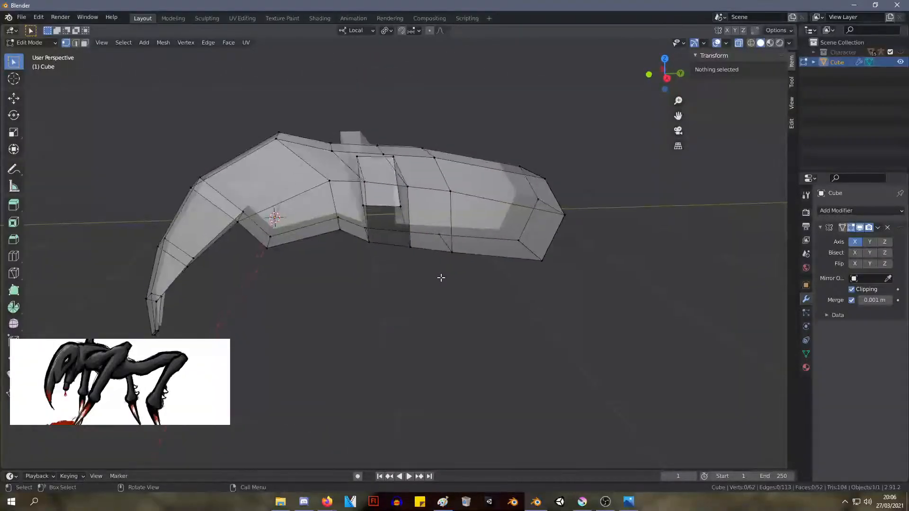
Move the whole head and beak down about 0.1 m and slightly back toward the neck
{"action": "key", "text": "KP_1"}
{"action": "key", "text": "KP_3"}
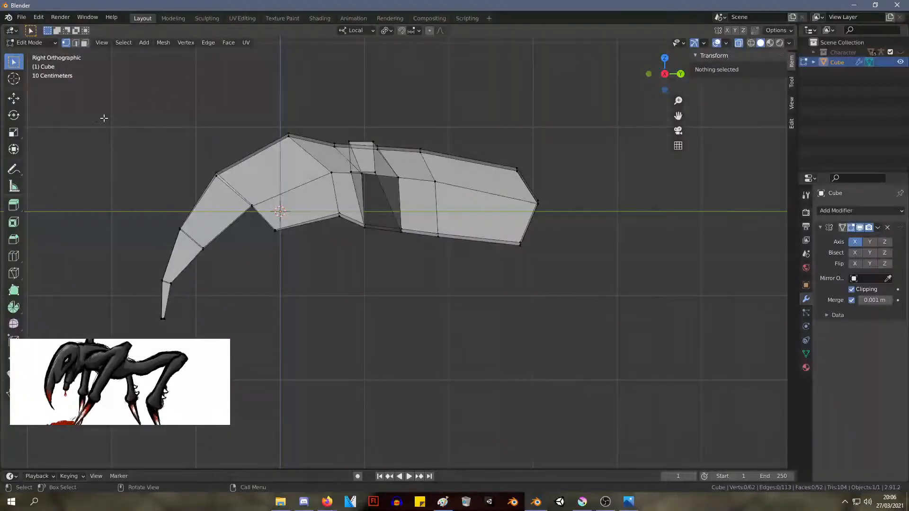
{"action": "left_click_drag", "start_coordinate": [104, 118], "coordinate": [320, 331]}
{"action": "left_click_drag", "start_coordinate": [298, 163], "coordinate": [341, 254]}
{"action": "key", "text": "alt+a"}
{"action": "middle_click_drag", "start_coordinate": [400, 268], "coordinate": [546, 299]}
Extrude a short knee segment outward and slightly up from the upper leg's outer end
{"action": "left_click_drag", "start_coordinate": [650, 290], "coordinate": [572, 158]}
{"action": "middle_click_drag", "start_coordinate": [633, 248], "coordinate": [670, 252]}
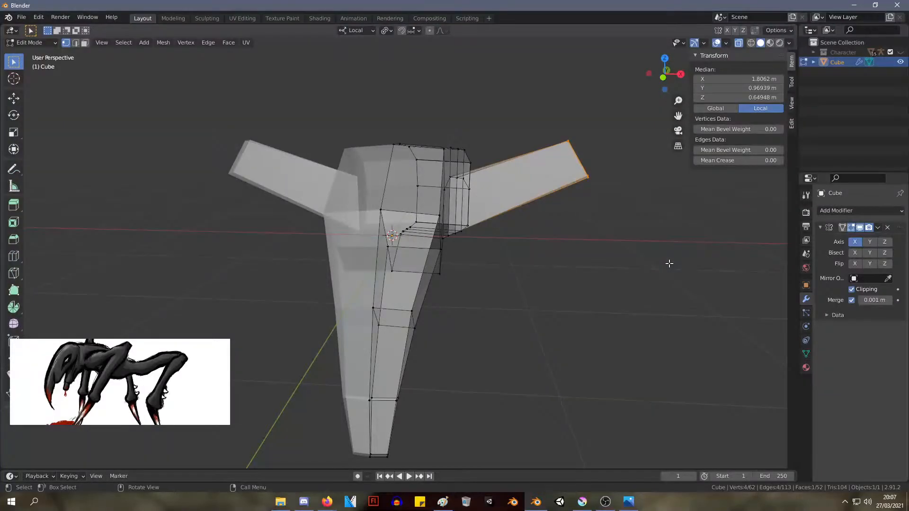
{"action": "key", "text": "e"}
{"action": "right_click", "coordinate": [691, 240]}
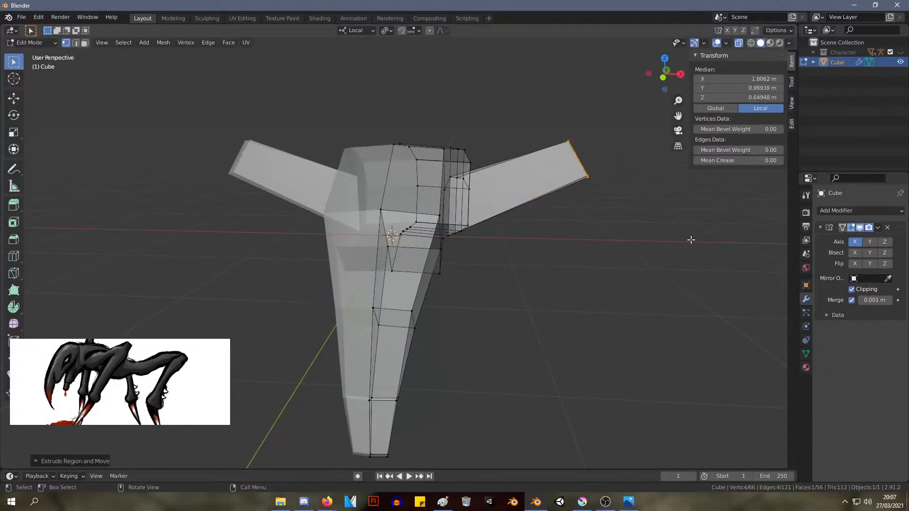
{"action": "key", "text": "g"}
{"action": "right_click", "coordinate": [732, 236]}
{"action": "key", "text": "g"}
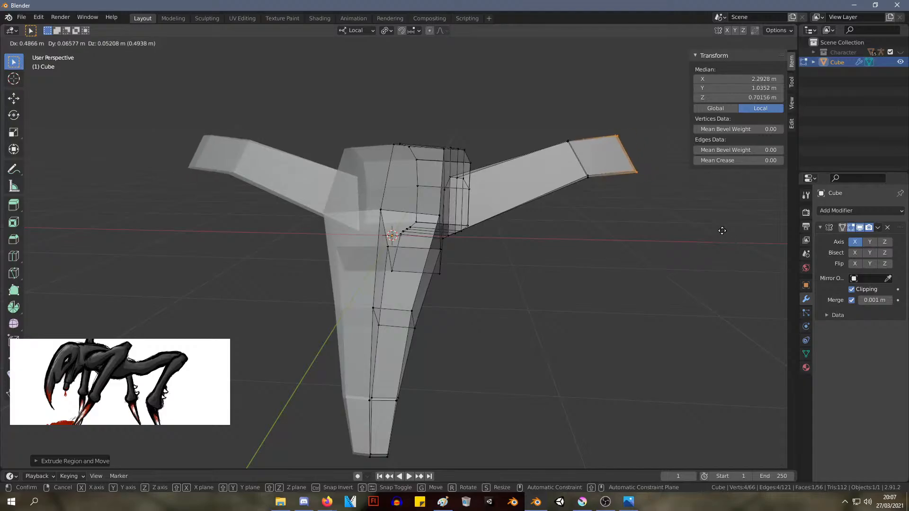
{"action": "left_click", "coordinate": [711, 227]}
{"action": "middle_click_drag", "start_coordinate": [712, 227], "coordinate": [614, 197]}
Extrude the knee segment's underside face down and outward to about X 2.80 m, Z -1.57 m as the lower leg
{"action": "left_click_drag", "start_coordinate": [656, 209], "coordinate": [593, 164]}
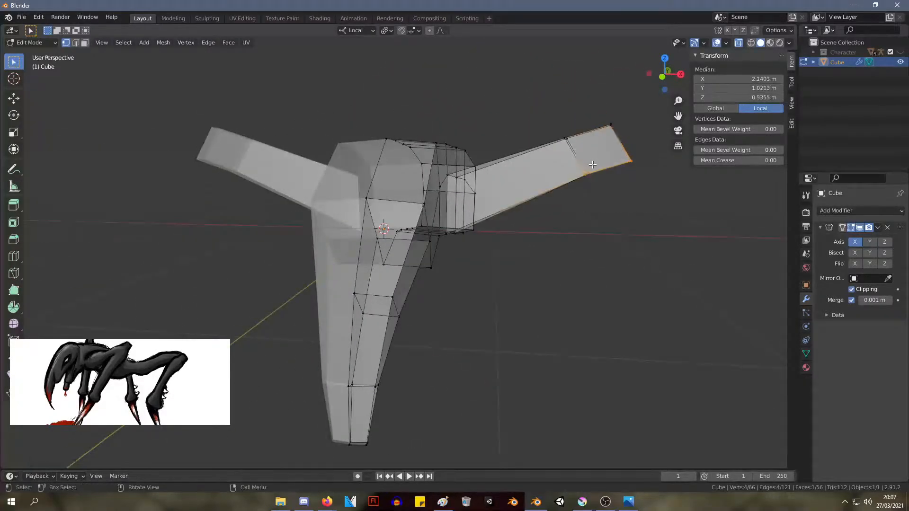
{"action": "key", "text": "e"}
{"action": "left_click", "coordinate": [713, 378]}
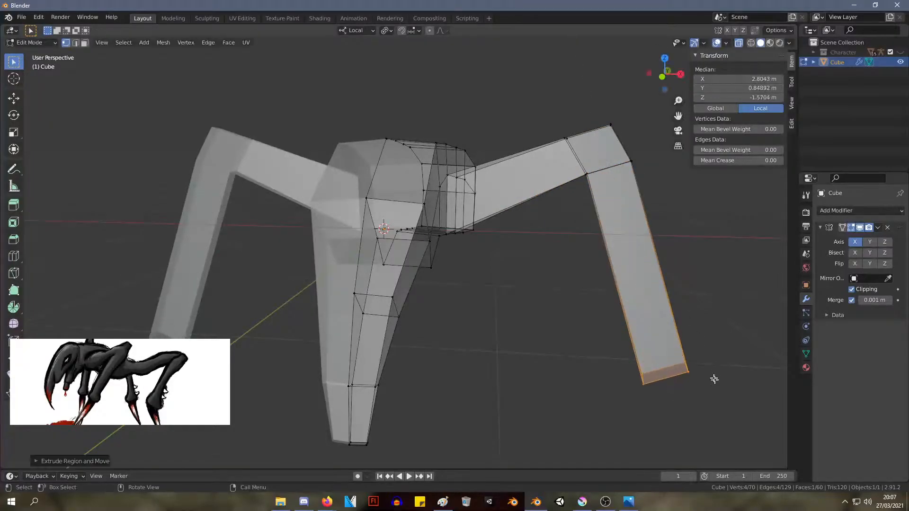
{"action": "middle_click_drag", "start_coordinate": [714, 378], "coordinate": [524, 341]}
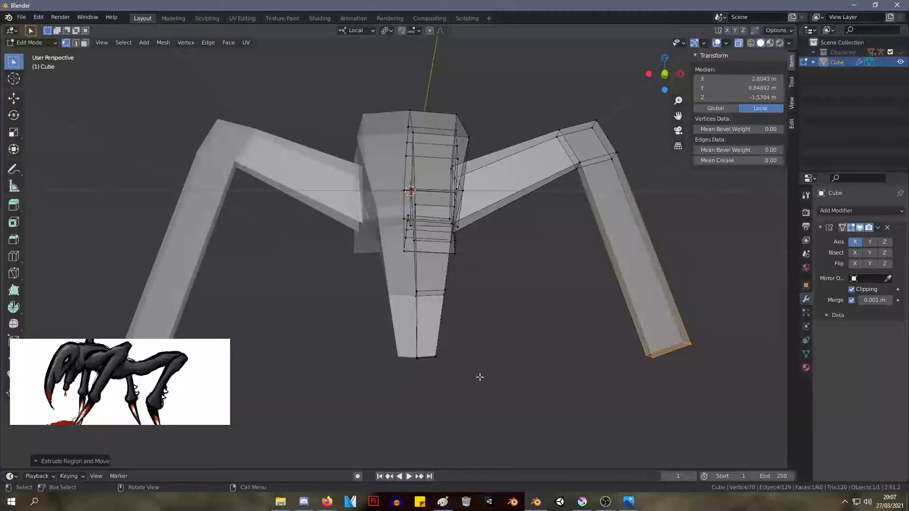
Narrow the beak tip by moving its side vertices inward to about X 0.08 m
{"action": "left_click_drag", "start_coordinate": [480, 377], "coordinate": [413, 275]}
{"action": "key", "text": "KP_1"}
{"action": "key", "text": "KP_3"}
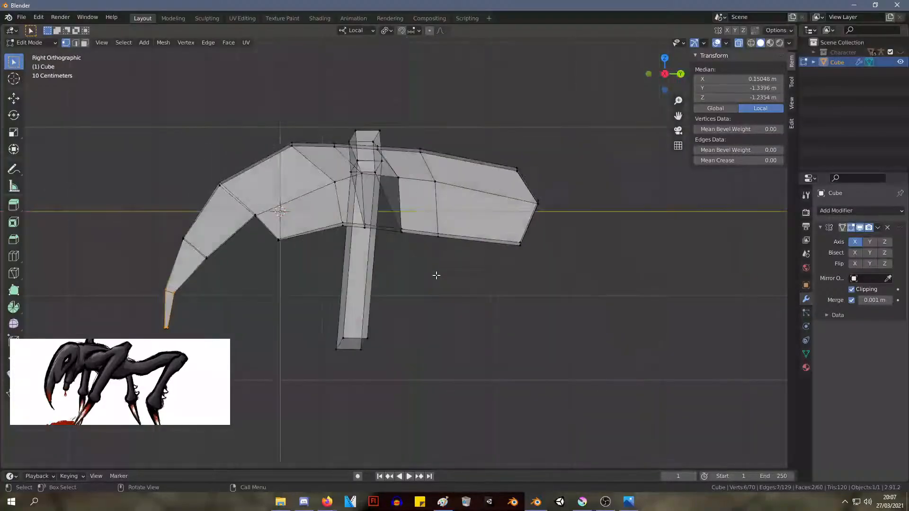
{"action": "key", "text": "KP_1"}
{"action": "scroll", "coordinate": [385, 272], "scroll_direction": "up", "scroll_amount": 2}
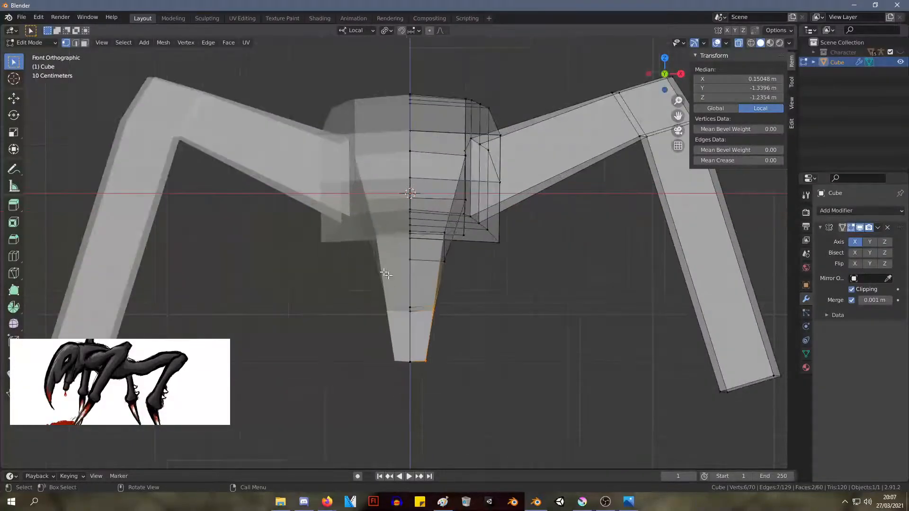
{"action": "left_click_drag", "start_coordinate": [498, 406], "coordinate": [424, 297]}
{"action": "key", "text": "g"}
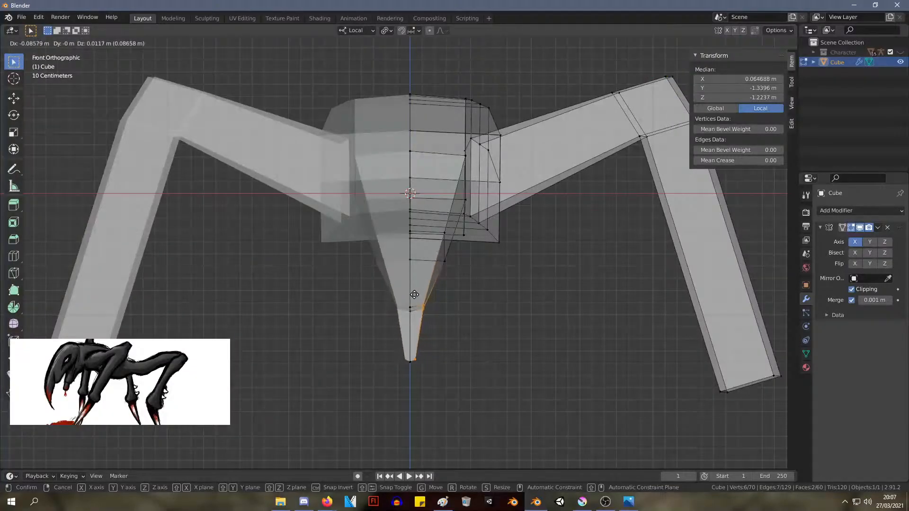
{"action": "left_click", "coordinate": [416, 294]}
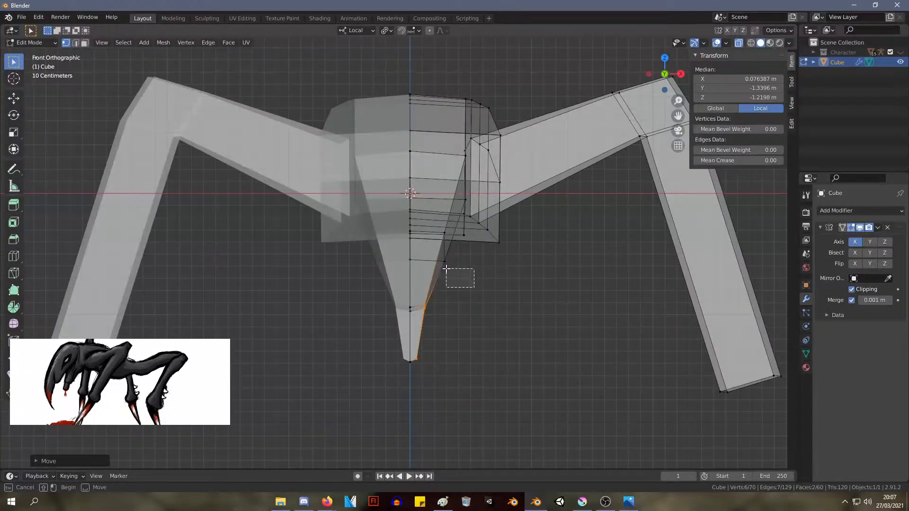
Move the two side vertices of the beak's middle loop inward to about X 0.21 m
{"action": "left_click_drag", "start_coordinate": [446, 269], "coordinate": [443, 260]}
{"action": "left_click", "coordinate": [443, 234], "text": "shift"}
{"action": "key", "text": "g"}
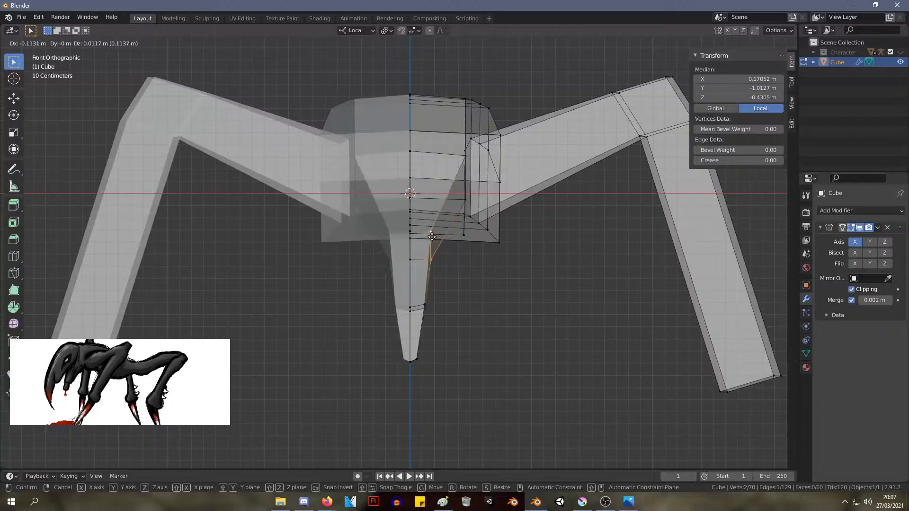
{"action": "left_click", "coordinate": [436, 239]}
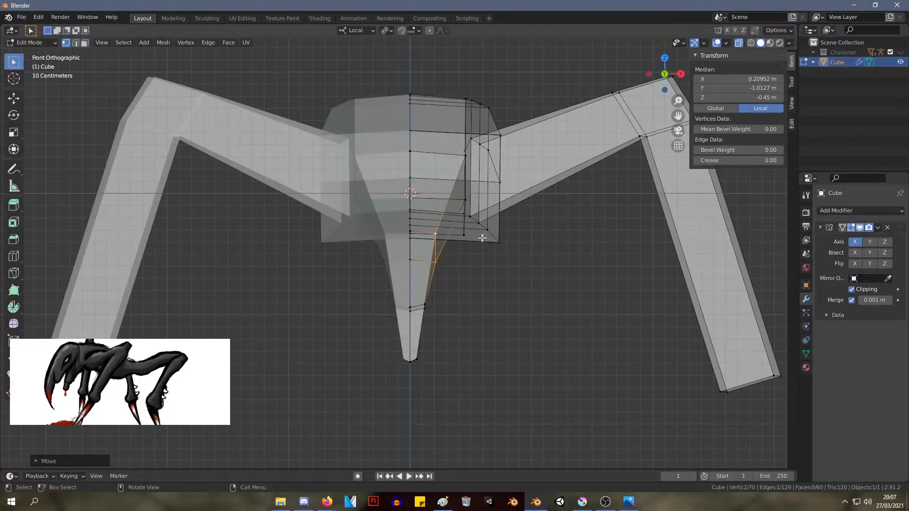
Adjust the front side vertex of the beak's middle loop to about X 0.23 m, Z -0.35 m
{"action": "left_click", "coordinate": [433, 234]}
{"action": "key", "text": "g"}
{"action": "left_click", "coordinate": [442, 234]}
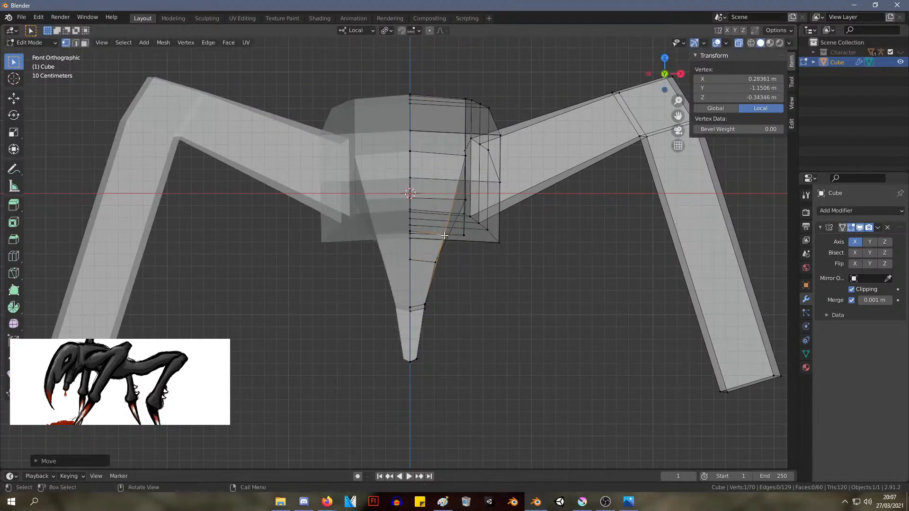
{"action": "mouse_move", "coordinate": [506, 253]}
{"action": "middle_mouse_down"}
{"action": "mouse_move", "coordinate": [453, 247]}
{"action": "mouse_move", "coordinate": [507, 256]}
{"action": "mouse_move", "coordinate": [500, 253]}
{"action": "middle_mouse_up"}
{"action": "key", "text": "KP_1"}
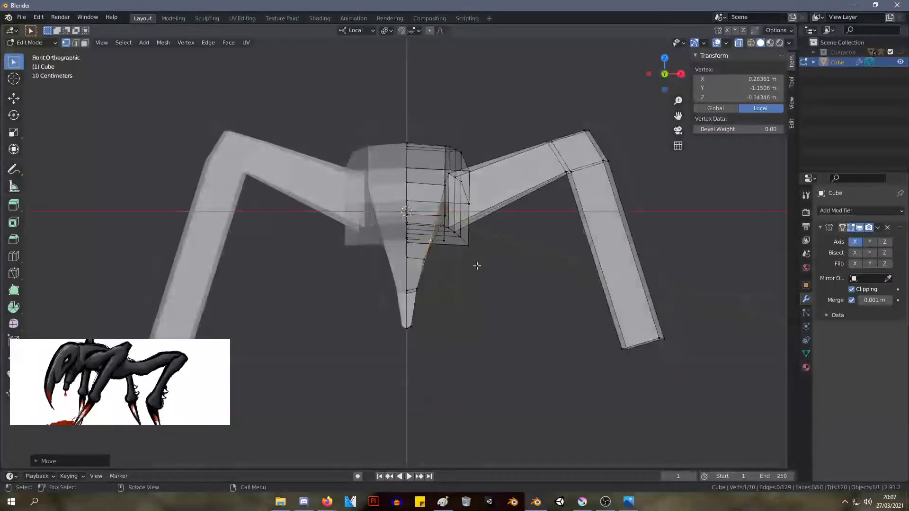
{"action": "key", "text": "KP_7"}
{"action": "key", "text": "KP_1"}
{"action": "key", "text": "g"}
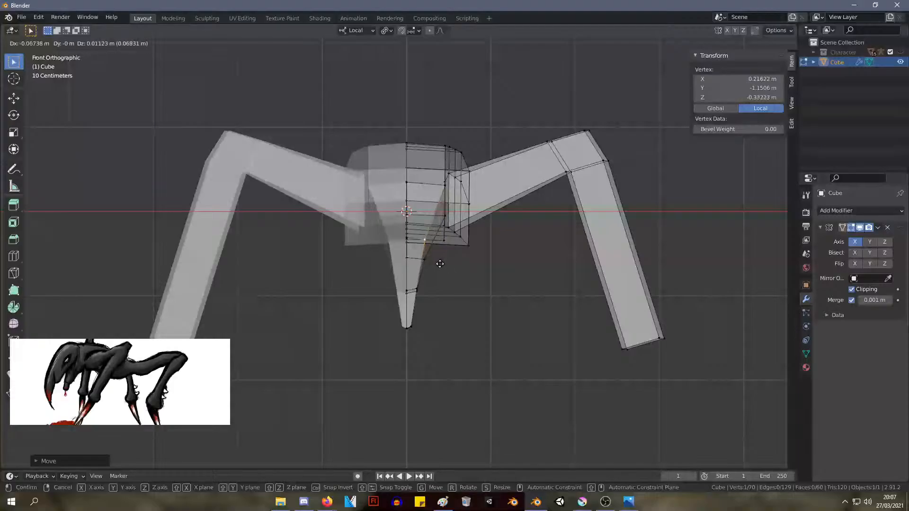
{"action": "left_click", "coordinate": [441, 266]}
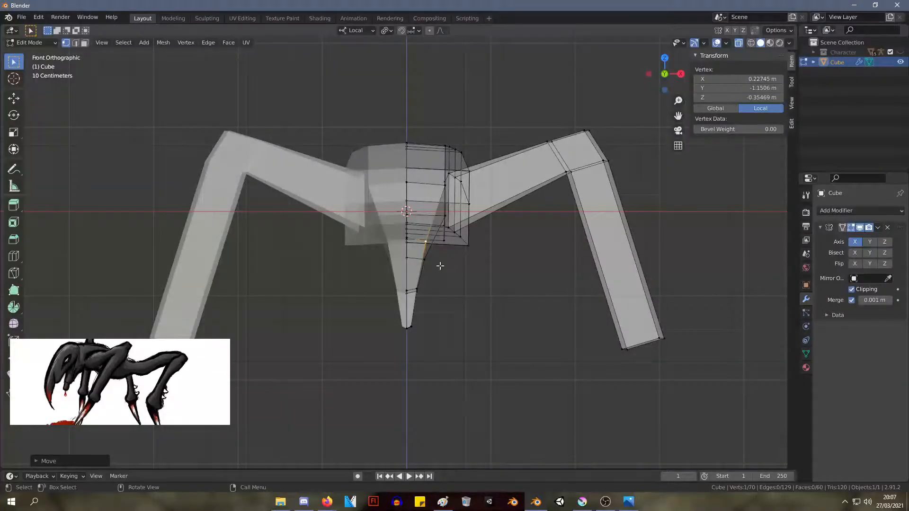
Move the head's front upper side vertex inward to about X 0.36 m, Z 0.33 m
{"action": "middle_click_drag", "start_coordinate": [432, 268], "coordinate": [471, 222]}
{"action": "key", "text": "KP_1"}
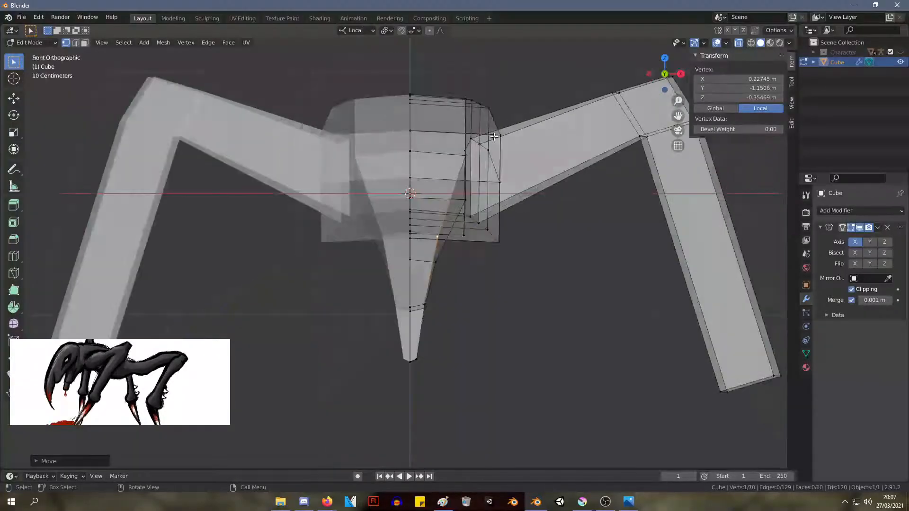
{"action": "left_click", "coordinate": [465, 154]}
{"action": "key", "text": "g"}
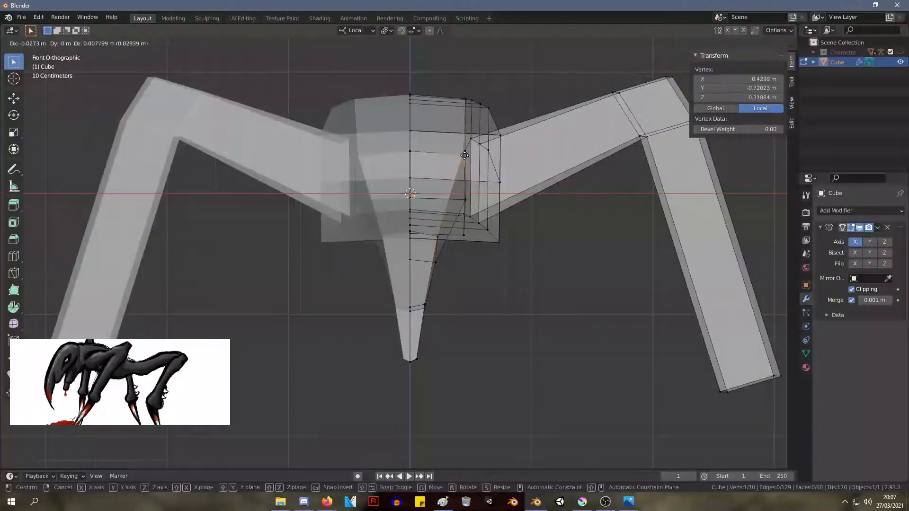
Move the side vertex on the crown of the head inward to about X 0.33 m, Z 0.78 m
{"action": "left_click", "coordinate": [466, 99]}
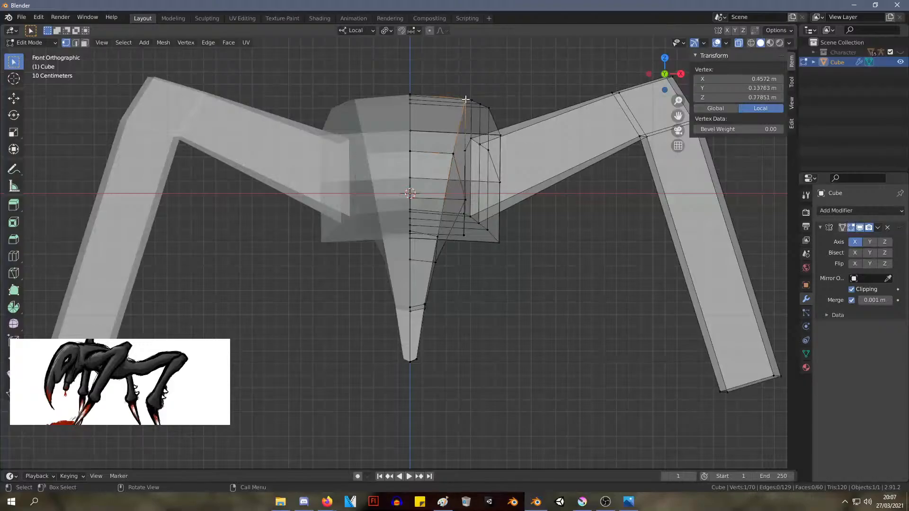
{"action": "key", "text": "g"}
{"action": "left_click", "coordinate": [448, 99]}
{"action": "middle_click_drag", "start_coordinate": [448, 99], "coordinate": [498, 118]}
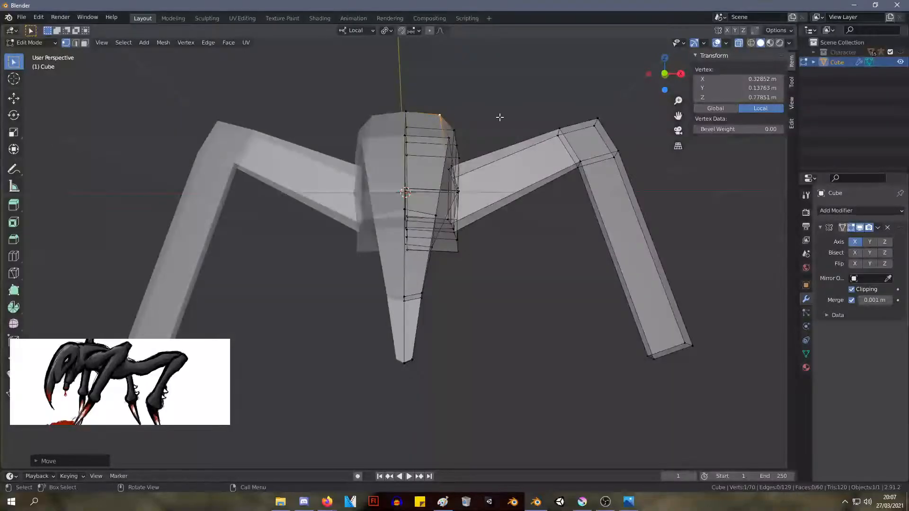
{"action": "key", "text": "KP_1"}
{"action": "key", "text": "KP_3"}
{"action": "key", "text": "KP_1"}
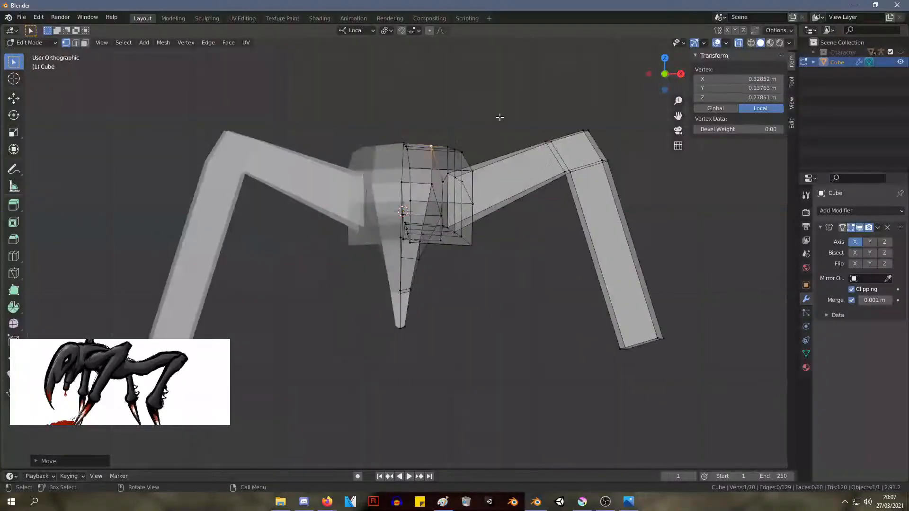
Try to select the path of vertices along the upper side edge of the back to its rear end
{"action": "middle_click_drag", "start_coordinate": [469, 98], "coordinate": [459, 233]}
{"action": "left_click", "coordinate": [464, 197], "text": "shift"}
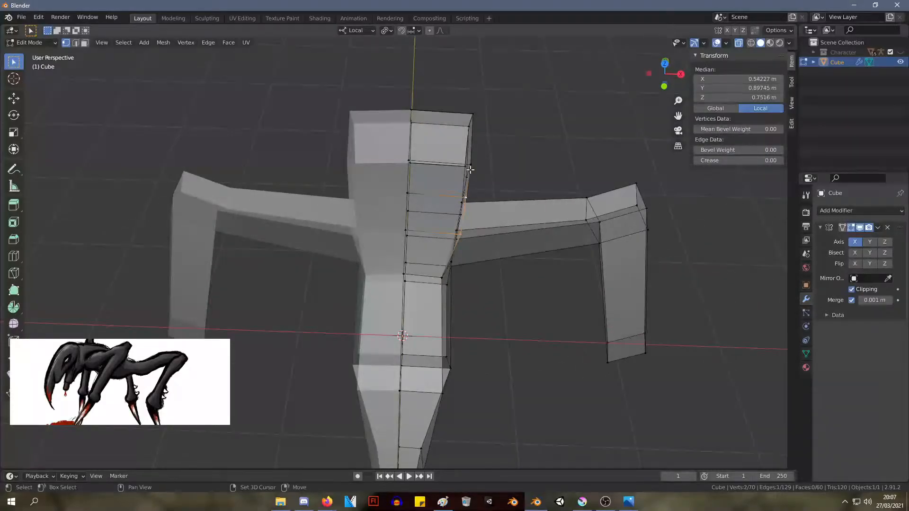
{"action": "left_click", "coordinate": [470, 164], "text": "shift"}
{"action": "middle_click_drag", "start_coordinate": [505, 136], "coordinate": [515, 277]}
{"action": "left_click", "coordinate": [475, 233], "text": "shift"}
{"action": "middle_click_drag", "start_coordinate": [566, 212], "coordinate": [352, 231]}
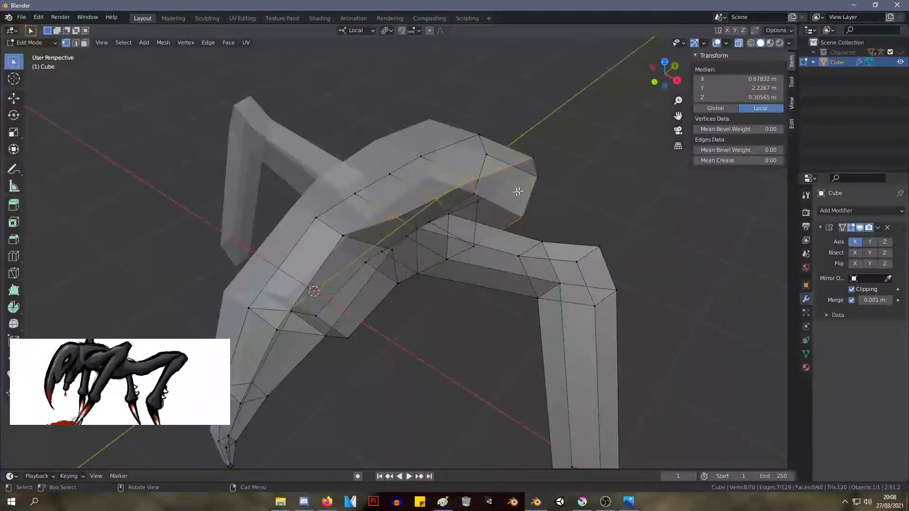
Merge the duplicate vertices of the whole mesh by distance and clear the selection
{"action": "key", "text": "a"}
{"action": "right_click", "coordinate": [488, 220]}
{"action": "mouse_move", "coordinate": [499, 215]}
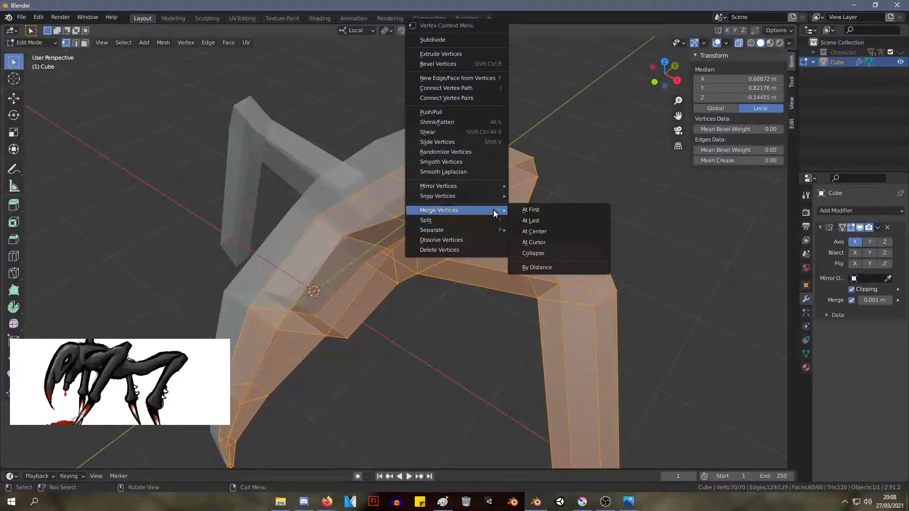
{"action": "left_click", "coordinate": [552, 266]}
{"action": "left_click", "coordinate": [611, 183]}
Try to start a vertex path selection at the upper corner of the body's rear end
{"action": "middle_click_drag", "start_coordinate": [611, 182], "coordinate": [387, 173]}
{"action": "left_click", "coordinate": [385, 176], "text": "shift"}
{"action": "left_click", "coordinate": [385, 176], "text": "shift"}
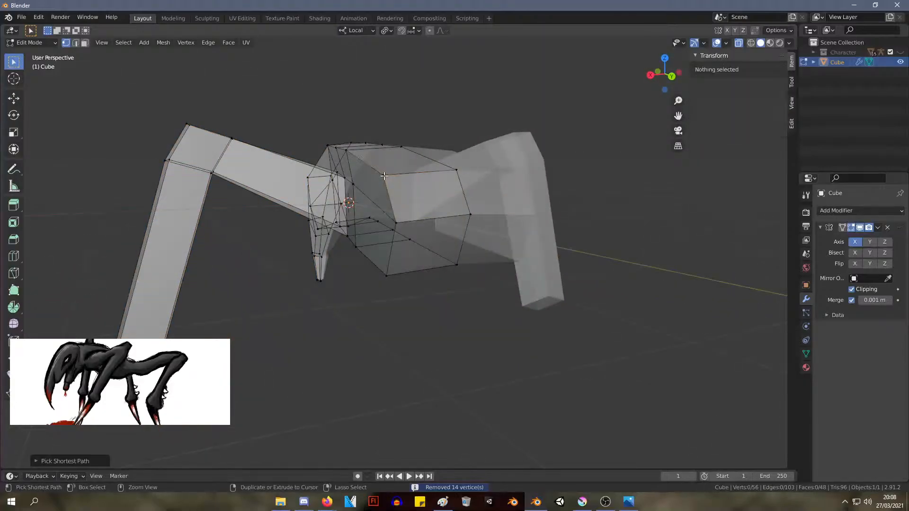
{"action": "left_click", "coordinate": [384, 176], "text": "shift"}
{"action": "left_click", "coordinate": [384, 176], "text": "shift"}
{"action": "left_click", "coordinate": [383, 177], "text": "shift"}
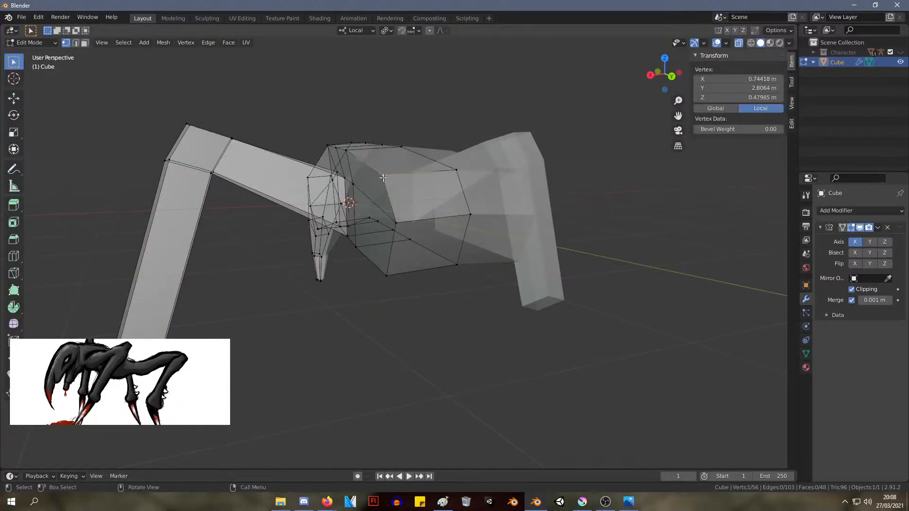
{"action": "right_click", "coordinate": [383, 177]}
{"action": "left_click", "coordinate": [532, 108]}
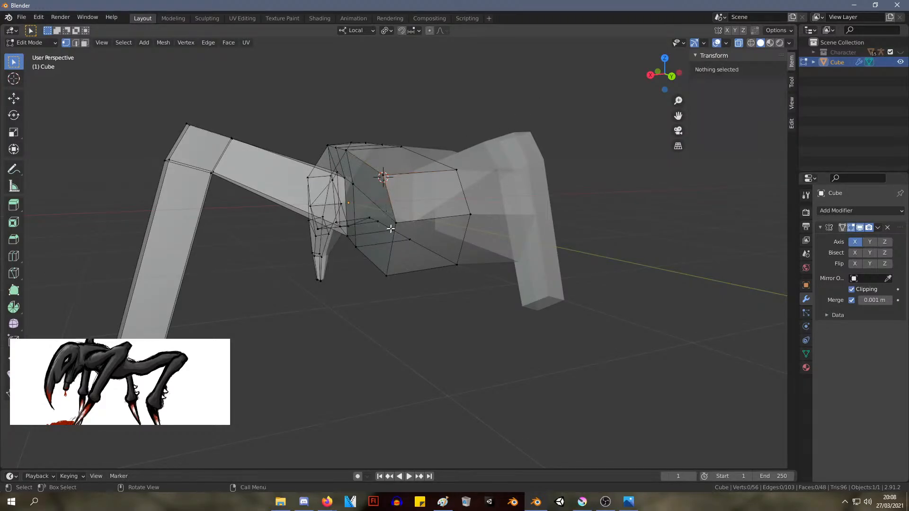
Try to select a vertex path between the middle side corner and the upper corner of the body's rear end
{"action": "left_click", "coordinate": [397, 223]}
{"action": "left_click", "coordinate": [397, 224], "text": "ctrl"}
{"action": "left_click", "coordinate": [397, 223], "text": "ctrl"}
{"action": "right_click", "coordinate": [396, 223]}
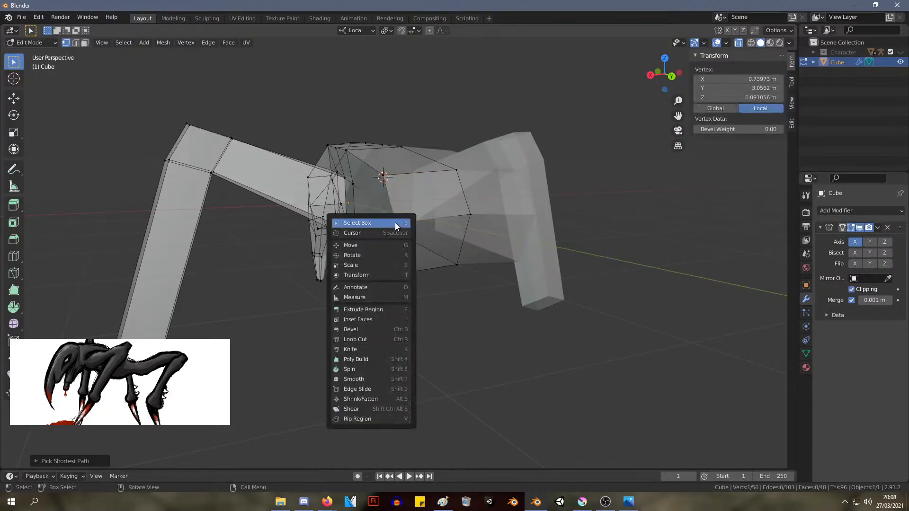
{"action": "left_click", "coordinate": [400, 215], "text": "shift"}
{"action": "left_click", "coordinate": [394, 224], "text": "shift"}
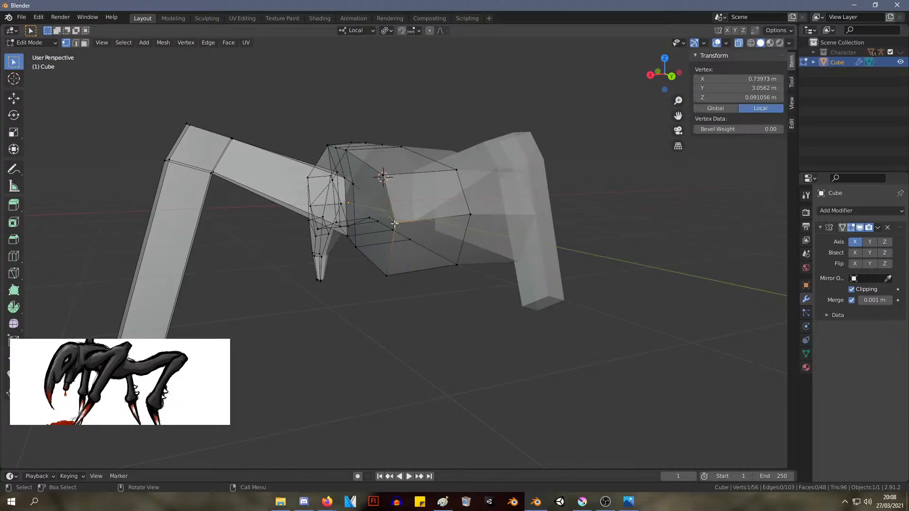
{"action": "left_click", "coordinate": [394, 224], "text": "ctrl"}
{"action": "left_click", "coordinate": [384, 174]}
{"action": "middle_click_drag", "start_coordinate": [384, 161], "coordinate": [558, 186]}
{"action": "left_click_drag", "start_coordinate": [457, 96], "coordinate": [493, 252]}
{"action": "middle_click_drag", "start_coordinate": [493, 252], "coordinate": [484, 202]}
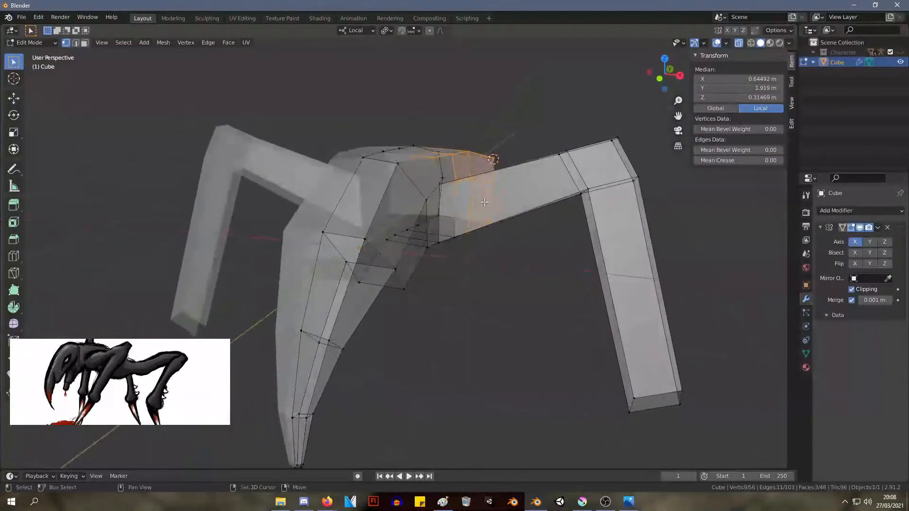
Try to select the vertex path from the crown's side vertex to the head's front upper side vertex
{"action": "left_click", "coordinate": [398, 164]}
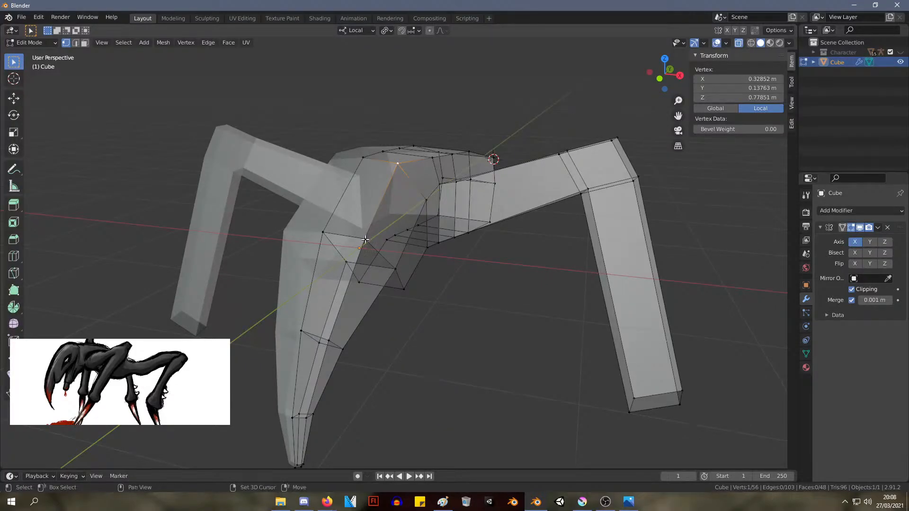
{"action": "left_click", "coordinate": [365, 239], "text": "ctrl"}
{"action": "left_click", "coordinate": [365, 239], "text": "ctrl"}
{"action": "double_click", "coordinate": [365, 239], "text": "ctrl"}
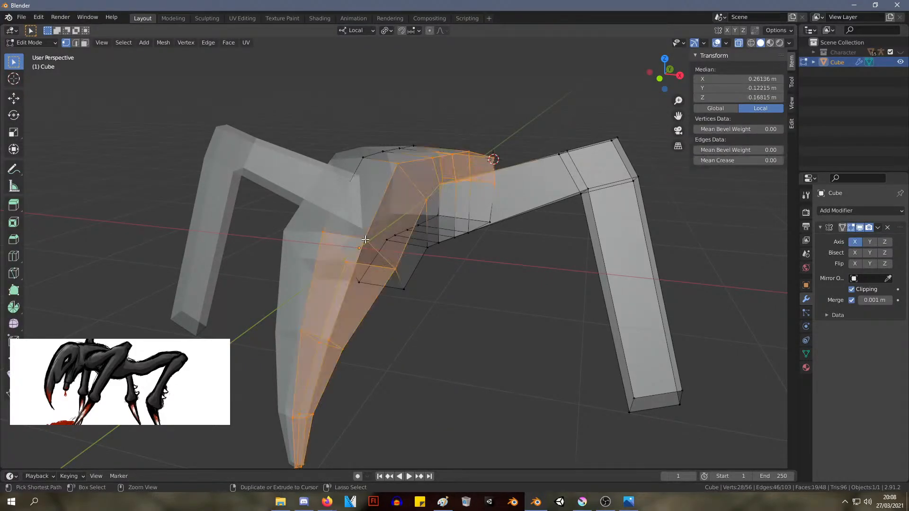
{"action": "left_click", "coordinate": [366, 239]}
{"action": "left_click", "coordinate": [365, 240], "text": "ctrl"}
{"action": "left_click", "coordinate": [365, 240], "text": "ctrl"}
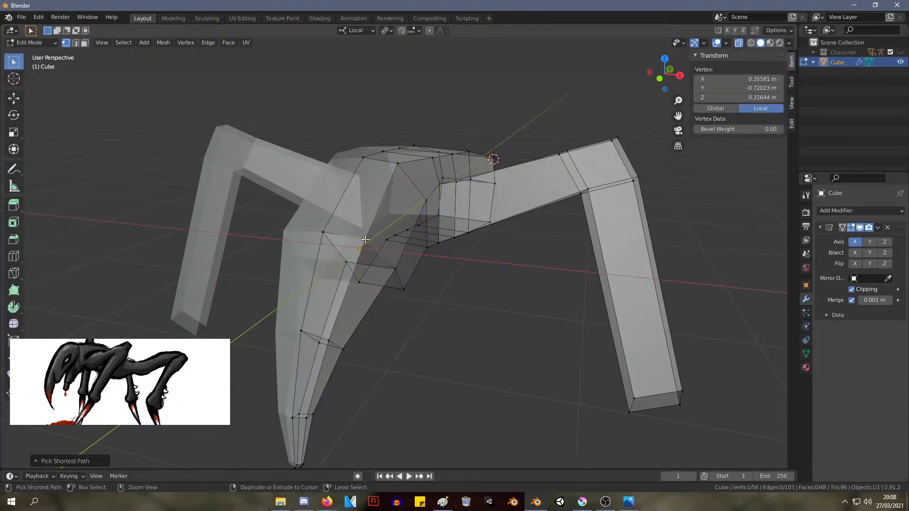
{"action": "left_click", "coordinate": [365, 240], "text": "shift"}
{"action": "mouse_move", "coordinate": [365, 239]}
{"action": "middle_mouse_down"}
{"action": "mouse_move", "coordinate": [375, 227]}
{"action": "mouse_move", "coordinate": [369, 233]}
{"action": "middle_mouse_up"}
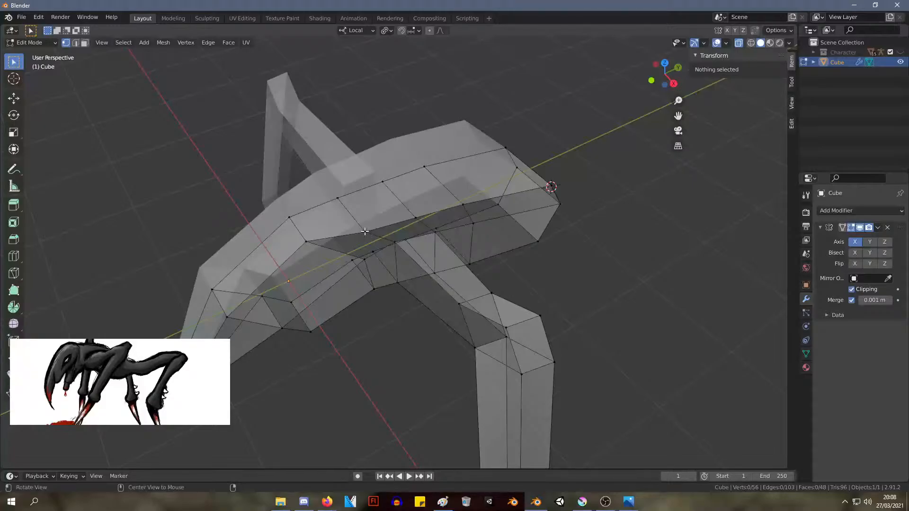
Try to select the centreline vertices running along the back and down to the front of the head
{"action": "left_click", "coordinate": [337, 198]}
{"action": "left_click", "coordinate": [338, 198], "text": "ctrl"}
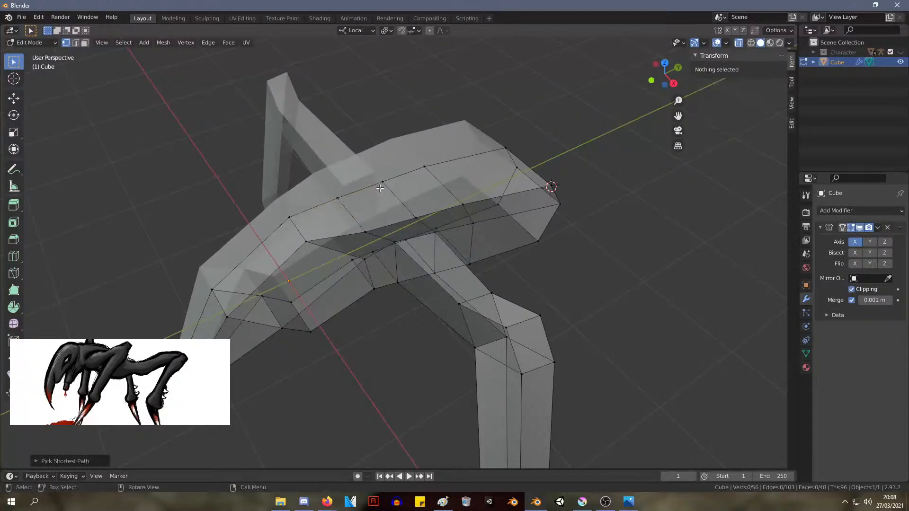
{"action": "left_click", "coordinate": [383, 182], "text": "ctrl"}
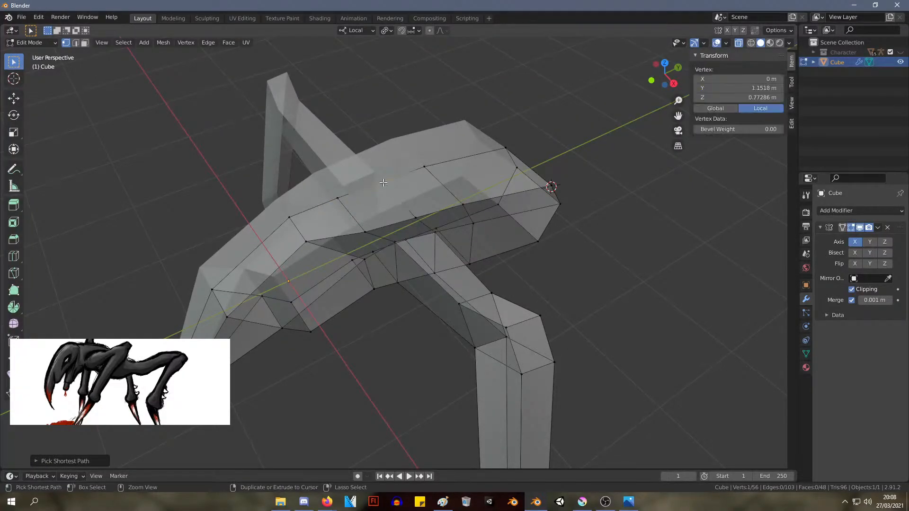
{"action": "middle_click_drag", "start_coordinate": [388, 181], "coordinate": [389, 147]}
{"action": "left_click", "coordinate": [381, 126], "text": "ctrl"}
{"action": "scroll", "coordinate": [382, 249], "scroll_direction": "down", "scroll_amount": 2}
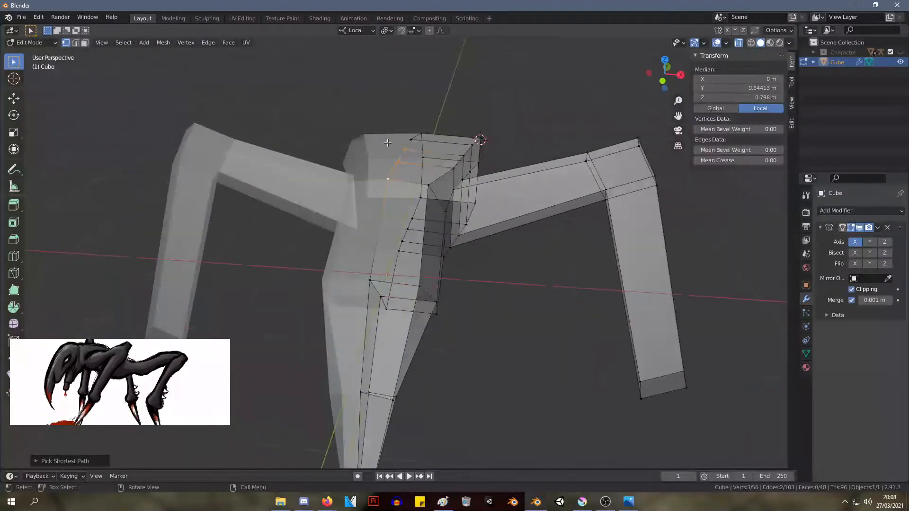
{"action": "left_click", "coordinate": [370, 280], "text": "ctrl+shift"}
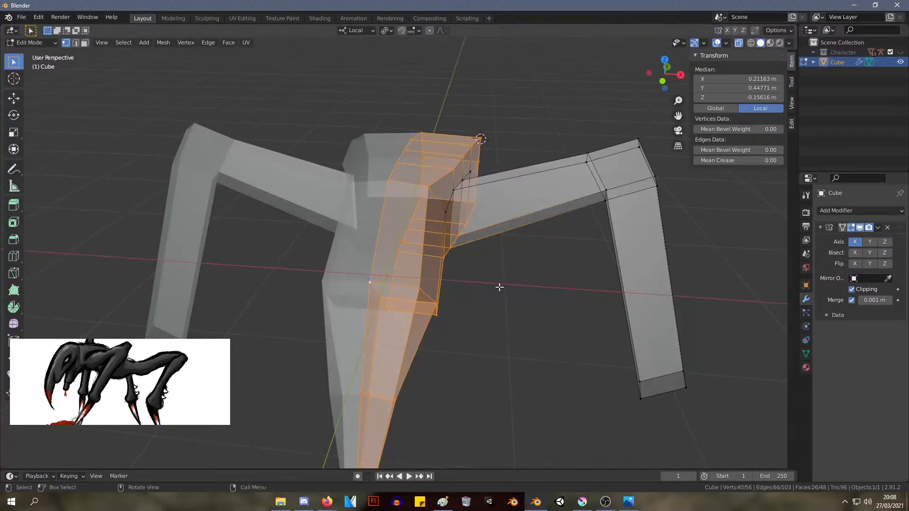
{"action": "left_click", "coordinate": [515, 320]}
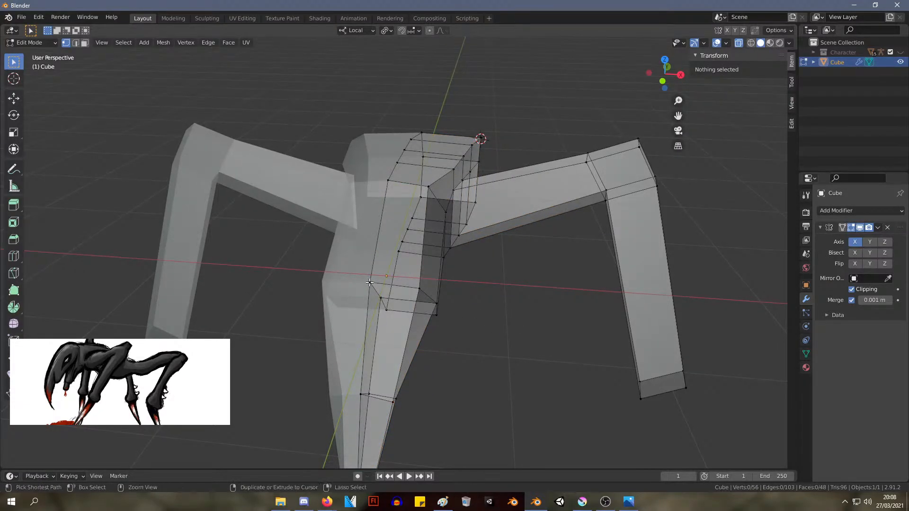
Try to select the centre vertex at the front of the head together with the neck's lower side vertex
{"action": "left_click", "coordinate": [369, 283], "text": "ctrl"}
{"action": "left_click", "coordinate": [443, 259], "text": "ctrl+shift"}
{"action": "left_click", "coordinate": [463, 267]}
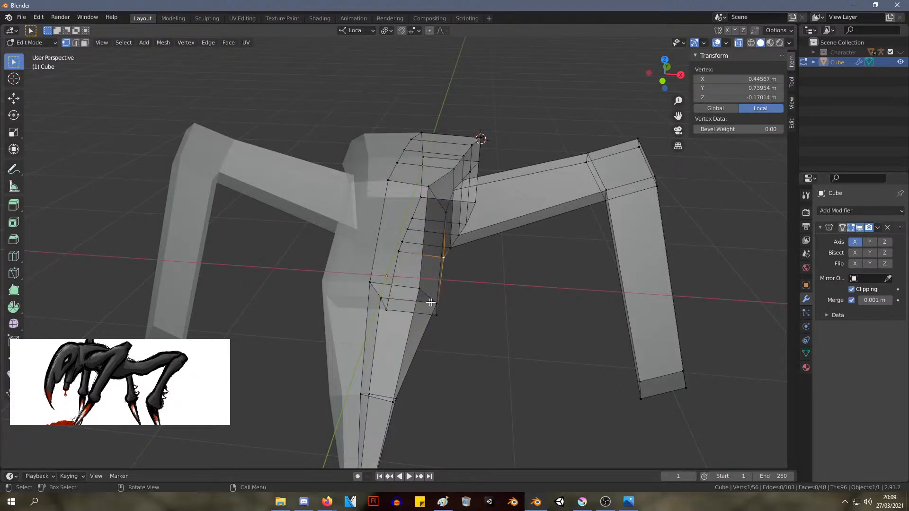
{"action": "left_click", "coordinate": [371, 282], "text": "shift"}
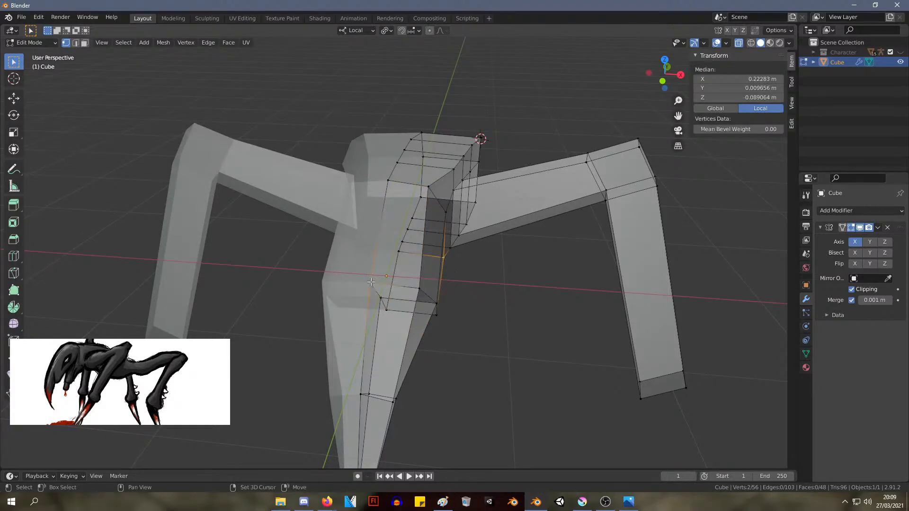
{"action": "left_click", "coordinate": [493, 307]}
Try to select a vertex path from the crown's centreline to the neck's lower side vertex
{"action": "left_click", "coordinate": [388, 180], "text": "ctrl"}
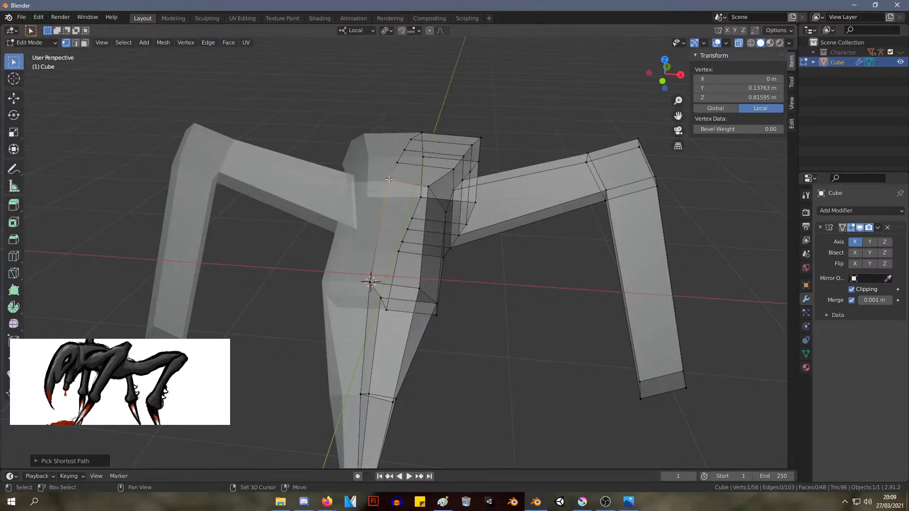
{"action": "left_click", "coordinate": [394, 176], "text": "shift"}
{"action": "left_click", "coordinate": [396, 162]}
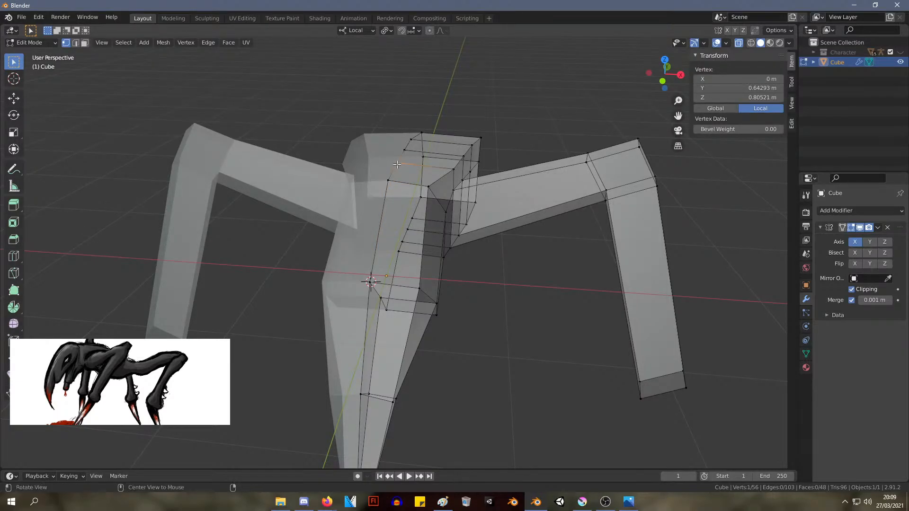
{"action": "left_click", "coordinate": [388, 180], "text": "ctrl"}
{"action": "key", "text": "ctrl+z"}
{"action": "left_click", "coordinate": [443, 257], "text": "ctrl"}
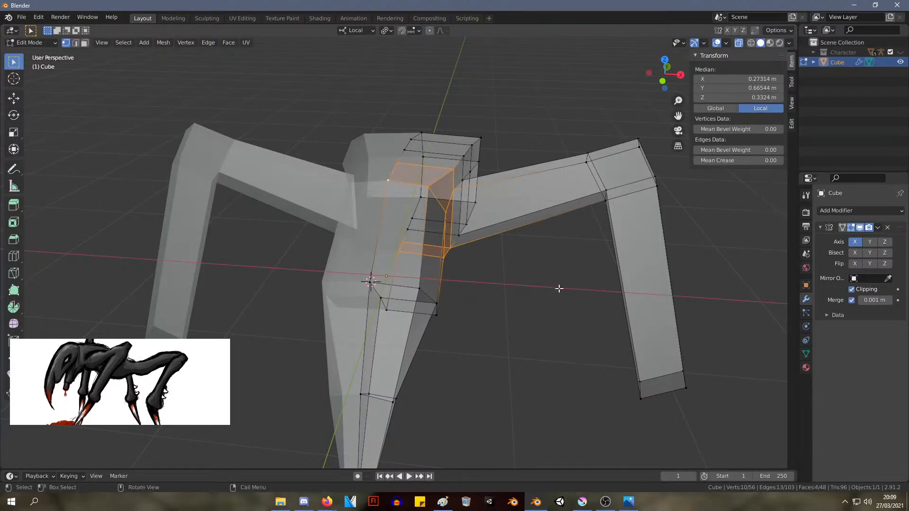
{"action": "left_click", "coordinate": [558, 288]}
Try to extend the vertex path selection to the upper centre vertex of the body's rear end
{"action": "middle_click_drag", "start_coordinate": [558, 288], "coordinate": [521, 226]}
{"action": "left_click", "coordinate": [540, 181], "text": "ctrl+alt"}
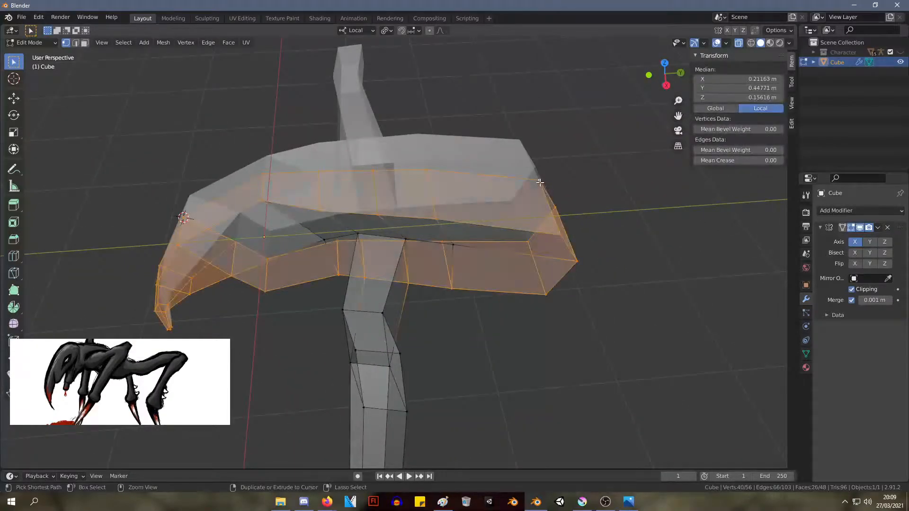
{"action": "left_click", "coordinate": [540, 181]}
{"action": "left_click", "coordinate": [540, 180], "text": "ctrl"}
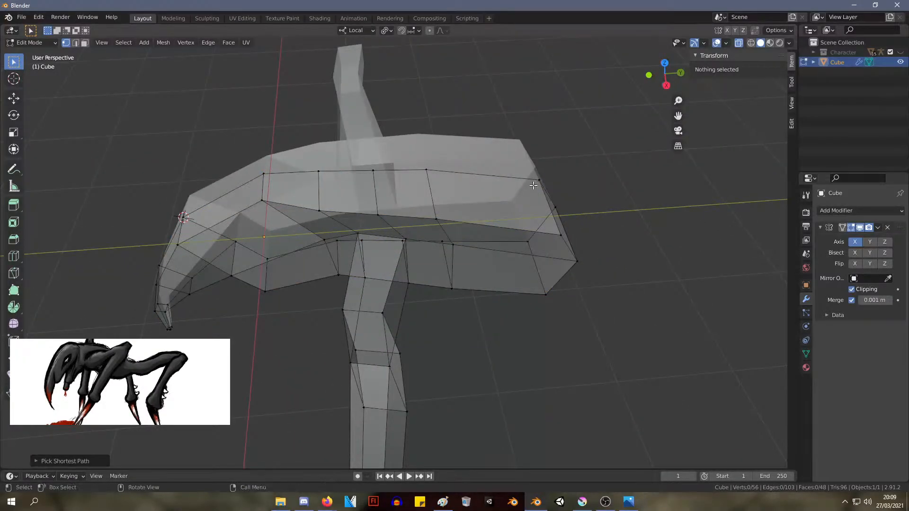
Switch to edge selection and select the run of centreline edges along the top of the body
{"action": "key", "text": "2"}
{"action": "left_click", "coordinate": [536, 182]}
{"action": "left_click", "coordinate": [536, 183], "text": "ctrl"}
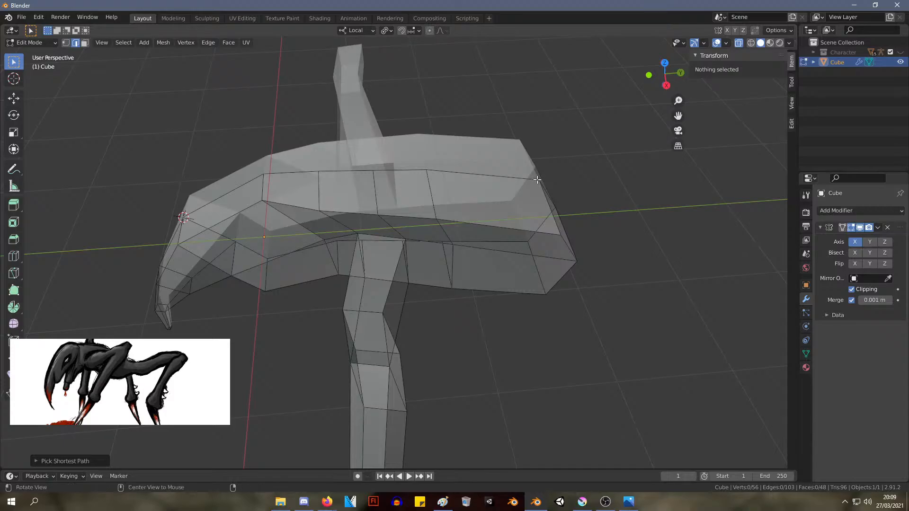
{"action": "left_click", "coordinate": [532, 179]}
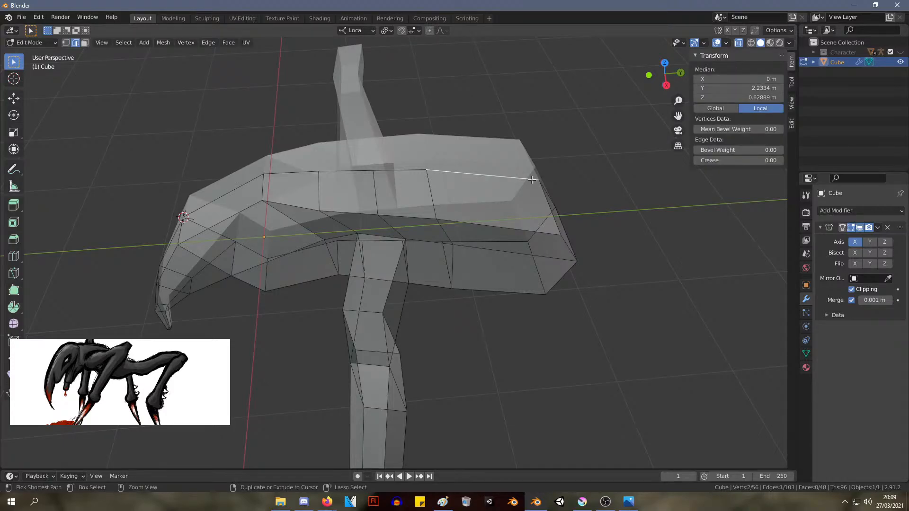
{"action": "left_click", "coordinate": [417, 169], "text": "ctrl"}
{"action": "left_click", "coordinate": [295, 173], "text": "ctrl"}
{"action": "key", "text": "KP_1"}
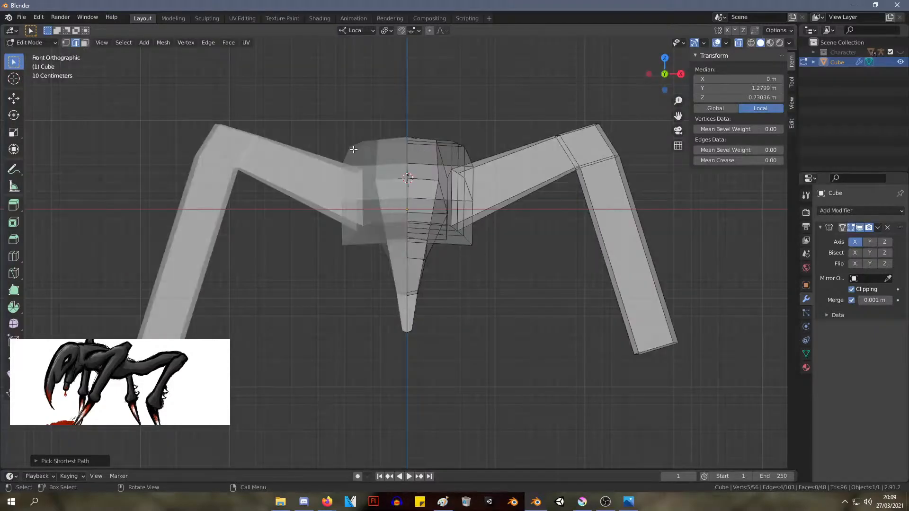
Try to select an edge path from the side edge at the beak's tip to the centreline along the body's top
{"action": "middle_click_drag", "start_coordinate": [441, 179], "coordinate": [293, 386]}
{"action": "left_click", "coordinate": [322, 398], "text": "shift"}
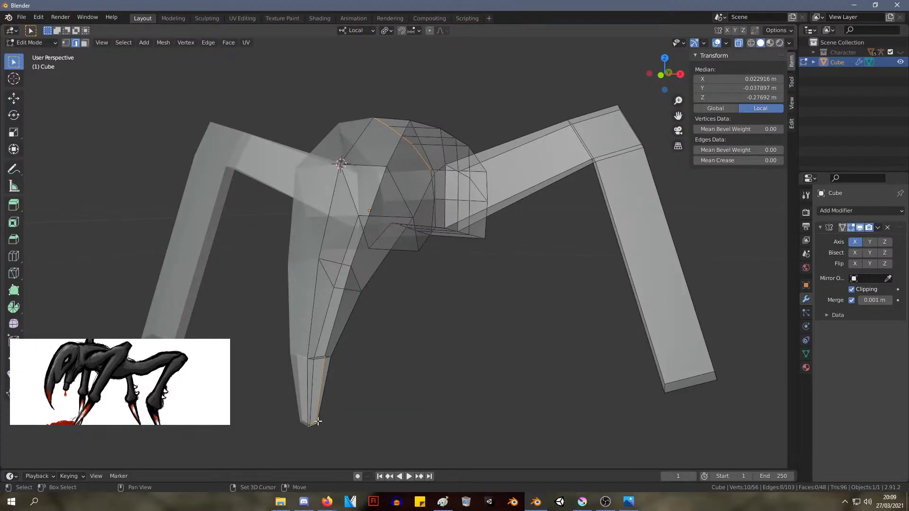
{"action": "left_click", "coordinate": [316, 421]}
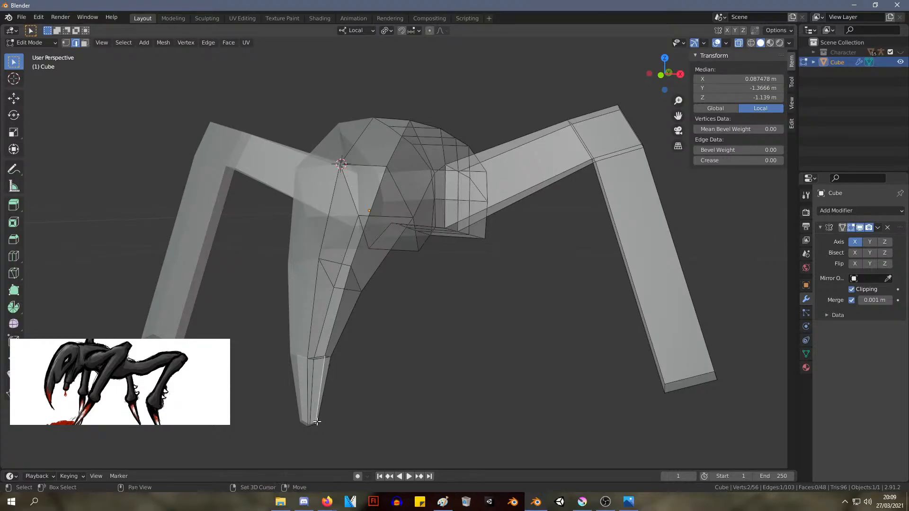
{"action": "left_click", "coordinate": [323, 424], "text": "shift"}
{"action": "left_click", "coordinate": [326, 419]}
{"action": "middle_click_drag", "start_coordinate": [326, 419], "coordinate": [454, 346]}
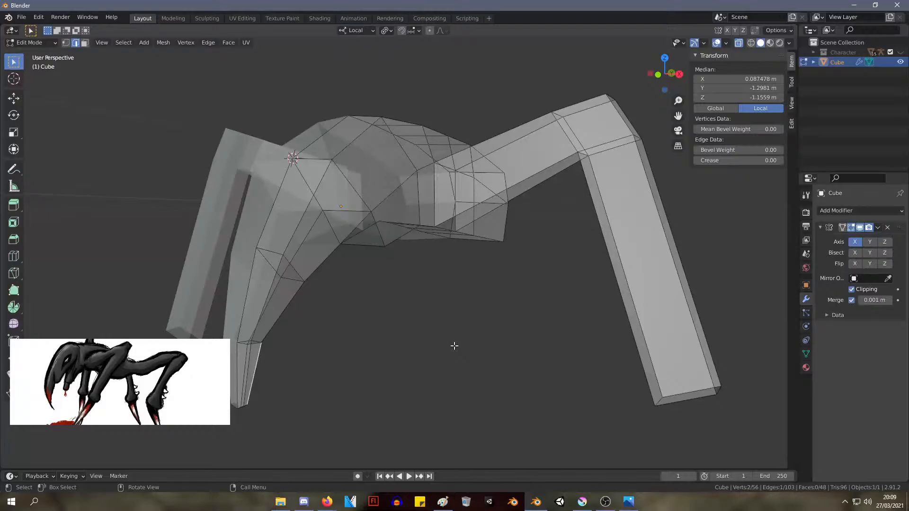
{"action": "key", "text": "KP_7"}
{"action": "key", "text": "KP_1"}
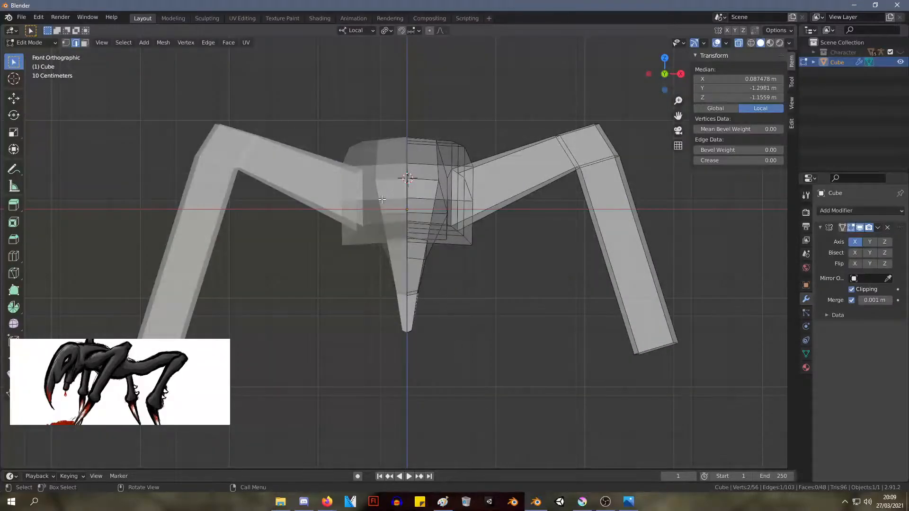
{"action": "left_click", "coordinate": [409, 153], "text": "ctrl"}
{"action": "middle_click_drag", "start_coordinate": [413, 130], "coordinate": [377, 229]}
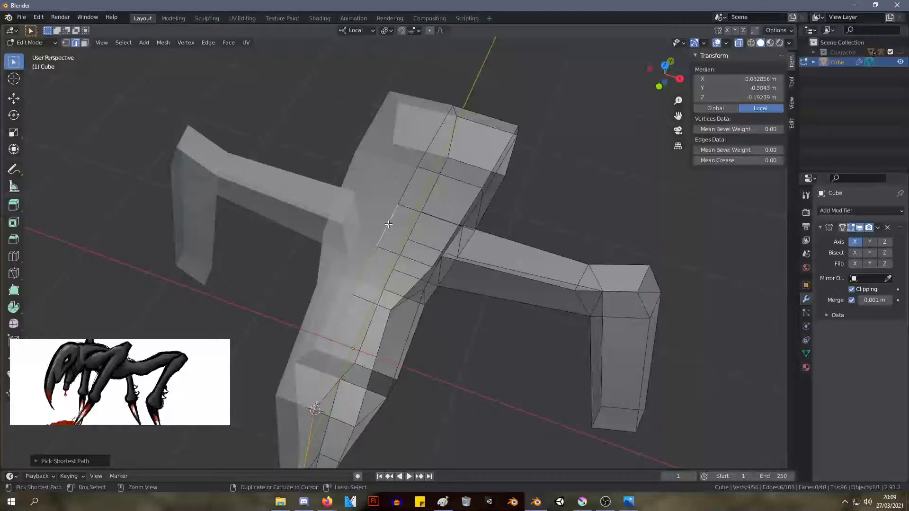
Select the run of side edges from the body's upper rear side around the rear end to its lower corner
{"action": "left_click", "coordinate": [469, 207], "text": "ctrl"}
{"action": "left_click", "coordinate": [462, 212]}
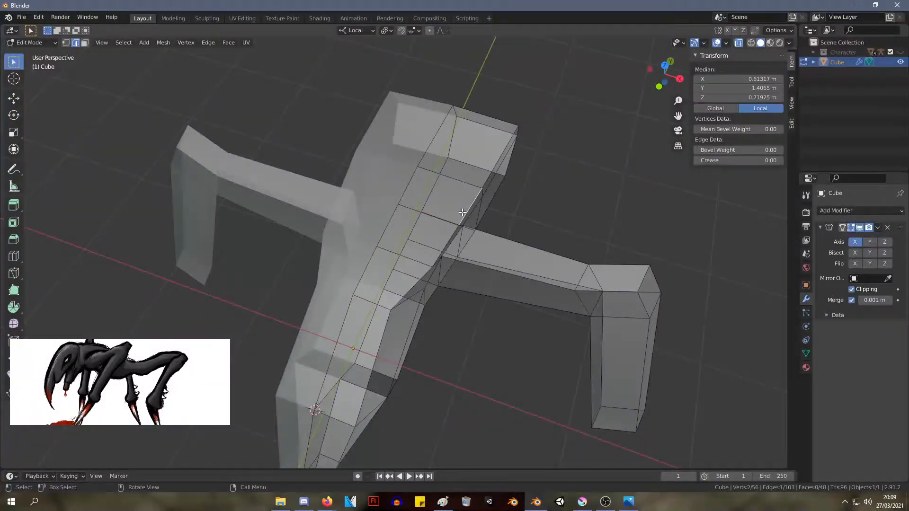
{"action": "left_click", "coordinate": [493, 180], "text": "shift"}
{"action": "middle_click_drag", "start_coordinate": [601, 152], "coordinate": [527, 212]}
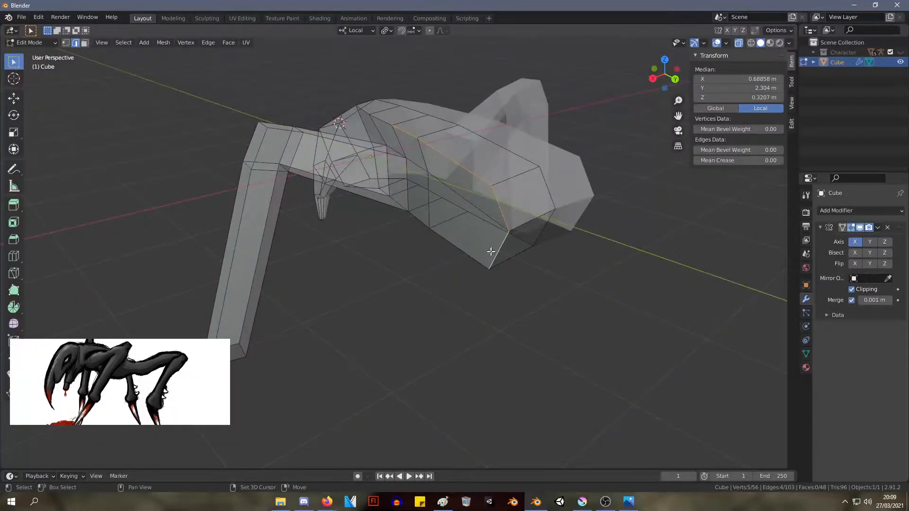
{"action": "middle_click_drag", "start_coordinate": [432, 203], "coordinate": [472, 184]}
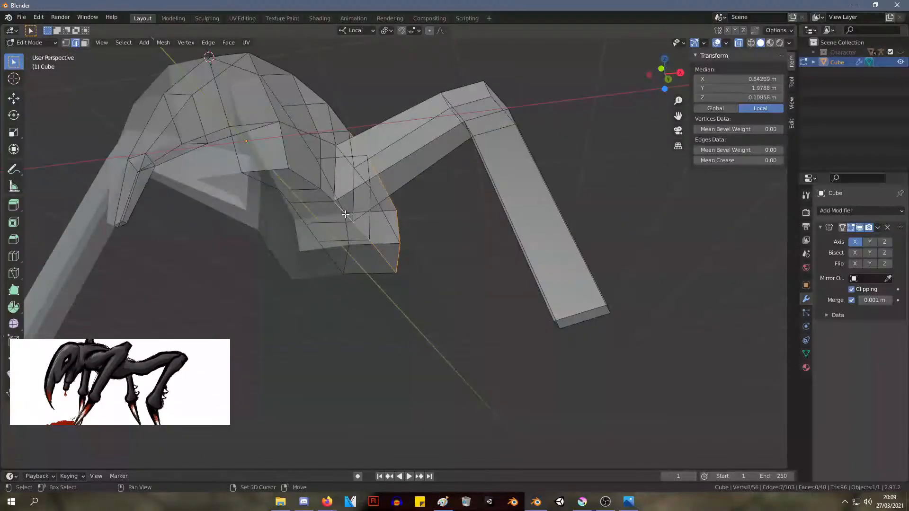
Extend the edge selection forward along the body's lower side to the underside of the neck
{"action": "left_click", "coordinate": [317, 190], "text": "shift"}
{"action": "middle_click_drag", "start_coordinate": [307, 178], "coordinate": [301, 306]}
{"action": "left_click", "coordinate": [220, 248], "text": "shift"}
{"action": "left_click", "coordinate": [202, 246], "text": "shift"}
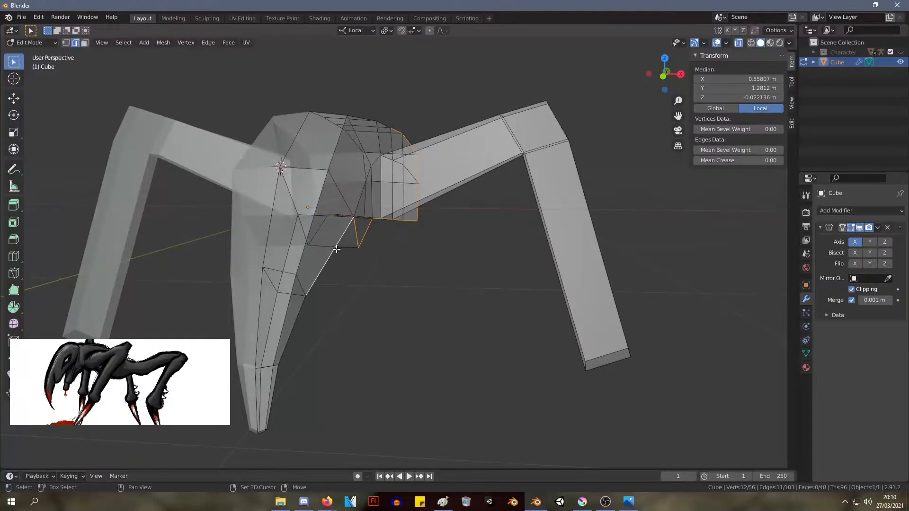
{"action": "middle_click_drag", "start_coordinate": [444, 223], "coordinate": [471, 235]}
{"action": "key", "text": "s"}
{"action": "key", "text": "x"}
{"action": "key", "text": "x"}
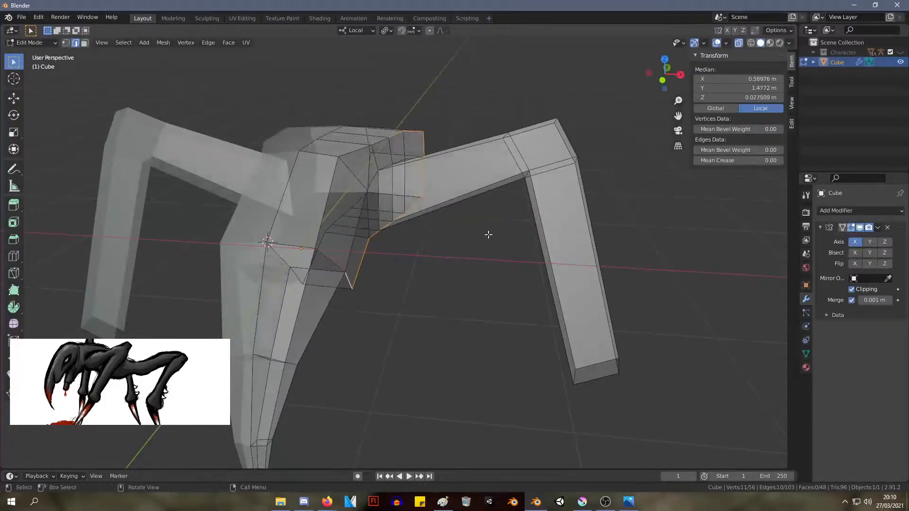
Add the upper side edges from the body to the head to complete the selected loop, and scale it
{"action": "left_click", "coordinate": [633, 228]}
{"action": "middle_click_drag", "start_coordinate": [633, 228], "coordinate": [447, 168]}
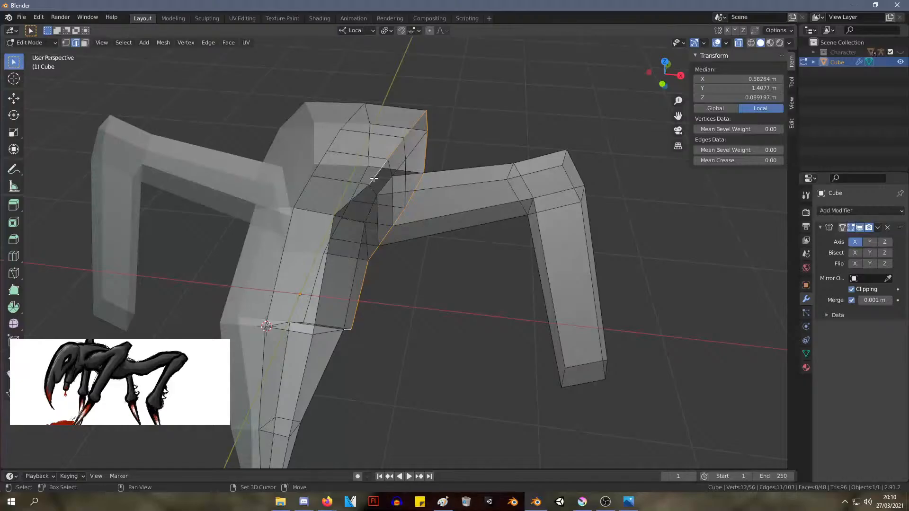
{"action": "middle_click_drag", "start_coordinate": [358, 196], "coordinate": [344, 160]}
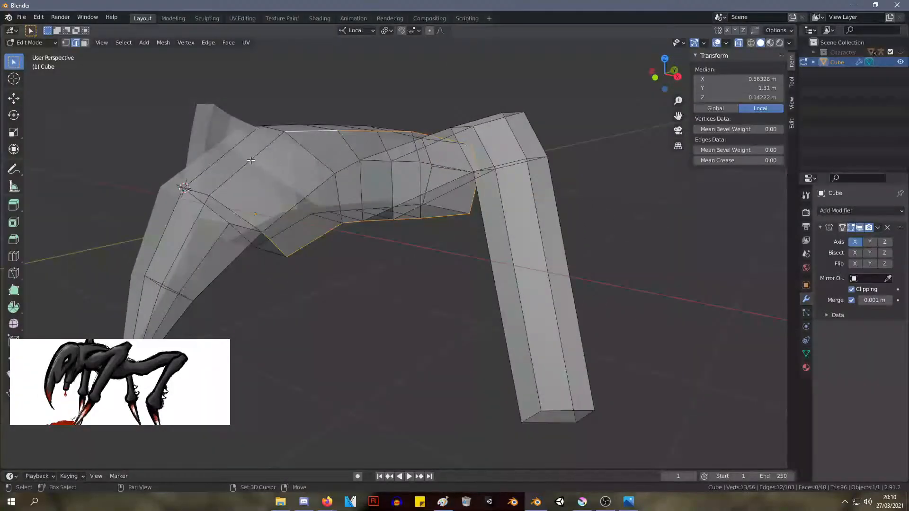
{"action": "middle_click_drag", "start_coordinate": [249, 211], "coordinate": [513, 196]}
{"action": "key", "text": "s"}
{"action": "left_click", "coordinate": [463, 193]}
In the right side view, nudge the head's upper side vertex and the neck's lower side vertex slightly into place
{"action": "key", "text": "KP_1"}
{"action": "key", "text": "KP_3"}
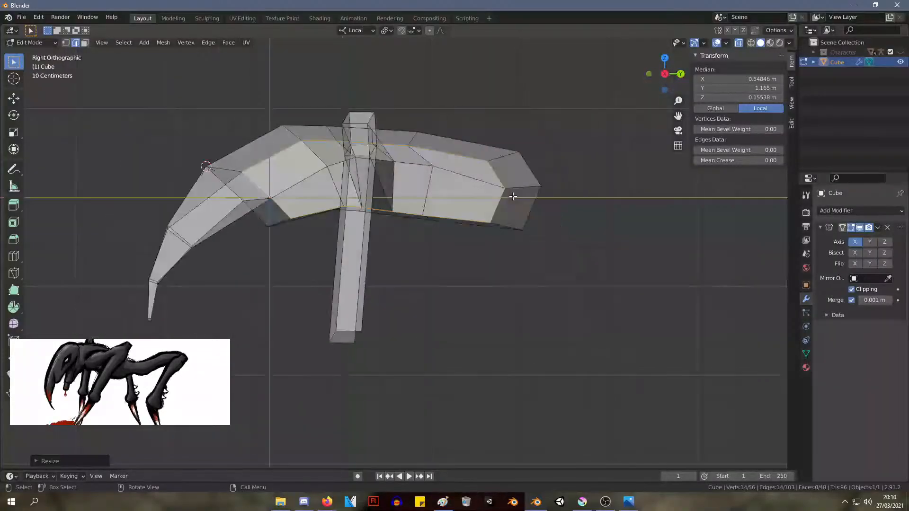
{"action": "key", "text": "1"}
{"action": "left_click", "coordinate": [245, 175]}
{"action": "key", "text": "g"}
{"action": "left_click", "coordinate": [245, 172]}
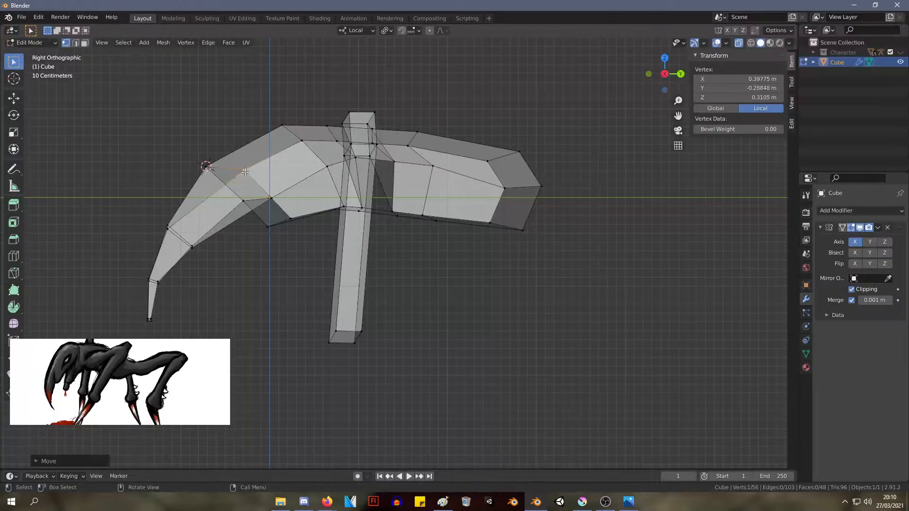
{"action": "left_click", "coordinate": [289, 219]}
{"action": "key", "text": "g"}
{"action": "left_click", "coordinate": [284, 221]}
Move the side vertex where the beak's underside meets the neck forward to about Y -0.027 m, Z -0.01 m
{"action": "left_click", "coordinate": [272, 199]}
{"action": "key", "text": "g"}
{"action": "left_click", "coordinate": [270, 198]}
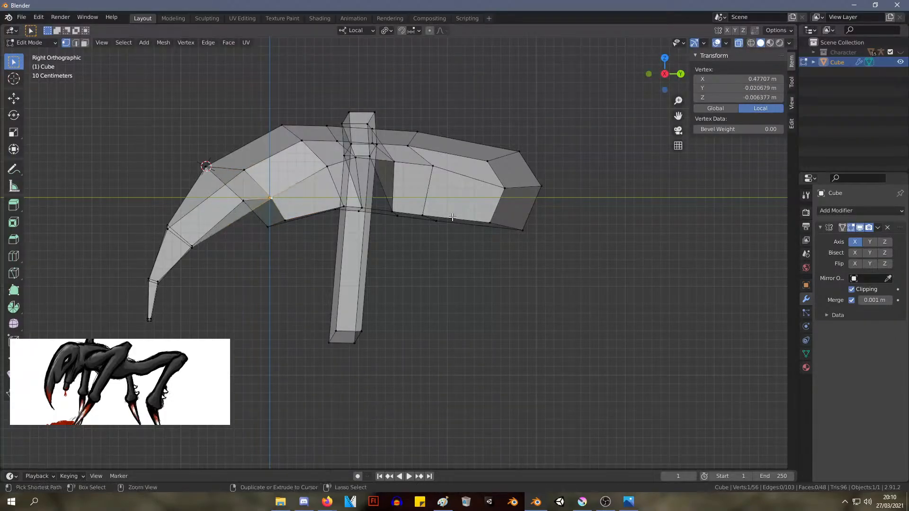
{"action": "left_click", "coordinate": [268, 199]}
{"action": "key", "text": "g"}
{"action": "left_click", "coordinate": [268, 200]}
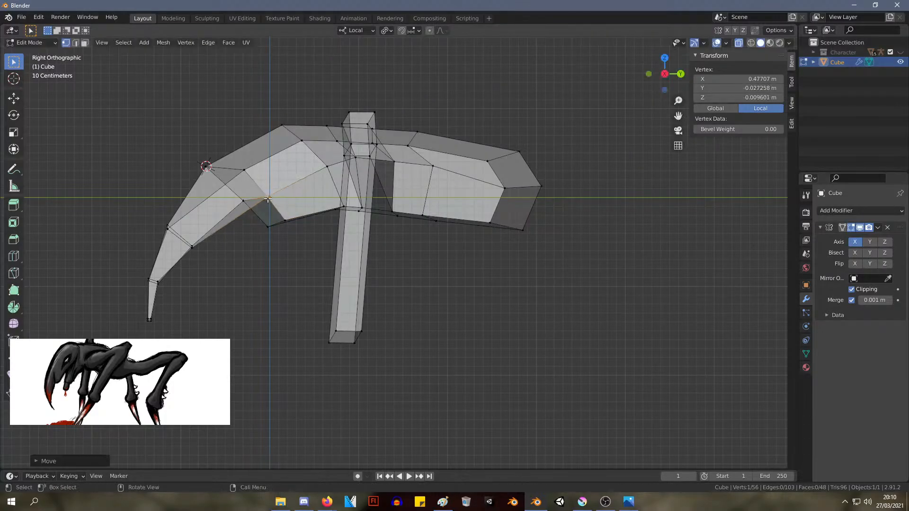
Move the two mid-height side vertices behind the front leg forward and down to even out the body's side faces
{"action": "left_click", "coordinate": [433, 168]}
{"action": "key", "text": "g"}
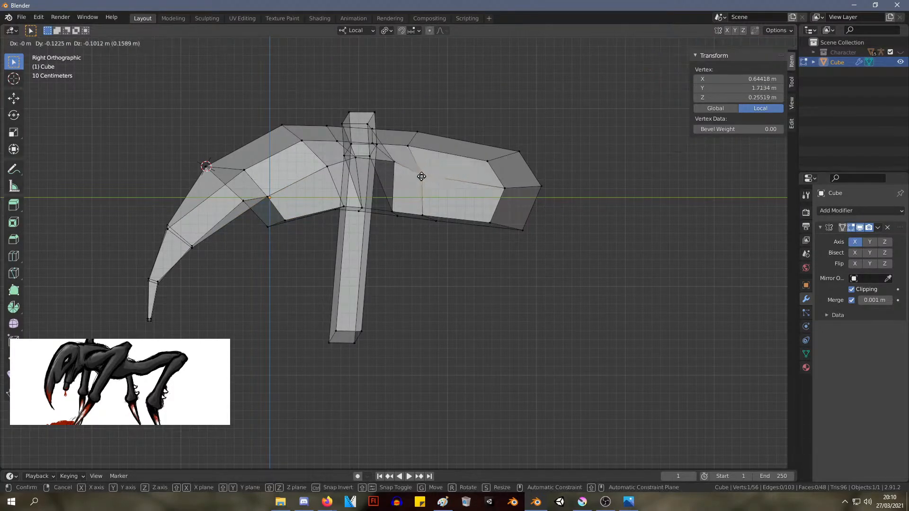
{"action": "left_click", "coordinate": [422, 175]}
{"action": "left_click", "coordinate": [393, 164]}
{"action": "key", "text": "g"}
{"action": "left_click", "coordinate": [391, 169]}
Reposition the side vertex behind the front leg's joint to about Y 0.92 m, Z 0.38 m
{"action": "left_click", "coordinate": [345, 166]}
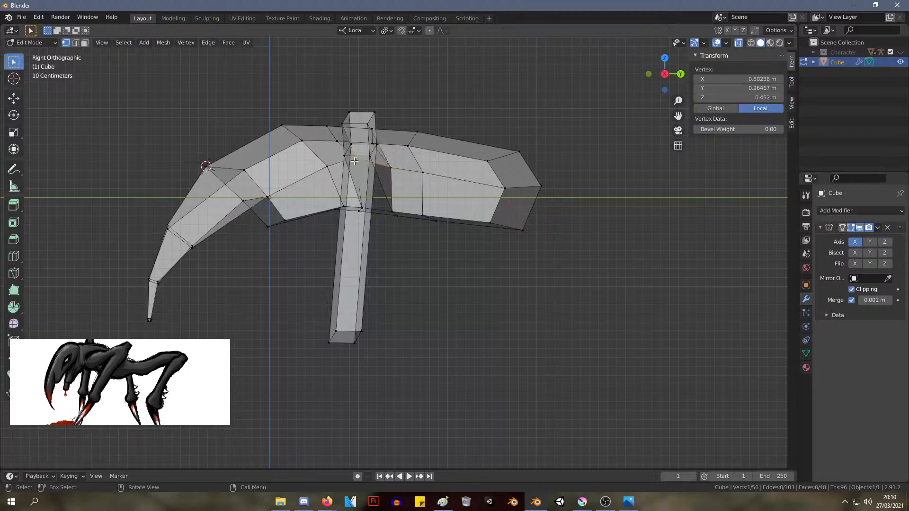
{"action": "key", "text": "g"}
{"action": "left_click", "coordinate": [347, 172]}
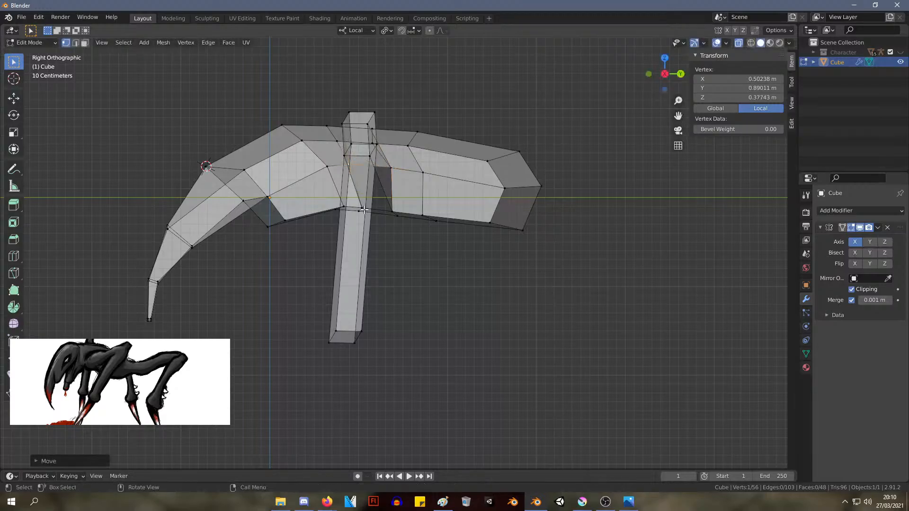
{"action": "key", "text": "g"}
{"action": "left_click", "coordinate": [352, 167]}
{"action": "key", "text": "alt+Tab"}
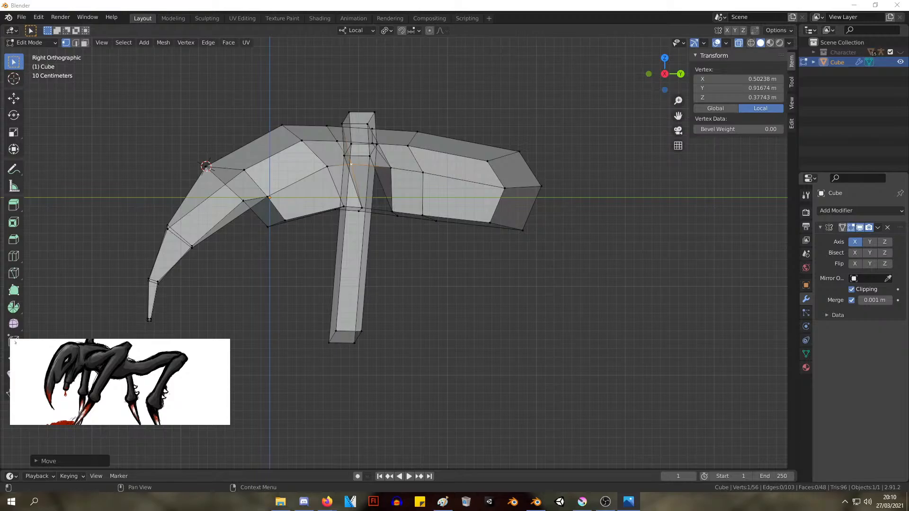
From behind the model, move the upper side vertex of the rear body inward toward the centreline
{"action": "middle_click_drag", "start_coordinate": [458, 210], "coordinate": [369, 189]}
{"action": "left_click", "coordinate": [408, 137], "text": "shift"}
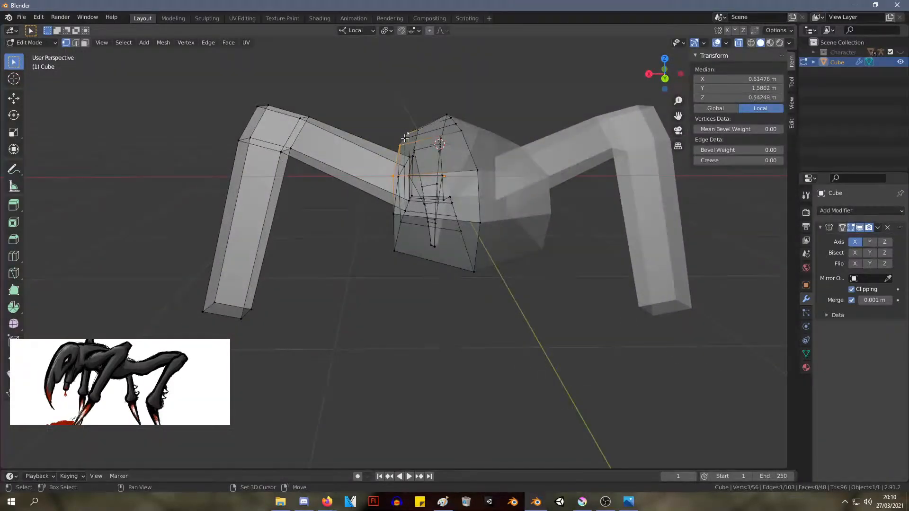
{"action": "left_click", "coordinate": [404, 138], "text": "shift"}
{"action": "key", "text": "g"}
{"action": "left_click", "coordinate": [422, 138]}
Adjust the body's centreline vertex and move the neck's lower side vertex to about X 0.27 m, Y 0.21 m, Z -0.21 m
{"action": "middle_click_drag", "start_coordinate": [454, 142], "coordinate": [474, 191]}
{"action": "left_click", "coordinate": [463, 203]}
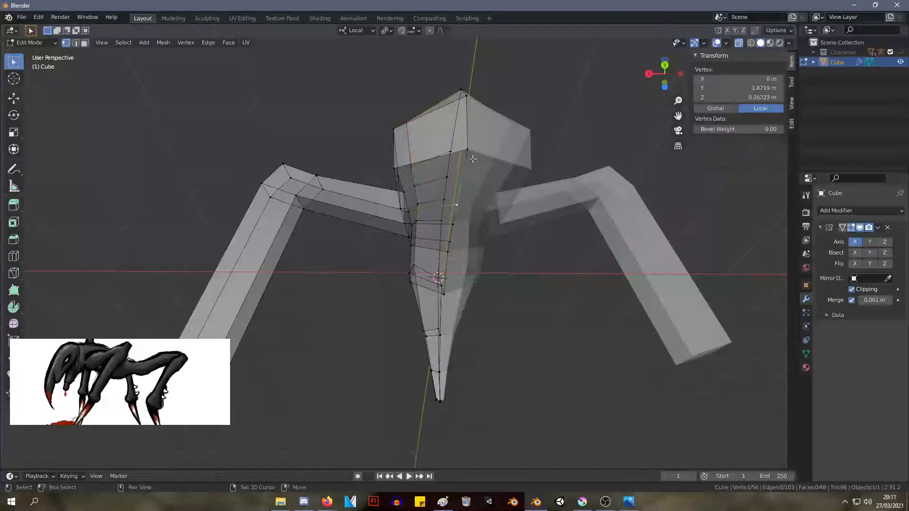
{"action": "middle_click_drag", "start_coordinate": [464, 203], "coordinate": [332, 265]}
{"action": "key", "text": "g"}
{"action": "left_click", "coordinate": [394, 273]}
{"action": "key", "text": "g"}
{"action": "left_click", "coordinate": [285, 299]}
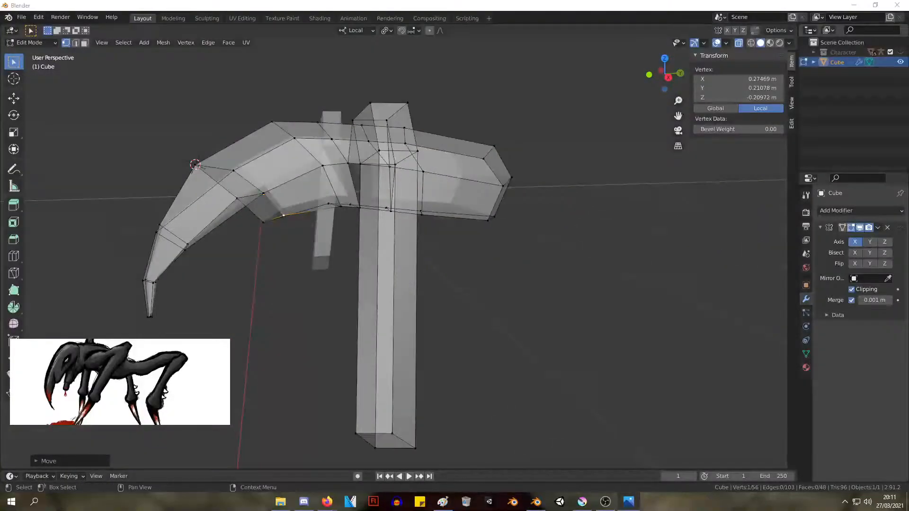
In the front view, move the neck's lower side vertex inward and down to about X 0.21 m, Z -0.26 m
{"action": "scroll", "coordinate": [465, 128], "scroll_direction": "up", "scroll_amount": 2}
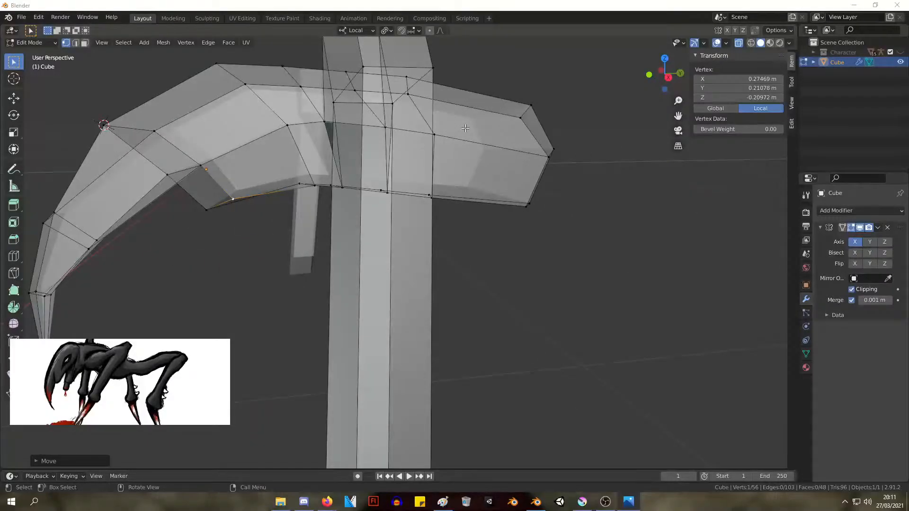
{"action": "middle_click_drag", "start_coordinate": [587, 150], "coordinate": [649, 131]}
{"action": "key", "text": "KP_3"}
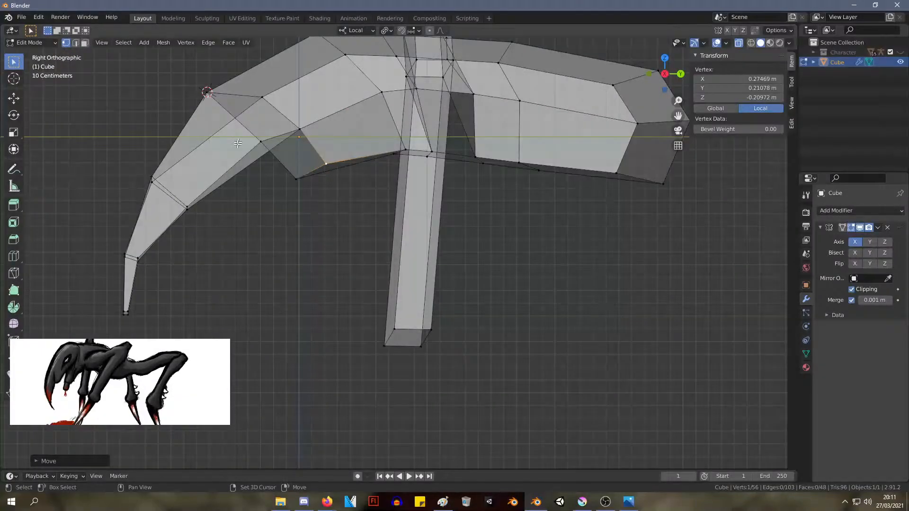
{"action": "scroll", "coordinate": [276, 125], "scroll_direction": "up", "scroll_amount": 3}
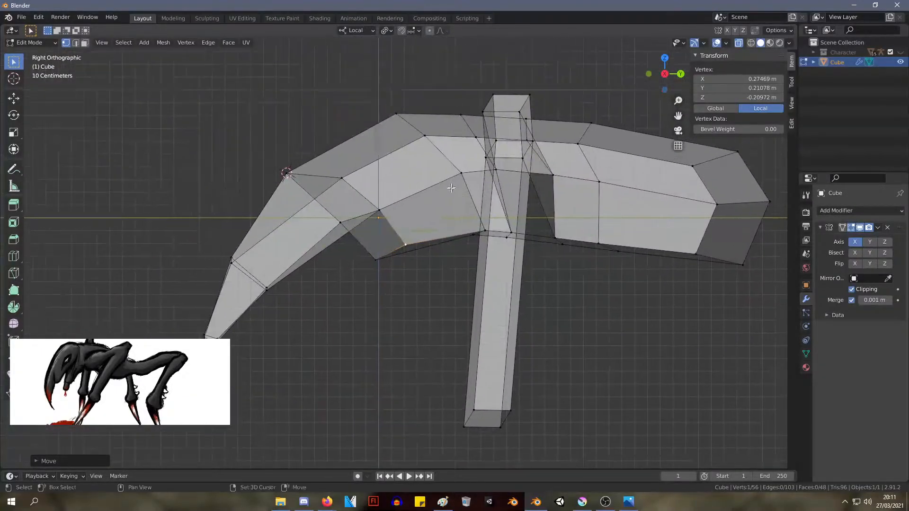
{"action": "key", "text": "g"}
{"action": "key", "text": "Escape"}
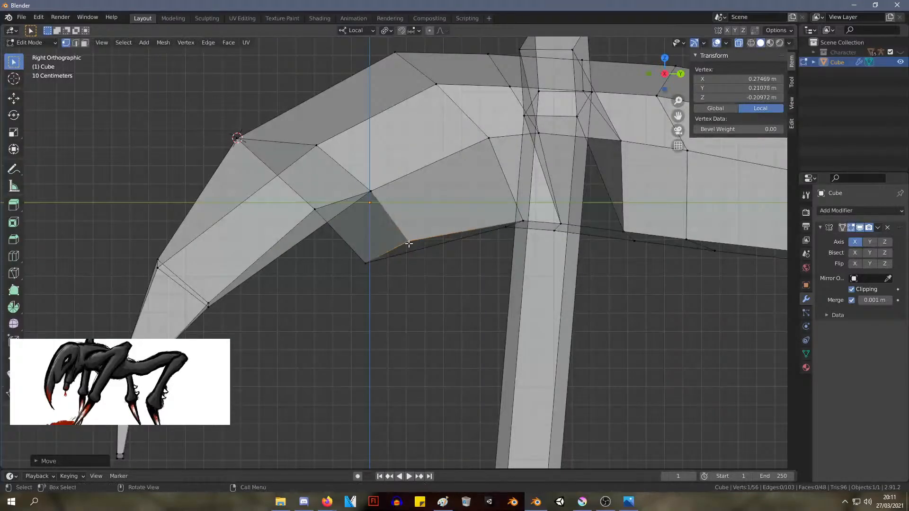
{"action": "key", "text": "KP_1"}
{"action": "key", "text": "g"}
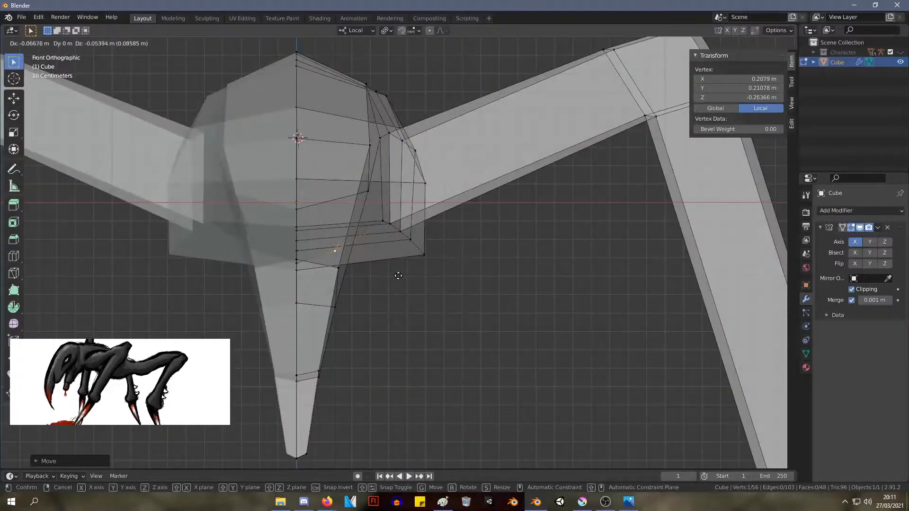
{"action": "left_click", "coordinate": [399, 273]}
Move the next lower side vertex behind the neck inward to about X 0.40 m, Z -0.12 m
{"action": "left_click", "coordinate": [384, 219]}
{"action": "key", "text": "g"}
{"action": "left_click", "coordinate": [373, 220]}
From below, move the centre vertex on the neck's underside back to about Y 0.19 m, Z -0.34 m
{"action": "middle_click_drag", "start_coordinate": [441, 191], "coordinate": [474, 119]}
{"action": "scroll", "coordinate": [349, 175], "scroll_direction": "down", "scroll_amount": 4}
{"action": "scroll", "coordinate": [322, 166], "scroll_direction": "up", "scroll_amount": 4}
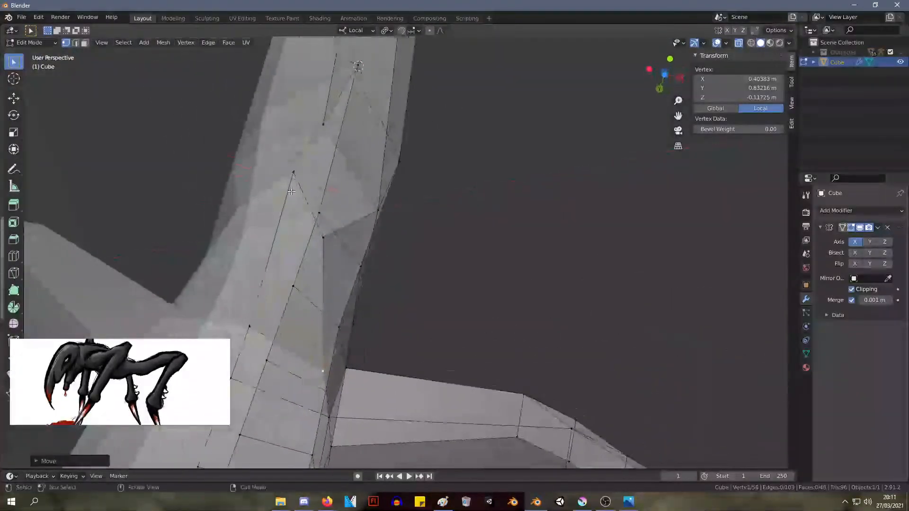
{"action": "left_click", "coordinate": [294, 175]}
{"action": "key", "text": "g"}
{"action": "left_click", "coordinate": [288, 229]}
Move the throat's centre vertex back against the neck to about Y 0.003 m, Z 0.028 m
{"action": "middle_click_drag", "start_coordinate": [312, 214], "coordinate": [246, 281]}
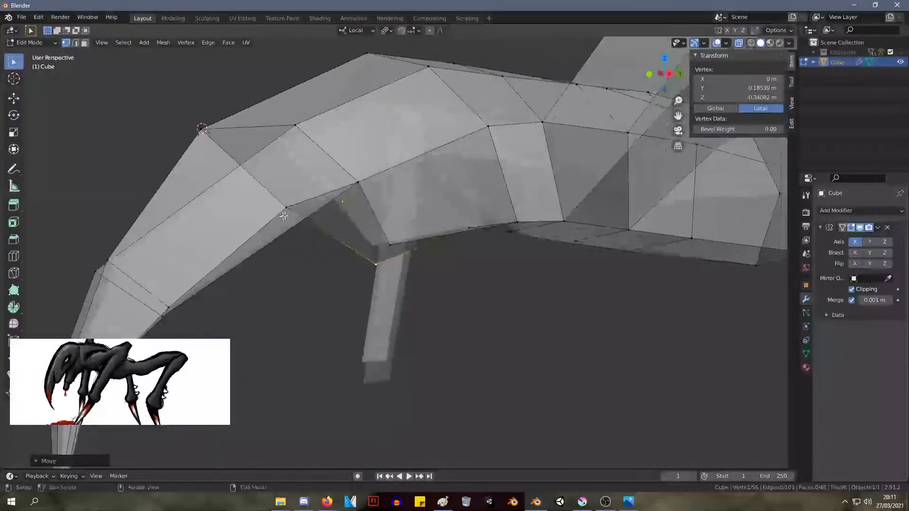
{"action": "key", "text": "ctrl+z"}
{"action": "key", "text": "g"}
{"action": "left_click", "coordinate": [377, 255]}
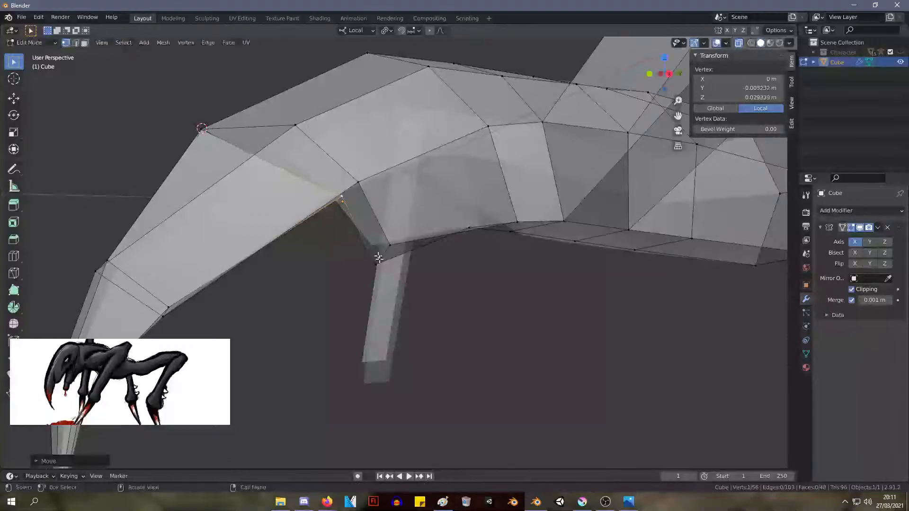
Extrude the four-vertex throat face forward and down to about Y -0.54 m, Z -0.72 m to start the lower jaw
{"action": "middle_click_drag", "start_coordinate": [378, 256], "coordinate": [331, 233]}
{"action": "left_click", "coordinate": [379, 217]}
{"action": "left_click", "coordinate": [340, 164], "text": "shift"}
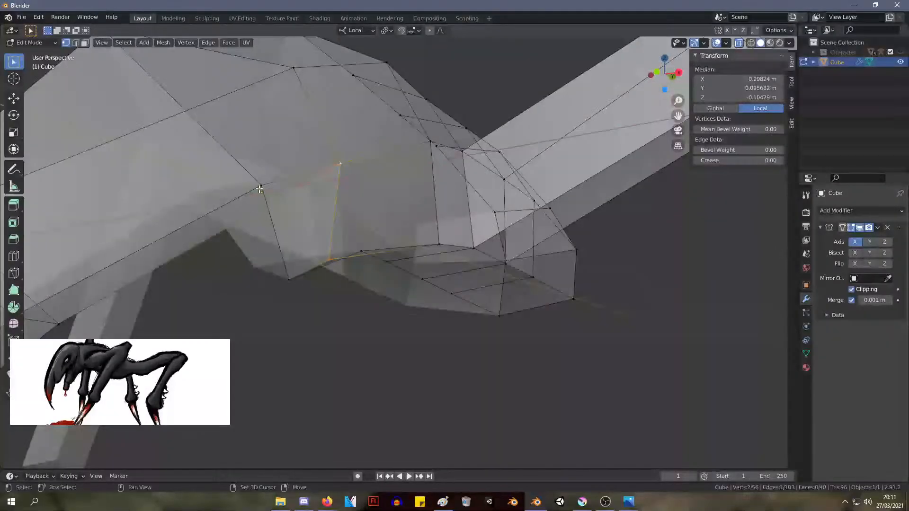
{"action": "left_click", "coordinate": [260, 189], "text": "shift"}
{"action": "left_click", "coordinate": [292, 283], "text": "shift"}
{"action": "middle_click_drag", "start_coordinate": [292, 283], "coordinate": [324, 268]}
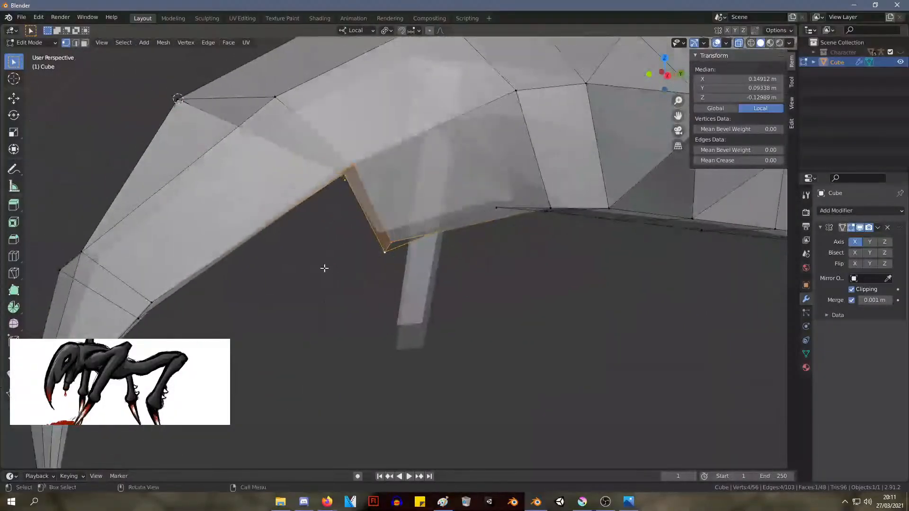
{"action": "key", "text": "e"}
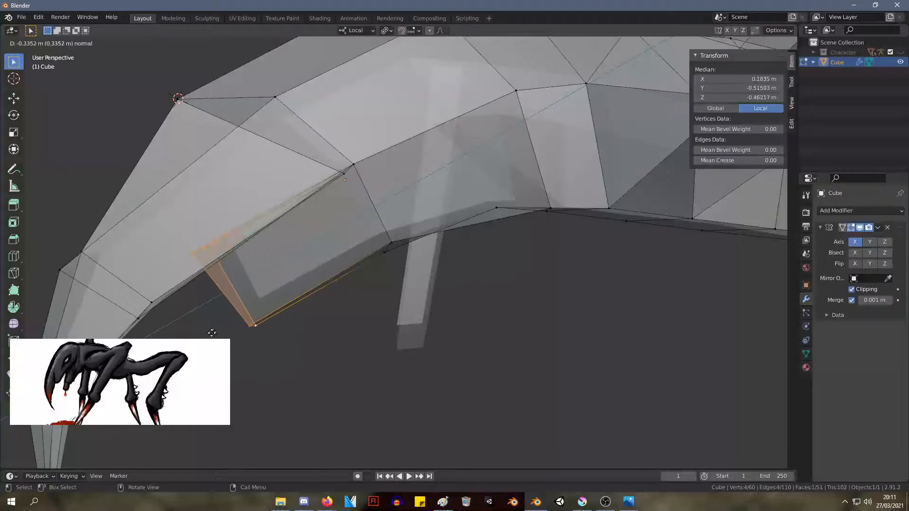
{"action": "left_click", "coordinate": [233, 354]}
{"action": "key", "text": "g"}
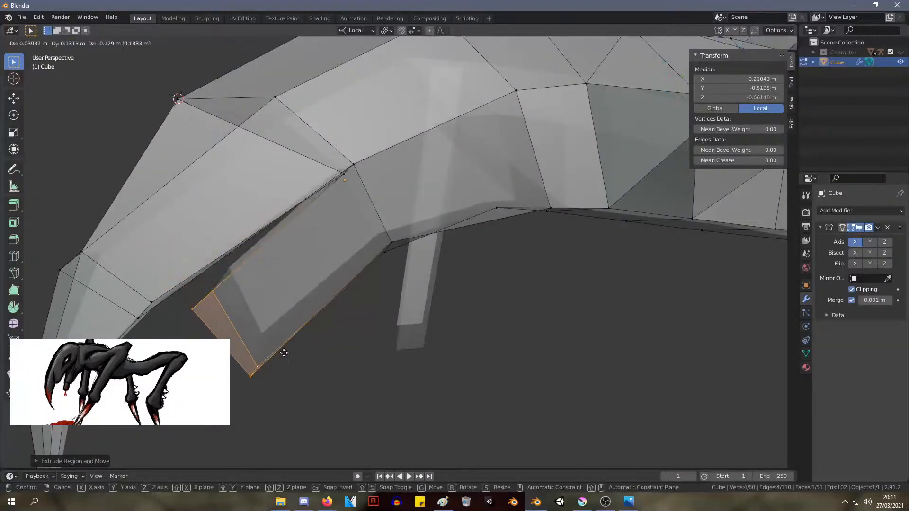
{"action": "left_click", "coordinate": [281, 366]}
In the front view, move the lower jaw's end face inward and down to about X 0.10 m, Z -0.81 m
{"action": "key", "text": "KP_3"}
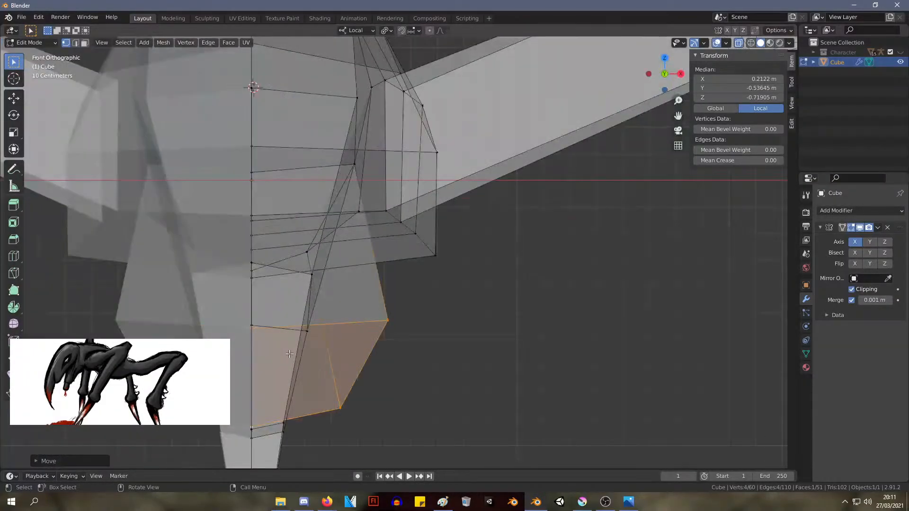
{"action": "key", "text": "KP_1"}
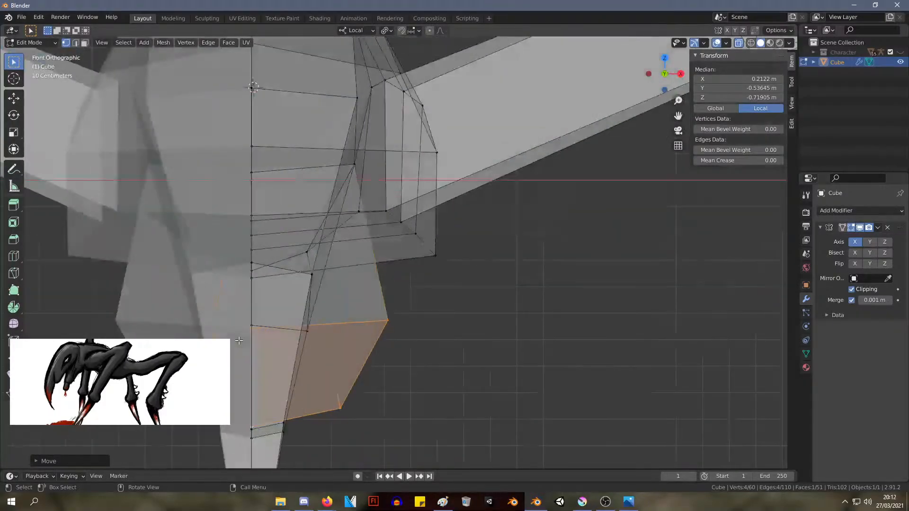
{"action": "key", "text": "g"}
{"action": "key", "text": "Return"}
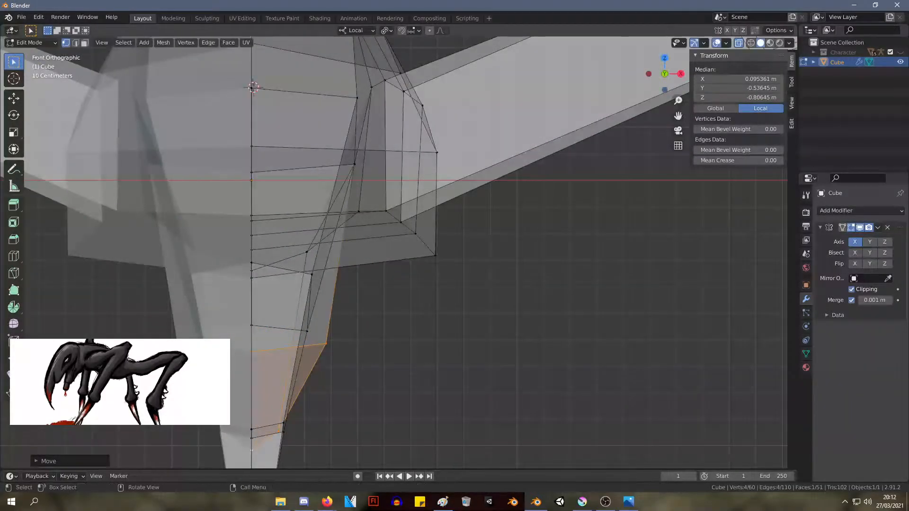
In the side view, scale the jaw's end face to about half size and move it to about Y -0.58 m, Z -0.71 m
{"action": "key", "text": "KP_3"}
{"action": "middle_click_drag", "start_coordinate": [339, 288], "coordinate": [445, 154], "text": "shift"}
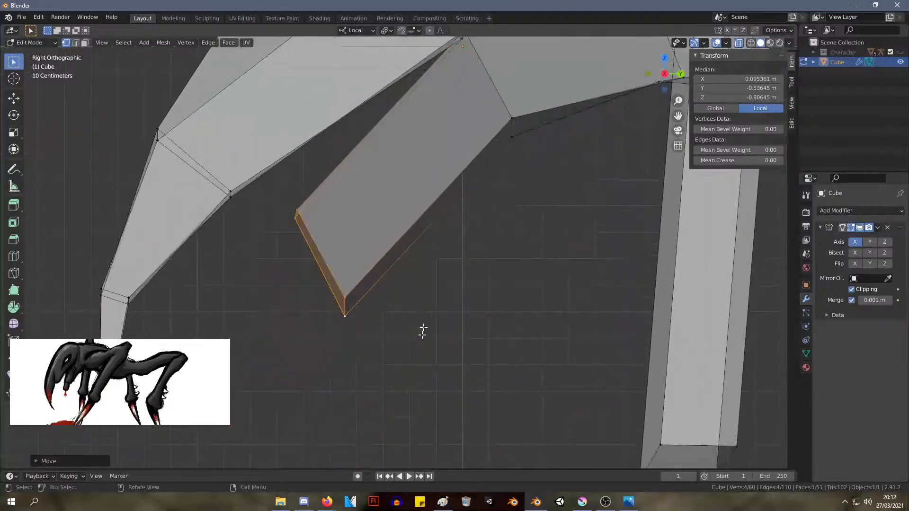
{"action": "left_click_drag", "start_coordinate": [420, 375], "coordinate": [288, 209]}
{"action": "key", "text": "s"}
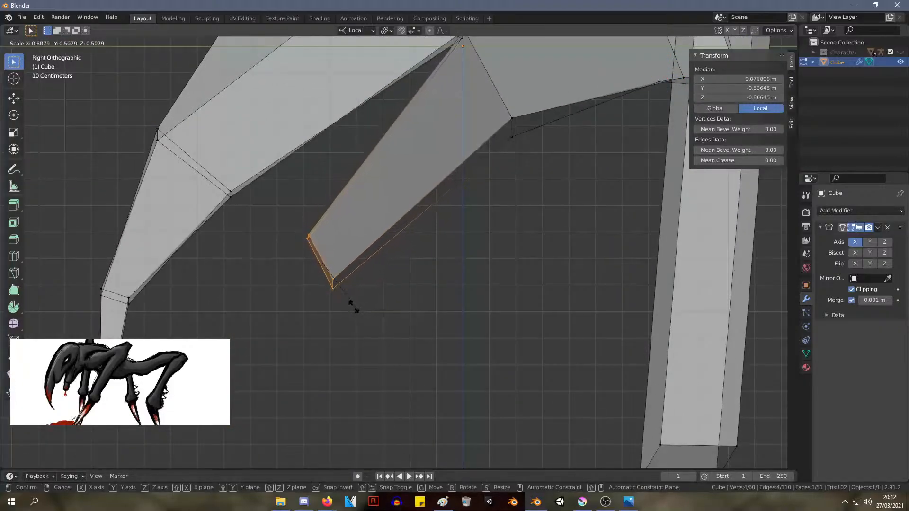
{"action": "left_click", "coordinate": [355, 307]}
{"action": "key", "text": "g"}
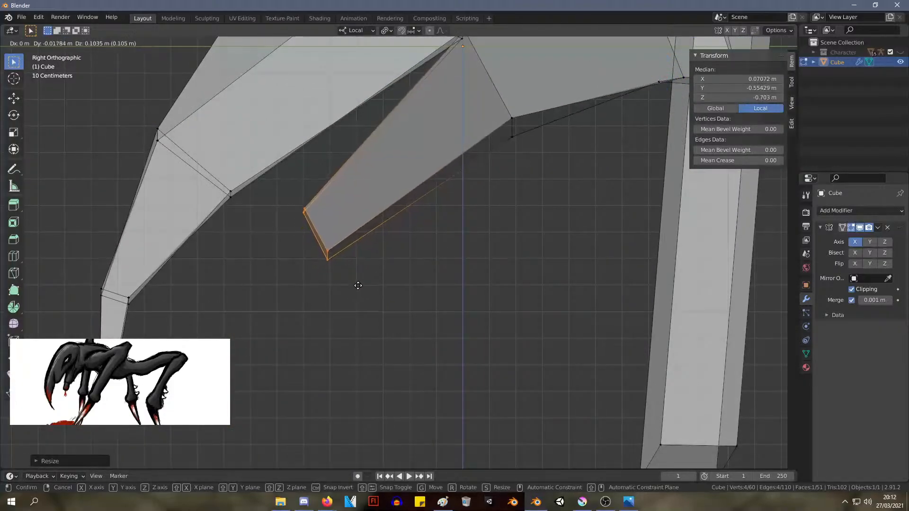
{"action": "left_click", "coordinate": [353, 287]}
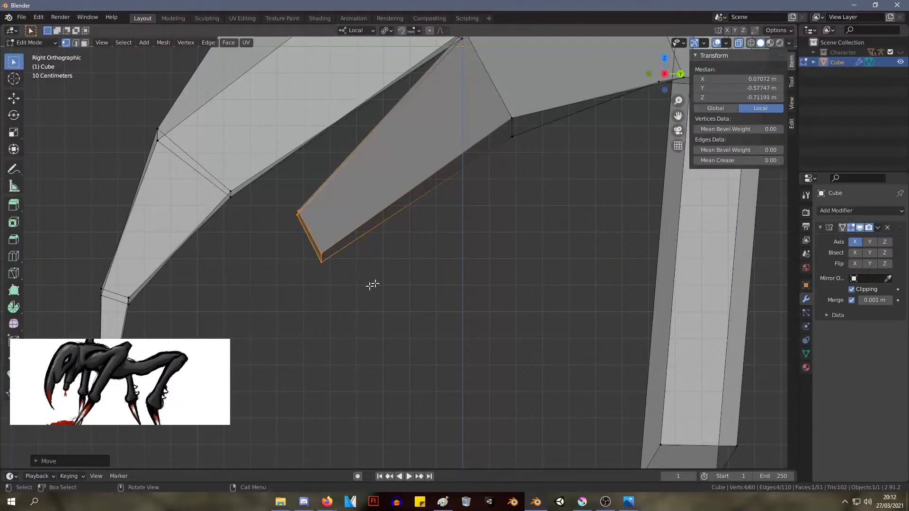
{"action": "key", "text": "alt+Tab"}
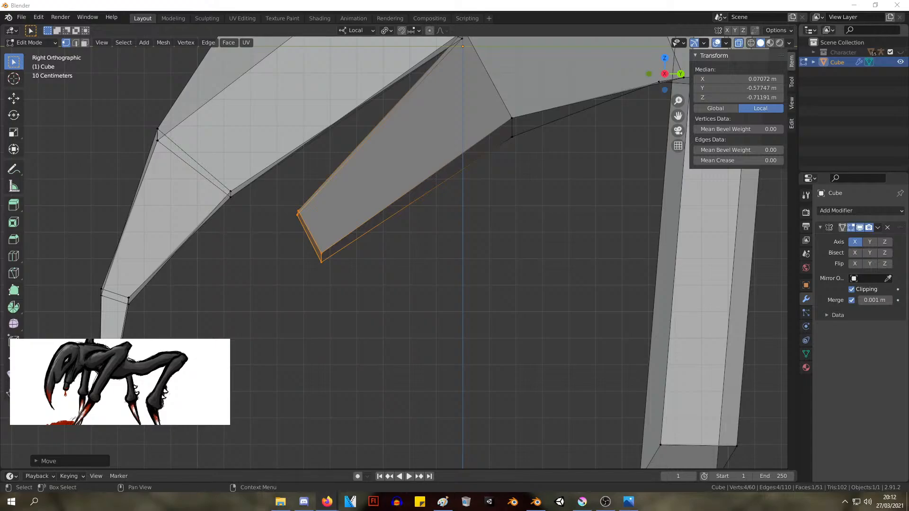
{"action": "key", "text": "alt+Tab"}
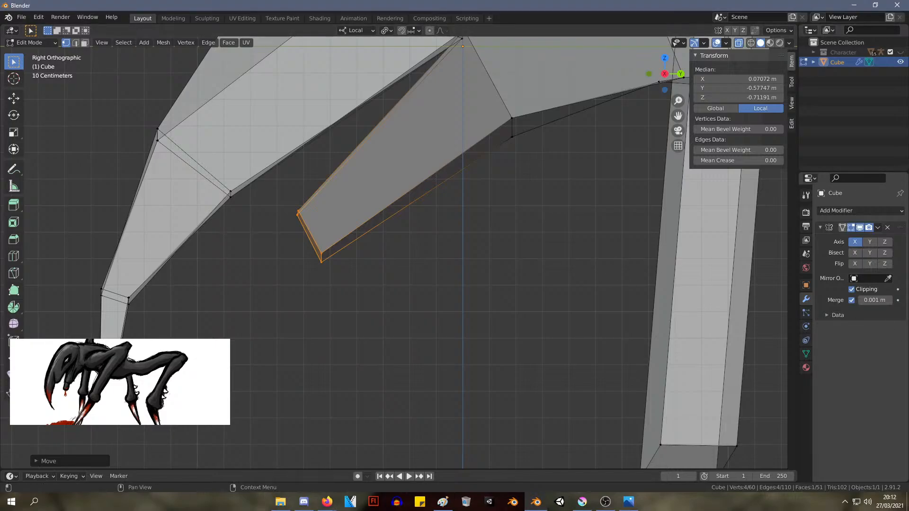
{"action": "key", "text": "alt+Tab"}
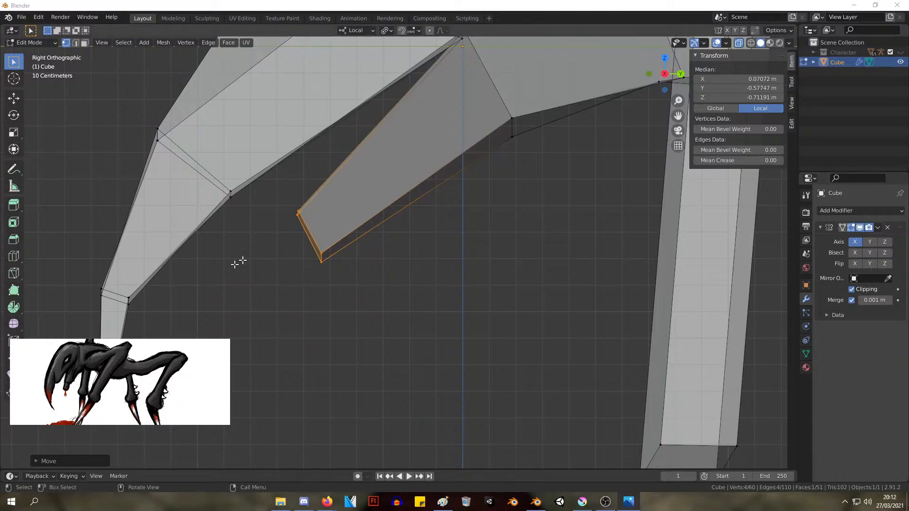
Tilt the jaw's end face in the side view and move it back and down to about Y -0.49 m, Z -0.75 m
{"action": "middle_click_drag", "start_coordinate": [238, 260], "coordinate": [390, 335]}
{"action": "key", "text": "KP_3"}
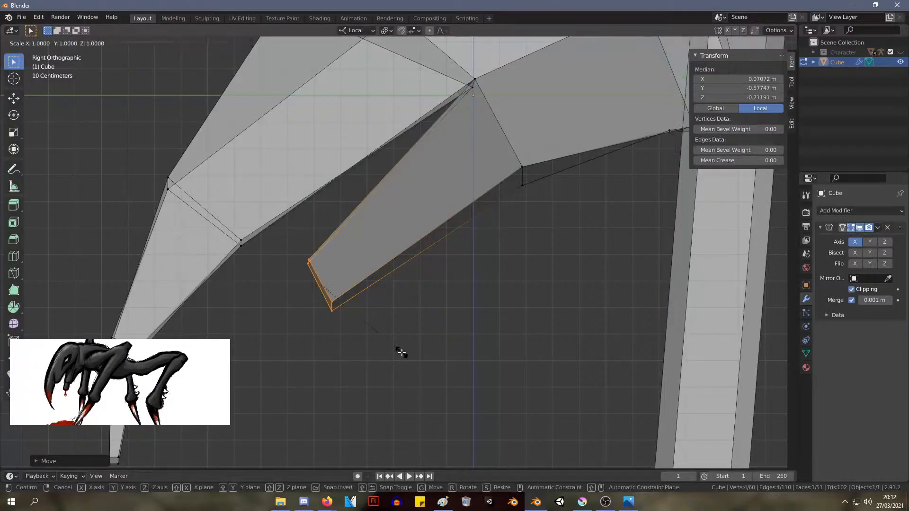
{"action": "key", "text": "r"}
{"action": "left_click", "coordinate": [424, 319]}
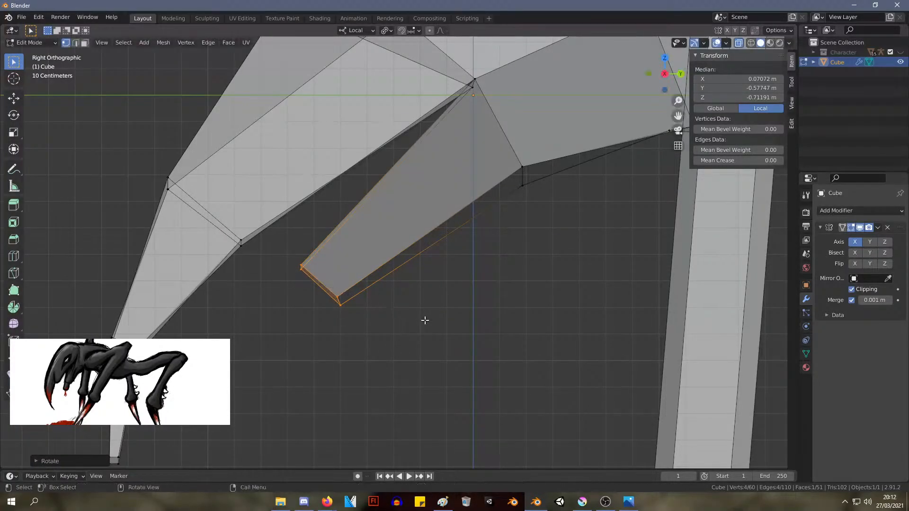
{"action": "key", "text": "g"}
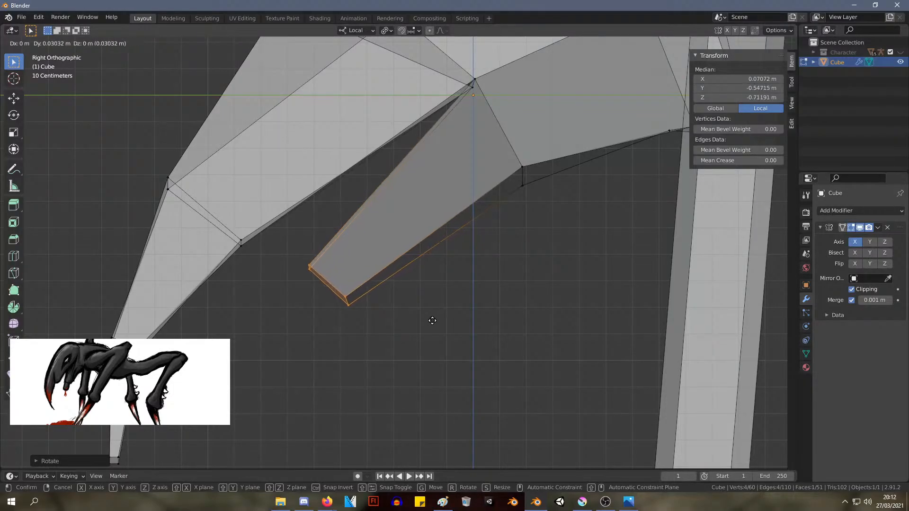
{"action": "left_click", "coordinate": [449, 329]}
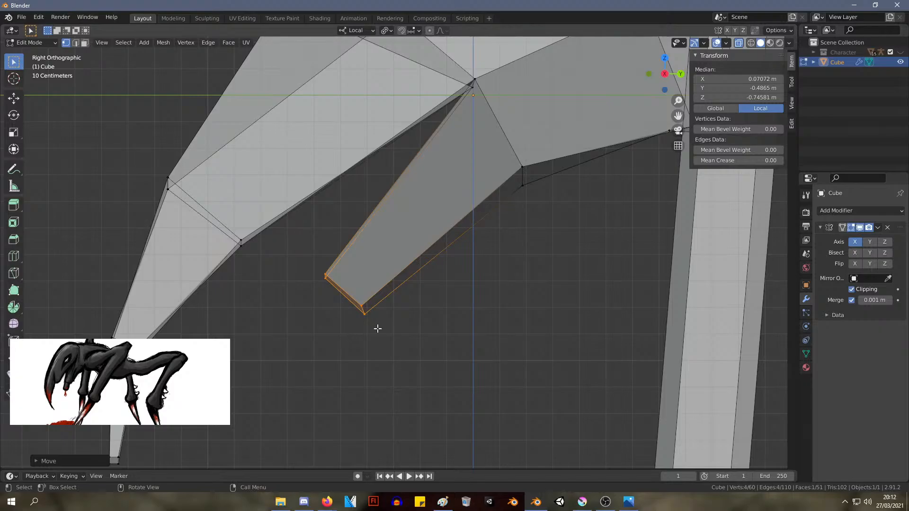
Extrude a short segment from the jaw's end face to about Y -0.57 m, Z -0.84 m
{"action": "left_click", "coordinate": [380, 353]}
{"action": "left_click_drag", "start_coordinate": [380, 354], "coordinate": [295, 261]}
{"action": "key", "text": "e"}
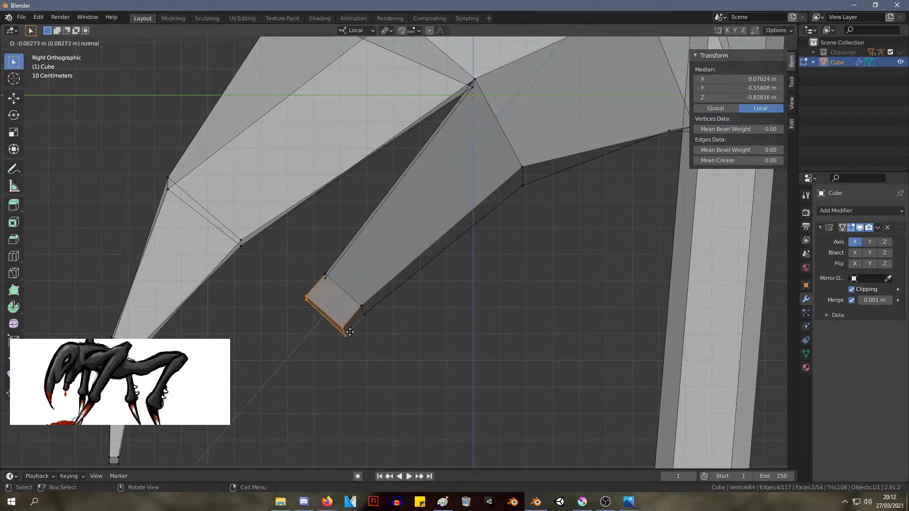
{"action": "left_click", "coordinate": [348, 331]}
{"action": "left_click_drag", "start_coordinate": [419, 389], "coordinate": [281, 264]}
{"action": "key", "text": "s"}
{"action": "right_click", "coordinate": [288, 274]}
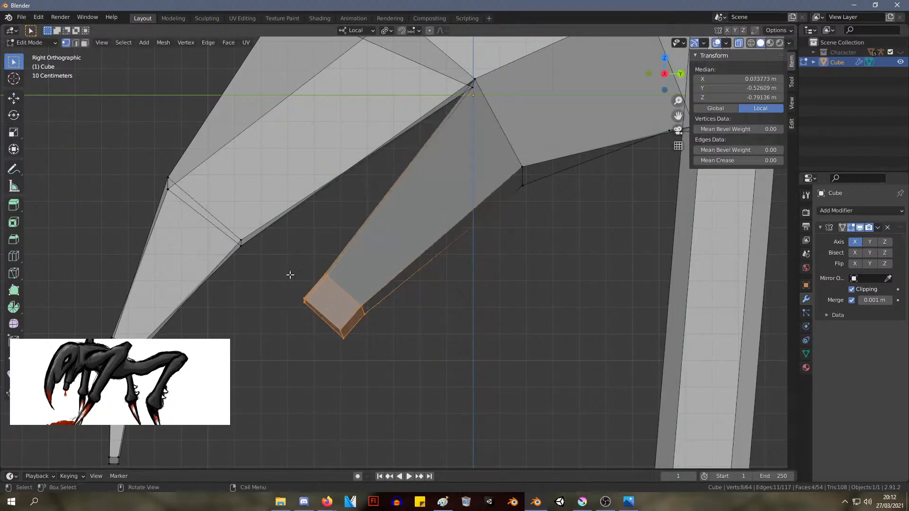
{"action": "left_click", "coordinate": [372, 353]}
{"action": "left_click_drag", "start_coordinate": [372, 353], "coordinate": [265, 264]}
{"action": "left_click", "coordinate": [411, 346]}
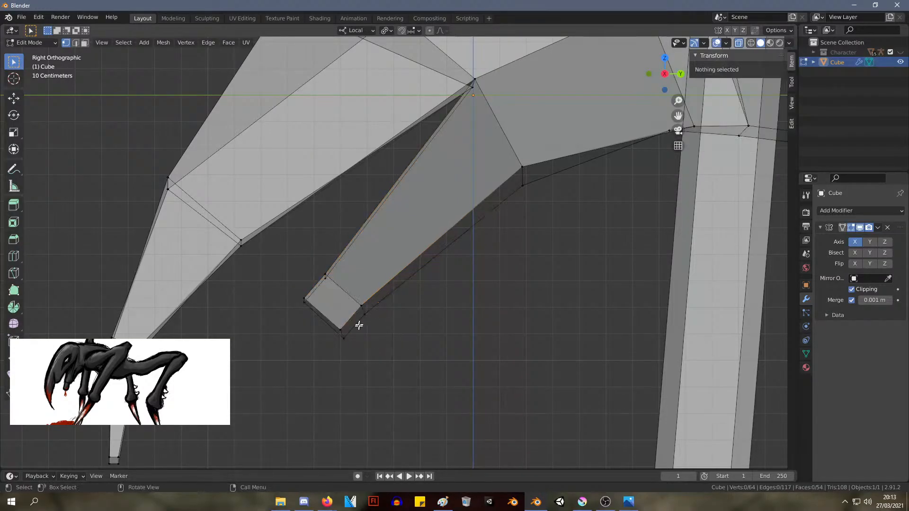
Select the four vertices of the jaw's new end face and scale them up slightly
{"action": "left_click_drag", "start_coordinate": [355, 346], "coordinate": [248, 350]}
{"action": "left_click_drag", "start_coordinate": [305, 314], "coordinate": [344, 383]}
{"action": "left_click_drag", "start_coordinate": [288, 287], "coordinate": [325, 327], "text": "shift"}
{"action": "key", "text": "s"}
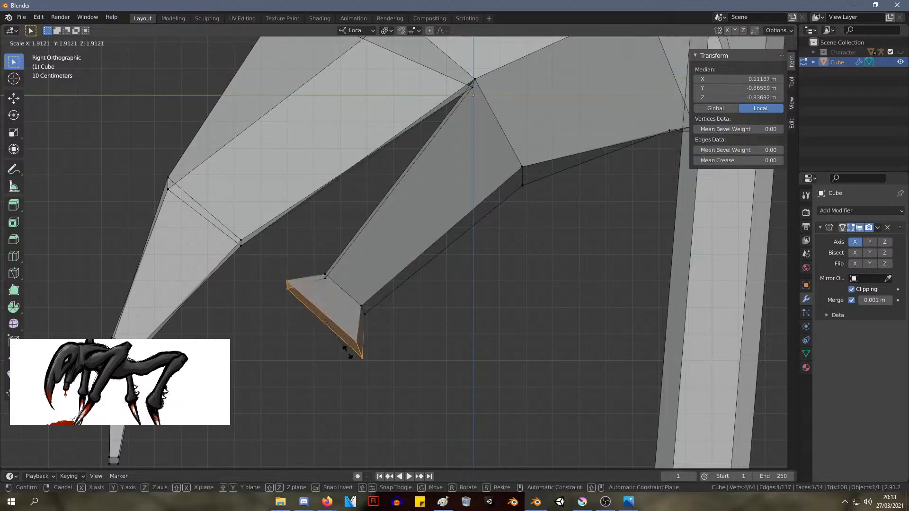
{"action": "left_click", "coordinate": [325, 343]}
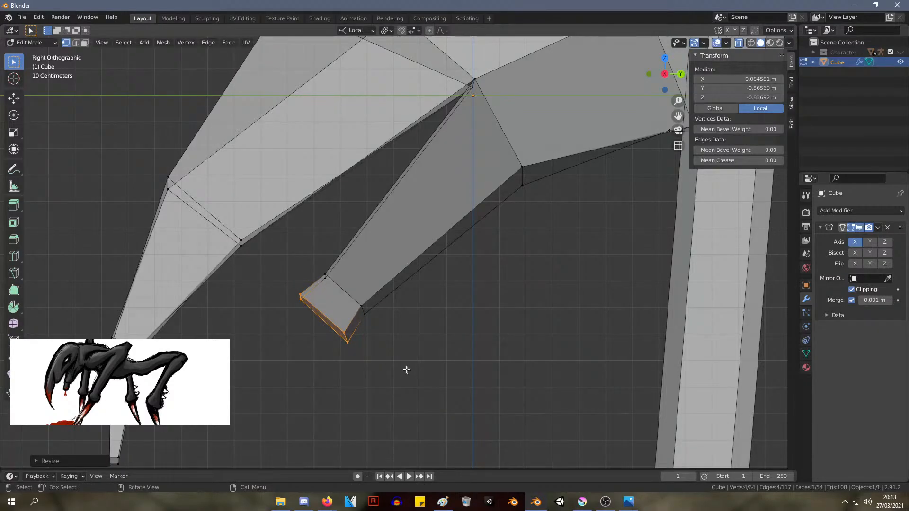
Extrude the jaw tip further to about Y -0.71 m, Z -1.00 m and scale its end face down
{"action": "key", "text": "e"}
{"action": "left_click", "coordinate": [357, 402]}
{"action": "key", "text": "s"}
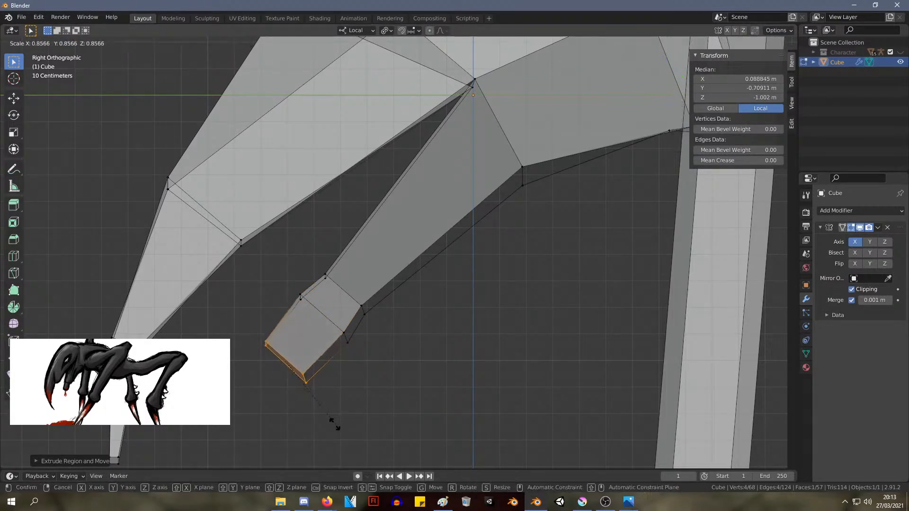
{"action": "left_click", "coordinate": [304, 416]}
Move the jaw tip's upper side vertex inward, and the one behind it to about X 0.16 m, Y -0.64 m, Z -0.76 m
{"action": "middle_click_drag", "start_coordinate": [296, 412], "coordinate": [436, 319]}
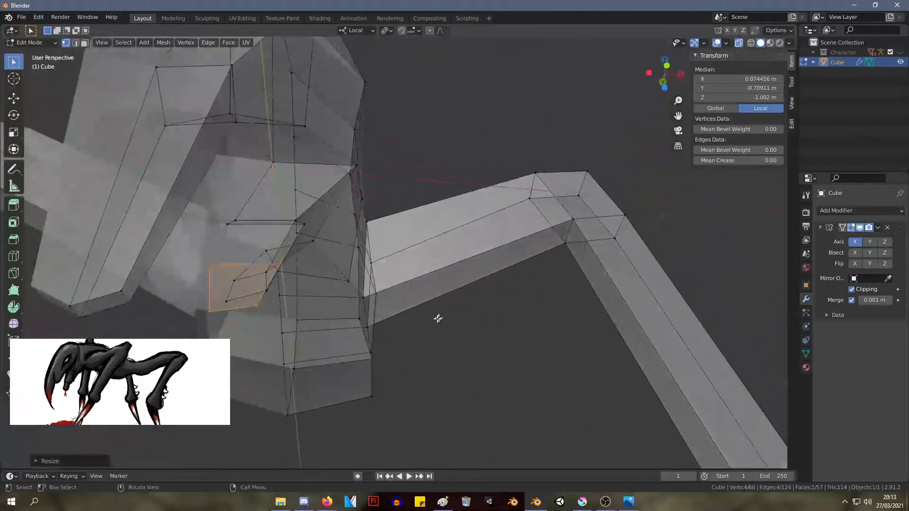
{"action": "left_click", "coordinate": [279, 265]}
{"action": "key", "text": "g"}
{"action": "left_click", "coordinate": [256, 268]}
{"action": "left_click", "coordinate": [301, 227]}
{"action": "key", "text": "g"}
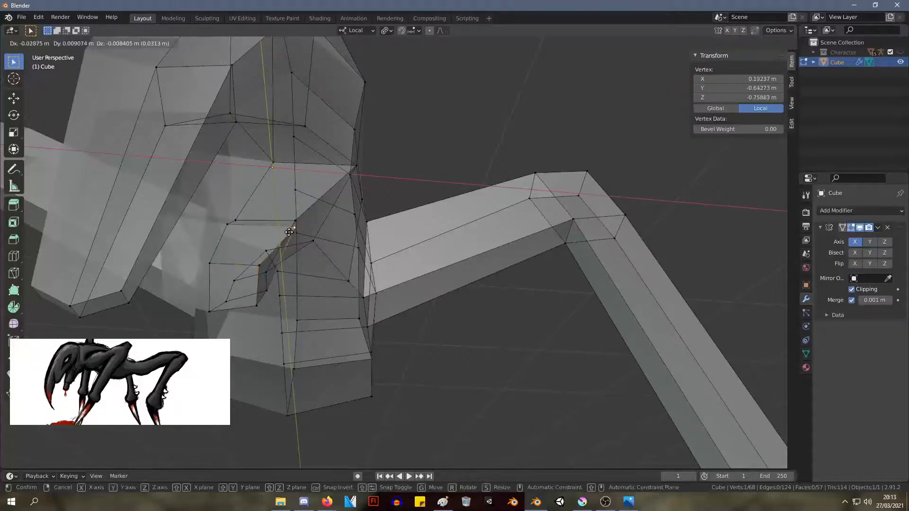
{"action": "left_click", "coordinate": [290, 232]}
Adjust two more vertices near the jaw tip, placing the lower side one at about X 0.12 m, Y -0.47 m, Z -0.90 m
{"action": "middle_click_drag", "start_coordinate": [289, 232], "coordinate": [332, 355]}
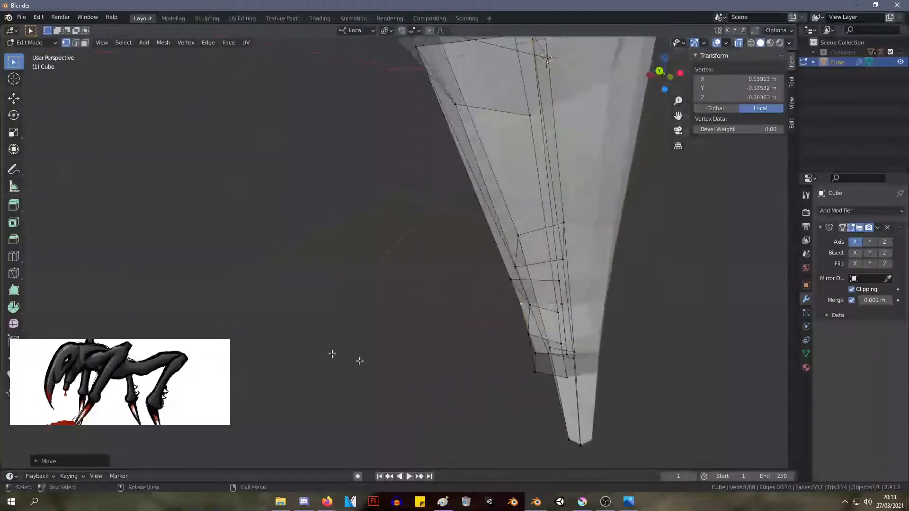
{"action": "left_click", "coordinate": [562, 344]}
{"action": "key", "text": "g"}
{"action": "left_click", "coordinate": [560, 333]}
{"action": "middle_click_drag", "start_coordinate": [562, 334], "coordinate": [727, 358]}
{"action": "left_click", "coordinate": [349, 318]}
{"action": "key", "text": "g"}
{"action": "left_click", "coordinate": [353, 321]}
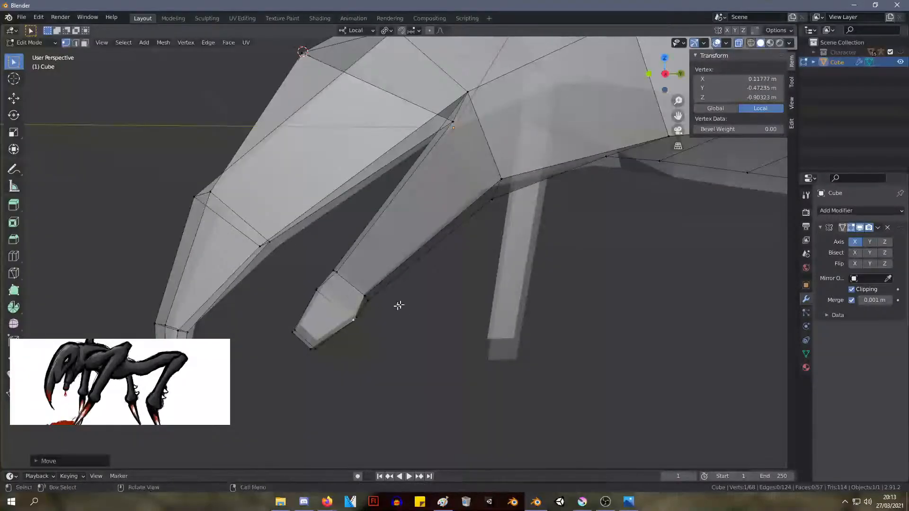
Select the upper beak's lower section, rotate it slightly and move it to about Y -1.15 m, Z -1.01 m
{"action": "scroll", "coordinate": [399, 305], "scroll_direction": "down", "scroll_amount": 5}
{"action": "mouse_move", "coordinate": [399, 305]}
{"action": "middle_mouse_down"}
{"action": "mouse_move", "coordinate": [418, 300]}
{"action": "mouse_move", "coordinate": [446, 329]}
{"action": "mouse_move", "coordinate": [450, 289]}
{"action": "mouse_move", "coordinate": [559, 290]}
{"action": "mouse_move", "coordinate": [462, 300]}
{"action": "mouse_move", "coordinate": [389, 288]}
{"action": "mouse_move", "coordinate": [399, 293]}
{"action": "middle_mouse_up"}
{"action": "left_click_drag", "start_coordinate": [335, 353], "coordinate": [356, 271]}
{"action": "key", "text": "g"}
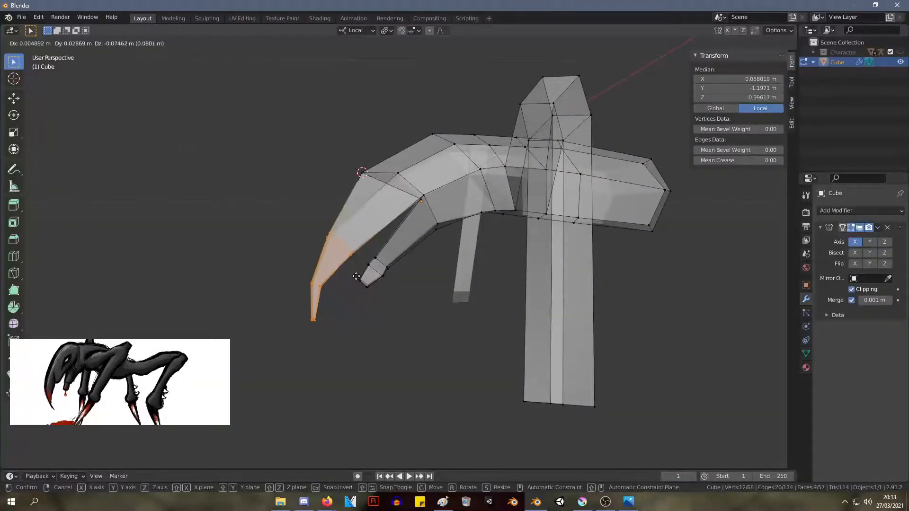
{"action": "left_click", "coordinate": [355, 228]}
{"action": "key", "text": "r"}
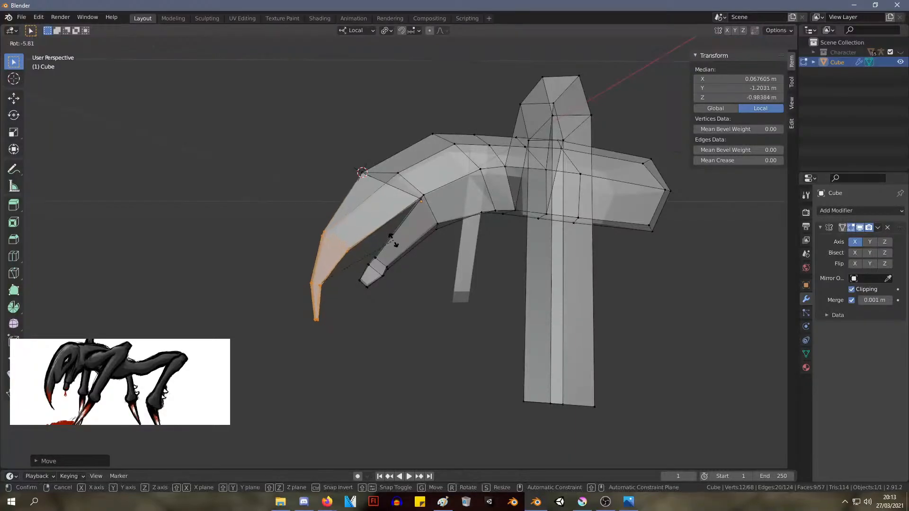
{"action": "left_click", "coordinate": [397, 246]}
{"action": "key", "text": "g"}
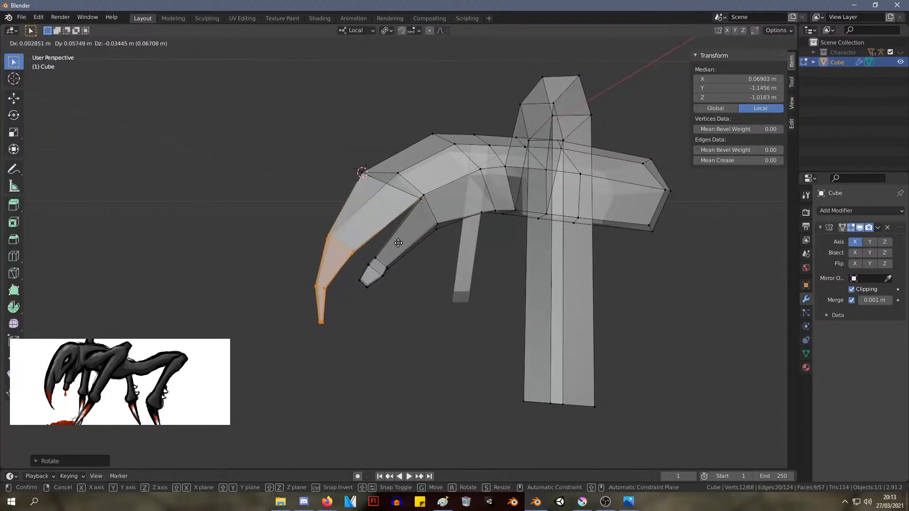
{"action": "left_click", "coordinate": [398, 243]}
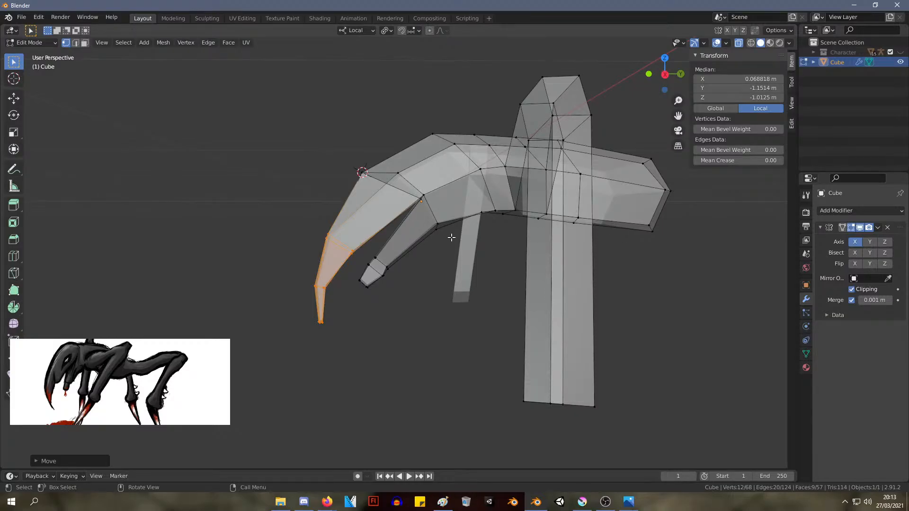
Move the centre vertex on top of the head back to about Y -0.33 m, Z 0.50 m
{"action": "key", "text": "KP_1"}
{"action": "key", "text": "KP_3"}
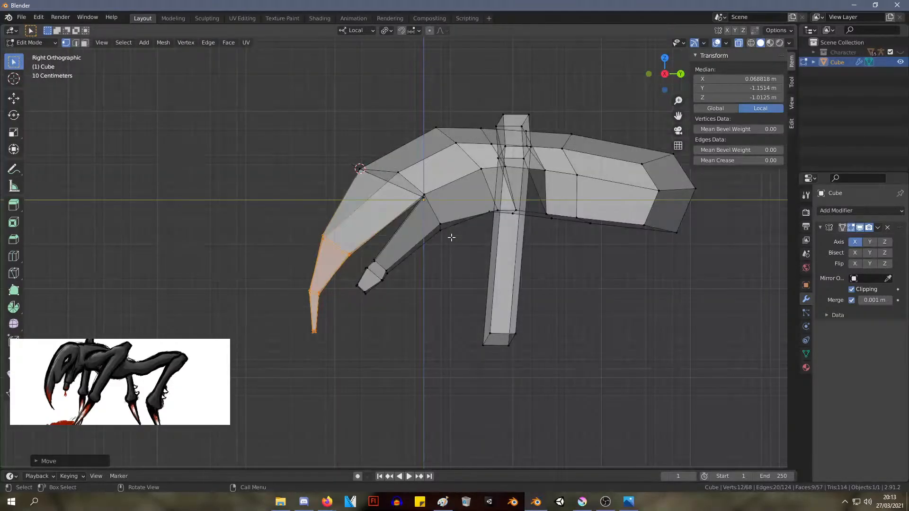
{"action": "middle_click_drag", "start_coordinate": [333, 184], "coordinate": [371, 243]}
{"action": "left_click", "coordinate": [362, 235]}
{"action": "key", "text": "g"}
{"action": "left_click", "coordinate": [364, 235]}
{"action": "key", "text": "g"}
{"action": "right_click", "coordinate": [386, 197]}
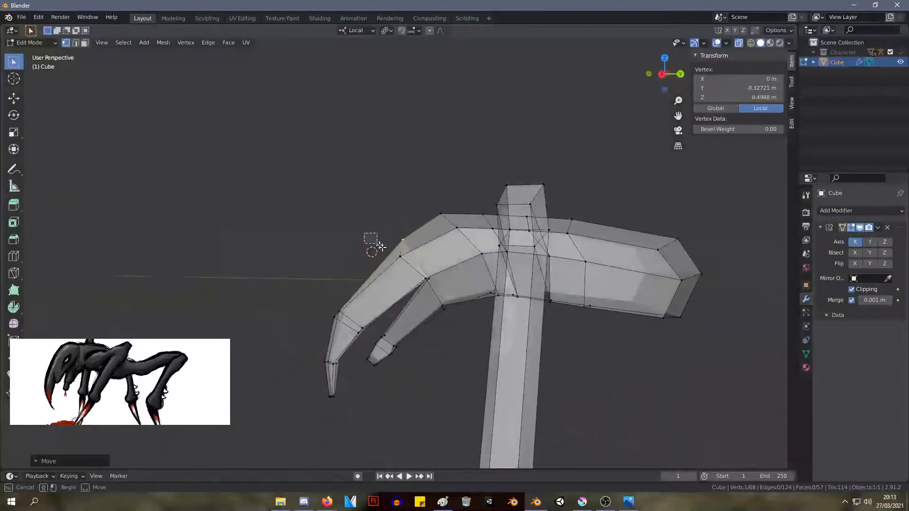
Reposition the edge across the top of the head to a median of about X 0.20 m, Y -0.36 m, Z 0.51 m
{"action": "left_click", "coordinate": [392, 239], "text": "shift"}
{"action": "key", "text": "g"}
{"action": "left_click", "coordinate": [412, 249]}
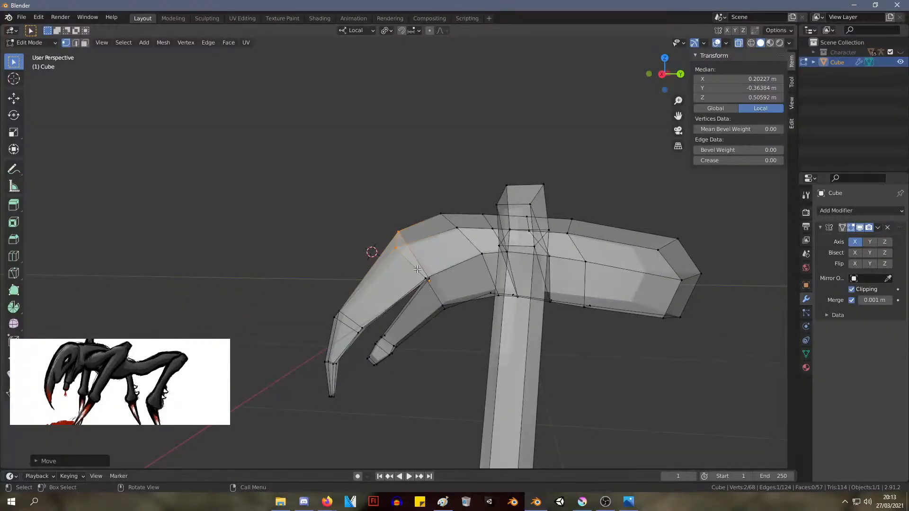
From the right side view, nudge the lower jaw's tip vertices, placing the front edge at about X 0.06 m, Y -0.73 m, Z -0.95 m
{"action": "key", "text": "KP_1"}
{"action": "key", "text": "KP_3"}
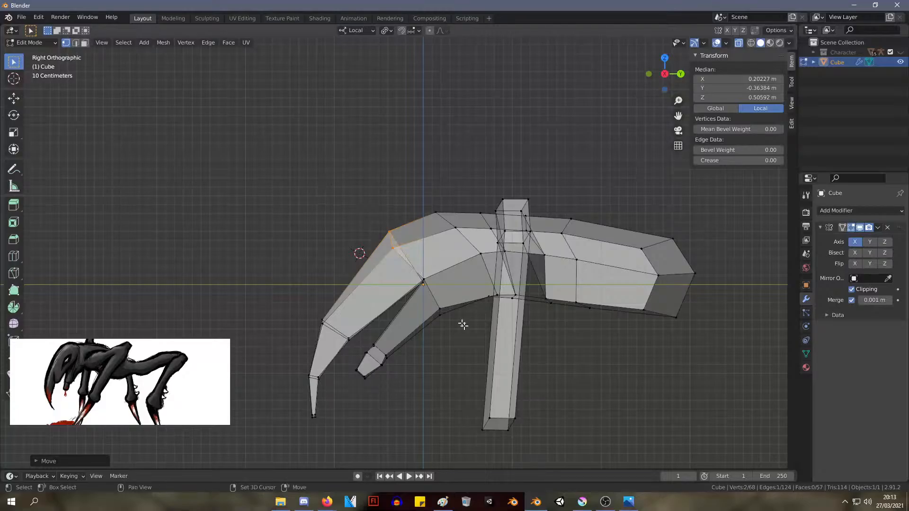
{"action": "scroll", "coordinate": [530, 355], "scroll_direction": "up", "scroll_amount": 1}
{"action": "scroll", "coordinate": [389, 374], "scroll_direction": "up", "scroll_amount": 2}
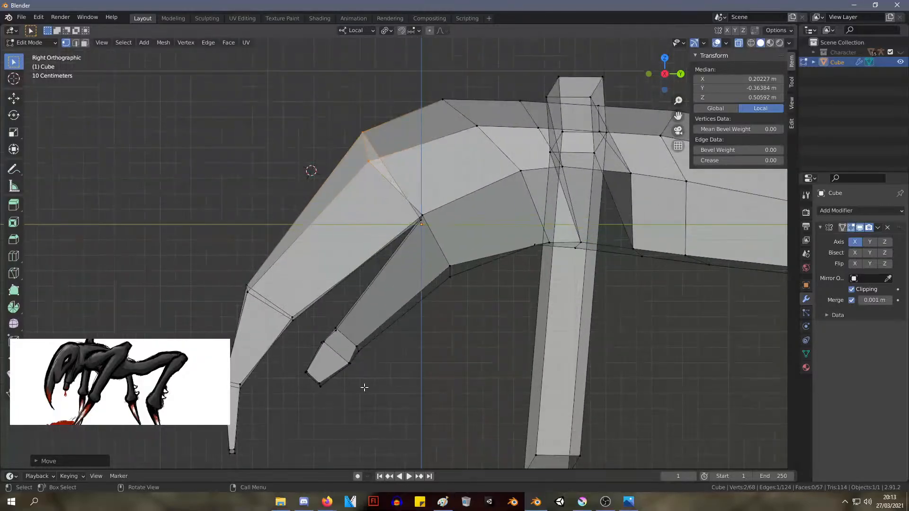
{"action": "left_click_drag", "start_coordinate": [364, 388], "coordinate": [342, 362]}
{"action": "key", "text": "g"}
{"action": "left_click", "coordinate": [342, 362]}
{"action": "left_click_drag", "start_coordinate": [343, 399], "coordinate": [312, 377]}
{"action": "key", "text": "g"}
{"action": "left_click", "coordinate": [314, 374]}
{"action": "key", "text": "g"}
{"action": "left_click", "coordinate": [315, 376]}
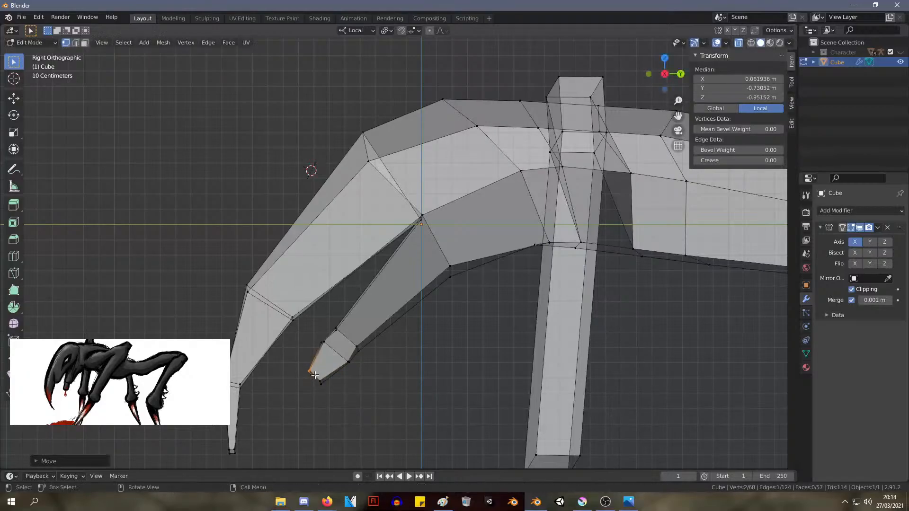
Select the leg's knee section and move it back to a median of about X 1.97 m, Y 1.55 m, Z 0.47 m
{"action": "scroll", "coordinate": [400, 378], "scroll_direction": "down", "scroll_amount": 2}
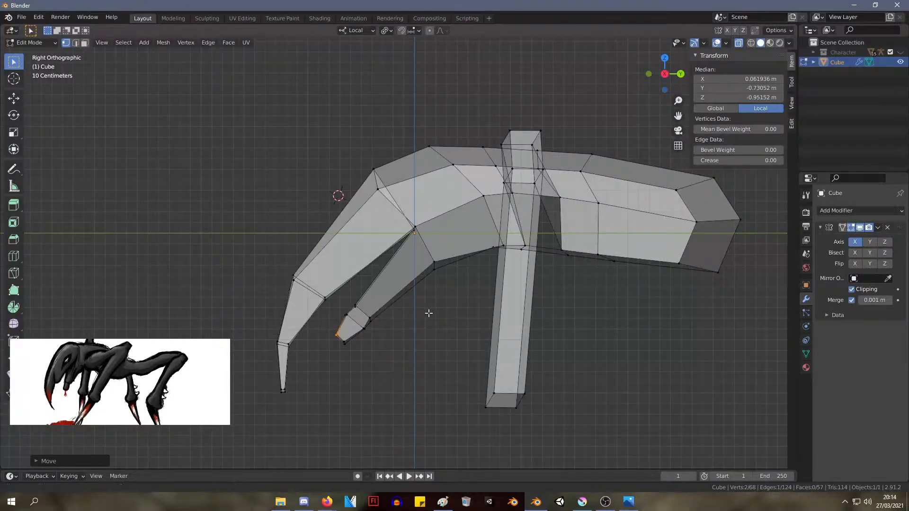
{"action": "middle_click_drag", "start_coordinate": [428, 313], "coordinate": [611, 260]}
{"action": "left_click_drag", "start_coordinate": [613, 260], "coordinate": [495, 123]}
{"action": "key", "text": "g"}
{"action": "left_click", "coordinate": [488, 147]}
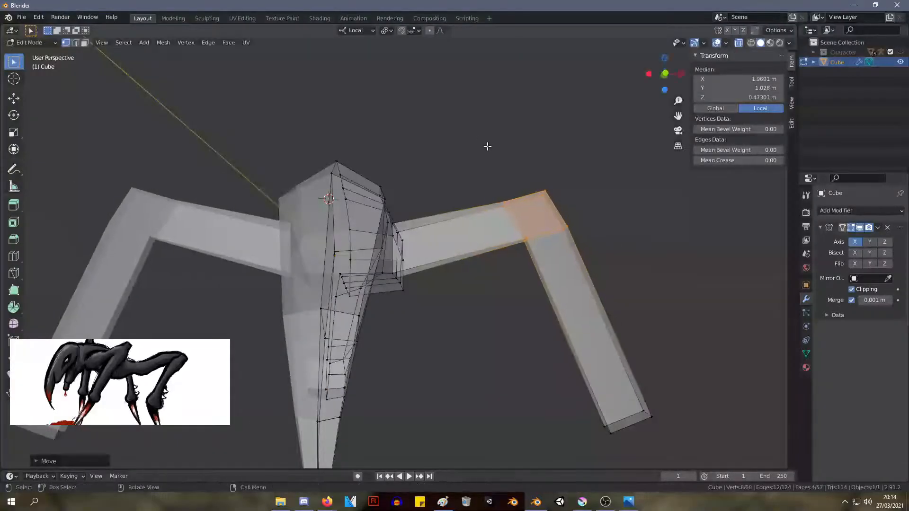
{"action": "middle_click_drag", "start_coordinate": [570, 275], "coordinate": [523, 311]}
{"action": "key", "text": "g"}
{"action": "left_click", "coordinate": [517, 311]}
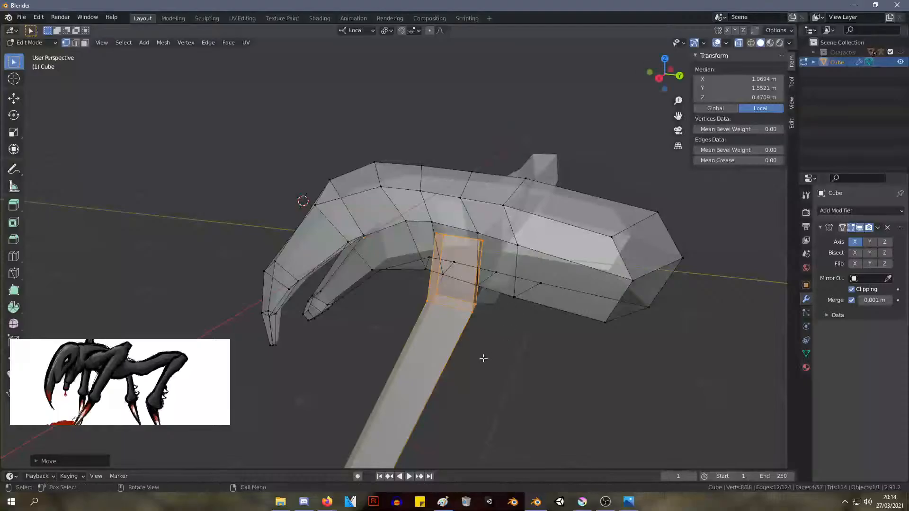
Select the bottom face of the leg, rotate it to align with the leg and scale it down
{"action": "middle_click_drag", "start_coordinate": [377, 325], "coordinate": [493, 304]}
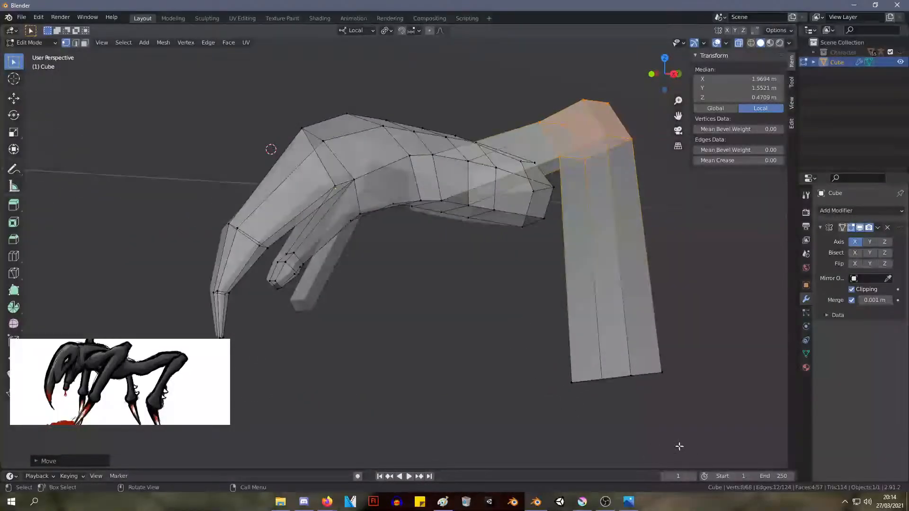
{"action": "middle_click_drag", "start_coordinate": [668, 386], "coordinate": [478, 367]}
{"action": "left_click_drag", "start_coordinate": [477, 367], "coordinate": [300, 258]}
{"action": "key", "text": "s"}
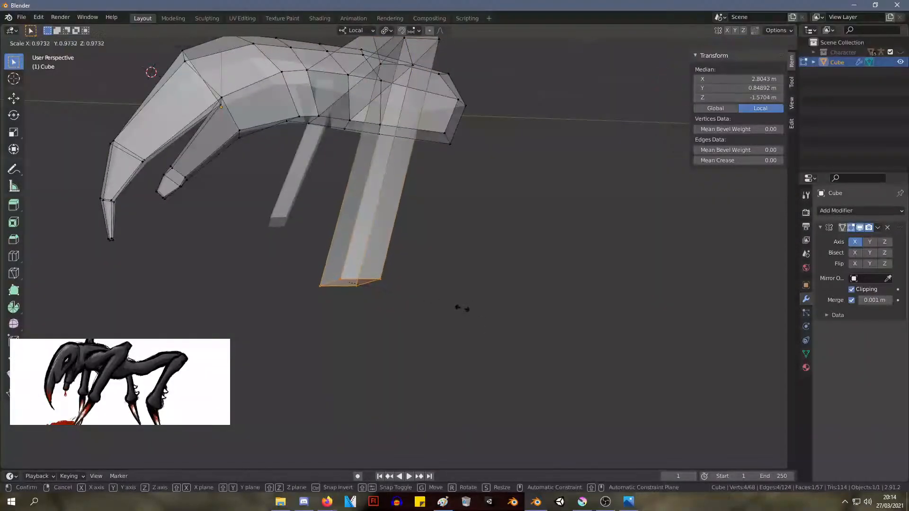
{"action": "left_click", "coordinate": [475, 301]}
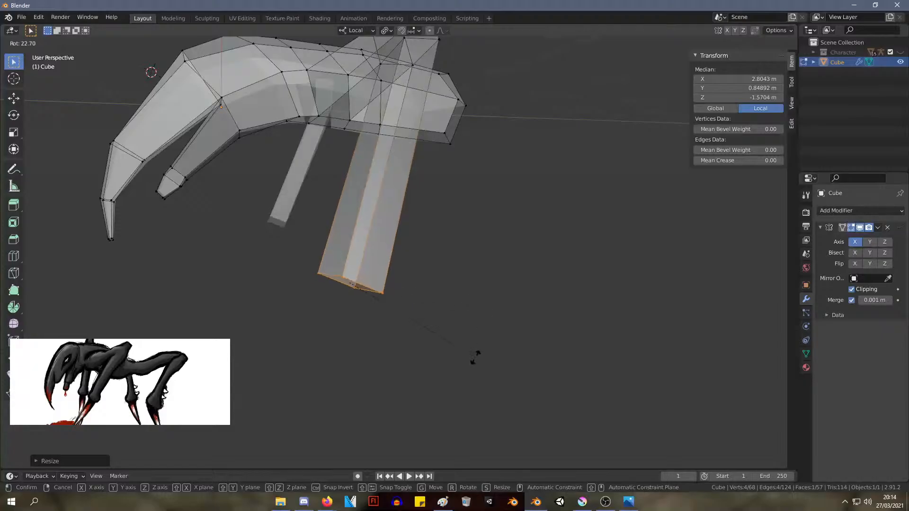
{"action": "middle_click_drag", "start_coordinate": [471, 335], "coordinate": [447, 325]}
{"action": "scroll", "coordinate": [546, 334], "scroll_direction": "up", "scroll_amount": 3}
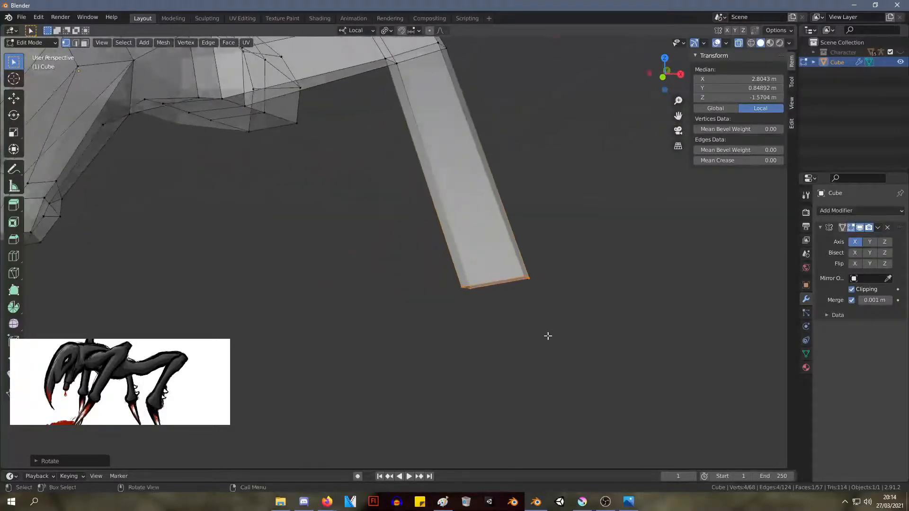
{"action": "key", "text": "s"}
{"action": "left_click", "coordinate": [539, 330]}
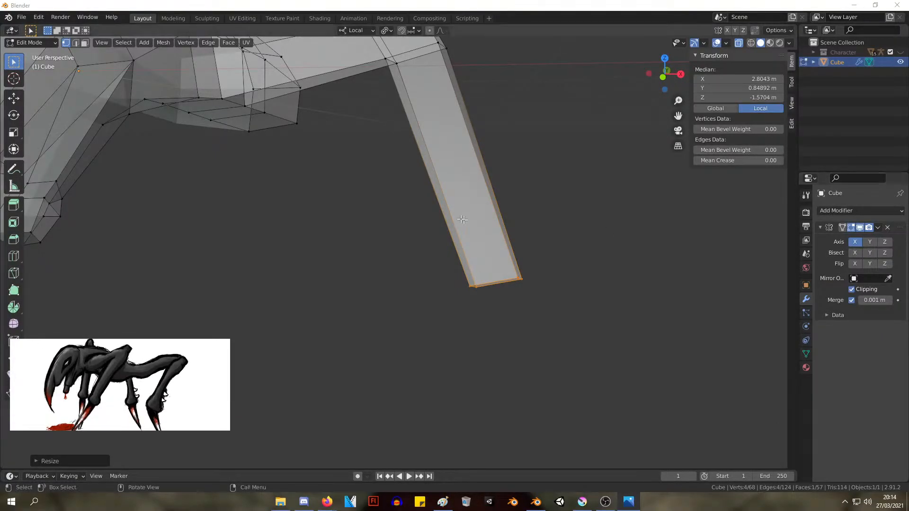
Shift the bottom end of the leg backward and slightly inward
{"action": "middle_click_drag", "start_coordinate": [463, 219], "coordinate": [367, 336]}
{"action": "left_click_drag", "start_coordinate": [402, 345], "coordinate": [294, 258]}
{"action": "key", "text": "g"}
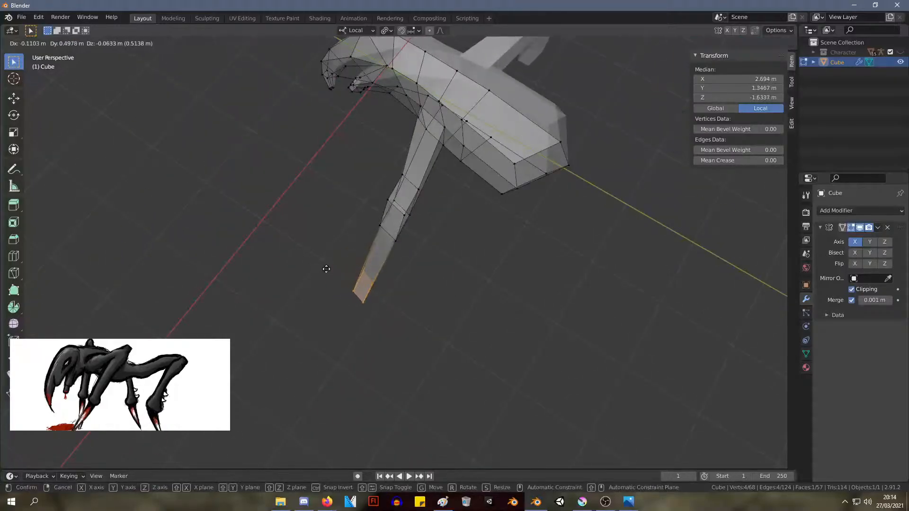
{"action": "left_click", "coordinate": [341, 270]}
Select the knee section of the leg and shift it slightly inward and back
{"action": "left_click_drag", "start_coordinate": [390, 203], "coordinate": [389, 203]}
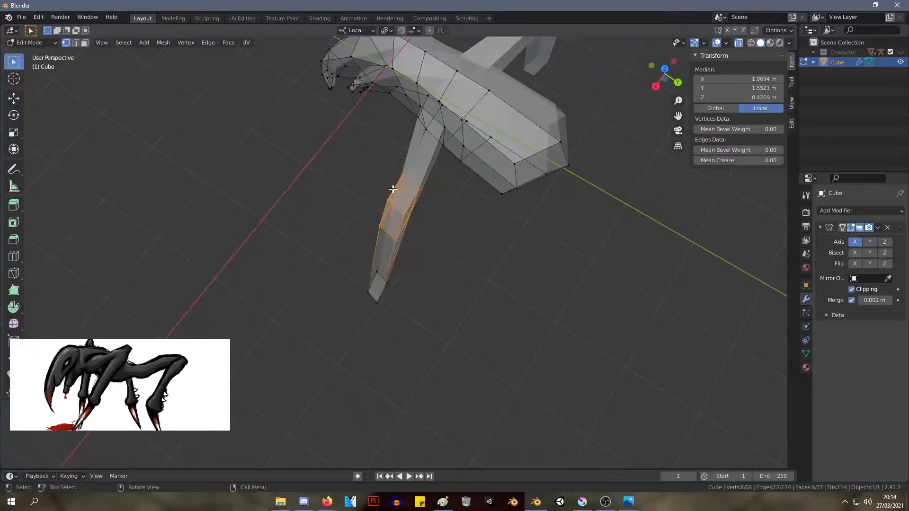
{"action": "key", "text": "g"}
{"action": "left_click", "coordinate": [411, 192]}
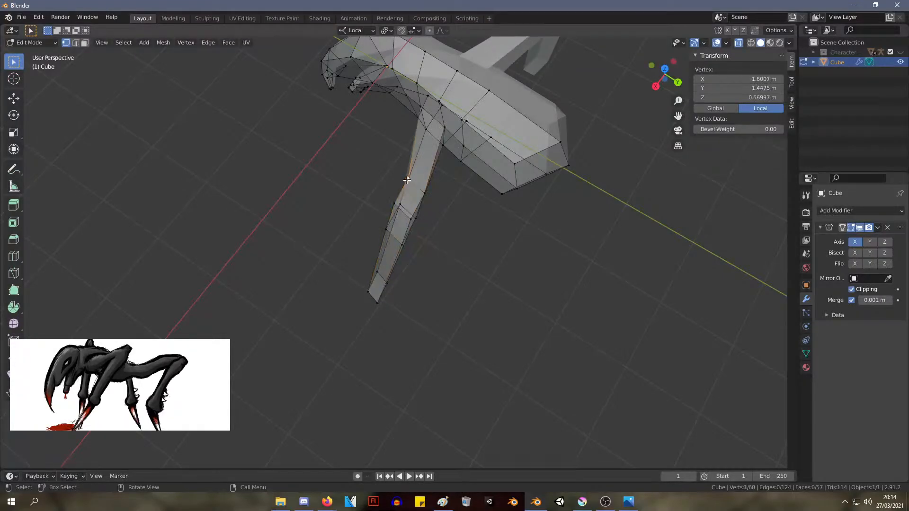
{"action": "left_click", "coordinate": [401, 179]}
{"action": "middle_click_drag", "start_coordinate": [400, 213], "coordinate": [417, 142]}
Move the leg's bottom face forward to a median of about X 2.52 m, Y 0.75 m, Z -1.54 m
{"action": "left_click_drag", "start_coordinate": [454, 317], "coordinate": [313, 239]}
{"action": "key", "text": "g"}
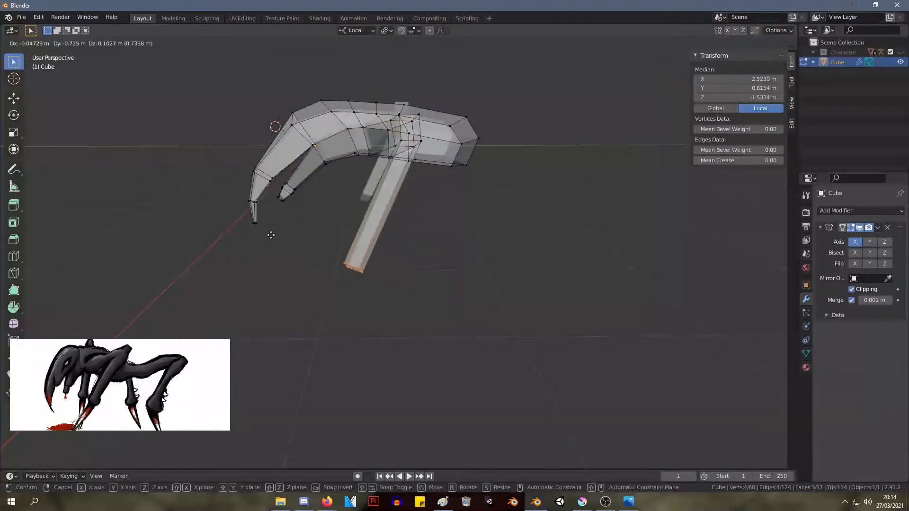
{"action": "left_click", "coordinate": [269, 235]}
Select the knee section, rotate it and move it back to a median of about X 1.81 m, Y 1.89 m, Z 0.37 m
{"action": "middle_click_drag", "start_coordinate": [268, 235], "coordinate": [492, 237]}
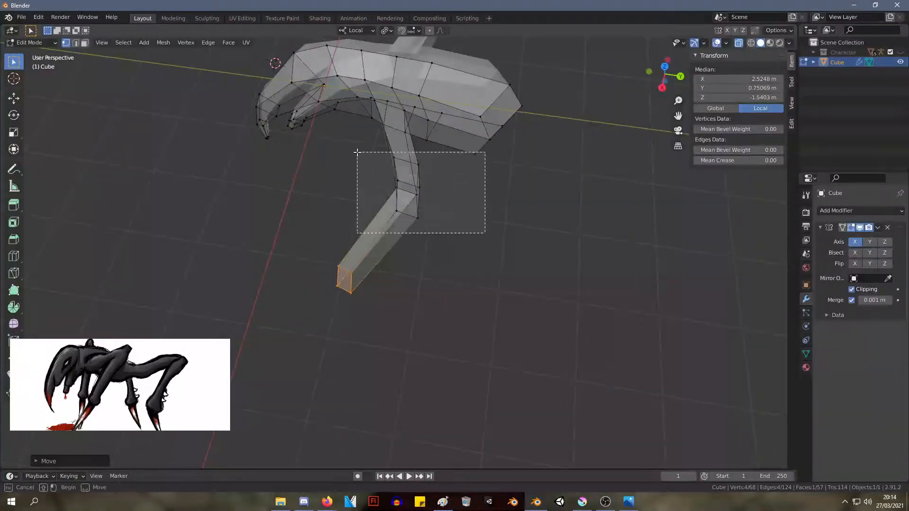
{"action": "key", "text": "r"}
{"action": "left_click", "coordinate": [451, 175]}
{"action": "key", "text": "g"}
{"action": "left_click", "coordinate": [464, 176]}
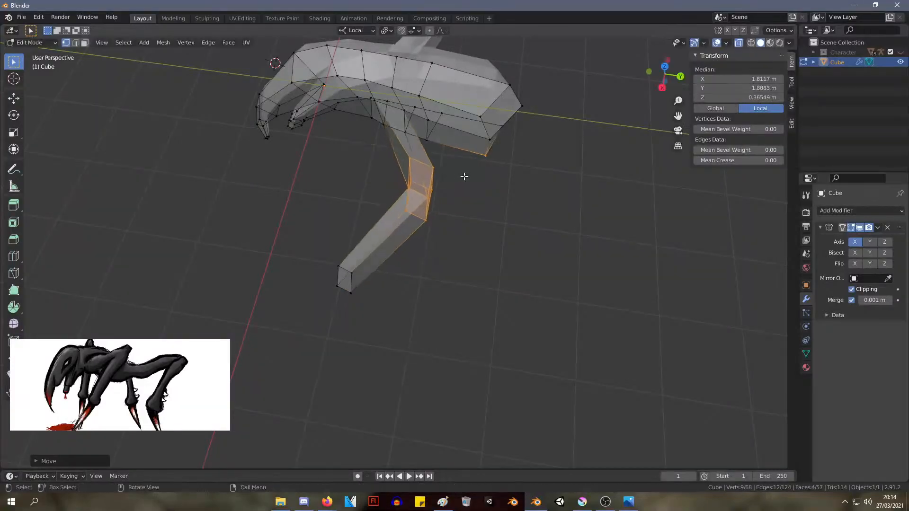
Reposition the rear upper vertices of the knee, placing the inner one at about X 1.64 m, Y 1.85 m, Z 0.60 m
{"action": "scroll", "coordinate": [449, 226], "scroll_direction": "up", "scroll_amount": 3}
{"action": "scroll", "coordinate": [449, 228], "scroll_direction": "down", "scroll_amount": 2}
{"action": "middle_click_drag", "start_coordinate": [449, 227], "coordinate": [424, 280]}
{"action": "scroll", "coordinate": [434, 180], "scroll_direction": "up", "scroll_amount": 2}
{"action": "scroll", "coordinate": [425, 280], "scroll_direction": "up", "scroll_amount": 3}
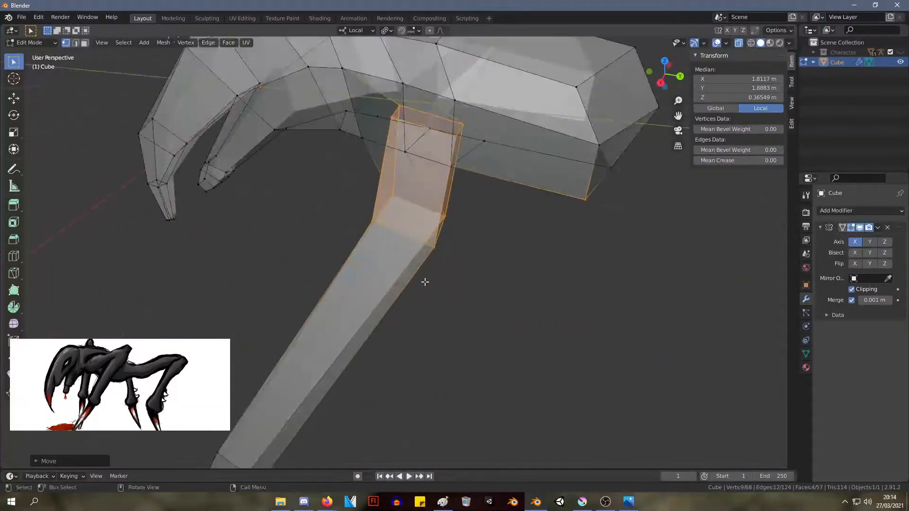
{"action": "left_click", "coordinate": [400, 62]}
{"action": "key", "text": "g"}
{"action": "left_click", "coordinate": [379, 67]}
{"action": "mouse_move", "coordinate": [517, 115]}
{"action": "middle_mouse_down"}
{"action": "mouse_move", "coordinate": [491, 130]}
{"action": "mouse_move", "coordinate": [501, 125]}
{"action": "middle_mouse_up"}
{"action": "left_click", "coordinate": [396, 111]}
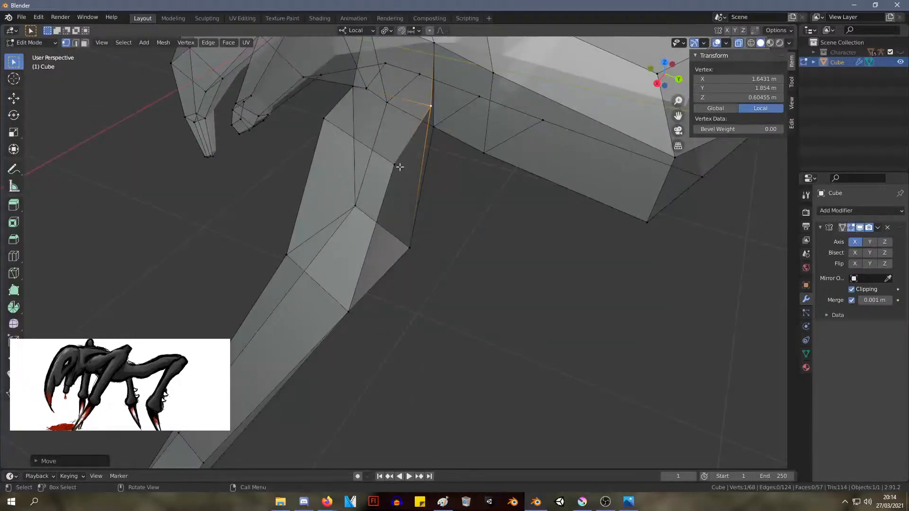
{"action": "key", "text": "g"}
{"action": "left_click", "coordinate": [396, 227]}
Widen the knee's lower outer edge by moving its rear vertex back and its front vertex to about X 2.24 m, Y 1.76 m, Z 0.31 m
{"action": "key", "text": "g"}
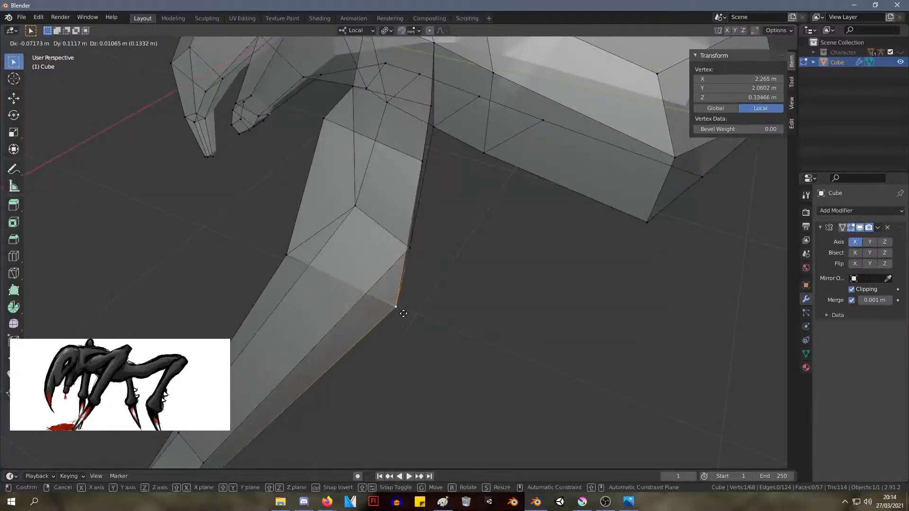
{"action": "left_click", "coordinate": [400, 316]}
{"action": "left_click", "coordinate": [289, 255]}
{"action": "key", "text": "g"}
{"action": "left_click", "coordinate": [317, 277]}
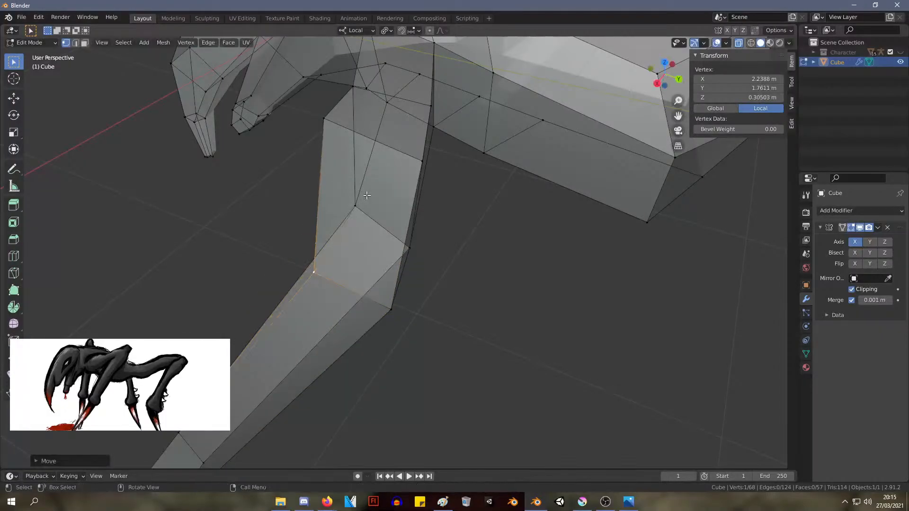
Move the knee's inner lower front vertex to about X 1.82 m, Y 1.60 m, Z 0.21 m and the upper one to about X 2.03 m, Y 1.78 m, Z 0.65 m
{"action": "key", "text": "g"}
{"action": "left_click", "coordinate": [348, 204]}
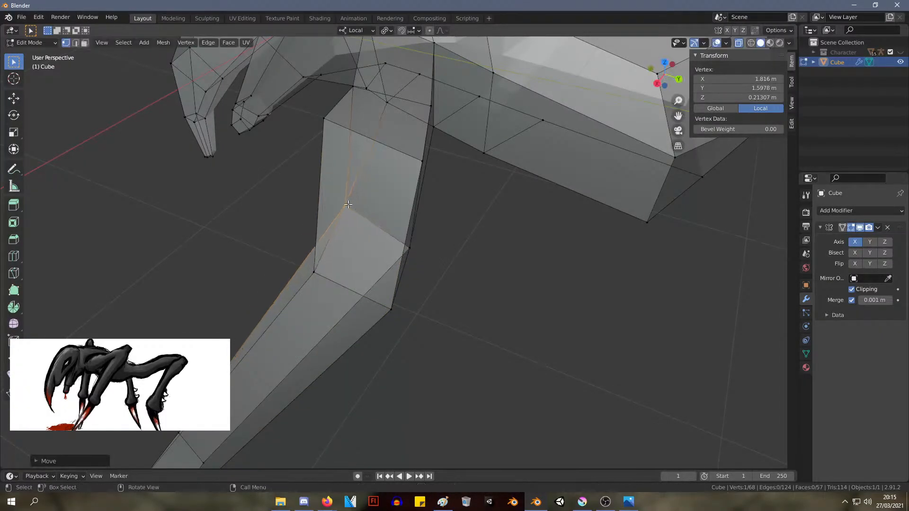
{"action": "key", "text": "g"}
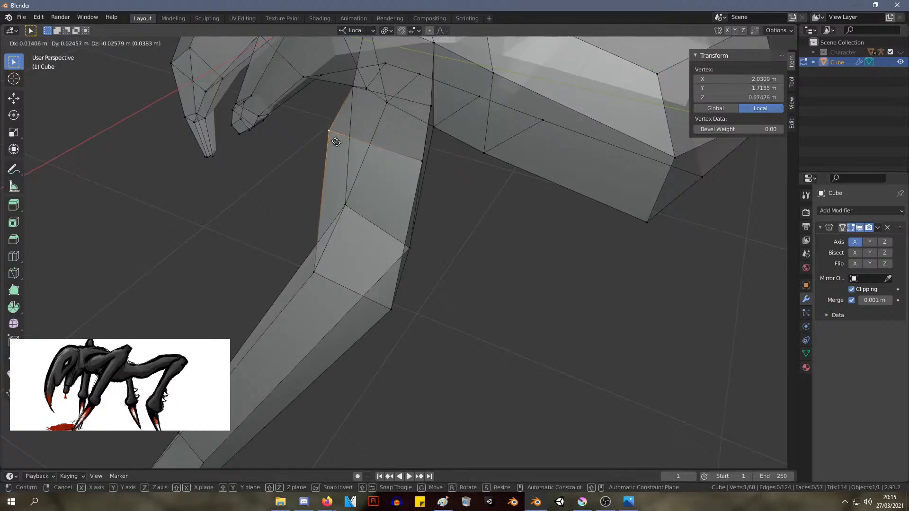
{"action": "left_click", "coordinate": [351, 148]}
Examine the creature's legs and body from several angles, comparing its scale with the human figure
{"action": "middle_click_drag", "start_coordinate": [353, 150], "coordinate": [407, 168]}
{"action": "scroll", "coordinate": [524, 194], "scroll_direction": "down", "scroll_amount": 6}
{"action": "middle_click_drag", "start_coordinate": [319, 160], "coordinate": [408, 163]}
{"action": "scroll", "coordinate": [403, 158], "scroll_direction": "up", "scroll_amount": 3}
{"action": "middle_click_drag", "start_coordinate": [358, 136], "coordinate": [397, 136]}
{"action": "key", "text": "alt+Tab"}
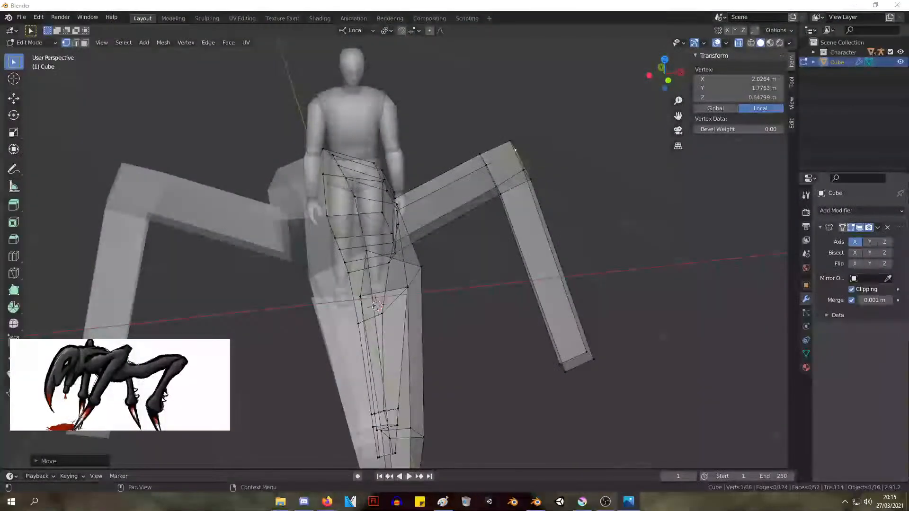
{"action": "middle_click_drag", "start_coordinate": [515, 150], "coordinate": [264, 125]}
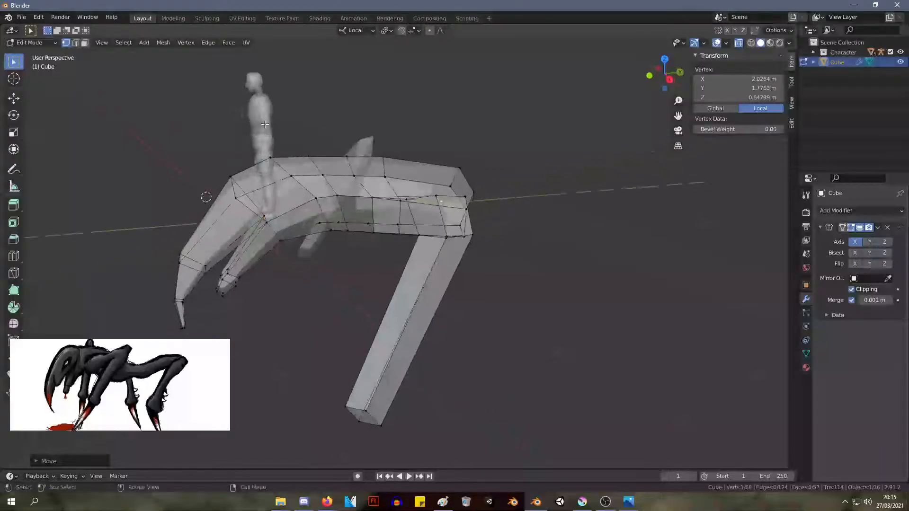
{"action": "scroll", "coordinate": [412, 156], "scroll_direction": "up", "scroll_amount": 4}
{"action": "middle_click_drag", "start_coordinate": [412, 156], "coordinate": [445, 138]}
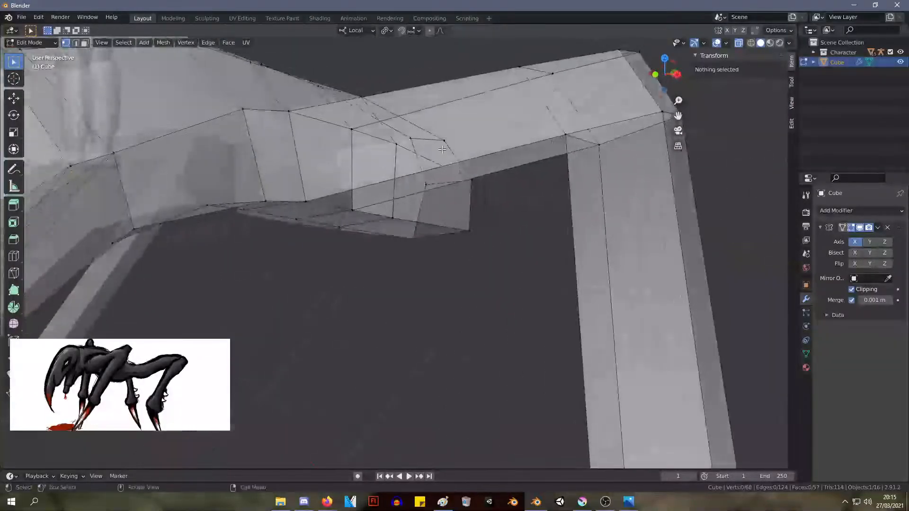
{"action": "scroll", "coordinate": [426, 142], "scroll_direction": "down", "scroll_amount": 4}
{"action": "middle_click_drag", "start_coordinate": [374, 150], "coordinate": [400, 110]}
{"action": "scroll", "coordinate": [400, 109], "scroll_direction": "up", "scroll_amount": 2}
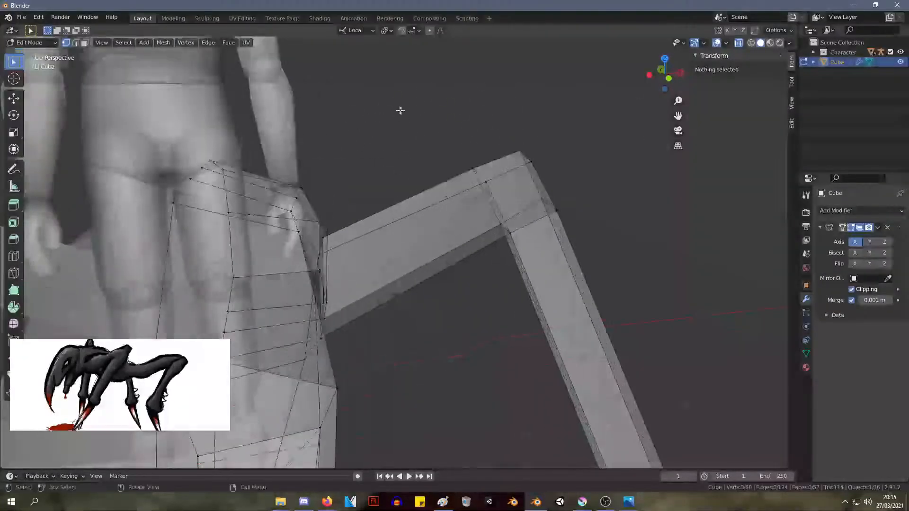
{"action": "middle_click_drag", "start_coordinate": [336, 90], "coordinate": [428, 196]}
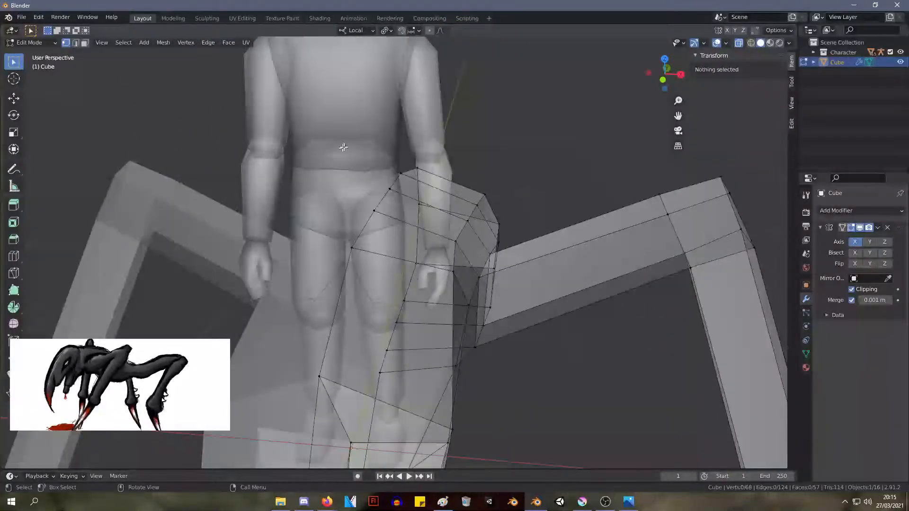
{"action": "middle_click_drag", "start_coordinate": [344, 147], "coordinate": [440, 130]}
{"action": "left_click", "coordinate": [845, 52]}
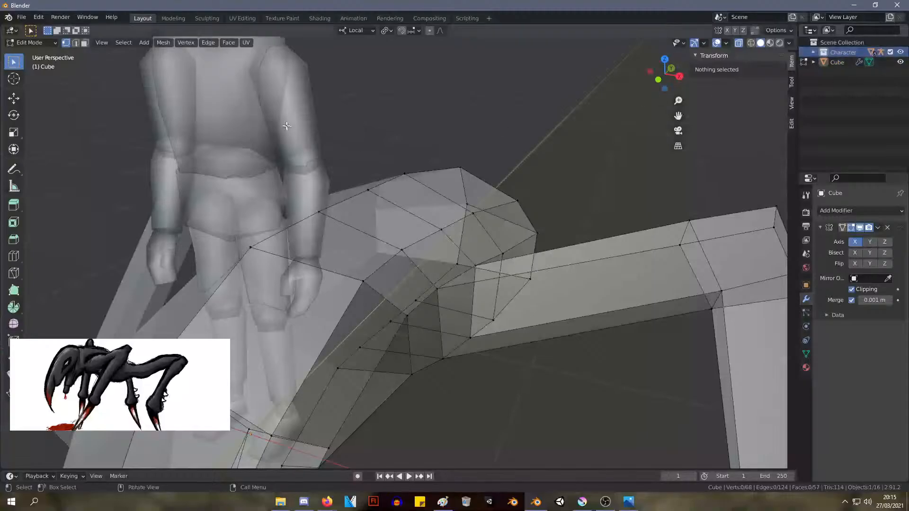
{"action": "key", "text": "a"}
{"action": "right_click", "coordinate": [280, 98]}
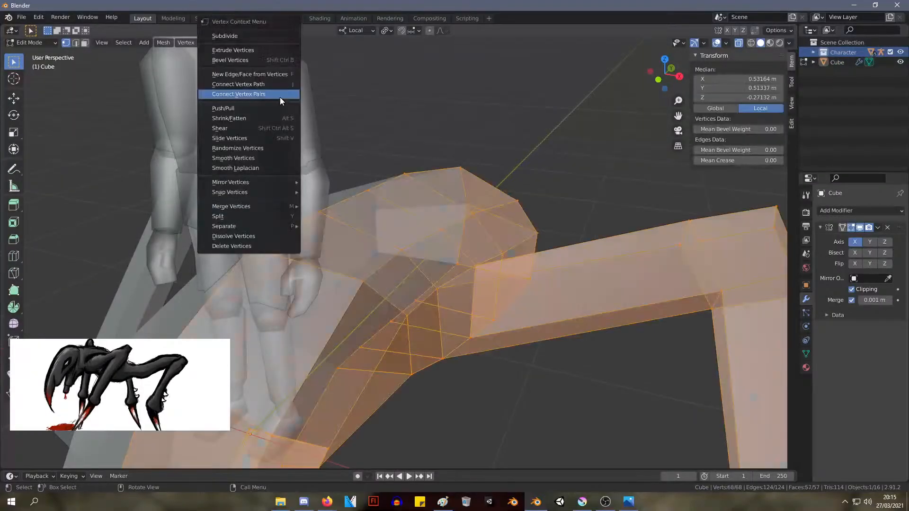
Switch to Object Mode, apply Shade Flat to all objects including the human figure and the creature, and clear the selection
{"action": "key", "text": "Tab"}
{"action": "left_click", "coordinate": [233, 113]}
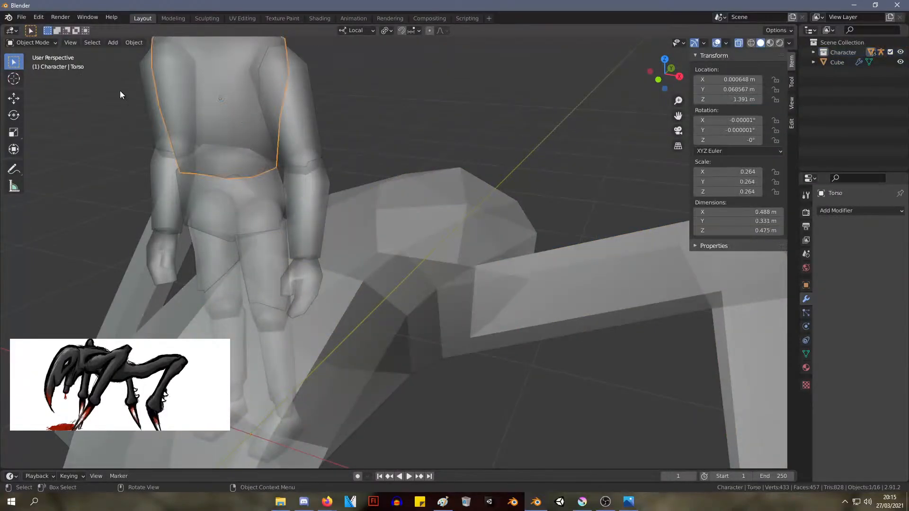
{"action": "key", "text": "a"}
{"action": "left_click", "coordinate": [831, 54]}
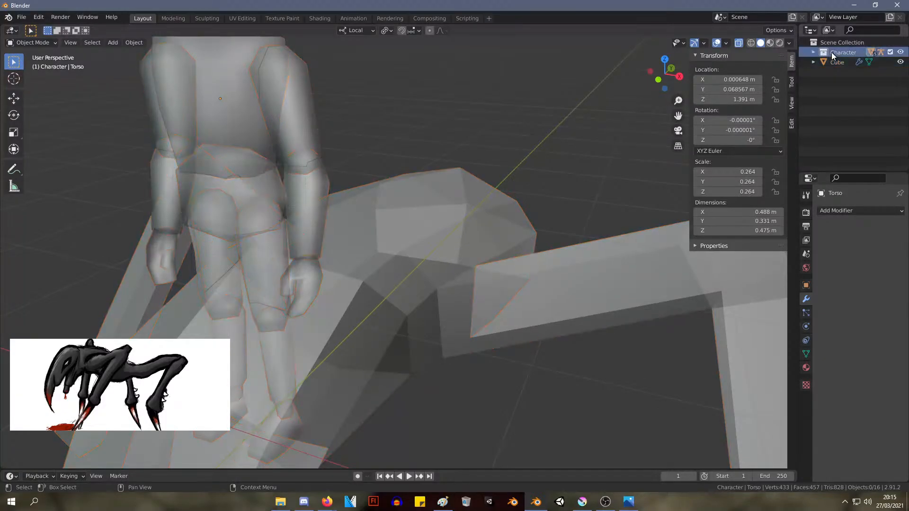
{"action": "right_click", "coordinate": [834, 53]}
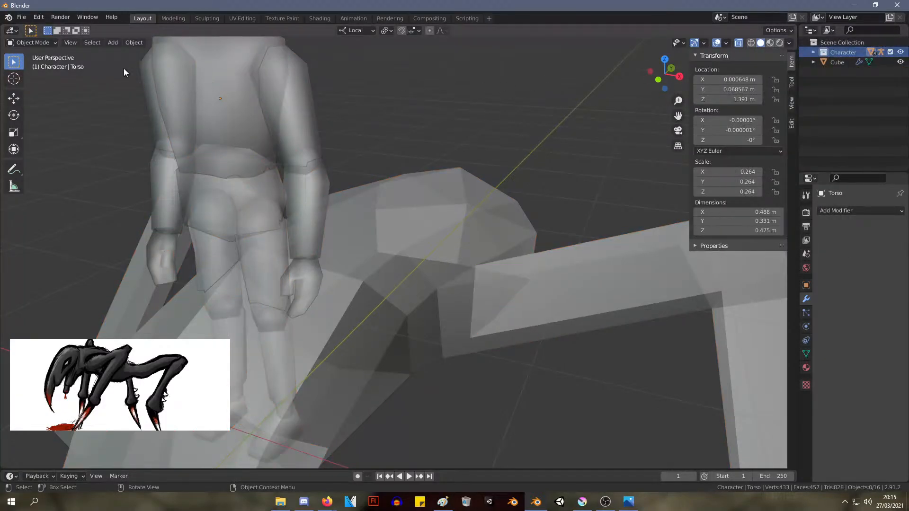
{"action": "left_click", "coordinate": [135, 43]}
{"action": "key", "text": "a"}
{"action": "left_click", "coordinate": [134, 43]}
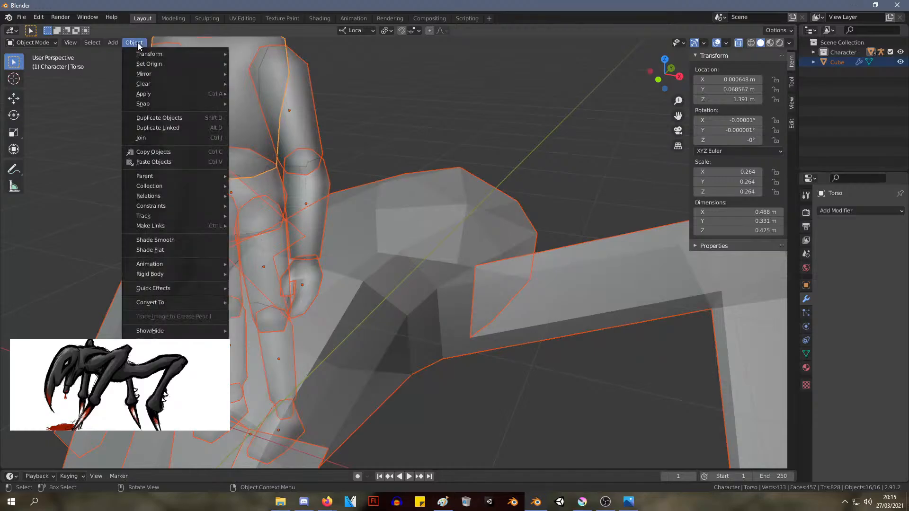
{"action": "left_click", "coordinate": [206, 250]}
{"action": "key", "text": "alt+a"}
{"action": "middle_click_drag", "start_coordinate": [363, 98], "coordinate": [408, 122]}
{"action": "scroll", "coordinate": [397, 118], "scroll_direction": "up", "scroll_amount": 4}
{"action": "scroll", "coordinate": [375, 124], "scroll_direction": "down", "scroll_amount": 4}
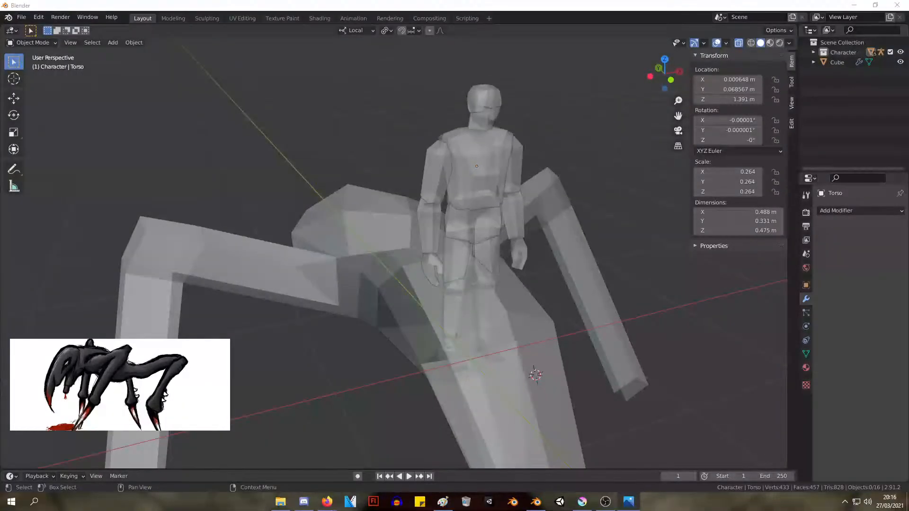
Hide the Character collection so that only the creature remains in the scene
{"action": "middle_click_drag", "start_coordinate": [364, 164], "coordinate": [413, 219]}
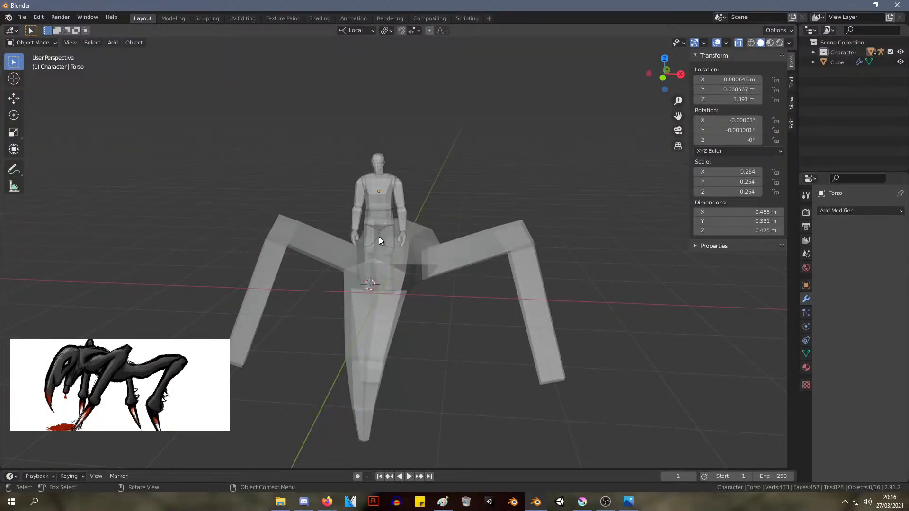
{"action": "middle_click_drag", "start_coordinate": [379, 240], "coordinate": [392, 206]}
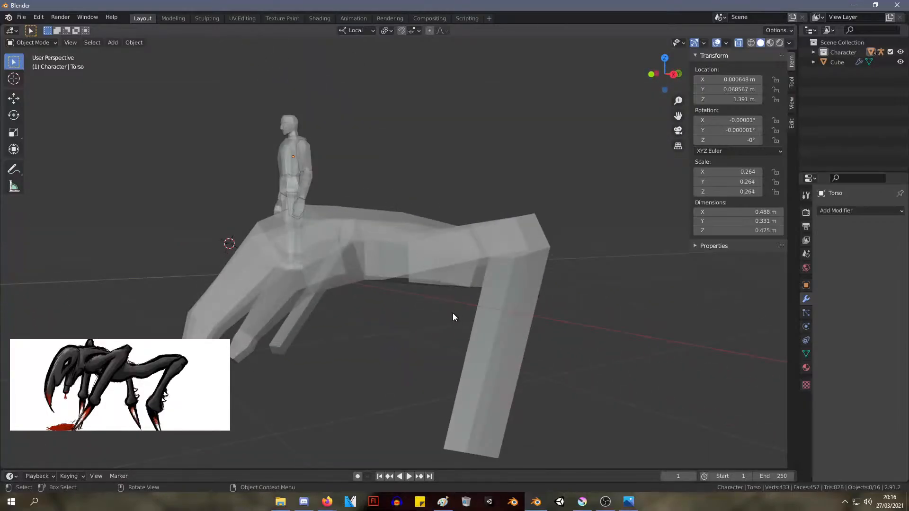
{"action": "middle_click_drag", "start_coordinate": [294, 166], "coordinate": [352, 177]}
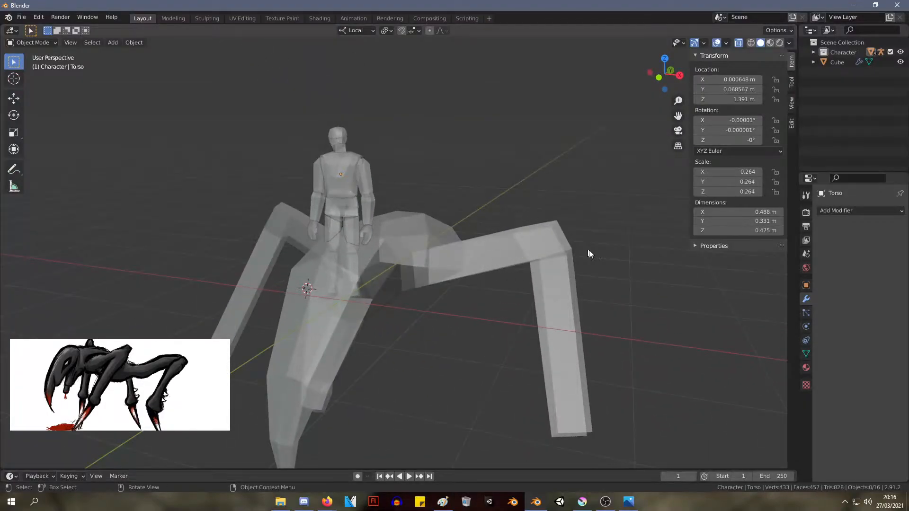
{"action": "middle_click_drag", "start_coordinate": [506, 234], "coordinate": [406, 245]}
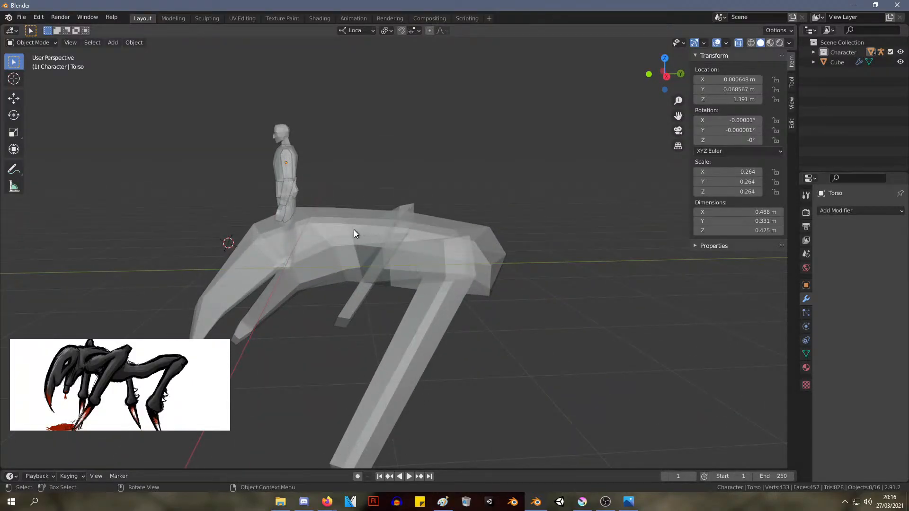
{"action": "middle_click_drag", "start_coordinate": [354, 229], "coordinate": [458, 242]}
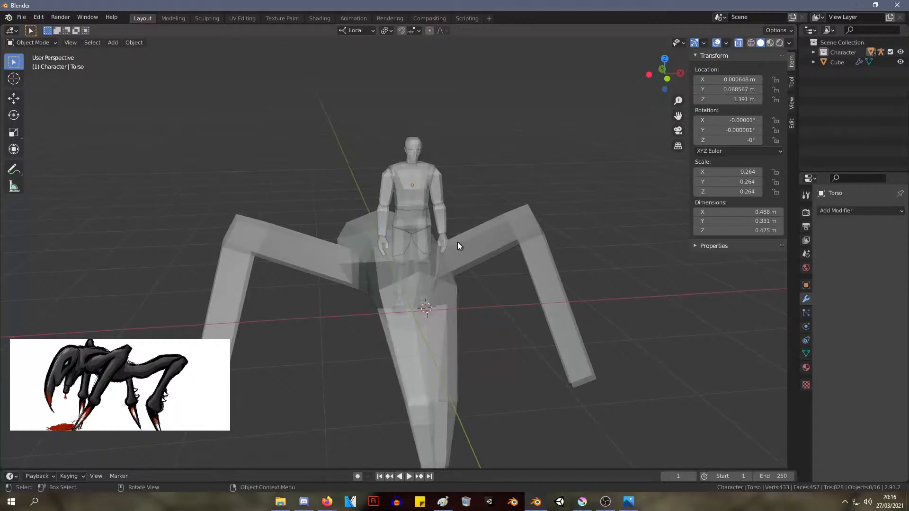
{"action": "scroll", "coordinate": [410, 227], "scroll_direction": "up", "scroll_amount": 3}
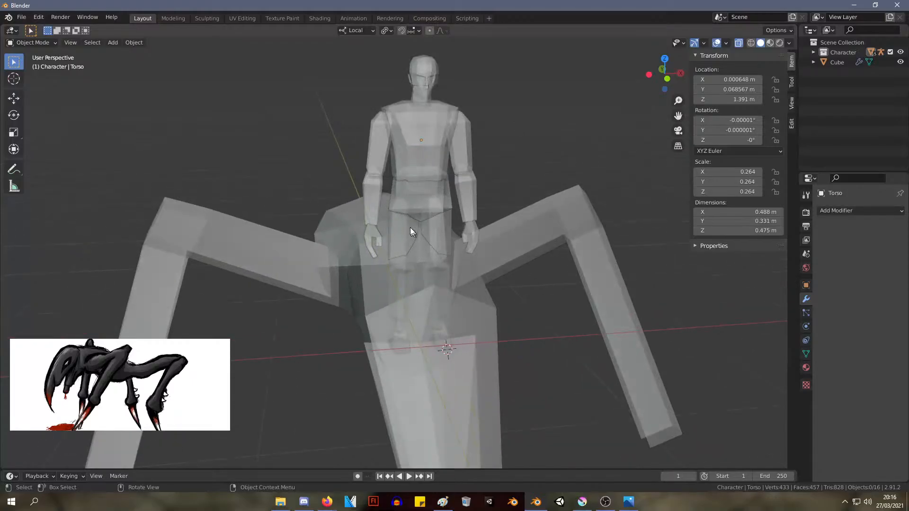
{"action": "left_click", "coordinate": [900, 52]}
{"action": "middle_click_drag", "start_coordinate": [578, 172], "coordinate": [464, 154]}
{"action": "scroll", "coordinate": [429, 165], "scroll_direction": "down", "scroll_amount": 2}
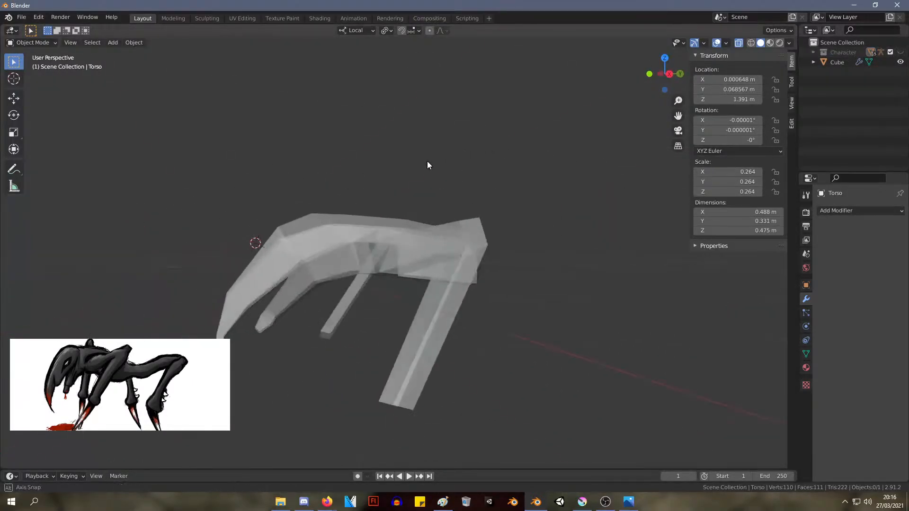
Apply Shade Smooth to the creature, clear the selection and check the smoothed surface
{"action": "left_click", "coordinate": [841, 61]}
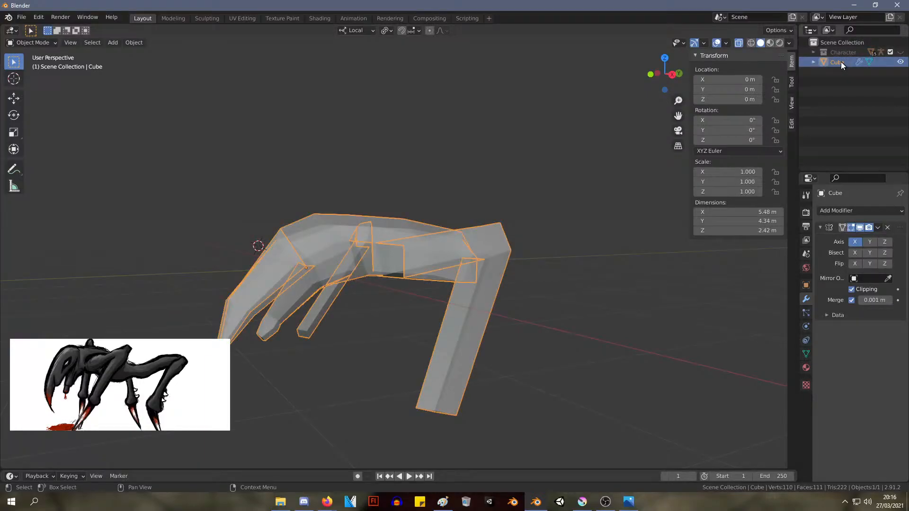
{"action": "right_click", "coordinate": [365, 254]}
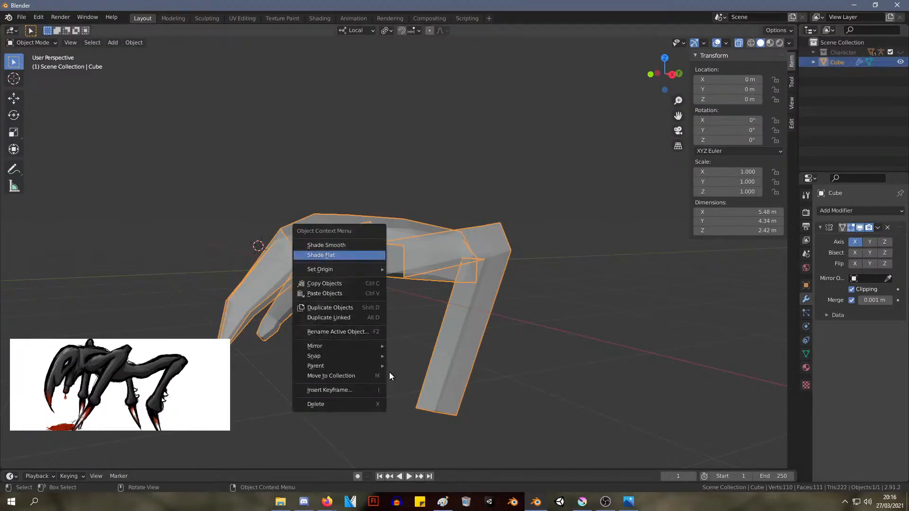
{"action": "left_click", "coordinate": [359, 245]}
{"action": "left_click", "coordinate": [411, 195]}
{"action": "middle_click_drag", "start_coordinate": [414, 192], "coordinate": [306, 231]}
{"action": "scroll", "coordinate": [316, 198], "scroll_direction": "down", "scroll_amount": 5}
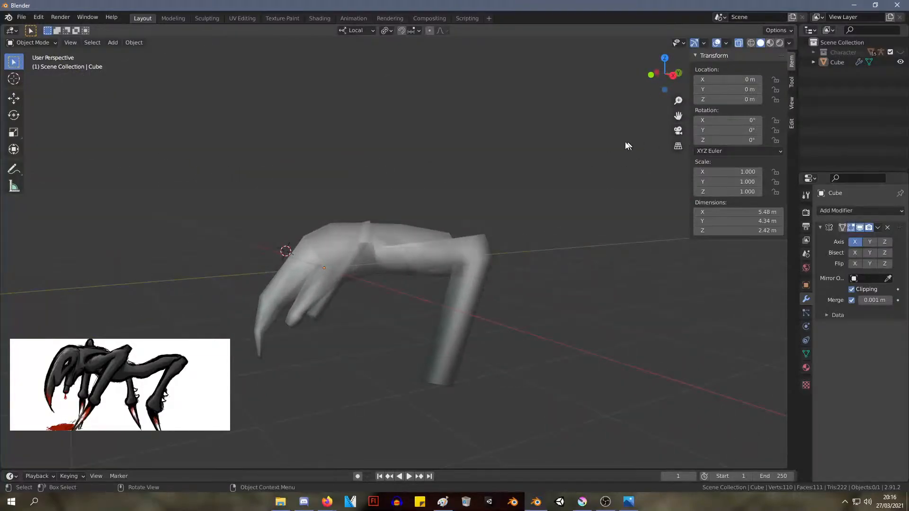
Switch the creature back to Shade Flat and clear the selection
{"action": "right_click", "coordinate": [402, 291]}
{"action": "right_click", "coordinate": [354, 289]}
{"action": "left_click", "coordinate": [333, 278]}
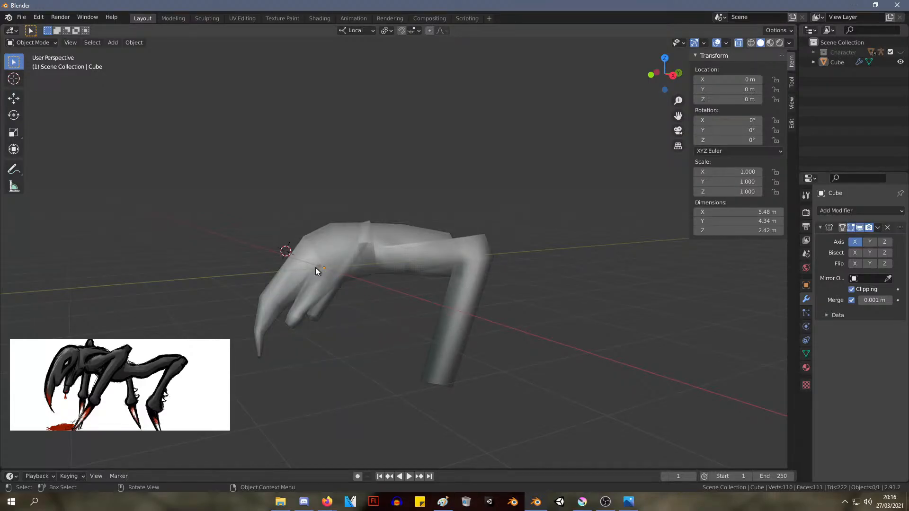
{"action": "left_click", "coordinate": [358, 263]}
{"action": "right_click", "coordinate": [354, 260]}
{"action": "left_click", "coordinate": [352, 260]}
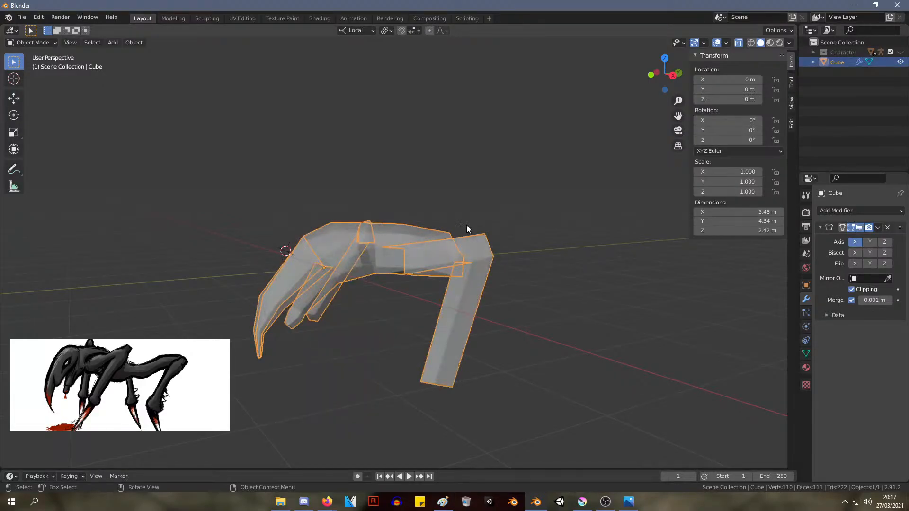
{"action": "left_click", "coordinate": [559, 215]}
In Edit Mode and right orthographic view, widen the leg's lower end by moving its rear vertices back and its front vertices forward
{"action": "left_click", "coordinate": [381, 250]}
{"action": "key", "text": "Tab"}
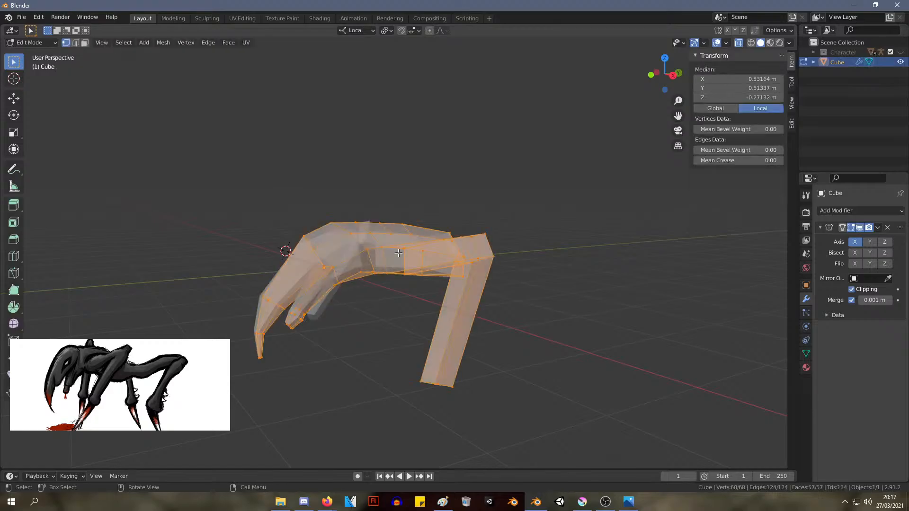
{"action": "key", "text": "KP_1"}
{"action": "key", "text": "KP_3"}
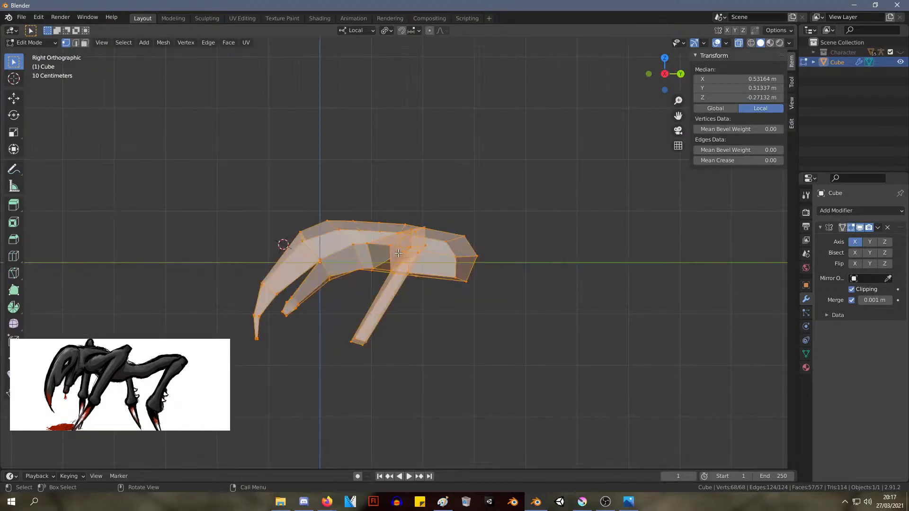
{"action": "scroll", "coordinate": [379, 296], "scroll_direction": "up", "scroll_amount": 2}
{"action": "left_click_drag", "start_coordinate": [377, 429], "coordinate": [302, 365]}
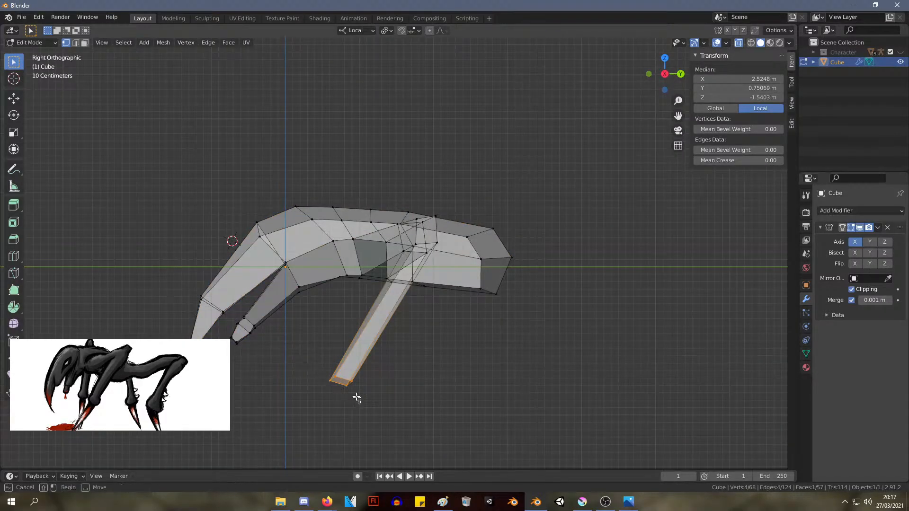
{"action": "key", "text": "g"}
{"action": "left_click", "coordinate": [340, 375]}
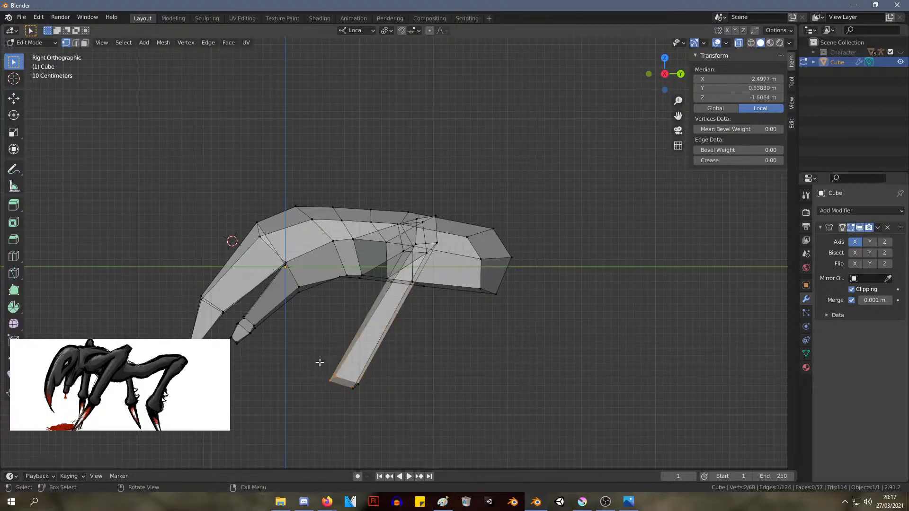
{"action": "key", "text": "g"}
{"action": "left_click", "coordinate": [332, 368]}
Move the knee's lower front edge forward to about Y 1.53 m and shift its inner lower rear vertex slightly back
{"action": "middle_click_drag", "start_coordinate": [332, 368], "coordinate": [397, 348]}
{"action": "left_click", "coordinate": [379, 322], "text": "shift"}
{"action": "key", "text": "g"}
{"action": "left_click", "coordinate": [355, 286]}
{"action": "key", "text": "g"}
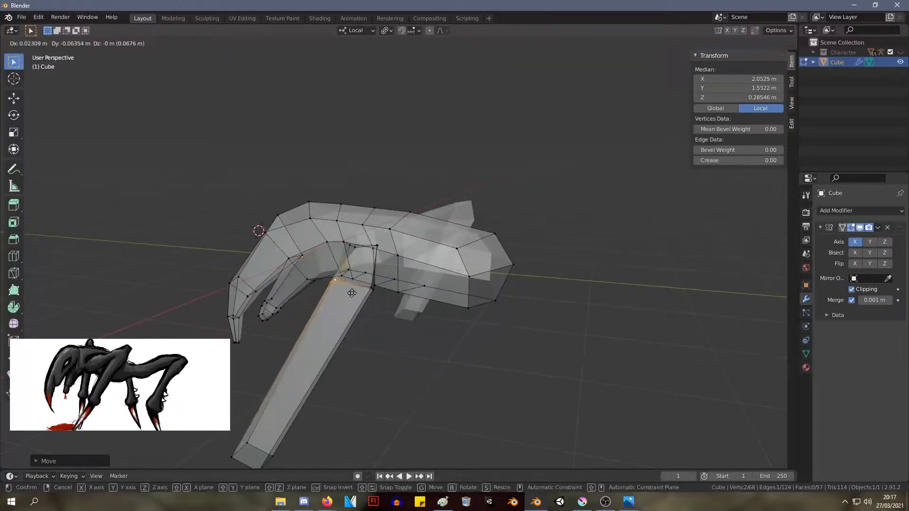
{"action": "key", "text": "g"}
{"action": "left_click", "coordinate": [369, 299]}
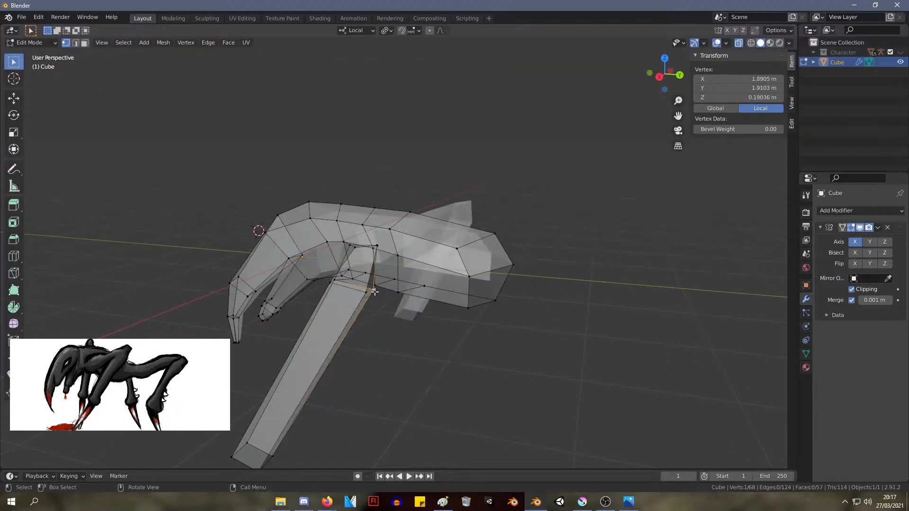
{"action": "key", "text": "g"}
{"action": "left_click", "coordinate": [377, 291]}
{"action": "middle_click_drag", "start_coordinate": [377, 290], "coordinate": [396, 288]}
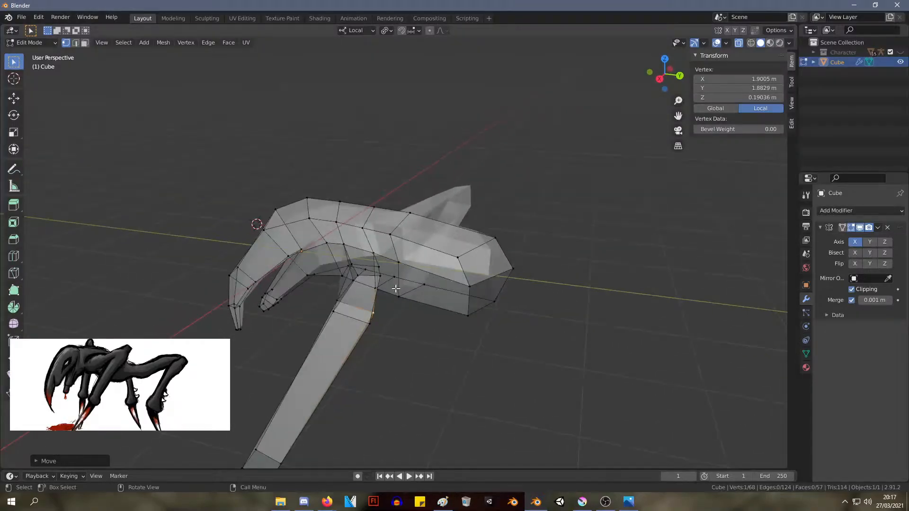
Move the knee's upper rear vertex to about X 2.14 m, Y 1.93 m and its upper front vertex to about X 2.08 m, Y 1.59 m
{"action": "left_click", "coordinate": [343, 278]}
{"action": "left_click", "coordinate": [379, 285]}
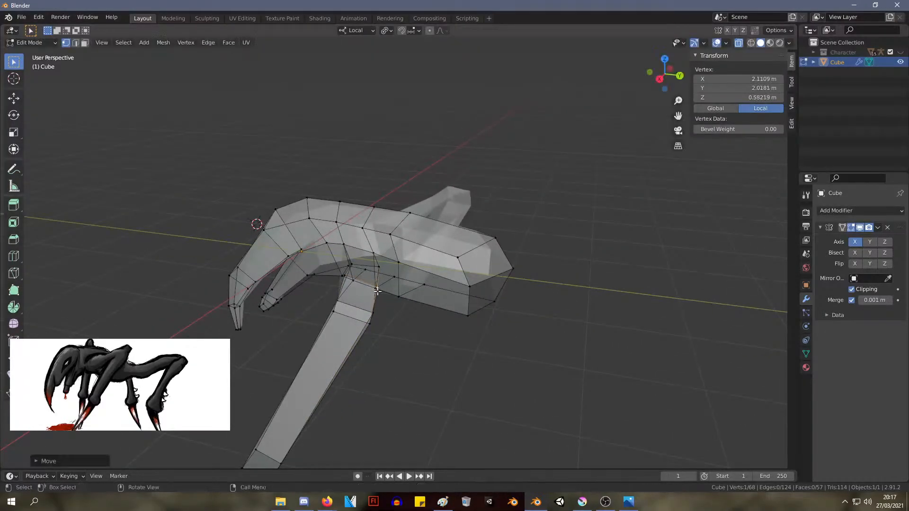
{"action": "middle_click_drag", "start_coordinate": [379, 285], "coordinate": [450, 163]}
{"action": "left_click", "coordinate": [446, 173]}
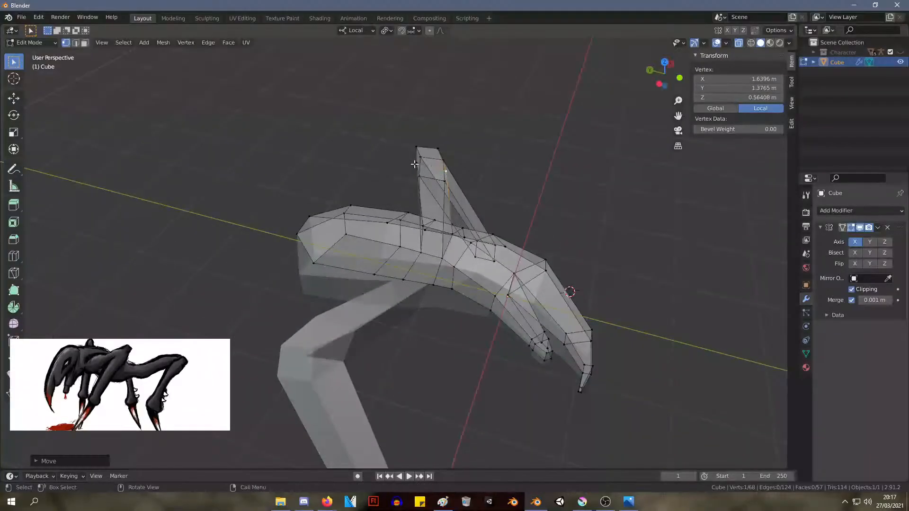
{"action": "left_click", "coordinate": [424, 161]}
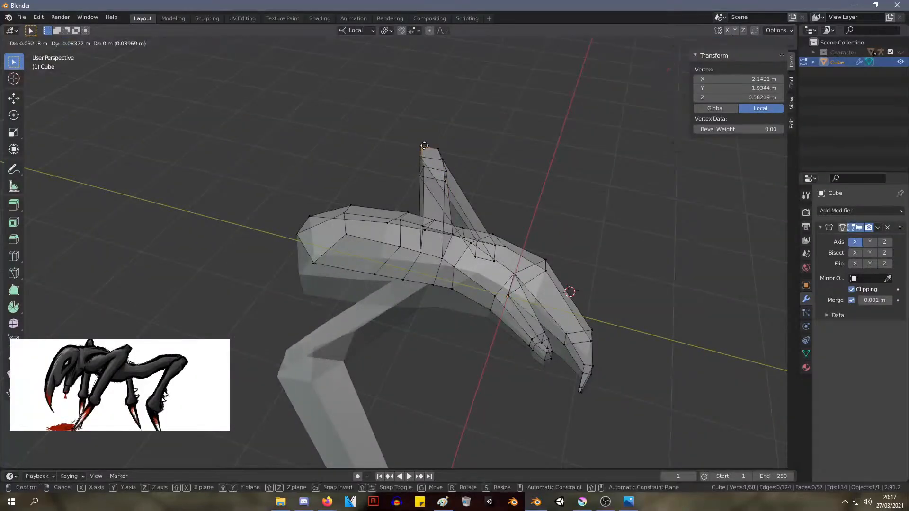
{"action": "left_click", "coordinate": [425, 145]}
{"action": "left_click", "coordinate": [442, 147]}
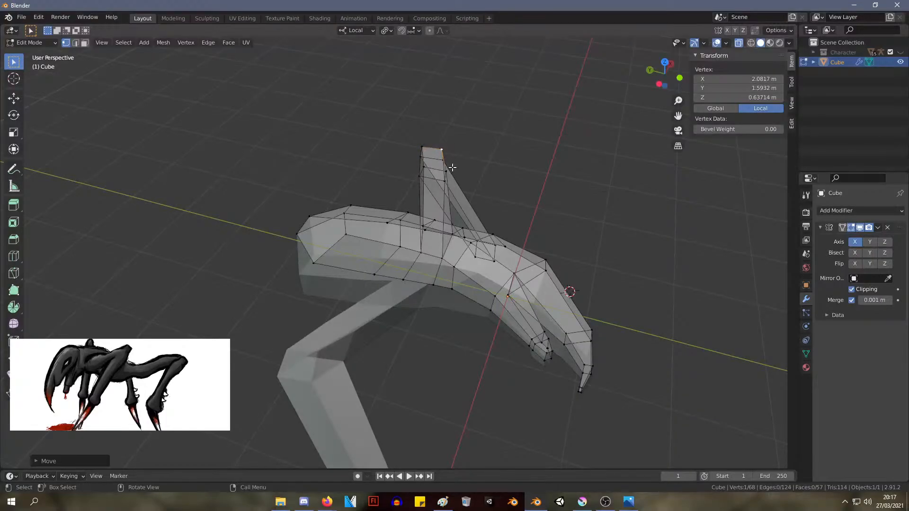
{"action": "middle_click_drag", "start_coordinate": [452, 167], "coordinate": [360, 281]}
Move the knee's inner lower front vertex to about X 1.84 m, Y 1.42 m, Z 0.25 m and nudge the outer lower front vertex forward
{"action": "left_click", "coordinate": [352, 278]}
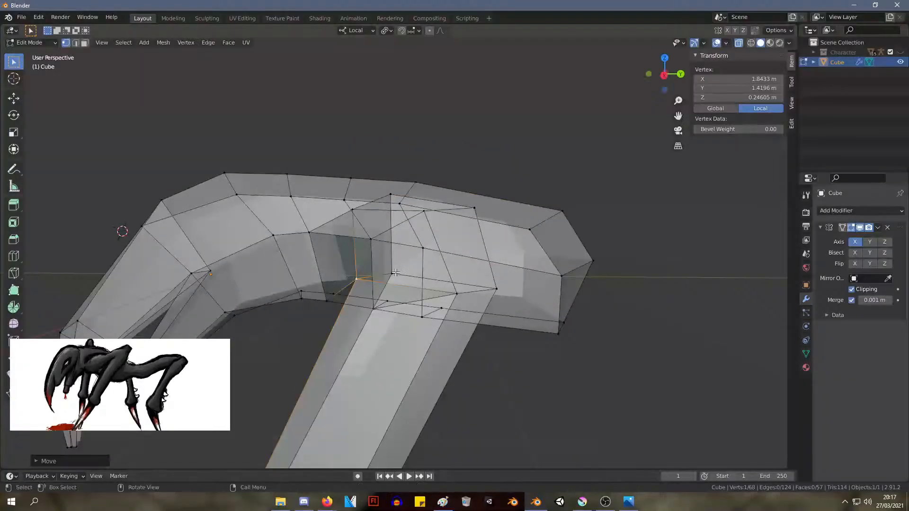
{"action": "left_click", "coordinate": [395, 273]}
{"action": "key", "text": "g"}
{"action": "left_click", "coordinate": [384, 270]}
Pull the knee's outer lower rear vertex forward and up to about X 2.25 m, Y 1.91 m, Z 0.34 m
{"action": "left_click", "coordinate": [494, 288]}
{"action": "key", "text": "g"}
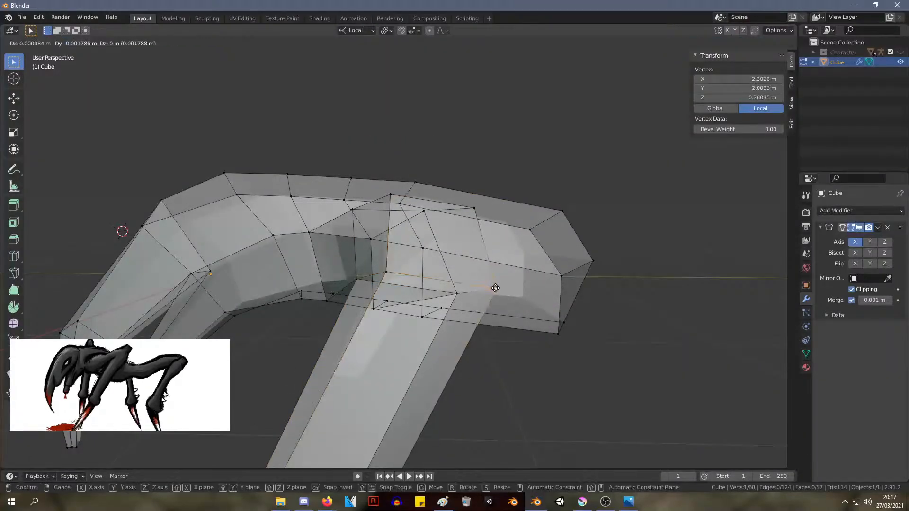
{"action": "left_click", "coordinate": [480, 287]}
{"action": "middle_click_drag", "start_coordinate": [479, 287], "coordinate": [317, 372]}
{"action": "left_click", "coordinate": [102, 356]}
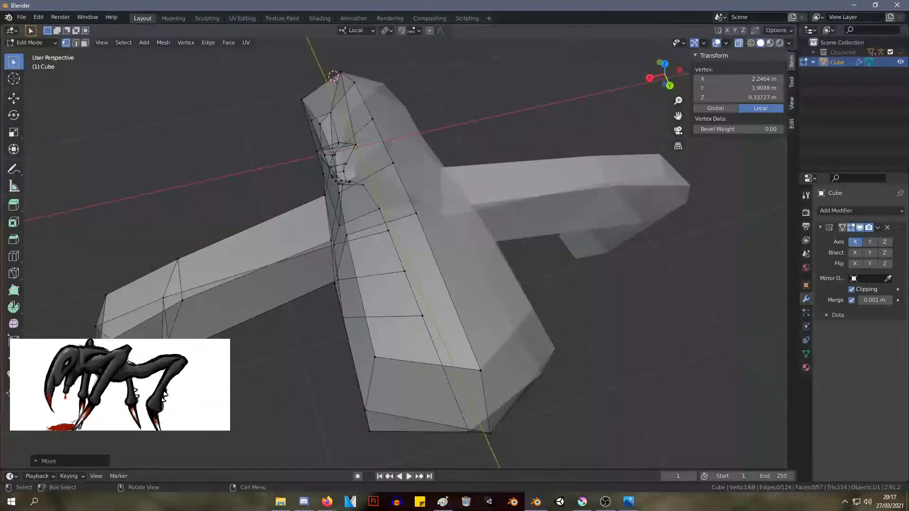
{"action": "left_click", "coordinate": [103, 348]}
{"action": "key", "text": "g"}
{"action": "left_click", "coordinate": [110, 341]}
{"action": "middle_click_drag", "start_coordinate": [117, 313], "coordinate": [122, 312]}
Move the knee's outer lower front vertex to about X 2.27 m, Y 1.53 m and its upper front vertex to about X 2.09 m, Y 1.54 m
{"action": "middle_click_drag", "start_coordinate": [226, 264], "coordinate": [354, 379]}
{"action": "key", "text": "g"}
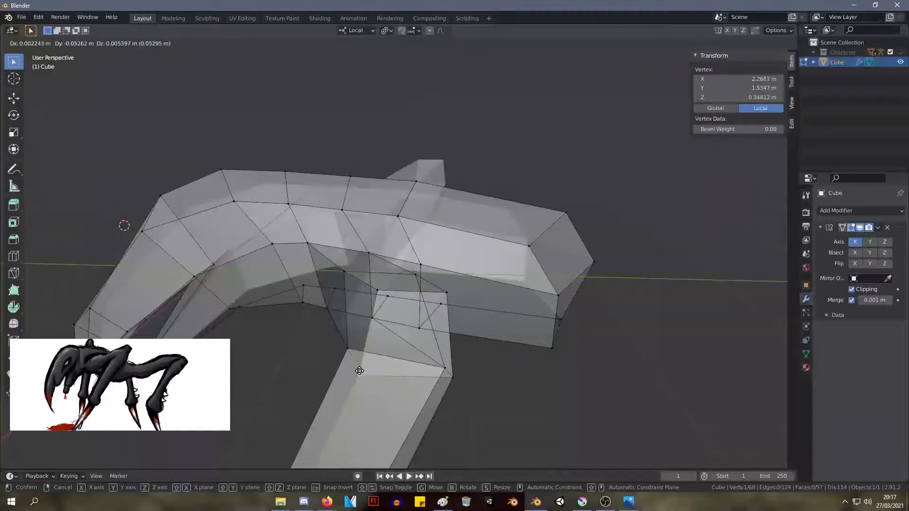
{"action": "left_click", "coordinate": [359, 371]}
{"action": "left_click", "coordinate": [376, 291]}
{"action": "key", "text": "g"}
{"action": "left_click", "coordinate": [367, 288]}
{"action": "middle_click_drag", "start_coordinate": [368, 288], "coordinate": [485, 248]}
Move the knee's inner lower edge inward and down to about X 1.79 m, Y 1.58 m, Z 0.12 m
{"action": "scroll", "coordinate": [537, 275], "scroll_direction": "down", "scroll_amount": 6}
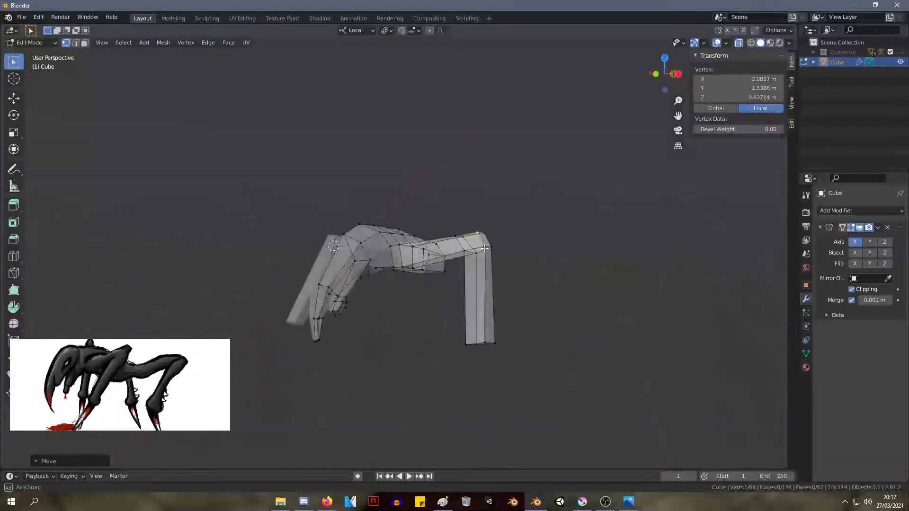
{"action": "middle_click_drag", "start_coordinate": [413, 259], "coordinate": [503, 306]}
{"action": "scroll", "coordinate": [503, 307], "scroll_direction": "up", "scroll_amount": 5}
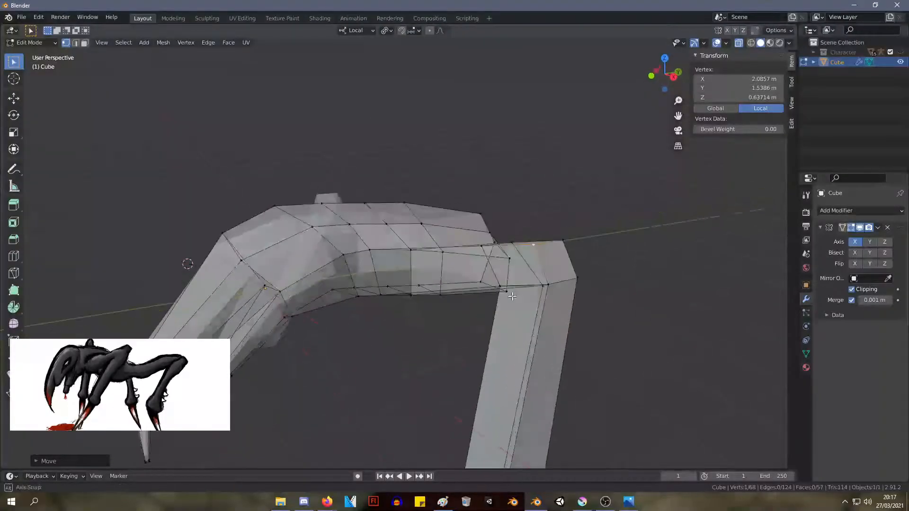
{"action": "left_click_drag", "start_coordinate": [563, 177], "coordinate": [563, 179]}
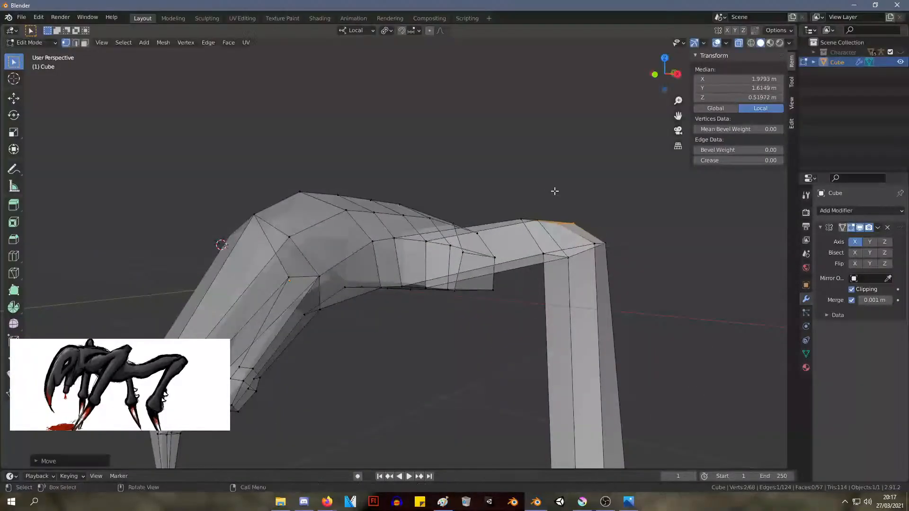
{"action": "key", "text": "g"}
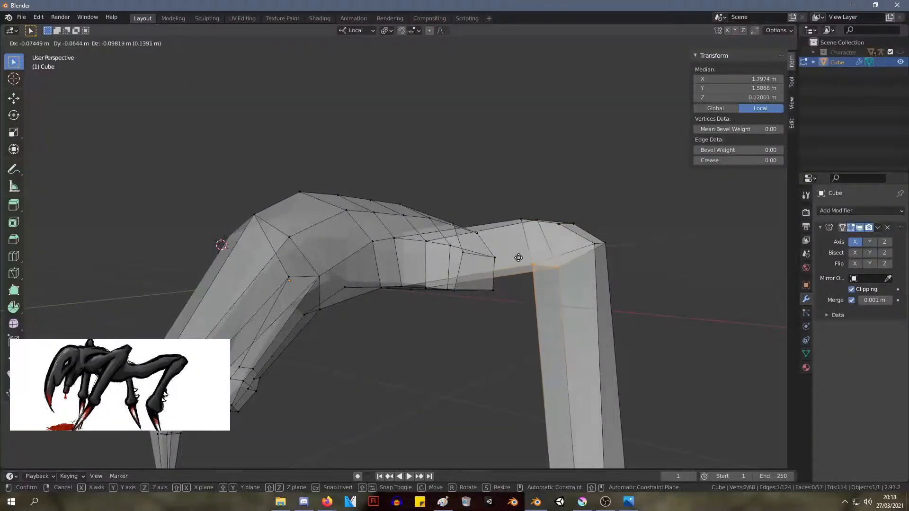
{"action": "left_click", "coordinate": [564, 294]}
{"action": "middle_click_drag", "start_coordinate": [564, 293], "coordinate": [518, 259]}
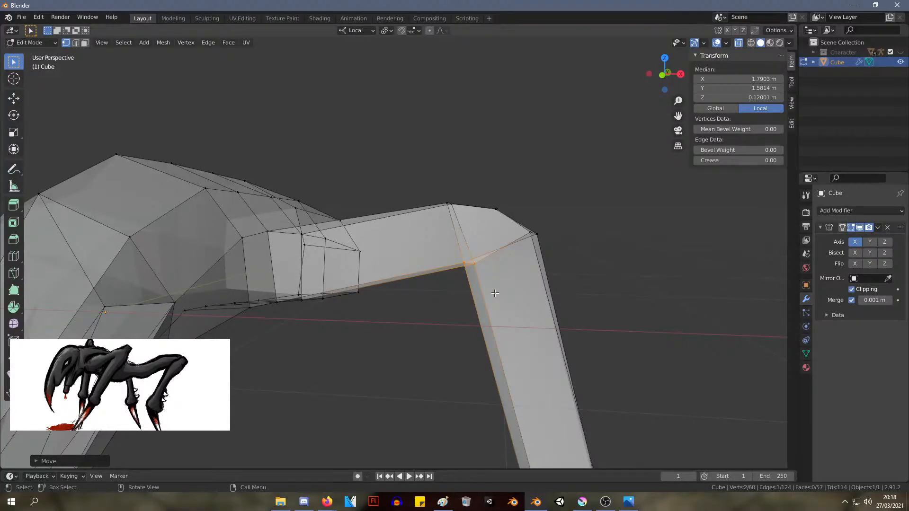
Delete the vertices of the front leg's knee and lower segment, leaving only the upper segment
{"action": "scroll", "coordinate": [495, 293], "scroll_direction": "down", "scroll_amount": 2}
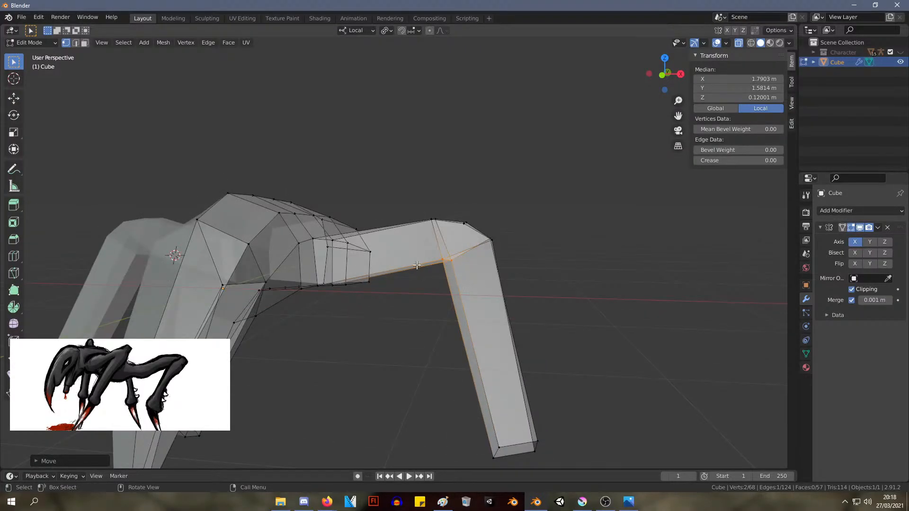
{"action": "key", "text": "alt+Tab"}
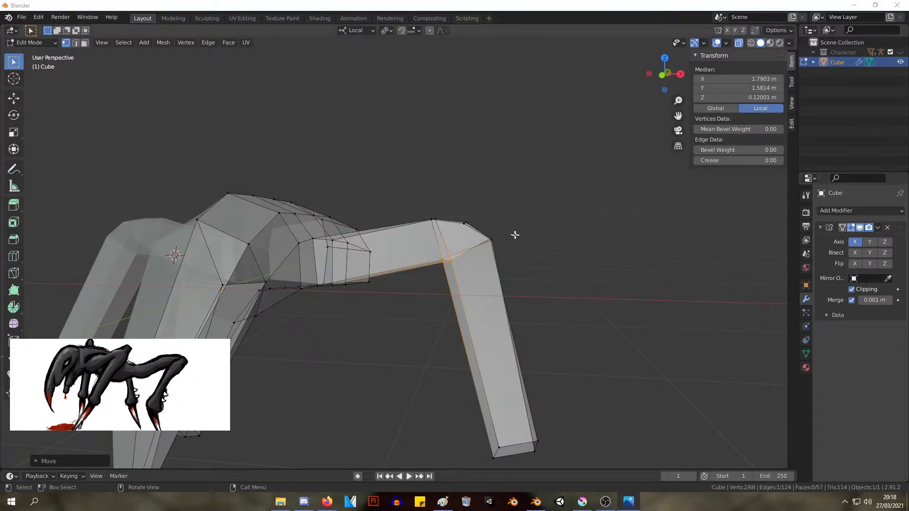
{"action": "left_click", "coordinate": [567, 411]}
{"action": "scroll", "coordinate": [628, 455], "scroll_direction": "down", "scroll_amount": 2}
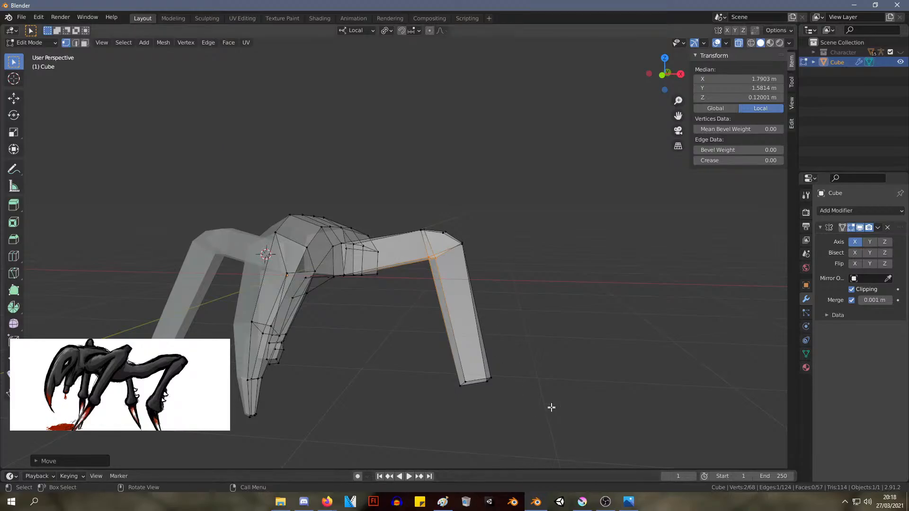
{"action": "left_click_drag", "start_coordinate": [554, 420], "coordinate": [442, 156]}
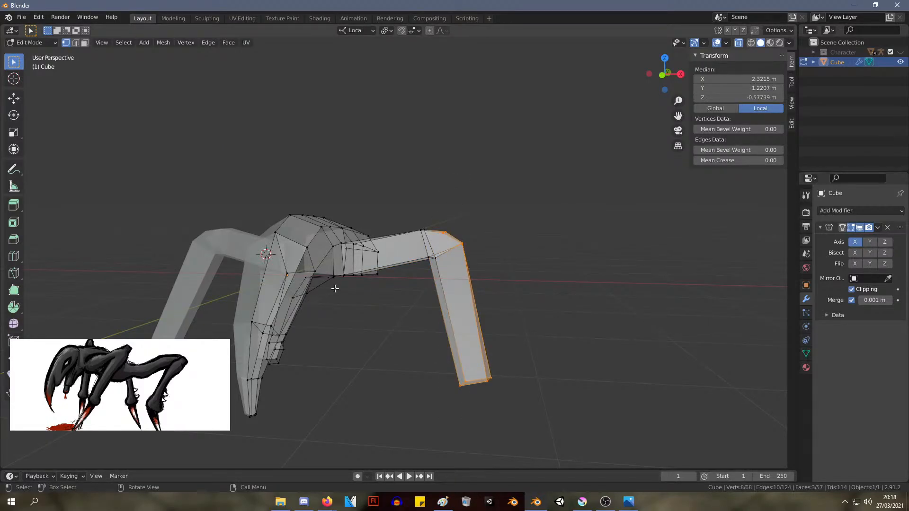
{"action": "key", "text": "x"}
{"action": "left_click", "coordinate": [303, 288]}
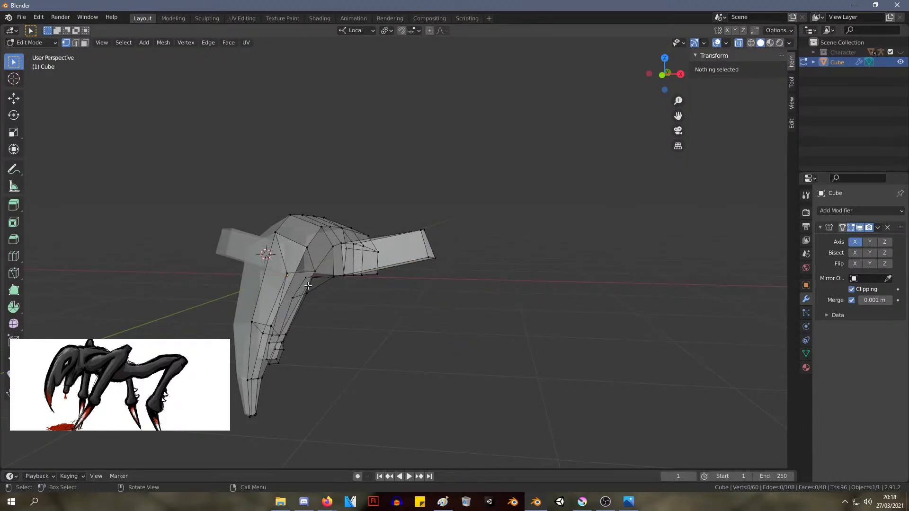
Extrude the upper leg's open end outward to about X 2.03 m, Y 1.60 m, Z 0.34 m
{"action": "middle_click_drag", "start_coordinate": [376, 273], "coordinate": [494, 309]}
{"action": "left_click_drag", "start_coordinate": [494, 309], "coordinate": [407, 217]}
{"action": "key", "text": "g"}
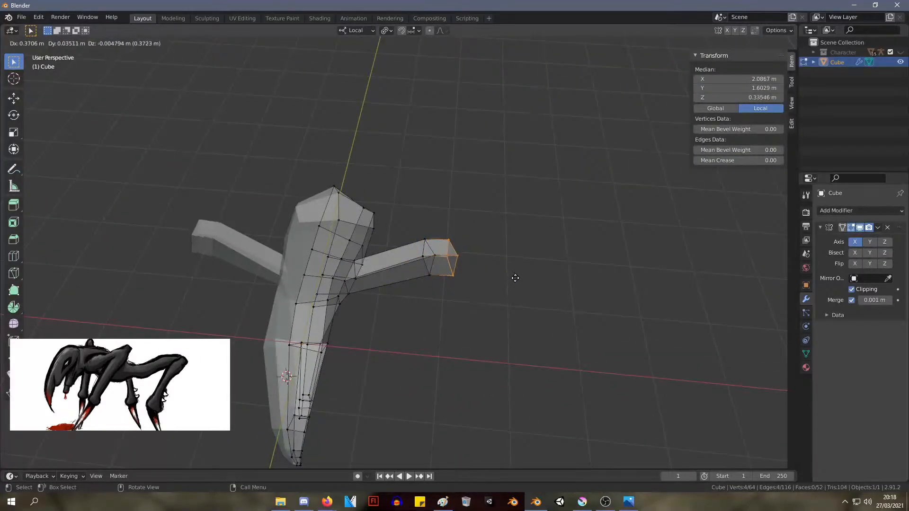
{"action": "left_click", "coordinate": [512, 278]}
{"action": "middle_click_drag", "start_coordinate": [512, 278], "coordinate": [513, 237]}
{"action": "scroll", "coordinate": [516, 239], "scroll_direction": "up", "scroll_amount": 5}
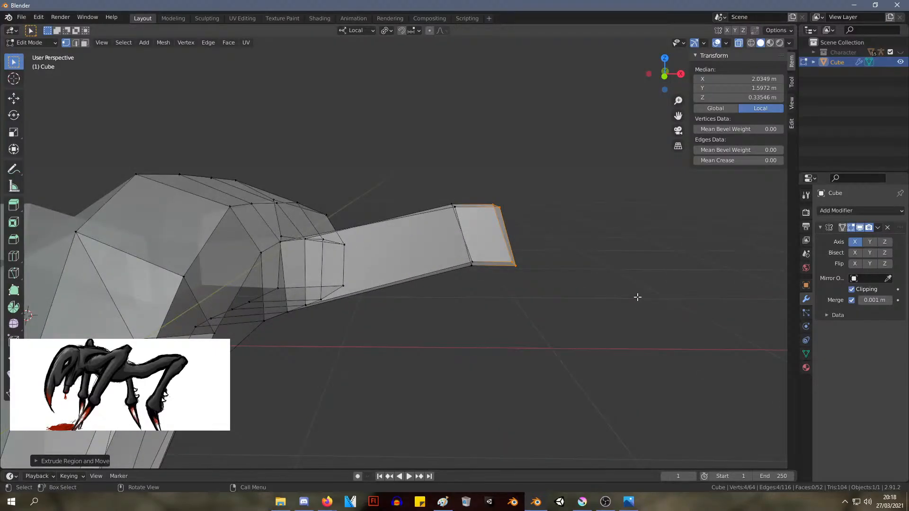
In the front view, rotate the extruded knee end upright and scale it down slightly
{"action": "key", "text": "KP_1"}
{"action": "key", "text": "r"}
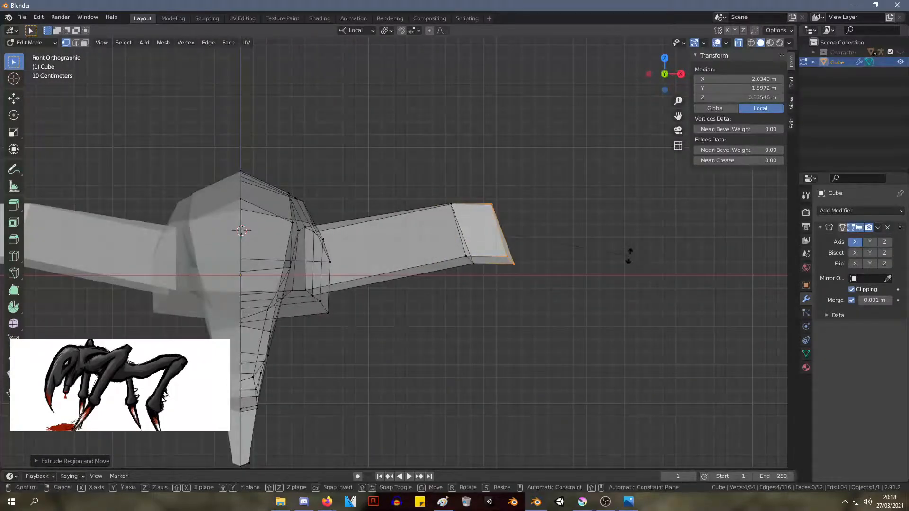
{"action": "left_click", "coordinate": [620, 295]}
{"action": "key", "text": "s"}
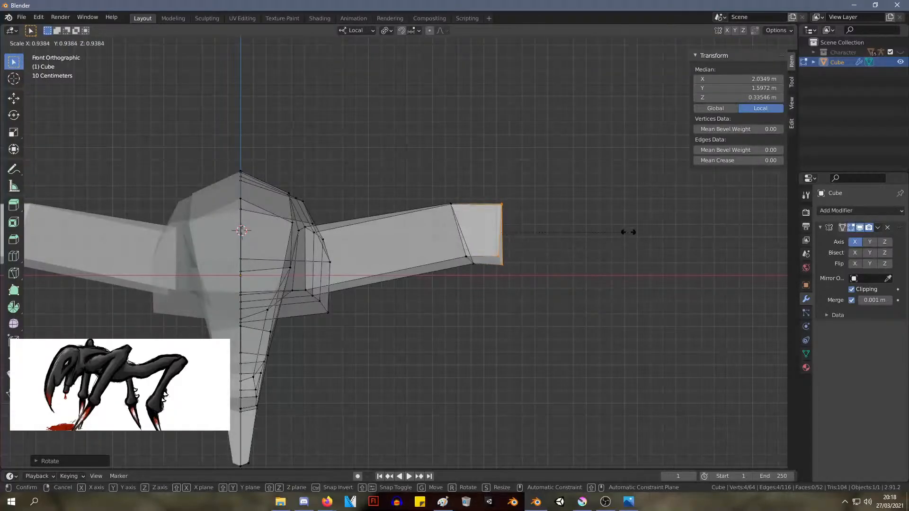
{"action": "left_click", "coordinate": [619, 247]}
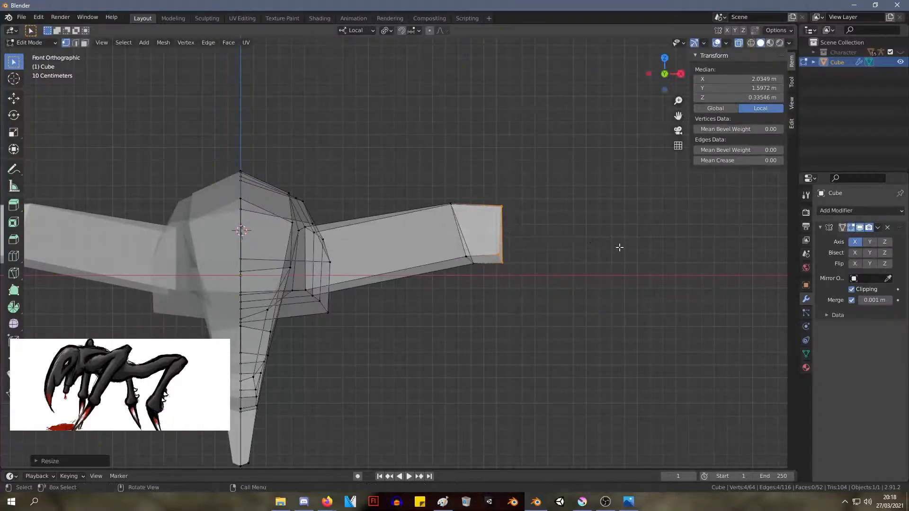
Move the knee end to about X 2.03 m, Z 0.32 m and rotate its lower edge inward
{"action": "left_click", "coordinate": [625, 274]}
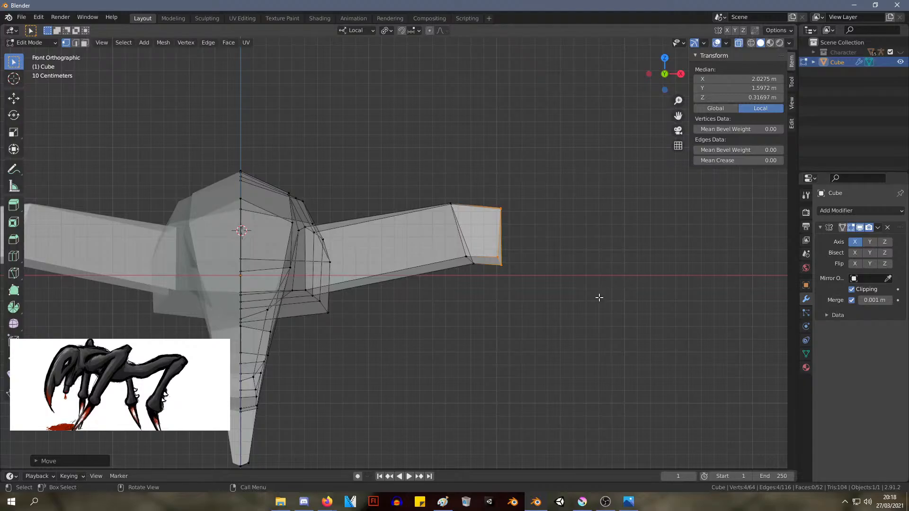
{"action": "key", "text": "r"}
{"action": "left_click", "coordinate": [607, 324]}
Extrude the knee end outward and down into a lower segment ending at about X 2.87 m, Z -0.12 m
{"action": "key", "text": "e"}
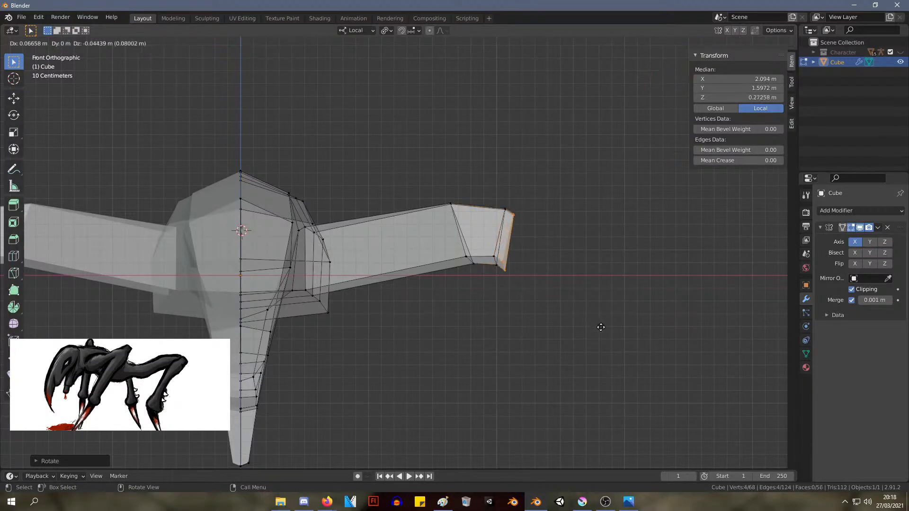
{"action": "key", "text": "Escape"}
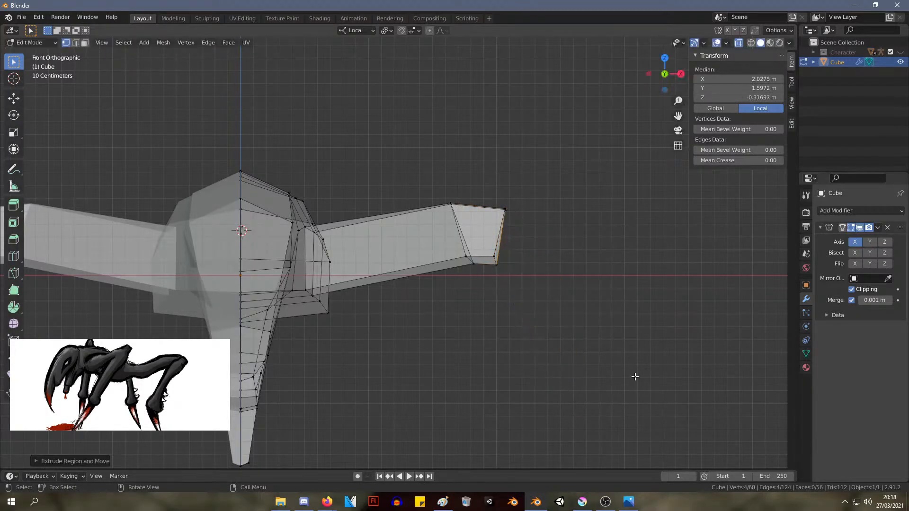
{"action": "left_click_drag", "start_coordinate": [556, 338], "coordinate": [487, 160]}
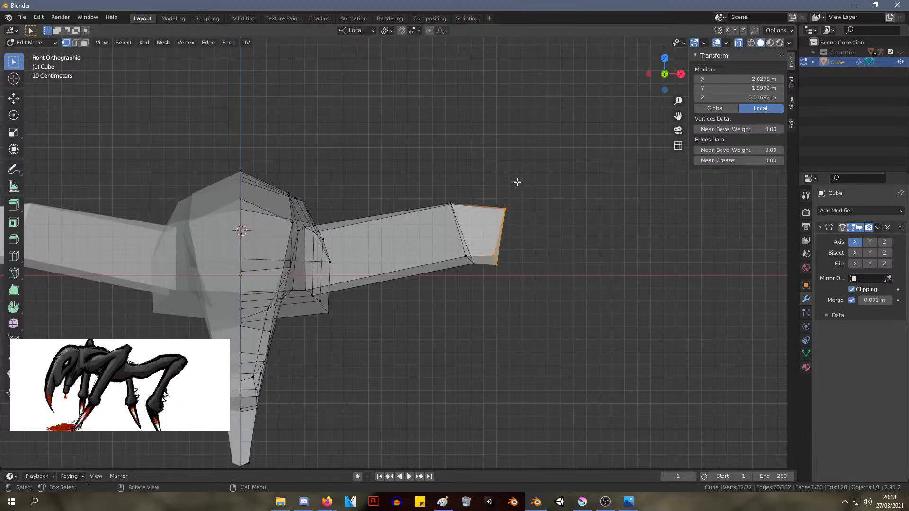
{"action": "key", "text": "e"}
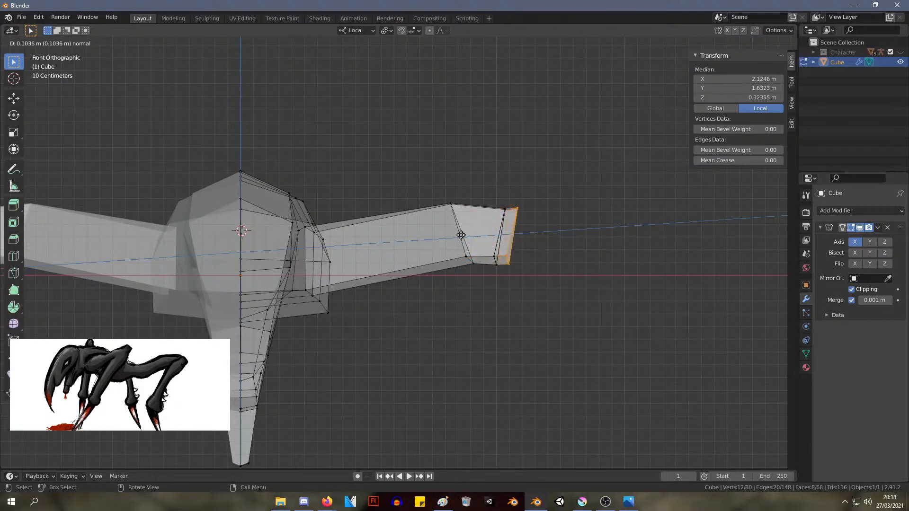
{"action": "left_click", "coordinate": [590, 291]}
{"action": "key", "text": "g"}
{"action": "left_click", "coordinate": [666, 381]}
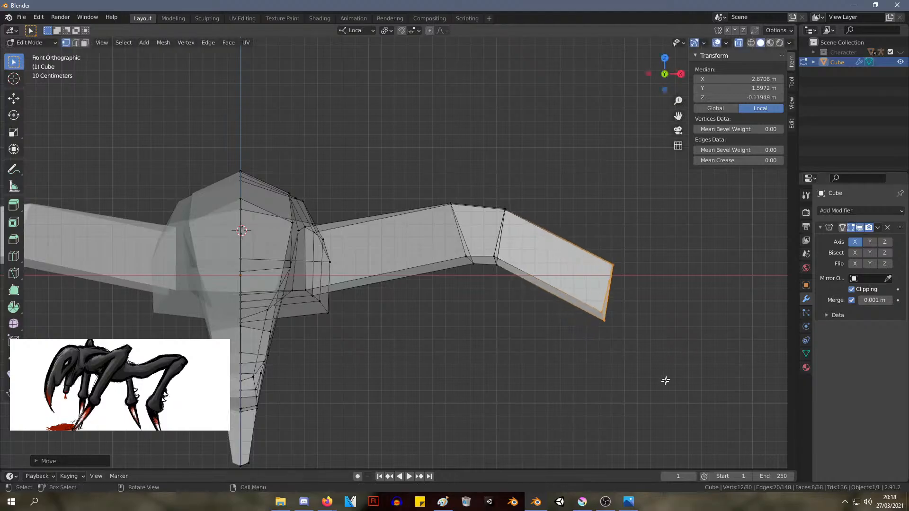
Scale down the lower segment's end and rotate its bottom edge inward
{"action": "key", "text": "s"}
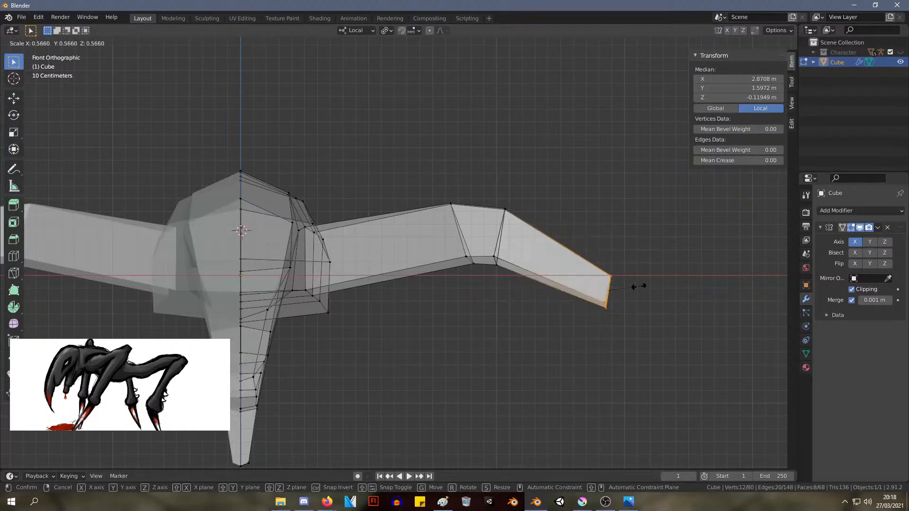
{"action": "left_click", "coordinate": [653, 285]}
{"action": "key", "text": "r"}
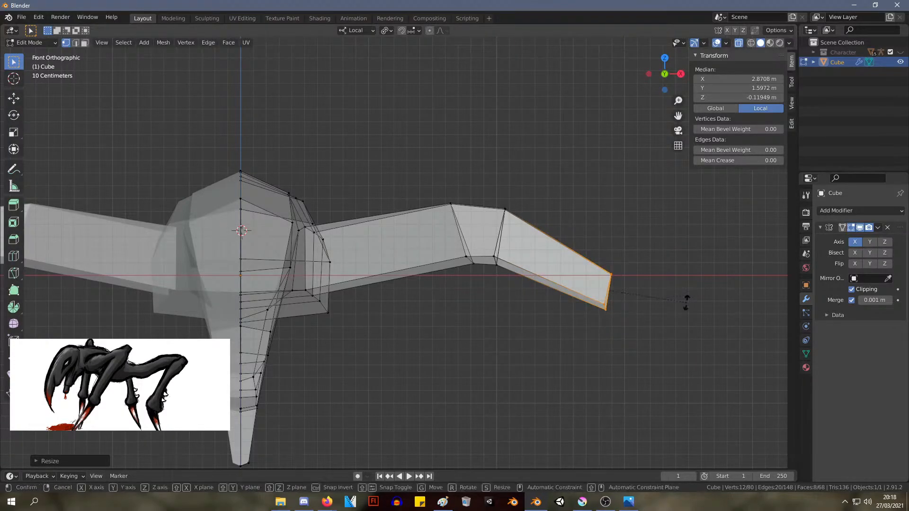
{"action": "left_click", "coordinate": [684, 358]}
Move the lower segment's end to about X 2.71 m, Z -0.64 m and rotate it further inward
{"action": "key", "text": "g"}
{"action": "left_click", "coordinate": [664, 420]}
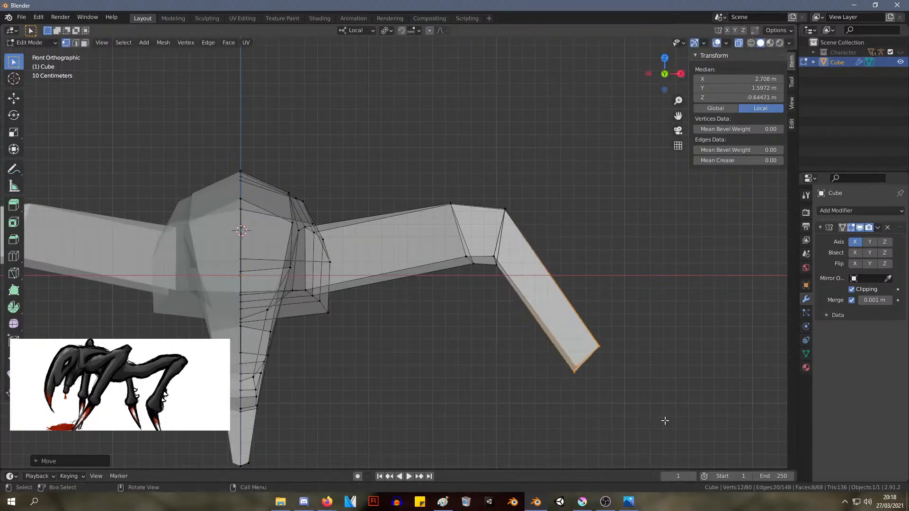
{"action": "key", "text": "r"}
{"action": "left_click", "coordinate": [629, 443]}
Lower the knee's outer upper edge and move its inner upper edge to about X 1.70 m, Y 1.55 m, Z 0.47 m
{"action": "left_click_drag", "start_coordinate": [546, 233], "coordinate": [483, 176]}
{"action": "key", "text": "g"}
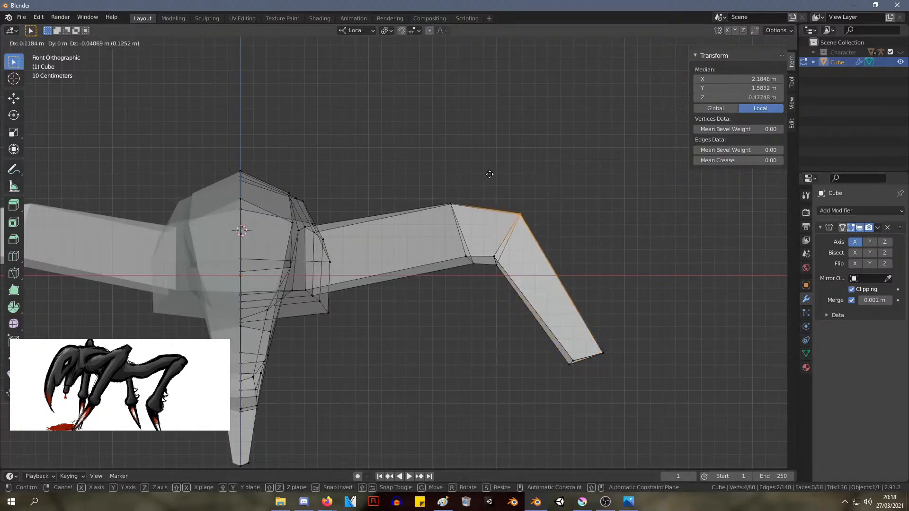
{"action": "left_click", "coordinate": [483, 185]}
{"action": "left_click", "coordinate": [450, 204]}
{"action": "key", "text": "g"}
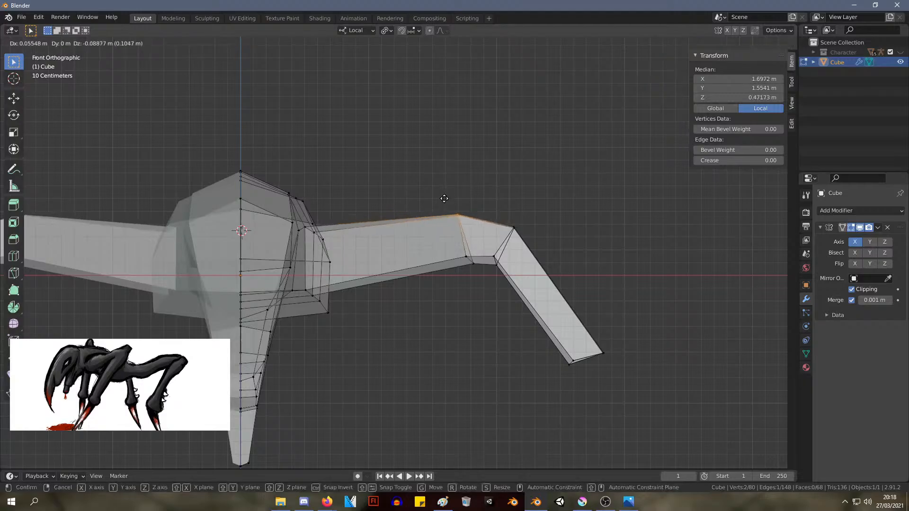
{"action": "left_click", "coordinate": [445, 199]}
Move the knee's outer edge loop to about X 2.06 m, Y 1.54 m, Z 0.25 m
{"action": "middle_click_drag", "start_coordinate": [627, 308], "coordinate": [530, 319]}
{"action": "left_click_drag", "start_coordinate": [570, 313], "coordinate": [493, 196]}
{"action": "middle_click_drag", "start_coordinate": [591, 258], "coordinate": [475, 275]}
{"action": "key", "text": "g"}
{"action": "left_click", "coordinate": [467, 274]}
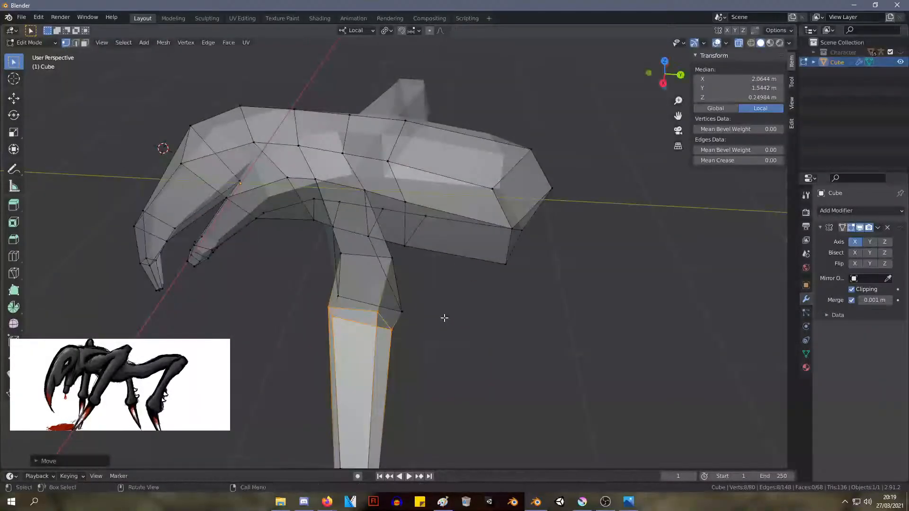
Move the knee's inner edge loop forward to about X 1.75 m, Y 1.50 m, Z 0.30 m
{"action": "left_click_drag", "start_coordinate": [376, 274], "coordinate": [393, 292]}
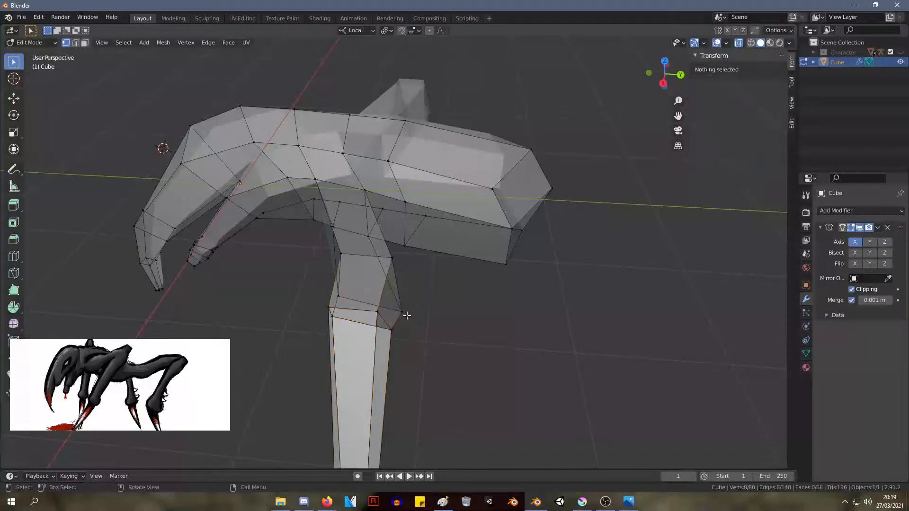
{"action": "left_click", "coordinate": [340, 297], "text": "shift"}
{"action": "key", "text": "g"}
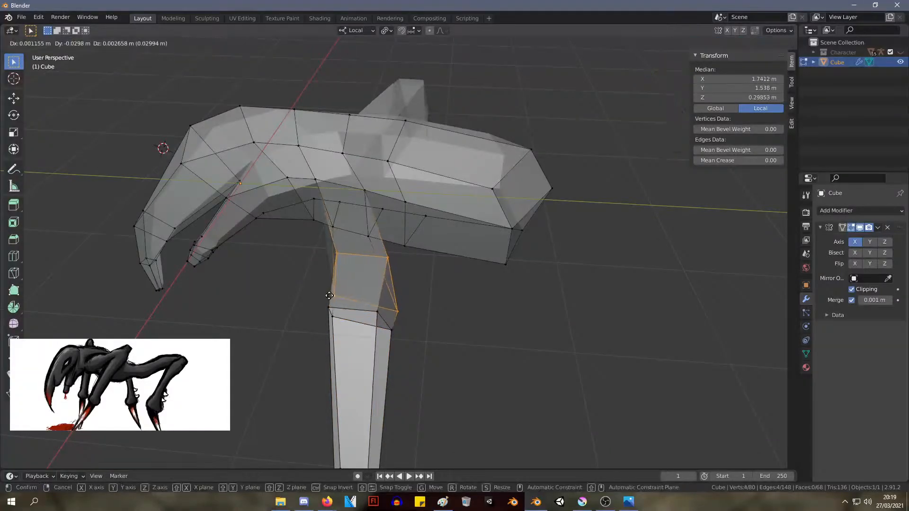
{"action": "left_click", "coordinate": [331, 296]}
{"action": "middle_click_drag", "start_coordinate": [381, 291], "coordinate": [370, 309]}
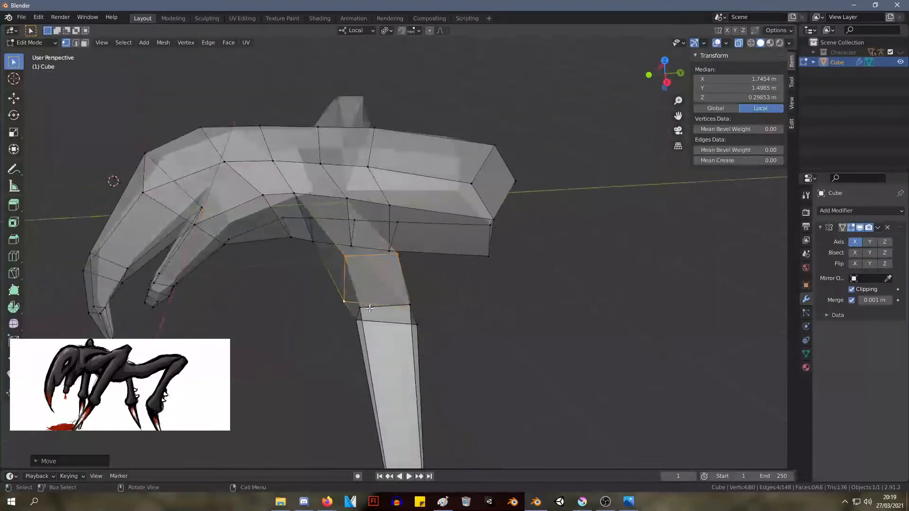
Nudge the knee's outer upper front vertex rearward and move the outer upper rear vertex to about X 2.15 m, Y 1.73 m, Z 0.36 m
{"action": "left_click", "coordinate": [356, 318]}
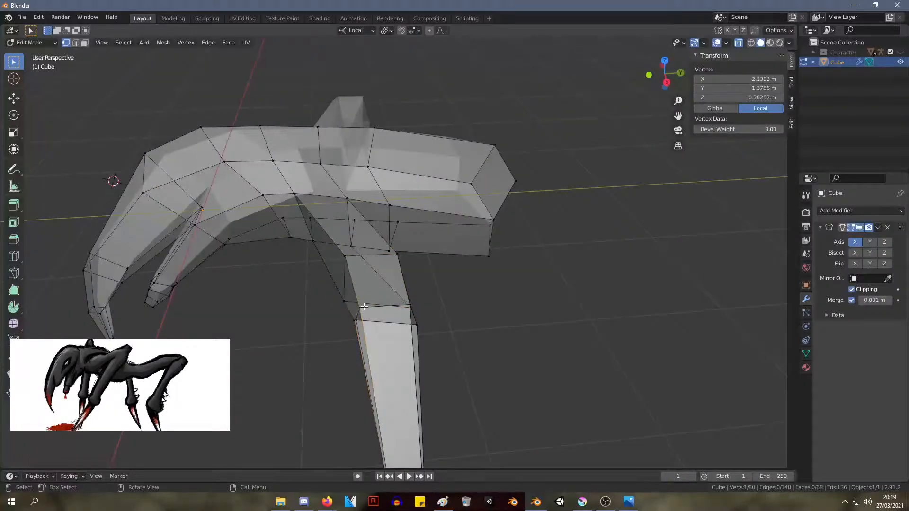
{"action": "key", "text": "g"}
{"action": "left_click", "coordinate": [370, 307]}
{"action": "left_click", "coordinate": [409, 304]}
{"action": "key", "text": "g"}
{"action": "left_click", "coordinate": [417, 303]}
{"action": "middle_click_drag", "start_coordinate": [419, 301], "coordinate": [509, 281]}
{"action": "key", "text": "g"}
{"action": "right_click", "coordinate": [540, 361]}
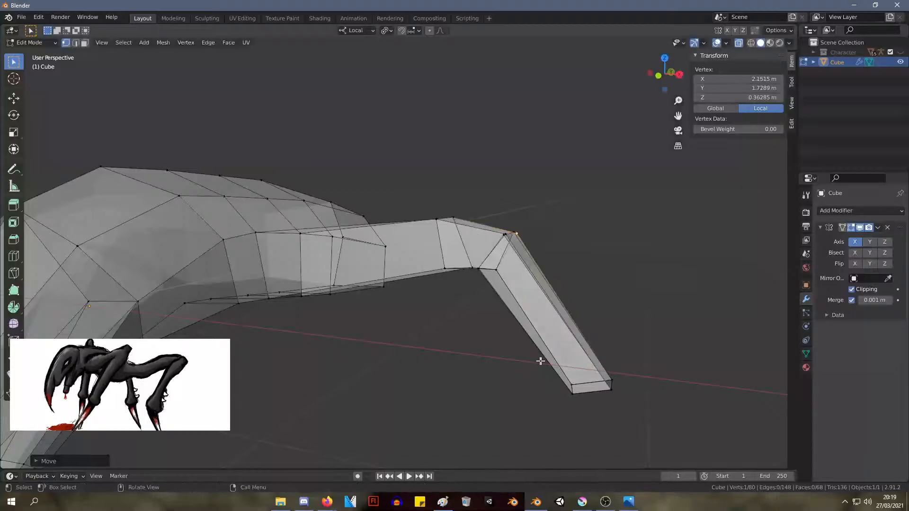
{"action": "middle_click_drag", "start_coordinate": [600, 304], "coordinate": [624, 317]}
Undo the recent knee and lower-segment moves, and move the segment's end to about X 3.11 m, Y 1.69 m, Z -0.01 m
{"action": "key", "text": "ctrl+z"}
{"action": "key", "text": "ctrl+z"}
{"action": "key", "text": "ctrl+z"}
{"action": "key", "text": "ctrl+z"}
{"action": "key", "text": "g"}
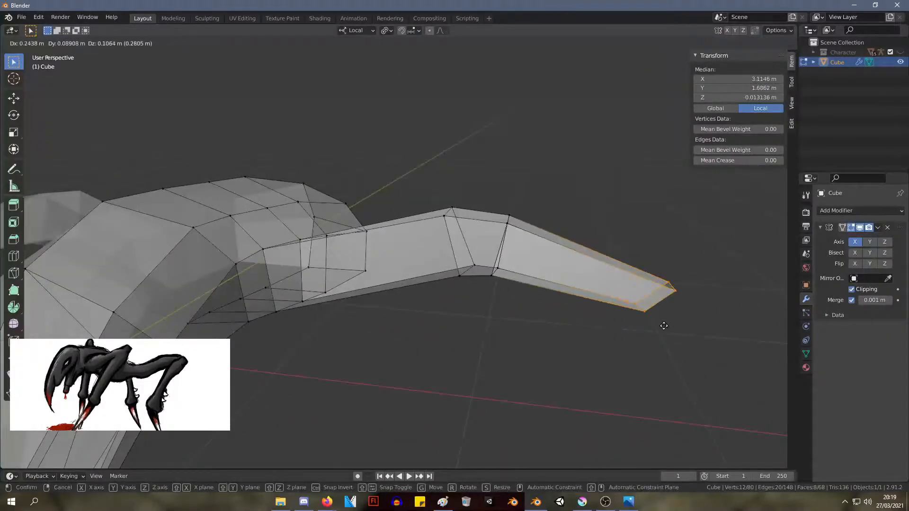
{"action": "left_click", "coordinate": [664, 326]}
{"action": "left_click", "coordinate": [509, 228]}
{"action": "key", "text": "g"}
{"action": "right_click", "coordinate": [537, 290]}
{"action": "key", "text": "ctrl+z"}
{"action": "key", "text": "ctrl+z"}
{"action": "key", "text": "ctrl+z"}
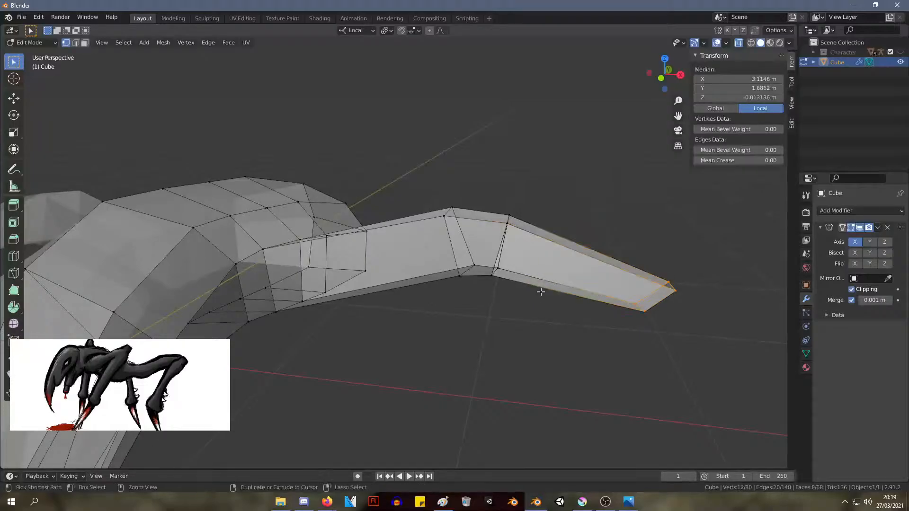
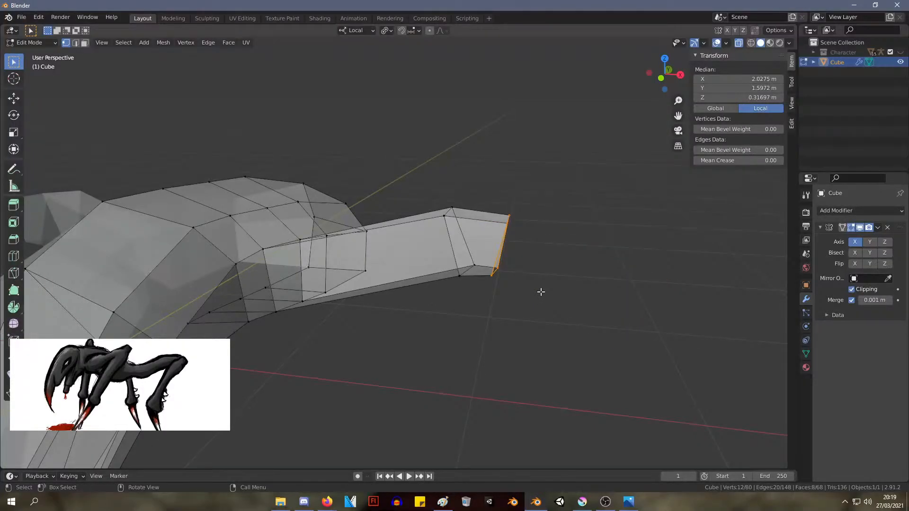
Try to extrude the selected knee end outward and downward, and undo the extrusion
{"action": "key", "text": "e"}
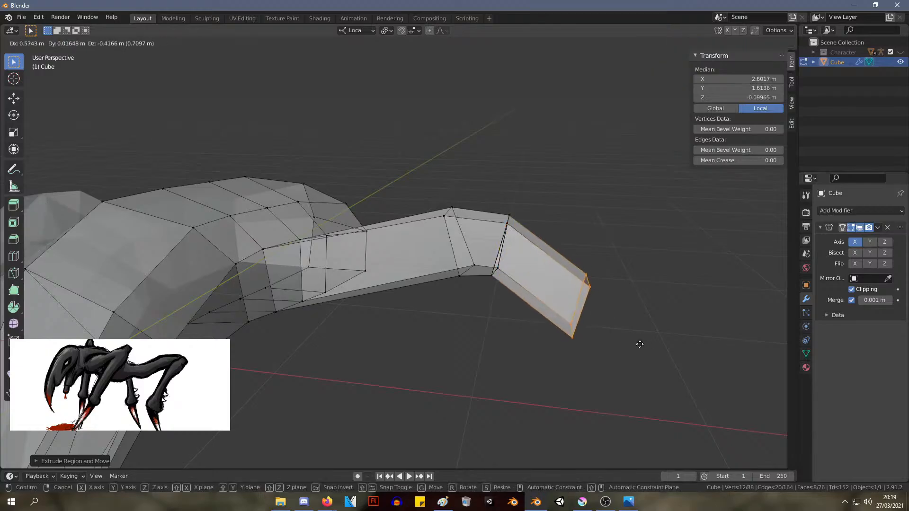
{"action": "left_click", "coordinate": [639, 345]}
{"action": "key", "text": "ctrl+z"}
{"action": "key", "text": "ctrl+z"}
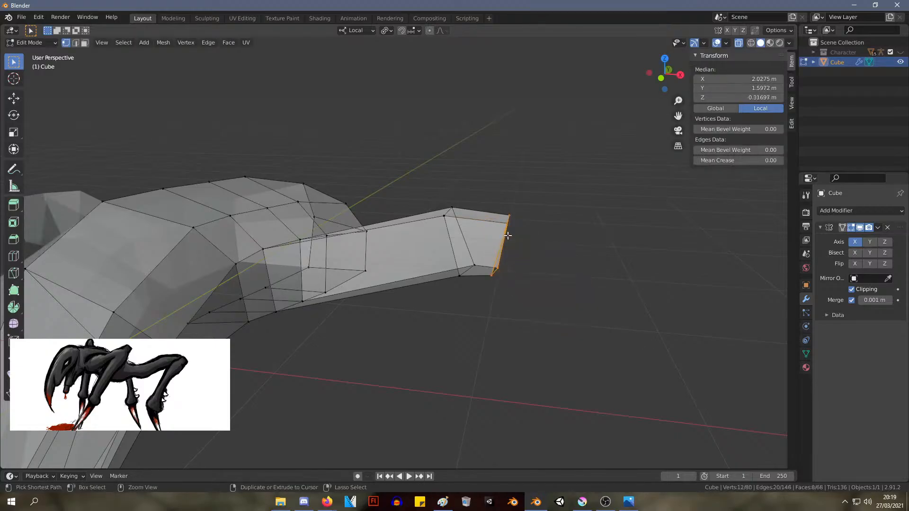
Undo the leftover extrusions at the knee's outer end, testing its upper front vertex for duplicate geometry
{"action": "key", "text": "g"}
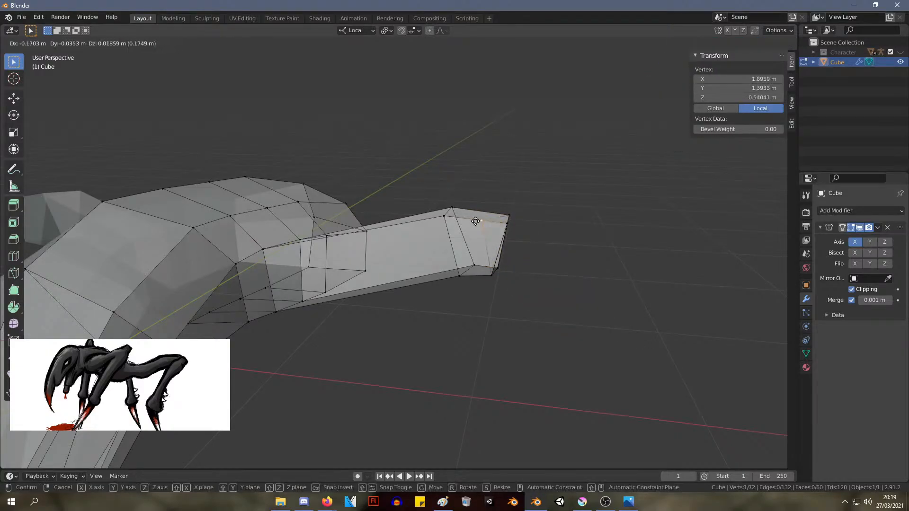
{"action": "left_click", "coordinate": [491, 230]}
{"action": "key", "text": "ctrl+z"}
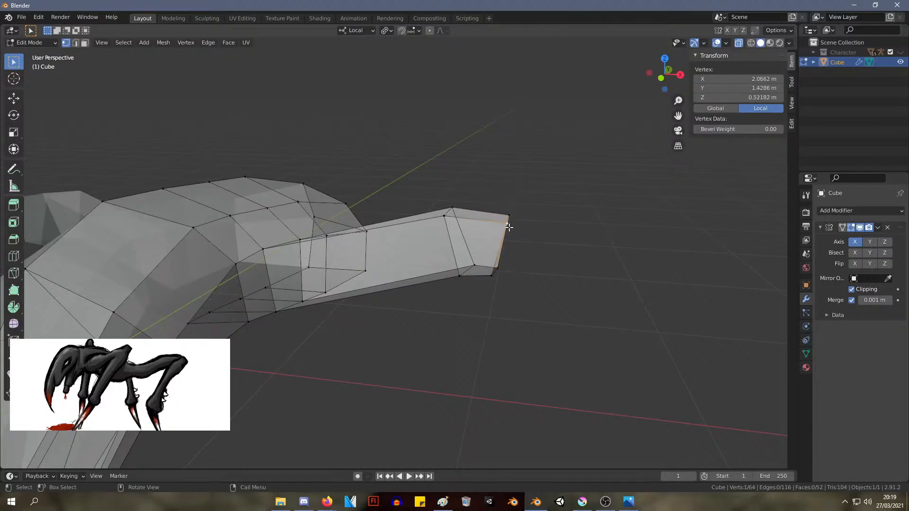
{"action": "key", "text": "g"}
{"action": "right_click", "coordinate": [473, 228]}
Extrude the knee's outer end to about X 2.63 m, Y 1.57 m, Z -0.27 m, and rotate and narrow the new end
{"action": "left_click_drag", "start_coordinate": [572, 325], "coordinate": [487, 190]}
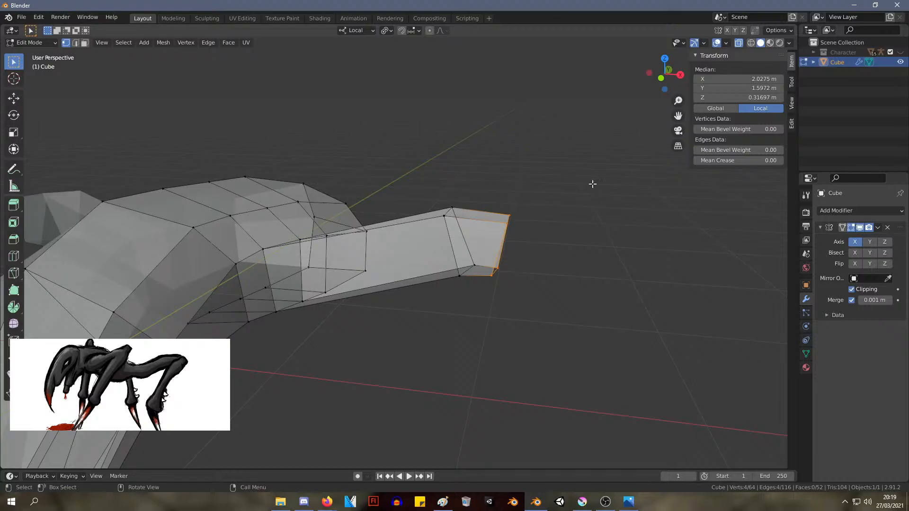
{"action": "key", "text": "e"}
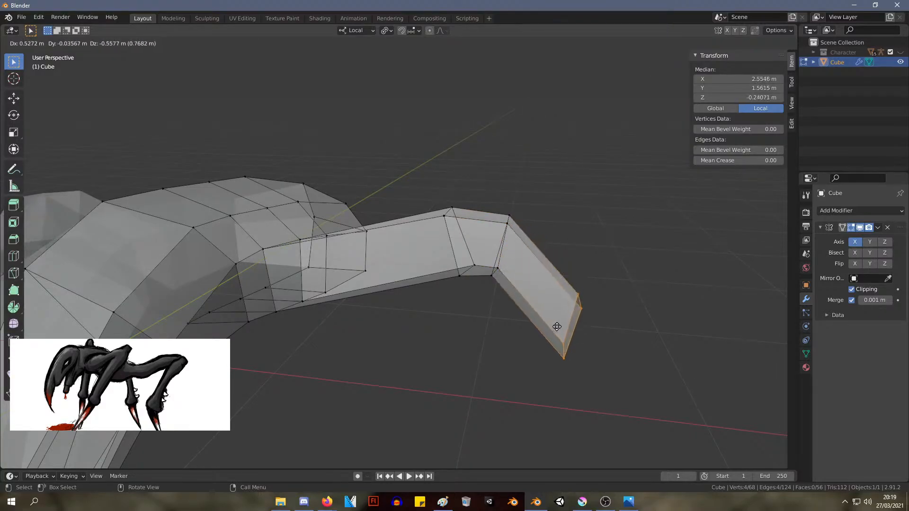
{"action": "left_click", "coordinate": [636, 311]}
{"action": "key", "text": "s"}
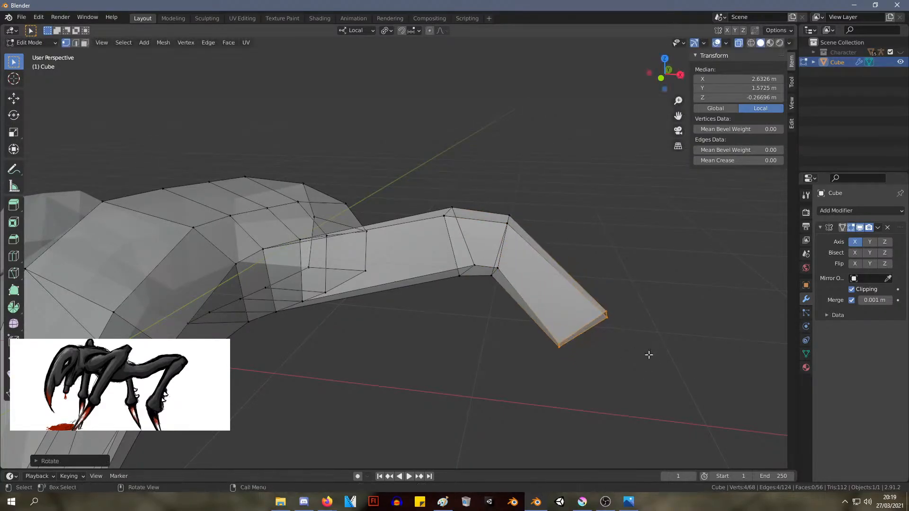
{"action": "left_click", "coordinate": [615, 353]}
Move the lower segment's end down to about X 2.67 m, Y 1.51 m, Z -0.81 m
{"action": "middle_click_drag", "start_coordinate": [614, 353], "coordinate": [653, 274]}
{"action": "key", "text": "g"}
{"action": "key", "text": "x"}
{"action": "left_click", "coordinate": [658, 353]}
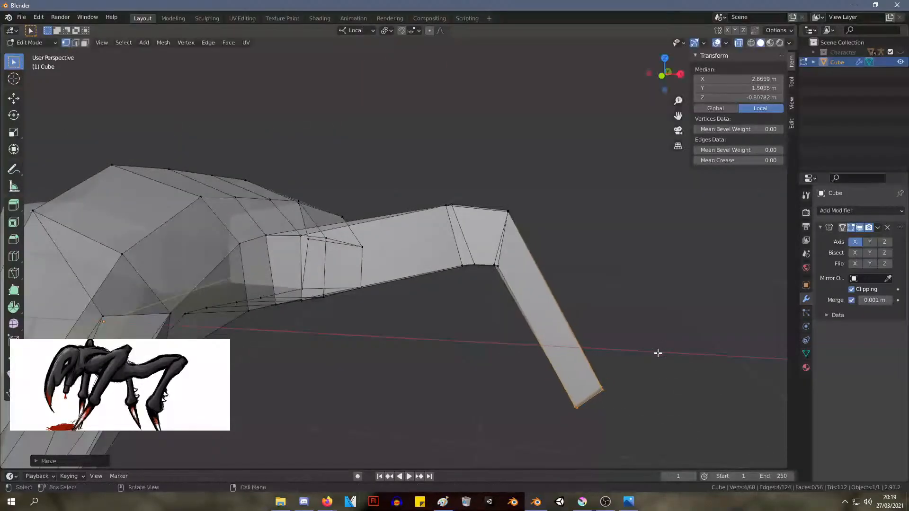
Move the knee's outer upper edge to about X 2.27, Y 1.61, Z 0.41 m and its lower edge to about X 1.94, Y 1.59, Z 0.07 m
{"action": "left_click_drag", "start_coordinate": [536, 231], "coordinate": [491, 178]}
{"action": "key", "text": "g"}
{"action": "left_click", "coordinate": [547, 194]}
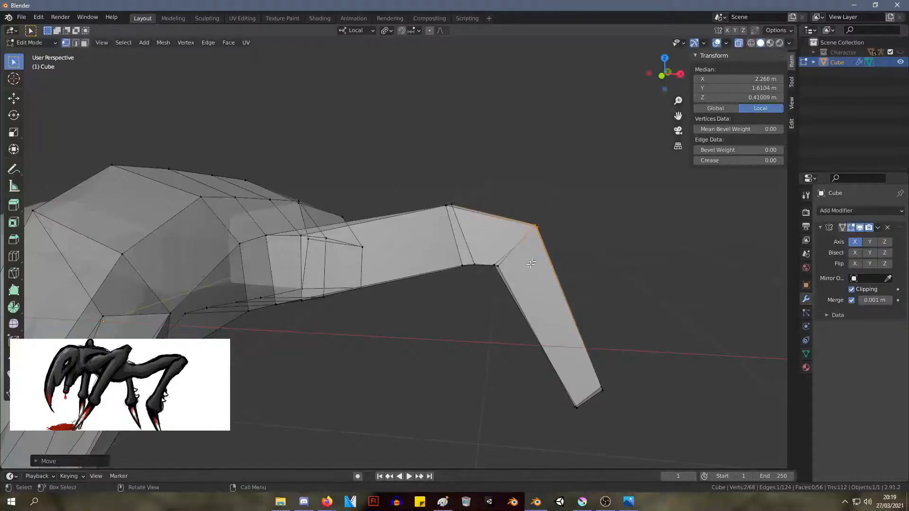
{"action": "left_click_drag", "start_coordinate": [486, 255], "coordinate": [487, 256]}
{"action": "key", "text": "g"}
{"action": "left_click", "coordinate": [485, 262]}
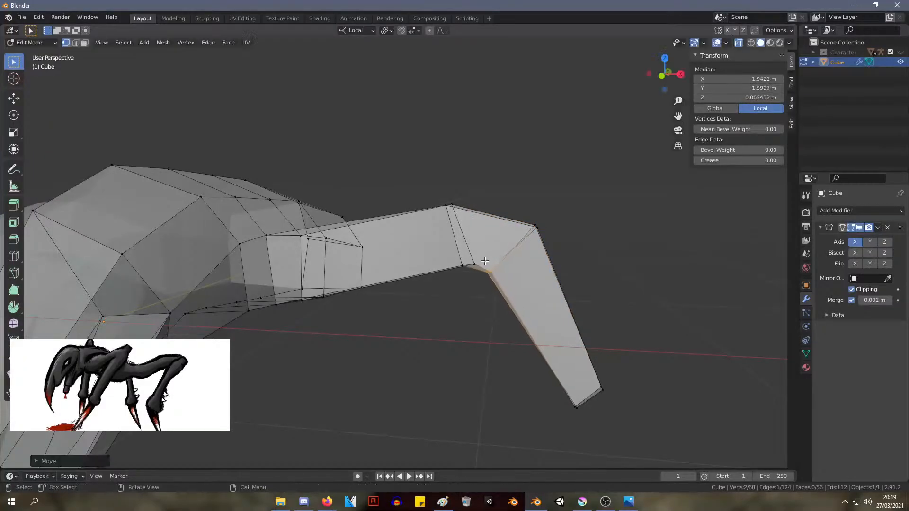
Nudge the knee's inner upper edge slightly outward
{"action": "left_click_drag", "start_coordinate": [423, 167], "coordinate": [422, 166]}
{"action": "key", "text": "g"}
{"action": "left_click", "coordinate": [440, 166]}
Select the end loop of the lower leg segment and move it forward and down
{"action": "middle_click_drag", "start_coordinate": [526, 205], "coordinate": [421, 323]}
{"action": "middle_click_drag", "start_coordinate": [415, 355], "coordinate": [418, 365]}
{"action": "left_click_drag", "start_coordinate": [495, 376], "coordinate": [420, 311]}
{"action": "key", "text": "g"}
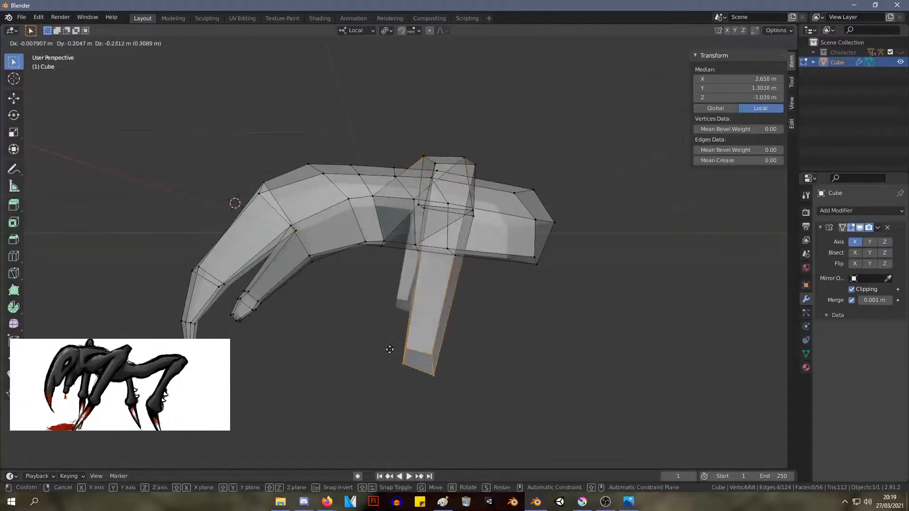
{"action": "left_click", "coordinate": [396, 360]}
Reposition the lower segment's end to about X 2.69 m, Y 1.11 m, Z -0.95 m
{"action": "left_click", "coordinate": [583, 396]}
{"action": "middle_click_drag", "start_coordinate": [583, 396], "coordinate": [559, 375]}
{"action": "left_click_drag", "start_coordinate": [525, 358], "coordinate": [509, 333]}
{"action": "key", "text": "g"}
{"action": "left_click", "coordinate": [552, 364]}
{"action": "key", "text": "g"}
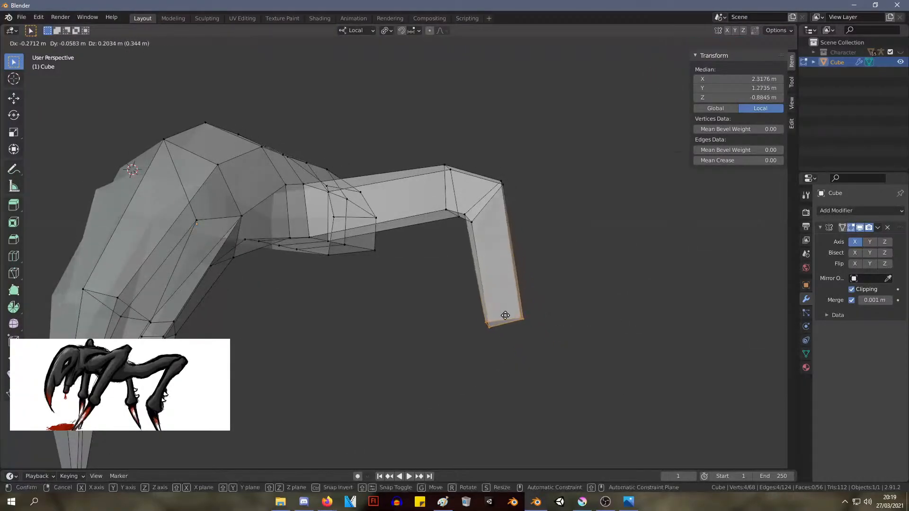
{"action": "left_click", "coordinate": [544, 328]}
{"action": "middle_click_drag", "start_coordinate": [545, 328], "coordinate": [461, 304]}
{"action": "key", "text": "g"}
{"action": "left_click", "coordinate": [450, 361]}
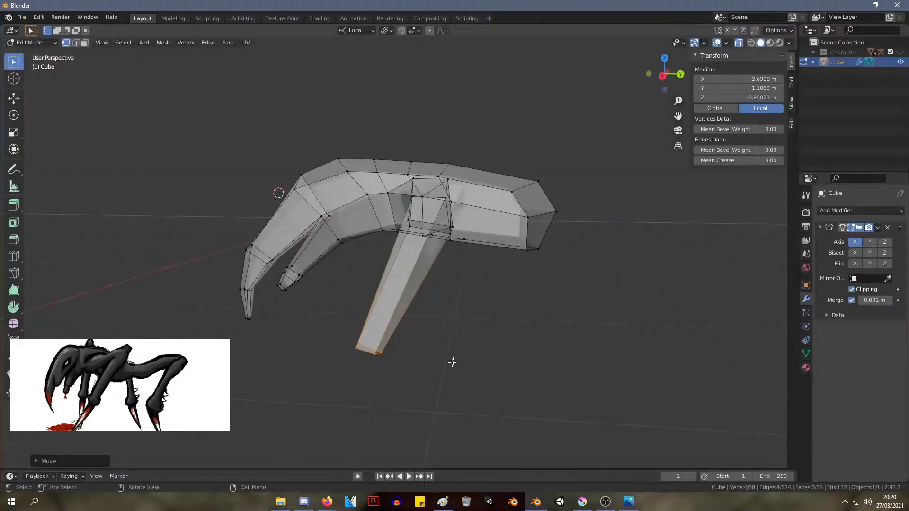
Move the knee's lower front vertex to about X 1.93, Y 1.35, Z 0.10 m and the upper front one to X 2.24, Y 1.38, Z 0.45 m
{"action": "middle_click_drag", "start_coordinate": [450, 362], "coordinate": [427, 279]}
{"action": "left_click", "coordinate": [419, 264]}
{"action": "key", "text": "g"}
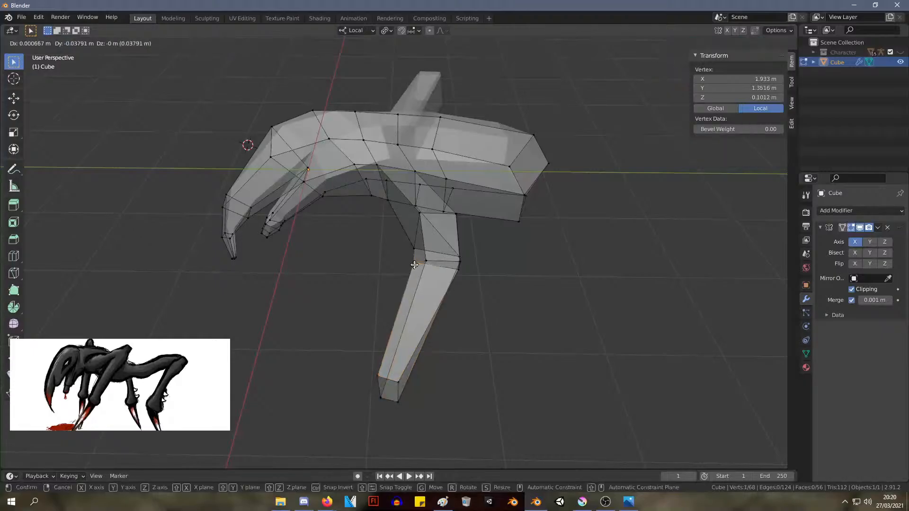
{"action": "left_click", "coordinate": [413, 265]}
{"action": "left_click", "coordinate": [425, 260]}
{"action": "key", "text": "g"}
{"action": "left_click", "coordinate": [415, 256]}
Move the inner front vertex of the lower segment's end to about X 2.54 m, Y 0.97 m, Z -1.00 m
{"action": "middle_click_drag", "start_coordinate": [507, 285], "coordinate": [510, 338]}
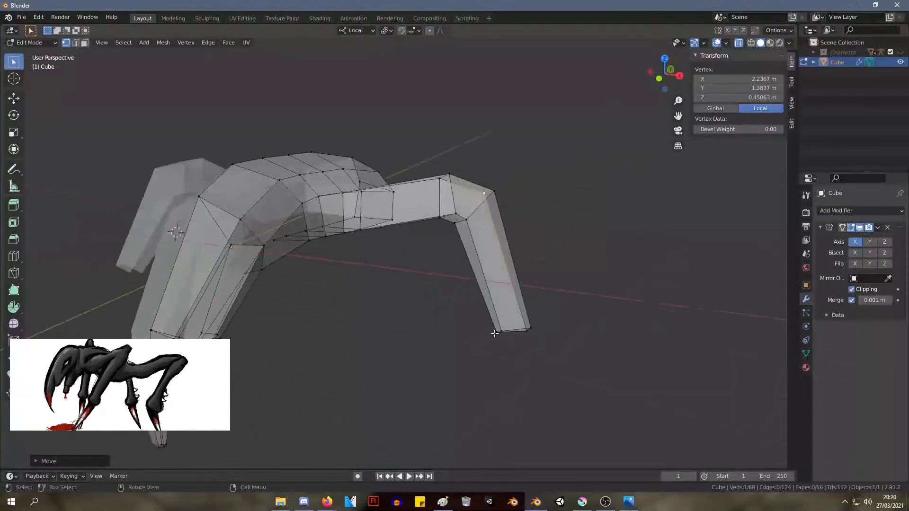
{"action": "left_click", "coordinate": [494, 334]}
{"action": "key", "text": "g"}
{"action": "left_click", "coordinate": [495, 338]}
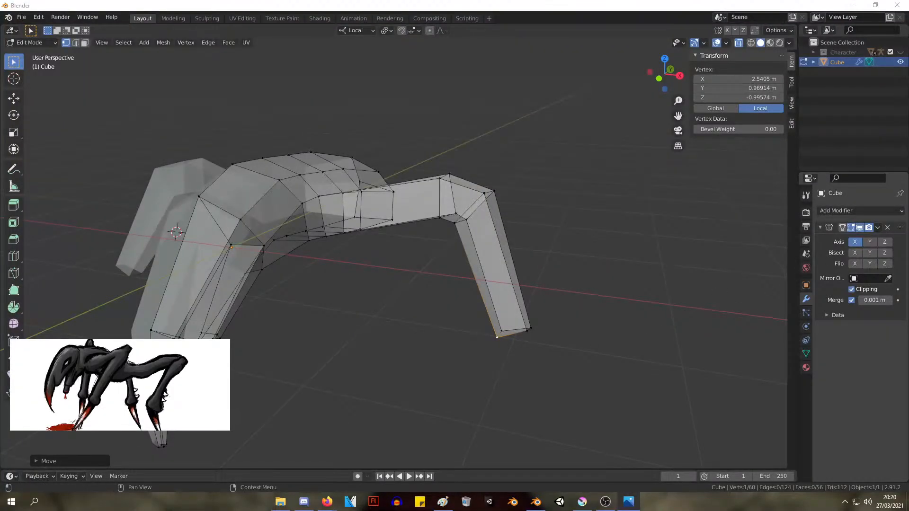
Move the lower segment's whole end loop inward and down to about X 2.44 m, Y 1.13 m, Z -1.11 m
{"action": "middle_click_drag", "start_coordinate": [464, 193], "coordinate": [418, 202]}
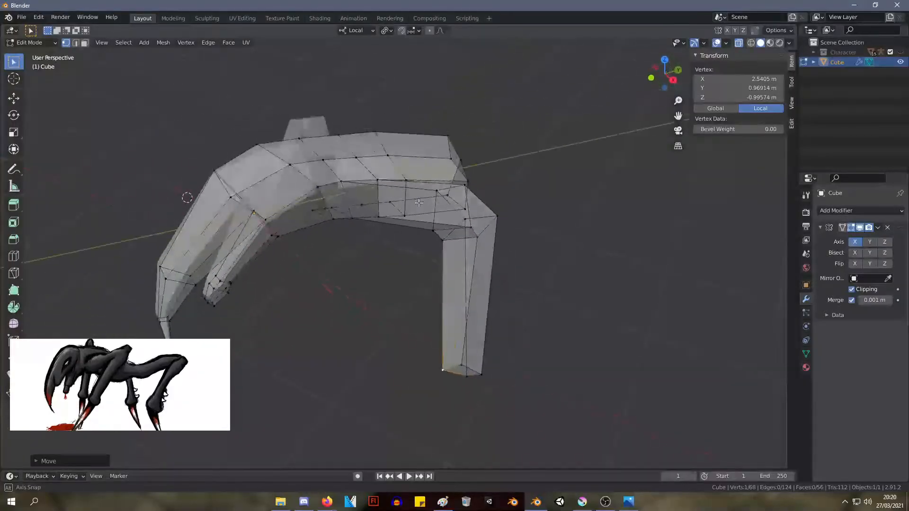
{"action": "middle_click_drag", "start_coordinate": [488, 268], "coordinate": [674, 367]}
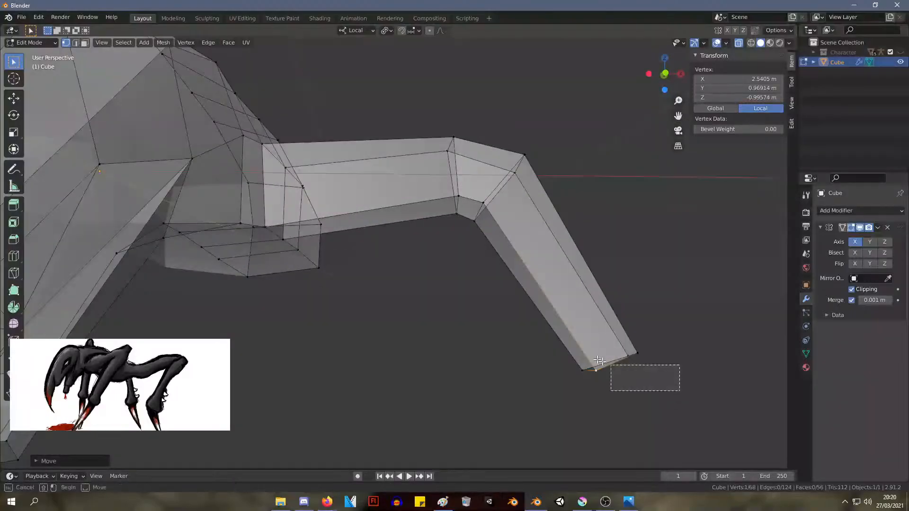
{"action": "left_click_drag", "start_coordinate": [599, 361], "coordinate": [542, 308]}
{"action": "key", "text": "g"}
{"action": "left_click", "coordinate": [501, 332]}
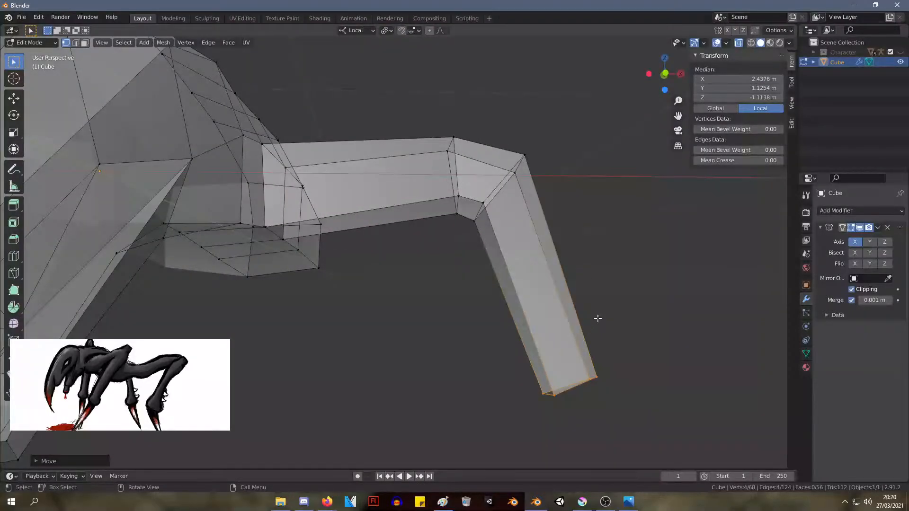
Select the knee together with the lower segment and lower them to about X 2.09 m, Y 1.41 m, Z -0.29 m
{"action": "scroll", "coordinate": [598, 319], "scroll_direction": "down", "scroll_amount": 3}
{"action": "middle_click_drag", "start_coordinate": [575, 300], "coordinate": [517, 316]}
{"action": "left_click_drag", "start_coordinate": [554, 364], "coordinate": [398, 172]}
{"action": "key", "text": "g"}
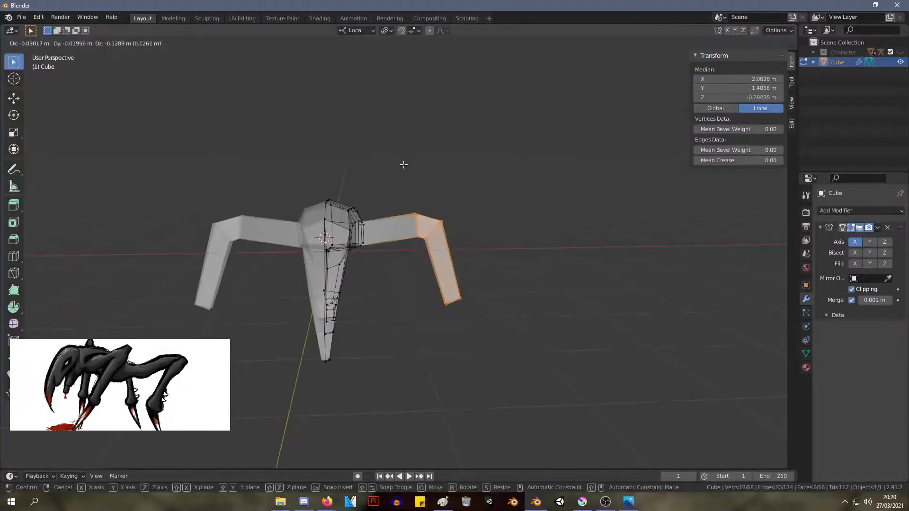
{"action": "left_click", "coordinate": [404, 164]}
Move the lower segment's end inward and rearward beneath the knee
{"action": "key", "text": "g"}
{"action": "left_click", "coordinate": [507, 362]}
{"action": "middle_click_drag", "start_coordinate": [520, 338], "coordinate": [466, 303]}
{"action": "key", "text": "g"}
{"action": "left_click", "coordinate": [497, 277]}
{"action": "mouse_move", "coordinate": [498, 277]}
{"action": "middle_mouse_down"}
{"action": "mouse_move", "coordinate": [573, 266]}
{"action": "mouse_move", "coordinate": [510, 275]}
{"action": "middle_mouse_up"}
{"action": "key", "text": "g"}
{"action": "left_click", "coordinate": [518, 288]}
{"action": "left_click", "coordinate": [579, 256]}
Extrude a short ankle section from the lower segment's end to about X 2.18 m, Y 1.39 m, Z -1.28 m, and enlarge its end loop
{"action": "middle_click_drag", "start_coordinate": [578, 256], "coordinate": [513, 388]}
{"action": "left_click_drag", "start_coordinate": [512, 379], "coordinate": [401, 262]}
{"action": "scroll", "coordinate": [515, 339], "scroll_direction": "up", "scroll_amount": 3}
{"action": "mouse_move", "coordinate": [515, 339]}
{"action": "middle_mouse_down"}
{"action": "mouse_move", "coordinate": [558, 339]}
{"action": "mouse_move", "coordinate": [521, 341]}
{"action": "middle_mouse_up"}
{"action": "key", "text": "g"}
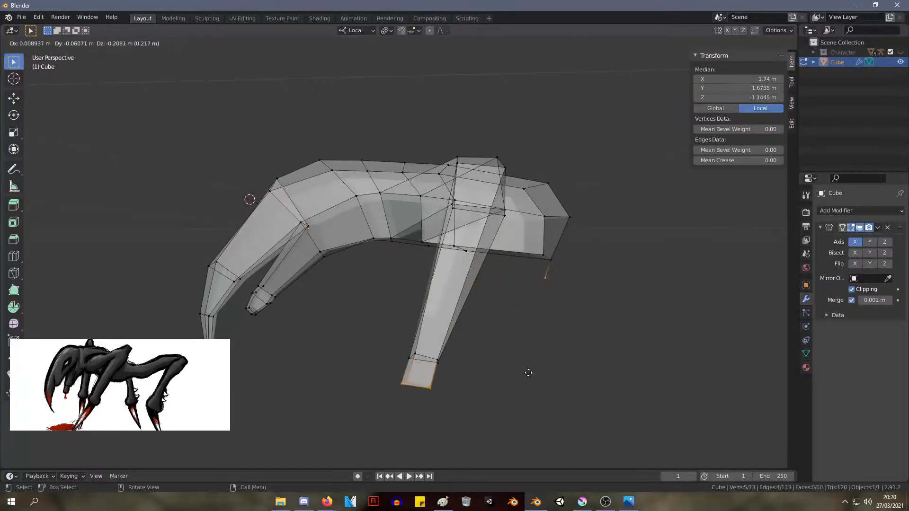
{"action": "right_click", "coordinate": [529, 373]}
{"action": "left_click_drag", "start_coordinate": [498, 429], "coordinate": [367, 371]}
{"action": "key", "text": "g"}
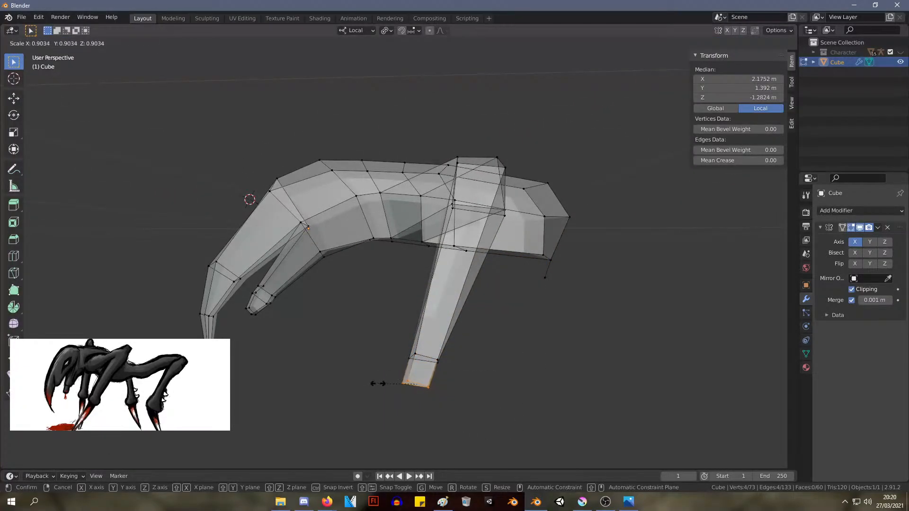
{"action": "left_click", "coordinate": [351, 371]}
Extrude a claw from the ankle to about X 1.76 m, Y 0.81 m, Z -2.51 m and merge its end vertices at their center
{"action": "middle_click_drag", "start_coordinate": [436, 402], "coordinate": [494, 377]}
{"action": "key", "text": "e"}
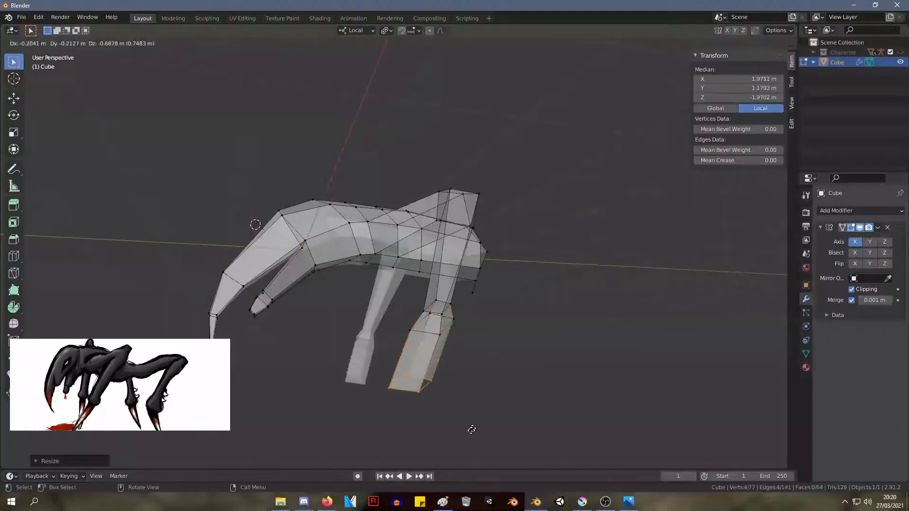
{"action": "left_click", "coordinate": [441, 40]}
{"action": "middle_click_drag", "start_coordinate": [564, 102], "coordinate": [489, 197]}
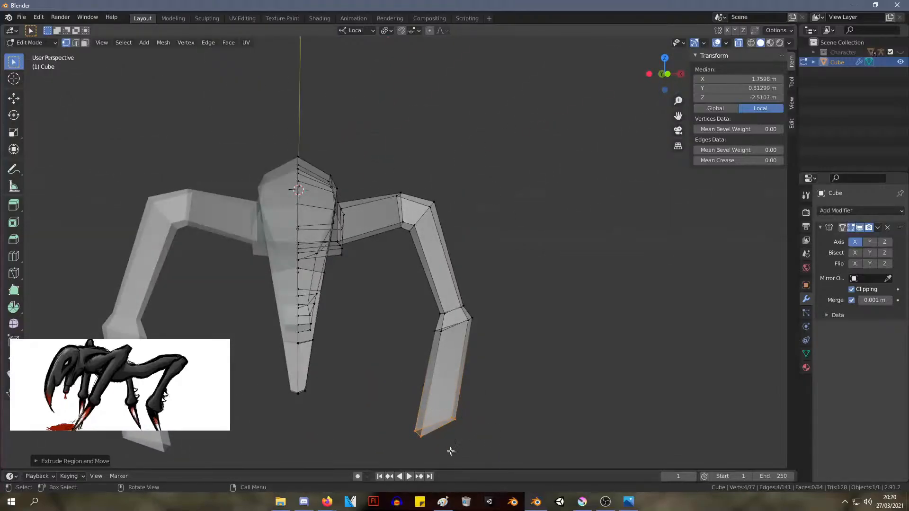
{"action": "right_click", "coordinate": [447, 425]}
{"action": "mouse_move", "coordinate": [448, 423]}
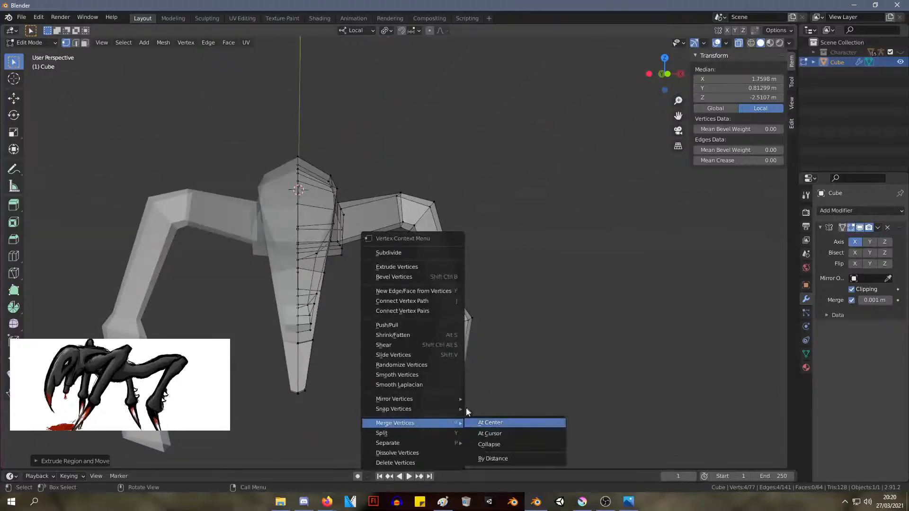
{"action": "left_click", "coordinate": [509, 424]}
Move the claw's tip outward and down to about X 2.39 m, Y 0.78 m, Z -2.81 m
{"action": "middle_click_drag", "start_coordinate": [509, 392], "coordinate": [527, 353]}
{"action": "key", "text": "g"}
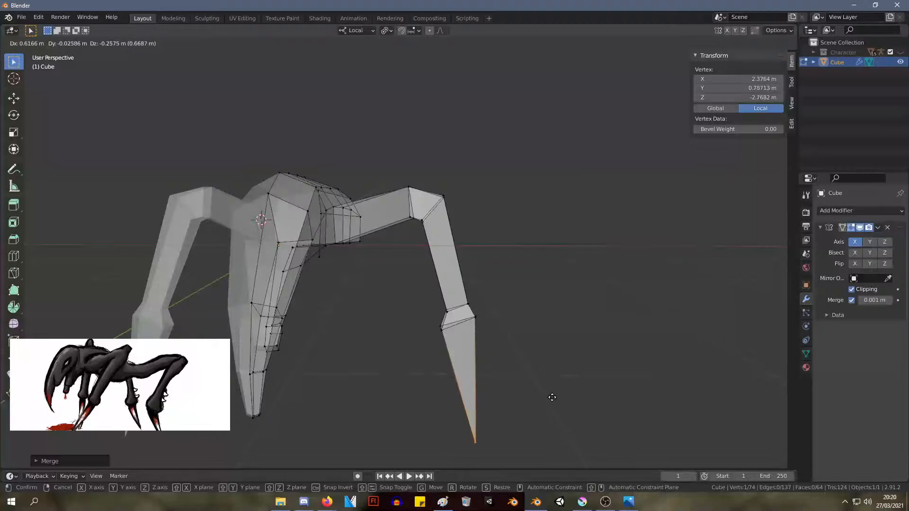
{"action": "left_click", "coordinate": [552, 397]}
Scale both loops of the ankle joint down together to about 0.85
{"action": "middle_click_drag", "start_coordinate": [552, 396], "coordinate": [504, 382]}
{"action": "left_click_drag", "start_coordinate": [523, 383], "coordinate": [404, 297]}
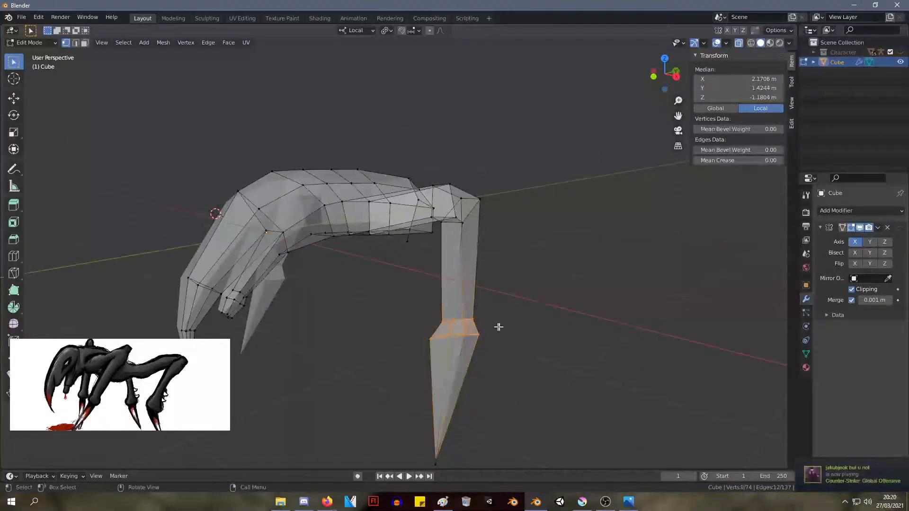
{"action": "middle_click_drag", "start_coordinate": [498, 326], "coordinate": [579, 309]}
{"action": "key", "text": "s"}
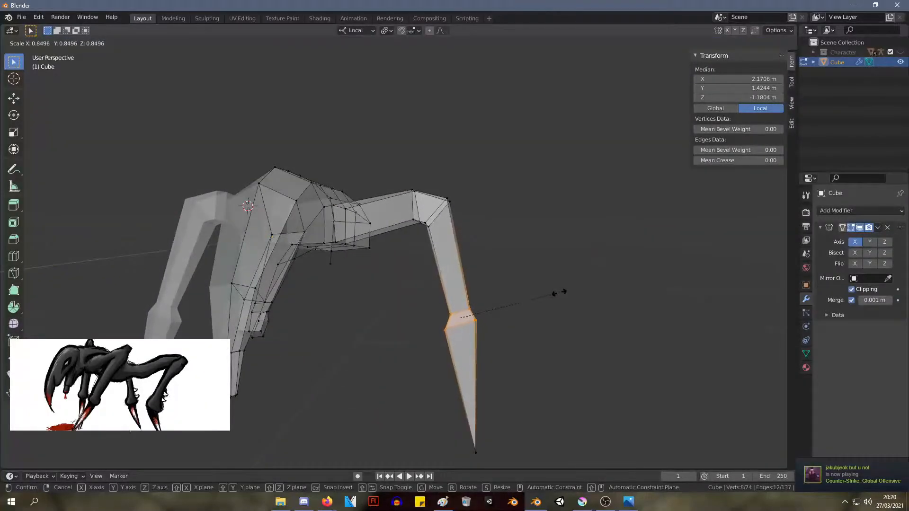
{"action": "left_click", "coordinate": [559, 292]}
Narrow the ankle's upper loop by scaling it to about 0.90
{"action": "left_click_drag", "start_coordinate": [427, 287], "coordinate": [476, 311]}
{"action": "key", "text": "s"}
{"action": "left_click", "coordinate": [510, 299]}
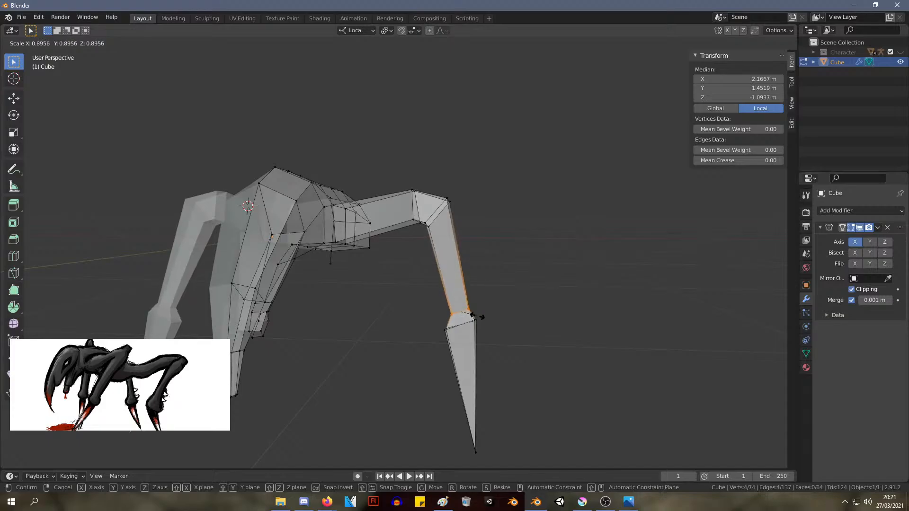
{"action": "left_click", "coordinate": [476, 316]}
Widen the ankle's lower loop by scaling it to about 1.28
{"action": "left_click_drag", "start_coordinate": [424, 319], "coordinate": [424, 319]}
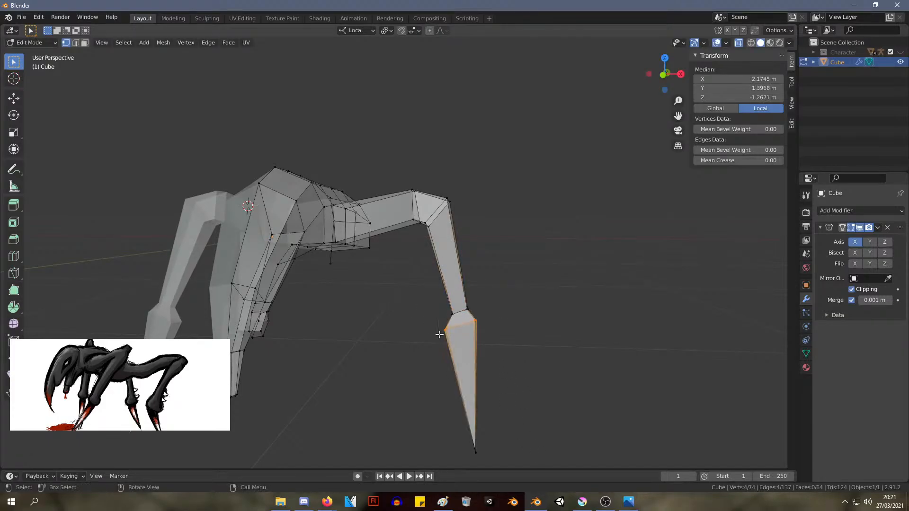
{"action": "key", "text": "s"}
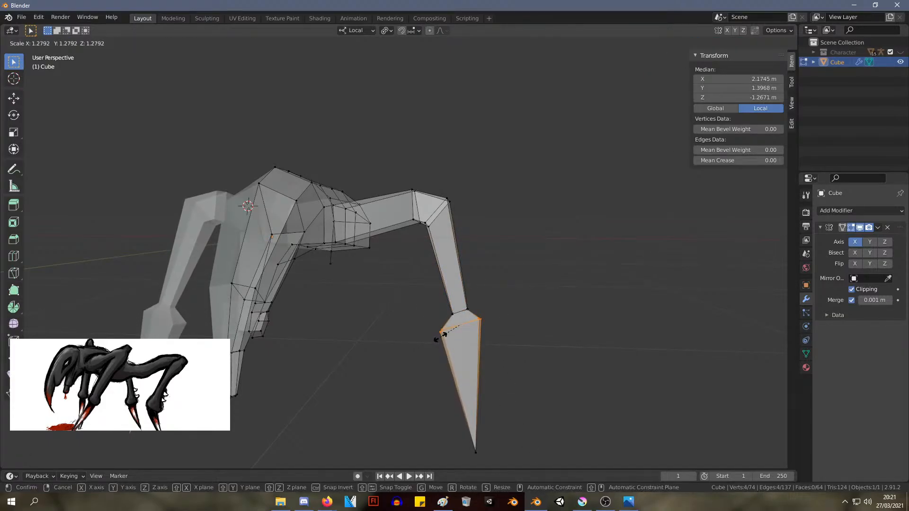
{"action": "left_click", "coordinate": [444, 334]}
Reposition the claw's tip to about X 2.44 m, Y 0.77 m, Z -2.83 m
{"action": "left_click_drag", "start_coordinate": [510, 466], "coordinate": [456, 411]}
{"action": "key", "text": "s"}
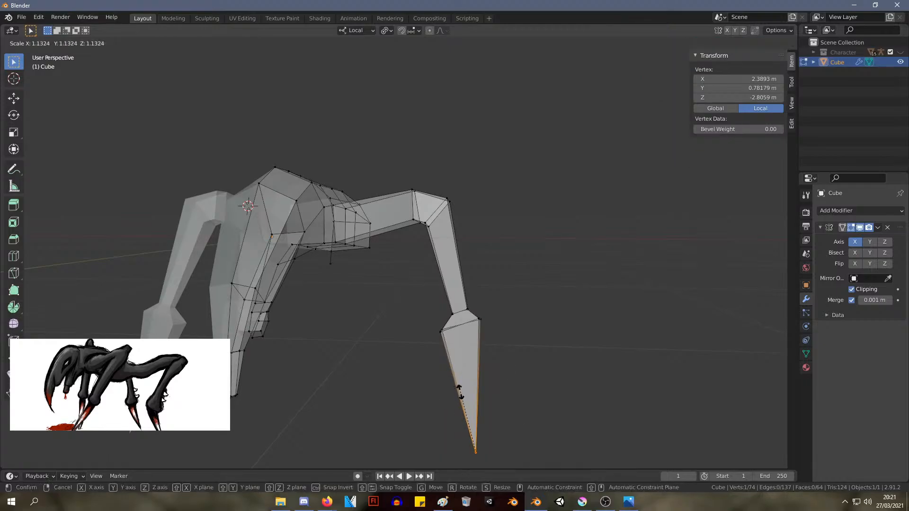
{"action": "right_click", "coordinate": [475, 456]}
{"action": "key", "text": "g"}
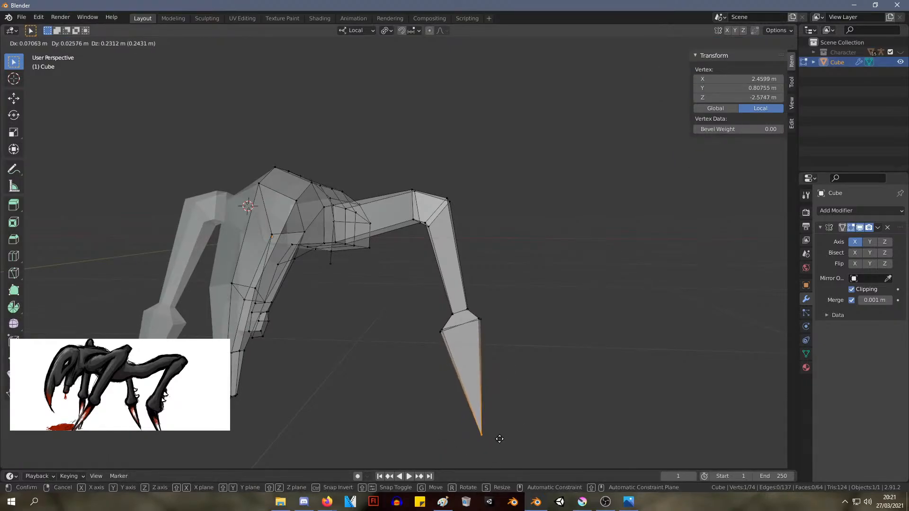
{"action": "left_click", "coordinate": [500, 439]}
{"action": "mouse_move", "coordinate": [554, 362]}
{"action": "middle_mouse_down"}
{"action": "mouse_move", "coordinate": [465, 357]}
{"action": "mouse_move", "coordinate": [531, 339]}
{"action": "mouse_move", "coordinate": [567, 360]}
{"action": "middle_mouse_up"}
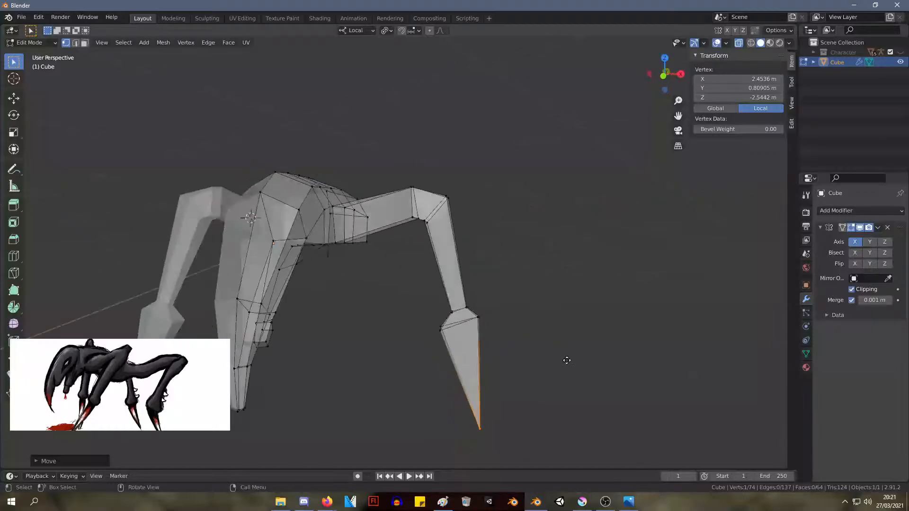
{"action": "key", "text": "g"}
{"action": "left_click", "coordinate": [534, 370]}
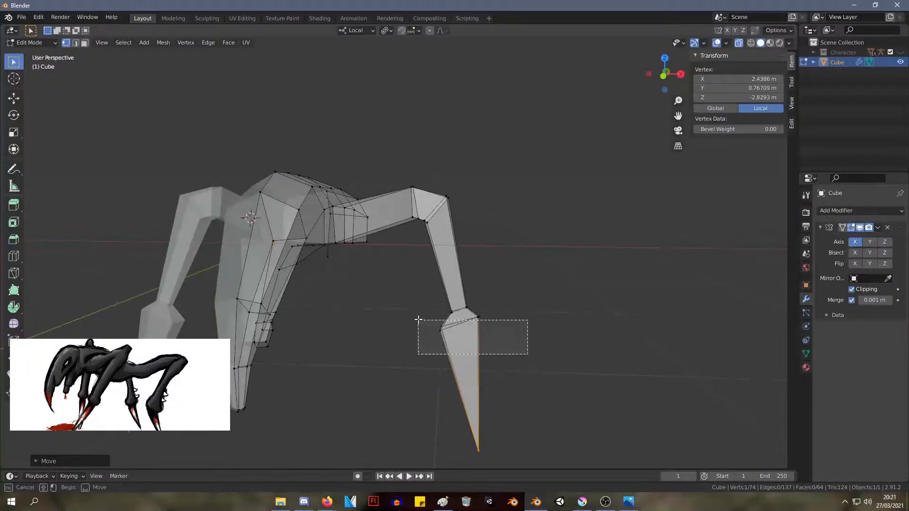
Shift the ankle's lower loop slightly outward and resize it at the top of the claw
{"action": "left_click_drag", "start_coordinate": [418, 320], "coordinate": [416, 318]}
{"action": "key", "text": "g"}
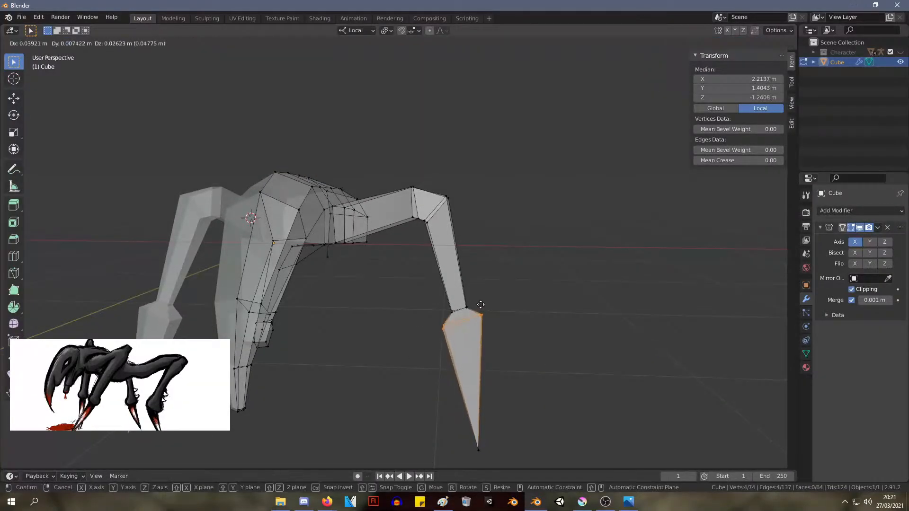
{"action": "left_click", "coordinate": [480, 309]}
{"action": "middle_click_drag", "start_coordinate": [481, 310], "coordinate": [526, 321]}
{"action": "key", "text": "s"}
{"action": "left_click", "coordinate": [554, 327]}
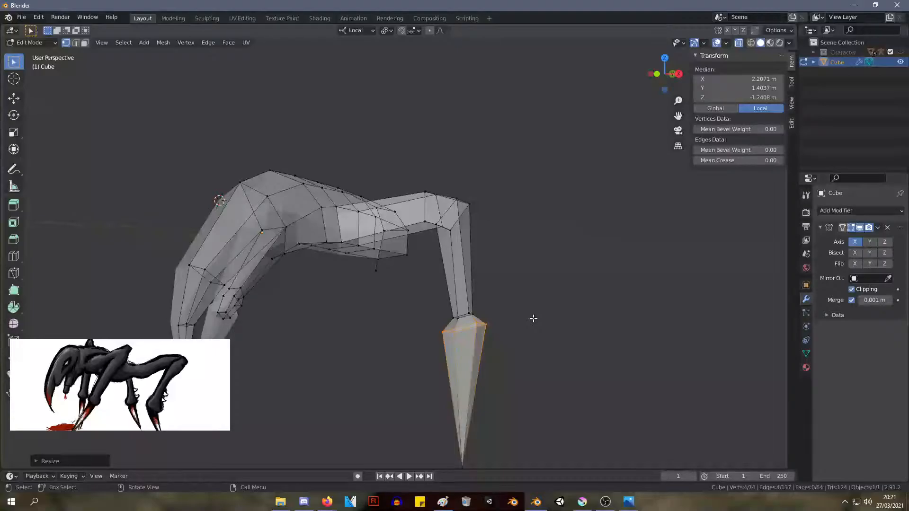
{"action": "key", "text": "KP_1"}
{"action": "key", "text": "KP_3"}
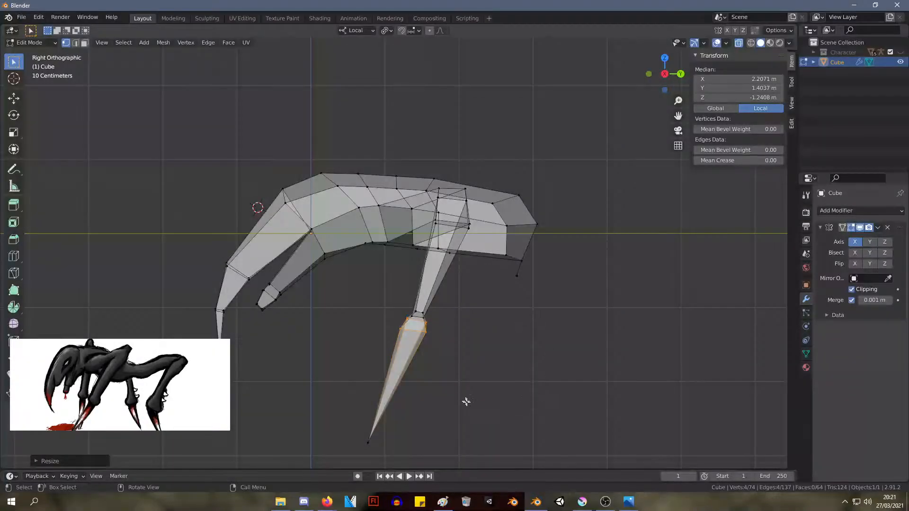
{"action": "scroll", "coordinate": [440, 369], "scroll_direction": "down", "scroll_amount": 2}
{"action": "scroll", "coordinate": [437, 402], "scroll_direction": "up", "scroll_amount": 1}
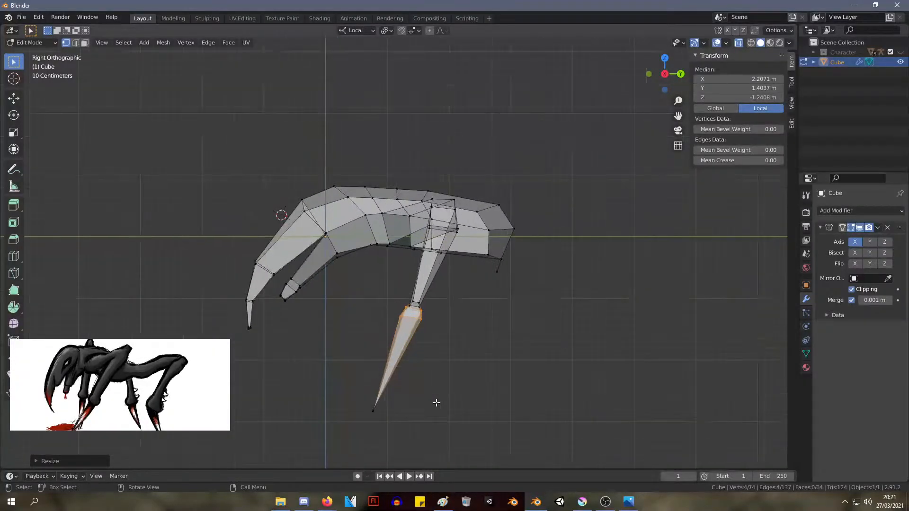
{"action": "scroll", "coordinate": [447, 403], "scroll_direction": "down", "scroll_amount": 5}
{"action": "scroll", "coordinate": [420, 377], "scroll_direction": "up", "scroll_amount": 6}
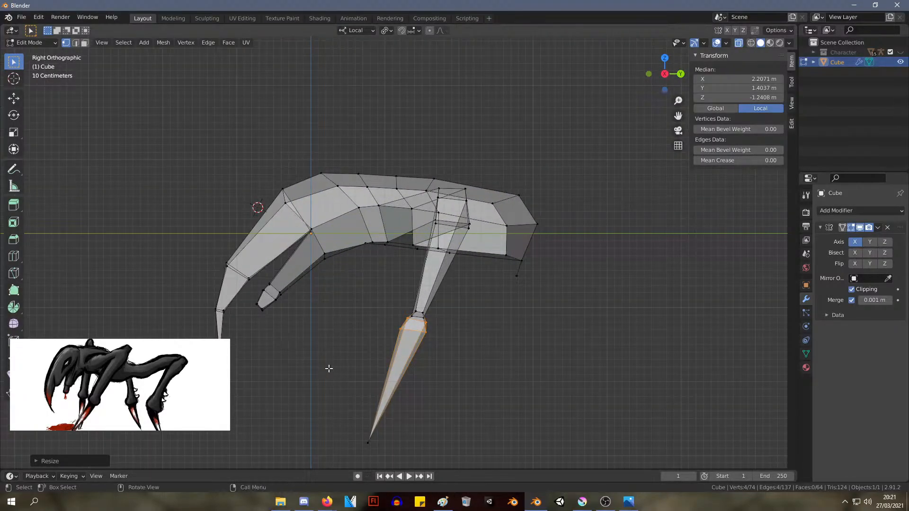
{"action": "left_click_drag", "start_coordinate": [163, 110], "coordinate": [357, 419]}
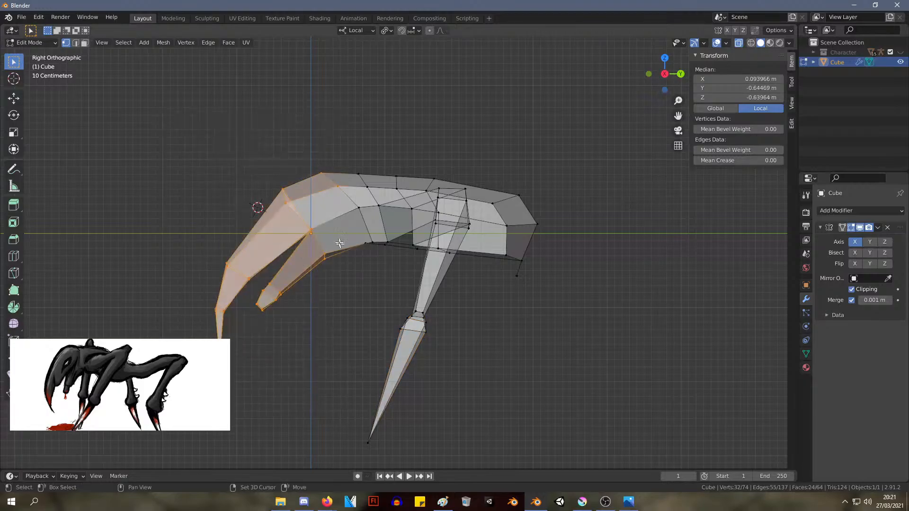
{"action": "left_click_drag", "start_coordinate": [371, 271], "coordinate": [371, 270]}
{"action": "key", "text": "s"}
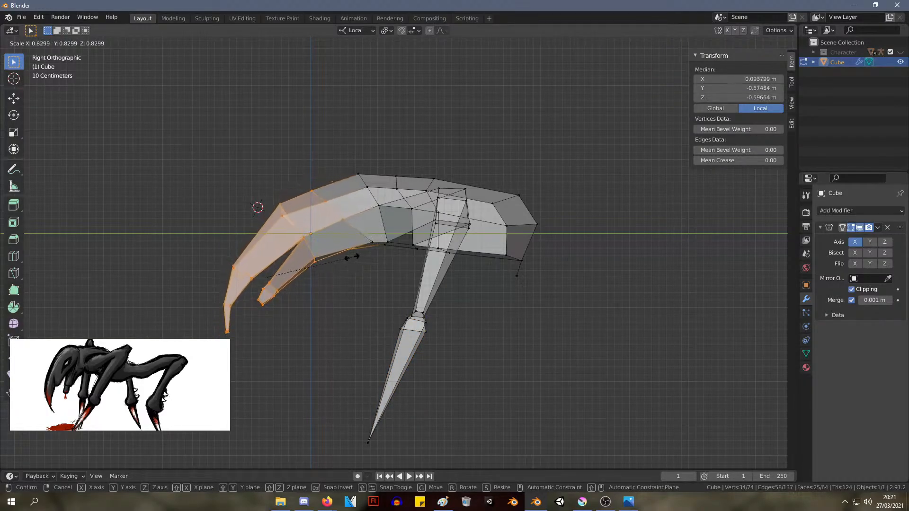
{"action": "right_click", "coordinate": [321, 242]}
Enlarge the ankle and claw together by scaling them uniformly
{"action": "left_click_drag", "start_coordinate": [304, 300], "coordinate": [479, 456]}
{"action": "key", "text": "s"}
{"action": "left_click", "coordinate": [463, 307]}
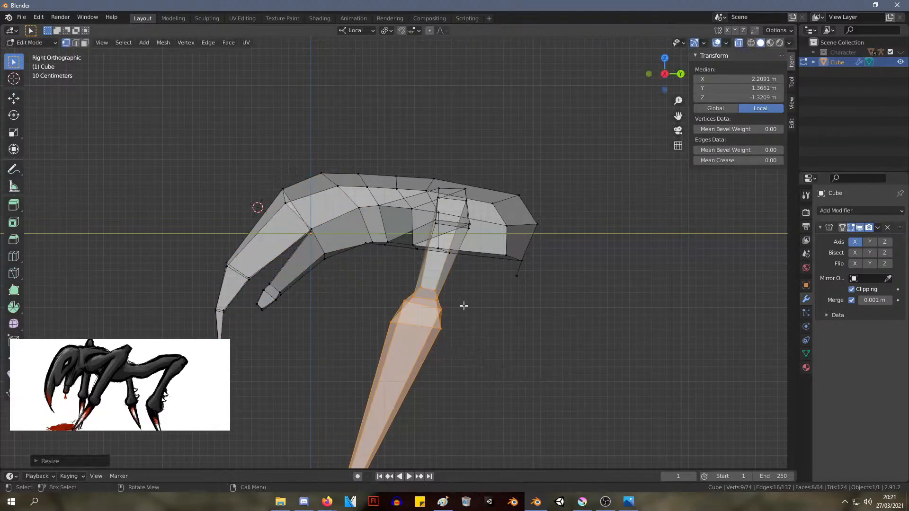
{"action": "middle_click_drag", "start_coordinate": [463, 307], "coordinate": [513, 312]}
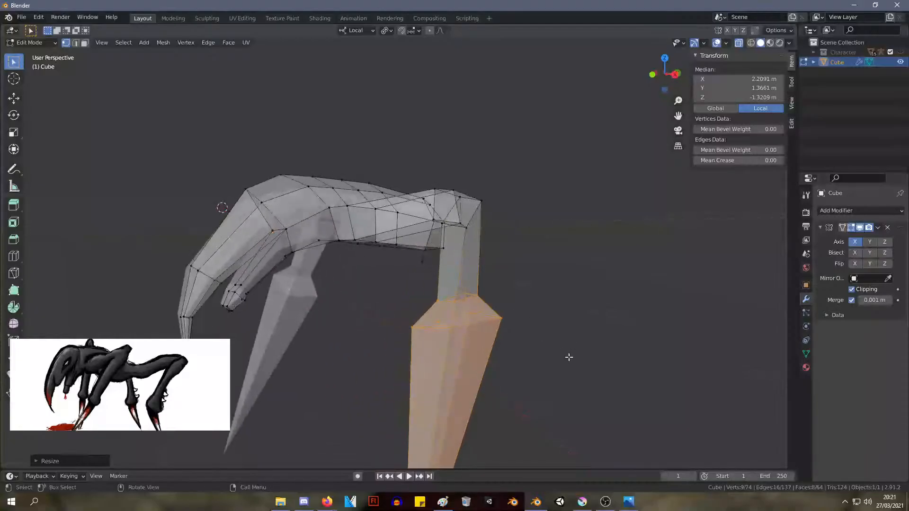
{"action": "key", "text": "s"}
{"action": "left_click", "coordinate": [521, 345]}
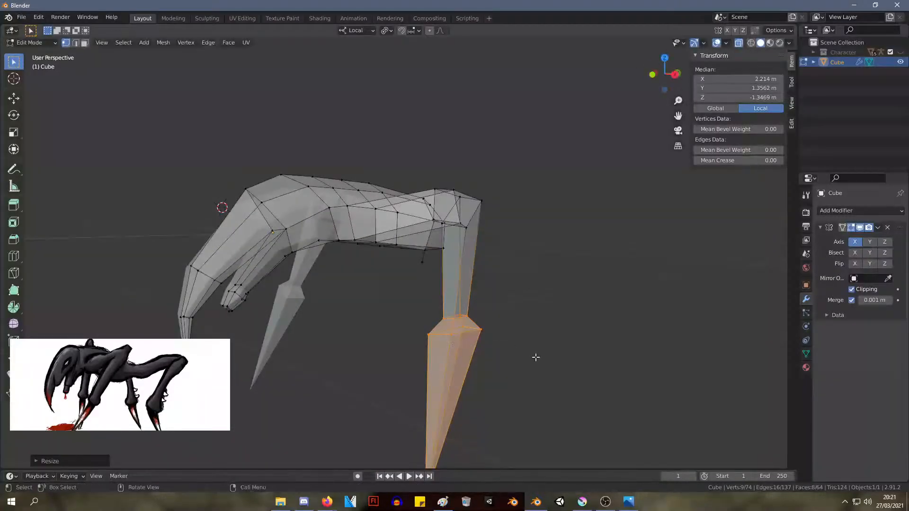
Lower both ankle loops together to about X 2.20 m, Y 1.34 m, Z -1.49 m
{"action": "middle_click_drag", "start_coordinate": [535, 357], "coordinate": [497, 367]}
{"action": "left_click_drag", "start_coordinate": [507, 386], "coordinate": [406, 309]}
{"action": "key", "text": "g"}
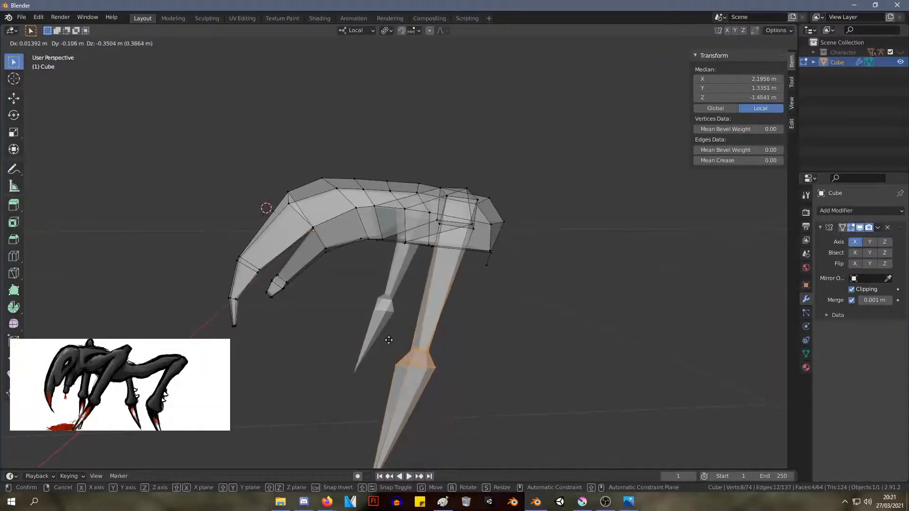
{"action": "left_click", "coordinate": [385, 335]}
{"action": "middle_click_drag", "start_coordinate": [385, 335], "coordinate": [454, 370]}
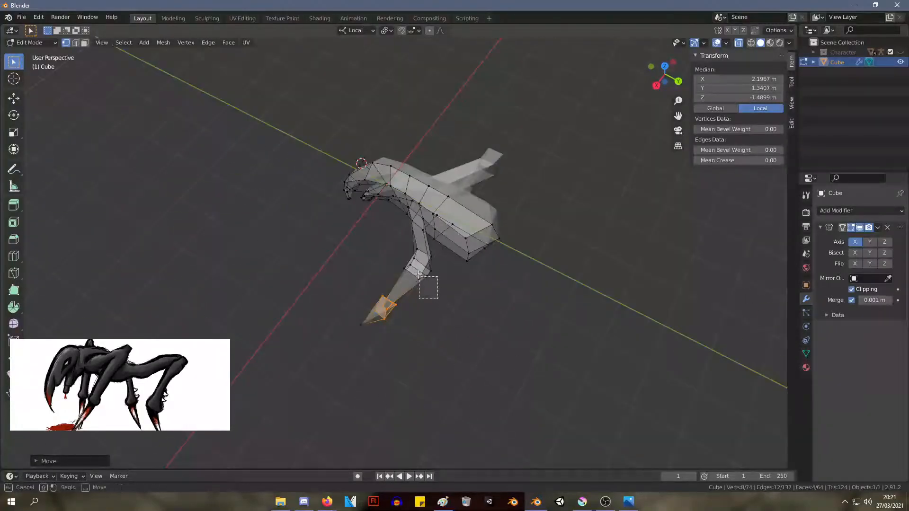
Move the knee's two loops to about X 1.71 m, Y 1.71 m, Z 0.37 m and rotate them about -14°
{"action": "left_click_drag", "start_coordinate": [419, 275], "coordinate": [400, 251]}
{"action": "key", "text": "g"}
{"action": "left_click", "coordinate": [382, 241]}
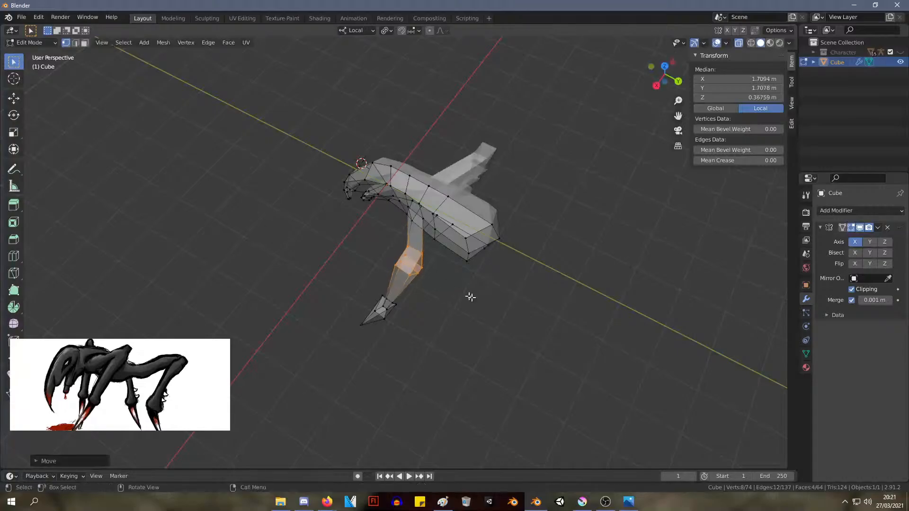
{"action": "key", "text": "s"}
{"action": "right_click", "coordinate": [481, 291]}
{"action": "key", "text": "r"}
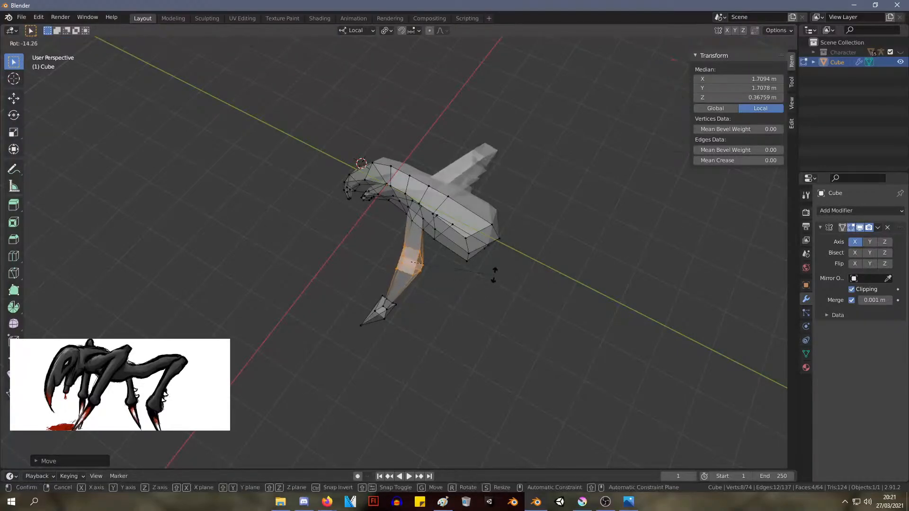
{"action": "left_click", "coordinate": [493, 279]}
{"action": "middle_click_drag", "start_coordinate": [491, 278], "coordinate": [674, 213]}
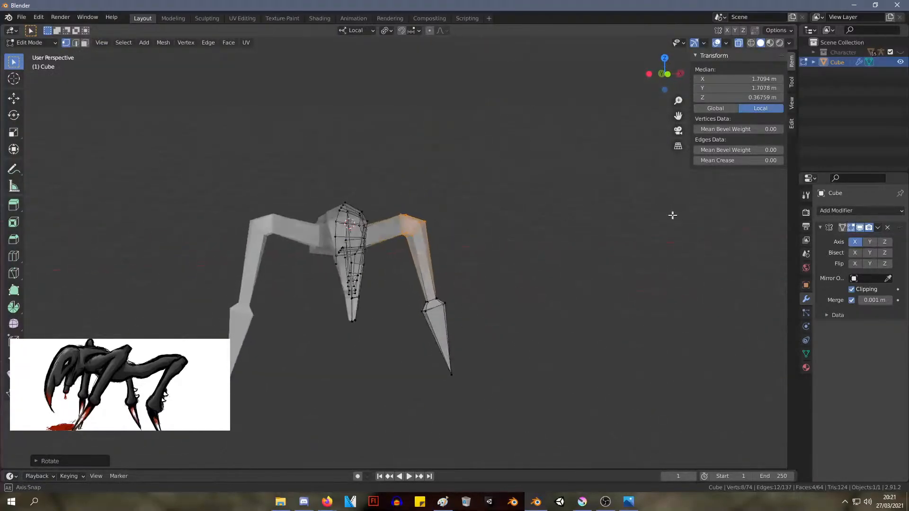
{"action": "scroll", "coordinate": [569, 327], "scroll_direction": "up", "scroll_amount": 3}
{"action": "scroll", "coordinate": [501, 305], "scroll_direction": "down", "scroll_amount": 3}
{"action": "middle_click_drag", "start_coordinate": [501, 304], "coordinate": [400, 260]}
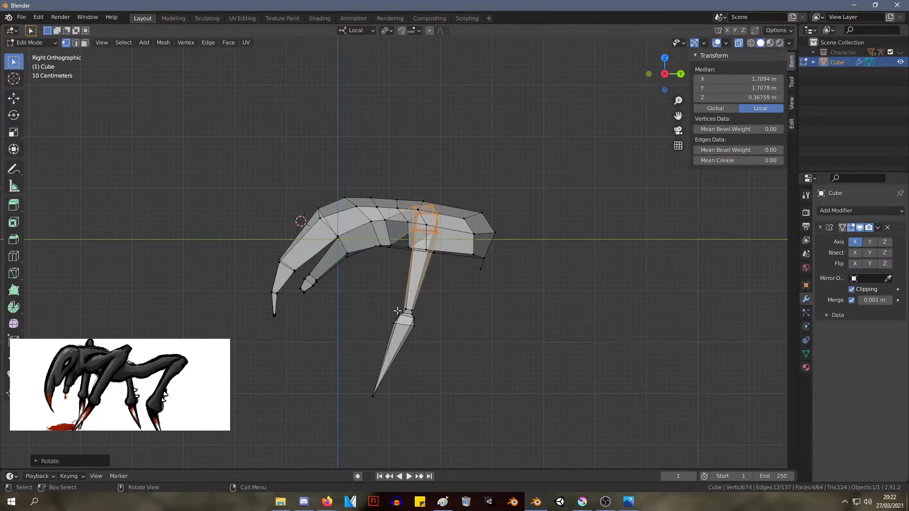
{"action": "middle_click_drag", "start_coordinate": [435, 233], "coordinate": [469, 218]}
{"action": "key", "text": "g"}
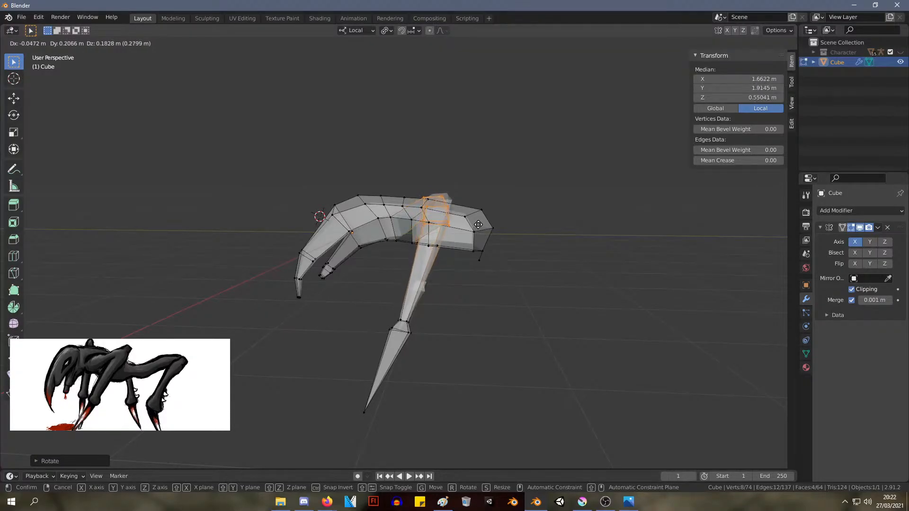
{"action": "left_click", "coordinate": [488, 227]}
Add a loop cut to the upper leg close to the body and scale it up to about 1.2
{"action": "middle_click_drag", "start_coordinate": [487, 227], "coordinate": [410, 295]}
{"action": "scroll", "coordinate": [410, 295], "scroll_direction": "up", "scroll_amount": 4}
{"action": "middle_click_drag", "start_coordinate": [337, 229], "coordinate": [360, 289]}
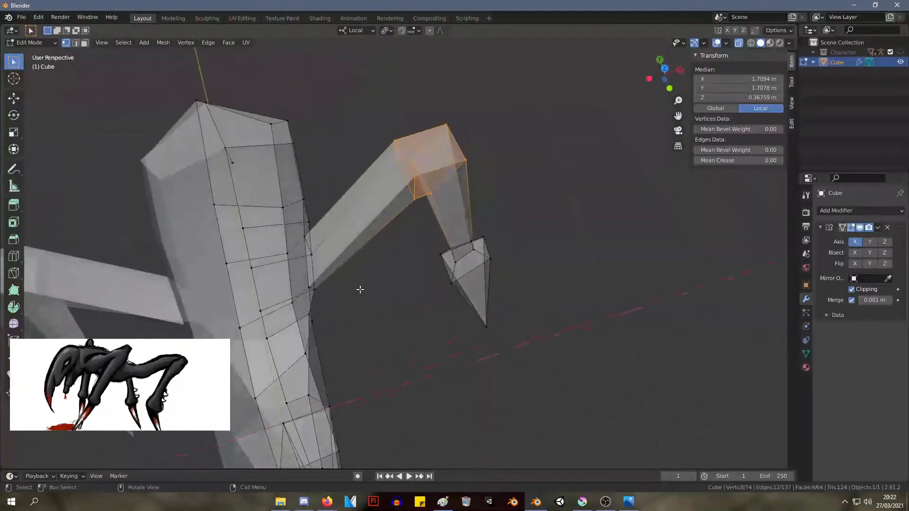
{"action": "left_click", "coordinate": [320, 253]}
{"action": "left_click", "coordinate": [288, 276]}
{"action": "key", "text": "s"}
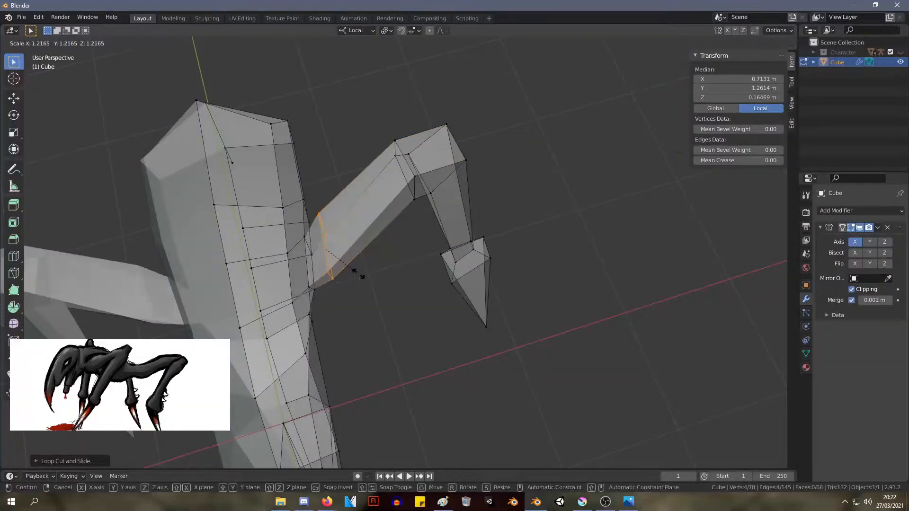
{"action": "left_click", "coordinate": [360, 276]}
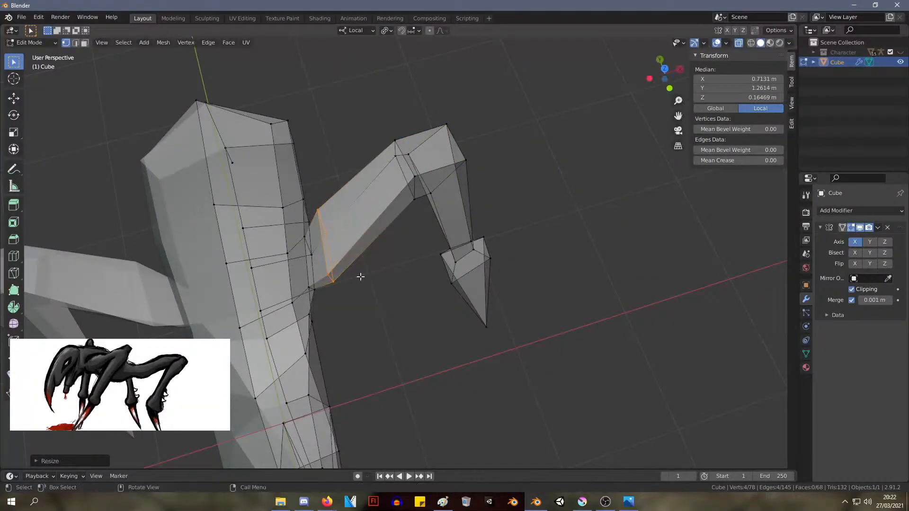
Widen the loop where the upper leg joins the body by scaling up its four vertices
{"action": "middle_click_drag", "start_coordinate": [359, 274], "coordinate": [448, 223]}
{"action": "left_click", "coordinate": [332, 250]}
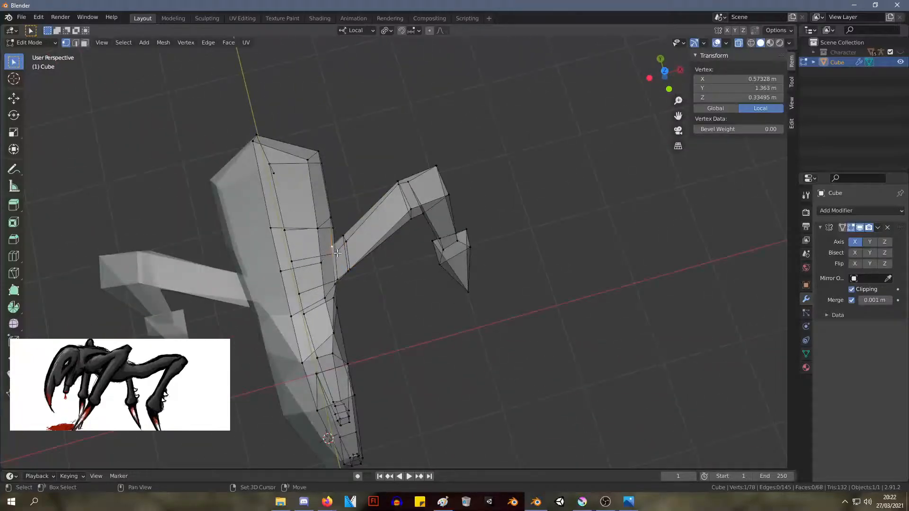
{"action": "left_click", "coordinate": [334, 283], "text": "shift"}
{"action": "key", "text": "s"}
{"action": "left_click", "coordinate": [380, 294]}
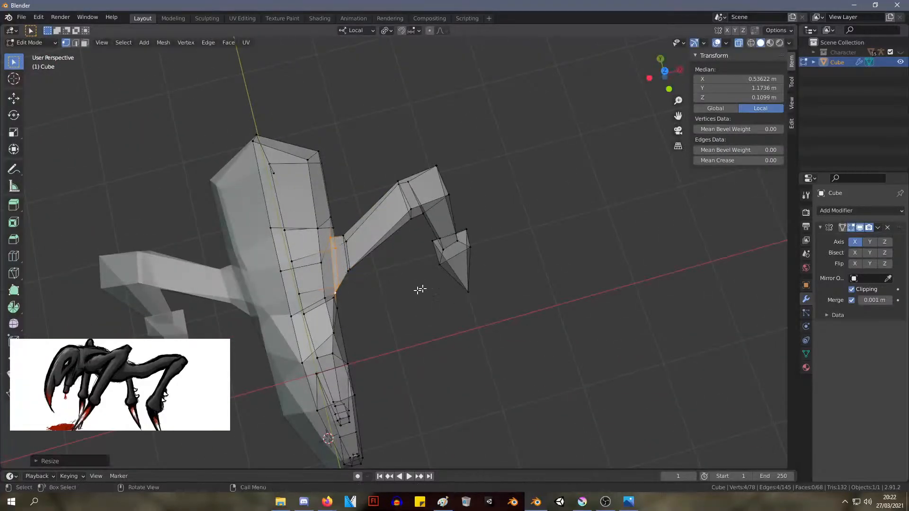
Move the knee together with the upper leg's inner loop to about X 1.38 m, Y 1.49 m, Z 0.31 m
{"action": "middle_click_drag", "start_coordinate": [417, 289], "coordinate": [339, 258]}
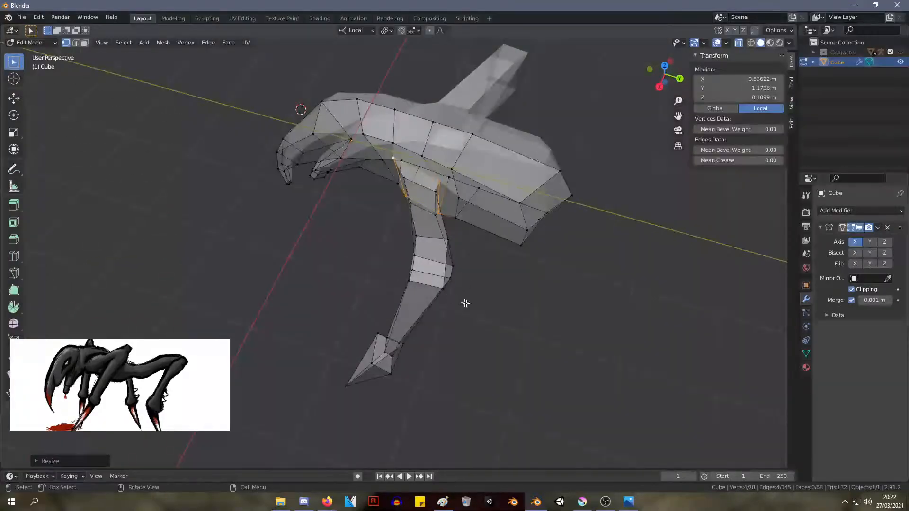
{"action": "left_click_drag", "start_coordinate": [399, 250], "coordinate": [400, 233]}
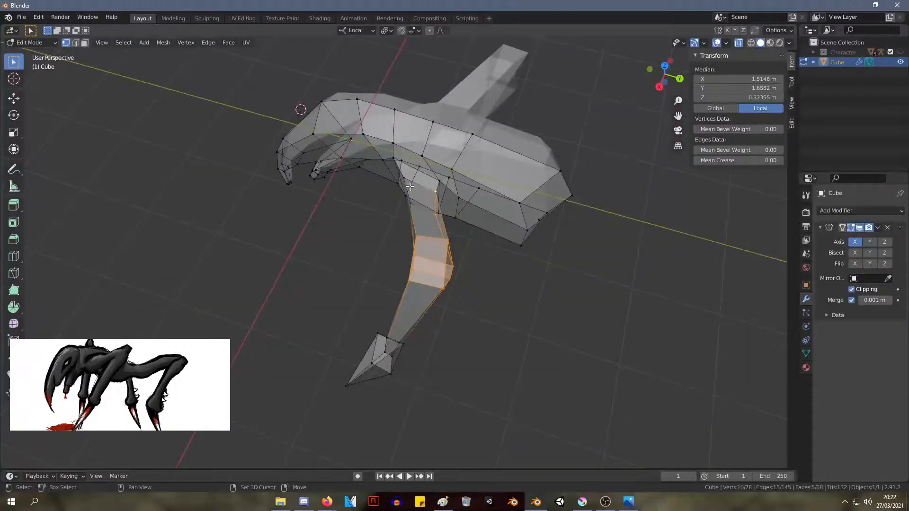
{"action": "key", "text": "g"}
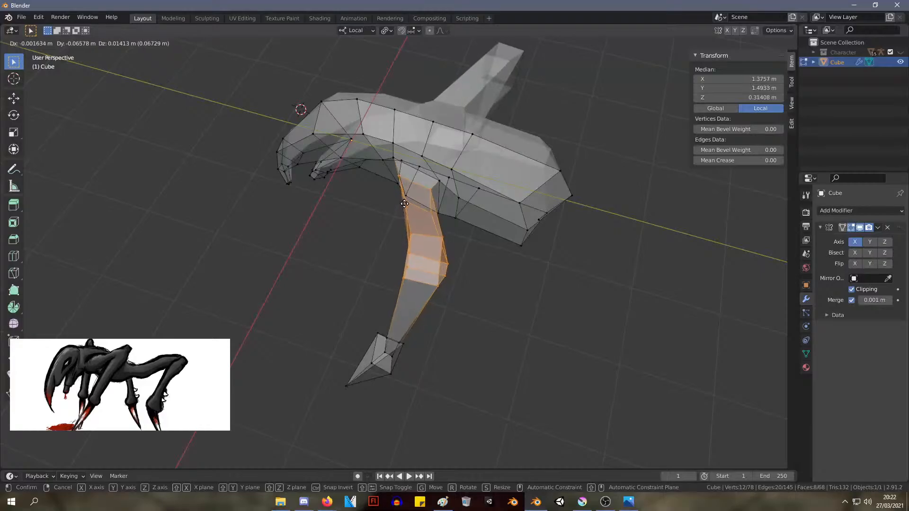
{"action": "left_click", "coordinate": [405, 204]}
Scale up the ankle's upper loop until it is wider than the top of the claw
{"action": "middle_click_drag", "start_coordinate": [405, 204], "coordinate": [502, 124]}
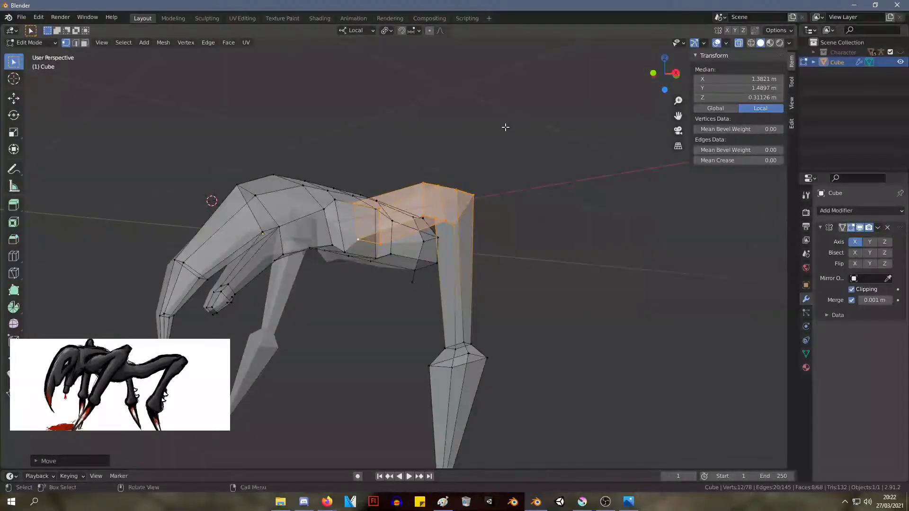
{"action": "key", "text": "KP_3"}
{"action": "middle_click_drag", "start_coordinate": [523, 433], "coordinate": [528, 357], "text": "shift"}
{"action": "left_click_drag", "start_coordinate": [406, 400], "coordinate": [419, 368]}
{"action": "scroll", "coordinate": [513, 328], "scroll_direction": "up", "scroll_amount": 4}
{"action": "middle_click_drag", "start_coordinate": [514, 327], "coordinate": [489, 308]}
{"action": "left_click_drag", "start_coordinate": [449, 314], "coordinate": [466, 330]}
{"action": "middle_click_drag", "start_coordinate": [466, 326], "coordinate": [539, 324]}
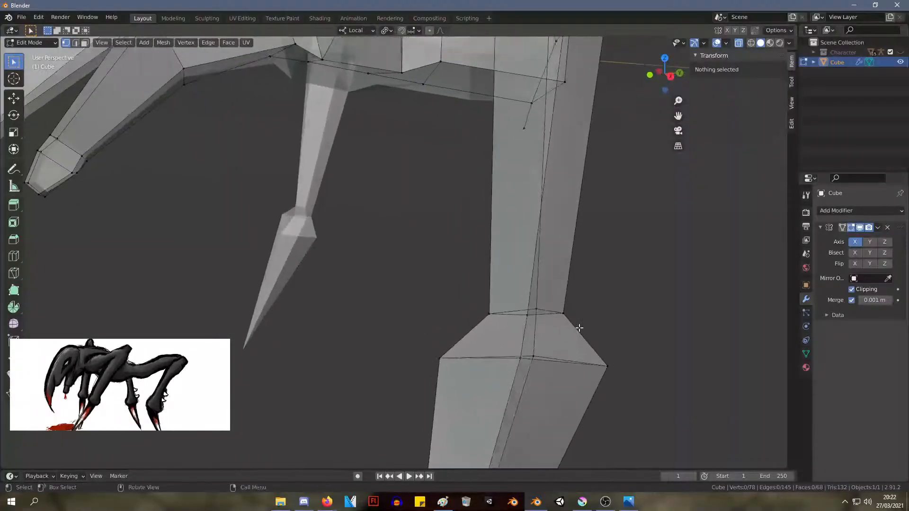
{"action": "left_click_drag", "start_coordinate": [579, 330], "coordinate": [441, 249]}
{"action": "key", "text": "s"}
{"action": "left_click", "coordinate": [777, 311]}
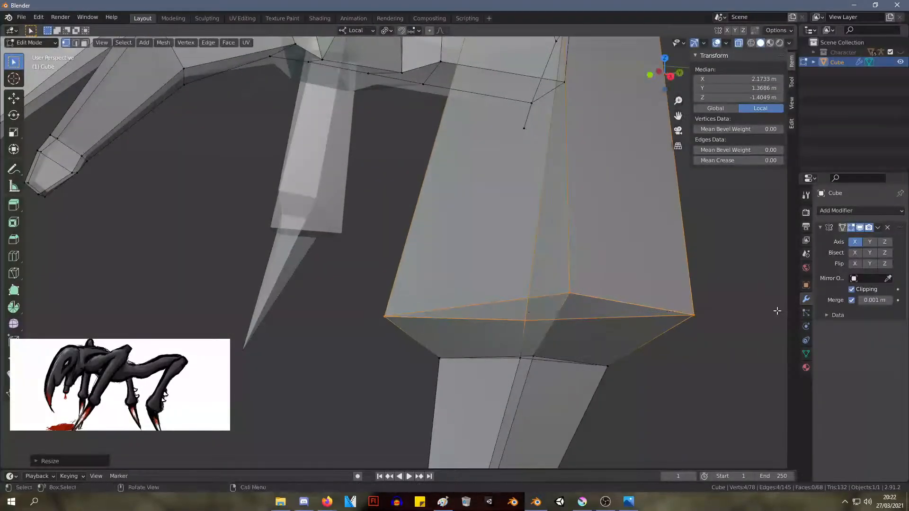
Add a loop cut to the lower leg and slide it down close above the widened ankle loop
{"action": "middle_click_drag", "start_coordinate": [777, 310], "coordinate": [650, 269]}
{"action": "left_click", "coordinate": [587, 256]}
{"action": "scroll", "coordinate": [582, 262], "scroll_direction": "down", "scroll_amount": 5}
{"action": "key", "text": "ctrl+r"}
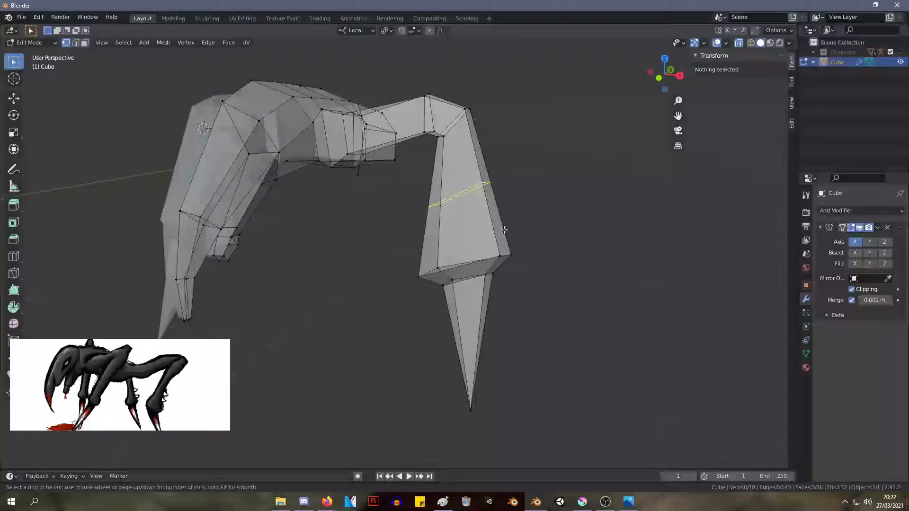
{"action": "left_click", "coordinate": [477, 222]}
{"action": "left_click", "coordinate": [476, 273]}
Scale the new lower-leg loop to about 0.51 and move it along local Z to about -1.15 m
{"action": "key", "text": "s"}
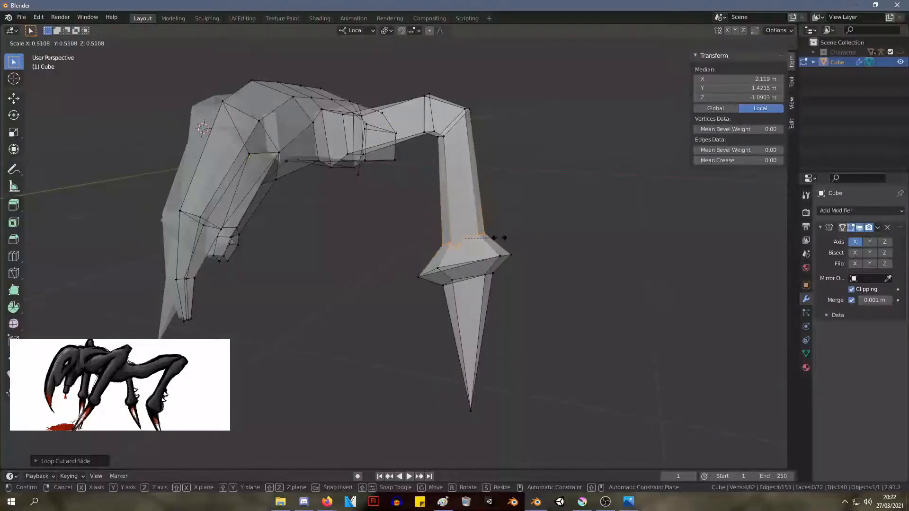
{"action": "left_click", "coordinate": [500, 238]}
{"action": "key", "text": "g"}
{"action": "key", "text": "z"}
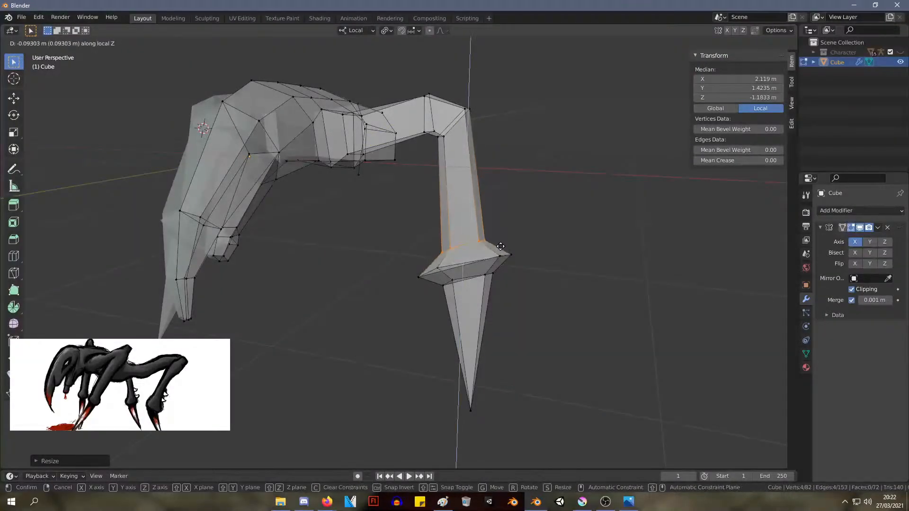
{"action": "left_click", "coordinate": [514, 260]}
Shrink the ankle's widest loop and move it slightly downward between the two neighbouring loops
{"action": "middle_click_drag", "start_coordinate": [514, 260], "coordinate": [575, 269]}
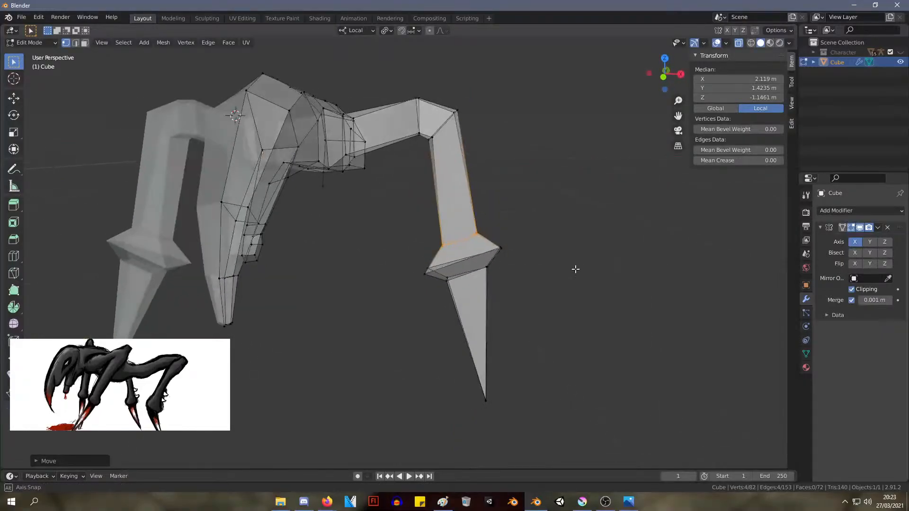
{"action": "mouse_move", "coordinate": [527, 285]}
{"action": "middle_mouse_down"}
{"action": "mouse_move", "coordinate": [438, 285]}
{"action": "mouse_move", "coordinate": [531, 286]}
{"action": "middle_mouse_up"}
{"action": "key", "text": "KP_1"}
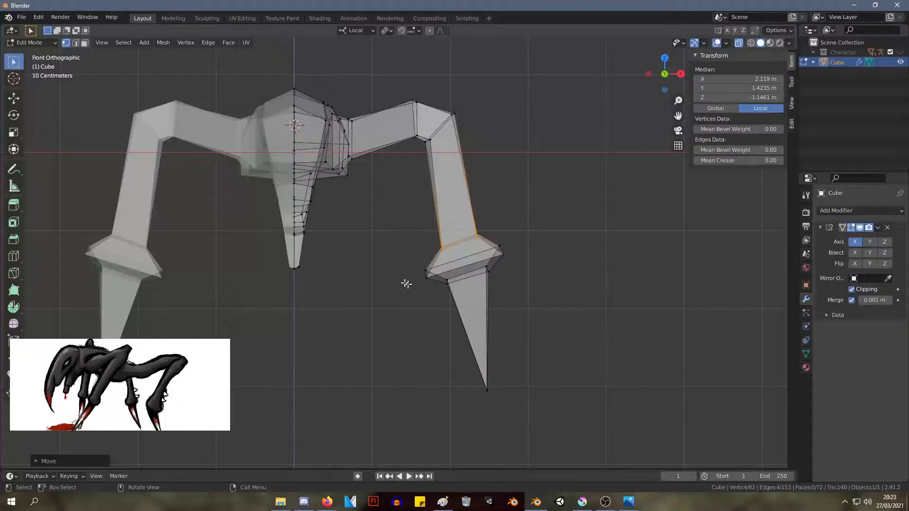
{"action": "scroll", "coordinate": [406, 284], "scroll_direction": "up", "scroll_amount": 4}
{"action": "left_click_drag", "start_coordinate": [492, 313], "coordinate": [492, 312]}
{"action": "left_click_drag", "start_coordinate": [643, 283], "coordinate": [585, 214], "text": "shift"}
{"action": "key", "text": "s"}
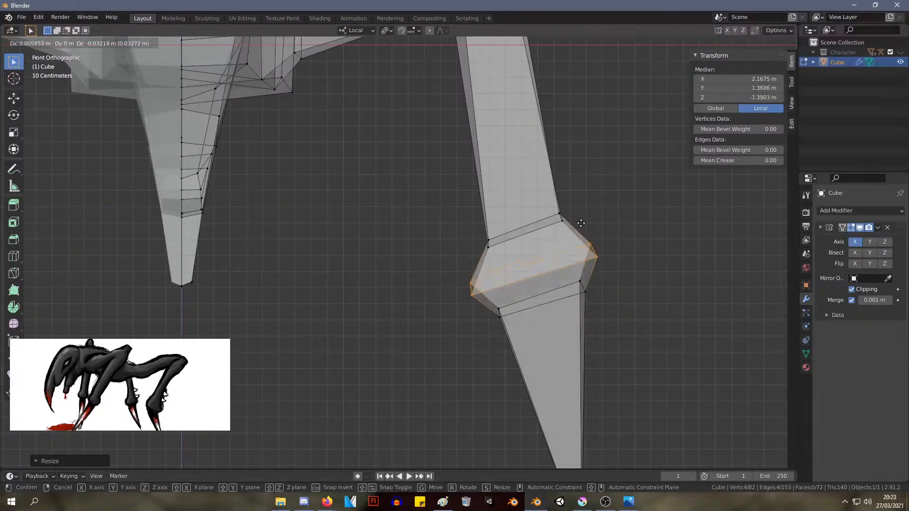
{"action": "left_click", "coordinate": [582, 226]}
{"action": "left_click", "coordinate": [658, 237]}
{"action": "middle_click_drag", "start_coordinate": [658, 237], "coordinate": [562, 328]}
{"action": "scroll", "coordinate": [526, 246], "scroll_direction": "down", "scroll_amount": 5}
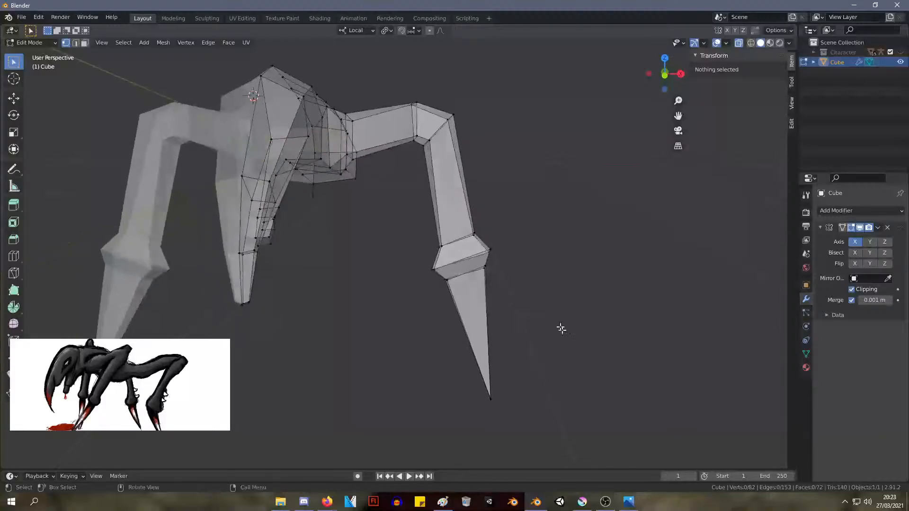
Scale the claw's top loop down to about 0.64 so the claw is narrower than the ankle
{"action": "left_click_drag", "start_coordinate": [446, 265], "coordinate": [447, 266]}
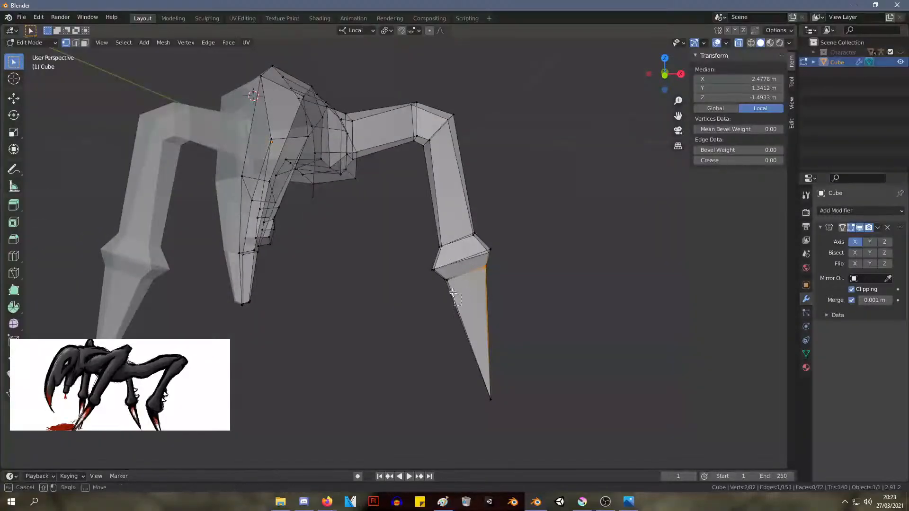
{"action": "key", "text": "s"}
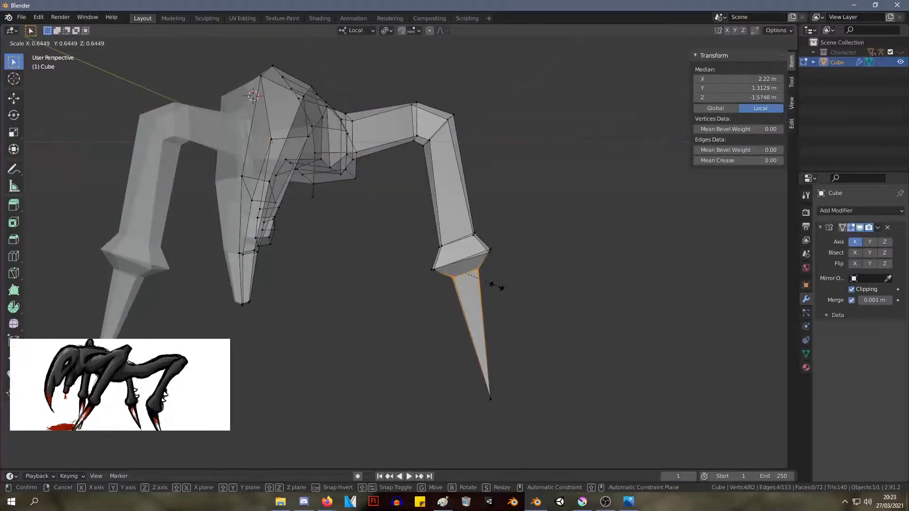
{"action": "left_click", "coordinate": [497, 287]}
{"action": "mouse_move", "coordinate": [535, 259]}
{"action": "middle_mouse_down"}
{"action": "mouse_move", "coordinate": [592, 272]}
{"action": "mouse_move", "coordinate": [531, 275]}
{"action": "middle_mouse_up"}
{"action": "key", "text": "s"}
{"action": "key", "text": "x"}
{"action": "left_click", "coordinate": [516, 272]}
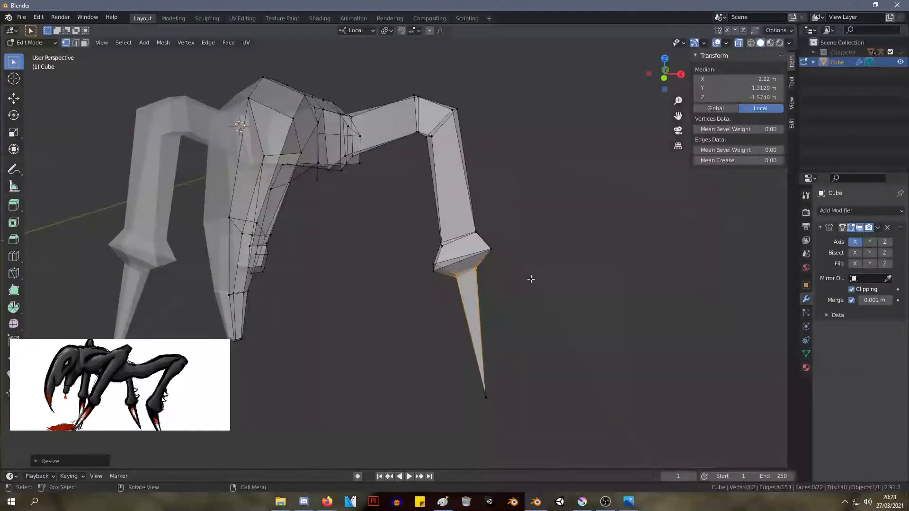
Rotate the claw's top loop slightly and reposition it under the ankle bulge
{"action": "key", "text": "r"}
{"action": "left_click", "coordinate": [540, 276]}
{"action": "key", "text": "g"}
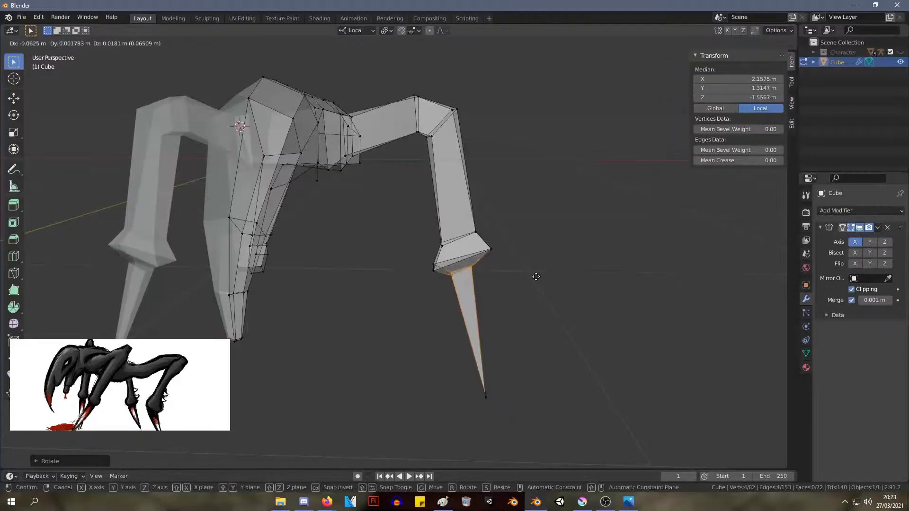
{"action": "left_click", "coordinate": [540, 278]}
{"action": "middle_click_drag", "start_coordinate": [541, 277], "coordinate": [534, 278]}
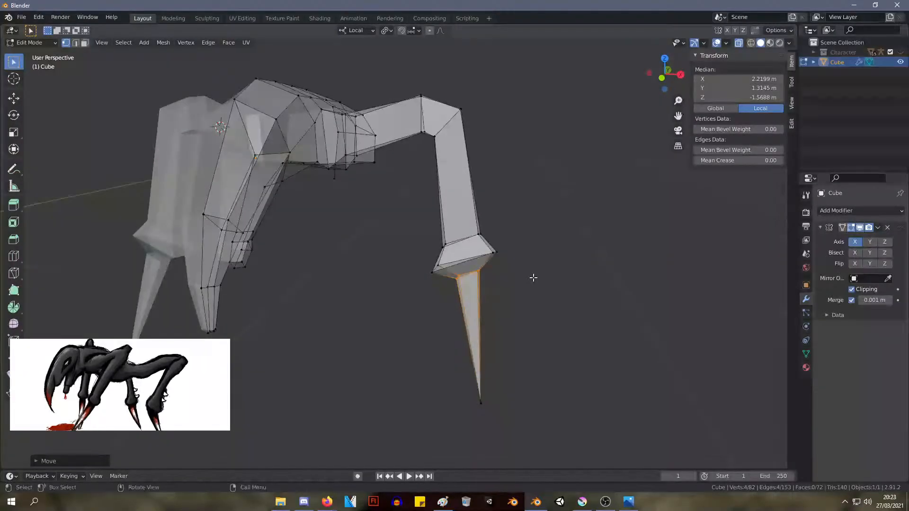
Shrink the loop just above the ankle slightly and scale the knee's outer loop to about 0.86
{"action": "left_click_drag", "start_coordinate": [408, 215], "coordinate": [424, 219]}
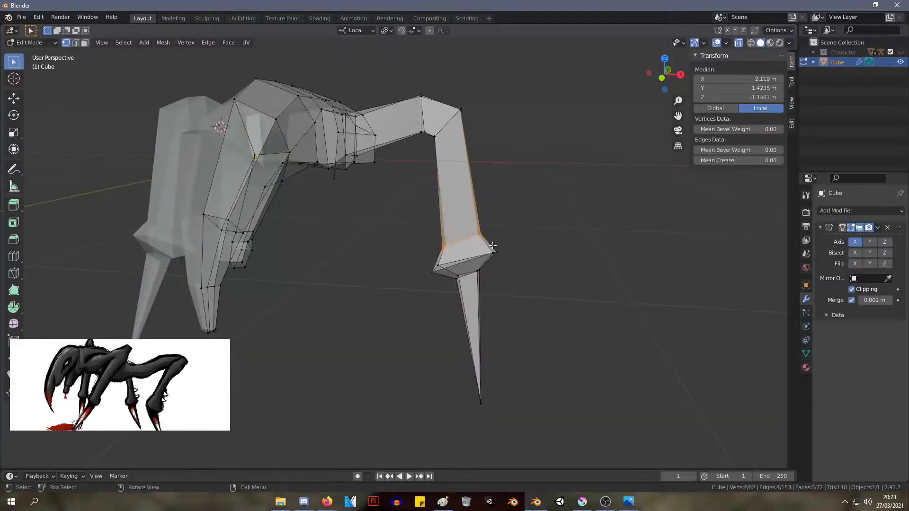
{"action": "key", "text": "s"}
{"action": "left_click", "coordinate": [488, 243]}
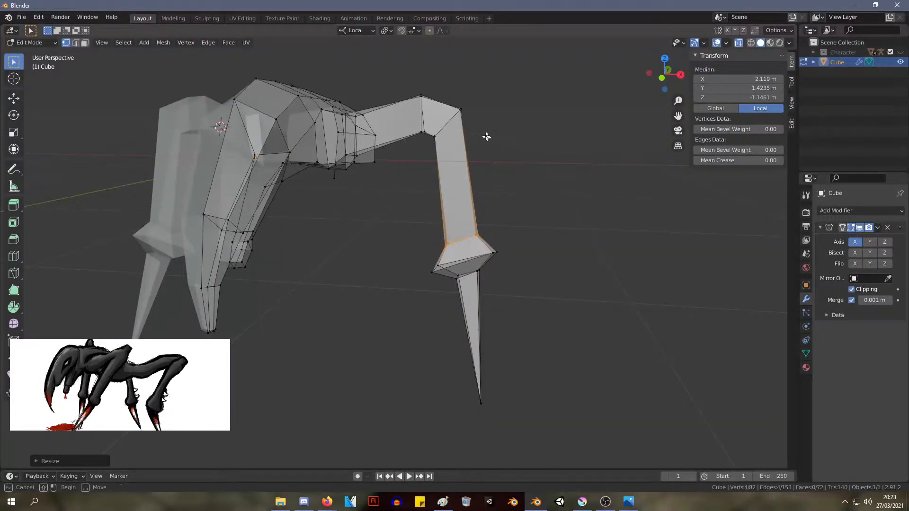
{"action": "left_click_drag", "start_coordinate": [428, 121], "coordinate": [428, 122]}
{"action": "key", "text": "s"}
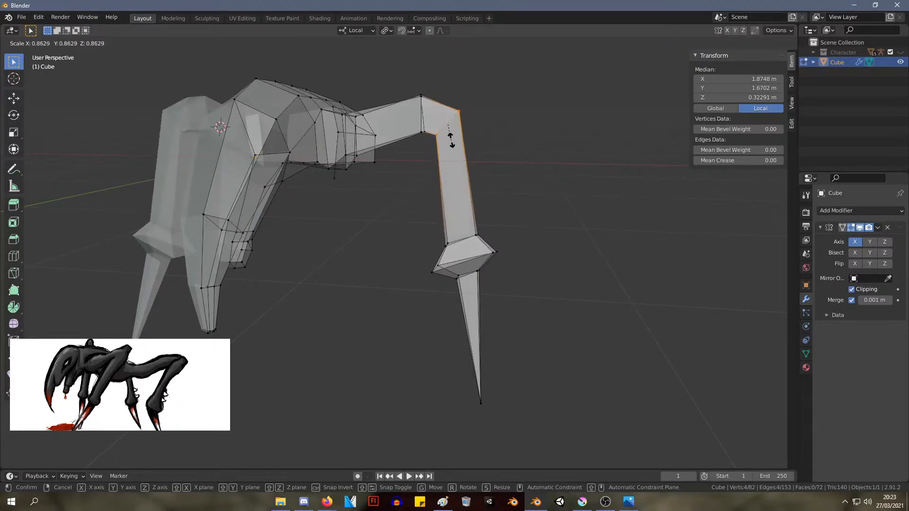
{"action": "left_click", "coordinate": [451, 140]}
Move the claw tip back and up to about Y 0.94 m and Z -2.90 m in local space
{"action": "middle_click_drag", "start_coordinate": [495, 146], "coordinate": [427, 153]}
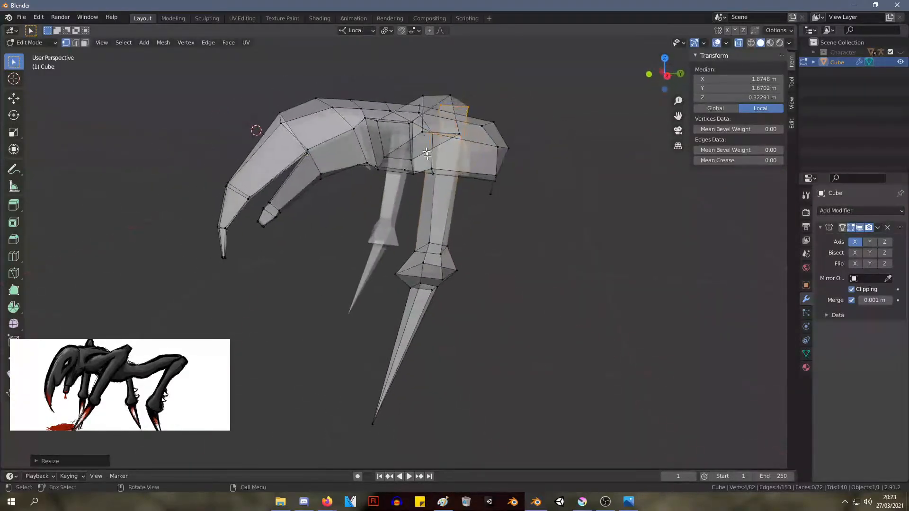
{"action": "left_click", "coordinate": [373, 425]}
{"action": "key", "text": "g"}
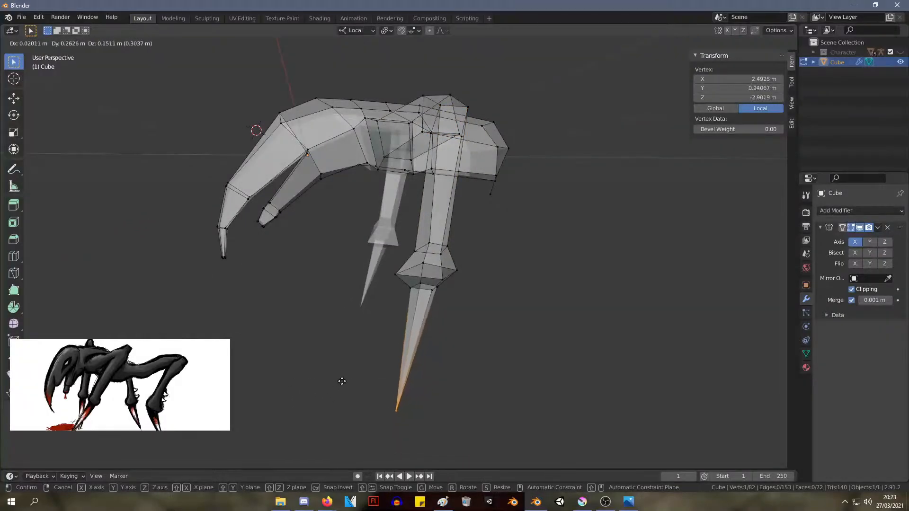
{"action": "left_click", "coordinate": [342, 381]}
{"action": "middle_click_drag", "start_coordinate": [342, 381], "coordinate": [566, 380]}
Select the whole ankle and claw and move them up to shorten the lower leg
{"action": "left_click_drag", "start_coordinate": [558, 397], "coordinate": [424, 221]}
{"action": "key", "text": "g"}
{"action": "left_click", "coordinate": [420, 195]}
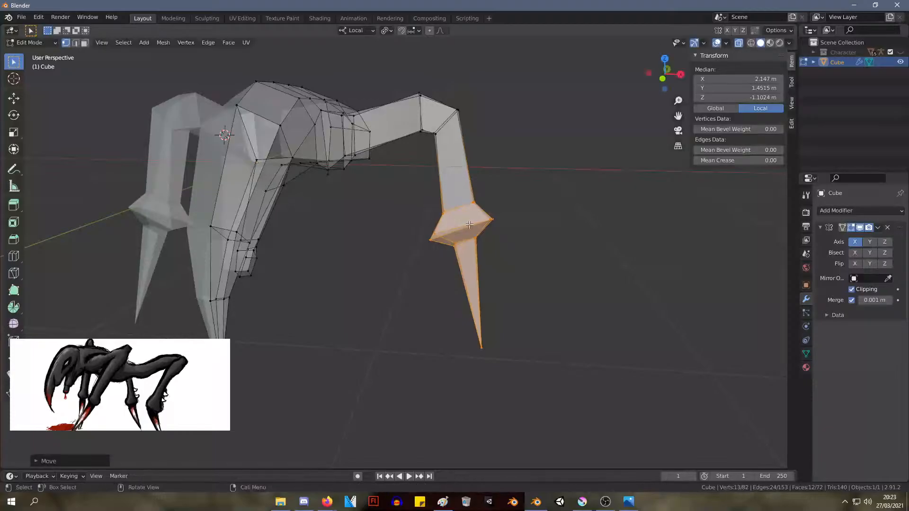
{"action": "key", "text": "g"}
{"action": "left_click", "coordinate": [535, 202]}
Select the leg from the knee down to the claw tip and raise it so the knee arches above the body
{"action": "middle_click_drag", "start_coordinate": [535, 202], "coordinate": [651, 272]}
{"action": "left_click_drag", "start_coordinate": [574, 396], "coordinate": [409, 43]}
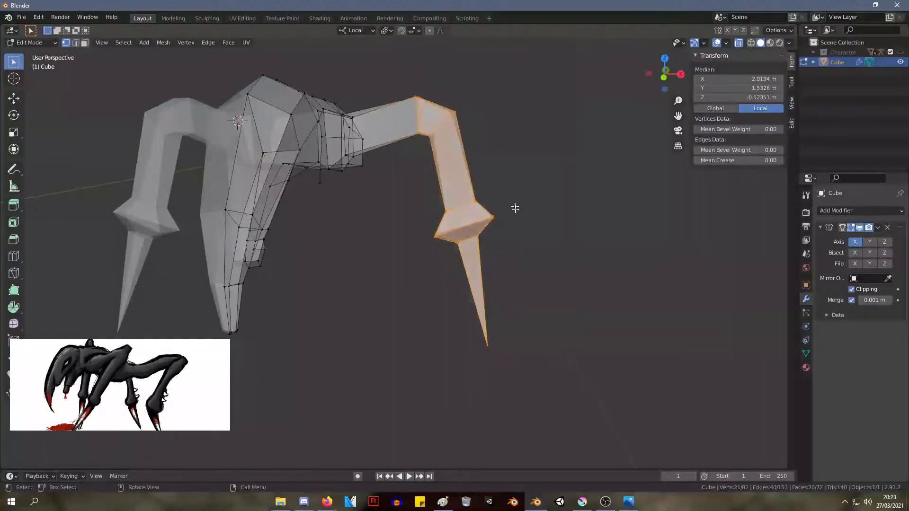
{"action": "key", "text": "g"}
{"action": "left_click", "coordinate": [535, 192]}
{"action": "left_click", "coordinate": [562, 192]}
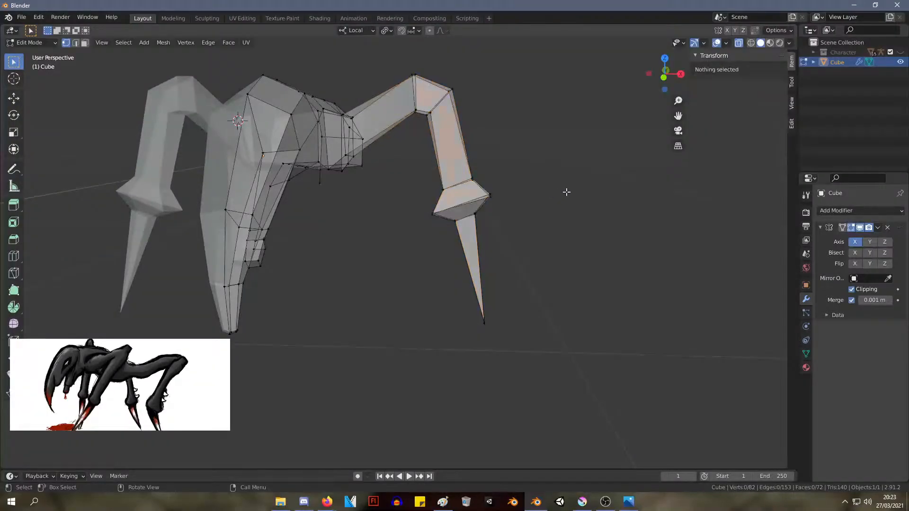
Adjust the rear vertex where the upper leg meets the body joint, viewed from below
{"action": "middle_click_drag", "start_coordinate": [563, 192], "coordinate": [499, 294]}
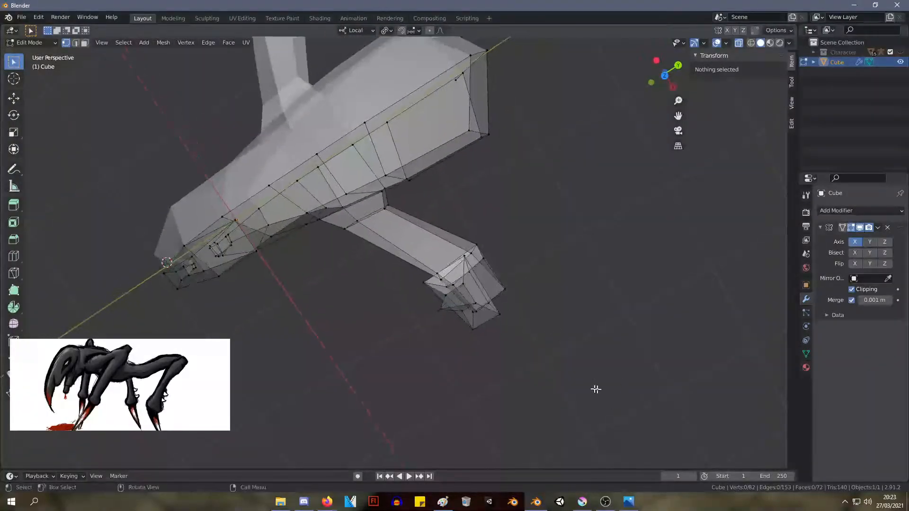
{"action": "left_click_drag", "start_coordinate": [595, 385], "coordinate": [420, 247]}
{"action": "middle_click_drag", "start_coordinate": [421, 247], "coordinate": [513, 235]}
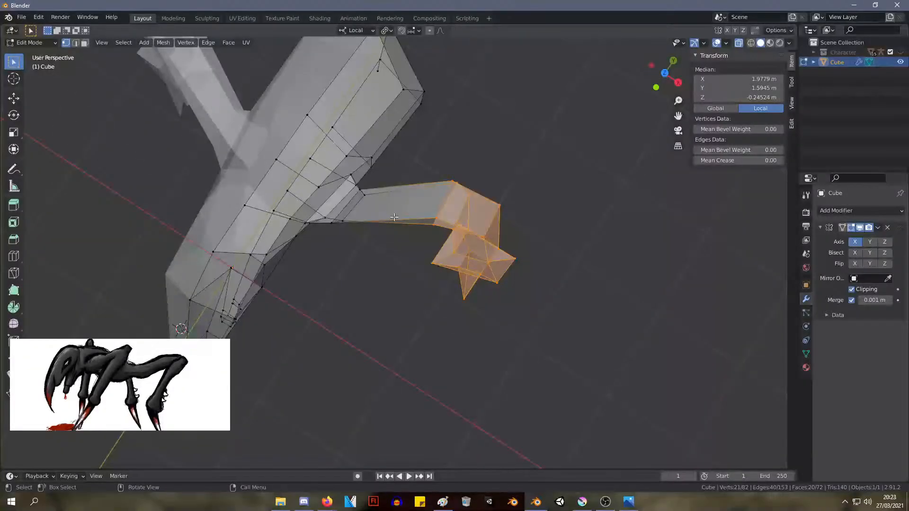
{"action": "middle_click_drag", "start_coordinate": [365, 229], "coordinate": [425, 229]}
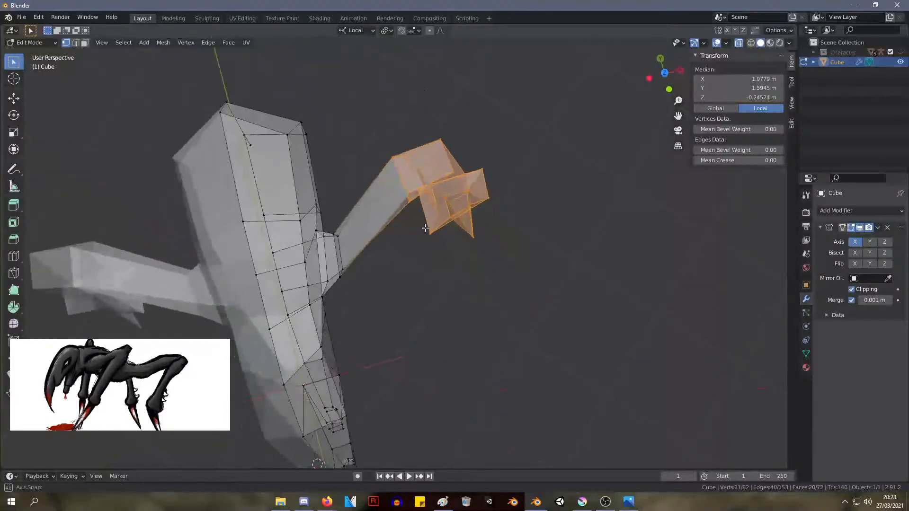
{"action": "left_click", "coordinate": [345, 242]}
{"action": "key", "text": "g"}
{"action": "left_click", "coordinate": [364, 254]}
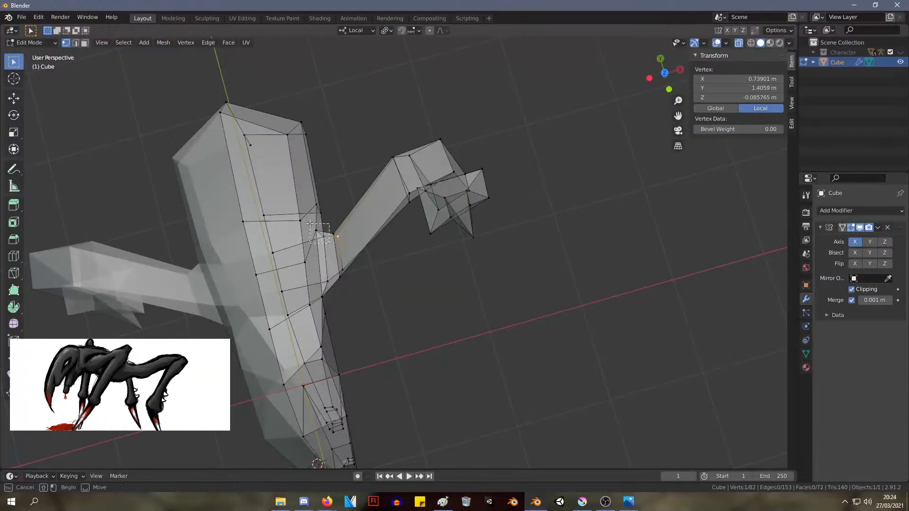
Scale the edge behind the leg's body joint to about 1.34, shift it slightly backward, and rescale it
{"action": "left_click_drag", "start_coordinate": [310, 223], "coordinate": [327, 239]}
{"action": "key", "text": "s"}
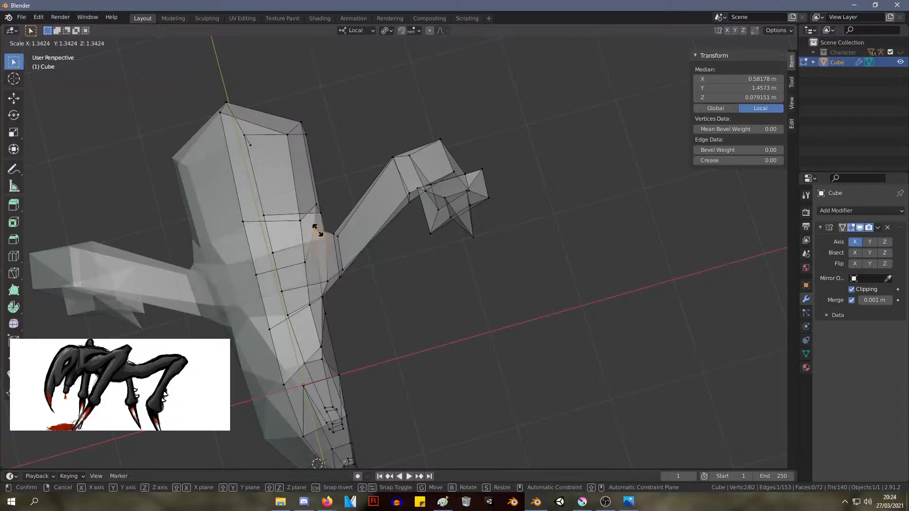
{"action": "left_click", "coordinate": [317, 231]}
{"action": "middle_click_drag", "start_coordinate": [317, 231], "coordinate": [209, 163]}
{"action": "key", "text": "g"}
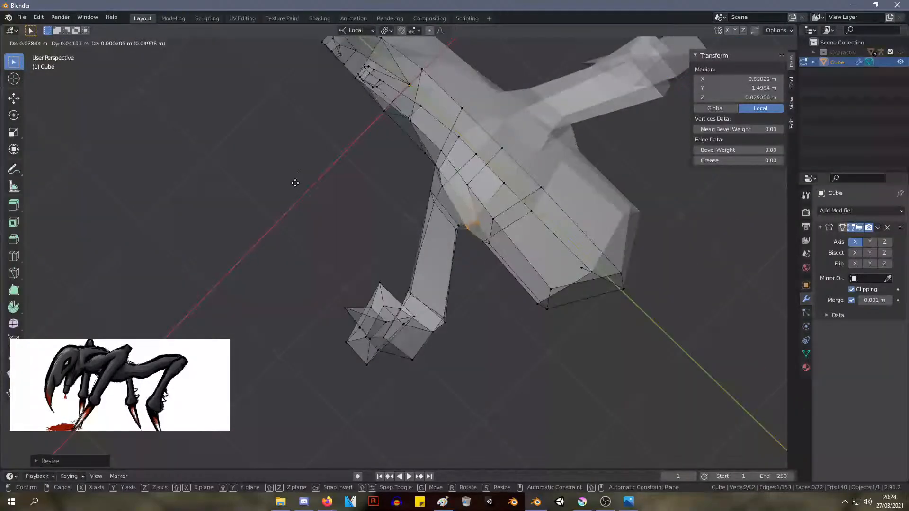
{"action": "left_click", "coordinate": [295, 183]}
{"action": "middle_click_drag", "start_coordinate": [296, 185], "coordinate": [378, 93]}
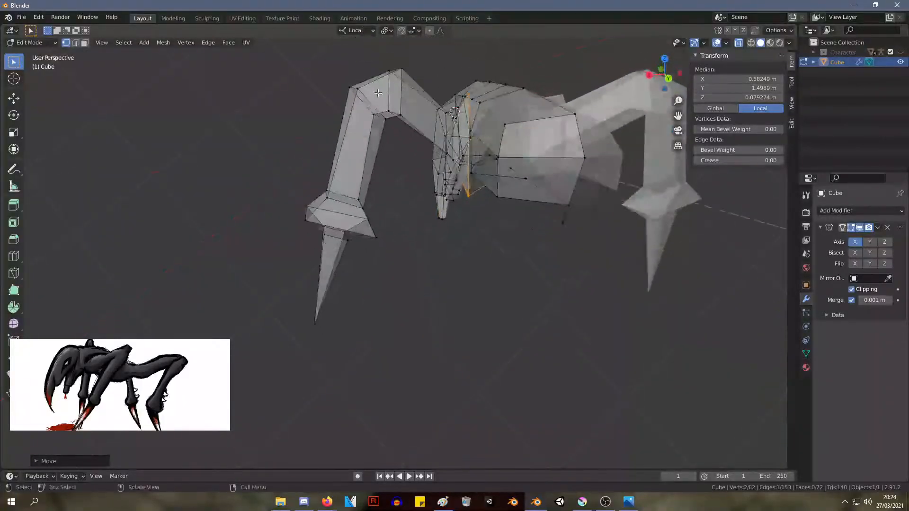
{"action": "key", "text": "s"}
{"action": "left_click", "coordinate": [403, 137]}
Move the lower vertex behind the leg joint to about X 0.56 m, Y 1.50 m and Z -0.29 m
{"action": "middle_click_drag", "start_coordinate": [404, 139], "coordinate": [560, 253]}
{"action": "left_click", "coordinate": [559, 254]}
{"action": "left_click", "coordinate": [418, 175]}
{"action": "key", "text": "g"}
{"action": "left_click", "coordinate": [419, 171]}
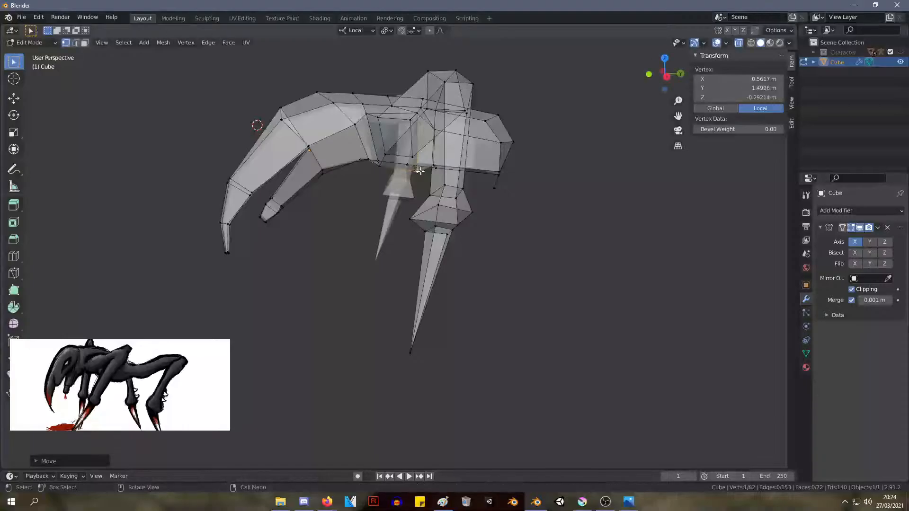
Move the upper vertex behind the leg joint forward along the body
{"action": "middle_click_drag", "start_coordinate": [419, 171], "coordinate": [426, 249]}
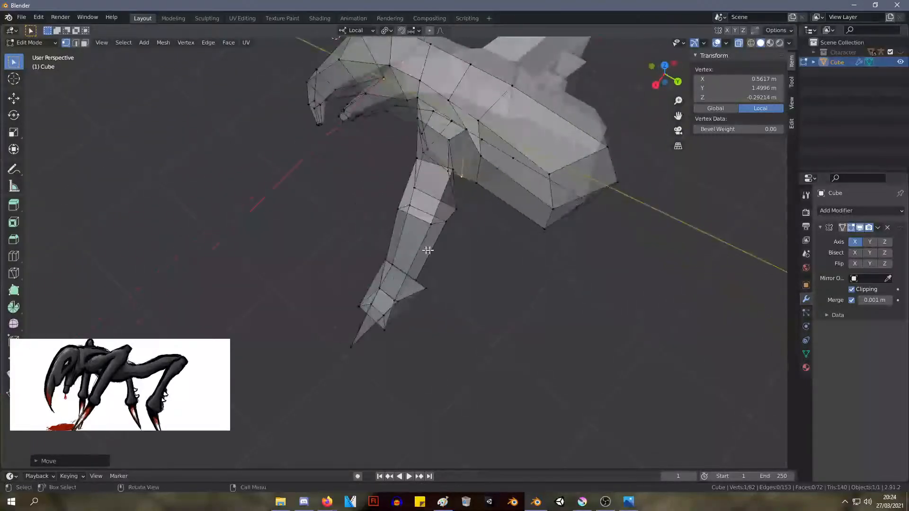
{"action": "scroll", "coordinate": [426, 250], "scroll_direction": "up", "scroll_amount": 3}
{"action": "middle_click_drag", "start_coordinate": [487, 132], "coordinate": [407, 279], "text": "shift"}
{"action": "left_click", "coordinate": [426, 193]}
{"action": "key", "text": "g"}
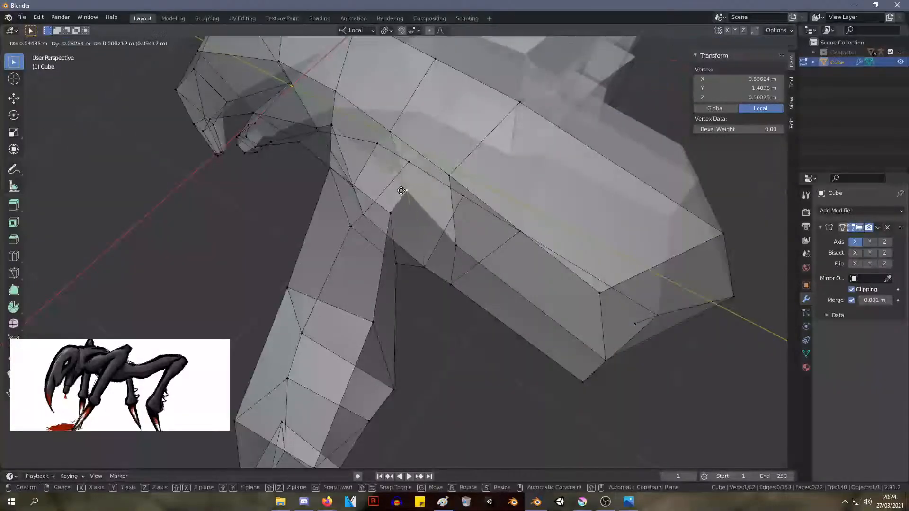
{"action": "left_click", "coordinate": [391, 186]}
{"action": "mouse_move", "coordinate": [391, 186]}
{"action": "middle_mouse_down"}
{"action": "mouse_move", "coordinate": [471, 174]}
{"action": "mouse_move", "coordinate": [449, 175]}
{"action": "mouse_move", "coordinate": [412, 208]}
{"action": "mouse_move", "coordinate": [387, 181]}
{"action": "mouse_move", "coordinate": [401, 173]}
{"action": "middle_mouse_up"}
Reposition the upper side vertices behind the leg and the midline back vertex above it to even out the body's loops
{"action": "middle_click_drag", "start_coordinate": [402, 172], "coordinate": [367, 230]}
{"action": "key", "text": "g"}
{"action": "left_click", "coordinate": [449, 185]}
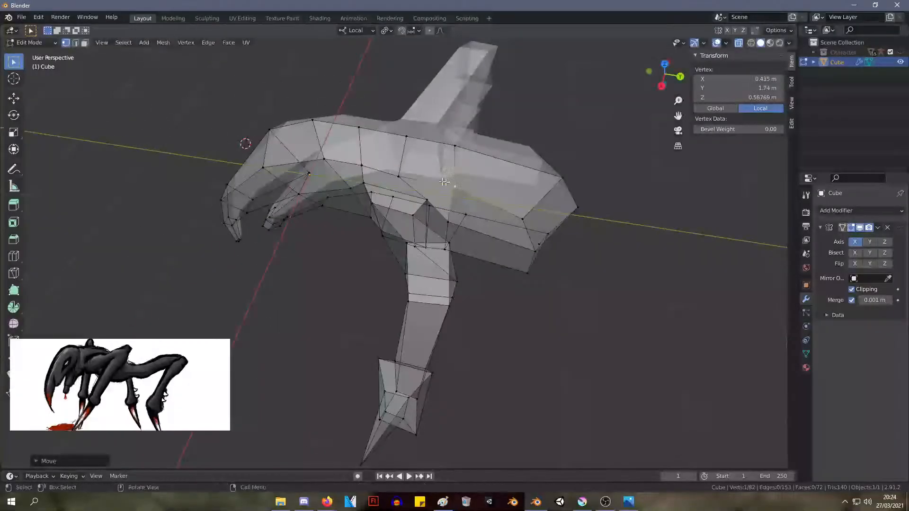
{"action": "key", "text": "g"}
{"action": "left_click", "coordinate": [420, 149]}
{"action": "left_click", "coordinate": [410, 139]}
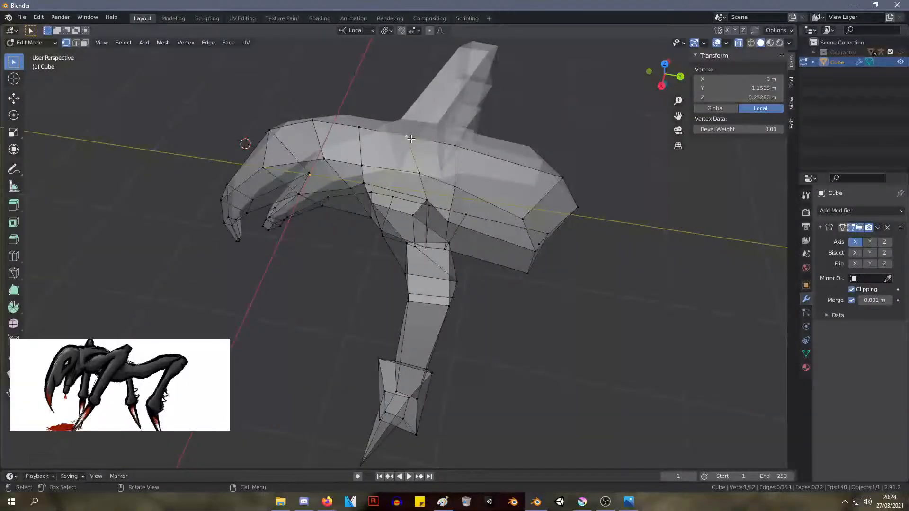
{"action": "key", "text": "g"}
{"action": "left_click", "coordinate": [413, 144]}
Move the body's side vertex behind the leg to about X 0.55 m, Y 1.74 m and Z 0.35 m
{"action": "middle_click_drag", "start_coordinate": [417, 156], "coordinate": [459, 168]}
{"action": "scroll", "coordinate": [428, 203], "scroll_direction": "up", "scroll_amount": 4}
{"action": "left_click", "coordinate": [460, 164]}
{"action": "key", "text": "g"}
{"action": "left_click", "coordinate": [487, 141]}
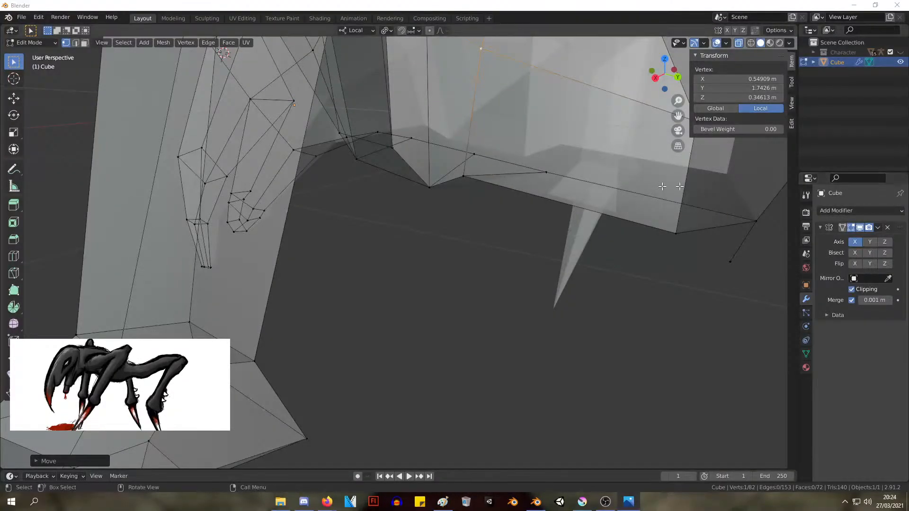
Move the underside vertex behind the leg joint outward to about X 0.63 m
{"action": "scroll", "coordinate": [433, 135], "scroll_direction": "down", "scroll_amount": 6}
{"action": "middle_click_drag", "start_coordinate": [433, 136], "coordinate": [407, 207]}
{"action": "left_click", "coordinate": [398, 276]}
{"action": "middle_click_drag", "start_coordinate": [408, 282], "coordinate": [446, 214]}
{"action": "key", "text": "g"}
{"action": "left_click", "coordinate": [389, 285]}
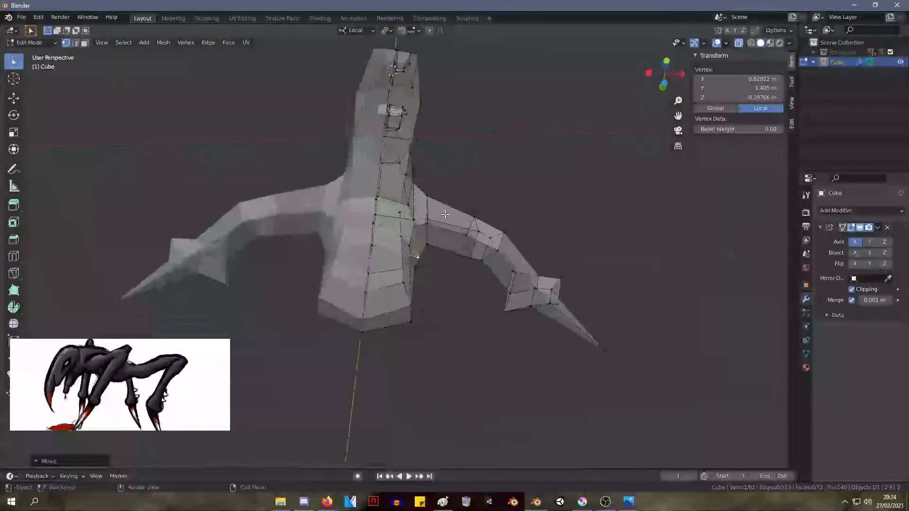
Move the underside vertex ahead of the leg inward to about X 0.23 m and Y 0.78 m
{"action": "left_click", "coordinate": [411, 205]}
{"action": "key", "text": "g"}
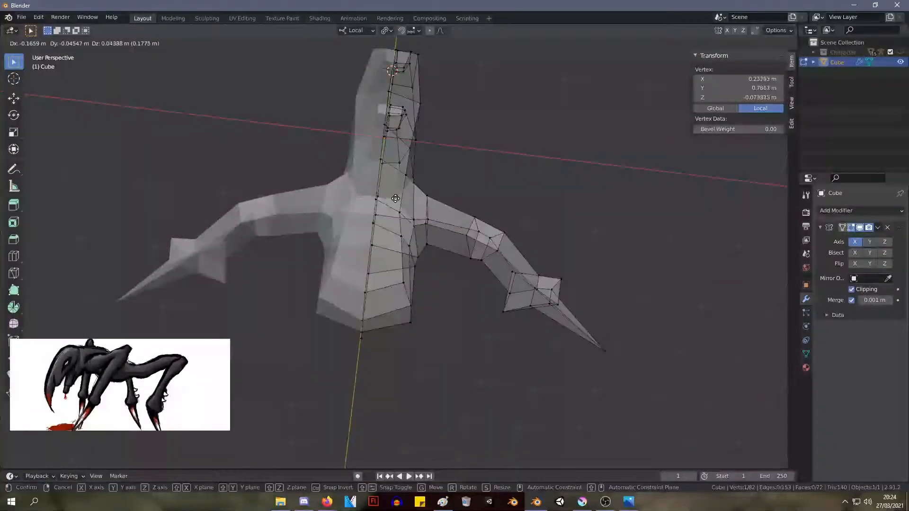
{"action": "left_click", "coordinate": [396, 199]}
{"action": "middle_click_drag", "start_coordinate": [395, 199], "coordinate": [373, 312]}
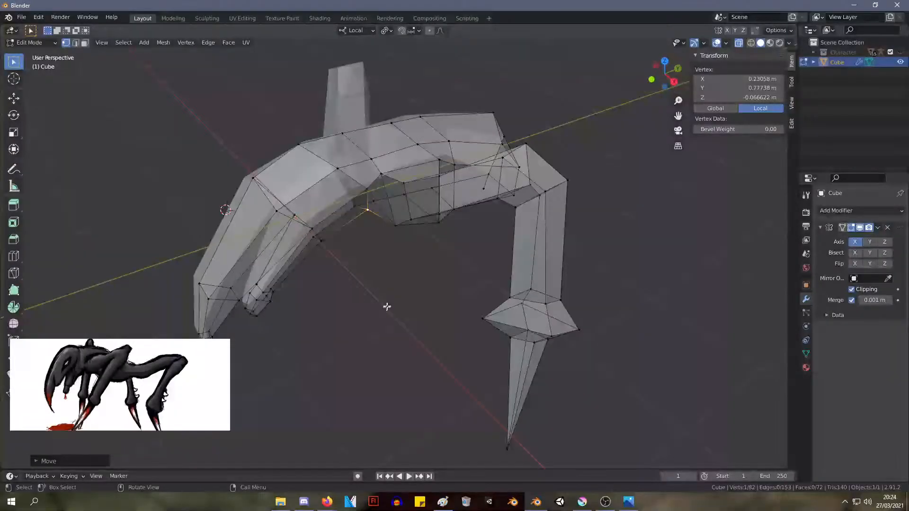
Reposition the upper back vertex ahead of the leg near X 0.30 m and lower the neighbouring midline vertex to about Z 0.72 m
{"action": "scroll", "coordinate": [382, 185], "scroll_direction": "up", "scroll_amount": 2}
{"action": "middle_click_drag", "start_coordinate": [382, 185], "coordinate": [410, 201]}
{"action": "scroll", "coordinate": [409, 216], "scroll_direction": "up", "scroll_amount": 1}
{"action": "left_click", "coordinate": [397, 248]}
{"action": "key", "text": "g"}
{"action": "left_click", "coordinate": [392, 232]}
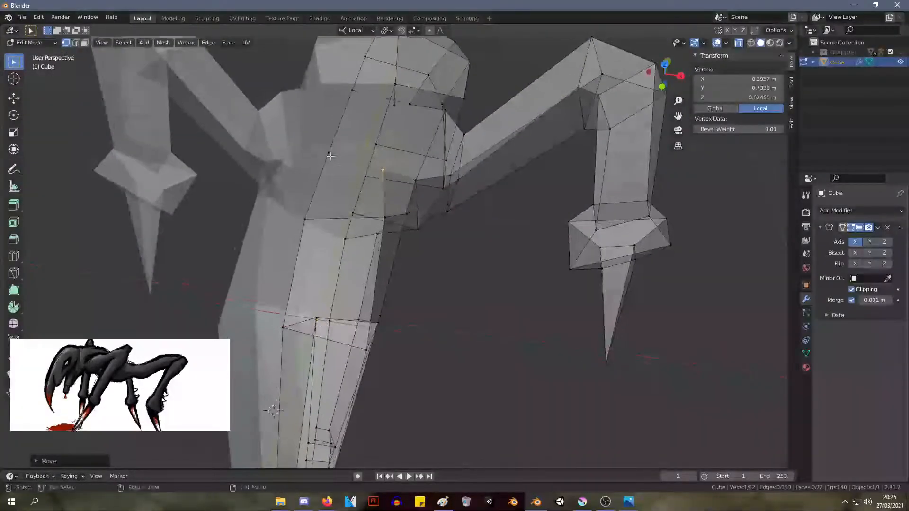
{"action": "left_click", "coordinate": [330, 153]}
{"action": "key", "text": "g"}
{"action": "left_click", "coordinate": [331, 158]}
Move the upper side vertex in front of the leg joint to about X 0.49 m, Y 0.82 m and Z 0.50 m
{"action": "middle_click_drag", "start_coordinate": [331, 158], "coordinate": [265, 116]}
{"action": "key", "text": "g"}
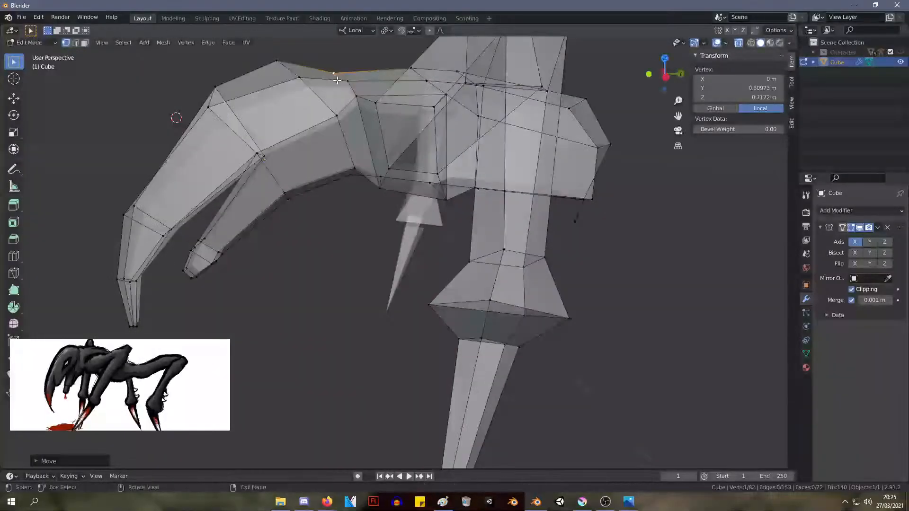
{"action": "left_click", "coordinate": [349, 86]}
{"action": "left_click", "coordinate": [356, 99]}
{"action": "key", "text": "g"}
{"action": "left_click", "coordinate": [357, 103]}
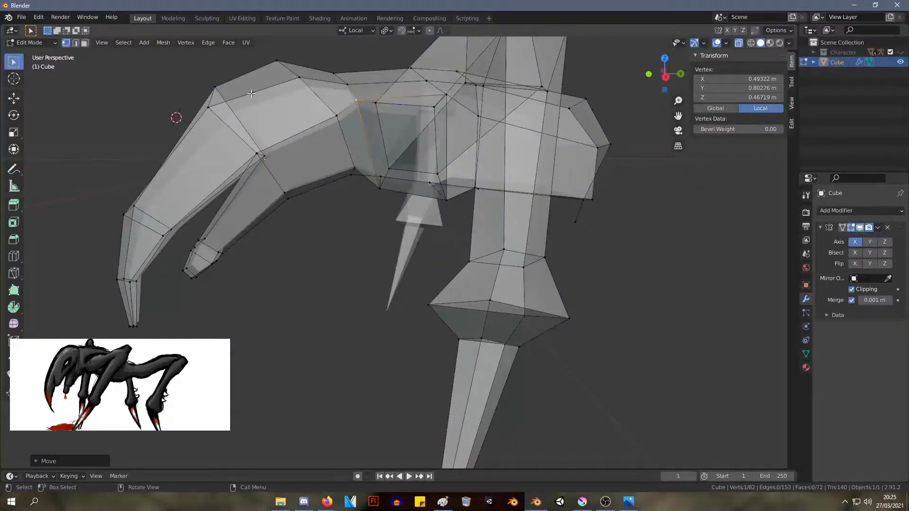
{"action": "middle_click_drag", "start_coordinate": [251, 93], "coordinate": [372, 108]}
{"action": "key", "text": "g"}
{"action": "left_click", "coordinate": [266, 116]}
{"action": "key", "text": "g"}
{"action": "left_click", "coordinate": [372, 106]}
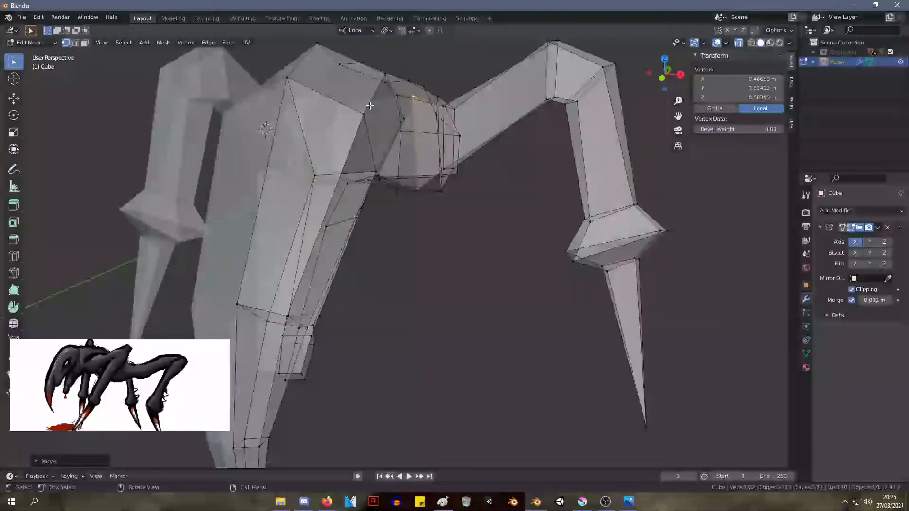
Move the upper front vertex where the leg joins the body to about X 0.67 m, Y 0.83 m and Z 0.41 m
{"action": "left_click", "coordinate": [440, 114]}
{"action": "key", "text": "g"}
{"action": "left_click", "coordinate": [440, 114]}
{"action": "middle_click_drag", "start_coordinate": [440, 114], "coordinate": [376, 224]}
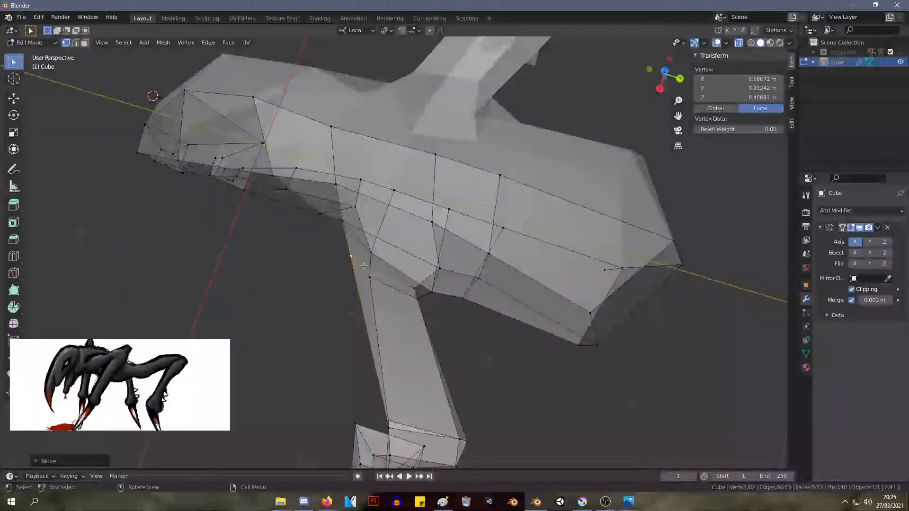
Move the rear edge at the base of the upper leg backward to about Y 1.46 m, with X near 0.74 m
{"action": "left_click", "coordinate": [421, 291], "text": "shift"}
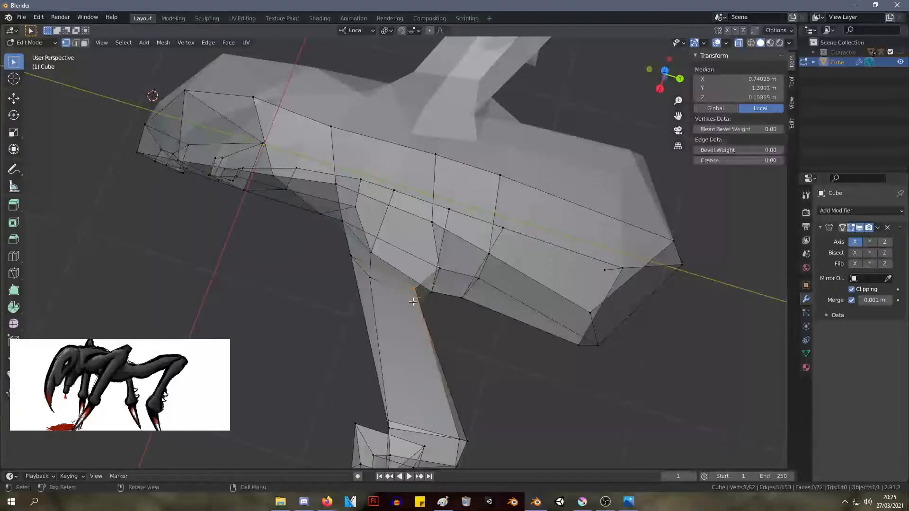
{"action": "key", "text": "g"}
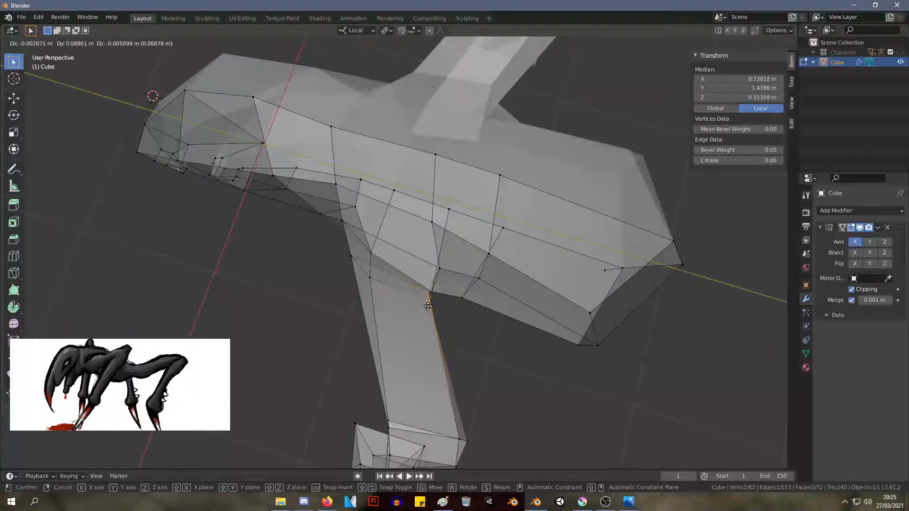
{"action": "left_click", "coordinate": [426, 306]}
{"action": "middle_click_drag", "start_coordinate": [426, 307], "coordinate": [597, 204]}
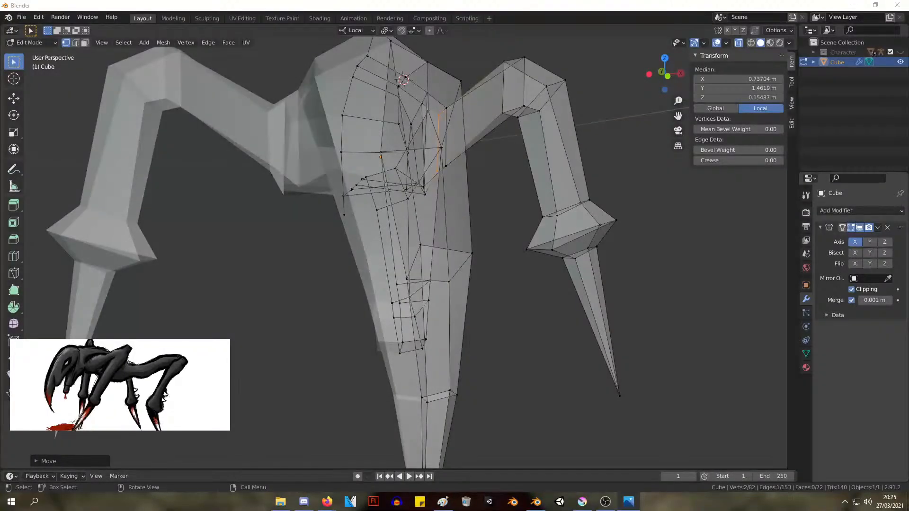
{"action": "middle_click_drag", "start_coordinate": [568, 213], "coordinate": [280, 169]}
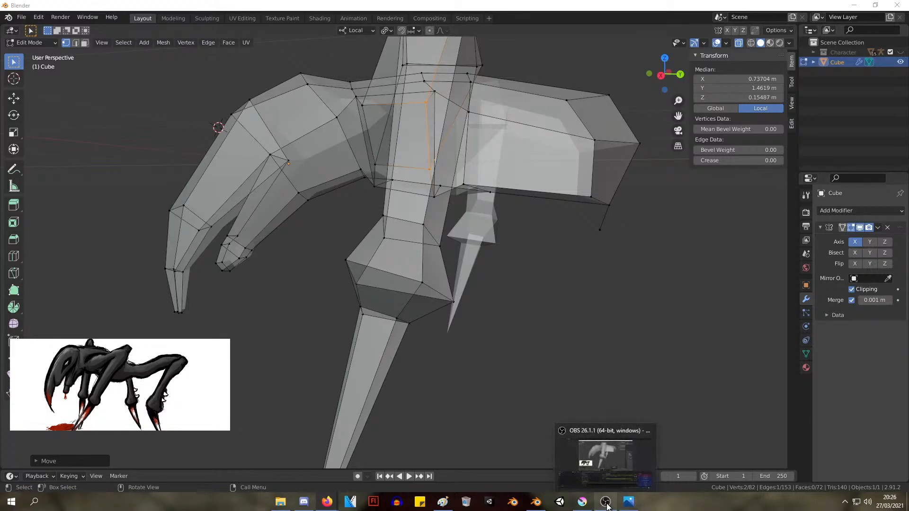
{"action": "mouse_move", "coordinate": [636, 509]}
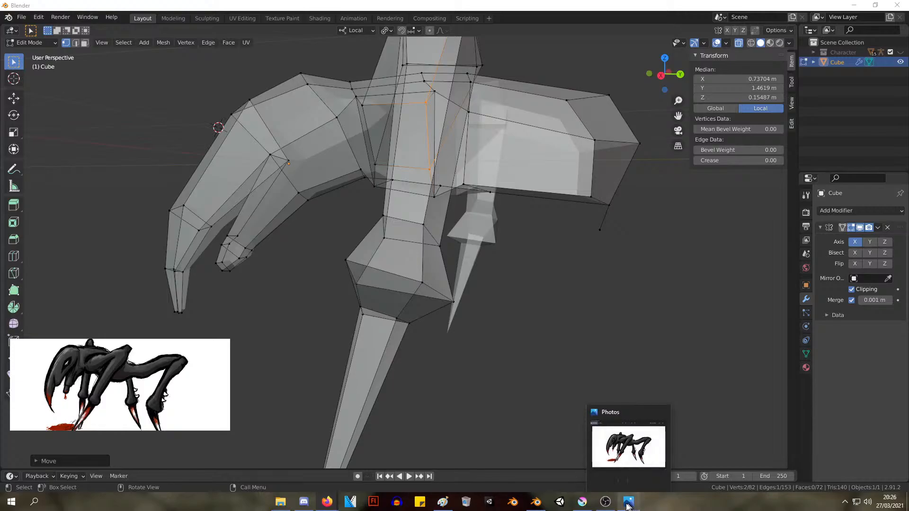
{"action": "mouse_move", "coordinate": [609, 505]}
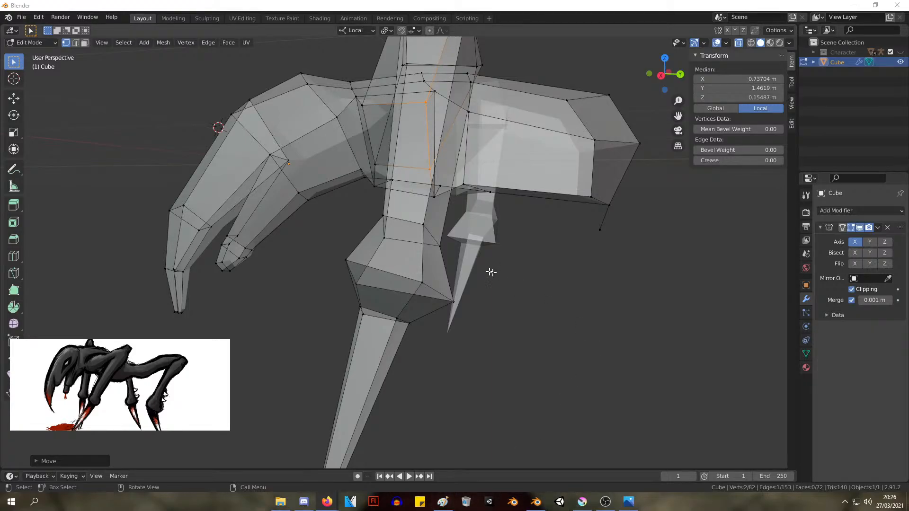
{"action": "middle_click_drag", "start_coordinate": [490, 271], "coordinate": [560, 245]}
{"action": "scroll", "coordinate": [526, 271], "scroll_direction": "down", "scroll_amount": 5}
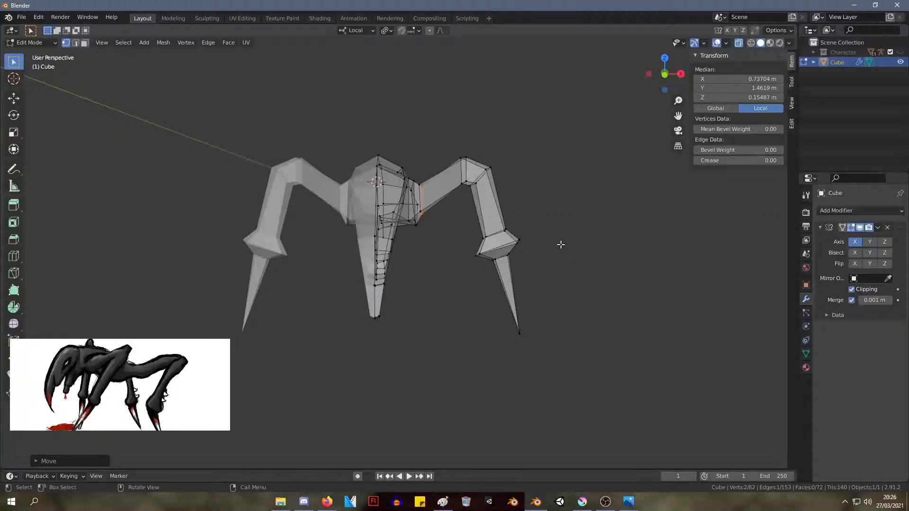
Move the head's tip vertices to about Y -1.25 m, Z -1.66 m, and the loop above them to about Y -1.19 m, Z -1.04 m
{"action": "middle_click_drag", "start_coordinate": [559, 244], "coordinate": [223, 309]}
{"action": "left_click_drag", "start_coordinate": [212, 338], "coordinate": [163, 314]}
{"action": "key", "text": "g"}
{"action": "left_click", "coordinate": [177, 331]}
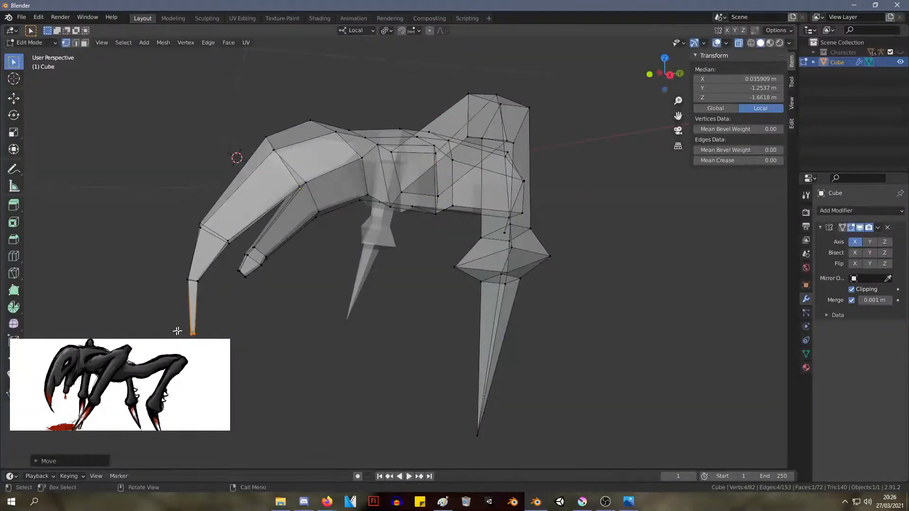
{"action": "left_click_drag", "start_coordinate": [231, 294], "coordinate": [164, 270]}
{"action": "key", "text": "g"}
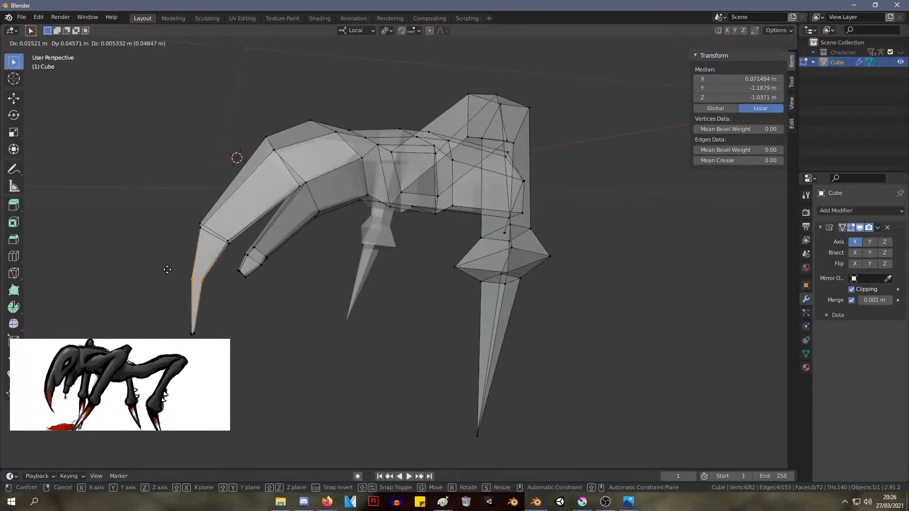
{"action": "left_click", "coordinate": [168, 270]}
Move the third vertex loop up from the head's tip back and up to about Y -0.87 m and Z -0.43 m
{"action": "left_click_drag", "start_coordinate": [178, 205], "coordinate": [237, 250]}
{"action": "key", "text": "g"}
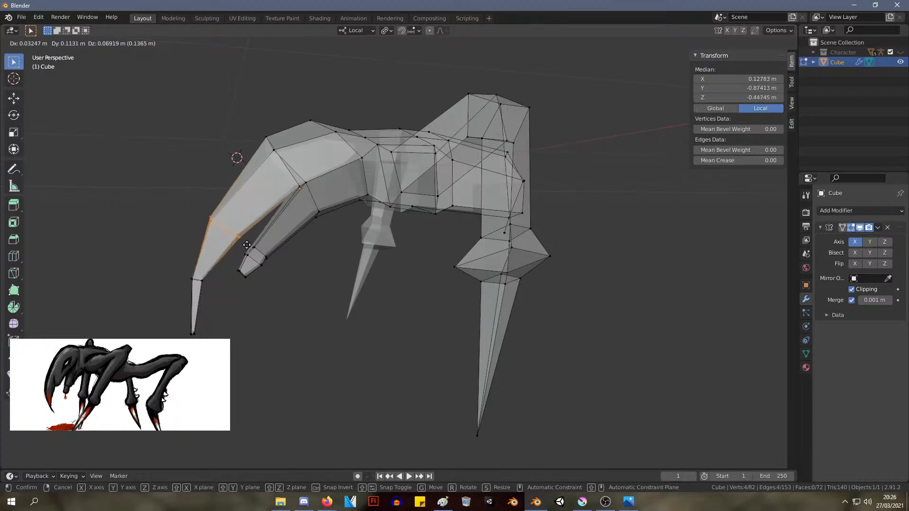
{"action": "left_click", "coordinate": [247, 247]}
{"action": "middle_click_drag", "start_coordinate": [346, 343], "coordinate": [416, 305]}
{"action": "key", "text": "KP_3"}
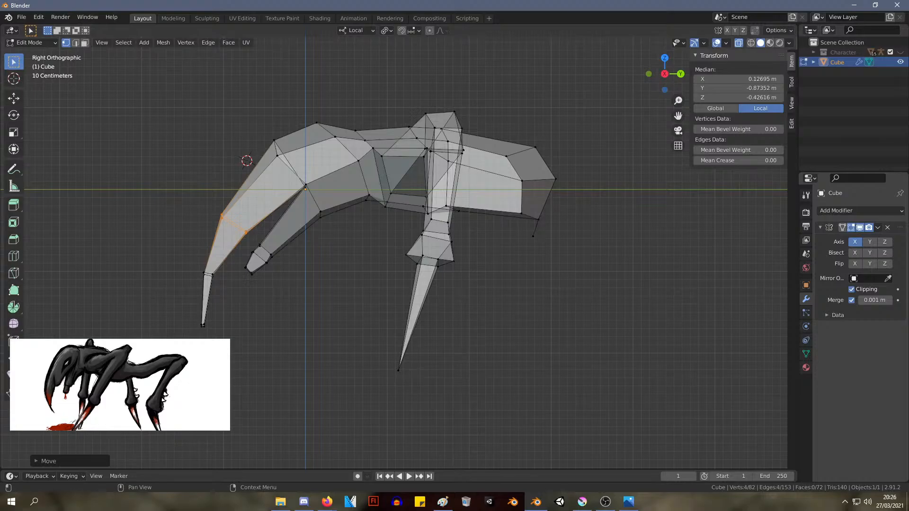
{"action": "middle_click_drag", "start_coordinate": [294, 247], "coordinate": [462, 197]}
{"action": "key", "text": "KP_3"}
{"action": "key", "text": "alt+Tab"}
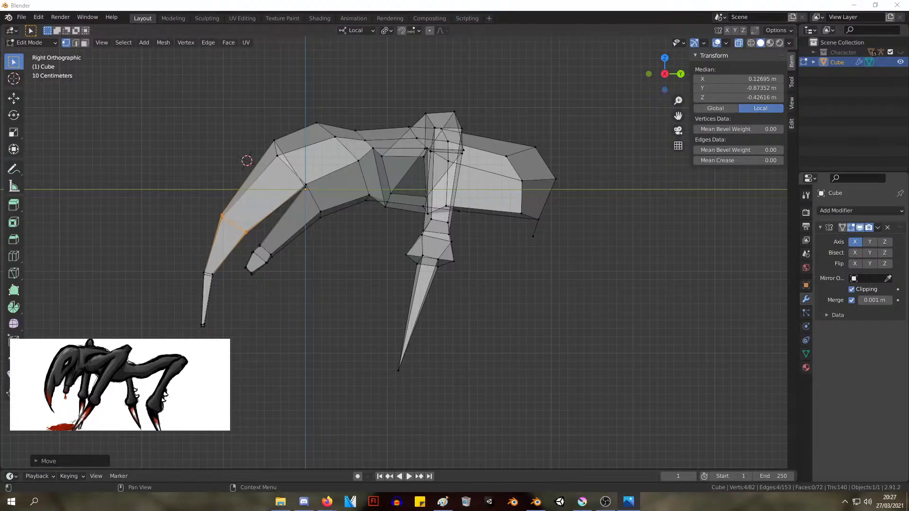
Enlarge the four-vertex ring at the top of the leg's pointed claw to about 1.5 times its size
{"action": "left_click_drag", "start_coordinate": [458, 311], "coordinate": [405, 261]}
{"action": "middle_click_drag", "start_coordinate": [545, 326], "coordinate": [574, 300]}
{"action": "left_click", "coordinate": [515, 247], "text": "alt"}
{"action": "key", "text": "s"}
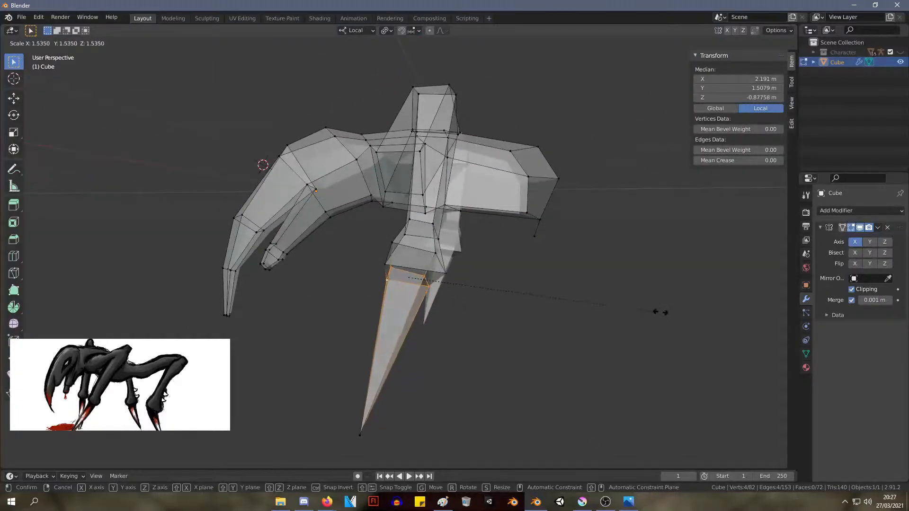
{"action": "left_click", "coordinate": [639, 308]}
{"action": "mouse_move", "coordinate": [639, 308]}
{"action": "middle_mouse_down"}
{"action": "mouse_move", "coordinate": [554, 317]}
{"action": "mouse_move", "coordinate": [623, 314]}
{"action": "middle_mouse_up"}
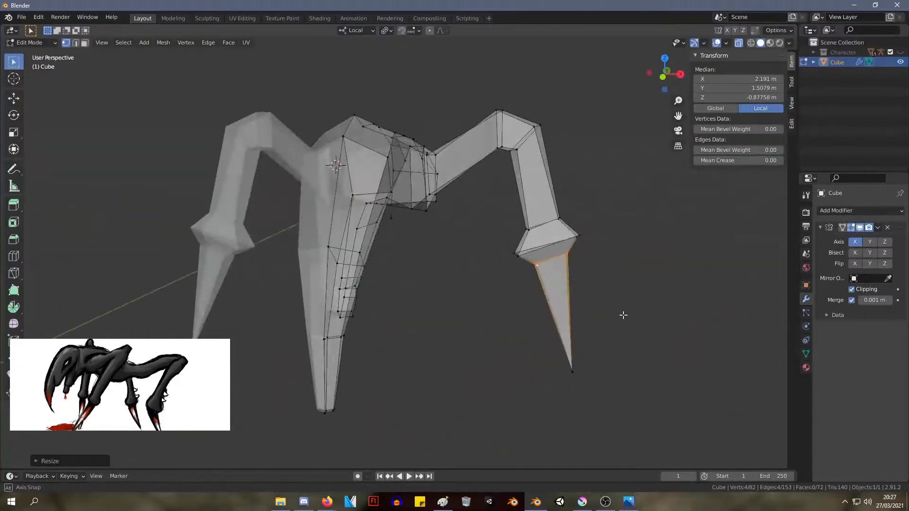
Select the four vertices of the widest ring around the leg's bulging joint above the claw
{"action": "left_click_drag", "start_coordinate": [595, 241], "coordinate": [562, 232]}
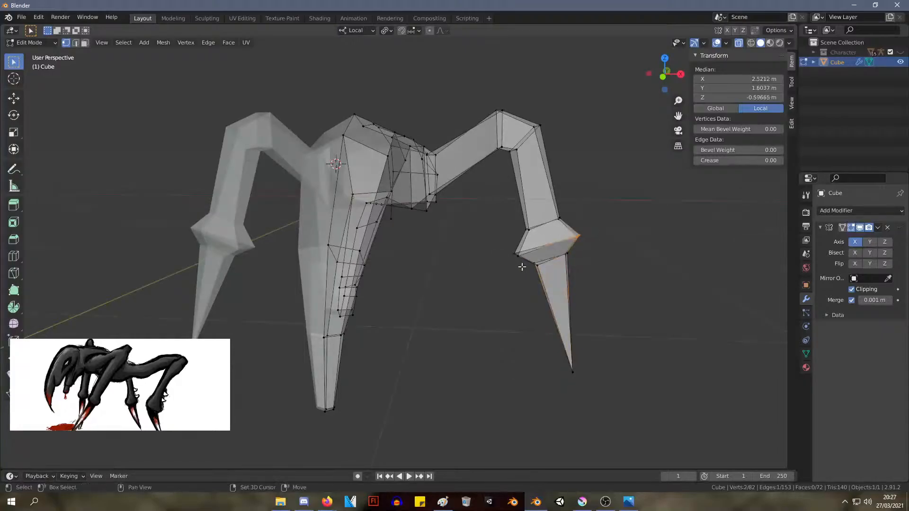
{"action": "left_click_drag", "start_coordinate": [523, 267], "coordinate": [508, 240], "text": "shift"}
{"action": "key", "text": "s"}
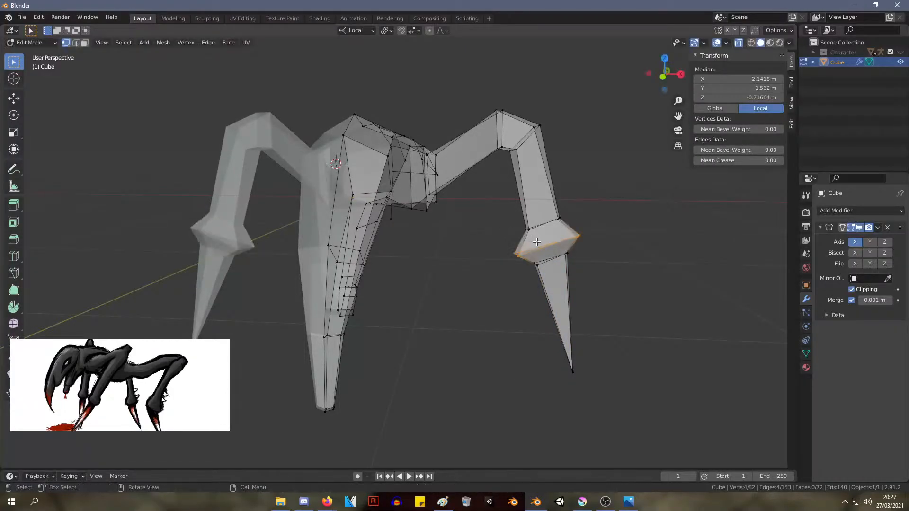
{"action": "key", "text": "x"}
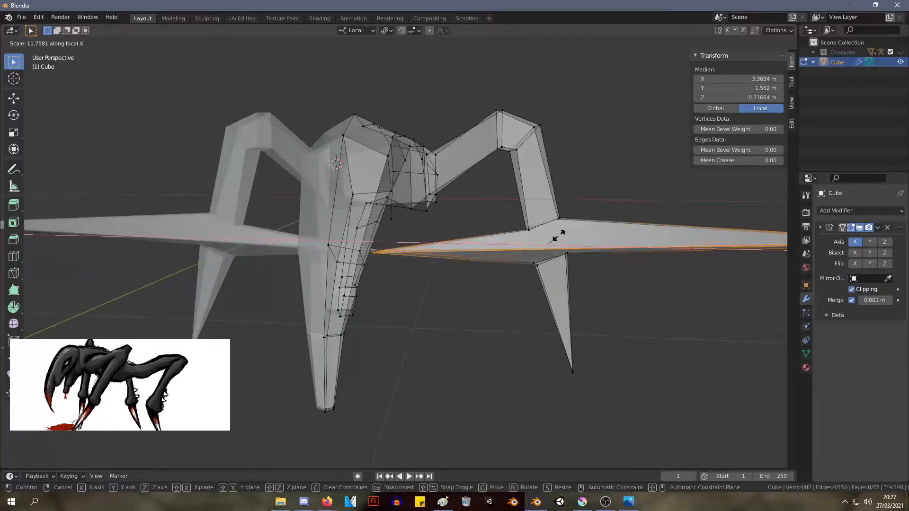
{"action": "right_click", "coordinate": [558, 235]}
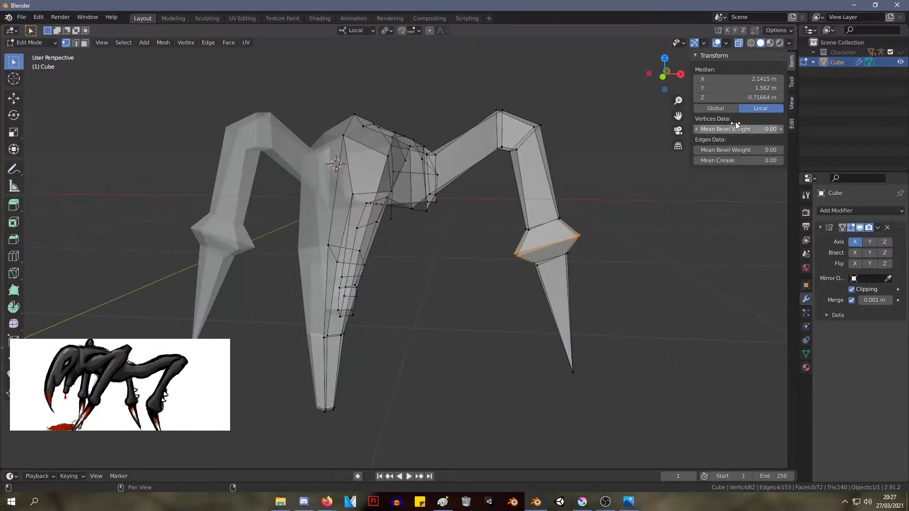
Scale the joint's widest ring down evenly on all axes to make the bulge above the claw slimmer
{"action": "key", "text": "s"}
{"action": "left_click", "coordinate": [596, 270]}
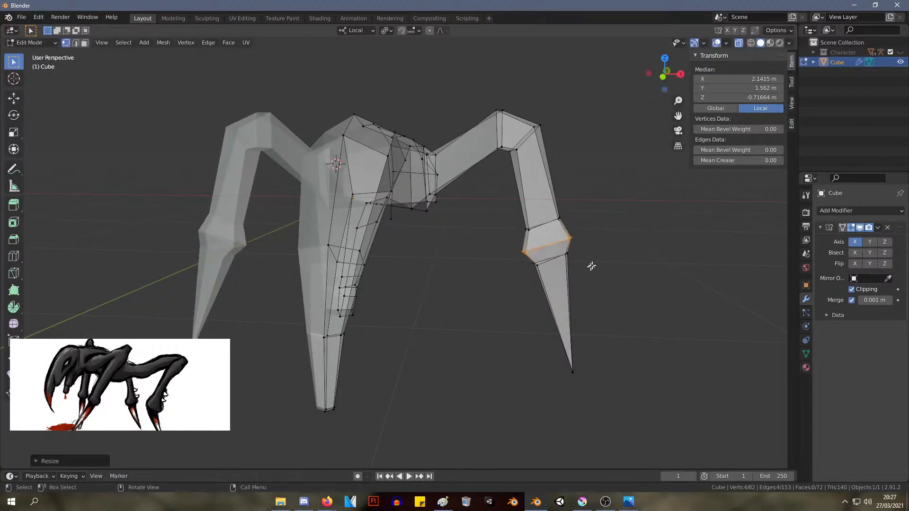
{"action": "middle_click_drag", "start_coordinate": [590, 264], "coordinate": [530, 221]}
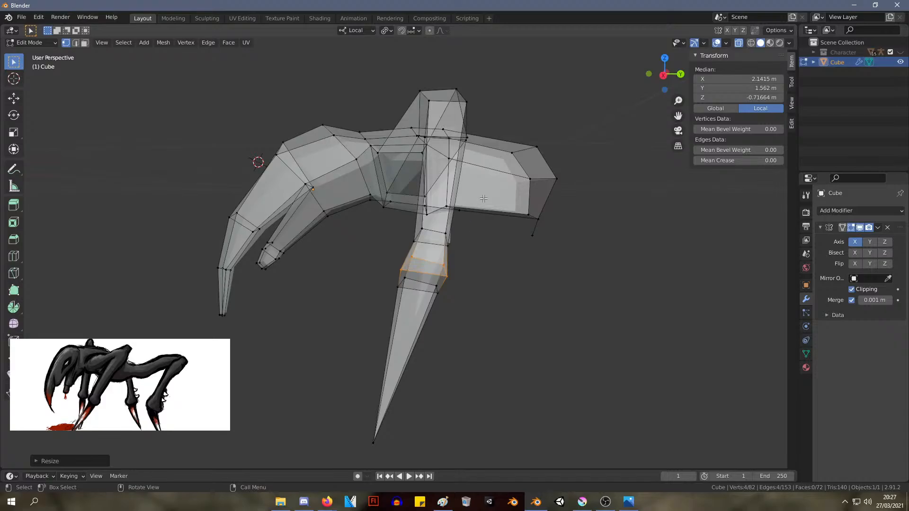
{"action": "middle_click_drag", "start_coordinate": [507, 212], "coordinate": [530, 328]}
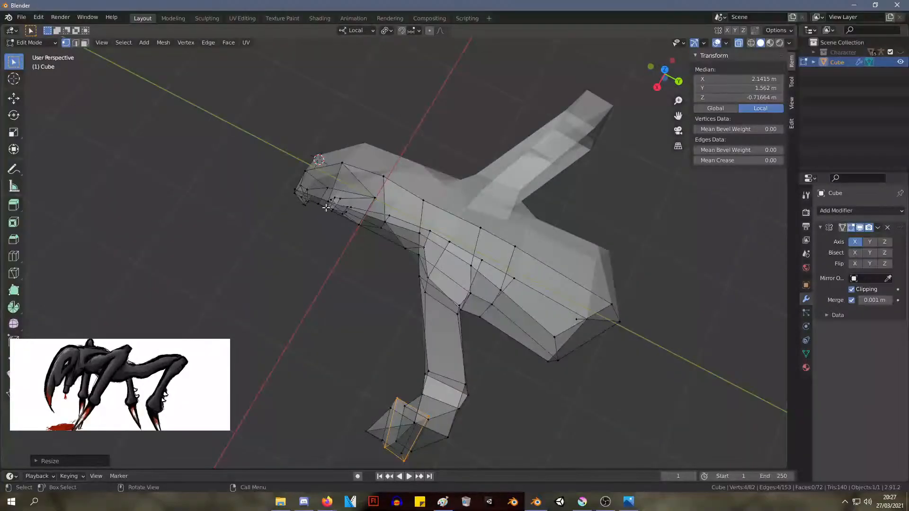
{"action": "middle_click_drag", "start_coordinate": [392, 197], "coordinate": [298, 110]}
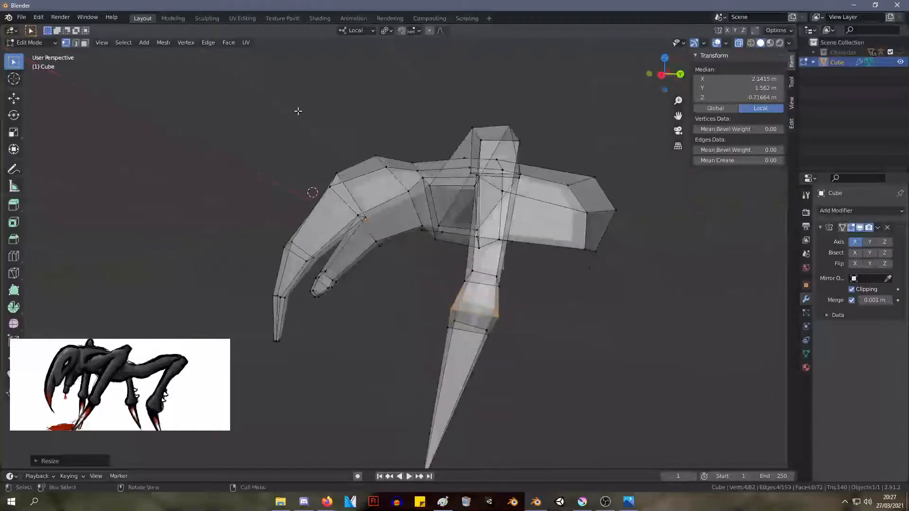
Scale the claw's top ring to about 0.92 and raise it toward the joint to about Z -0.82 m
{"action": "left_click", "coordinate": [515, 368]}
{"action": "middle_click_drag", "start_coordinate": [514, 368], "coordinate": [598, 341]}
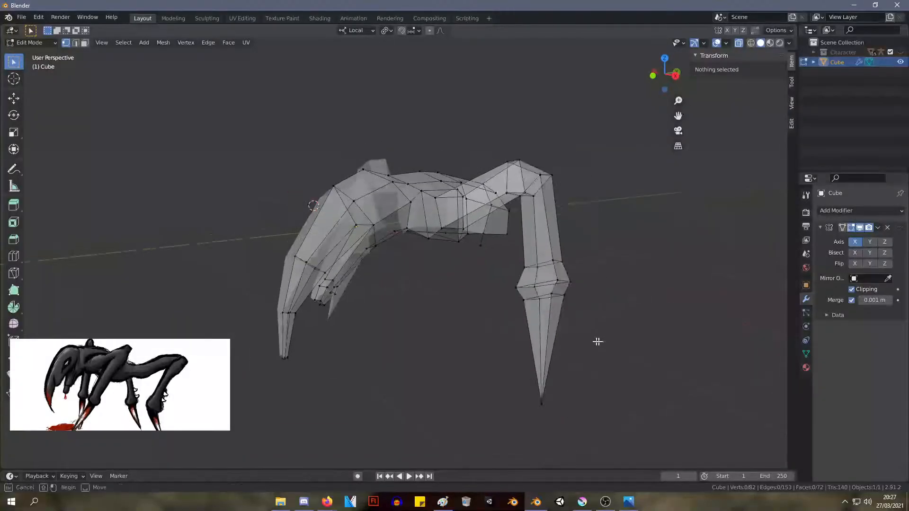
{"action": "left_click_drag", "start_coordinate": [606, 342], "coordinate": [523, 292]}
{"action": "key", "text": "s"}
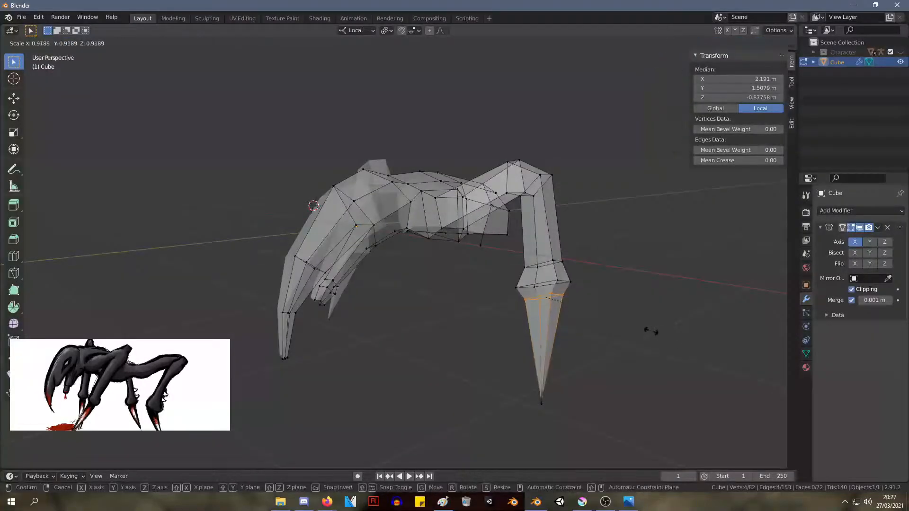
{"action": "left_click", "coordinate": [644, 330]}
{"action": "key", "text": "g"}
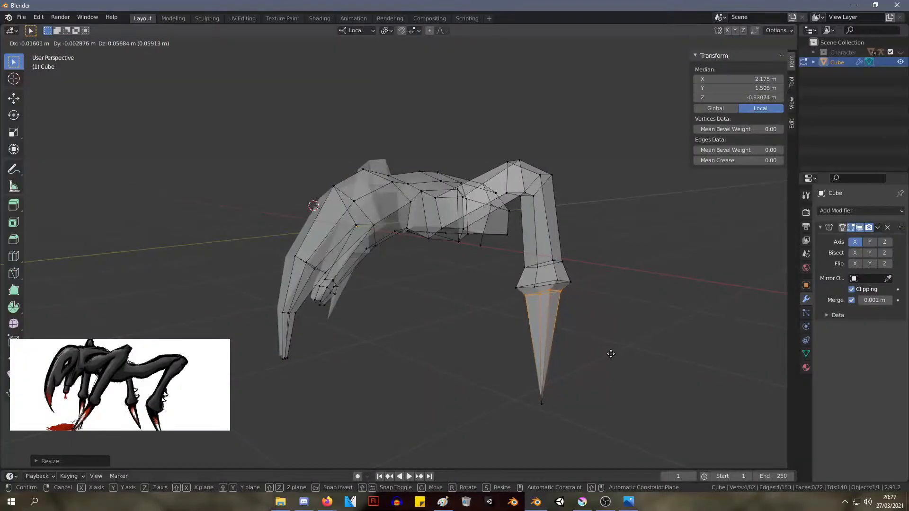
{"action": "left_click", "coordinate": [609, 353]}
Shrink the claw's top ring slightly once more in place
{"action": "middle_click_drag", "start_coordinate": [609, 354], "coordinate": [461, 333]}
{"action": "key", "text": "s"}
{"action": "left_click", "coordinate": [436, 334]}
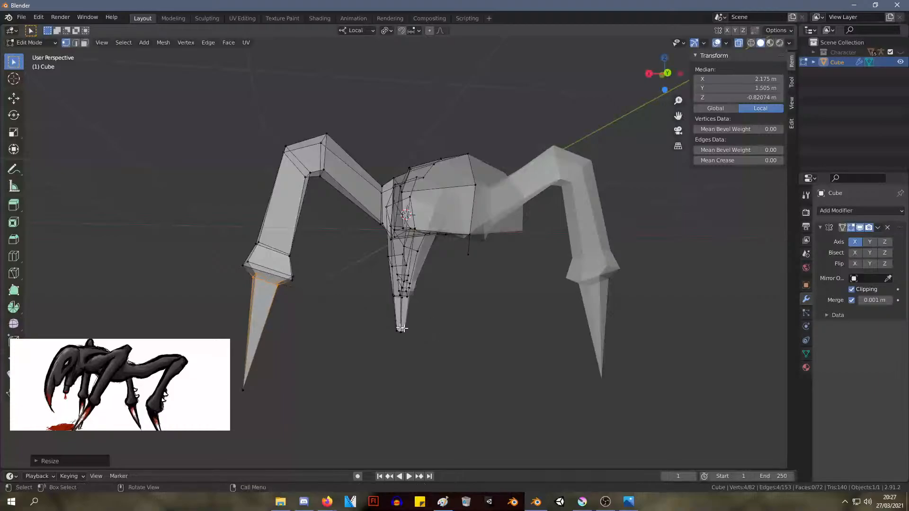
Delete the stray midline vertex hanging below the rear end of the body
{"action": "mouse_move", "coordinate": [436, 334]}
{"action": "middle_mouse_down"}
{"action": "mouse_move", "coordinate": [624, 332]}
{"action": "mouse_move", "coordinate": [431, 329]}
{"action": "mouse_move", "coordinate": [471, 349]}
{"action": "mouse_move", "coordinate": [363, 319]}
{"action": "mouse_move", "coordinate": [446, 334]}
{"action": "middle_mouse_up"}
{"action": "left_click", "coordinate": [558, 272]}
{"action": "key", "text": "x"}
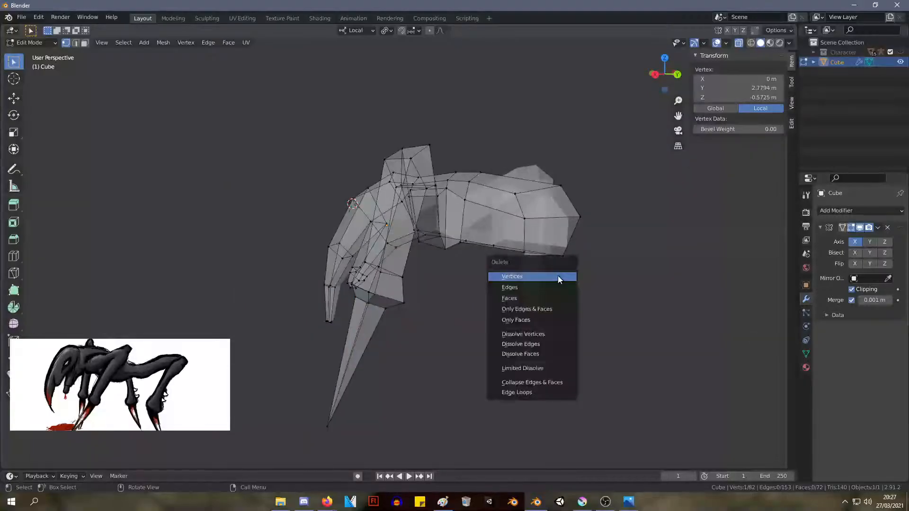
{"action": "left_click", "coordinate": [558, 274]}
Add a lengthwise loop cut along the body that runs through the middle of the rear end faces
{"action": "middle_click_drag", "start_coordinate": [558, 274], "coordinate": [492, 321]}
{"action": "left_click", "coordinate": [545, 300]}
{"action": "middle_click_drag", "start_coordinate": [370, 364], "coordinate": [499, 316]}
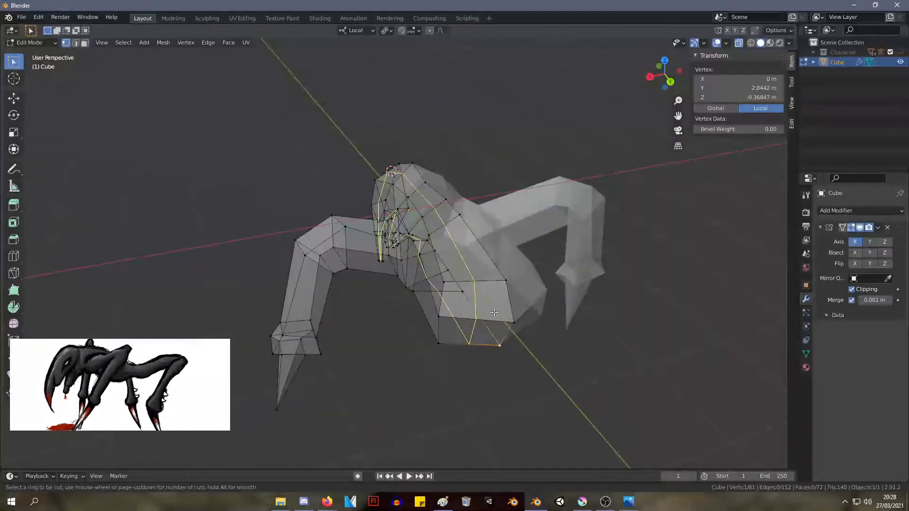
{"action": "left_click", "coordinate": [493, 312]}
{"action": "left_click", "coordinate": [495, 330]}
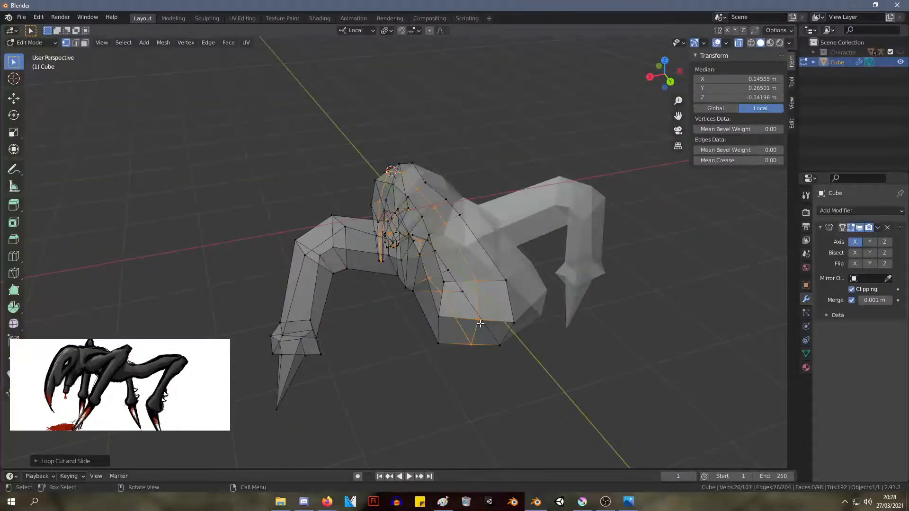
Move the new loop's vertices at the body's rear end outward to about X 0.36 m and Y 2.85 m
{"action": "left_click", "coordinate": [480, 324]}
{"action": "middle_click_drag", "start_coordinate": [483, 324], "coordinate": [438, 372]}
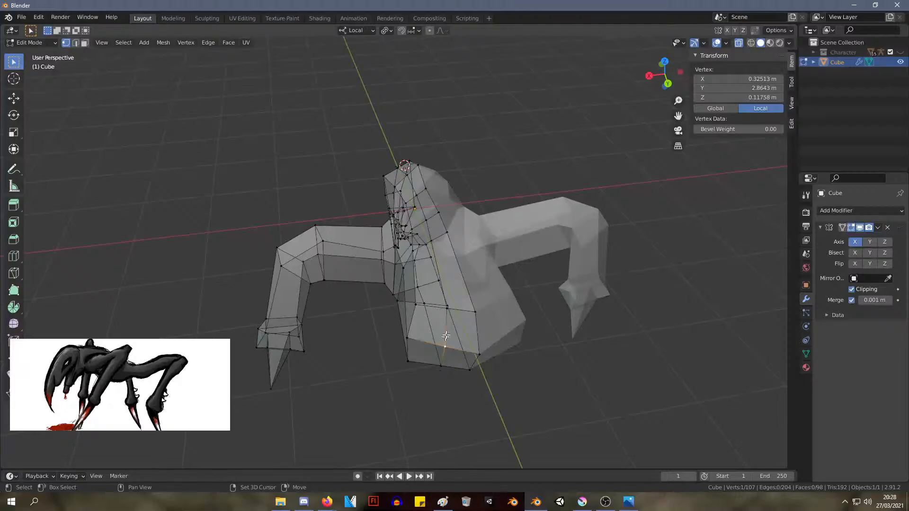
{"action": "middle_click_drag", "start_coordinate": [450, 329], "coordinate": [465, 367]}
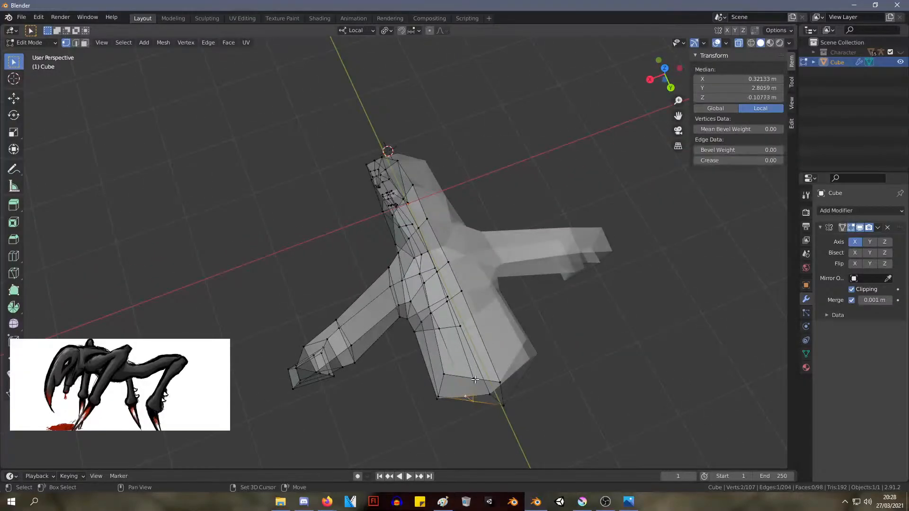
{"action": "key", "text": "g"}
{"action": "left_click", "coordinate": [480, 404]}
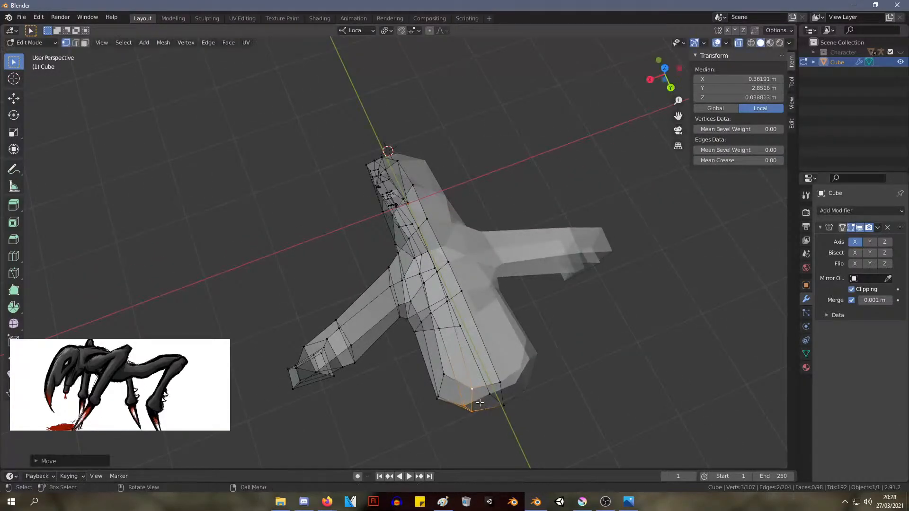
{"action": "middle_click_drag", "start_coordinate": [480, 404], "coordinate": [549, 245]}
{"action": "left_click", "coordinate": [549, 245]}
{"action": "key", "text": "g"}
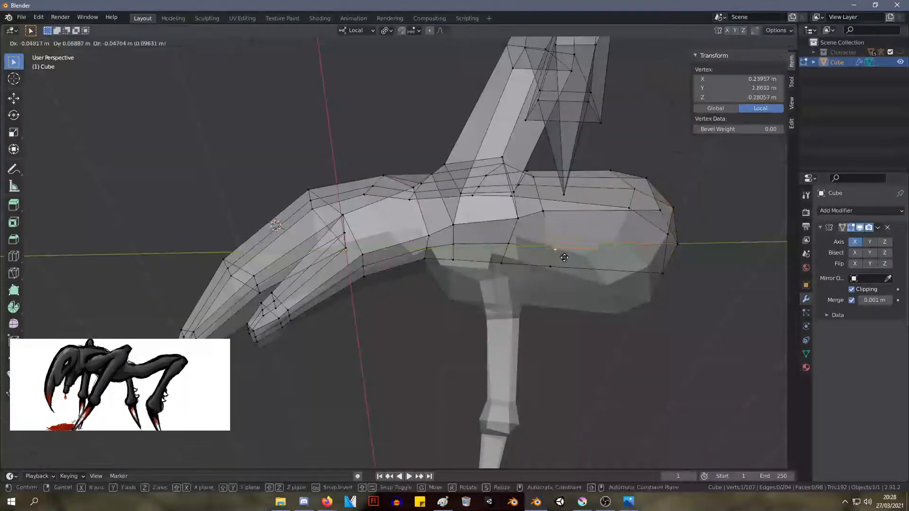
{"action": "right_click", "coordinate": [570, 254]}
Move the underside vertices beneath the rear body downward, placing the one beside the midline at about X 0.28 m, Y 1.79 m, Z -0.31 m
{"action": "key", "text": "g"}
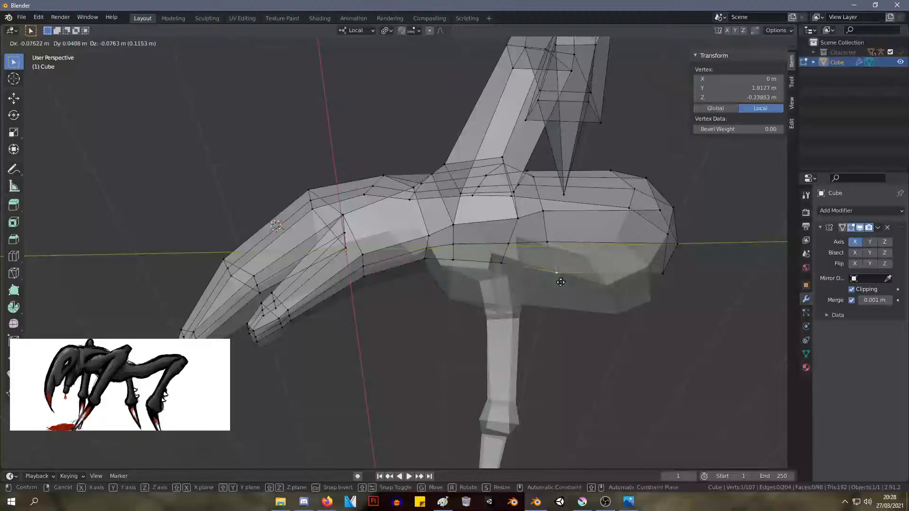
{"action": "left_click", "coordinate": [559, 283]}
{"action": "key", "text": "g"}
{"action": "left_click", "coordinate": [516, 284]}
{"action": "middle_click_drag", "start_coordinate": [516, 284], "coordinate": [561, 240]}
{"action": "key", "text": "g"}
{"action": "left_click", "coordinate": [559, 242]}
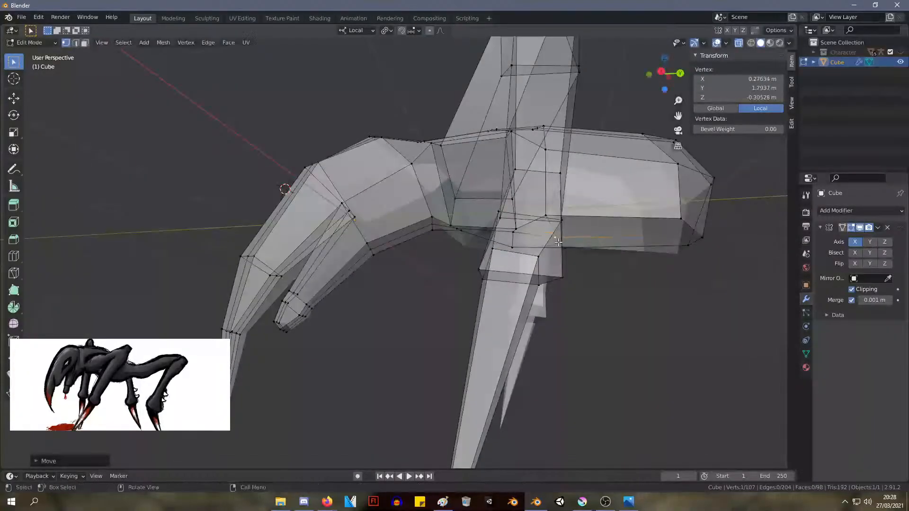
Adjust the neighbouring vertices on the body's underside to smooth its lower contour
{"action": "key", "text": "g"}
{"action": "left_click", "coordinate": [527, 243]}
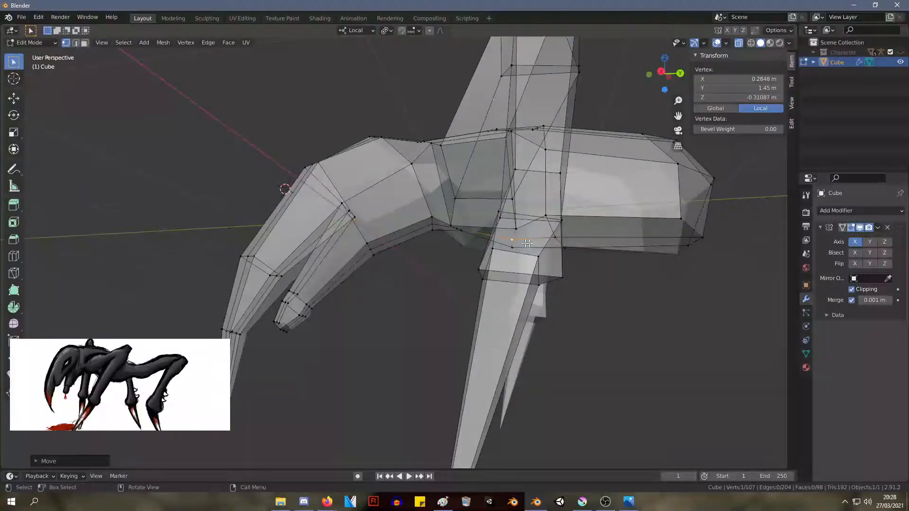
{"action": "key", "text": "g"}
{"action": "left_click", "coordinate": [559, 242]}
{"action": "left_click", "coordinate": [563, 250]}
{"action": "key", "text": "g"}
{"action": "left_click", "coordinate": [564, 255]}
Move the rear end's bottom midline vertex to about Y 2.84 m, Z -0.43 m and its neighbour to about X 0.38 m, Z -0.41 m
{"action": "middle_click_drag", "start_coordinate": [544, 258], "coordinate": [495, 228]}
{"action": "key", "text": "g"}
{"action": "left_click", "coordinate": [512, 211]}
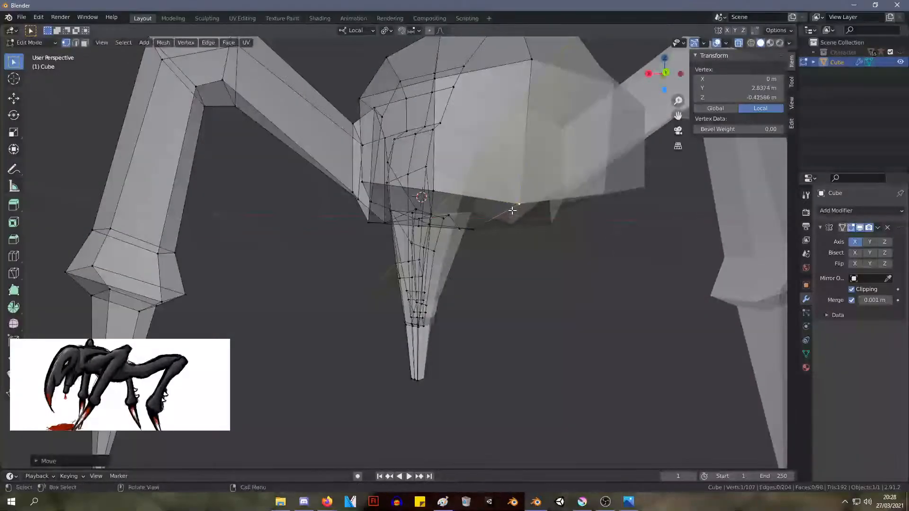
{"action": "key", "text": "g"}
{"action": "left_click", "coordinate": [437, 207]}
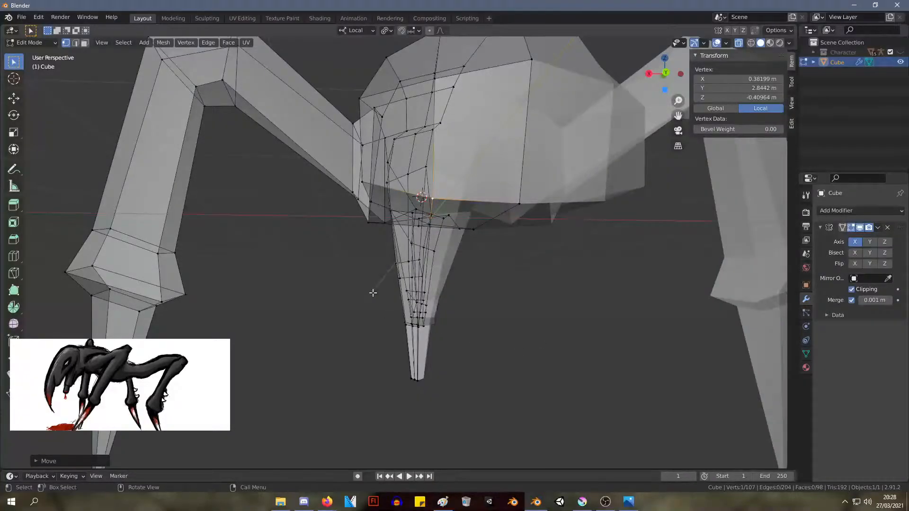
Extrude the four-sided face on the side of the body's rear end outward and backward as a long hind leg segment
{"action": "middle_click_drag", "start_coordinate": [373, 293], "coordinate": [402, 219]}
{"action": "key", "text": "KP_3"}
{"action": "key", "text": "ctrl+z"}
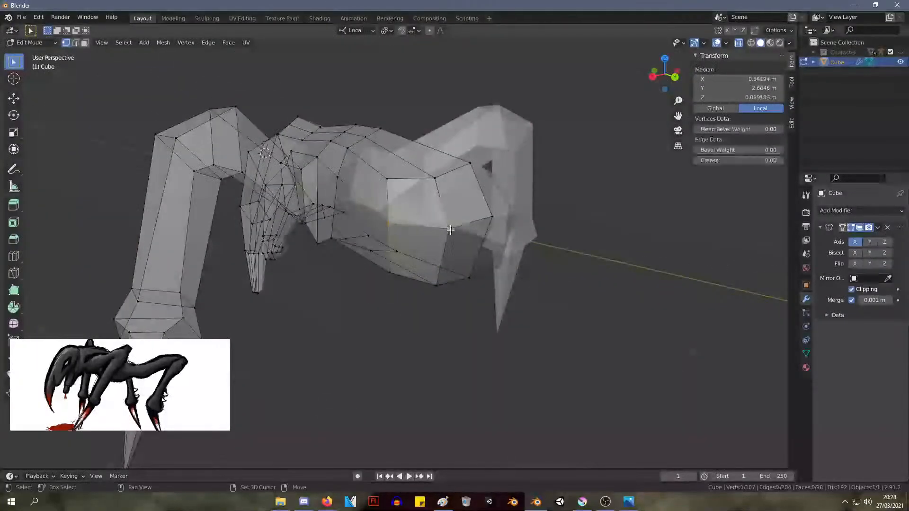
{"action": "middle_click_drag", "start_coordinate": [444, 279], "coordinate": [341, 265]}
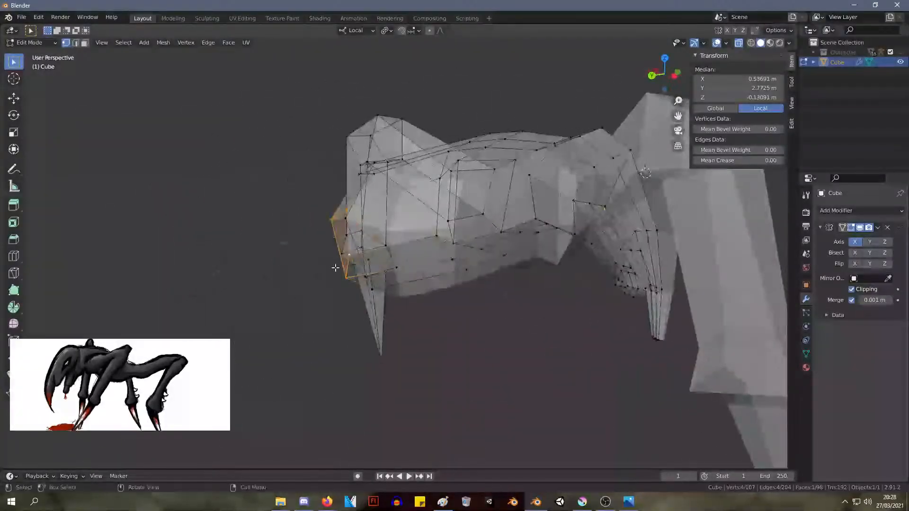
{"action": "key", "text": "e"}
{"action": "left_click", "coordinate": [145, 280]}
{"action": "middle_click_drag", "start_coordinate": [145, 281], "coordinate": [406, 279]}
Move the upper inner vertex where the hind leg meets the body to about X 0.35 m, Y 2.90 m, Z 0.18 m
{"action": "left_click", "coordinate": [474, 216]}
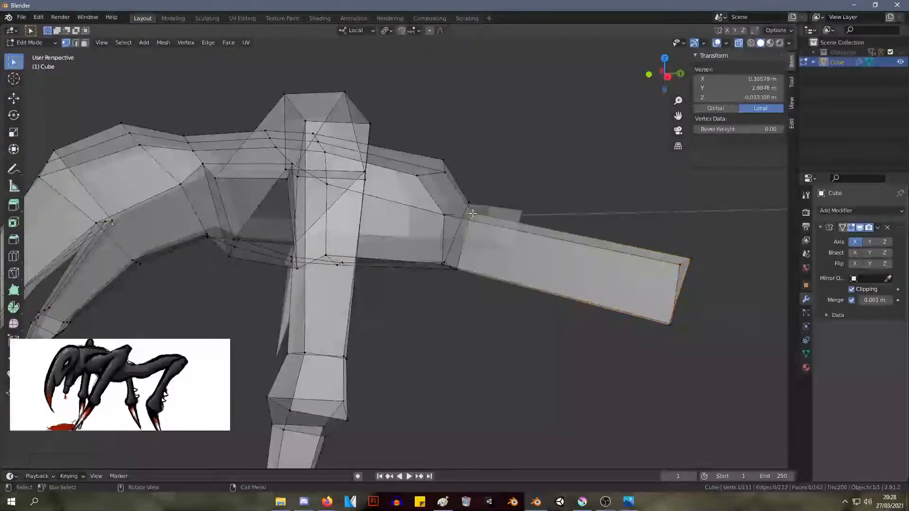
{"action": "key", "text": "g"}
{"action": "left_click", "coordinate": [466, 204]}
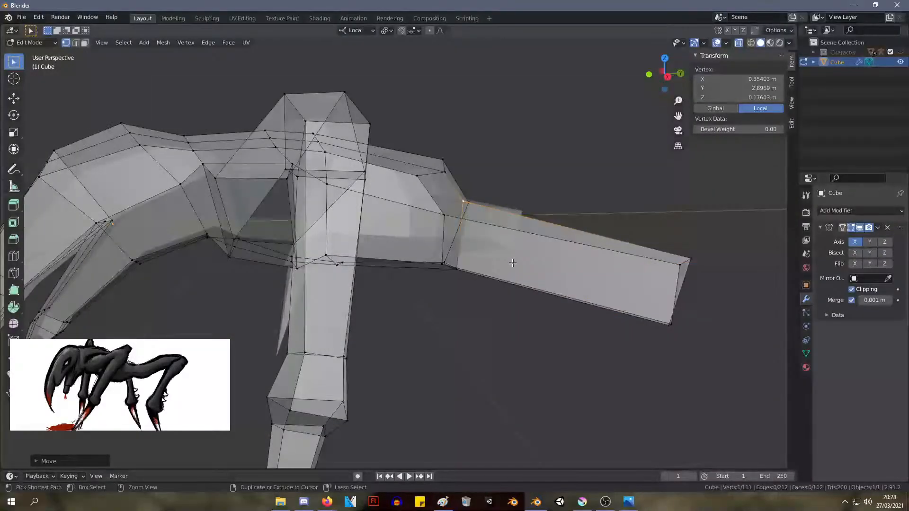
{"action": "key", "text": "ctrl+s"}
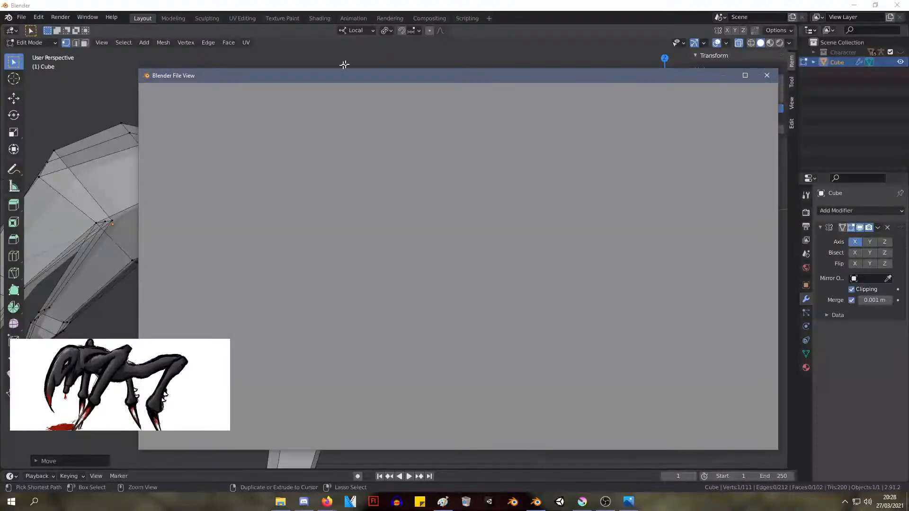
{"action": "left_click", "coordinate": [769, 77]}
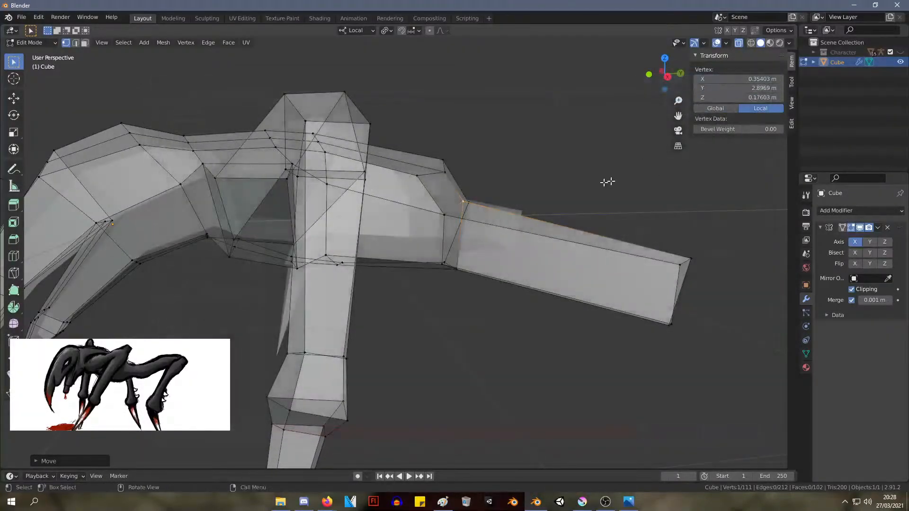
Add a loop cut around the hind leg segment and slide it close to the body
{"action": "middle_click_drag", "start_coordinate": [443, 168], "coordinate": [435, 245]}
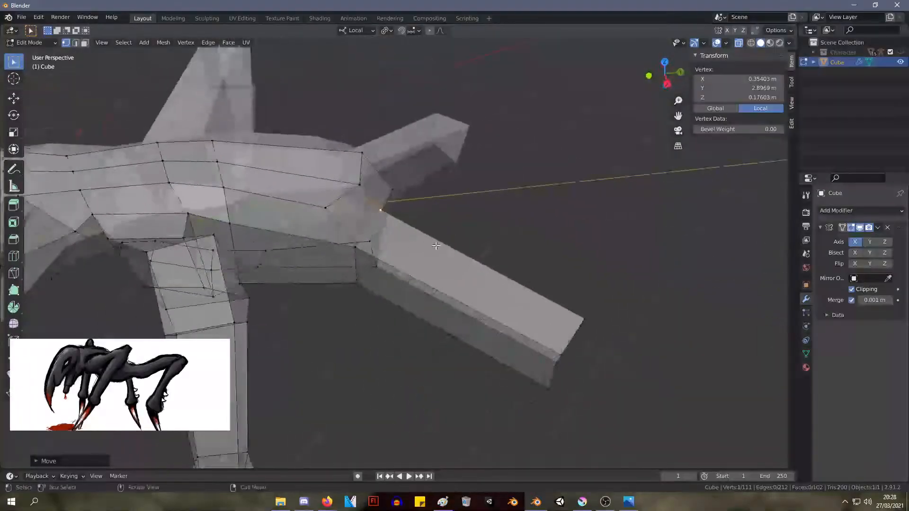
{"action": "left_click", "coordinate": [417, 258]}
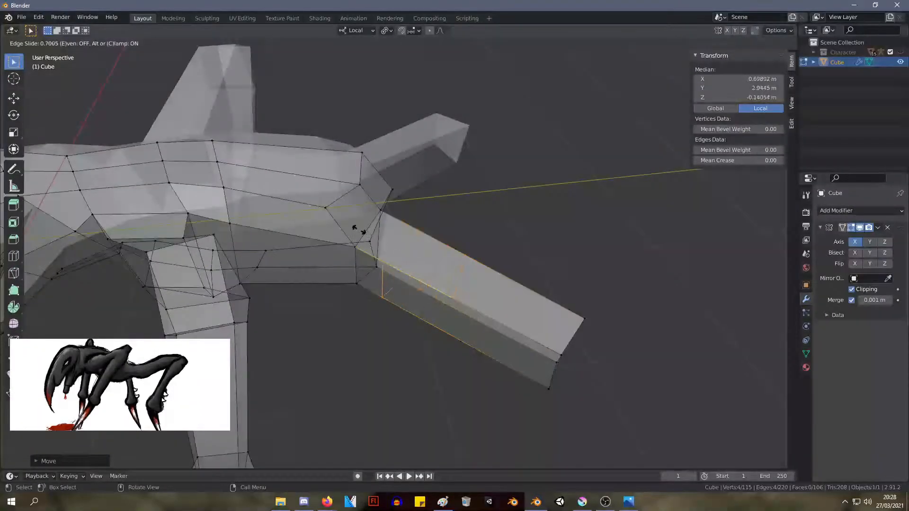
{"action": "middle_click_drag", "start_coordinate": [417, 232], "coordinate": [434, 195]}
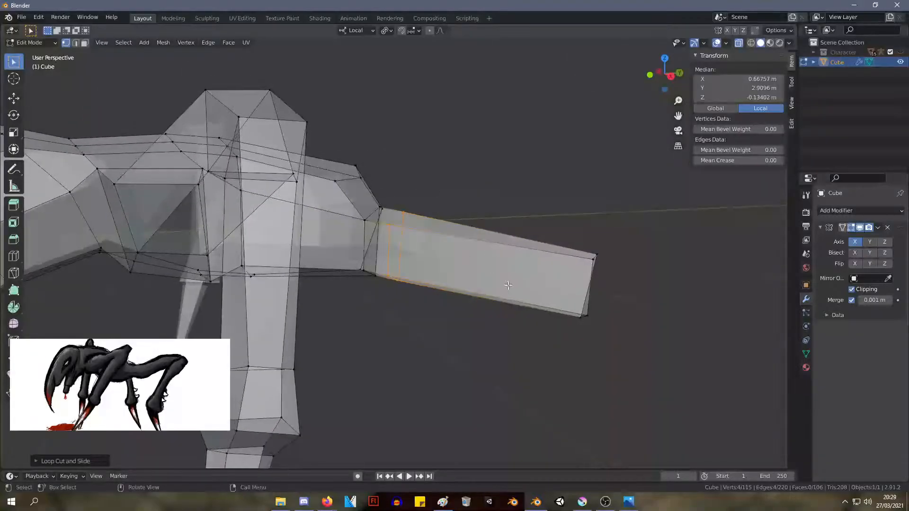
Enlarge the ring of four vertices where the hind leg joins the body
{"action": "left_click_drag", "start_coordinate": [623, 349], "coordinate": [567, 304]}
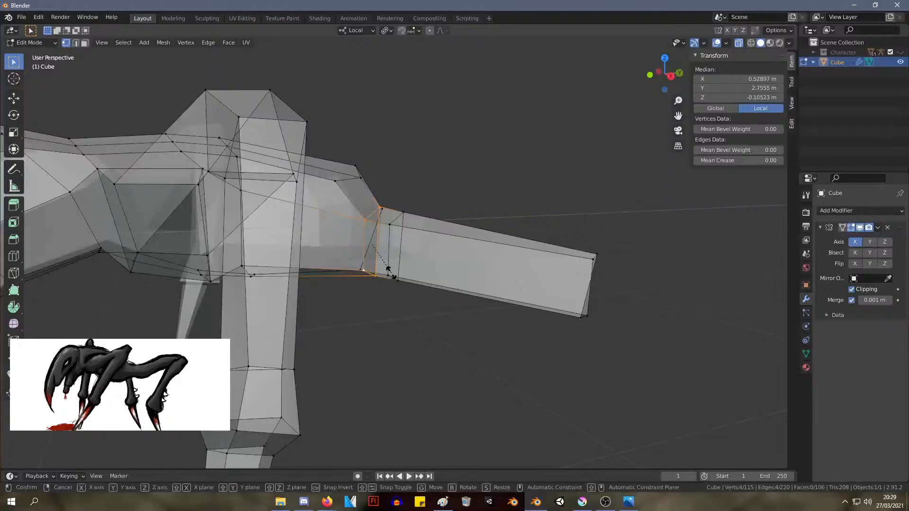
{"action": "left_click", "coordinate": [396, 285]}
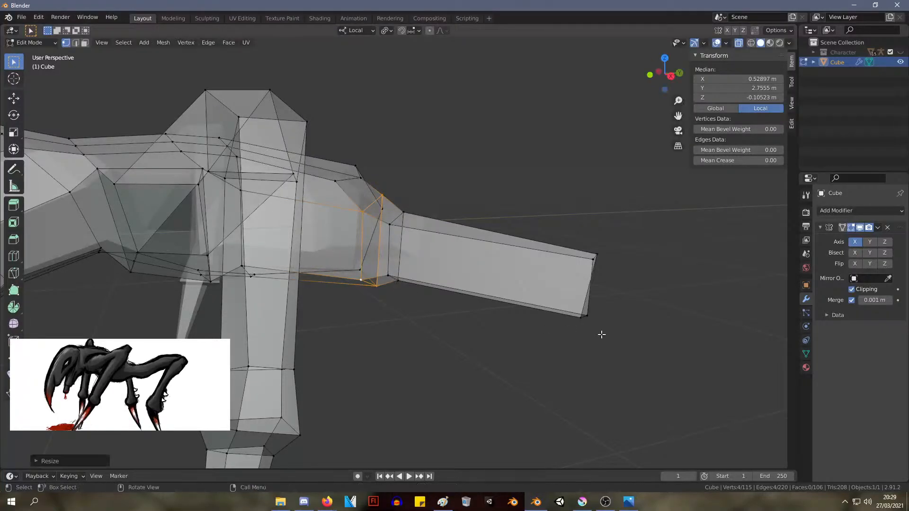
{"action": "middle_click_drag", "start_coordinate": [600, 333], "coordinate": [586, 291]}
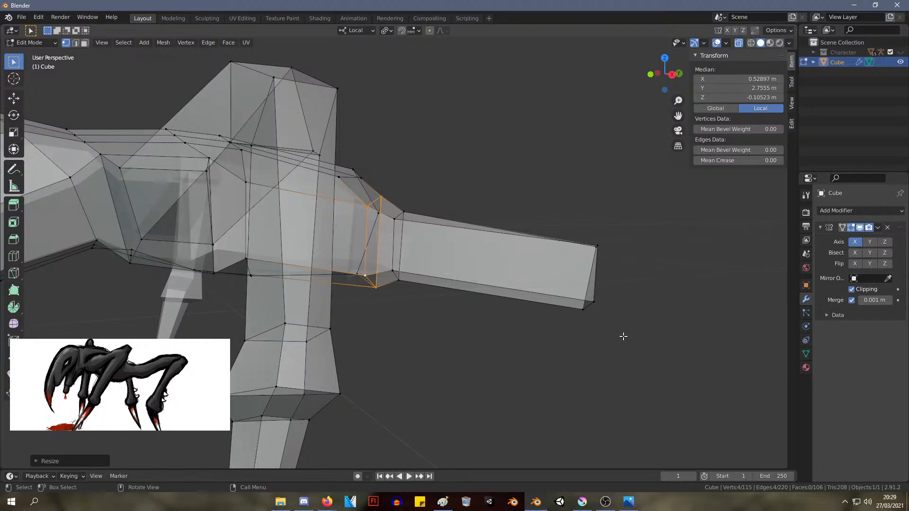
Move the rear body's inner hip vertices, the lower to about X 0.26 m, Y 2.82 m and the upper to about X 0.25 m, Y 2.97 m
{"action": "middle_click_drag", "start_coordinate": [752, 264], "coordinate": [422, 300]}
{"action": "left_click", "coordinate": [407, 290]}
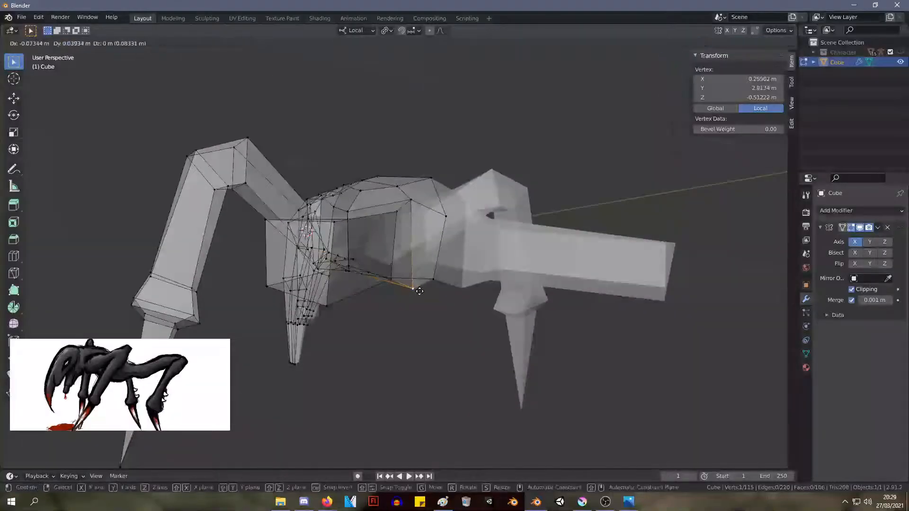
{"action": "left_click", "coordinate": [418, 289]}
{"action": "left_click", "coordinate": [410, 201]}
{"action": "key", "text": "g"}
{"action": "left_click", "coordinate": [417, 203]}
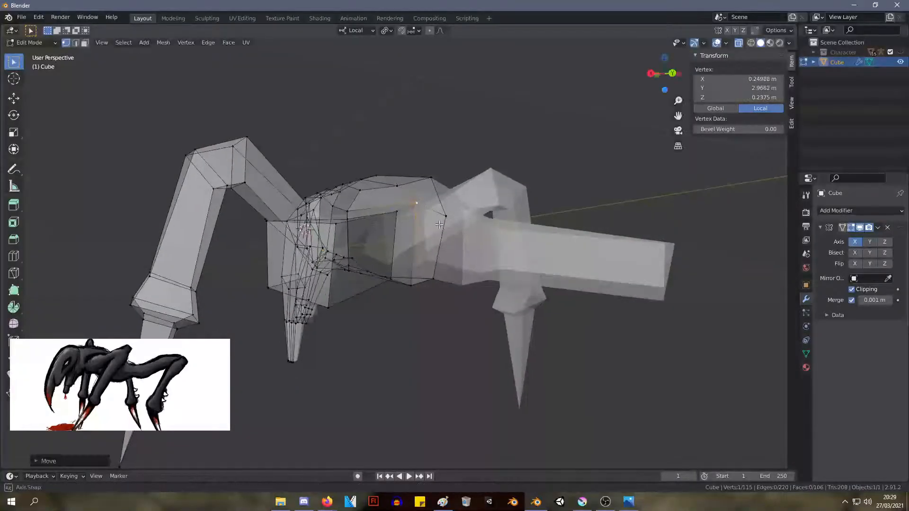
Raise the hind leg's end face so its median sits at about X 1.35 m, Y 3.77 m, Z 0.39 m
{"action": "middle_click_drag", "start_coordinate": [417, 205], "coordinate": [584, 323]}
{"action": "left_click_drag", "start_coordinate": [641, 392], "coordinate": [549, 207]}
{"action": "key", "text": "g"}
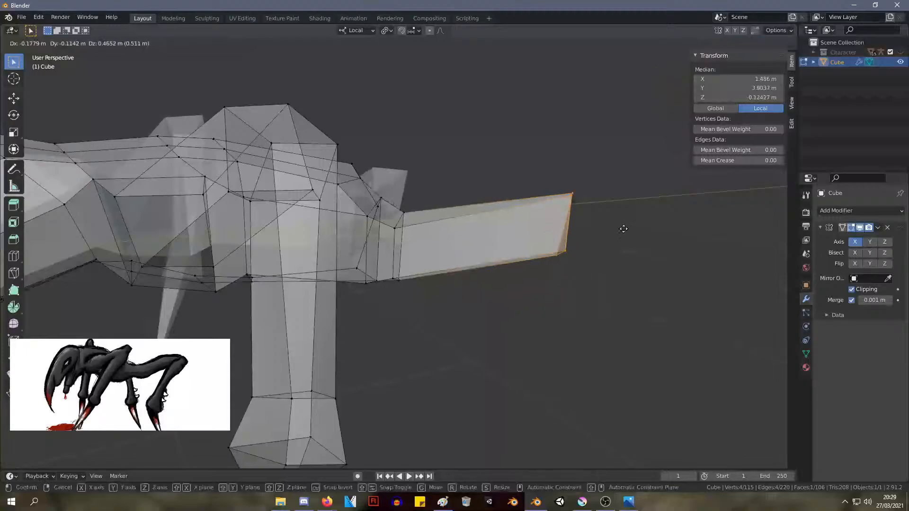
{"action": "left_click", "coordinate": [601, 193]}
Move the upper vertices of the hind leg's loop cut slightly upward
{"action": "left_click", "coordinate": [422, 285]}
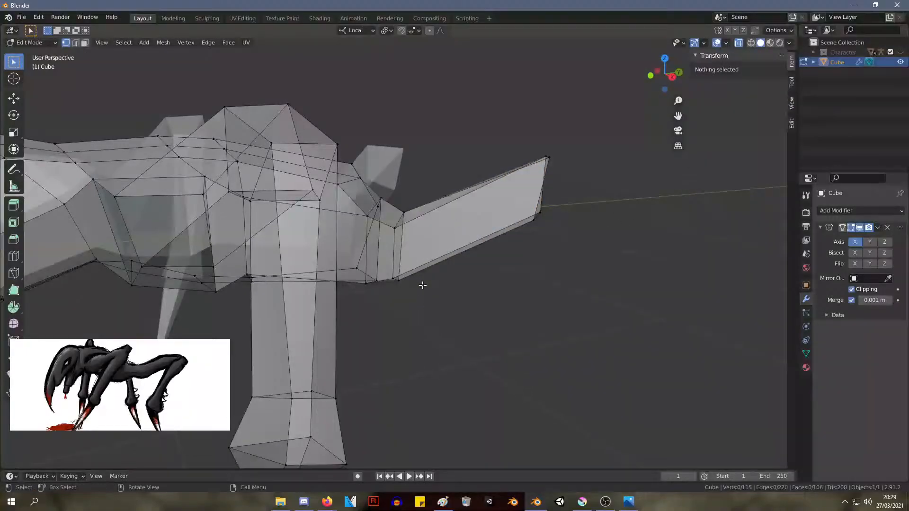
{"action": "left_click_drag", "start_coordinate": [387, 192], "coordinate": [387, 192]}
{"action": "key", "text": "g"}
{"action": "left_click", "coordinate": [396, 188]}
Rotate the hind leg's end face to square it with the raised leg segment
{"action": "left_click_drag", "start_coordinate": [585, 257], "coordinate": [495, 101]}
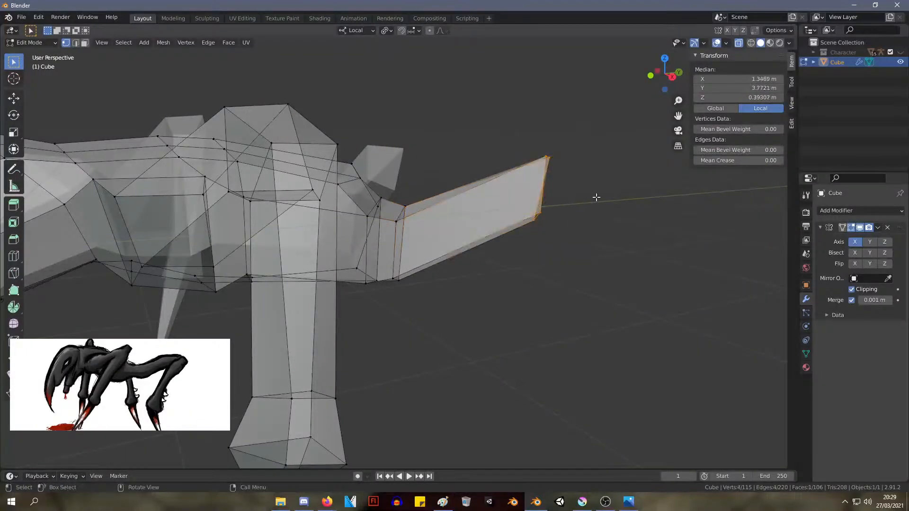
{"action": "key", "text": "r"}
{"action": "left_click", "coordinate": [636, 142]}
Lower the rear end's bottom midline vertex to about Y 2.83 m, Z -0.50 m
{"action": "middle_click_drag", "start_coordinate": [636, 142], "coordinate": [450, 157]}
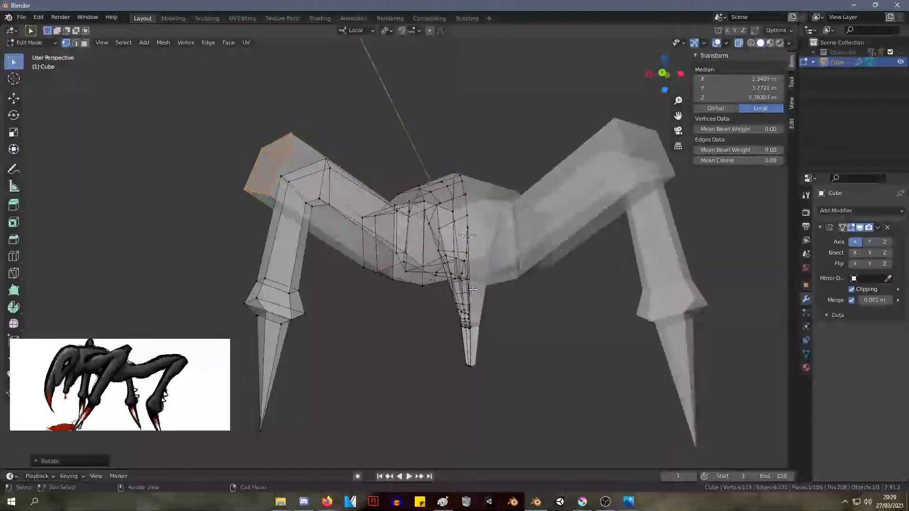
{"action": "left_click", "coordinate": [455, 275]}
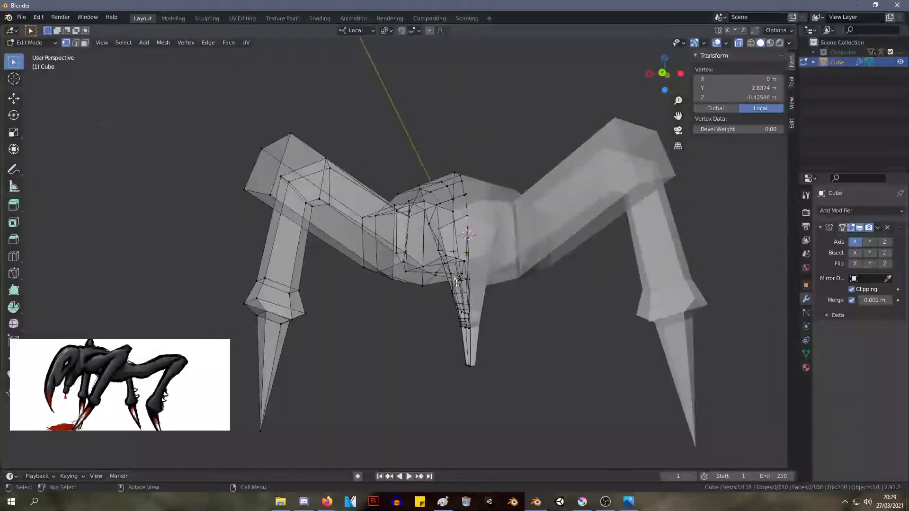
{"action": "key", "text": "g"}
{"action": "left_click", "coordinate": [457, 290]}
Lower the hind leg's end face so its median sits at about X 1.38 m, Y 3.84 m, Z 0.23 m
{"action": "middle_click_drag", "start_coordinate": [460, 289], "coordinate": [592, 301]}
{"action": "scroll", "coordinate": [592, 301], "scroll_direction": "down", "scroll_amount": 4}
{"action": "middle_click_drag", "start_coordinate": [459, 168], "coordinate": [448, 219]}
{"action": "scroll", "coordinate": [447, 220], "scroll_direction": "up", "scroll_amount": 3}
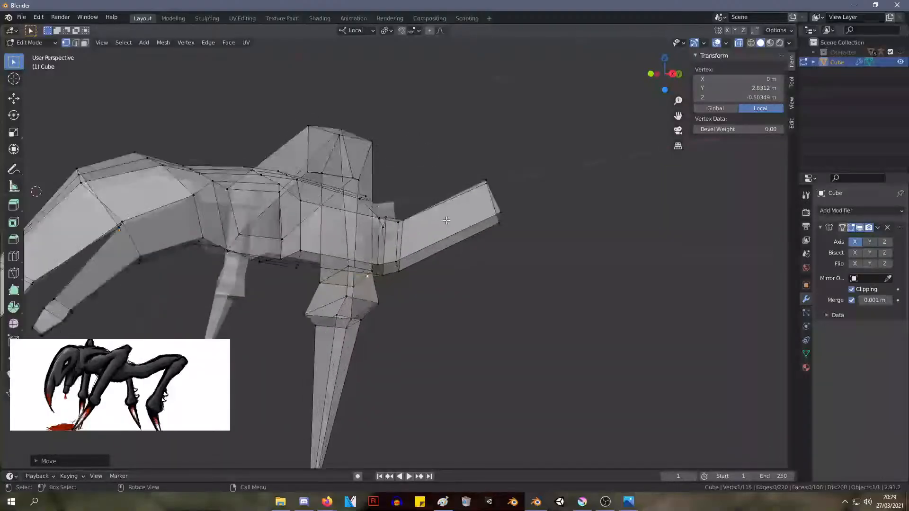
{"action": "left_click_drag", "start_coordinate": [519, 235], "coordinate": [469, 140]}
{"action": "key", "text": "g"}
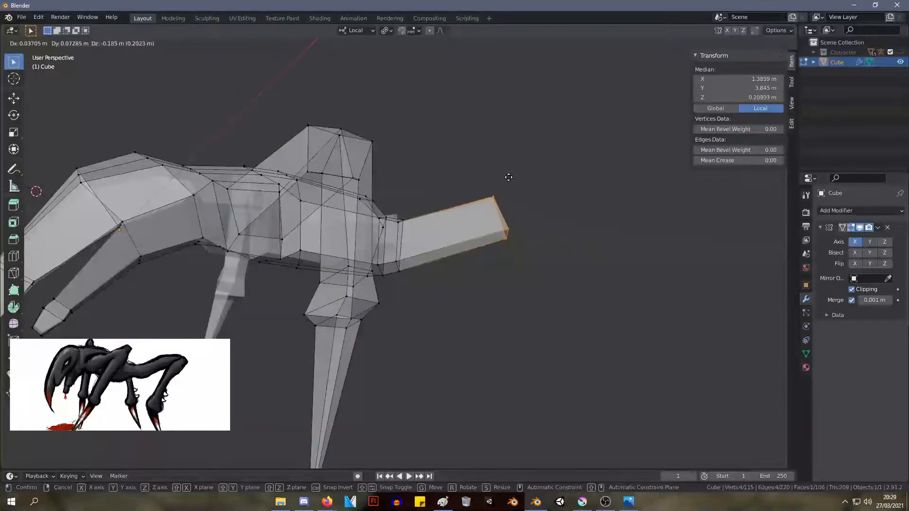
{"action": "left_click", "coordinate": [508, 178]}
Move the upper midline vertex of the body's rear end face to about Y 3.02 m, Z 0.26 m
{"action": "middle_click_drag", "start_coordinate": [508, 178], "coordinate": [360, 248]}
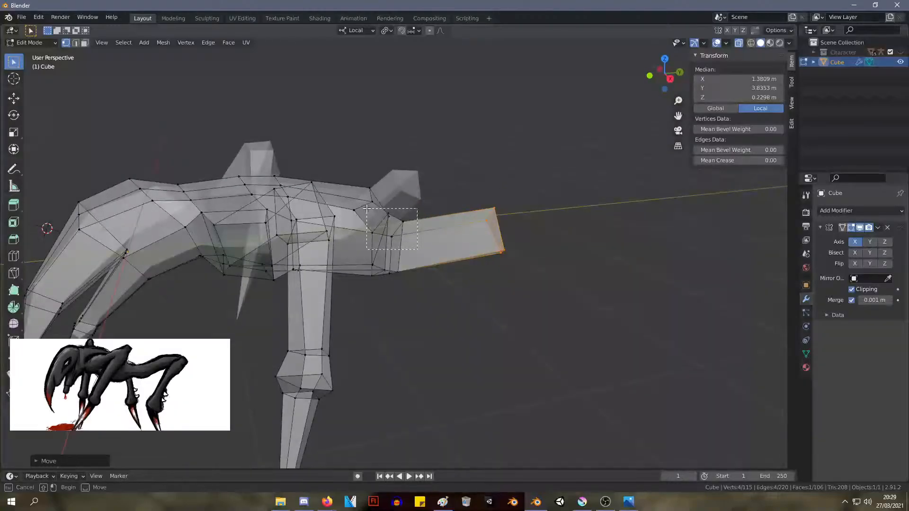
{"action": "left_click_drag", "start_coordinate": [366, 209], "coordinate": [365, 208]}
{"action": "middle_click_drag", "start_coordinate": [438, 215], "coordinate": [344, 221]}
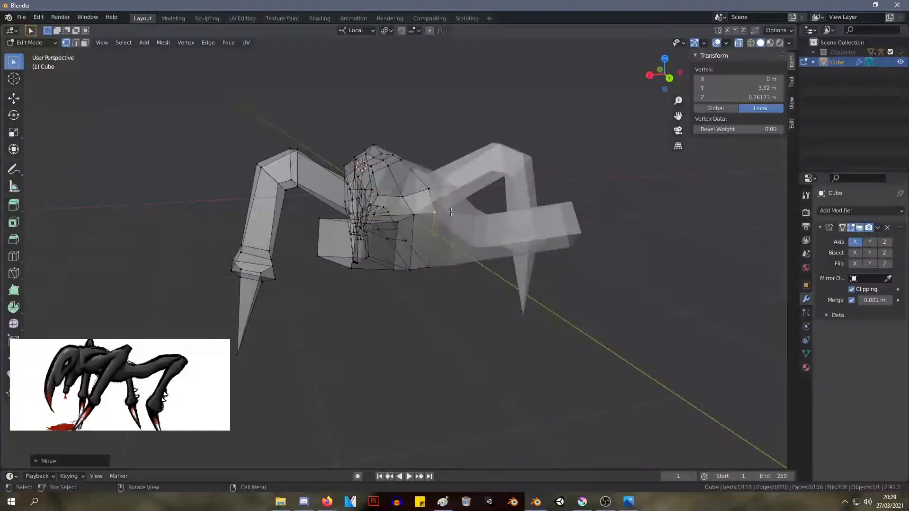
{"action": "middle_click_drag", "start_coordinate": [521, 216], "coordinate": [549, 214]}
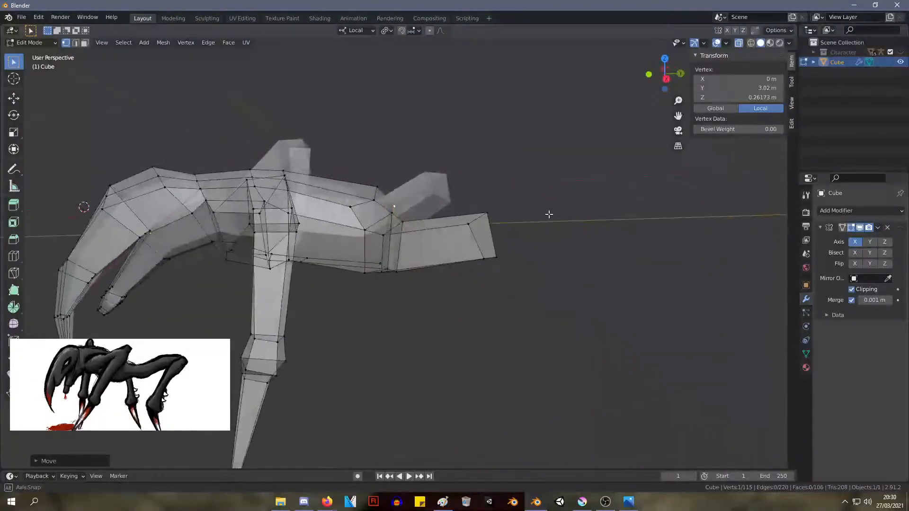
Move the flank vertices ahead of the hind leg forward, placing the lower one at about X 0.71 m, Y 2.44 m, Z -0.33 m
{"action": "key", "text": "g"}
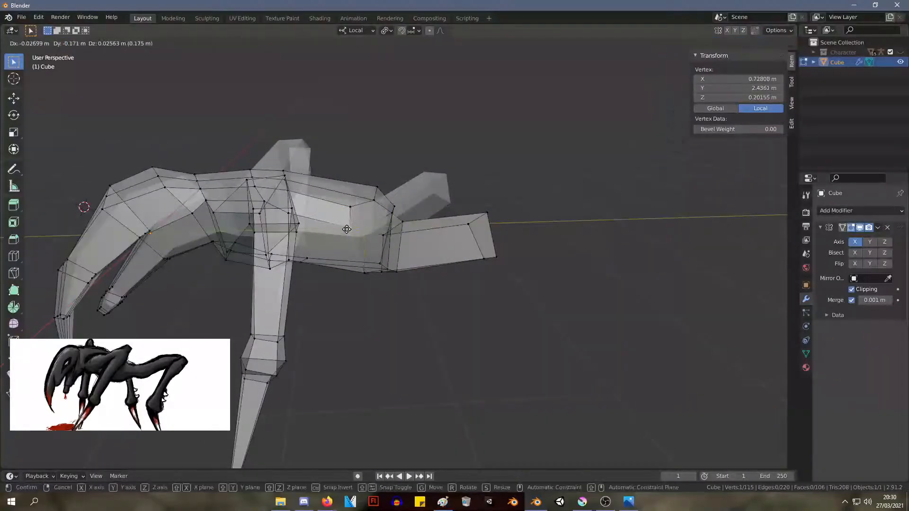
{"action": "left_click", "coordinate": [365, 261]}
{"action": "middle_click_drag", "start_coordinate": [366, 260], "coordinate": [383, 242]}
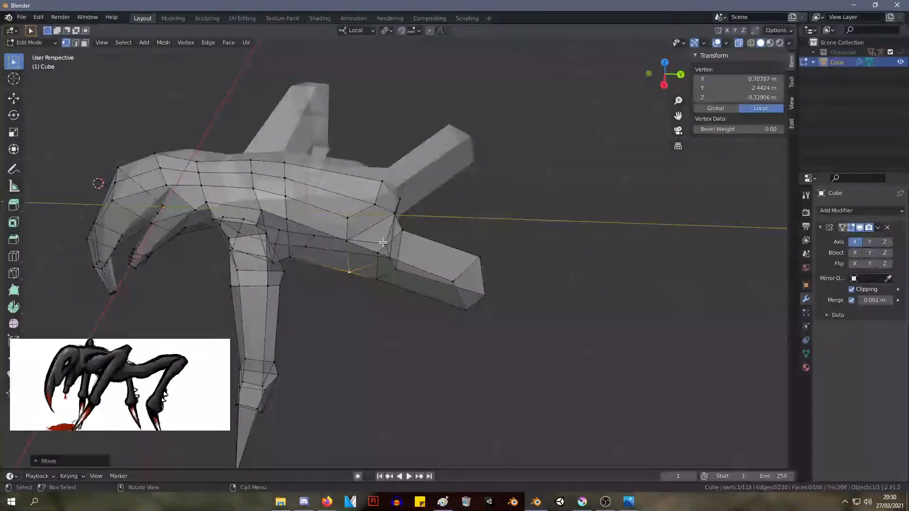
Reposition the top vertices at the body's rear, placing the midline vertex at about Y 2.74 m, Z 0.53 m
{"action": "left_click", "coordinate": [368, 195]}
{"action": "key", "text": "g"}
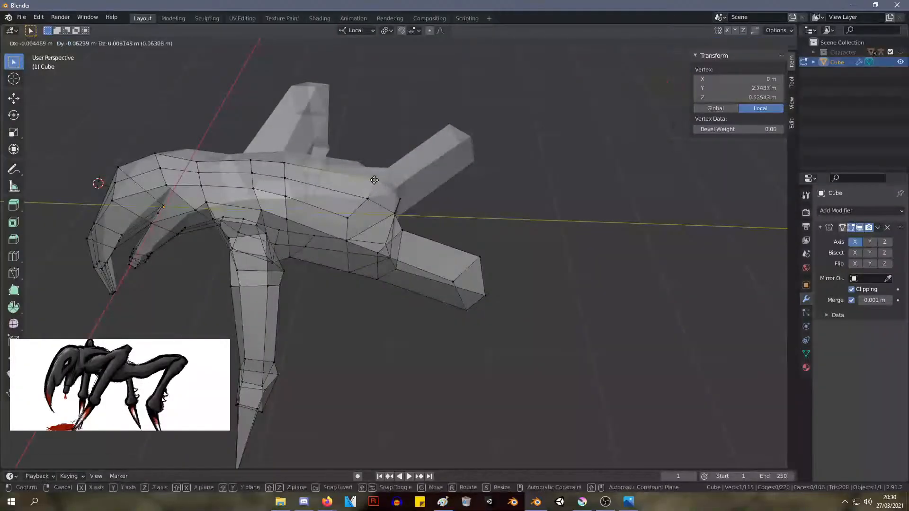
{"action": "left_click", "coordinate": [378, 183]}
Move the front upper vertex at the hind leg's base to about X 0.83 m, Y 2.74 m, Z 0.15 m
{"action": "middle_click_drag", "start_coordinate": [379, 183], "coordinate": [373, 214]}
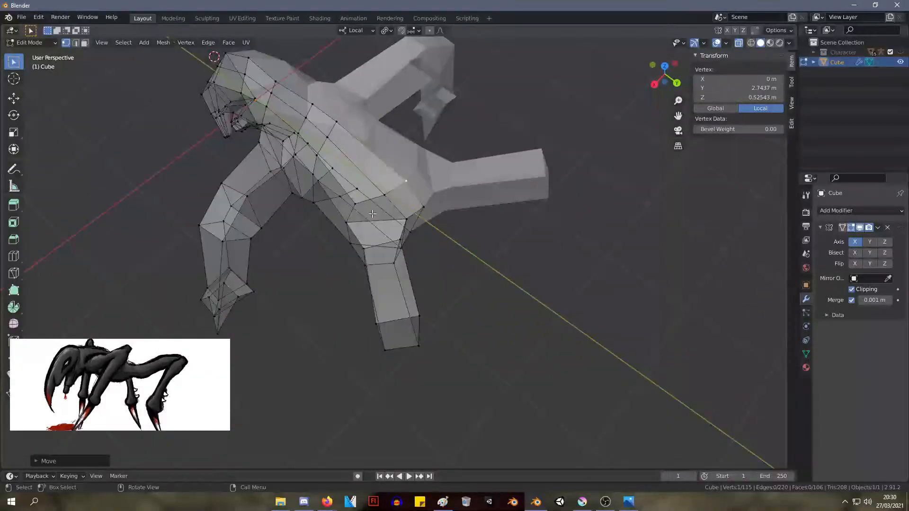
{"action": "key", "text": "g"}
{"action": "left_click", "coordinate": [367, 250]}
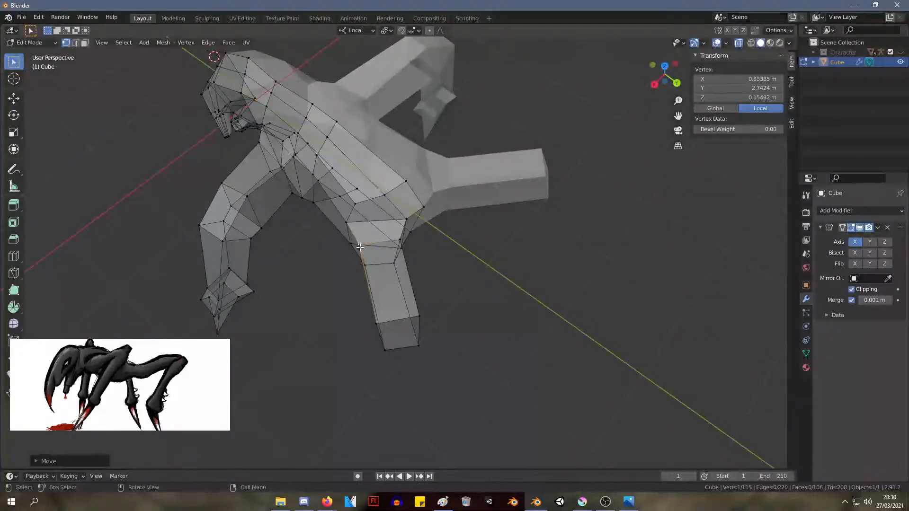
{"action": "middle_click_drag", "start_coordinate": [367, 250], "coordinate": [544, 242]}
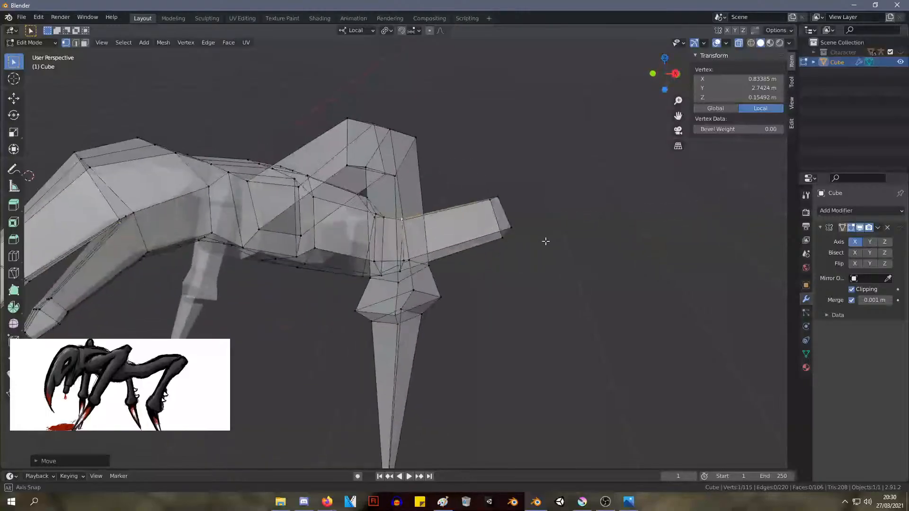
Move the hind leg's end face to about Y 3.84 m, Z 0.33 m and extrude it to about Y 4.15 m, Z 0.48 m
{"action": "left_click_drag", "start_coordinate": [534, 265], "coordinate": [501, 196]}
{"action": "key", "text": "g"}
{"action": "left_click", "coordinate": [483, 168]}
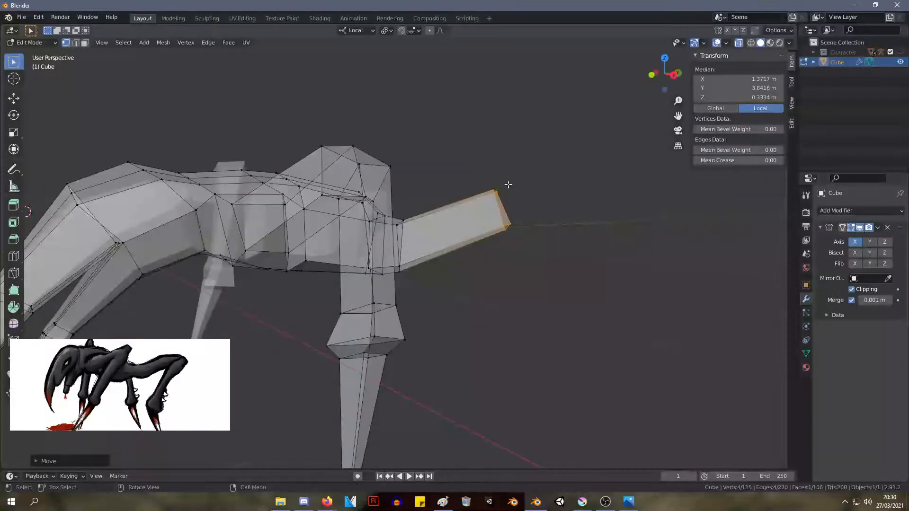
{"action": "key", "text": "e"}
{"action": "left_click", "coordinate": [540, 171]}
{"action": "left_click_drag", "start_coordinate": [580, 253], "coordinate": [519, 129]}
{"action": "key", "text": "KP_1"}
{"action": "key", "text": "KP_3"}
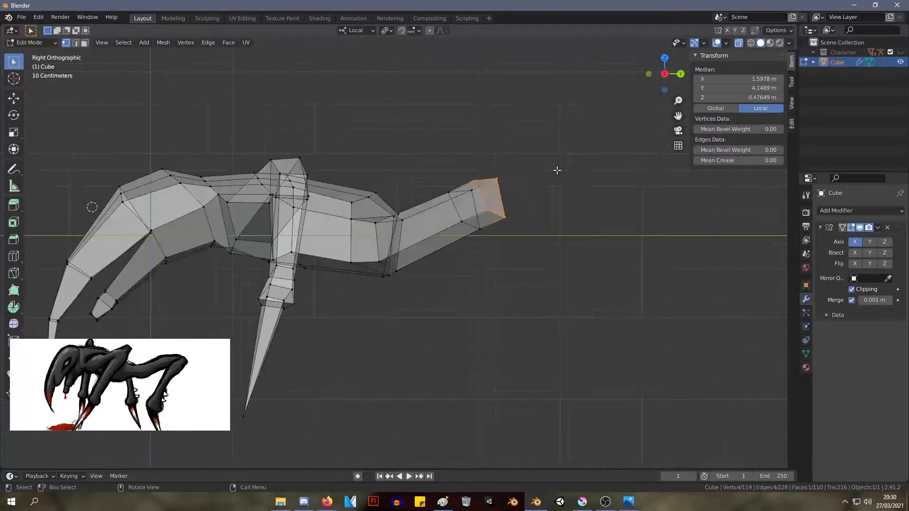
Rotate the extruded hind-leg end face by about 23° and lower it to about Y 4.13 m, Z 0.35 m
{"action": "middle_click_drag", "start_coordinate": [534, 121], "coordinate": [583, 150]}
{"action": "key", "text": "r"}
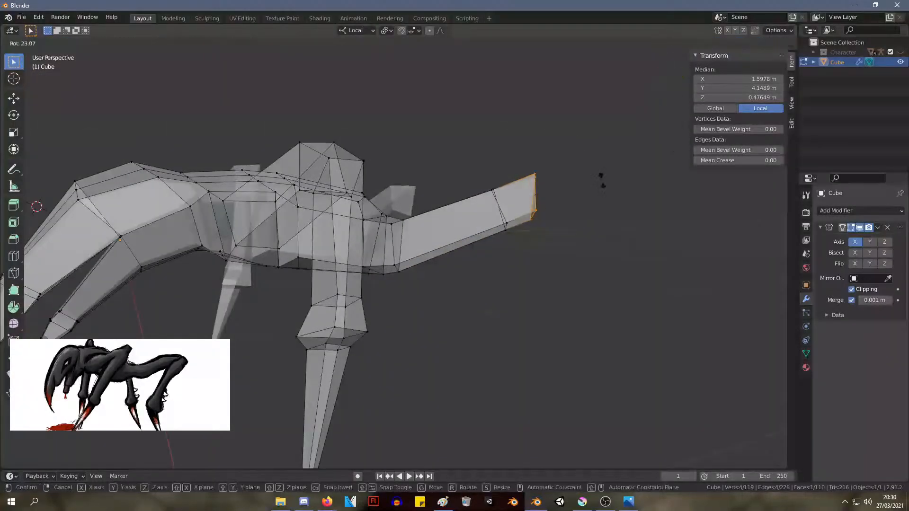
{"action": "left_click", "coordinate": [604, 182]}
{"action": "key", "text": "g"}
{"action": "left_click", "coordinate": [603, 197]}
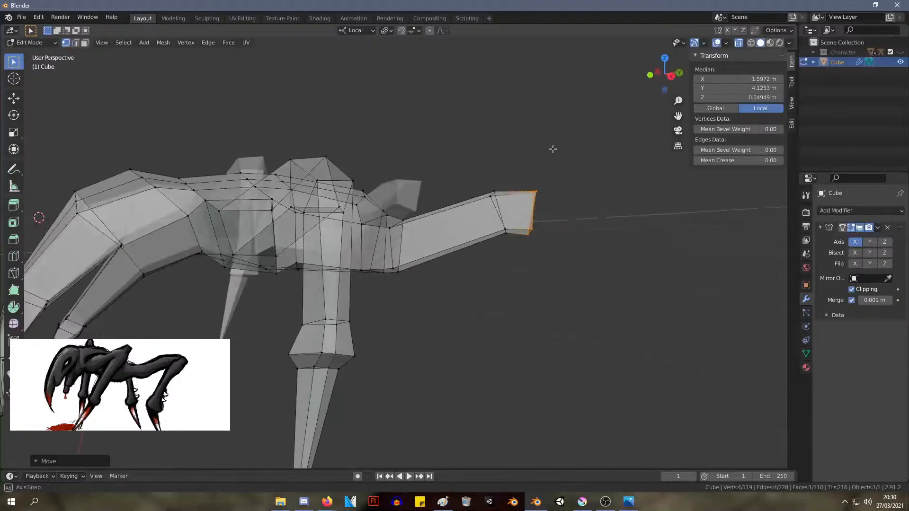
Lower the outer underside vertex at the start of the hind leg's knee to about X 1.57 m, Y 3.79 m, Z 0.11 m
{"action": "middle_click_drag", "start_coordinate": [552, 148], "coordinate": [456, 159]}
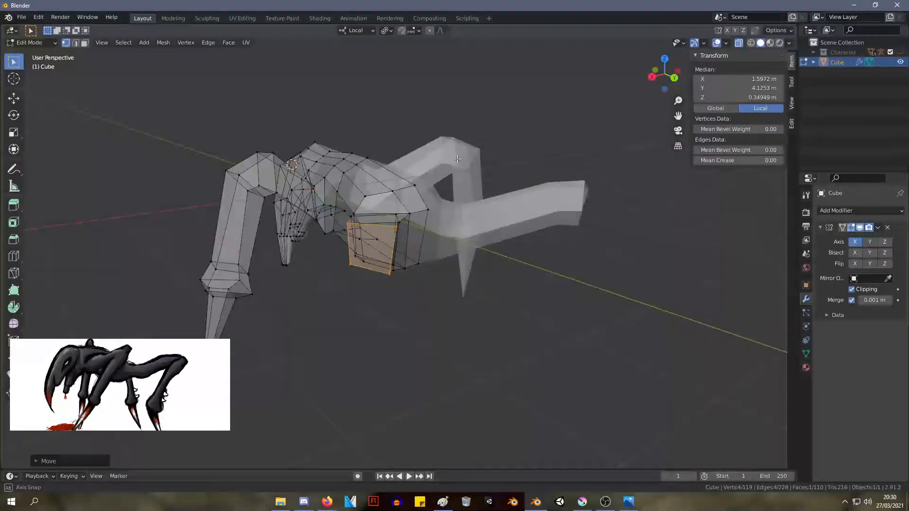
{"action": "key", "text": "g"}
{"action": "left_click", "coordinate": [351, 272]}
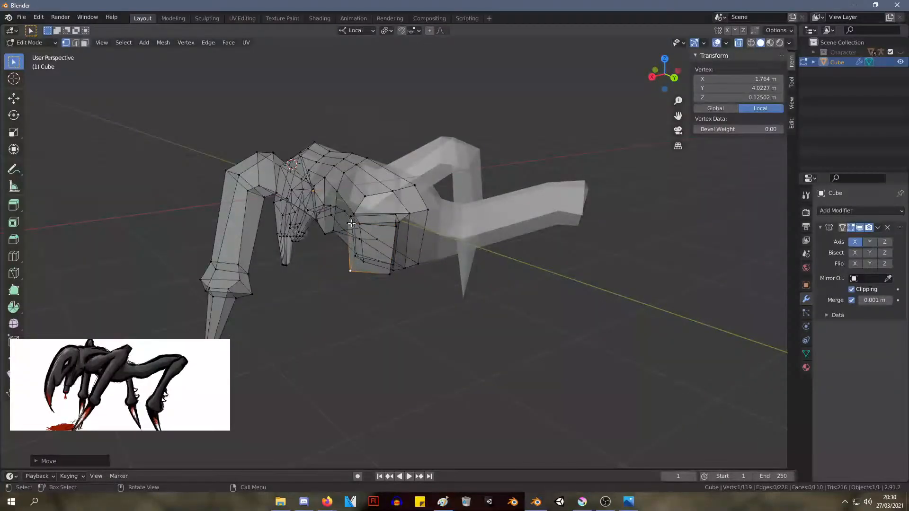
{"action": "middle_click_drag", "start_coordinate": [352, 223], "coordinate": [500, 229]}
{"action": "key", "text": "g"}
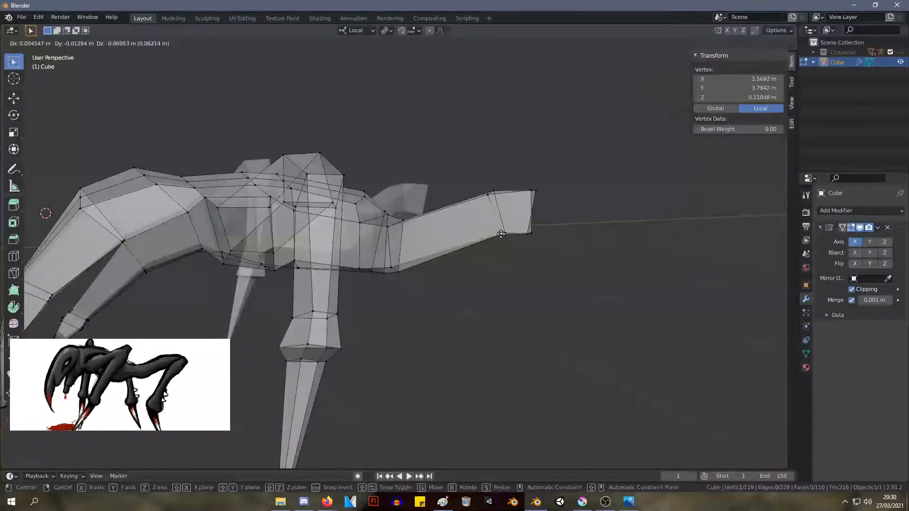
{"action": "left_click", "coordinate": [505, 236]}
Reposition the inner vertices of the hind leg's knee, pulling the end face's lower and upper corners toward the body
{"action": "key", "text": "alt+a"}
{"action": "middle_click_drag", "start_coordinate": [581, 191], "coordinate": [273, 222]}
{"action": "left_click", "coordinate": [519, 195]}
{"action": "key", "text": "g"}
{"action": "left_click", "coordinate": [521, 195]}
{"action": "key", "text": "g"}
{"action": "left_click", "coordinate": [277, 226]}
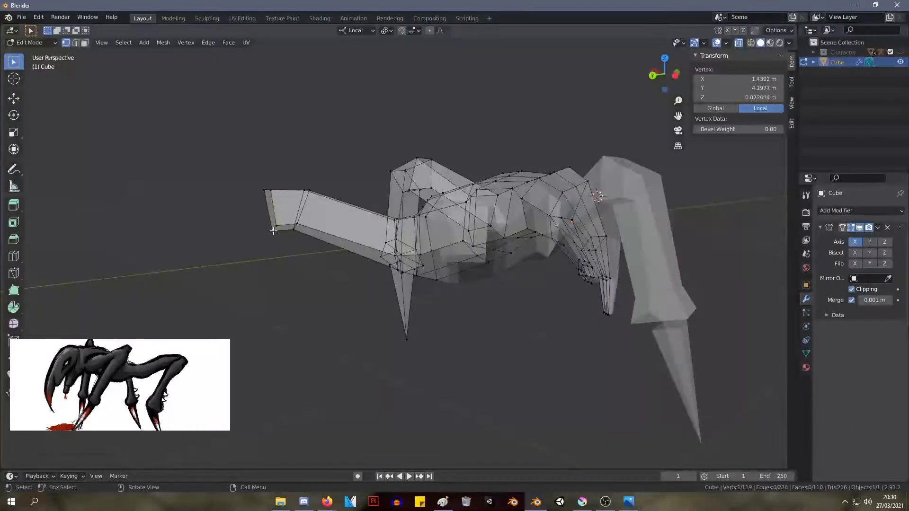
{"action": "key", "text": "g"}
{"action": "left_click", "coordinate": [277, 230]}
{"action": "left_click", "coordinate": [266, 193]}
{"action": "key", "text": "g"}
{"action": "left_click", "coordinate": [270, 194]}
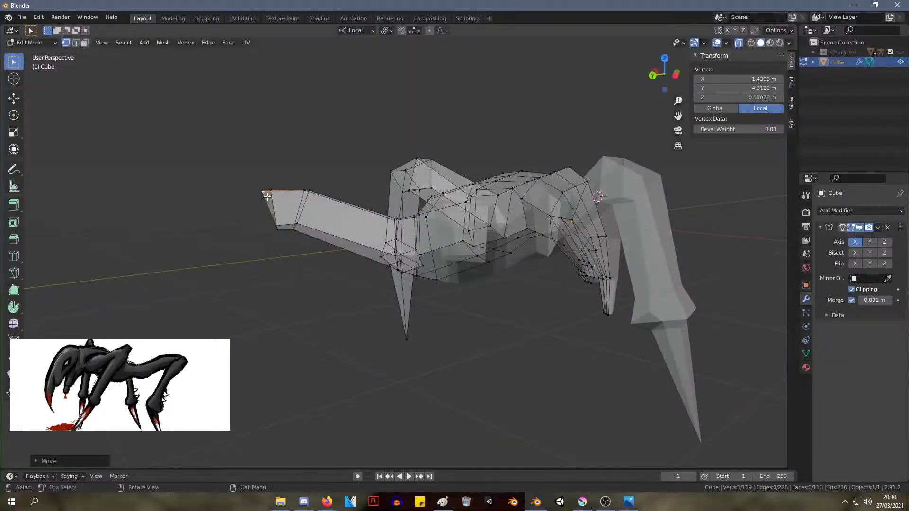
Move the outer lower corner of the knee's end face forward to about X 1.70 m, Y 3.94 m, Z 0.01 m
{"action": "middle_click_drag", "start_coordinate": [283, 194], "coordinate": [494, 200]}
{"action": "left_click", "coordinate": [532, 232]}
{"action": "key", "text": "g"}
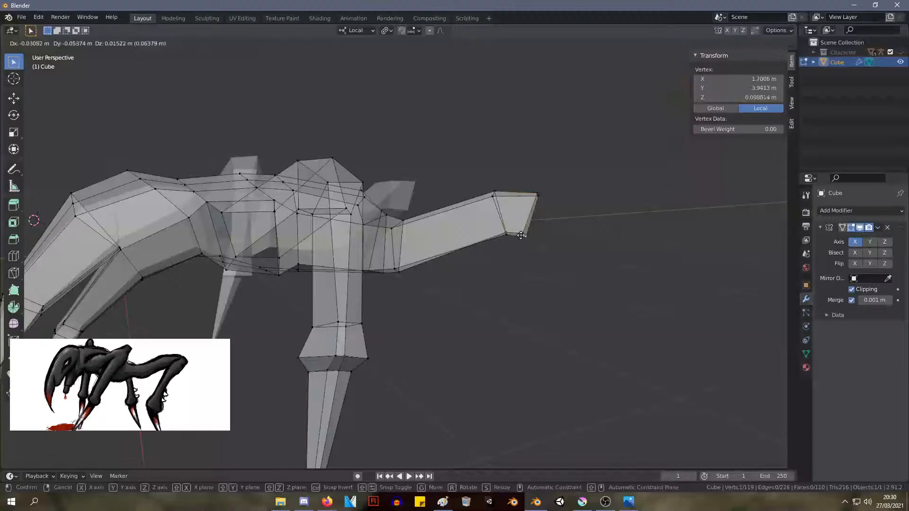
{"action": "left_click", "coordinate": [522, 233]}
Extrude the knee's end face into a downward lower-leg segment, placing and rotating its end at about X 2.15 m, Y 4.44 m, Z -0.84 m
{"action": "middle_click_drag", "start_coordinate": [601, 215], "coordinate": [573, 257]}
{"action": "left_click_drag", "start_coordinate": [564, 267], "coordinate": [510, 142]}
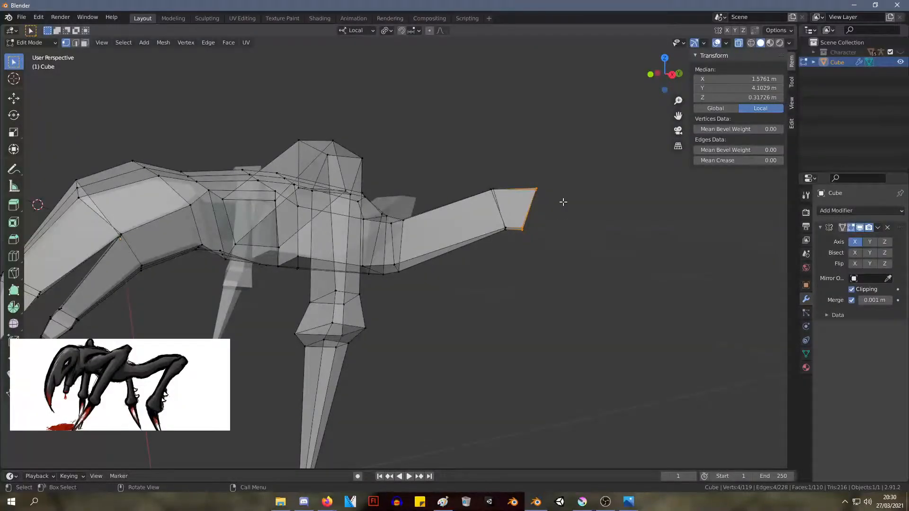
{"action": "key", "text": "e"}
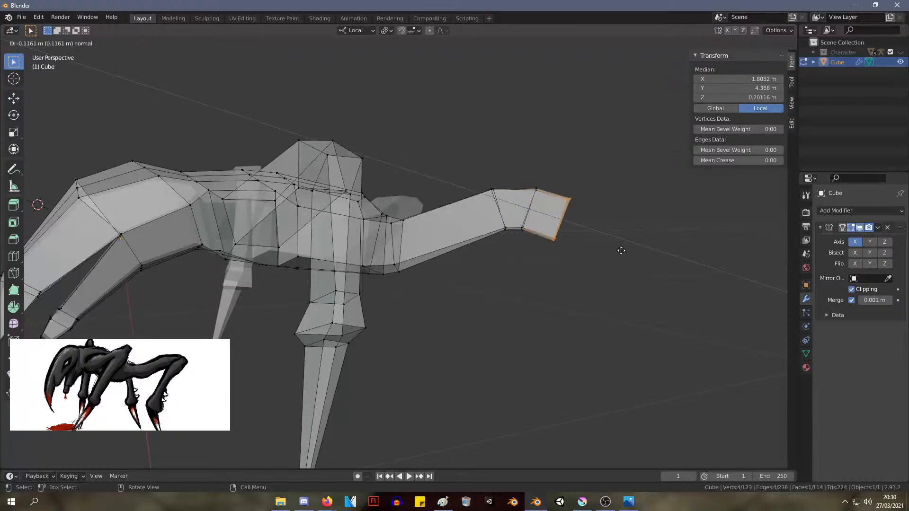
{"action": "left_click", "coordinate": [695, 298]}
{"action": "key", "text": "r"}
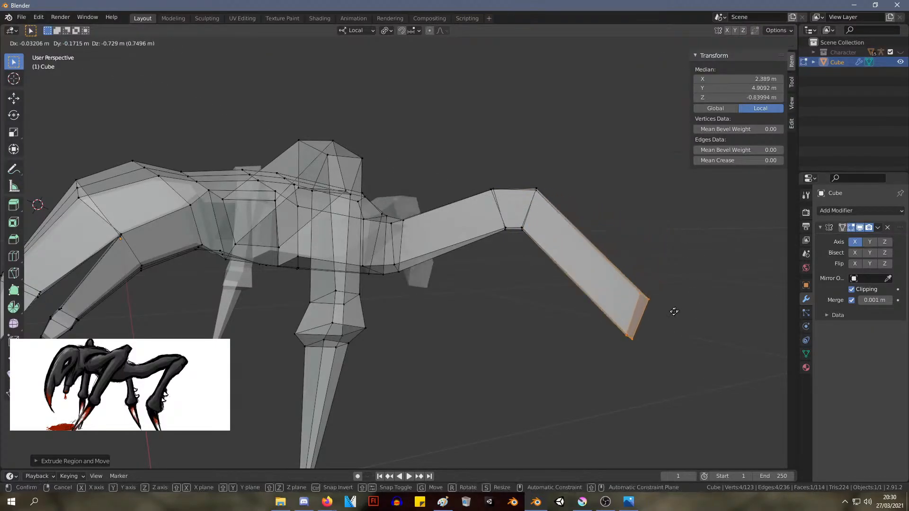
{"action": "left_click", "coordinate": [668, 390]}
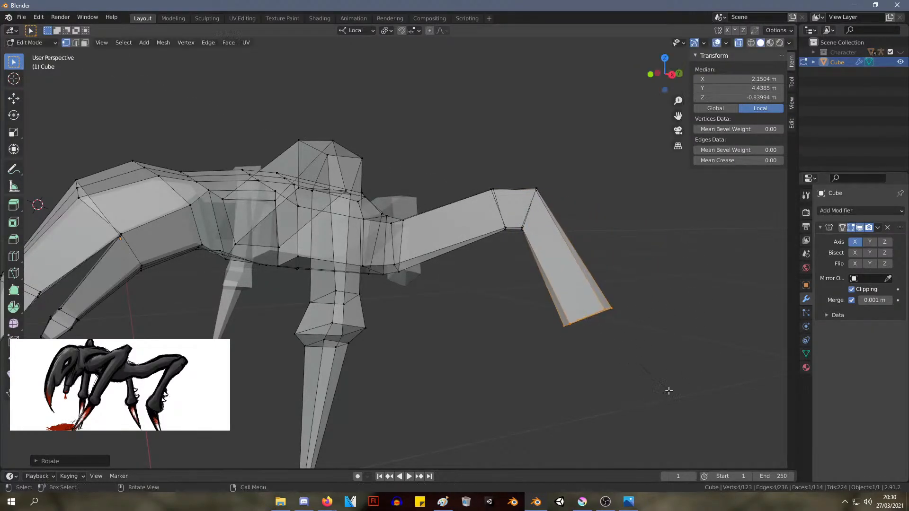
Shorten the lower-leg segment by moving its end face to about X 1.97 m, Y 4.41 m, Z -0.69 m
{"action": "mouse_move", "coordinate": [635, 312]}
{"action": "middle_mouse_down"}
{"action": "mouse_move", "coordinate": [606, 286]}
{"action": "mouse_move", "coordinate": [504, 286]}
{"action": "mouse_move", "coordinate": [514, 292]}
{"action": "mouse_move", "coordinate": [601, 257]}
{"action": "mouse_move", "coordinate": [620, 315]}
{"action": "middle_mouse_up"}
{"action": "key", "text": "g"}
{"action": "left_click", "coordinate": [531, 280]}
{"action": "key", "text": "g"}
{"action": "left_click", "coordinate": [603, 271]}
Shrink and rotate the lower leg's end face, placing it at about X 1.92 m, Y 4.32 m, Z -0.66 m
{"action": "middle_click_drag", "start_coordinate": [610, 309], "coordinate": [623, 304]}
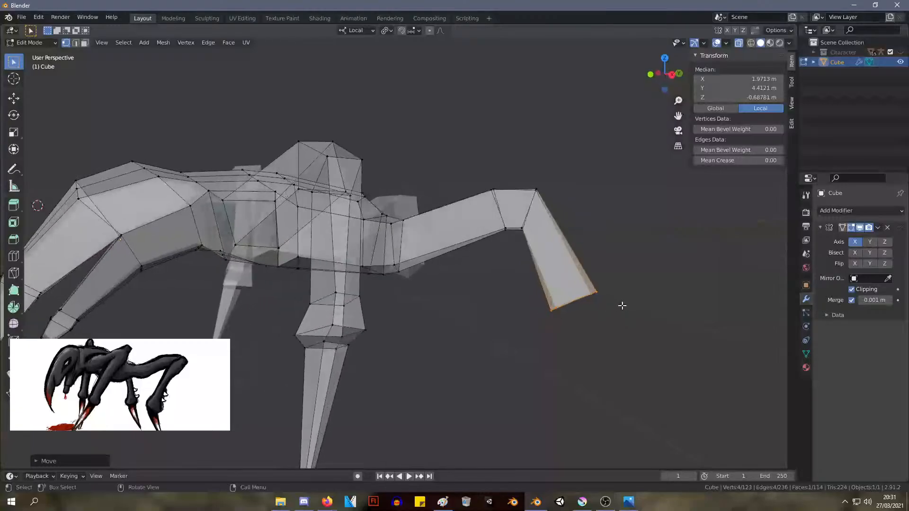
{"action": "key", "text": "s"}
{"action": "left_click", "coordinate": [604, 303]}
{"action": "key", "text": "g"}
{"action": "left_click", "coordinate": [595, 301]}
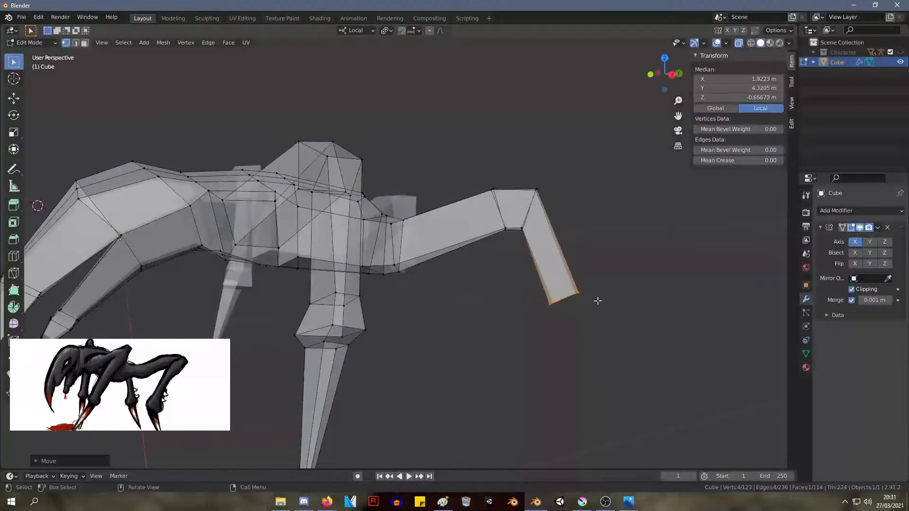
{"action": "key", "text": "r"}
{"action": "left_click", "coordinate": [612, 304]}
{"action": "middle_click_drag", "start_coordinate": [612, 305], "coordinate": [466, 259]}
{"action": "scroll", "coordinate": [468, 260], "scroll_direction": "up", "scroll_amount": 3}
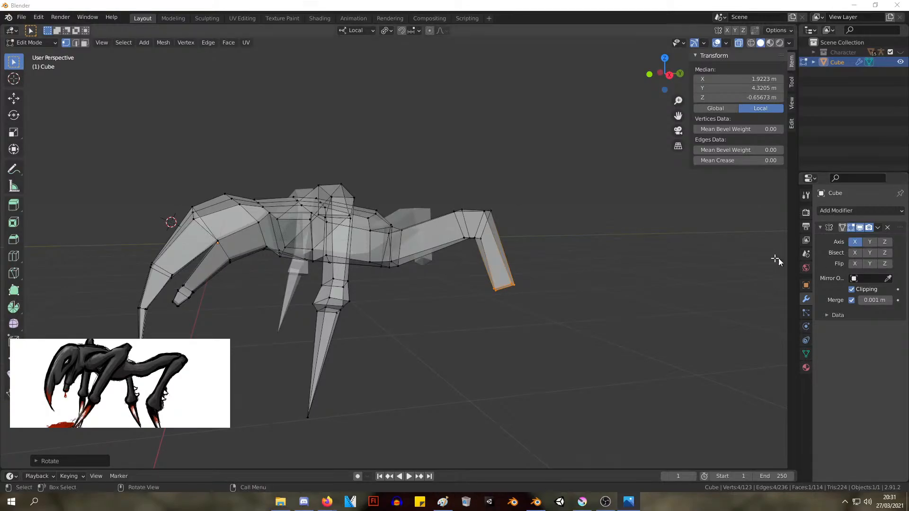
Extrude the lower leg's end face about 0.26 m and enlarge it by about 1.57 to flare the joint
{"action": "middle_click_drag", "start_coordinate": [597, 329], "coordinate": [525, 337]}
{"action": "key", "text": "e"}
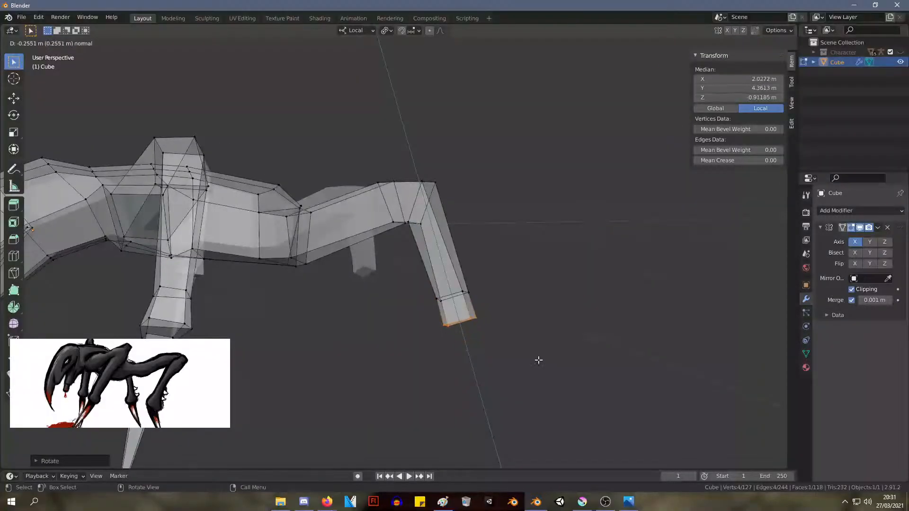
{"action": "left_click", "coordinate": [539, 362]}
{"action": "key", "text": "s"}
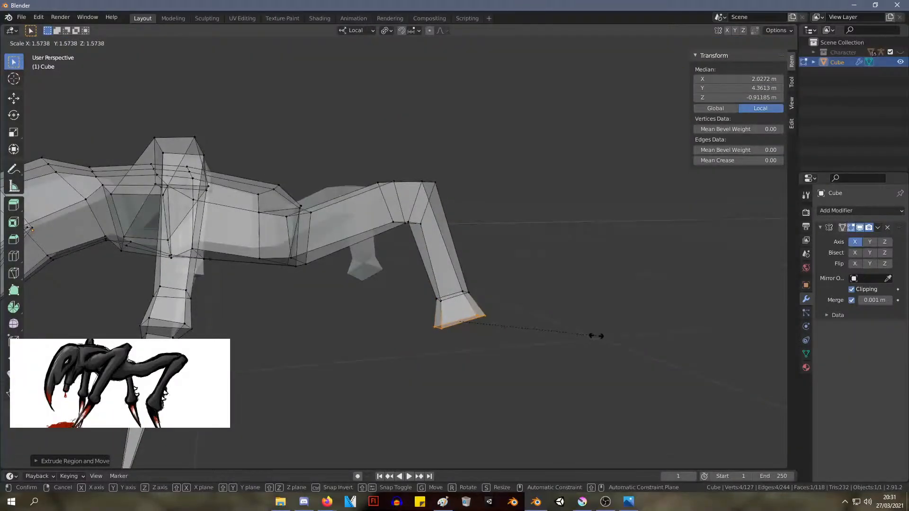
{"action": "left_click", "coordinate": [595, 336]}
{"action": "key", "text": "g"}
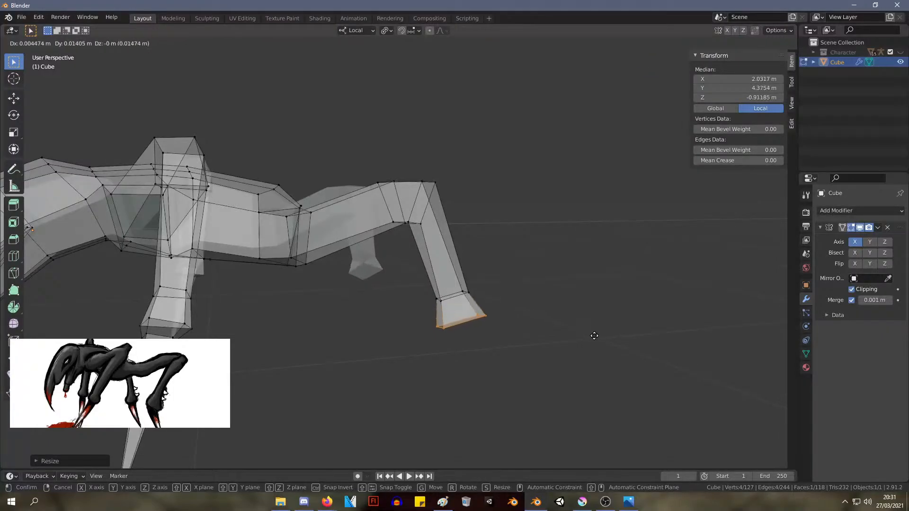
{"action": "left_click", "coordinate": [594, 332]}
Extrude the flared joint face to about X 2.11 m, Y 4.43 m, Z -1.07 m and scale its end down
{"action": "mouse_move", "coordinate": [595, 315]}
{"action": "middle_mouse_down"}
{"action": "mouse_move", "coordinate": [481, 319]}
{"action": "mouse_move", "coordinate": [623, 300]}
{"action": "mouse_move", "coordinate": [622, 312]}
{"action": "mouse_move", "coordinate": [606, 318]}
{"action": "middle_mouse_up"}
{"action": "key", "text": "e"}
{"action": "right_click", "coordinate": [616, 324]}
{"action": "key", "text": "s"}
{"action": "left_click", "coordinate": [621, 320]}
{"action": "key", "text": "e"}
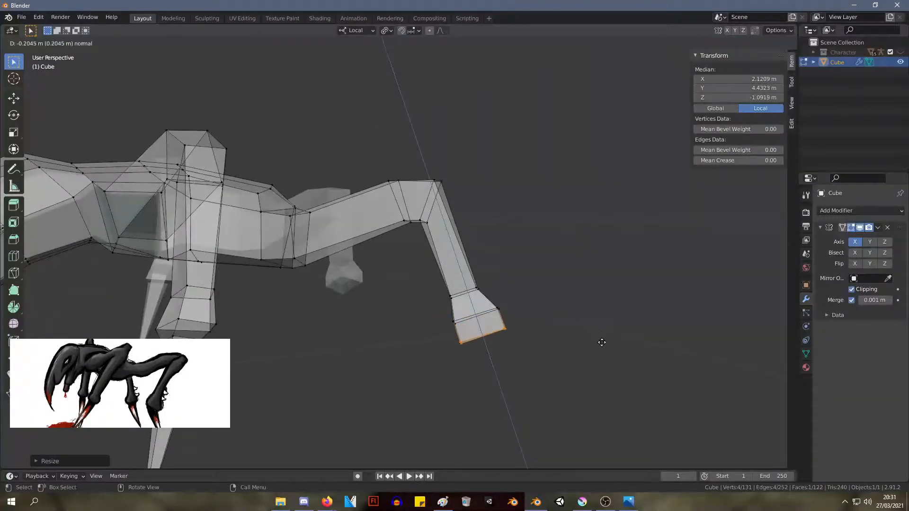
{"action": "left_click", "coordinate": [603, 339]}
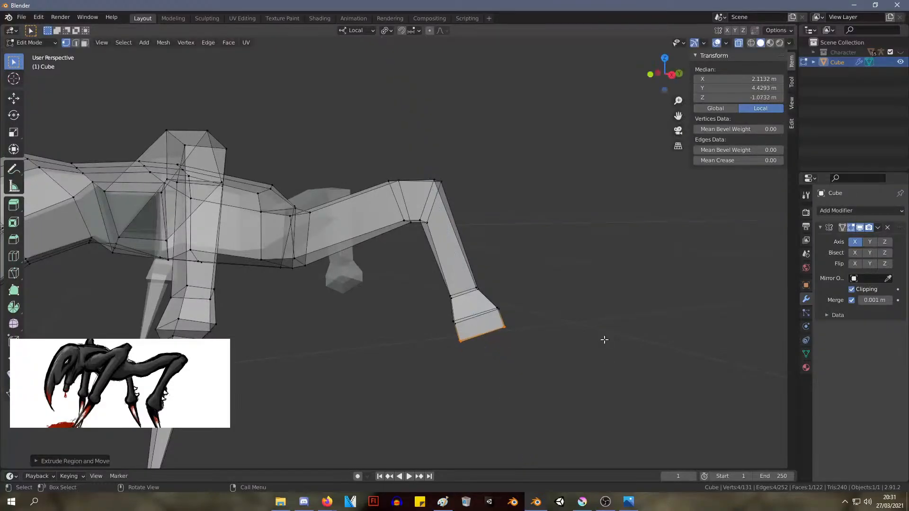
{"action": "key", "text": "s"}
{"action": "left_click", "coordinate": [565, 348]}
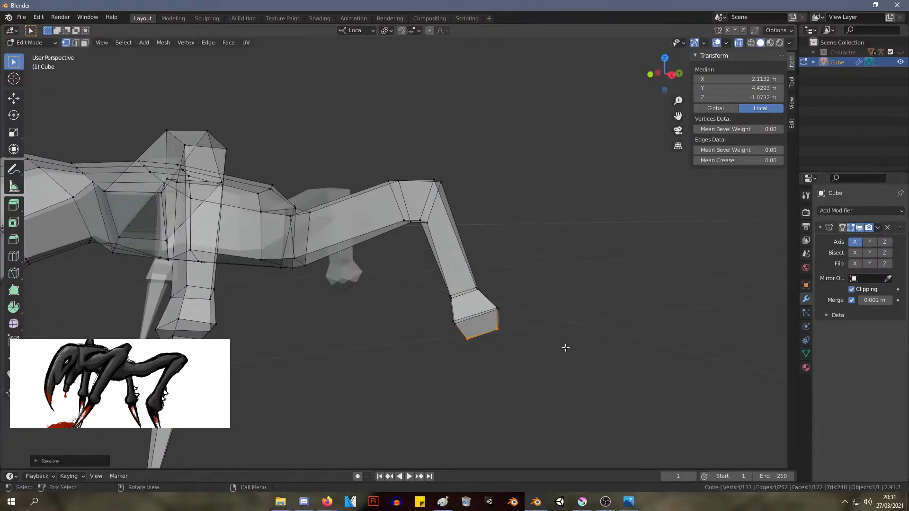
Extrude the hind leg's claw from the joint, placing its end at about Y 4.60 m, Z -2.17 m and tapering it to about 0.38 scale
{"action": "middle_click_drag", "start_coordinate": [564, 347], "coordinate": [472, 349]}
{"action": "key", "text": "e"}
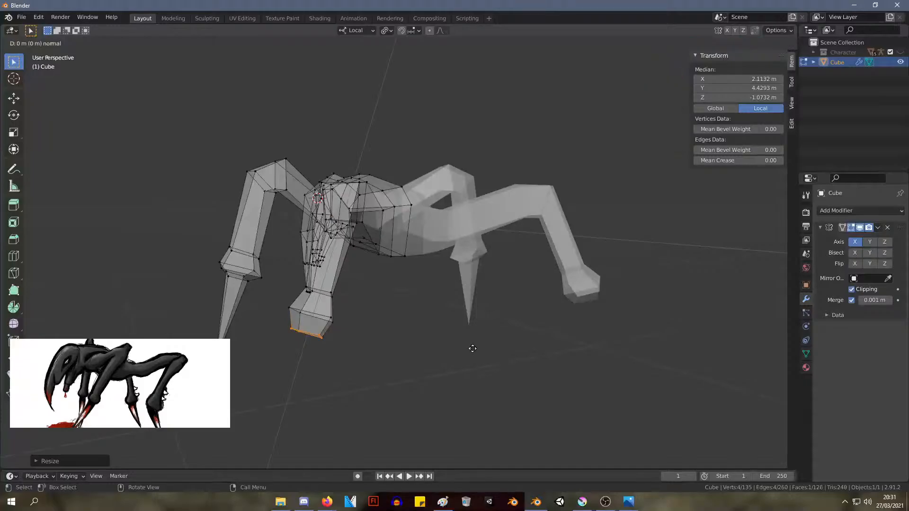
{"action": "left_click", "coordinate": [416, 445]}
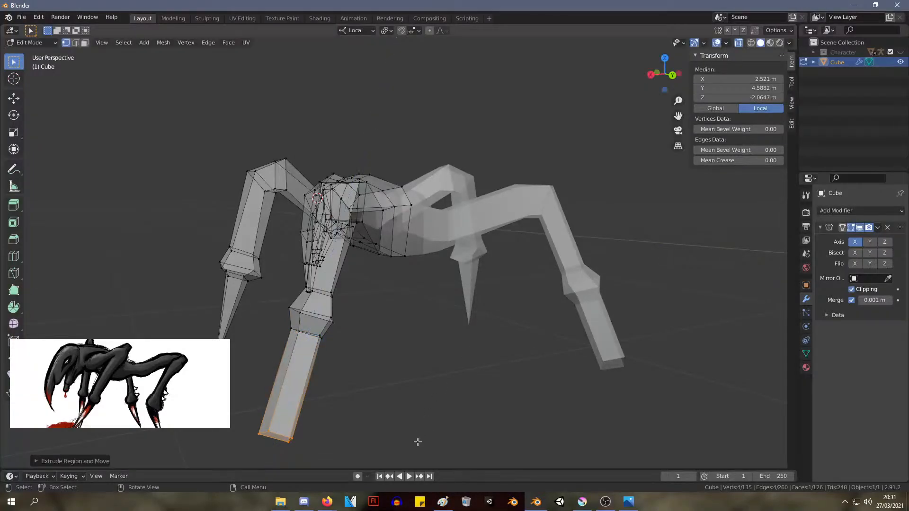
{"action": "middle_click_drag", "start_coordinate": [416, 436], "coordinate": [519, 355]}
{"action": "key", "text": "g"}
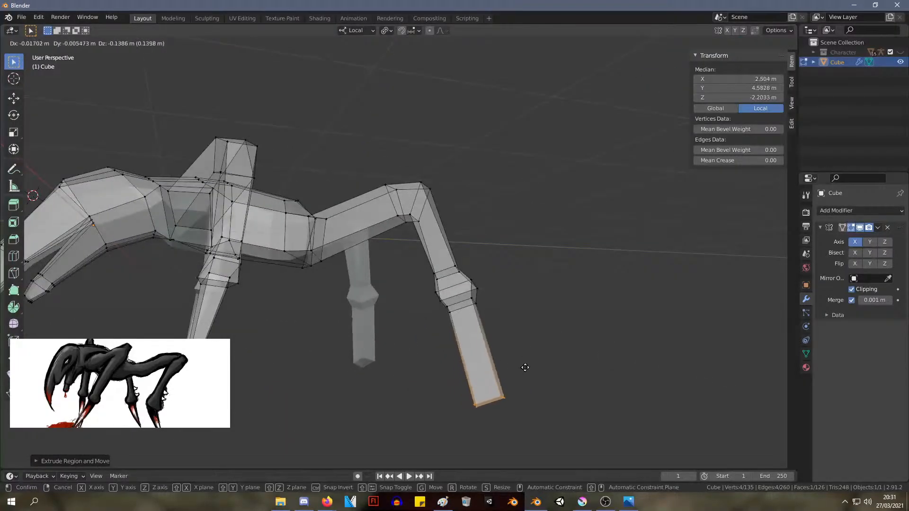
{"action": "left_click", "coordinate": [528, 366]}
{"action": "key", "text": "s"}
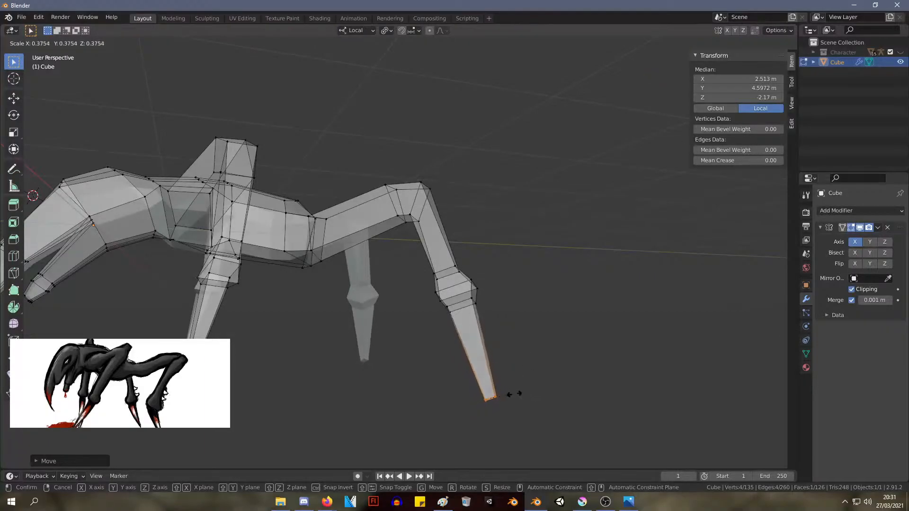
{"action": "left_click", "coordinate": [512, 391]}
Try to merge the four vertices at the hind claw's tip by distance
{"action": "right_click", "coordinate": [489, 400]}
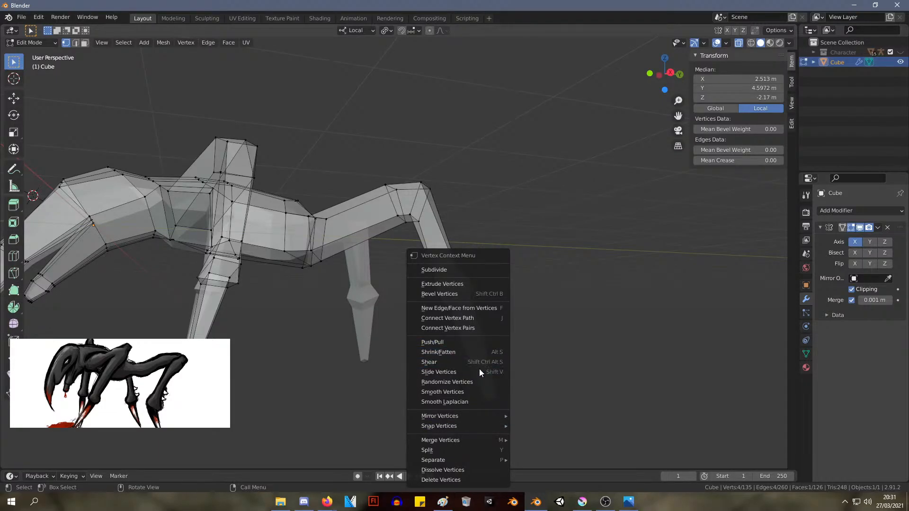
{"action": "mouse_move", "coordinate": [482, 439]}
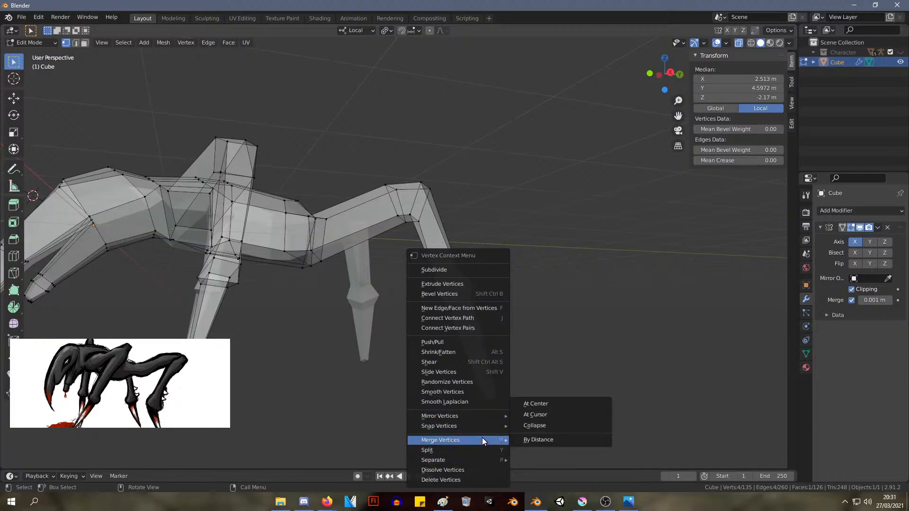
{"action": "left_click", "coordinate": [541, 440]}
{"action": "right_click", "coordinate": [493, 399]}
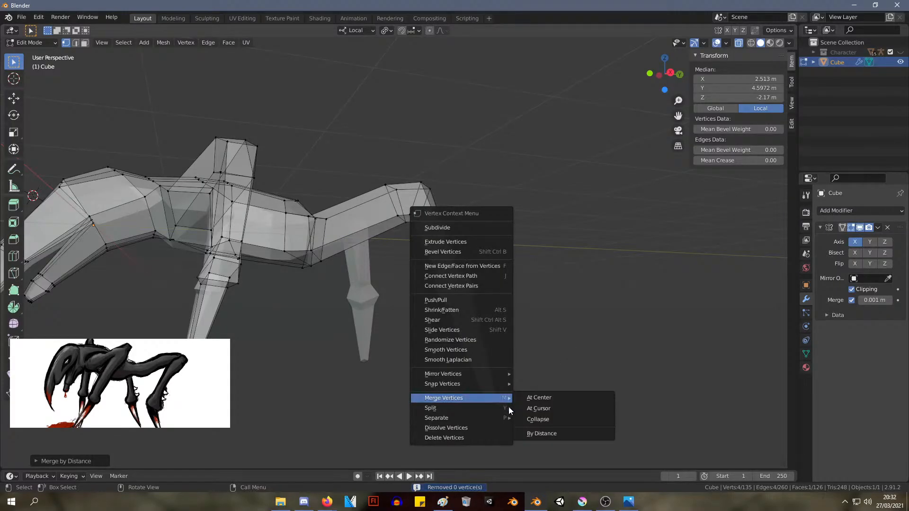
{"action": "left_click", "coordinate": [539, 434]}
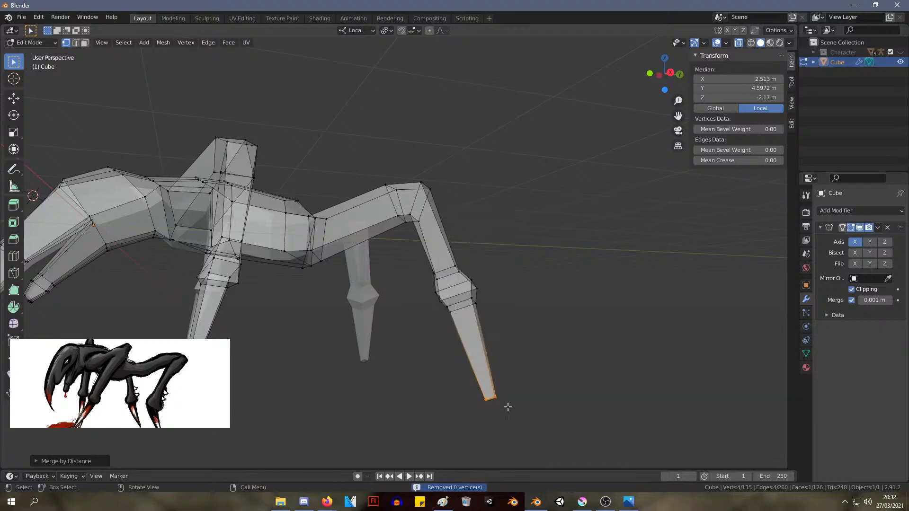
Retry the by-distance merge on the hind claw's tip vertices
{"action": "right_click", "coordinate": [507, 406]}
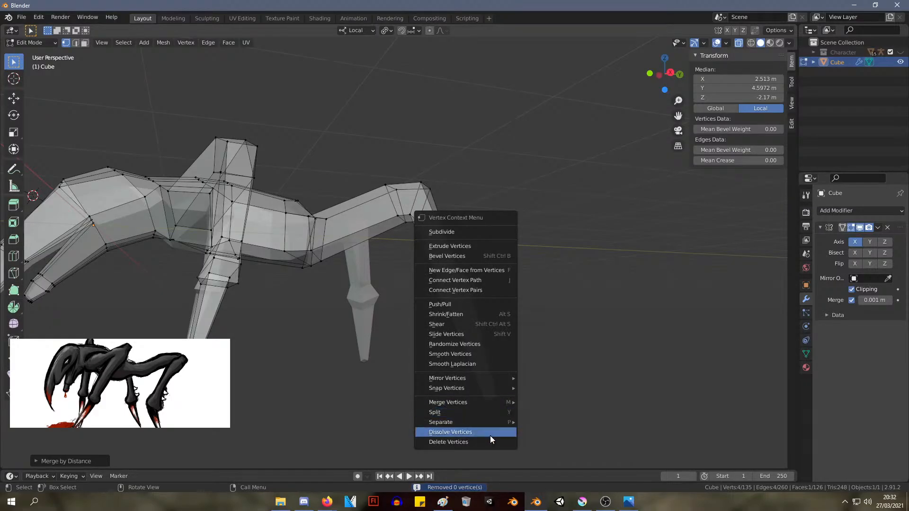
{"action": "mouse_move", "coordinate": [500, 385]}
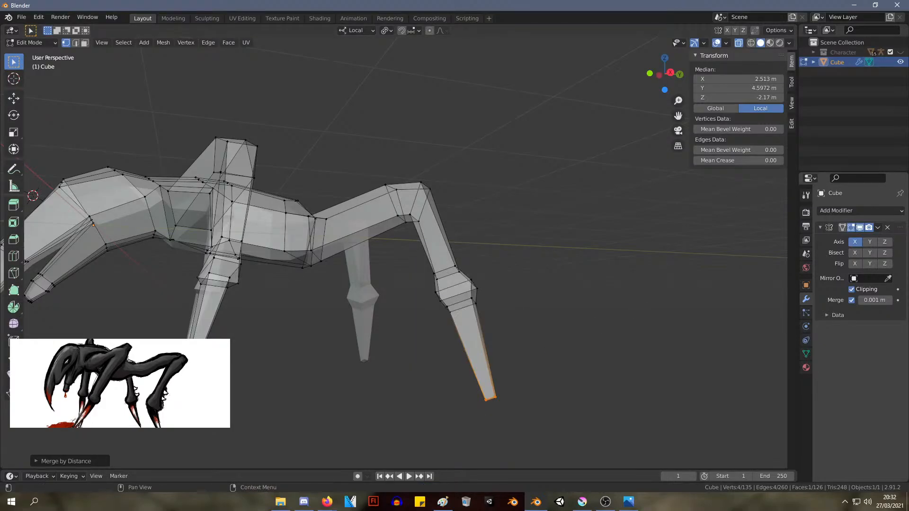
{"action": "key", "text": "alt+Tab"}
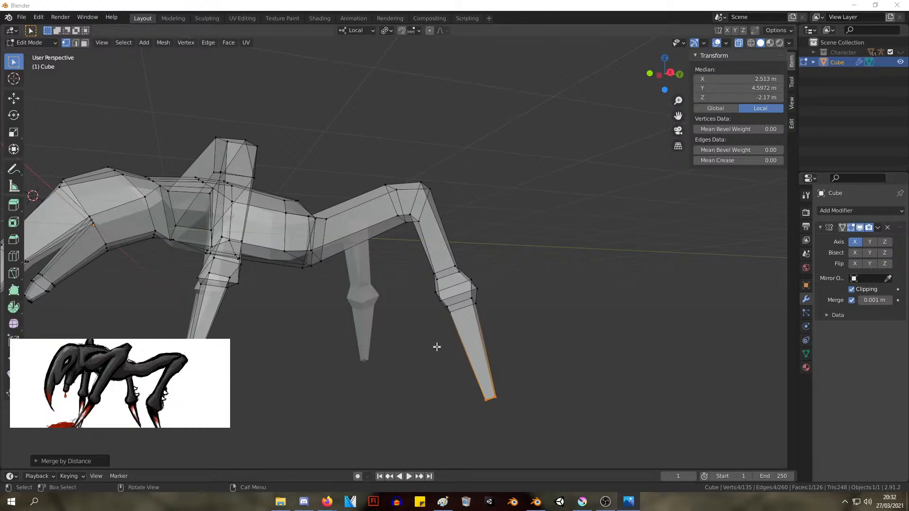
{"action": "right_click", "coordinate": [487, 398]}
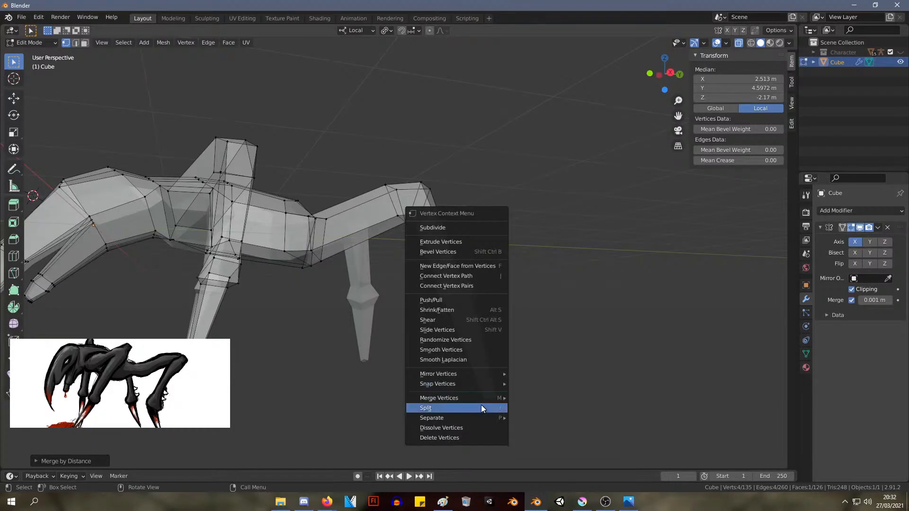
{"action": "mouse_move", "coordinate": [482, 398]}
{"action": "left_click", "coordinate": [539, 434]}
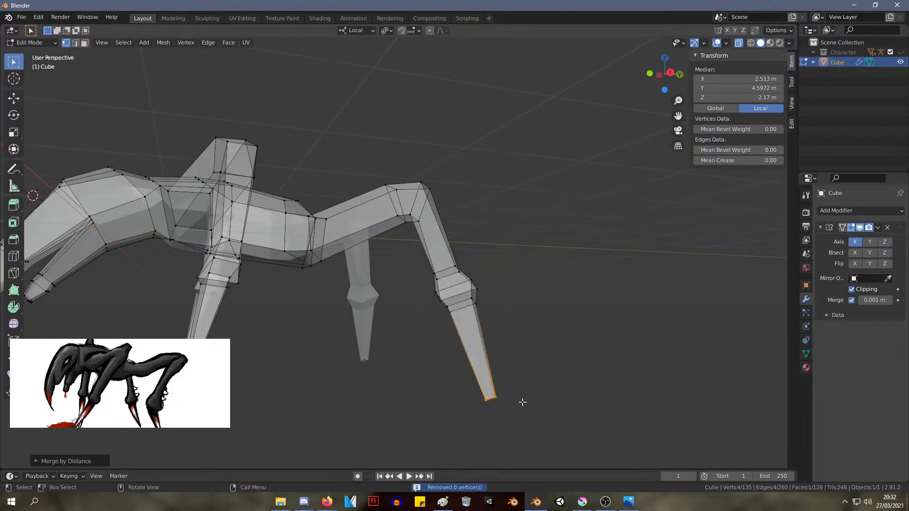
Merge the hind claw's tip vertices at their center and move the point to about X 2.42 m, Y 4.67 m, Z -2.20 m
{"action": "right_click", "coordinate": [490, 400]}
{"action": "mouse_move", "coordinate": [488, 401]}
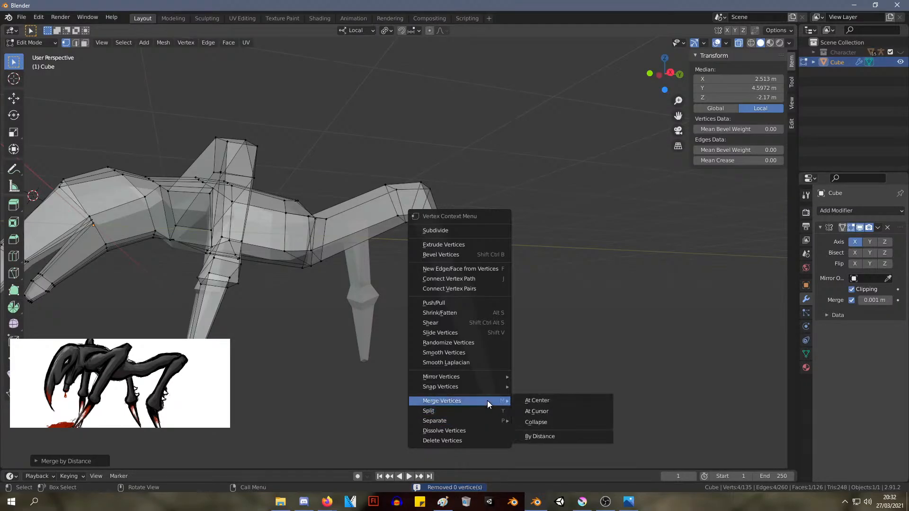
{"action": "left_click", "coordinate": [537, 401]}
{"action": "middle_click_drag", "start_coordinate": [548, 400], "coordinate": [532, 341]}
{"action": "key", "text": "g"}
{"action": "left_click", "coordinate": [443, 360]}
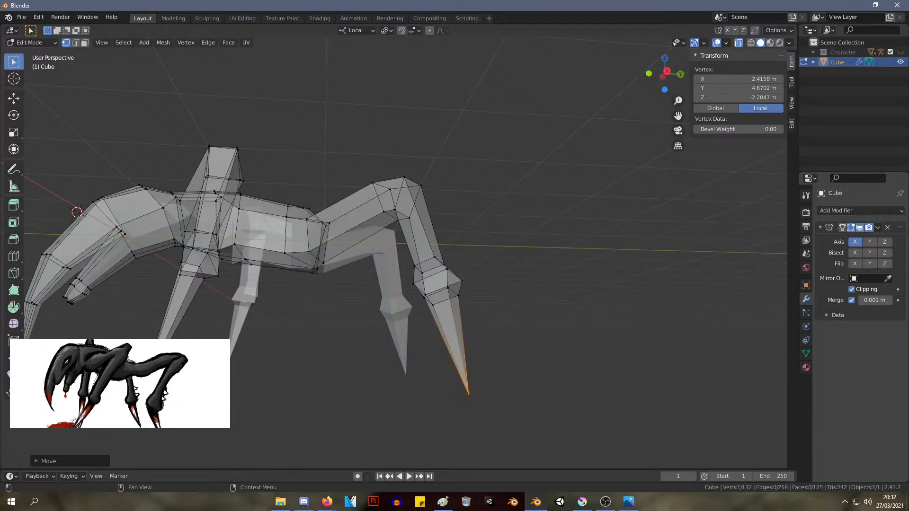
Resize the hind leg's flared joint and move it to about X 1.96 m, Y 4.10 m, Z -0.82 m
{"action": "middle_click_drag", "start_coordinate": [521, 95], "coordinate": [577, 108]}
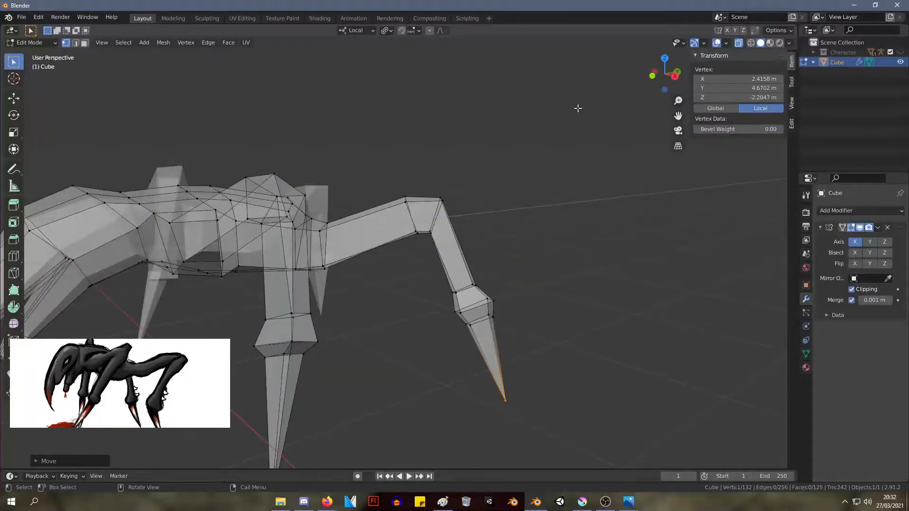
{"action": "middle_click_drag", "start_coordinate": [549, 263], "coordinate": [516, 251]}
{"action": "left_click_drag", "start_coordinate": [498, 343], "coordinate": [417, 276]}
{"action": "key", "text": "s"}
{"action": "left_click", "coordinate": [514, 307]}
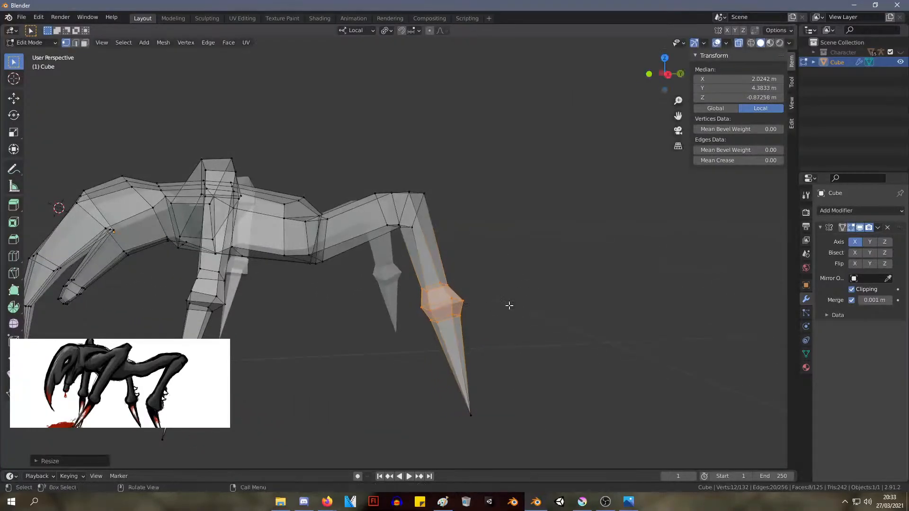
{"action": "key", "text": "g"}
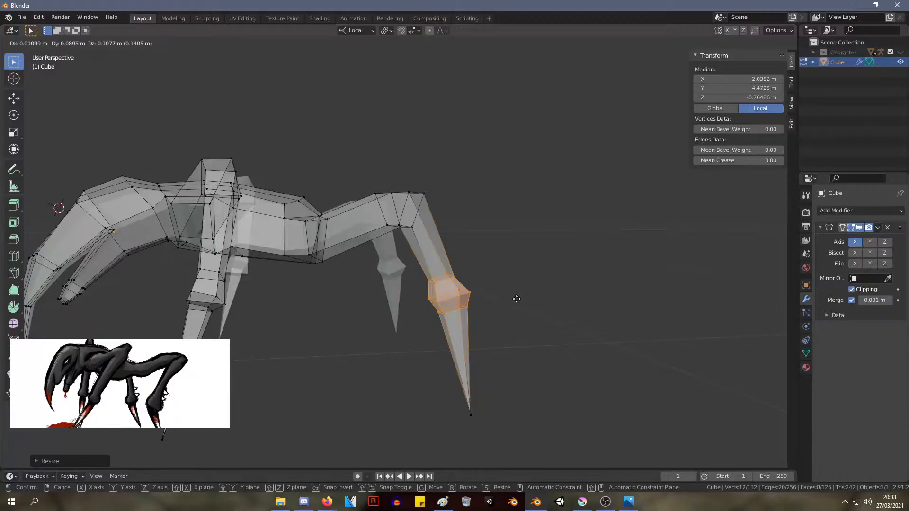
{"action": "left_click", "coordinate": [487, 303]}
Reposition the lower hind leg, include the knee vertices in the selection, and rotate the section by about -22 degrees
{"action": "middle_click_drag", "start_coordinate": [542, 262], "coordinate": [406, 362]}
{"action": "key", "text": "g"}
{"action": "left_click", "coordinate": [535, 265]}
{"action": "left_click_drag", "start_coordinate": [404, 361], "coordinate": [325, 224]}
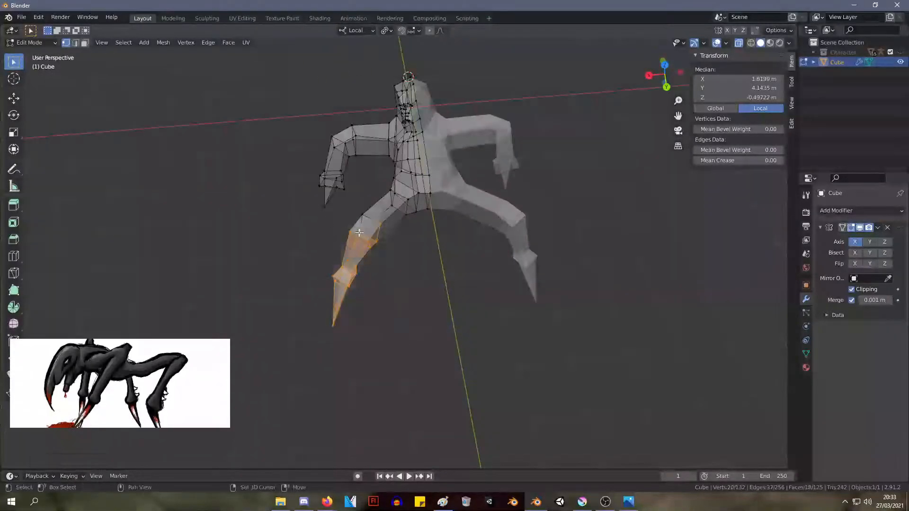
{"action": "left_click", "coordinate": [361, 214], "text": "shift"}
{"action": "key", "text": "g"}
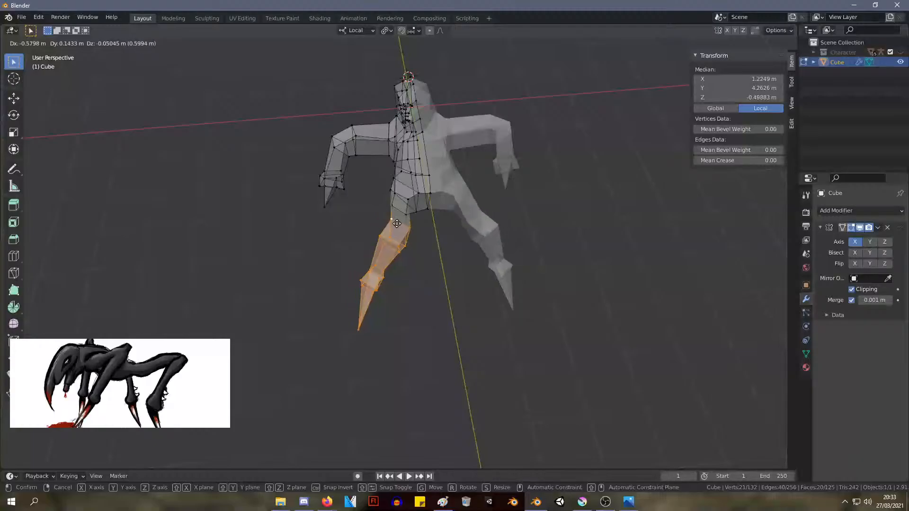
{"action": "left_click", "coordinate": [378, 220]}
{"action": "key", "text": "r"}
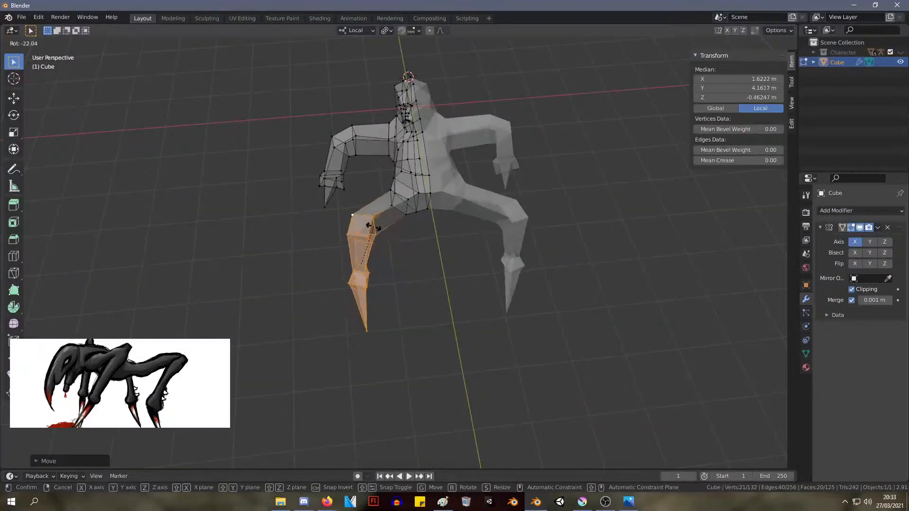
{"action": "left_click", "coordinate": [368, 224]}
Adjust the position of the rotated hind leg section from two view angles and clear the selection
{"action": "key", "text": "g"}
{"action": "left_click", "coordinate": [388, 226]}
{"action": "middle_click_drag", "start_coordinate": [388, 225], "coordinate": [397, 189]}
{"action": "key", "text": "g"}
{"action": "left_click", "coordinate": [528, 168]}
{"action": "key", "text": "alt+a"}
Add a loop cut around the rear torso, between the front legs and the hips
{"action": "scroll", "coordinate": [450, 297], "scroll_direction": "up", "scroll_amount": 4}
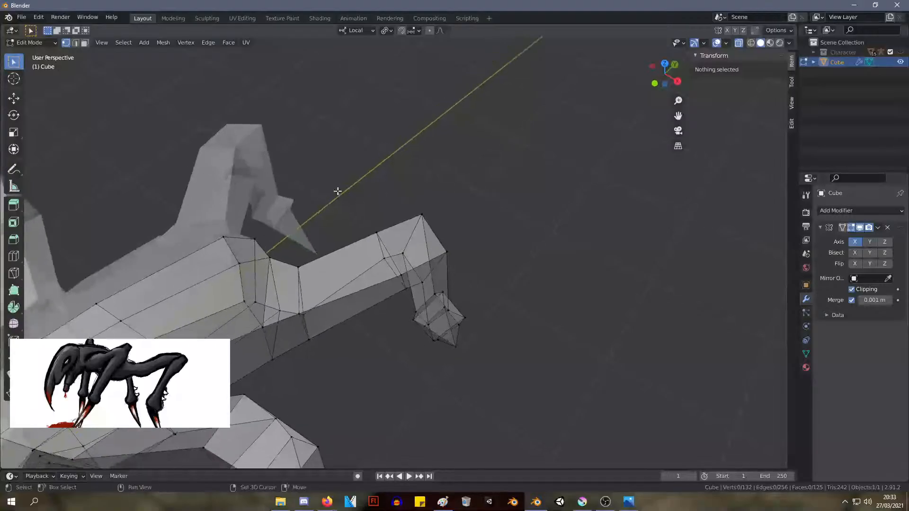
{"action": "middle_click_drag", "start_coordinate": [337, 192], "coordinate": [342, 131]}
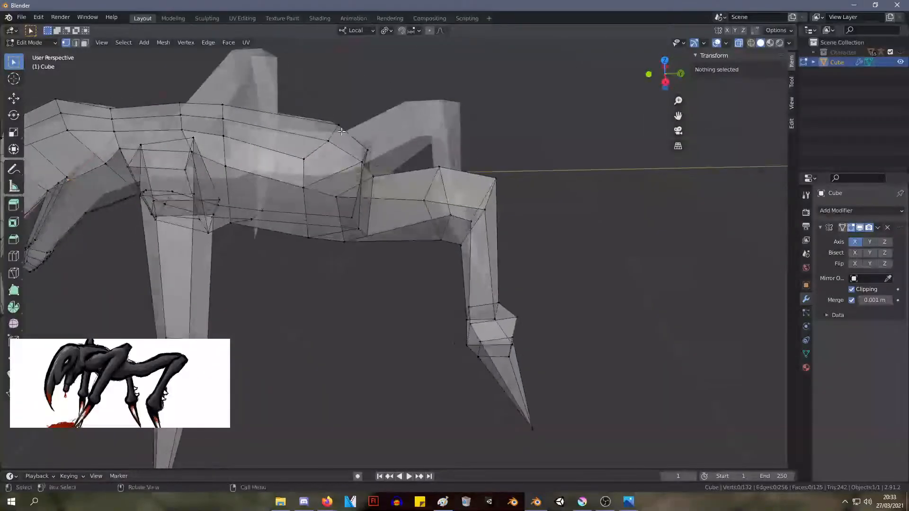
{"action": "left_click", "coordinate": [332, 141]}
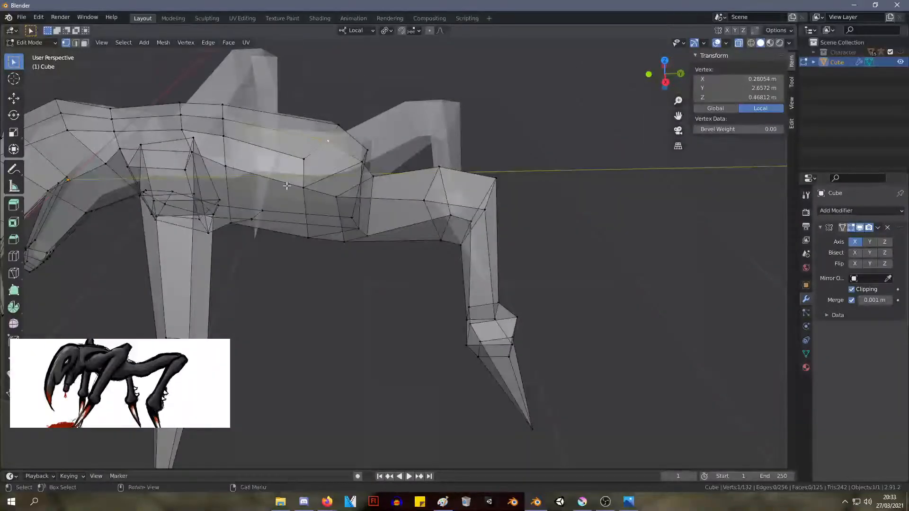
{"action": "key", "text": "ctrl+r"}
{"action": "left_click", "coordinate": [288, 166]}
{"action": "left_click", "coordinate": [290, 152]}
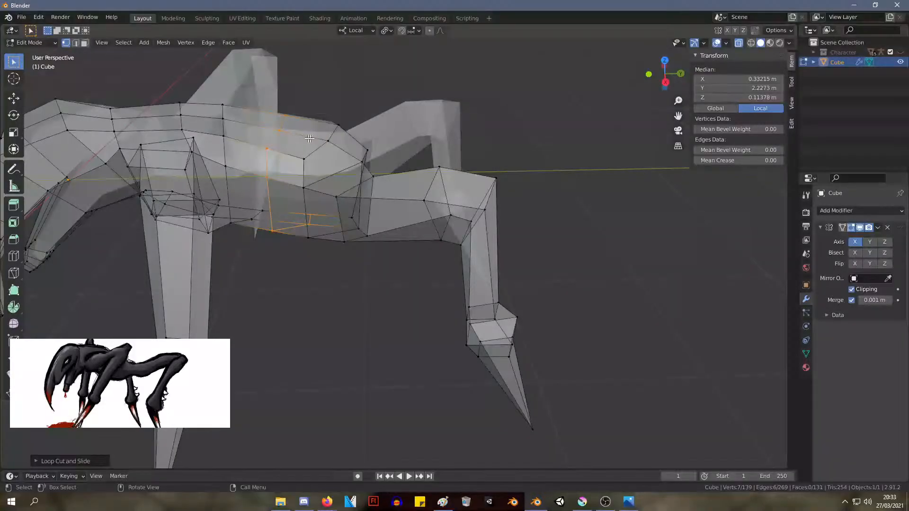
Scale the torso's new edge loop to about 0.76 and move it to about X 0.32 m, Y 2.21 m, Z 0.11 m
{"action": "scroll", "coordinate": [358, 164], "scroll_direction": "down", "scroll_amount": 5}
{"action": "middle_click_drag", "start_coordinate": [386, 179], "coordinate": [394, 198]}
{"action": "scroll", "coordinate": [398, 196], "scroll_direction": "up", "scroll_amount": 4}
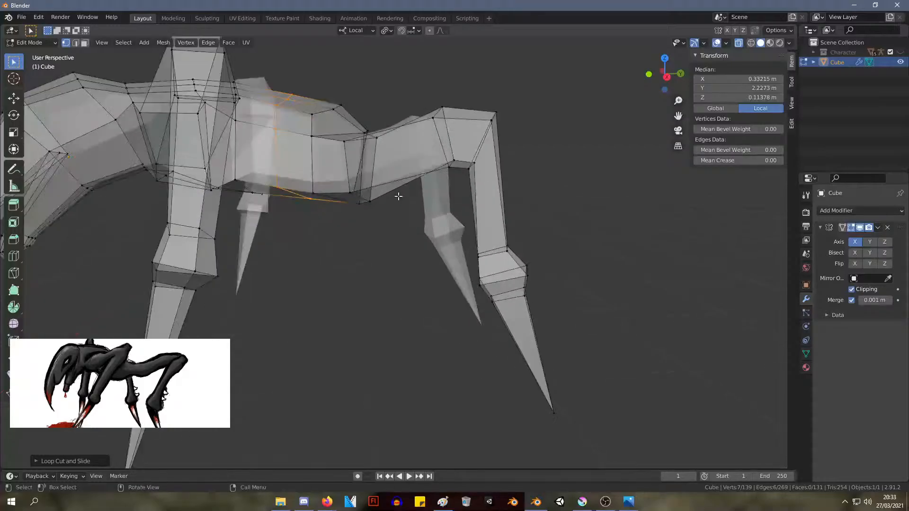
{"action": "key", "text": "s"}
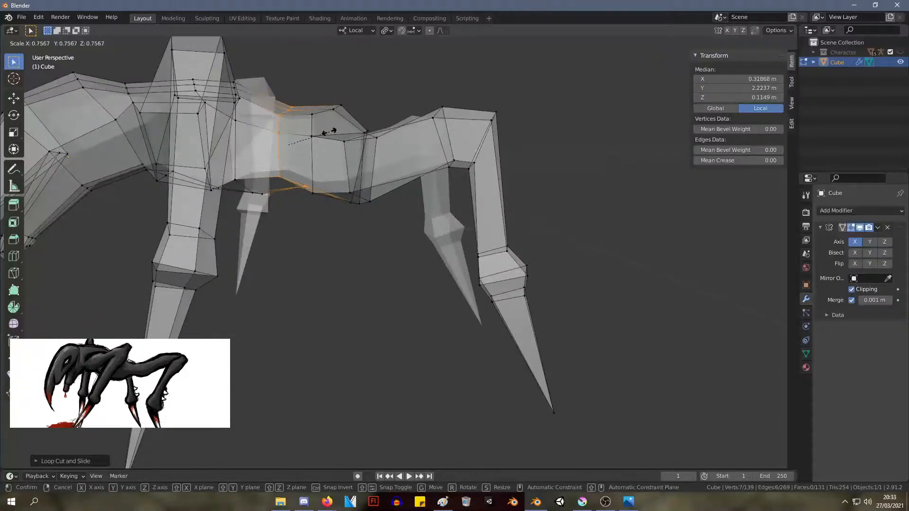
{"action": "left_click", "coordinate": [327, 134]}
{"action": "key", "text": "g"}
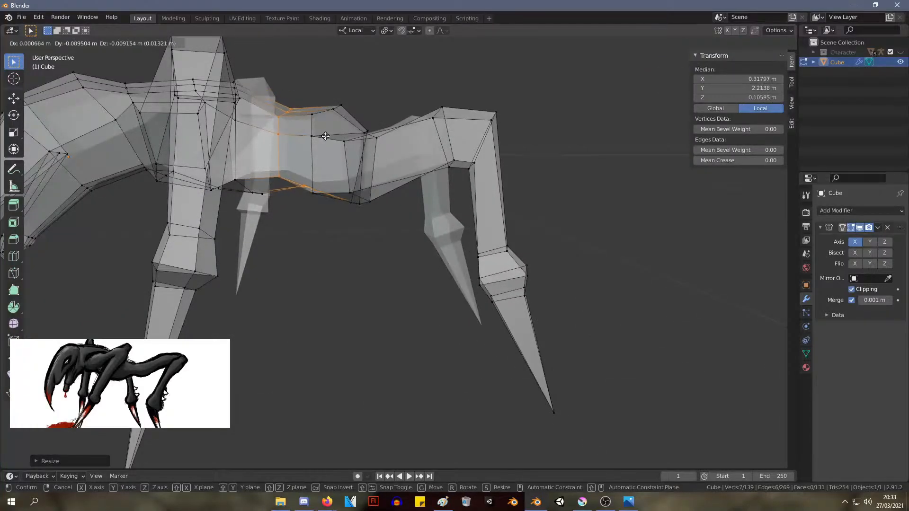
{"action": "left_click", "coordinate": [323, 139]}
Move the waist loop's underside vertex on the mirror plane to about Y 2.23 m, Z -0.35 m
{"action": "middle_click_drag", "start_coordinate": [323, 139], "coordinate": [355, 157]}
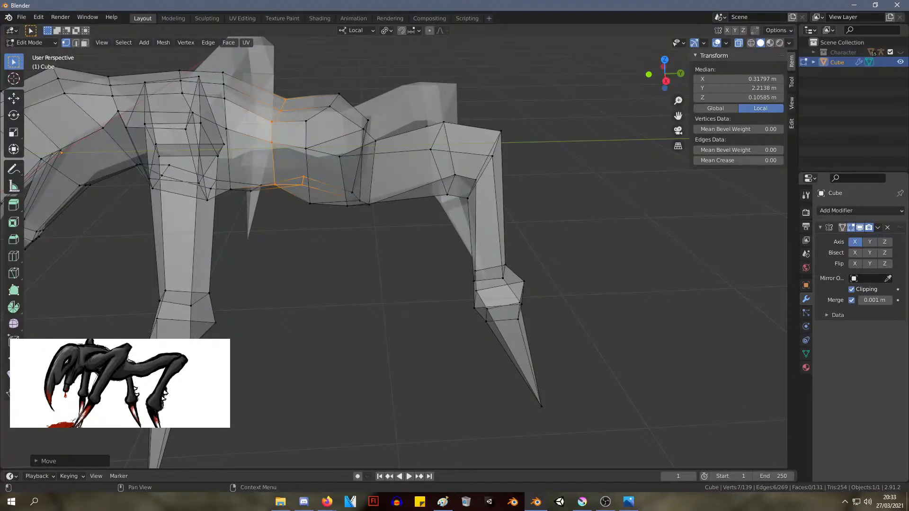
{"action": "scroll", "coordinate": [256, 130], "scroll_direction": "down", "scroll_amount": 2}
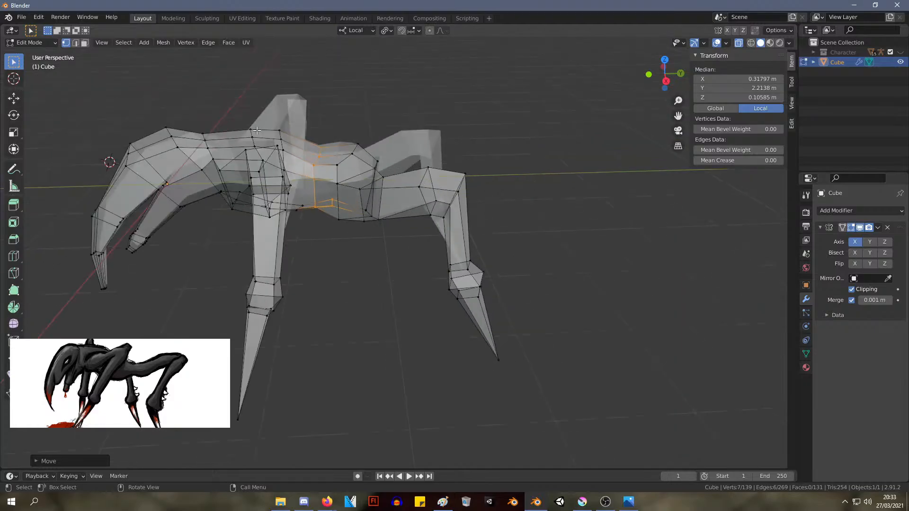
{"action": "scroll", "coordinate": [241, 120], "scroll_direction": "down", "scroll_amount": 1}
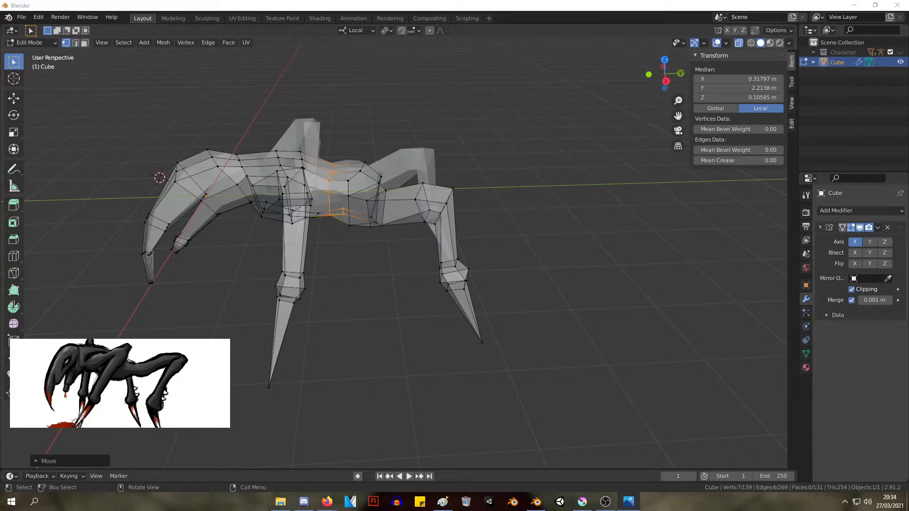
{"action": "middle_click_drag", "start_coordinate": [294, 174], "coordinate": [359, 176]}
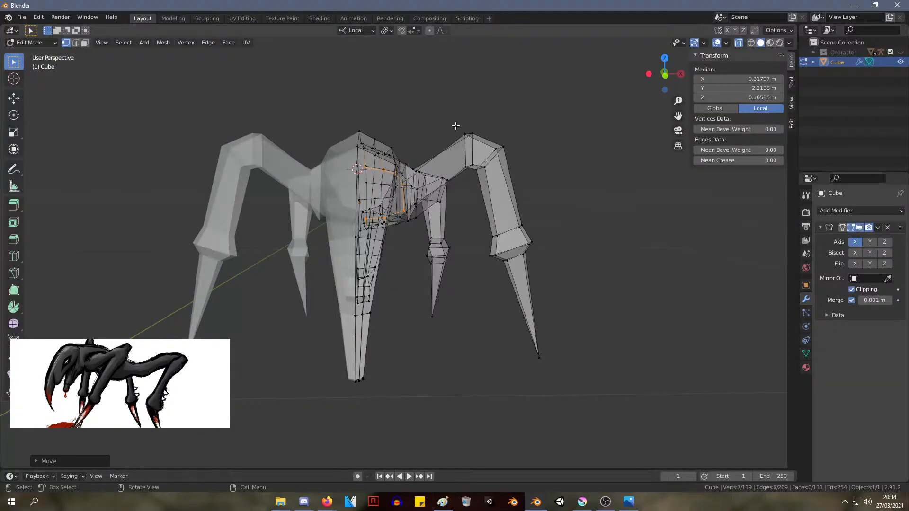
{"action": "middle_click_drag", "start_coordinate": [455, 126], "coordinate": [349, 141]}
{"action": "scroll", "coordinate": [322, 202], "scroll_direction": "up", "scroll_amount": 3}
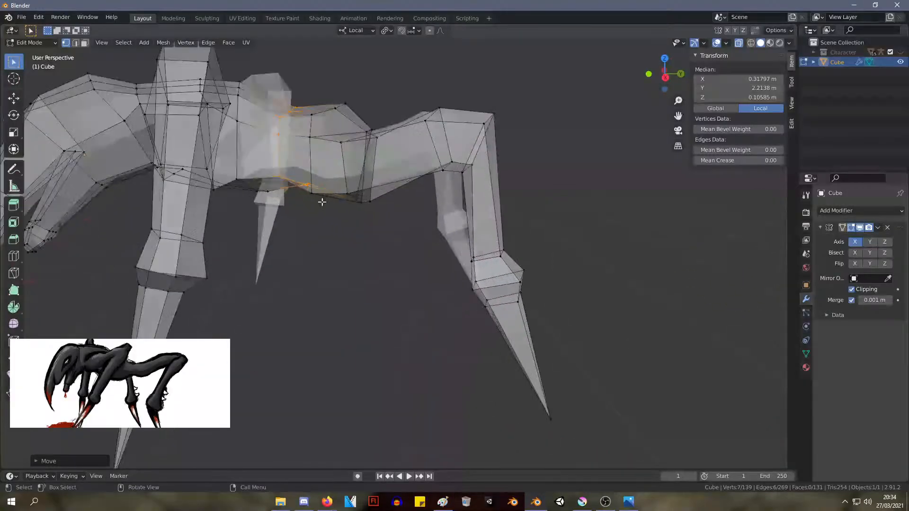
{"action": "middle_click_drag", "start_coordinate": [322, 202], "coordinate": [308, 197]}
{"action": "left_click", "coordinate": [290, 194]}
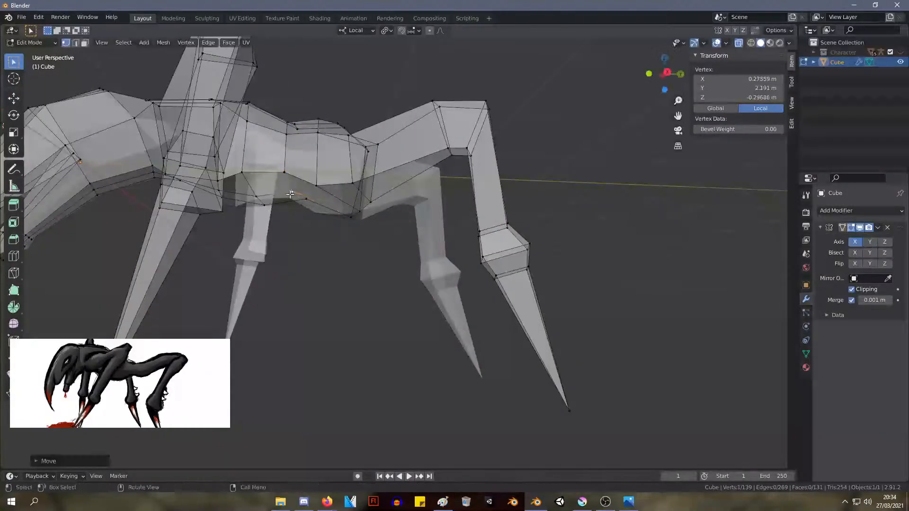
{"action": "left_click", "coordinate": [311, 207]}
{"action": "key", "text": "g"}
{"action": "left_click", "coordinate": [304, 205]}
Move the waist loop's lower outer vertex to about X 0.61 m, Y 2.14 m, Z -0.20 m
{"action": "middle_click_drag", "start_coordinate": [312, 188], "coordinate": [325, 209]}
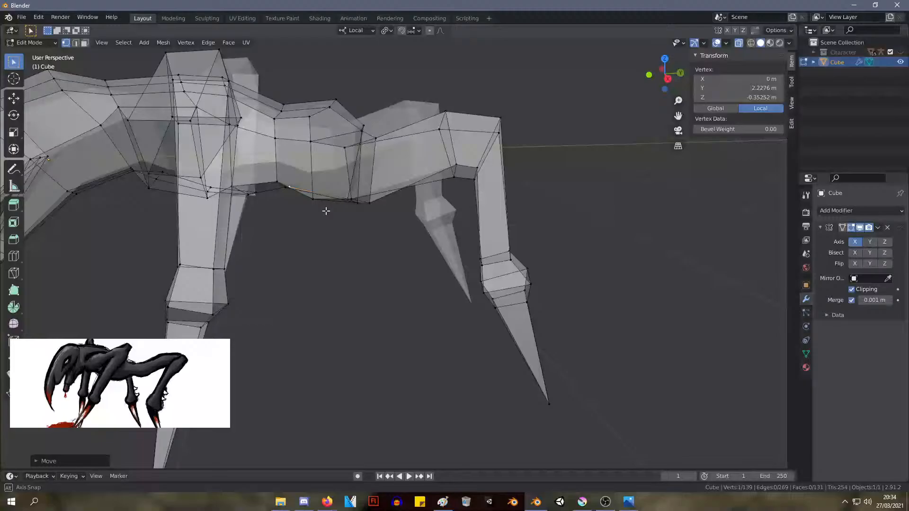
{"action": "left_click", "coordinate": [279, 186]}
{"action": "key", "text": "g"}
{"action": "left_click", "coordinate": [285, 188]}
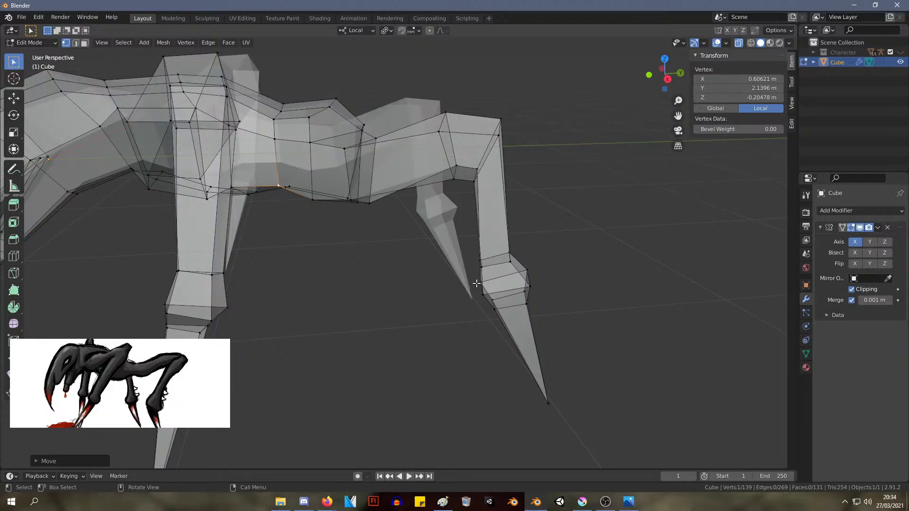
Move the three outer hip vertices to a median of about X 0.65 m, Y 2.50 m, Z 0.09 m
{"action": "middle_click_drag", "start_coordinate": [217, 297], "coordinate": [385, 272]}
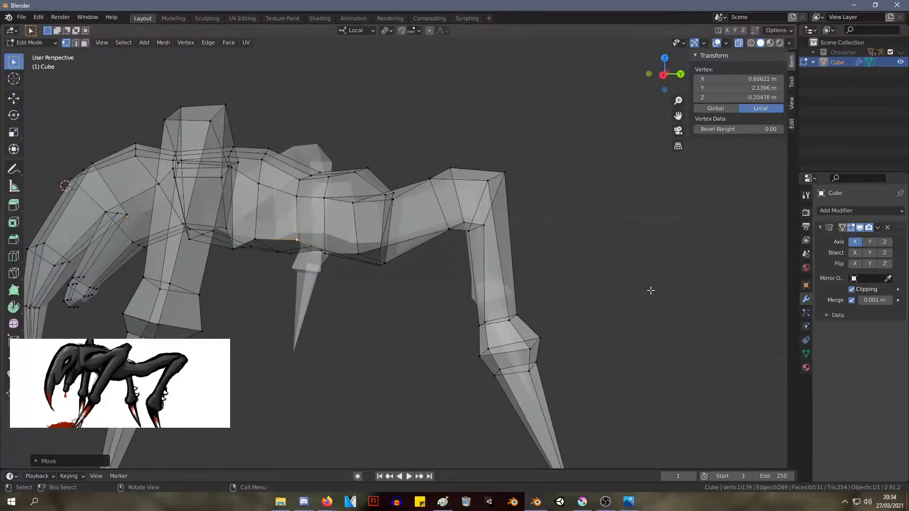
{"action": "middle_click_drag", "start_coordinate": [312, 202], "coordinate": [332, 286]}
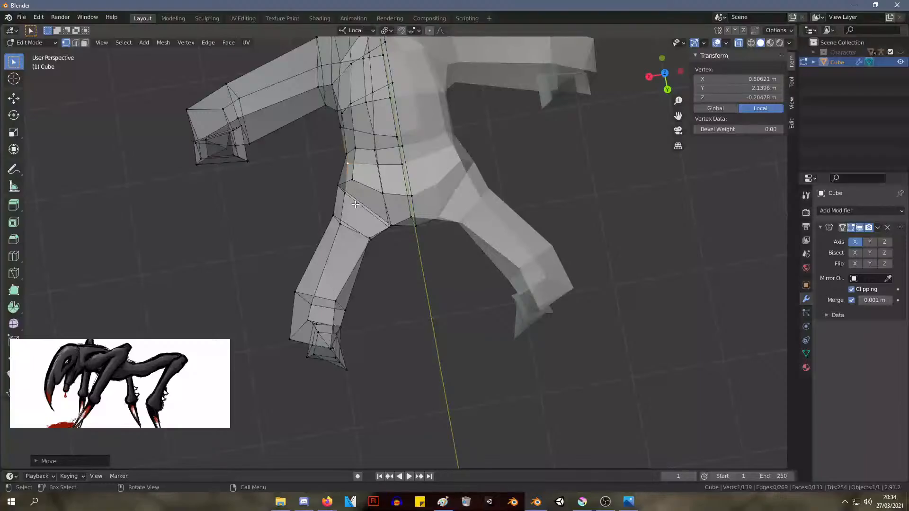
{"action": "left_click_drag", "start_coordinate": [330, 168], "coordinate": [330, 168]}
{"action": "key", "text": "g"}
{"action": "left_click", "coordinate": [335, 176]}
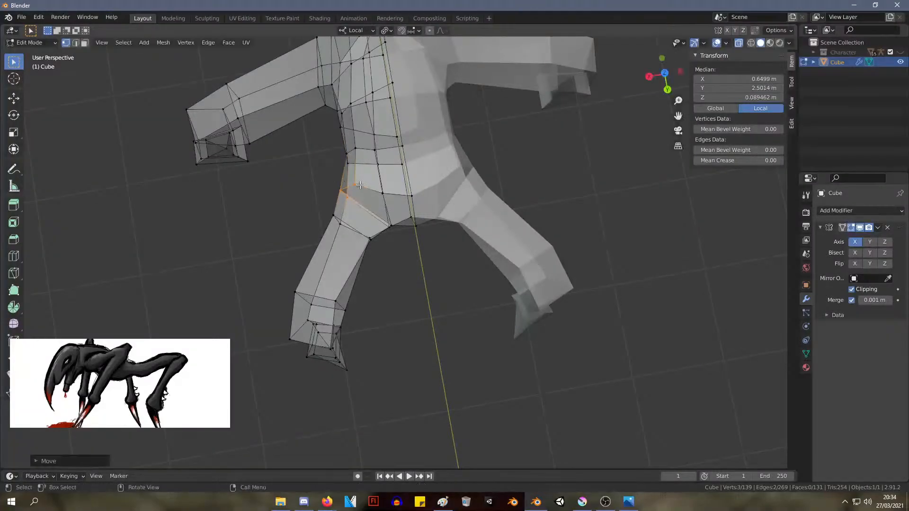
Move the upper hip vertex at the thigh's base to about X 0.51 m, Y 2.56 m, Z 0.40 m
{"action": "left_click", "coordinate": [358, 189]}
{"action": "key", "text": "g"}
{"action": "left_click", "coordinate": [362, 194]}
{"action": "middle_click_drag", "start_coordinate": [362, 194], "coordinate": [415, 265]}
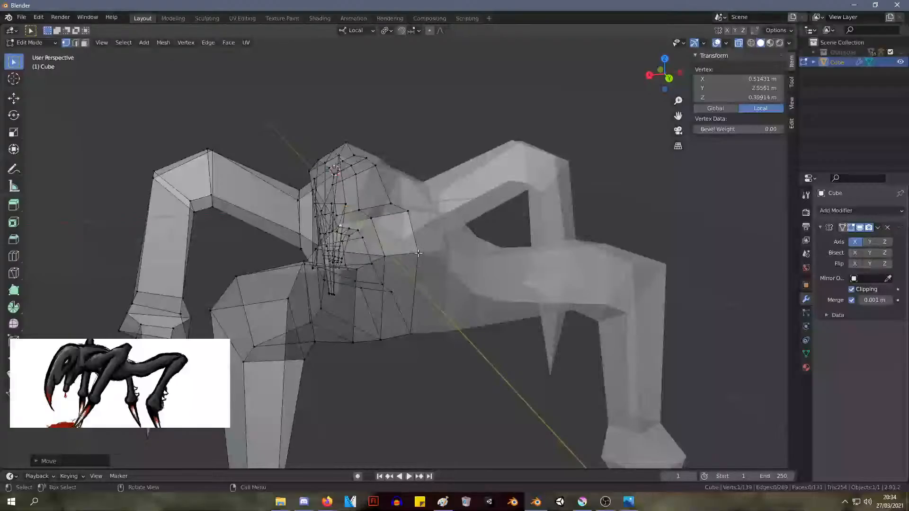
Lower the rump's rear vertex on the mirror plane and move its neighbour to about X 0.25 m, Y 3.02 m, Z 0.07 m
{"action": "key", "text": "g"}
{"action": "left_click", "coordinate": [421, 277]}
{"action": "left_click", "coordinate": [386, 257]}
{"action": "key", "text": "g"}
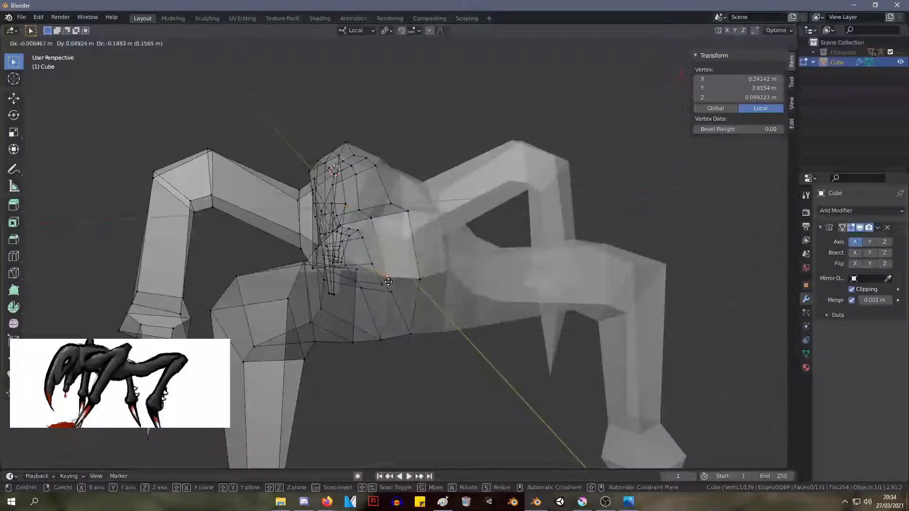
{"action": "left_click", "coordinate": [392, 284]}
{"action": "middle_click_drag", "start_coordinate": [393, 285], "coordinate": [462, 262]}
{"action": "scroll", "coordinate": [463, 262], "scroll_direction": "down", "scroll_amount": 8}
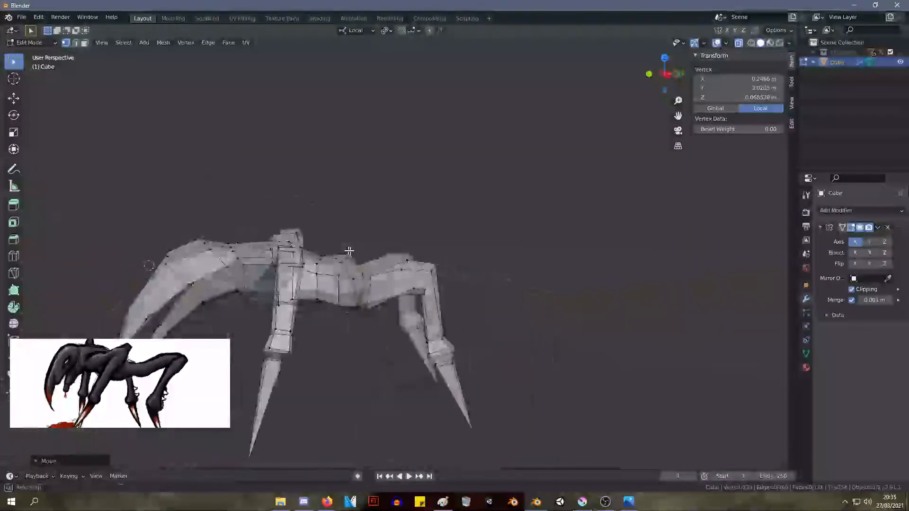
Readjust the two rear rump vertices, raising the mirror-plane one to about Y 3.04 m, Z 0.17 m
{"action": "middle_click_drag", "start_coordinate": [368, 251], "coordinate": [287, 265]}
{"action": "scroll", "coordinate": [303, 268], "scroll_direction": "up", "scroll_amount": 4}
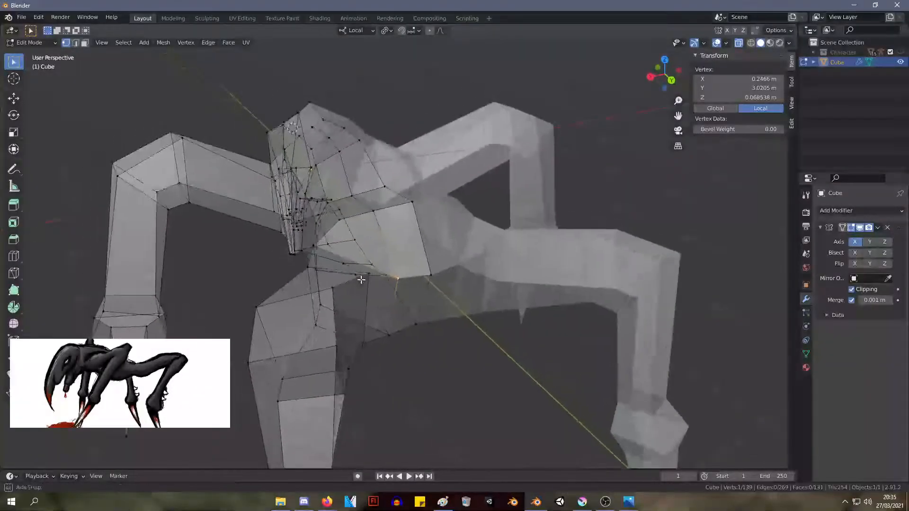
{"action": "key", "text": "g"}
{"action": "middle_click_drag", "start_coordinate": [403, 274], "coordinate": [389, 258]}
{"action": "left_click", "coordinate": [350, 247]}
{"action": "left_click", "coordinate": [445, 297]}
{"action": "key", "text": "g"}
{"action": "left_click", "coordinate": [448, 271]}
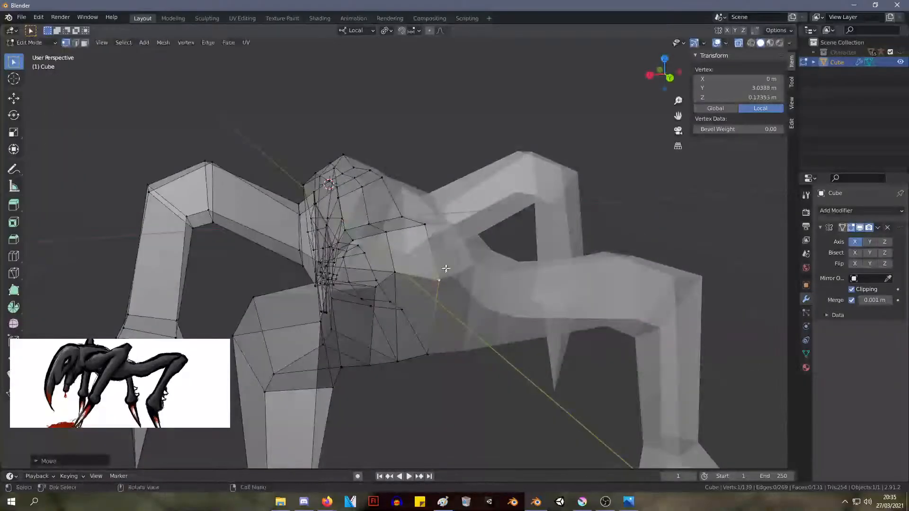
Examine the creature's silhouette from several sides and from above against the reference image
{"action": "middle_click_drag", "start_coordinate": [446, 271], "coordinate": [550, 265]}
{"action": "scroll", "coordinate": [545, 266], "scroll_direction": "down", "scroll_amount": 4}
{"action": "middle_click_drag", "start_coordinate": [278, 266], "coordinate": [322, 270]}
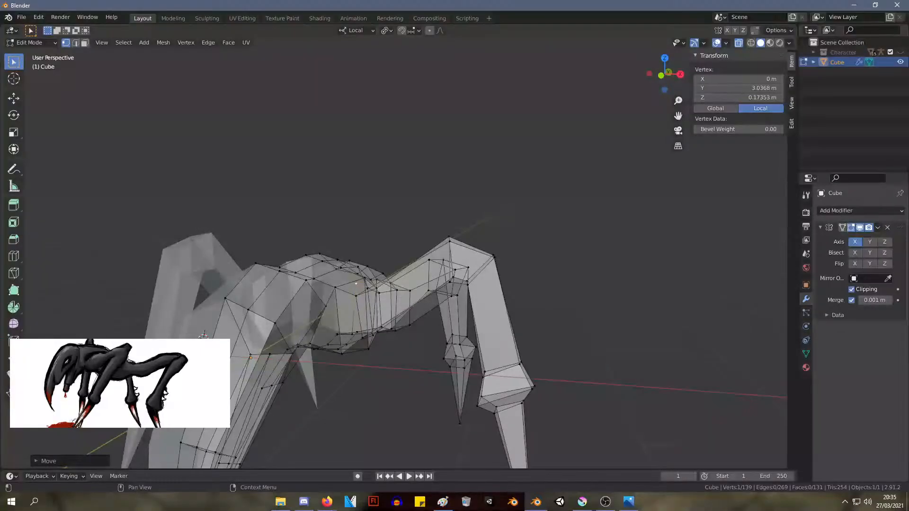
{"action": "key", "text": "alt+Tab"}
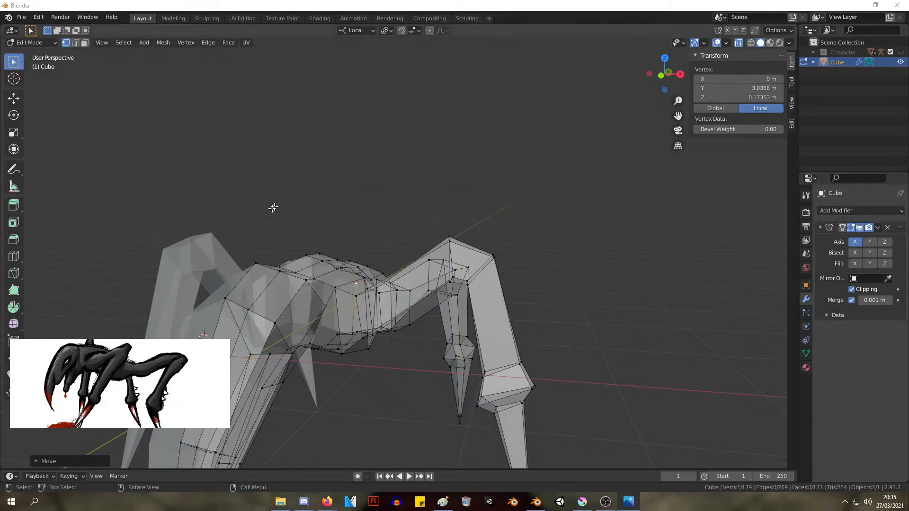
{"action": "middle_click_drag", "start_coordinate": [288, 204], "coordinate": [374, 147]}
{"action": "scroll", "coordinate": [259, 211], "scroll_direction": "down", "scroll_amount": 4}
{"action": "scroll", "coordinate": [394, 182], "scroll_direction": "up", "scroll_amount": 6}
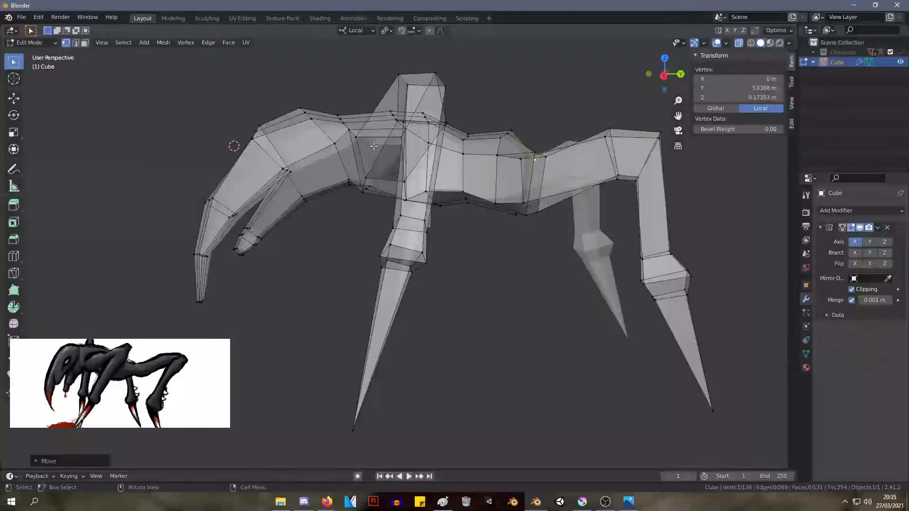
{"action": "scroll", "coordinate": [374, 147], "scroll_direction": "down", "scroll_amount": 5}
{"action": "middle_click_drag", "start_coordinate": [451, 157], "coordinate": [611, 246]}
{"action": "scroll", "coordinate": [406, 235], "scroll_direction": "up", "scroll_amount": 3}
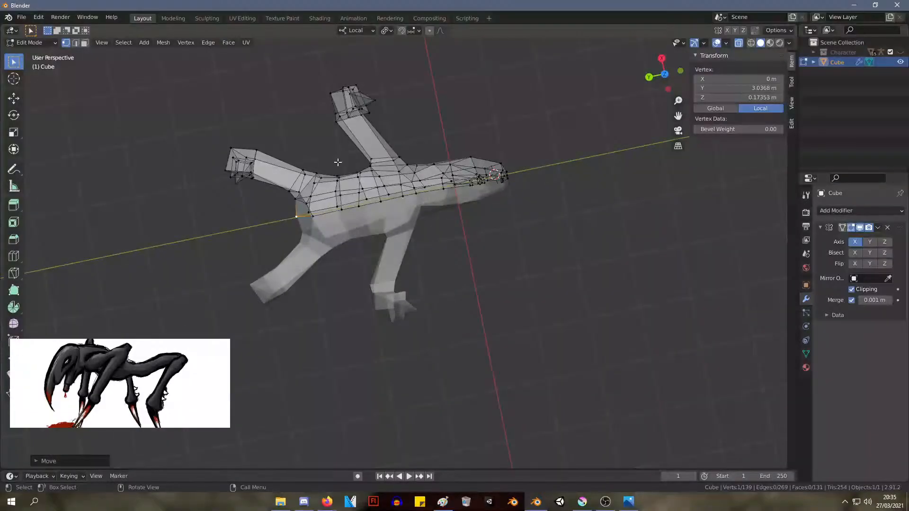
Move the five side vertices of the torso ahead of the hips to a median of about X 0.48 m, Y 1.81 m, Z 0.24 m
{"action": "left_click_drag", "start_coordinate": [339, 163], "coordinate": [368, 195]}
{"action": "key", "text": "g"}
{"action": "left_click", "coordinate": [370, 202]}
{"action": "middle_click_drag", "start_coordinate": [403, 208], "coordinate": [370, 207]}
From the top view, move the ten outer waist vertices inward to a median of about X 0.36 m, Y 1.96 m, Z 0.16 m
{"action": "key", "text": "KP_7"}
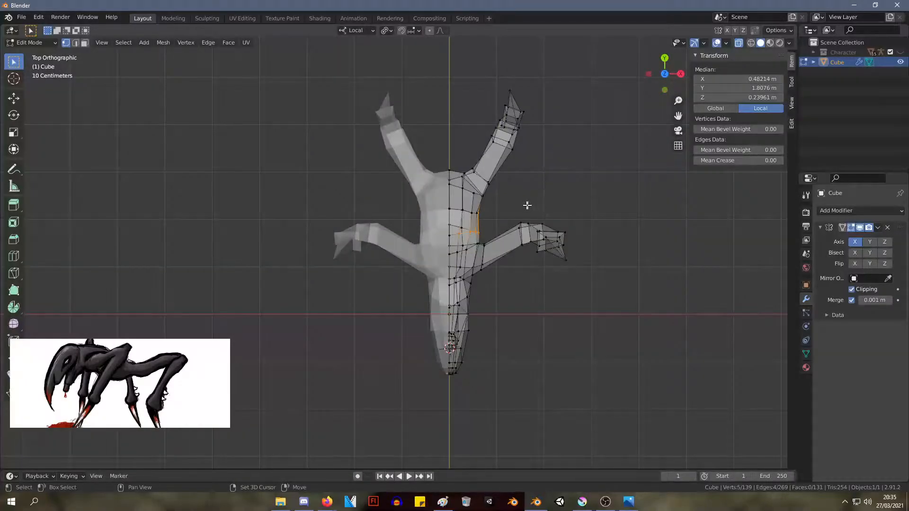
{"action": "scroll", "coordinate": [501, 205], "scroll_direction": "up", "scroll_amount": 4}
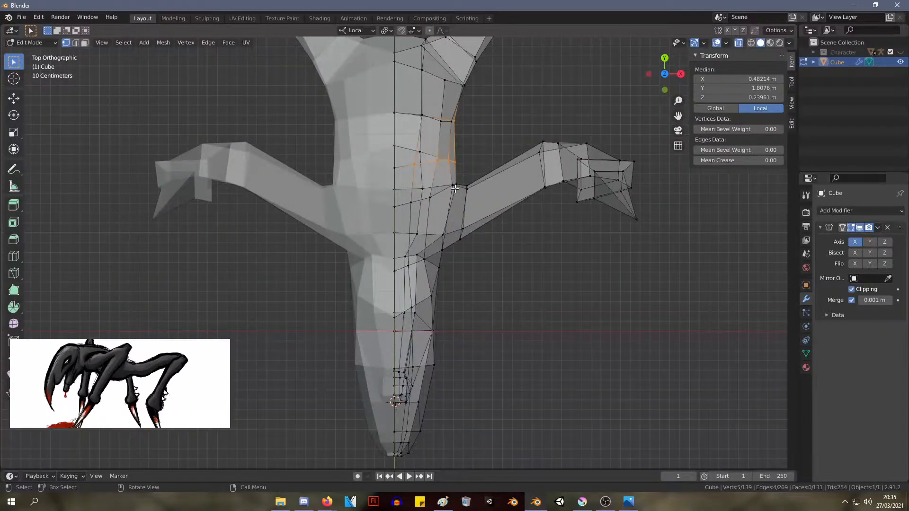
{"action": "middle_click_drag", "start_coordinate": [483, 156], "coordinate": [466, 219], "text": "shift"}
{"action": "left_click_drag", "start_coordinate": [459, 235], "coordinate": [401, 156]}
{"action": "key", "text": "g"}
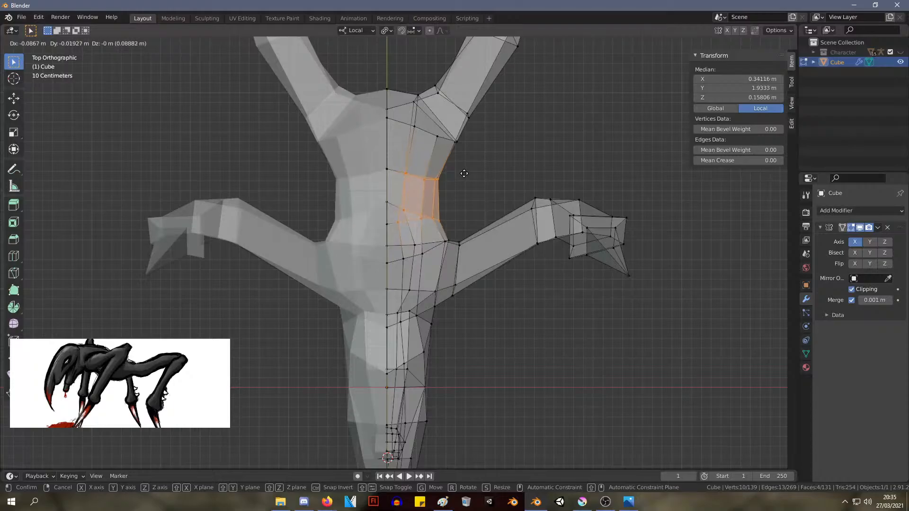
{"action": "left_click", "coordinate": [466, 171]}
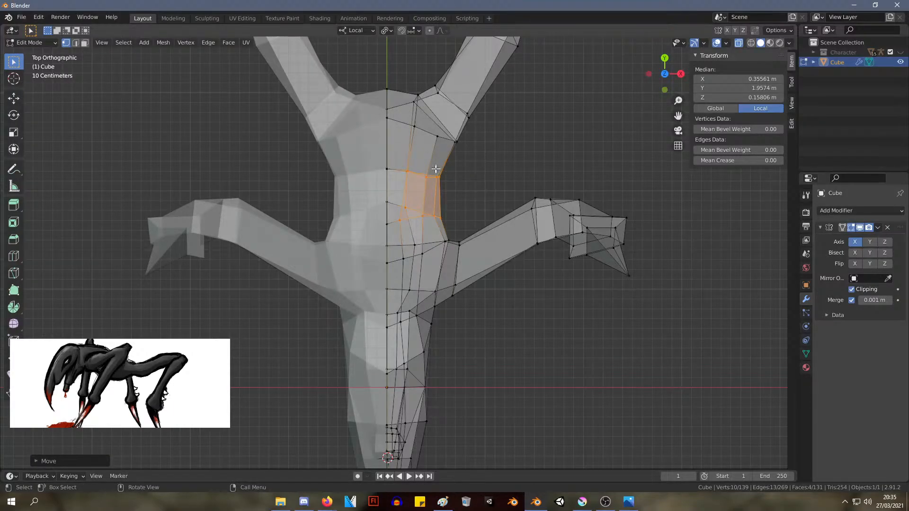
Scale the waist edge loop to about 0.81 and move it to a median of about X 0.24 m, Y 2.22 m, Z 0.09 m
{"action": "left_click_drag", "start_coordinate": [430, 175], "coordinate": [379, 156]}
{"action": "key", "text": "s"}
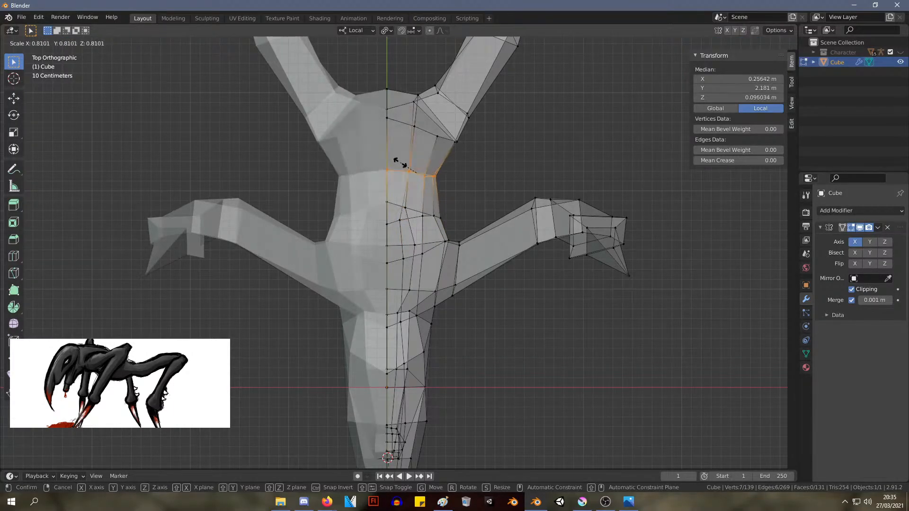
{"action": "left_click", "coordinate": [401, 163]}
{"action": "key", "text": "g"}
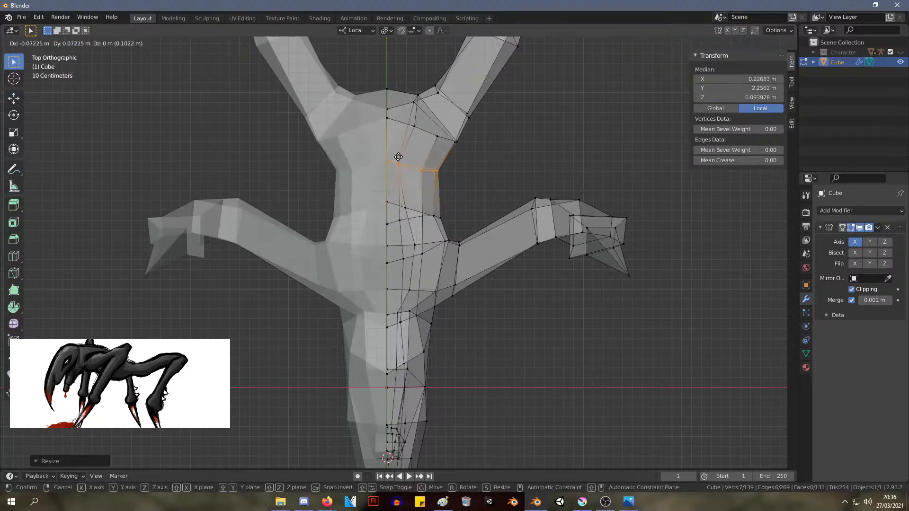
{"action": "left_click", "coordinate": [404, 162]}
Move the outer hip vertex in front of the hind leg to about X 0.67 m, Y 2.52 m
{"action": "middle_click_drag", "start_coordinate": [487, 166], "coordinate": [279, 155]}
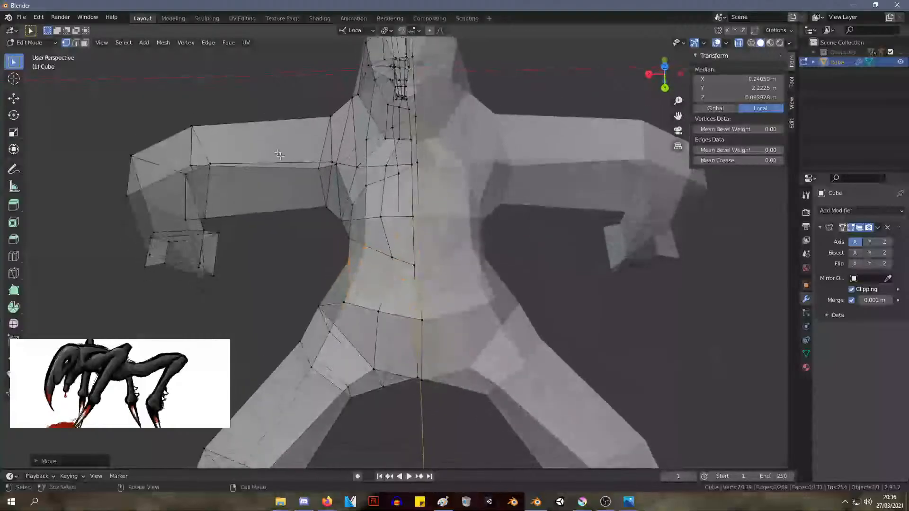
{"action": "left_click", "coordinate": [323, 305]}
{"action": "key", "text": "g"}
{"action": "left_click", "coordinate": [337, 308]}
{"action": "middle_click_drag", "start_coordinate": [339, 307], "coordinate": [450, 275]}
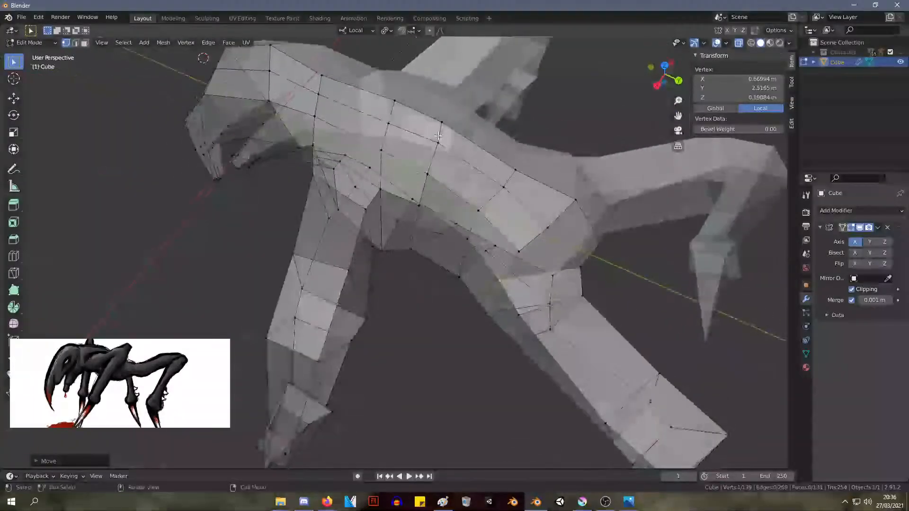
Move the back's spine vertex on the mirror plane to about Y 1.72 m, Z 0.73 m
{"action": "left_click", "coordinate": [443, 120]}
{"action": "key", "text": "g"}
{"action": "left_click", "coordinate": [443, 133]}
{"action": "middle_click_drag", "start_coordinate": [443, 133], "coordinate": [483, 59]}
{"action": "scroll", "coordinate": [562, 192], "scroll_direction": "up", "scroll_amount": 4}
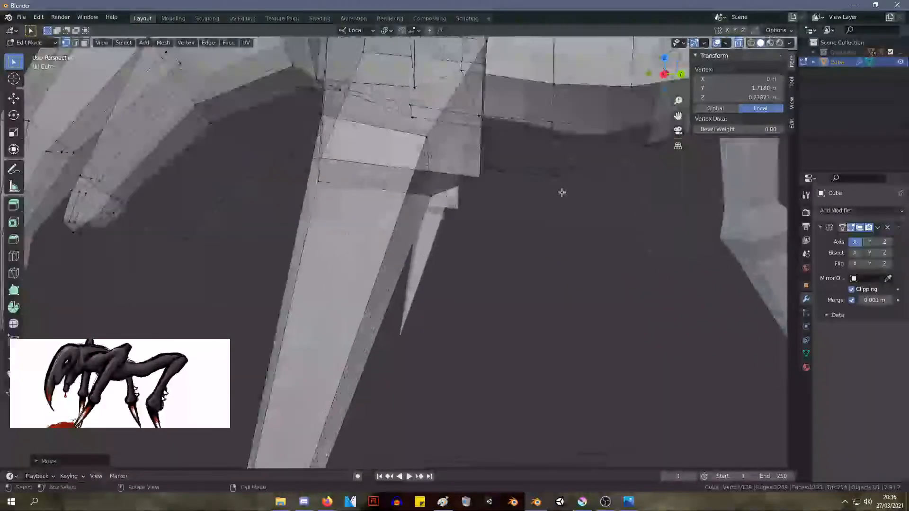
Adjust the position of a belly underside vertex near the front leg, leaving the mesh deselected
{"action": "middle_click_drag", "start_coordinate": [562, 193], "coordinate": [460, 183], "text": "shift"}
{"action": "left_click", "coordinate": [464, 156], "text": "shift"}
{"action": "left_click", "coordinate": [399, 146], "text": "shift"}
{"action": "key", "text": "g"}
{"action": "left_click", "coordinate": [465, 183]}
{"action": "scroll", "coordinate": [456, 181], "scroll_direction": "down", "scroll_amount": 5}
{"action": "left_click", "coordinate": [501, 116]}
{"action": "mouse_move", "coordinate": [502, 116]}
{"action": "middle_mouse_down"}
{"action": "mouse_move", "coordinate": [498, 126]}
{"action": "mouse_move", "coordinate": [514, 112]}
{"action": "mouse_move", "coordinate": [485, 117]}
{"action": "middle_mouse_up"}
{"action": "scroll", "coordinate": [467, 180], "scroll_direction": "up", "scroll_amount": 1}
{"action": "scroll", "coordinate": [467, 180], "scroll_direction": "up", "scroll_amount": 1}
{"action": "middle_click_drag", "start_coordinate": [467, 179], "coordinate": [491, 182]}
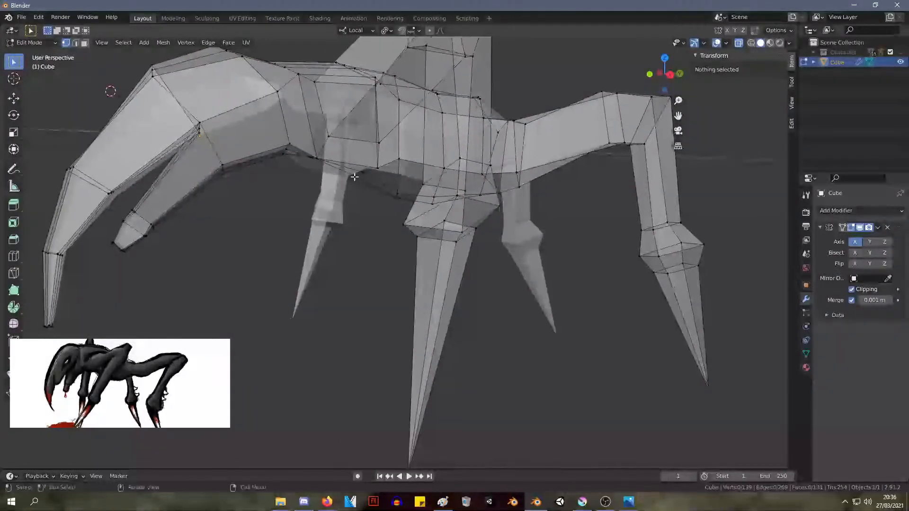
Reposition two neighbouring chest underside vertices between the front legs to round out the belly line
{"action": "left_click", "coordinate": [355, 178]}
{"action": "key", "text": "g"}
{"action": "left_click", "coordinate": [359, 186]}
{"action": "left_click", "coordinate": [368, 175]}
{"action": "key", "text": "g"}
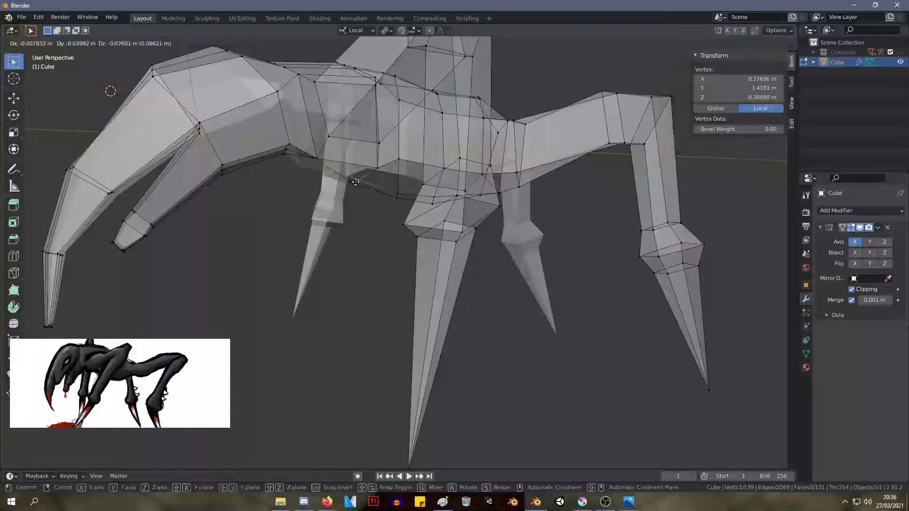
{"action": "left_click", "coordinate": [372, 178]}
Move the lower outer vertex at the neck's base to about X 0.49 m, Y 1.00 m, Z -0.13 m
{"action": "middle_click_drag", "start_coordinate": [372, 177], "coordinate": [352, 141]}
{"action": "left_click", "coordinate": [310, 161]}
{"action": "key", "text": "g"}
{"action": "left_click", "coordinate": [313, 159]}
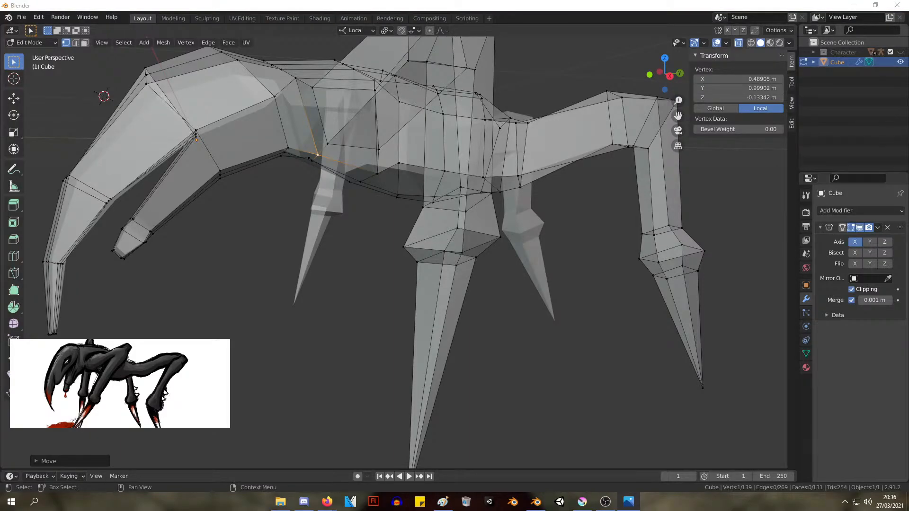
Examine the body and head proportions from the top and from the right orthographic view
{"action": "scroll", "coordinate": [471, 205], "scroll_direction": "down", "scroll_amount": 3}
{"action": "middle_click_drag", "start_coordinate": [389, 136], "coordinate": [487, 229]}
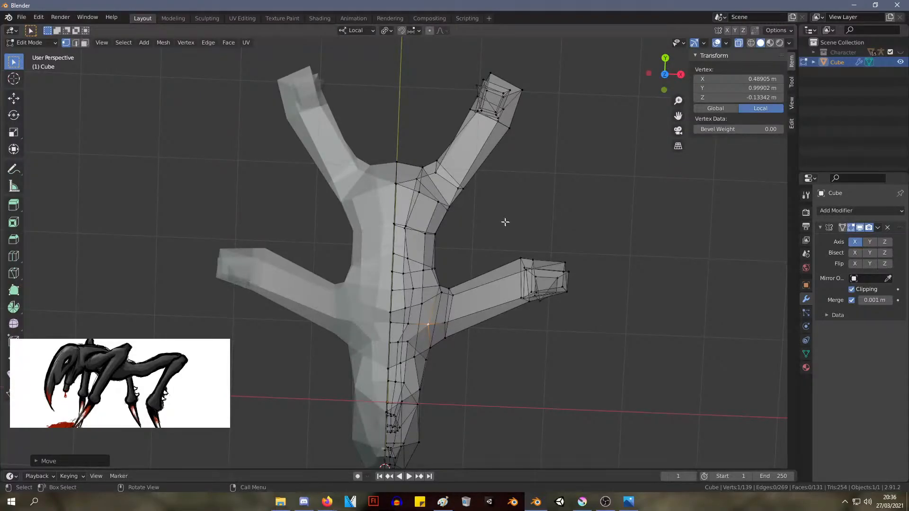
{"action": "middle_click_drag", "start_coordinate": [505, 222], "coordinate": [604, 144]}
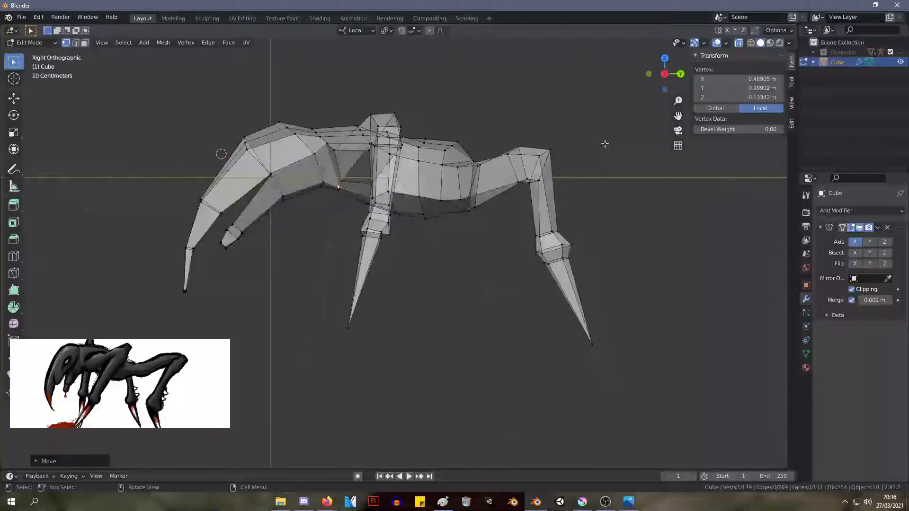
{"action": "key", "text": "KP_1"}
{"action": "key", "text": "KP_3"}
{"action": "scroll", "coordinate": [378, 172], "scroll_direction": "up", "scroll_amount": 3}
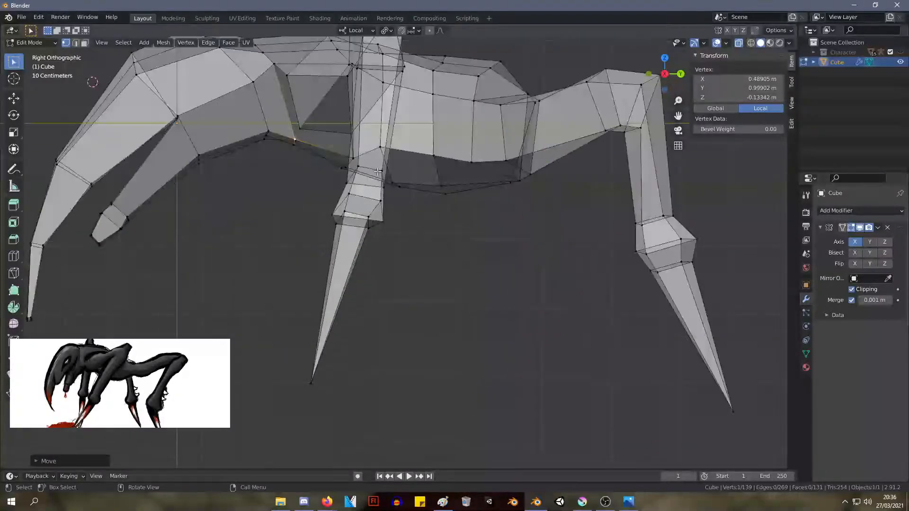
{"action": "middle_click_drag", "start_coordinate": [285, 117], "coordinate": [417, 171], "text": "shift"}
{"action": "scroll", "coordinate": [417, 170], "scroll_direction": "down", "scroll_amount": 2}
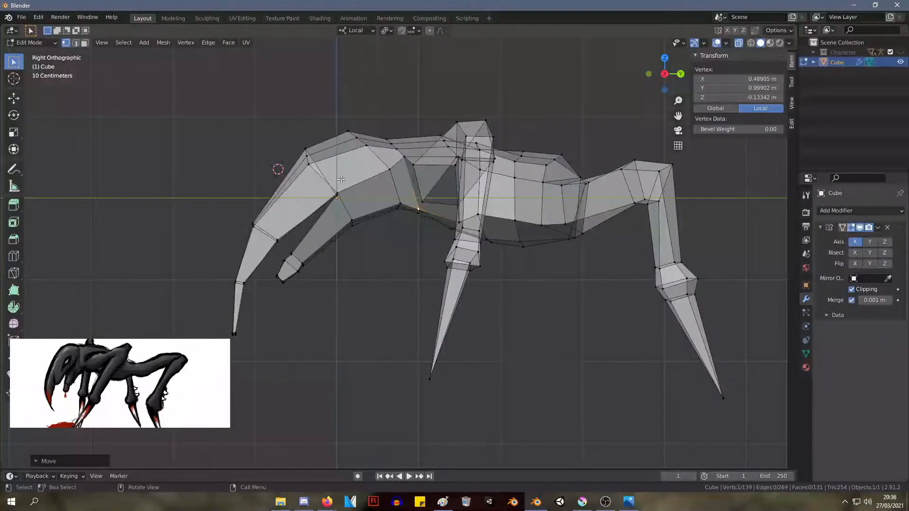
Scale down the whole head and neck and move them to a median of about X 0.11 m, Y -0.13 m, Z -0.44 m
{"action": "left_click_drag", "start_coordinate": [151, 108], "coordinate": [387, 369]}
{"action": "left_click_drag", "start_coordinate": [407, 254], "coordinate": [389, 186]}
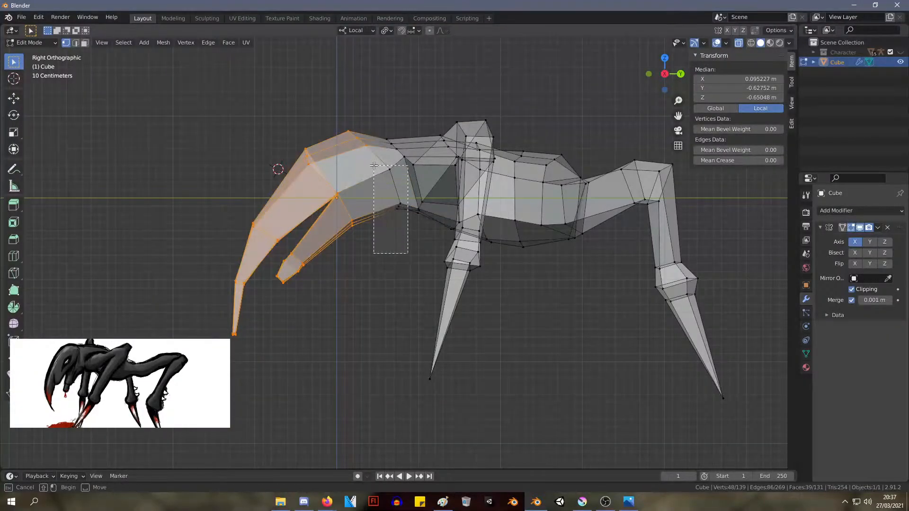
{"action": "key", "text": "s"}
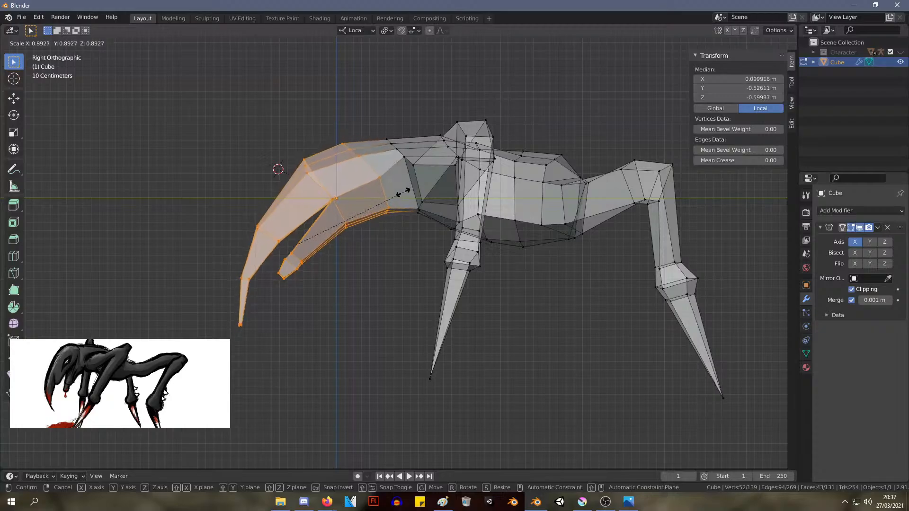
{"action": "left_click", "coordinate": [403, 193]}
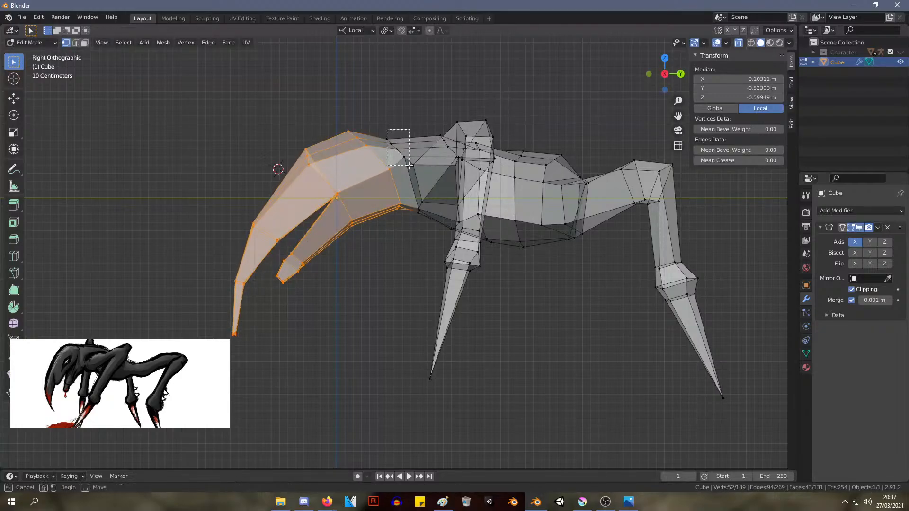
{"action": "left_click_drag", "start_coordinate": [413, 209], "coordinate": [415, 220]}
{"action": "key", "text": "s"}
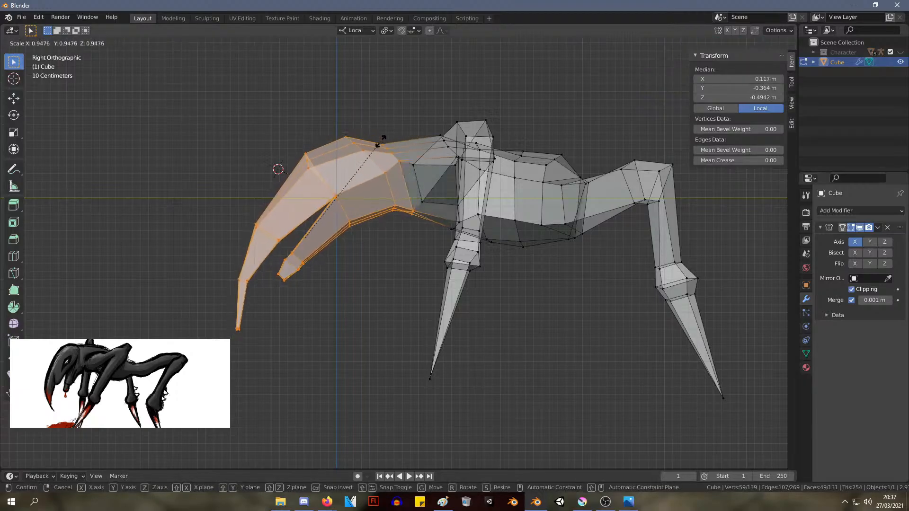
{"action": "left_click", "coordinate": [354, 141]}
{"action": "key", "text": "g"}
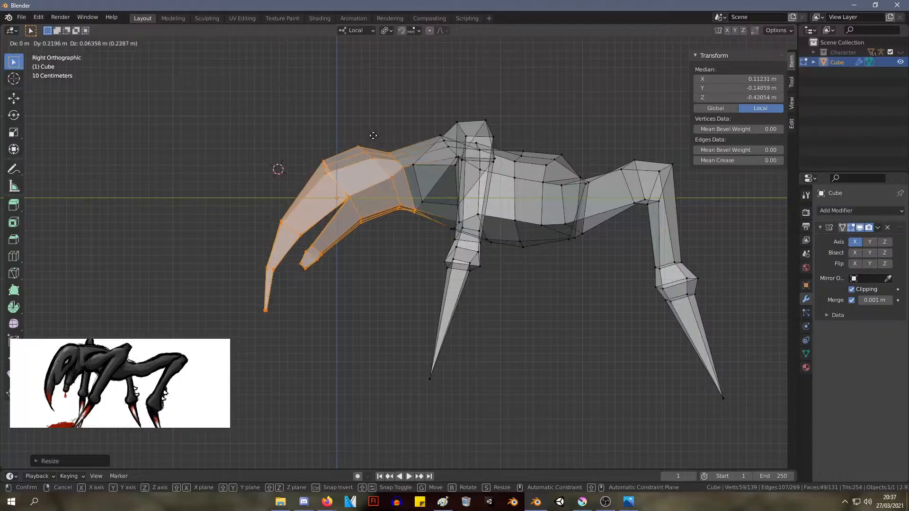
{"action": "left_click", "coordinate": [375, 136]}
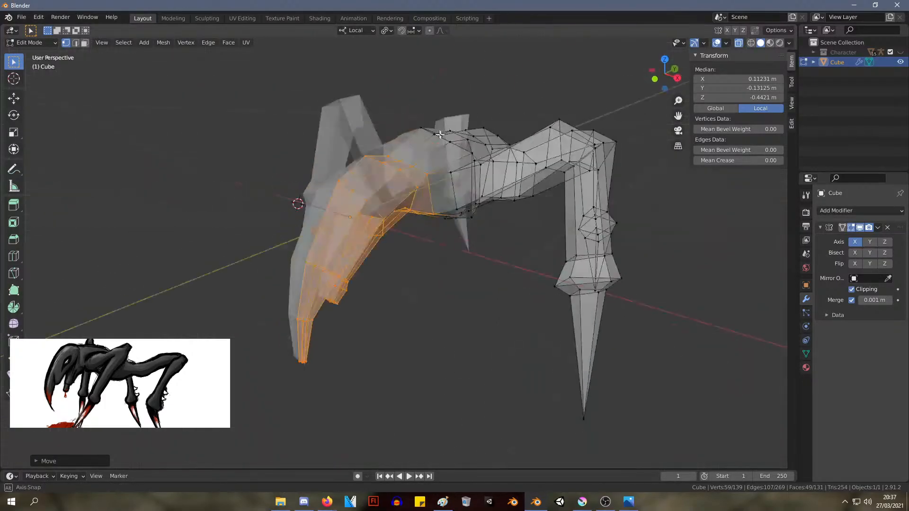
{"action": "middle_click_drag", "start_coordinate": [376, 103], "coordinate": [458, 148]}
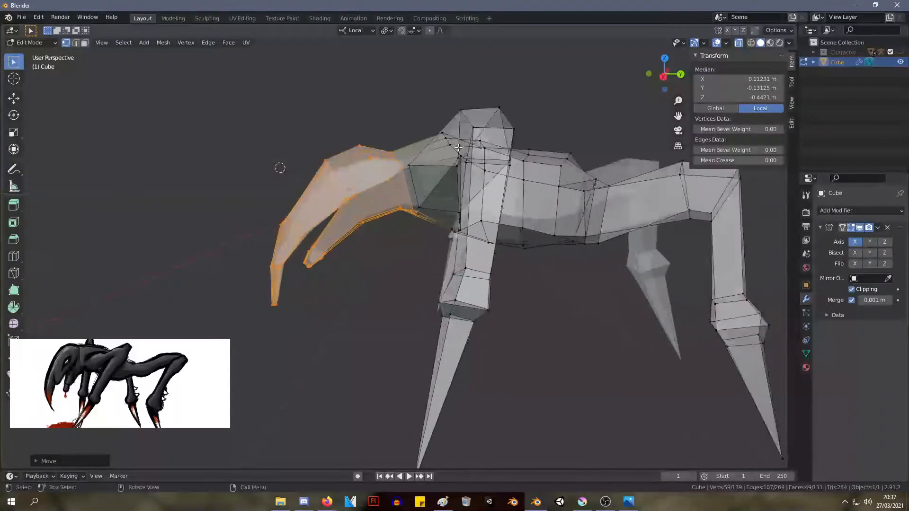
Lower the rear back ridge edge ahead of the hips and move its outer neighbouring vertex to about X 0.51 m, Y 2.59 m, Z 0.33 m
{"action": "middle_click_drag", "start_coordinate": [541, 149], "coordinate": [429, 193], "text": "shift"}
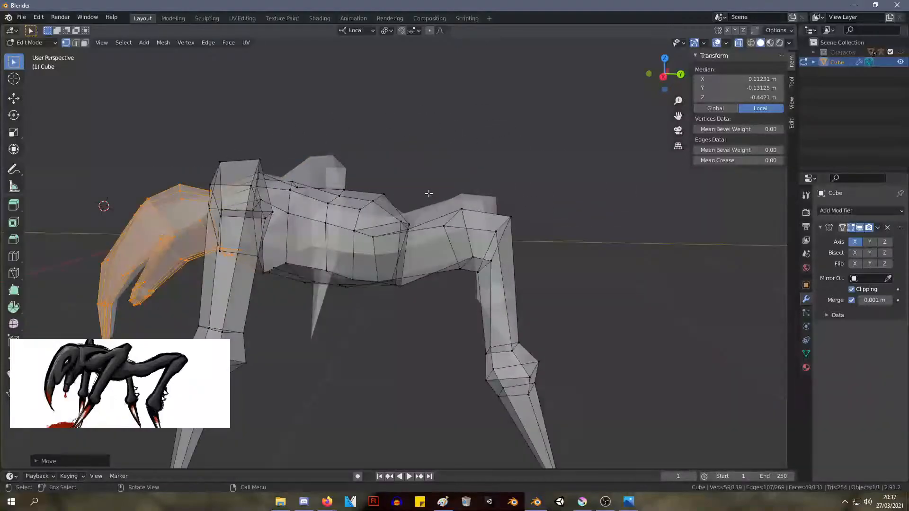
{"action": "key", "text": "KP_Decimal"}
{"action": "key", "text": "KP_3"}
{"action": "key", "text": "KP_1"}
{"action": "key", "text": "KP_3"}
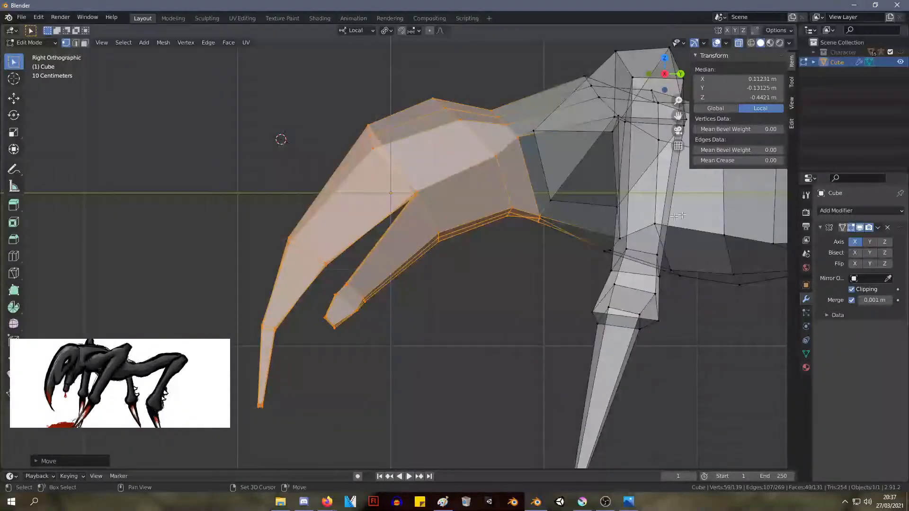
{"action": "middle_click_drag", "start_coordinate": [678, 216], "coordinate": [331, 228], "text": "shift"}
{"action": "left_click", "coordinate": [445, 143]}
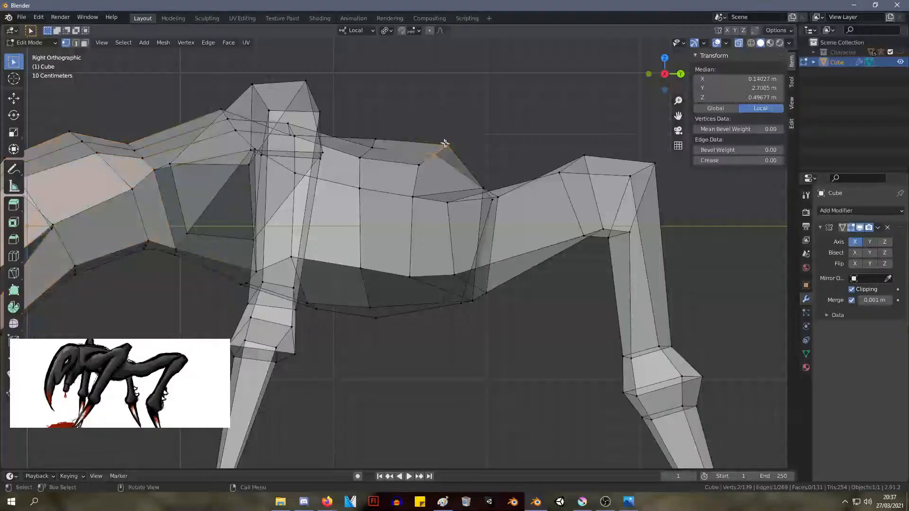
{"action": "key", "text": "g"}
{"action": "left_click", "coordinate": [444, 159]}
{"action": "left_click", "coordinate": [420, 170]}
{"action": "key", "text": "g"}
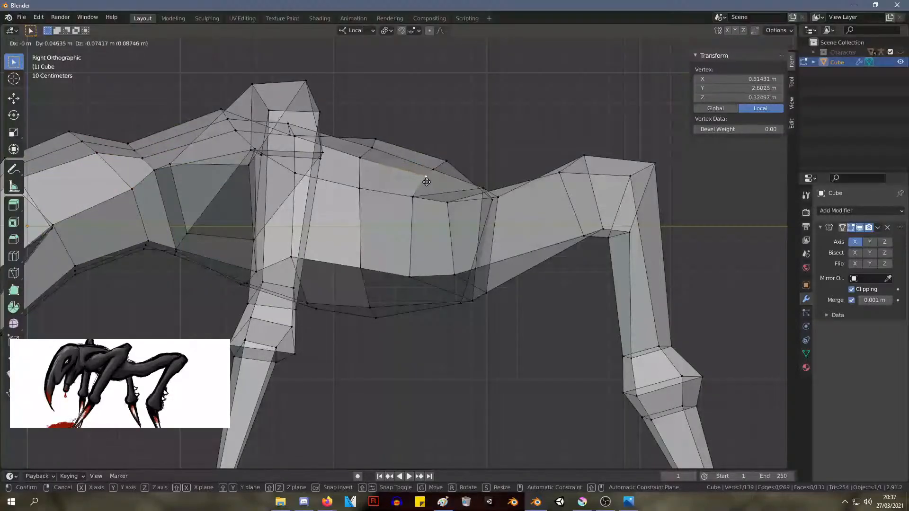
{"action": "left_click", "coordinate": [427, 182]}
Reposition the centreline vertex on the upper back to smooth the spine ridge
{"action": "middle_click_drag", "start_coordinate": [427, 182], "coordinate": [387, 209]}
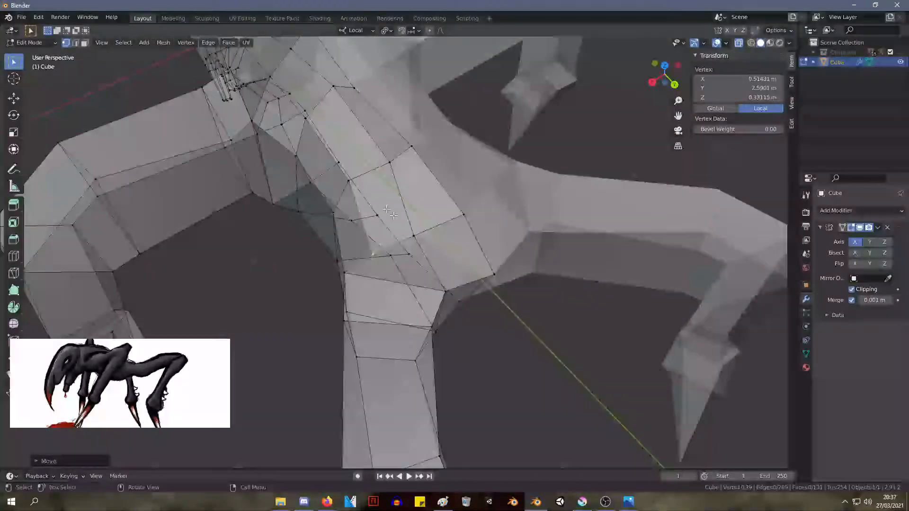
{"action": "left_click", "coordinate": [351, 88]}
{"action": "middle_click_drag", "start_coordinate": [381, 100], "coordinate": [469, 127]}
{"action": "key", "text": "g"}
{"action": "left_click", "coordinate": [456, 40]}
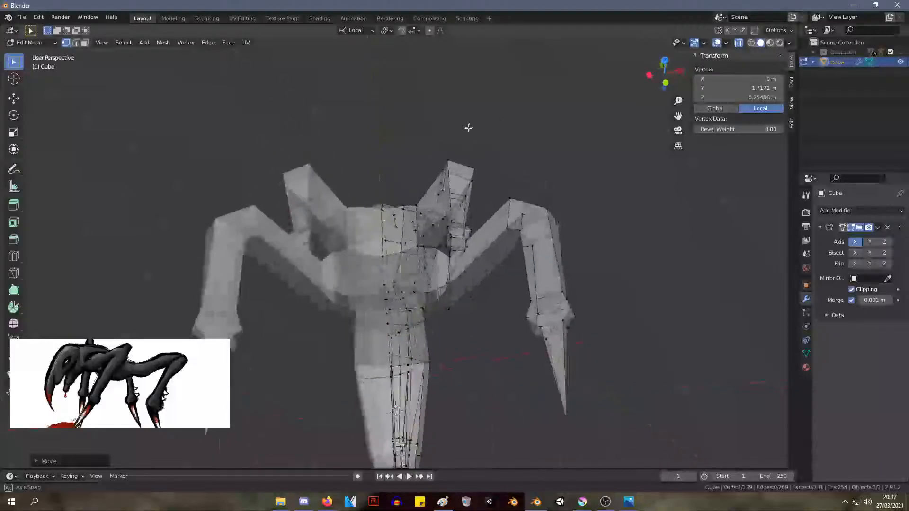
Reposition two upper back vertices beside the spine, the first to about X 0.15 m, Y 1.73 m, Z 0.71 m
{"action": "scroll", "coordinate": [405, 219], "scroll_direction": "up", "scroll_amount": 3}
{"action": "left_click", "coordinate": [385, 214]}
{"action": "key", "text": "g"}
{"action": "left_click", "coordinate": [388, 208]}
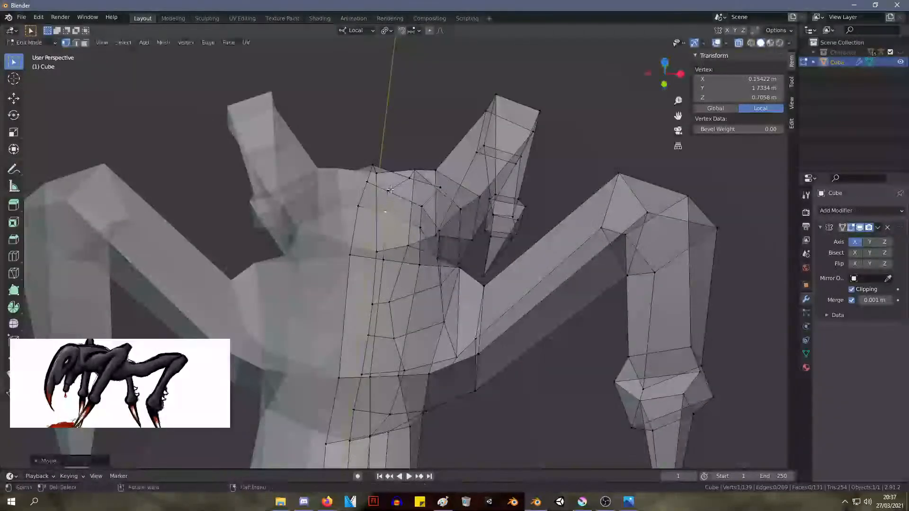
{"action": "left_click", "coordinate": [396, 189]}
{"action": "key", "text": "g"}
{"action": "left_click", "coordinate": [399, 182]}
Reposition a vertex on the chest underside between the front legs
{"action": "middle_click_drag", "start_coordinate": [400, 180], "coordinate": [529, 231]}
{"action": "left_click", "coordinate": [412, 274]}
{"action": "middle_click_drag", "start_coordinate": [597, 296], "coordinate": [489, 201]}
{"action": "scroll", "coordinate": [489, 201], "scroll_direction": "up", "scroll_amount": 3}
{"action": "middle_click_drag", "start_coordinate": [272, 201], "coordinate": [349, 228]}
{"action": "left_click", "coordinate": [376, 273]}
{"action": "middle_click_drag", "start_coordinate": [377, 274], "coordinate": [334, 285]}
{"action": "key", "text": "g"}
{"action": "left_click", "coordinate": [341, 297]}
Move the chest underside's centreline vertex to about Y 1.42 m, Z -0.52 m
{"action": "left_click", "coordinate": [323, 261]}
{"action": "key", "text": "g"}
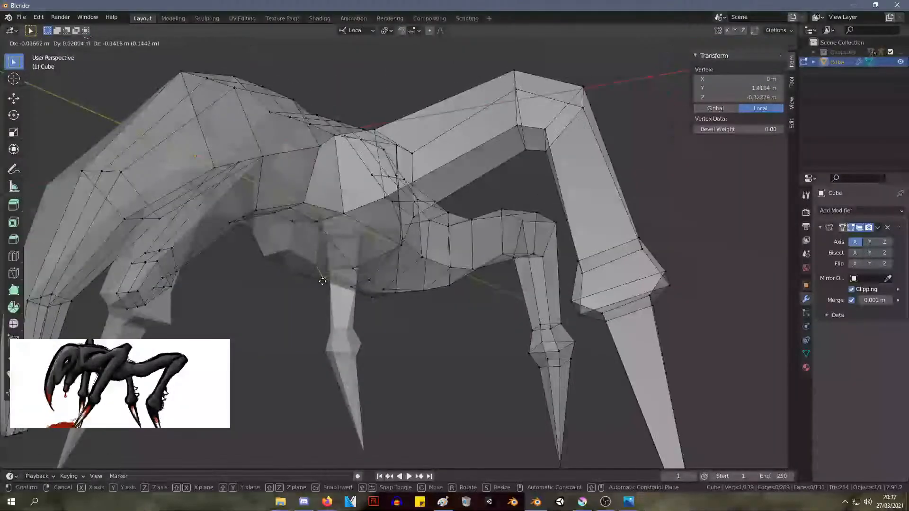
{"action": "left_click", "coordinate": [331, 252]}
{"action": "right_click", "coordinate": [265, 240]}
{"action": "middle_click_drag", "start_coordinate": [265, 244], "coordinate": [382, 269]}
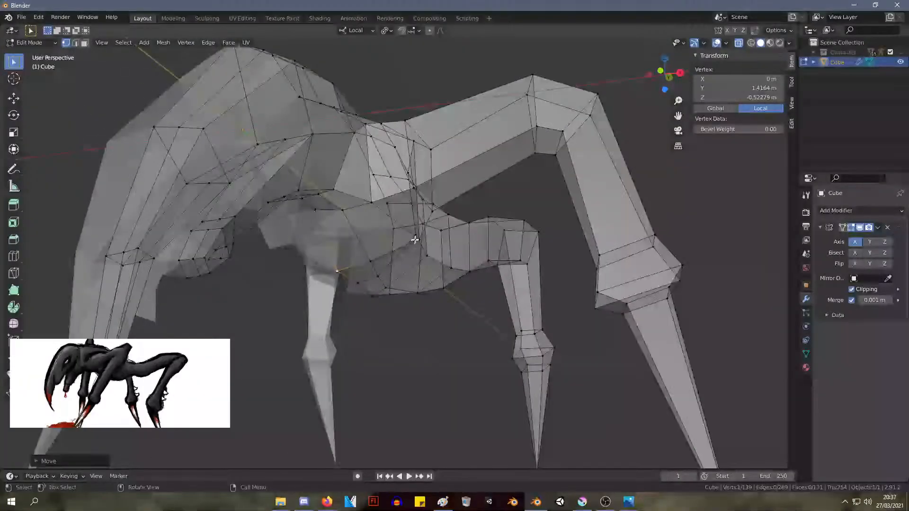
Move the outer chest vertex below the front leg's root to about X 0.56 m, Y 1.41 m, Z -0.27 m
{"action": "middle_click_drag", "start_coordinate": [417, 243], "coordinate": [373, 247]}
{"action": "key", "text": "g"}
{"action": "left_click", "coordinate": [397, 275]}
{"action": "key", "text": "g"}
{"action": "left_click", "coordinate": [418, 248]}
Shift two belly vertices beside the centreline outward, placing the rear one at about X 0.21 m, Y 1.82 m, Z -0.50 m
{"action": "left_click", "coordinate": [394, 206]}
{"action": "key", "text": "g"}
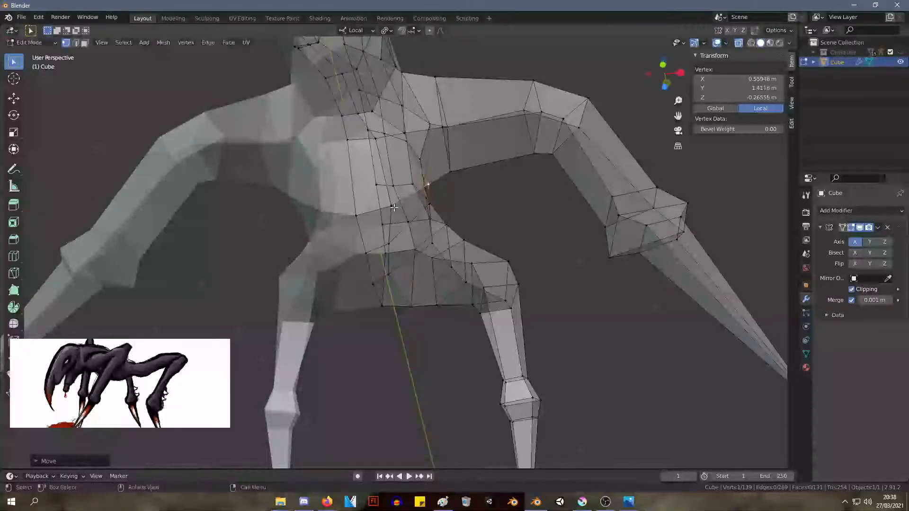
{"action": "left_click", "coordinate": [411, 207]}
{"action": "left_click", "coordinate": [392, 241]}
{"action": "key", "text": "g"}
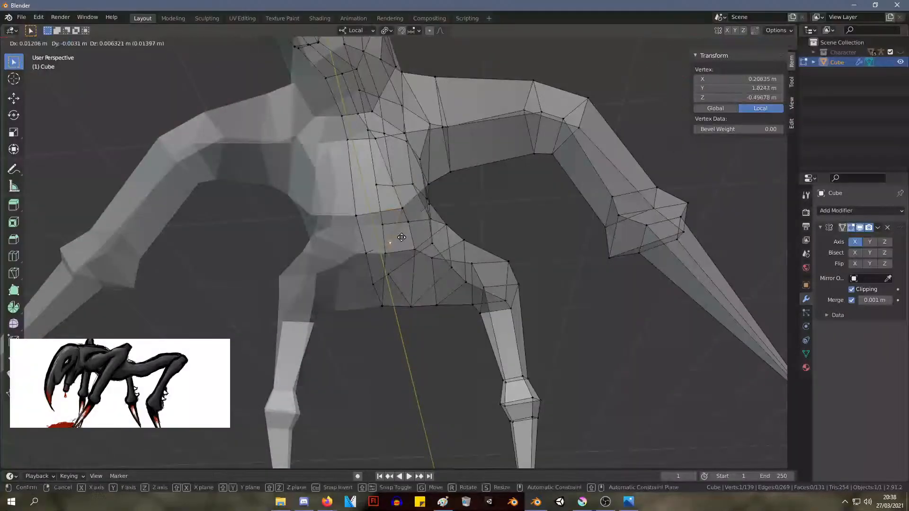
{"action": "left_click", "coordinate": [399, 238]}
Move the front chest underside edge behind the neck to about X 0.13 m, Y 1.24 m and raise it
{"action": "middle_click_drag", "start_coordinate": [426, 225], "coordinate": [355, 248]}
{"action": "scroll", "coordinate": [412, 276], "scroll_direction": "down", "scroll_amount": 4}
{"action": "scroll", "coordinate": [355, 249], "scroll_direction": "up", "scroll_amount": 5}
{"action": "middle_click_drag", "start_coordinate": [305, 292], "coordinate": [334, 279]}
{"action": "left_click_drag", "start_coordinate": [321, 307], "coordinate": [271, 274]}
{"action": "key", "text": "g"}
{"action": "left_click", "coordinate": [246, 268]}
{"action": "middle_click_drag", "start_coordinate": [246, 268], "coordinate": [278, 282]}
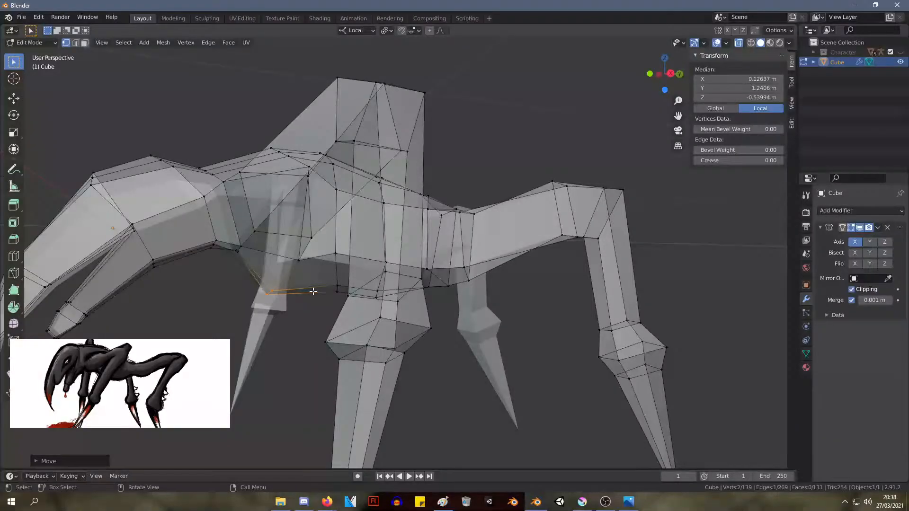
{"action": "key", "text": "g"}
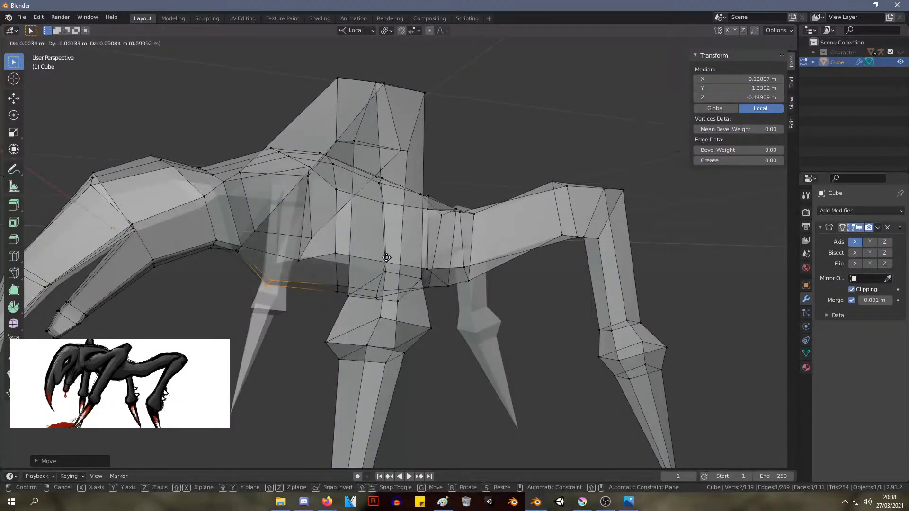
{"action": "left_click", "coordinate": [387, 263]}
{"action": "middle_click_drag", "start_coordinate": [387, 263], "coordinate": [398, 235]}
Move the lower sections of the upper beak to a median of about X 0.09 m, Y -0.67 m, Z -0.86 m
{"action": "middle_click_drag", "start_coordinate": [477, 270], "coordinate": [407, 269]}
{"action": "scroll", "coordinate": [391, 268], "scroll_direction": "down", "scroll_amount": 3}
{"action": "mouse_move", "coordinate": [258, 314]}
{"action": "middle_mouse_down"}
{"action": "mouse_move", "coordinate": [213, 334]}
{"action": "mouse_move", "coordinate": [247, 320]}
{"action": "middle_mouse_up"}
{"action": "left_click_drag", "start_coordinate": [90, 304], "coordinate": [160, 384]}
{"action": "left_click_drag", "start_coordinate": [124, 245], "coordinate": [140, 257]}
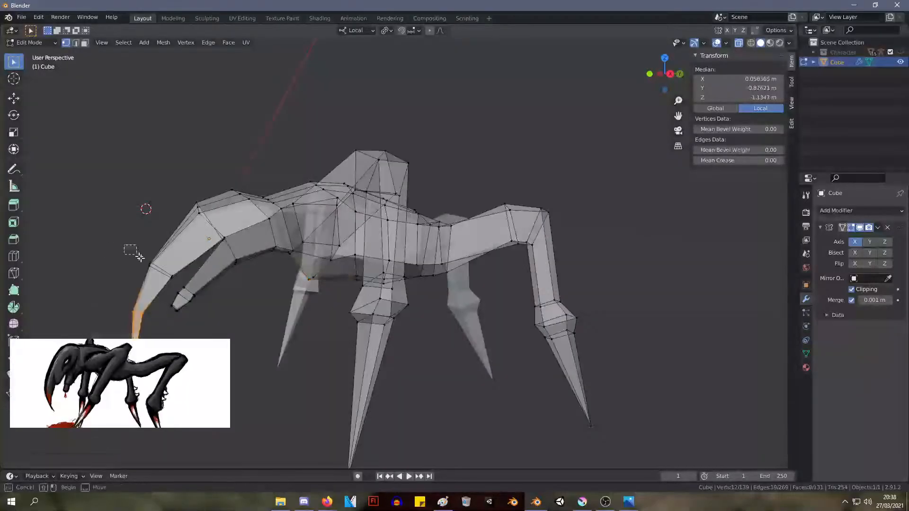
{"action": "left_click_drag", "start_coordinate": [180, 286], "coordinate": [180, 286], "text": "shift"}
{"action": "key", "text": "g"}
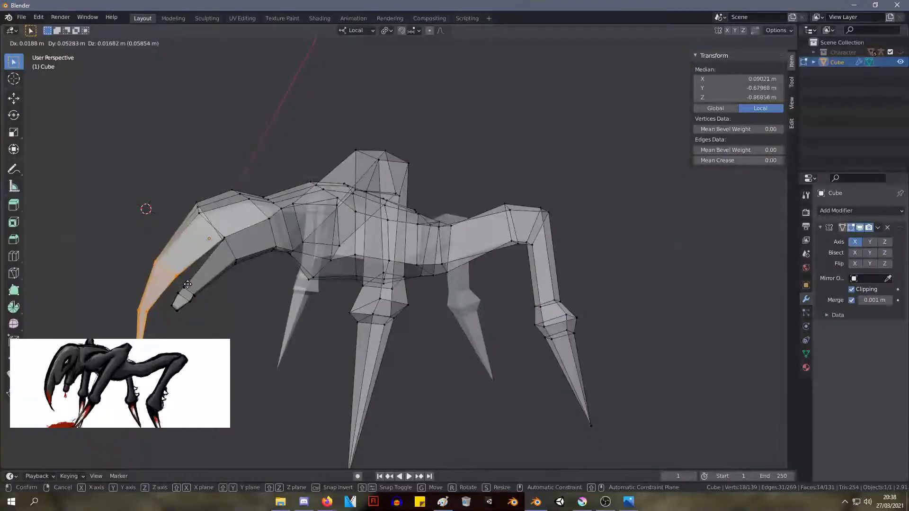
{"action": "left_click", "coordinate": [188, 284]}
Move the lower jaw's tip to a median of about X 0.07 m, Y -0.36 m, Z -0.88 m and rotate it slightly
{"action": "mouse_move", "coordinate": [254, 274]}
{"action": "middle_mouse_down"}
{"action": "mouse_move", "coordinate": [240, 290]}
{"action": "mouse_move", "coordinate": [258, 276]}
{"action": "middle_mouse_up"}
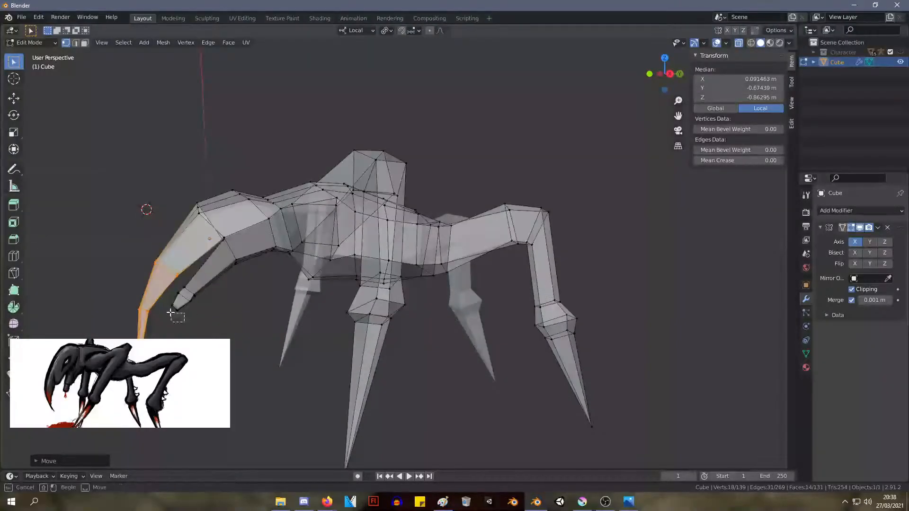
{"action": "key", "text": "g"}
{"action": "left_click", "coordinate": [181, 315]}
{"action": "key", "text": "r"}
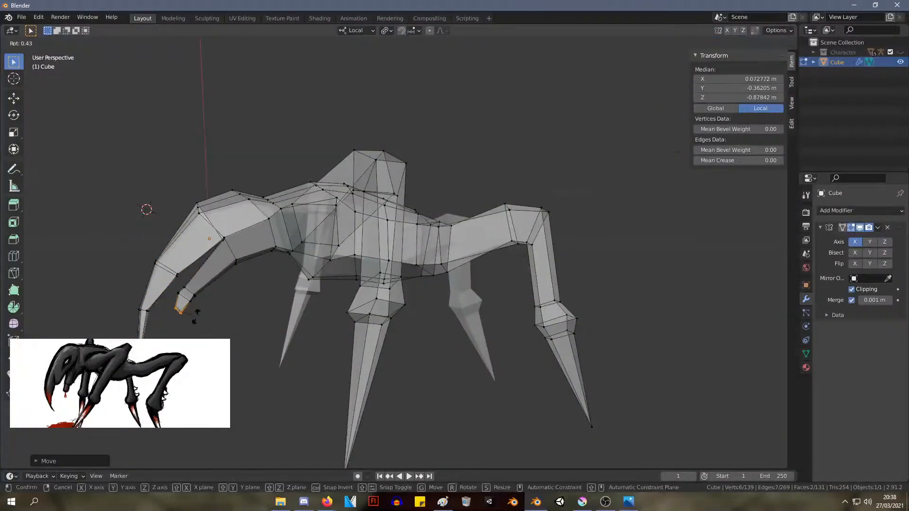
{"action": "left_click", "coordinate": [202, 315]}
Scale down the hind leg's lower knee joint in the right orthographic view
{"action": "middle_click_drag", "start_coordinate": [203, 319], "coordinate": [321, 306]}
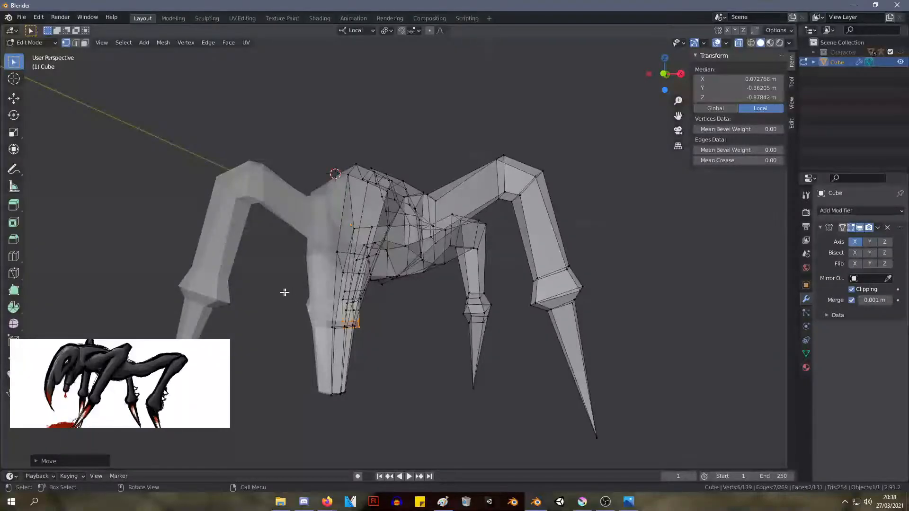
{"action": "middle_click_drag", "start_coordinate": [540, 243], "coordinate": [469, 265]}
{"action": "key", "text": "KP_3"}
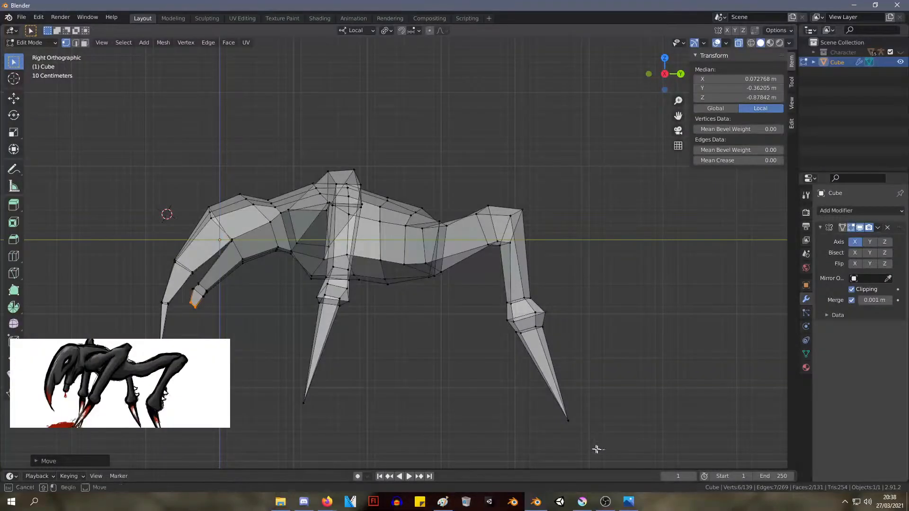
{"action": "left_click", "coordinate": [563, 424]}
{"action": "left_click_drag", "start_coordinate": [572, 355], "coordinate": [494, 293]}
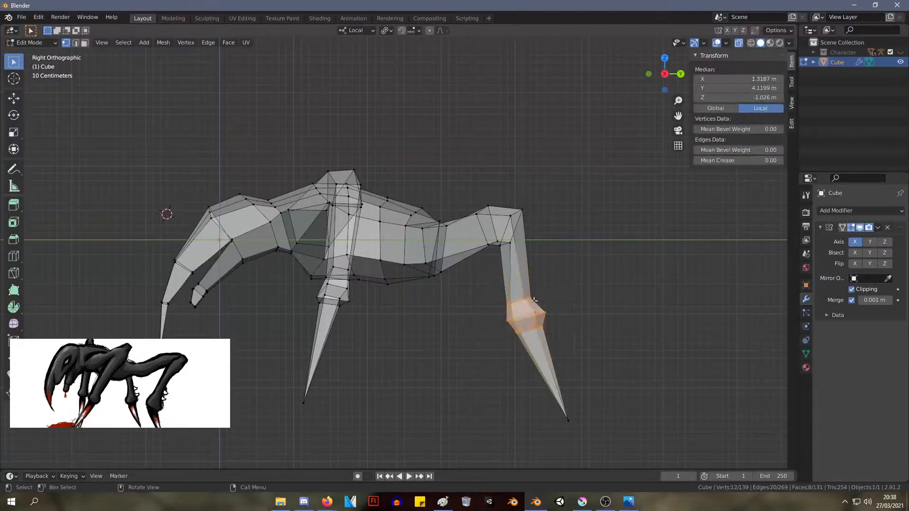
{"action": "key", "text": "s"}
{"action": "left_click", "coordinate": [528, 306]}
Raise the whole hind leg, from its upper bend to the tip, to a median of about X 1.26 m, Y 4.03 m, Z -0.37 m
{"action": "left_click_drag", "start_coordinate": [613, 428], "coordinate": [474, 147]}
{"action": "key", "text": "g"}
{"action": "left_click", "coordinate": [493, 174]}
{"action": "left_click_drag", "start_coordinate": [618, 447], "coordinate": [467, 146]}
{"action": "key", "text": "g"}
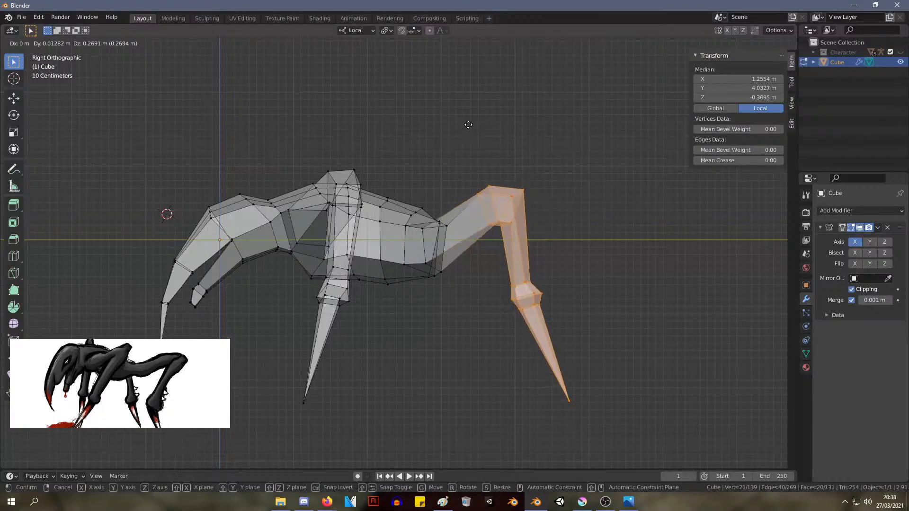
{"action": "left_click", "coordinate": [471, 125]}
{"action": "middle_click_drag", "start_coordinate": [537, 147], "coordinate": [613, 361]}
{"action": "left_click", "coordinate": [556, 178]}
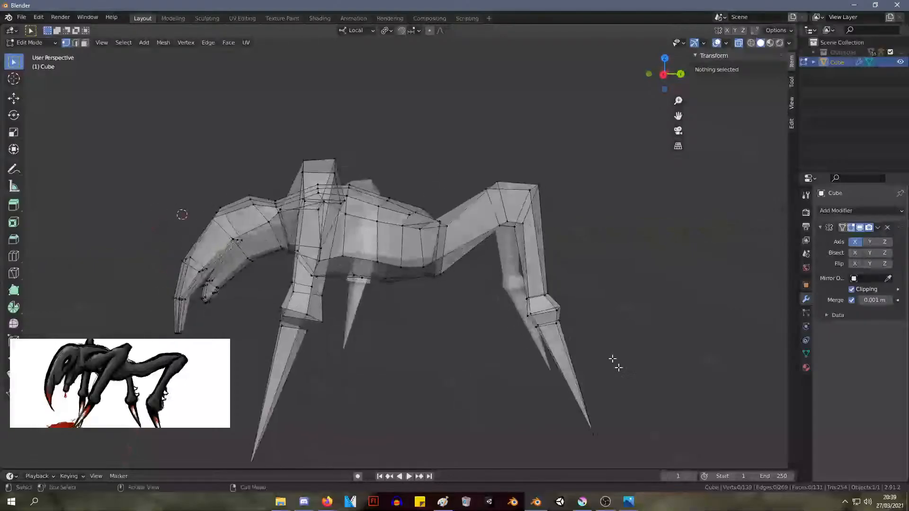
{"action": "left_click_drag", "start_coordinate": [615, 470], "coordinate": [402, 98]}
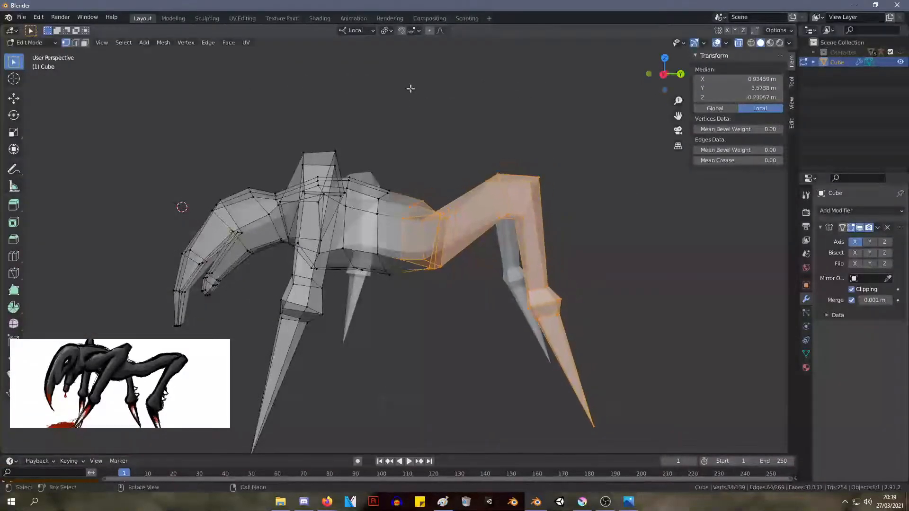
{"action": "scroll", "coordinate": [549, 297], "scroll_direction": "down", "scroll_amount": 3}
{"action": "middle_click_drag", "start_coordinate": [506, 242], "coordinate": [509, 241]}
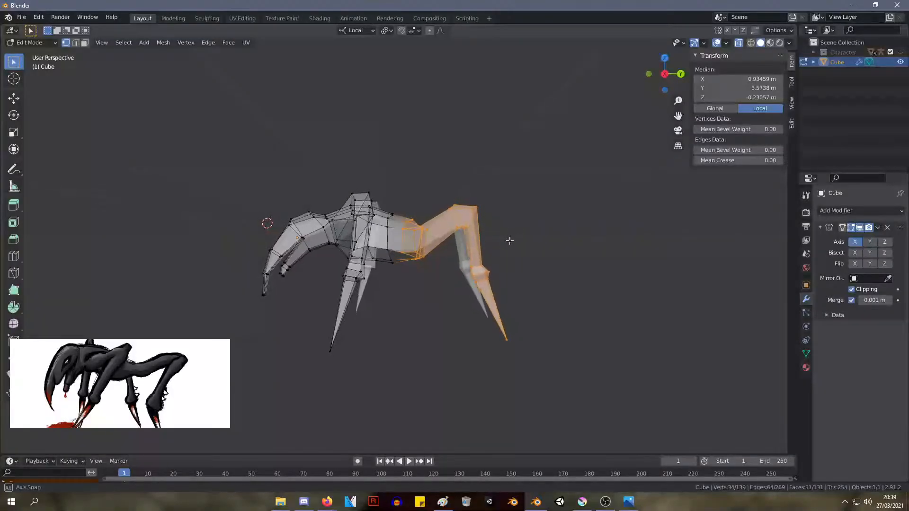
{"action": "left_click", "coordinate": [422, 333]}
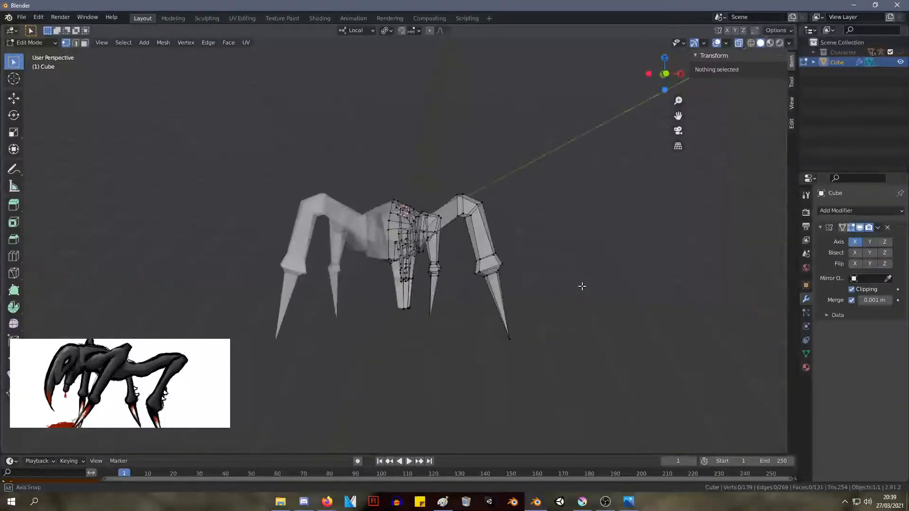
Move the front leg's upper bend inward and forward to a median of about X 1.47 m, Y 1.51 m, Z 0.54 m
{"action": "left_click_drag", "start_coordinate": [513, 245], "coordinate": [454, 156]}
{"action": "key", "text": "g"}
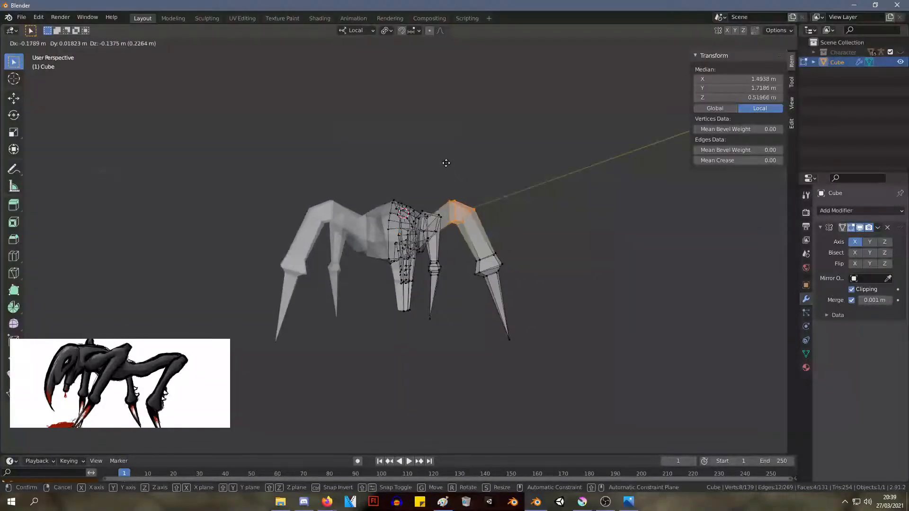
{"action": "left_click", "coordinate": [446, 163]}
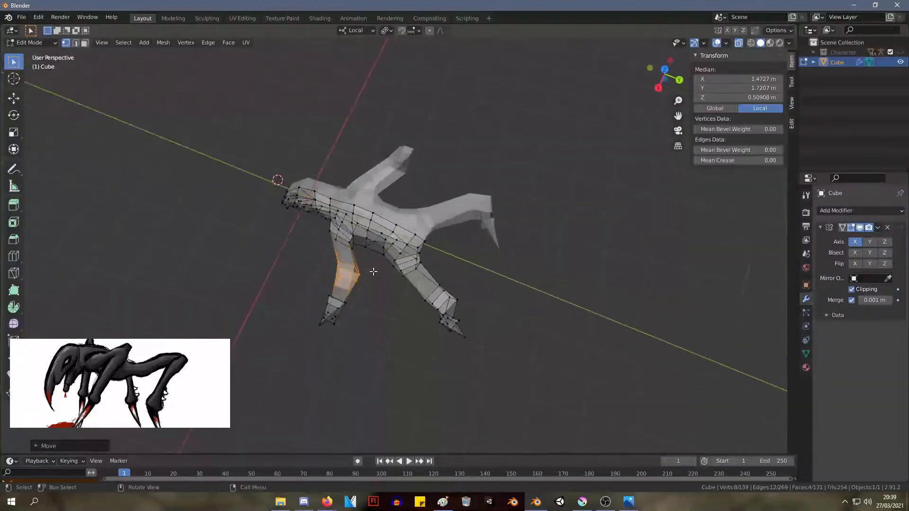
{"action": "key", "text": "g"}
{"action": "left_click", "coordinate": [364, 267]}
{"action": "middle_click_drag", "start_coordinate": [364, 267], "coordinate": [315, 292]}
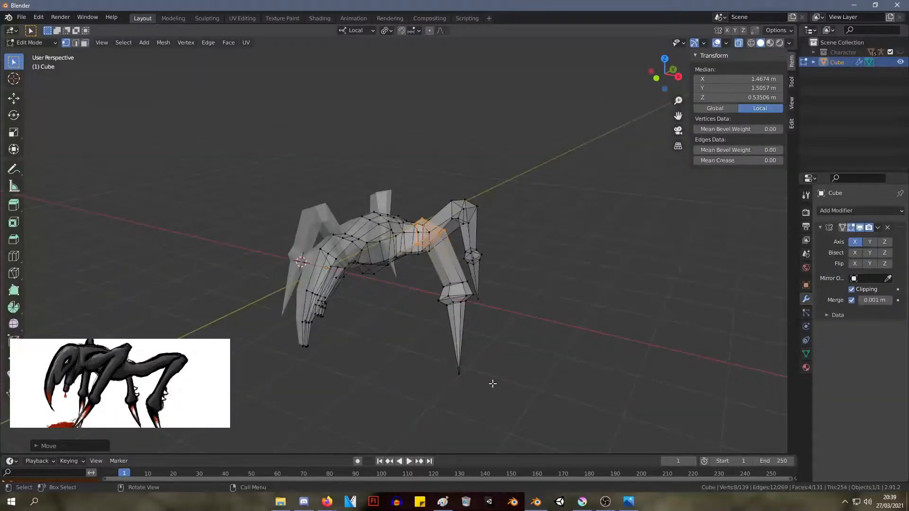
Reposition the front leg's knee joint and spiked foot relative to the upper leg
{"action": "key", "text": "alt+Tab"}
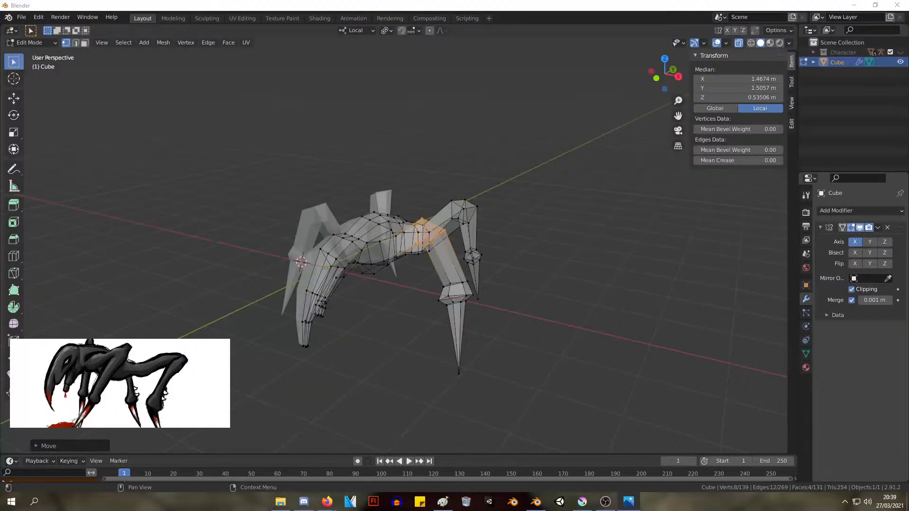
{"action": "middle_click_drag", "start_coordinate": [680, 226], "coordinate": [617, 242]}
{"action": "scroll", "coordinate": [617, 244], "scroll_direction": "up", "scroll_amount": 1}
{"action": "left_click_drag", "start_coordinate": [391, 417], "coordinate": [311, 296]}
{"action": "middle_click_drag", "start_coordinate": [462, 242], "coordinate": [351, 304]}
{"action": "key", "text": "g"}
{"action": "left_click", "coordinate": [444, 220]}
{"action": "key", "text": "g"}
{"action": "left_click", "coordinate": [526, 226]}
Reshape the front leg's upper bend by repositioning three vertices, the last to about X 1.48 m, Y 1.65 m, Z 0.30 m
{"action": "left_click", "coordinate": [333, 292]}
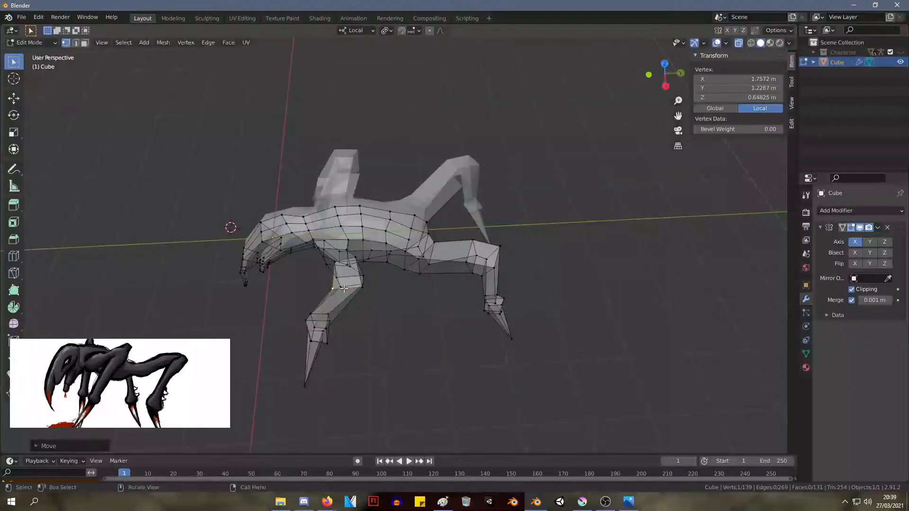
{"action": "key", "text": "g"}
{"action": "left_click", "coordinate": [368, 288]}
{"action": "key", "text": "g"}
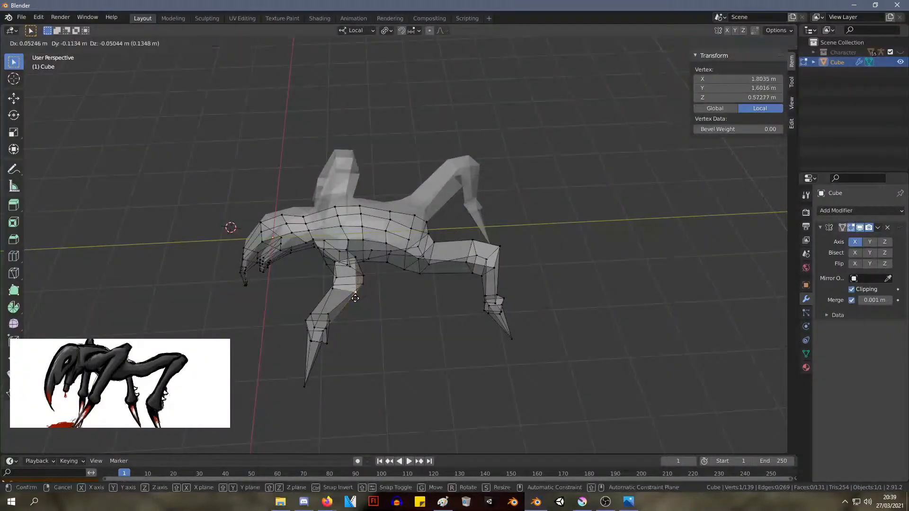
{"action": "left_click", "coordinate": [361, 285]}
{"action": "left_click", "coordinate": [363, 279]}
{"action": "key", "text": "g"}
{"action": "left_click", "coordinate": [367, 280]}
{"action": "middle_click_drag", "start_coordinate": [374, 278], "coordinate": [334, 327]}
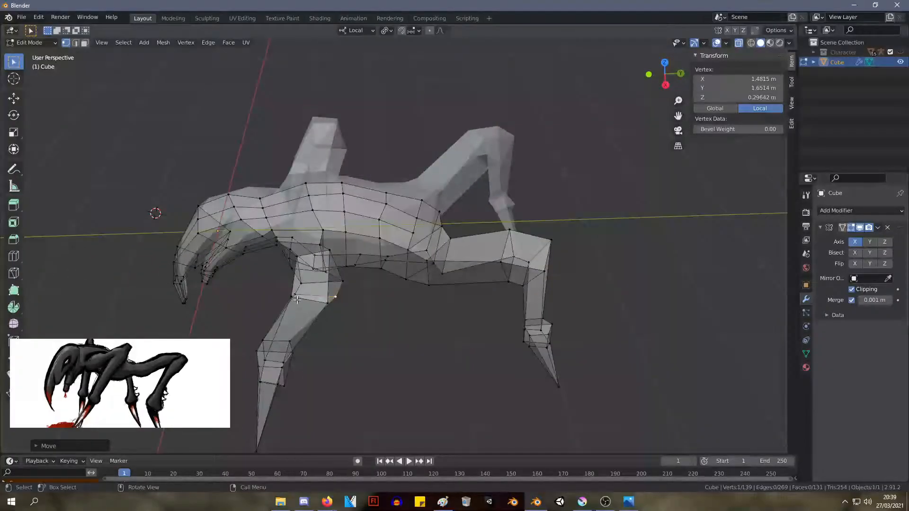
Rotate the front leg's knee joint and spike about 15° and move them to a median of about X 1.84 m, Y 0.77 m, Z -0.59 m
{"action": "middle_click_drag", "start_coordinate": [297, 299], "coordinate": [349, 339]}
{"action": "scroll", "coordinate": [350, 364], "scroll_direction": "down", "scroll_amount": 4}
{"action": "left_click_drag", "start_coordinate": [397, 398], "coordinate": [328, 276]}
{"action": "key", "text": "r"}
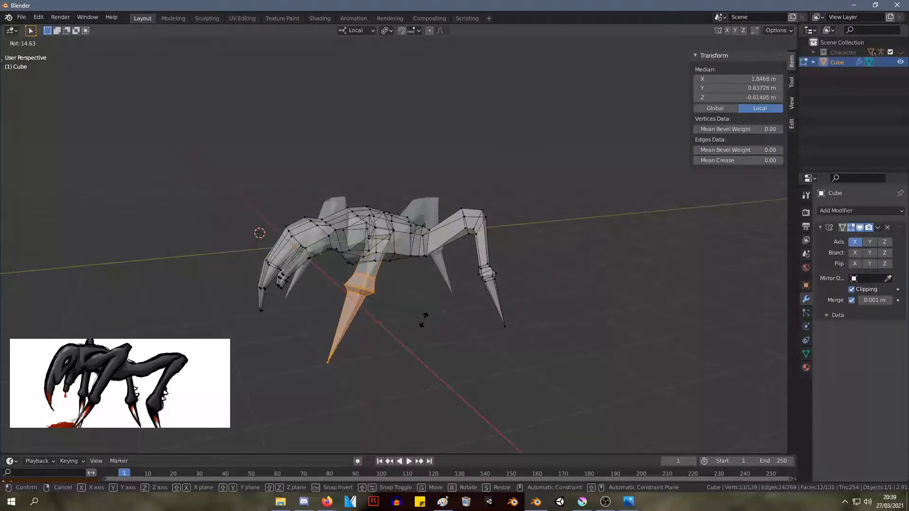
{"action": "left_click", "coordinate": [423, 320]}
{"action": "middle_click_drag", "start_coordinate": [423, 319], "coordinate": [495, 329]}
{"action": "key", "text": "g"}
{"action": "left_click", "coordinate": [403, 290]}
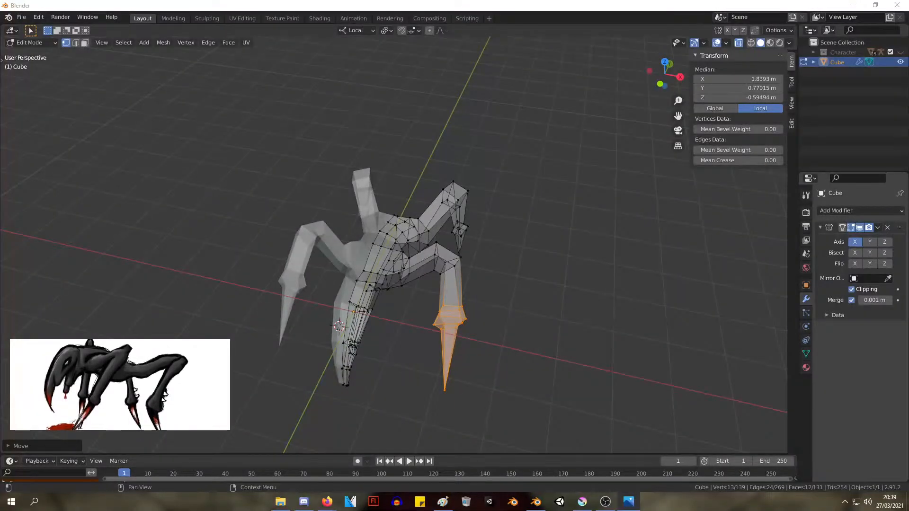
{"action": "middle_click_drag", "start_coordinate": [432, 346], "coordinate": [357, 361]}
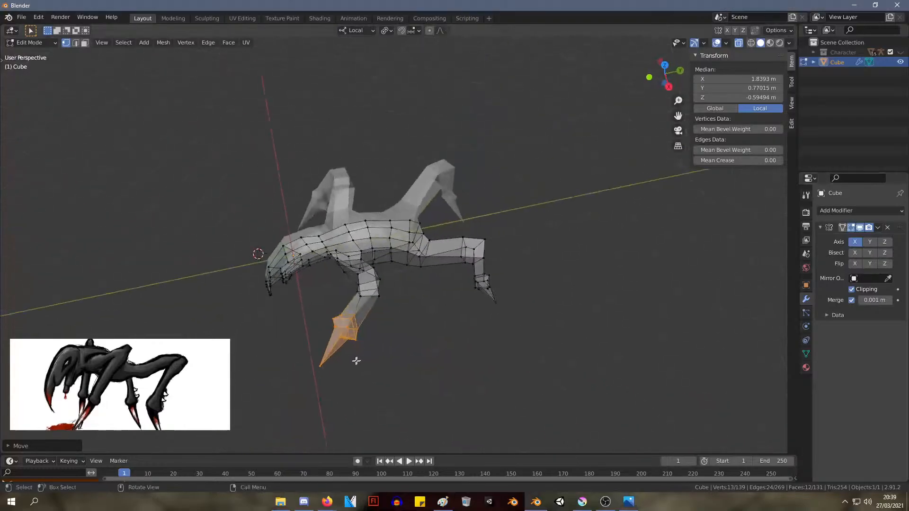
Reposition individual vertices on the front leg's upper bend and where that leg meets the body
{"action": "key", "text": "g"}
{"action": "left_click", "coordinate": [353, 284]}
{"action": "middle_click_drag", "start_coordinate": [353, 284], "coordinate": [295, 281]}
{"action": "scroll", "coordinate": [498, 231], "scroll_direction": "up", "scroll_amount": 3}
{"action": "key", "text": "g"}
{"action": "left_click", "coordinate": [515, 216]}
{"action": "left_click", "coordinate": [499, 202]}
{"action": "key", "text": "g"}
{"action": "left_click", "coordinate": [513, 217]}
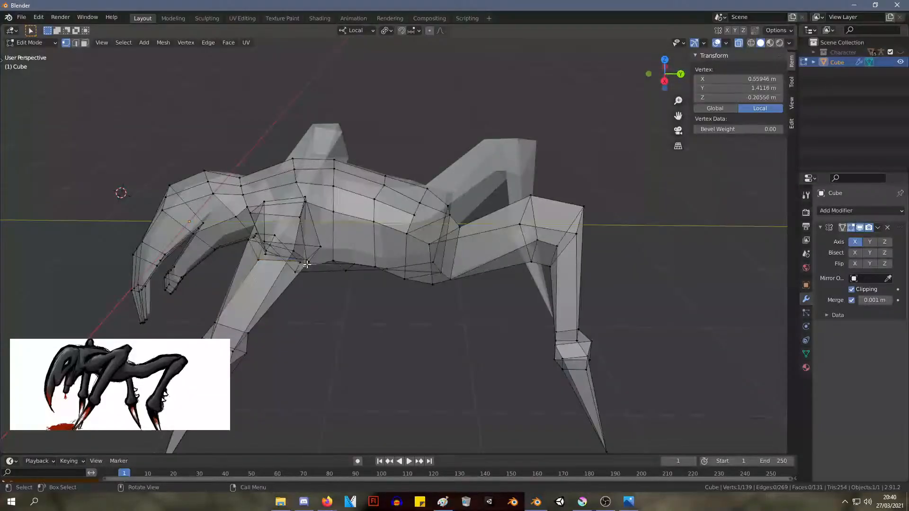
Move the rear underside vertex of the front leg's upper bend to about Y 1.57 m, Z 0.23 m
{"action": "key", "text": "g"}
{"action": "right_click", "coordinate": [309, 261]}
{"action": "left_click", "coordinate": [309, 263]}
{"action": "key", "text": "g"}
{"action": "left_click", "coordinate": [299, 271]}
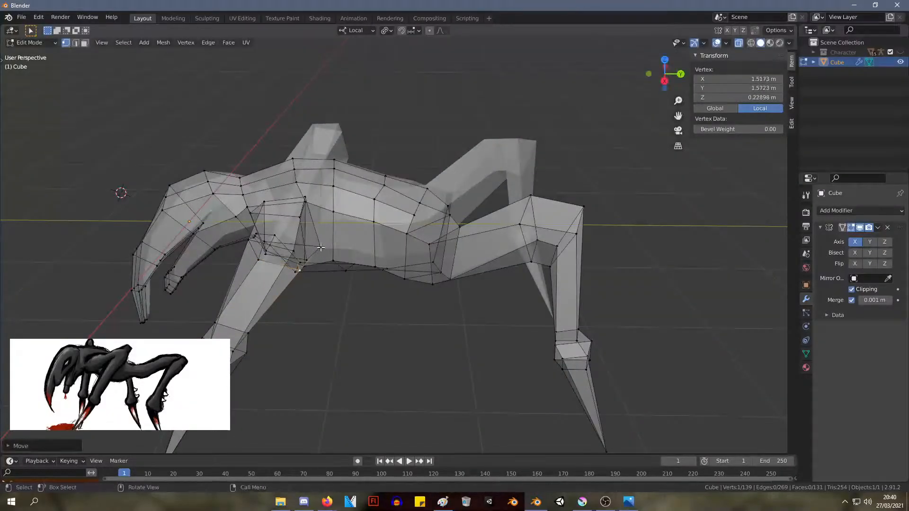
Shift two top vertices of the front leg's upper bend backward, the second to about Y 1.35 m, Z 0.80 m
{"action": "middle_click_drag", "start_coordinate": [321, 247], "coordinate": [328, 228]}
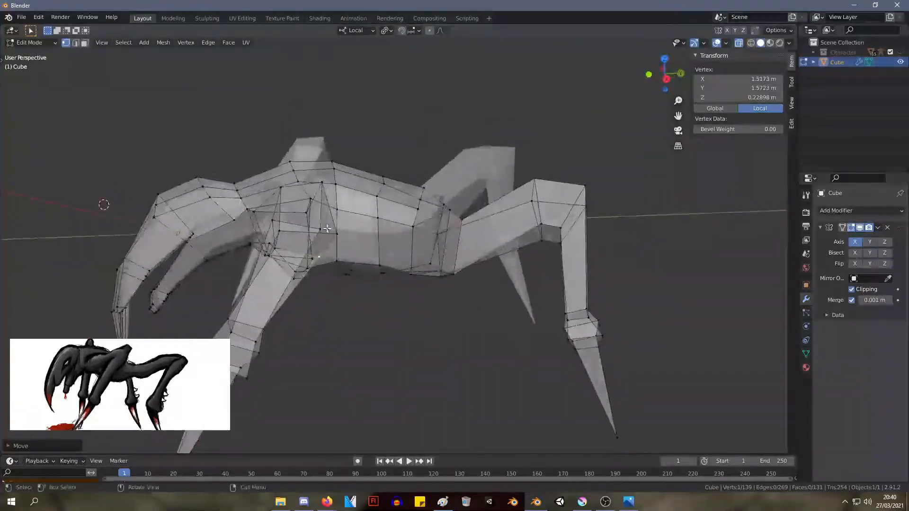
{"action": "left_click", "coordinate": [321, 183]}
{"action": "key", "text": "g"}
{"action": "left_click", "coordinate": [337, 193]}
{"action": "left_click", "coordinate": [281, 188]}
{"action": "key", "text": "g"}
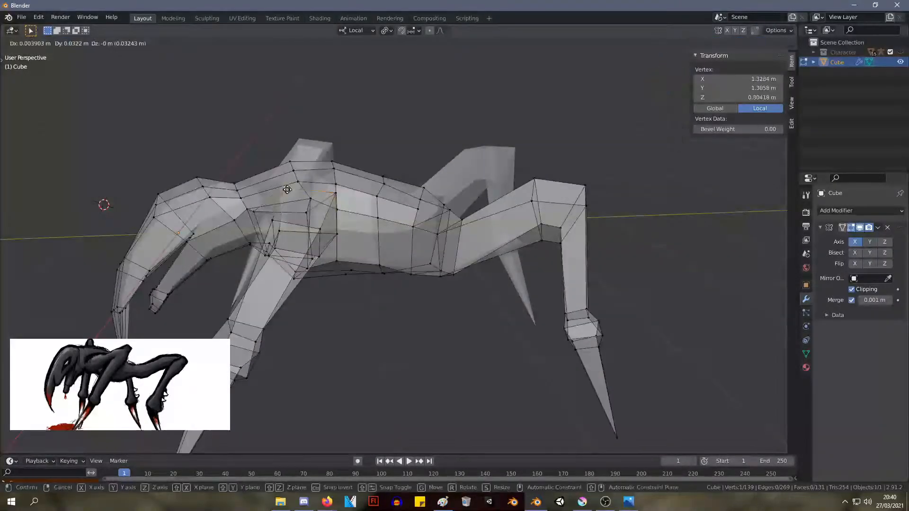
{"action": "left_click", "coordinate": [290, 190]}
Scale the widest ring of the front leg's knee joint down to about 0.8
{"action": "middle_click_drag", "start_coordinate": [294, 192], "coordinate": [393, 182]}
{"action": "scroll", "coordinate": [614, 345], "scroll_direction": "up", "scroll_amount": 1}
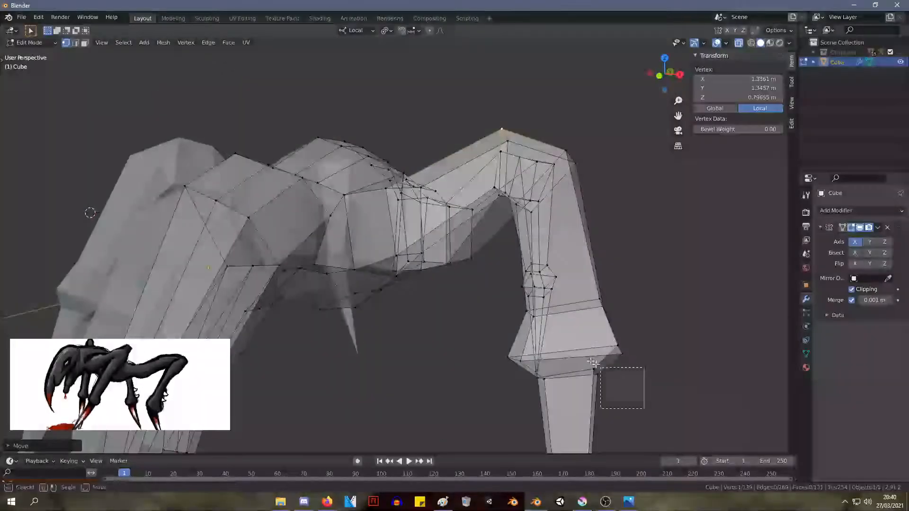
{"action": "left_click_drag", "start_coordinate": [594, 363], "coordinate": [497, 335]}
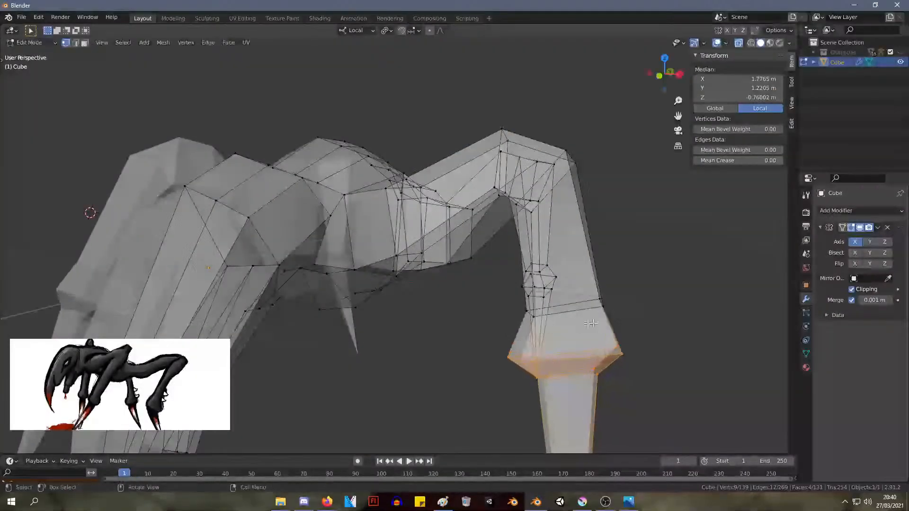
{"action": "left_click_drag", "start_coordinate": [477, 283], "coordinate": [477, 283]}
{"action": "key", "text": "s"}
{"action": "left_click", "coordinate": [518, 300]}
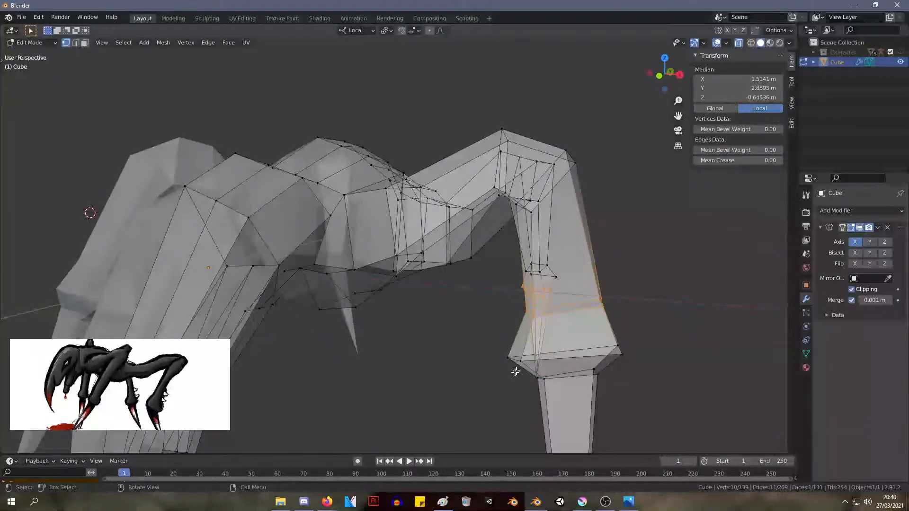
{"action": "left_click_drag", "start_coordinate": [663, 365], "coordinate": [647, 356]}
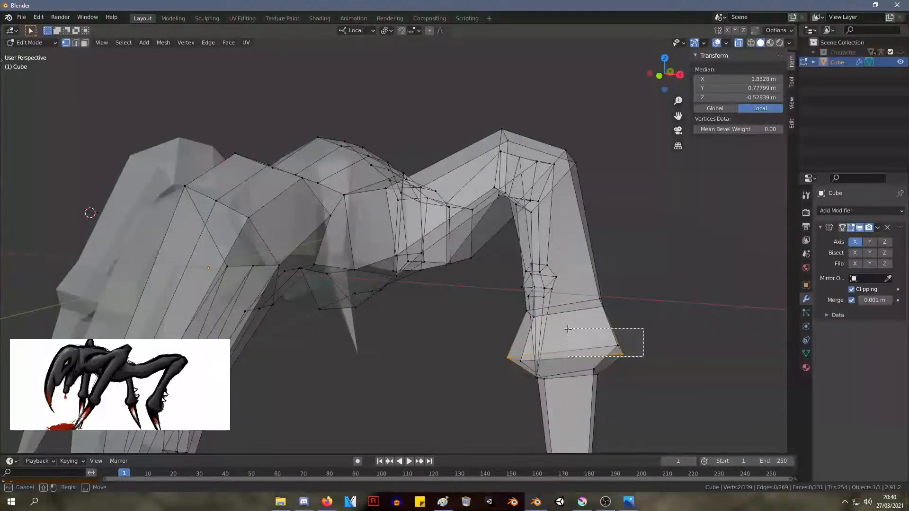
{"action": "key", "text": "s"}
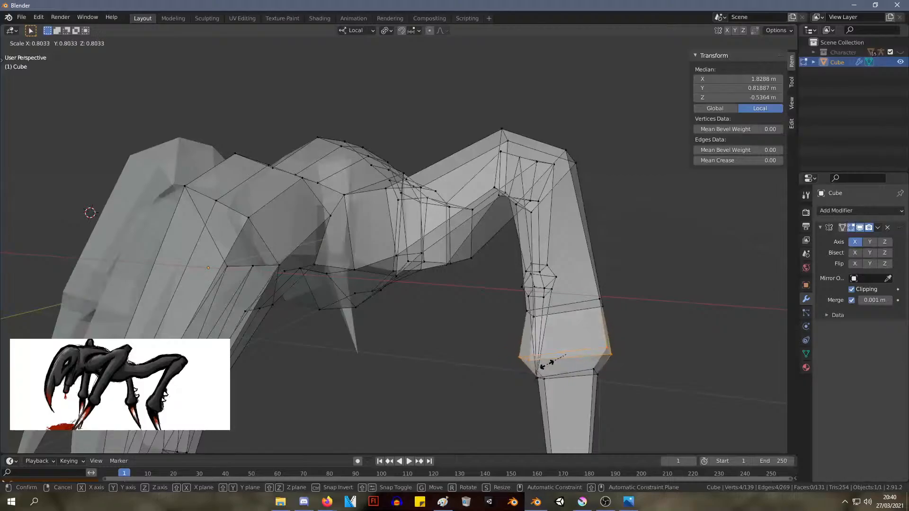
{"action": "left_click", "coordinate": [547, 364]}
{"action": "scroll", "coordinate": [663, 308], "scroll_direction": "down", "scroll_amount": 6}
{"action": "left_click", "coordinate": [589, 255]}
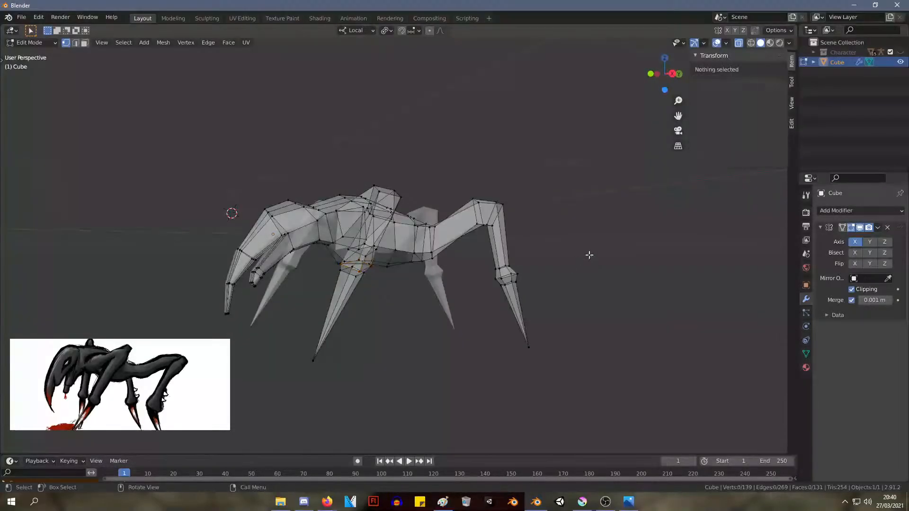
Scale the front leg's spike to about 0.88 and move it to a median of about X 1.88 m, Y 0.62 m, Z -0.91 m
{"action": "middle_click_drag", "start_coordinate": [589, 255], "coordinate": [474, 294]}
{"action": "scroll", "coordinate": [375, 341], "scroll_direction": "up", "scroll_amount": 2}
{"action": "middle_click_drag", "start_coordinate": [344, 390], "coordinate": [360, 402], "text": "shift"}
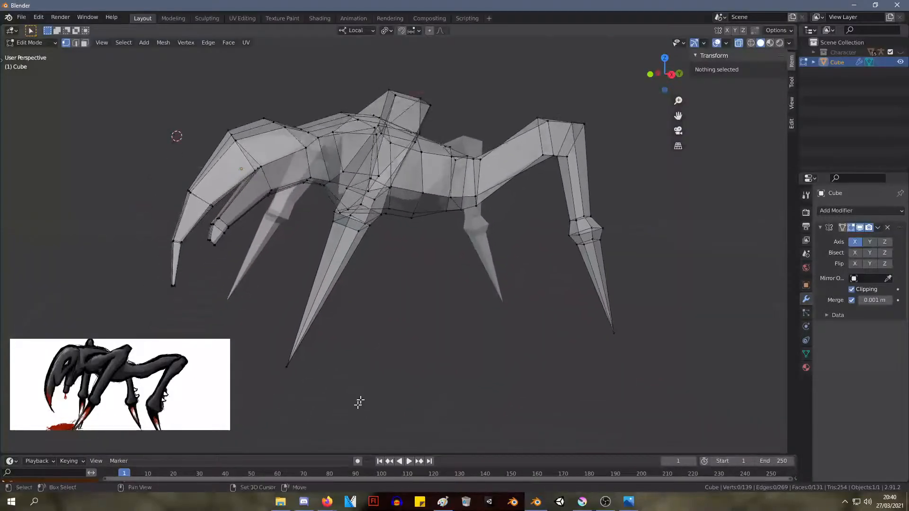
{"action": "left_click_drag", "start_coordinate": [351, 416], "coordinate": [259, 294]}
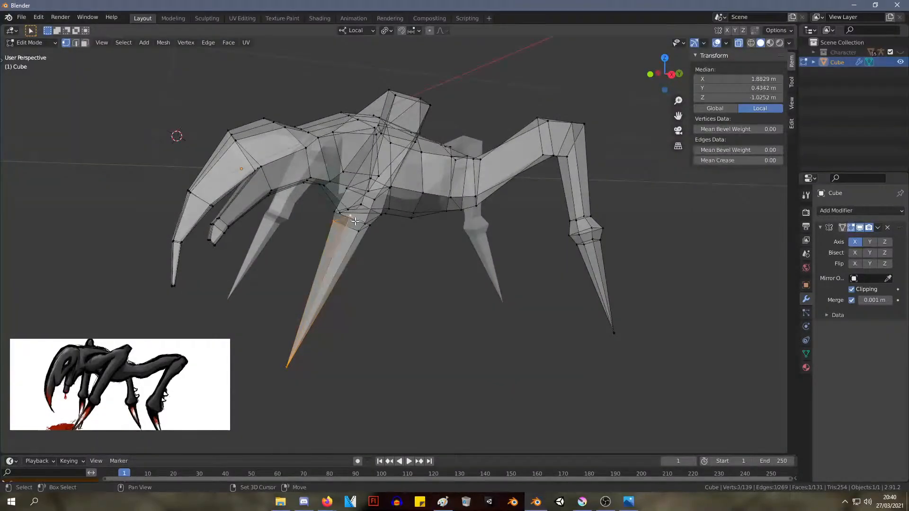
{"action": "key", "text": "s"}
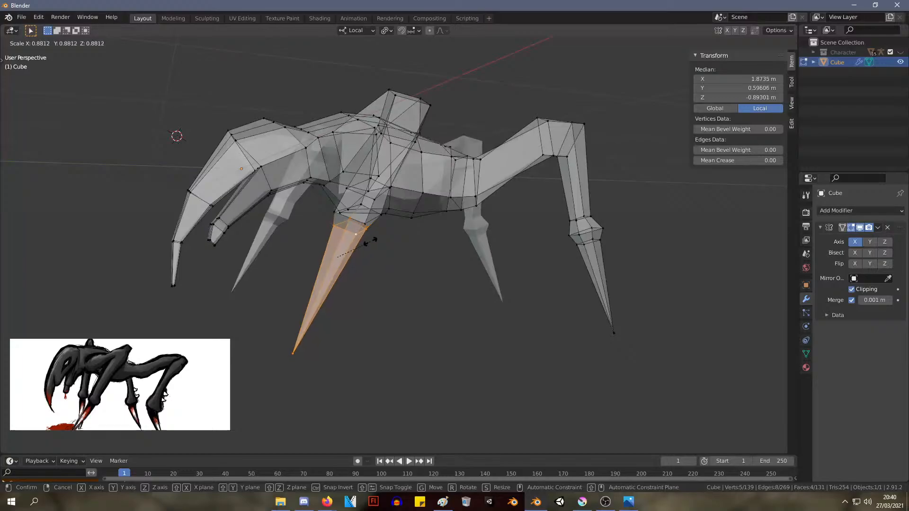
{"action": "left_click", "coordinate": [372, 242]}
{"action": "middle_click_drag", "start_coordinate": [372, 241], "coordinate": [453, 368]}
{"action": "key", "text": "g"}
{"action": "left_click", "coordinate": [412, 257]}
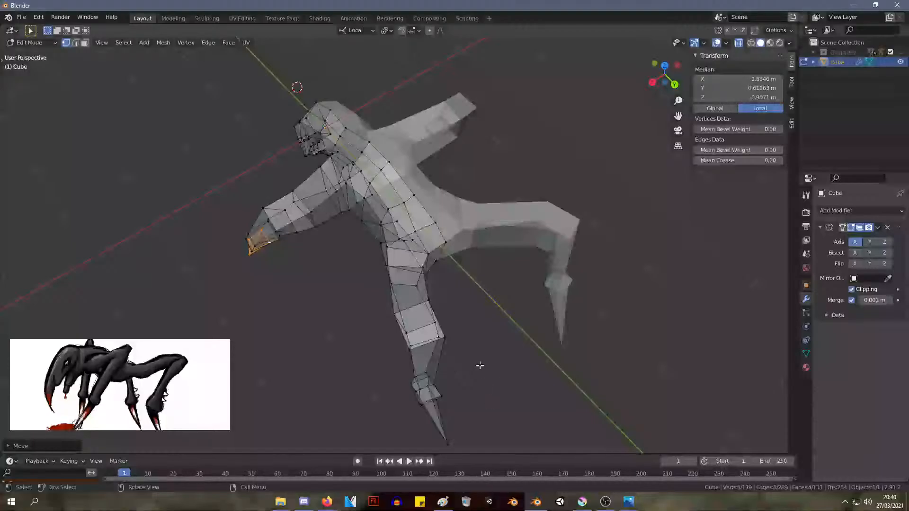
Rotate the back leg's upper bend by a few degrees
{"action": "left_click_drag", "start_coordinate": [381, 302], "coordinate": [380, 302]}
{"action": "key", "text": "g"}
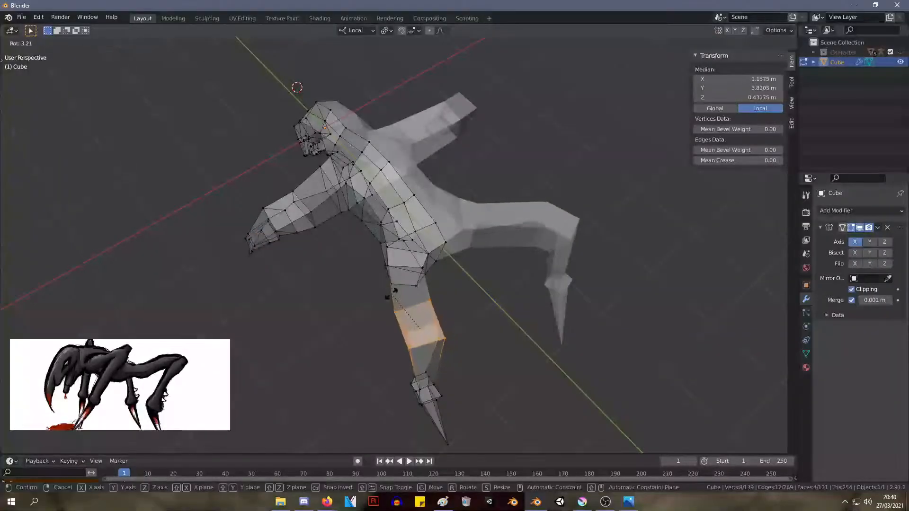
{"action": "left_click", "coordinate": [399, 295]}
{"action": "middle_click_drag", "start_coordinate": [474, 298], "coordinate": [562, 238]}
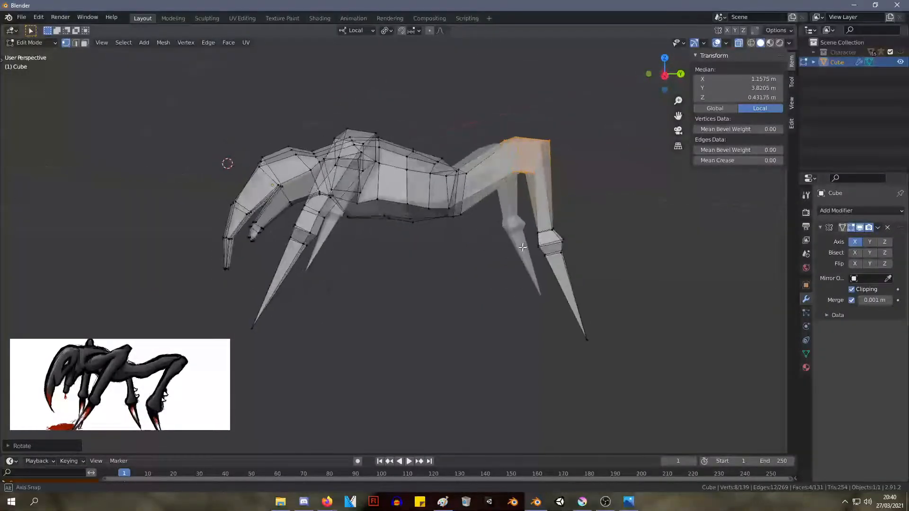
Move the tip of the back leg's spike outward to about X 1.6 m, Y 4.81 m, Z -2.16 m
{"action": "middle_click_drag", "start_coordinate": [442, 254], "coordinate": [342, 377]}
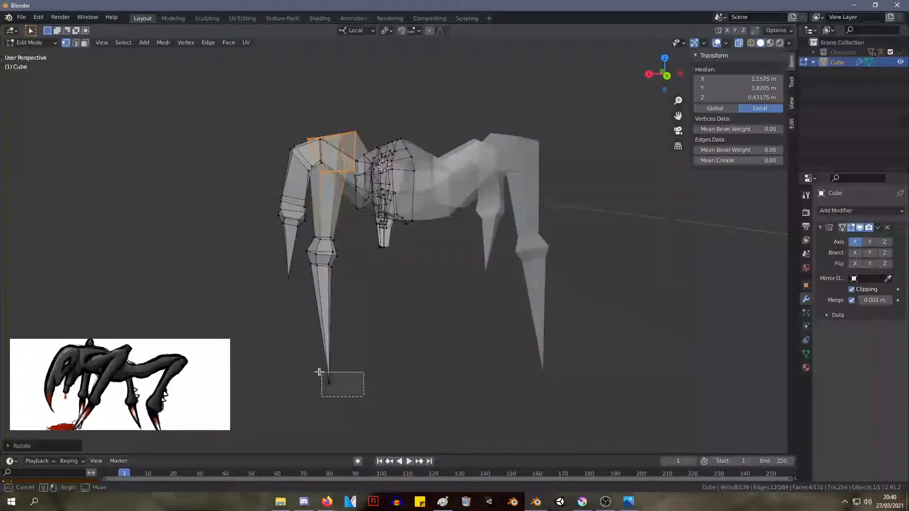
{"action": "left_click_drag", "start_coordinate": [318, 372], "coordinate": [317, 372]}
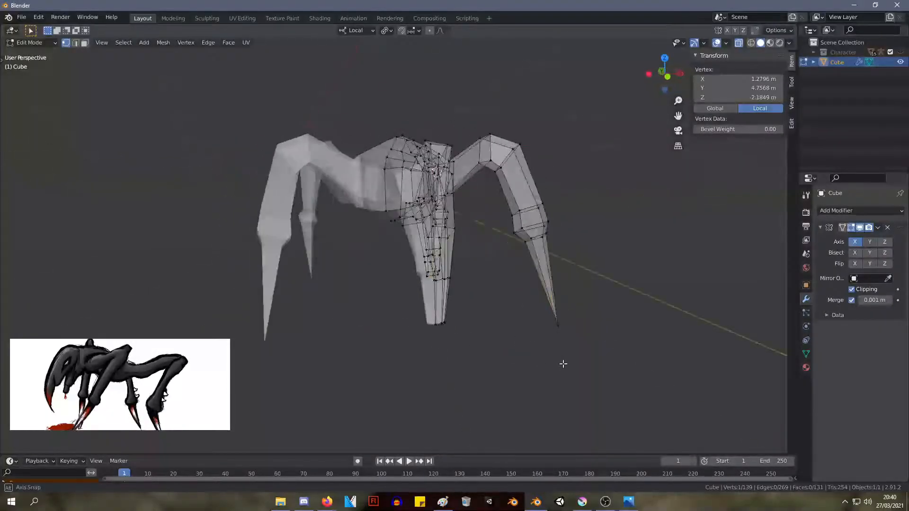
{"action": "key", "text": "g"}
{"action": "key", "text": "x"}
{"action": "left_click", "coordinate": [290, 360]}
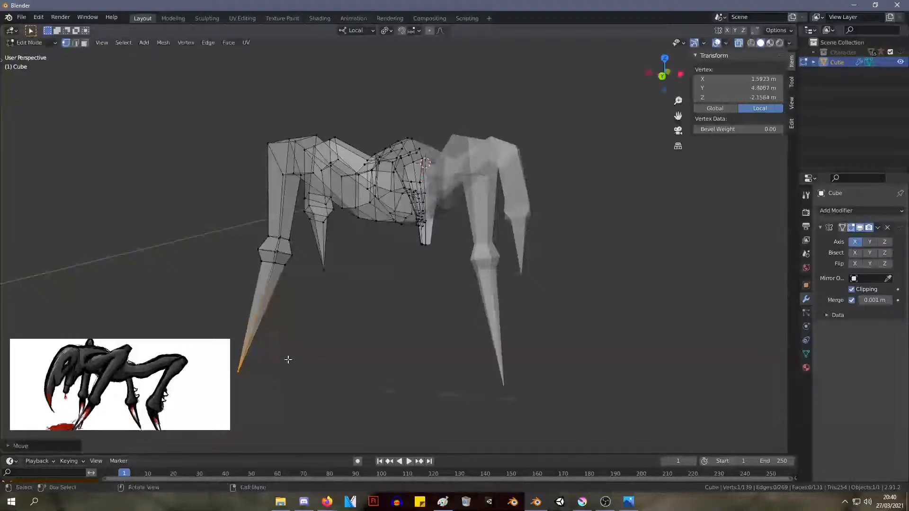
{"action": "middle_click_drag", "start_coordinate": [424, 285], "coordinate": [593, 294]}
{"action": "middle_click_drag", "start_coordinate": [647, 275], "coordinate": [616, 298]}
{"action": "middle_click_drag", "start_coordinate": [514, 287], "coordinate": [537, 280]}
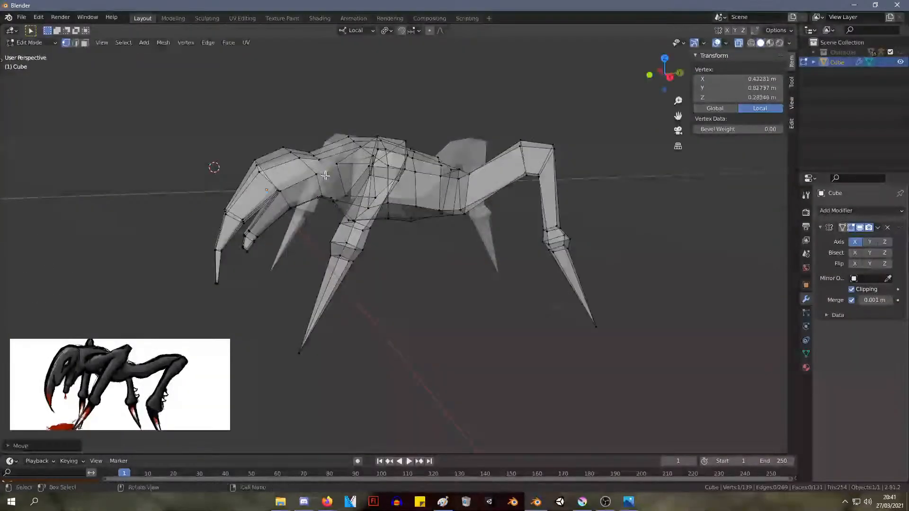
Reposition the side vertices around the front leg's shoulder to smooth its join with the body
{"action": "middle_click_drag", "start_coordinate": [326, 166], "coordinate": [446, 226]}
{"action": "middle_click_drag", "start_coordinate": [448, 240], "coordinate": [439, 221]}
{"action": "scroll", "coordinate": [445, 241], "scroll_direction": "up", "scroll_amount": 1}
{"action": "left_click", "coordinate": [448, 224]}
{"action": "key", "text": "g"}
{"action": "left_click", "coordinate": [444, 224]}
{"action": "key", "text": "g"}
{"action": "left_click", "coordinate": [388, 168]}
{"action": "key", "text": "g"}
{"action": "left_click", "coordinate": [384, 164]}
Move the body edge just behind the front leg's shoulder along local Y to a median of about Y 1.48 m
{"action": "left_click", "coordinate": [337, 221], "text": "shift"}
{"action": "key", "text": "g"}
{"action": "key", "text": "x"}
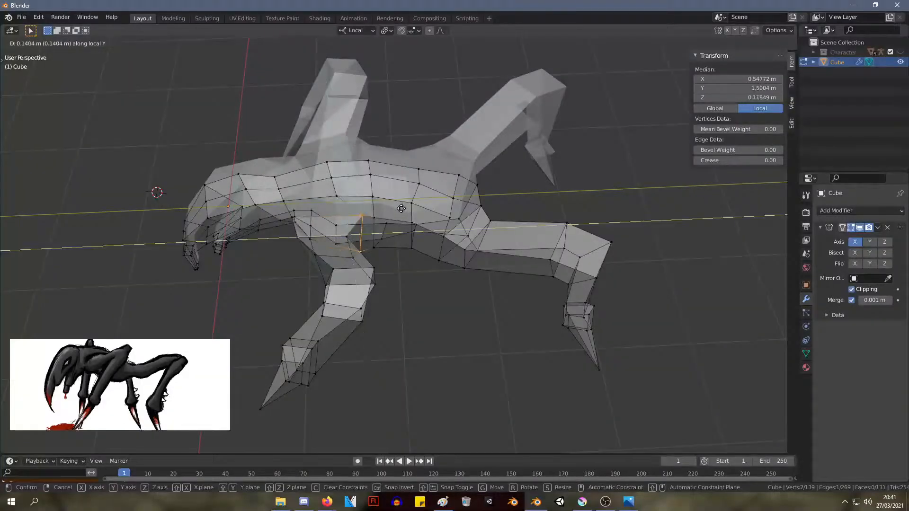
{"action": "left_click", "coordinate": [407, 210]}
{"action": "mouse_move", "coordinate": [406, 209]}
{"action": "middle_mouse_down"}
{"action": "mouse_move", "coordinate": [418, 233]}
{"action": "mouse_move", "coordinate": [400, 223]}
{"action": "middle_mouse_up"}
{"action": "key", "text": "g"}
{"action": "key", "text": "z"}
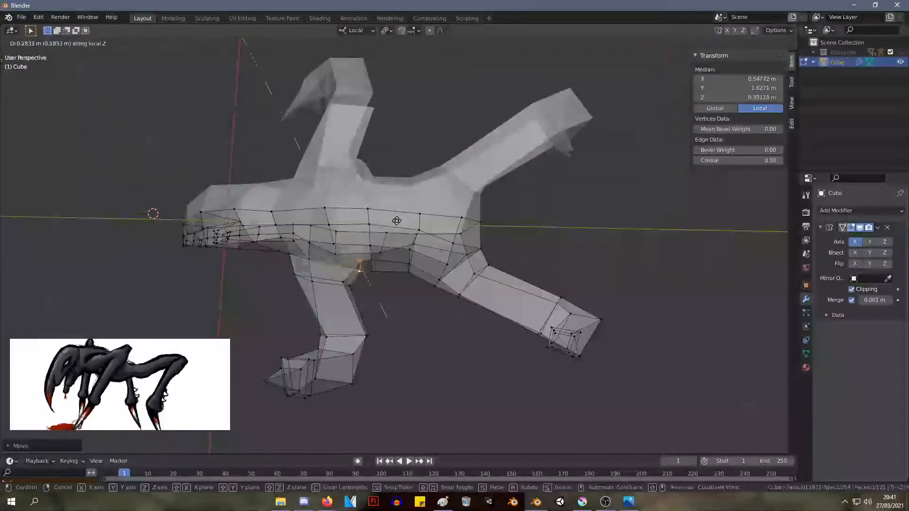
{"action": "key", "text": "y"}
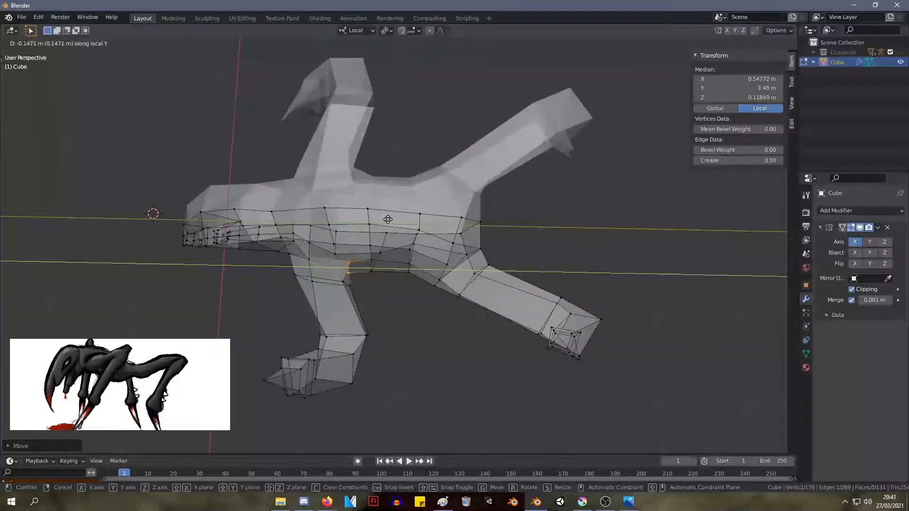
{"action": "left_click", "coordinate": [388, 220]}
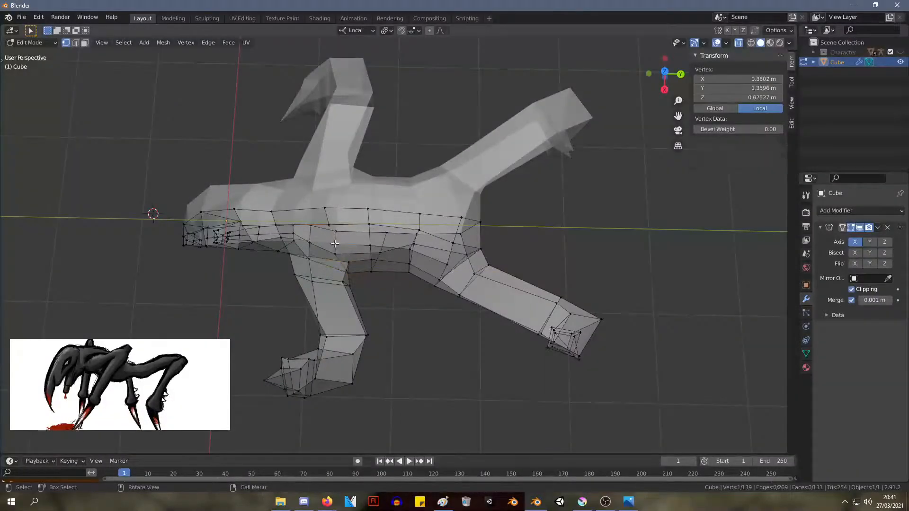
Edge-slide the back edges above the front leg's shoulder to a median of about Y 1.37 m
{"action": "key", "text": "g"}
{"action": "key", "text": "g"}
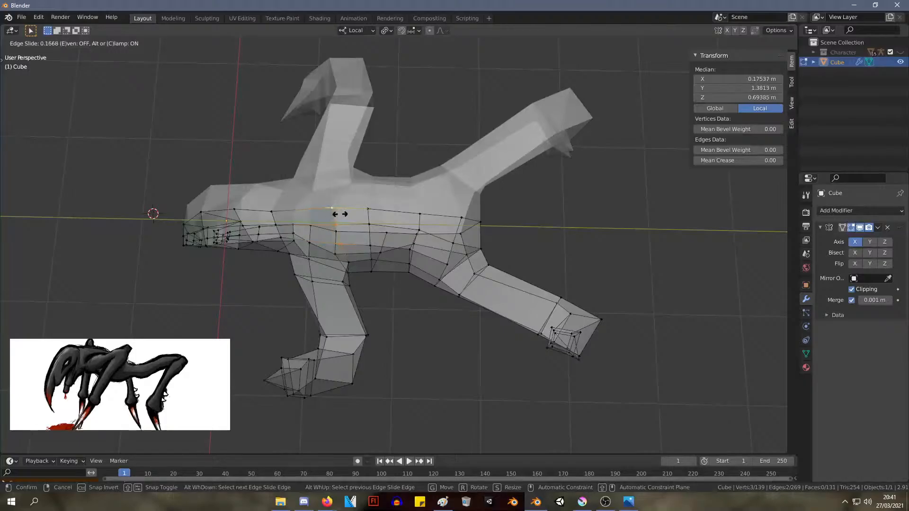
{"action": "left_click", "coordinate": [340, 214]}
{"action": "middle_click_drag", "start_coordinate": [339, 214], "coordinate": [367, 172]}
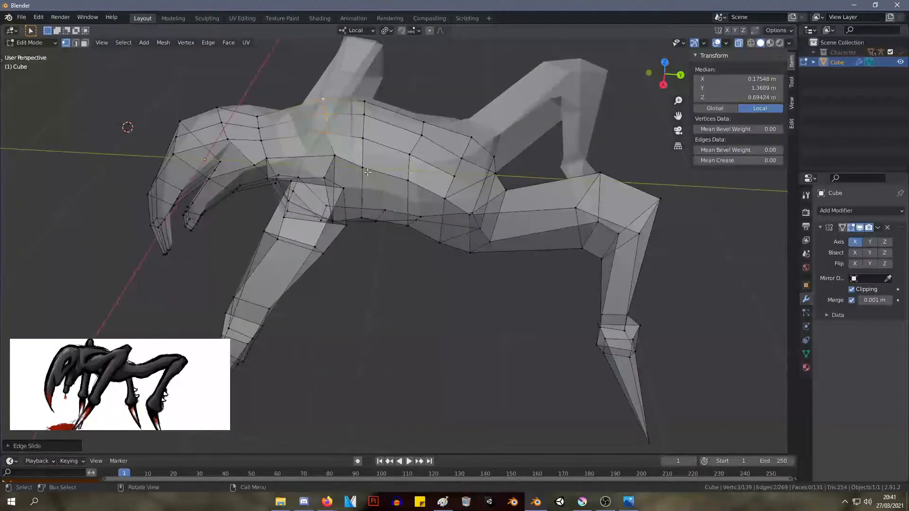
Edge-slide the two body loops behind the shoulder to medians of about Y 1.82 m and Y 2.22 m
{"action": "key", "text": "g"}
{"action": "key", "text": "g"}
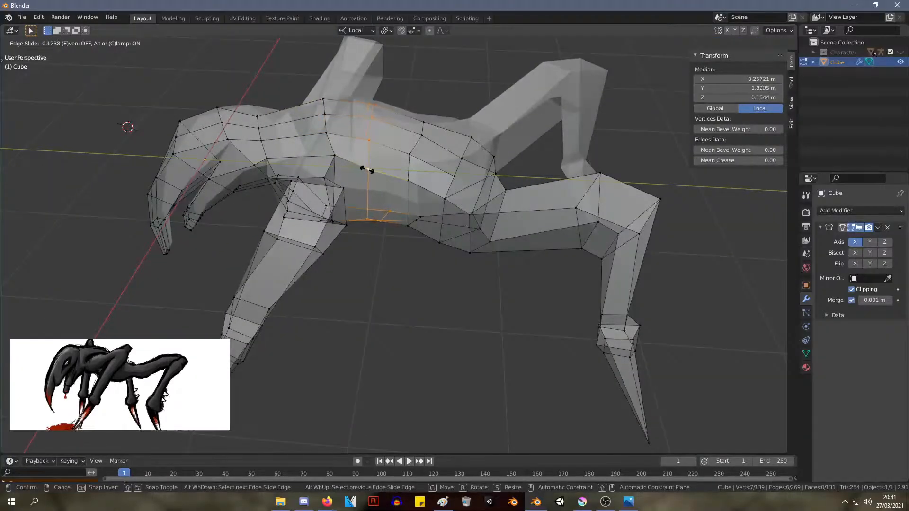
{"action": "left_click", "coordinate": [368, 170]}
{"action": "key", "text": "g"}
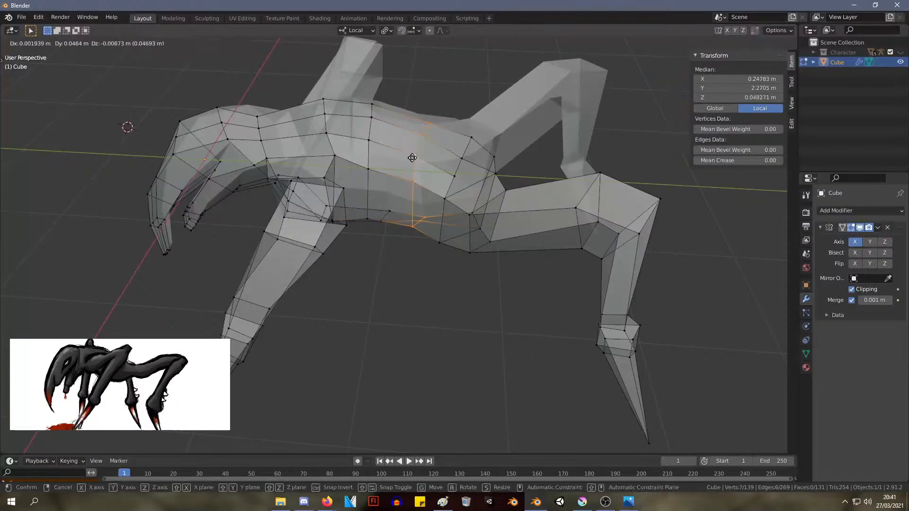
{"action": "key", "text": "g"}
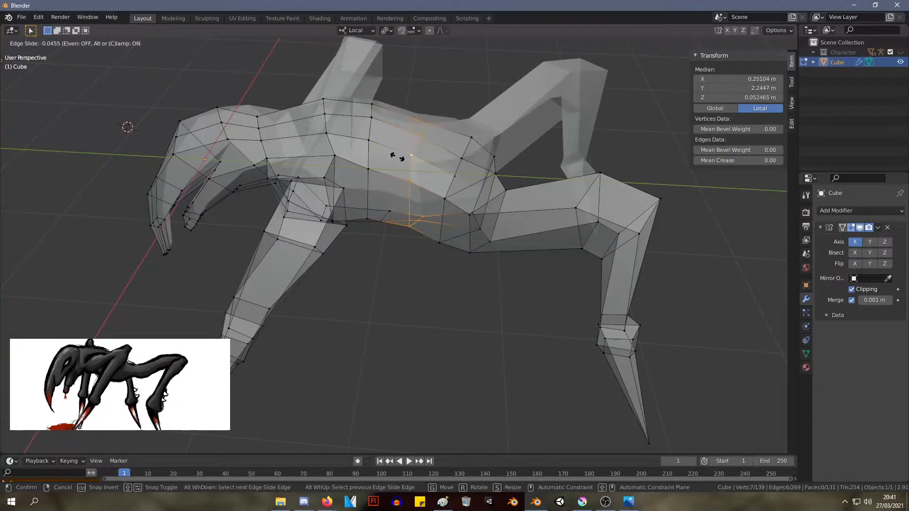
{"action": "left_click", "coordinate": [396, 156]}
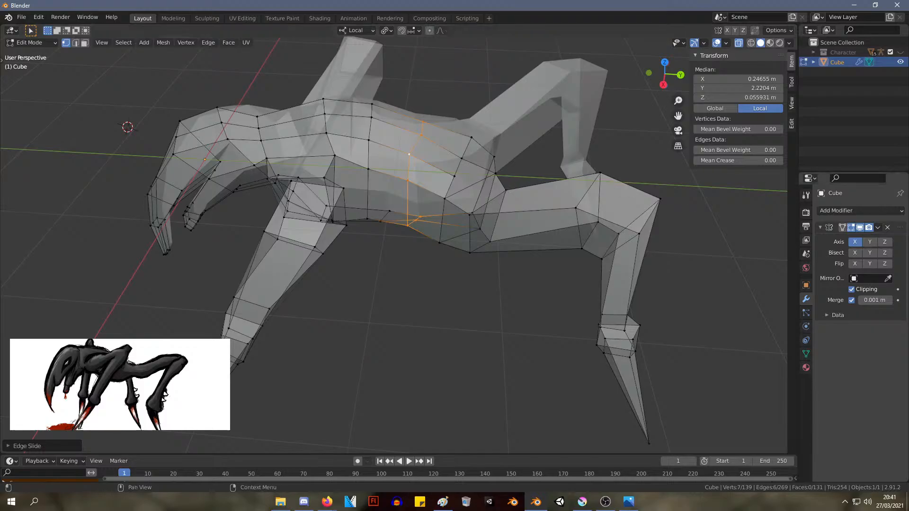
Edge-slide the first body loop behind the front leg's shoulder farther forward, toward the head
{"action": "key", "text": "alt+Tab"}
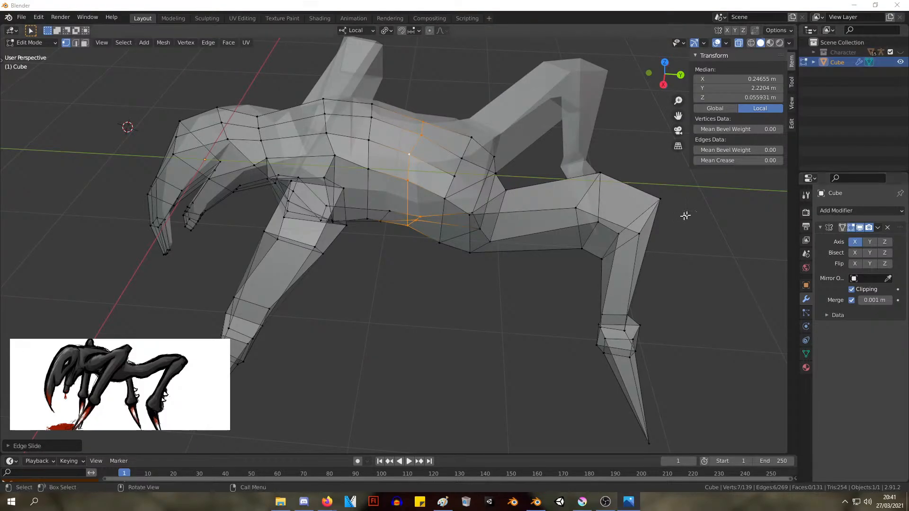
{"action": "middle_click_drag", "start_coordinate": [488, 156], "coordinate": [374, 143]}
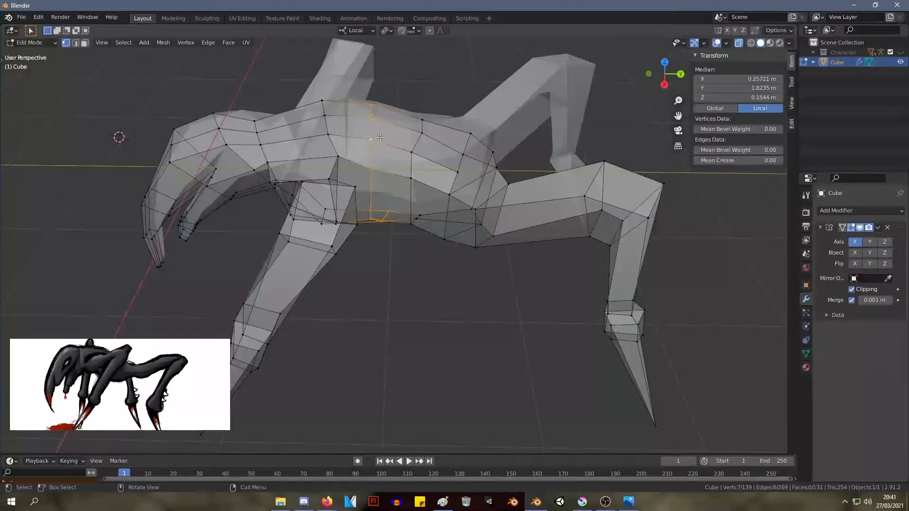
{"action": "key", "text": "g"}
{"action": "right_click", "coordinate": [358, 121]}
{"action": "key", "text": "g"}
{"action": "key", "text": "g"}
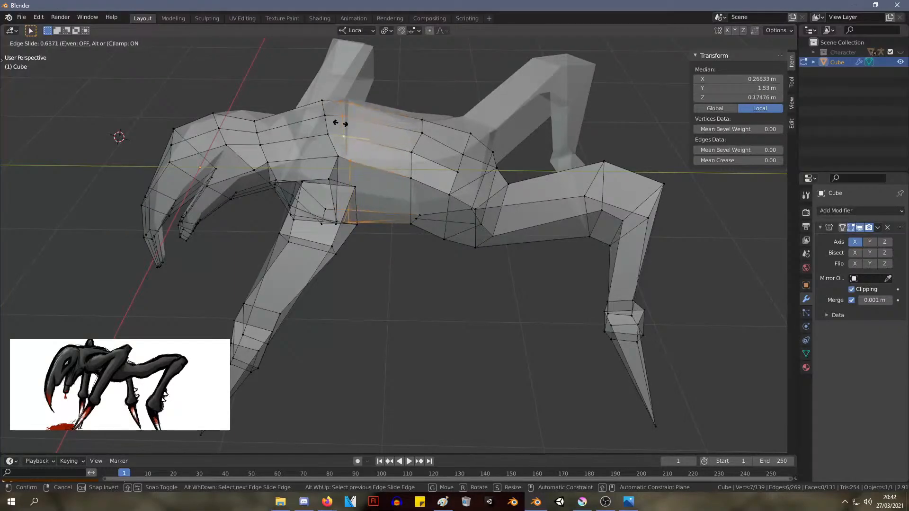
{"action": "left_click", "coordinate": [369, 112]}
Move the front vertex at the base of the front leg to about X 0.62 m, Y 0.99 m, Z 0.37 m
{"action": "middle_click_drag", "start_coordinate": [369, 113], "coordinate": [511, 263]}
{"action": "left_click", "coordinate": [296, 291], "text": "shift"}
{"action": "left_click", "coordinate": [459, 263]}
{"action": "key", "text": "g"}
{"action": "left_click", "coordinate": [454, 249]}
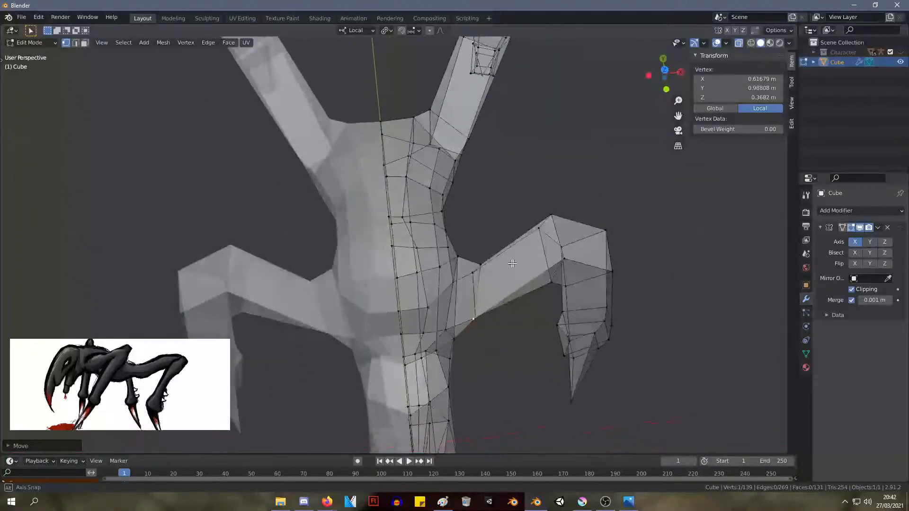
Move the top vertex of the front leg's upper bend to about X 1.31 m, Y 1.28 m, Z 0.78 m
{"action": "scroll", "coordinate": [571, 266], "scroll_direction": "up", "scroll_amount": 1}
{"action": "left_click", "coordinate": [613, 263]}
{"action": "key", "text": "g"}
{"action": "left_click", "coordinate": [614, 271]}
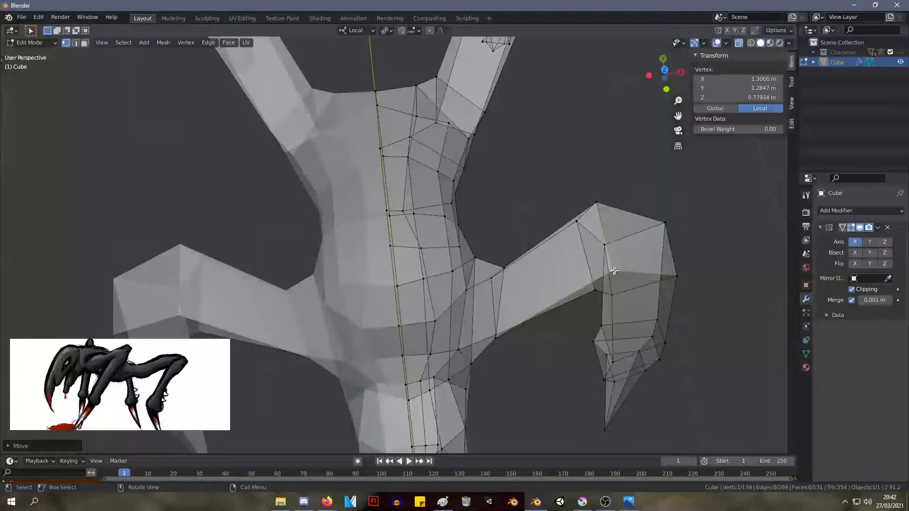
Move the rear vertex at the base of the front leg to about X 0.68 m, Y 1.44 m, Z 0.40 m
{"action": "left_click", "coordinate": [505, 270]}
{"action": "key", "text": "g"}
{"action": "left_click", "coordinate": [494, 273]}
{"action": "middle_click_drag", "start_coordinate": [499, 272], "coordinate": [483, 170]}
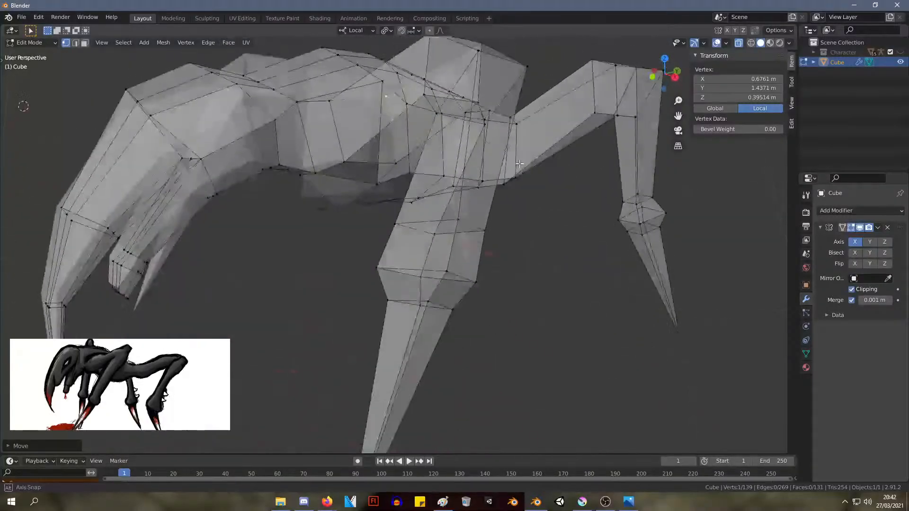
{"action": "scroll", "coordinate": [523, 167], "scroll_direction": "down", "scroll_amount": 3}
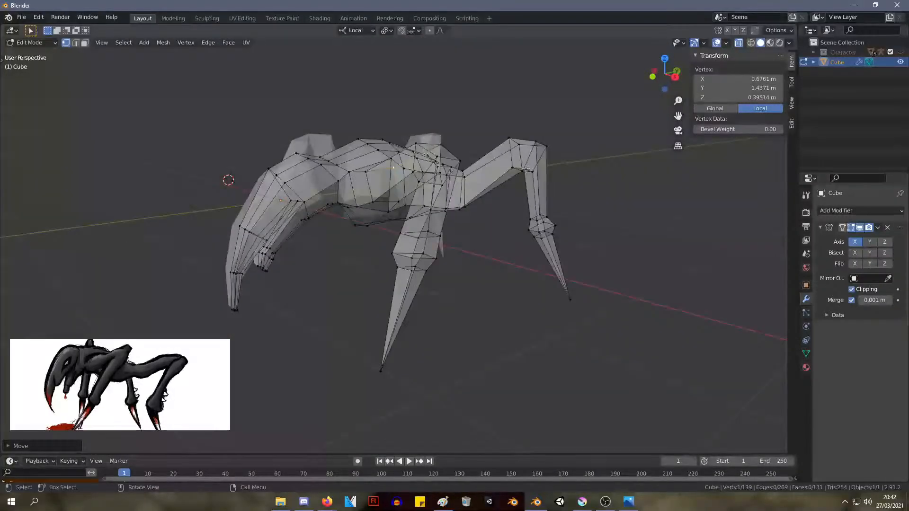
Widen the rear leg's base by moving its inner edge to about X 0.42 m, Y 3.21 m and its outer edge to X 0.93 m, Y 2.72 m
{"action": "key", "text": "KP_1"}
{"action": "key", "text": "KP_3"}
{"action": "middle_click_drag", "start_coordinate": [212, 133], "coordinate": [468, 248]}
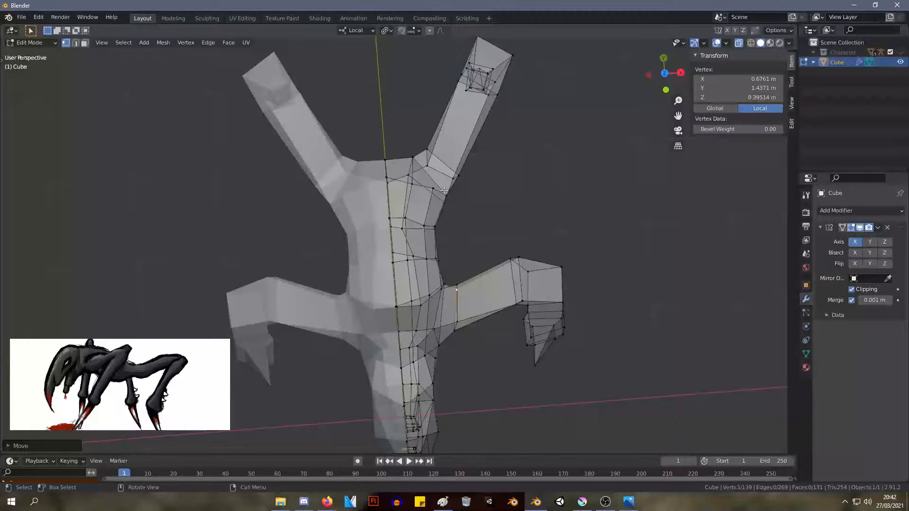
{"action": "left_click_drag", "start_coordinate": [446, 161], "coordinate": [446, 161]}
{"action": "key", "text": "g"}
{"action": "left_click", "coordinate": [449, 162]}
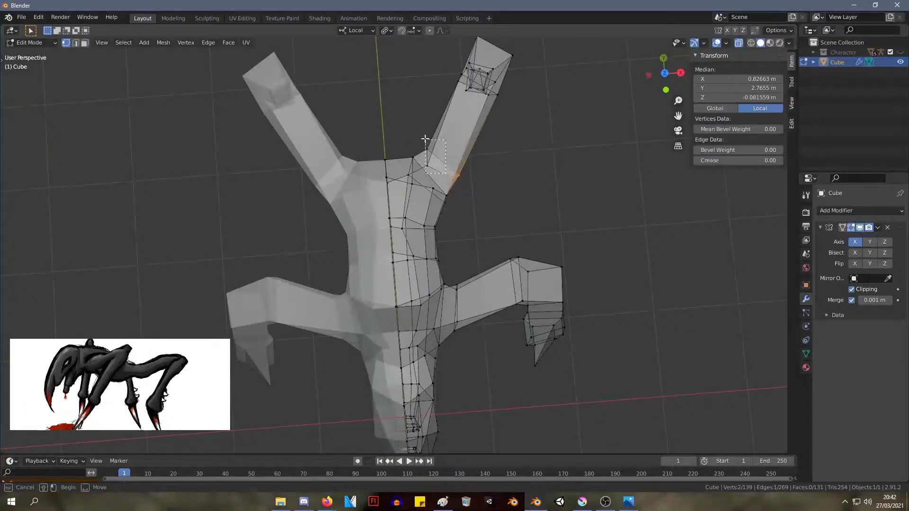
{"action": "key", "text": "g"}
{"action": "left_click", "coordinate": [421, 121]}
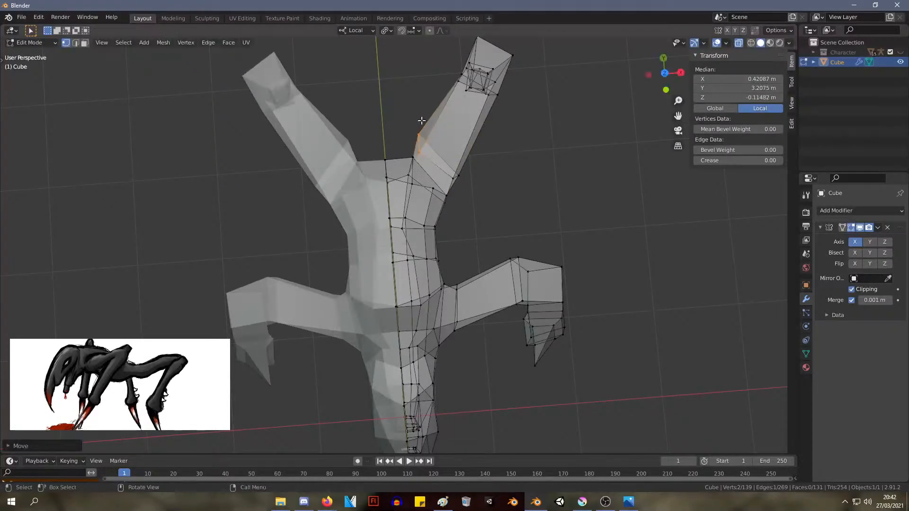
{"action": "key", "text": "g"}
{"action": "left_click", "coordinate": [459, 155]}
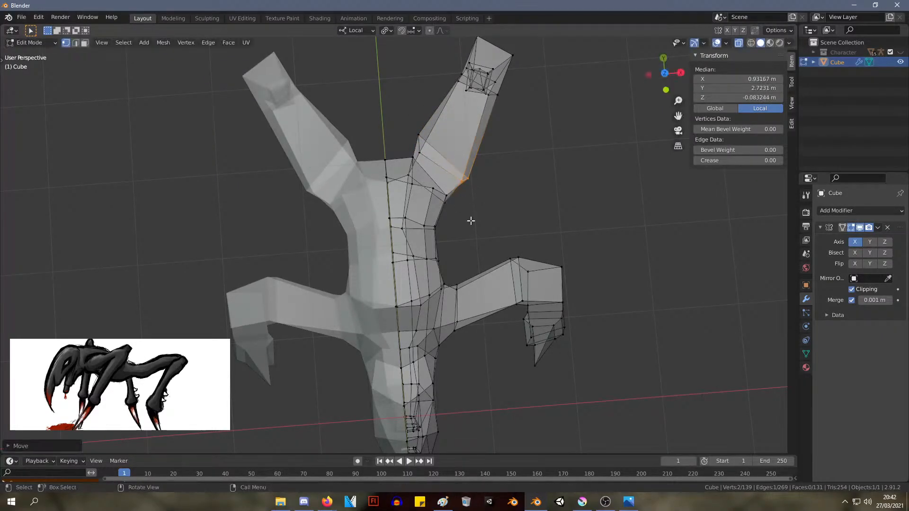
Reposition the body vertices beside the rear leg's base, bringing the upper hip vertex to about X 0.39 m, Y 2.57 m, Z 0.33 m
{"action": "key", "text": "g"}
{"action": "left_click", "coordinate": [440, 196]}
{"action": "left_click_drag", "start_coordinate": [419, 163], "coordinate": [408, 154]}
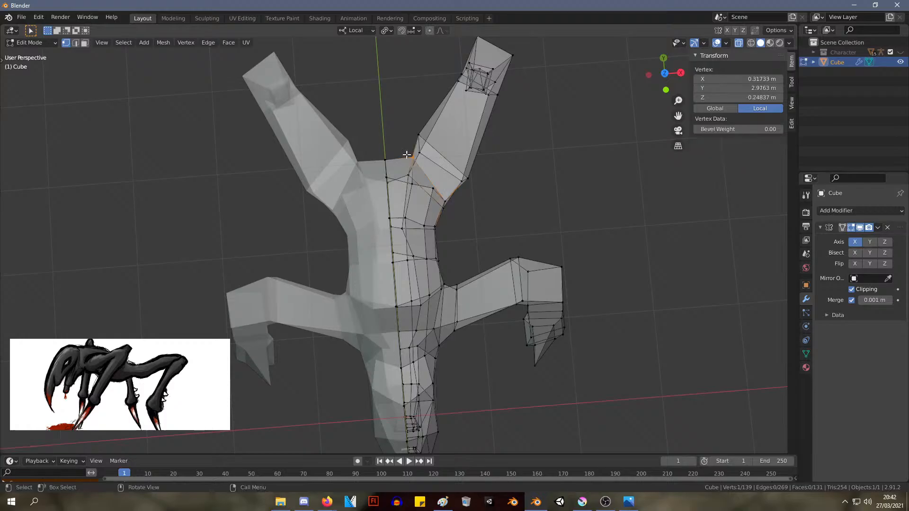
{"action": "key", "text": "g"}
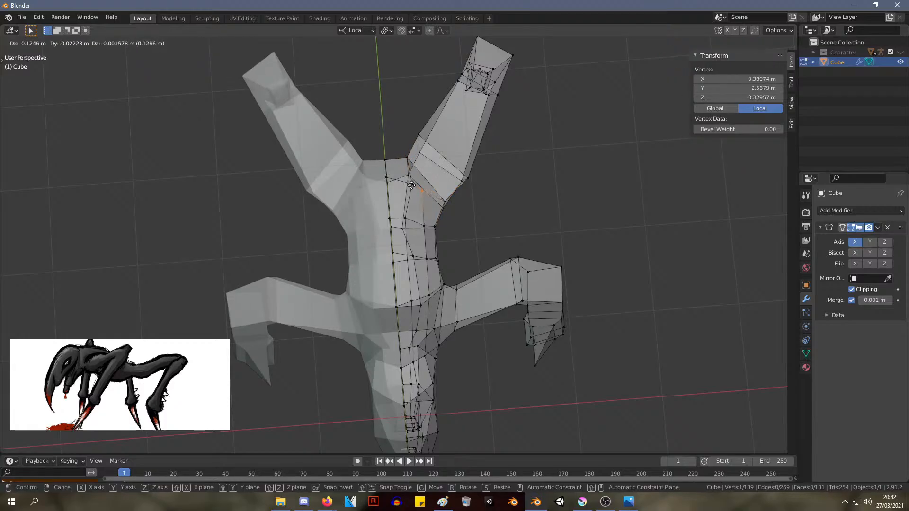
{"action": "left_click", "coordinate": [412, 185]}
Move the rear hip's two side vertices to about X 0.63 m, Y 2.57 m, Z 0.26 m and X 0.87 m, Y 2.72 m, Z 0.25 m
{"action": "middle_click_drag", "start_coordinate": [411, 185], "coordinate": [444, 148]}
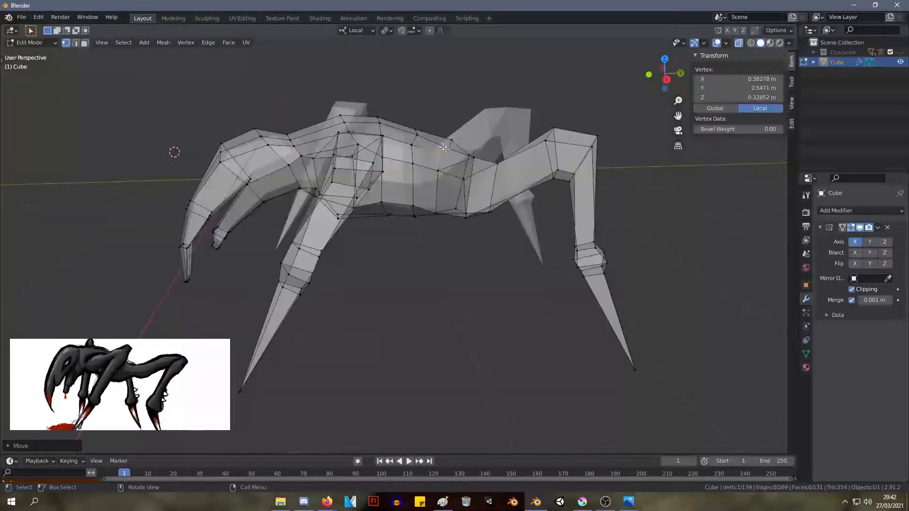
{"action": "key", "text": "g"}
{"action": "left_click", "coordinate": [441, 173]}
{"action": "scroll", "coordinate": [529, 168], "scroll_direction": "up", "scroll_amount": 4}
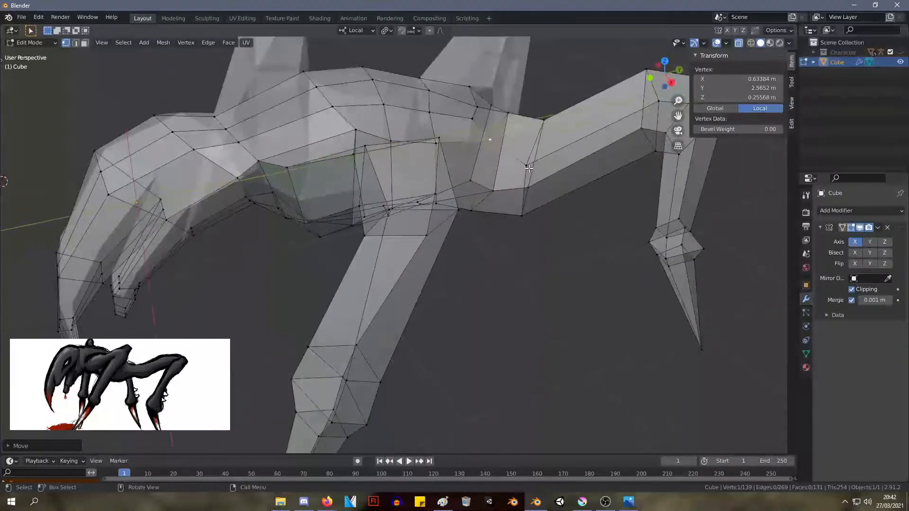
{"action": "key", "text": "g"}
{"action": "left_click", "coordinate": [527, 156]}
{"action": "key", "text": "g"}
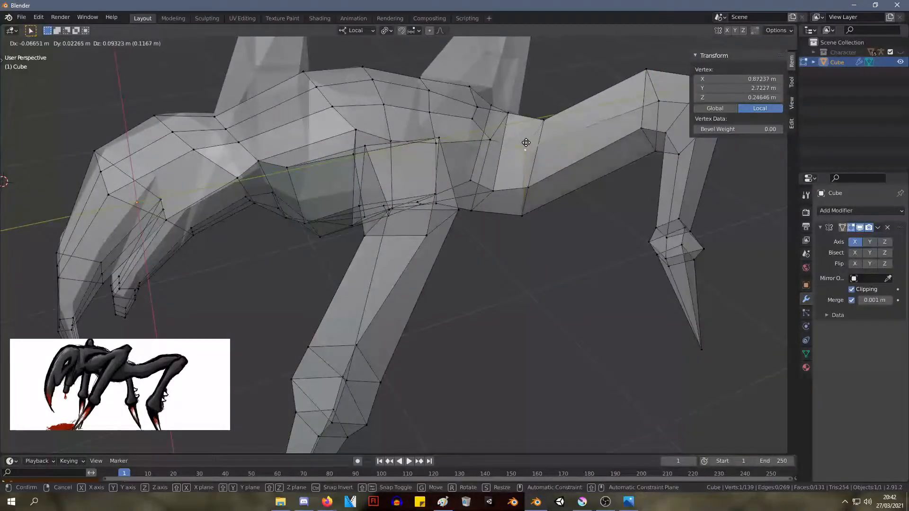
{"action": "left_click", "coordinate": [526, 142]}
Raise the outer upper vertex at the rear leg's base to about X 0.84 m, Y 2.76 m, Z 0.33 m
{"action": "middle_click_drag", "start_coordinate": [526, 142], "coordinate": [420, 179]}
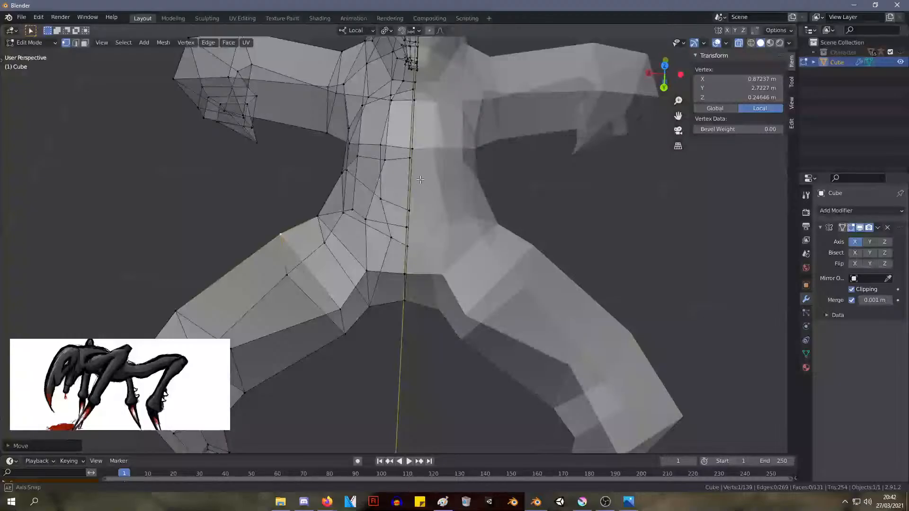
{"action": "middle_click_drag", "start_coordinate": [288, 149], "coordinate": [533, 120]}
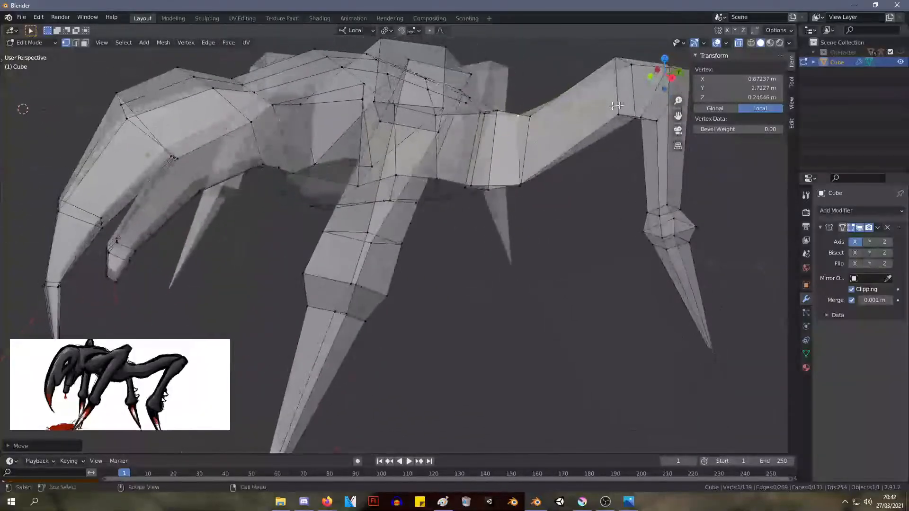
{"action": "left_click", "coordinate": [533, 121], "text": "shift"}
{"action": "middle_click_drag", "start_coordinate": [529, 106], "coordinate": [408, 337]}
{"action": "left_click", "coordinate": [415, 365]}
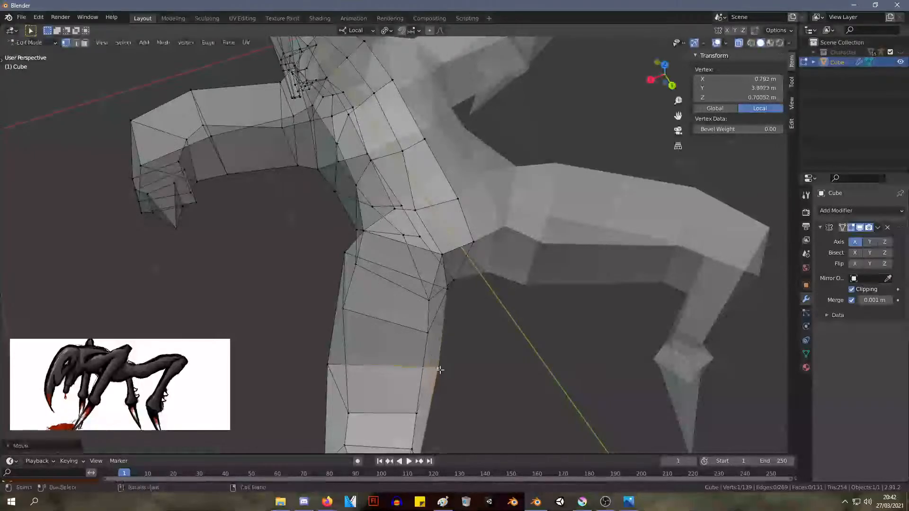
{"action": "middle_click_drag", "start_coordinate": [433, 366], "coordinate": [560, 141]}
{"action": "key", "text": "g"}
{"action": "left_click", "coordinate": [421, 346]}
{"action": "scroll", "coordinate": [412, 191], "scroll_direction": "down", "scroll_amount": 7}
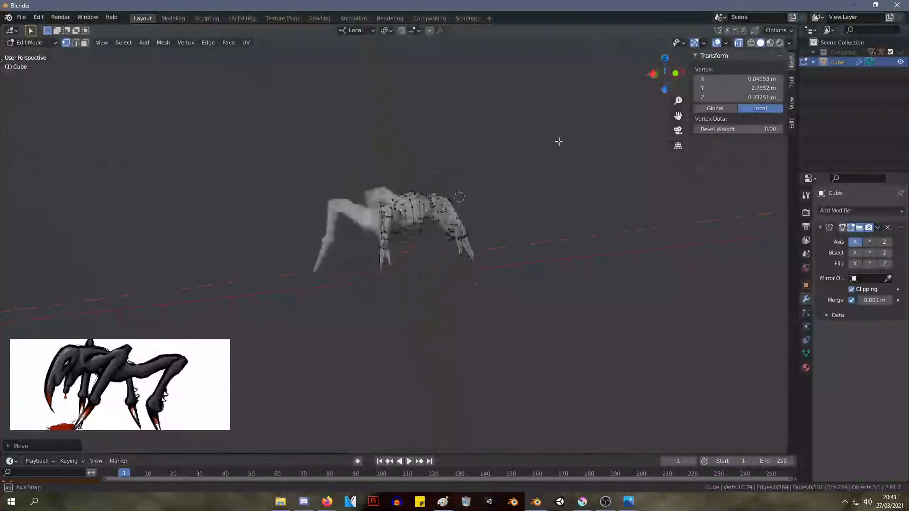
Try to add a loop cut to the rear leg's upper segment, scale it up about 1.32 times and shift its lower edge
{"action": "mouse_move", "coordinate": [503, 192]}
{"action": "middle_mouse_down"}
{"action": "mouse_move", "coordinate": [430, 197]}
{"action": "mouse_move", "coordinate": [447, 223]}
{"action": "mouse_move", "coordinate": [469, 226]}
{"action": "mouse_move", "coordinate": [511, 193]}
{"action": "middle_mouse_up"}
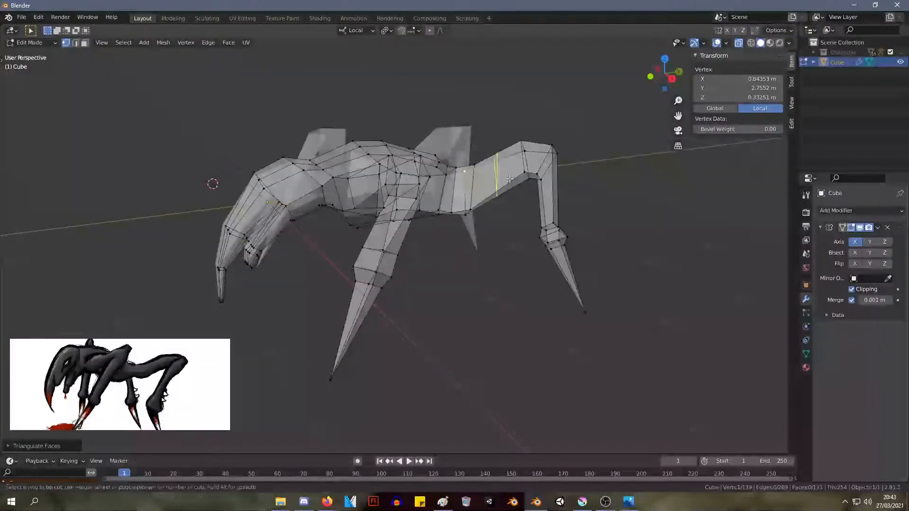
{"action": "left_click", "coordinate": [510, 179]}
{"action": "key", "text": "s"}
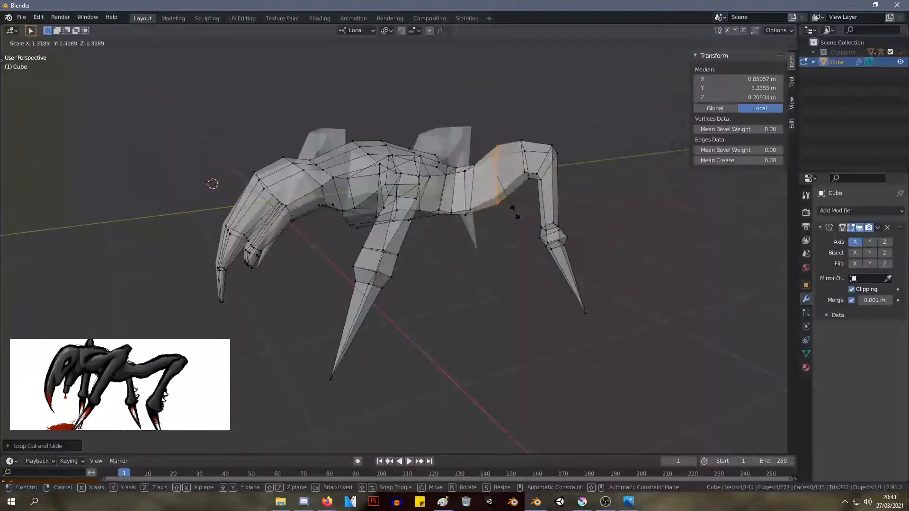
{"action": "left_click", "coordinate": [516, 212]}
{"action": "left_click_drag", "start_coordinate": [491, 179], "coordinate": [491, 179]}
{"action": "key", "text": "g"}
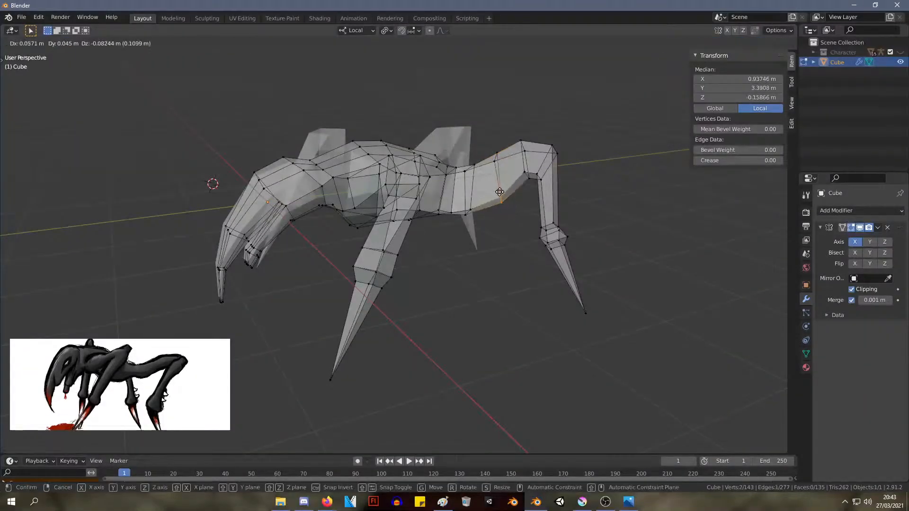
{"action": "left_click", "coordinate": [497, 190]}
{"action": "middle_click_drag", "start_coordinate": [497, 191], "coordinate": [483, 168]}
{"action": "key", "text": "ctrl+z"}
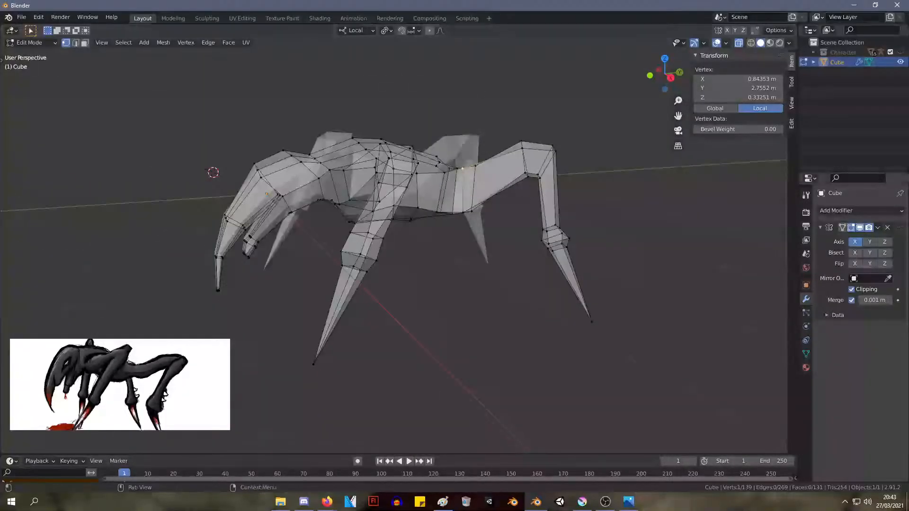
Merge the six vertices at the head's lower tip at their center
{"action": "middle_click_drag", "start_coordinate": [510, 182], "coordinate": [455, 277]}
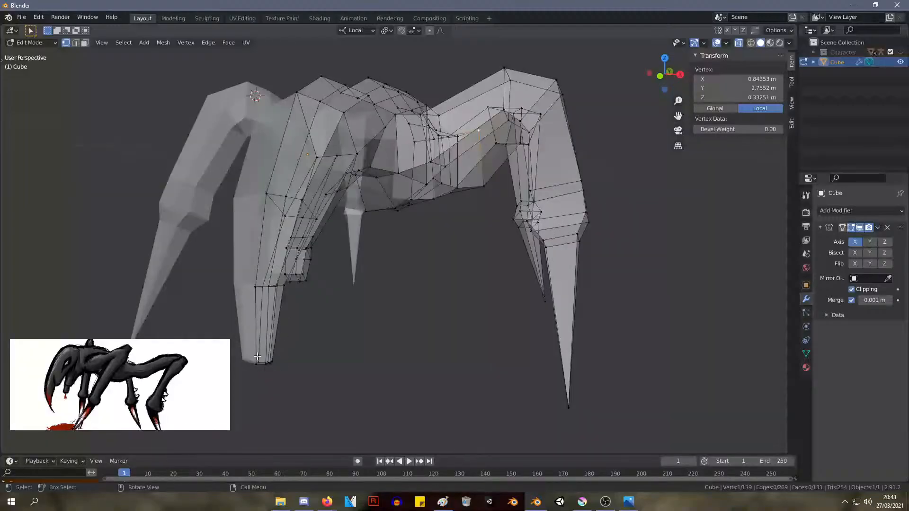
{"action": "middle_click_drag", "start_coordinate": [312, 139], "coordinate": [257, 183]}
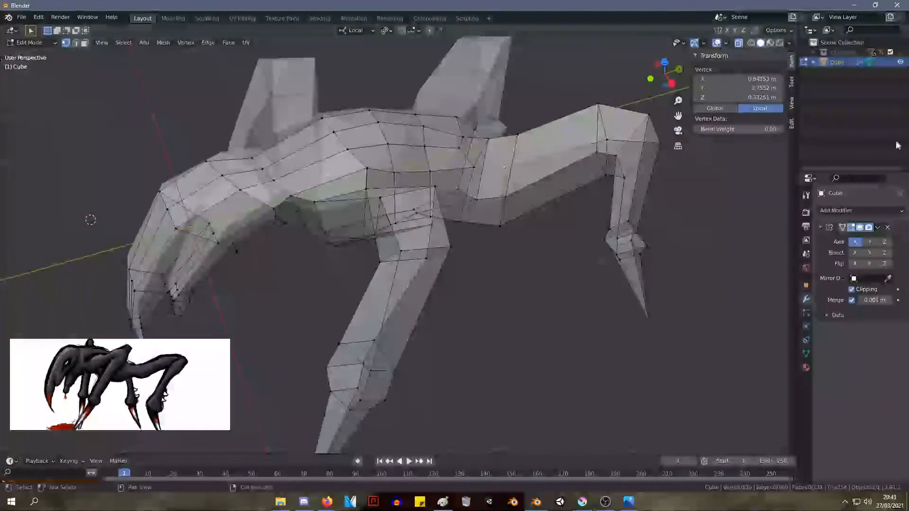
{"action": "middle_click_drag", "start_coordinate": [732, 149], "coordinate": [325, 300]}
{"action": "left_click", "coordinate": [257, 352], "text": "alt"}
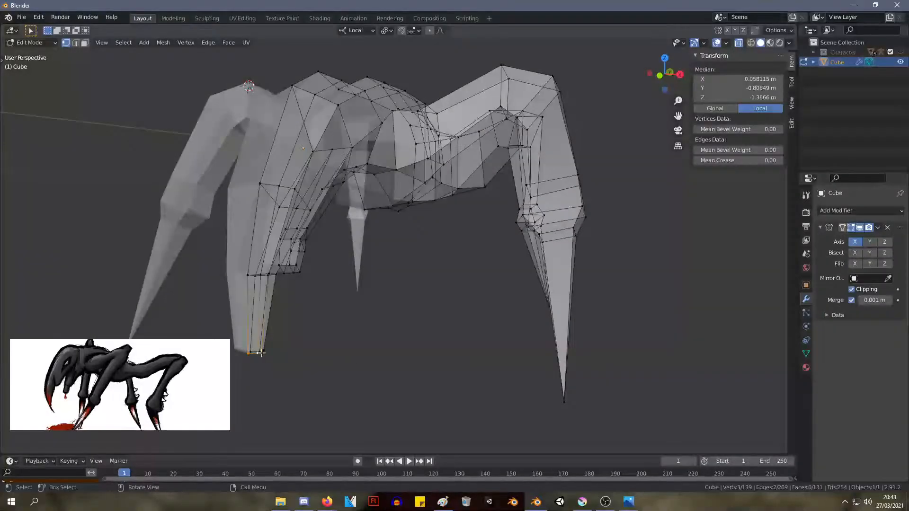
{"action": "middle_click_drag", "start_coordinate": [265, 337], "coordinate": [320, 264]}
{"action": "key", "text": "KP_1"}
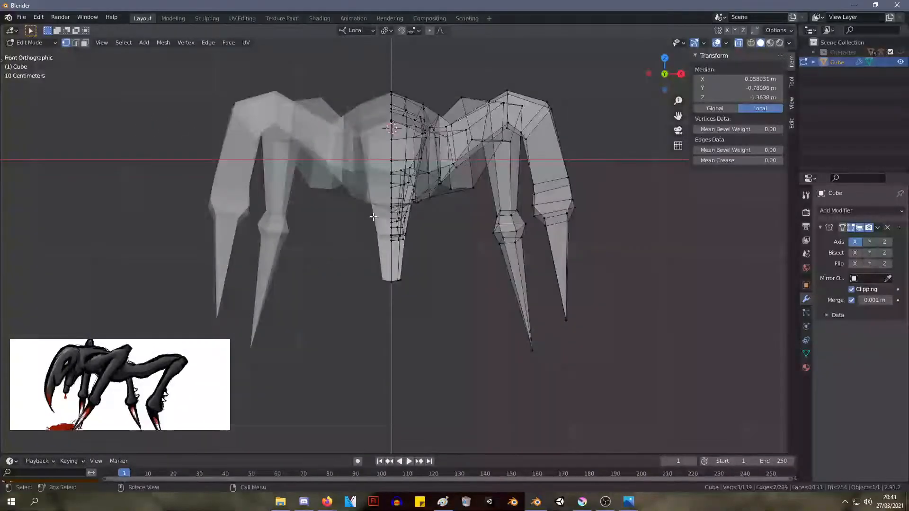
{"action": "middle_click_drag", "start_coordinate": [373, 217], "coordinate": [395, 328]}
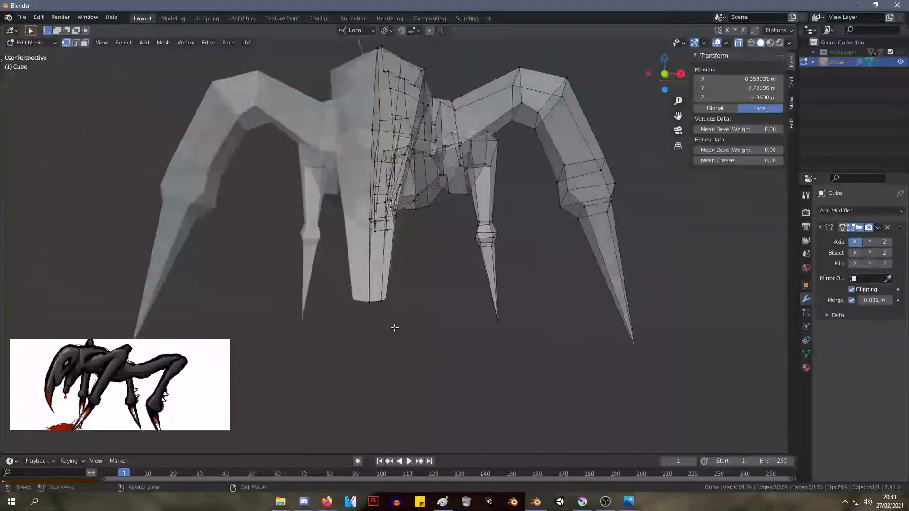
{"action": "left_click_drag", "start_coordinate": [330, 275], "coordinate": [330, 275]}
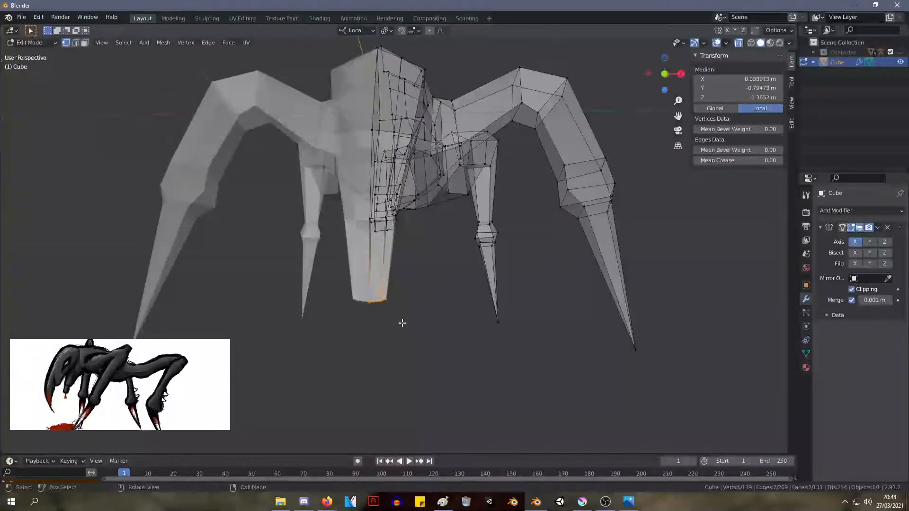
{"action": "right_click", "coordinate": [359, 325]}
{"action": "mouse_move", "coordinate": [374, 302]}
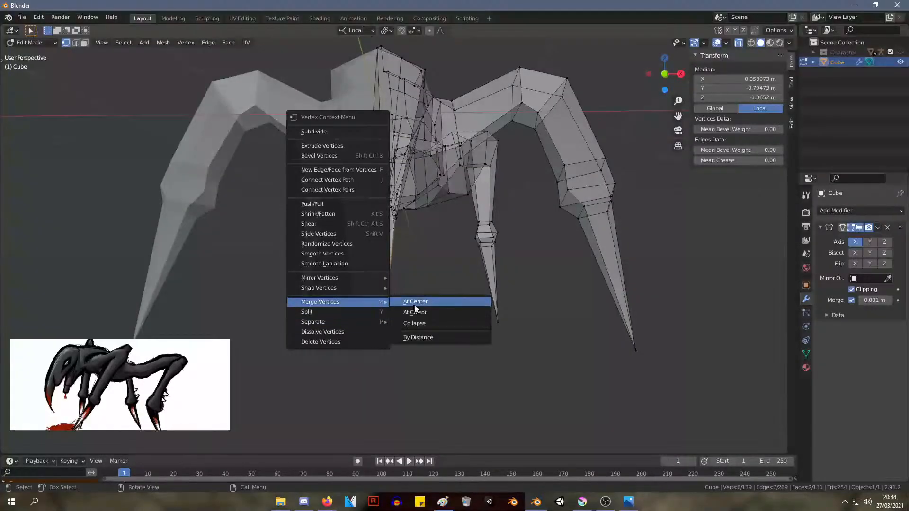
{"action": "left_click", "coordinate": [434, 301]}
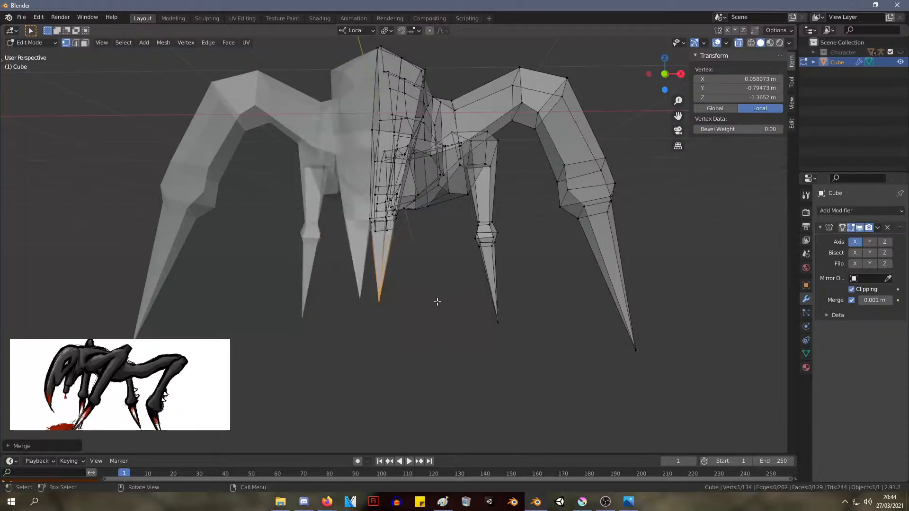
Move the merged head tip onto the mirror line and lower it to about X 0 m, Y -0.78 m, Z -1.49 m
{"action": "middle_click_drag", "start_coordinate": [436, 300], "coordinate": [426, 280]}
{"action": "key", "text": "g"}
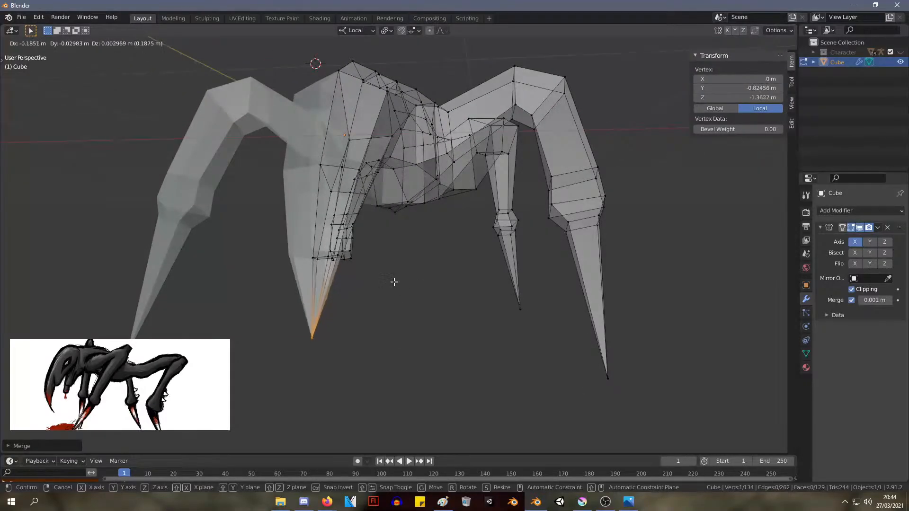
{"action": "left_click", "coordinate": [395, 282]}
{"action": "key", "text": "h"}
{"action": "key", "text": "ctrl+z"}
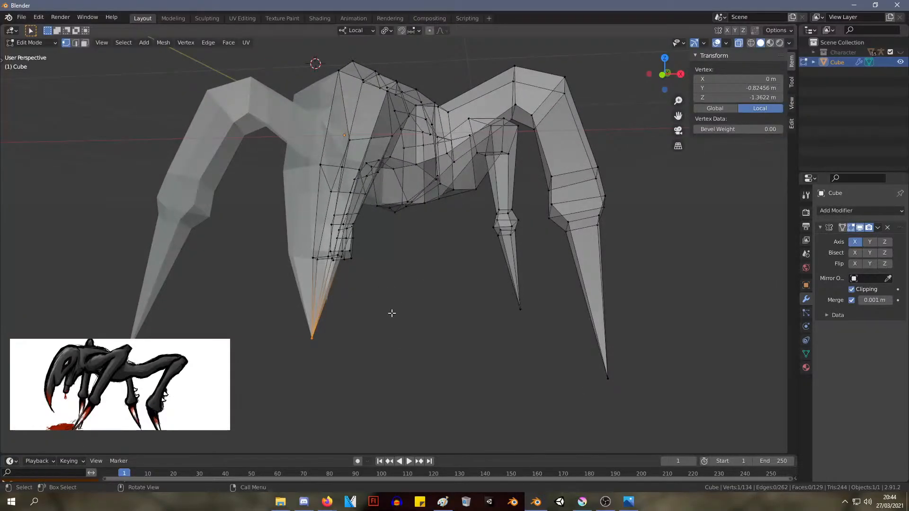
{"action": "key", "text": "g"}
{"action": "left_click", "coordinate": [441, 331]}
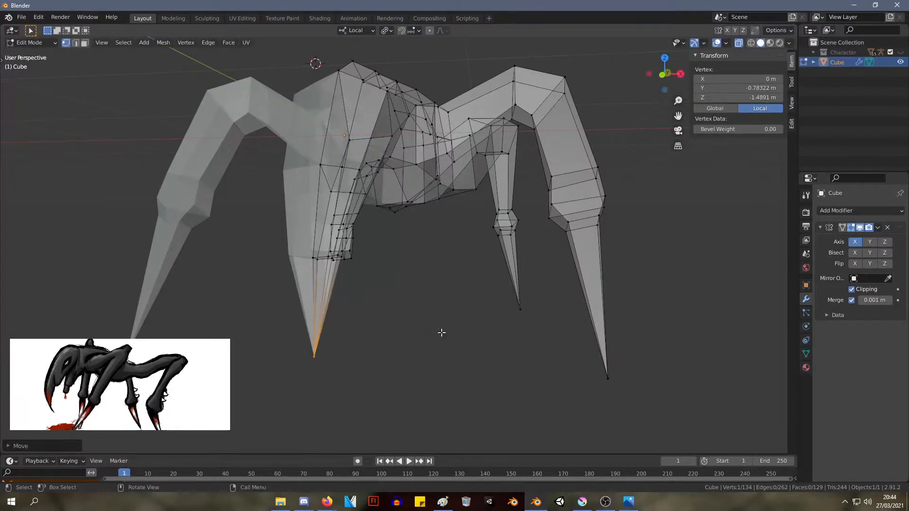
Narrow the head just above its tip by moving the four outer vertices inward to a median X of about 0.07 m
{"action": "middle_click_drag", "start_coordinate": [440, 330], "coordinate": [464, 348]}
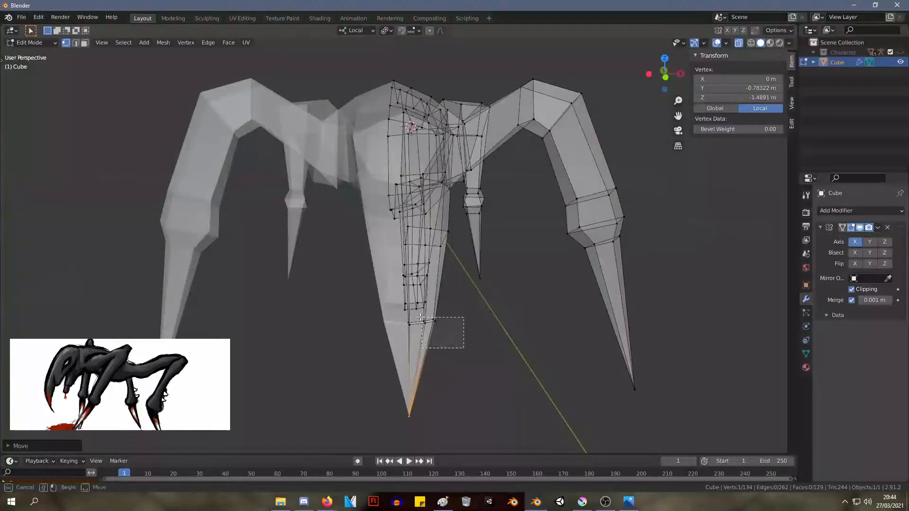
{"action": "left_click_drag", "start_coordinate": [421, 317], "coordinate": [421, 318]}
{"action": "key", "text": "g"}
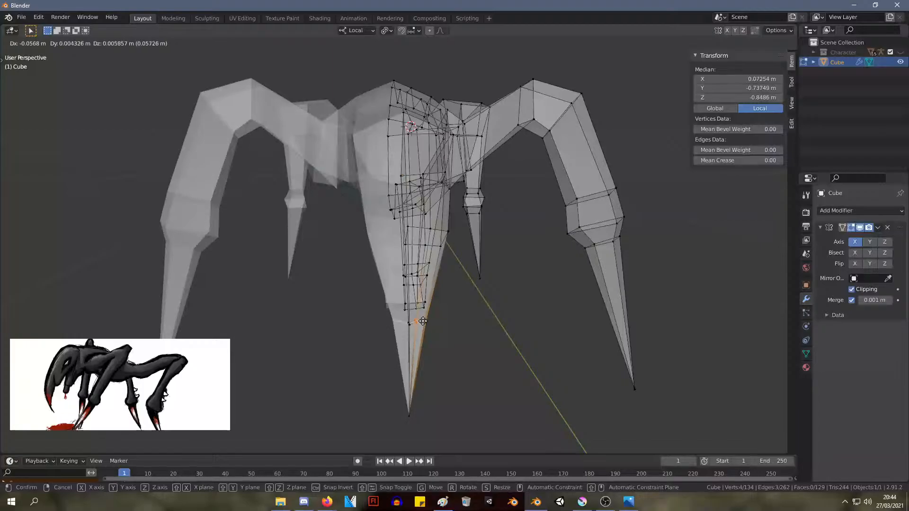
{"action": "left_click", "coordinate": [423, 322]}
{"action": "middle_click_drag", "start_coordinate": [438, 319], "coordinate": [430, 299]}
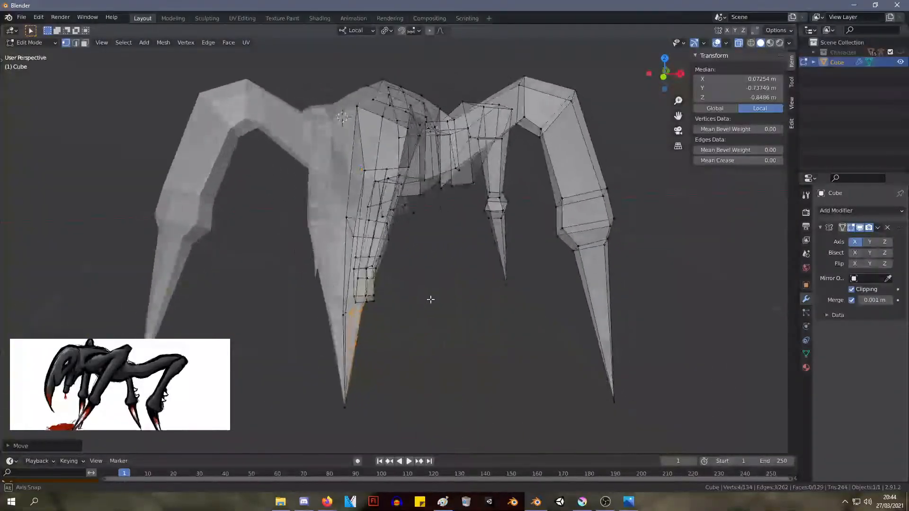
Narrow the head at mid-length by moving its six-vertex ring inward to a median X of about 0.13 m
{"action": "middle_click_drag", "start_coordinate": [427, 253], "coordinate": [451, 277]}
{"action": "scroll", "coordinate": [459, 301], "scroll_direction": "up", "scroll_amount": 2}
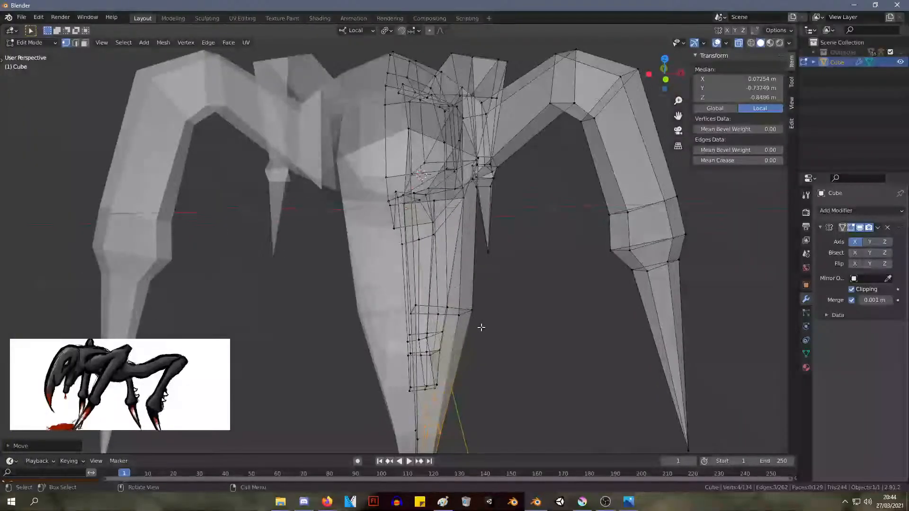
{"action": "left_click_drag", "start_coordinate": [402, 281], "coordinate": [403, 282]}
{"action": "key", "text": "g"}
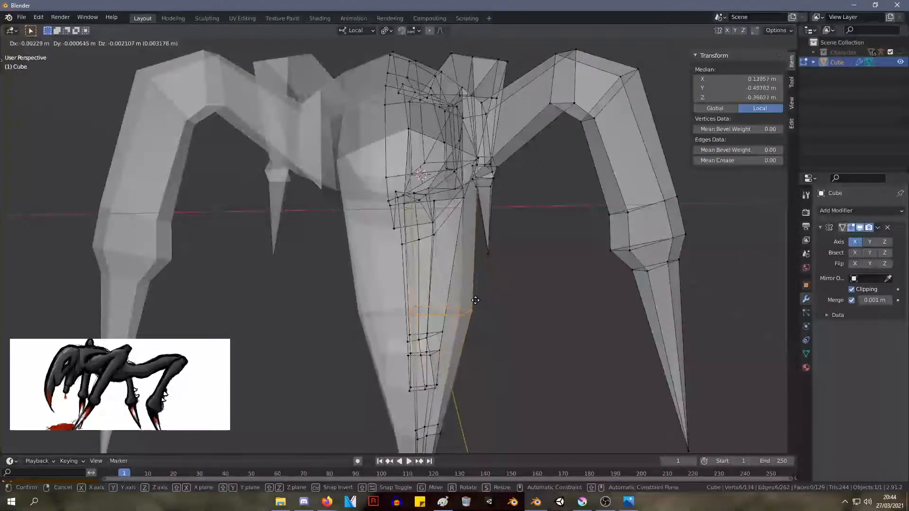
{"action": "left_click", "coordinate": [476, 300]}
Lower the two vertices on the head's upper outer side slightly to smooth its contour
{"action": "middle_click_drag", "start_coordinate": [451, 282], "coordinate": [502, 286]}
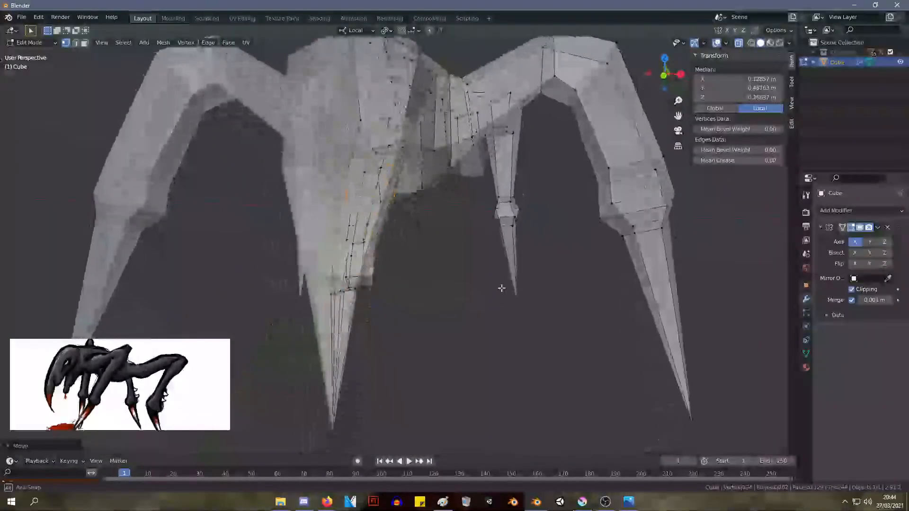
{"action": "left_click", "coordinate": [418, 56]}
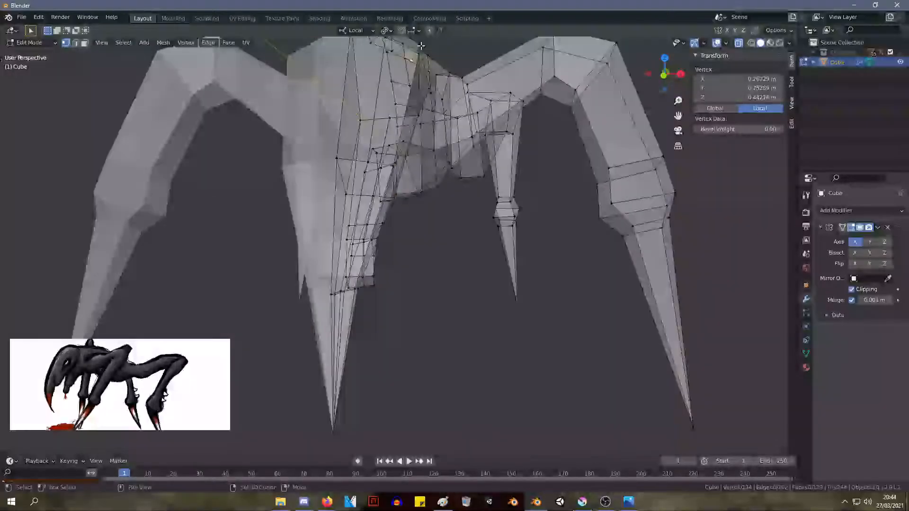
{"action": "left_click", "coordinate": [422, 70], "text": "shift"}
{"action": "key", "text": "g"}
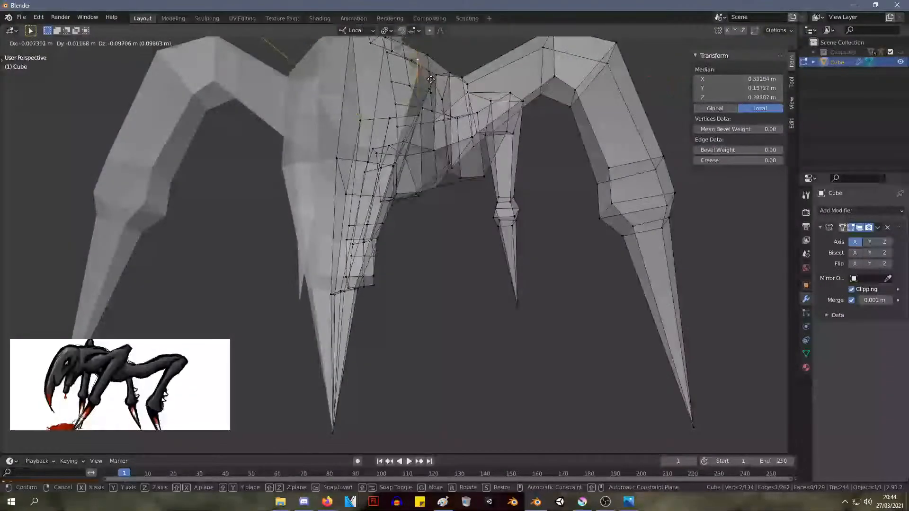
{"action": "left_click", "coordinate": [427, 75]}
Move the body vertex on the mirror line to about Y 2.27 m, Z 0.57 m
{"action": "middle_click_drag", "start_coordinate": [445, 113], "coordinate": [69, 83]}
{"action": "left_click", "coordinate": [384, 82]}
{"action": "key", "text": "g"}
{"action": "left_click", "coordinate": [388, 79]}
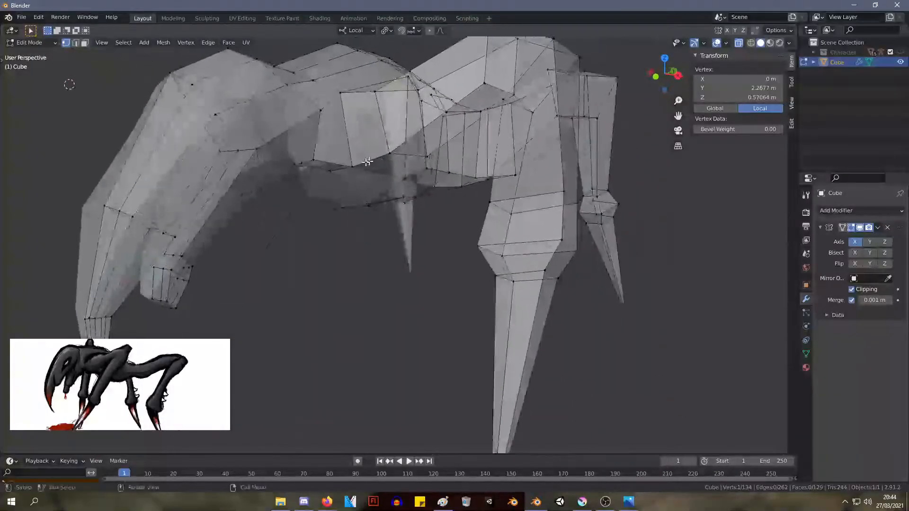
Scale the lower jaw's twelve tip vertices to about 0.82 and shift them along local X to a median of about 0.045 m
{"action": "scroll", "coordinate": [217, 169], "scroll_direction": "up", "scroll_amount": 4}
{"action": "middle_click_drag", "start_coordinate": [217, 168], "coordinate": [274, 239]}
{"action": "scroll", "coordinate": [250, 152], "scroll_direction": "down", "scroll_amount": 2}
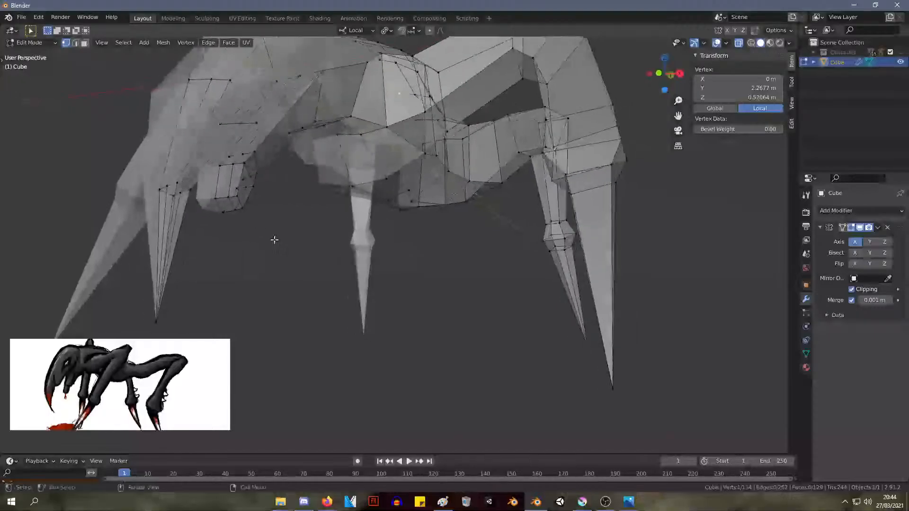
{"action": "left_click_drag", "start_coordinate": [274, 240], "coordinate": [222, 165]}
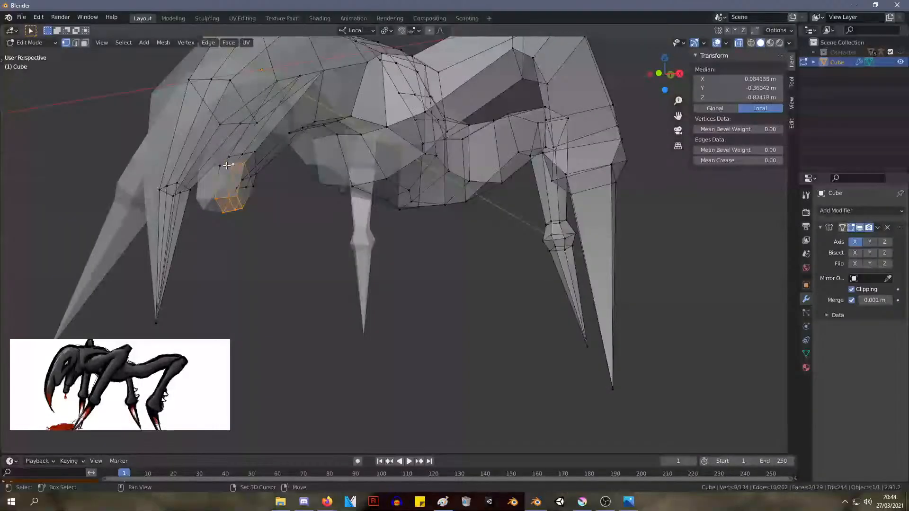
{"action": "key", "text": "s"}
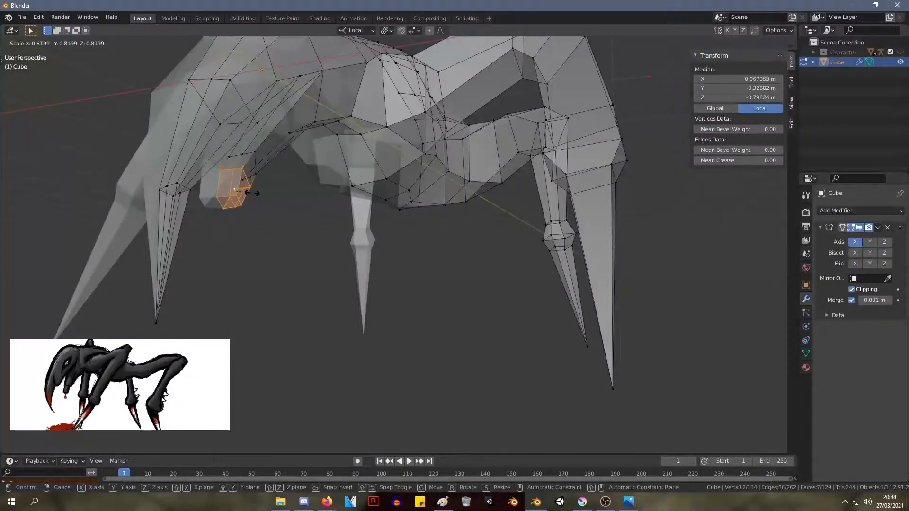
{"action": "left_click", "coordinate": [256, 192]}
{"action": "key", "text": "g"}
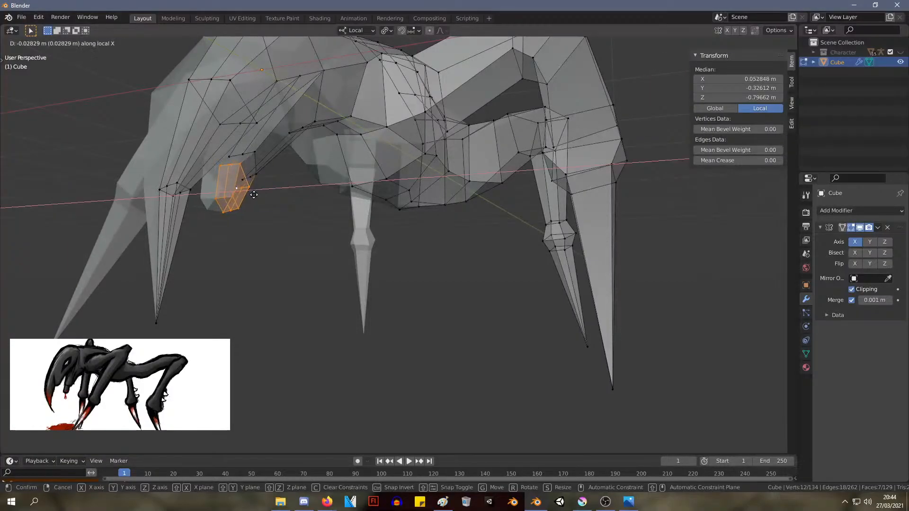
{"action": "left_click", "coordinate": [252, 194]}
{"action": "middle_click_drag", "start_coordinate": [253, 194], "coordinate": [264, 209]}
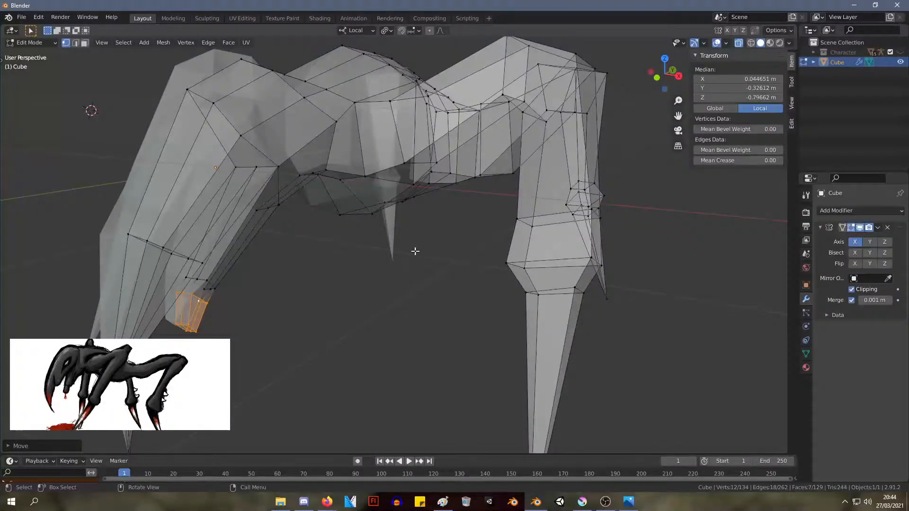
Tighten the jaw hinge by moving its corner vertices forward to a median of about X 0.16 m, Y 0.11 m, Z -0.01 m
{"action": "middle_click_drag", "start_coordinate": [415, 251], "coordinate": [381, 257]}
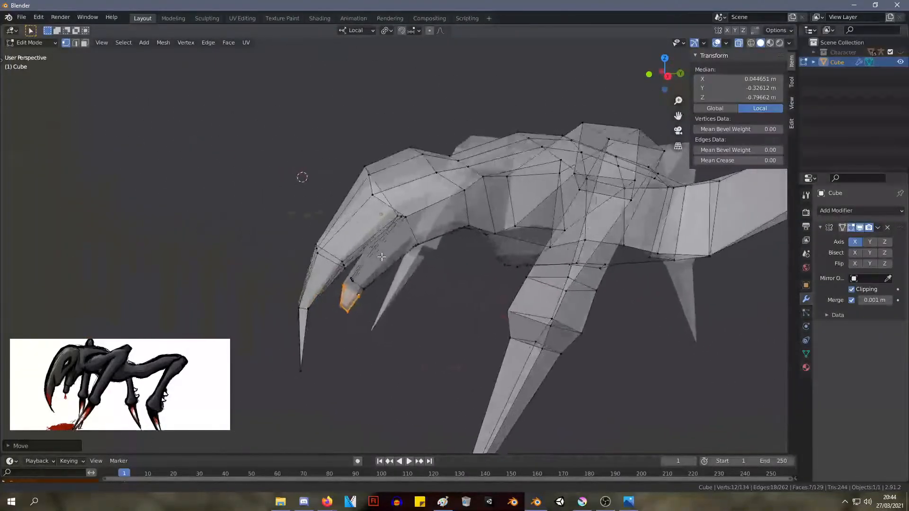
{"action": "scroll", "coordinate": [429, 225], "scroll_direction": "up", "scroll_amount": 3}
{"action": "left_click", "coordinate": [420, 192]}
{"action": "key", "text": "g"}
{"action": "left_click", "coordinate": [409, 197]}
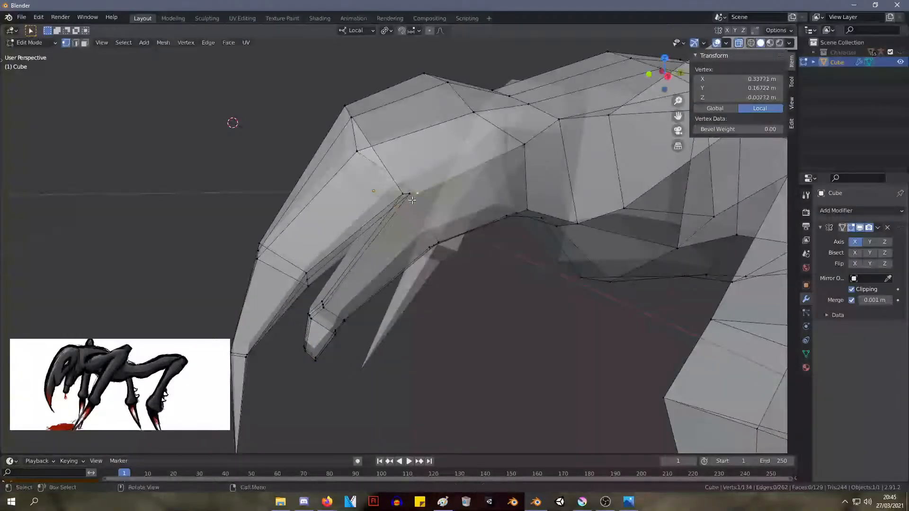
{"action": "left_click", "coordinate": [410, 195], "text": "shift"}
{"action": "left_click", "coordinate": [404, 194], "text": "shift"}
{"action": "key", "text": "g"}
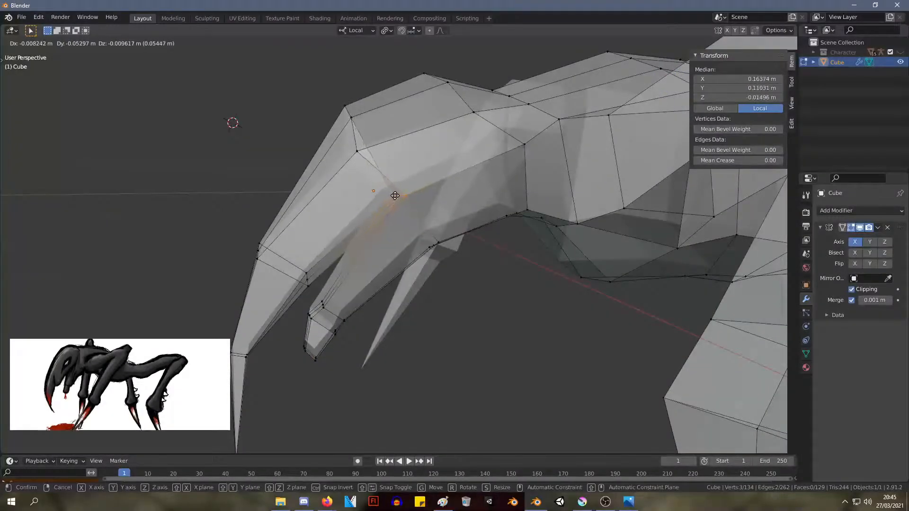
{"action": "left_click", "coordinate": [396, 195]}
{"action": "middle_click_drag", "start_coordinate": [396, 196], "coordinate": [237, 122]}
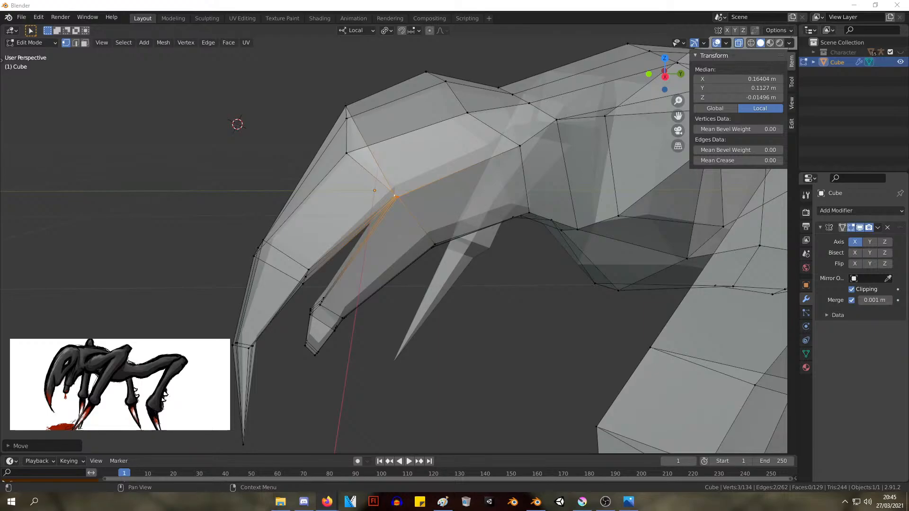
Try to add a loop cut around the head between the brow and the neck
{"action": "scroll", "coordinate": [536, 169], "scroll_direction": "down", "scroll_amount": 5}
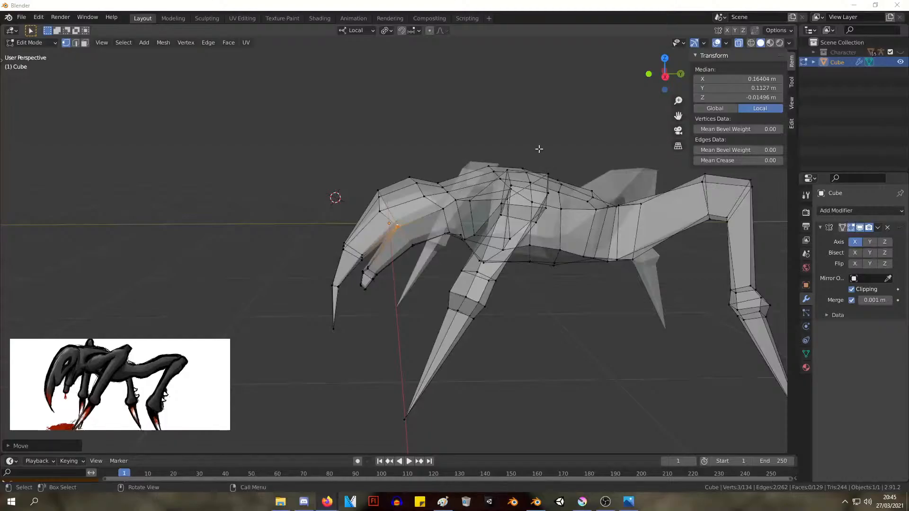
{"action": "middle_click_drag", "start_coordinate": [539, 148], "coordinate": [625, 138]}
{"action": "scroll", "coordinate": [390, 201], "scroll_direction": "up", "scroll_amount": 6}
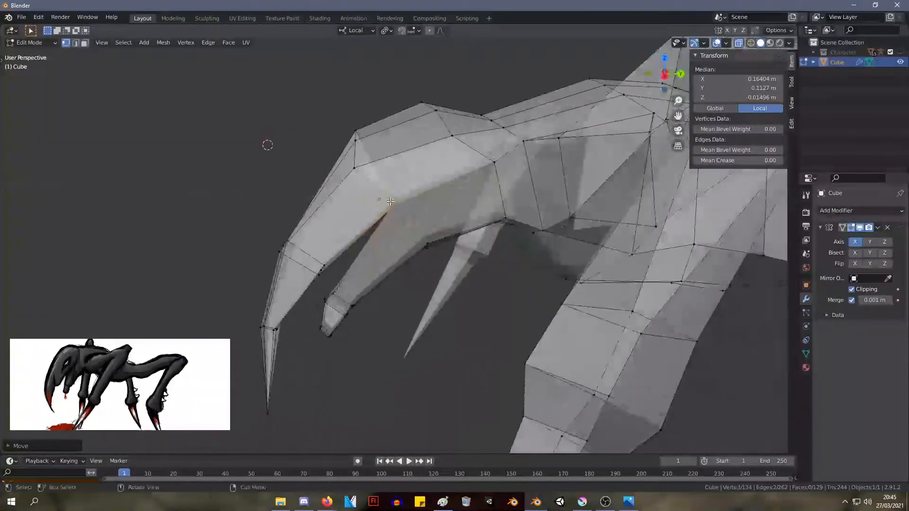
{"action": "key", "text": "ctrl+r"}
{"action": "left_click", "coordinate": [408, 175]}
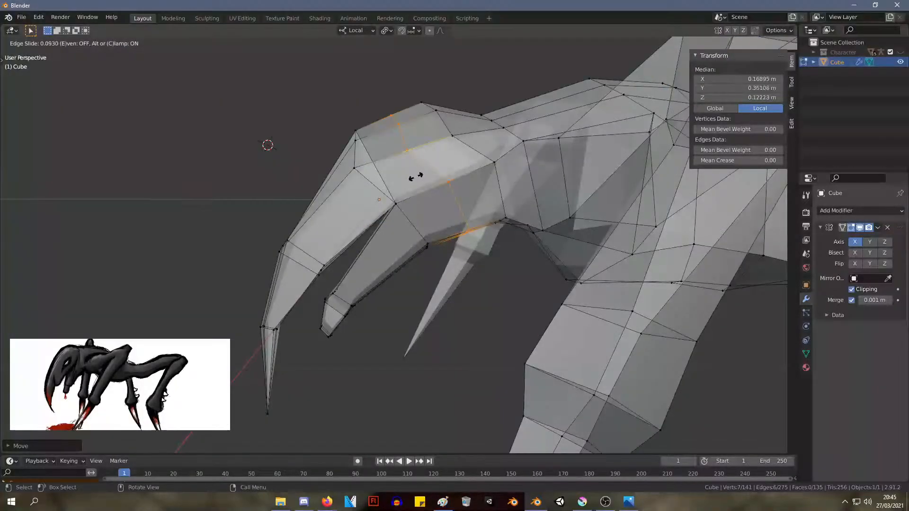
{"action": "left_click", "coordinate": [420, 174]}
{"action": "middle_click_drag", "start_coordinate": [421, 175], "coordinate": [433, 150]}
{"action": "key", "text": "ctrl+z"}
Try to hide a selected vertex on the upper side of the head
{"action": "left_click", "coordinate": [444, 154]}
{"action": "key", "text": "ctrl+x"}
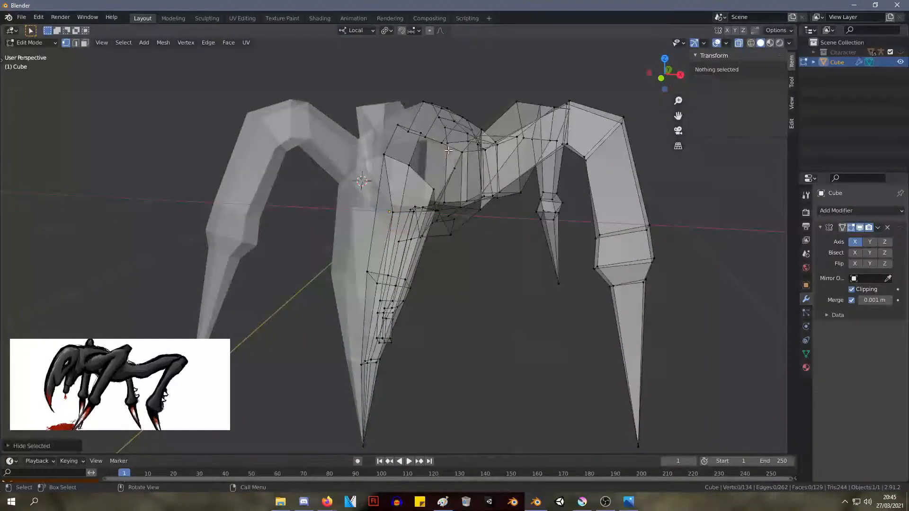
{"action": "key", "text": "ctrl+z"}
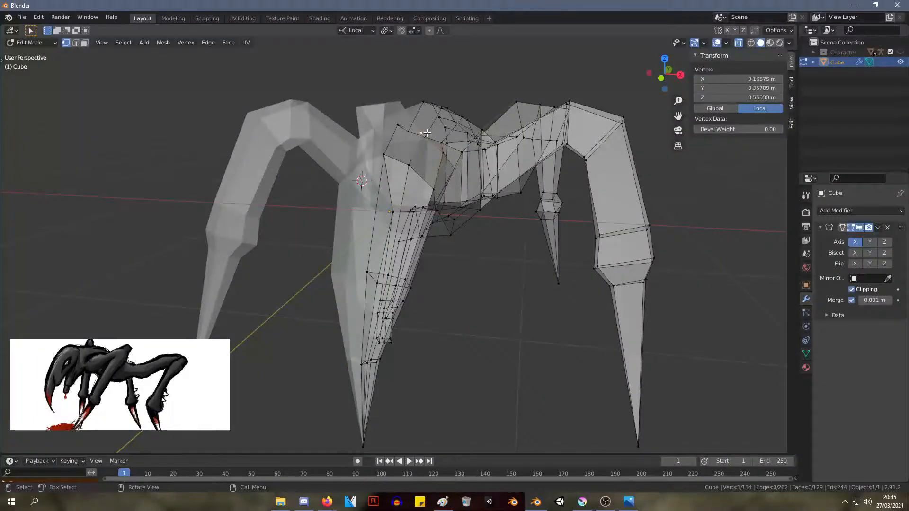
{"action": "key", "text": "ctrl+x"}
{"action": "key", "text": "ctrl+z"}
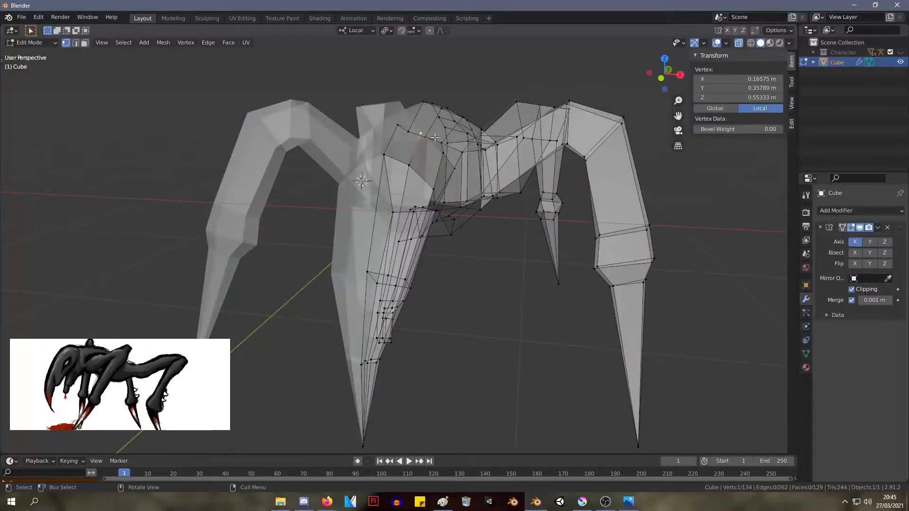
Move the outer brow vertex of the head to about X 0.18 m, Y -0.12 m, Z 0.41 m
{"action": "key", "text": "g"}
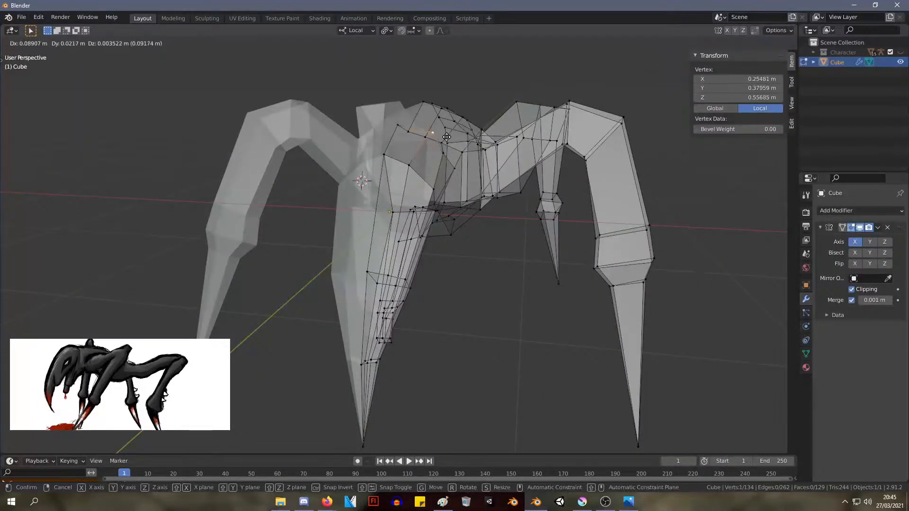
{"action": "left_click", "coordinate": [417, 163]}
{"action": "middle_click_drag", "start_coordinate": [417, 164], "coordinate": [367, 149]}
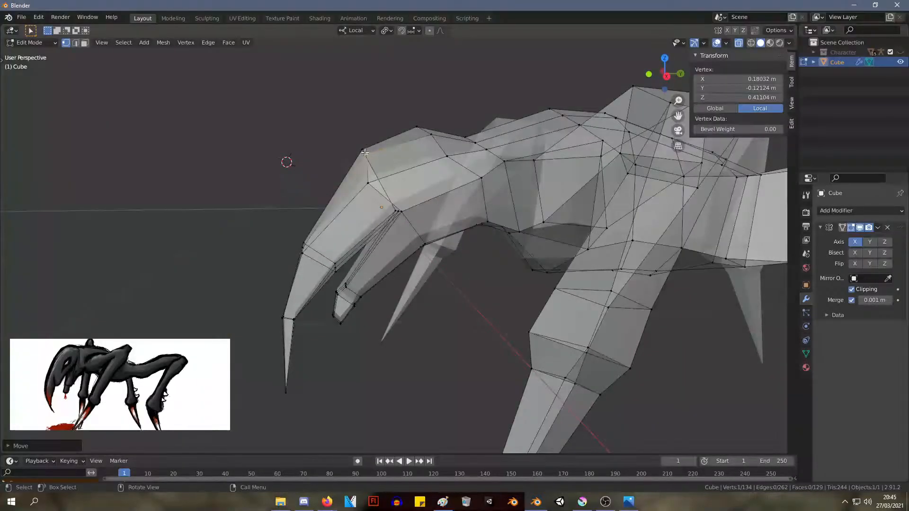
Edge-slide the two-vertex brow edge down the head, and move it to a median of about X 0.08 m, Y -0.27 m, Z 0.36 m
{"action": "left_click_drag", "start_coordinate": [379, 160], "coordinate": [344, 132]}
{"action": "key", "text": "g"}
{"action": "key", "text": "g"}
{"action": "left_click", "coordinate": [330, 138]}
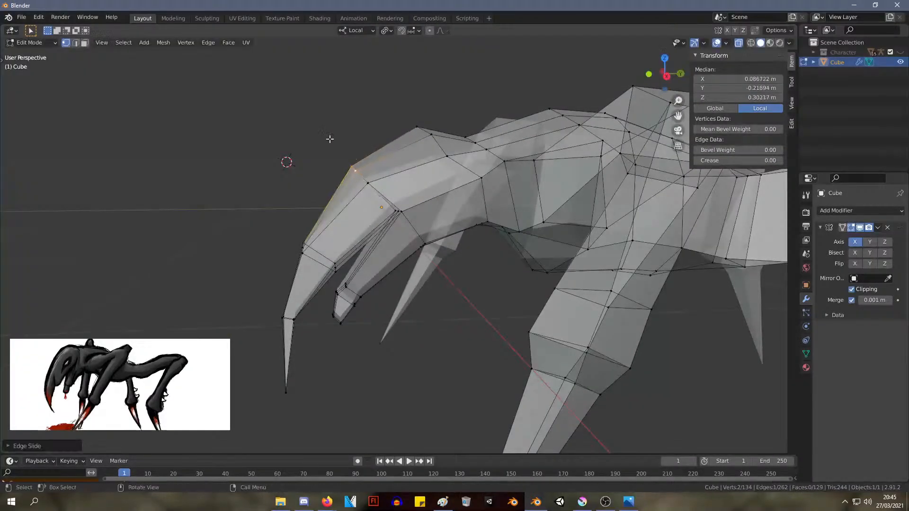
{"action": "key", "text": "g"}
{"action": "key", "text": "g"}
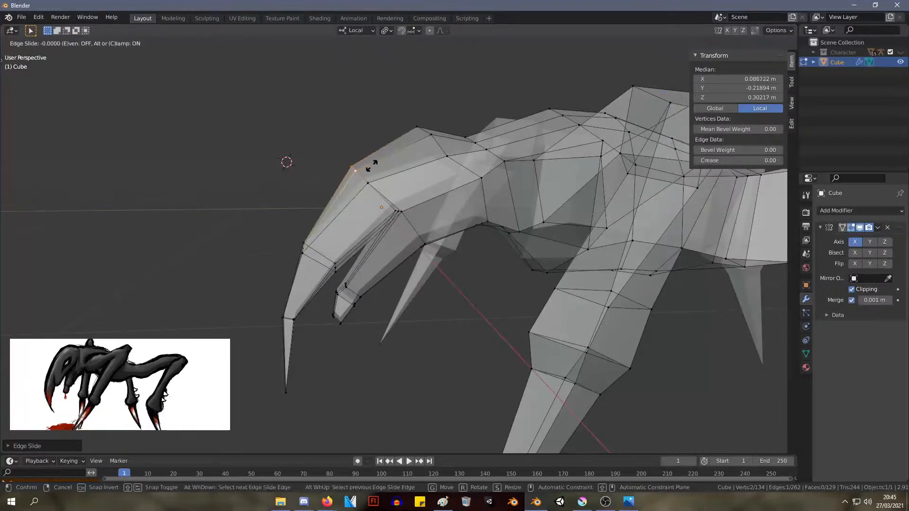
{"action": "key", "text": "g"}
{"action": "left_click", "coordinate": [368, 159]}
{"action": "middle_click_drag", "start_coordinate": [315, 120], "coordinate": [346, 138]}
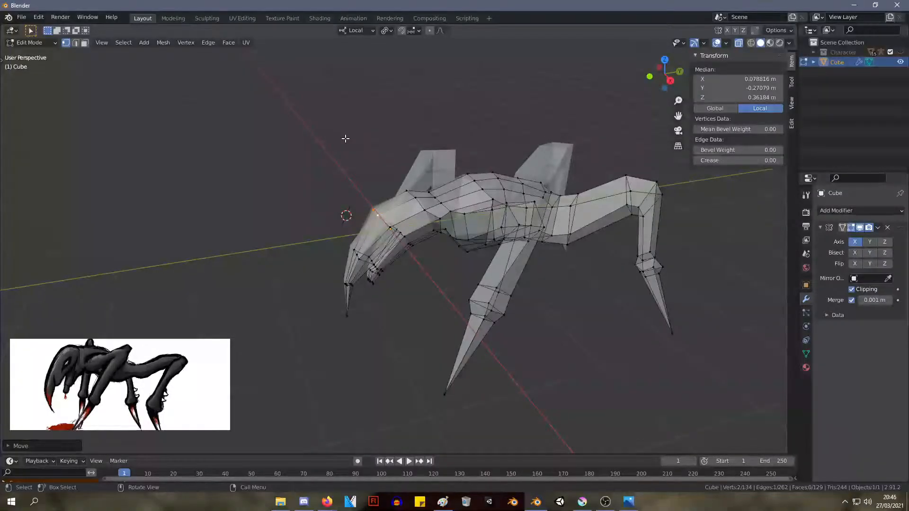
Move a vertex at the front leg's lower joint and an elbow vertex to about X 1.47 m, Y 1.12 m, Z 0.33 m
{"action": "mouse_move", "coordinate": [470, 155]}
{"action": "middle_mouse_down"}
{"action": "mouse_move", "coordinate": [517, 146]}
{"action": "mouse_move", "coordinate": [576, 163]}
{"action": "mouse_move", "coordinate": [534, 197]}
{"action": "mouse_move", "coordinate": [443, 153]}
{"action": "mouse_move", "coordinate": [440, 126]}
{"action": "mouse_move", "coordinate": [470, 155]}
{"action": "middle_mouse_up"}
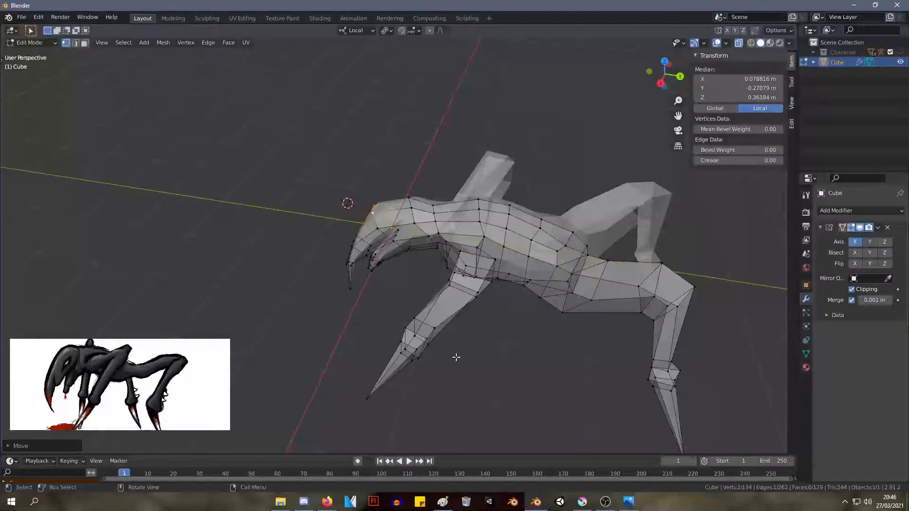
{"action": "left_click_drag", "start_coordinate": [456, 358], "coordinate": [416, 330]}
{"action": "key", "text": "g"}
{"action": "left_click", "coordinate": [434, 332]}
{"action": "middle_click_drag", "start_coordinate": [443, 330], "coordinate": [466, 339]}
{"action": "left_click", "coordinate": [443, 312]}
{"action": "key", "text": "g"}
{"action": "left_click", "coordinate": [453, 314]}
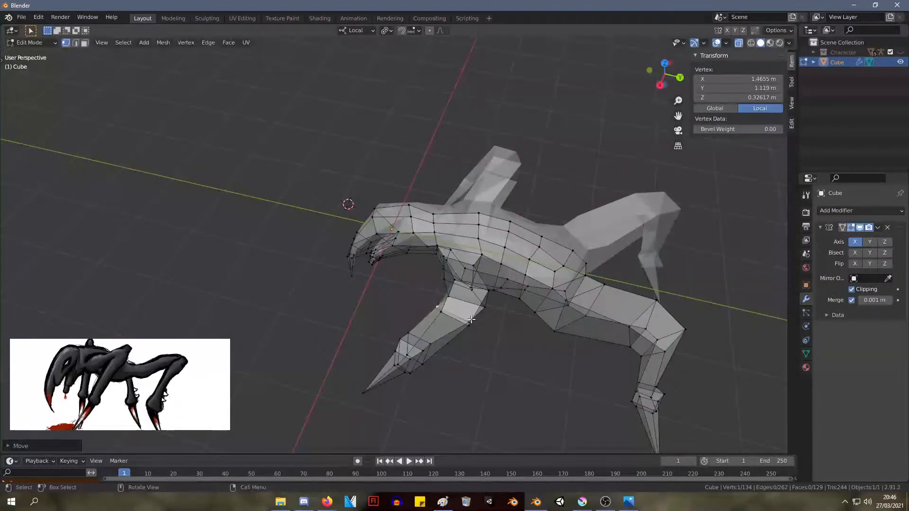
Reshape the front leg's bend by moving its rear vertices inward and readjusting the front one
{"action": "left_click", "coordinate": [471, 320]}
{"action": "key", "text": "g"}
{"action": "left_click", "coordinate": [468, 316]}
{"action": "left_click", "coordinate": [469, 326]}
{"action": "key", "text": "g"}
{"action": "left_click", "coordinate": [466, 326]}
{"action": "left_click", "coordinate": [441, 311]}
{"action": "key", "text": "g"}
{"action": "left_click", "coordinate": [443, 311]}
Move the front leg's outer bend vertex to about X 1.76 m, Y 1.56 m, Z 0.53 m and clear the selection
{"action": "middle_click_drag", "start_coordinate": [444, 311], "coordinate": [590, 264]}
{"action": "left_click", "coordinate": [502, 174]}
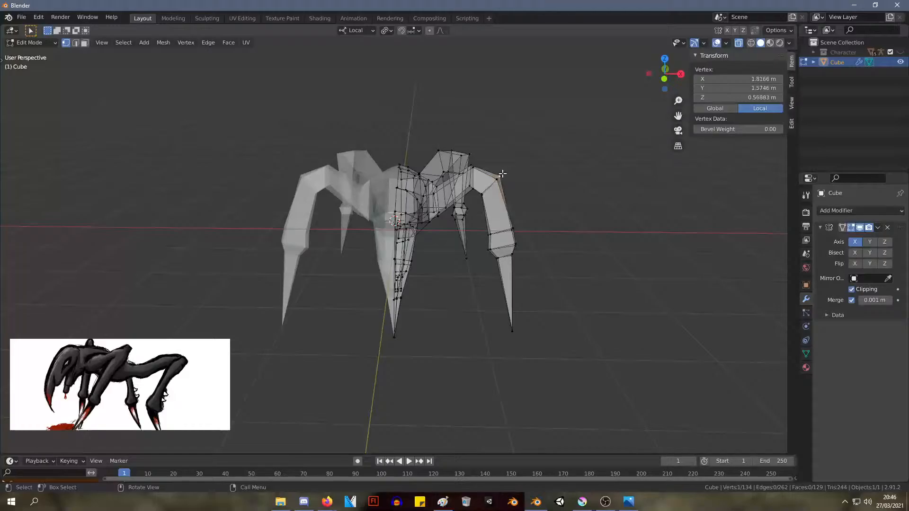
{"action": "key", "text": "g"}
{"action": "left_click", "coordinate": [501, 179]}
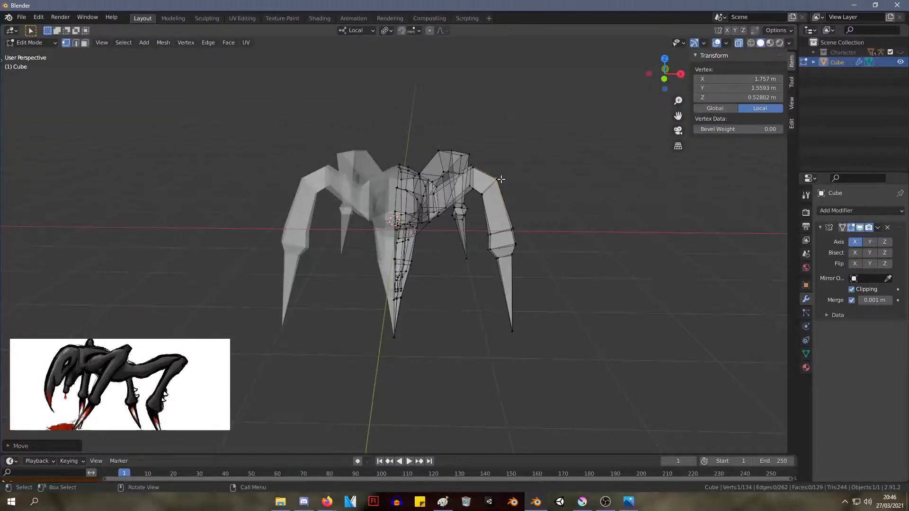
{"action": "left_click", "coordinate": [590, 115]}
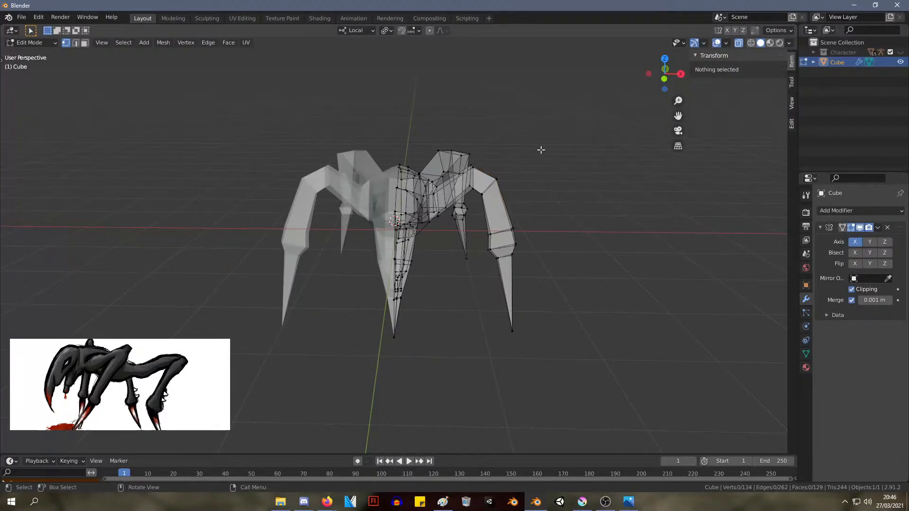
Save the model as screecher.blend in the D:\The Game\Blender\Models folder
{"action": "key", "text": "ctrl+s"}
{"action": "left_click", "coordinate": [743, 438]}
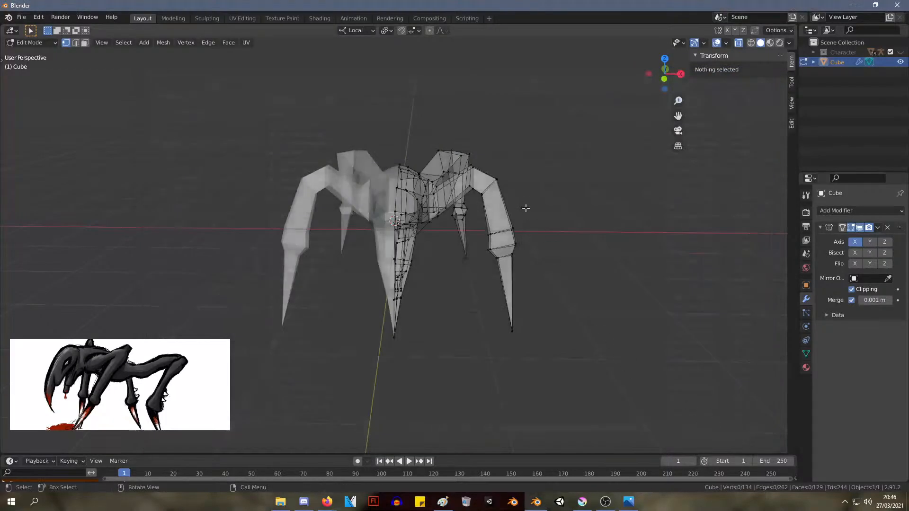
{"action": "middle_click_drag", "start_coordinate": [524, 205], "coordinate": [345, 205]}
{"action": "left_click", "coordinate": [21, 17]}
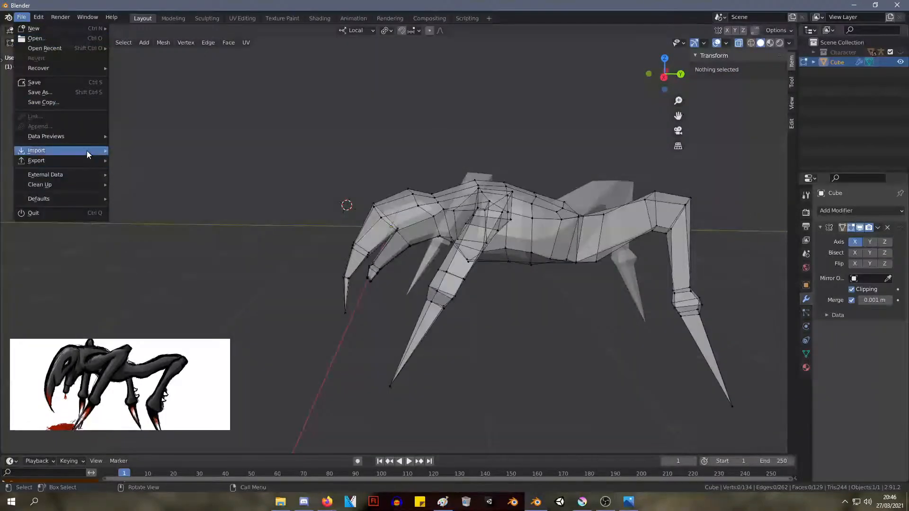
{"action": "left_click", "coordinate": [76, 93]}
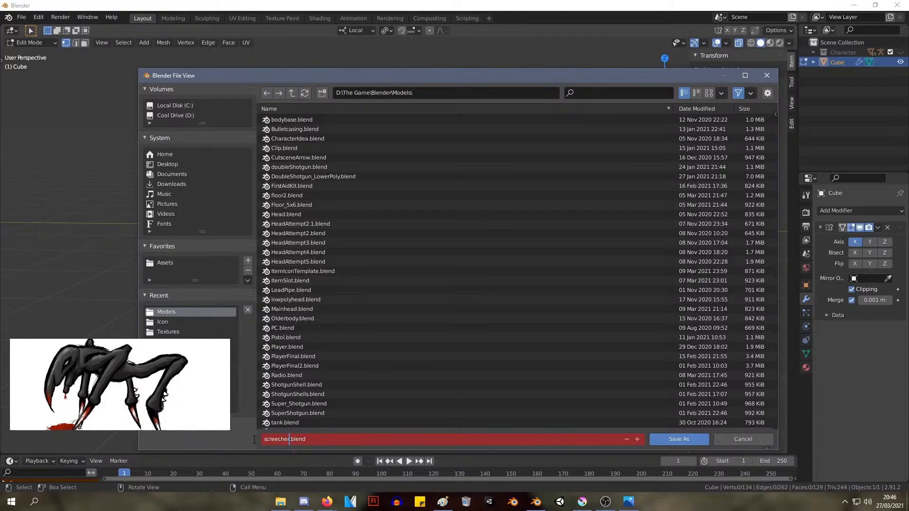
{"action": "left_click", "coordinate": [673, 439]}
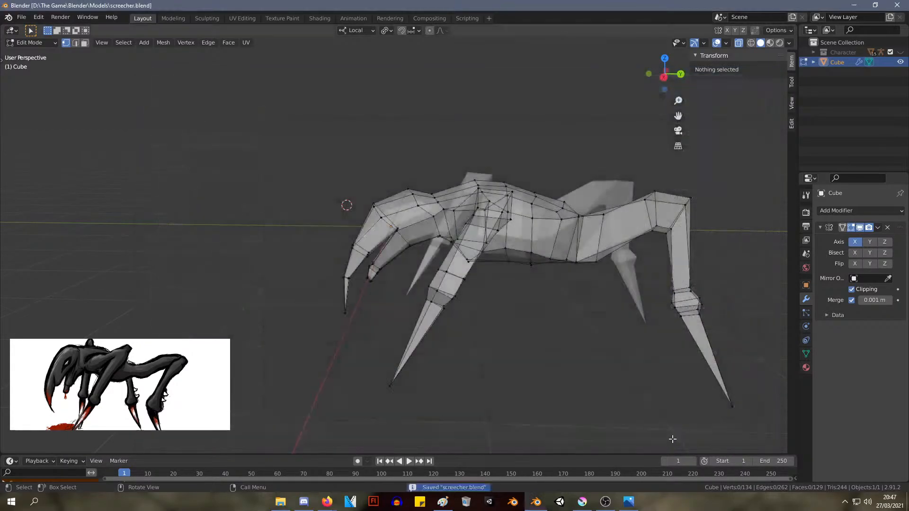
{"action": "mouse_move", "coordinate": [427, 212]}
{"action": "middle_mouse_down"}
{"action": "mouse_move", "coordinate": [455, 213]}
{"action": "mouse_move", "coordinate": [431, 216]}
{"action": "middle_mouse_up"}
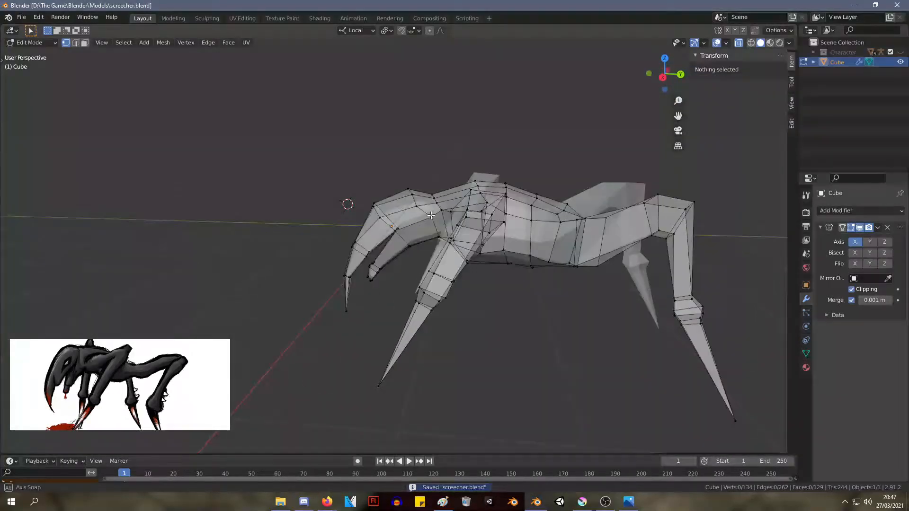
Raise the vertices along the belly's underside by about 0.14 m in the side view
{"action": "scroll", "coordinate": [579, 227], "scroll_direction": "up", "scroll_amount": 3}
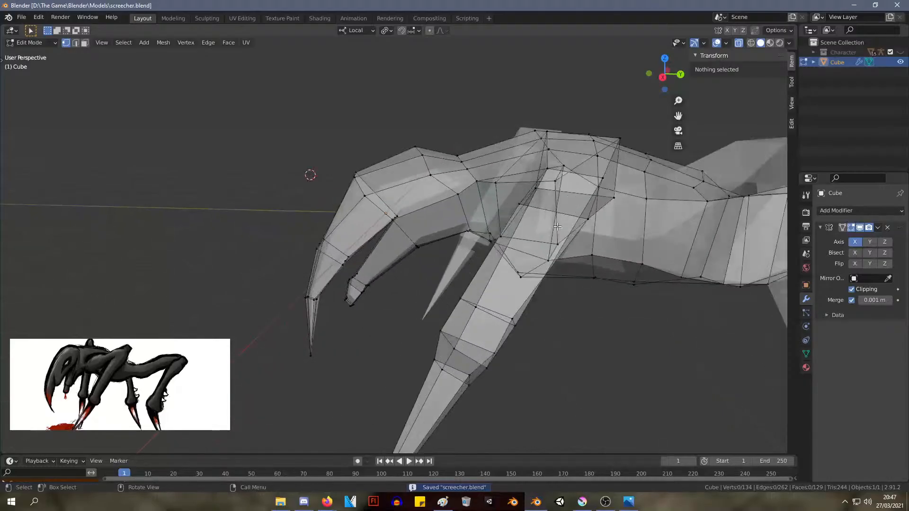
{"action": "scroll", "coordinate": [527, 124], "scroll_direction": "up", "scroll_amount": 5}
{"action": "scroll", "coordinate": [527, 124], "scroll_direction": "down", "scroll_amount": 3}
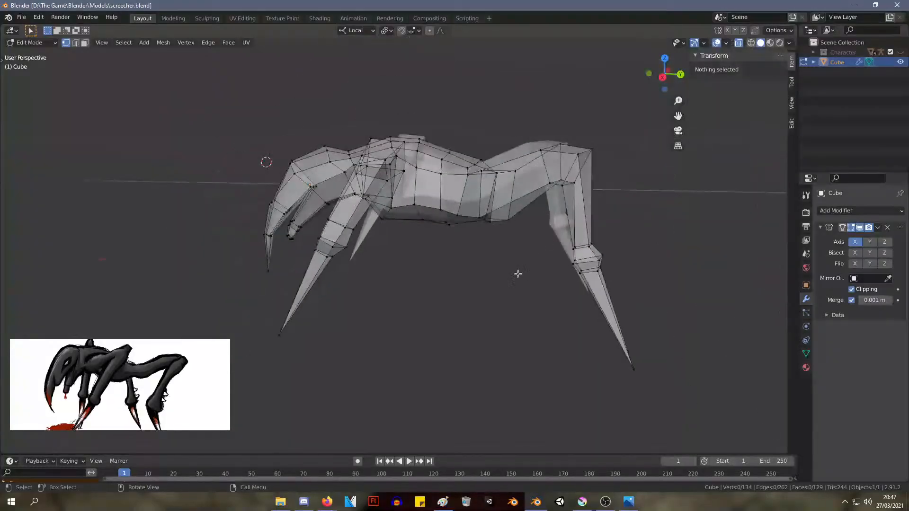
{"action": "scroll", "coordinate": [516, 275], "scroll_direction": "up", "scroll_amount": 1}
{"action": "key", "text": "KP_1"}
{"action": "key", "text": "KP_3"}
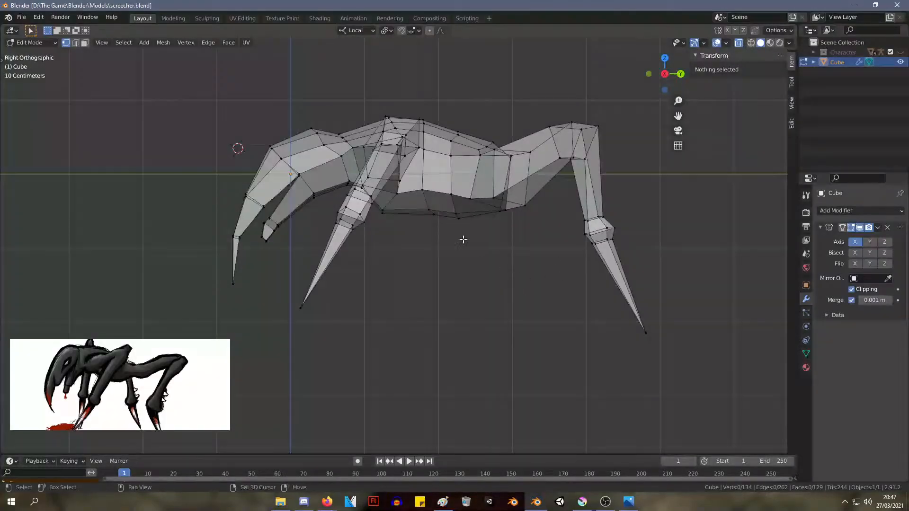
{"action": "scroll", "coordinate": [464, 239], "scroll_direction": "up", "scroll_amount": 5}
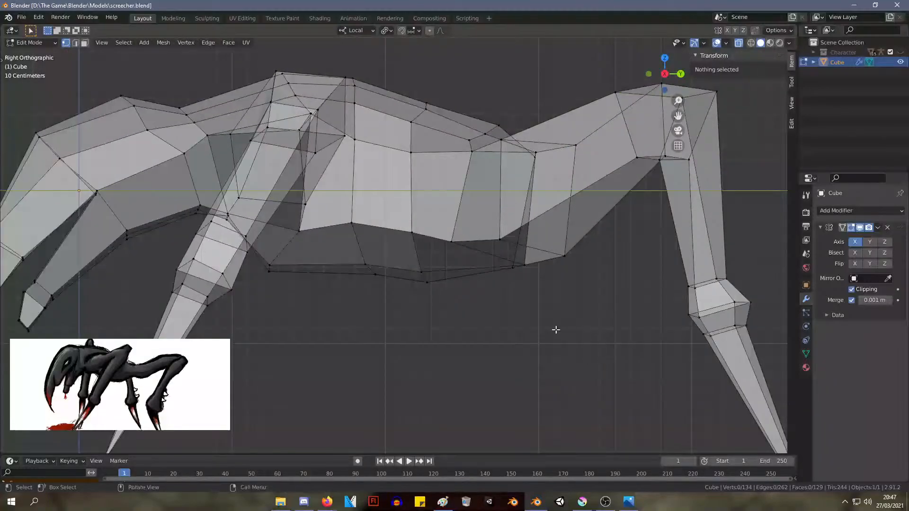
{"action": "left_click_drag", "start_coordinate": [606, 332], "coordinate": [262, 229]}
{"action": "key", "text": "g"}
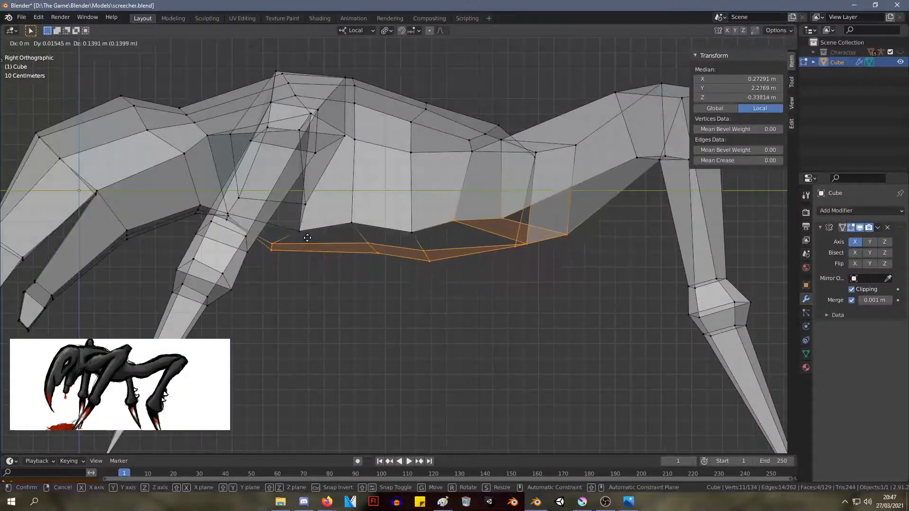
{"action": "left_click", "coordinate": [307, 240]}
Move the row of vertices along the torso's lower side up to about Z -0.18 m
{"action": "left_click_drag", "start_coordinate": [467, 242], "coordinate": [266, 213]}
{"action": "key", "text": "g"}
{"action": "left_click", "coordinate": [270, 205]}
{"action": "middle_click_drag", "start_coordinate": [269, 204], "coordinate": [302, 188]}
Select the torso's vertices from the shoulders to the hips and flatten them along local Z to about 0.88
{"action": "scroll", "coordinate": [289, 195], "scroll_direction": "down", "scroll_amount": 5}
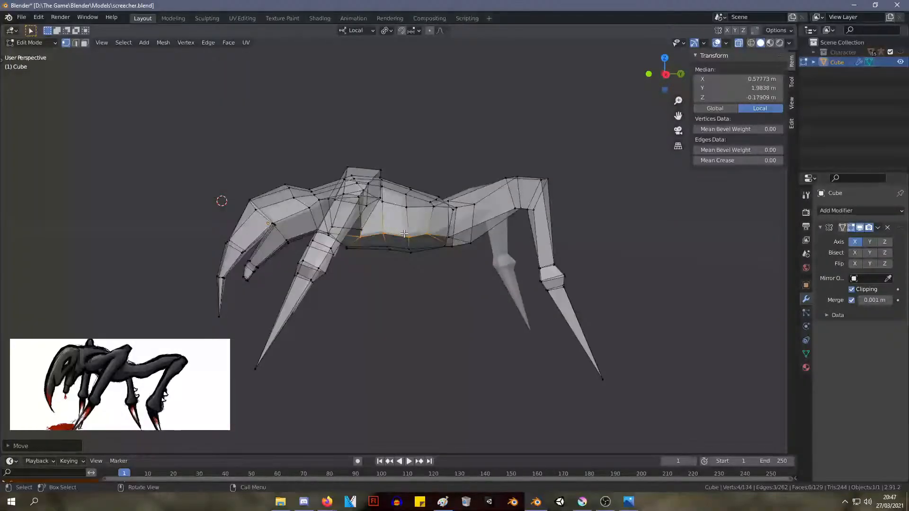
{"action": "key", "text": "KP_3"}
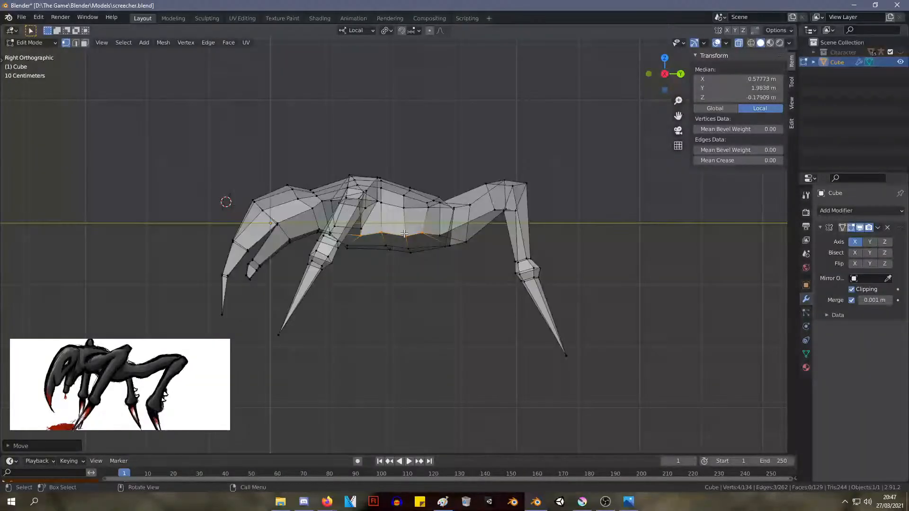
{"action": "scroll", "coordinate": [459, 288], "scroll_direction": "up", "scroll_amount": 4}
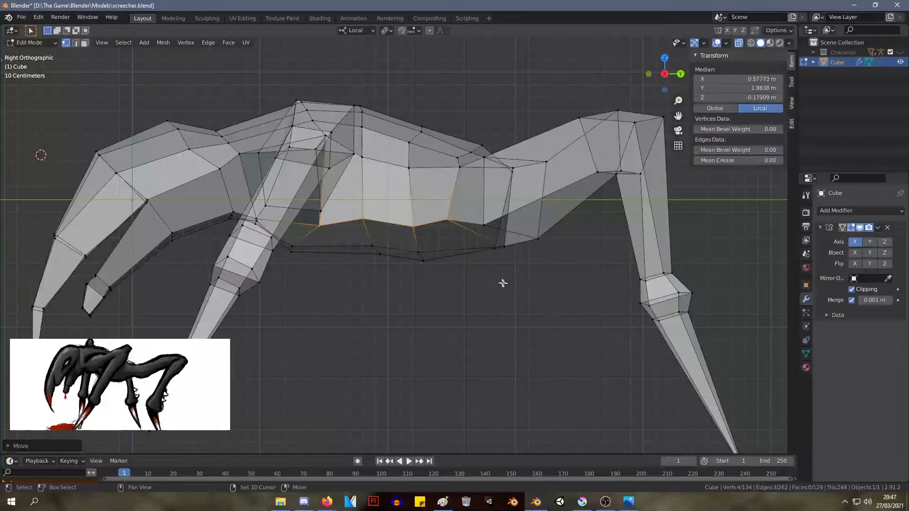
{"action": "left_click_drag", "start_coordinate": [517, 304], "coordinate": [432, 71], "text": "shift"}
{"action": "left_click_drag", "start_coordinate": [457, 331], "coordinate": [365, 52], "text": "shift"}
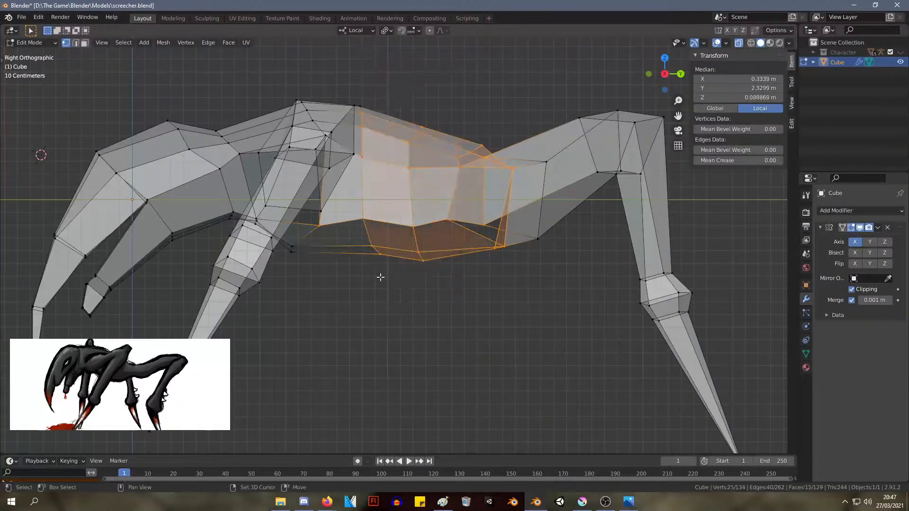
{"action": "middle_click_drag", "start_coordinate": [378, 277], "coordinate": [341, 282]}
{"action": "left_click_drag", "start_coordinate": [337, 308], "coordinate": [243, 187]}
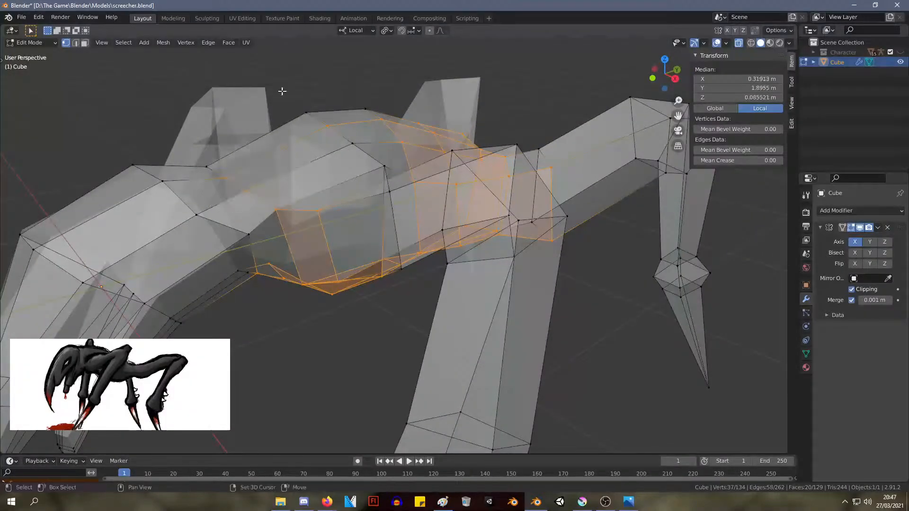
{"action": "left_click_drag", "start_coordinate": [279, 87], "coordinate": [405, 139], "text": "shift"}
{"action": "middle_click_drag", "start_coordinate": [421, 202], "coordinate": [406, 194]}
{"action": "key", "text": "s"}
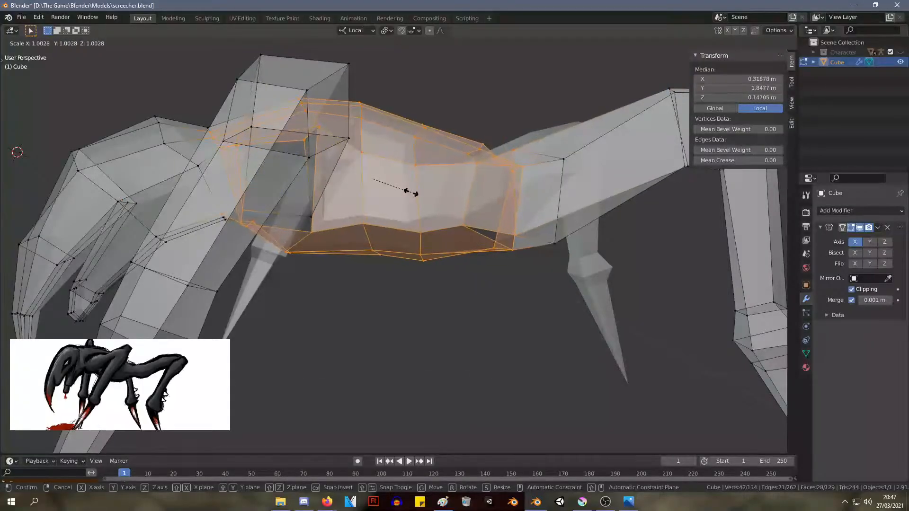
{"action": "left_click", "coordinate": [412, 195]}
{"action": "key", "text": "z"}
{"action": "key", "text": "z"}
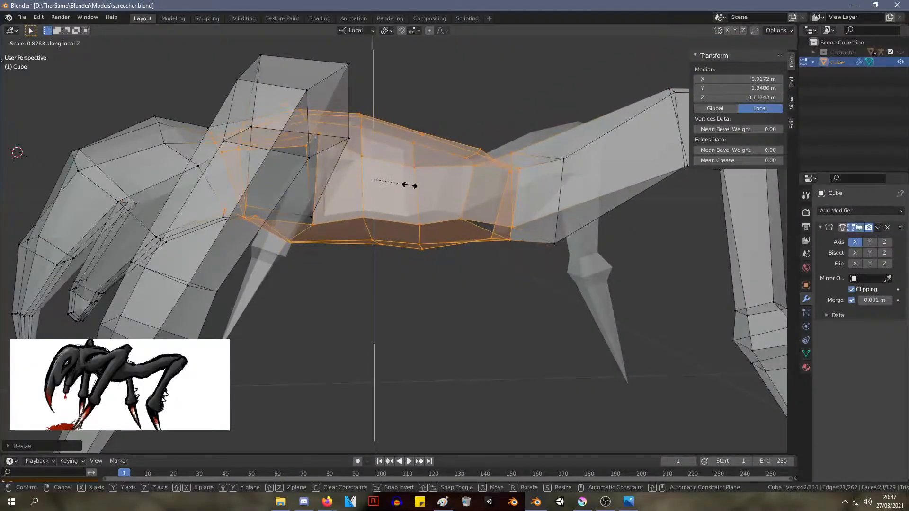
{"action": "left_click", "coordinate": [408, 186]}
Move a vertex on the front underside of the torso to about X 0.30 m, Y 1.27 m, Z -0.30 m and clear the selection
{"action": "mouse_move", "coordinate": [460, 115]}
{"action": "middle_mouse_down"}
{"action": "mouse_move", "coordinate": [508, 136]}
{"action": "mouse_move", "coordinate": [500, 152]}
{"action": "mouse_move", "coordinate": [539, 157]}
{"action": "mouse_move", "coordinate": [454, 63]}
{"action": "mouse_move", "coordinate": [371, 110]}
{"action": "mouse_move", "coordinate": [439, 87]}
{"action": "mouse_move", "coordinate": [457, 109]}
{"action": "middle_mouse_up"}
{"action": "left_click", "coordinate": [509, 134]}
{"action": "scroll", "coordinate": [508, 134], "scroll_direction": "down", "scroll_amount": 3}
{"action": "middle_click_drag", "start_coordinate": [505, 87], "coordinate": [403, 209]}
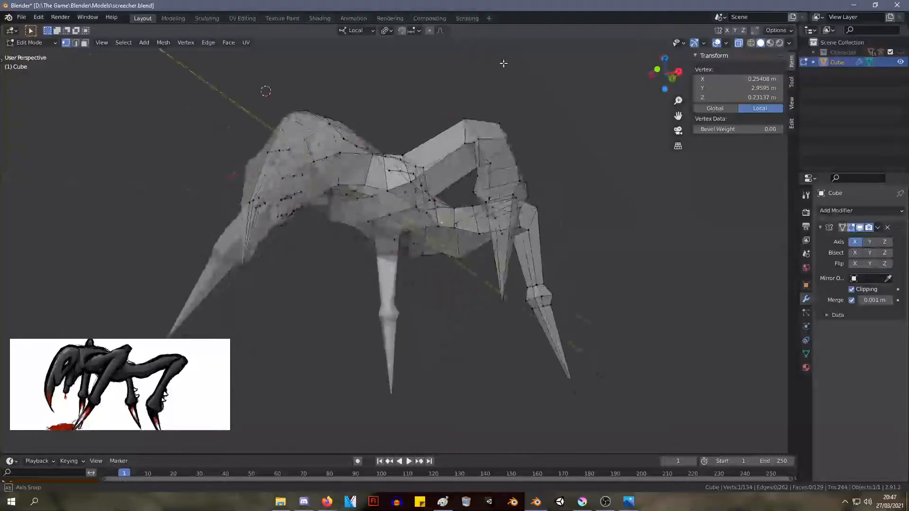
{"action": "scroll", "coordinate": [403, 209], "scroll_direction": "up", "scroll_amount": 5}
{"action": "key", "text": "g"}
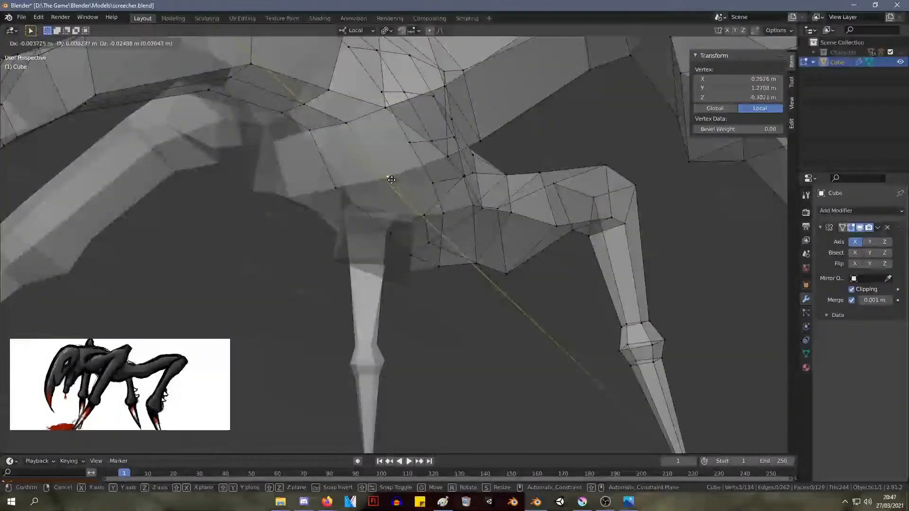
{"action": "left_click", "coordinate": [391, 179]}
{"action": "middle_click_drag", "start_coordinate": [391, 179], "coordinate": [552, 246]}
{"action": "scroll", "coordinate": [402, 227], "scroll_direction": "down", "scroll_amount": 8}
{"action": "left_click", "coordinate": [603, 349]}
Shrink the ring above the front leg's lower joint and move it to about X 1.79 m, Y 0.91 m, Z -0.34 m
{"action": "middle_click_drag", "start_coordinate": [602, 349], "coordinate": [502, 237]}
{"action": "scroll", "coordinate": [473, 230], "scroll_direction": "down", "scroll_amount": 3}
{"action": "middle_click_drag", "start_coordinate": [414, 223], "coordinate": [488, 290]}
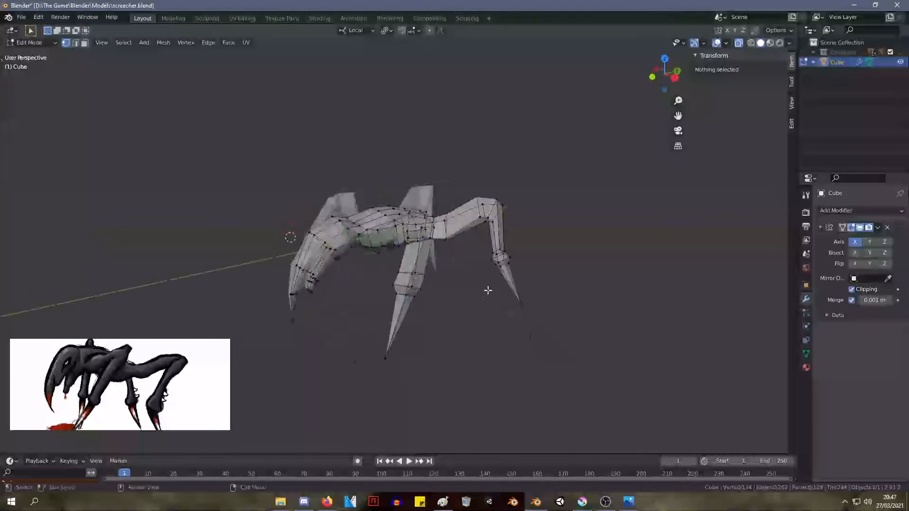
{"action": "scroll", "coordinate": [488, 290], "scroll_direction": "up", "scroll_amount": 3}
{"action": "left_click_drag", "start_coordinate": [461, 320], "coordinate": [372, 277]}
{"action": "key", "text": "s"}
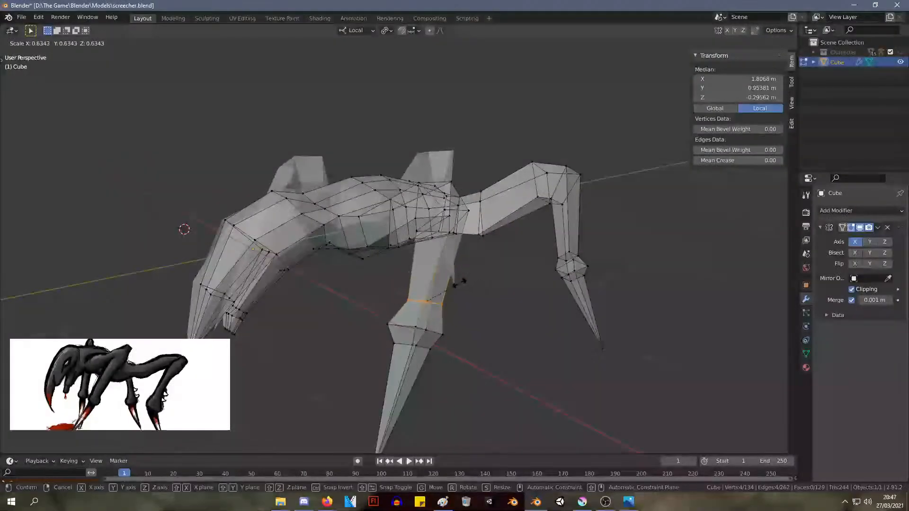
{"action": "left_click", "coordinate": [458, 282]}
{"action": "key", "text": "g"}
{"action": "left_click", "coordinate": [477, 289]}
Rescale the front leg's ring above the joint and slide it along its edges to about X 1.80 m, Y 0.90 m, Z -0.37 m
{"action": "scroll", "coordinate": [477, 289], "scroll_direction": "up", "scroll_amount": 1}
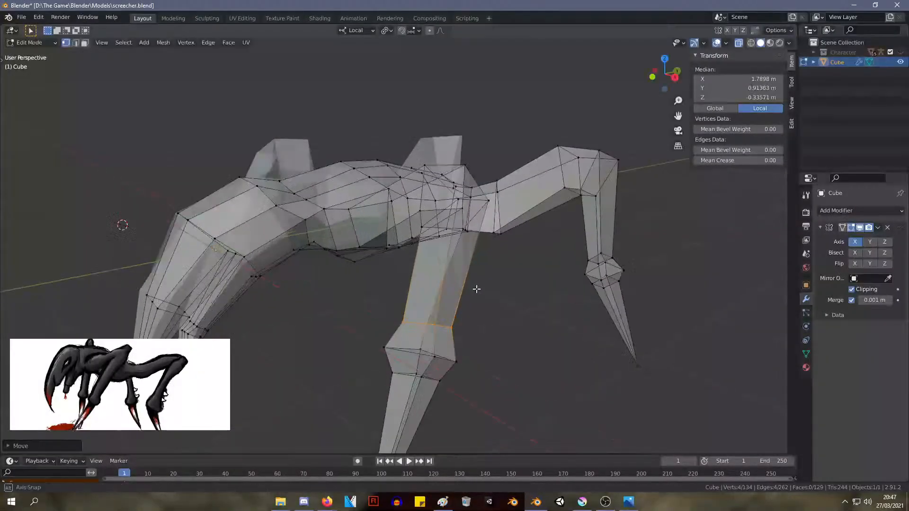
{"action": "middle_click_drag", "start_coordinate": [477, 289], "coordinate": [504, 280]}
{"action": "right_click", "coordinate": [503, 280]}
{"action": "mouse_move", "coordinate": [504, 279]}
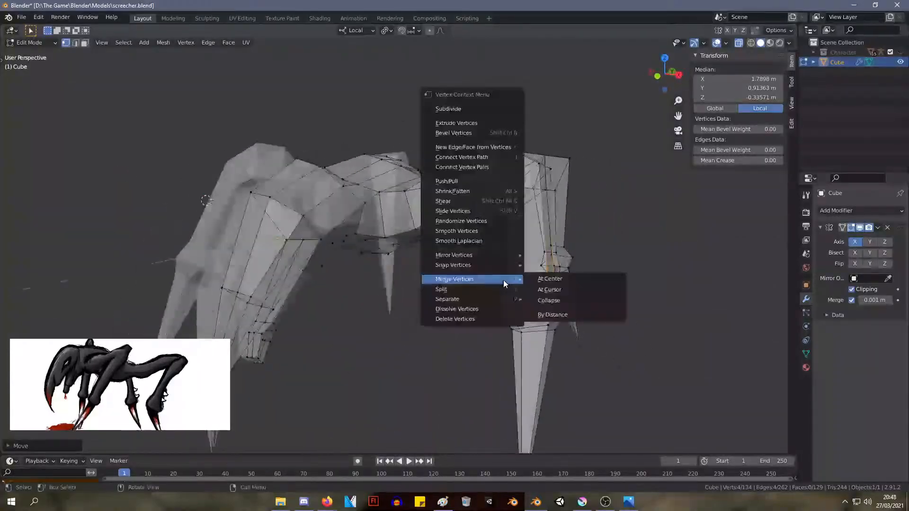
{"action": "key", "text": "s"}
{"action": "left_click", "coordinate": [606, 216]}
{"action": "key", "text": "g"}
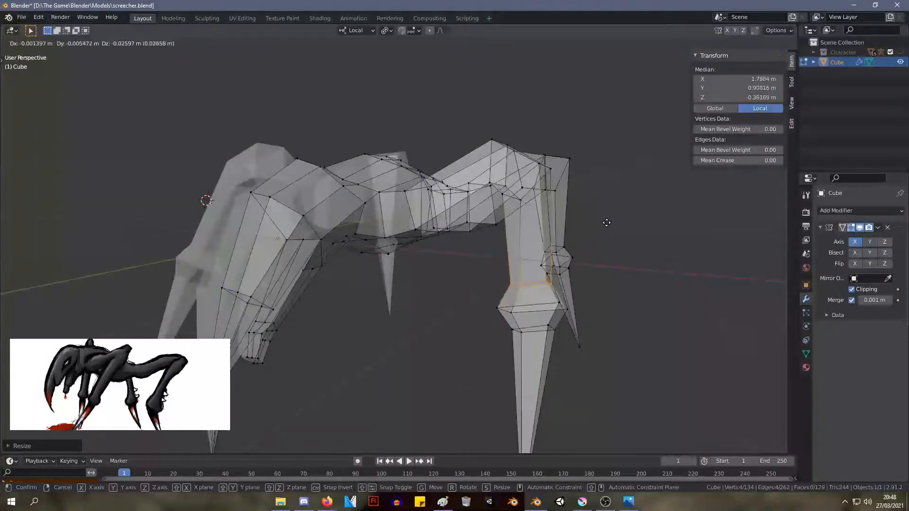
{"action": "key", "text": "g"}
{"action": "left_click", "coordinate": [598, 232]}
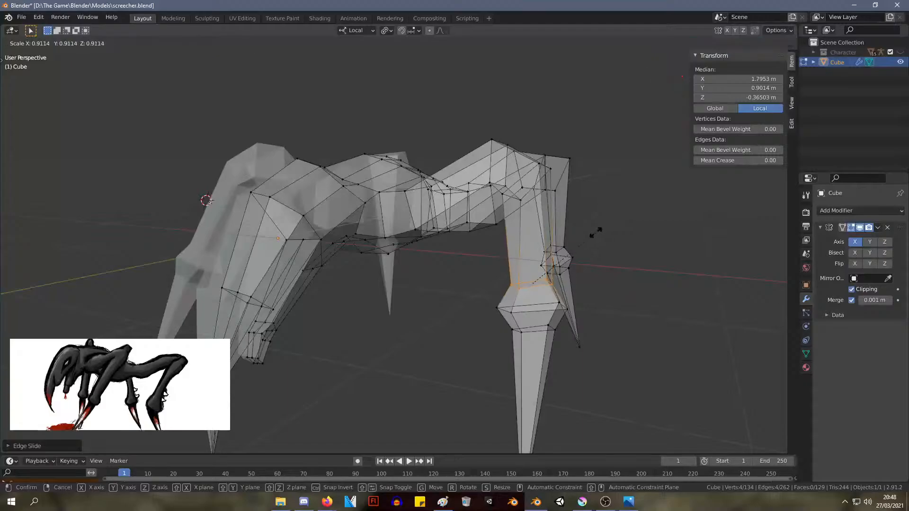
{"action": "key", "text": "ctrl+s"}
{"action": "middle_click_drag", "start_coordinate": [599, 232], "coordinate": [479, 209]}
{"action": "key", "text": "s"}
{"action": "left_click", "coordinate": [400, 220]}
Move the underside vertex where the rear thigh meets the body to about X 0.49 m, Y 3.27 m, Z -0.23 m
{"action": "scroll", "coordinate": [401, 217], "scroll_direction": "down", "scroll_amount": 3}
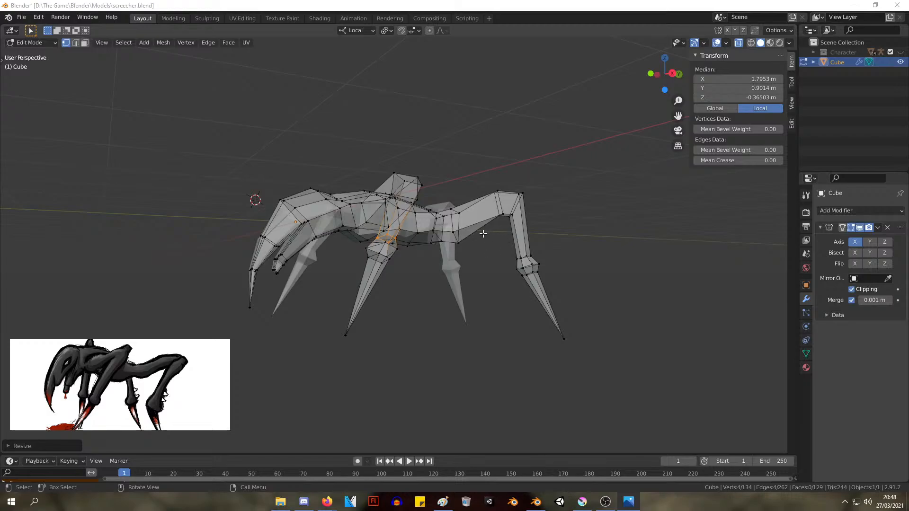
{"action": "left_click", "coordinate": [461, 242]}
{"action": "key", "text": "g"}
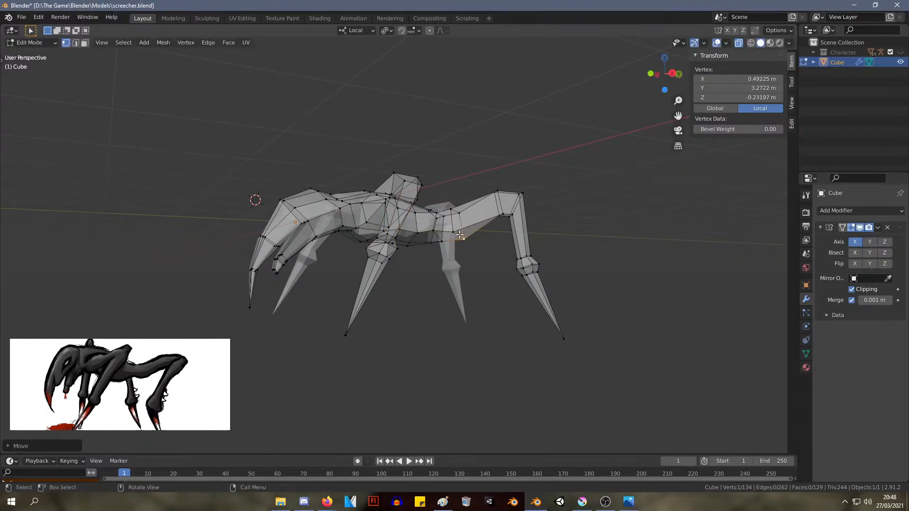
{"action": "left_click", "coordinate": [467, 232]}
{"action": "left_click_drag", "start_coordinate": [677, 386], "coordinate": [506, 205]}
{"action": "key", "text": "g"}
{"action": "key", "text": "Escape"}
Lower the rear knee's outer edge to about X 1.32 m, Y 4.14 m, Z 0.37 m and nudge its inner edge
{"action": "left_click_drag", "start_coordinate": [546, 229], "coordinate": [510, 172]}
{"action": "left_click_drag", "start_coordinate": [558, 214], "coordinate": [510, 168]}
{"action": "key", "text": "g"}
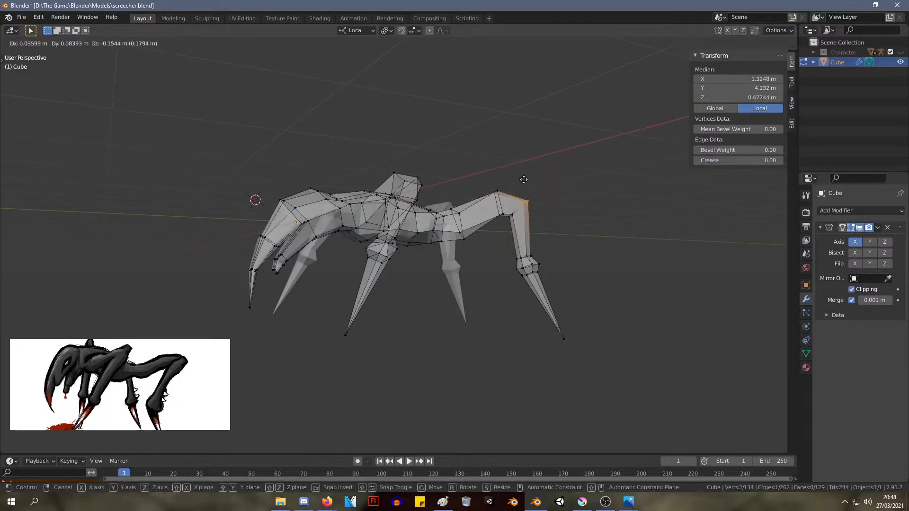
{"action": "left_click", "coordinate": [524, 180]}
{"action": "key", "text": "g"}
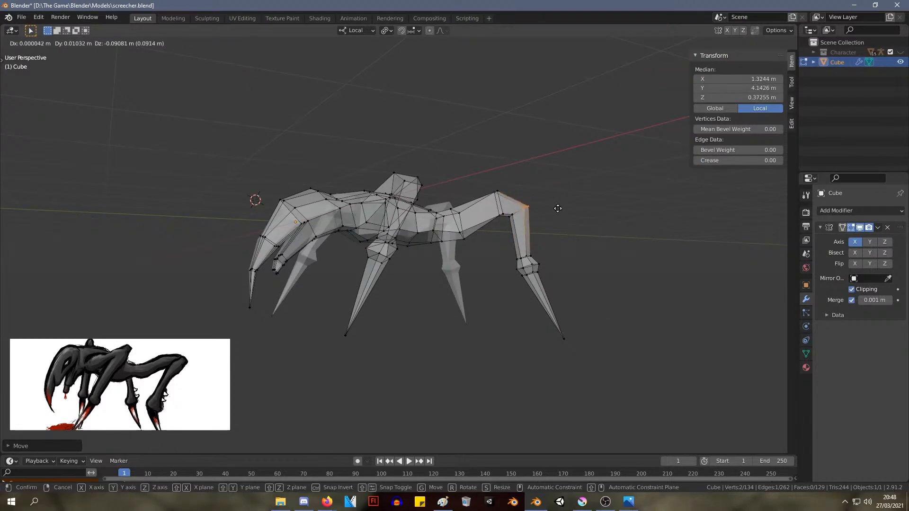
{"action": "left_click", "coordinate": [558, 208]}
{"action": "left_click_drag", "start_coordinate": [508, 214], "coordinate": [507, 214]}
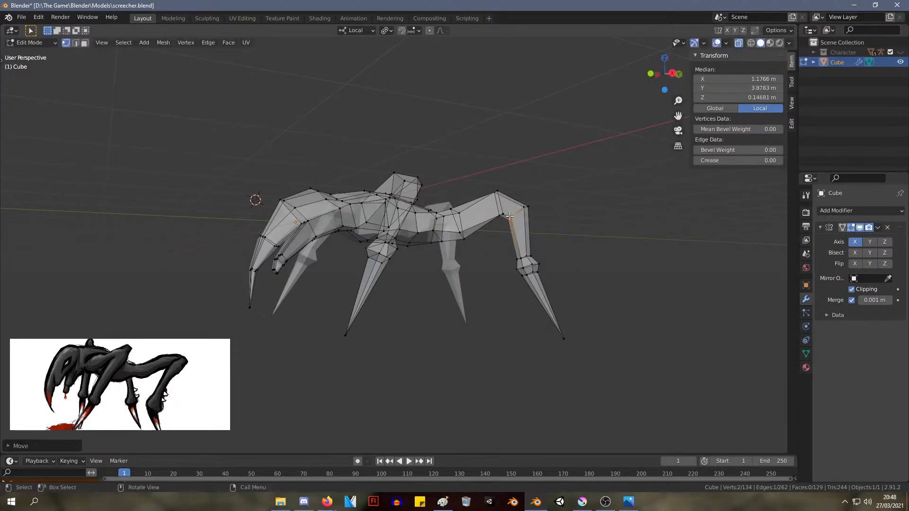
Move the rear leg's lower section to about X 1.14 m, Y 3.84 m, Z -0.91 m and rotate it about 20.7 degrees
{"action": "left_click_drag", "start_coordinate": [593, 356], "coordinate": [499, 250]}
{"action": "key", "text": "g"}
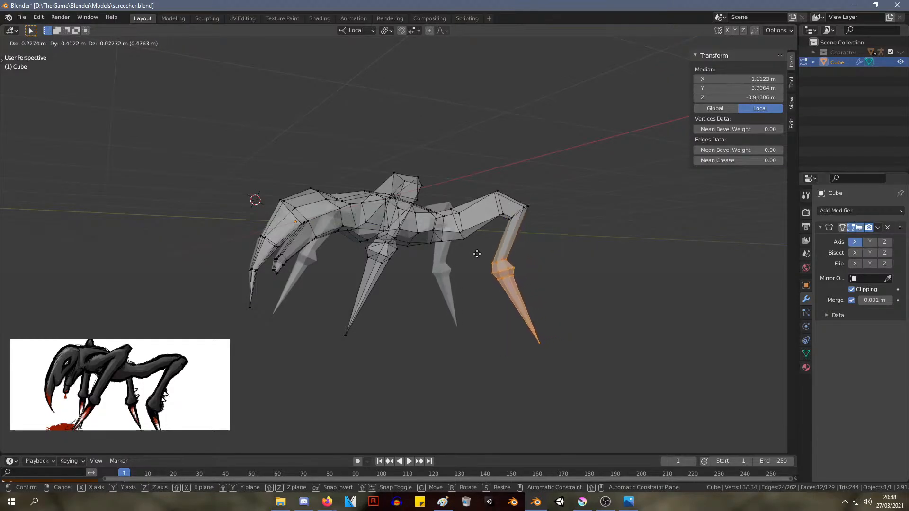
{"action": "left_click", "coordinate": [480, 252]}
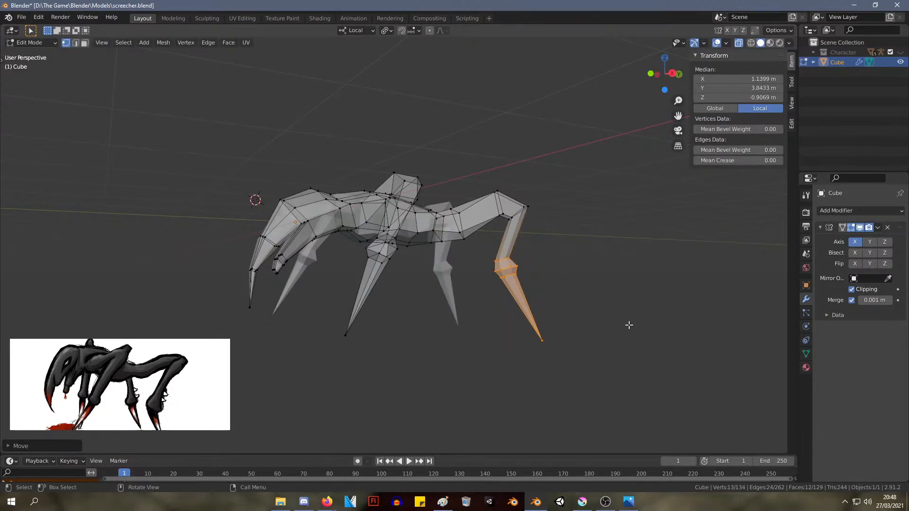
{"action": "key", "text": "r"}
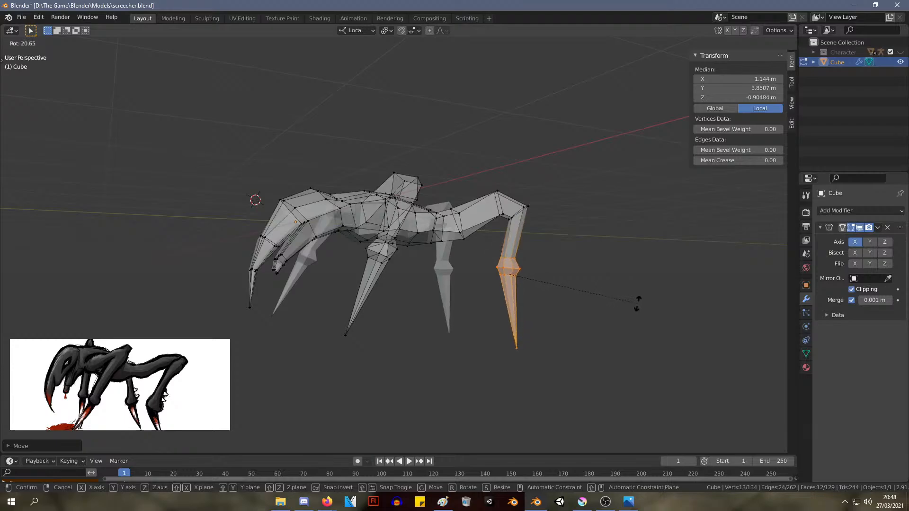
{"action": "left_click", "coordinate": [637, 303]}
Raise the rear leg's claw tip to shorten the claw, and shift the lower leg section slightly down and inward
{"action": "left_click_drag", "start_coordinate": [584, 394], "coordinate": [498, 326]}
{"action": "key", "text": "g"}
{"action": "left_click", "coordinate": [497, 302]}
{"action": "left_click_drag", "start_coordinate": [581, 363], "coordinate": [491, 255]}
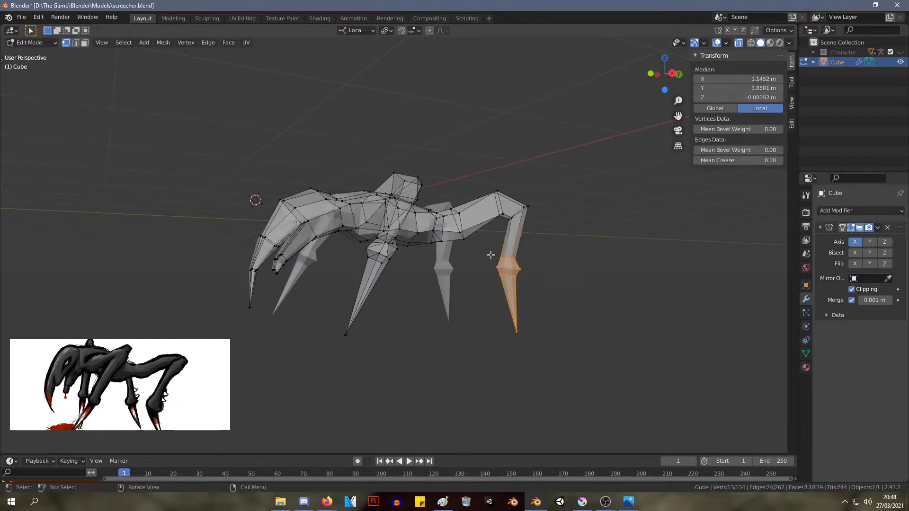
{"action": "key", "text": "g"}
{"action": "left_click", "coordinate": [485, 268]}
Adjust the rear knee's vertices, placing its top edge at about X 1.11 m, Y 3.80 m, Z 0.68 m
{"action": "left_click_drag", "start_coordinate": [519, 226], "coordinate": [487, 176]}
{"action": "key", "text": "g"}
{"action": "left_click", "coordinate": [510, 218]}
{"action": "key", "text": "g"}
{"action": "left_click", "coordinate": [515, 195]}
{"action": "key", "text": "g"}
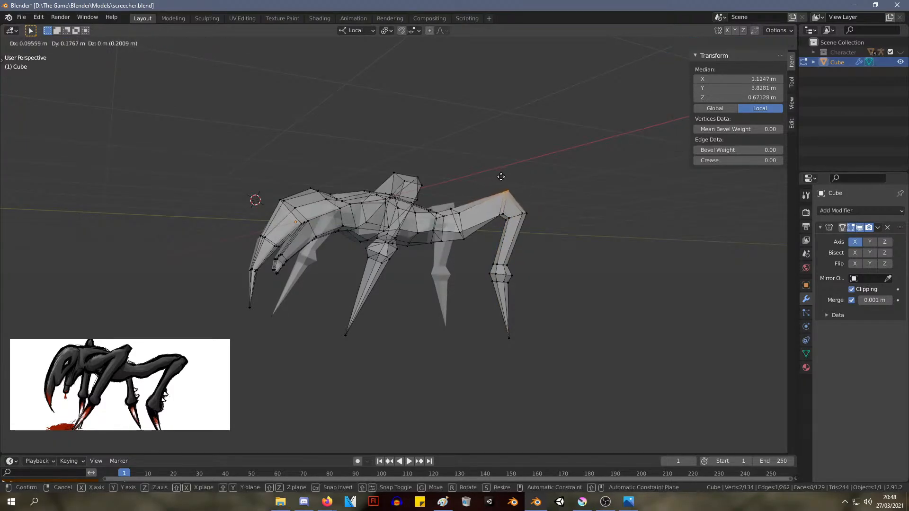
{"action": "left_click", "coordinate": [509, 183]}
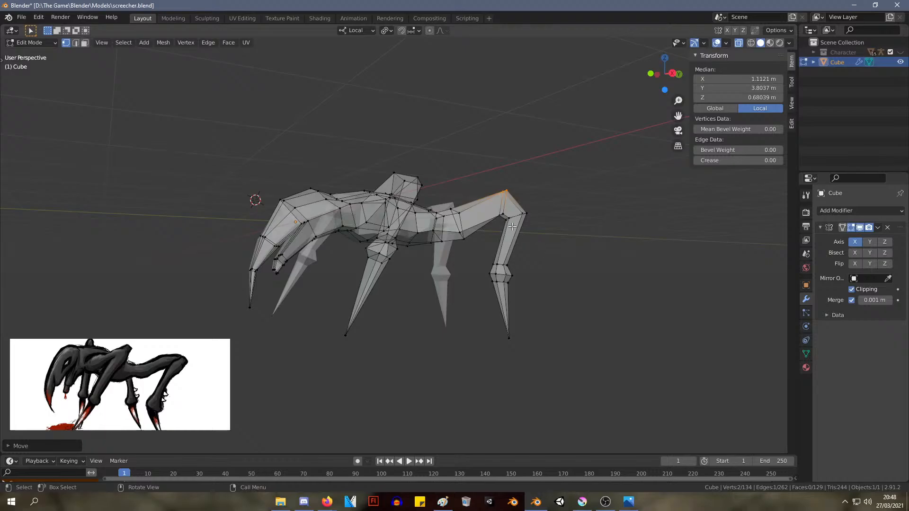
Move the four vertices on the inside of the rear knee to about X 1.12 m, Y 3.78 m, Z 0.17 m
{"action": "left_click_drag", "start_coordinate": [514, 227], "coordinate": [491, 207]}
{"action": "key", "text": "g"}
{"action": "left_click", "coordinate": [492, 210]}
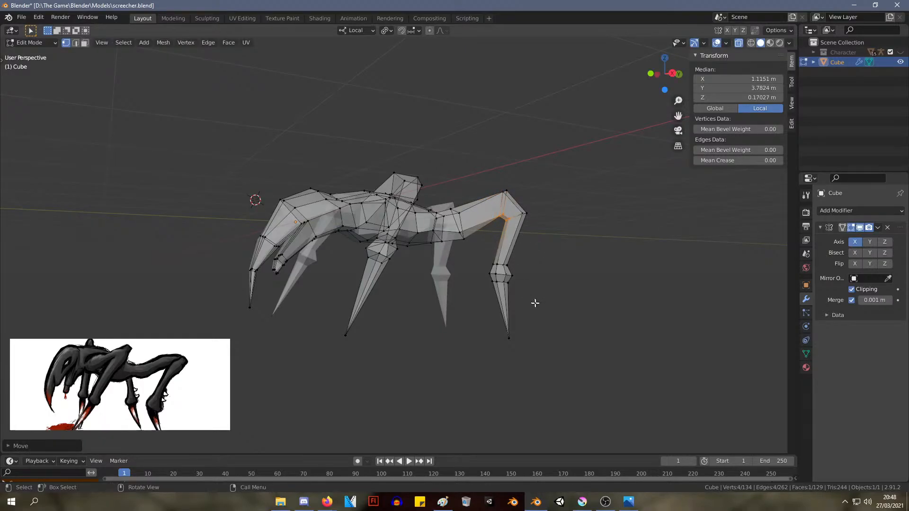
Lower the rear leg's ankle rings and resize the joint, with its middle ring at about X 1.05 m, Y 3.69 m, Z -1.04 m
{"action": "middle_click_drag", "start_coordinate": [555, 195], "coordinate": [563, 196]}
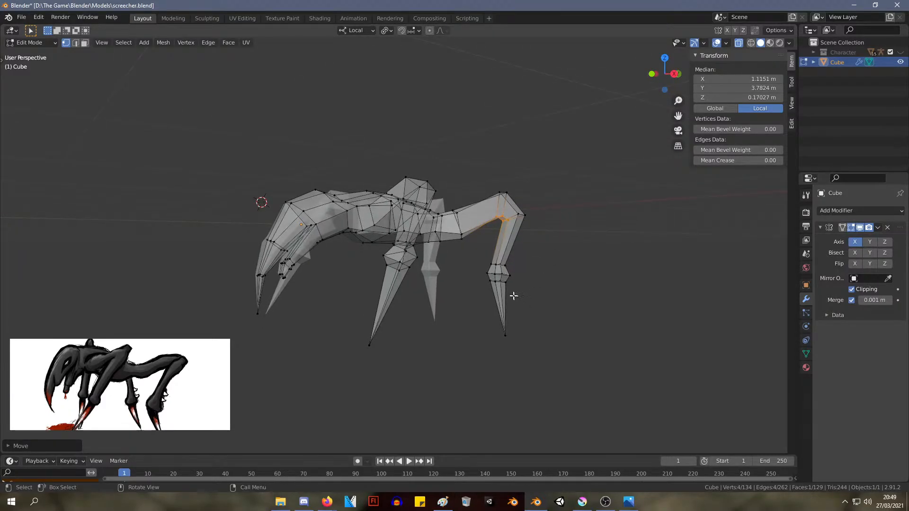
{"action": "left_click_drag", "start_coordinate": [514, 296], "coordinate": [480, 265]}
{"action": "key", "text": "g"}
{"action": "left_click", "coordinate": [480, 289]}
{"action": "key", "text": "s"}
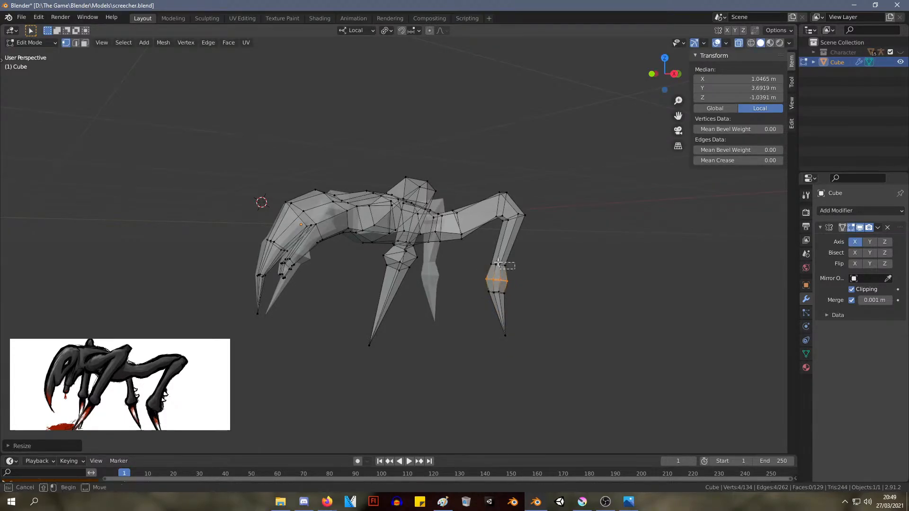
{"action": "left_click", "coordinate": [482, 256]}
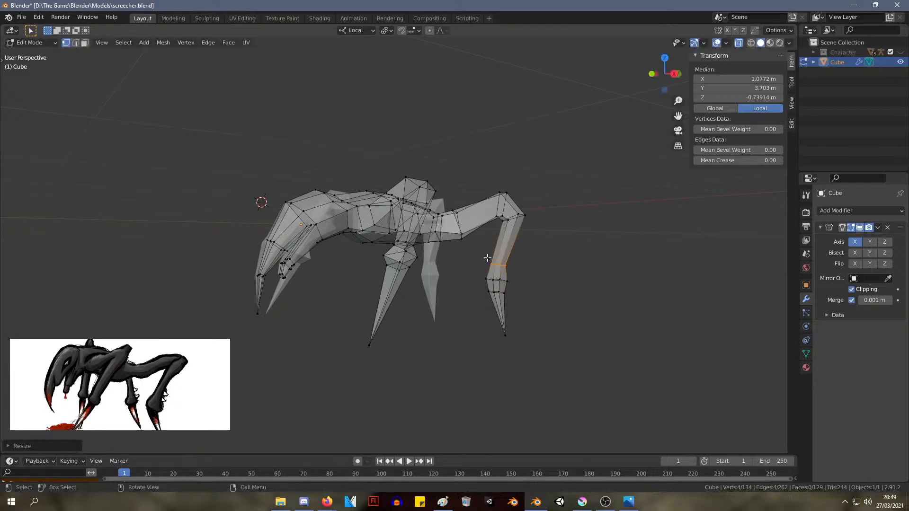
Lower the ring above the rear ankle vertically and move the rear claw tip to about X 1.18 m, Y 4.03 m, Z -2.08 m
{"action": "key", "text": "g"}
{"action": "key", "text": "z"}
{"action": "left_click", "coordinate": [486, 263]}
{"action": "middle_click_drag", "start_coordinate": [486, 263], "coordinate": [540, 298]}
{"action": "left_click", "coordinate": [508, 336]}
{"action": "key", "text": "g"}
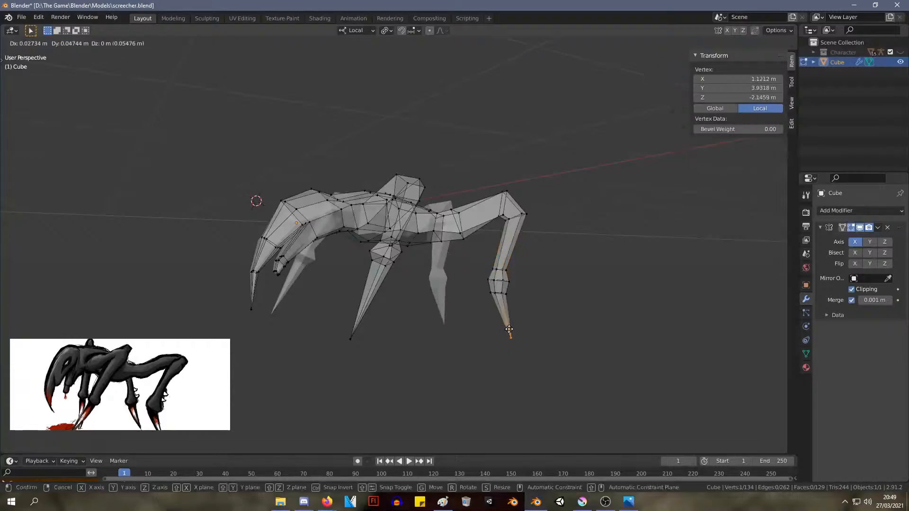
{"action": "left_click", "coordinate": [514, 326]}
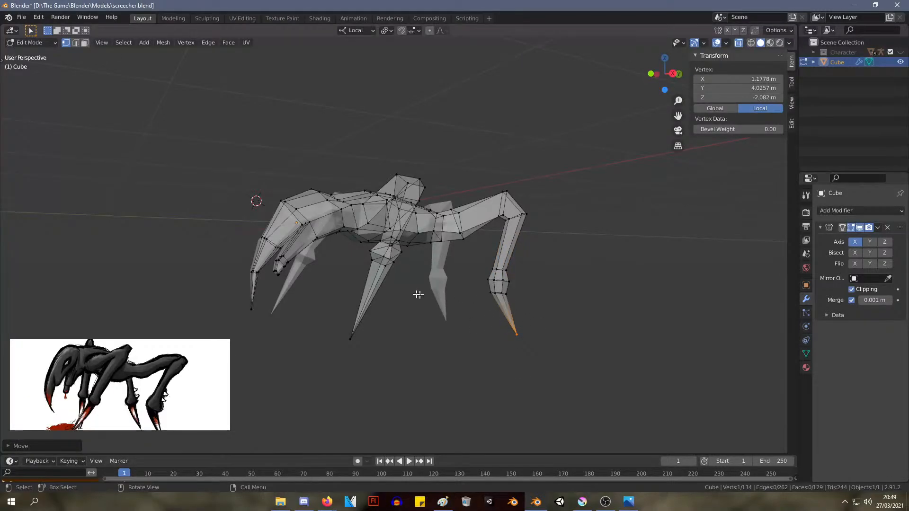
Reposition the front leg's lower joint as a whole, centring its vertices at about X 1.84 m, Y 0.85 m, Z -0.69 m
{"action": "middle_click_drag", "start_coordinate": [410, 293], "coordinate": [406, 321]}
{"action": "left_click_drag", "start_coordinate": [406, 320], "coordinate": [330, 254]}
{"action": "middle_click_drag", "start_coordinate": [369, 279], "coordinate": [399, 282]}
{"action": "key", "text": "g"}
{"action": "left_click", "coordinate": [413, 280]}
{"action": "scroll", "coordinate": [413, 281], "scroll_direction": "up", "scroll_amount": 1}
{"action": "key", "text": "g"}
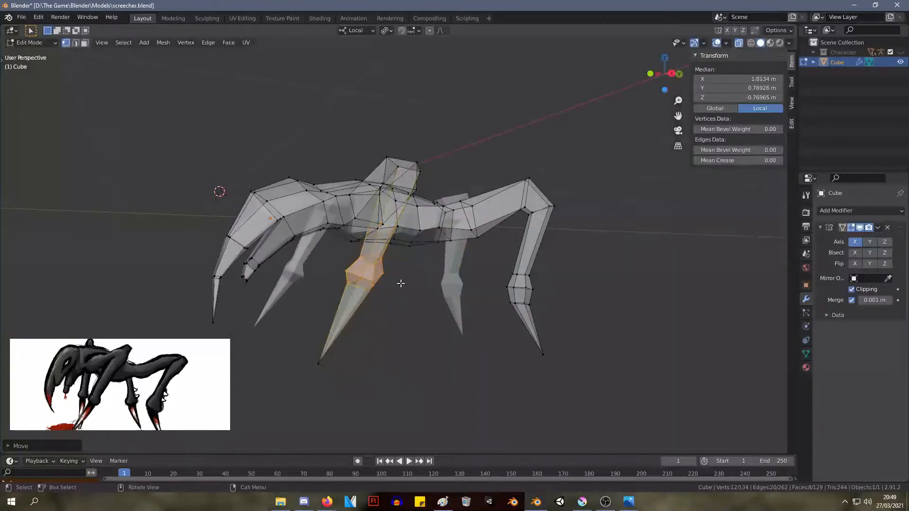
{"action": "left_click", "coordinate": [405, 277]}
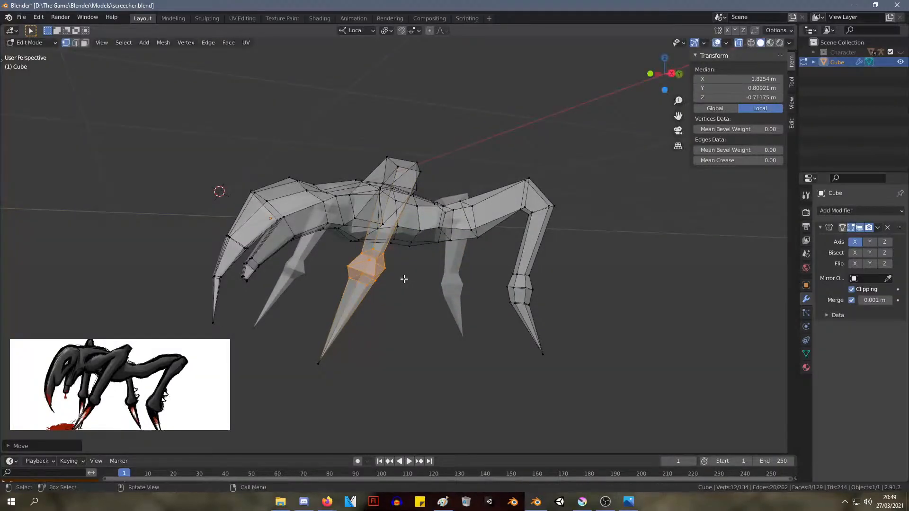
{"action": "mouse_move", "coordinate": [405, 277]}
{"action": "middle_mouse_down"}
{"action": "mouse_move", "coordinate": [379, 282]}
{"action": "mouse_move", "coordinate": [405, 286]}
{"action": "mouse_move", "coordinate": [376, 279]}
{"action": "mouse_move", "coordinate": [428, 290]}
{"action": "mouse_move", "coordinate": [416, 276]}
{"action": "middle_mouse_up"}
{"action": "key", "text": "g"}
{"action": "left_click", "coordinate": [408, 280]}
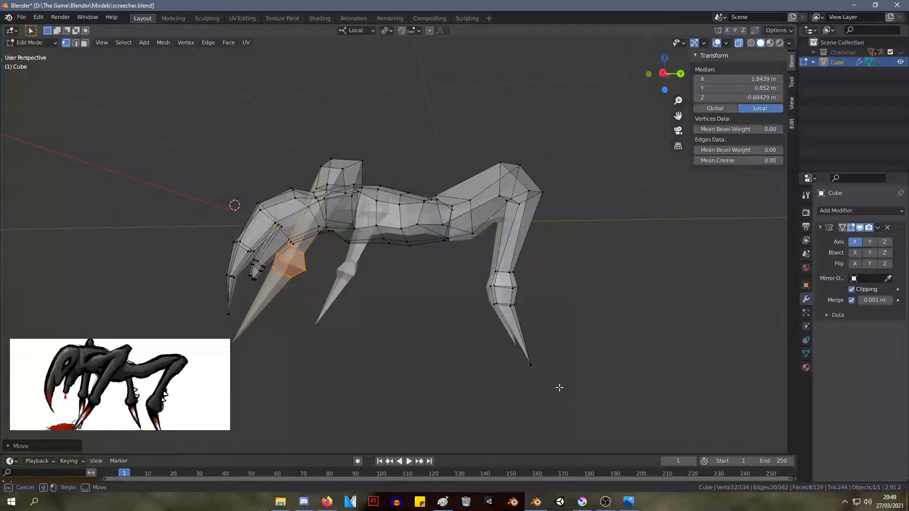
Move the underside edge at the rear hip to about X 0.13 m, Y 2.83 m, Z -0.20 m, and adjust a vertex on the hip's upper side
{"action": "left_click_drag", "start_coordinate": [559, 387], "coordinate": [523, 357]}
{"action": "middle_click_drag", "start_coordinate": [524, 357], "coordinate": [624, 356]}
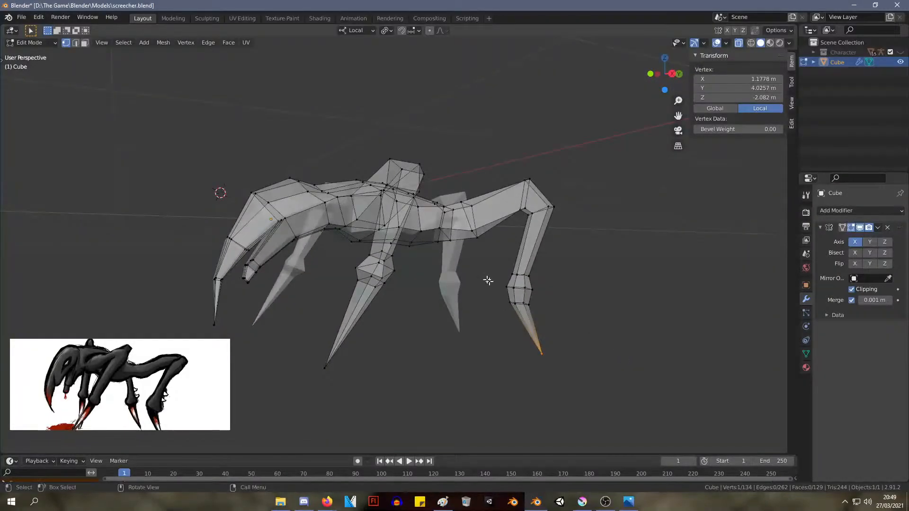
{"action": "left_click_drag", "start_coordinate": [461, 255], "coordinate": [432, 238]}
{"action": "key", "text": "g"}
{"action": "left_click", "coordinate": [431, 233]}
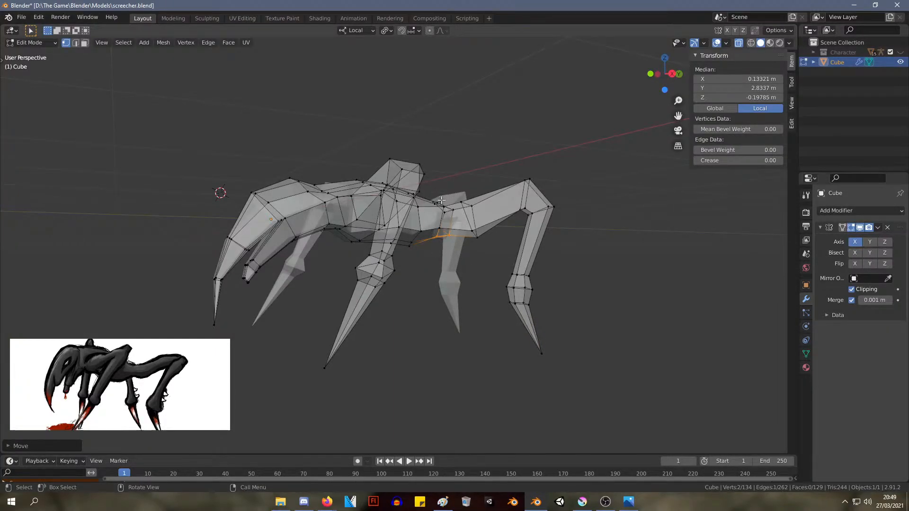
{"action": "left_click", "coordinate": [457, 214]}
{"action": "key", "text": "g"}
{"action": "left_click", "coordinate": [455, 209]}
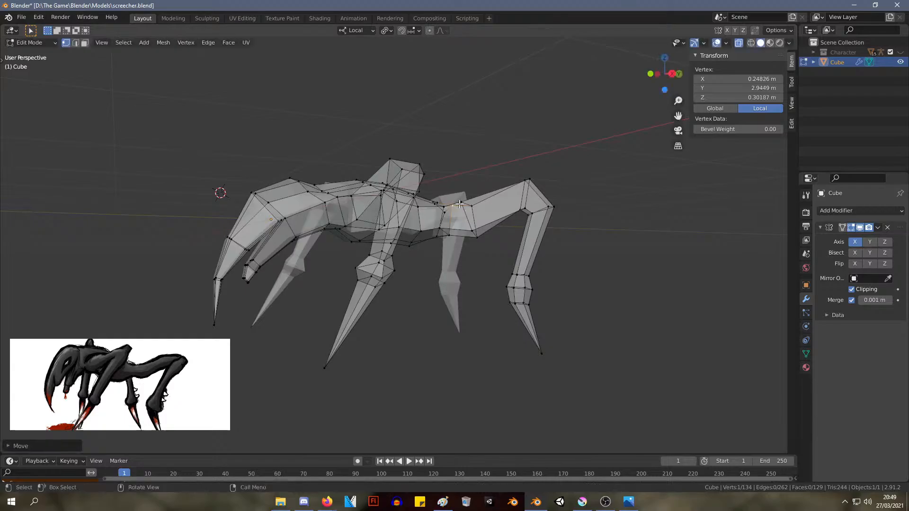
Adjust the upper vertices where the rear thigh meets the body, placing the inner one at about X 0.39 m, Y 3.22 m, Z 0.33 m
{"action": "left_click", "coordinate": [460, 202]}
{"action": "key", "text": "g"}
{"action": "left_click", "coordinate": [461, 205]}
{"action": "left_click", "coordinate": [471, 206]}
{"action": "key", "text": "g"}
{"action": "left_click", "coordinate": [471, 206]}
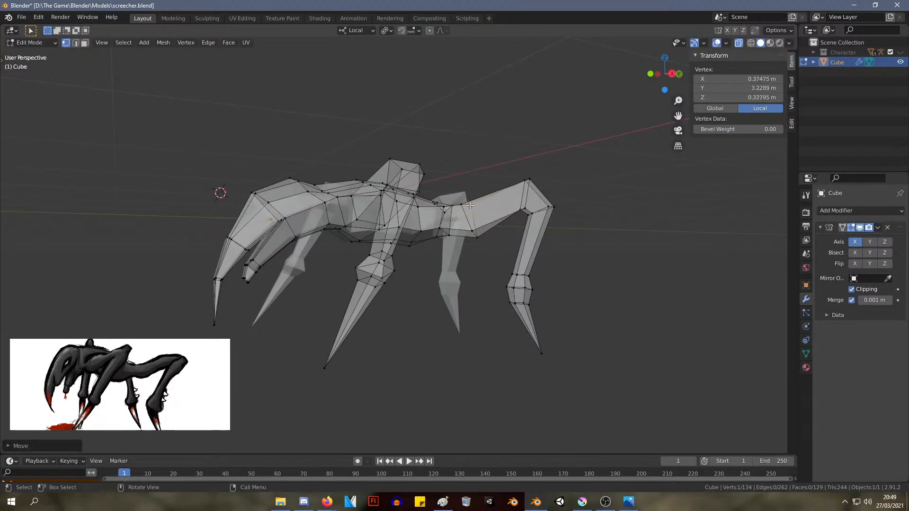
{"action": "middle_click_drag", "start_coordinate": [472, 208], "coordinate": [388, 277]}
{"action": "key", "text": "g"}
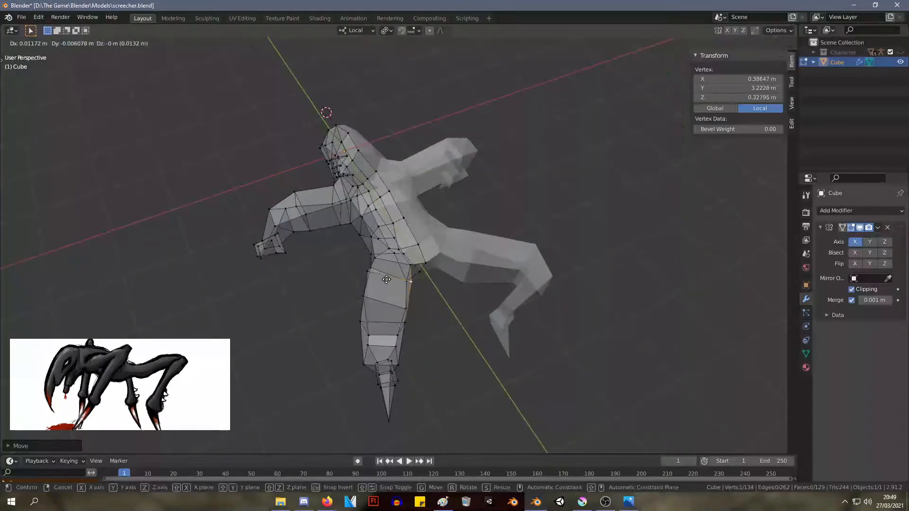
{"action": "left_click", "coordinate": [385, 279]}
Move the outer top vertex of the rear thigh's base to about X 0.78 m, Y 2.76 m, Z 0.29 m
{"action": "left_click", "coordinate": [372, 274]}
{"action": "key", "text": "g"}
{"action": "left_click", "coordinate": [376, 277]}
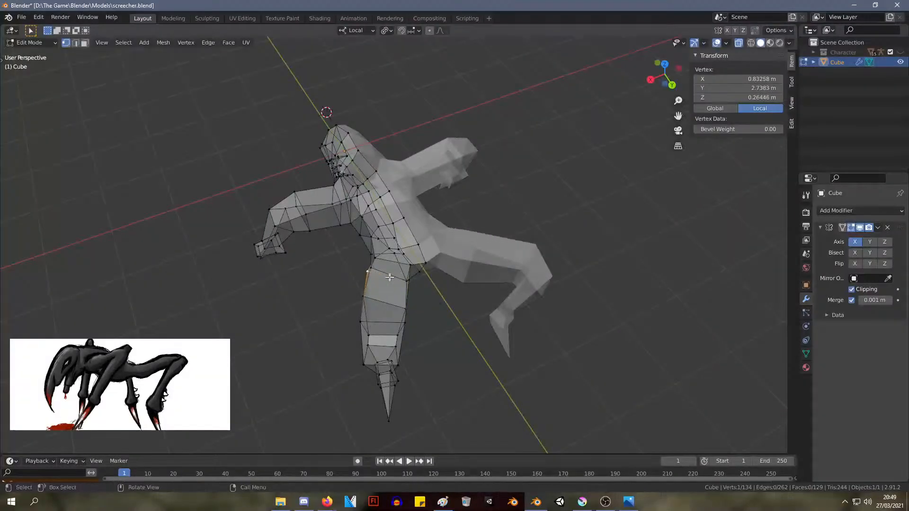
{"action": "middle_click_drag", "start_coordinate": [390, 277], "coordinate": [415, 262]}
{"action": "key", "text": "g"}
{"action": "left_click", "coordinate": [419, 261]}
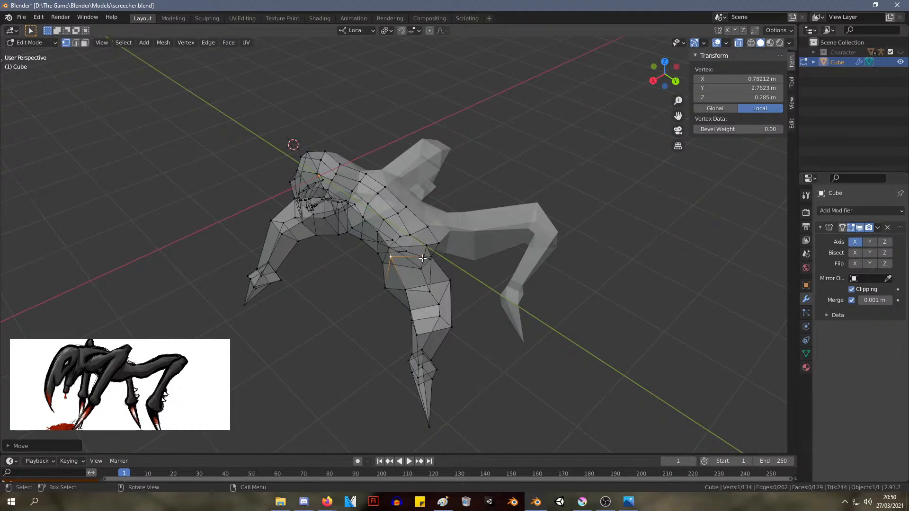
Move the top edge of the front leg's knee outward, reshaping the upper bend
{"action": "middle_click_drag", "start_coordinate": [310, 248], "coordinate": [455, 187]}
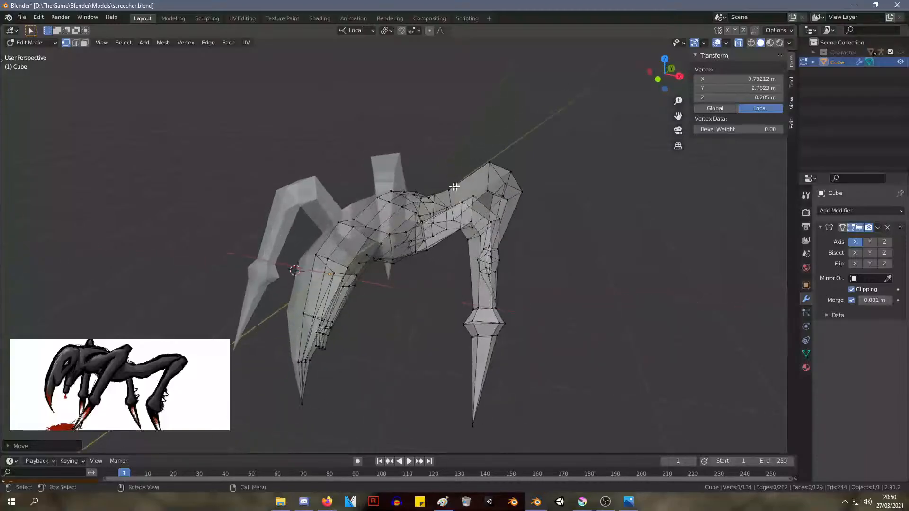
{"action": "middle_click_drag", "start_coordinate": [658, 299], "coordinate": [542, 261]}
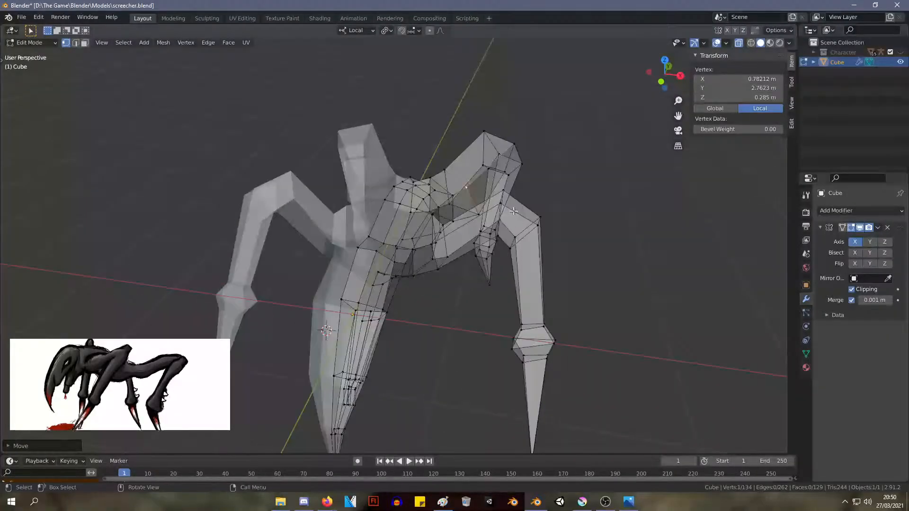
{"action": "key", "text": "alt+a"}
{"action": "middle_click_drag", "start_coordinate": [514, 212], "coordinate": [528, 216]}
{"action": "left_click_drag", "start_coordinate": [524, 206], "coordinate": [497, 178]}
{"action": "key", "text": "g"}
{"action": "left_click", "coordinate": [526, 168]}
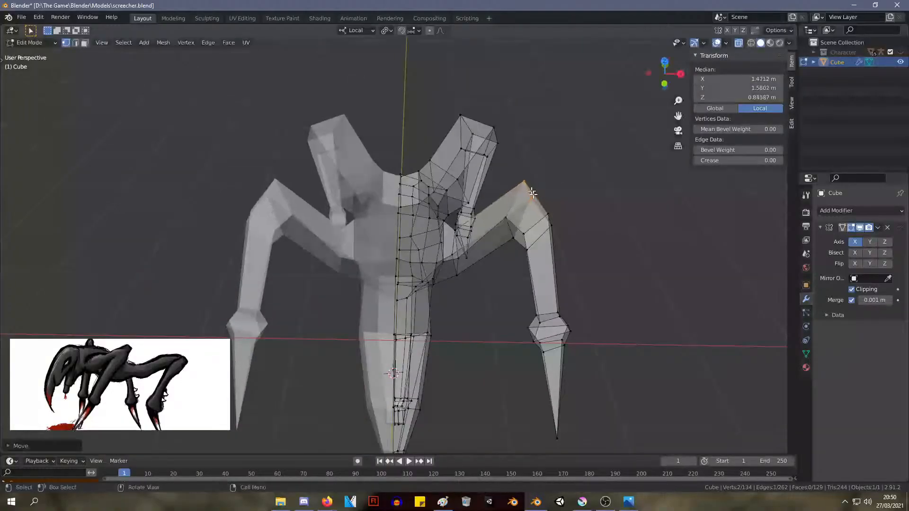
{"action": "key", "text": "g"}
{"action": "left_click", "coordinate": [561, 190]}
Inset the face on top of the front knee by about 0.045 m
{"action": "middle_click_drag", "start_coordinate": [561, 190], "coordinate": [568, 279]}
{"action": "left_click_drag", "start_coordinate": [569, 280], "coordinate": [517, 228]}
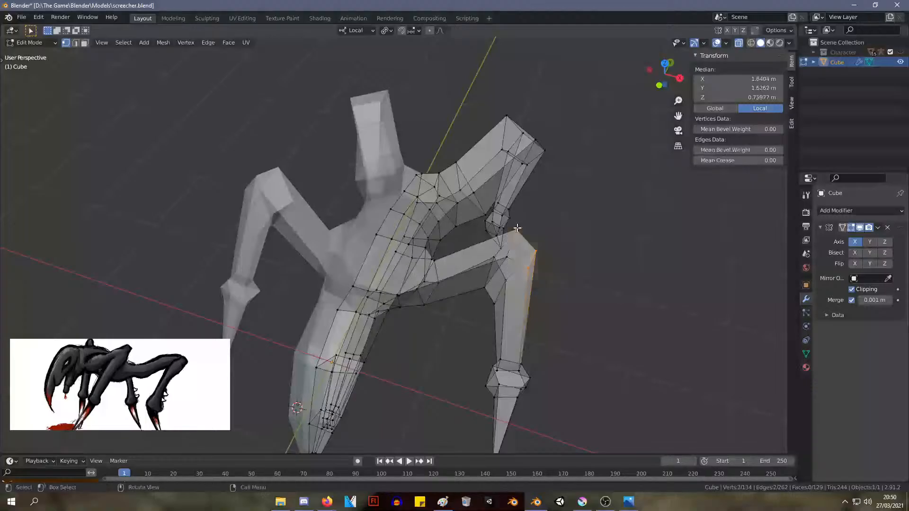
{"action": "key", "text": "i"}
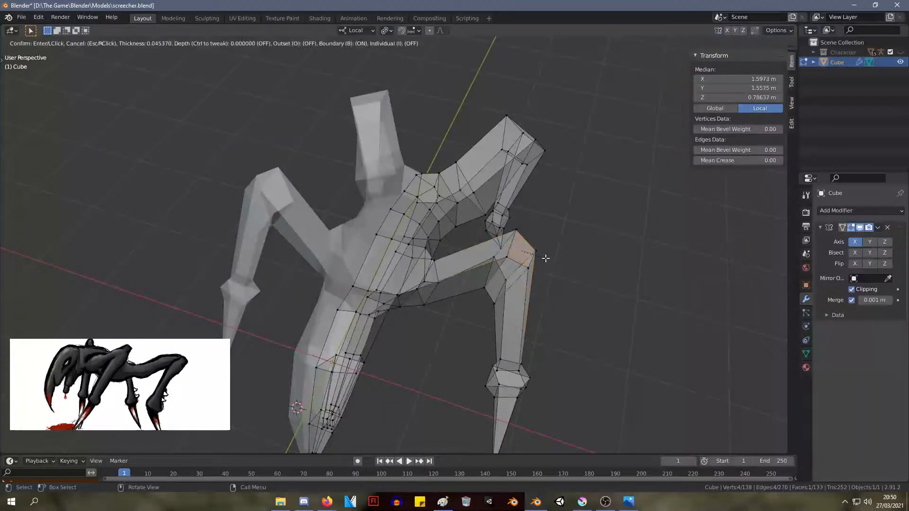
{"action": "left_click", "coordinate": [545, 258]}
Try to extrude the front knee's inset face into a short stub ending at about X 1.70 m, Y 1.65 m, Z 0.97 m
{"action": "key", "text": "e"}
{"action": "left_click", "coordinate": [553, 245]}
{"action": "middle_click_drag", "start_coordinate": [553, 246], "coordinate": [506, 198]}
{"action": "key", "text": "e"}
{"action": "left_click", "coordinate": [507, 198]}
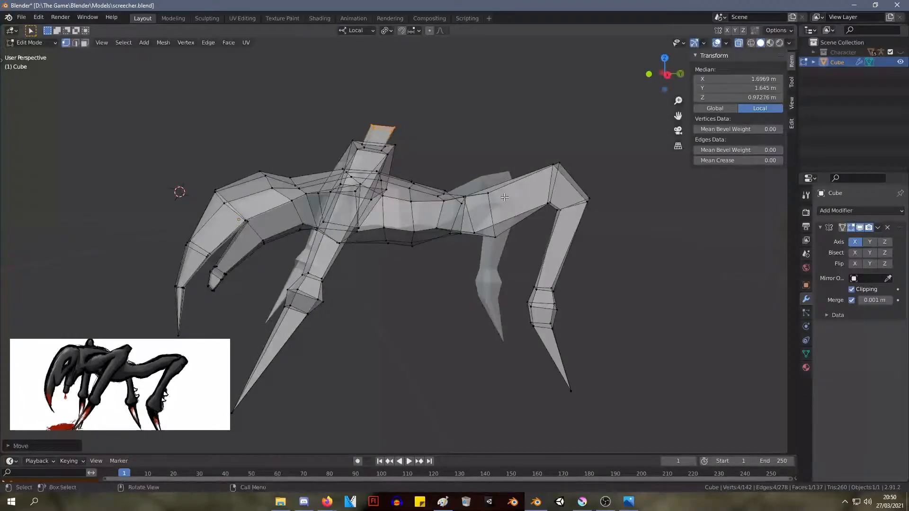
{"action": "key", "text": "s"}
{"action": "left_click", "coordinate": [508, 205]}
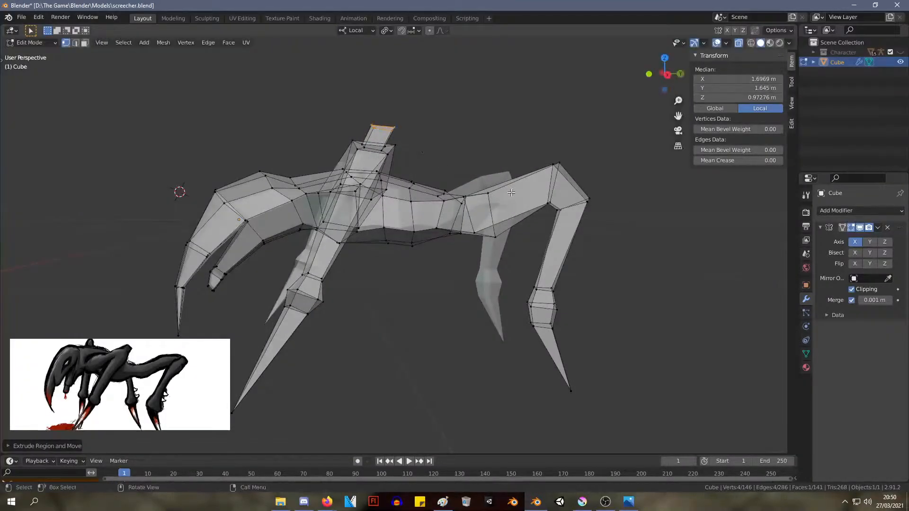
{"action": "mouse_move", "coordinate": [468, 178]}
{"action": "middle_mouse_down"}
{"action": "mouse_move", "coordinate": [514, 208]}
{"action": "mouse_move", "coordinate": [468, 186]}
{"action": "middle_mouse_up"}
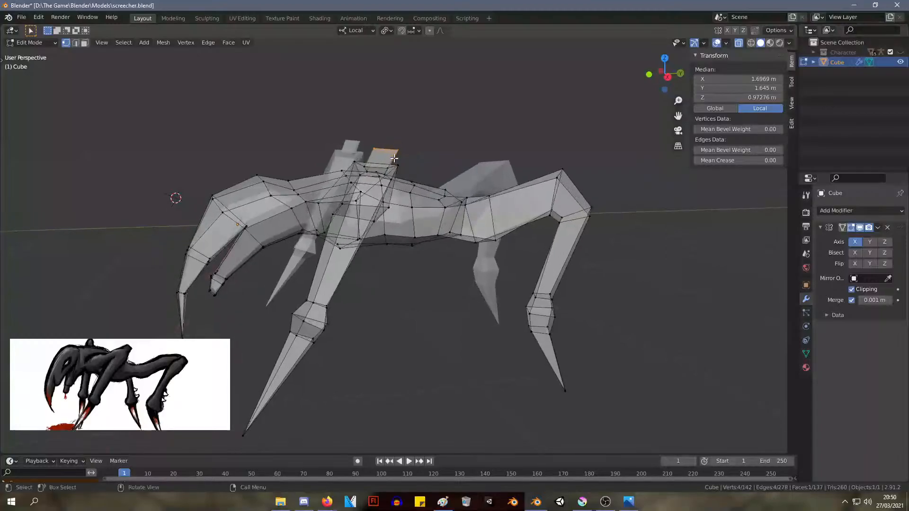
{"action": "scroll", "coordinate": [390, 161], "scroll_direction": "up", "scroll_amount": 2}
Try shifting the stub's end face backward and pulling its rear corner vertices down individually
{"action": "mouse_move", "coordinate": [352, 130]}
{"action": "middle_mouse_down"}
{"action": "mouse_move", "coordinate": [371, 136]}
{"action": "mouse_move", "coordinate": [353, 123]}
{"action": "middle_mouse_up"}
{"action": "key", "text": "g"}
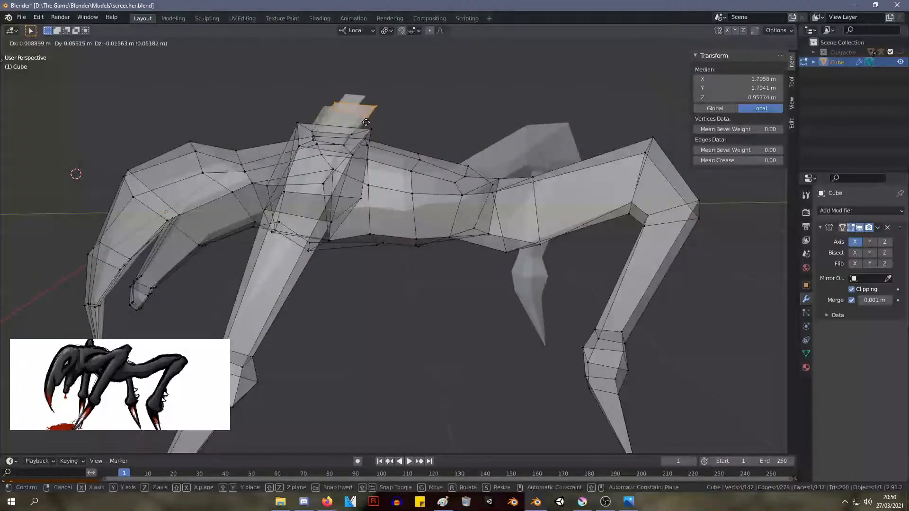
{"action": "left_click", "coordinate": [379, 109]}
{"action": "left_click", "coordinate": [377, 104]}
{"action": "key", "text": "g"}
{"action": "left_click", "coordinate": [370, 113]}
{"action": "left_click", "coordinate": [364, 119]}
{"action": "key", "text": "g"}
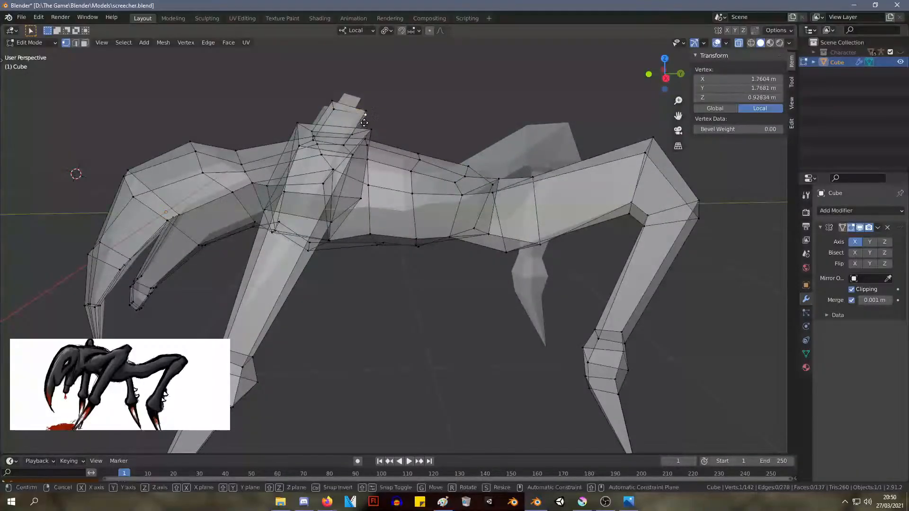
{"action": "left_click", "coordinate": [362, 130]}
Try reshaping the stub's front corners, with one vertex at about X 1.75 m, Y 1.58 m, Z 0.95 m and another at X 1.60 m, Y 1.56 m, Z 0.99 m
{"action": "left_click", "coordinate": [337, 110]}
{"action": "key", "text": "g"}
{"action": "left_click", "coordinate": [335, 111]}
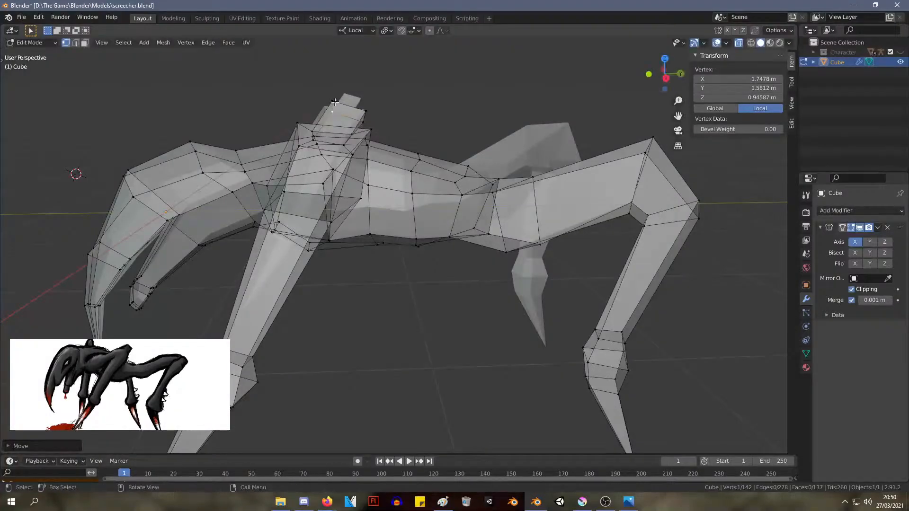
{"action": "left_click", "coordinate": [335, 103]}
{"action": "middle_click_drag", "start_coordinate": [338, 107], "coordinate": [464, 126]}
{"action": "key", "text": "g"}
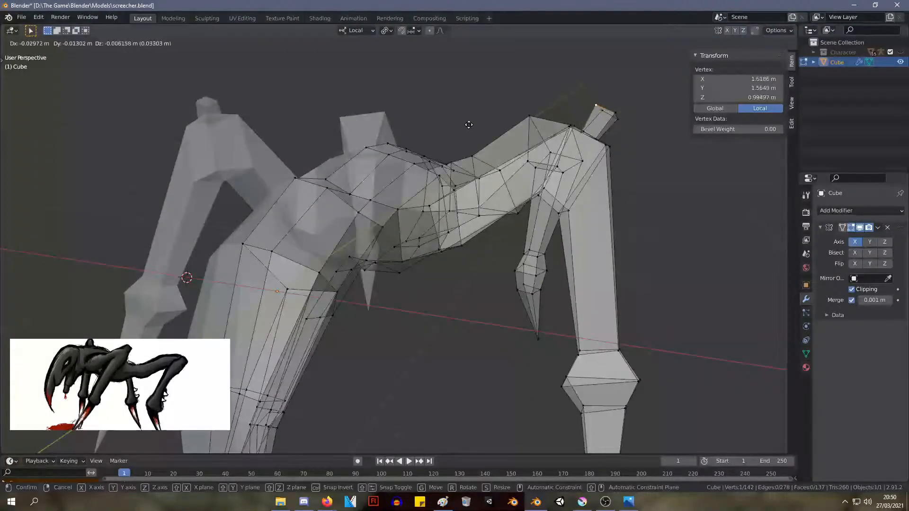
{"action": "left_click", "coordinate": [469, 124]}
{"action": "middle_click_drag", "start_coordinate": [617, 151], "coordinate": [647, 180]}
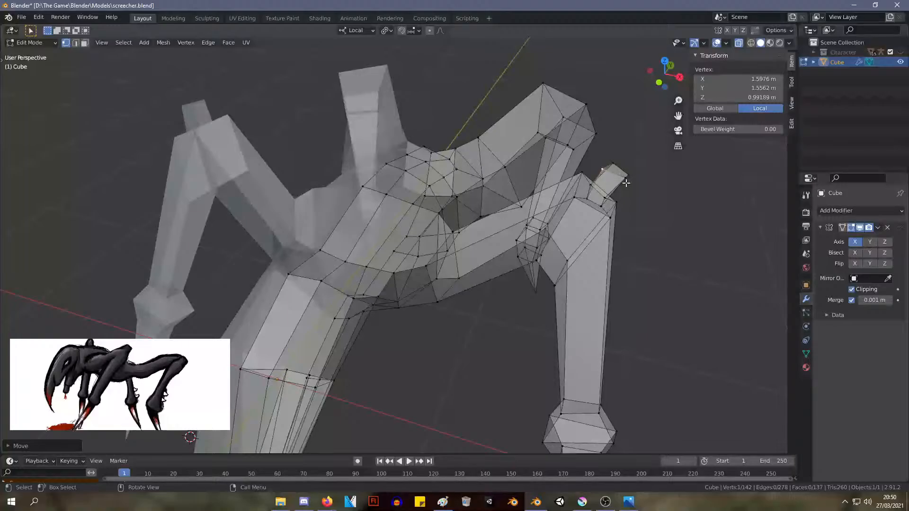
{"action": "left_click", "coordinate": [626, 183]}
Undo the stub's vertex edits and its extrusion, back to the inset face on the front knee
{"action": "key", "text": "ctrl+z"}
{"action": "key", "text": "ctrl+z"}
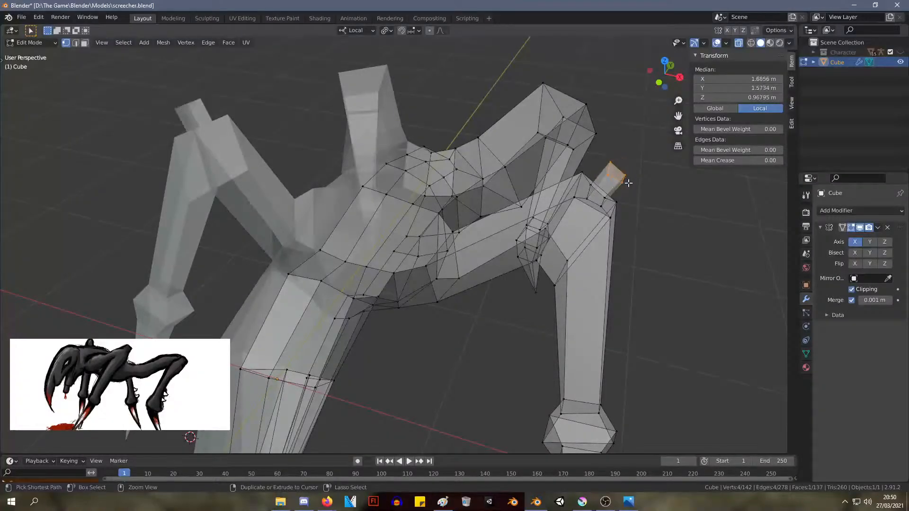
{"action": "key", "text": "ctrl+z"}
Enlarge the front knee's inset face, raise it to about X 1.63 m, Y 1.65 m, Z 0.89 m, then shrink it into a tapered cap
{"action": "key", "text": "g"}
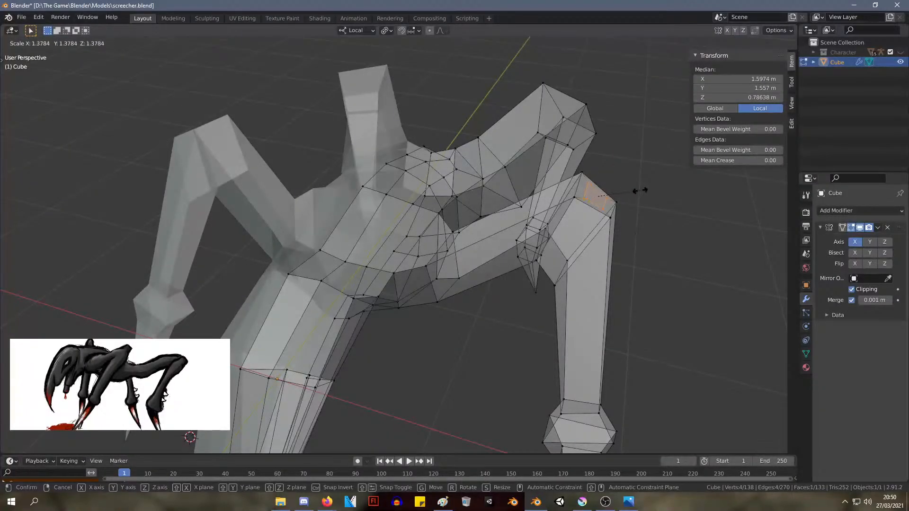
{"action": "left_click", "coordinate": [640, 190]}
{"action": "key", "text": "g"}
{"action": "right_click", "coordinate": [648, 182]}
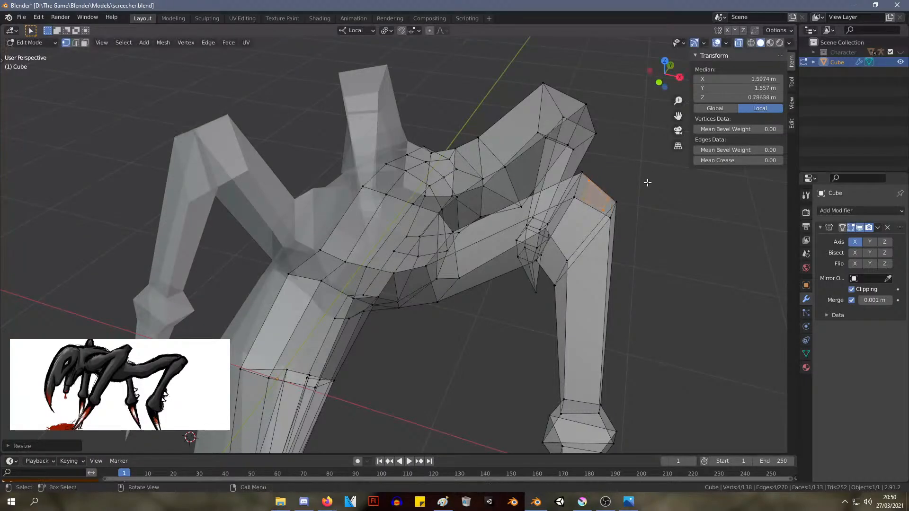
{"action": "key", "text": "g"}
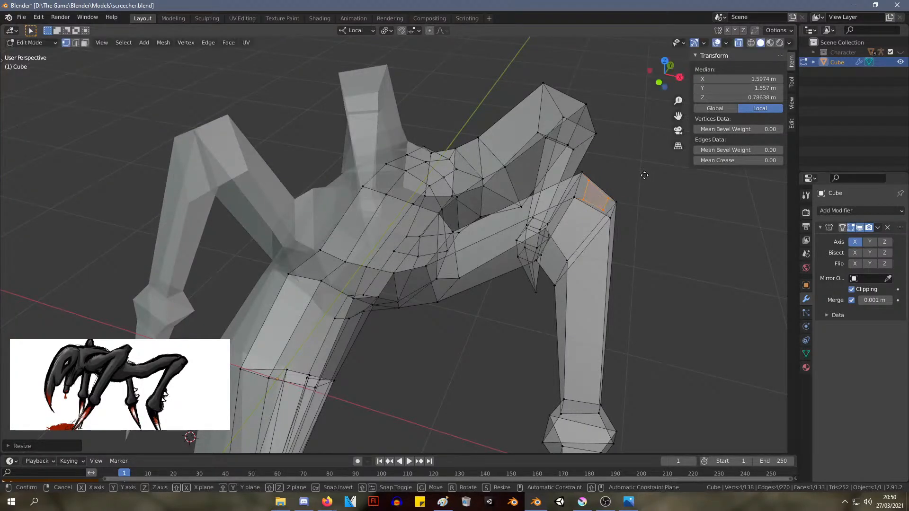
{"action": "left_click", "coordinate": [654, 157]}
{"action": "key", "text": "s"}
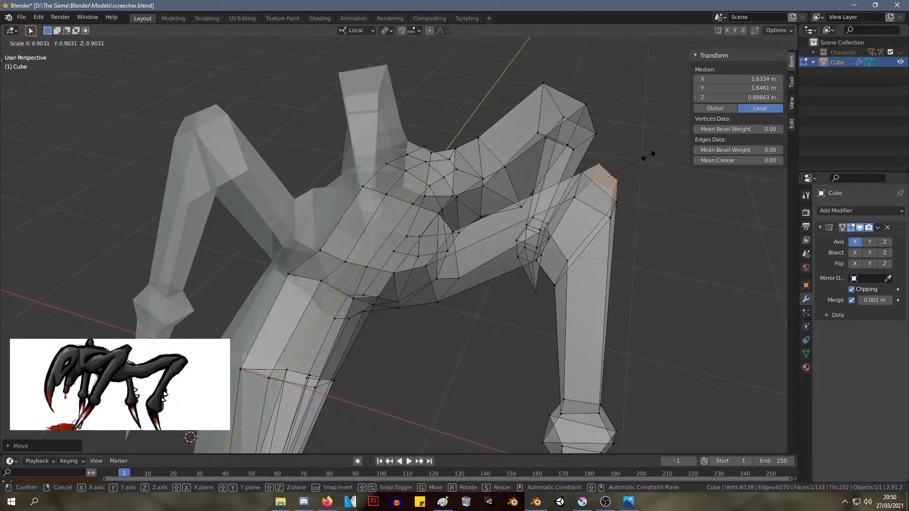
{"action": "left_click", "coordinate": [628, 153]}
{"action": "middle_click_drag", "start_coordinate": [628, 154], "coordinate": [533, 175]}
{"action": "key", "text": "g"}
{"action": "left_click", "coordinate": [532, 174]}
Extrude the cap on the front knee about 0.09 m, scale the new end face down and shift it slightly backward
{"action": "key", "text": "e"}
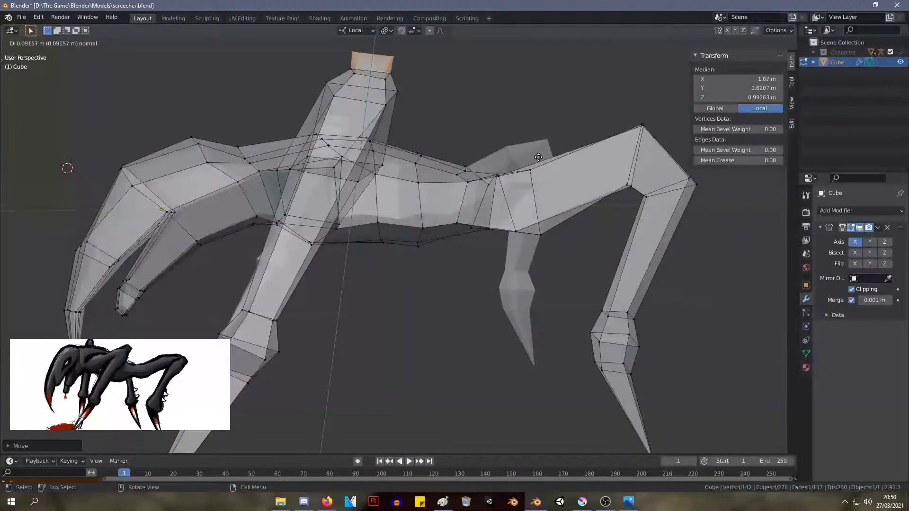
{"action": "left_click", "coordinate": [538, 157]}
{"action": "key", "text": "s"}
{"action": "left_click", "coordinate": [452, 143]}
{"action": "key", "text": "g"}
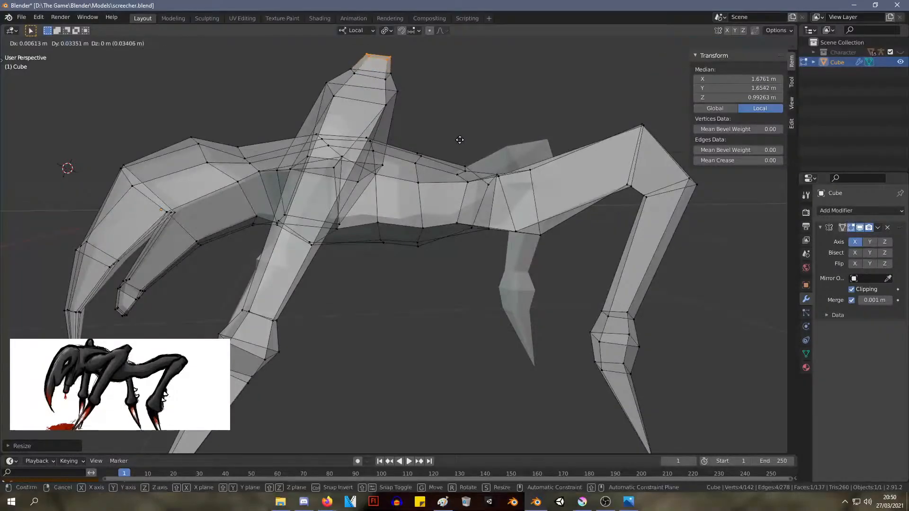
{"action": "left_click", "coordinate": [457, 138]}
Tilt the end face of the front knee's spike and move it outward and down to about X 1.69 m, Y 1.65 m, Z 0.98 m
{"action": "middle_click_drag", "start_coordinate": [458, 137], "coordinate": [551, 150]}
{"action": "key", "text": "g"}
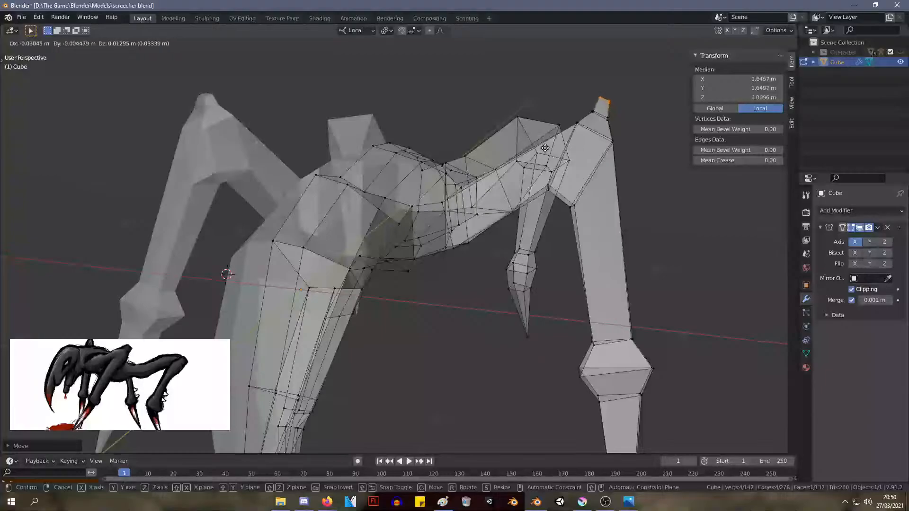
{"action": "left_click", "coordinate": [545, 149]}
{"action": "key", "text": "r"}
{"action": "left_click", "coordinate": [551, 147]}
{"action": "key", "text": "g"}
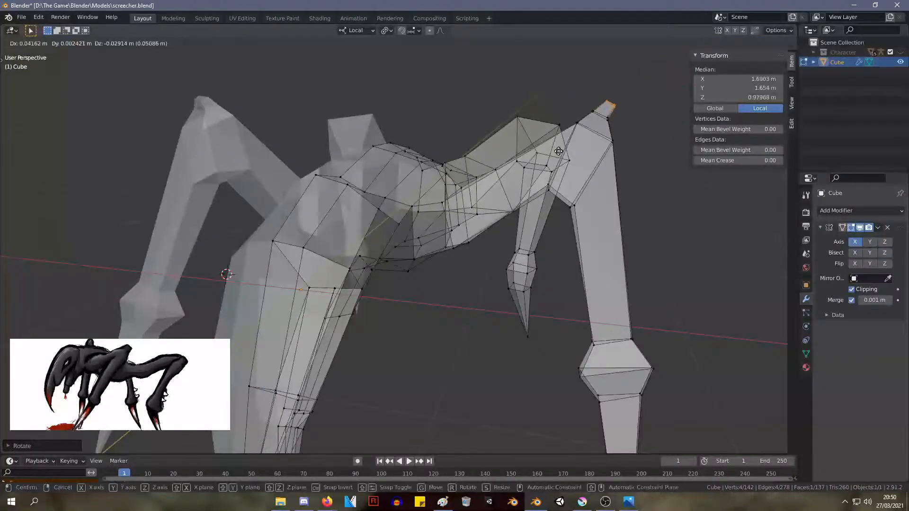
{"action": "left_click", "coordinate": [563, 150]}
Fine-tune the position of the front knee's spike vertices, then clear the selection
{"action": "left_click_drag", "start_coordinate": [630, 131], "coordinate": [590, 106]}
{"action": "key", "text": "g"}
{"action": "left_click", "coordinate": [596, 119]}
{"action": "key", "text": "g"}
{"action": "left_click", "coordinate": [595, 113]}
{"action": "middle_click_drag", "start_coordinate": [621, 128], "coordinate": [564, 121]}
{"action": "left_click", "coordinate": [546, 88]}
{"action": "scroll", "coordinate": [583, 152], "scroll_direction": "down", "scroll_amount": 8}
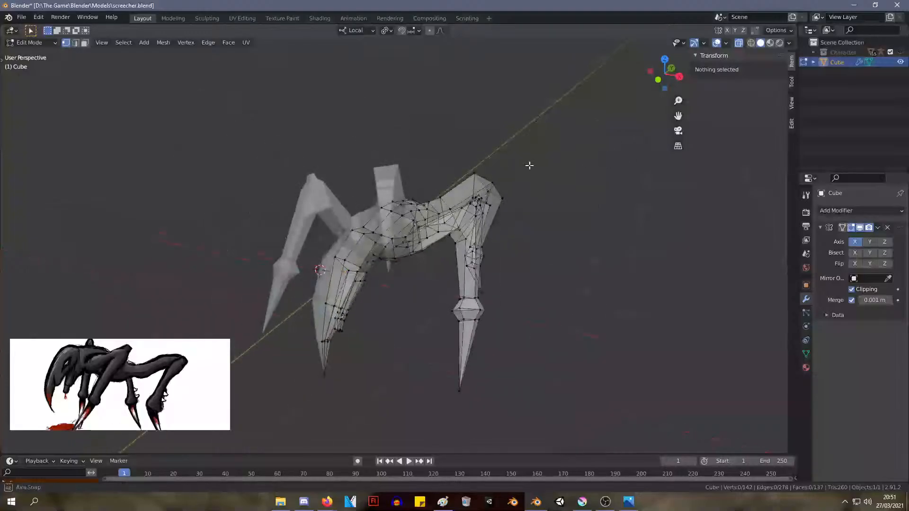
Move the four vertices under the front knee's bend to about X 1.41 m, Y 1.41 m, Z 0.39 m and scale them
{"action": "mouse_move", "coordinate": [530, 164]}
{"action": "middle_mouse_down"}
{"action": "mouse_move", "coordinate": [562, 166]}
{"action": "mouse_move", "coordinate": [541, 160]}
{"action": "middle_mouse_up"}
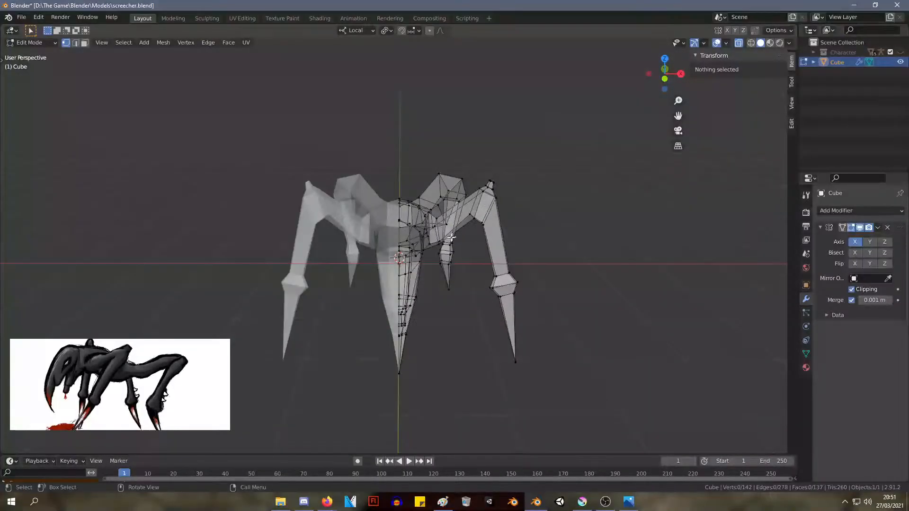
{"action": "mouse_move", "coordinate": [324, 203]}
{"action": "middle_mouse_down"}
{"action": "mouse_move", "coordinate": [254, 207]}
{"action": "mouse_move", "coordinate": [291, 193]}
{"action": "mouse_move", "coordinate": [246, 219]}
{"action": "mouse_move", "coordinate": [331, 209]}
{"action": "middle_mouse_up"}
{"action": "scroll", "coordinate": [570, 209], "scroll_direction": "up", "scroll_amount": 5}
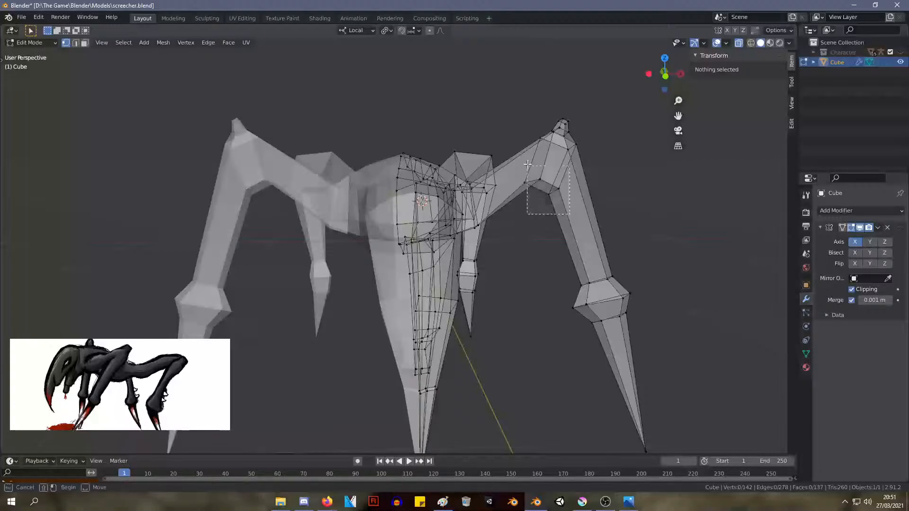
{"action": "left_click_drag", "start_coordinate": [570, 214], "coordinate": [527, 165]}
{"action": "key", "text": "s"}
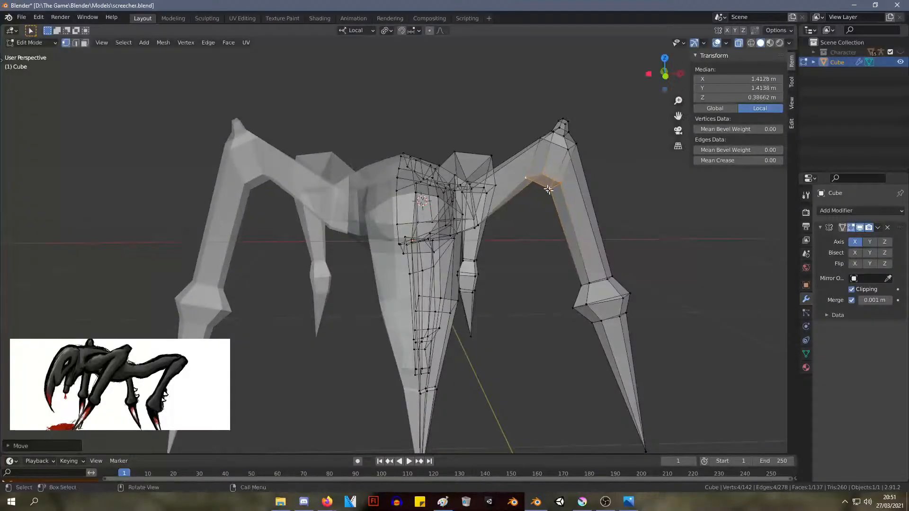
{"action": "left_click", "coordinate": [557, 199]}
{"action": "middle_click_drag", "start_coordinate": [557, 199], "coordinate": [468, 203]}
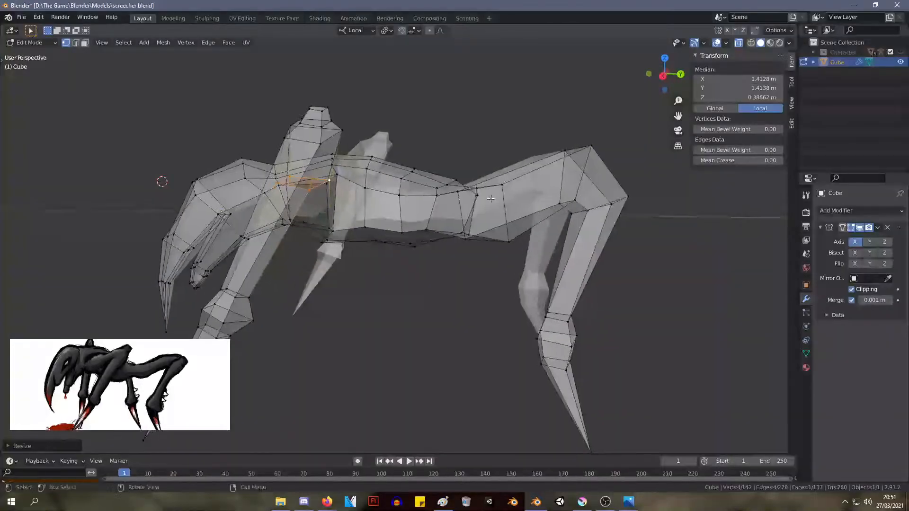
{"action": "scroll", "coordinate": [467, 205], "scroll_direction": "down", "scroll_amount": 3}
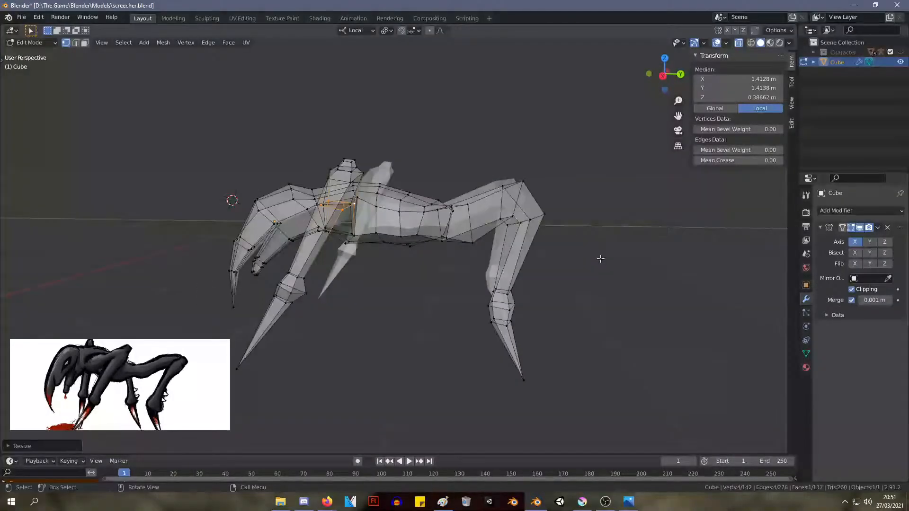
Add a loop cut around the middle of the front upper leg and rotate the new loop
{"action": "middle_click_drag", "start_coordinate": [601, 258], "coordinate": [511, 264]}
{"action": "left_click", "coordinate": [473, 232]}
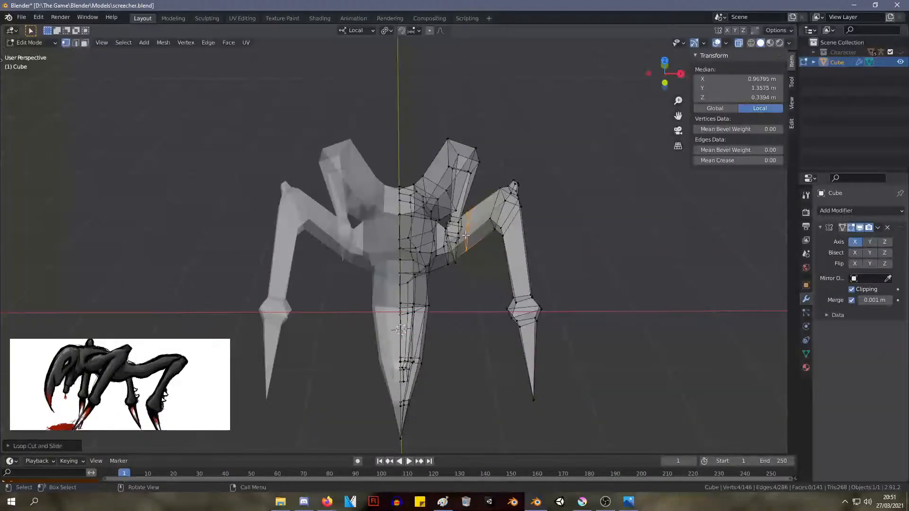
{"action": "key", "text": "r"}
{"action": "left_click", "coordinate": [473, 237]}
{"action": "scroll", "coordinate": [488, 237], "scroll_direction": "up", "scroll_amount": 4}
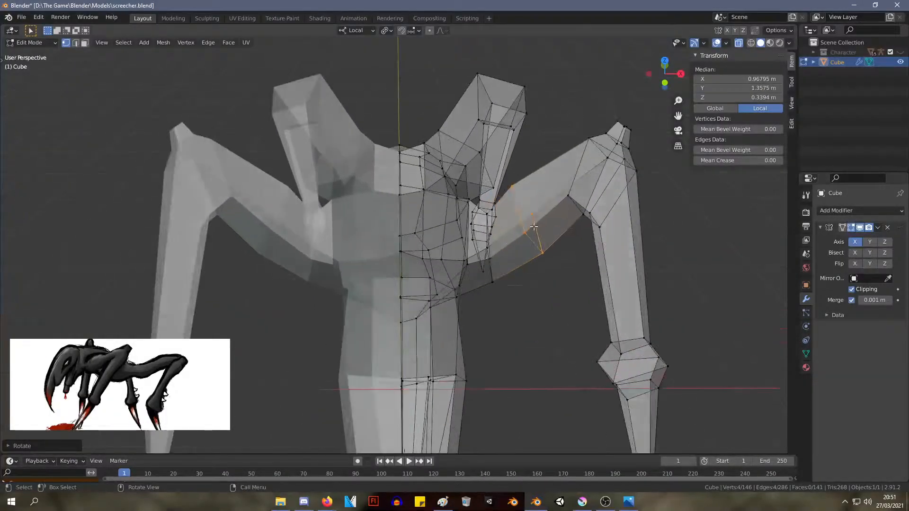
Adjust the positions of the vertices along the front upper leg near the shoulder
{"action": "middle_click_drag", "start_coordinate": [540, 251], "coordinate": [494, 252]}
{"action": "key", "text": "g"}
{"action": "left_click", "coordinate": [508, 204]}
{"action": "key", "text": "g"}
{"action": "left_click", "coordinate": [441, 287]}
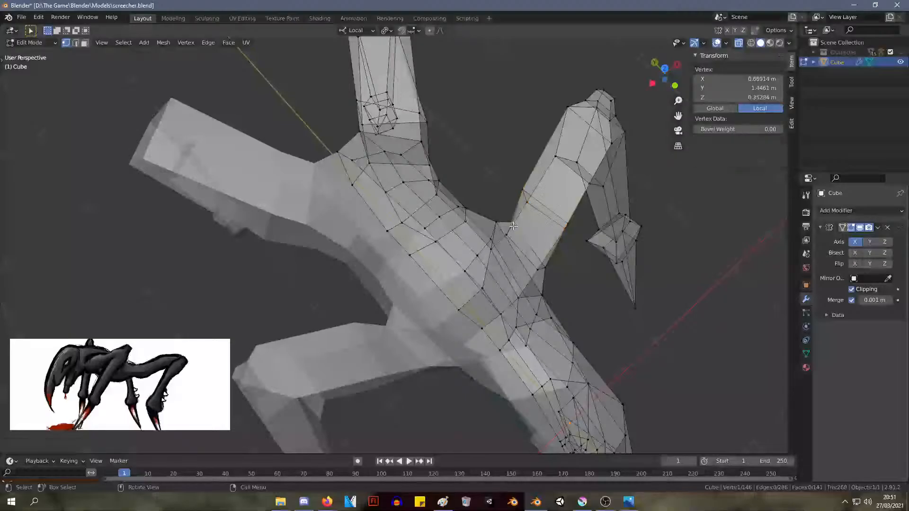
Move the edge where the front leg meets the torso to about X 0.62 m, Y 1.26 m, Z 0.35 m and scale it
{"action": "left_click", "coordinate": [545, 268], "text": "shift"}
{"action": "key", "text": "g"}
{"action": "left_click", "coordinate": [558, 267]}
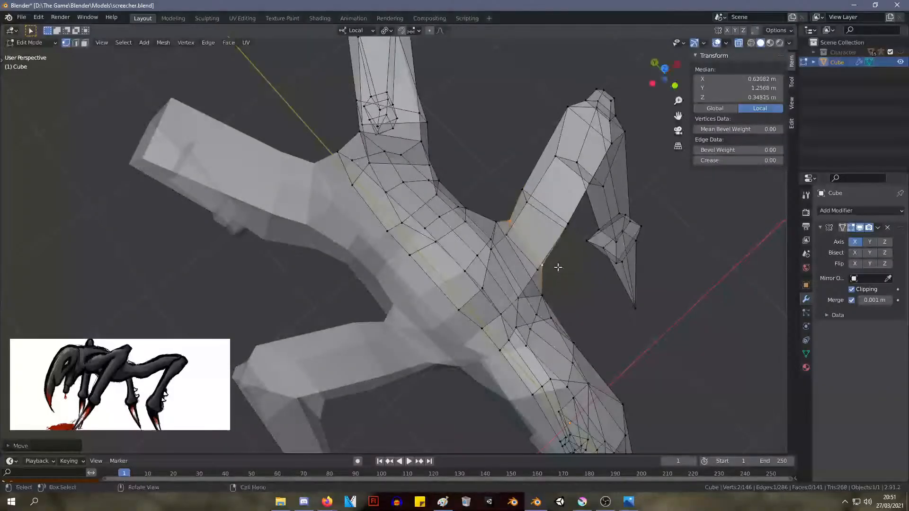
{"action": "key", "text": "s"}
{"action": "left_click", "coordinate": [571, 273]}
{"action": "middle_click_drag", "start_coordinate": [570, 273], "coordinate": [493, 225]}
Slide the front upper leg's edge loop toward the body to about X 0.78 m, Y 1.30 m, Z 0.22 m and scale it
{"action": "left_click", "coordinate": [491, 227]}
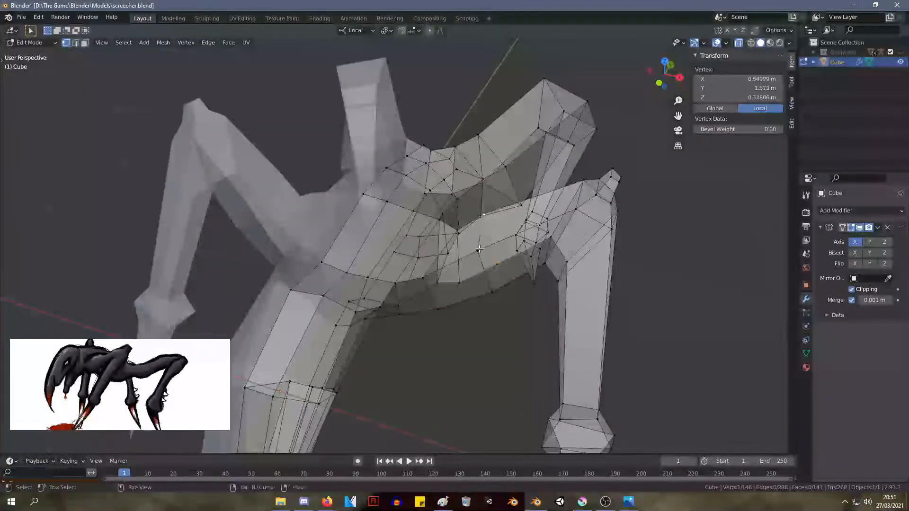
{"action": "key", "text": "g"}
{"action": "key", "text": "g"}
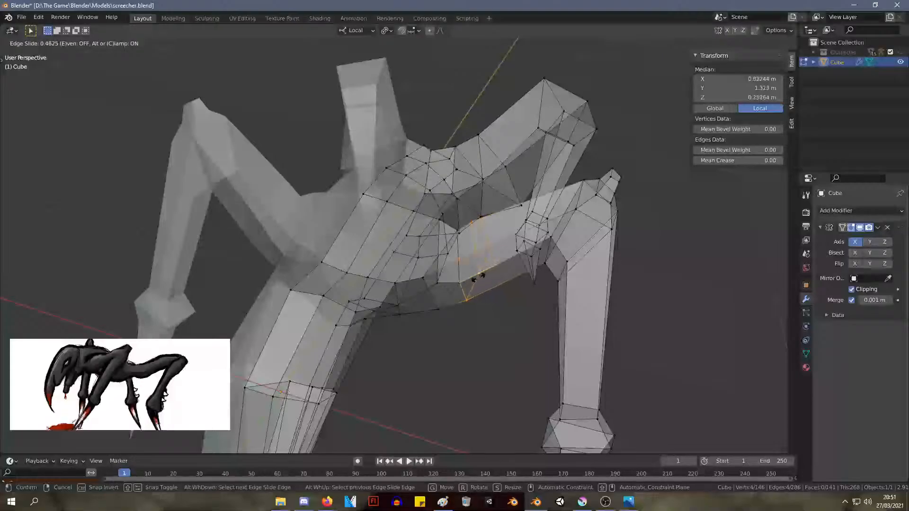
{"action": "left_click", "coordinate": [474, 277]}
{"action": "key", "text": "s"}
{"action": "left_click", "coordinate": [474, 277]}
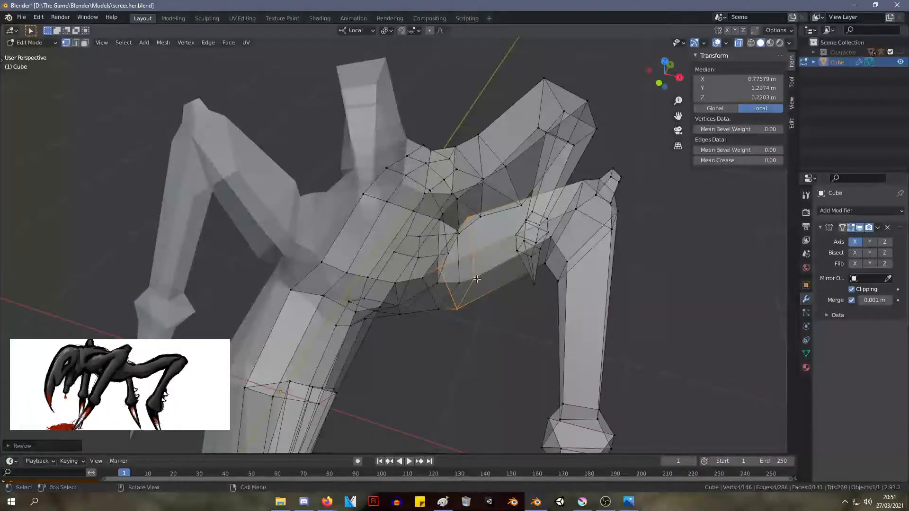
Shift the front upper leg's loop outward to about X 0.83 m, Y 1.30 m, Z 0.24 m, rescale it and clear the selection
{"action": "middle_click_drag", "start_coordinate": [474, 277], "coordinate": [524, 231]}
{"action": "key", "text": "g"}
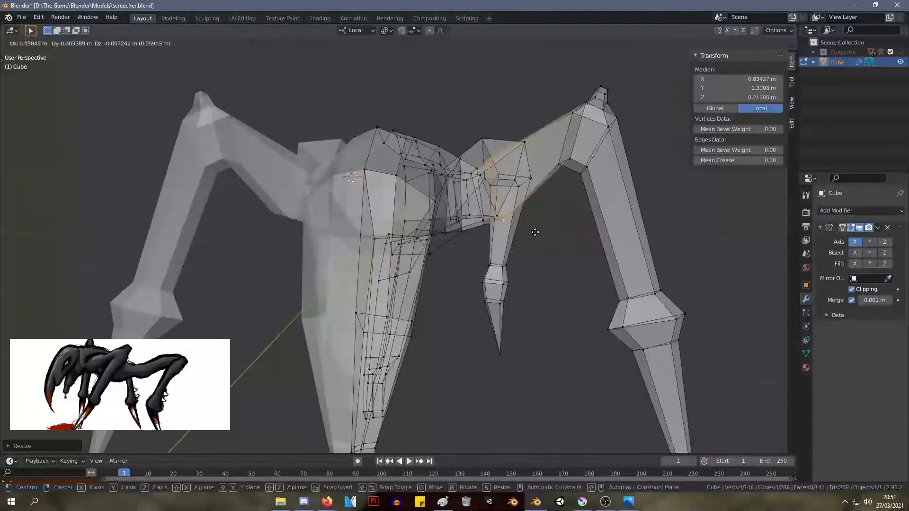
{"action": "left_click", "coordinate": [531, 231]}
{"action": "key", "text": "s"}
{"action": "left_click", "coordinate": [538, 239]}
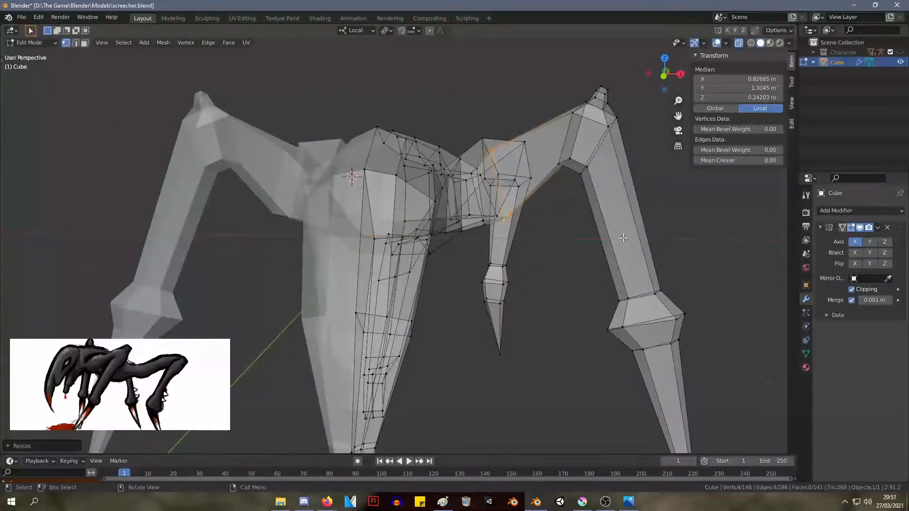
{"action": "middle_click_drag", "start_coordinate": [628, 230], "coordinate": [594, 243]}
{"action": "left_click", "coordinate": [721, 248]}
{"action": "scroll", "coordinate": [566, 244], "scroll_direction": "down", "scroll_amount": 6}
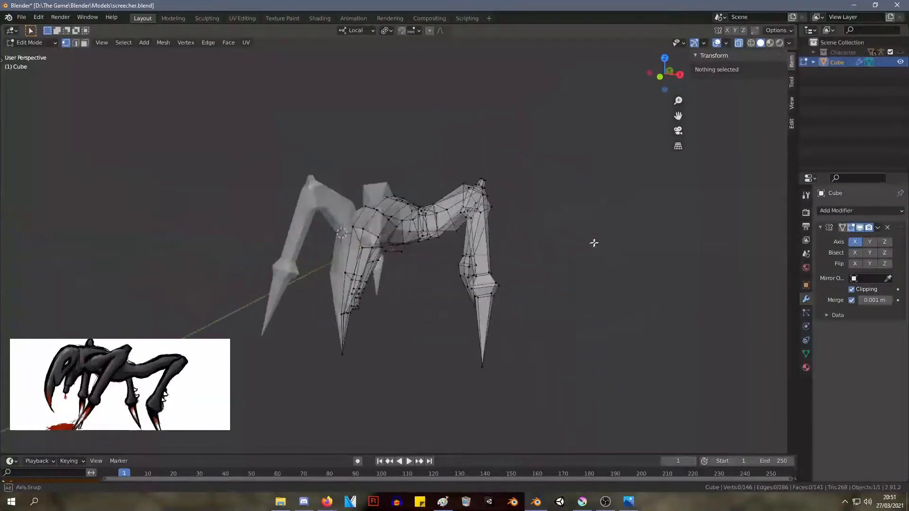
Extrude the outer face of the rear knee to about X 1.30 m, Y 4.08 m, Z 0.59 m and scale the new face down
{"action": "middle_click_drag", "start_coordinate": [477, 247], "coordinate": [610, 249]}
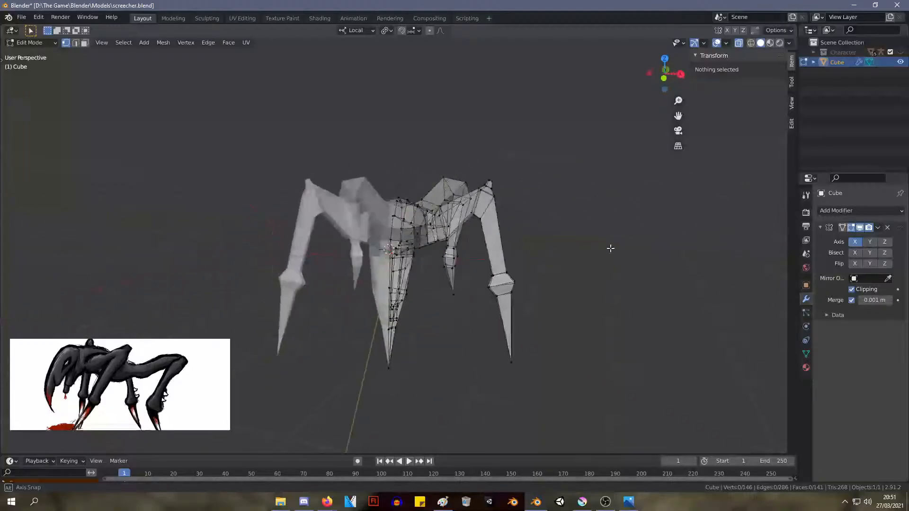
{"action": "scroll", "coordinate": [606, 244], "scroll_direction": "up", "scroll_amount": 3}
{"action": "middle_click_drag", "start_coordinate": [585, 186], "coordinate": [725, 238]}
{"action": "left_click_drag", "start_coordinate": [634, 124], "coordinate": [707, 198]}
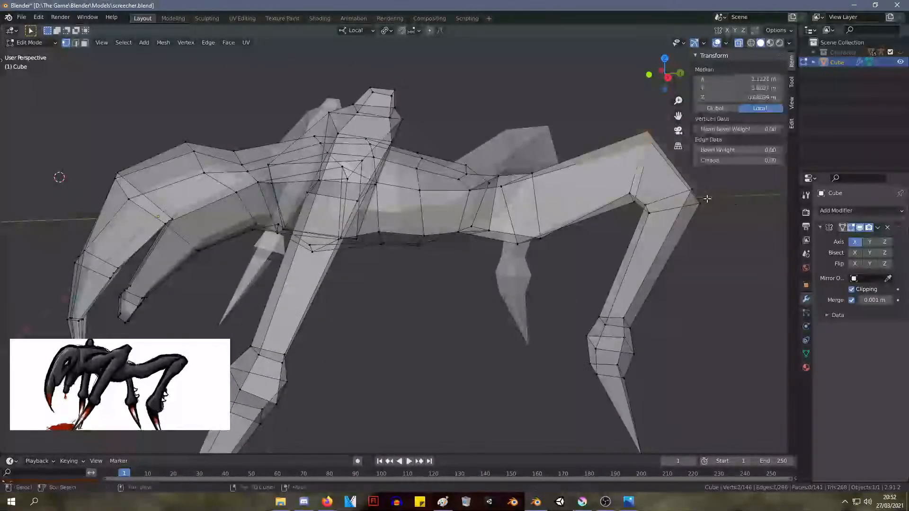
{"action": "key", "text": "e"}
{"action": "left_click", "coordinate": [741, 193]}
{"action": "key", "text": "s"}
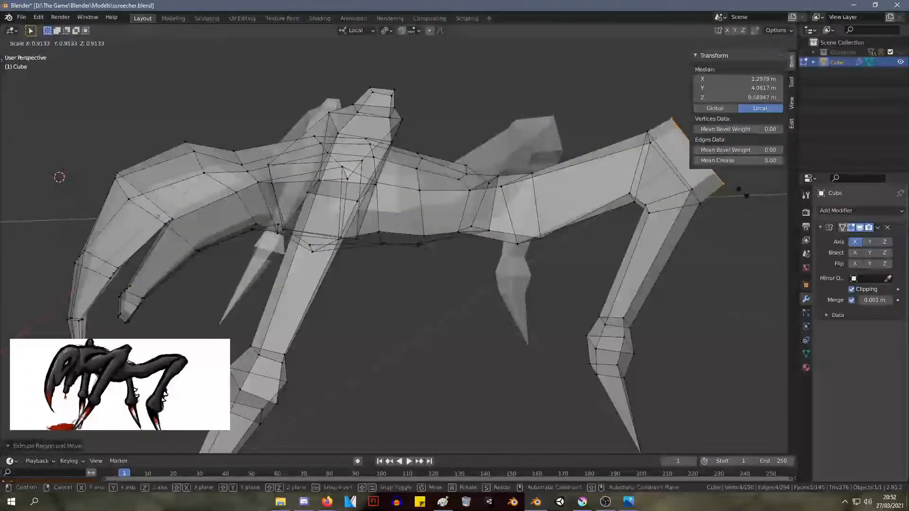
{"action": "left_click", "coordinate": [721, 176]}
Try to shift and enlarge three vertices at the rear knee's inner bend, and undo the change
{"action": "middle_click_drag", "start_coordinate": [728, 207], "coordinate": [630, 233]}
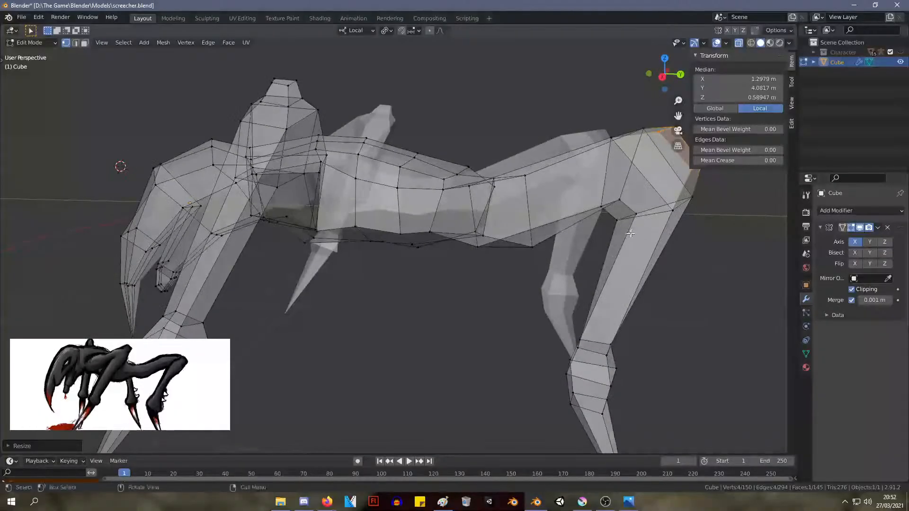
{"action": "left_click_drag", "start_coordinate": [595, 176], "coordinate": [595, 176]}
{"action": "key", "text": "g"}
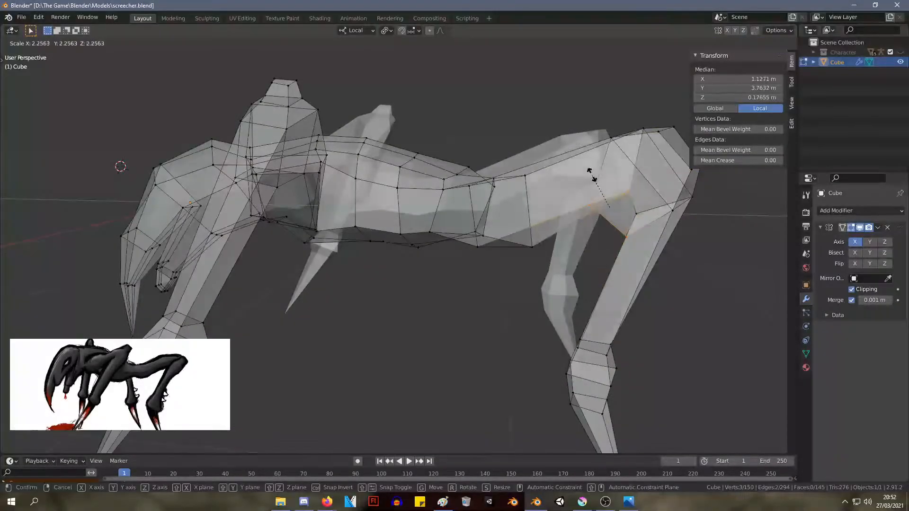
{"action": "left_click", "coordinate": [587, 173]}
{"action": "key", "text": "ctrl+z"}
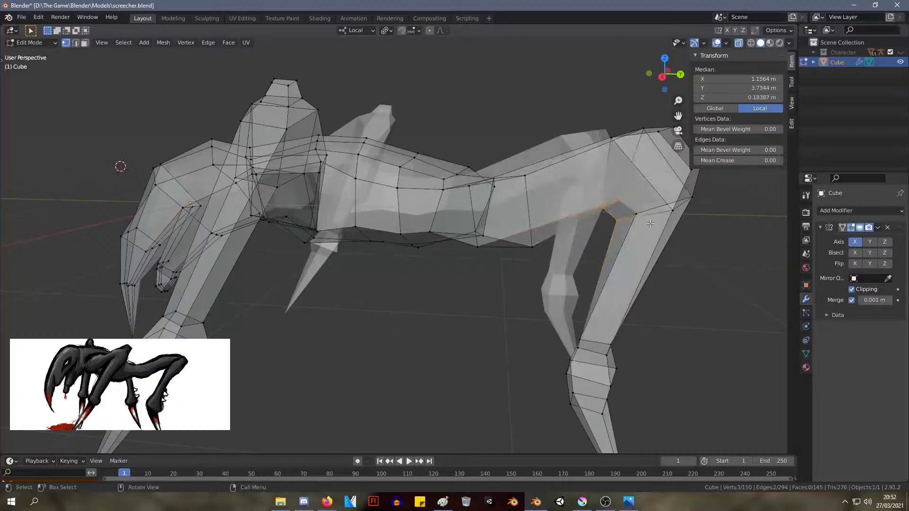
Raise the four vertices of the rear knee's inner bend to about X 1.09 m, Y 3.83 m, Z 0.26 m and scale them
{"action": "key", "text": "g"}
{"action": "left_click", "coordinate": [648, 198]}
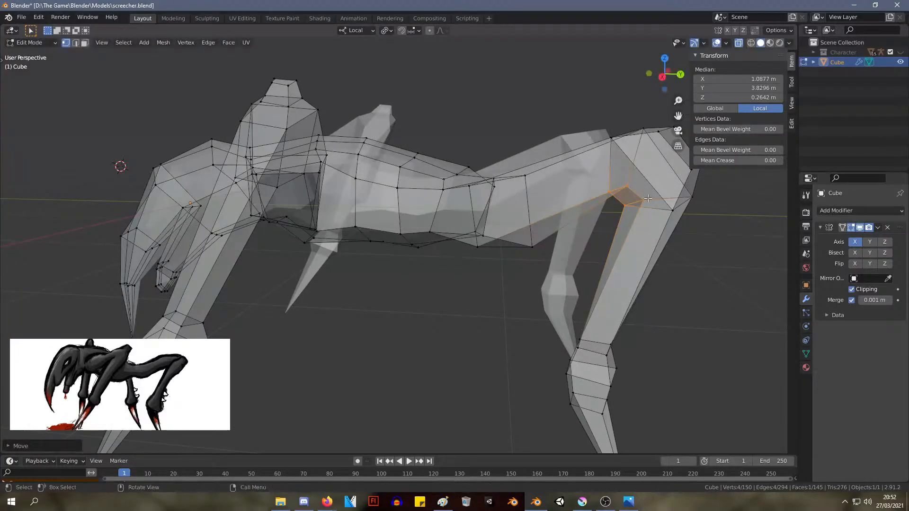
{"action": "key", "text": "s"}
{"action": "right_click", "coordinate": [655, 211]}
{"action": "middle_click_drag", "start_coordinate": [656, 211], "coordinate": [684, 197]}
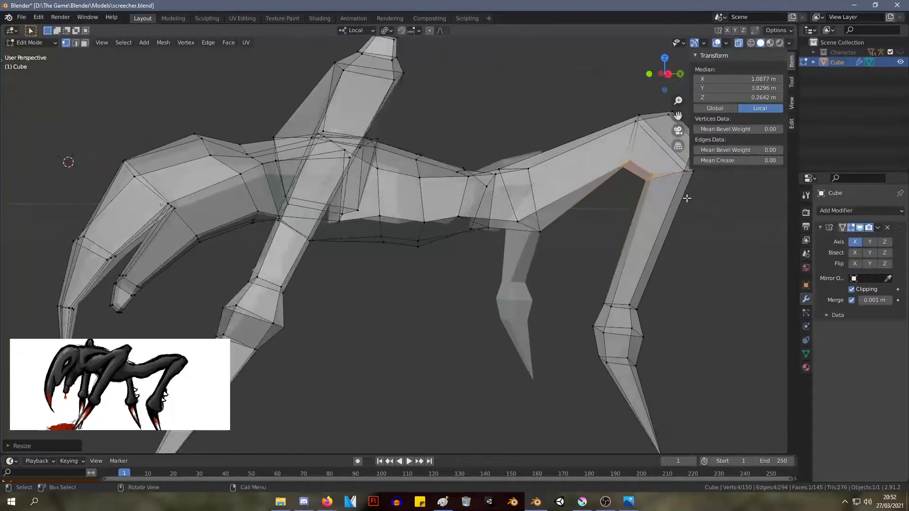
Nudge the vertex on the underside of the rear thigh, near where it joins the torso
{"action": "left_click", "coordinate": [542, 234]}
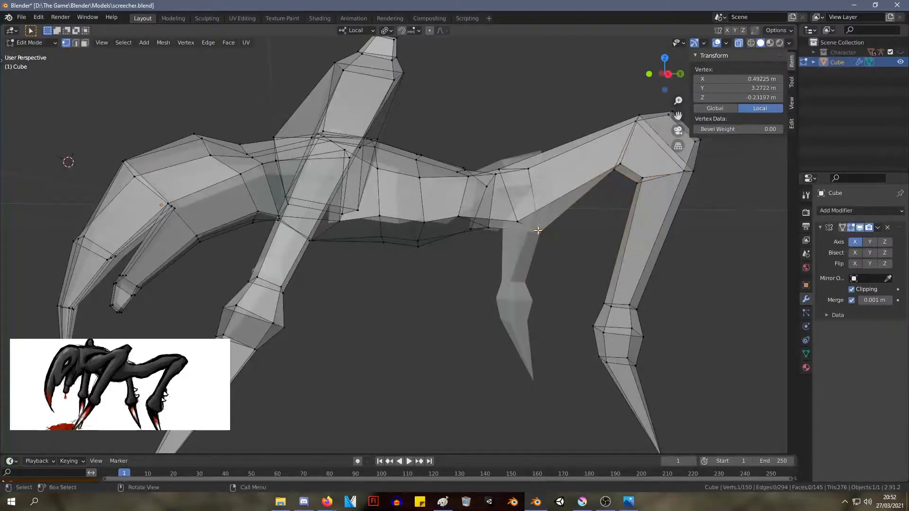
{"action": "key", "text": "g"}
{"action": "left_click", "coordinate": [536, 225]}
{"action": "middle_click_drag", "start_coordinate": [618, 223], "coordinate": [572, 229]}
Extrude the end face of the rear knee outward again and scale the new face down to about 0.62
{"action": "middle_click_drag", "start_coordinate": [679, 207], "coordinate": [727, 205]}
{"action": "left_click", "coordinate": [710, 198], "text": "shift"}
{"action": "left_click", "coordinate": [713, 187], "text": "shift"}
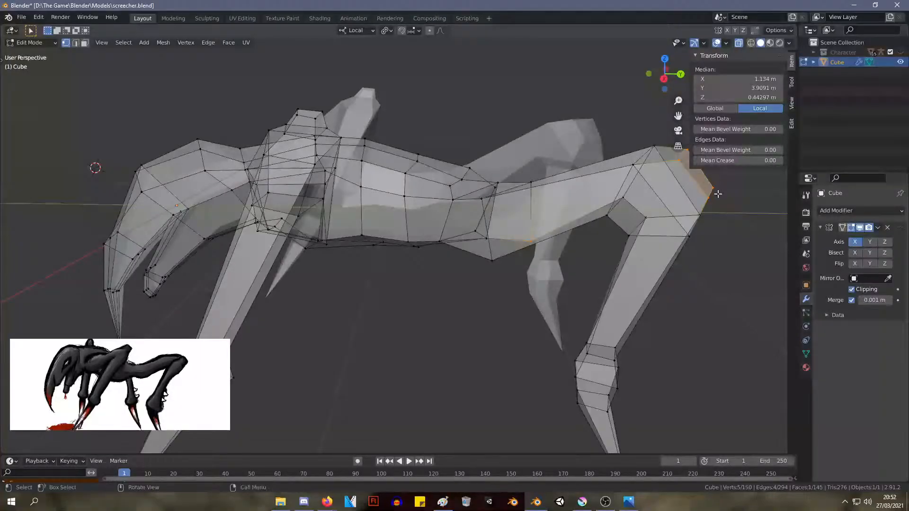
{"action": "key", "text": "e"}
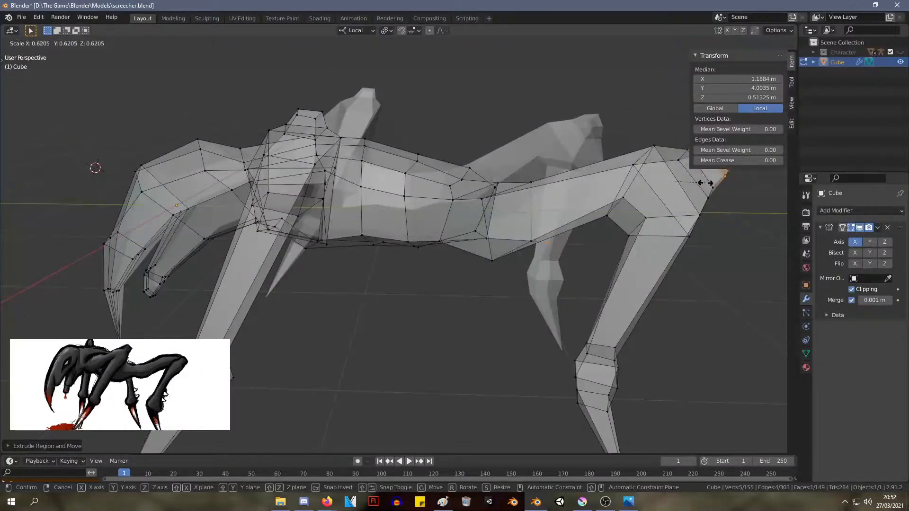
{"action": "left_click", "coordinate": [702, 183]}
Move the rear knee's new end face to about X 1.20 m, Y 3.97 m, Z 0.50 m and clear the selection
{"action": "key", "text": "g"}
{"action": "left_click", "coordinate": [695, 185]}
{"action": "middle_click_drag", "start_coordinate": [695, 185], "coordinate": [761, 189]}
{"action": "scroll", "coordinate": [738, 201], "scroll_direction": "down", "scroll_amount": 2}
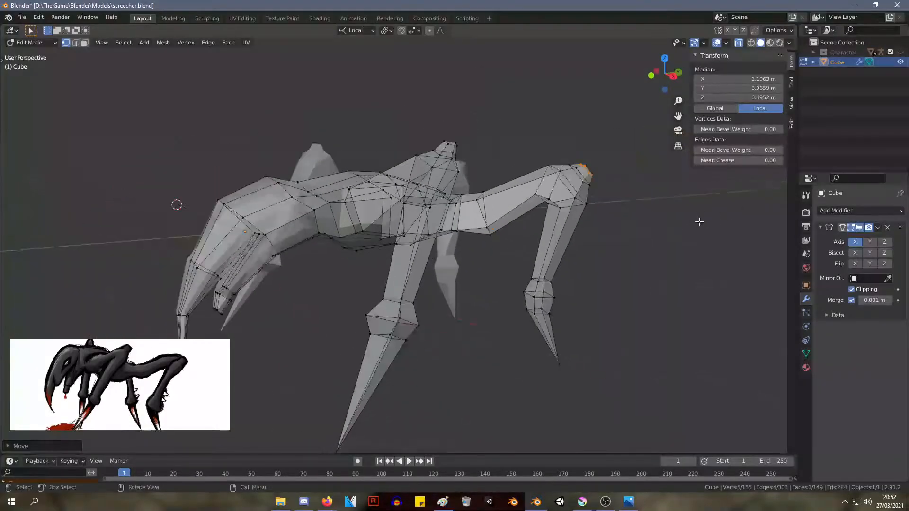
{"action": "middle_click_drag", "start_coordinate": [627, 245], "coordinate": [644, 230]}
{"action": "left_click", "coordinate": [638, 244]}
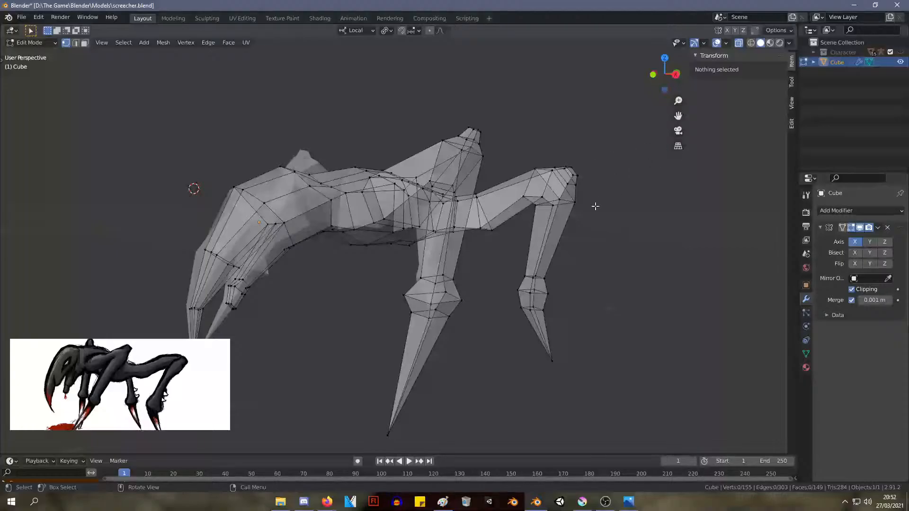
{"action": "middle_click_drag", "start_coordinate": [596, 203], "coordinate": [593, 207]}
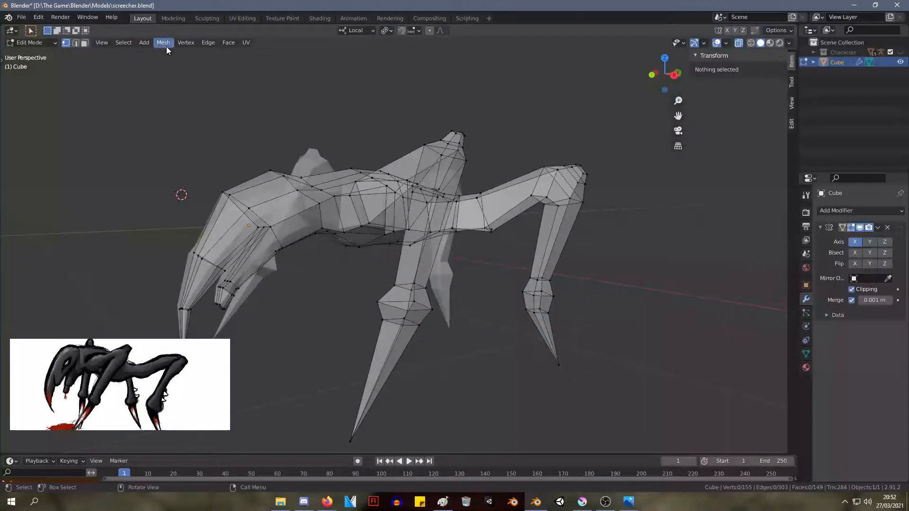
Return to Object Mode, show the creature in Material Preview shading and apply Shade Smooth
{"action": "key", "text": "Tab"}
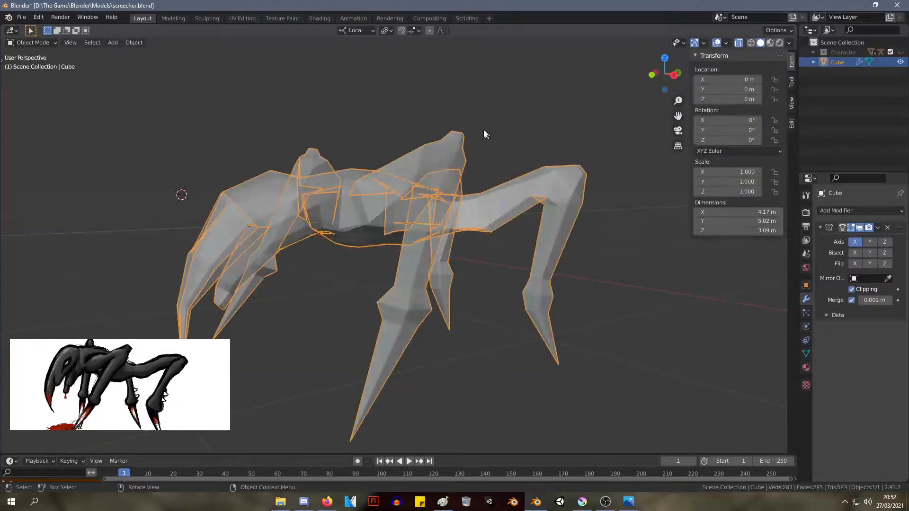
{"action": "left_click", "coordinate": [770, 43]}
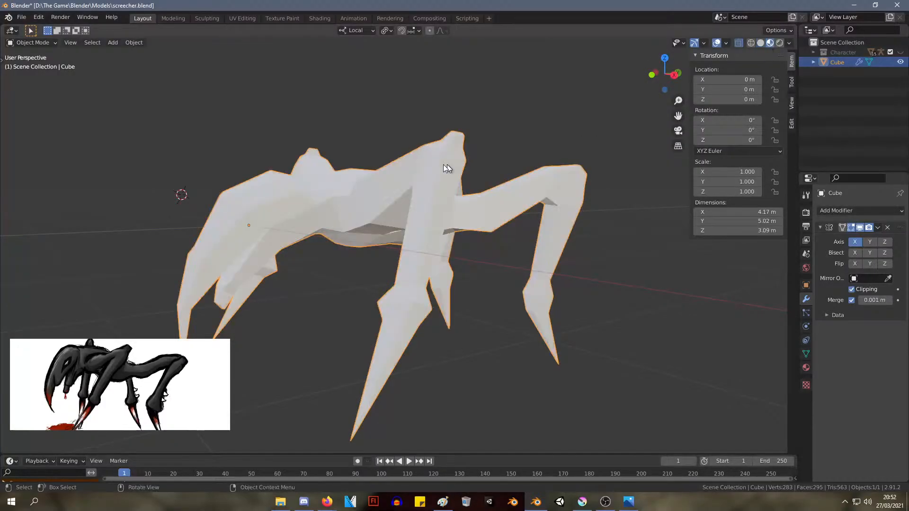
{"action": "right_click", "coordinate": [378, 206]}
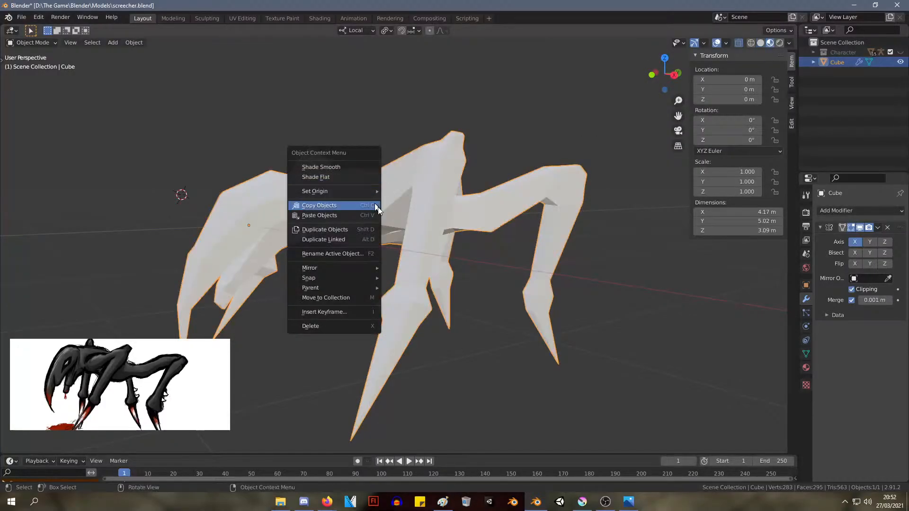
{"action": "left_click", "coordinate": [354, 169]}
{"action": "middle_click_drag", "start_coordinate": [356, 172], "coordinate": [429, 123]}
{"action": "middle_click_drag", "start_coordinate": [553, 163], "coordinate": [603, 127]}
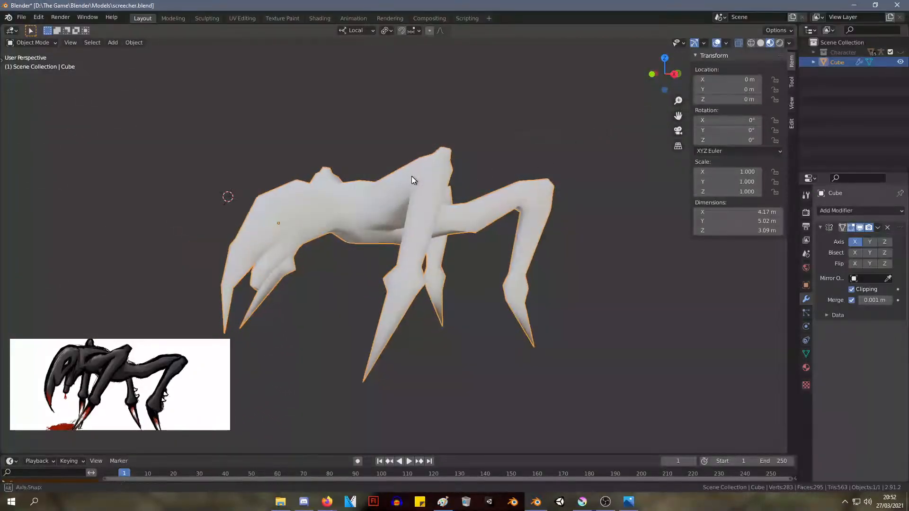
{"action": "middle_click_drag", "start_coordinate": [412, 180], "coordinate": [382, 177]}
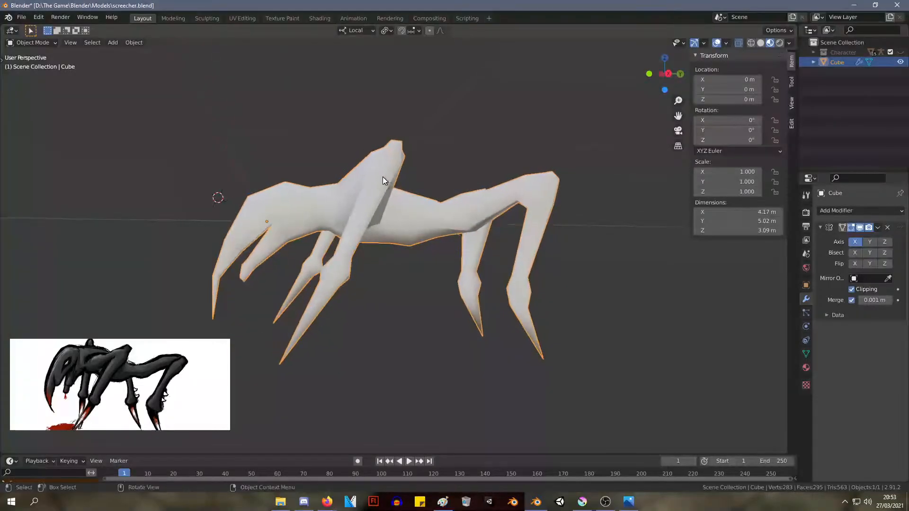
{"action": "key", "text": "alt+Tab"}
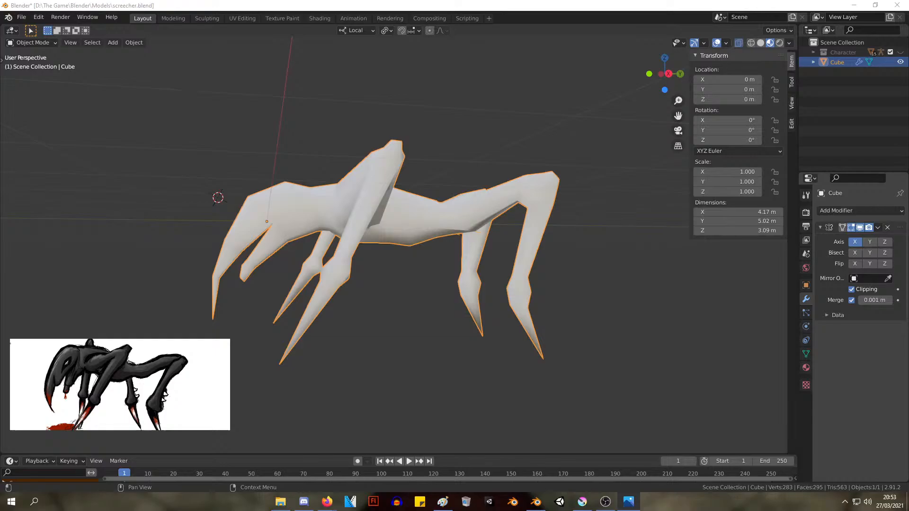
Enter Edit Mode and reposition the vertices on the underside of the rear knee
{"action": "middle_click_drag", "start_coordinate": [290, 162], "coordinate": [305, 148]}
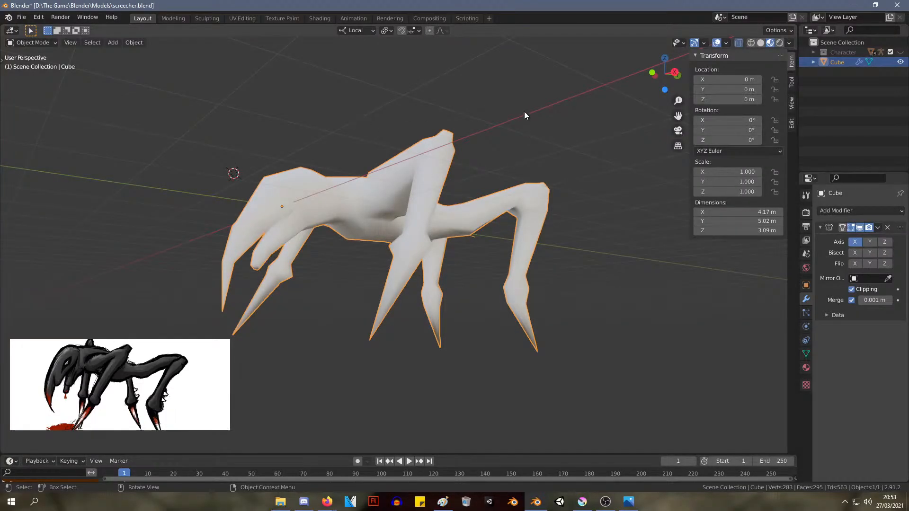
{"action": "middle_click_drag", "start_coordinate": [496, 195], "coordinate": [514, 206]}
{"action": "key", "text": "Tab"}
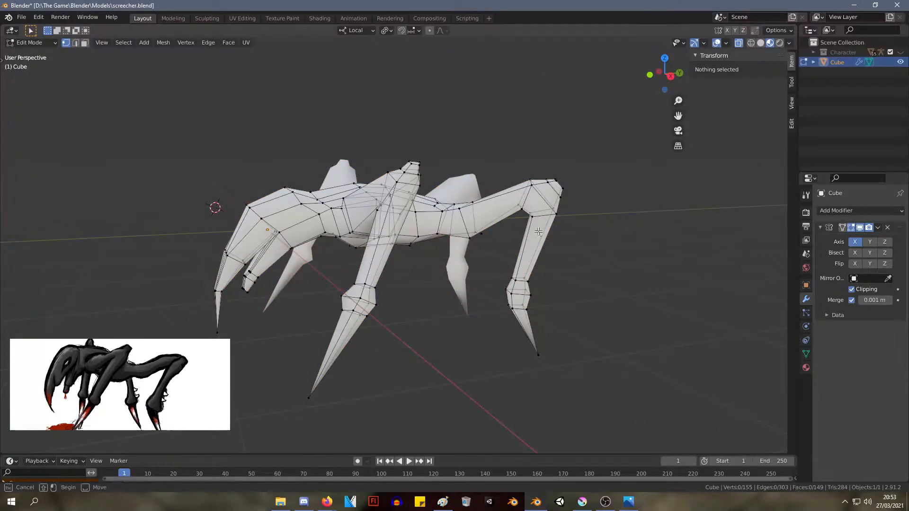
{"action": "key", "text": "g"}
{"action": "left_click_drag", "start_coordinate": [522, 205], "coordinate": [527, 219]}
{"action": "left_click", "coordinate": [518, 206]}
{"action": "key", "text": "g"}
{"action": "left_click", "coordinate": [537, 218]}
Scale the front leg's vertex ring just above the lower joint to about 0.85, and slightly narrow the ring below the knee
{"action": "middle_click_drag", "start_coordinate": [545, 218], "coordinate": [562, 258]}
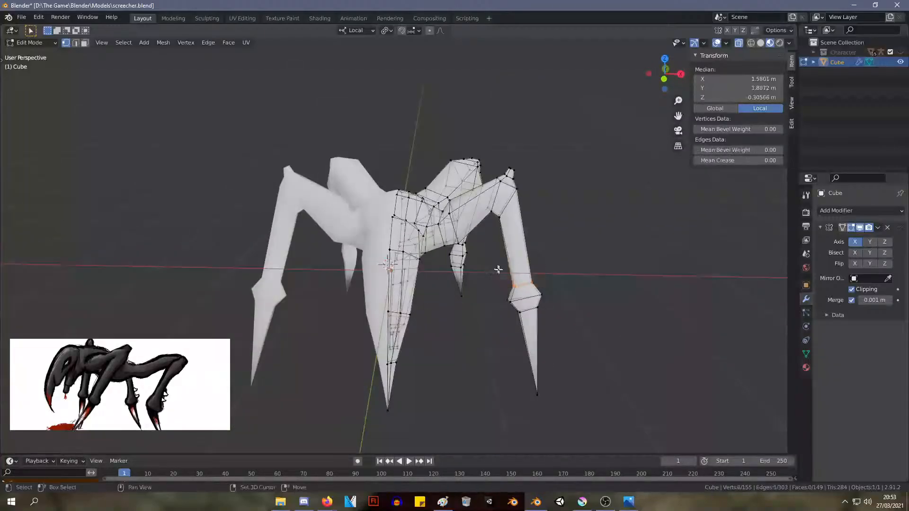
{"action": "key", "text": "s"}
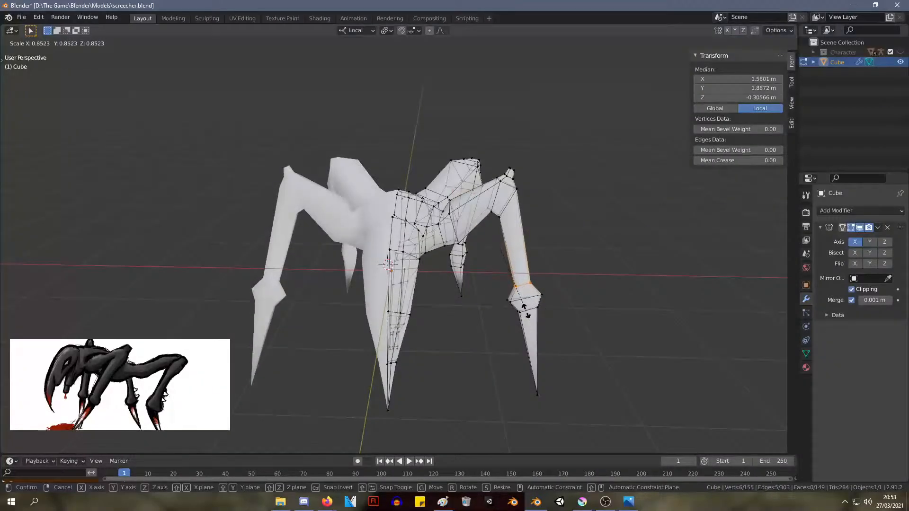
{"action": "left_click", "coordinate": [533, 296]}
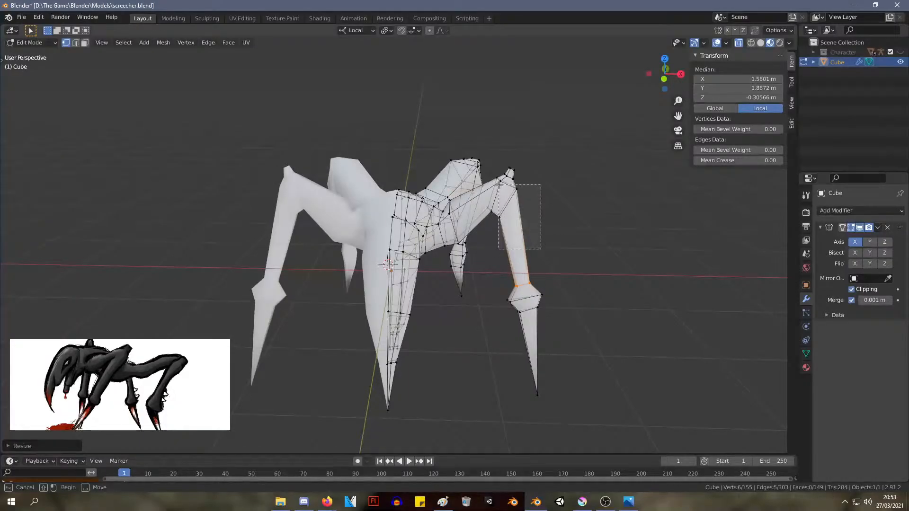
{"action": "key", "text": "s"}
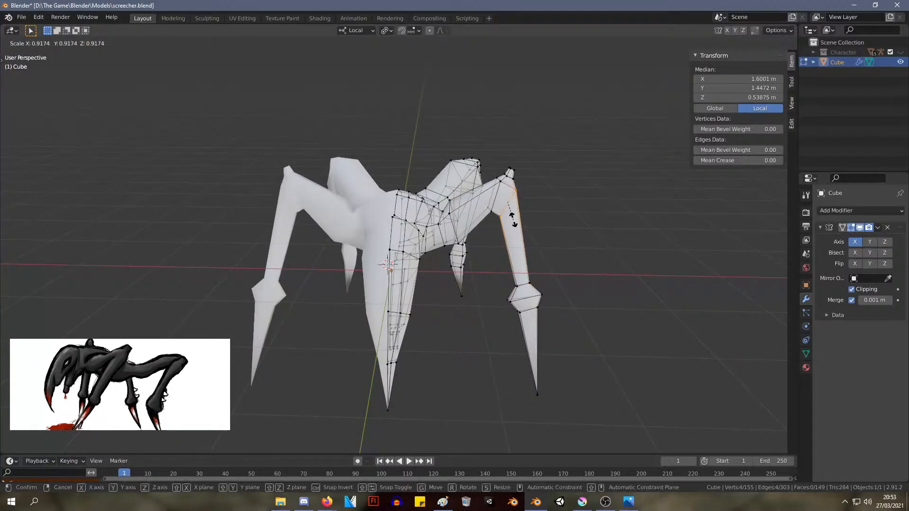
{"action": "left_click", "coordinate": [521, 220]}
Scale the rear leg's vertex ring just above the lower joint down to about 0.89
{"action": "middle_click_drag", "start_coordinate": [568, 222], "coordinate": [540, 283]}
{"action": "left_click_drag", "start_coordinate": [504, 260], "coordinate": [504, 260]}
{"action": "key", "text": "s"}
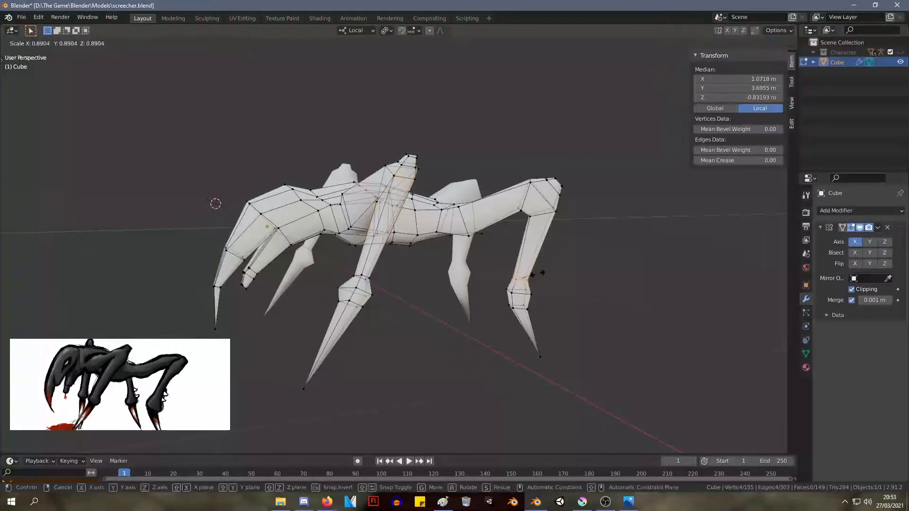
{"action": "left_click", "coordinate": [539, 272]}
{"action": "middle_click_drag", "start_coordinate": [539, 272], "coordinate": [587, 274]}
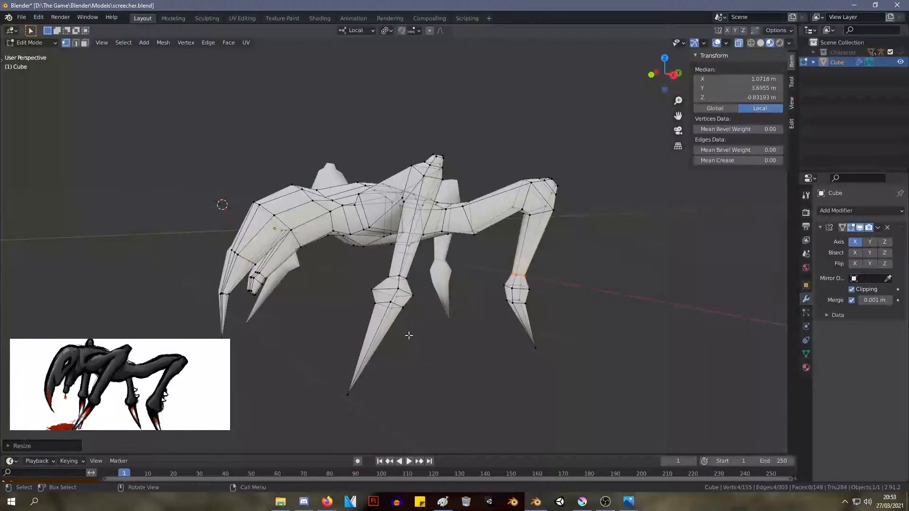
Move the outer and inner edges of the front leg's lower joint slightly to reshape its bulge
{"action": "middle_click_drag", "start_coordinate": [409, 335], "coordinate": [527, 328]}
{"action": "left_click_drag", "start_coordinate": [507, 302], "coordinate": [508, 301]}
{"action": "key", "text": "g"}
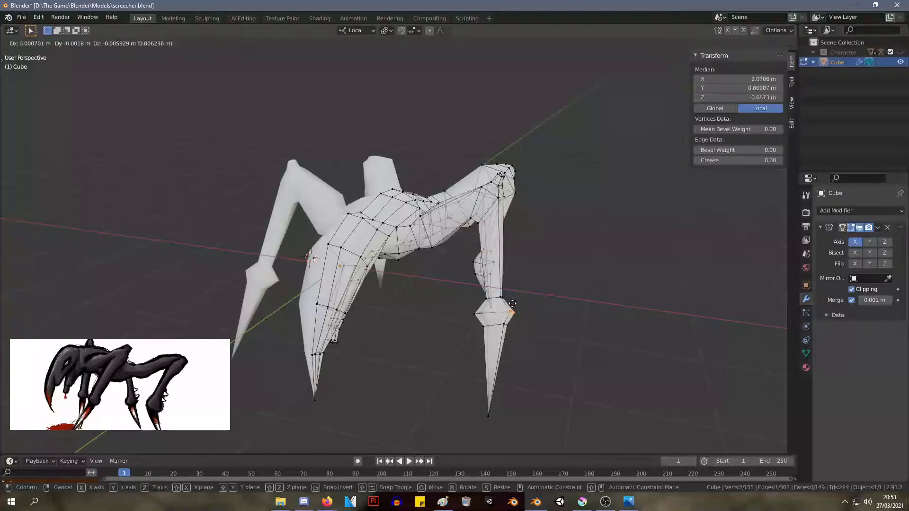
{"action": "left_click", "coordinate": [509, 302]}
{"action": "key", "text": "g"}
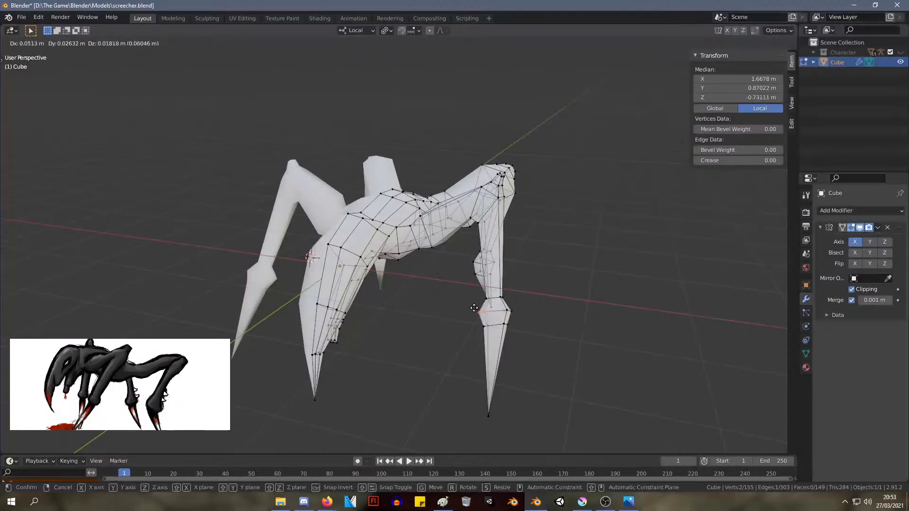
{"action": "left_click", "coordinate": [471, 307]}
Check the model in Object Mode, scale the vertices where the neck meets the torso to about 0.53 in Edit Mode, and deselect them
{"action": "middle_click_drag", "start_coordinate": [553, 276], "coordinate": [485, 266]}
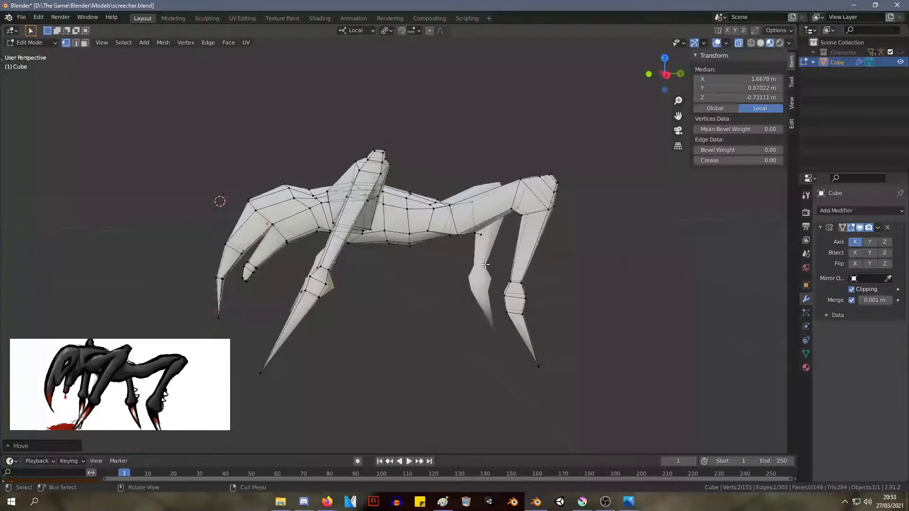
{"action": "key", "text": "Tab"}
{"action": "middle_click_drag", "start_coordinate": [433, 293], "coordinate": [435, 323]}
{"action": "key", "text": "Tab"}
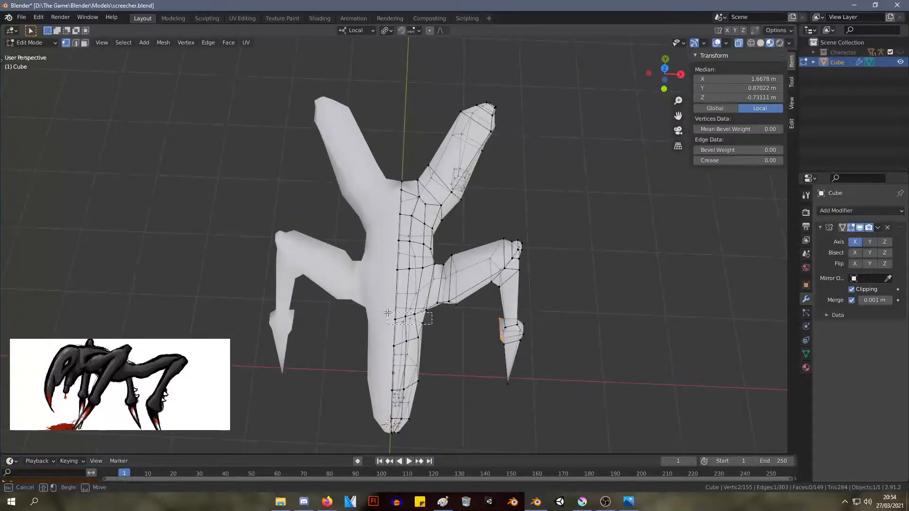
{"action": "left_click", "coordinate": [427, 329]}
{"action": "middle_click_drag", "start_coordinate": [427, 329], "coordinate": [370, 279]}
{"action": "left_click", "coordinate": [471, 357]}
{"action": "middle_click_drag", "start_coordinate": [472, 356], "coordinate": [491, 322]}
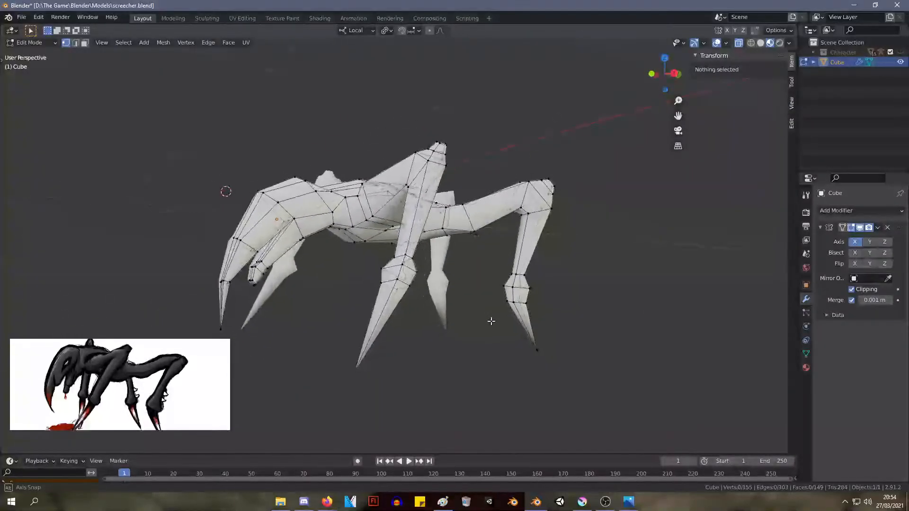
{"action": "scroll", "coordinate": [308, 218], "scroll_direction": "up", "scroll_amount": 3}
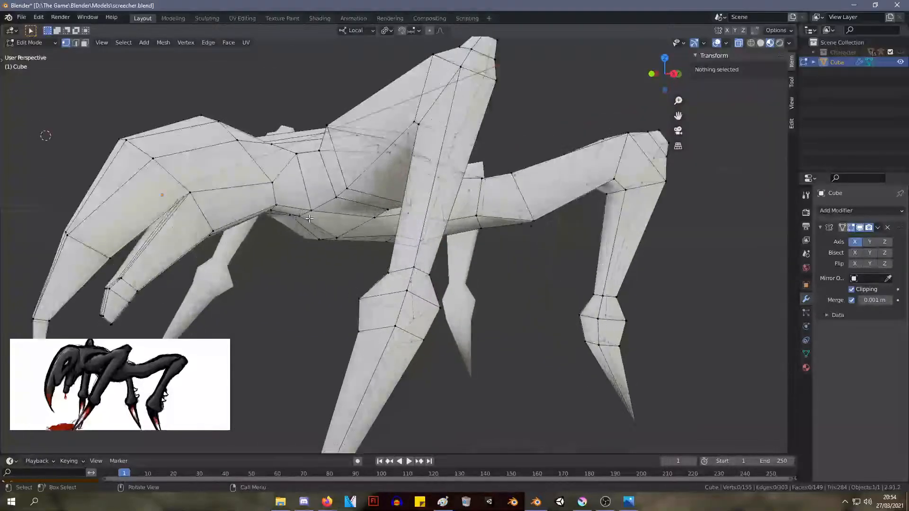
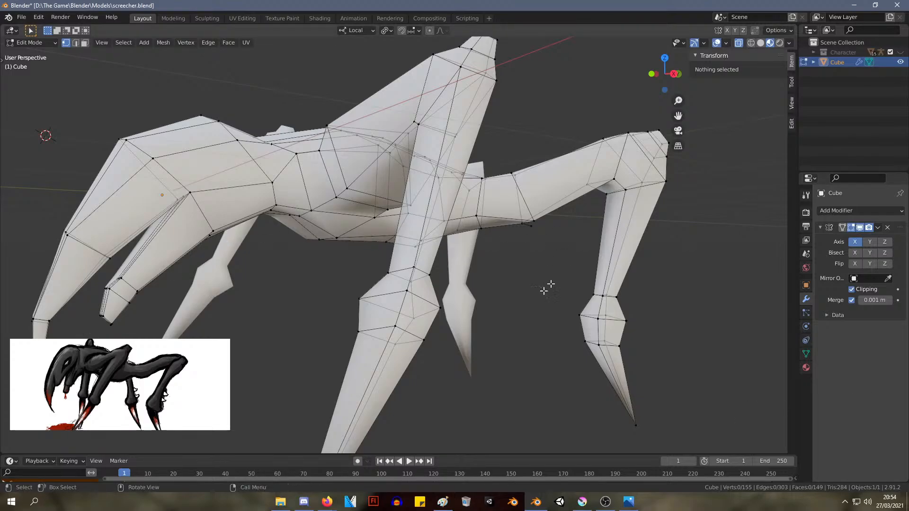
Hide the viewport overlays so the creature mesh is displayed without its wireframe and vertices
{"action": "key", "text": "alt+Tab"}
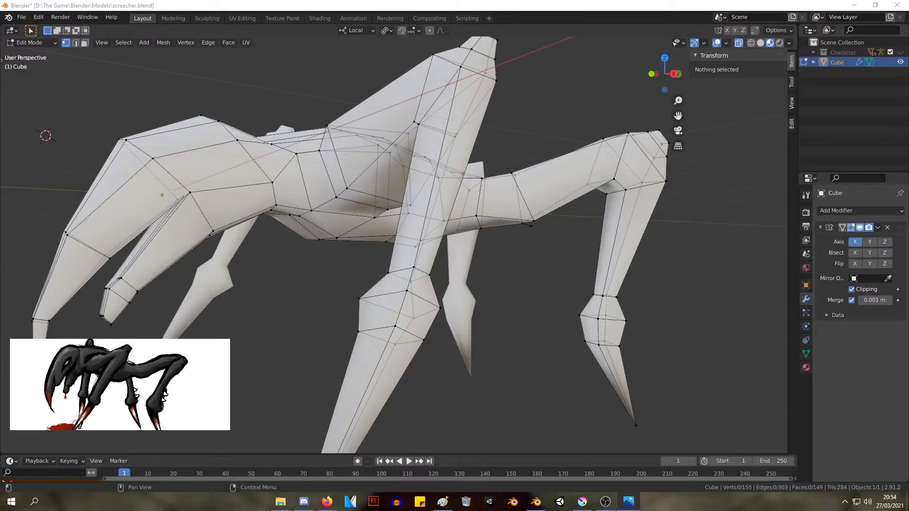
{"action": "scroll", "coordinate": [228, 193], "scroll_direction": "down", "scroll_amount": 5}
{"action": "middle_click_drag", "start_coordinate": [227, 192], "coordinate": [469, 239]}
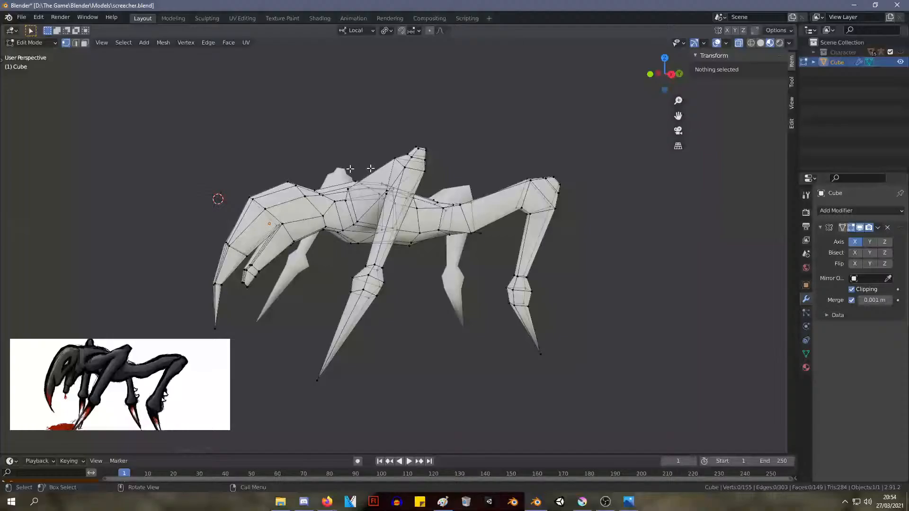
{"action": "left_click", "coordinate": [717, 43]}
{"action": "middle_click_drag", "start_coordinate": [403, 149], "coordinate": [440, 142]}
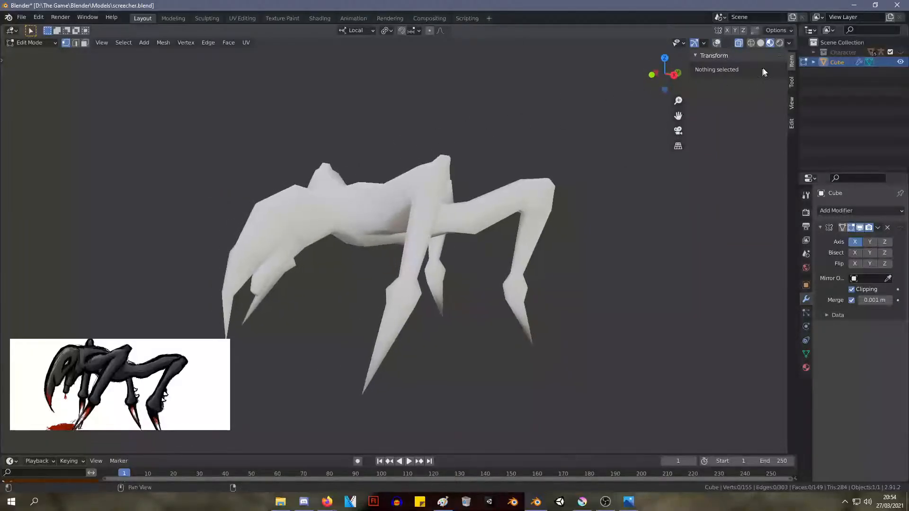
Use Material Preview shading and dim its environment lighting to a strength of 0.068
{"action": "left_click", "coordinate": [761, 42]}
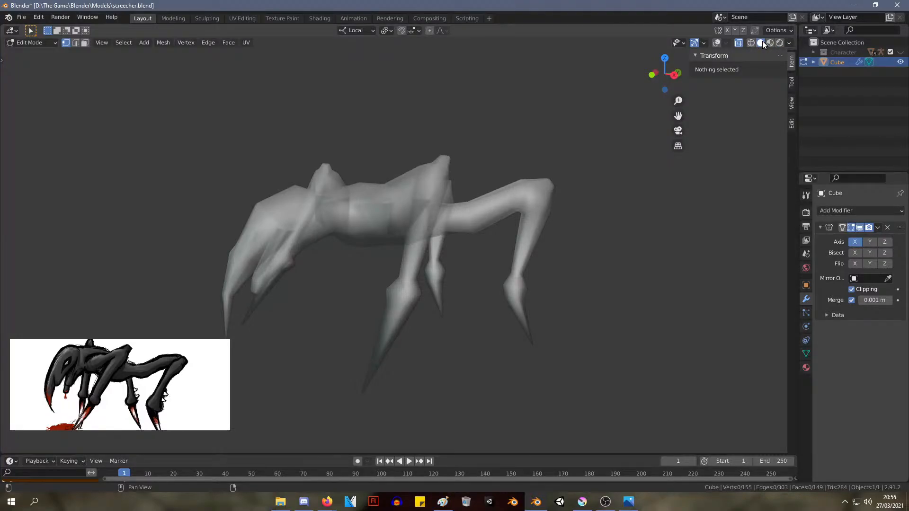
{"action": "left_click", "coordinate": [770, 42]}
{"action": "left_click", "coordinate": [789, 43]}
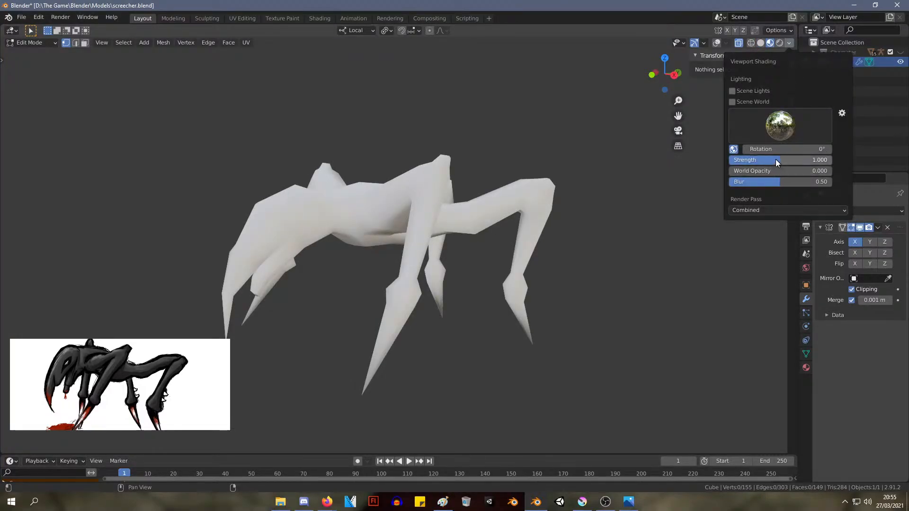
{"action": "mouse_move", "coordinate": [777, 163]}
{"action": "left_mouse_down"}
{"action": "mouse_move", "coordinate": [790, 163]}
{"action": "mouse_move", "coordinate": [730, 162]}
{"action": "left_mouse_up"}
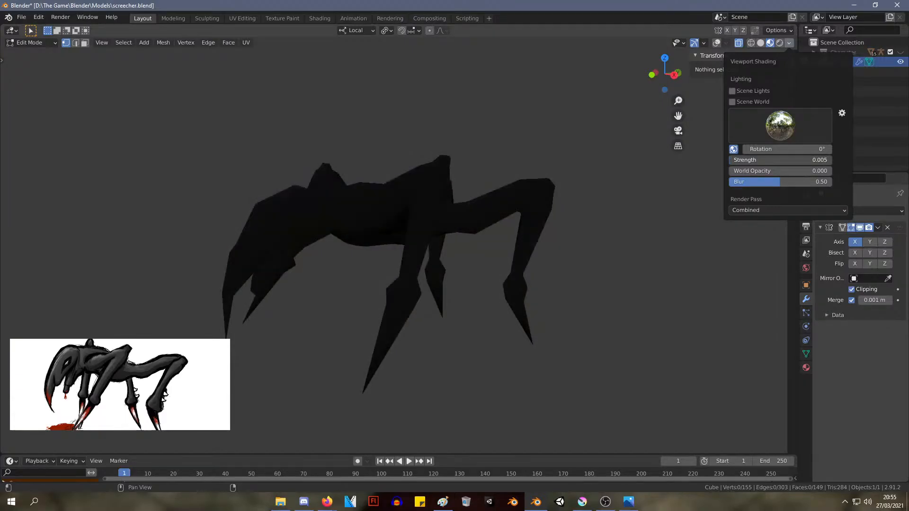
{"action": "key", "text": "BackSpace"}
{"action": "left_click", "coordinate": [746, 160]}
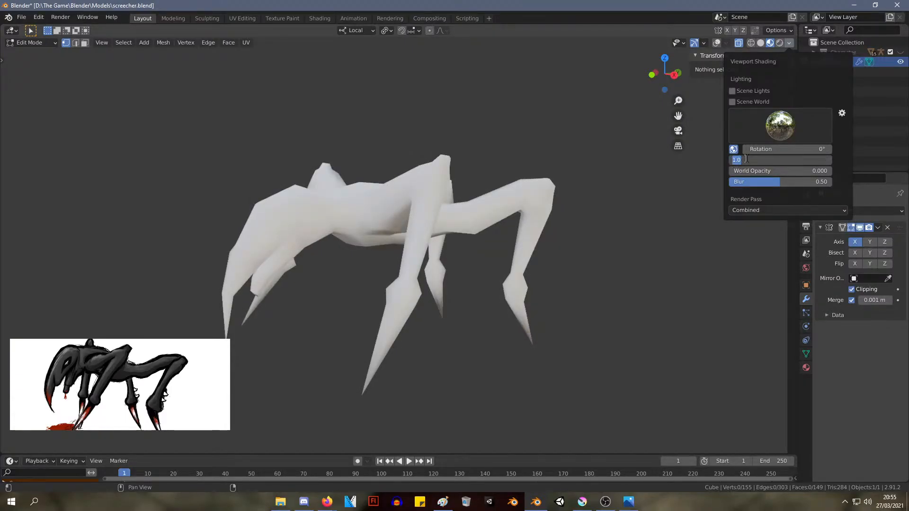
{"action": "type", "text": "0.461"}
{"action": "key", "text": "Return"}
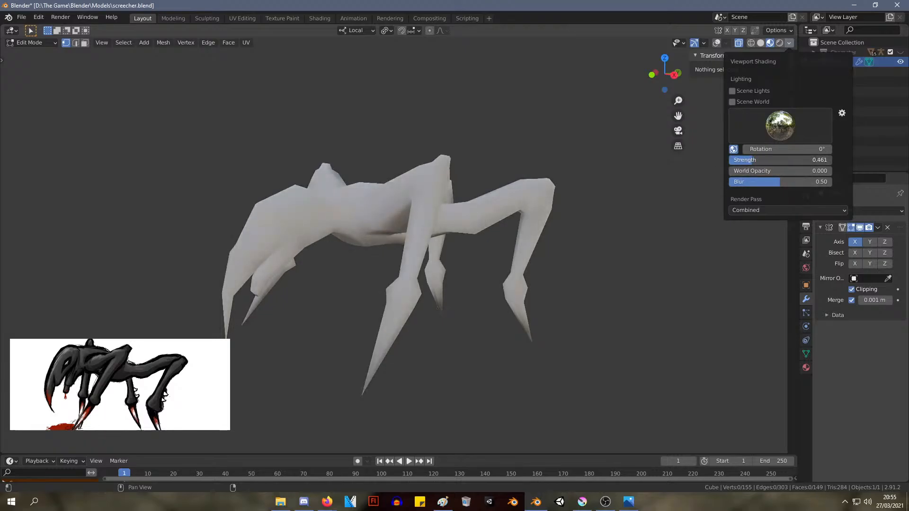
{"action": "mouse_move", "coordinate": [752, 160]}
{"action": "left_mouse_down"}
{"action": "mouse_move", "coordinate": [736, 160]}
{"action": "mouse_move", "coordinate": [746, 160]}
{"action": "left_mouse_up"}
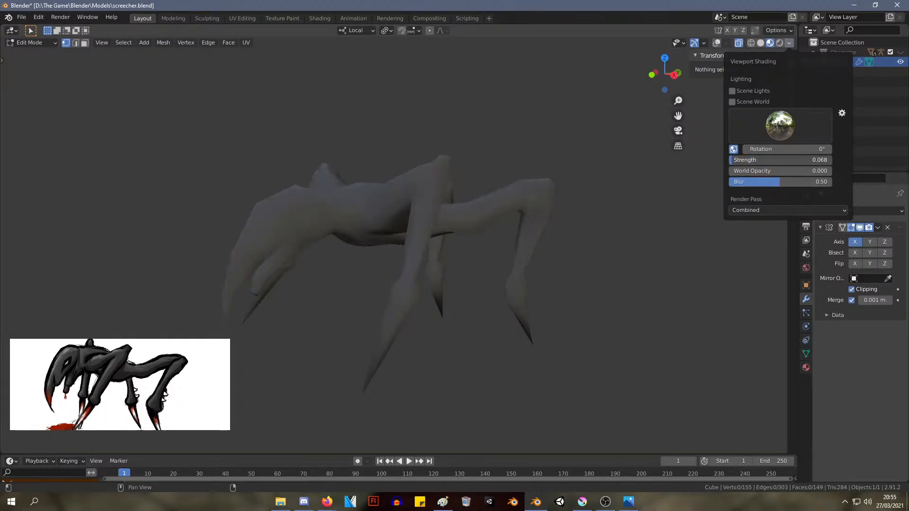
Examine the darkened creature model's overall shape from the side, front, rear and above against the reference drawing
{"action": "mouse_move", "coordinate": [455, 165]}
{"action": "middle_mouse_down"}
{"action": "mouse_move", "coordinate": [542, 174]}
{"action": "mouse_move", "coordinate": [530, 128]}
{"action": "mouse_move", "coordinate": [454, 150]}
{"action": "mouse_move", "coordinate": [525, 184]}
{"action": "mouse_move", "coordinate": [507, 154]}
{"action": "mouse_move", "coordinate": [430, 162]}
{"action": "mouse_move", "coordinate": [562, 140]}
{"action": "mouse_move", "coordinate": [397, 156]}
{"action": "mouse_move", "coordinate": [418, 187]}
{"action": "mouse_move", "coordinate": [465, 146]}
{"action": "mouse_move", "coordinate": [540, 144]}
{"action": "middle_mouse_up"}
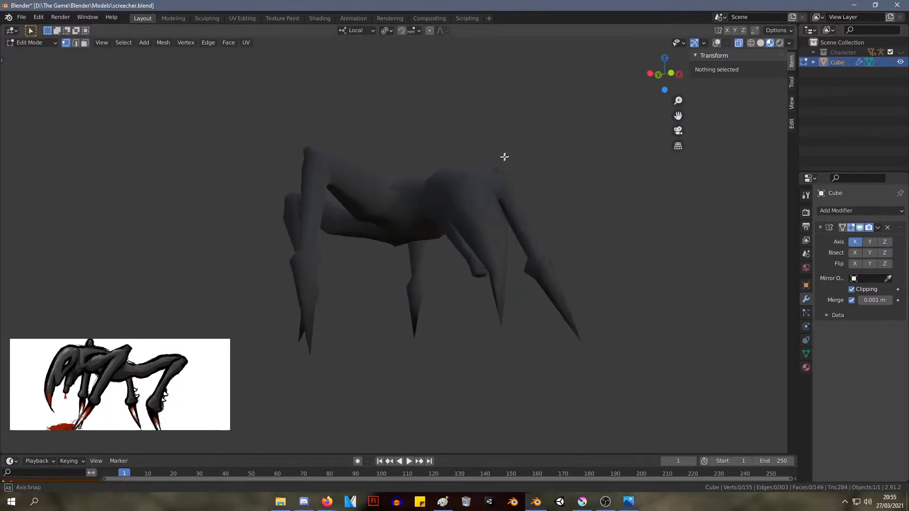
{"action": "middle_click_drag", "start_coordinate": [504, 156], "coordinate": [410, 170]}
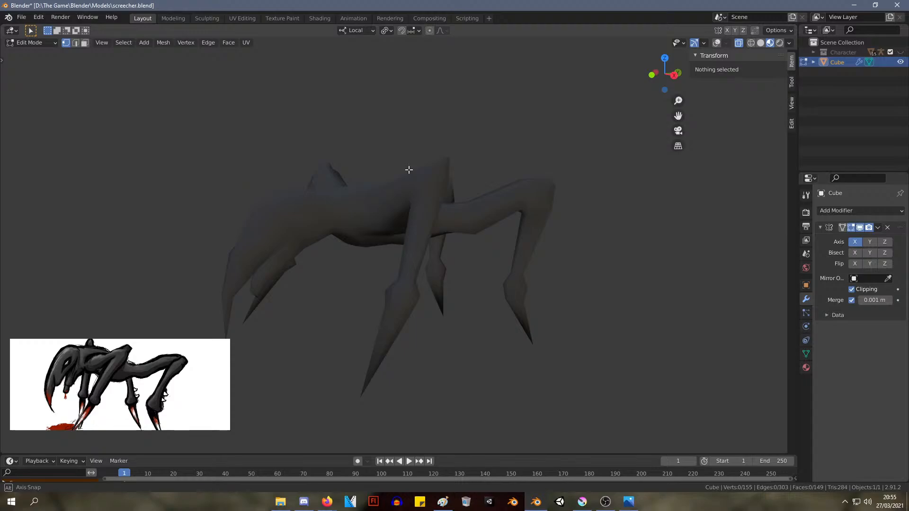
{"action": "mouse_move", "coordinate": [410, 169]}
{"action": "middle_mouse_down"}
{"action": "mouse_move", "coordinate": [357, 179]}
{"action": "mouse_move", "coordinate": [373, 220]}
{"action": "mouse_move", "coordinate": [396, 170]}
{"action": "mouse_move", "coordinate": [351, 172]}
{"action": "mouse_move", "coordinate": [409, 113]}
{"action": "mouse_move", "coordinate": [485, 111]}
{"action": "mouse_move", "coordinate": [493, 130]}
{"action": "mouse_move", "coordinate": [442, 180]}
{"action": "mouse_move", "coordinate": [412, 169]}
{"action": "middle_mouse_up"}
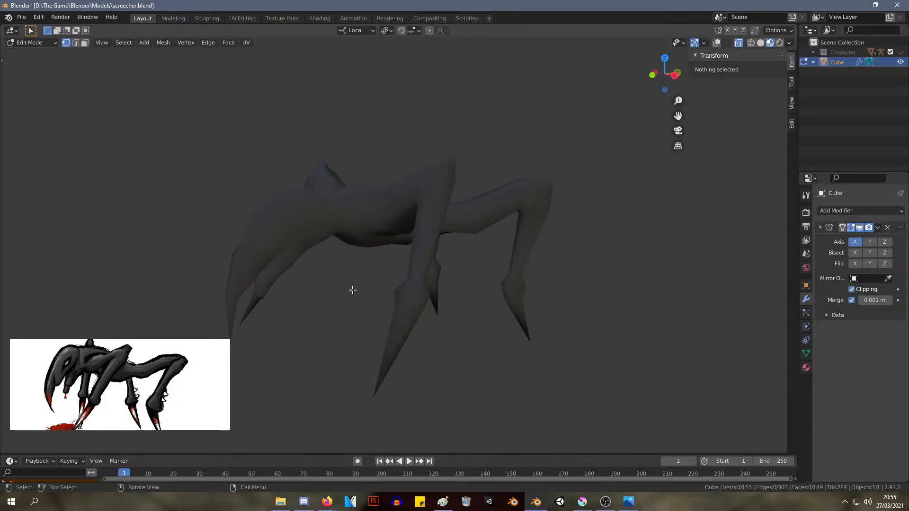
{"action": "middle_click_drag", "start_coordinate": [304, 299], "coordinate": [331, 266]}
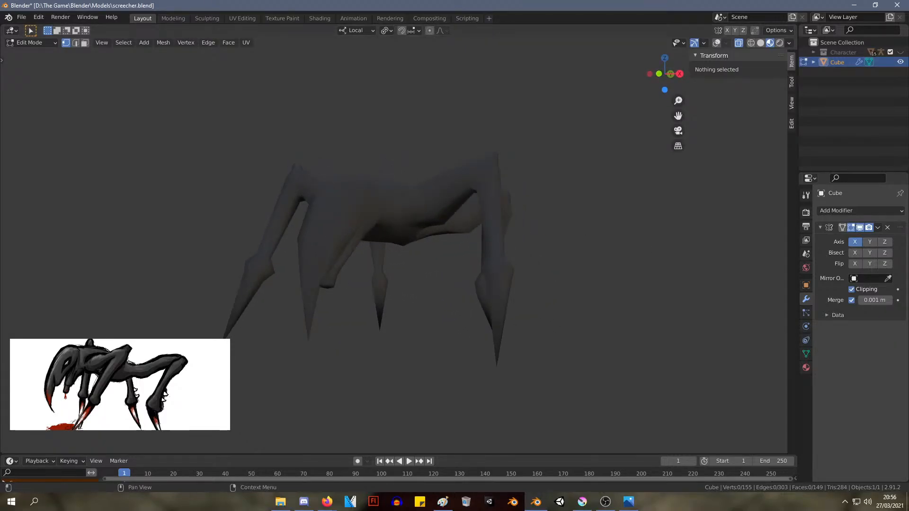
{"action": "middle_click_drag", "start_coordinate": [355, 243], "coordinate": [317, 251]}
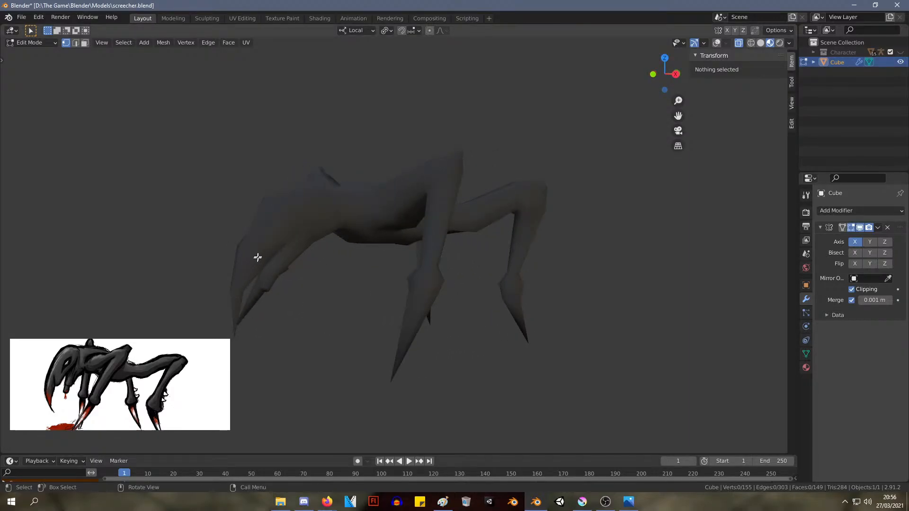
{"action": "middle_click_drag", "start_coordinate": [265, 229], "coordinate": [398, 261]}
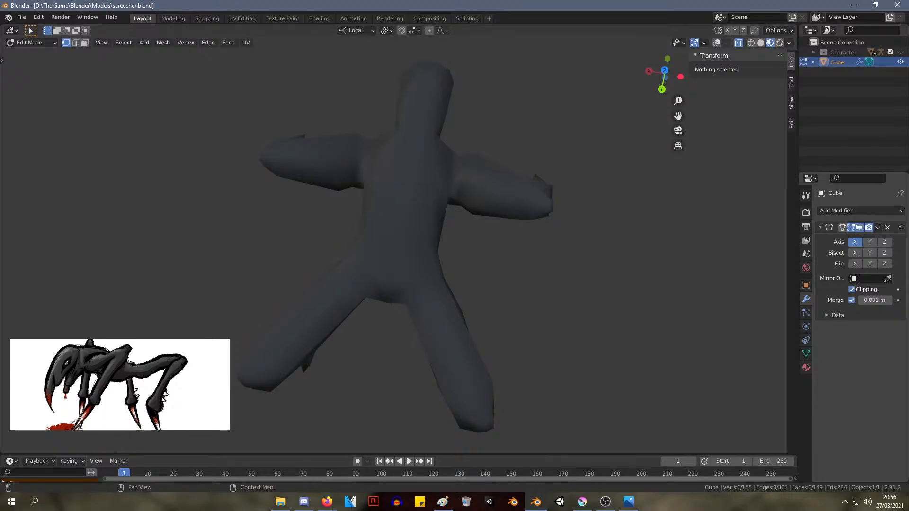
{"action": "middle_click_drag", "start_coordinate": [610, 236], "coordinate": [6, 157]}
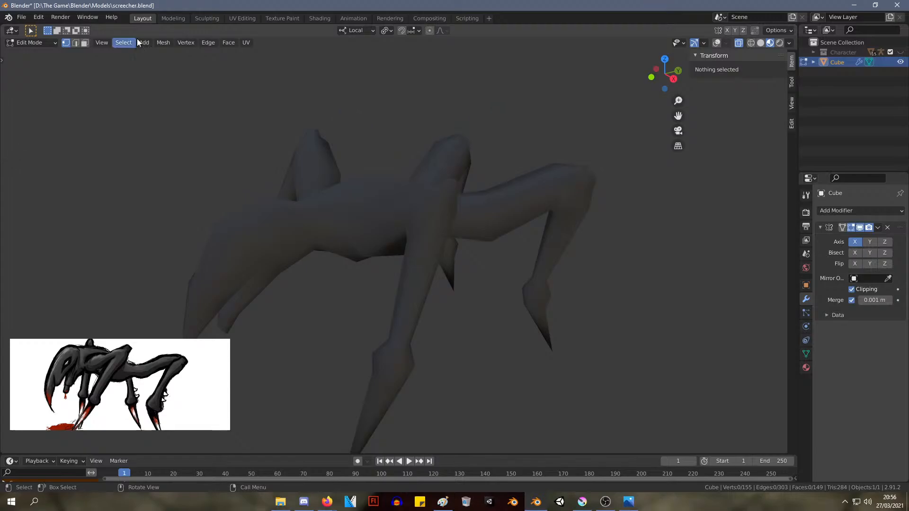
{"action": "middle_click_drag", "start_coordinate": [384, 204], "coordinate": [688, 236]}
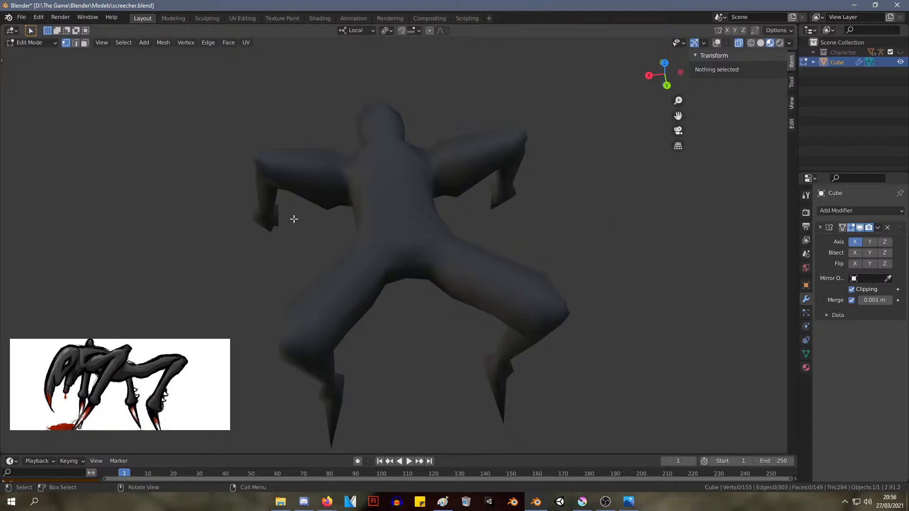
{"action": "mouse_move", "coordinate": [391, 207]}
{"action": "middle_mouse_down"}
{"action": "mouse_move", "coordinate": [424, 238]}
{"action": "mouse_move", "coordinate": [550, 185]}
{"action": "mouse_move", "coordinate": [561, 147]}
{"action": "mouse_move", "coordinate": [431, 189]}
{"action": "mouse_move", "coordinate": [361, 237]}
{"action": "mouse_move", "coordinate": [264, 165]}
{"action": "mouse_move", "coordinate": [237, 230]}
{"action": "mouse_move", "coordinate": [447, 203]}
{"action": "mouse_move", "coordinate": [523, 154]}
{"action": "mouse_move", "coordinate": [599, 123]}
{"action": "mouse_move", "coordinate": [480, 207]}
{"action": "mouse_move", "coordinate": [368, 228]}
{"action": "mouse_move", "coordinate": [392, 178]}
{"action": "mouse_move", "coordinate": [371, 209]}
{"action": "mouse_move", "coordinate": [384, 195]}
{"action": "middle_mouse_up"}
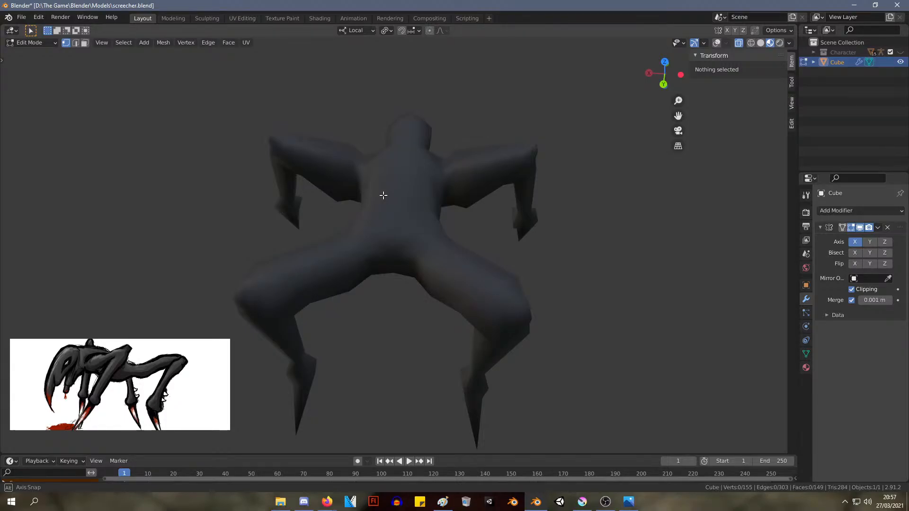
{"action": "middle_click_drag", "start_coordinate": [384, 196], "coordinate": [386, 195]}
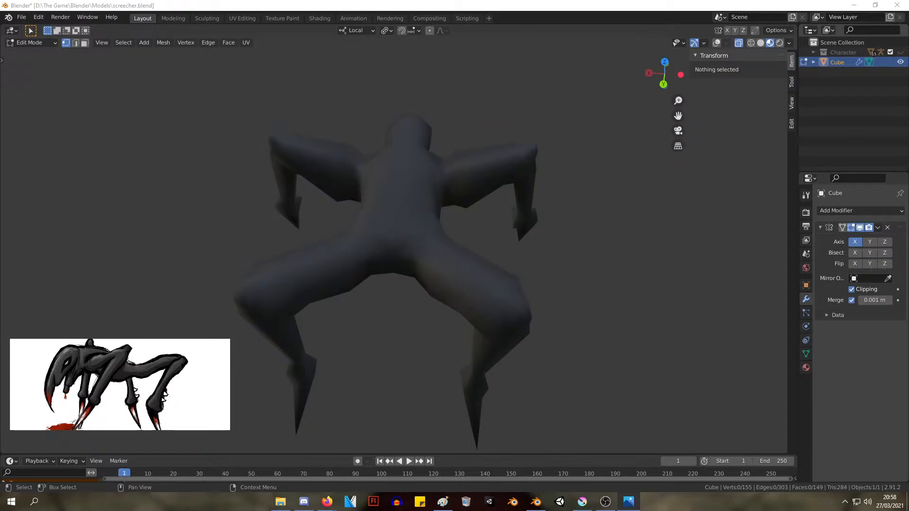
{"action": "key", "text": "alt+Tab"}
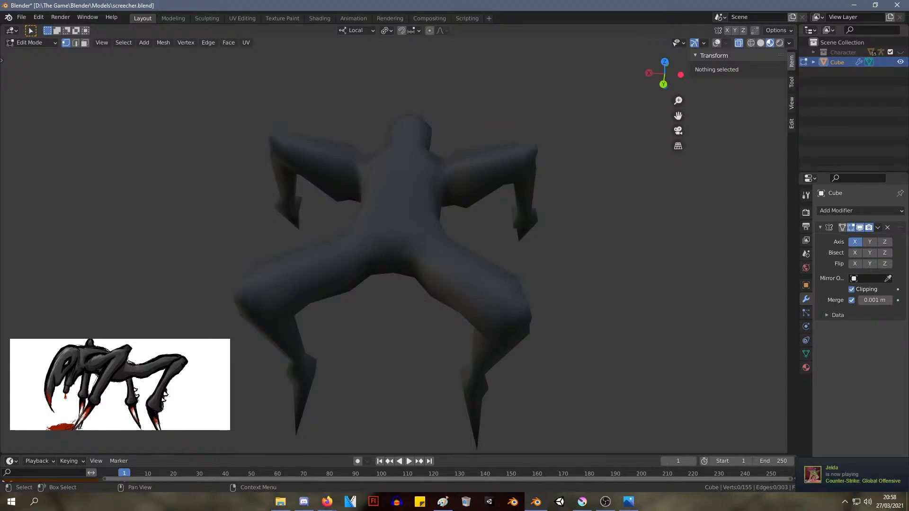
{"action": "middle_click_drag", "start_coordinate": [278, 167], "coordinate": [441, 108]}
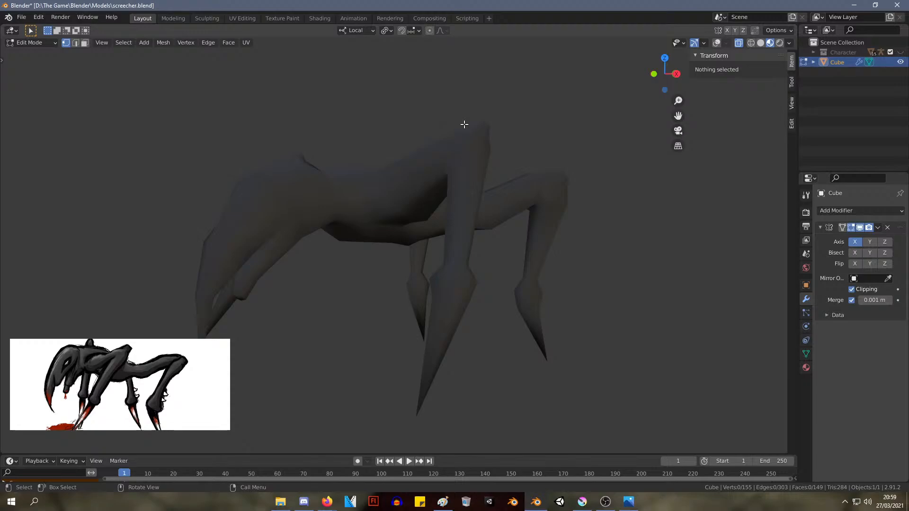
{"action": "middle_click_drag", "start_coordinate": [282, 134], "coordinate": [316, 177]}
{"action": "scroll", "coordinate": [333, 148], "scroll_direction": "down", "scroll_amount": 5}
{"action": "scroll", "coordinate": [296, 158], "scroll_direction": "up", "scroll_amount": 5}
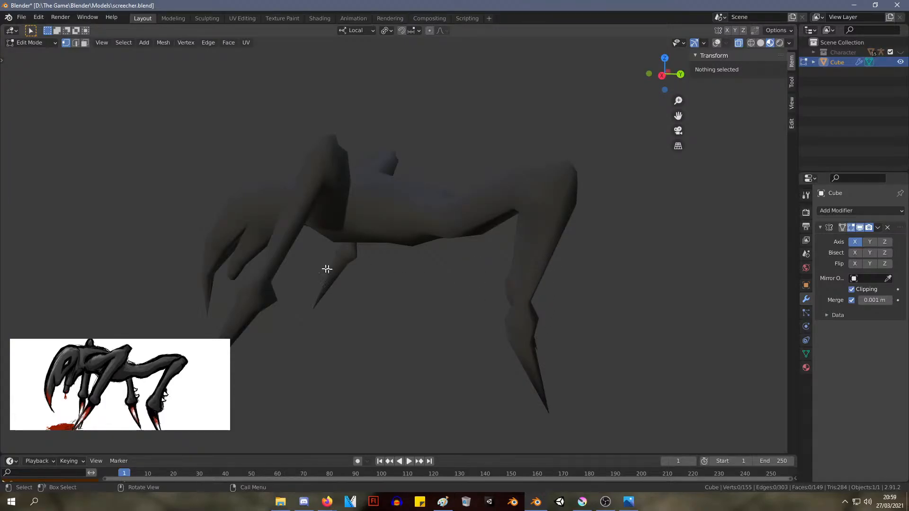
{"action": "middle_click_drag", "start_coordinate": [325, 266], "coordinate": [487, 254]}
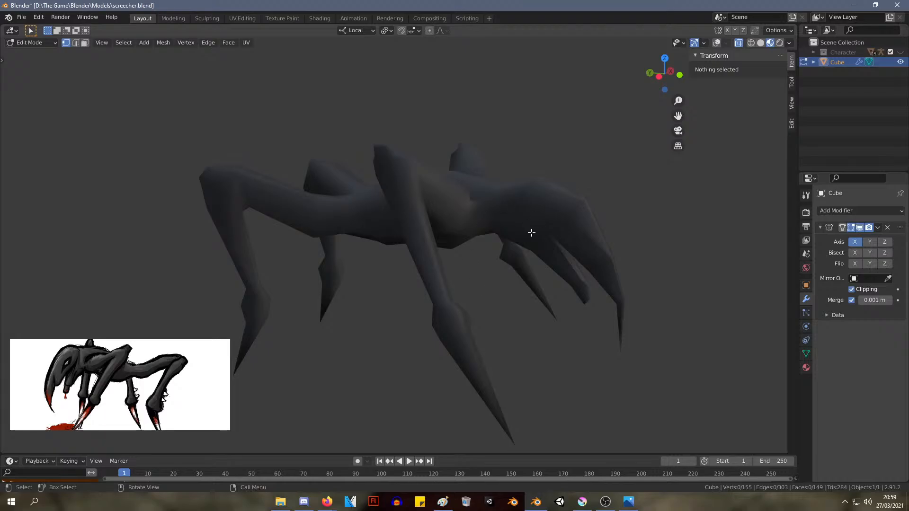
{"action": "middle_click_drag", "start_coordinate": [532, 235], "coordinate": [384, 242]}
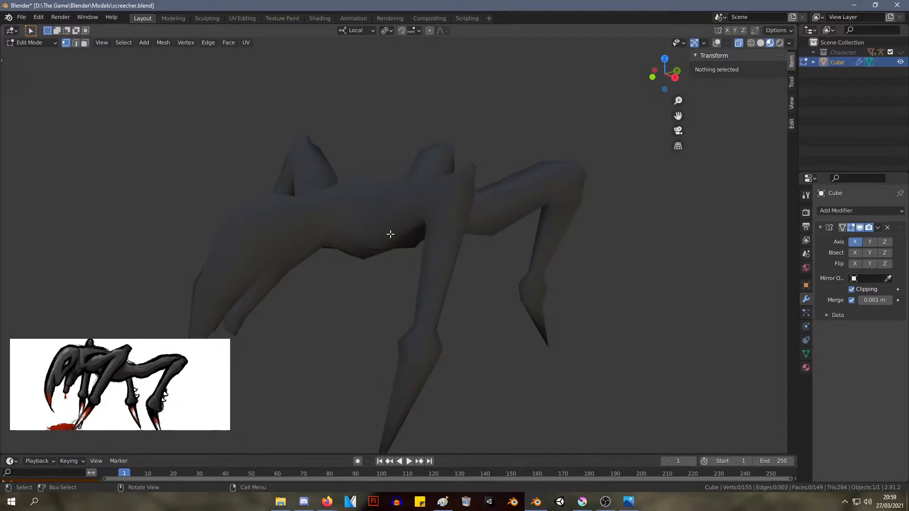
{"action": "middle_click_drag", "start_coordinate": [552, 218], "coordinate": [235, 173]}
{"action": "middle_click_drag", "start_coordinate": [425, 189], "coordinate": [362, 201]}
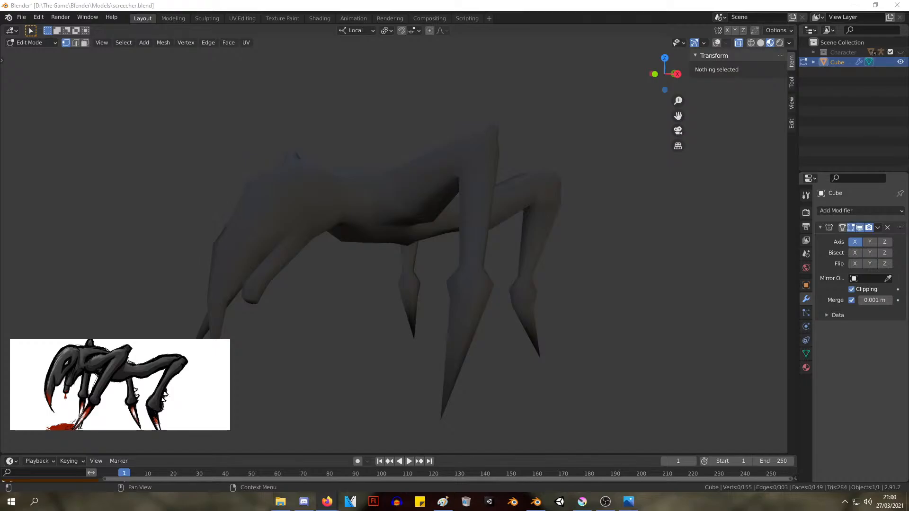
{"action": "middle_click_drag", "start_coordinate": [604, 355], "coordinate": [483, 278]}
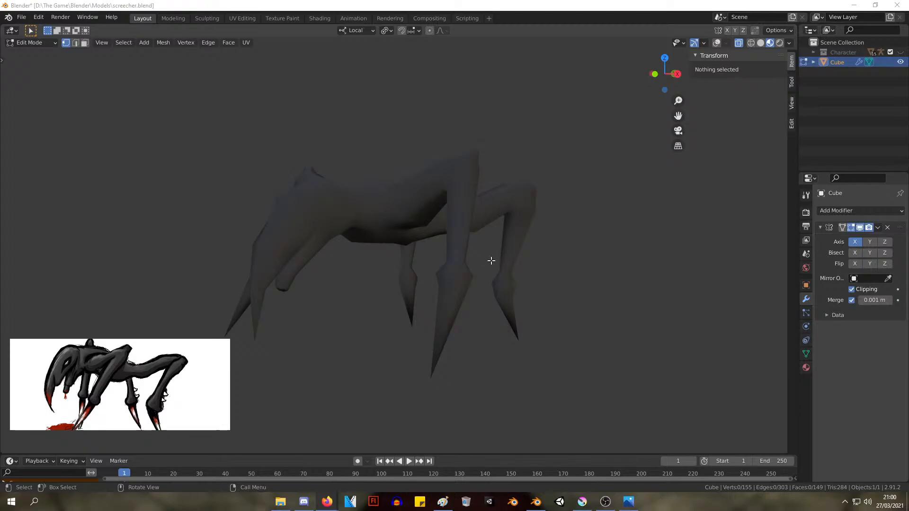
{"action": "mouse_move", "coordinate": [538, 239]}
{"action": "middle_mouse_down"}
{"action": "mouse_move", "coordinate": [510, 175]}
{"action": "mouse_move", "coordinate": [483, 175]}
{"action": "mouse_move", "coordinate": [427, 199]}
{"action": "mouse_move", "coordinate": [390, 270]}
{"action": "mouse_move", "coordinate": [467, 304]}
{"action": "mouse_move", "coordinate": [542, 271]}
{"action": "mouse_move", "coordinate": [501, 196]}
{"action": "mouse_move", "coordinate": [469, 228]}
{"action": "mouse_move", "coordinate": [532, 241]}
{"action": "middle_mouse_up"}
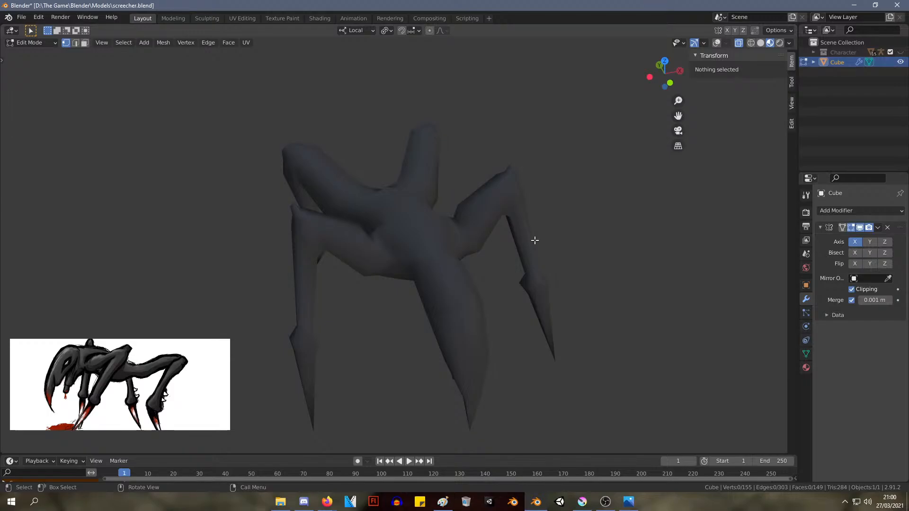
{"action": "middle_click_drag", "start_coordinate": [535, 241], "coordinate": [481, 221]}
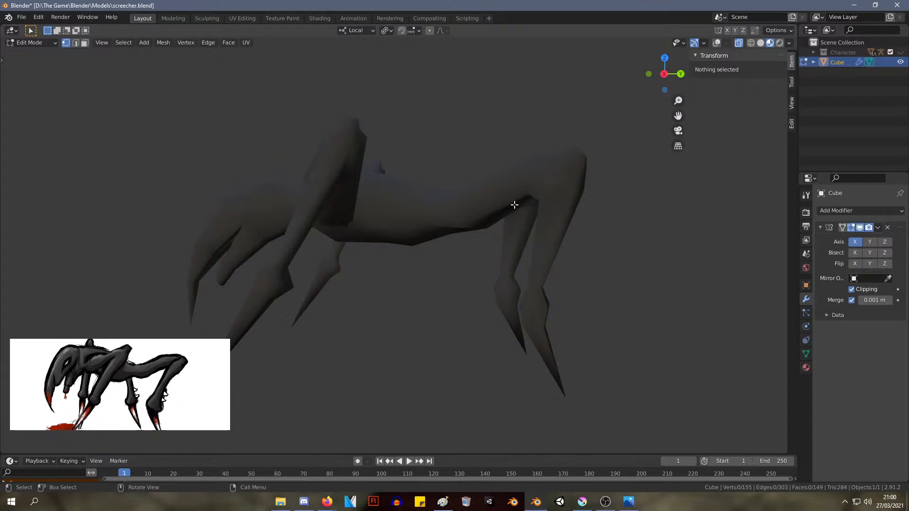
{"action": "middle_click_drag", "start_coordinate": [345, 203], "coordinate": [388, 222]}
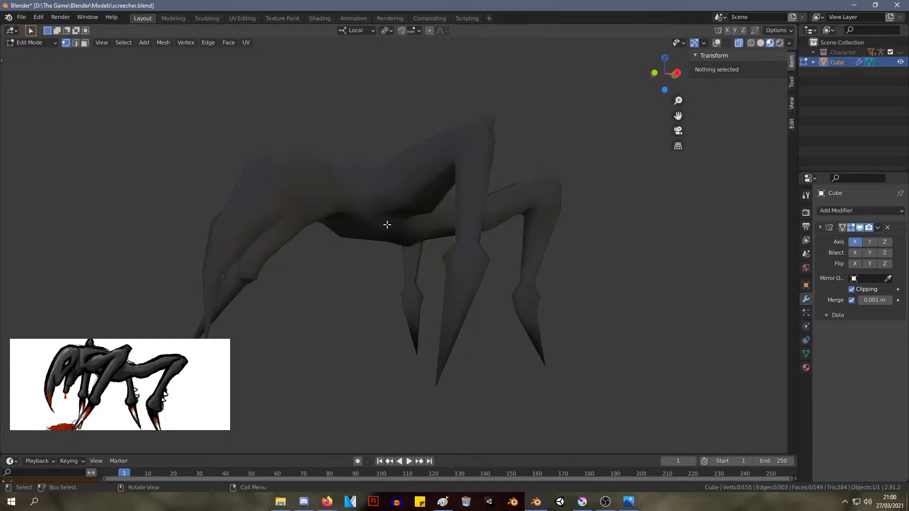
{"action": "scroll", "coordinate": [388, 225], "scroll_direction": "down", "scroll_amount": 4}
{"action": "scroll", "coordinate": [388, 225], "scroll_direction": "up", "scroll_amount": 4}
{"action": "mouse_move", "coordinate": [481, 195]}
{"action": "middle_mouse_down", "text": "shift"}
{"action": "mouse_move", "coordinate": [487, 278]}
{"action": "mouse_move", "coordinate": [475, 251]}
{"action": "mouse_move", "coordinate": [505, 166]}
{"action": "mouse_move", "coordinate": [481, 292]}
{"action": "mouse_move", "coordinate": [538, 227]}
{"action": "mouse_move", "coordinate": [495, 179]}
{"action": "mouse_move", "coordinate": [490, 185]}
{"action": "middle_mouse_up", "text": "shift"}
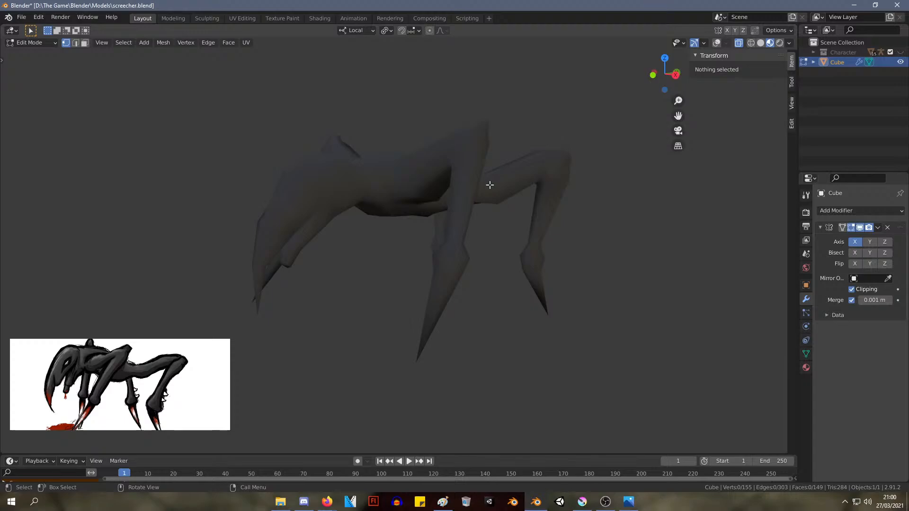
{"action": "middle_click_drag", "start_coordinate": [637, 185], "coordinate": [627, 183]}
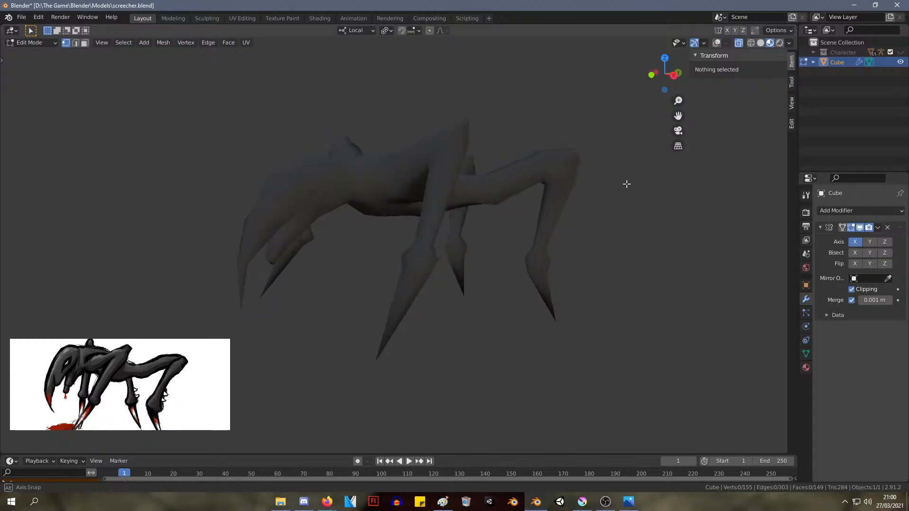